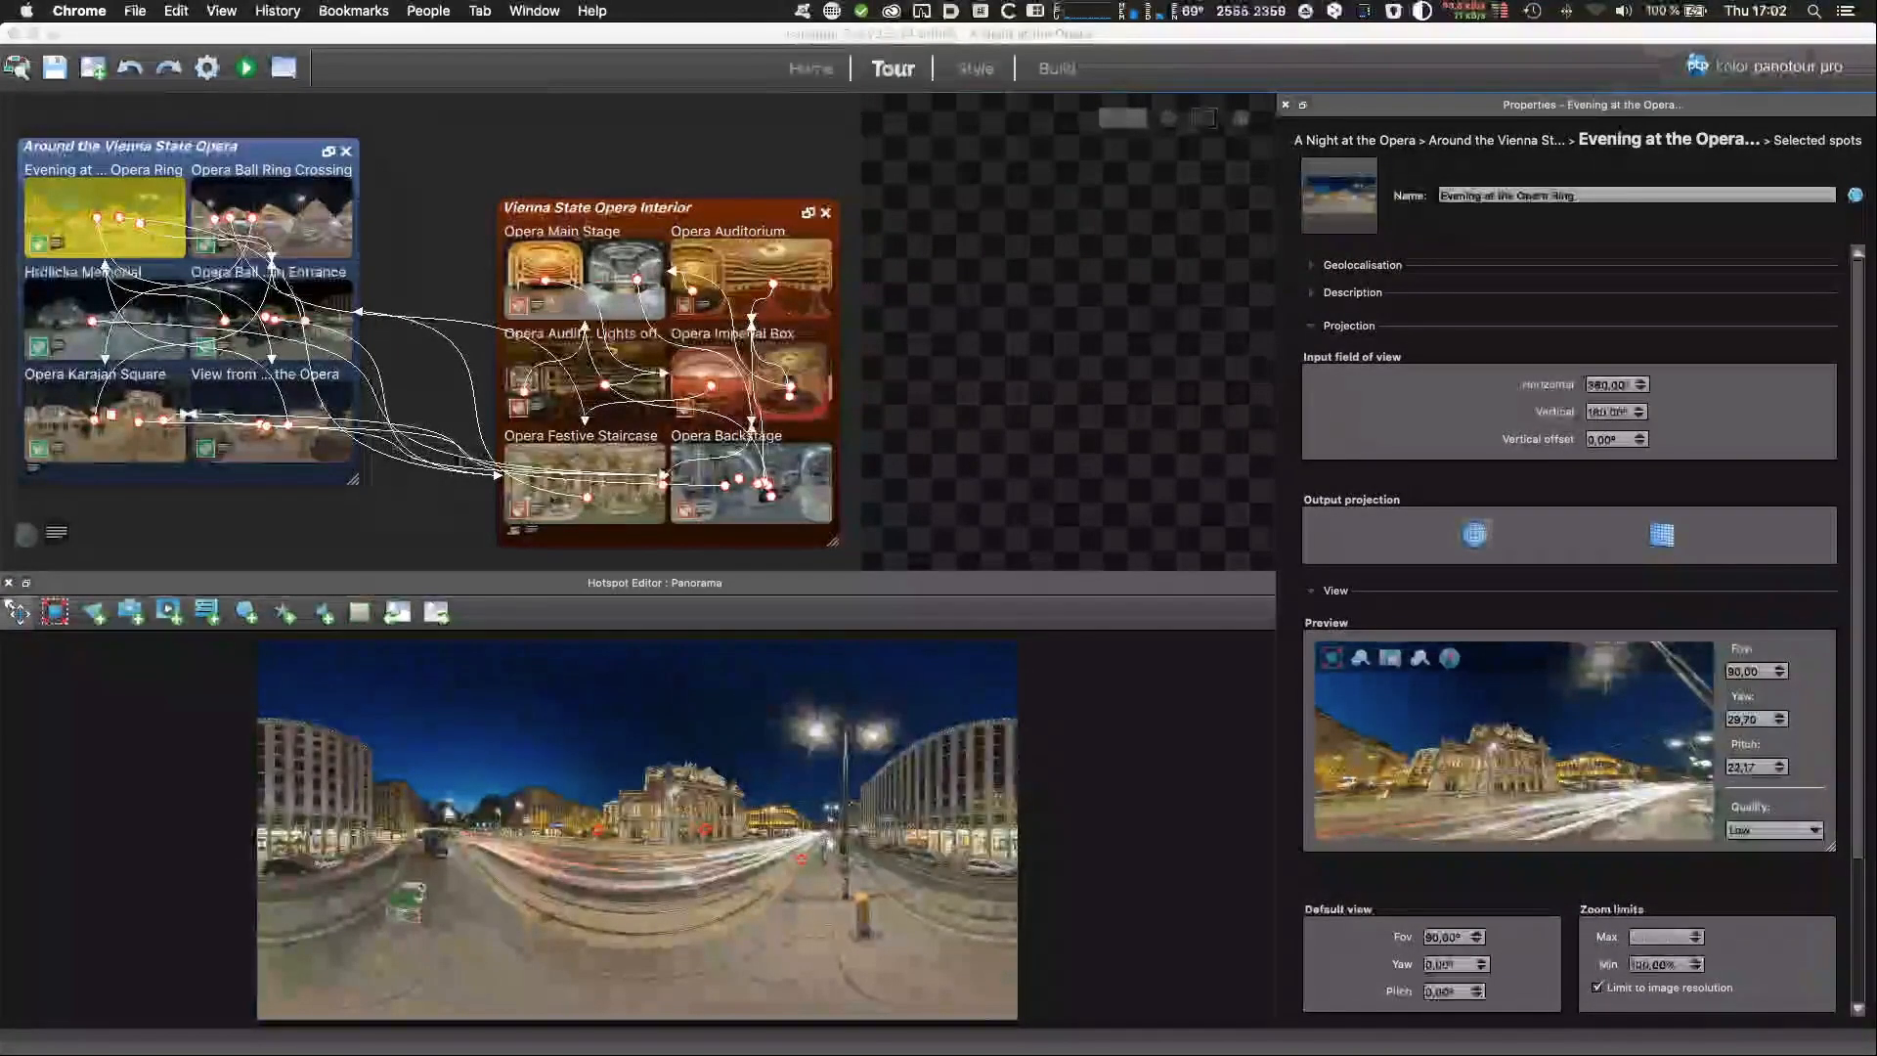
In Panotour Pro, inspect the web video source and ID of the two video hotspots in the Opera Backstage panorama.
left_click(389, 47)
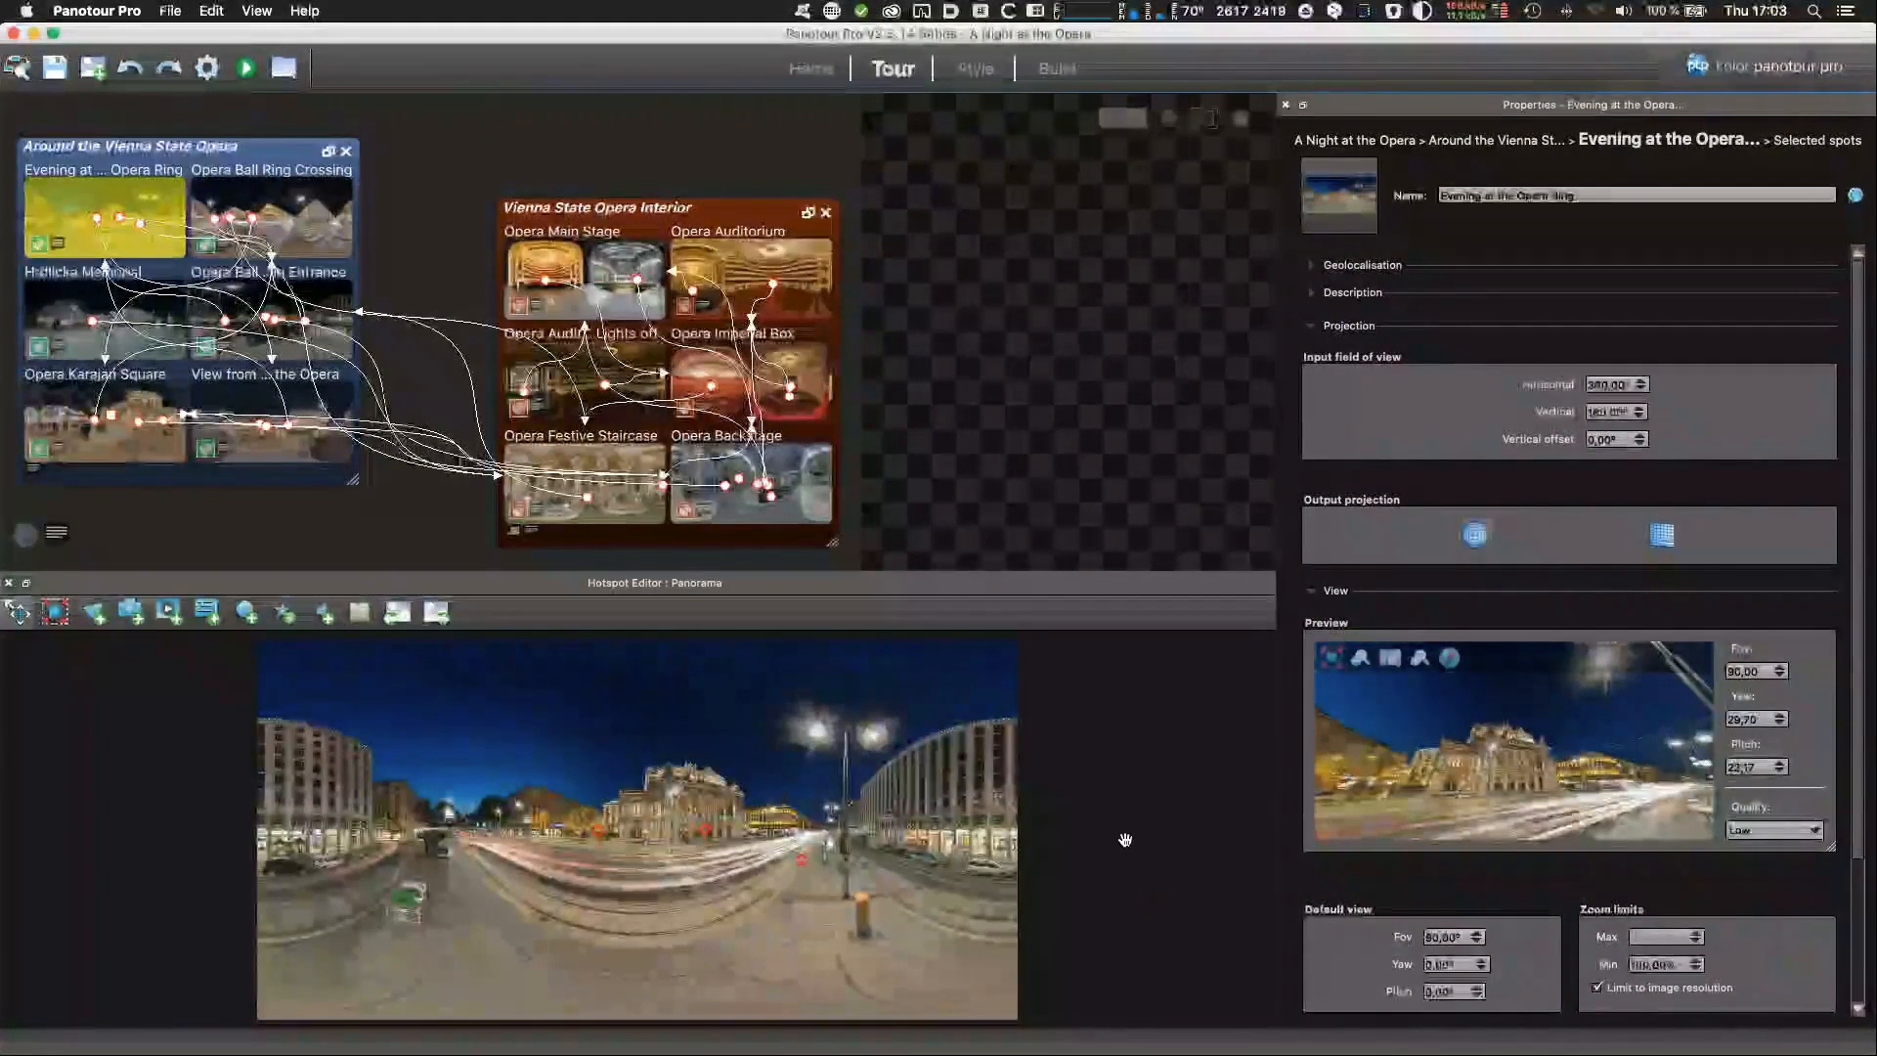
left_click(803, 490)
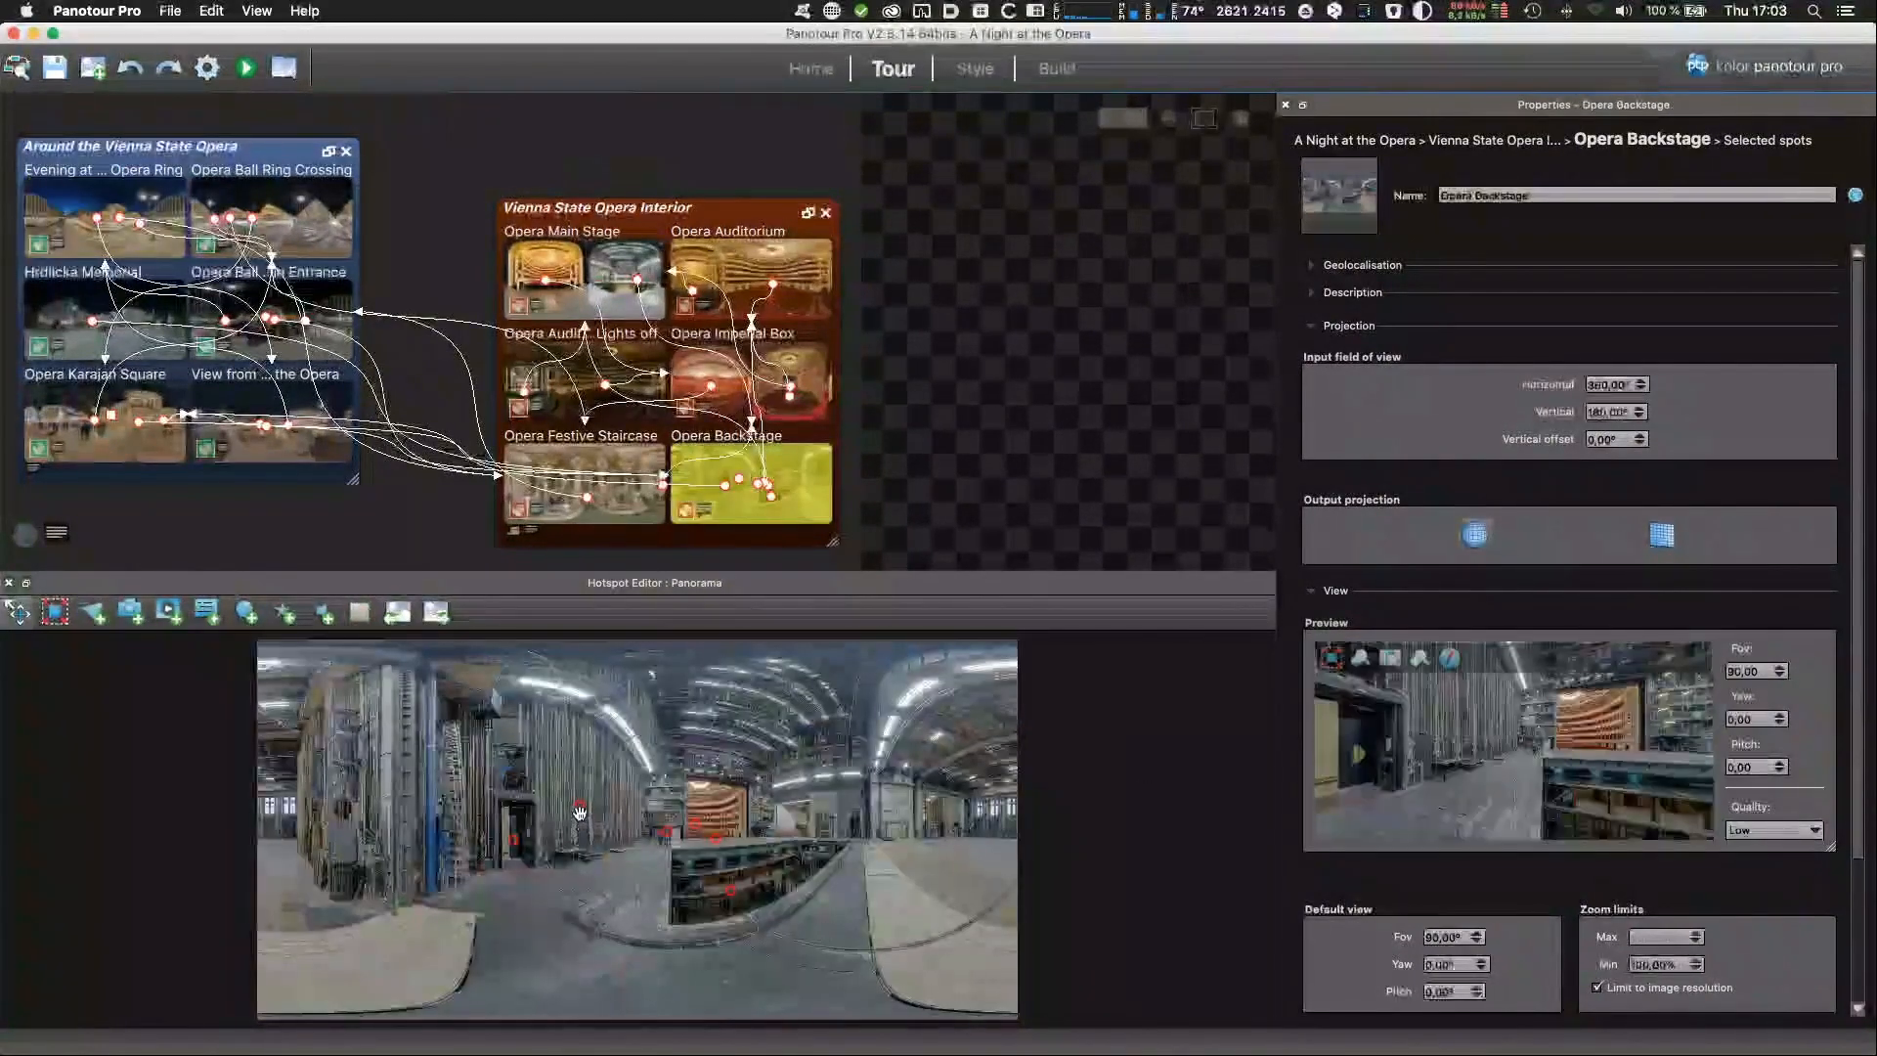
left_click(581, 811)
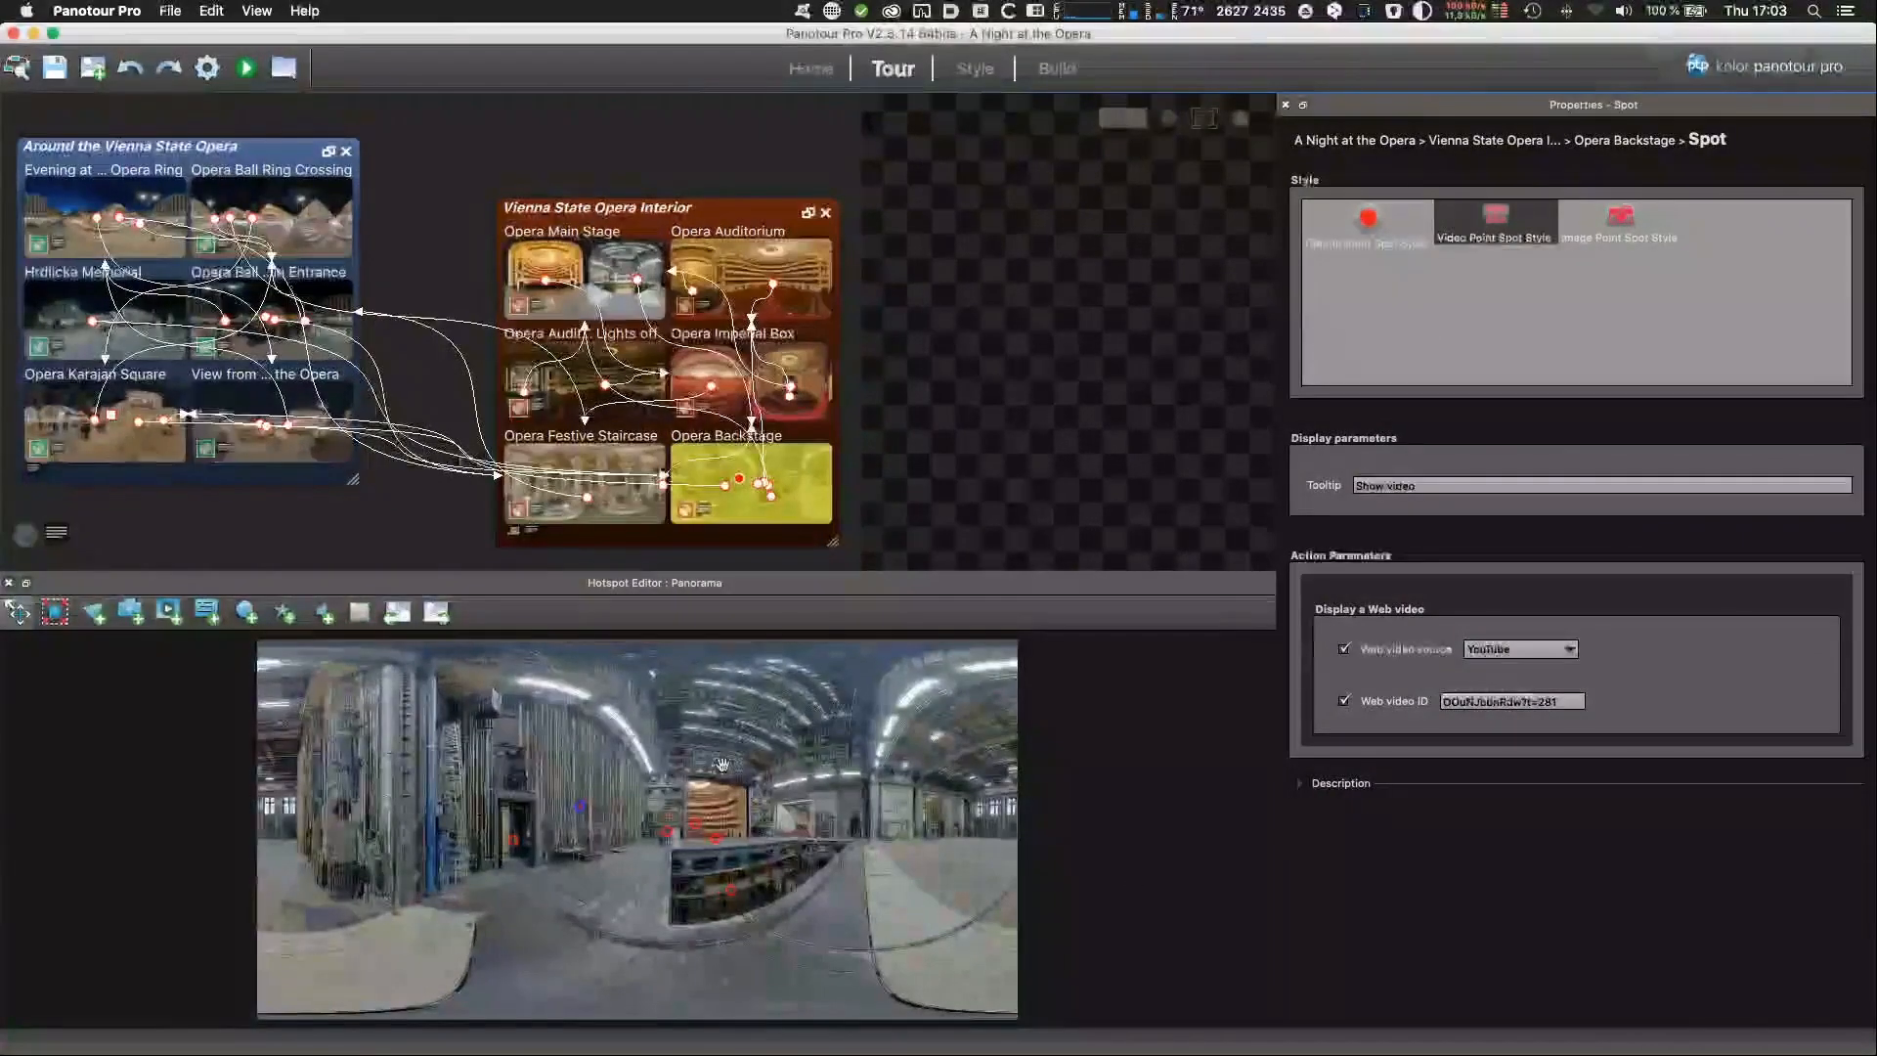
left_click(731, 889)
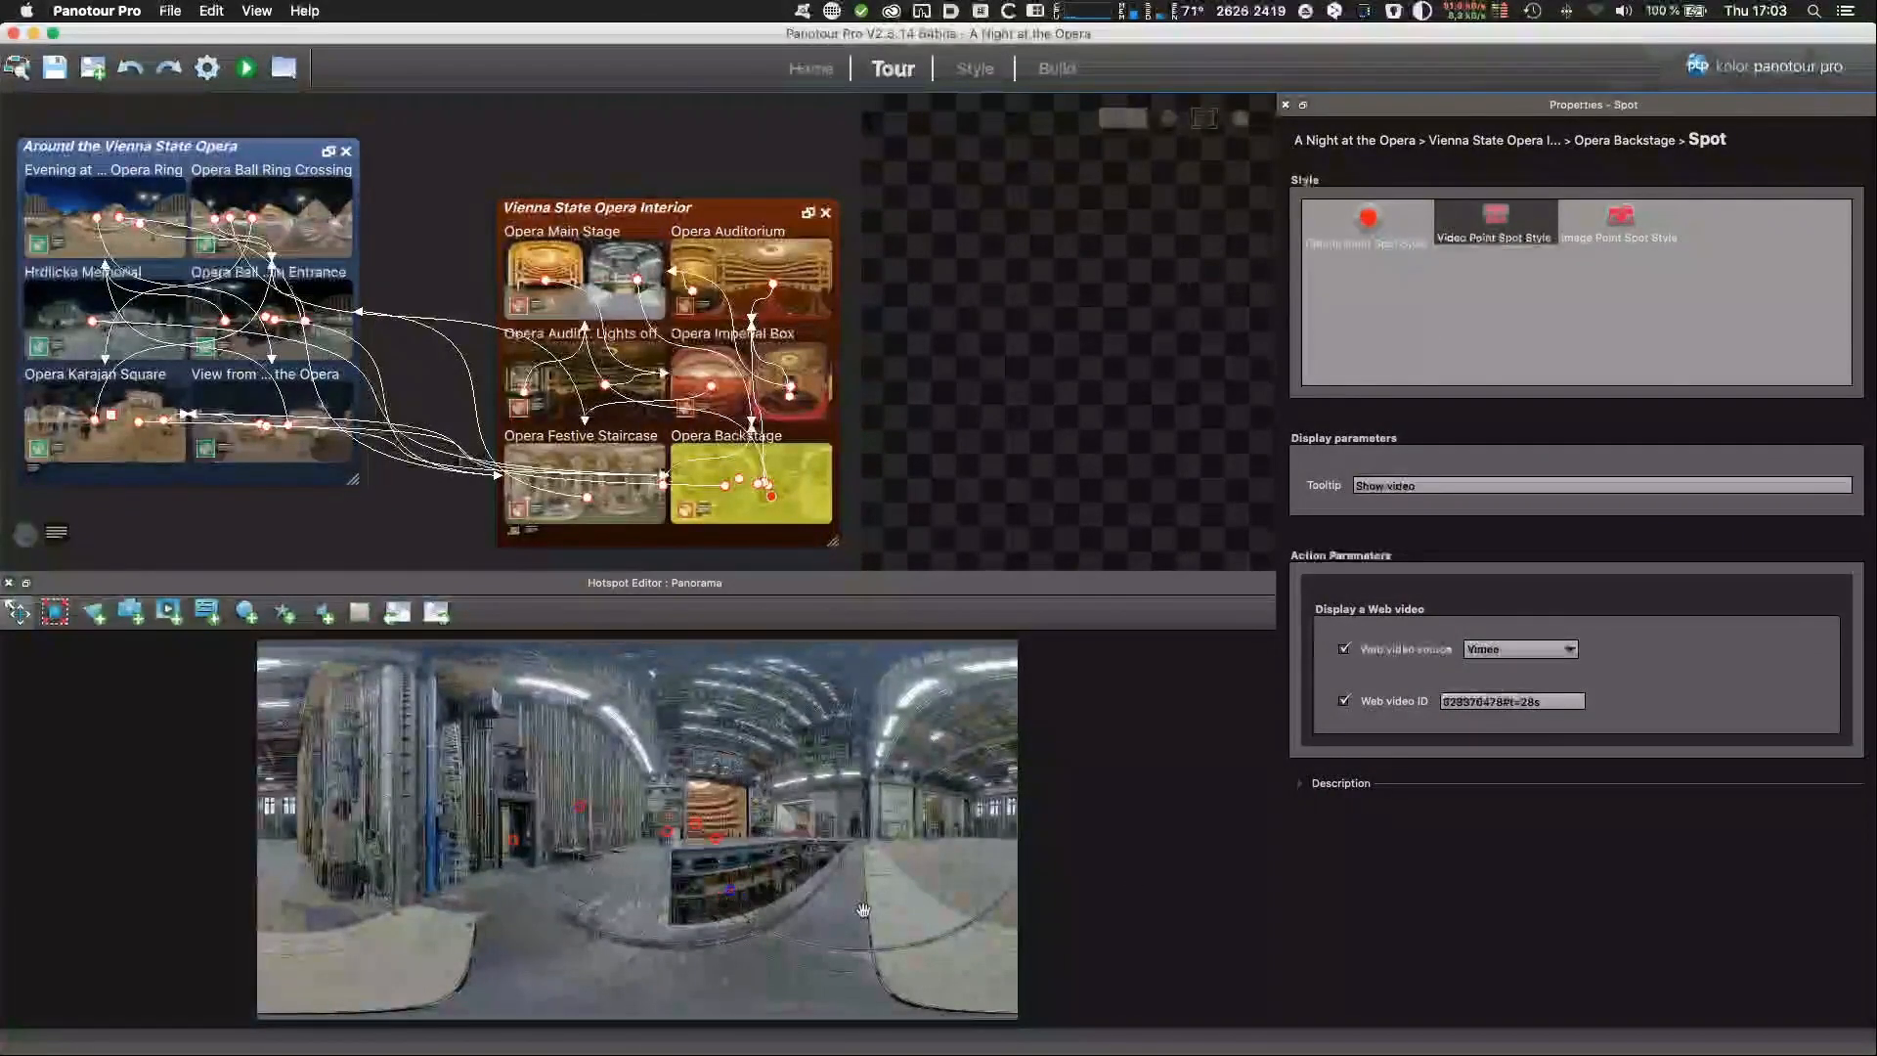
left_click(581, 813)
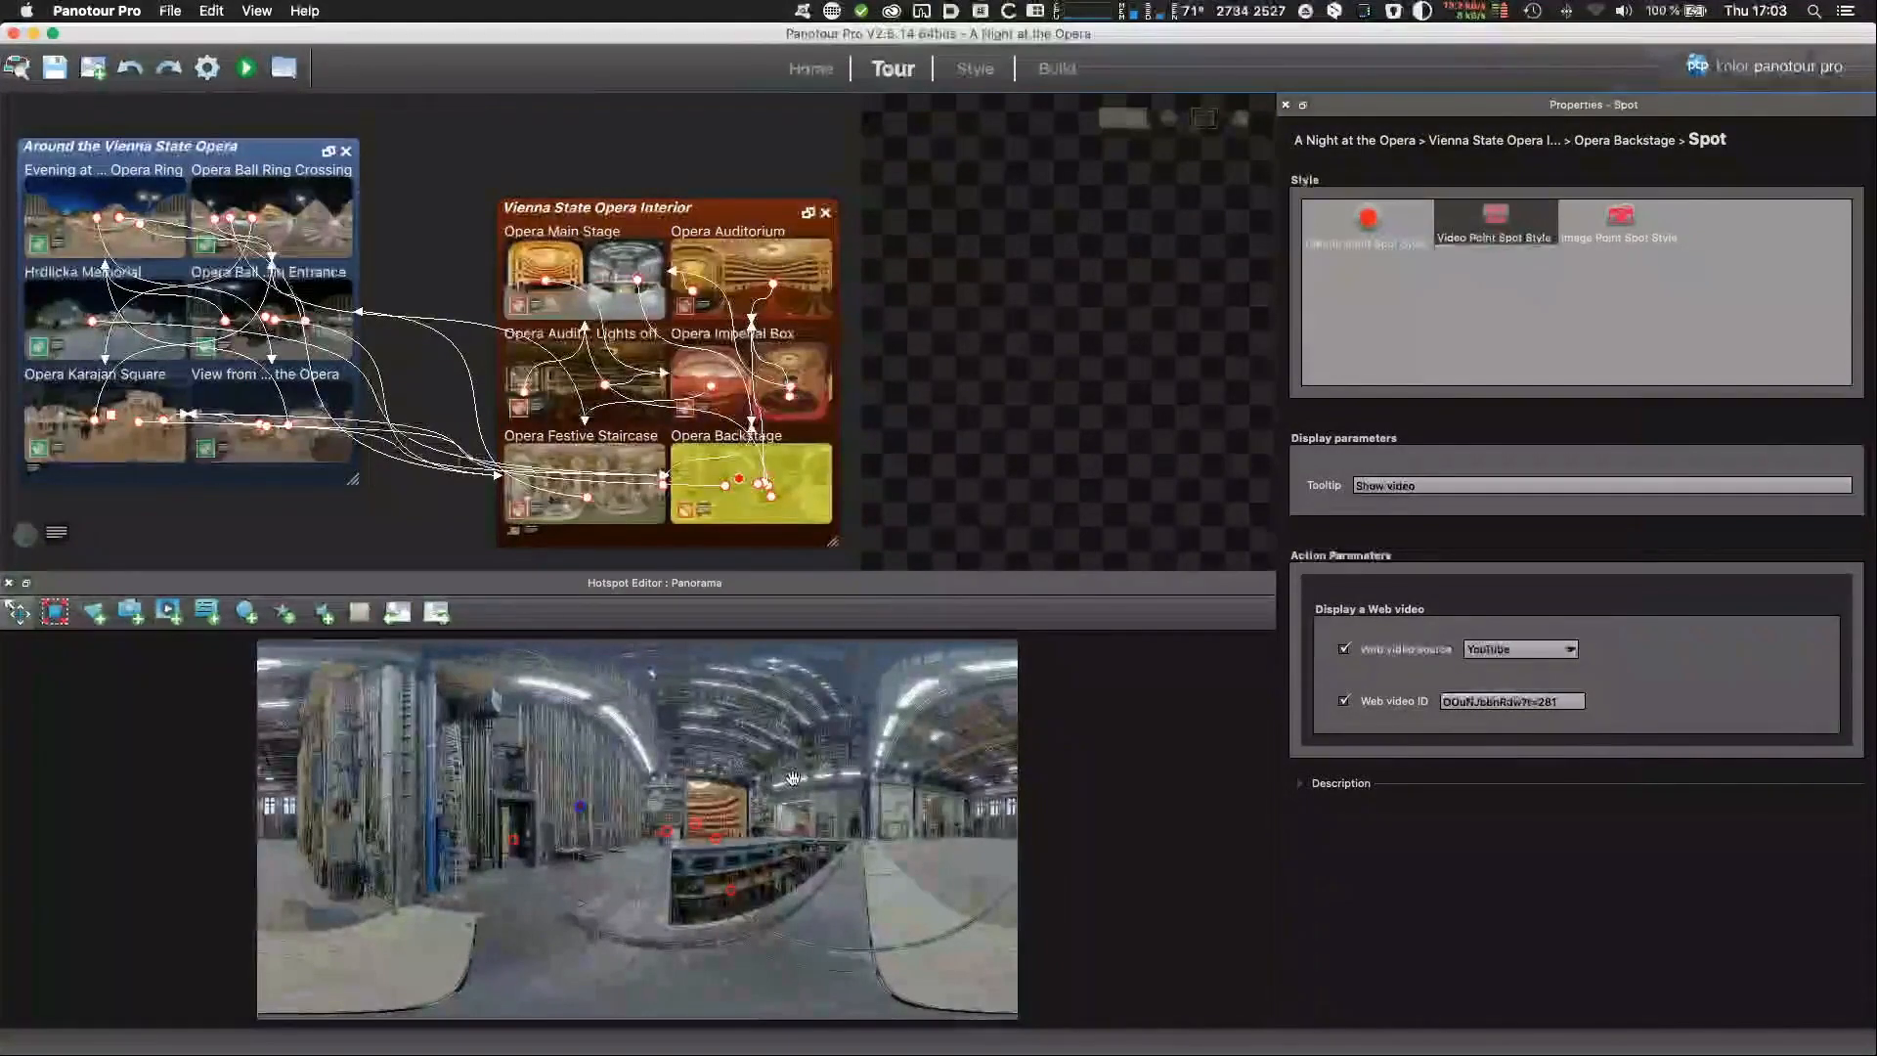
key("super+Tab")
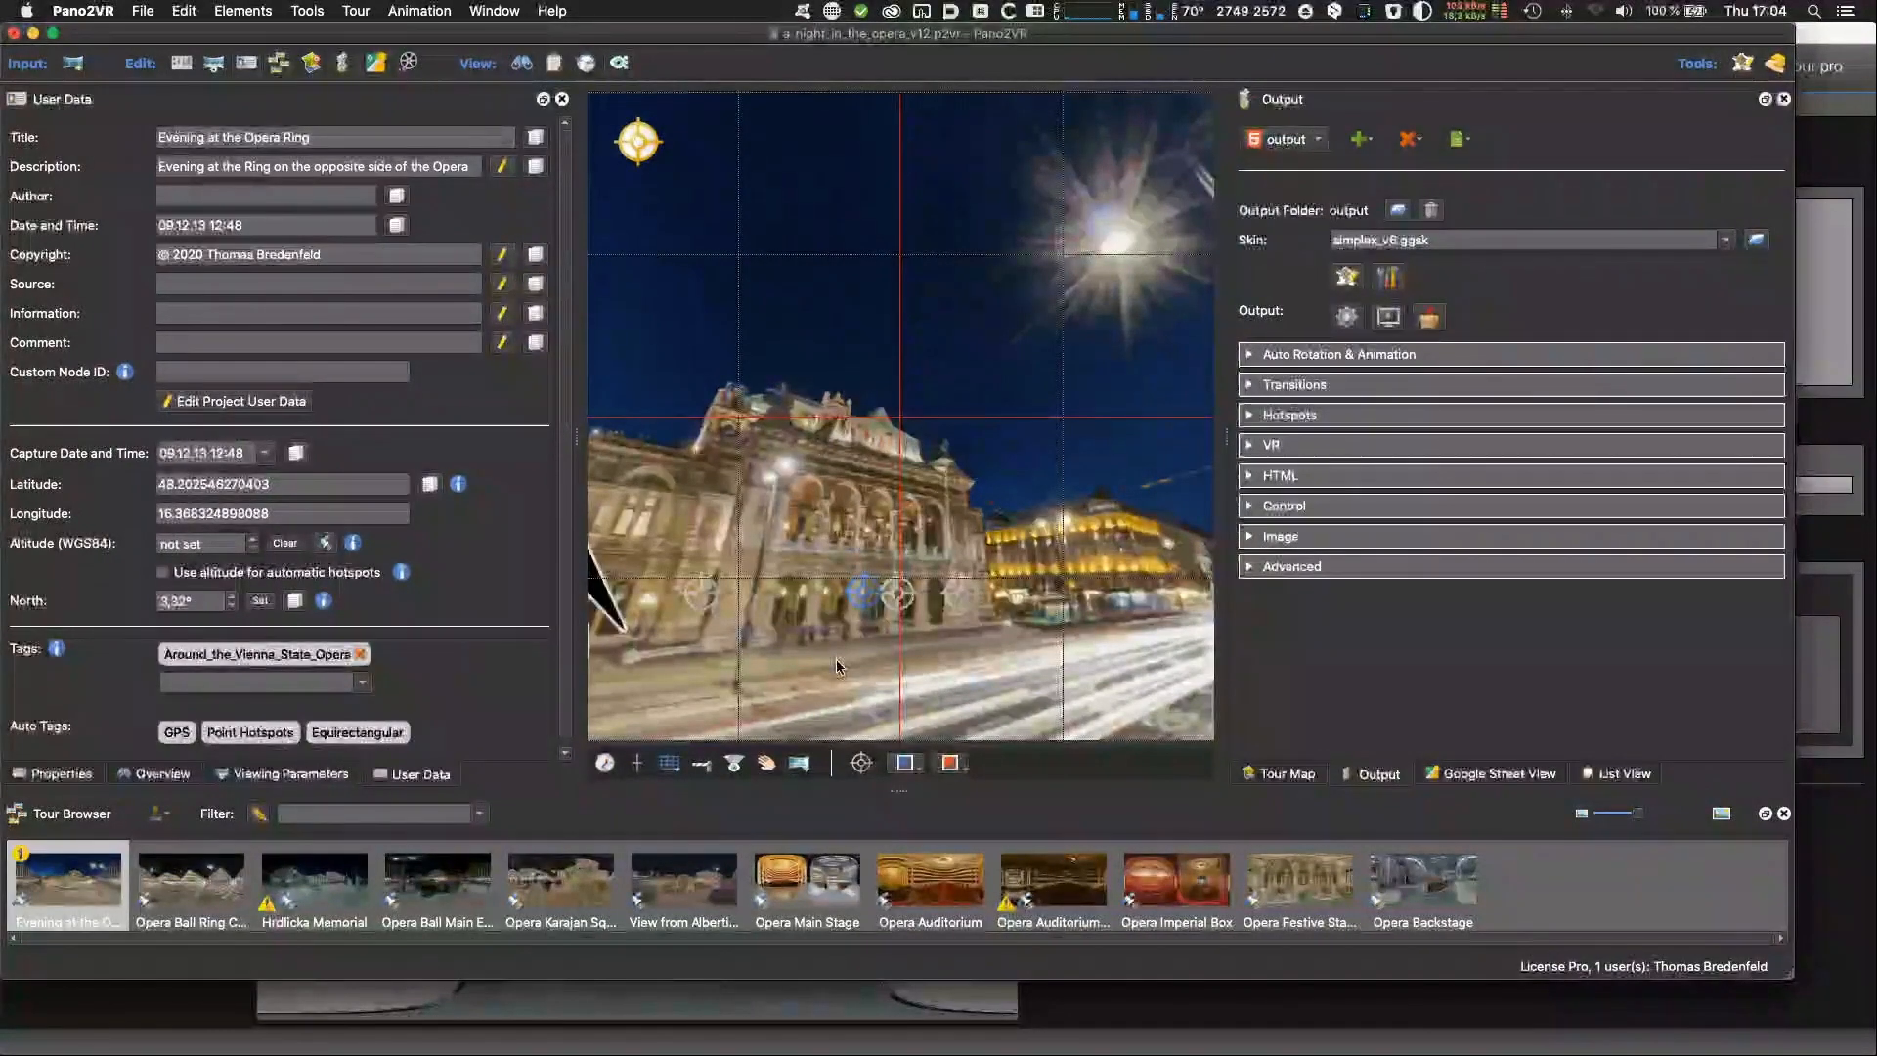
left_click(1137, 985)
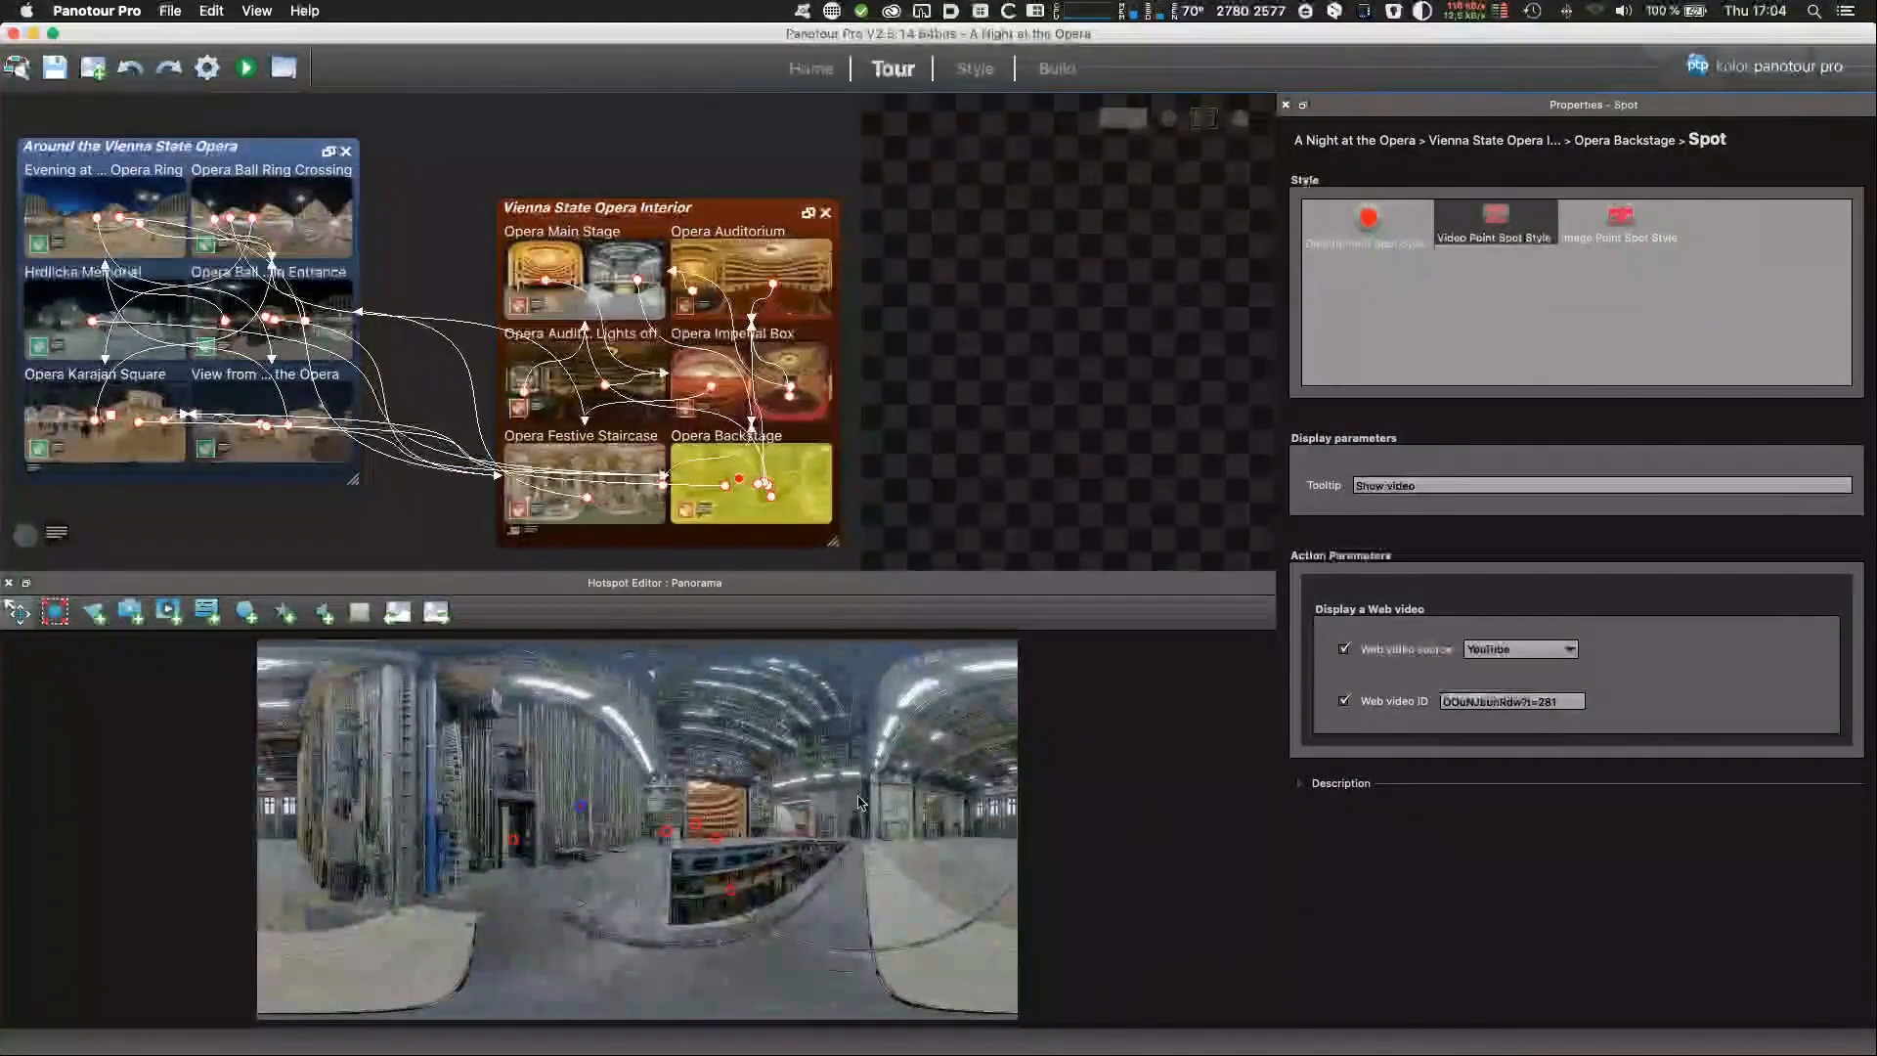
Review the Panorama Combobox plugin's style settings and preview the tour in the browser to check its panorama selector.
left_click(975, 69)
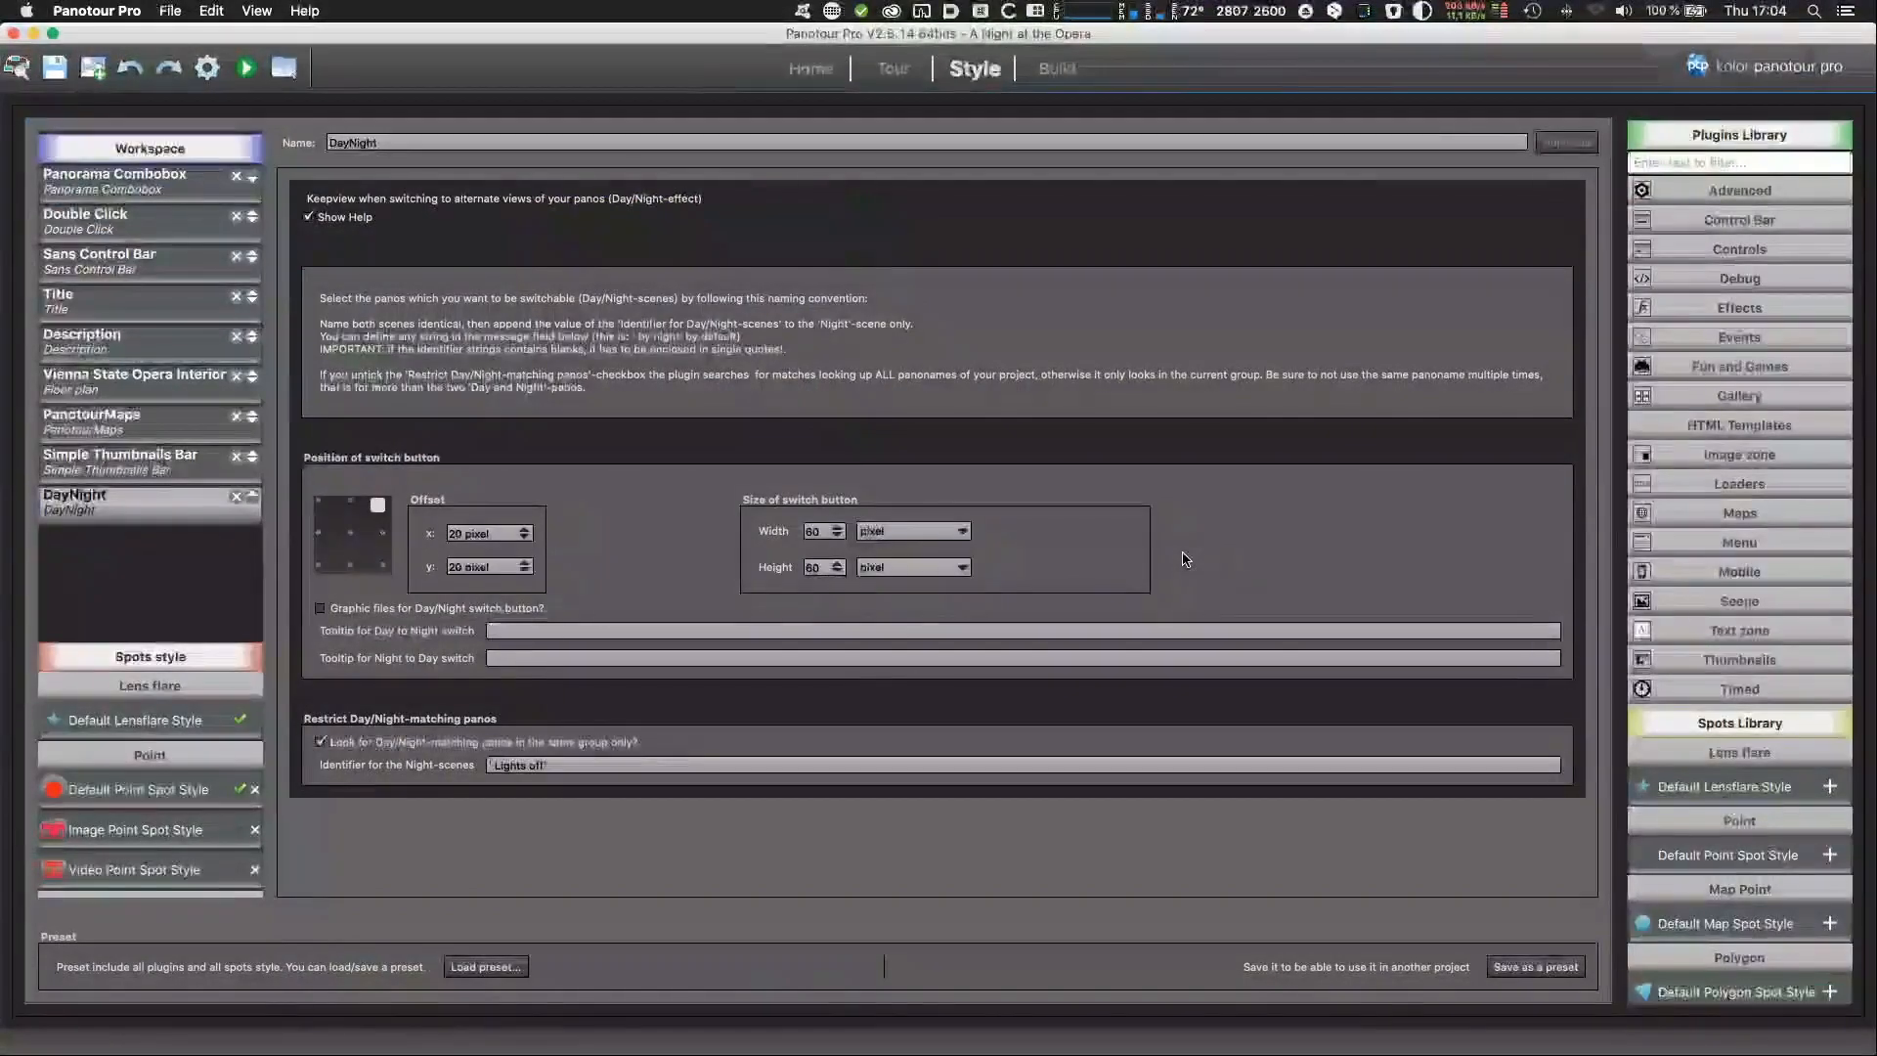
left_click(141, 187)
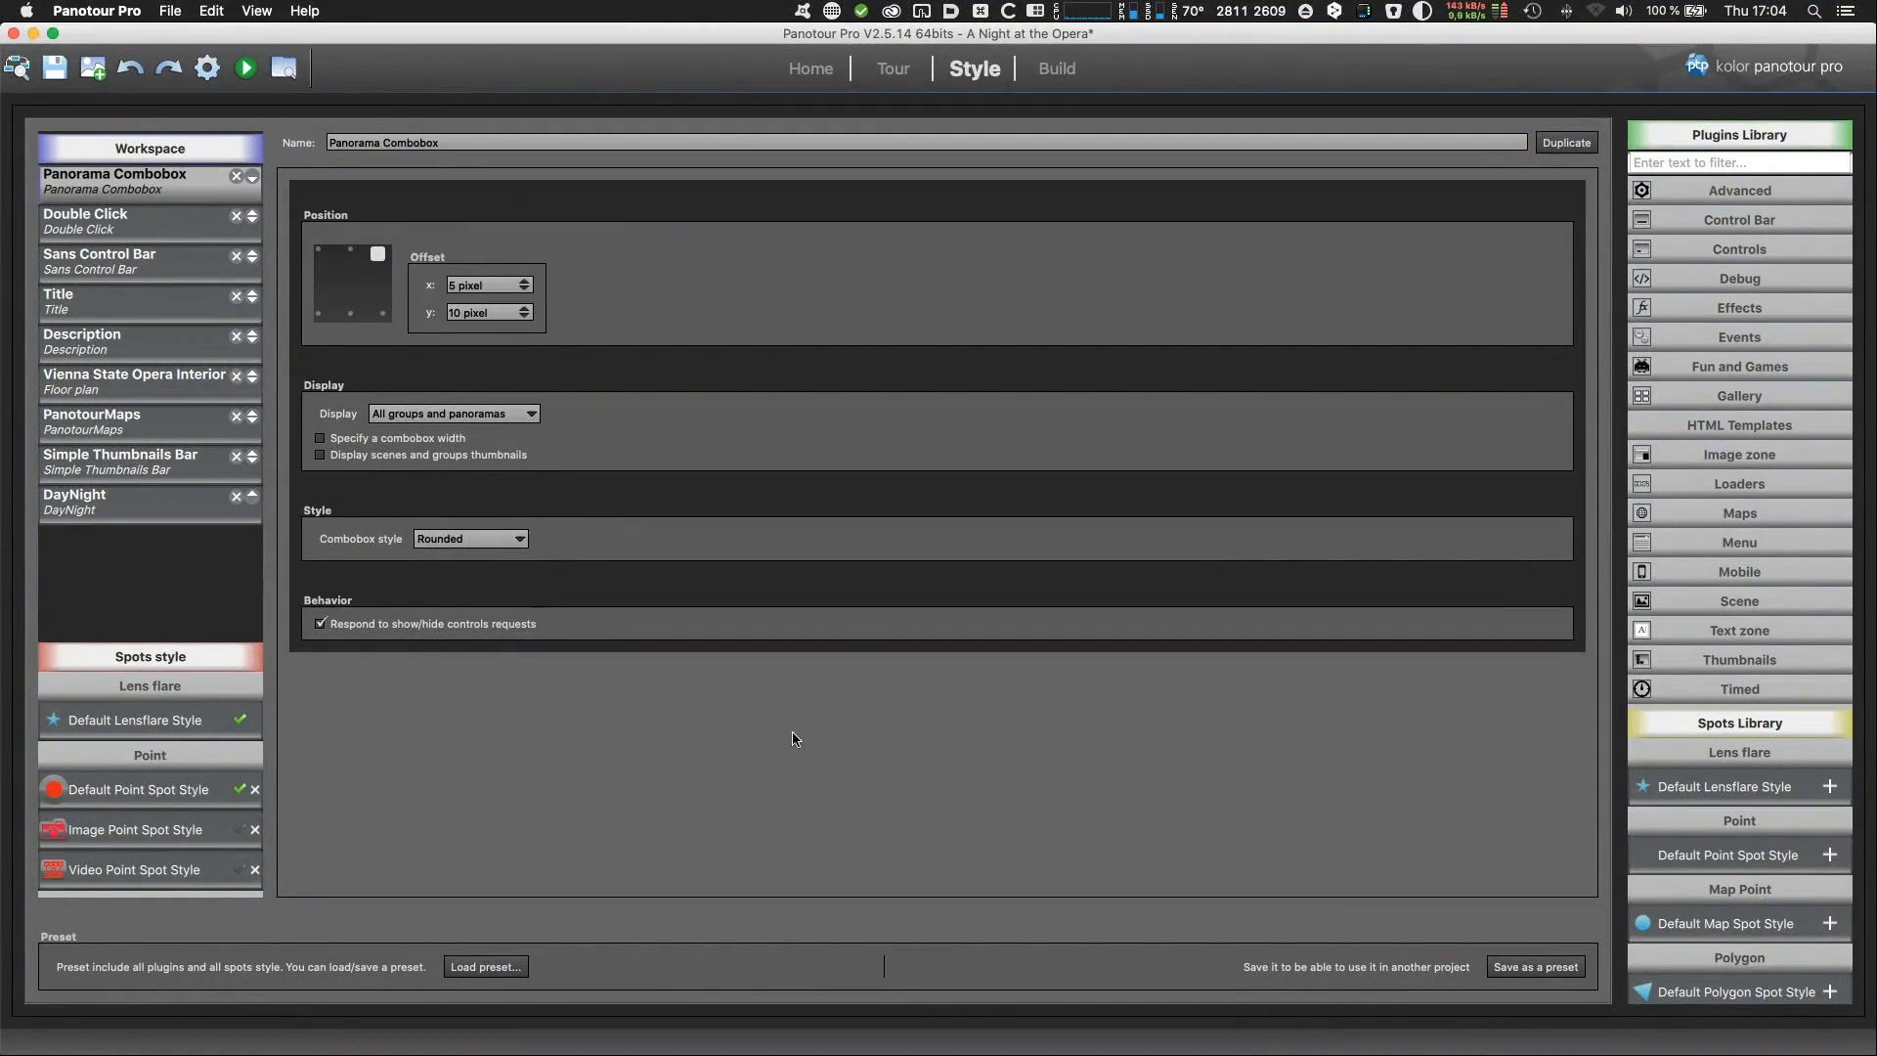
left_click(245, 69)
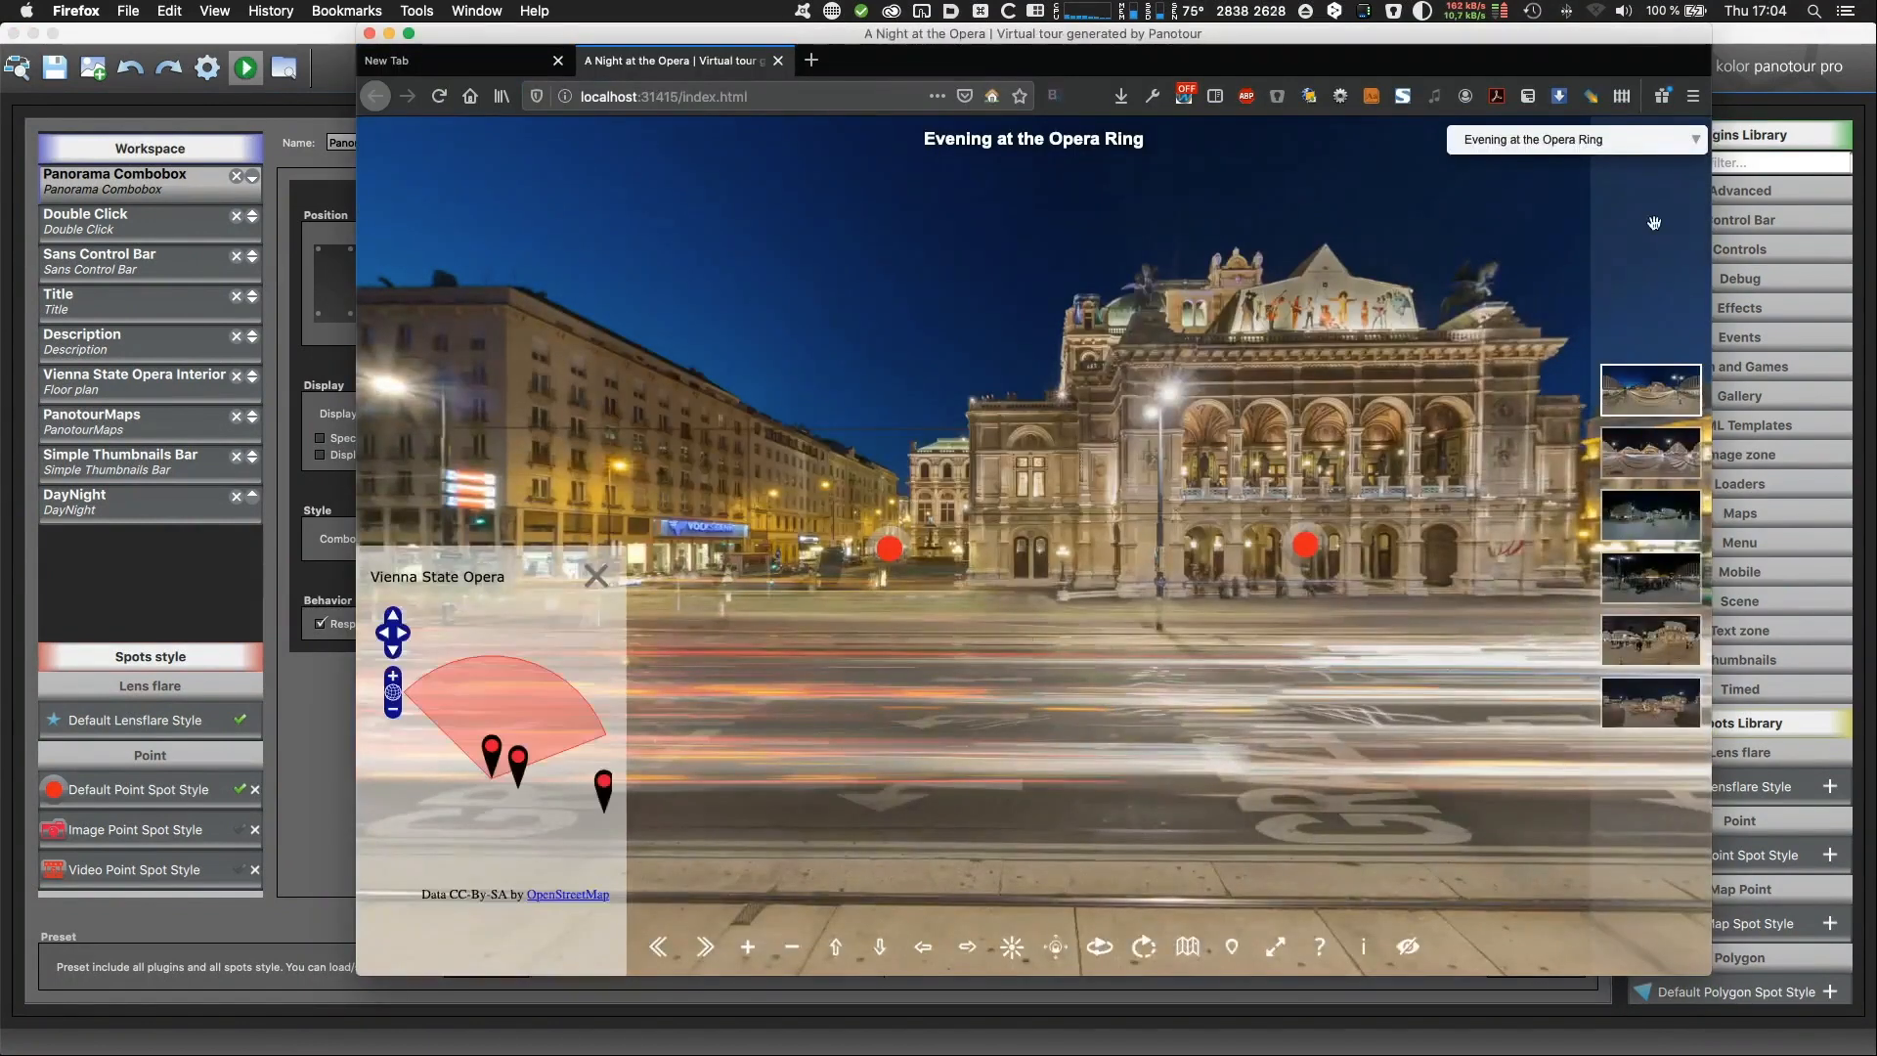
left_click(1663, 153)
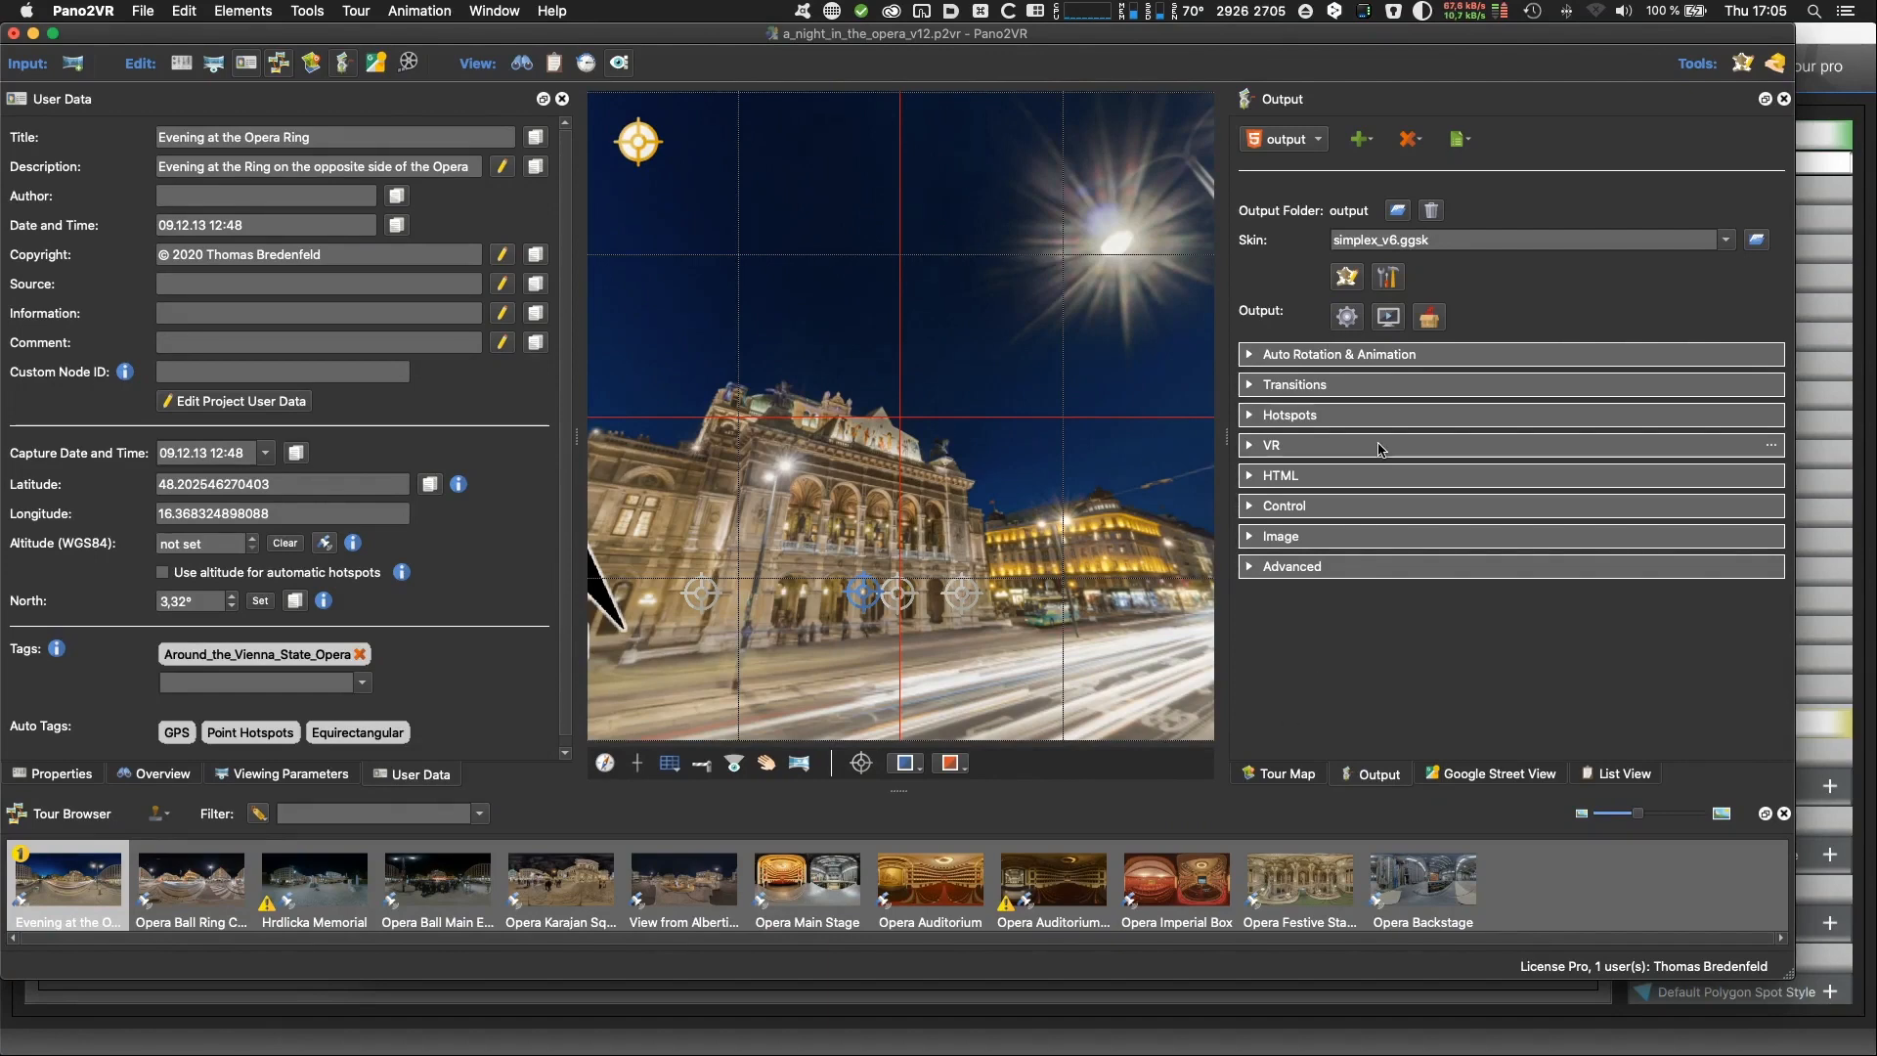
Save a copy of the simplex_v6.ggsk skin as simplex_v6_opera.ggsk in the PTP_import_2 folder and close the Skin Editor.
left_click(1348, 277)
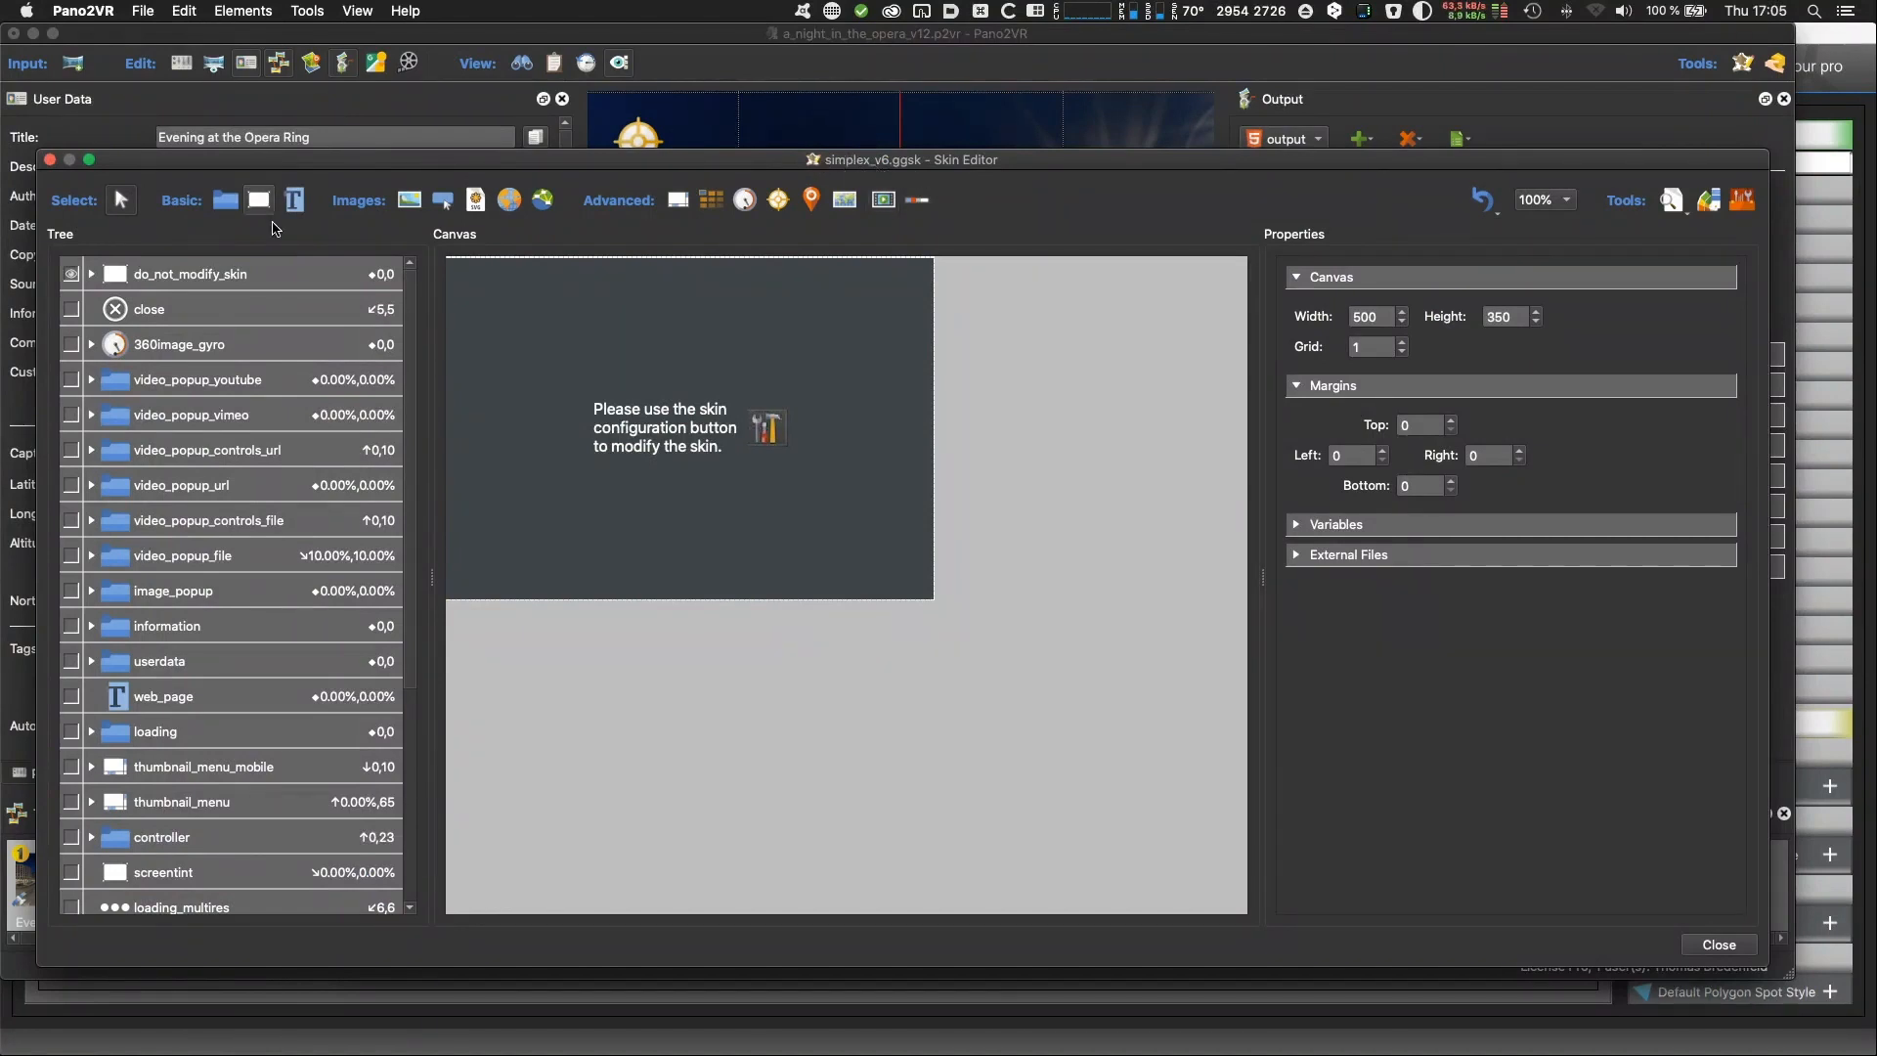
left_click_drag(158, 165, 160, 144)
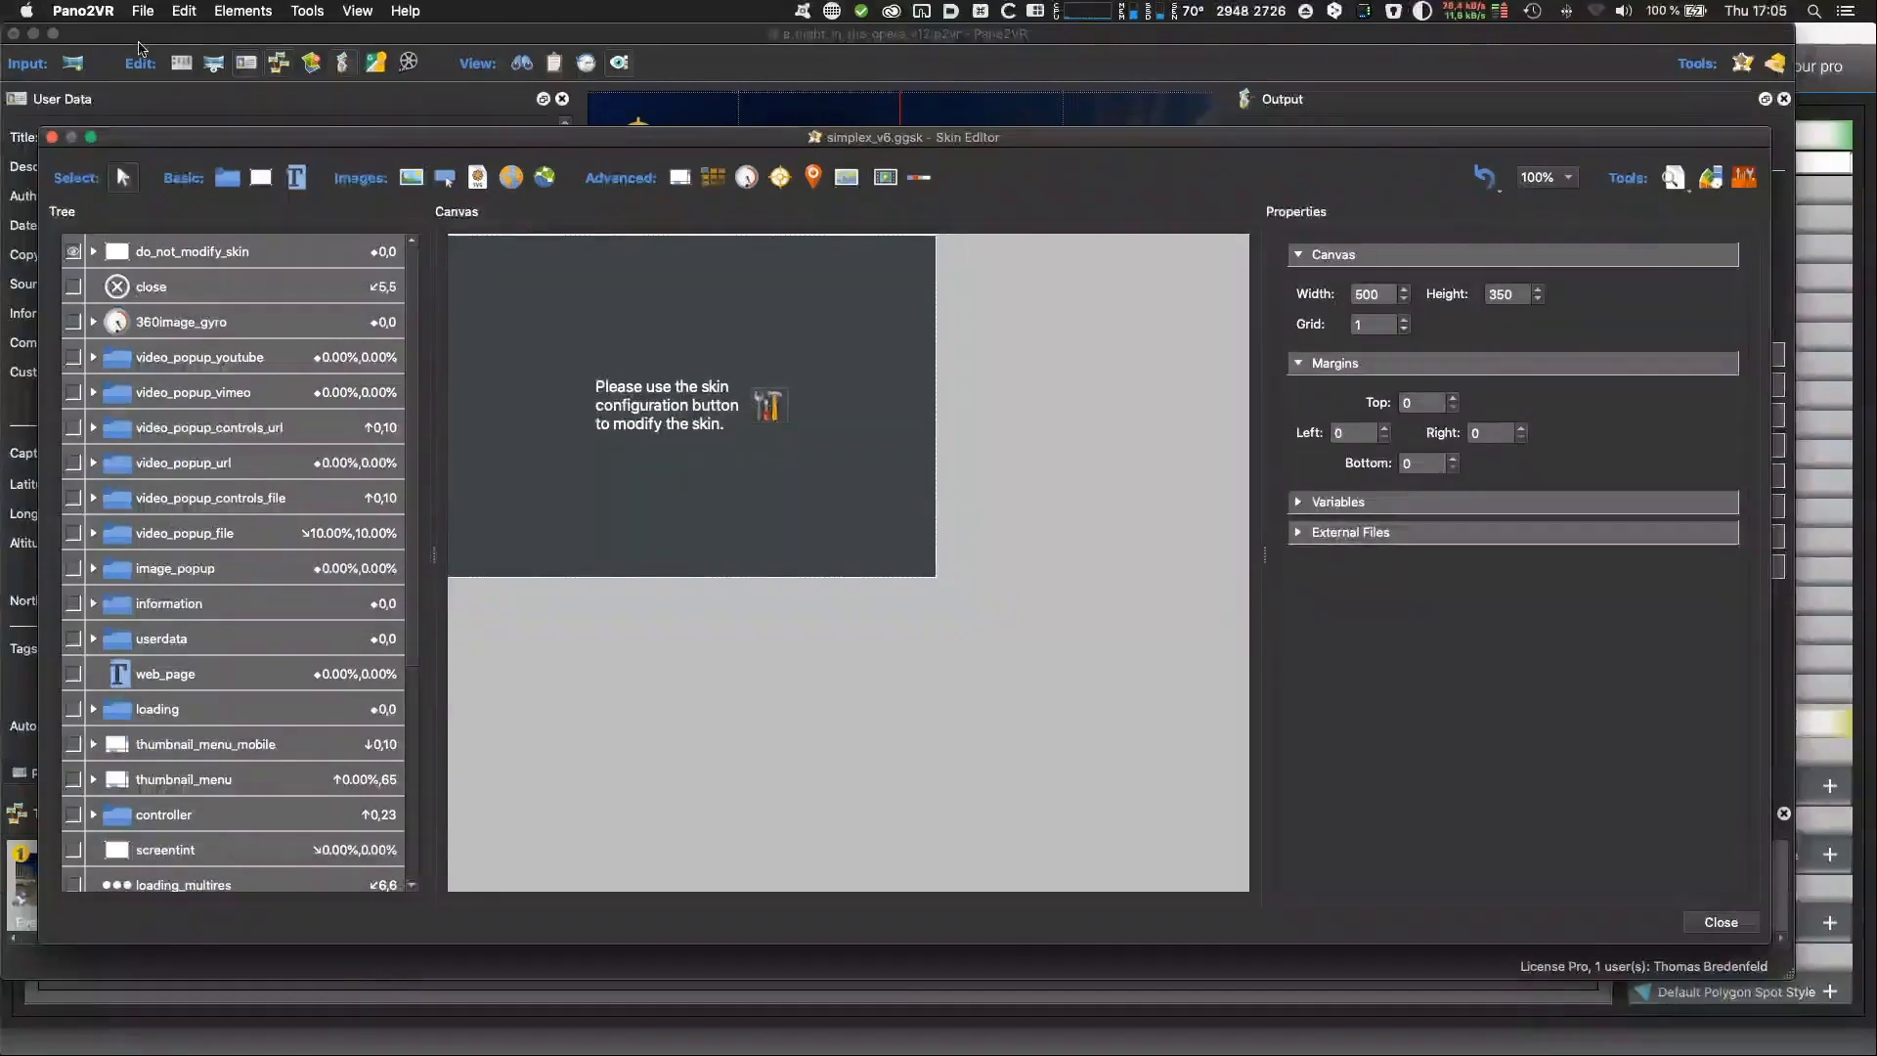
left_click(144, 11)
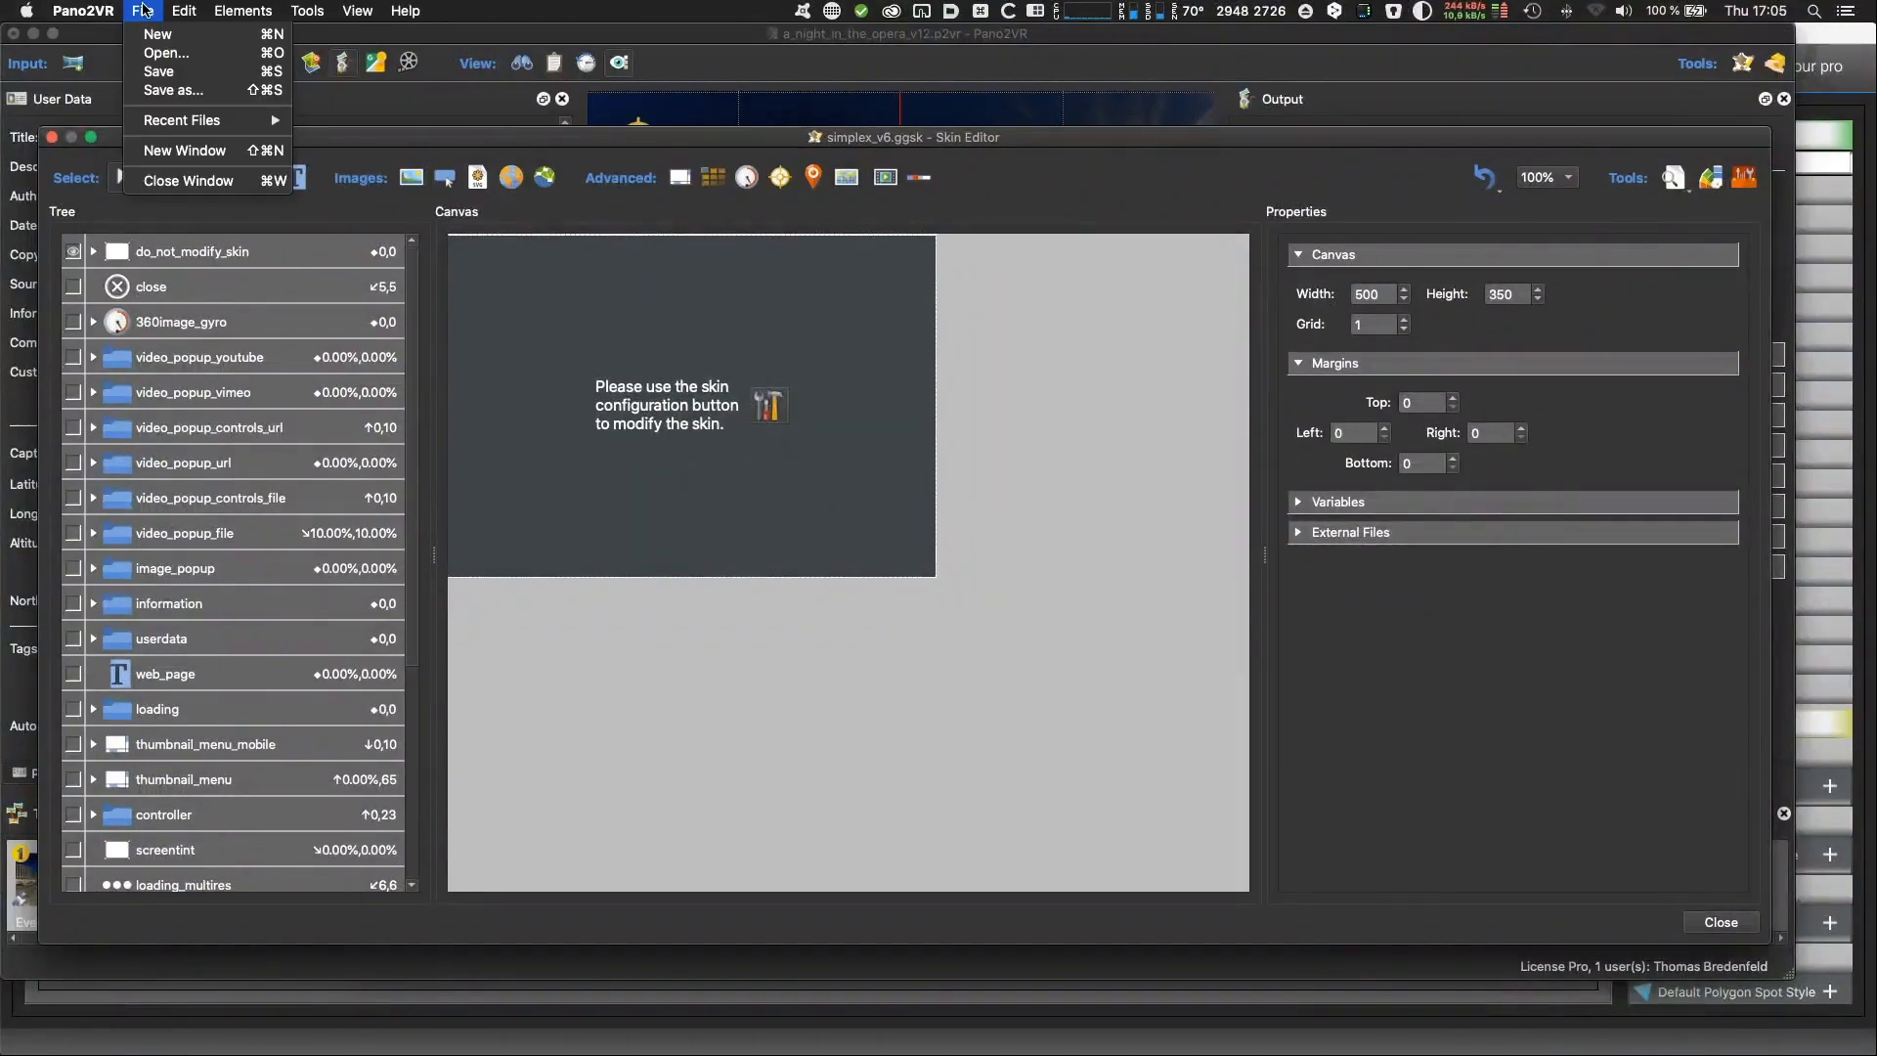
left_click(180, 101)
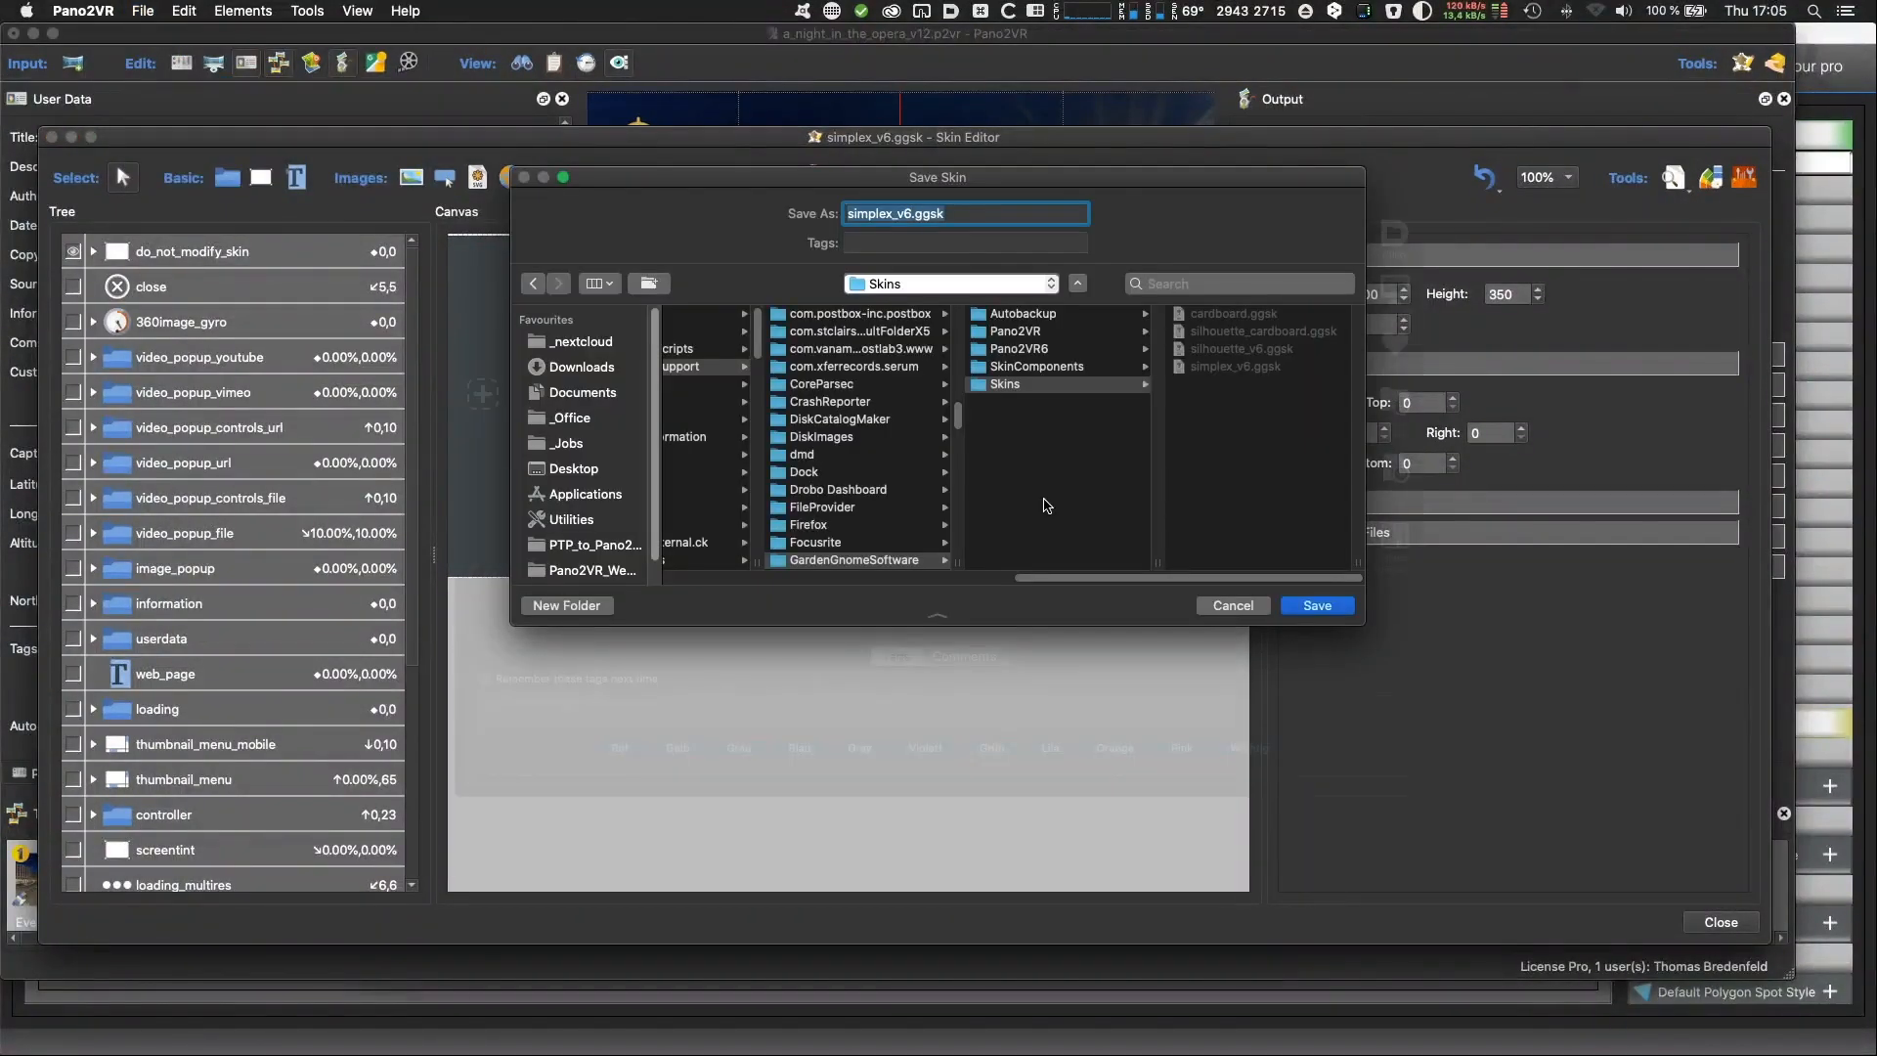
left_click(1402, 397)
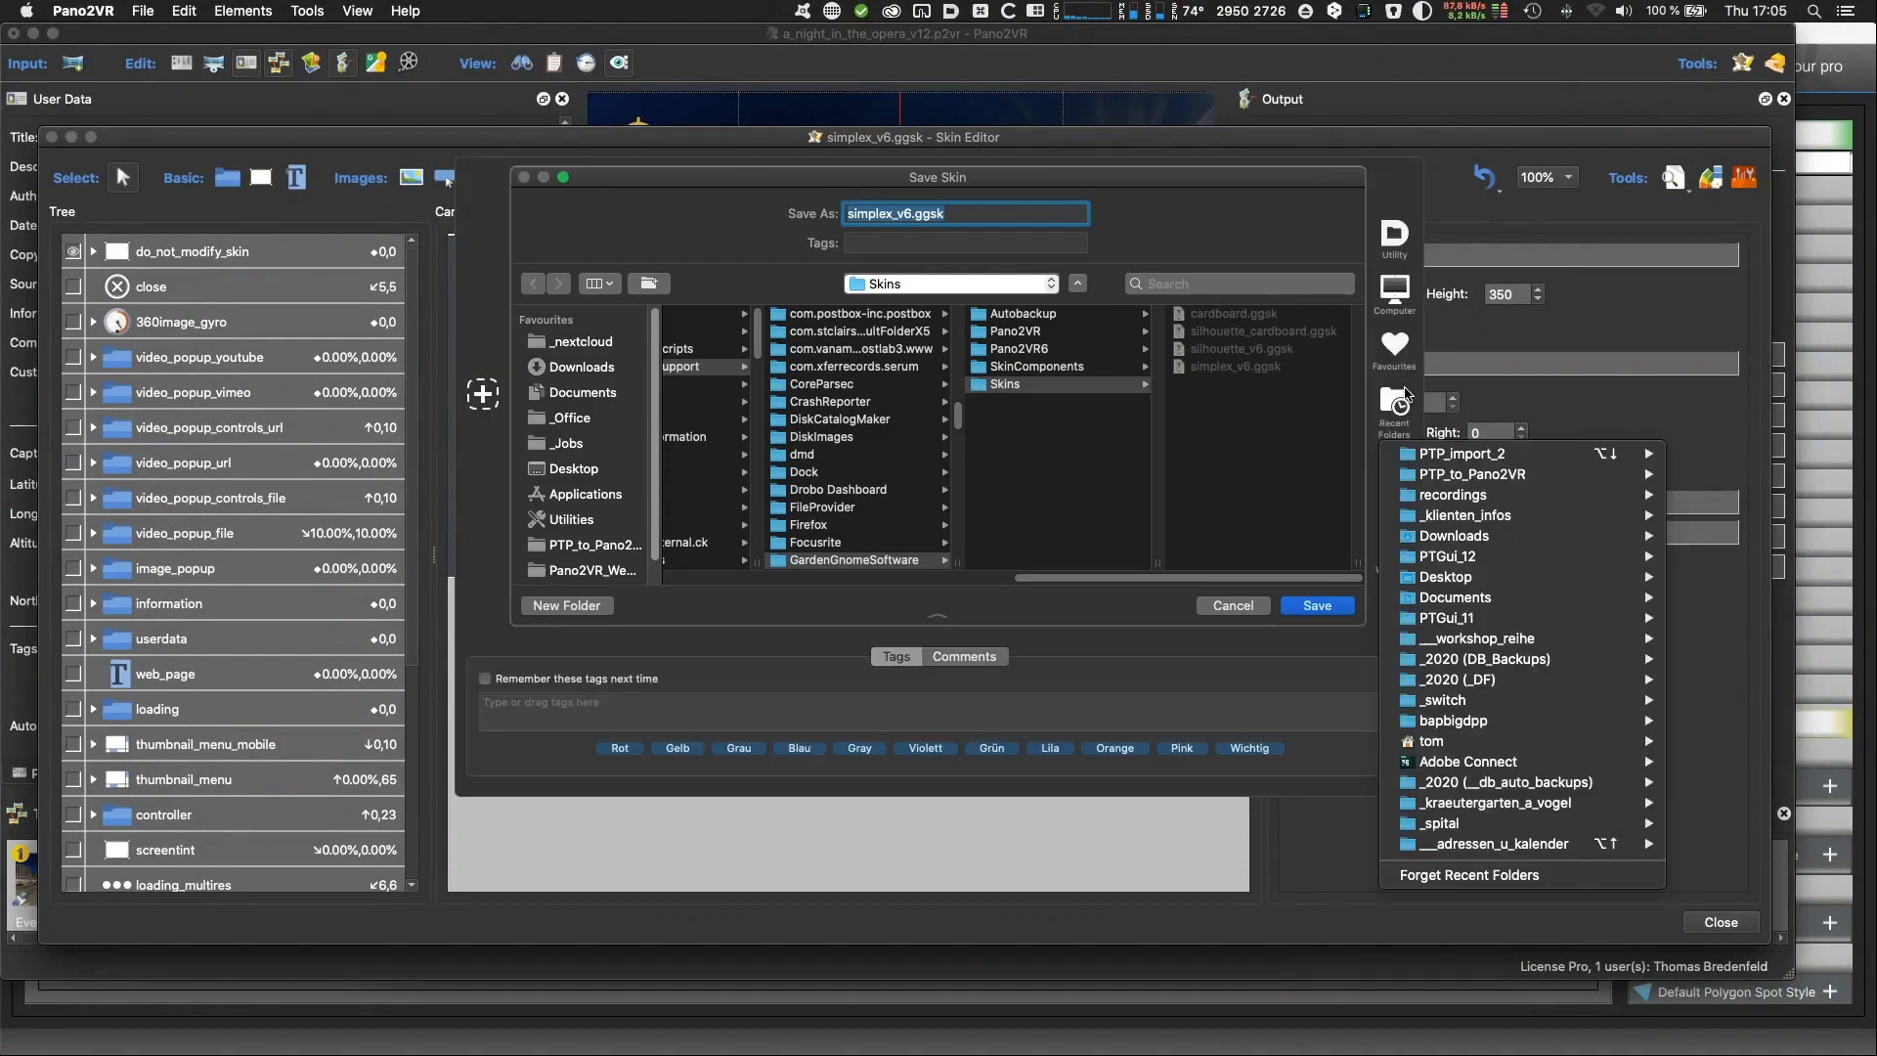
left_click(1452, 454)
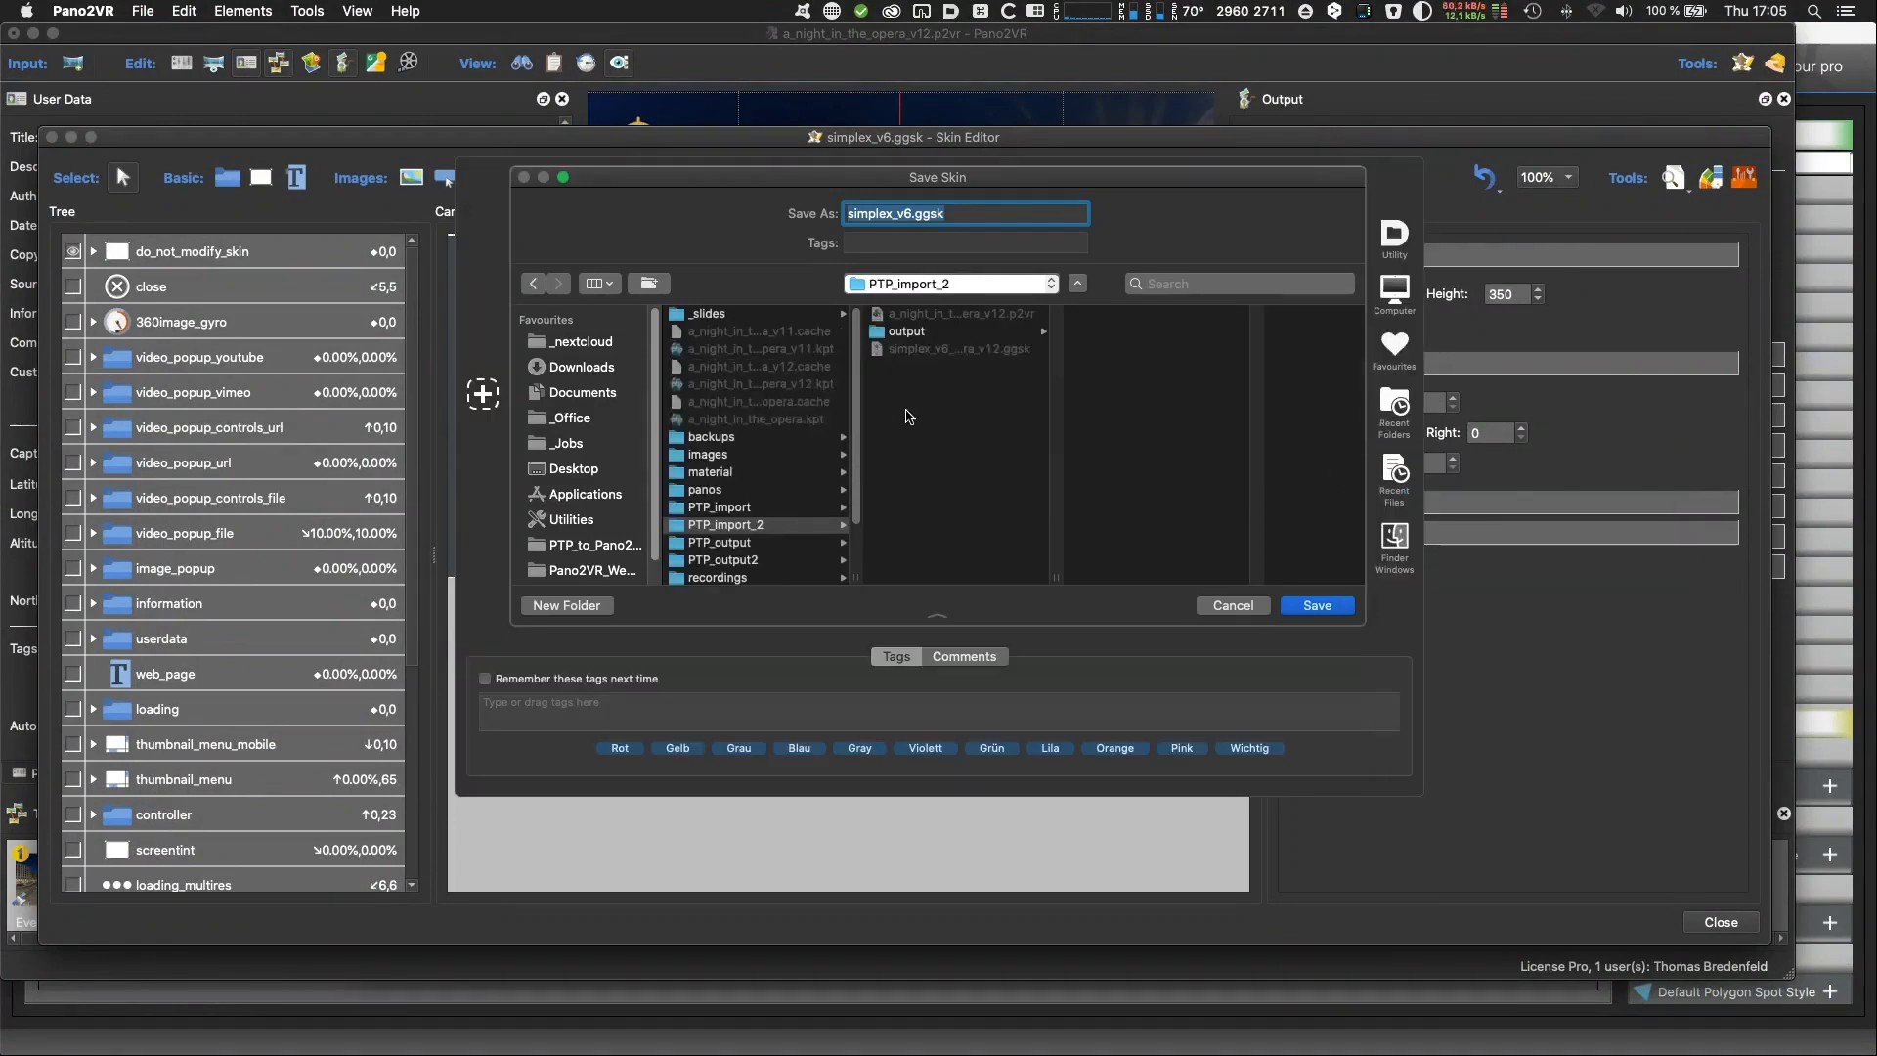
scroll(782, 503, "down", 1)
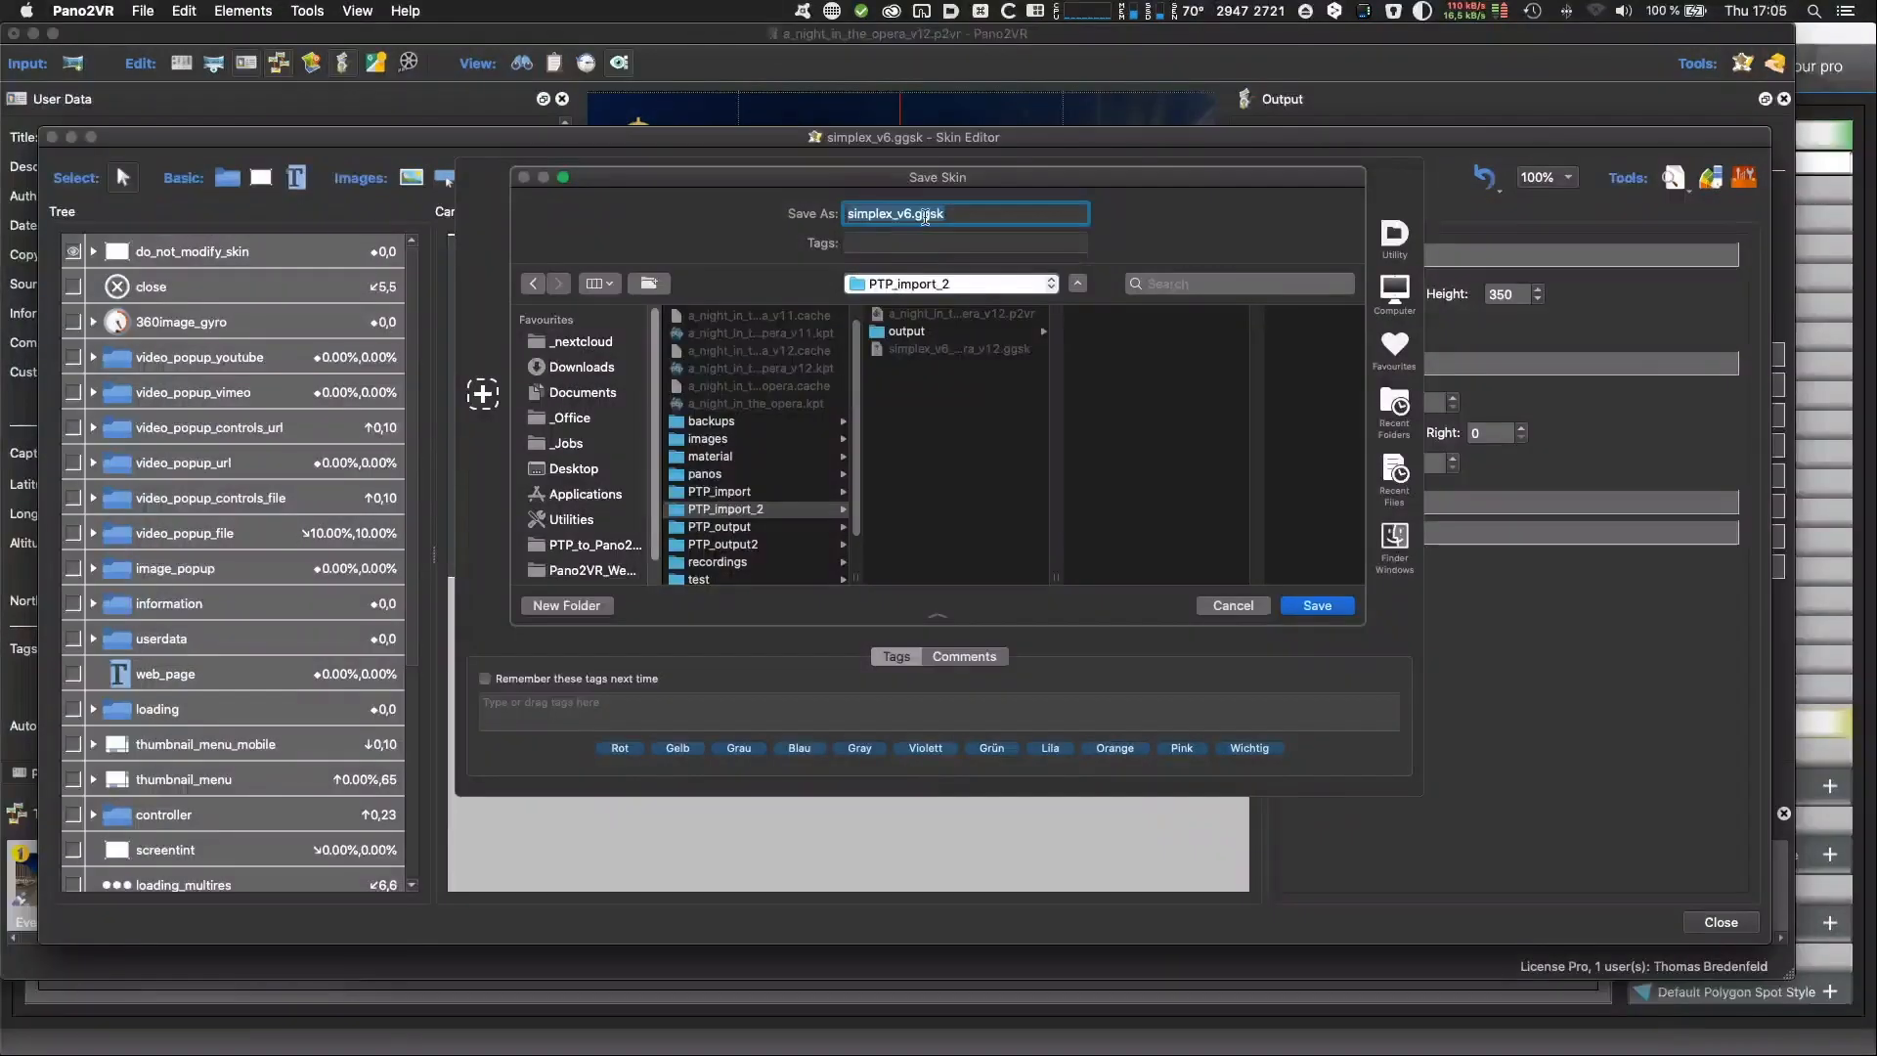
left_click(912, 213)
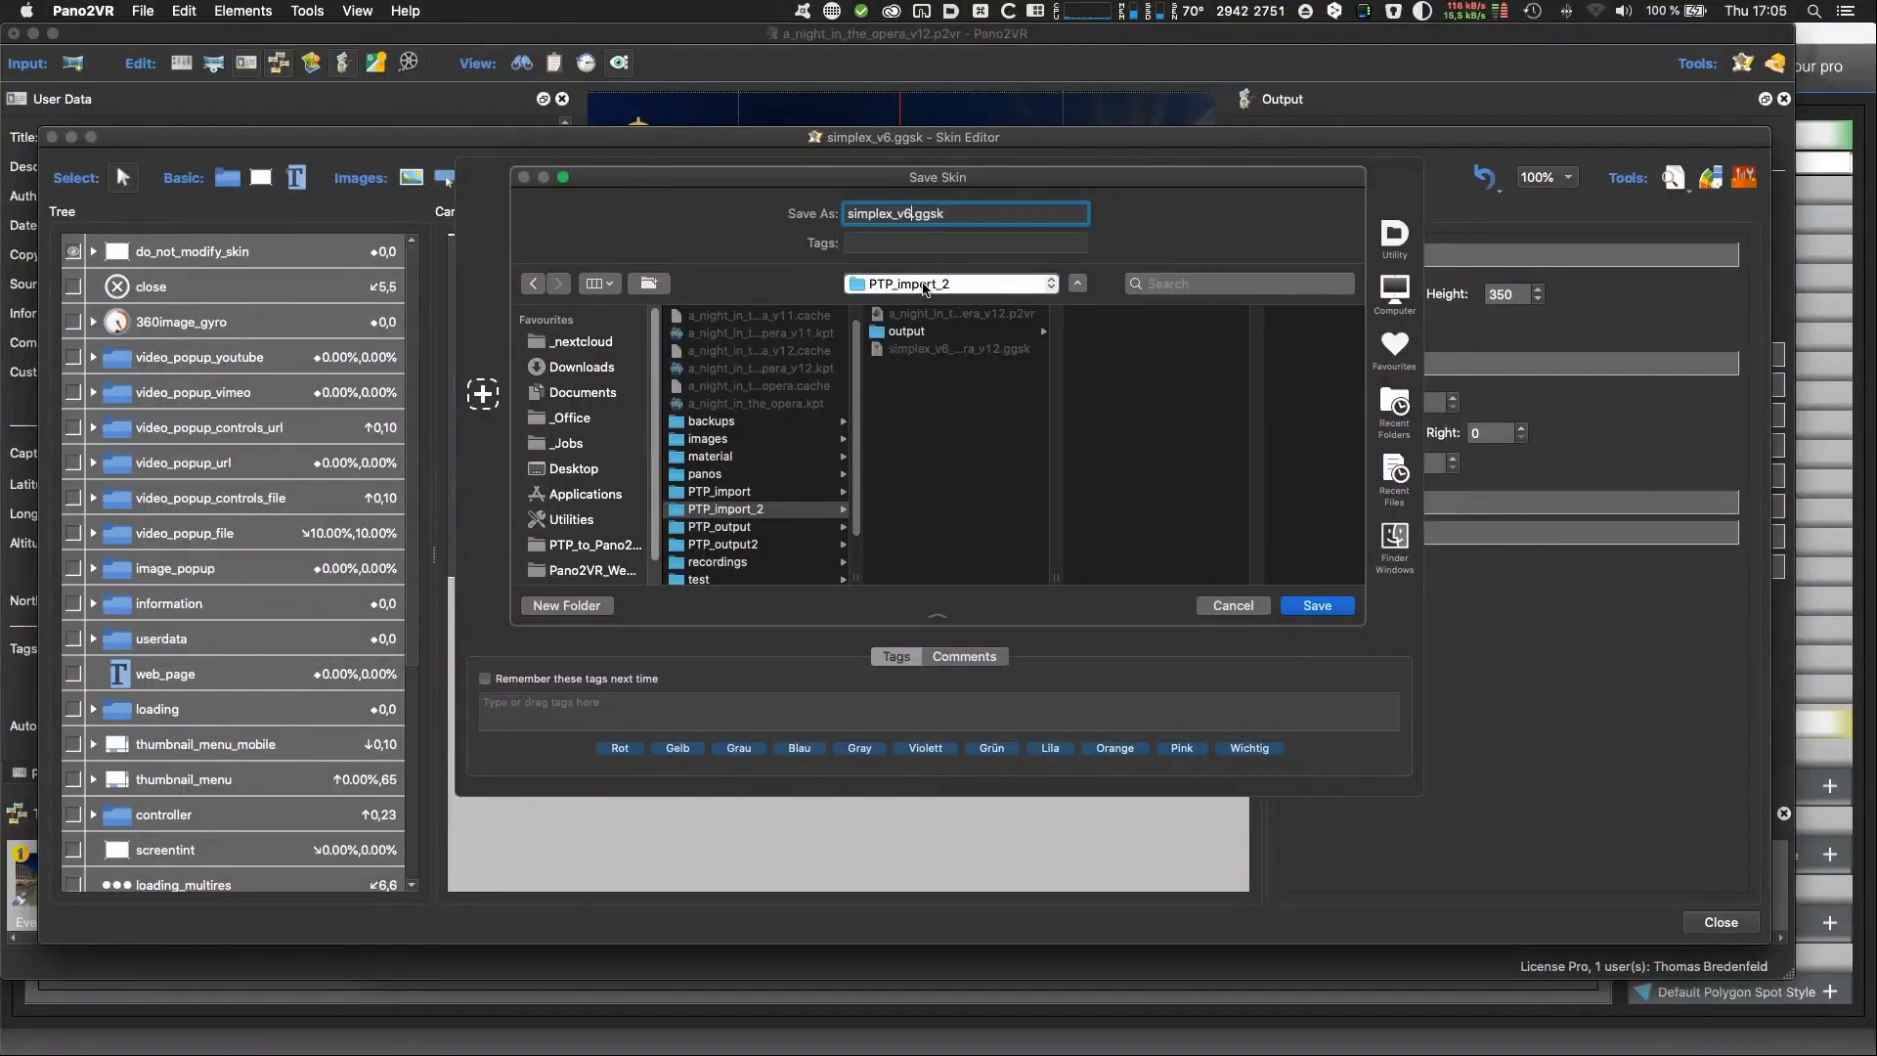
type("_opera")
key("Return")
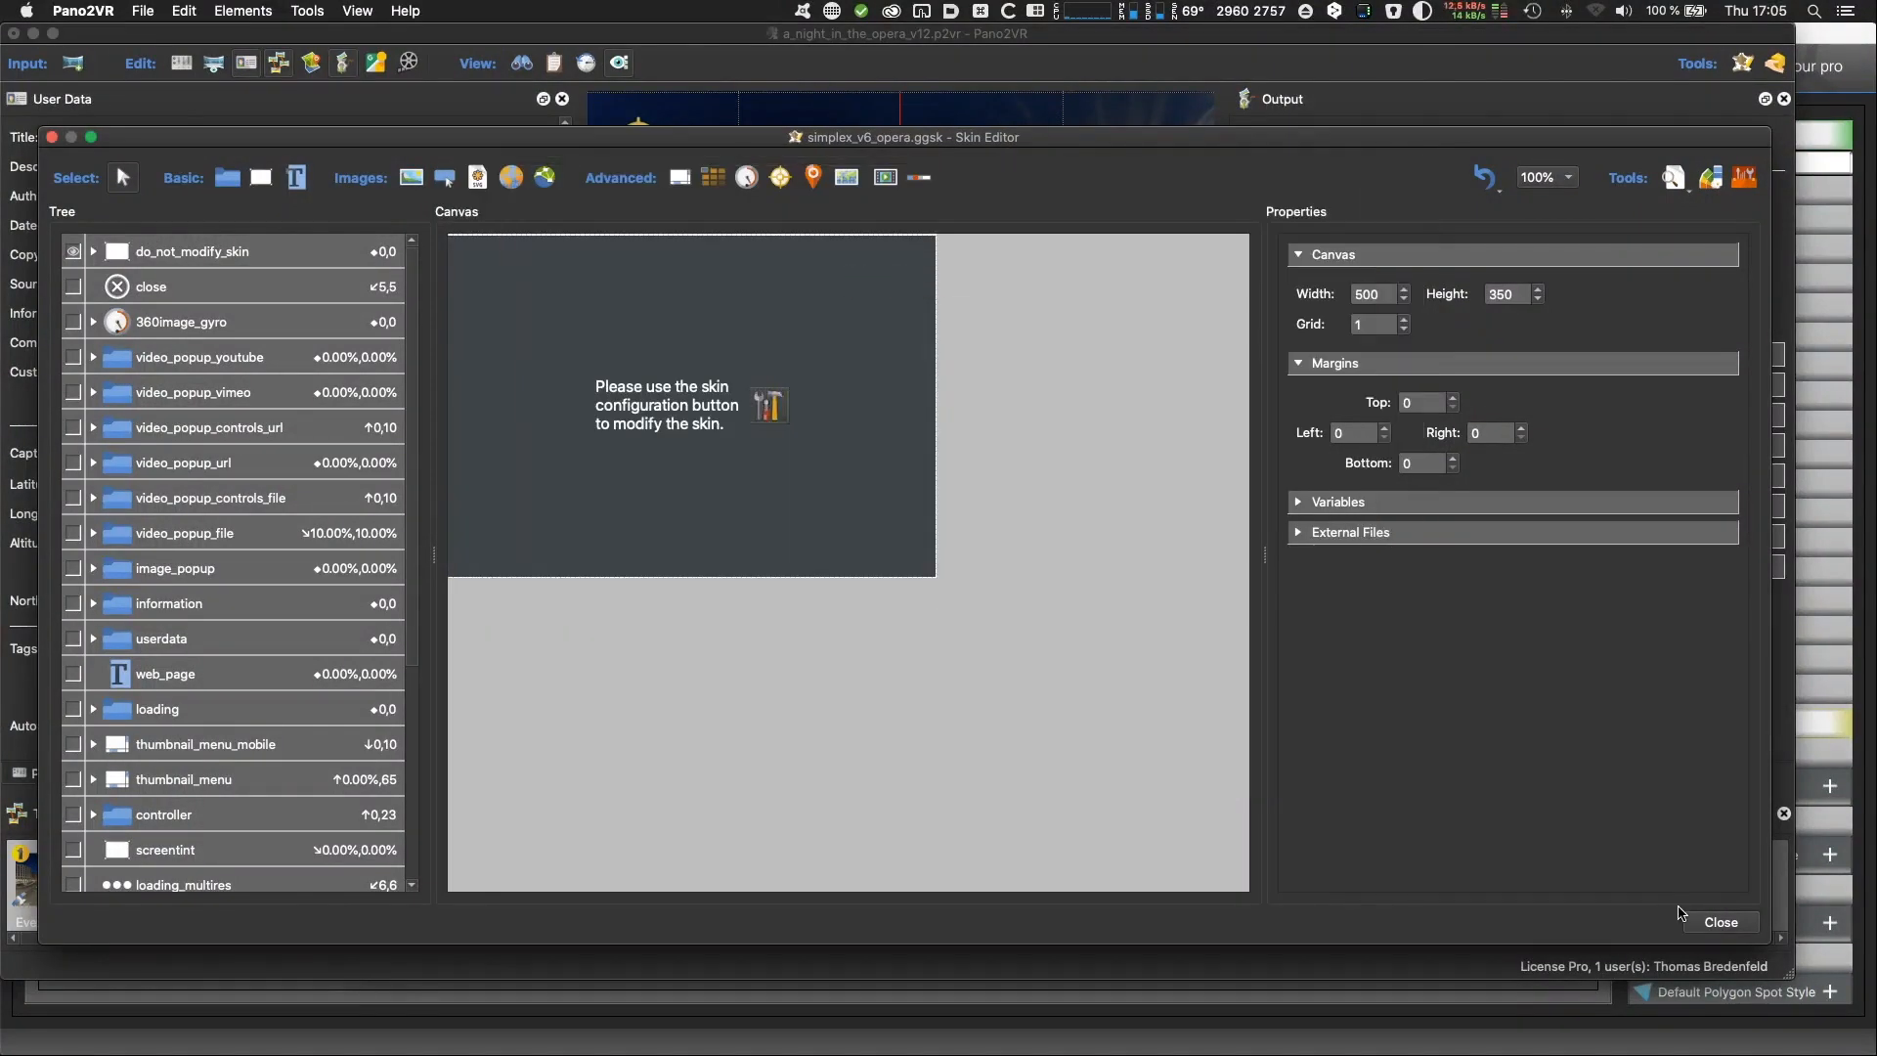
key("Escape")
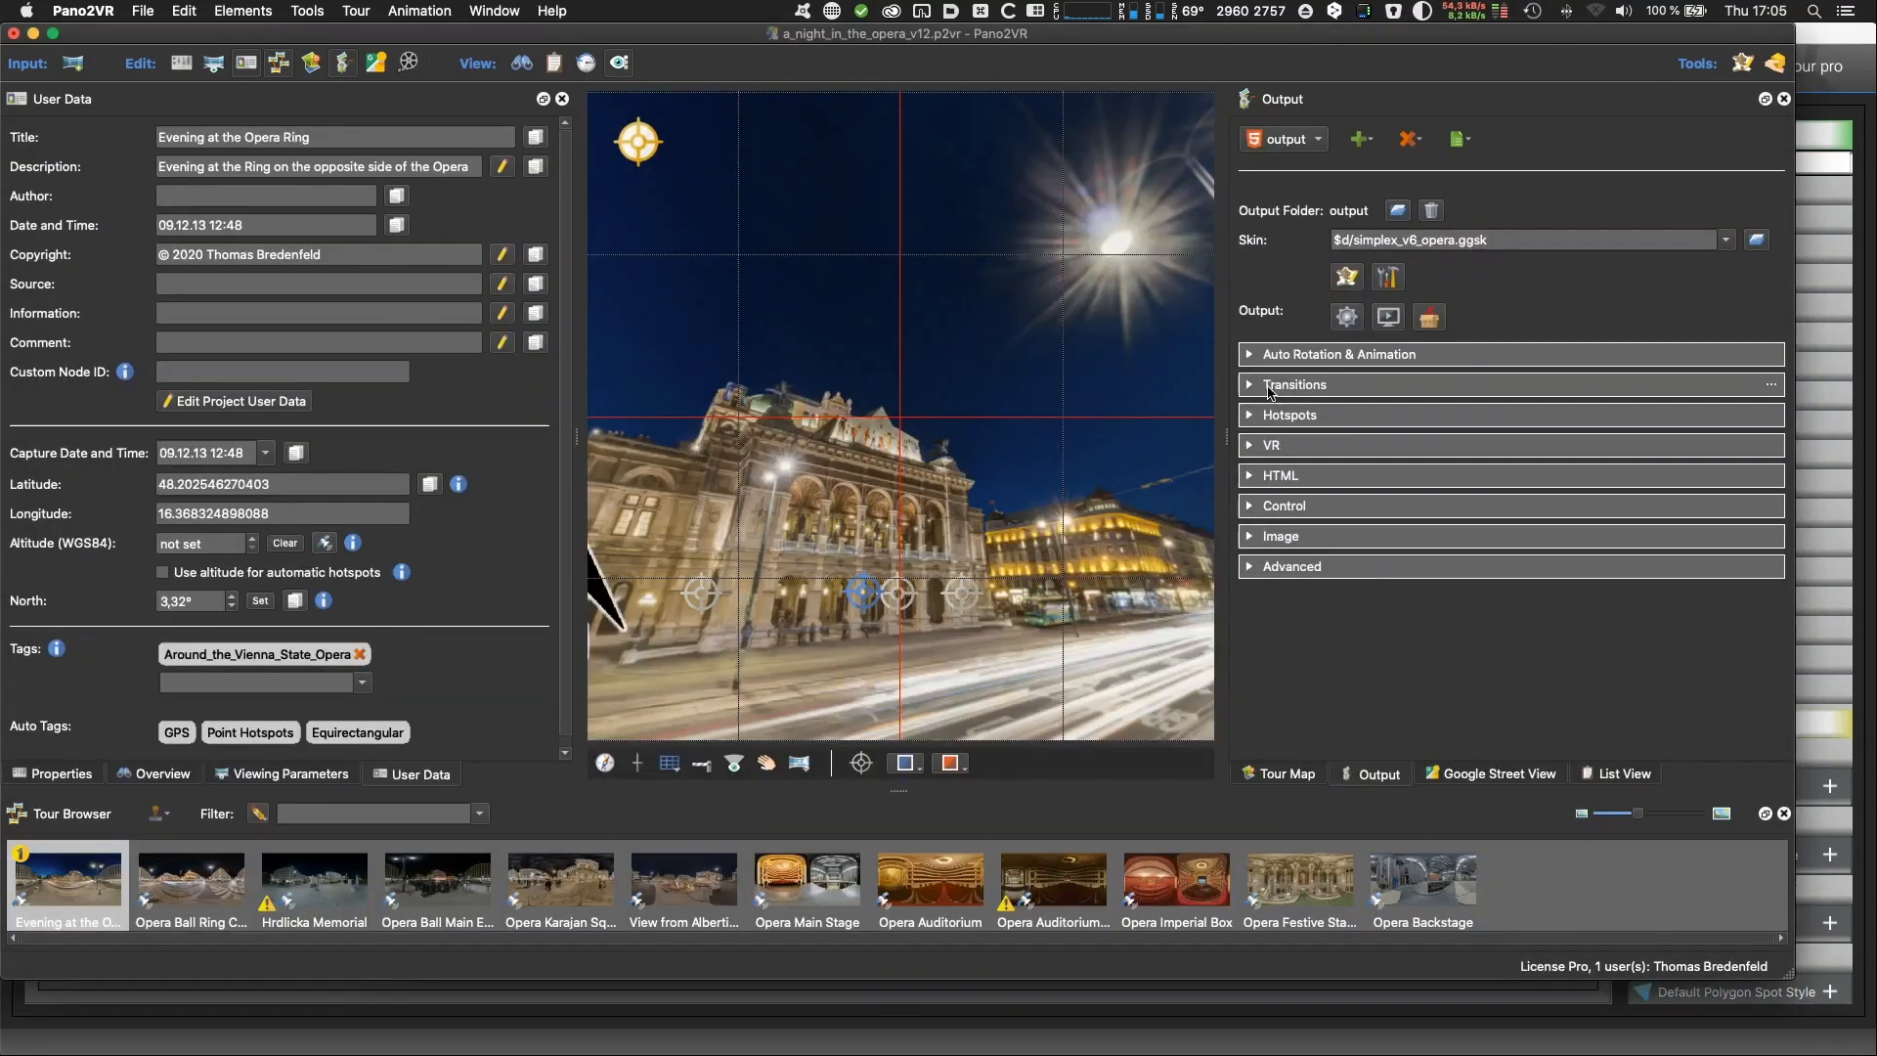
Reopen the simplex_v6_opera.ggsk skin for editing, delete its do_not_modify_skin element and look through the remaining element tree.
left_click(1524, 243)
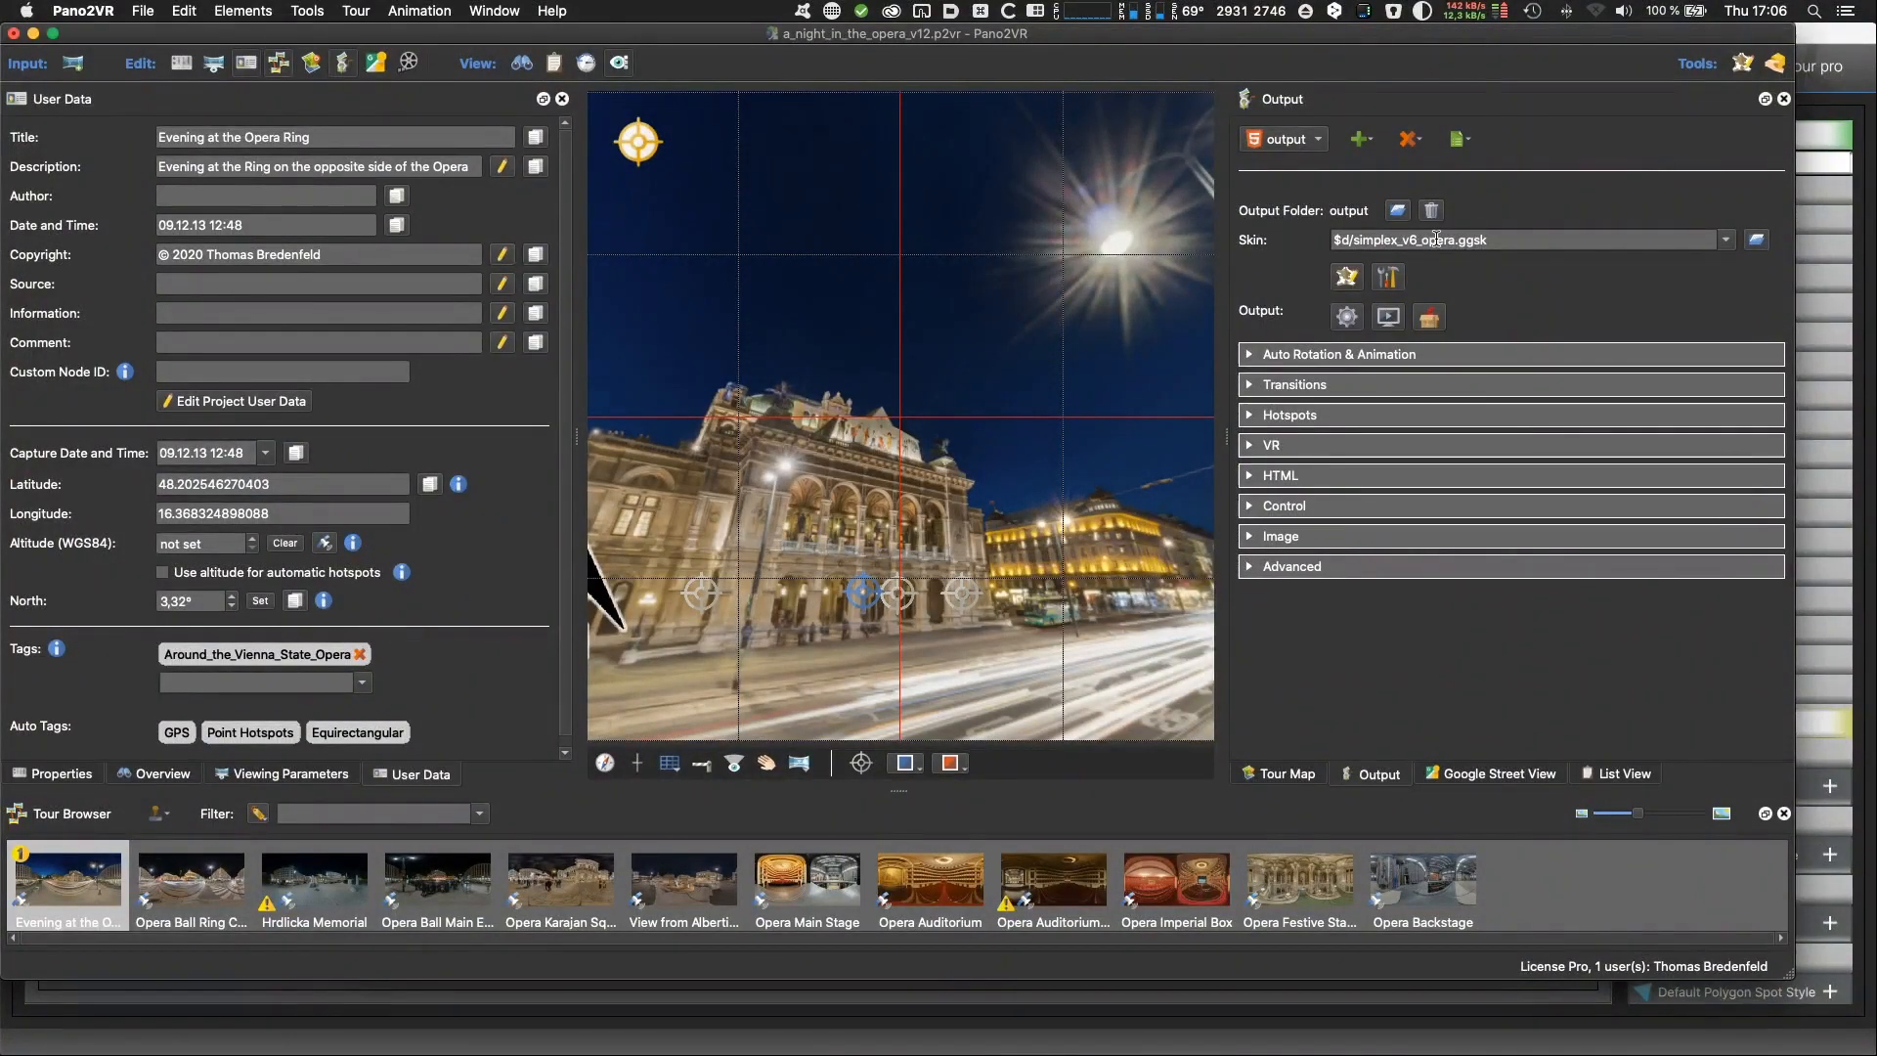
left_click_drag(1506, 240, 1316, 237)
left_click(1346, 276)
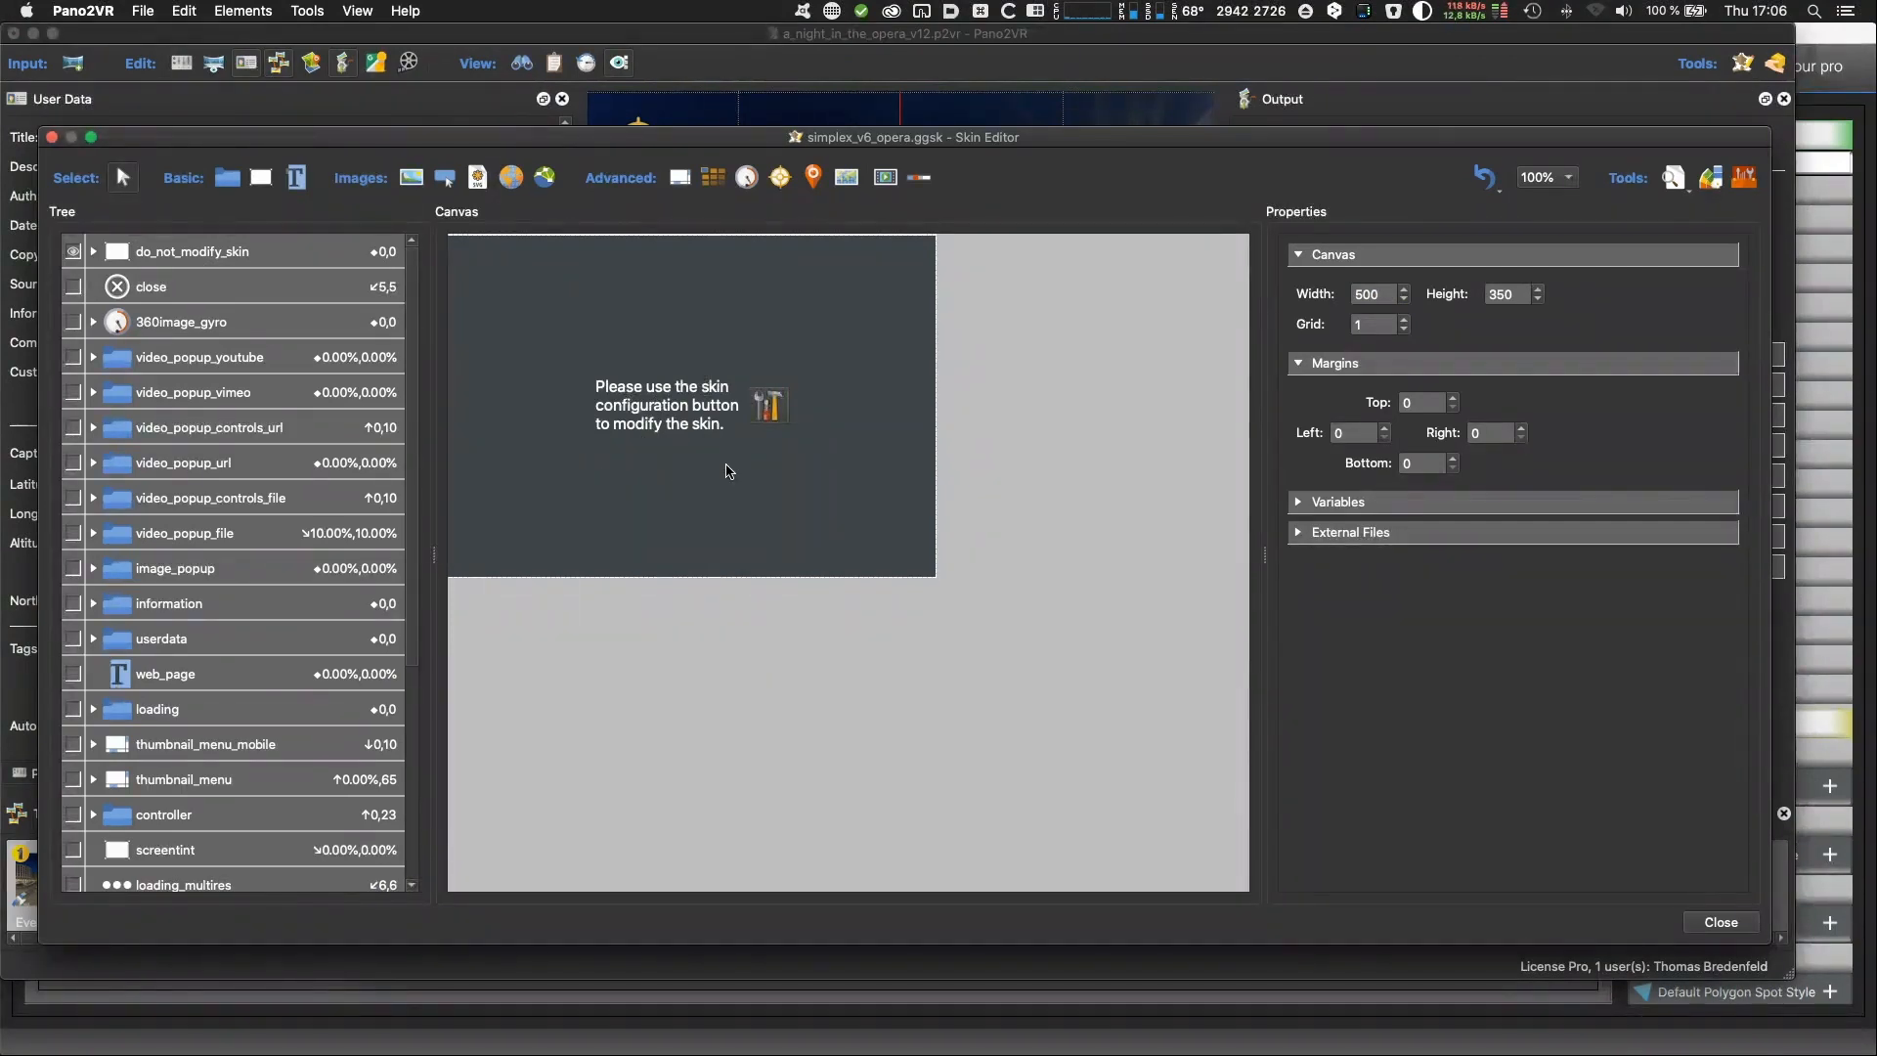
left_click(189, 257)
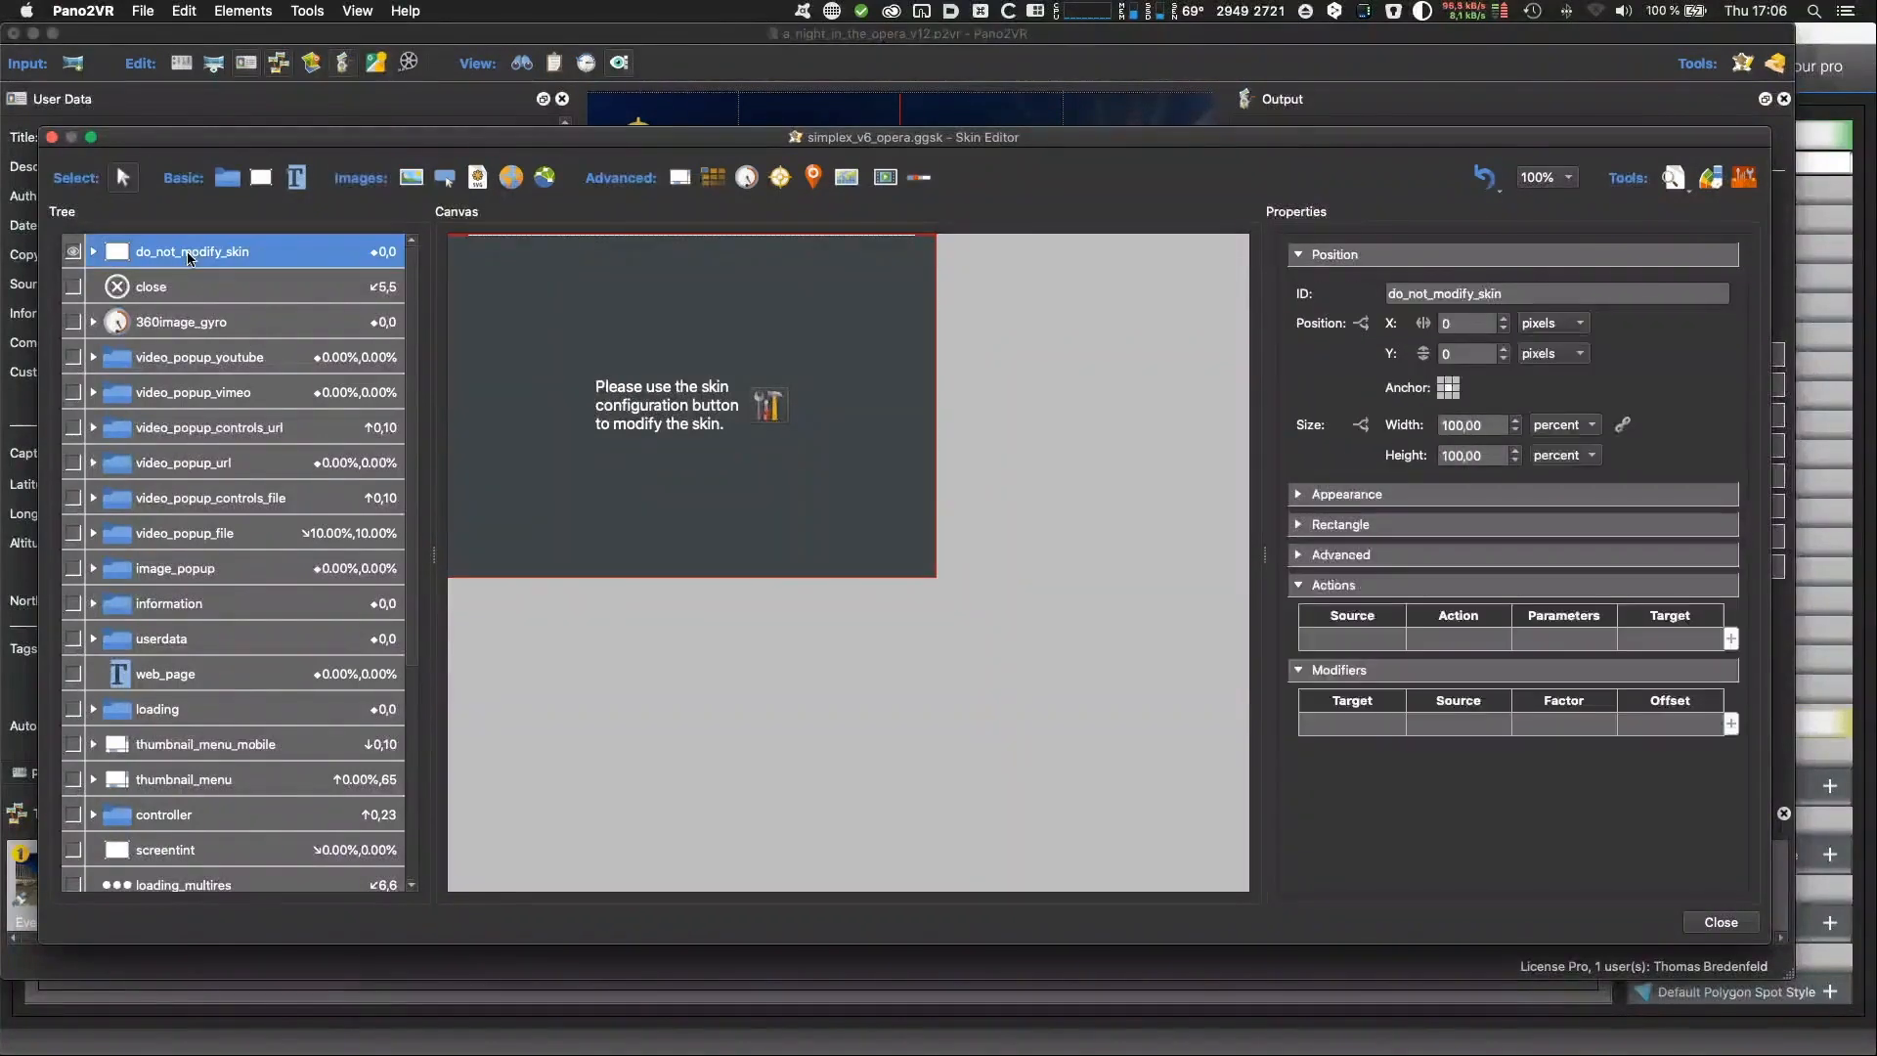
key("Delete")
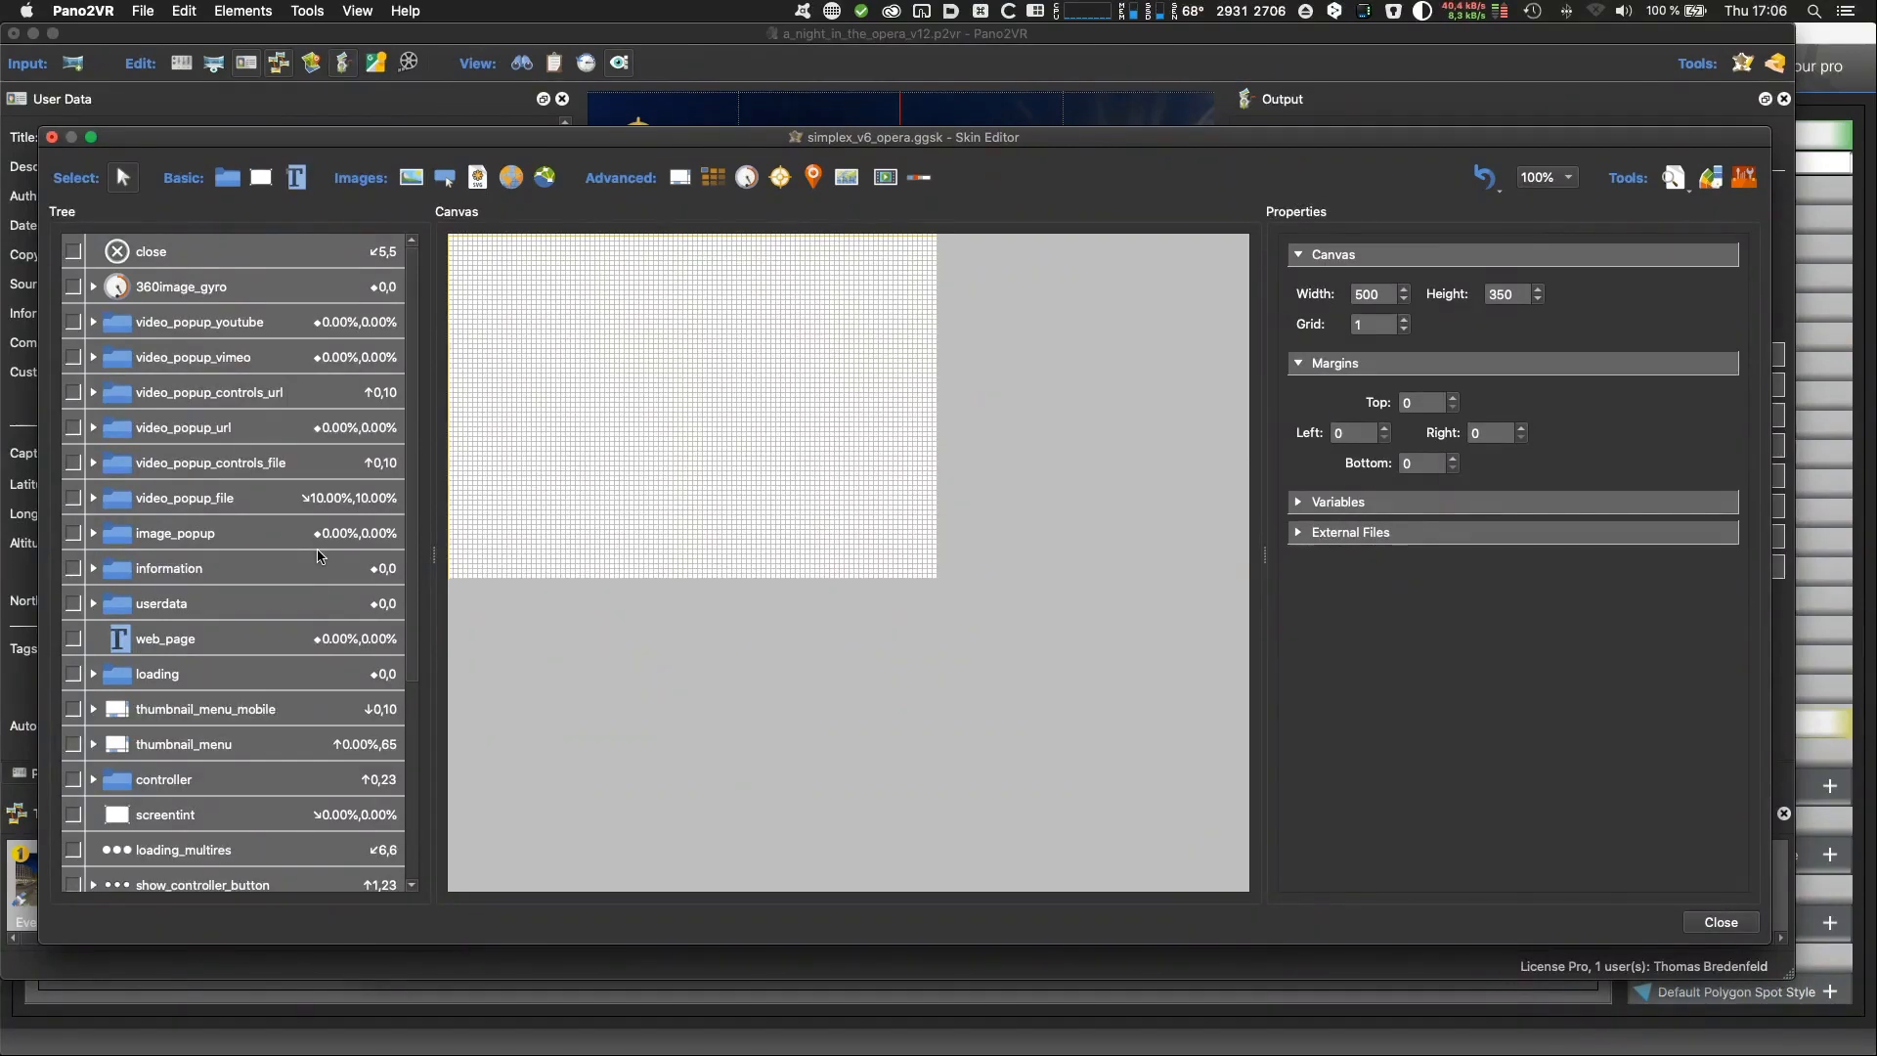
scroll(228, 519, "down", 5)
scroll(235, 557, "up", 5)
Open the Components Toolbox, browse the built-in components and view the Image Popup Silhouette component's details.
left_click(1710, 177)
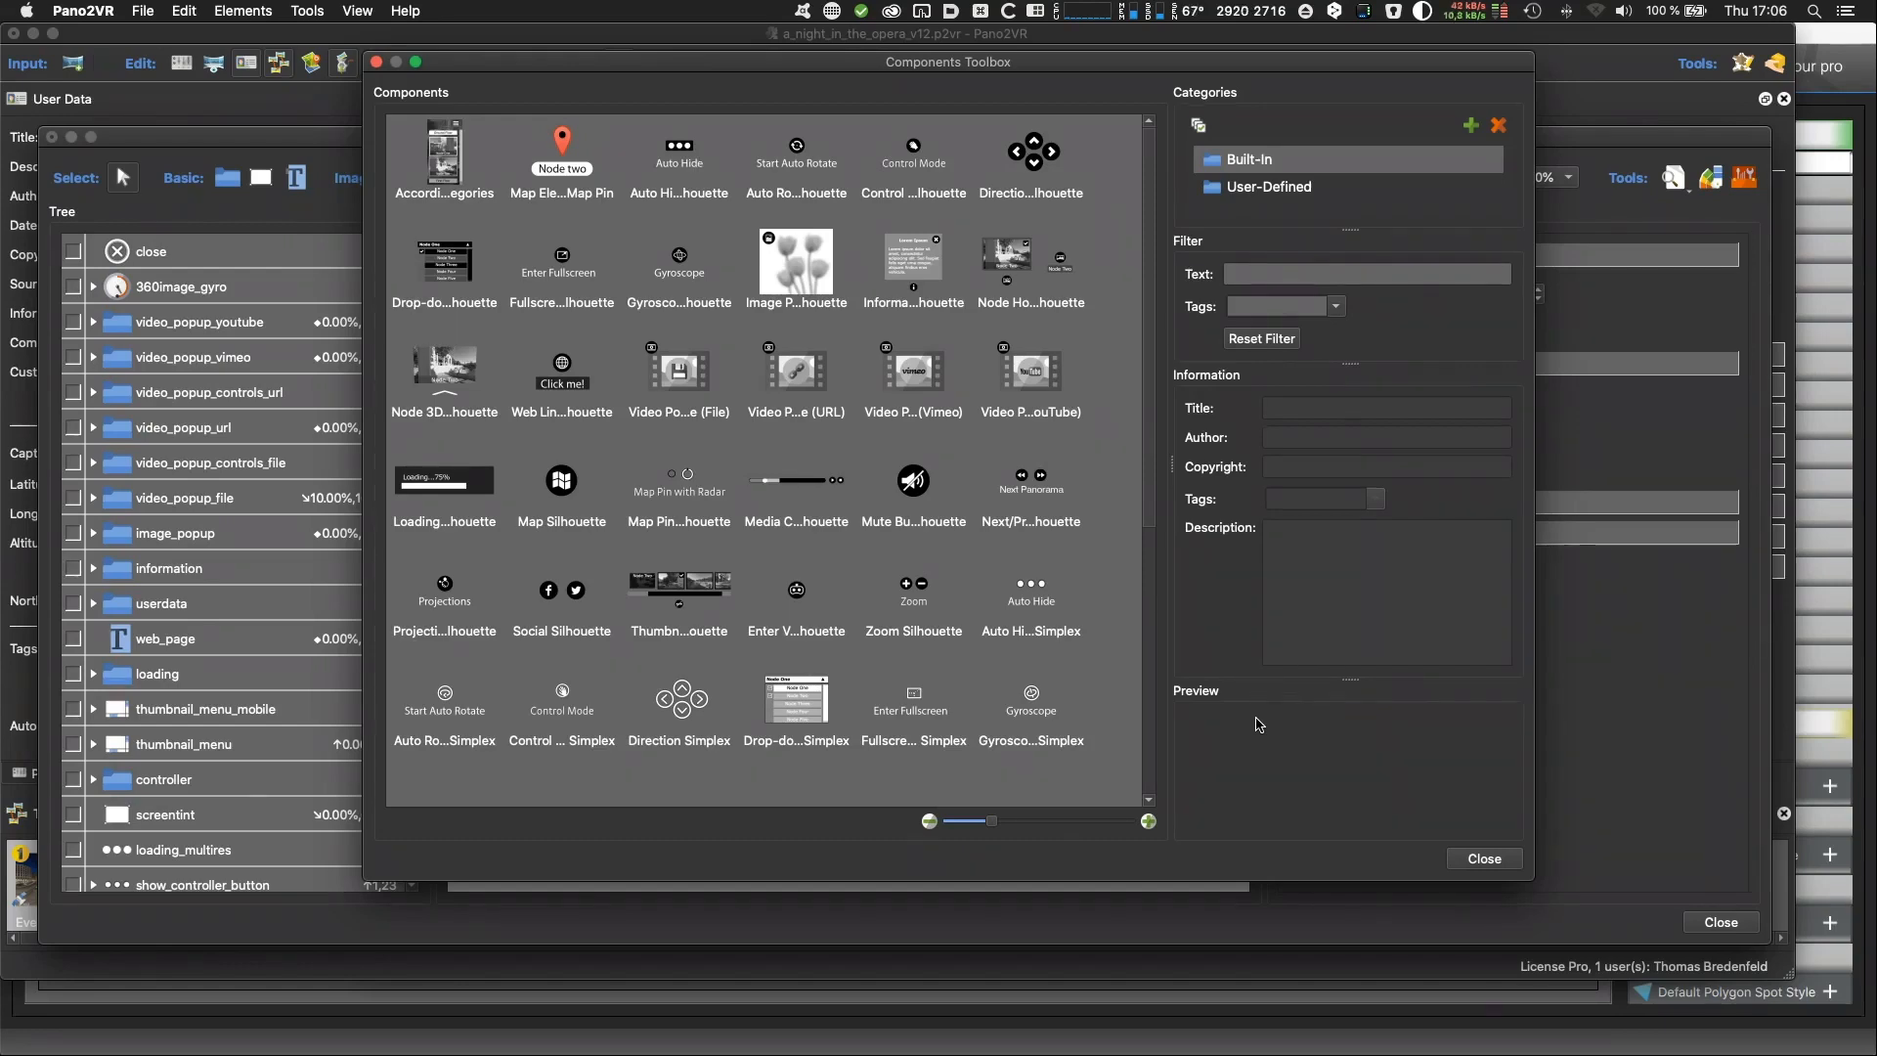
key("super+Tab")
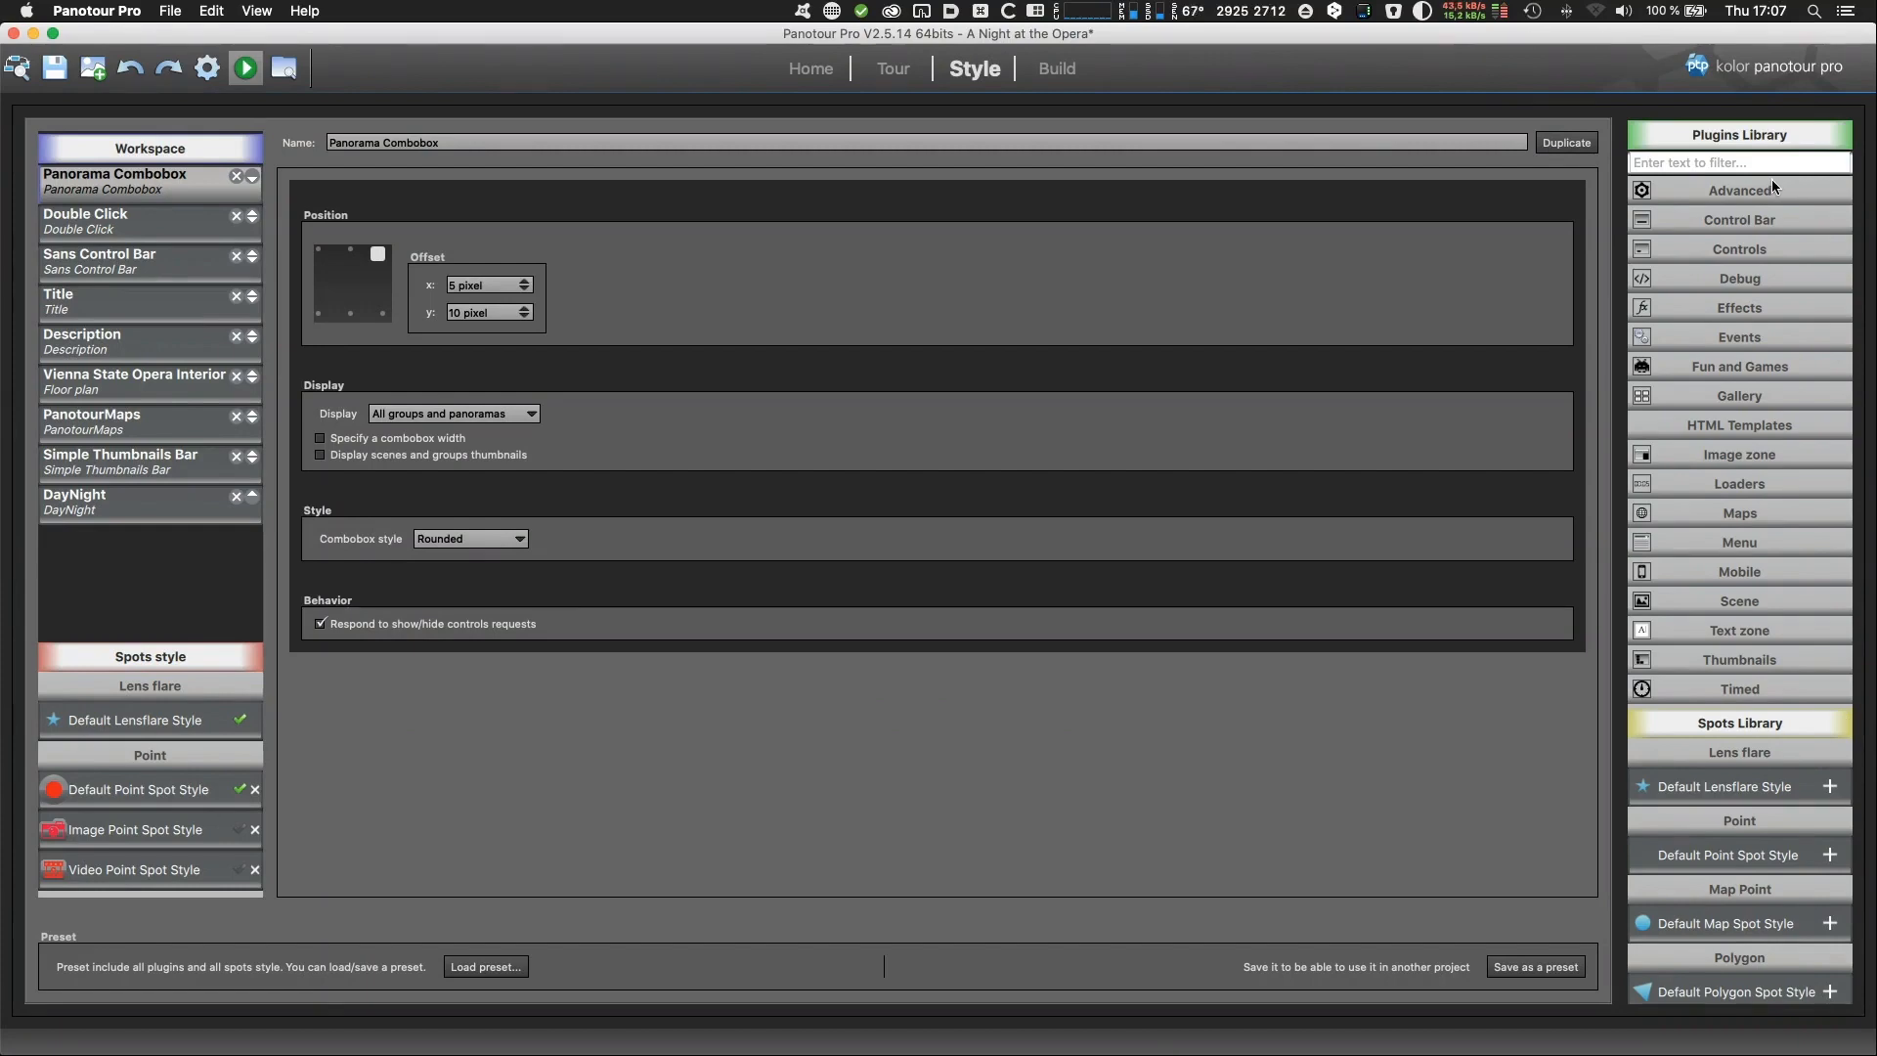
key("super+Tab")
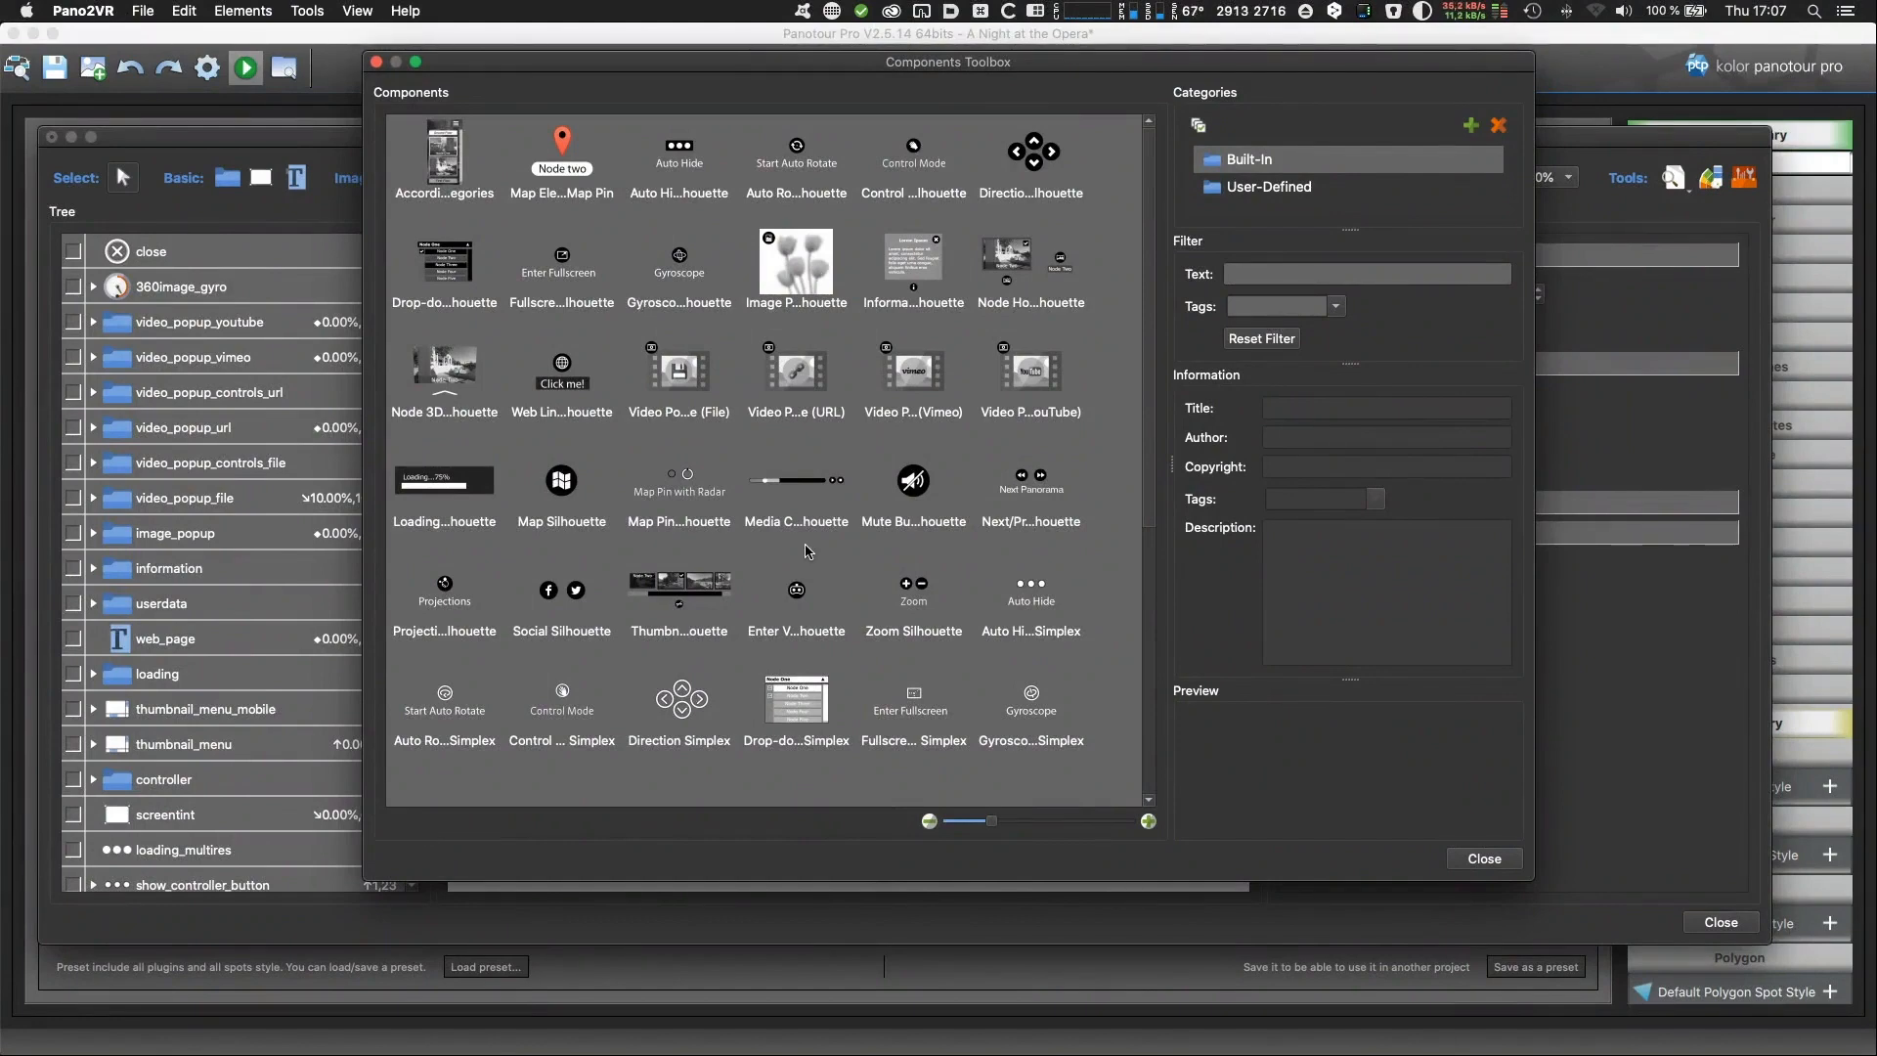
left_click(797, 273)
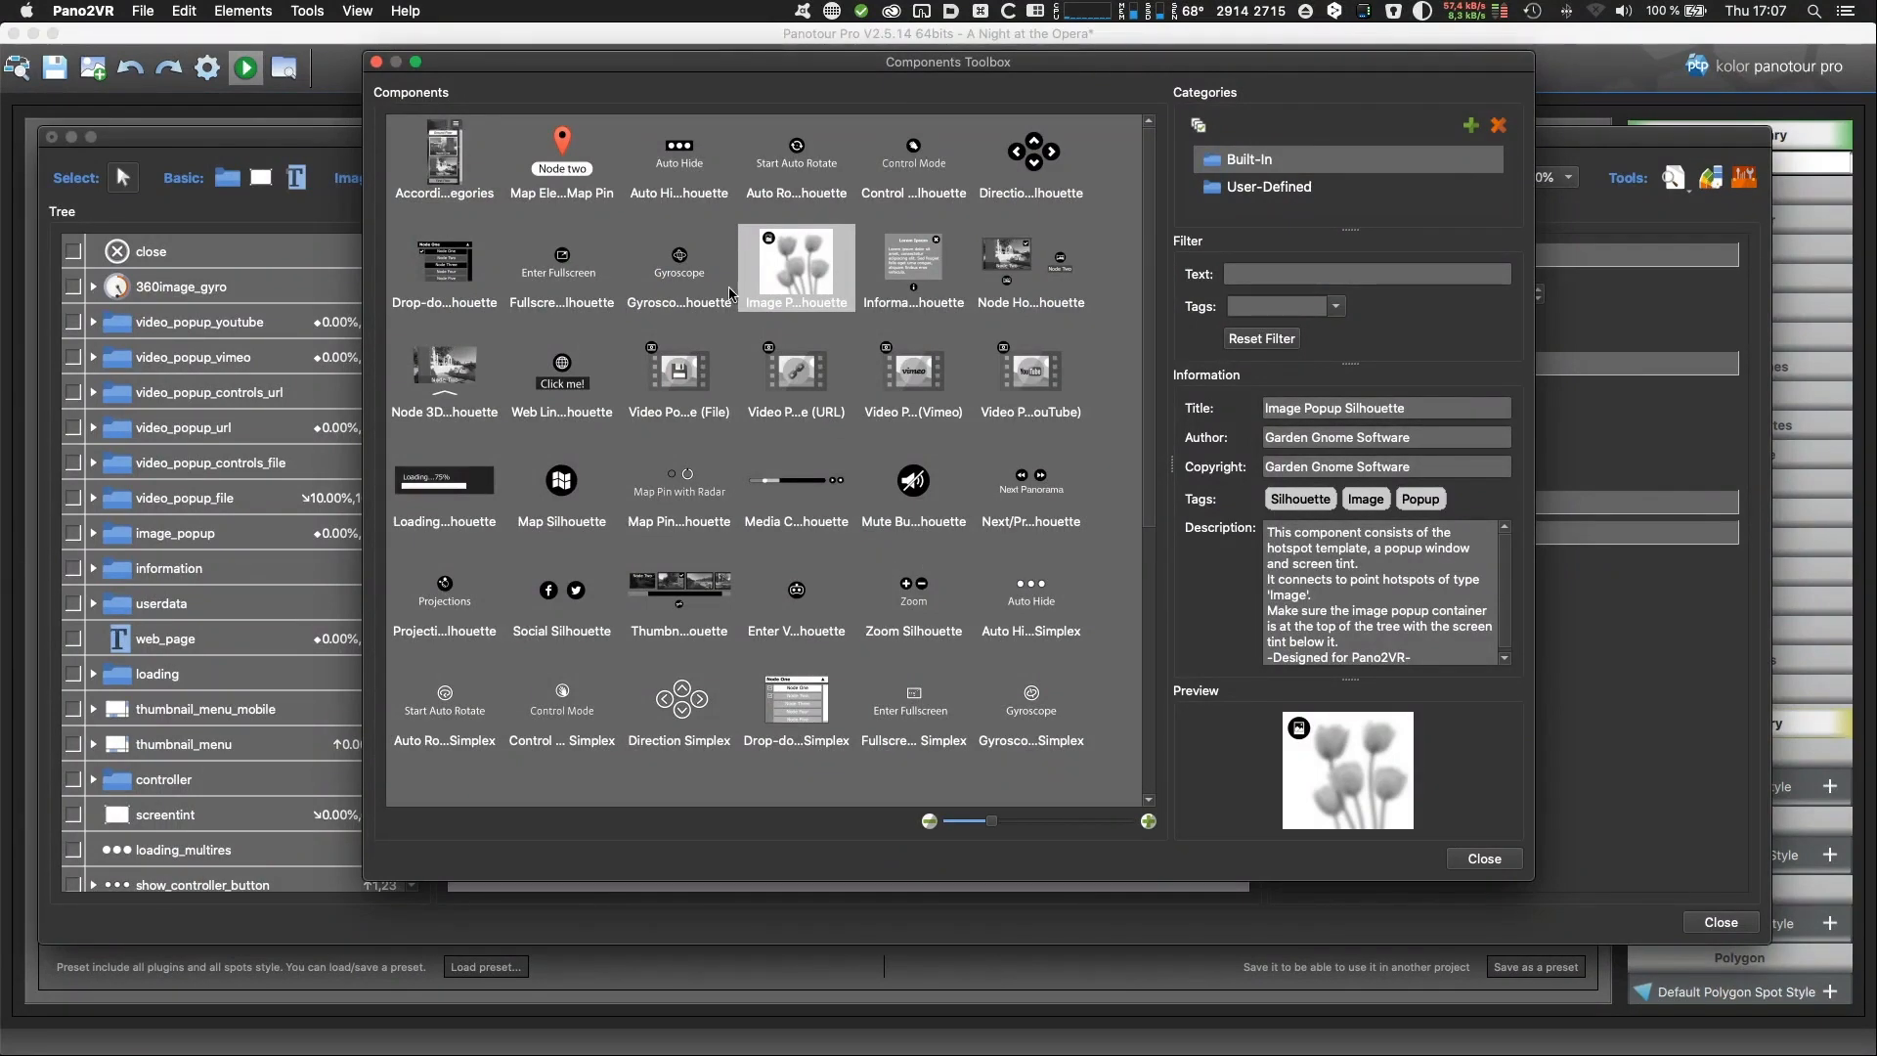
scroll(720, 184, "down", 5)
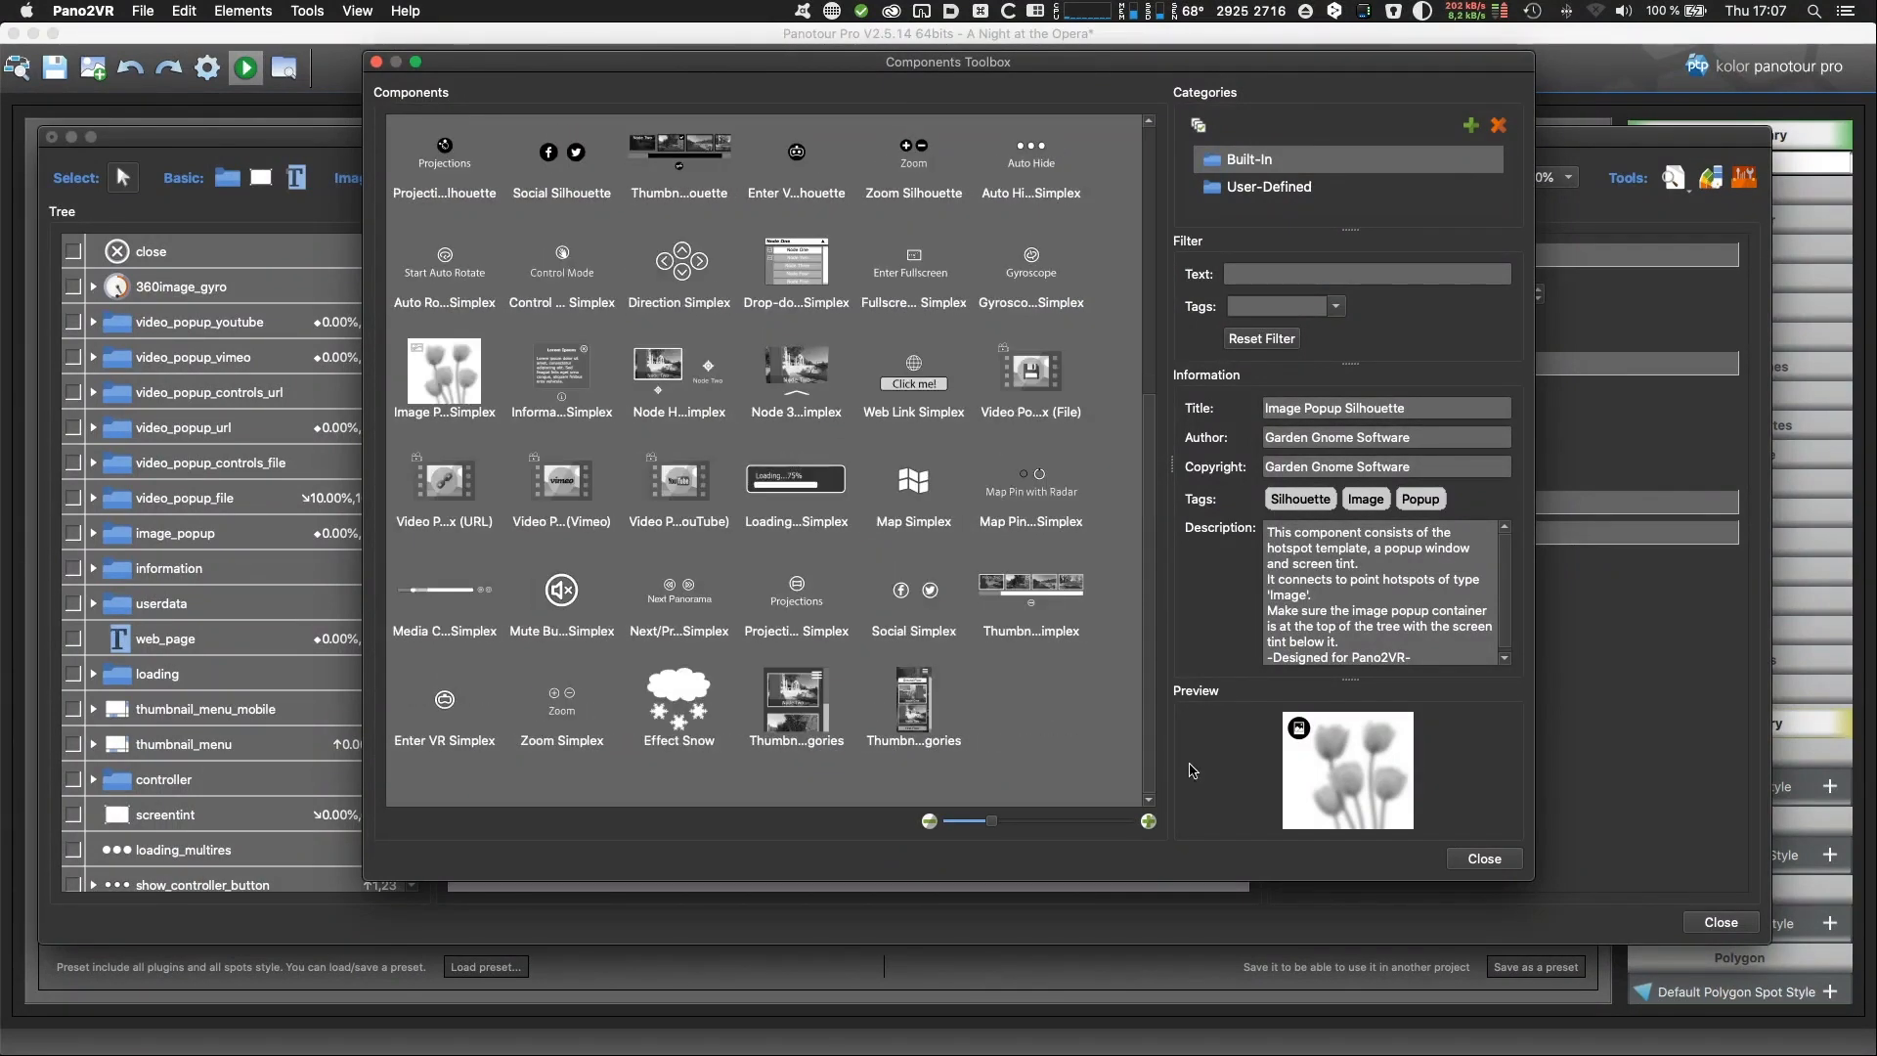
scroll(1134, 194, "up", 5)
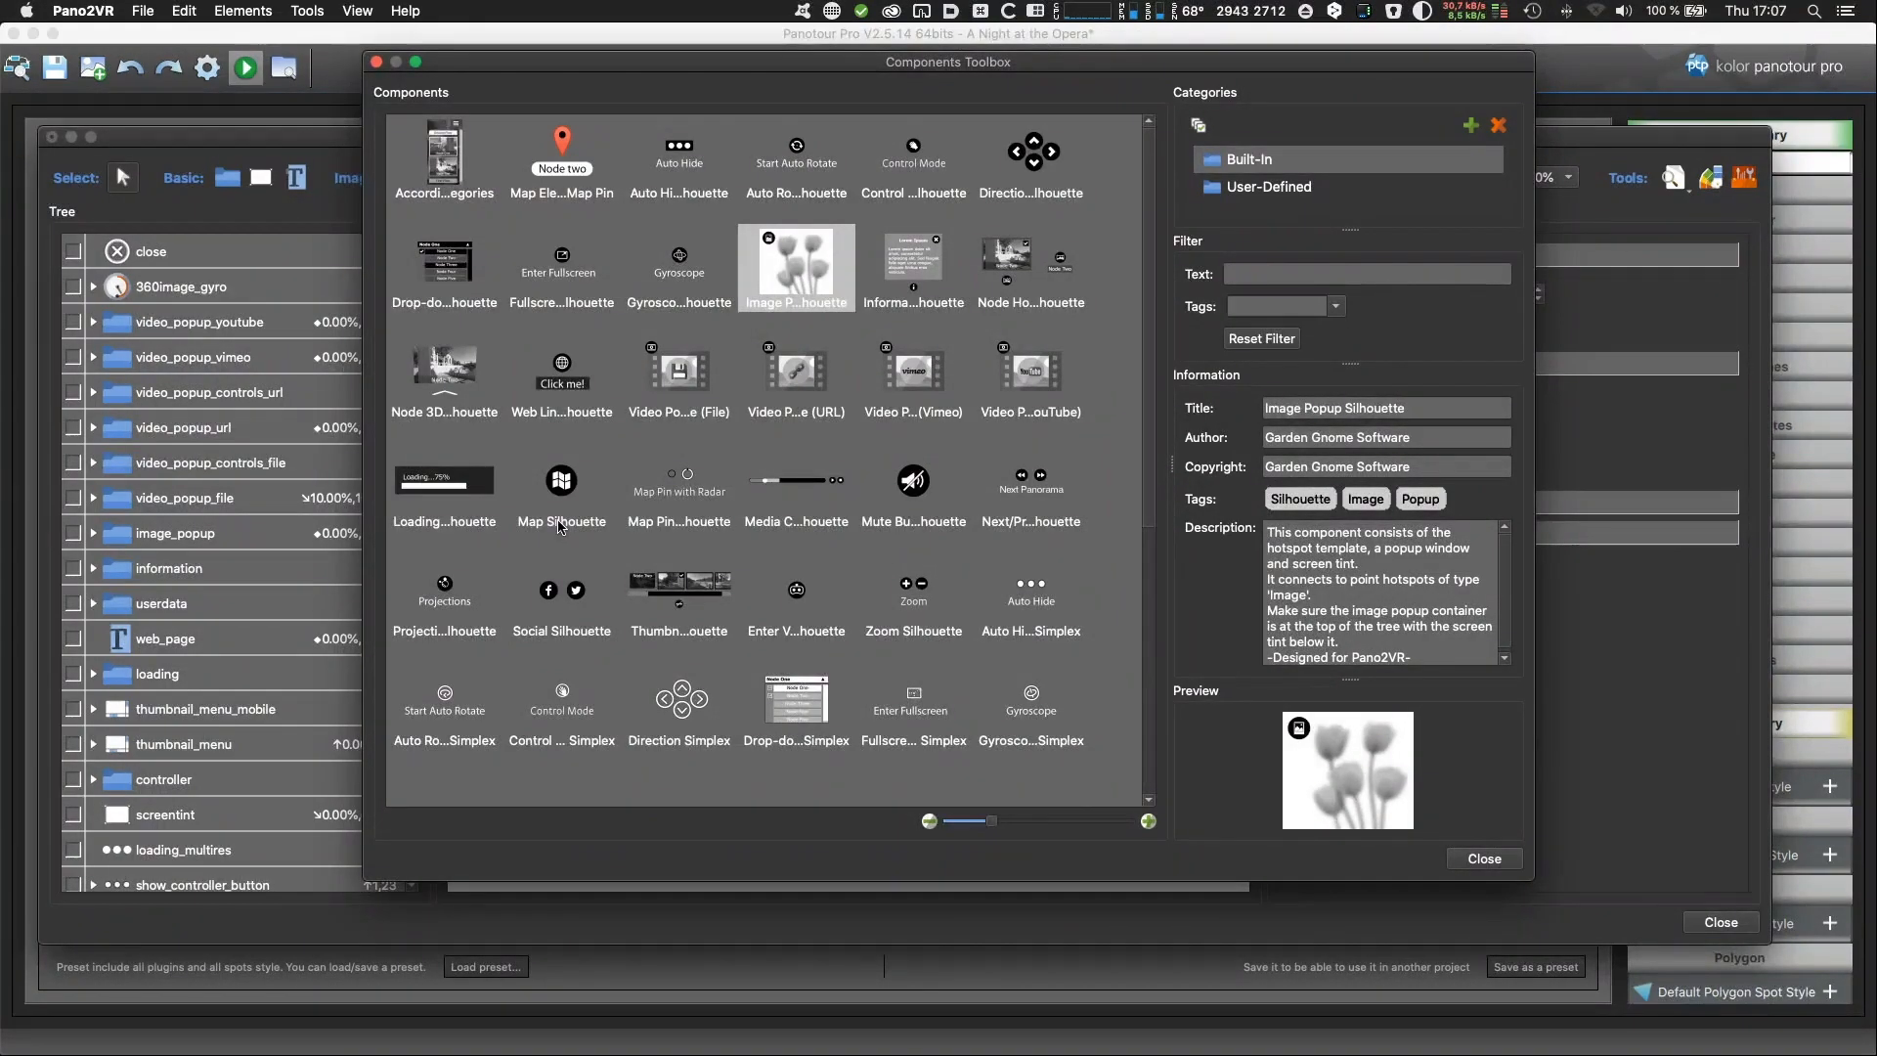
scroll(606, 587, "down", 5)
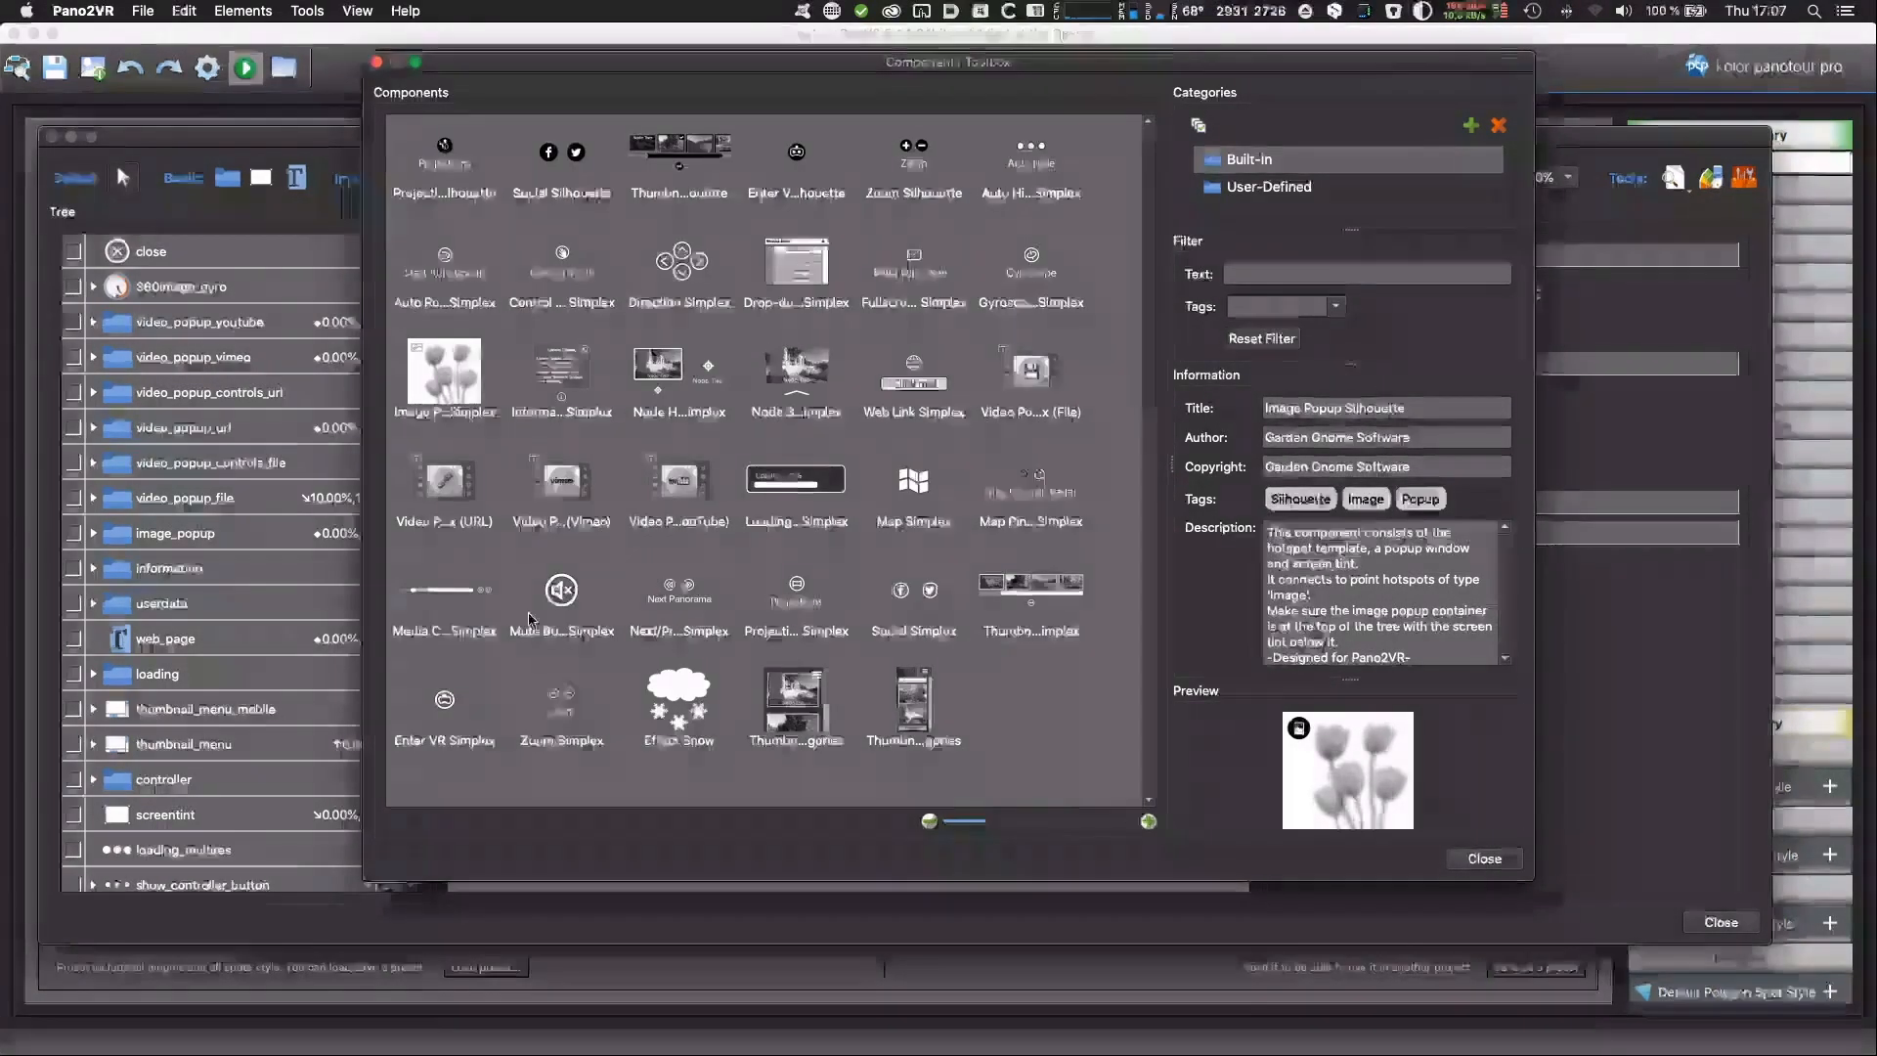
scroll(657, 647, "up", 5)
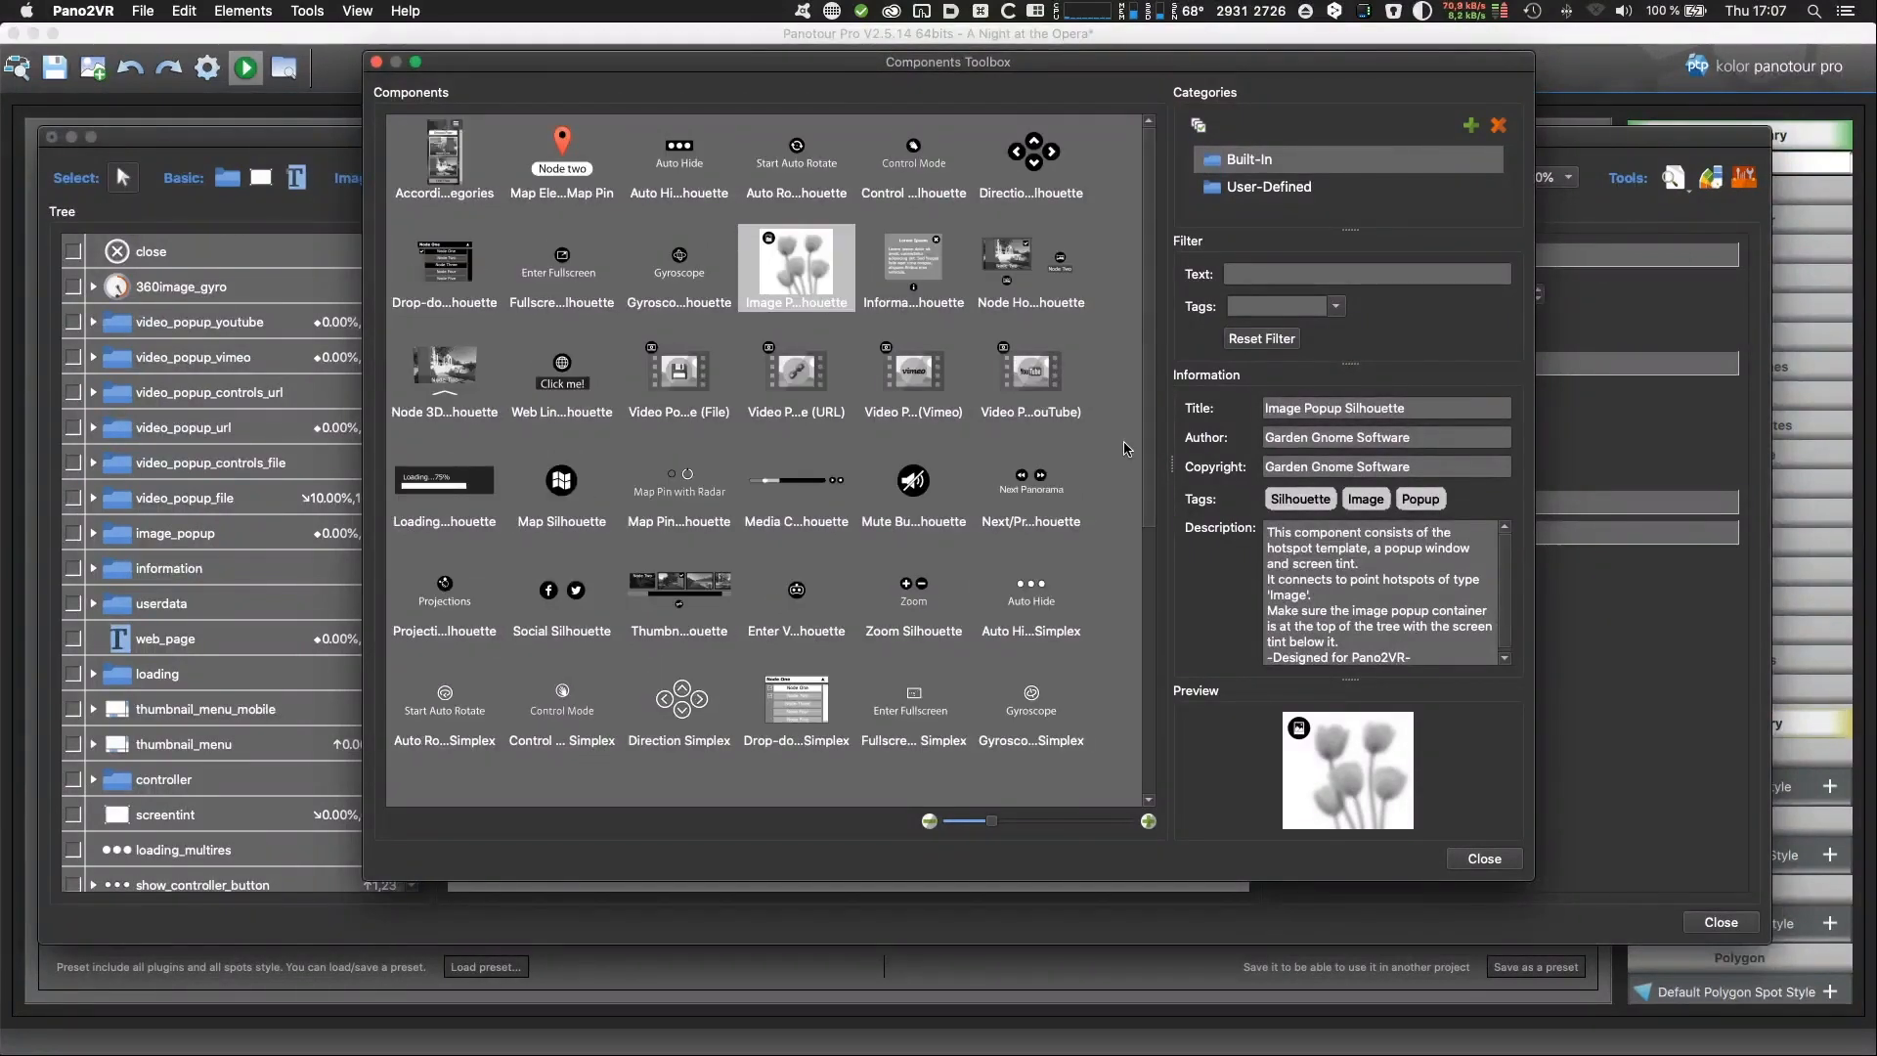
Filter the built-in components by the Simplex tag and insert the Drop-down Simplex component into the skin.
left_click(1337, 307)
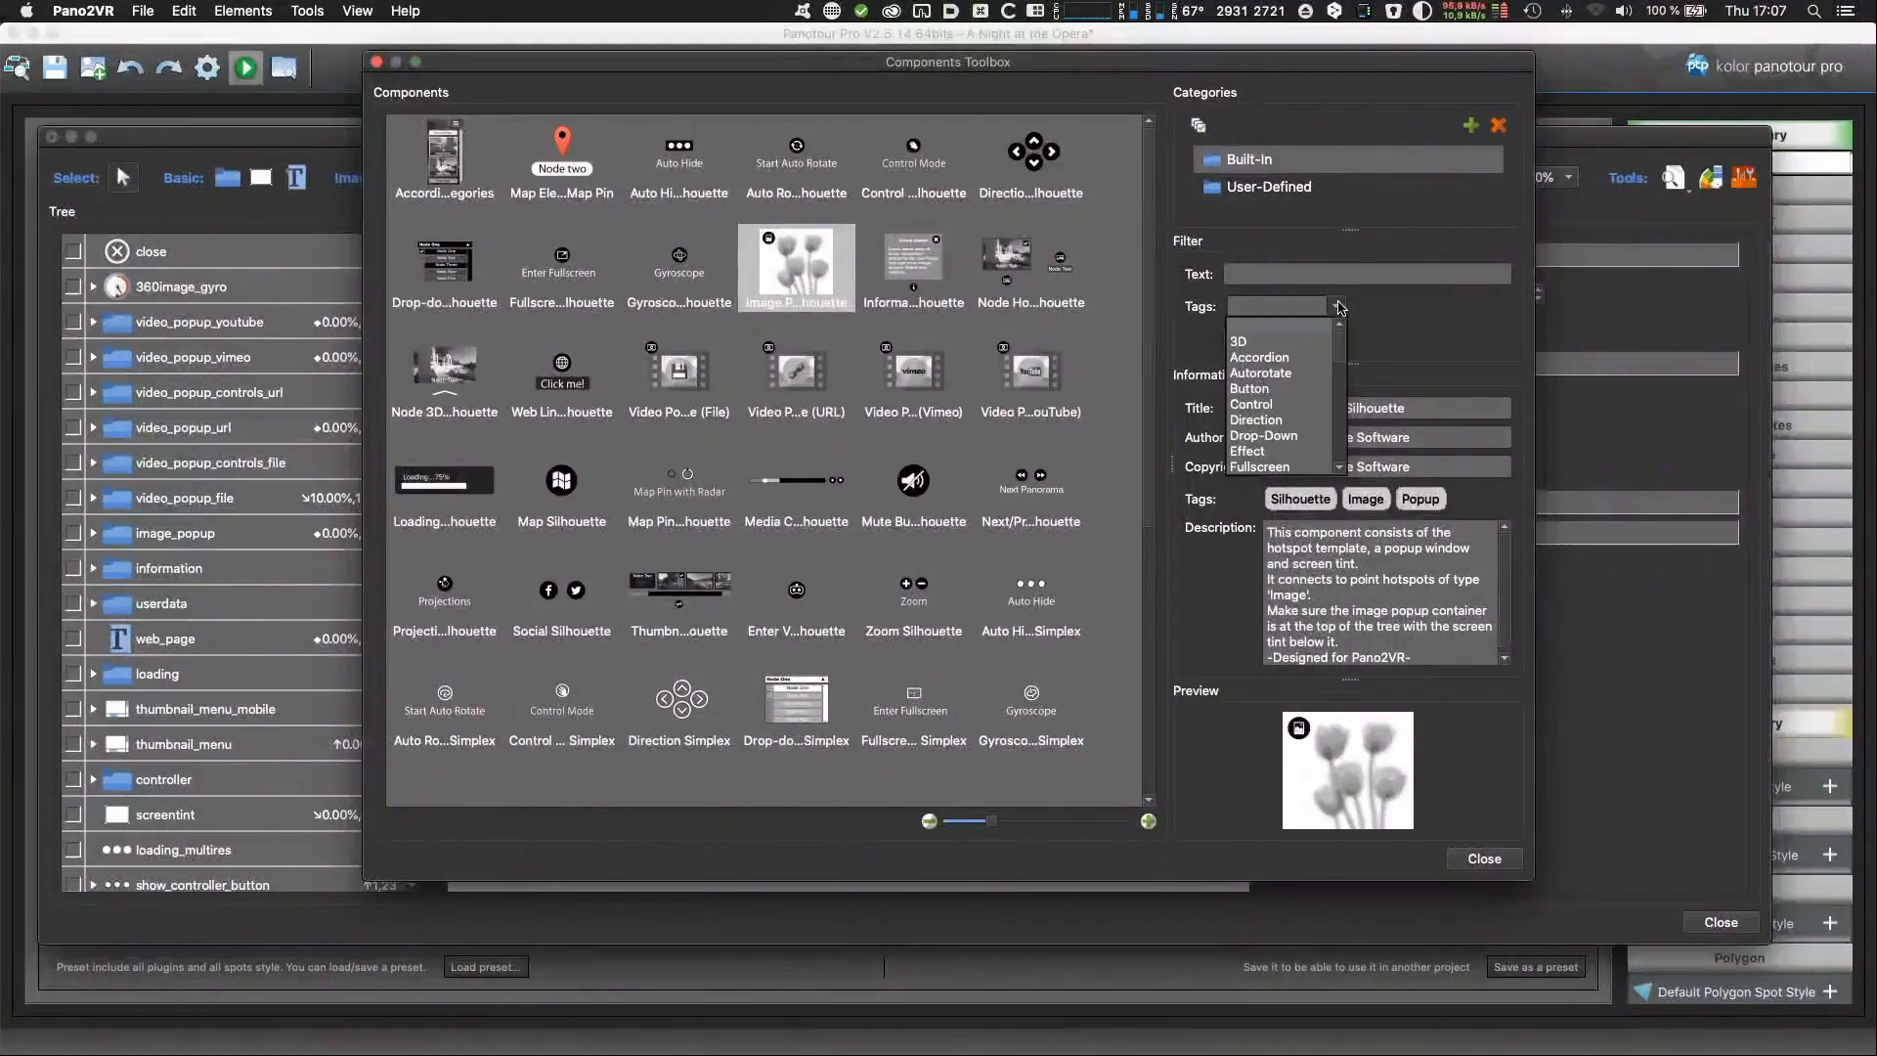
scroll(1261, 430, "down", 6)
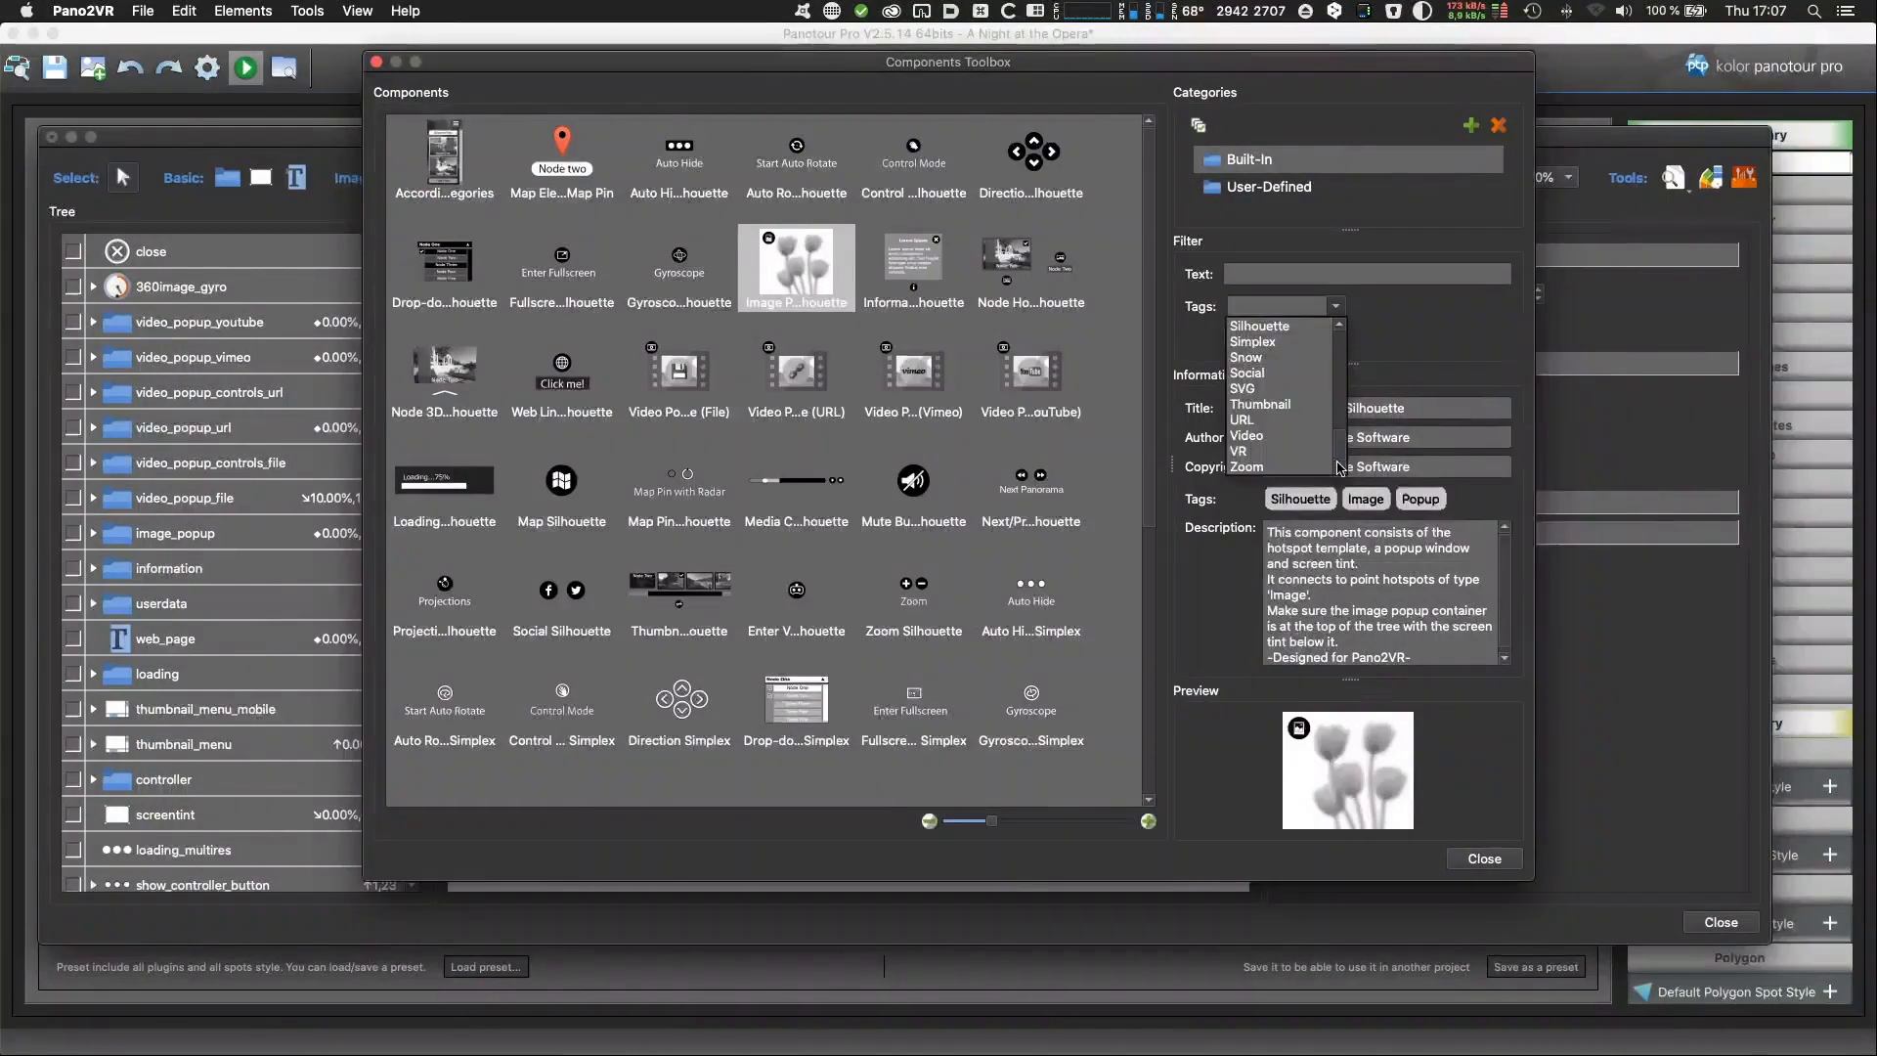
left_click(1265, 342)
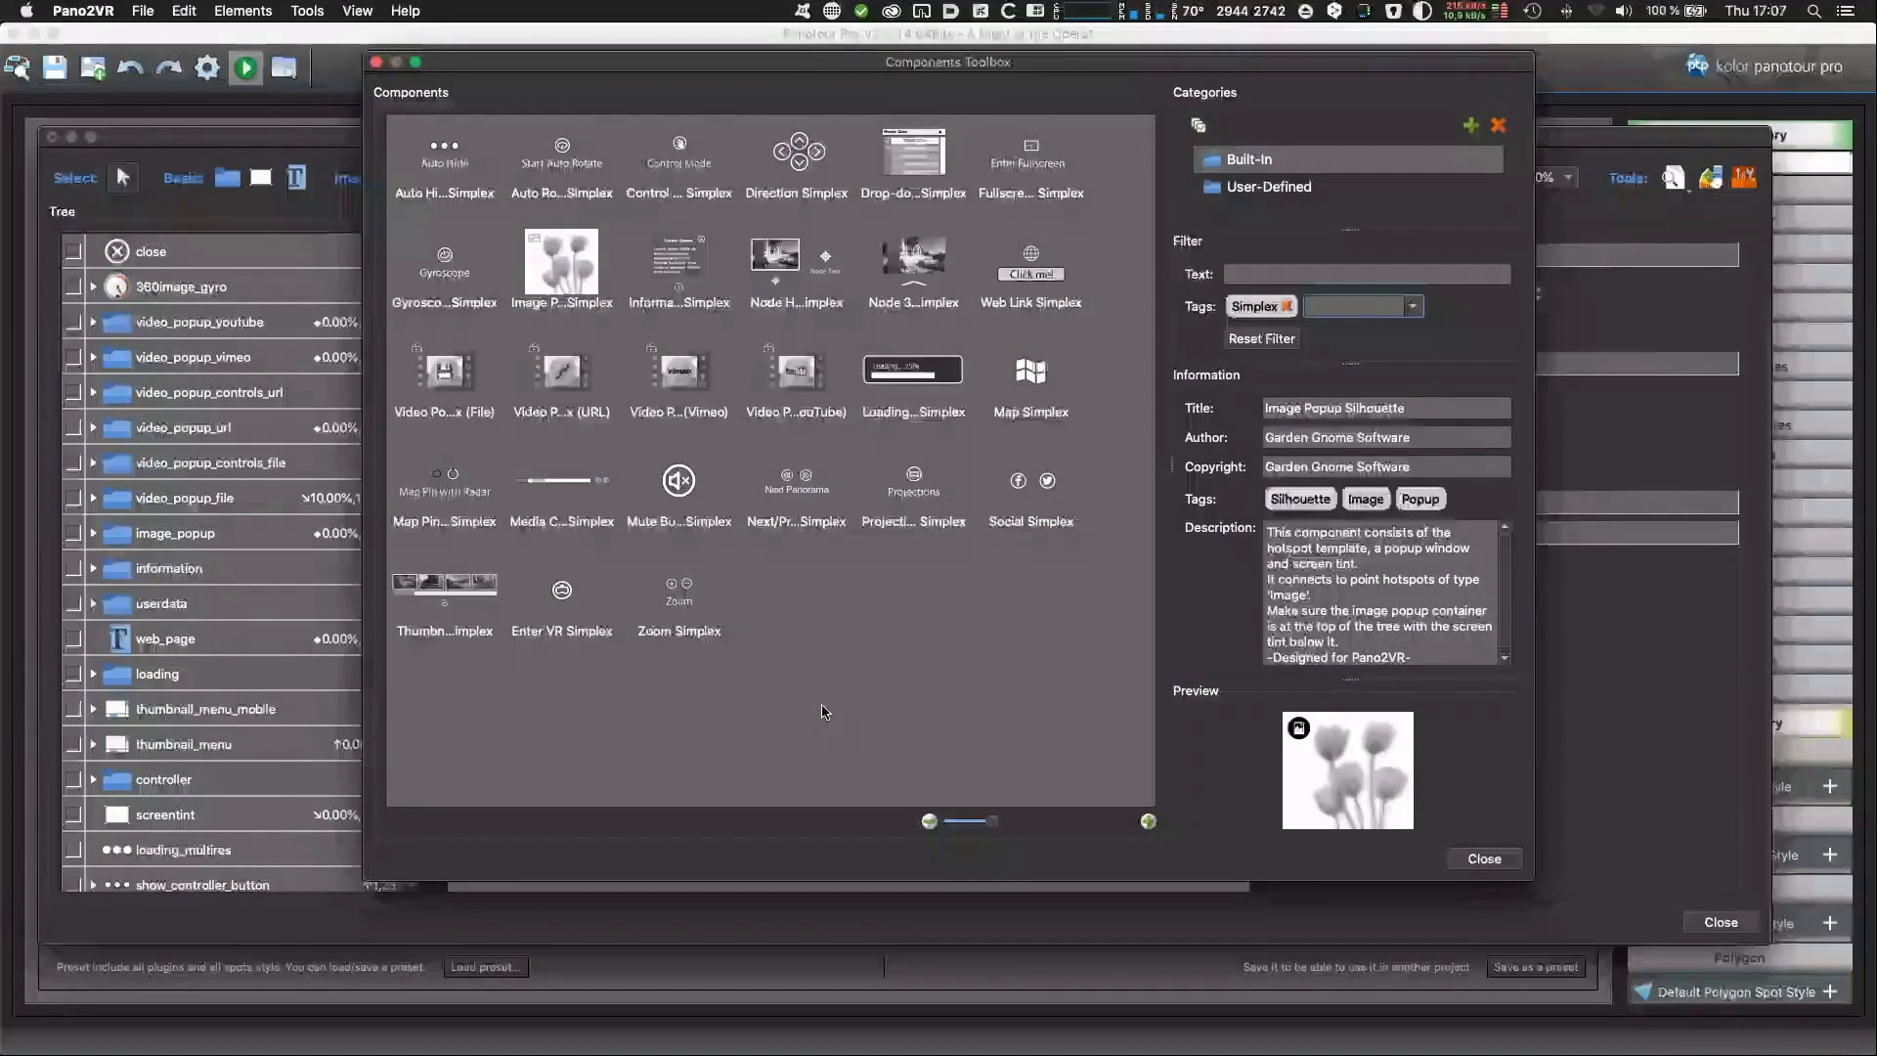
left_click(913, 157)
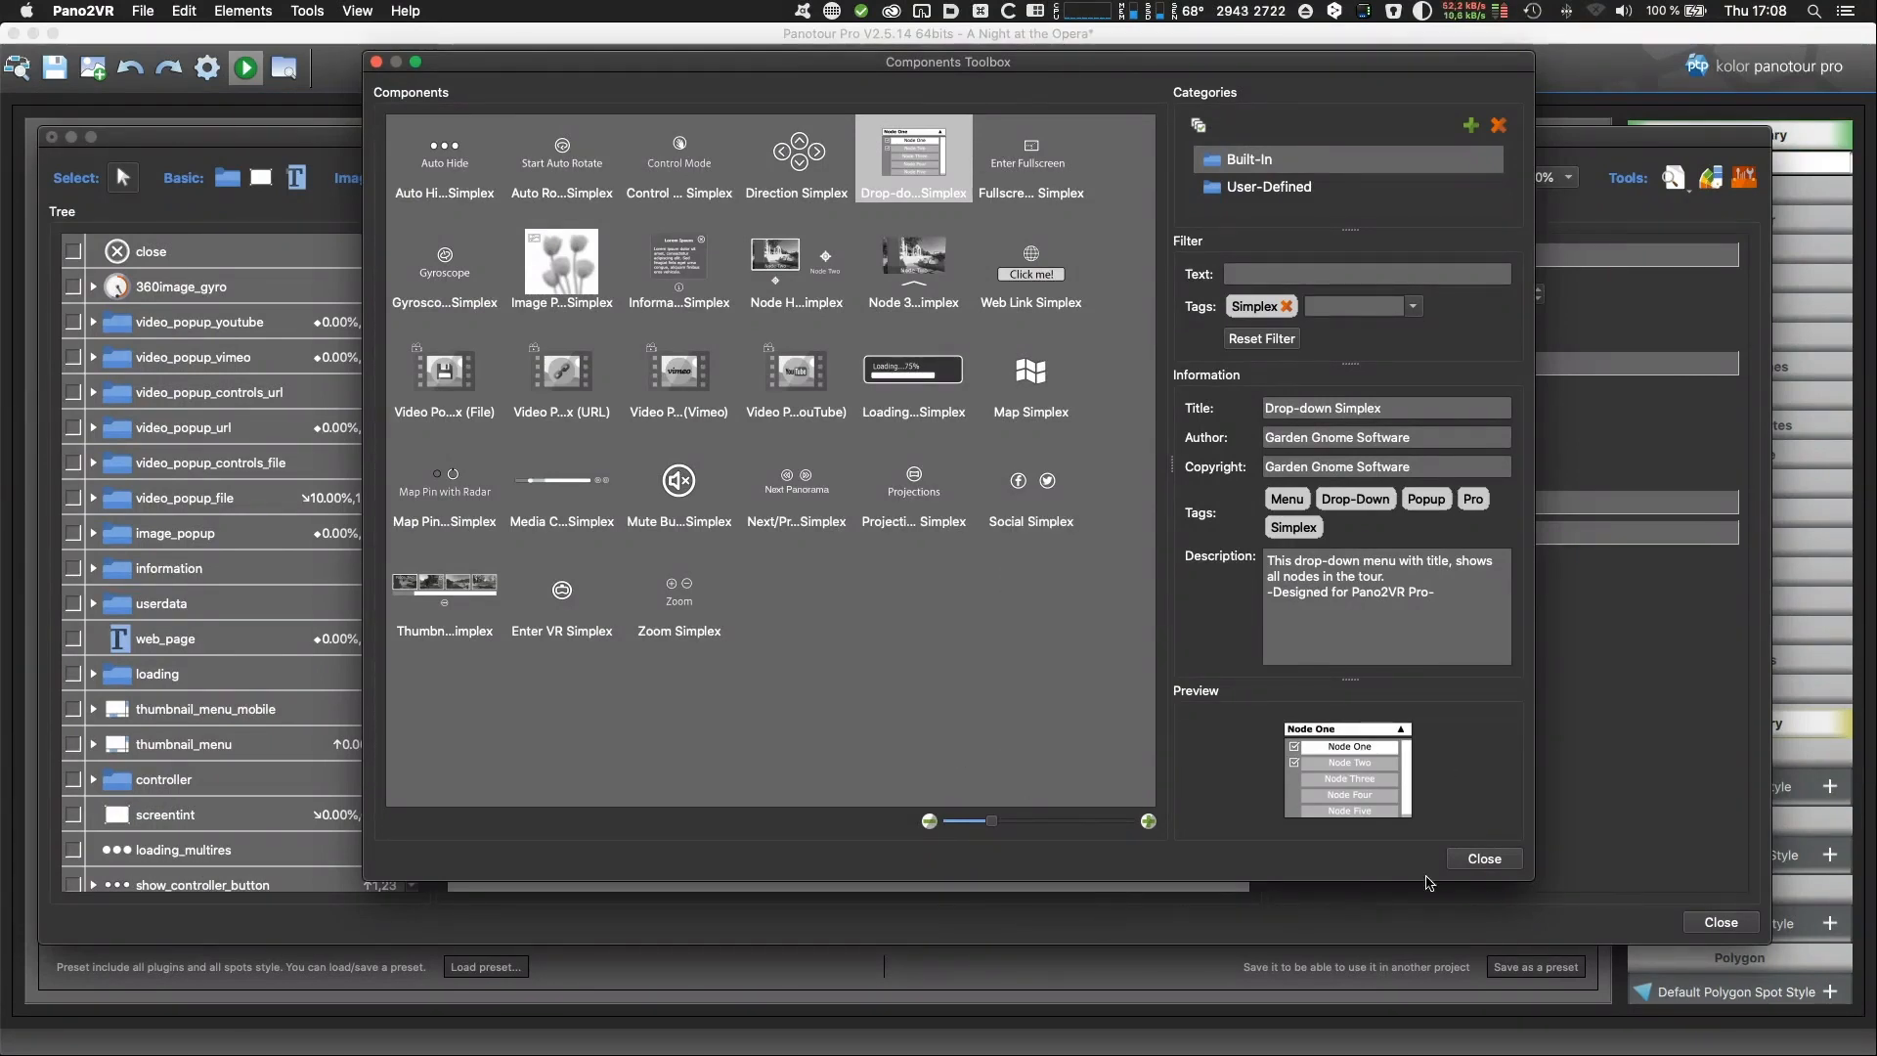
right_click(920, 158)
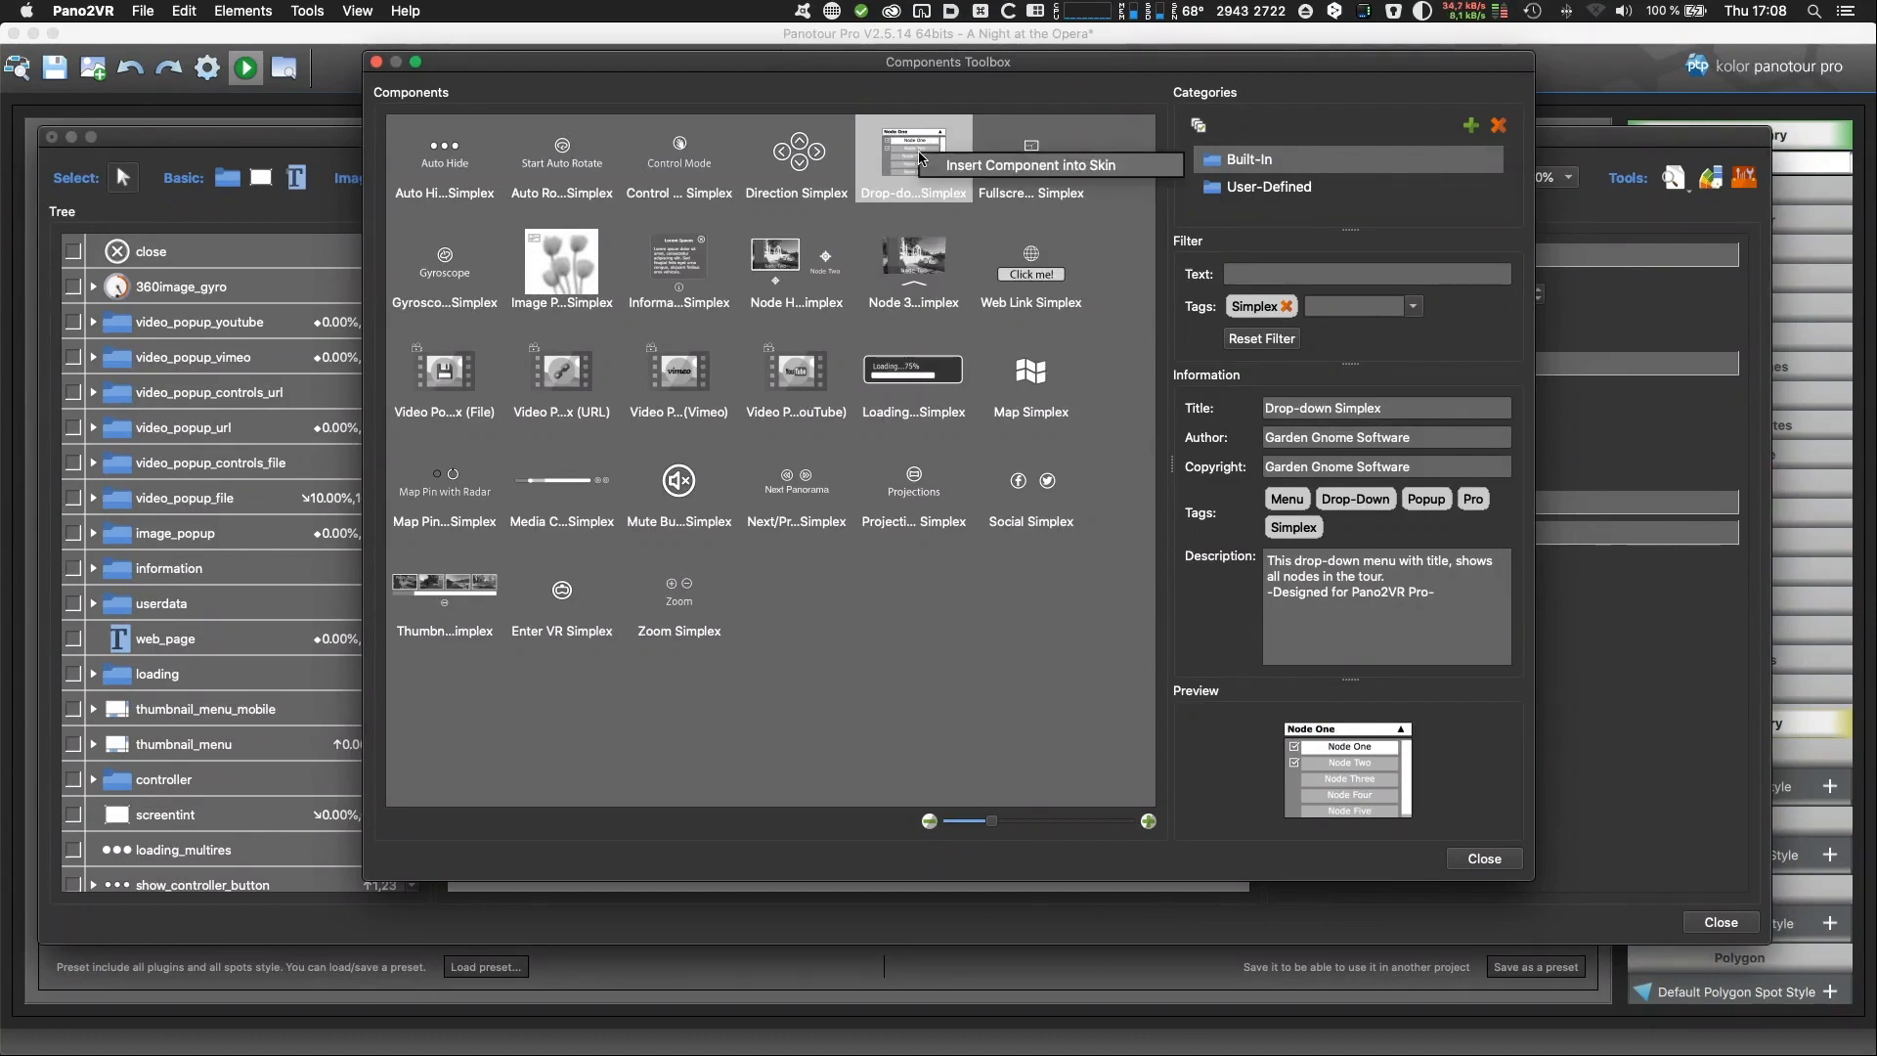
left_click(1001, 171)
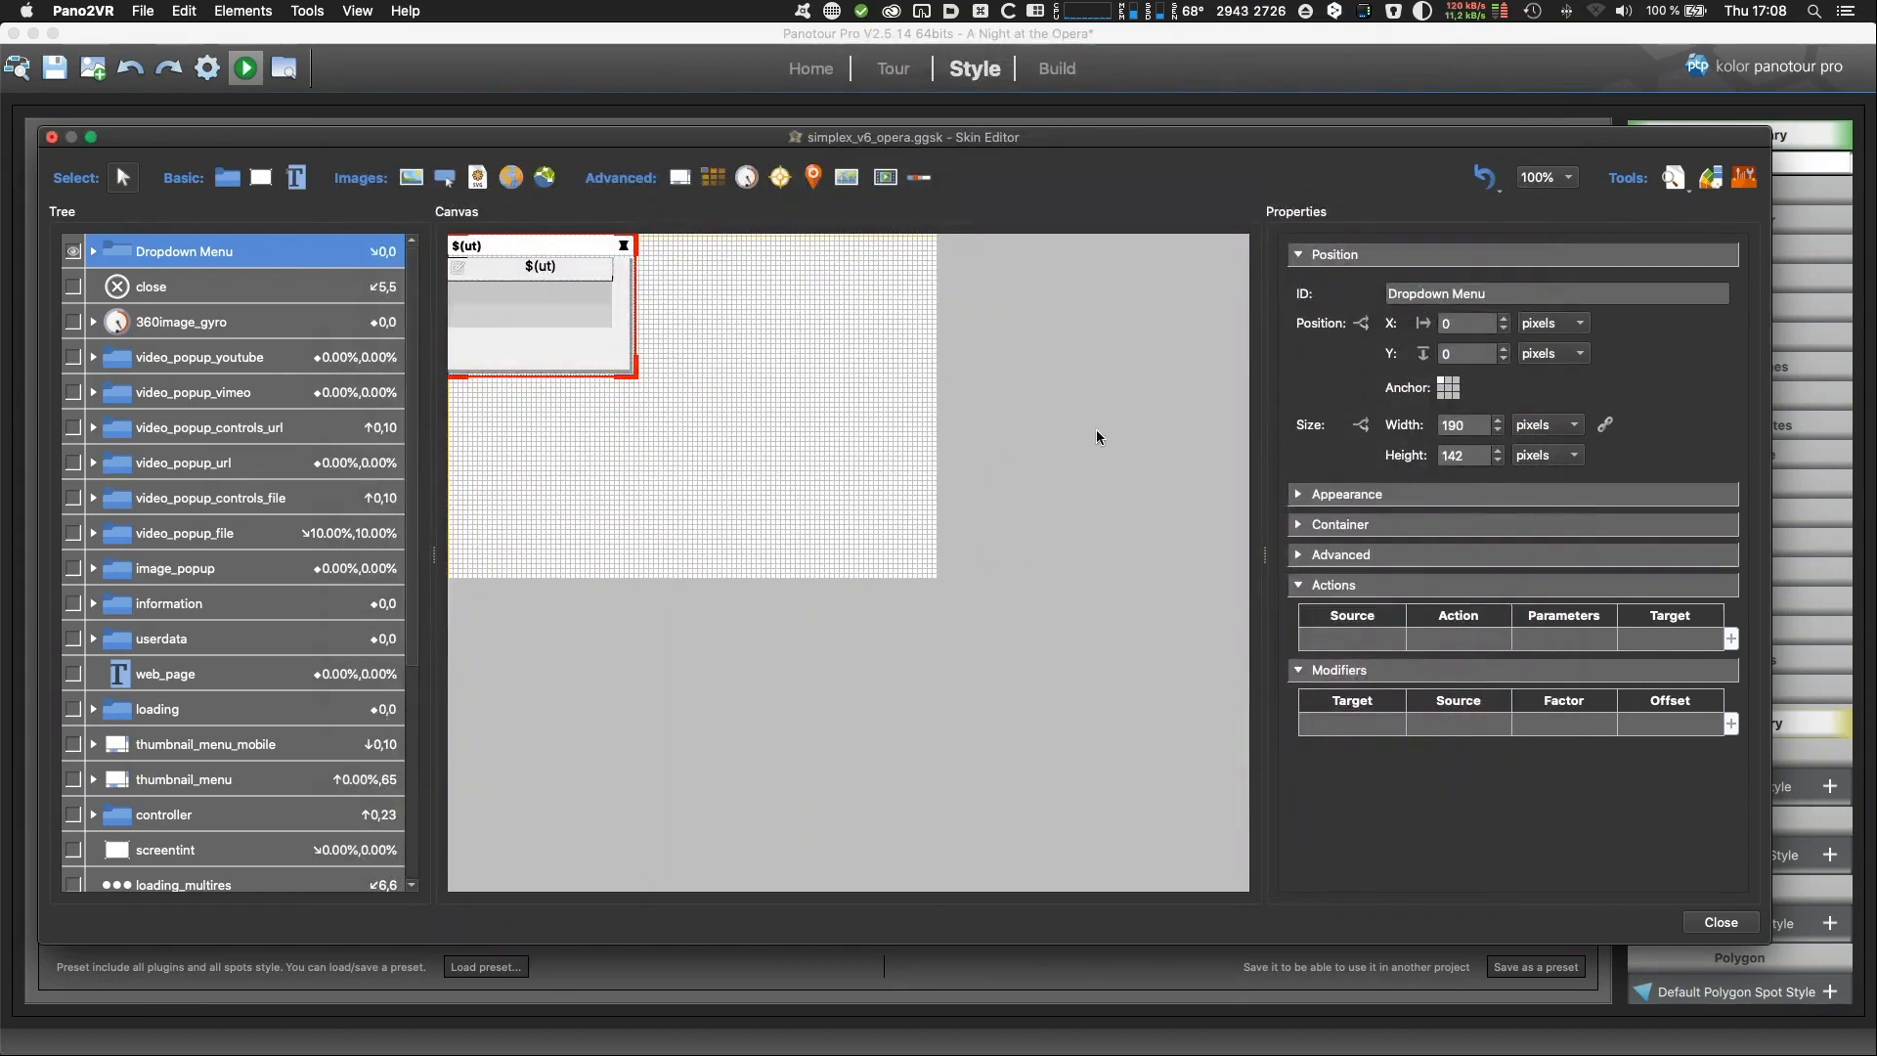
left_click(1744, 177)
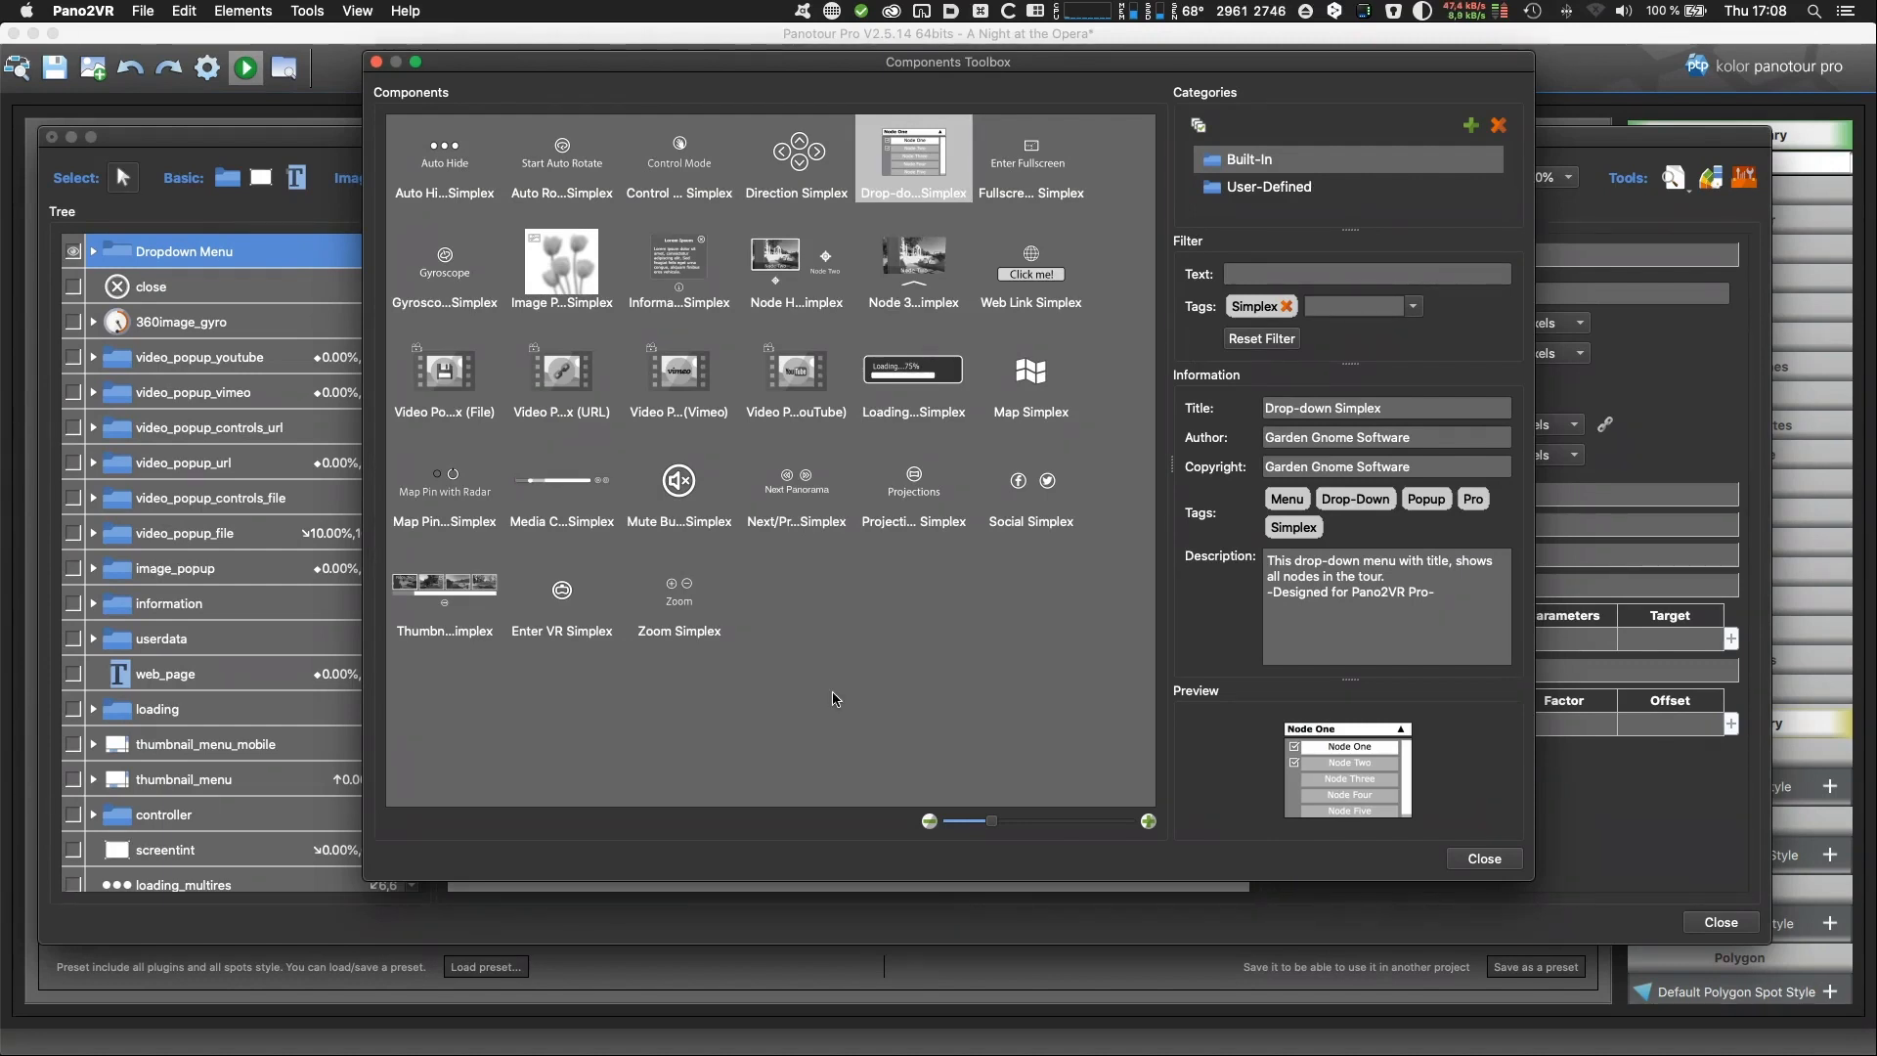
left_click(1480, 862)
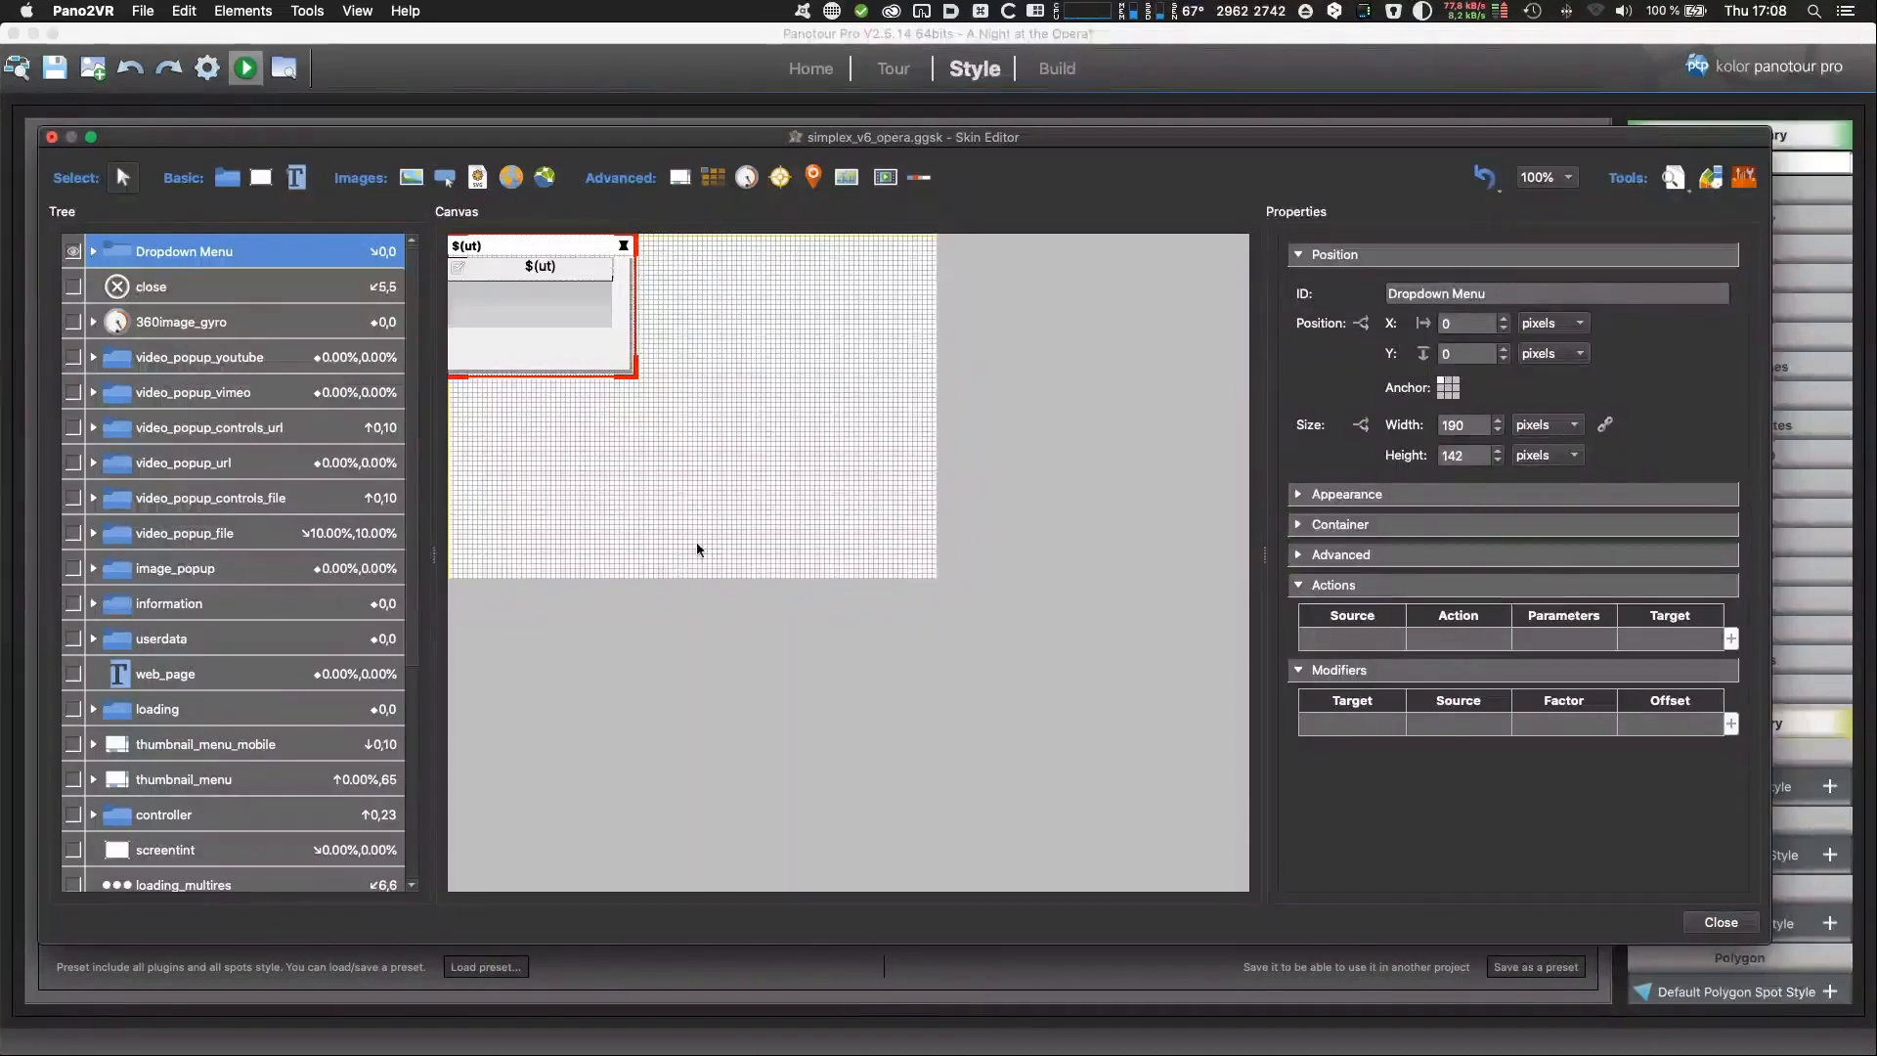
Anchor the Dropdown Menu to the canvas's top-right corner and set its X and Y position to 10 pixels.
left_click(1456, 381)
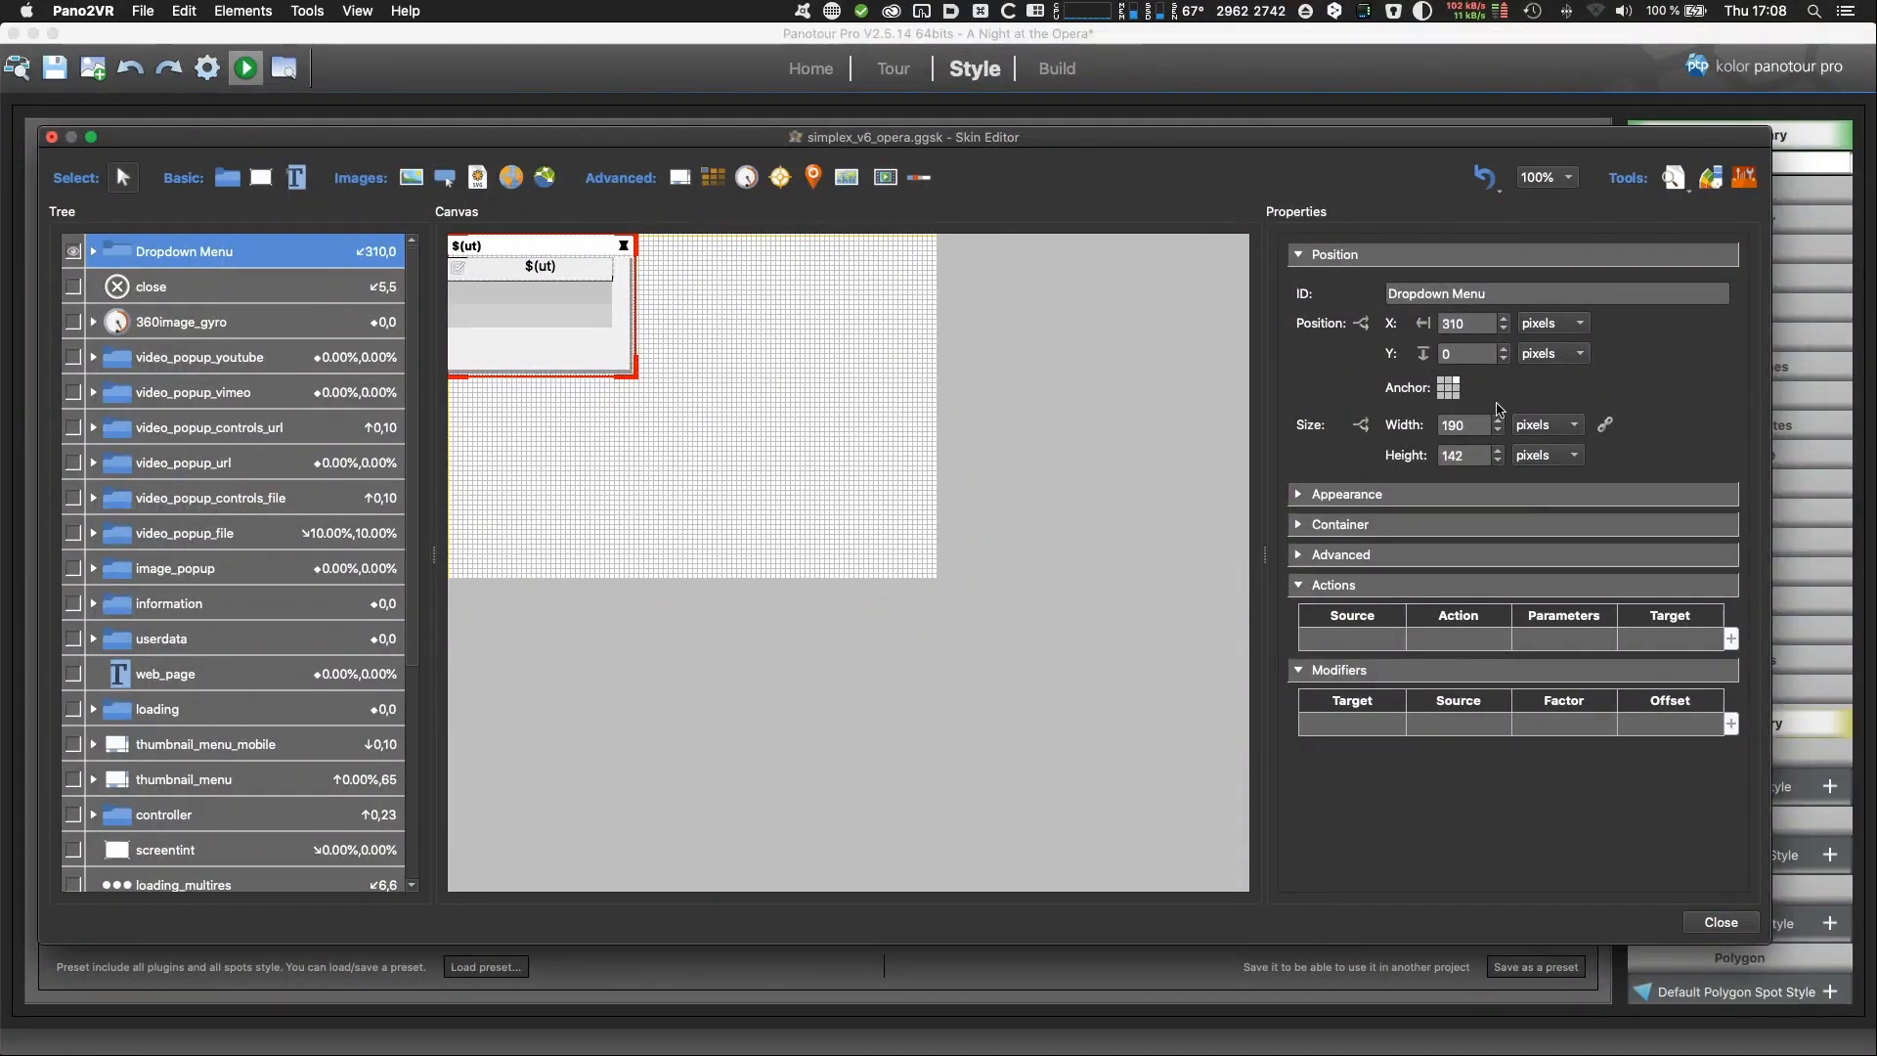
double_click(1474, 323)
type("10")
key("Tab")
type("10")
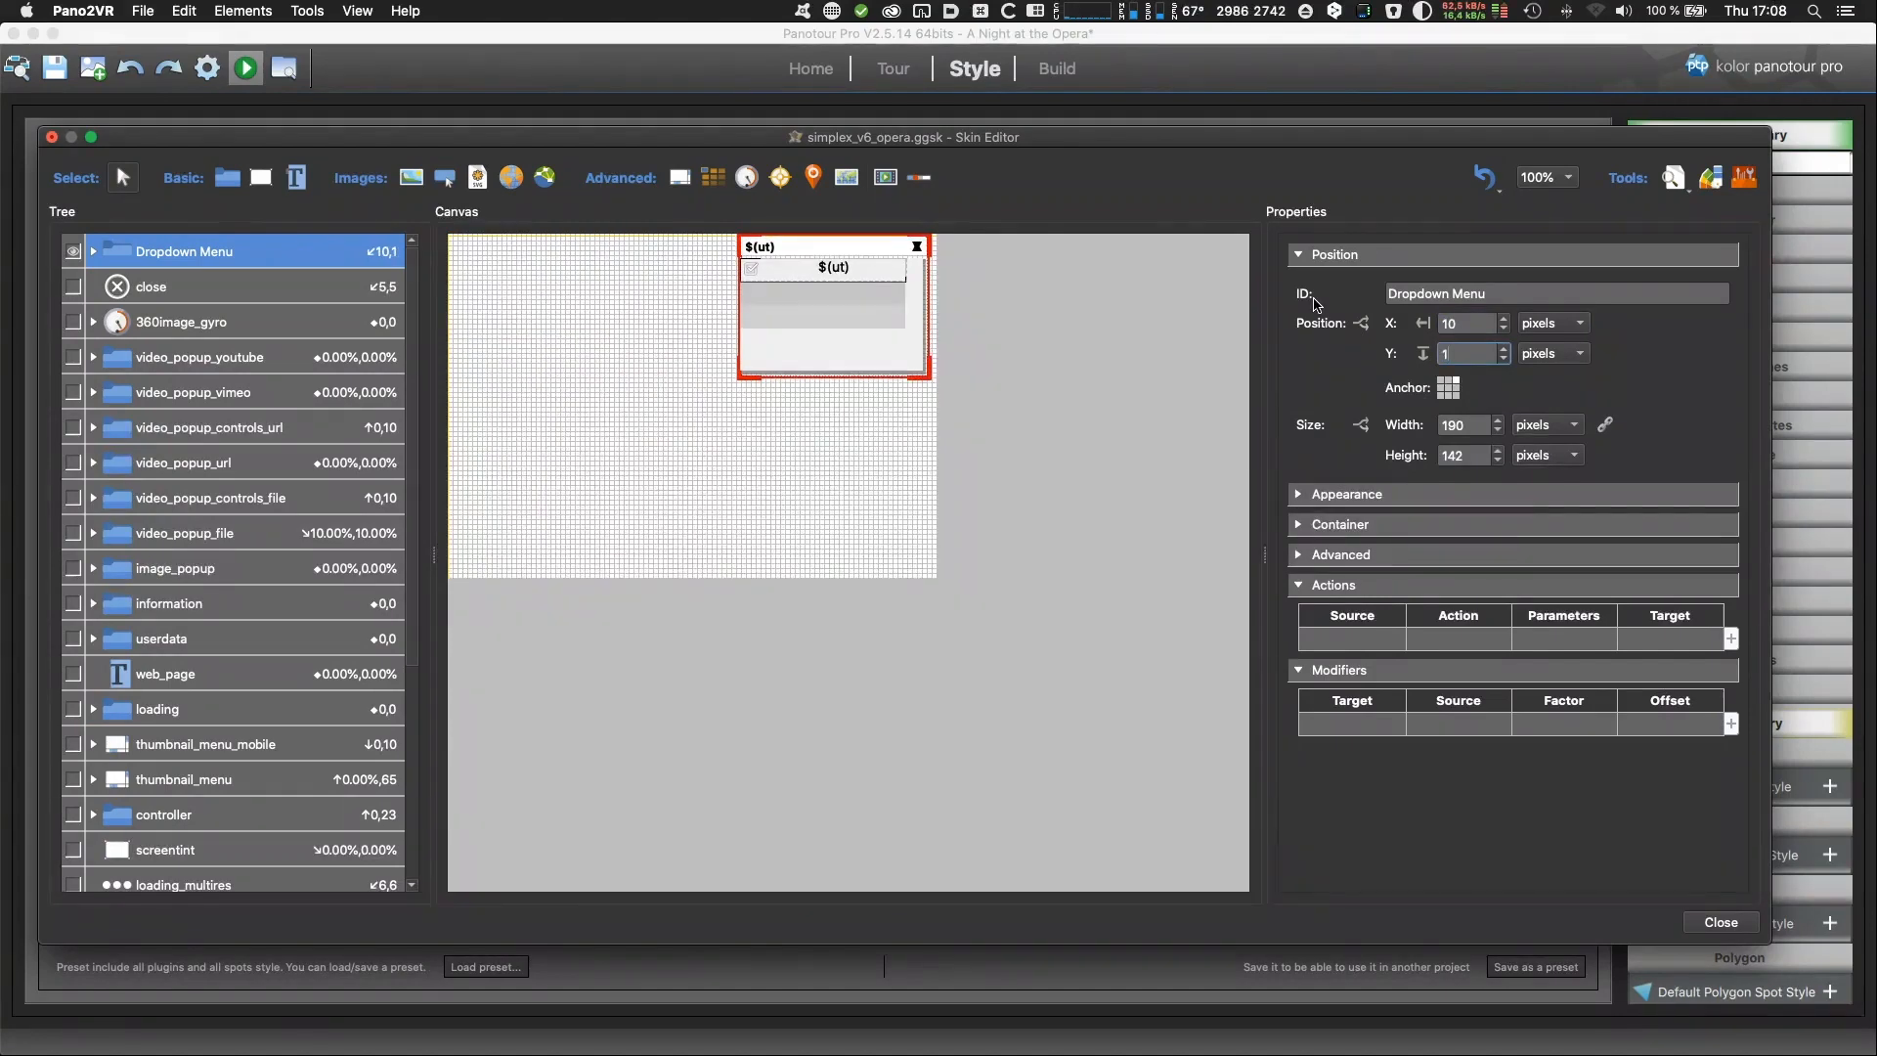
key("Return")
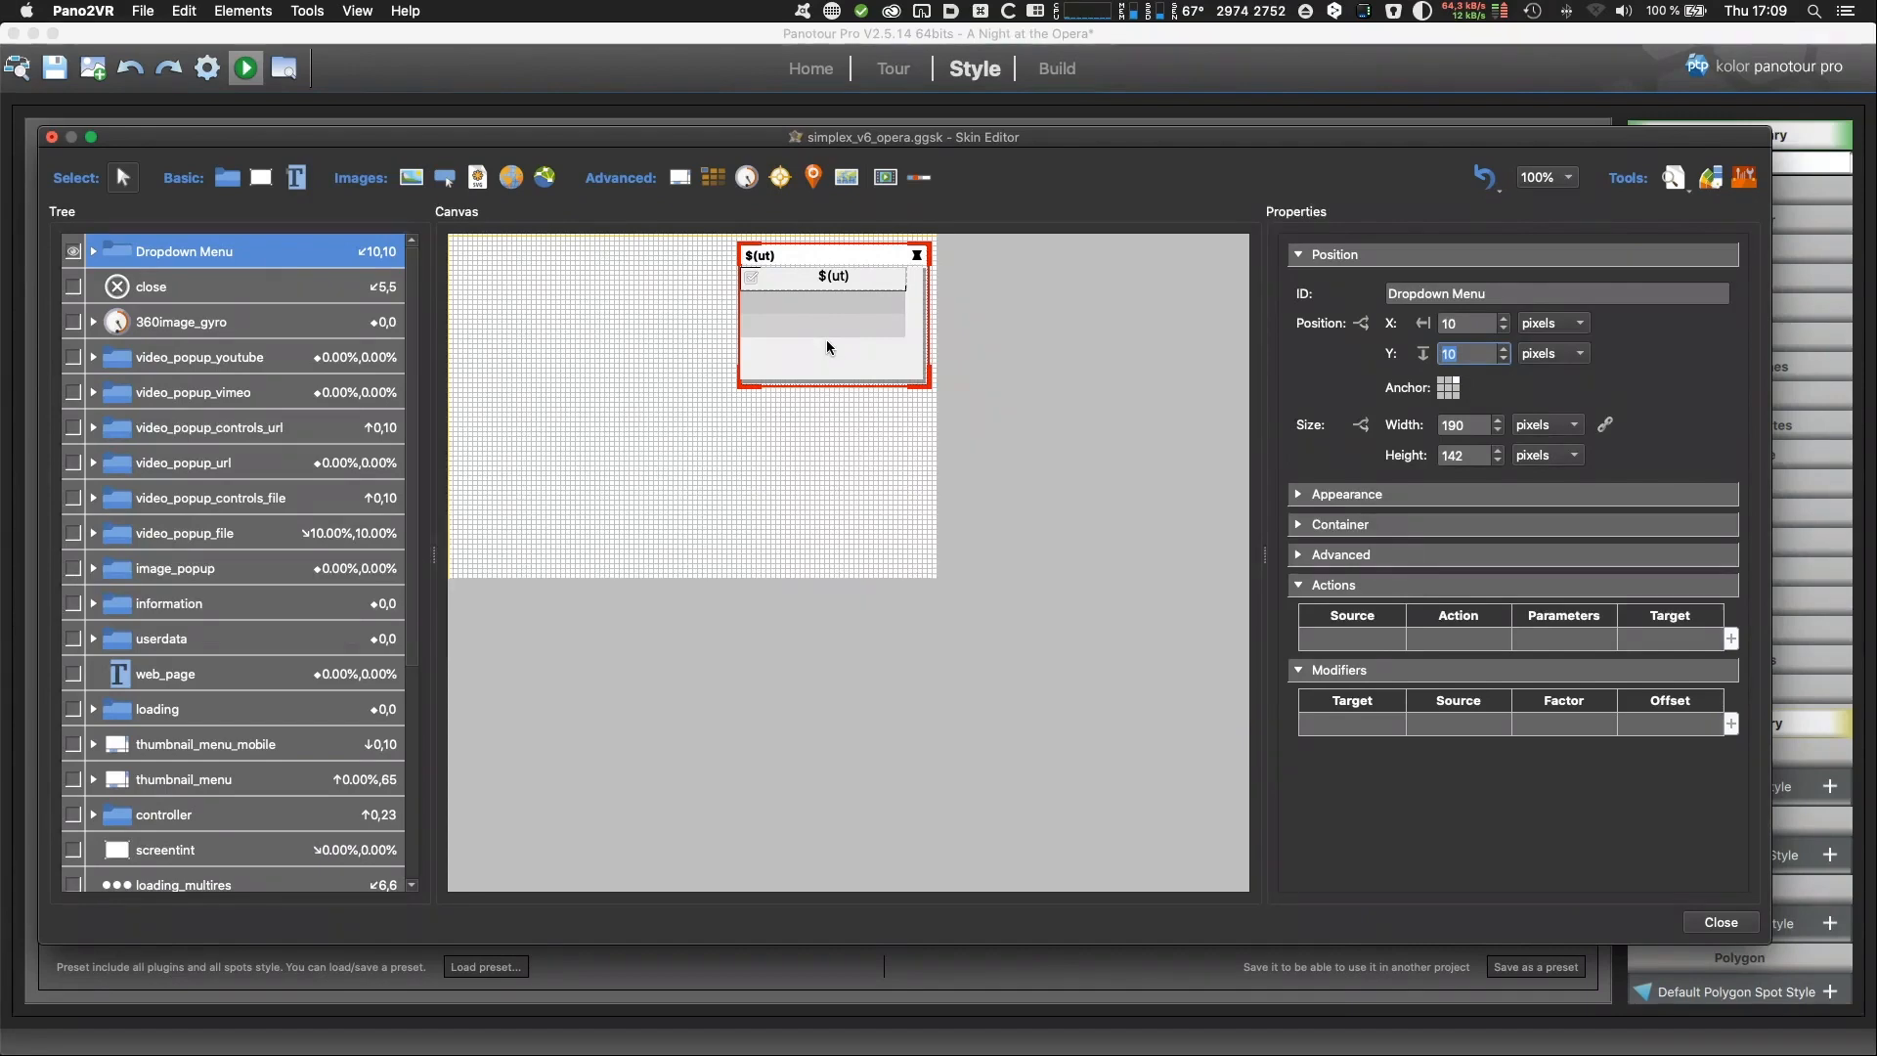
View the actions of the Dropdown Menu Title Background inside the Dropdown Menu, and save the skin while closing the Skin Editor.
left_click_drag(678, 144, 690, 84)
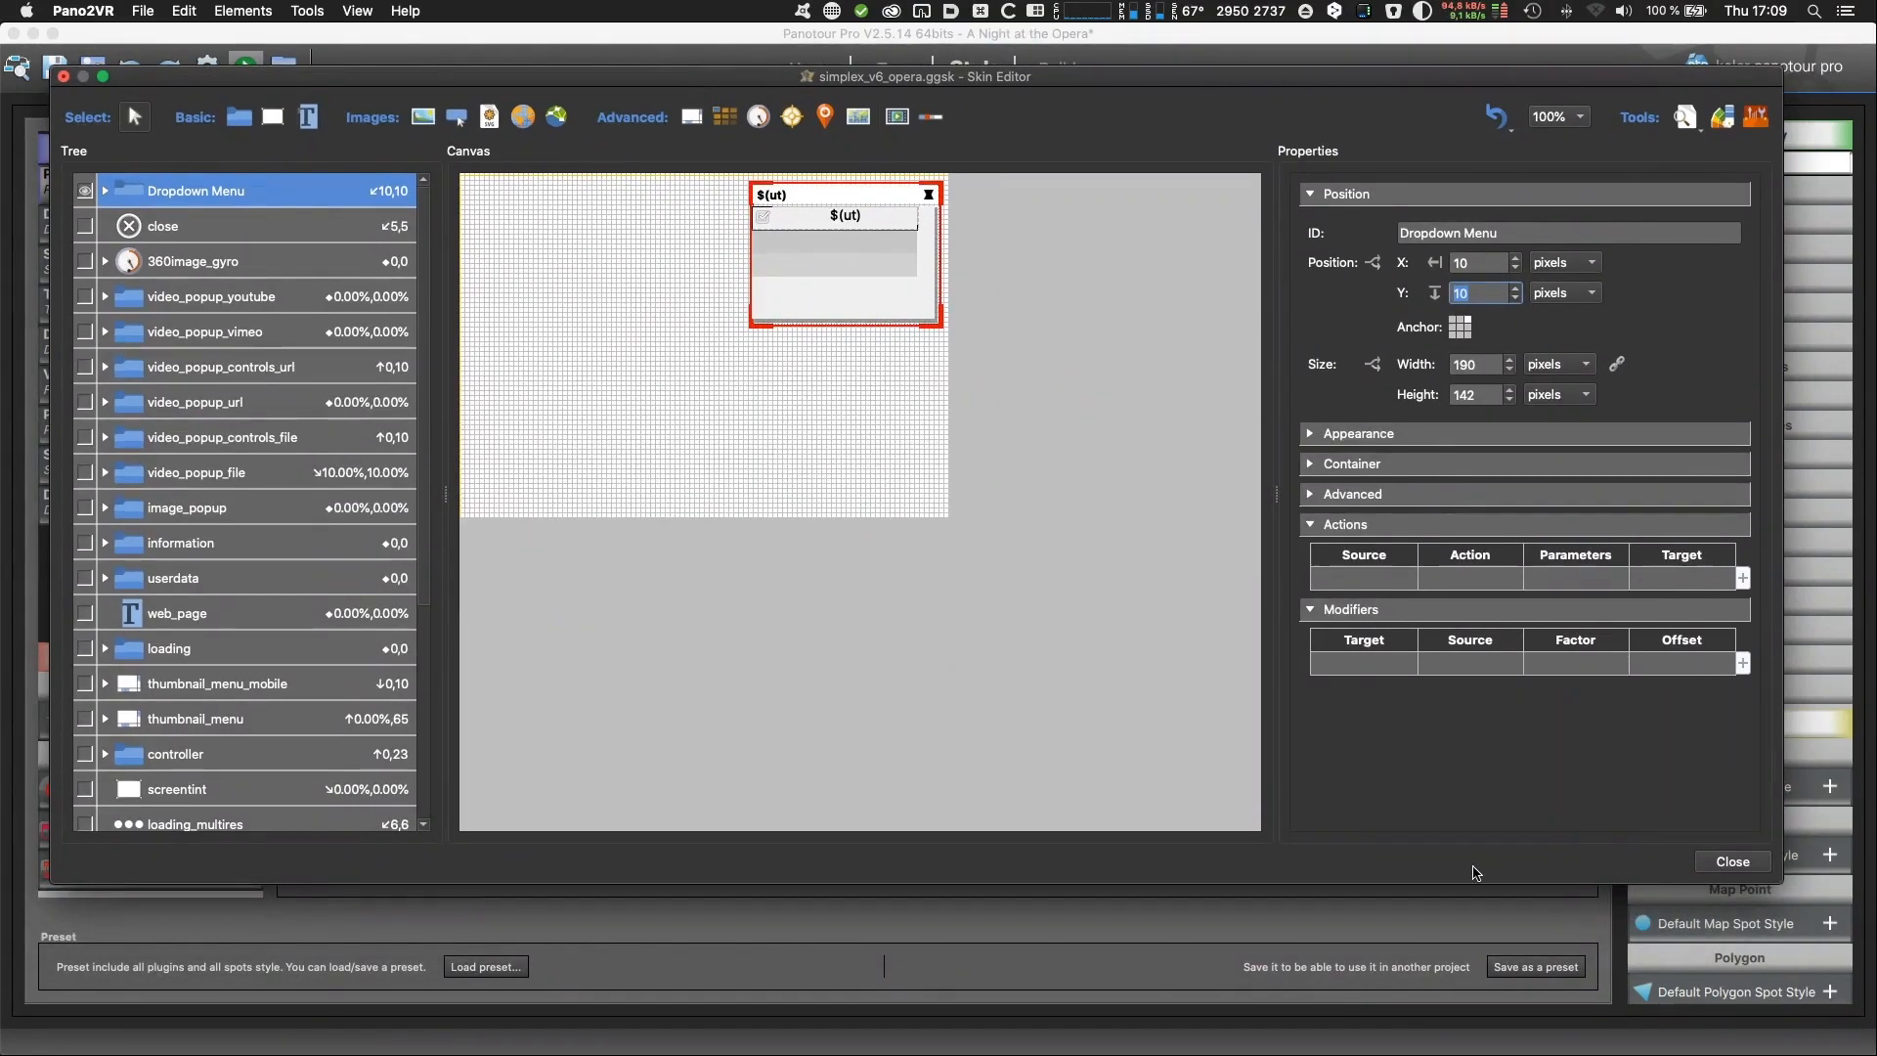
left_click_drag(1458, 885, 1458, 976)
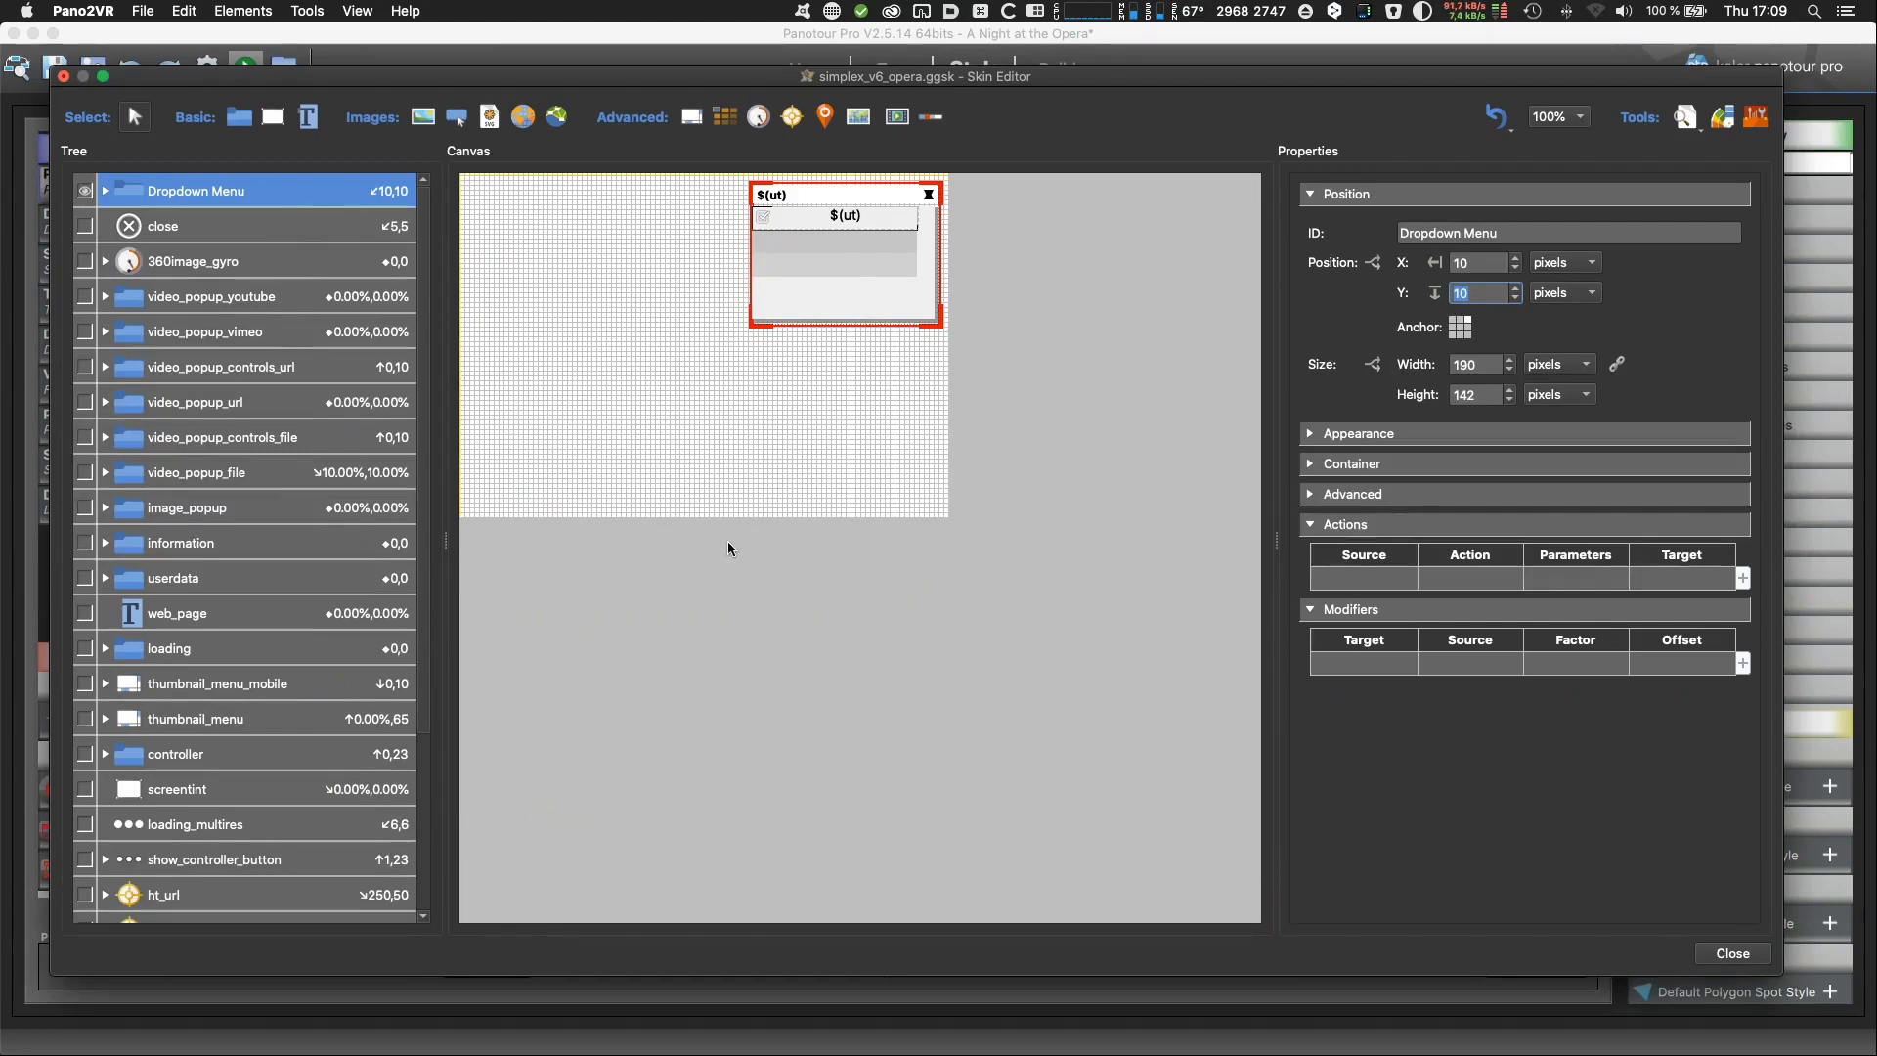
left_click(107, 194)
left_click(106, 191)
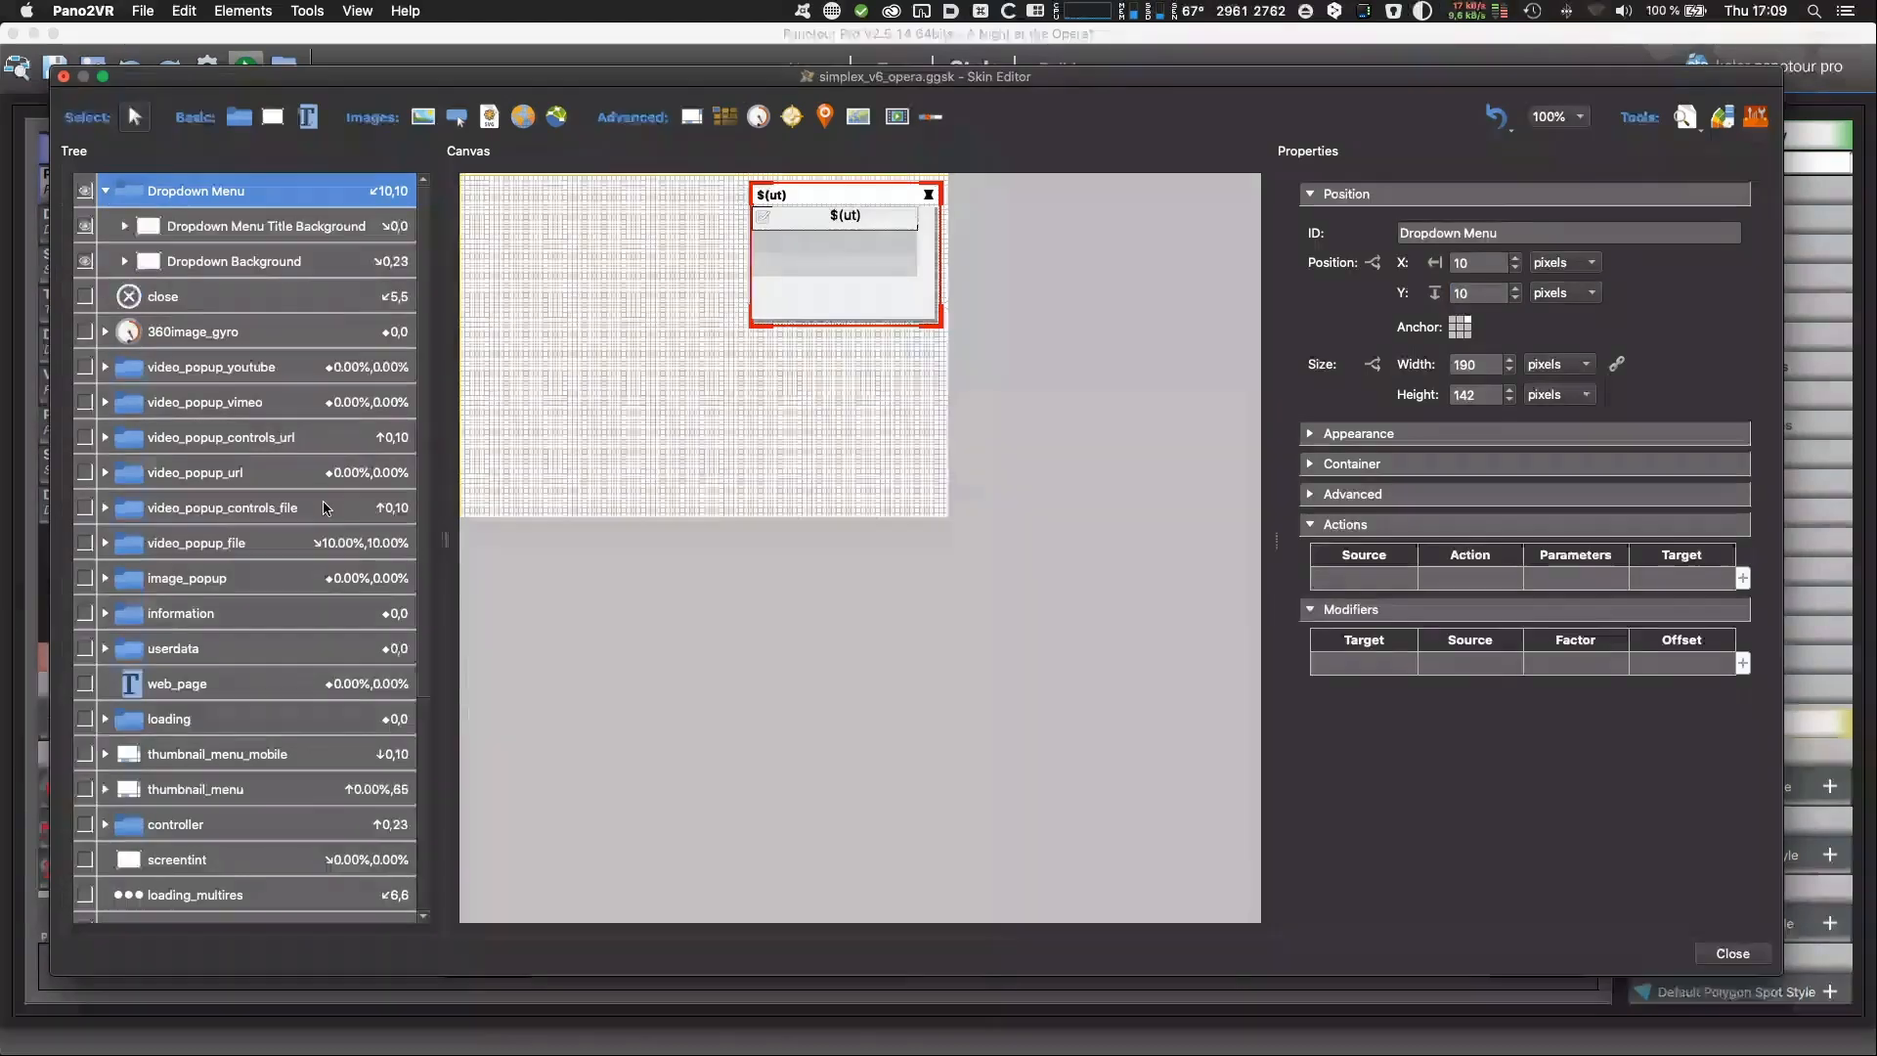
left_click(265, 230)
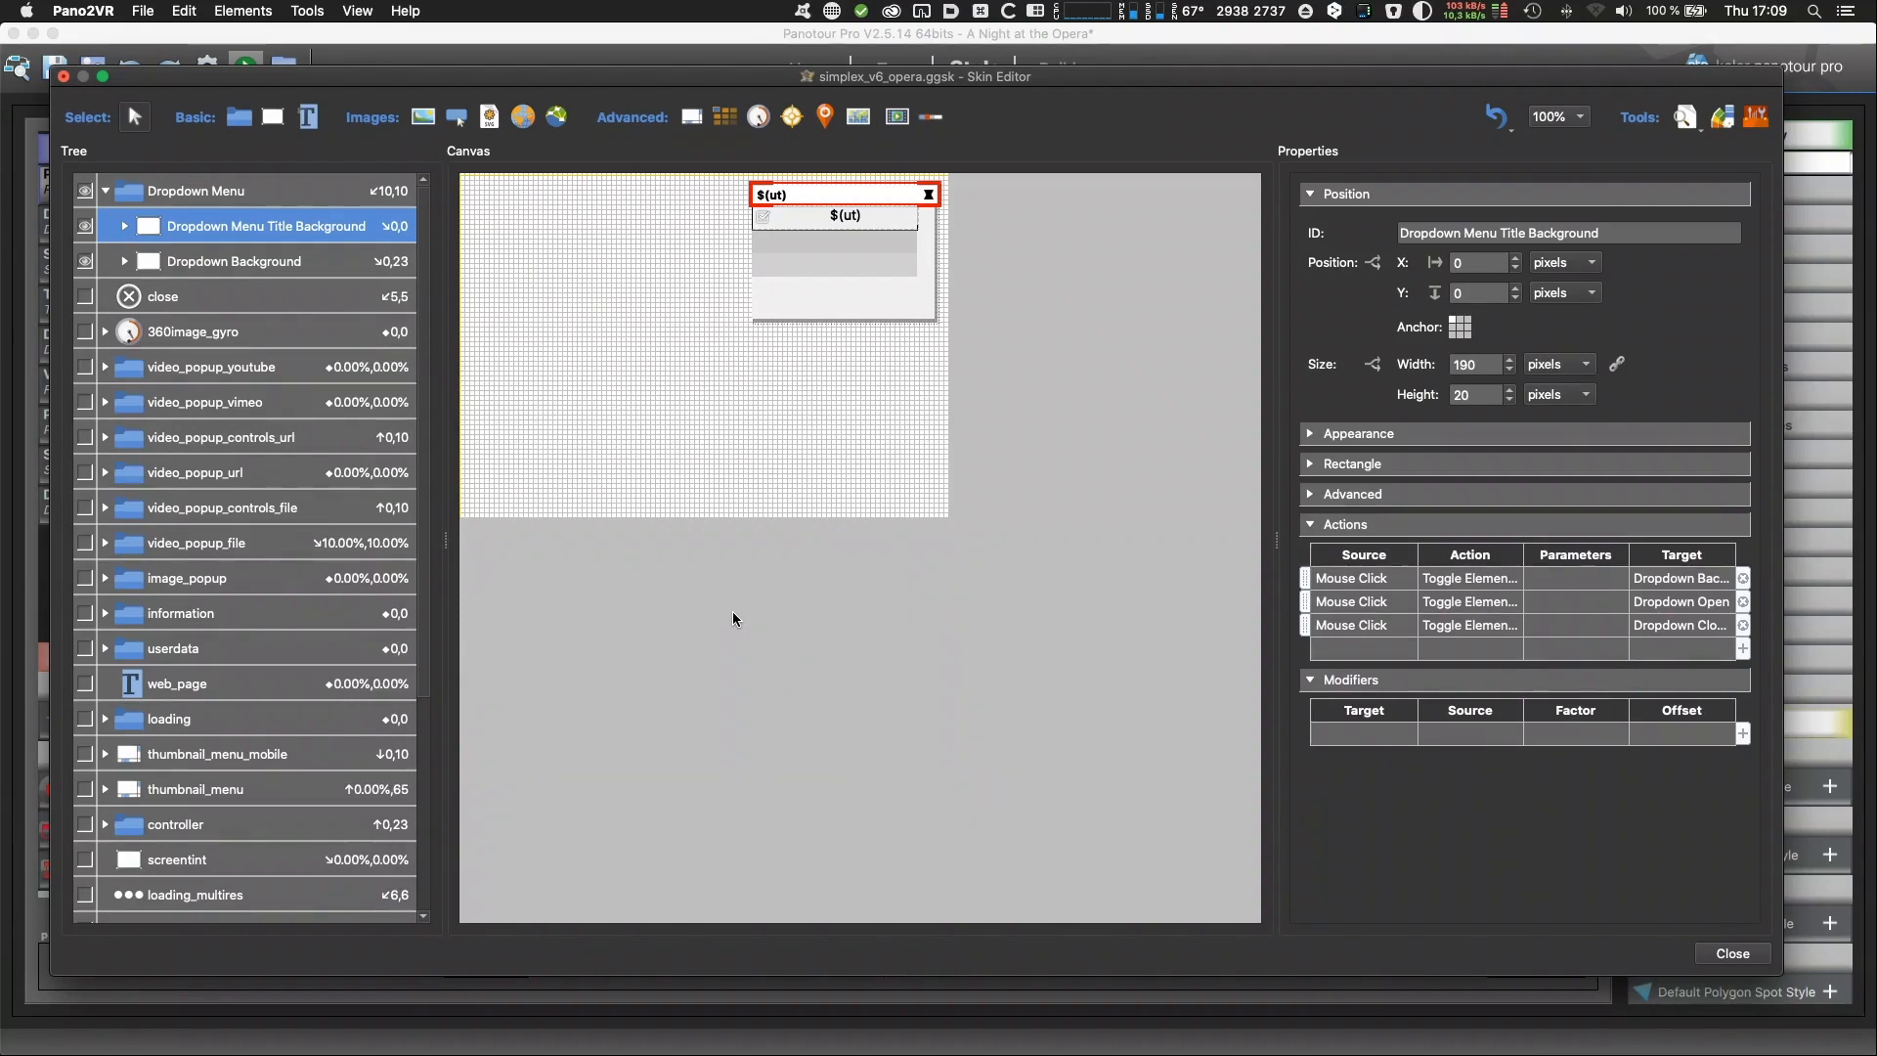
left_click(1730, 954)
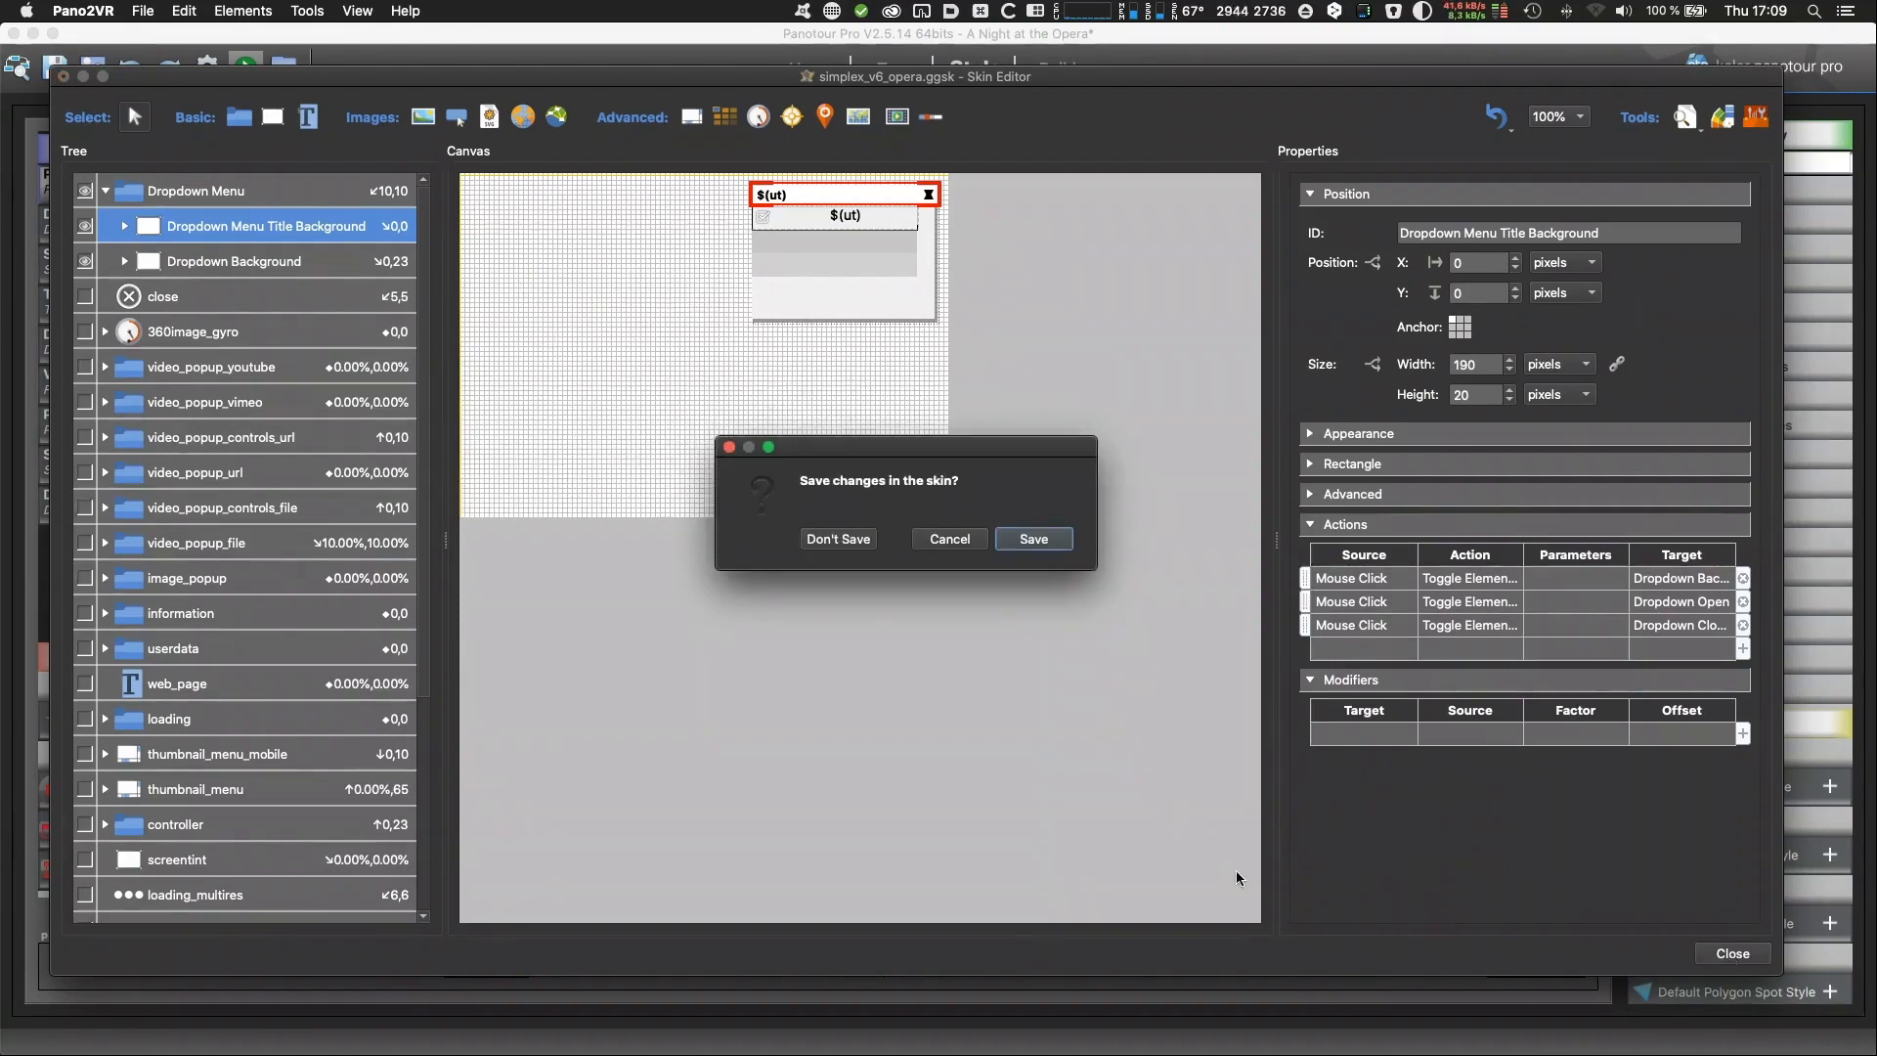
left_click(1035, 540)
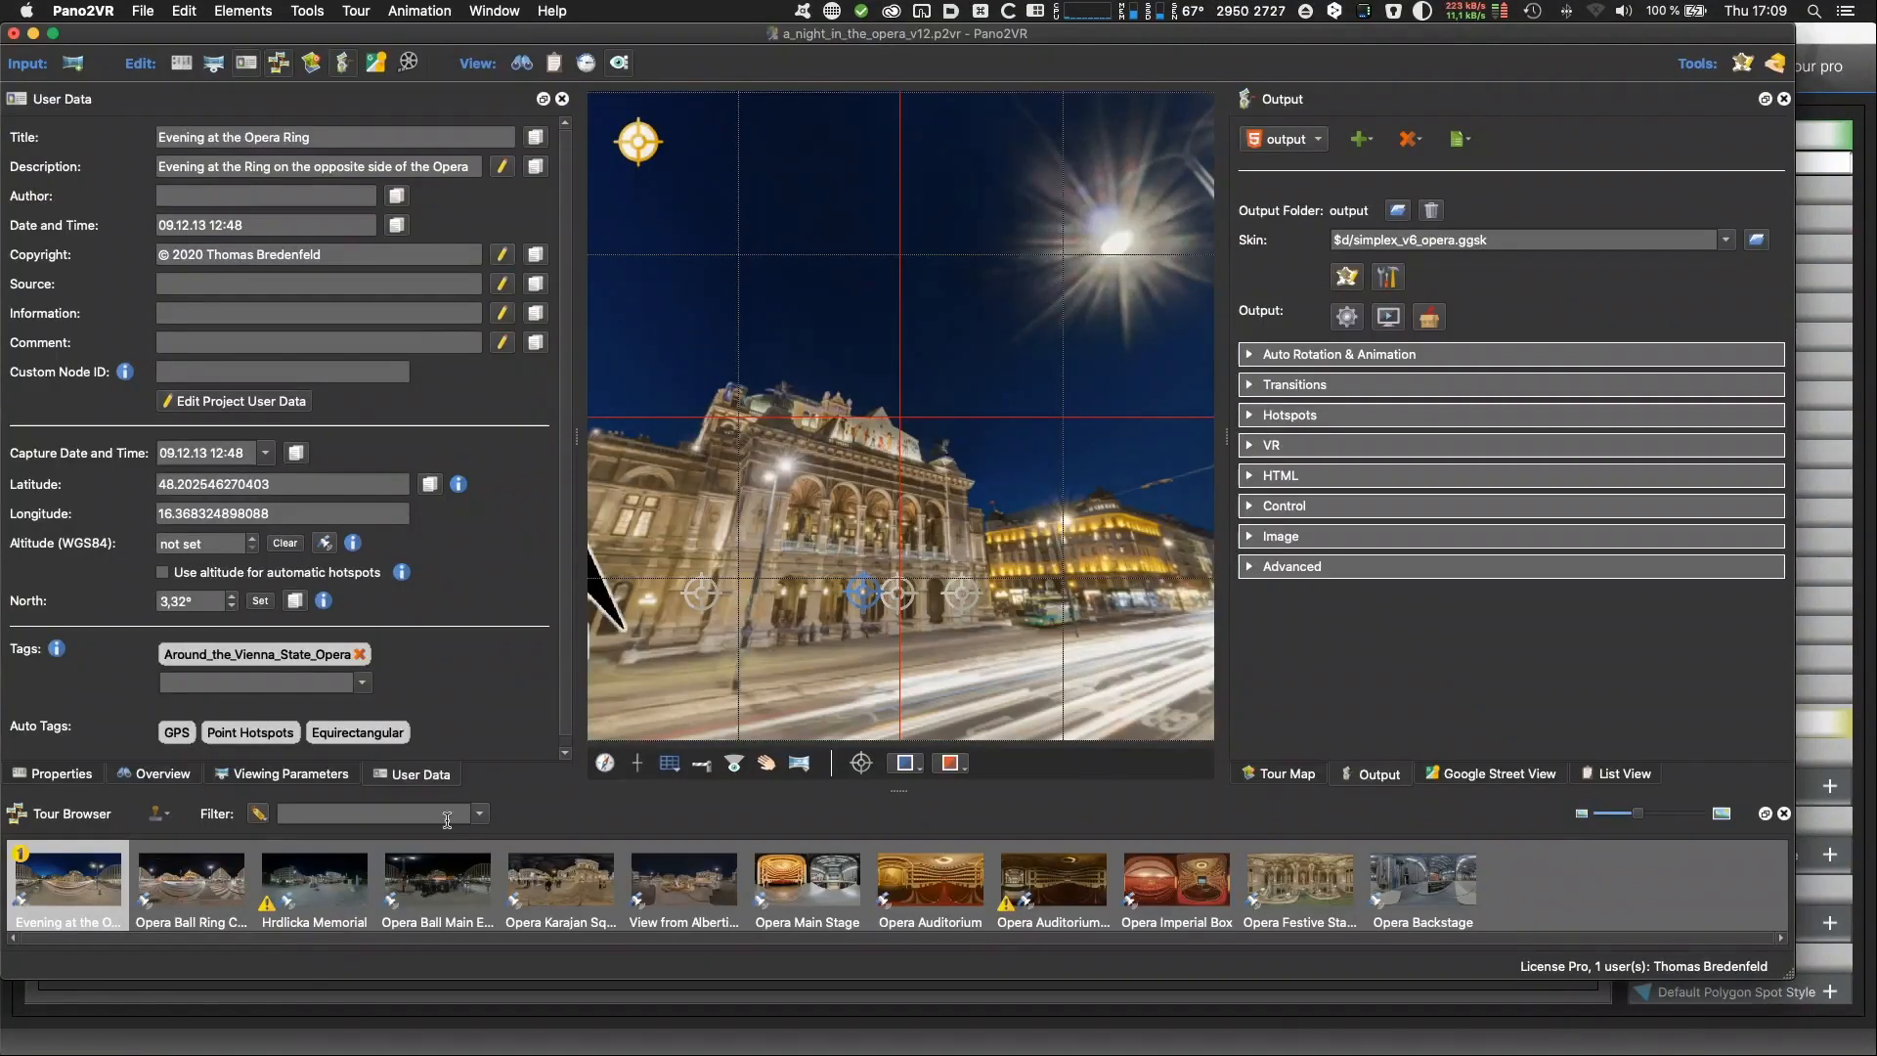
Review the title and description fields in the user data of the Evening at the Opera Ring node.
key("Tab")
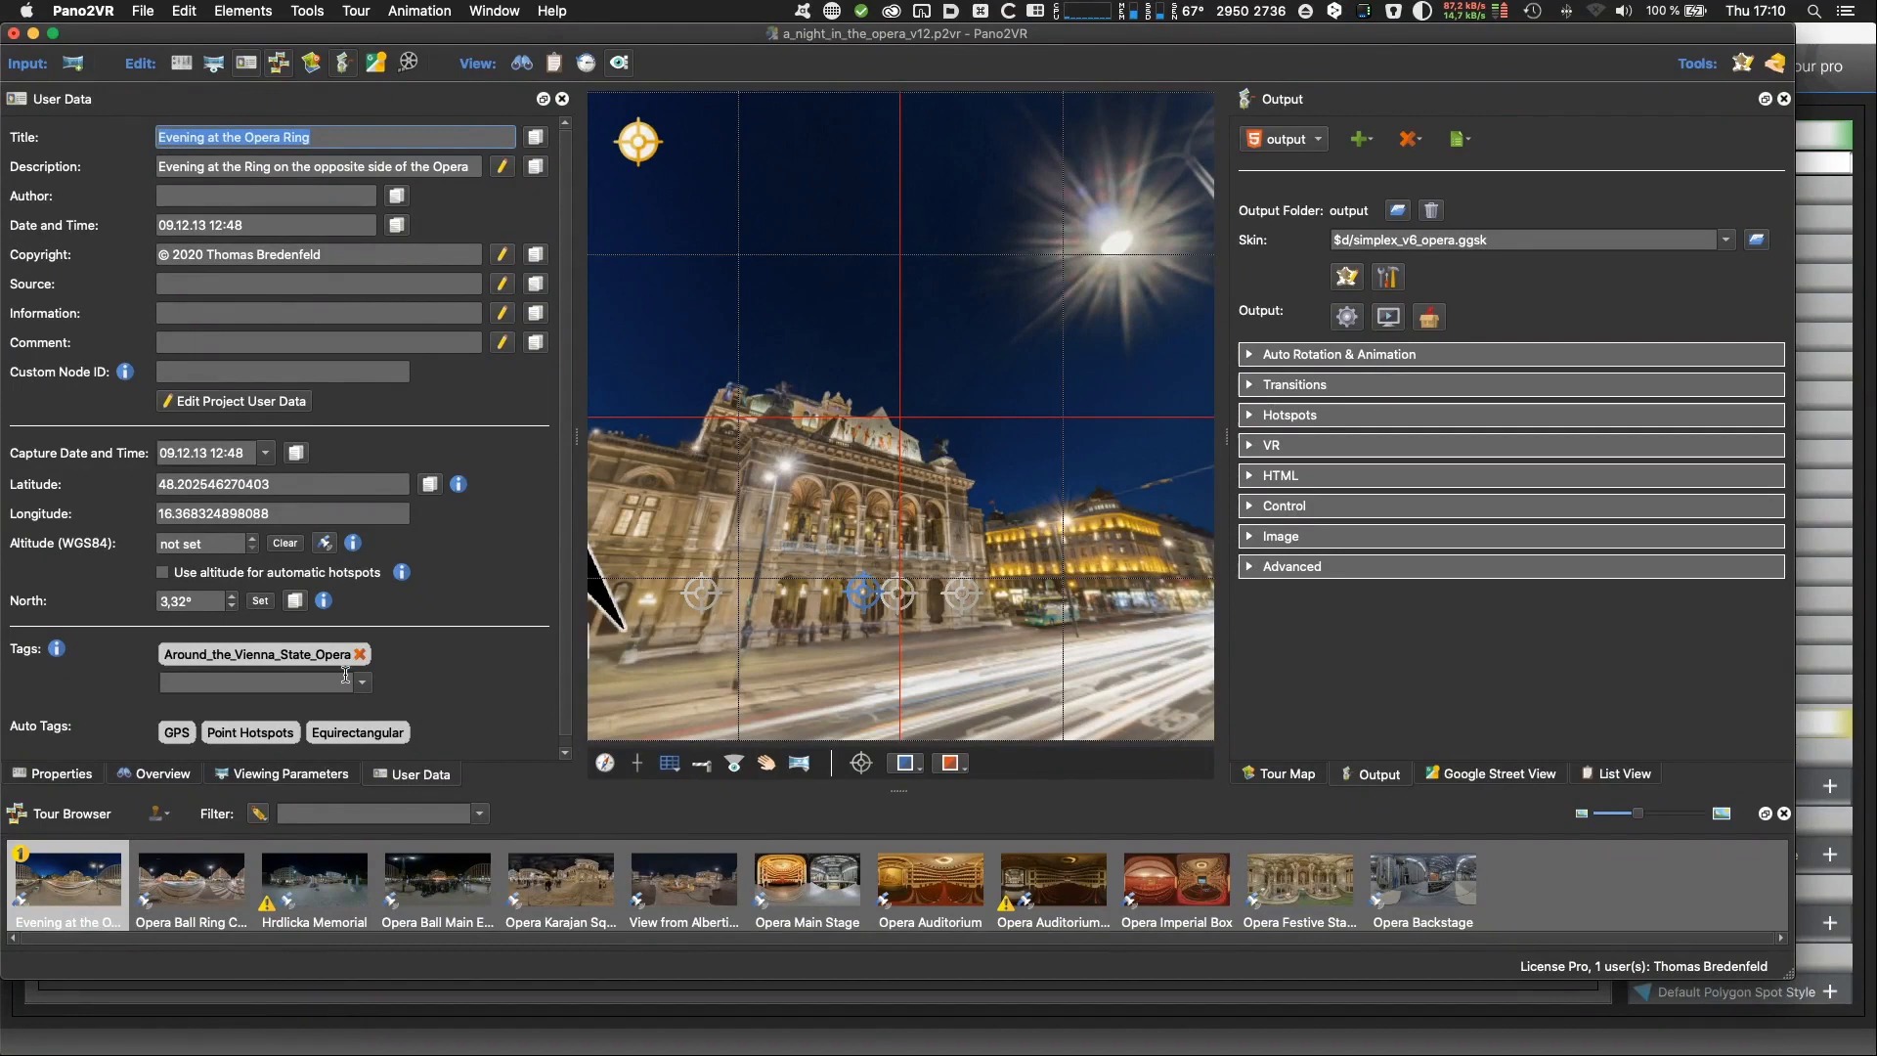
left_click(242, 167)
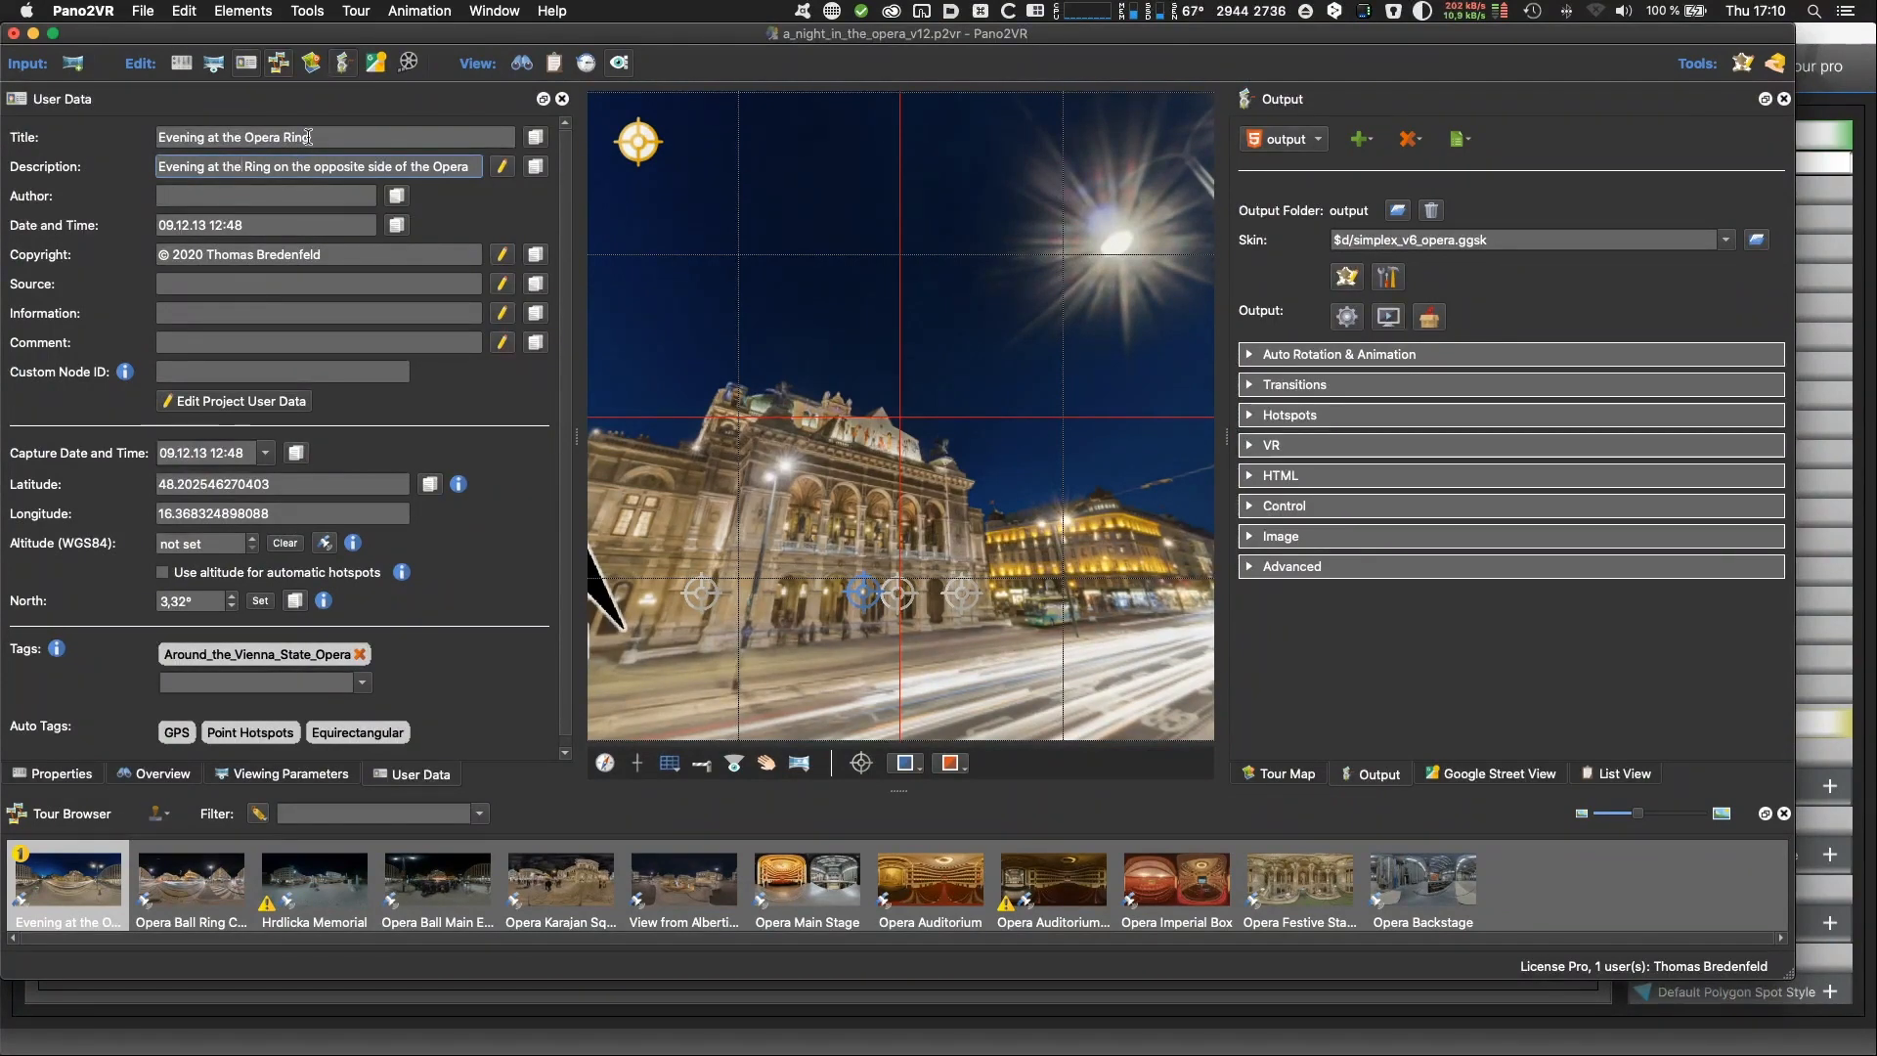
left_click_drag(312, 135, 170, 130)
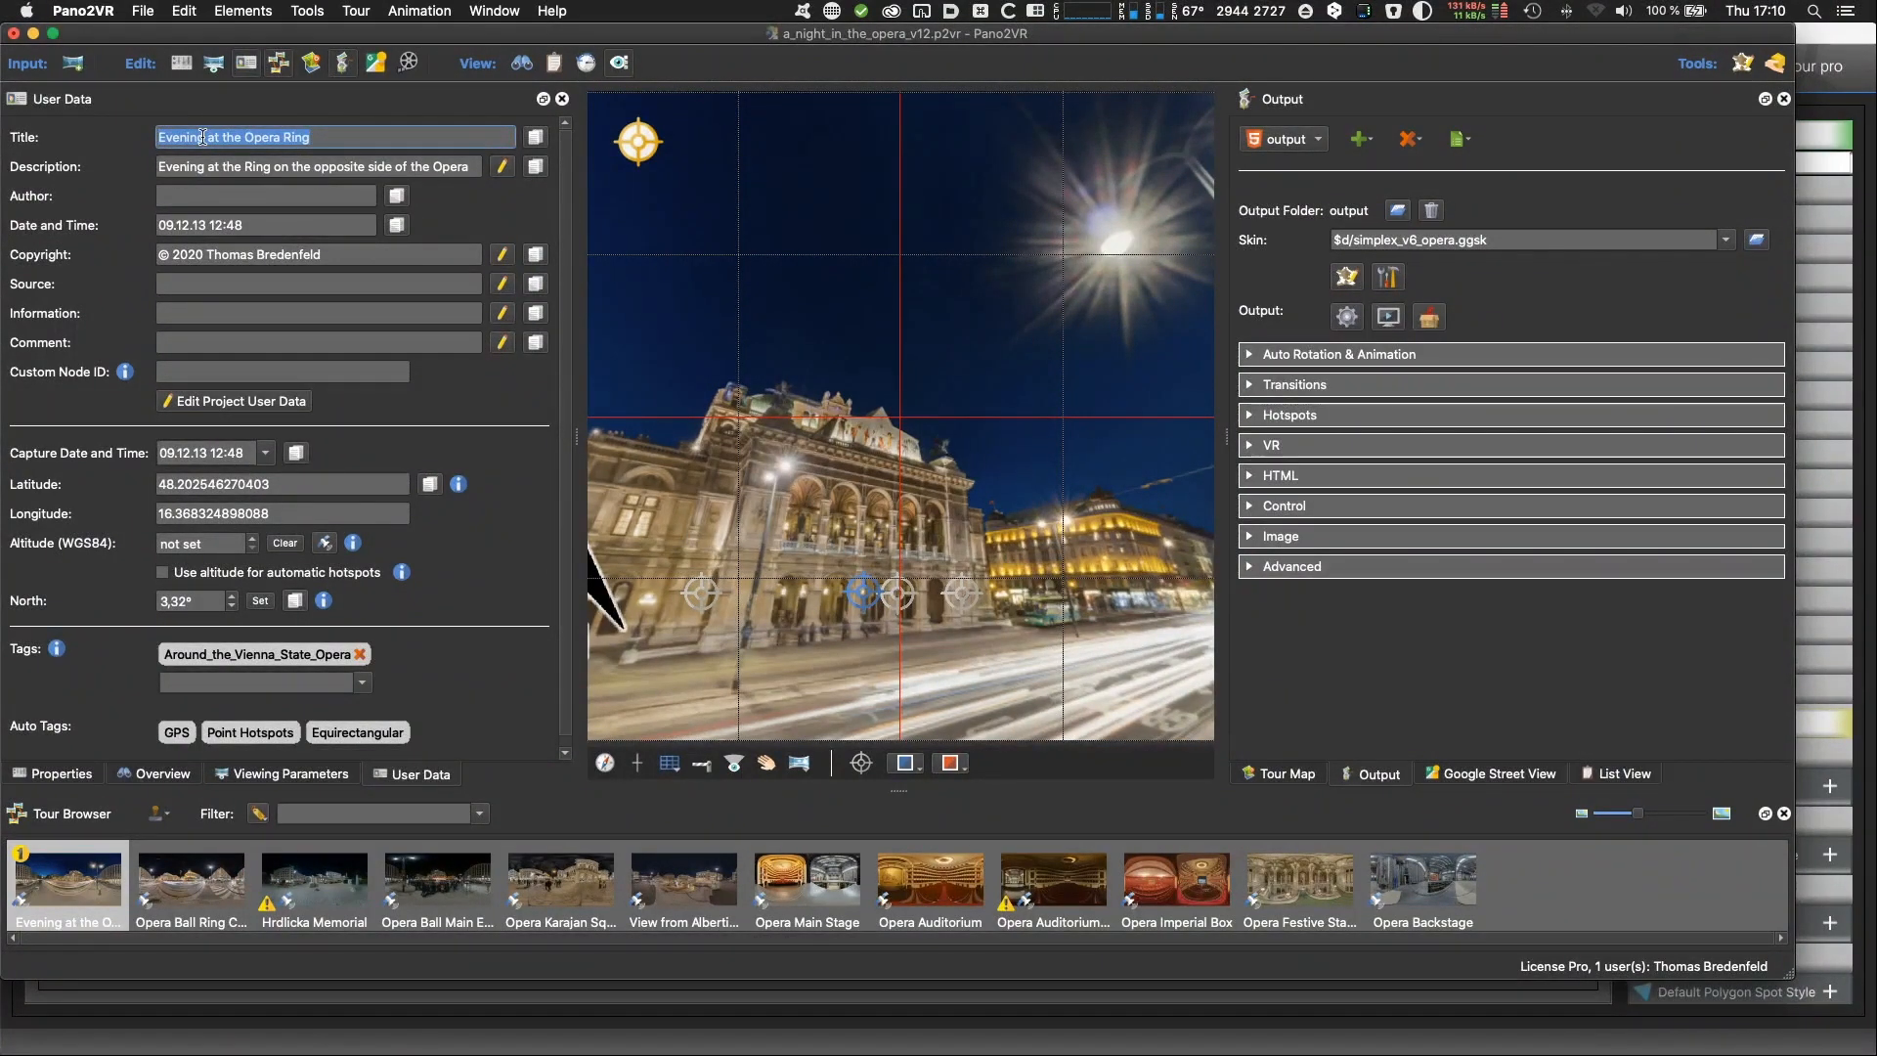
left_click(195, 171)
double_click(195, 170)
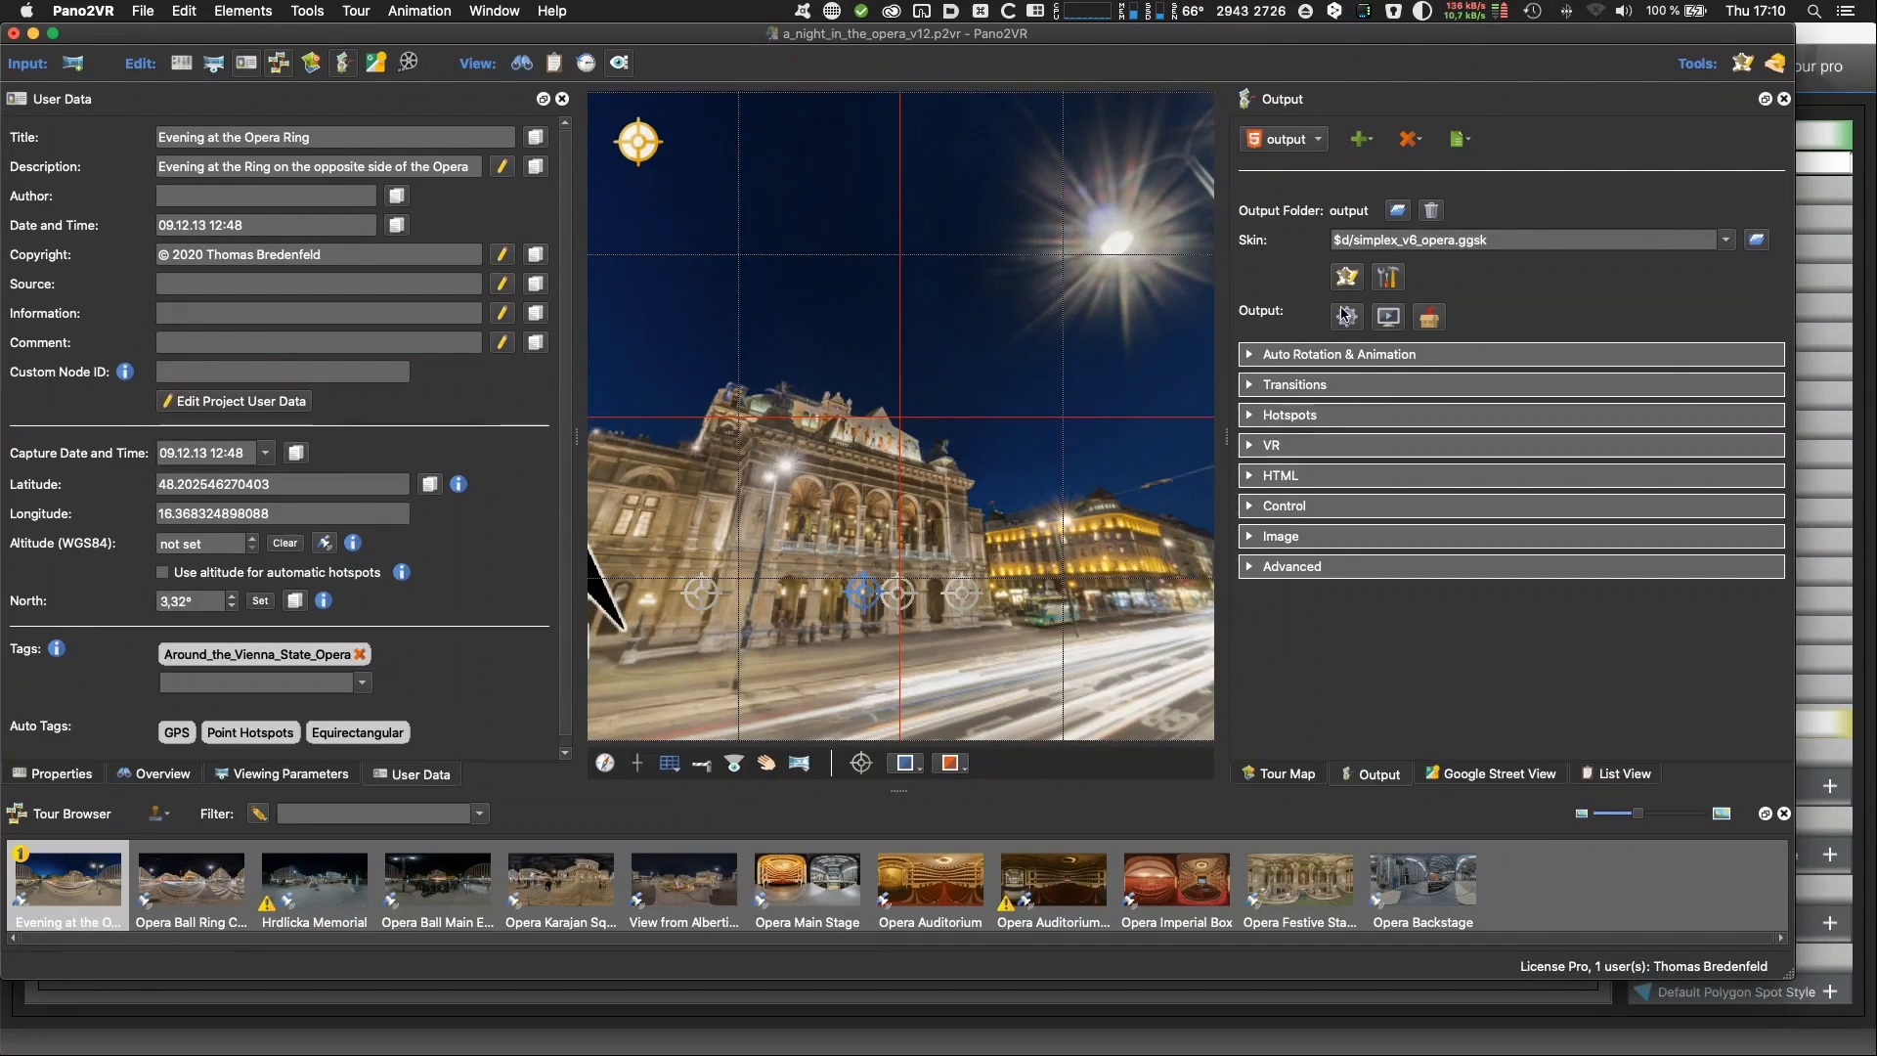
Reopen the simplex_v6_opera.ggsk skin and examine the Dropdown Close, Dropdown Open and Dropdown Menu Title elements.
left_click(1346, 277)
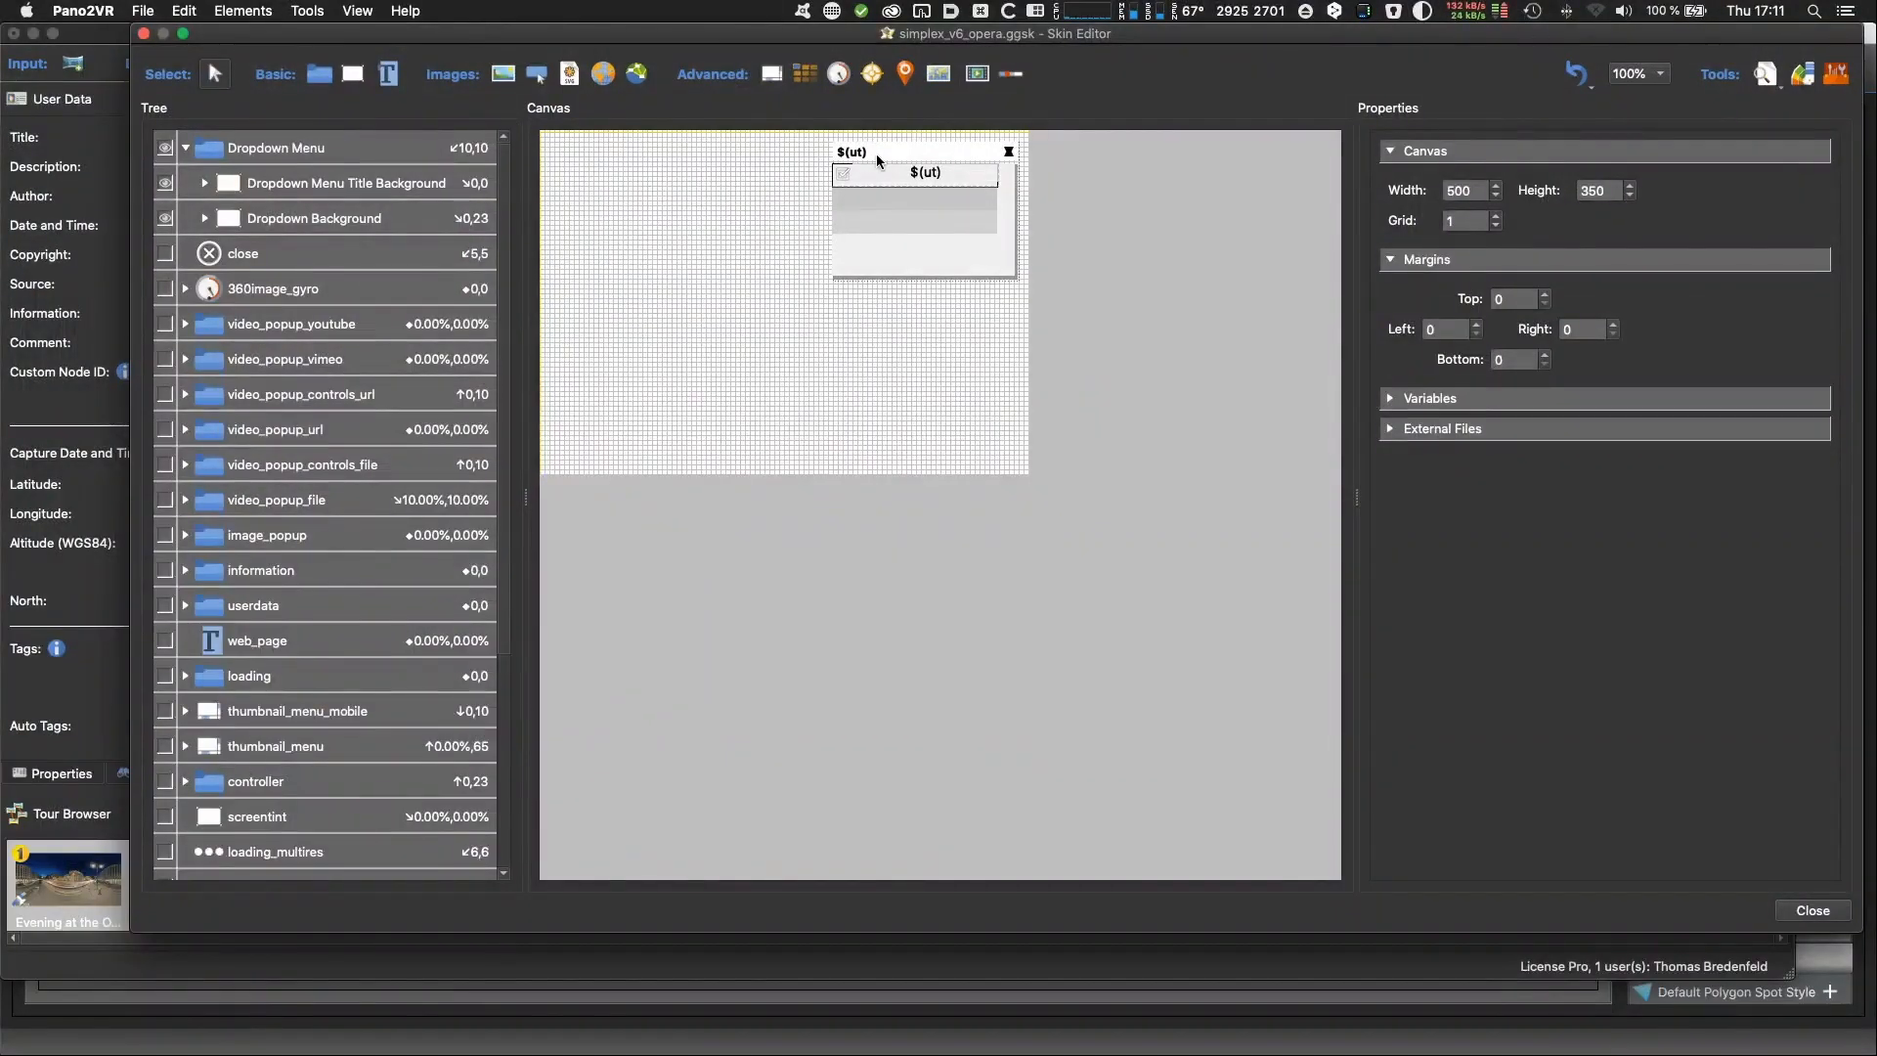
left_click(206, 183)
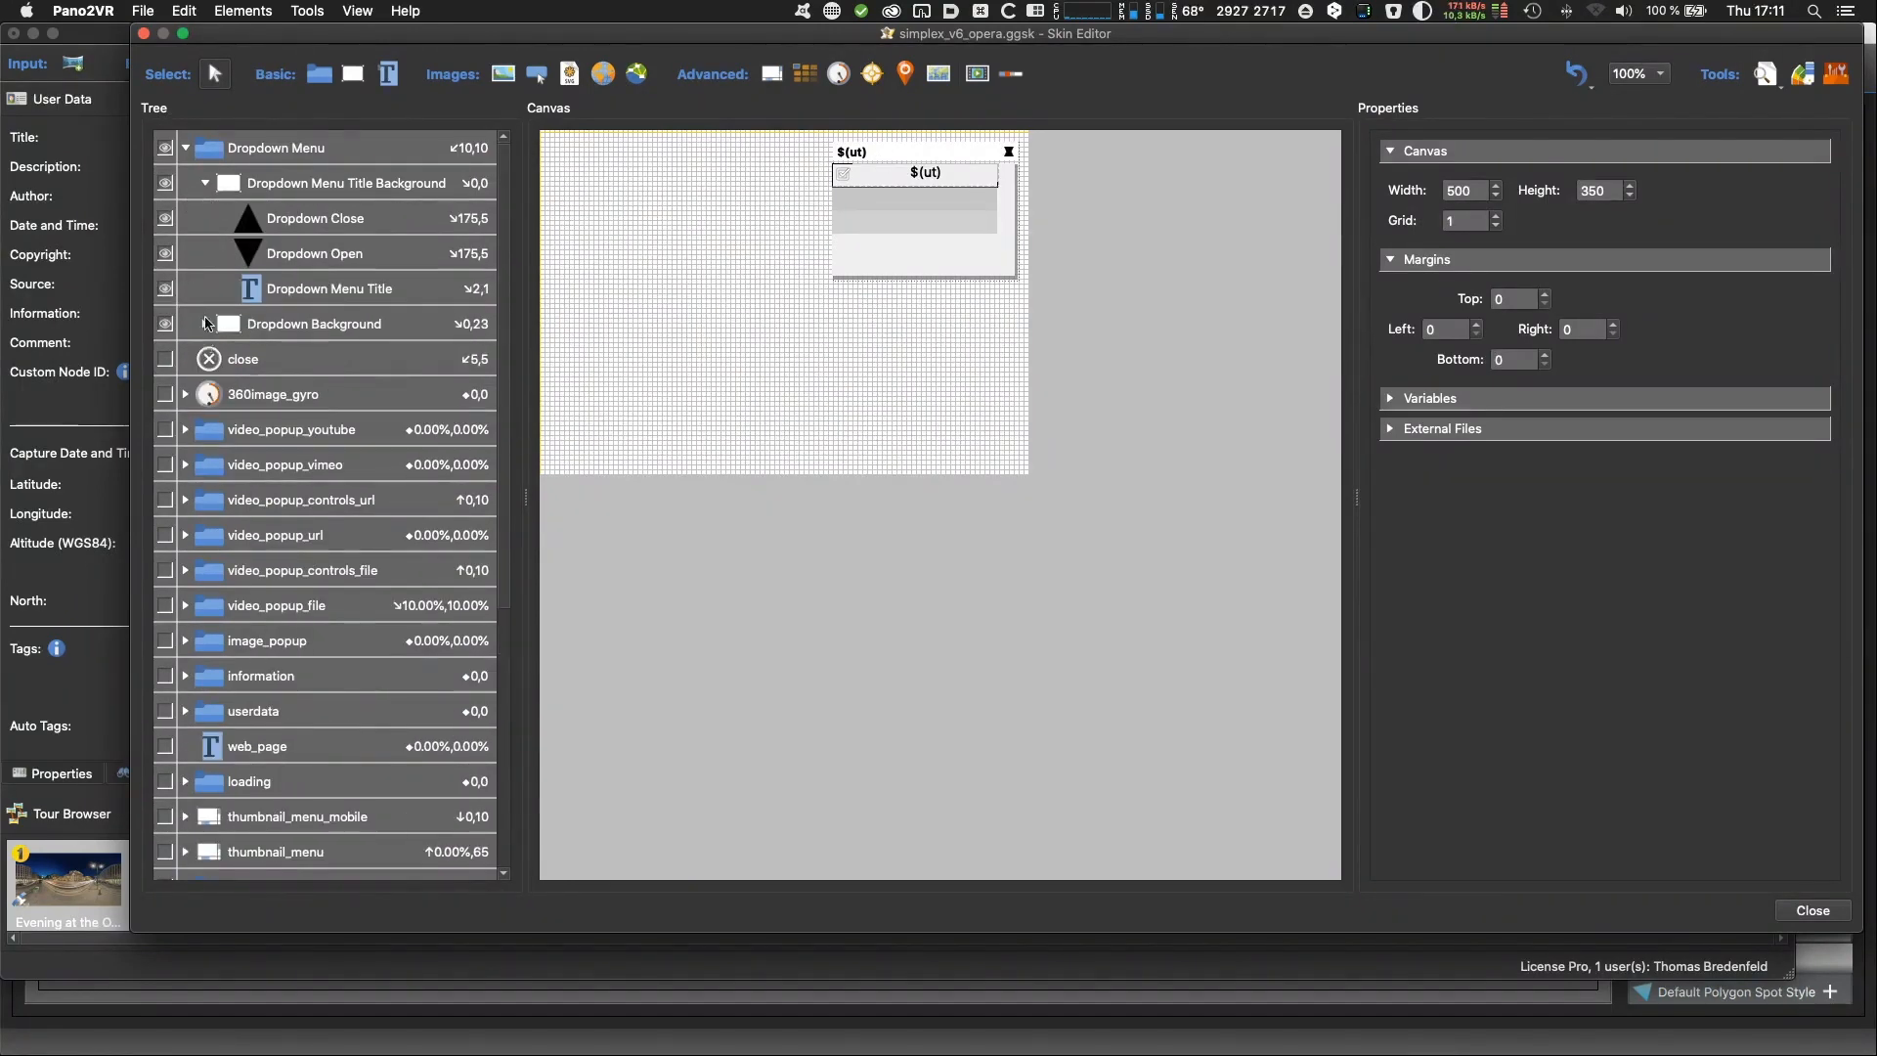
left_click(206, 324)
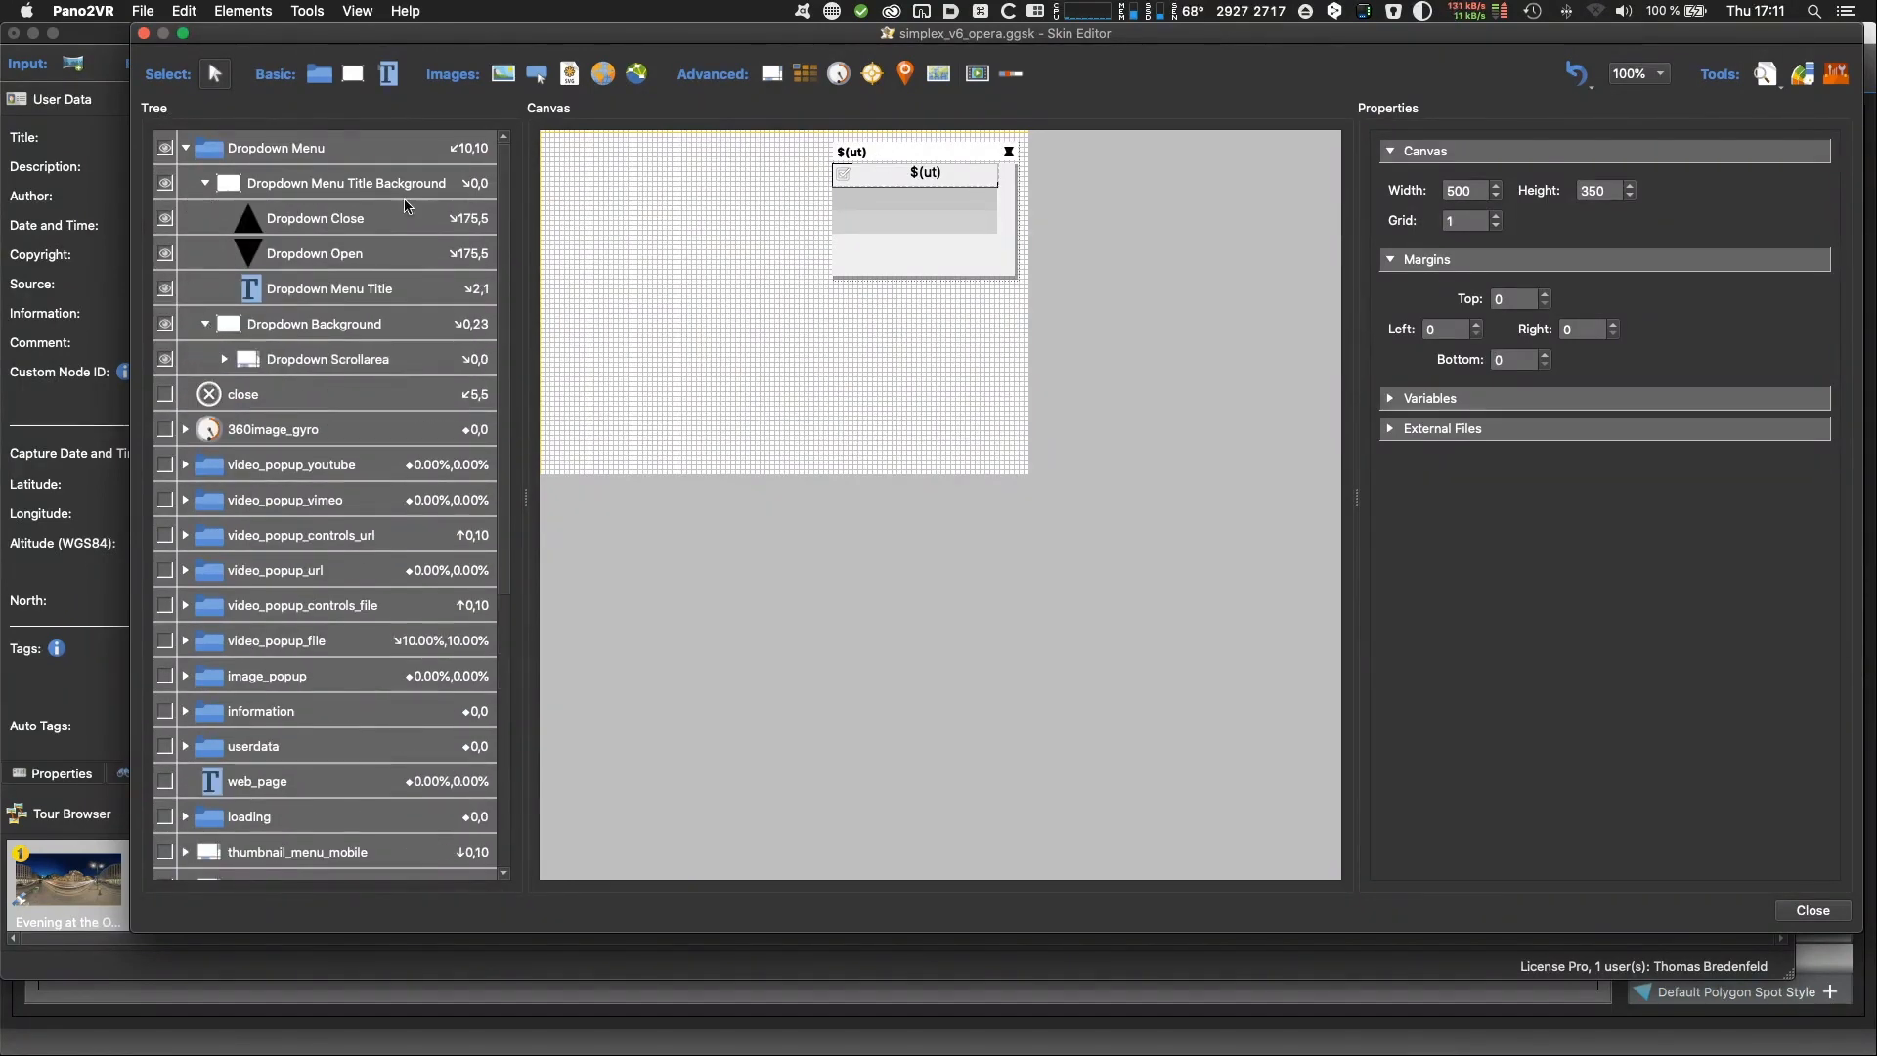
left_click(345, 227)
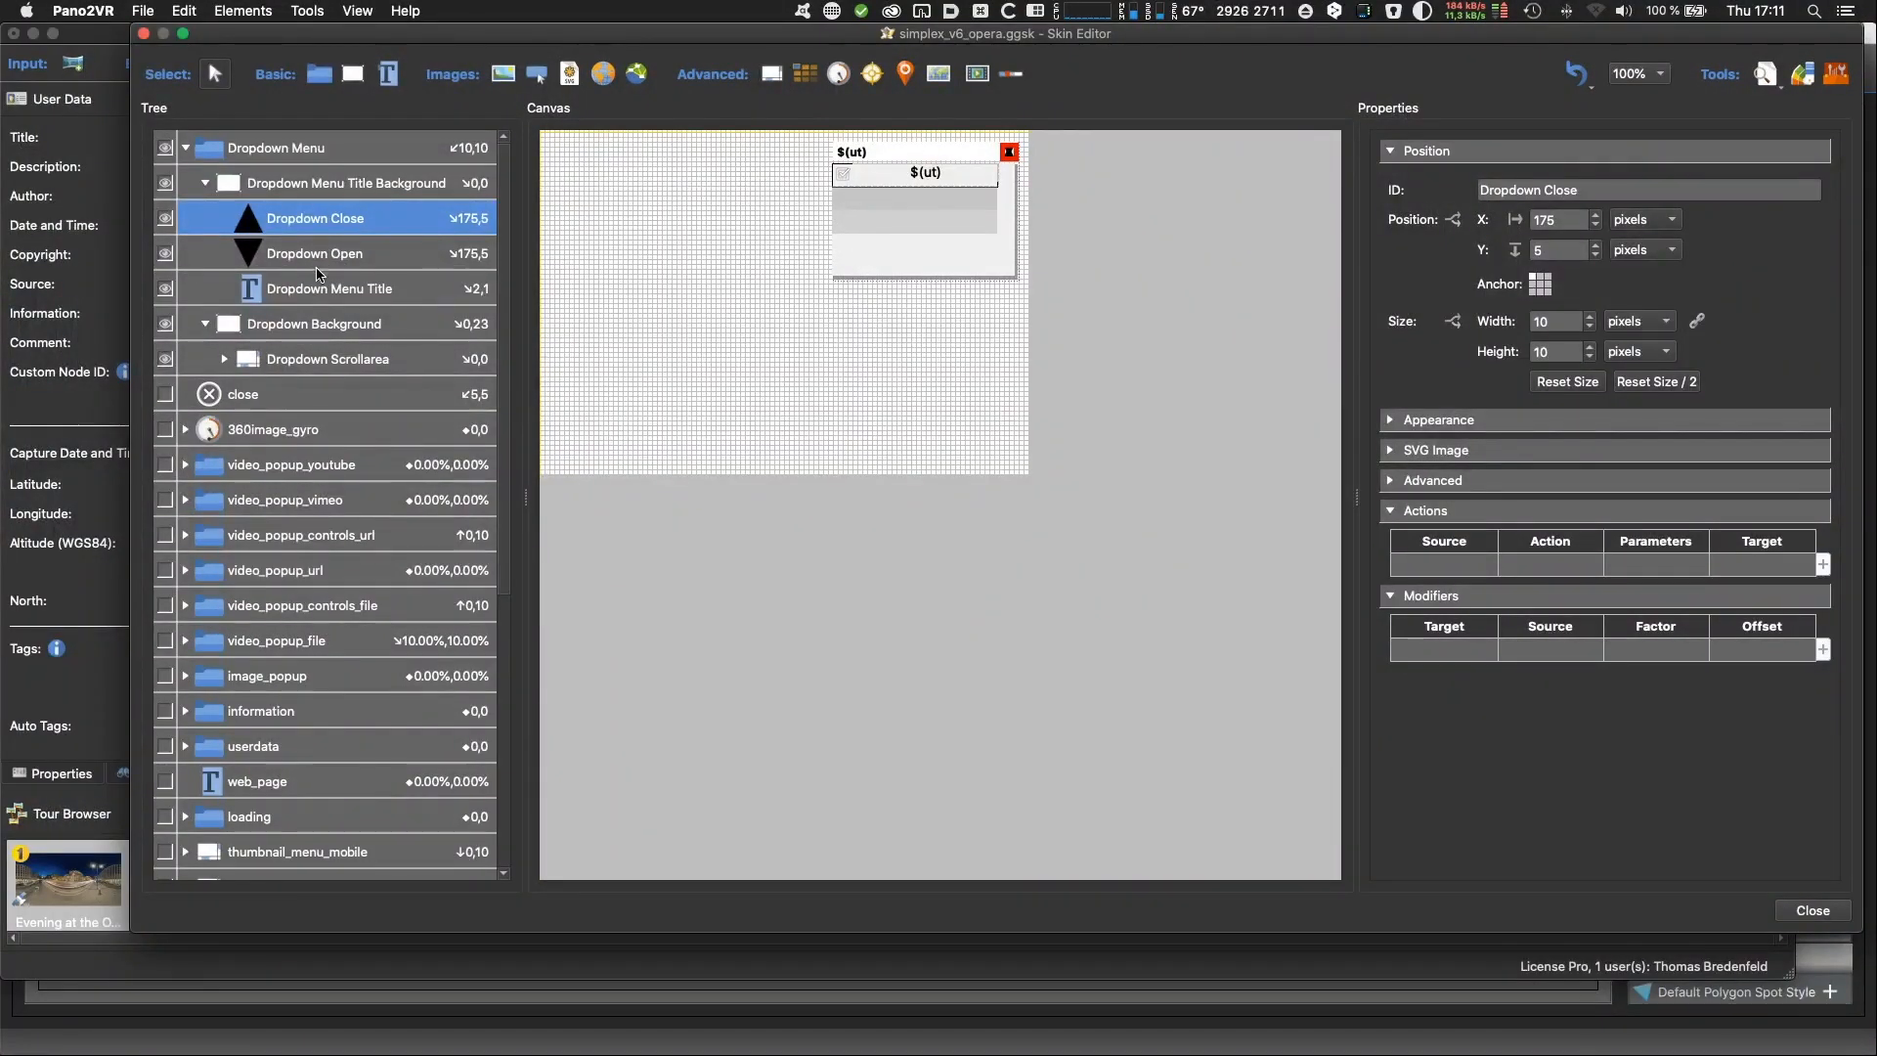
left_click(325, 259)
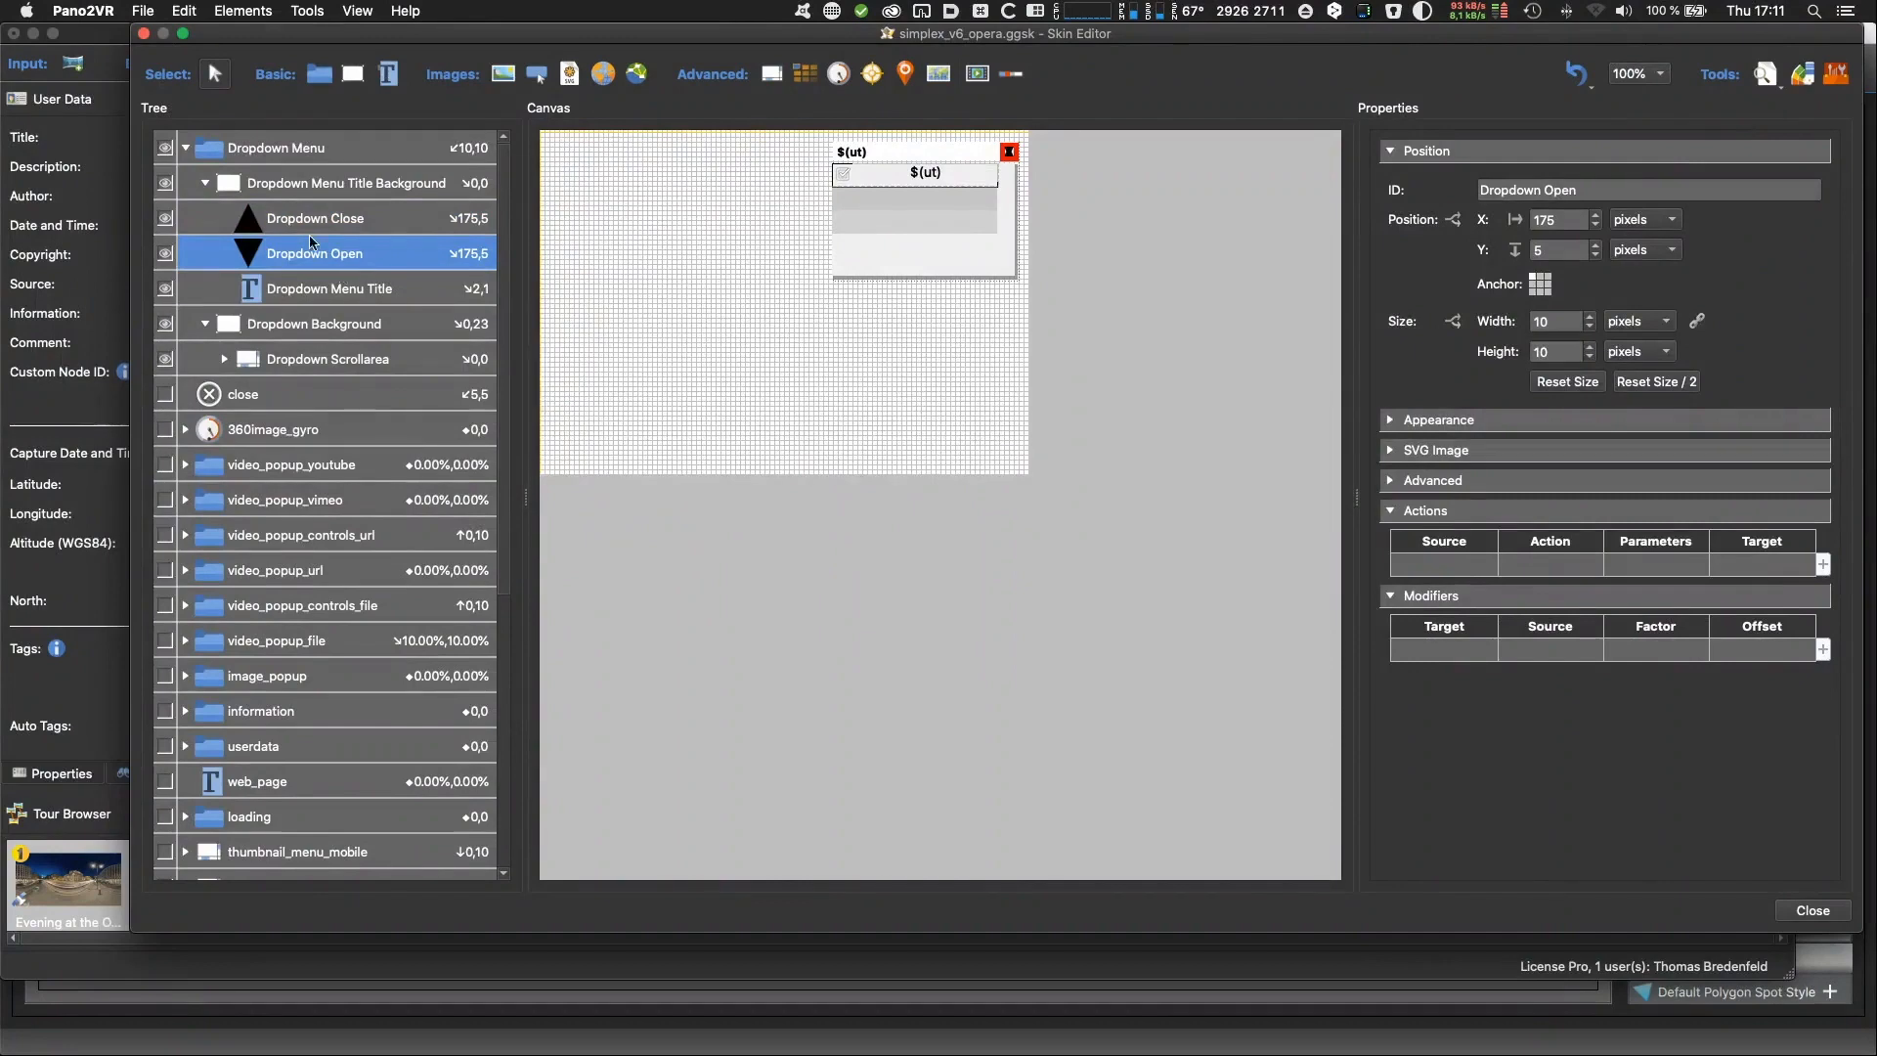
left_click(355, 297)
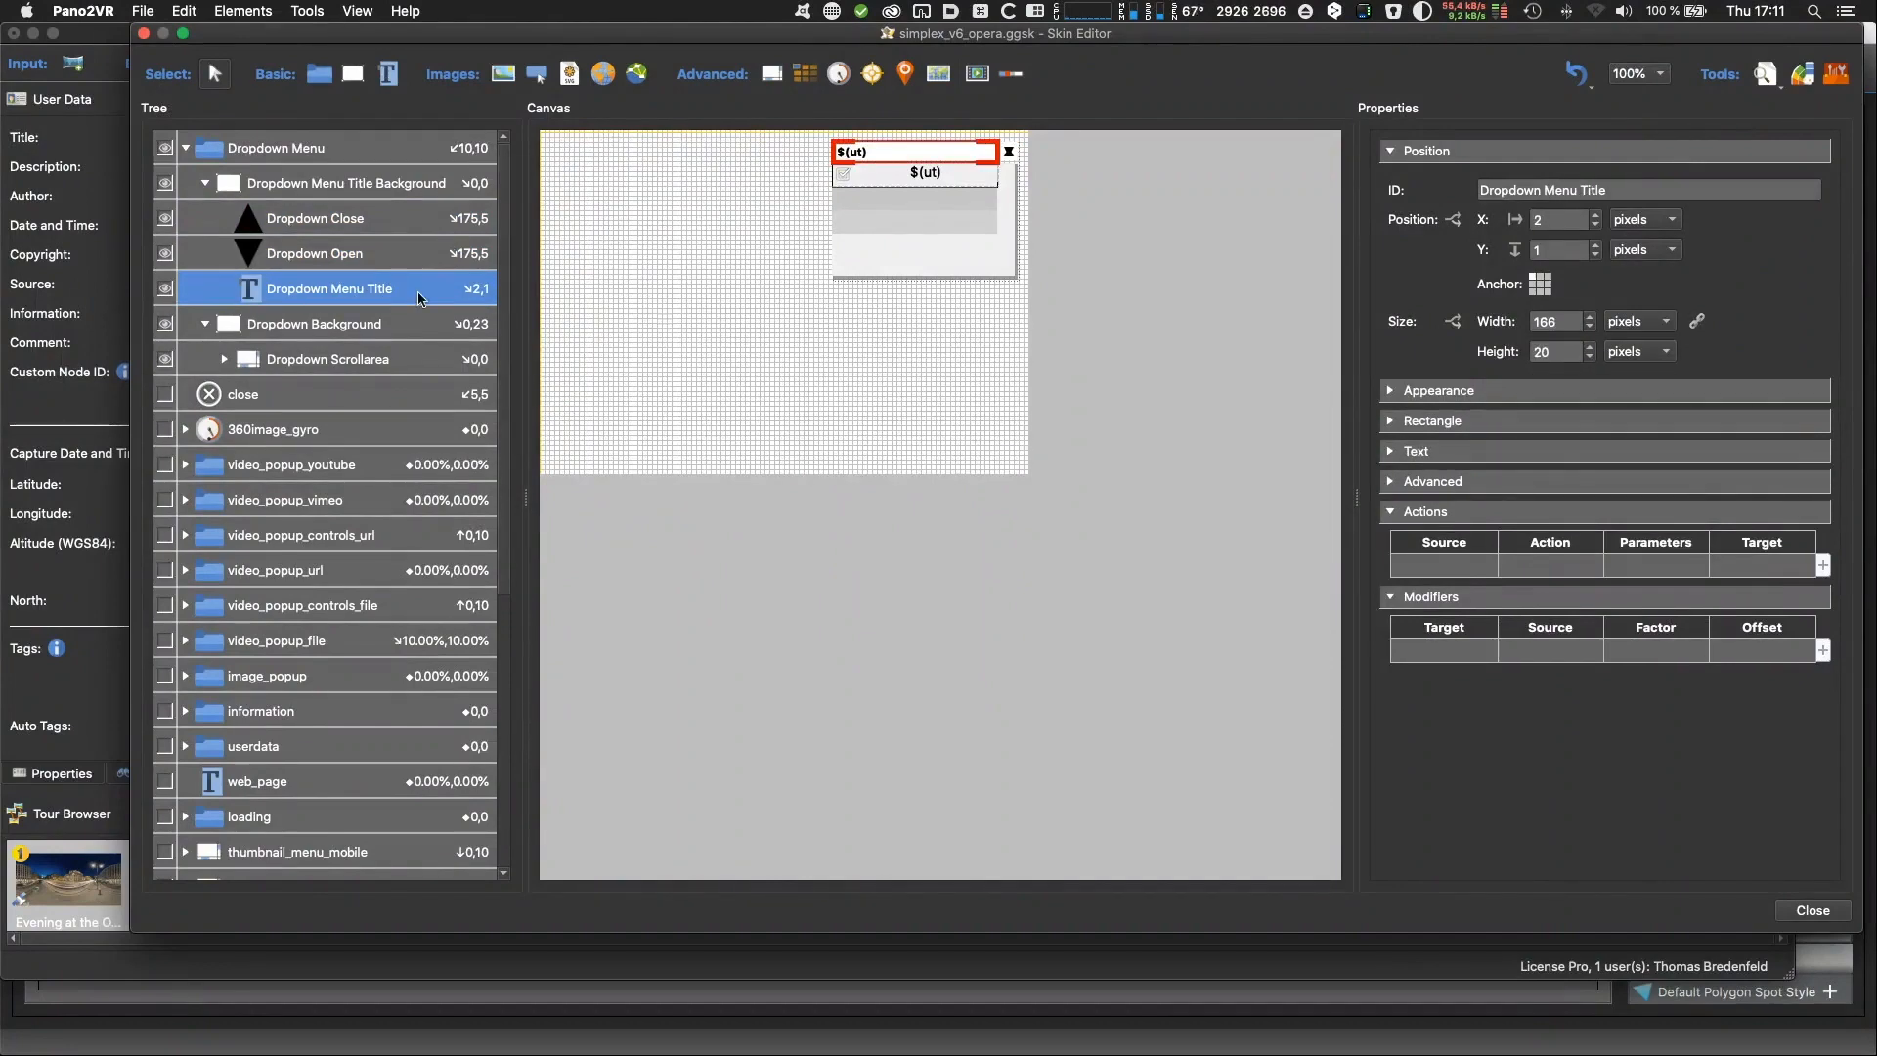
Examine the Dropdown Menu Title's text settings and the available User Data, User Data Project and Variables placeholders.
left_click(1416, 451)
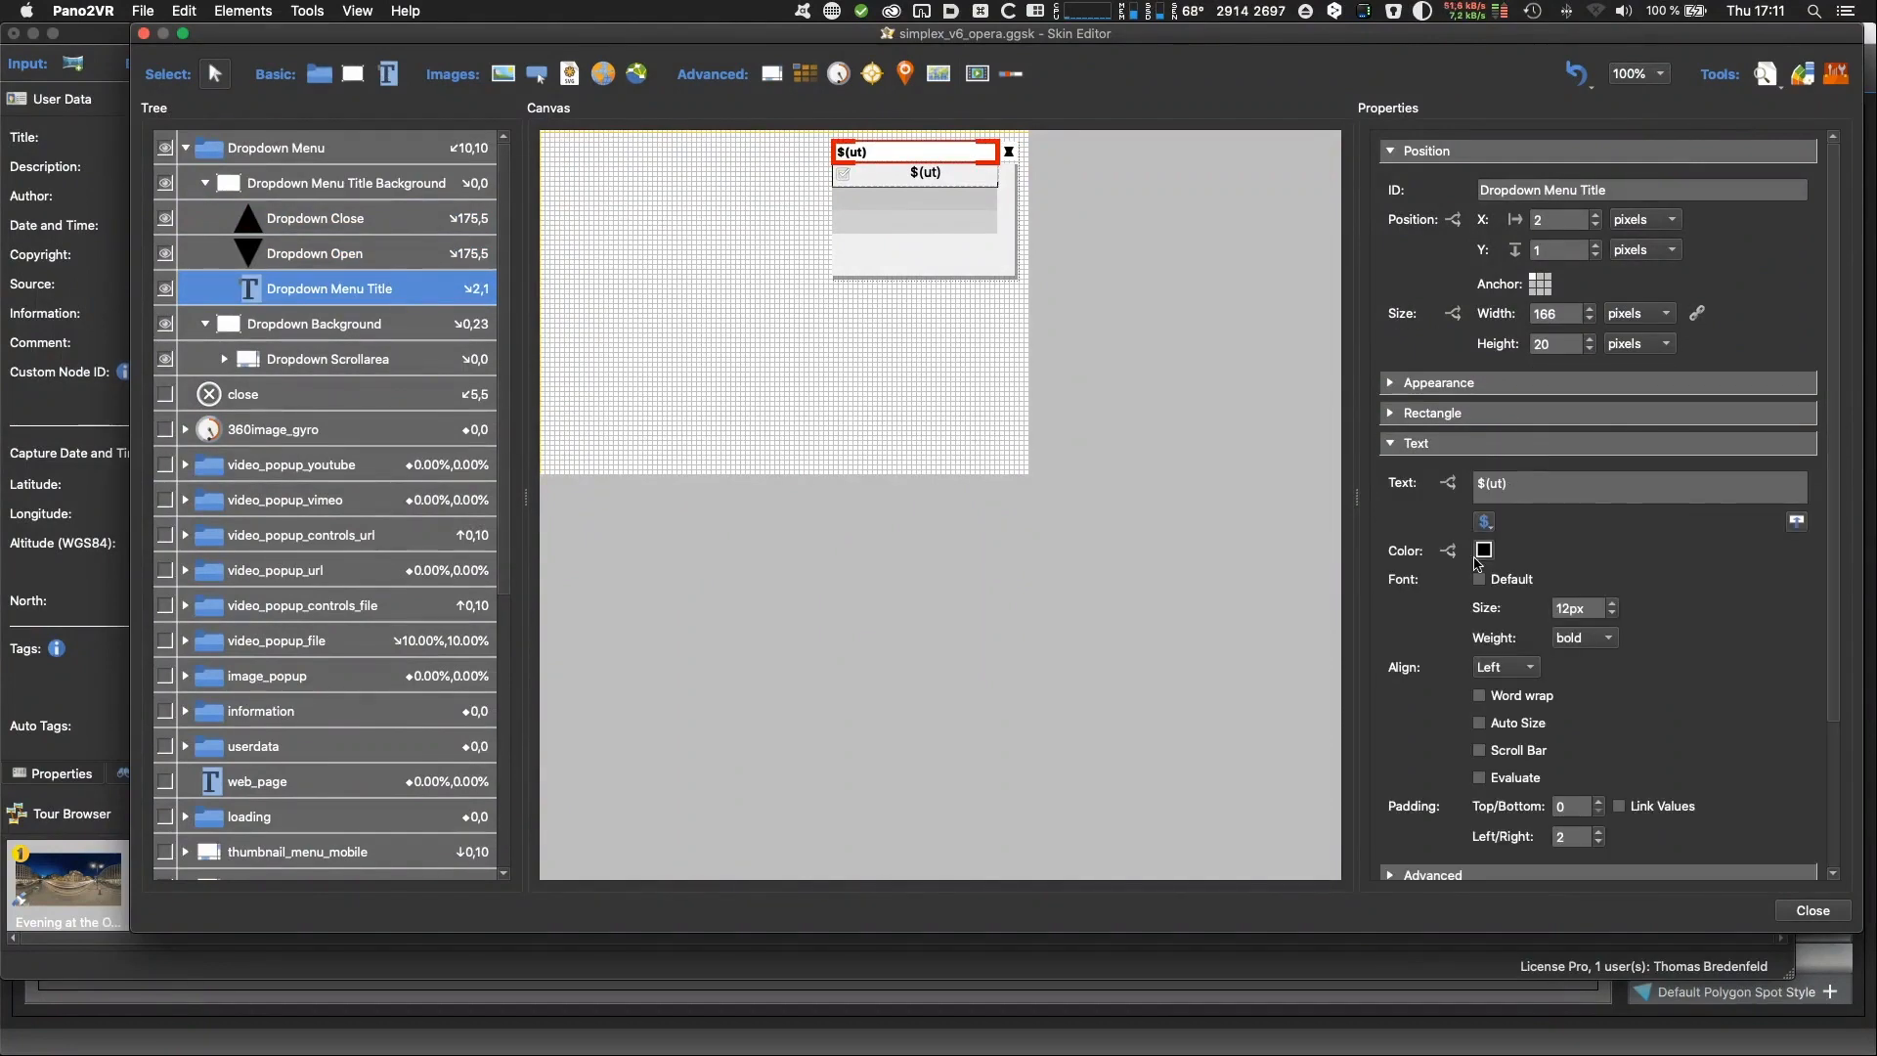
left_click(1484, 521)
mouse_move(1562, 562)
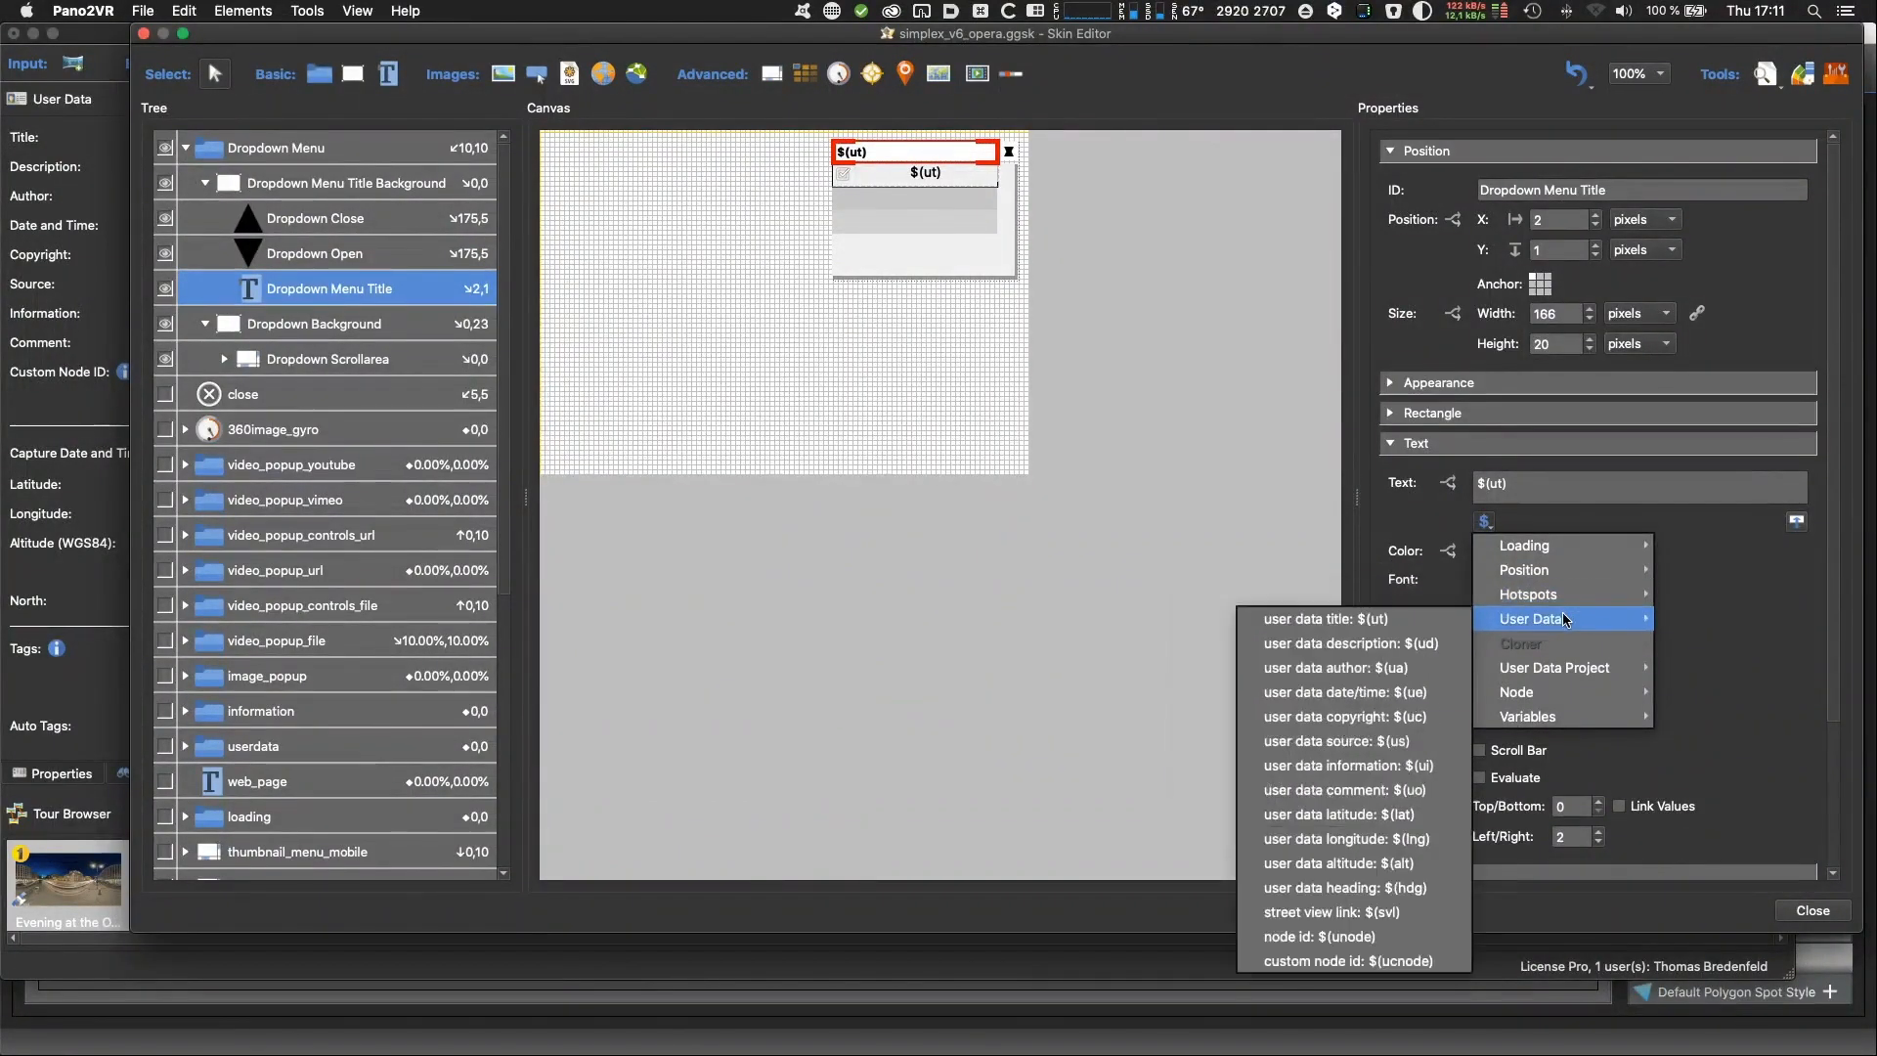
mouse_move(1569, 674)
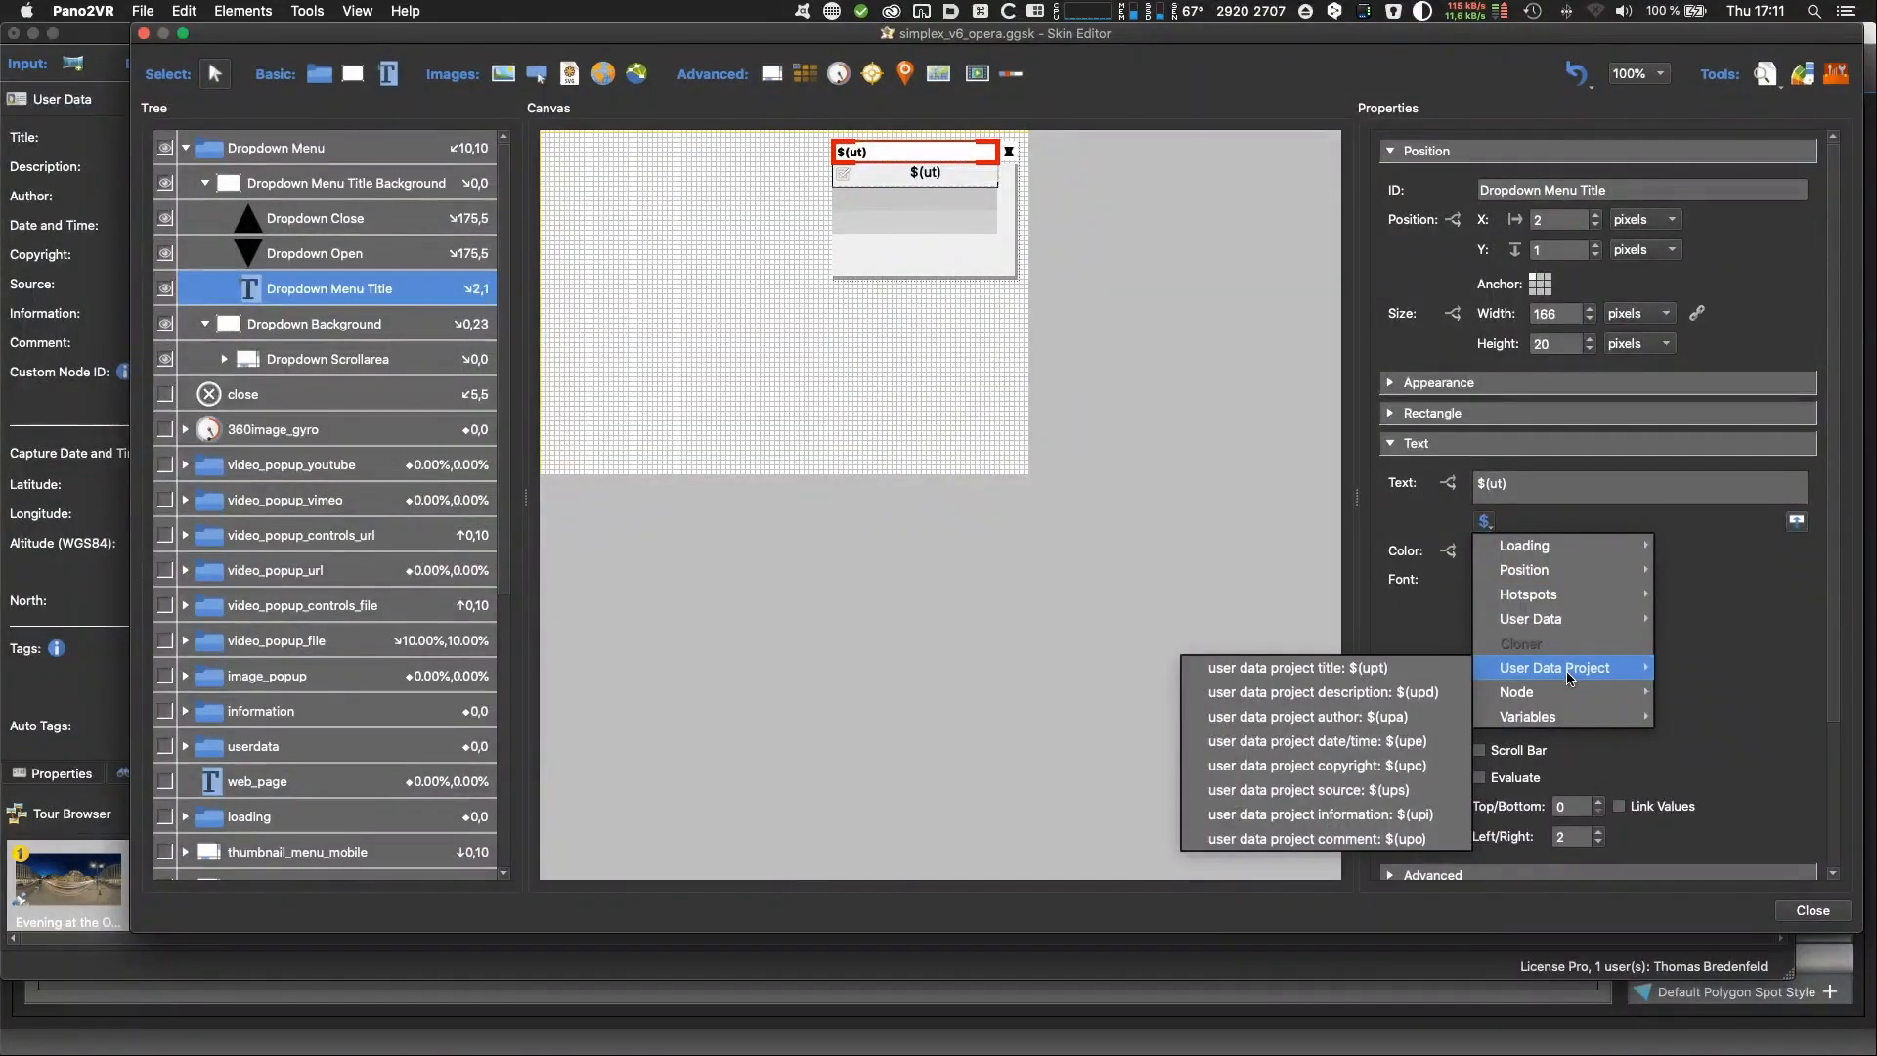
mouse_move(1556, 723)
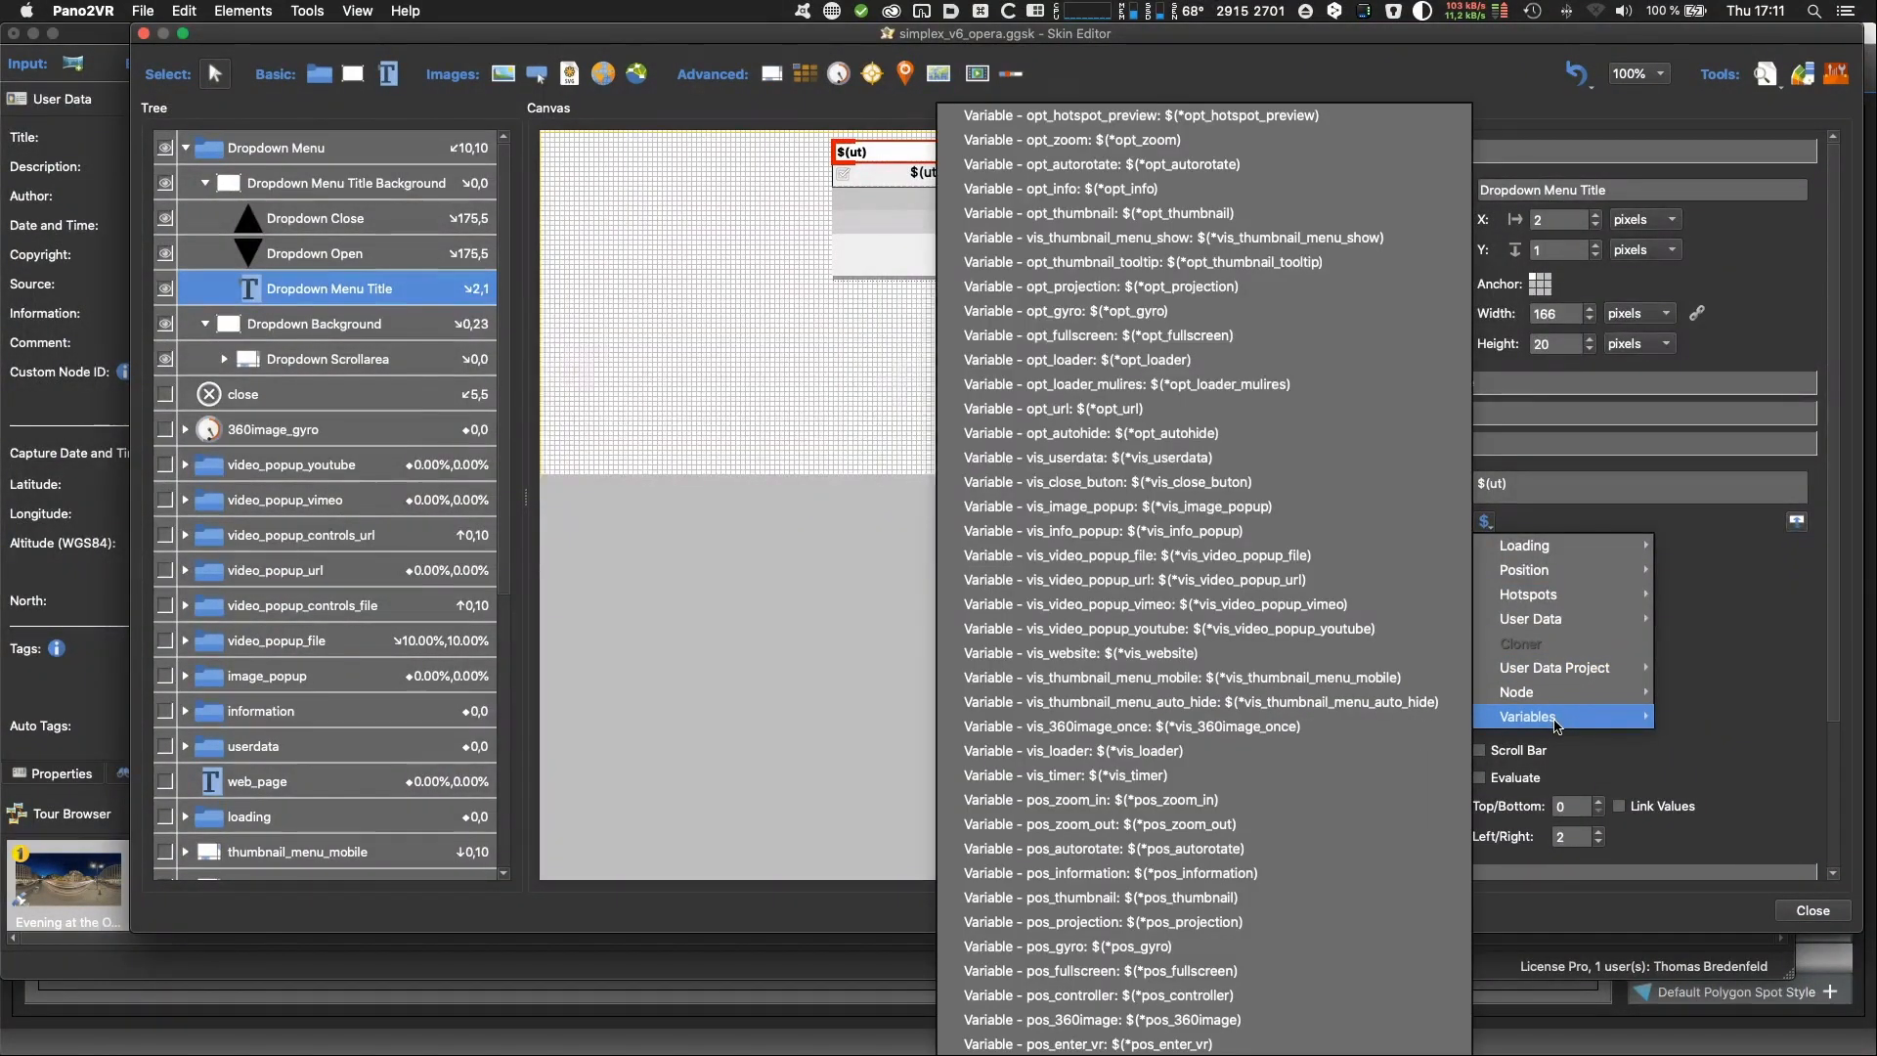
left_click(1739, 616)
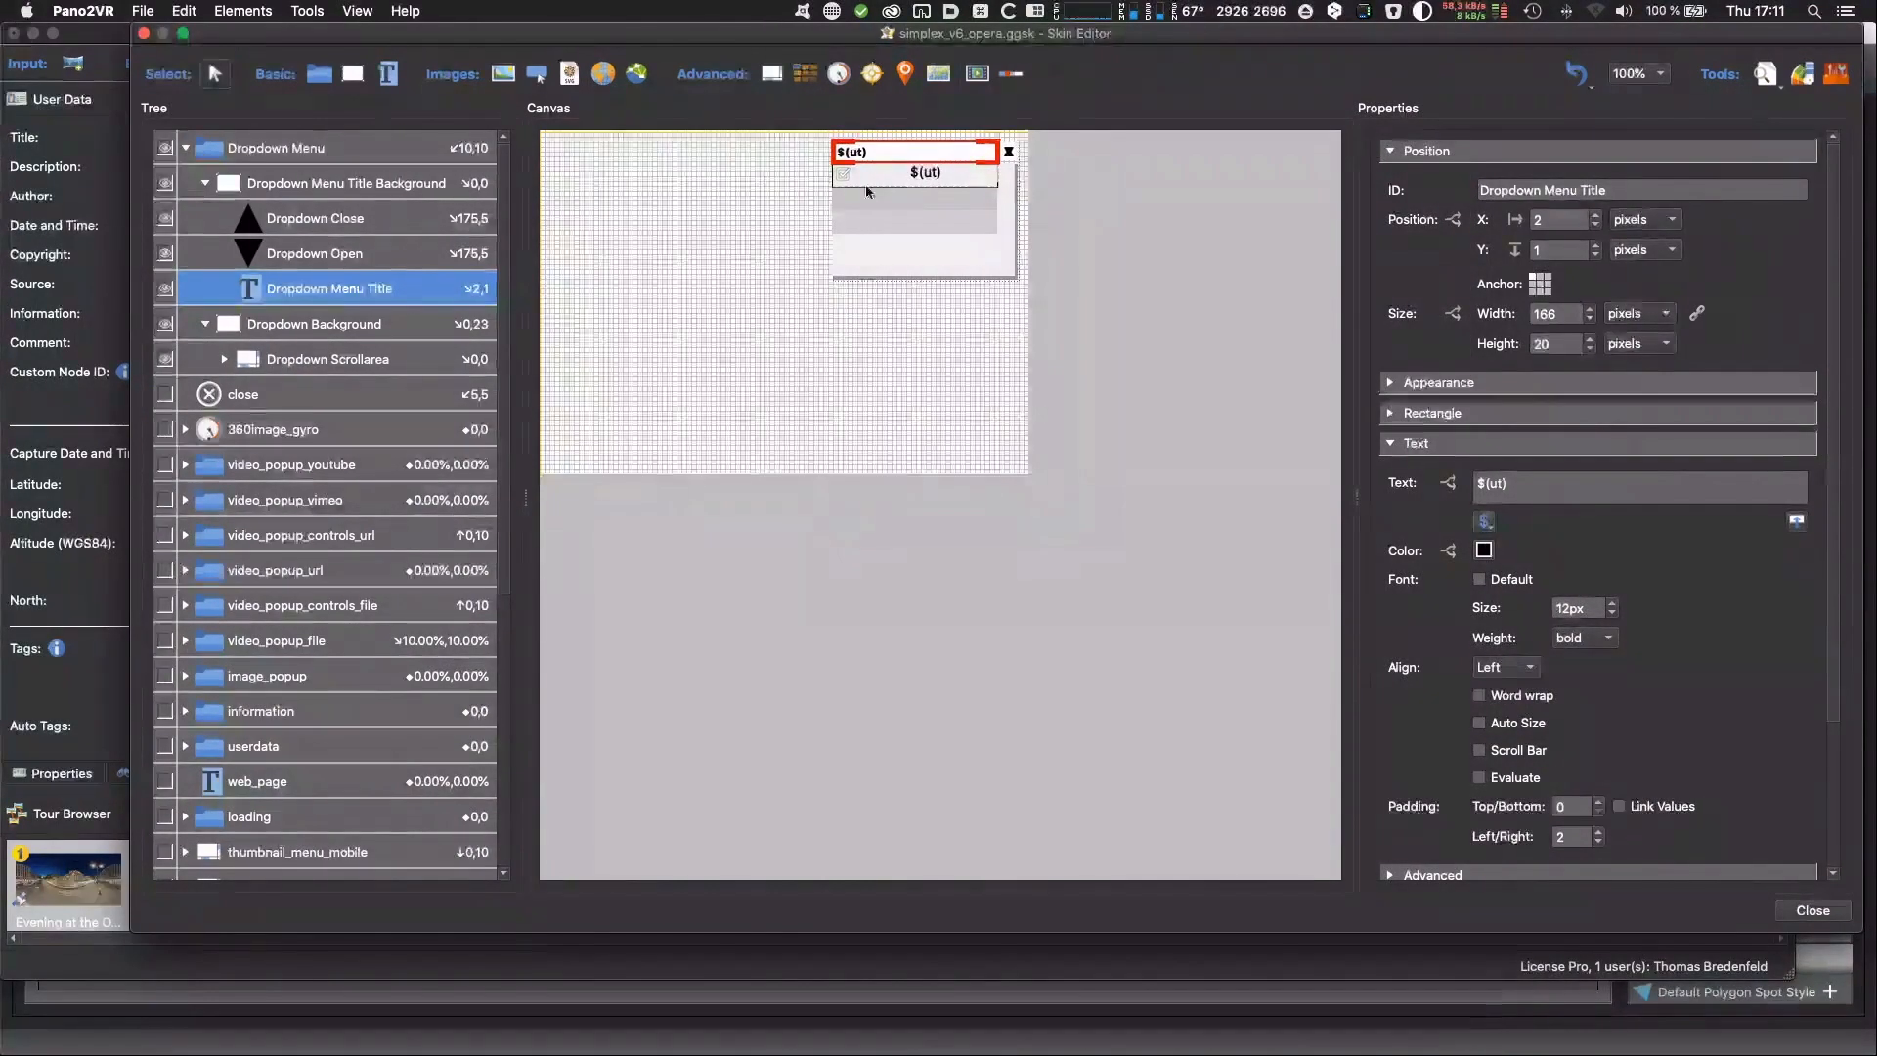
Select the Dropdown Background and expand its Dropdown Scrollarea and Dropdown Cloner to show their child elements.
left_click(276, 327)
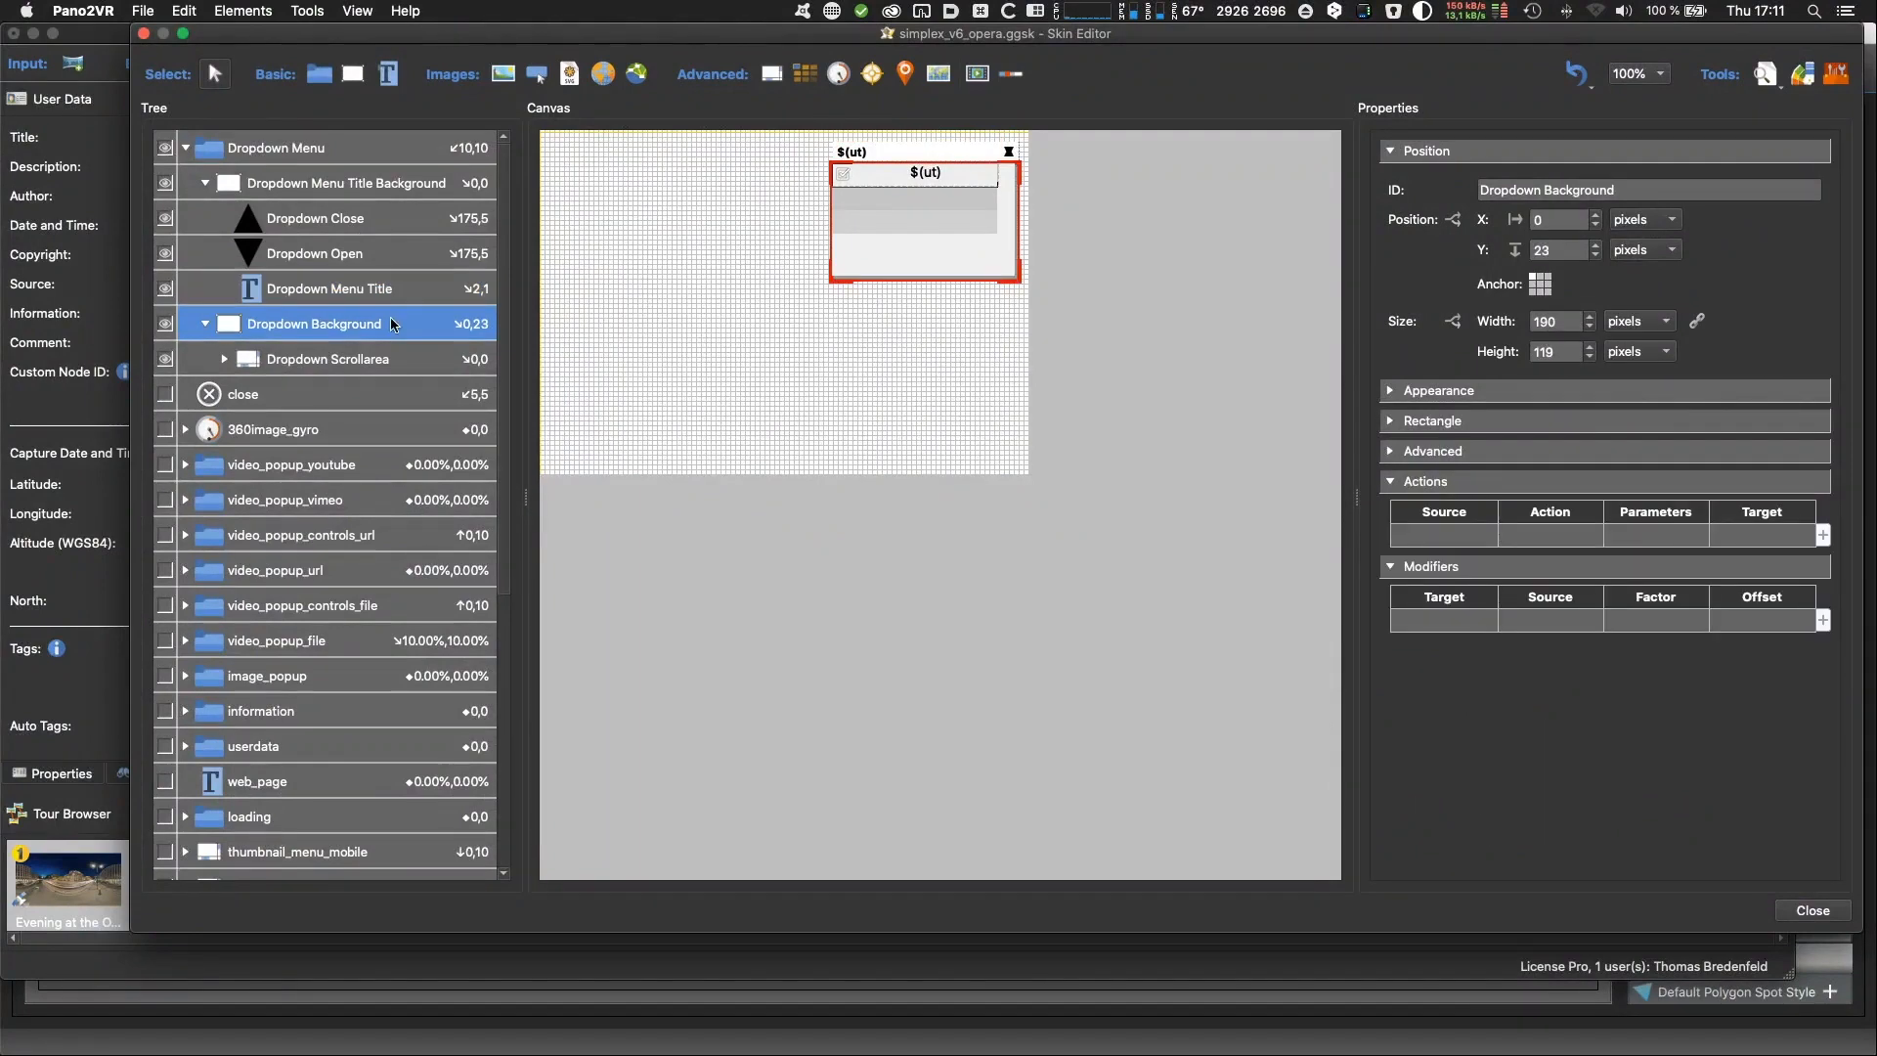
left_click(224, 358)
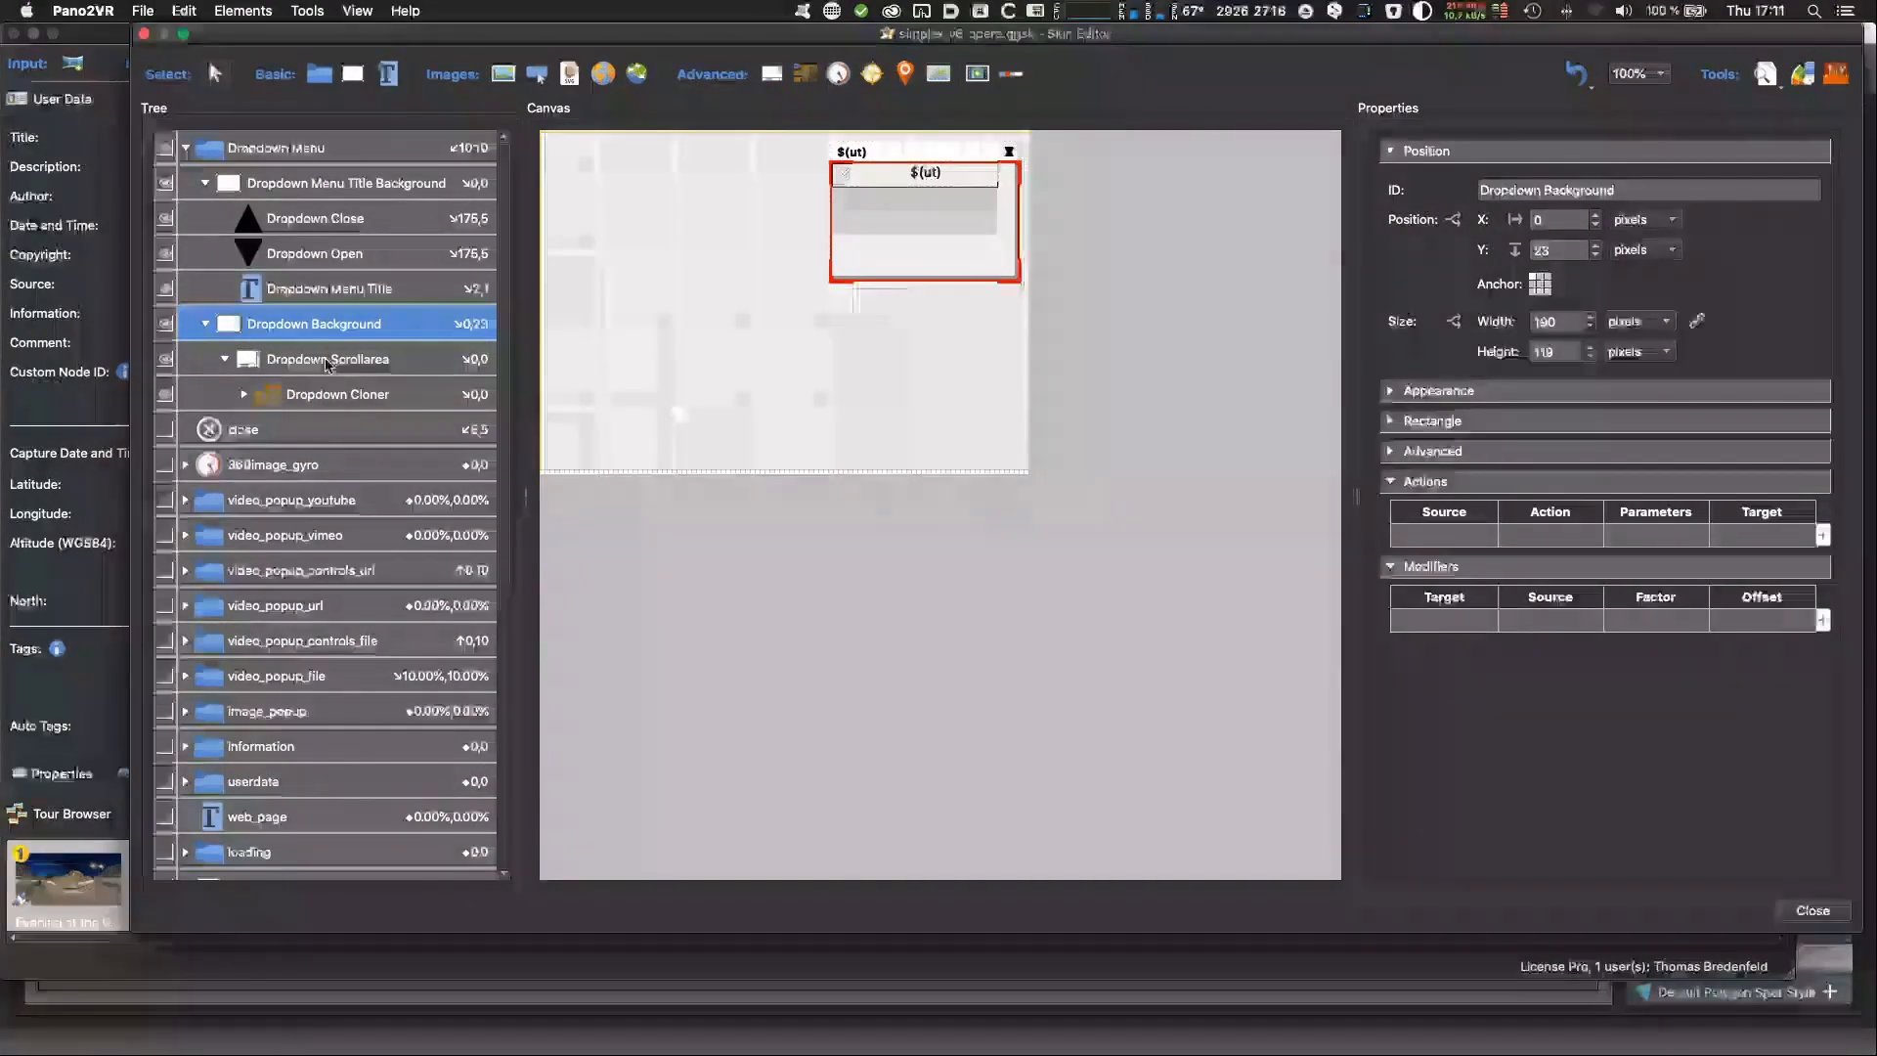
left_click(246, 394)
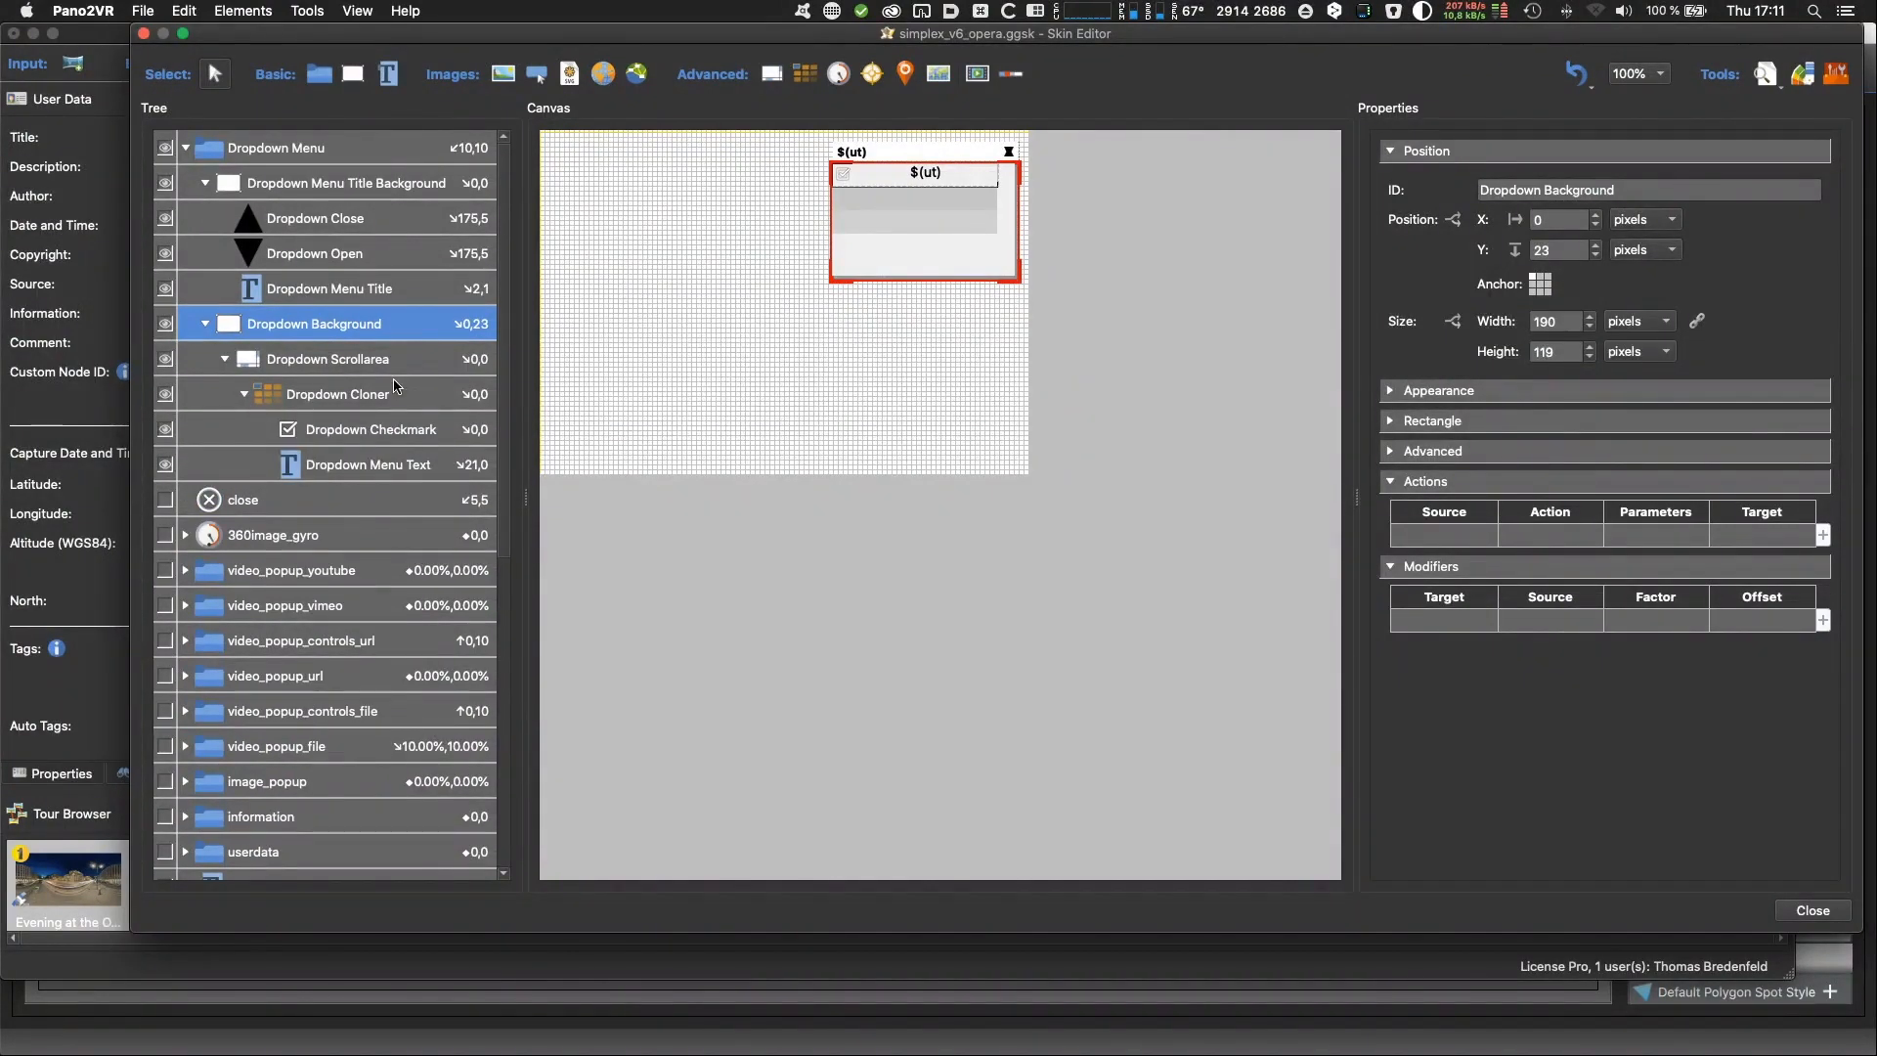
Examine the Dropdown Cloner's settings for clone direction, columns, node source and filter tags.
left_click(347, 396)
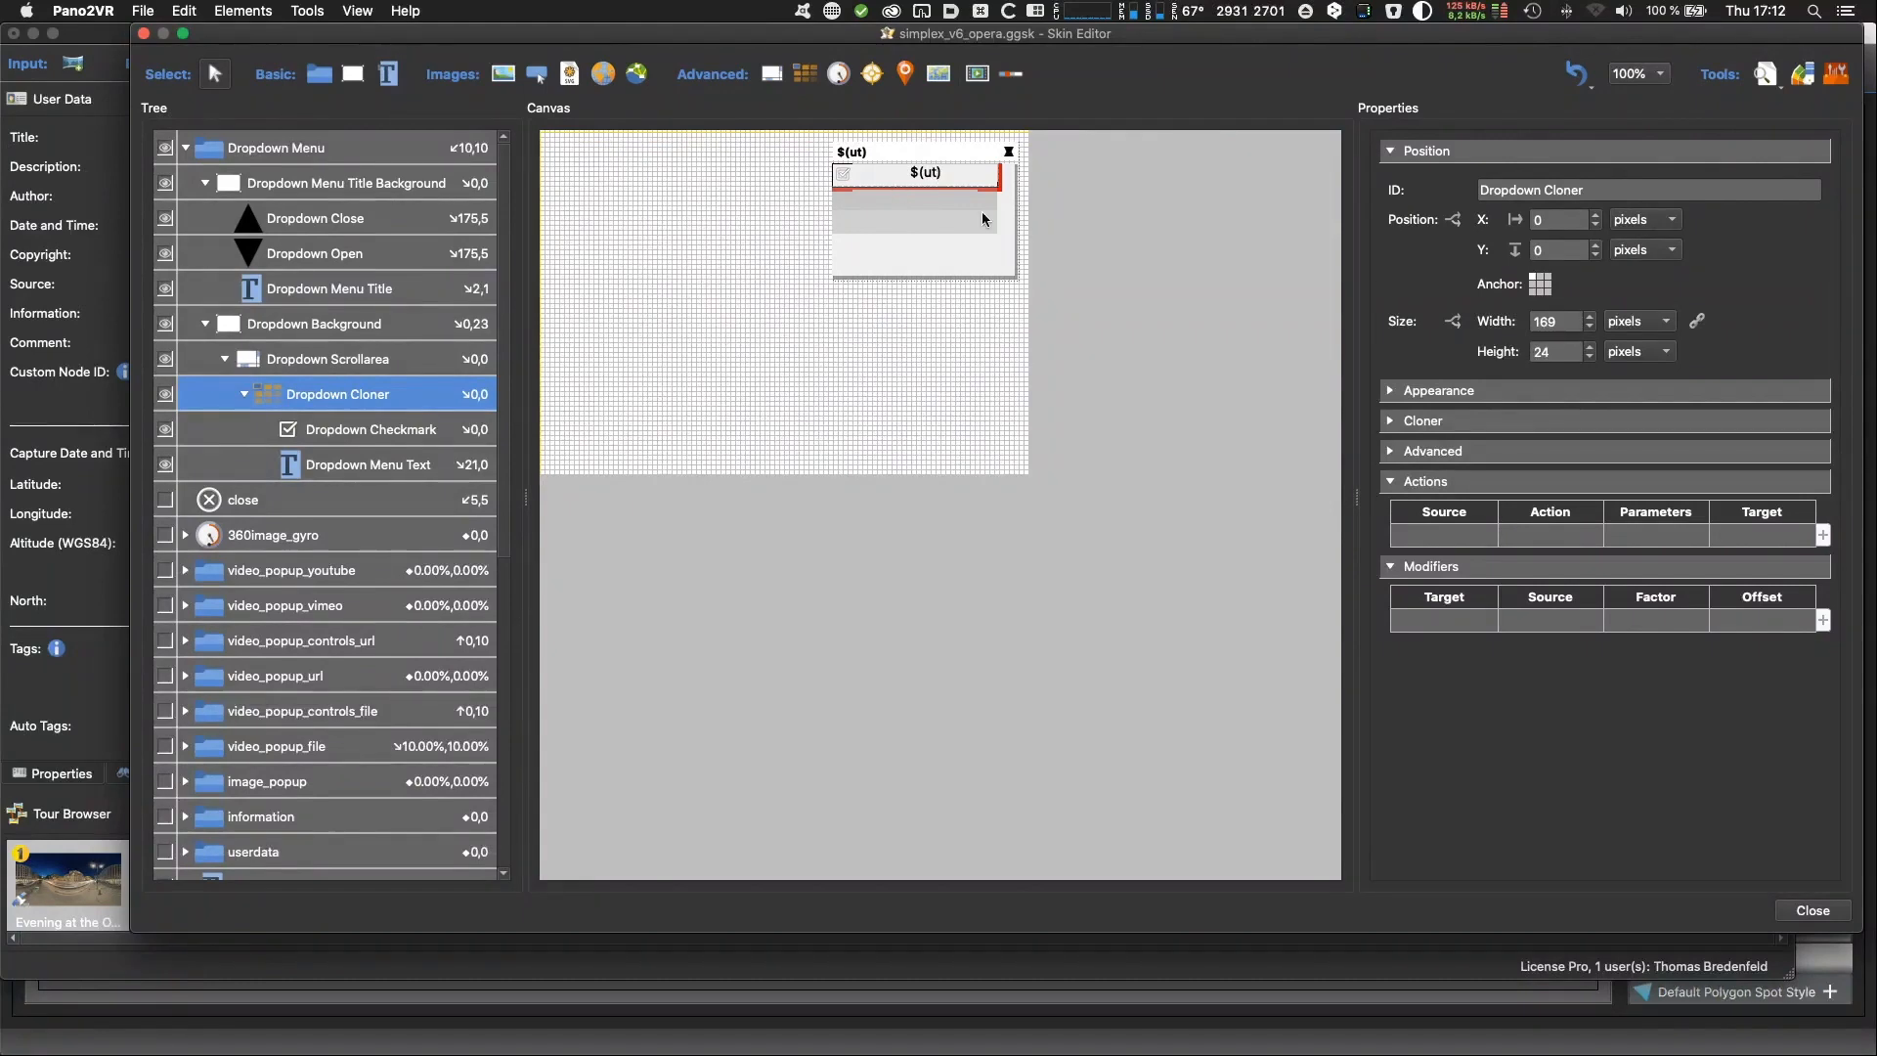
left_click(1403, 422)
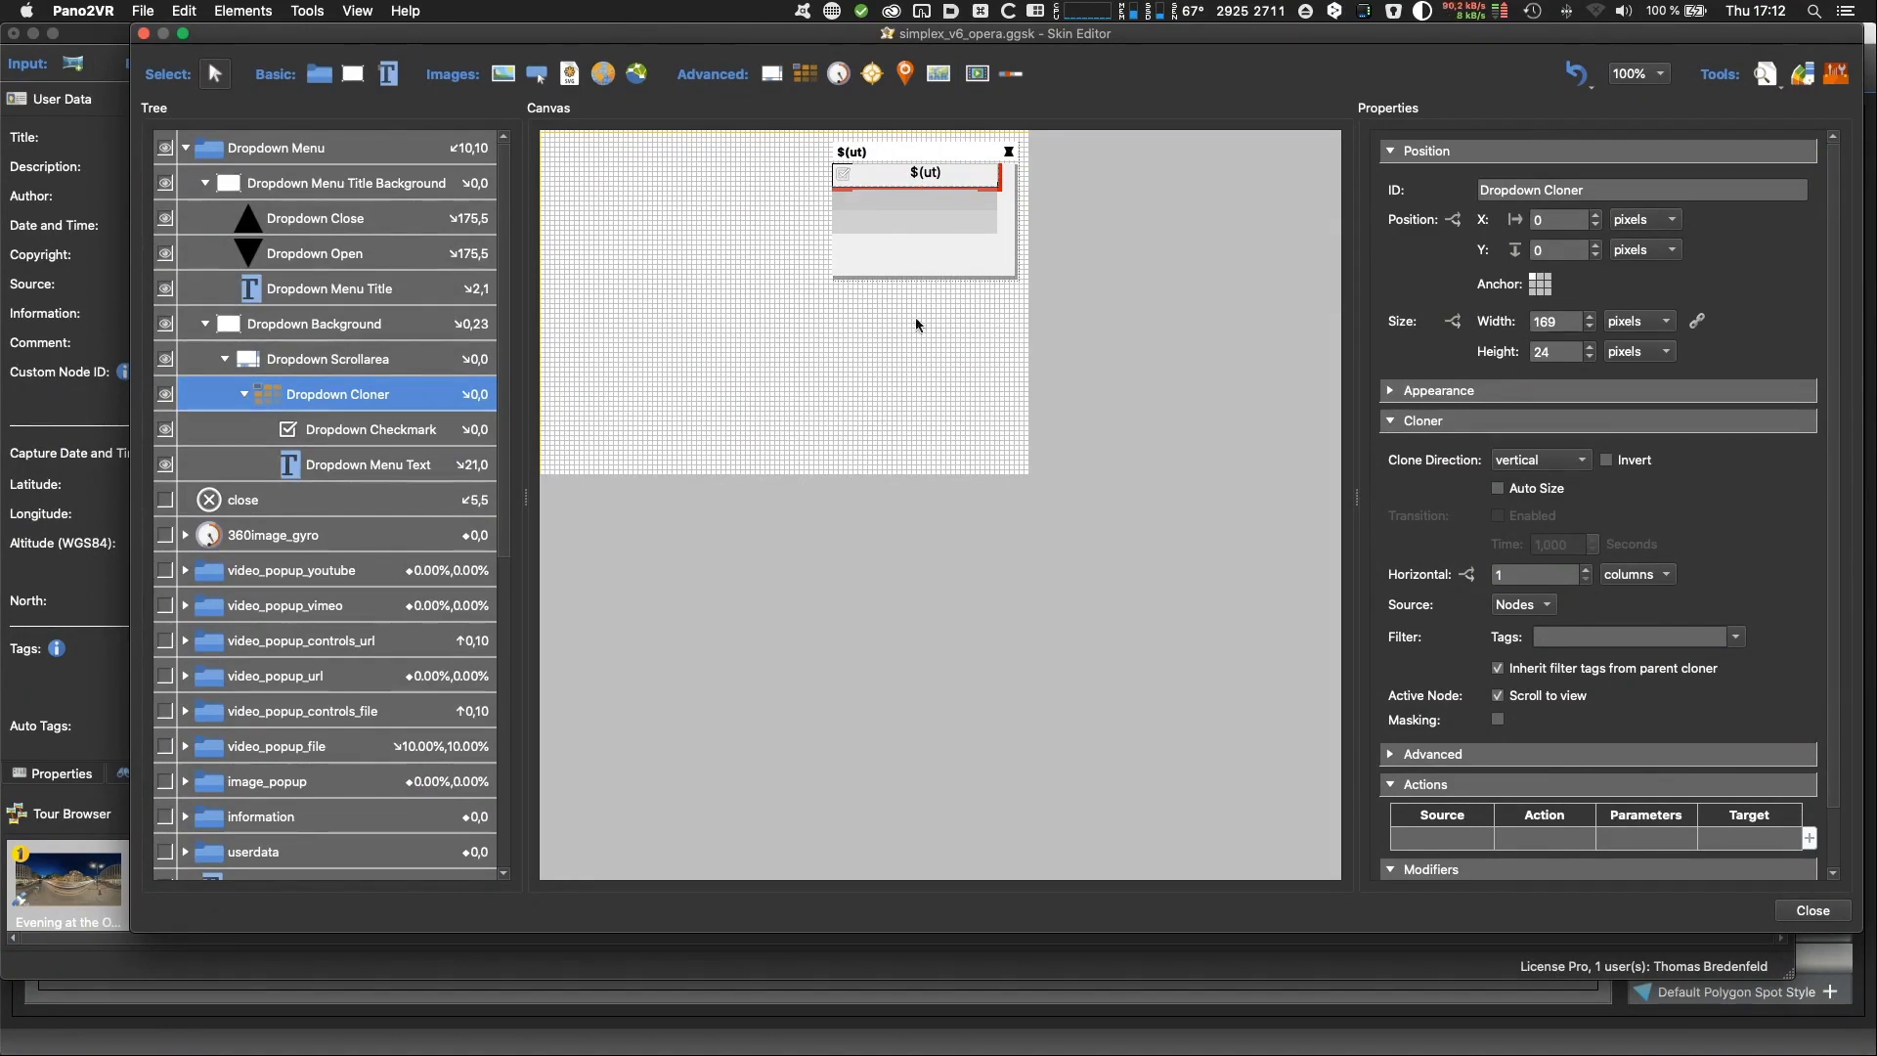
scroll(1611, 735, "down", 3)
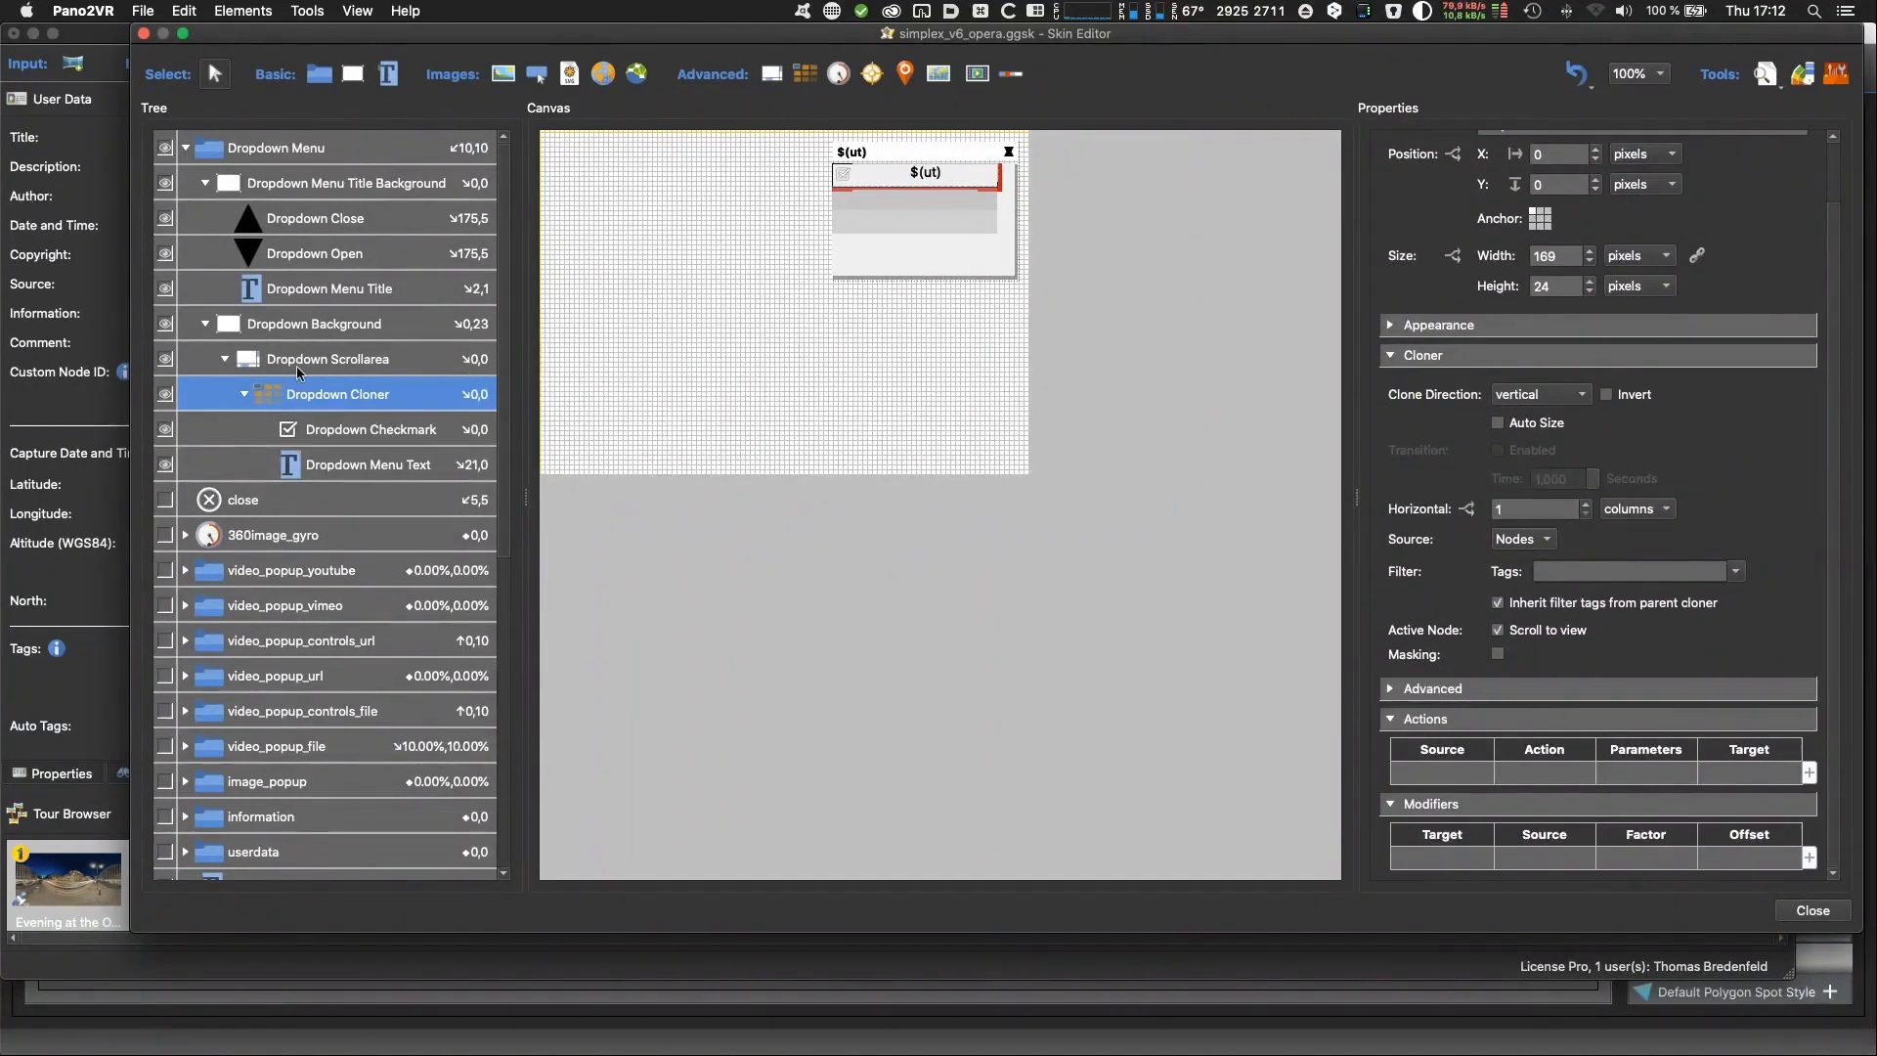
Examine the Dropdown Menu Text's placeholder and its two mouse-click actions, Open Next Panorama and Trigger Click.
left_click(299, 459)
scroll(1575, 779, "down", 5)
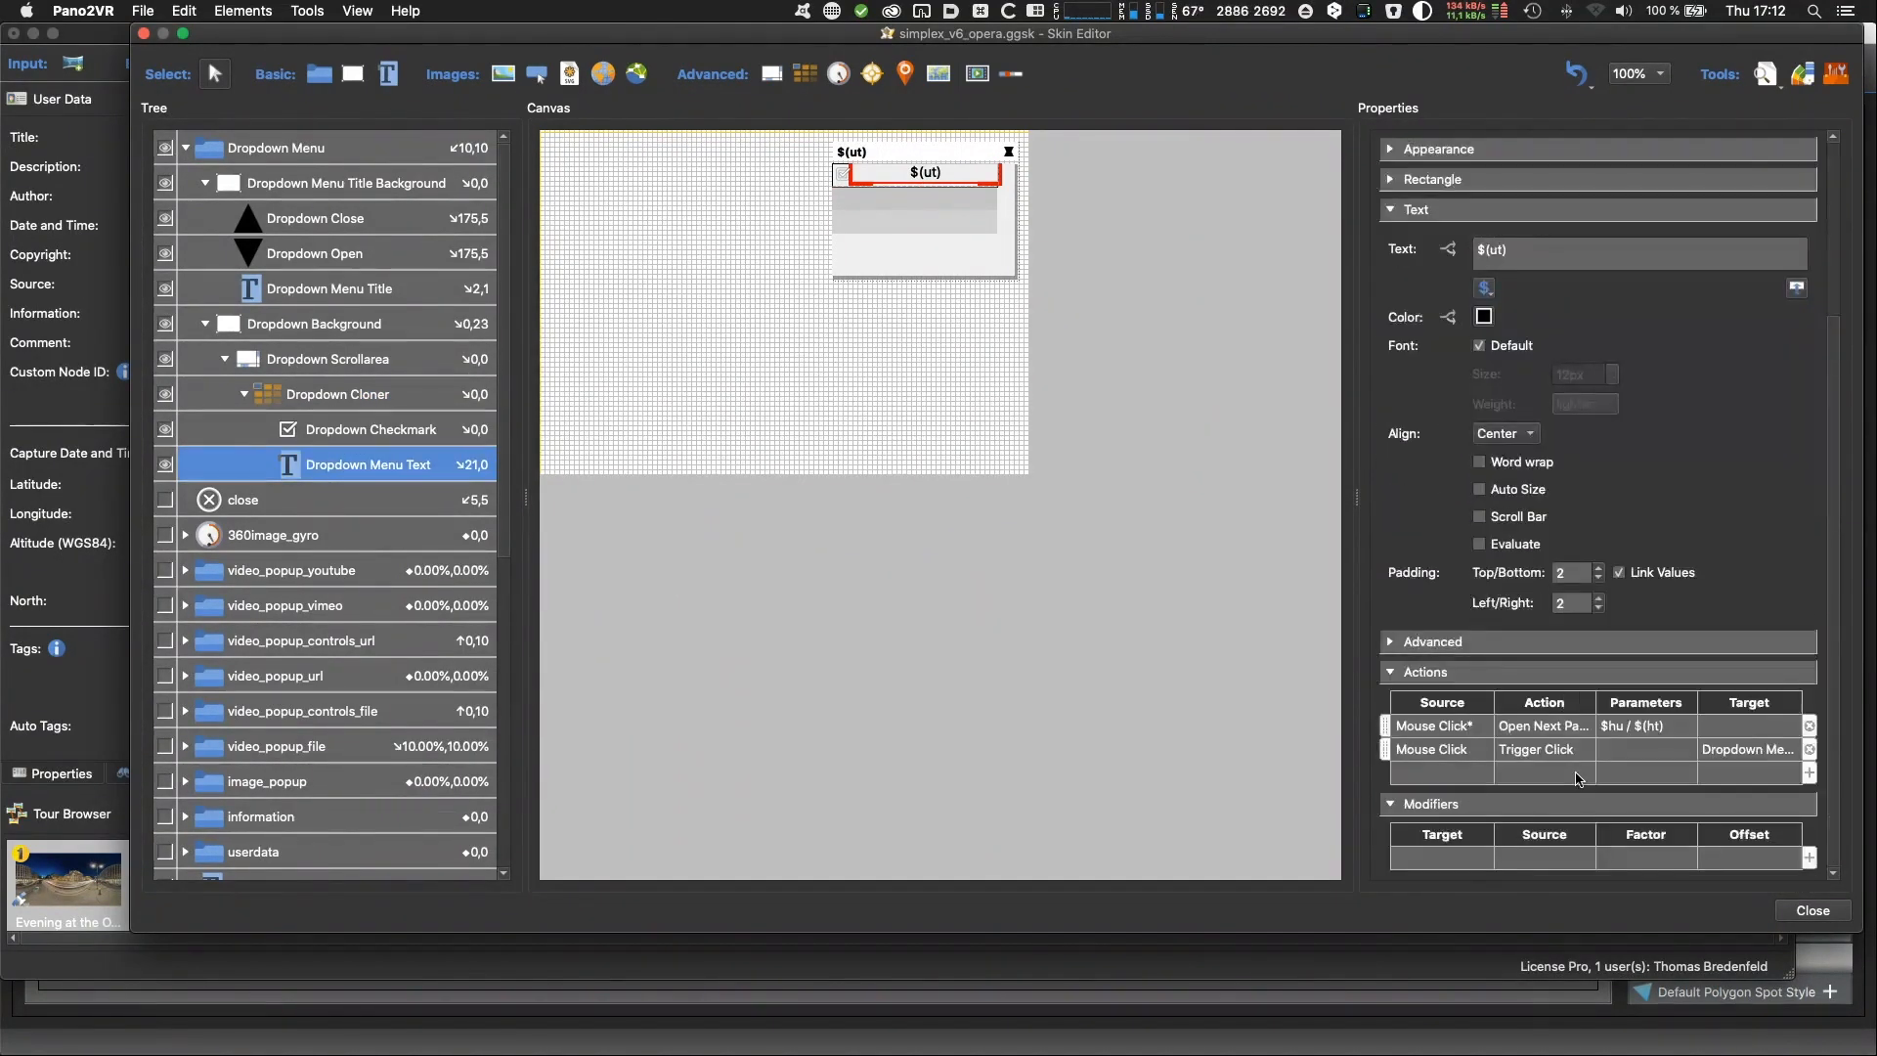
left_click(1642, 779)
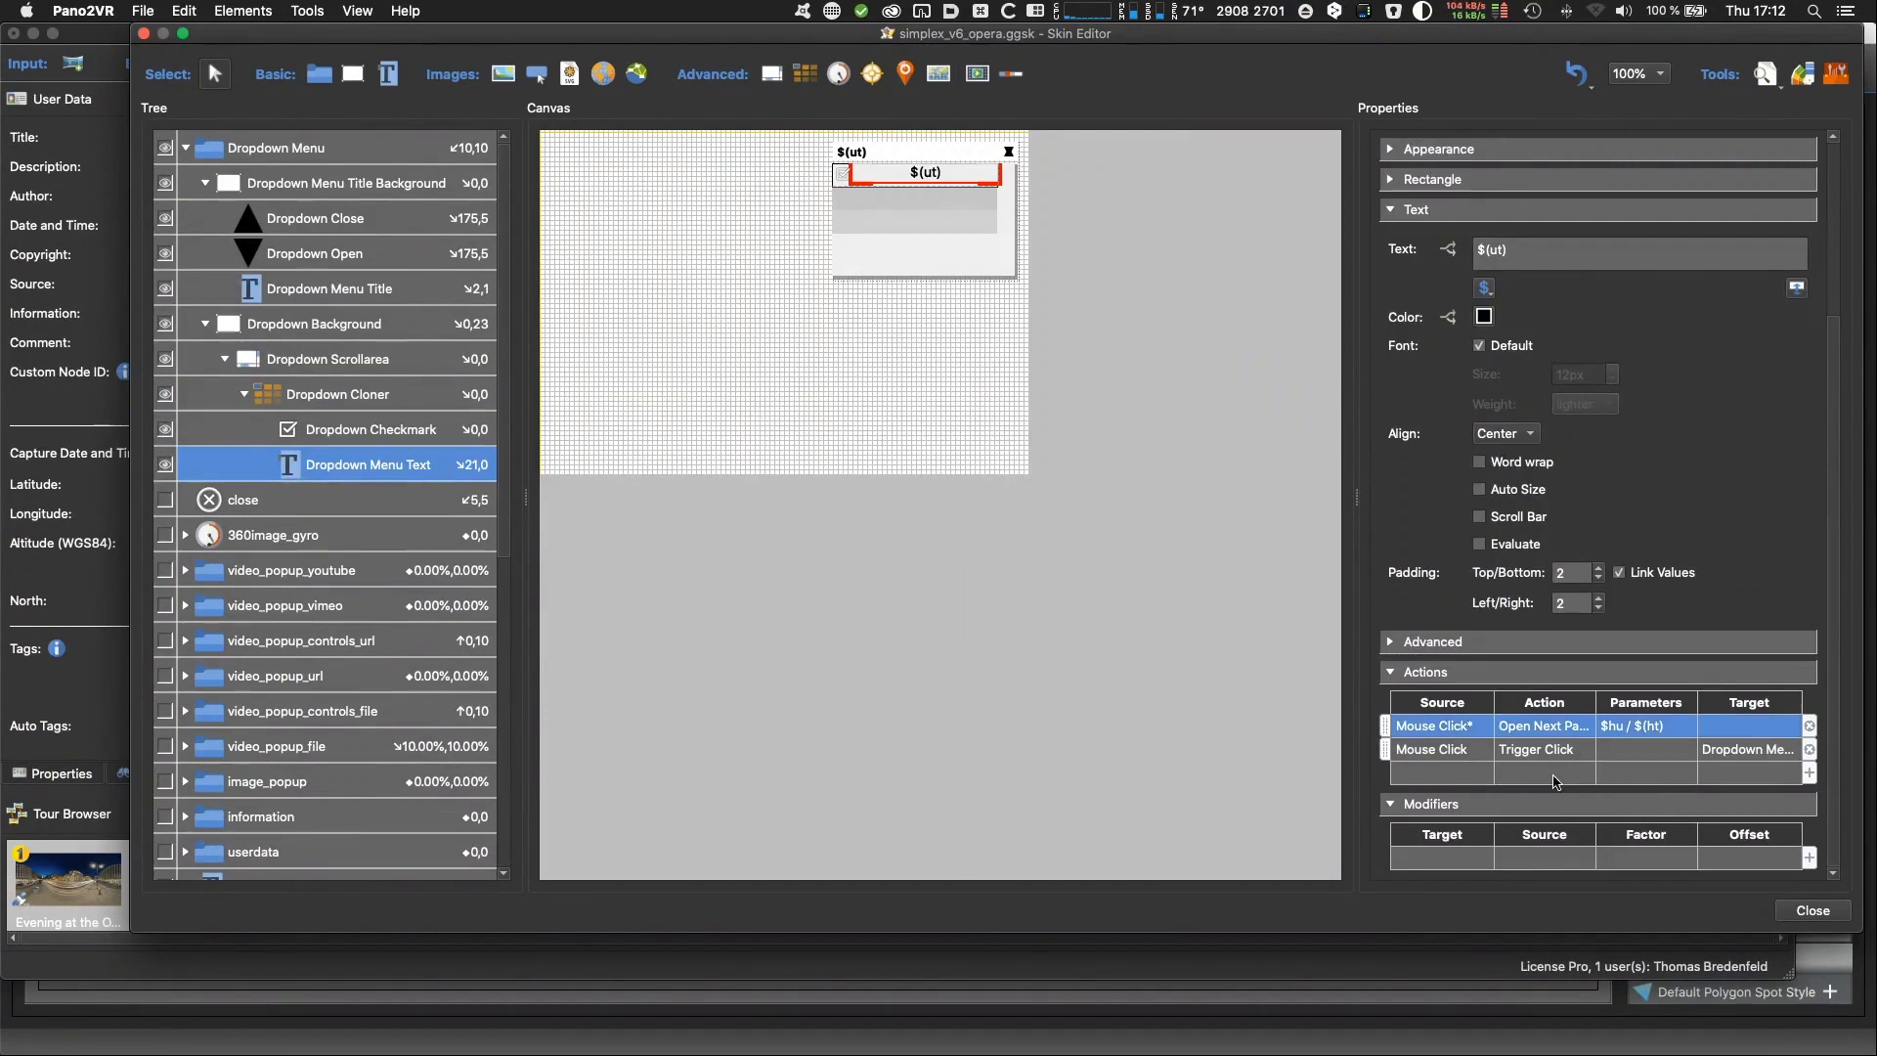
left_click(1491, 754)
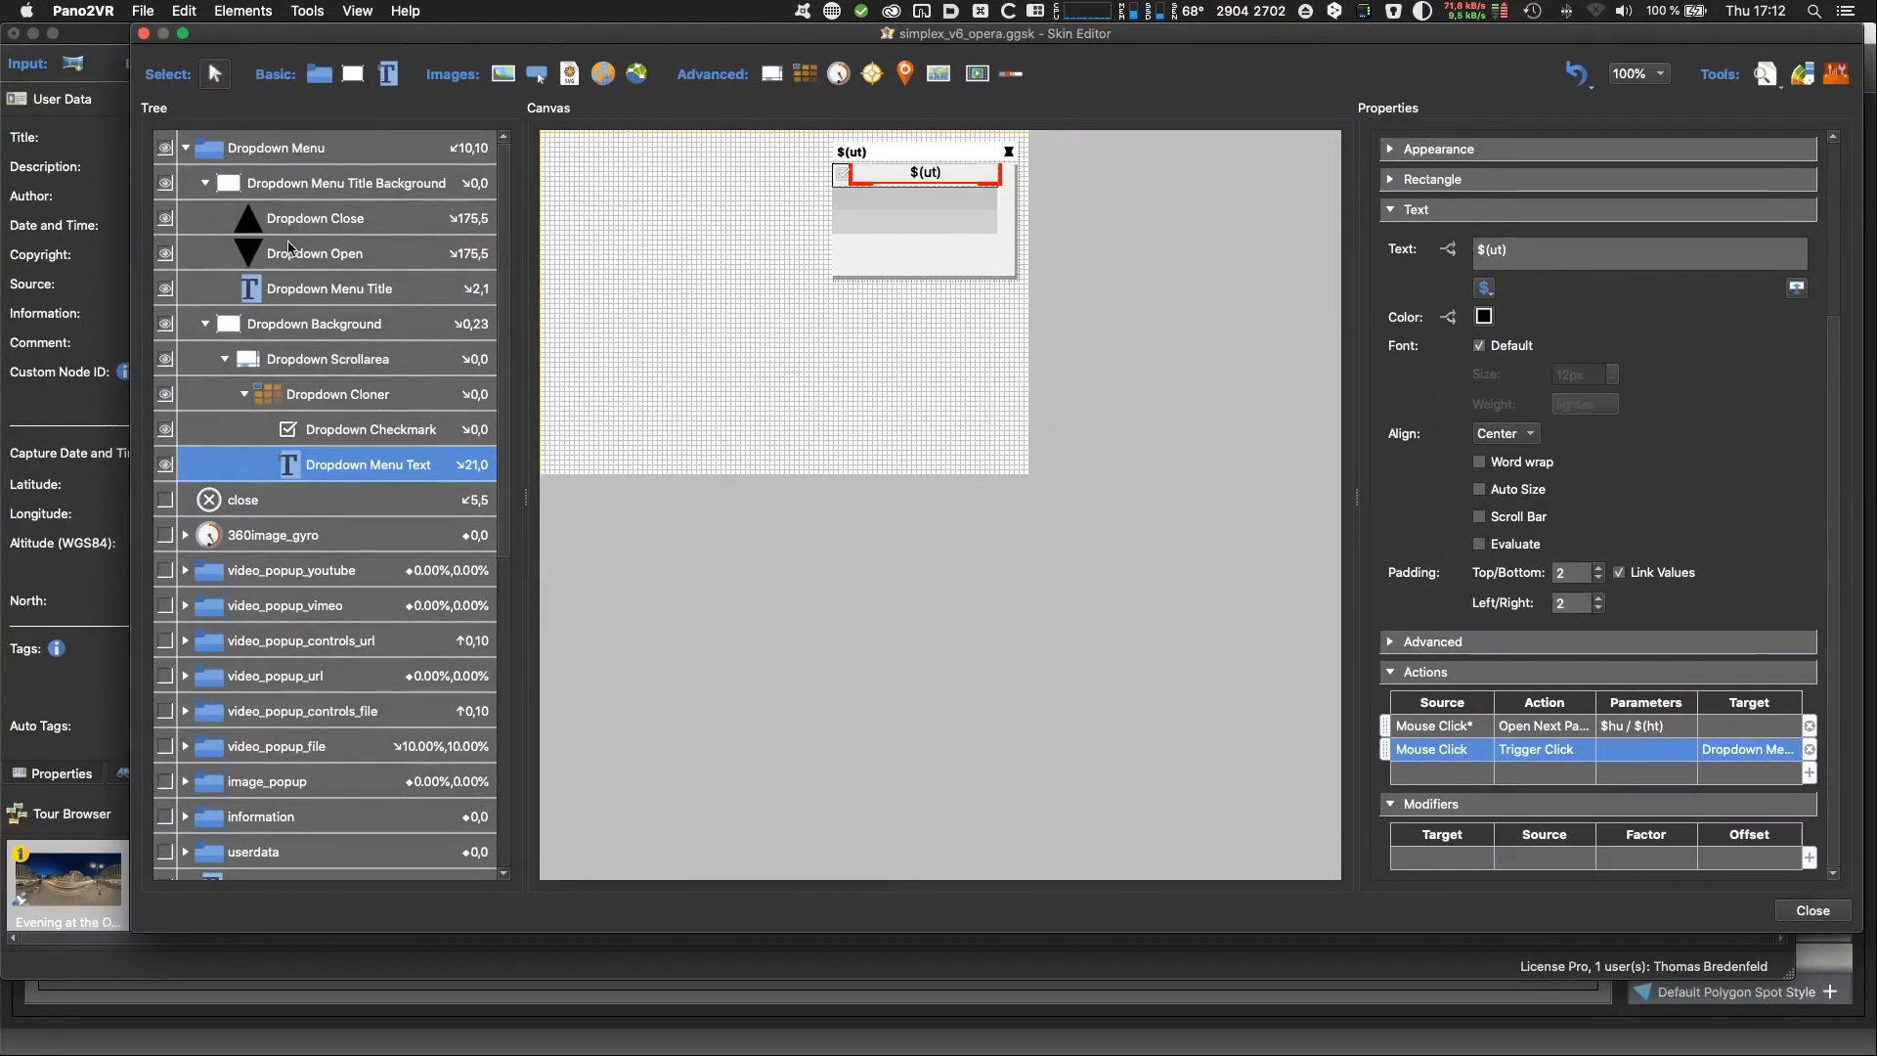
Close the skin editor, preview the tour in the browser and open Opera Imperial Box through the node drop-down.
left_click(1810, 911)
left_click(1337, 318)
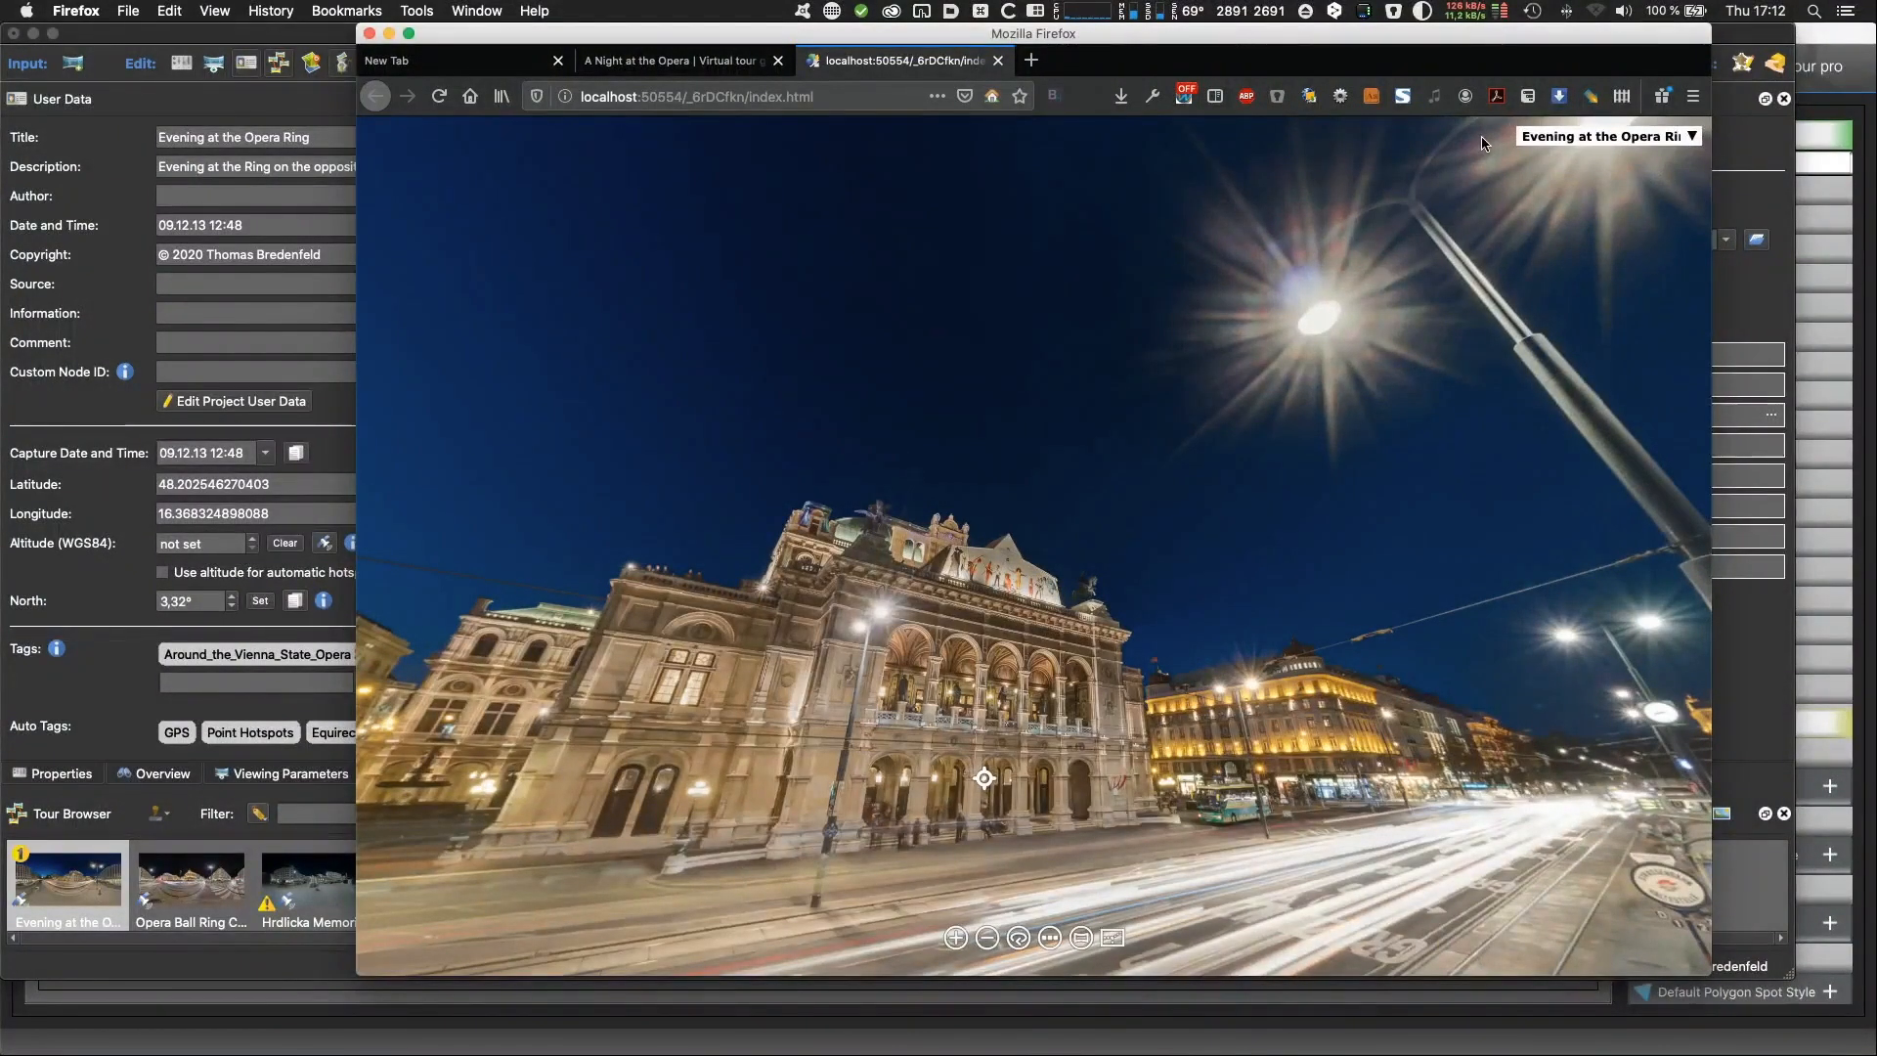
left_click(1610, 147)
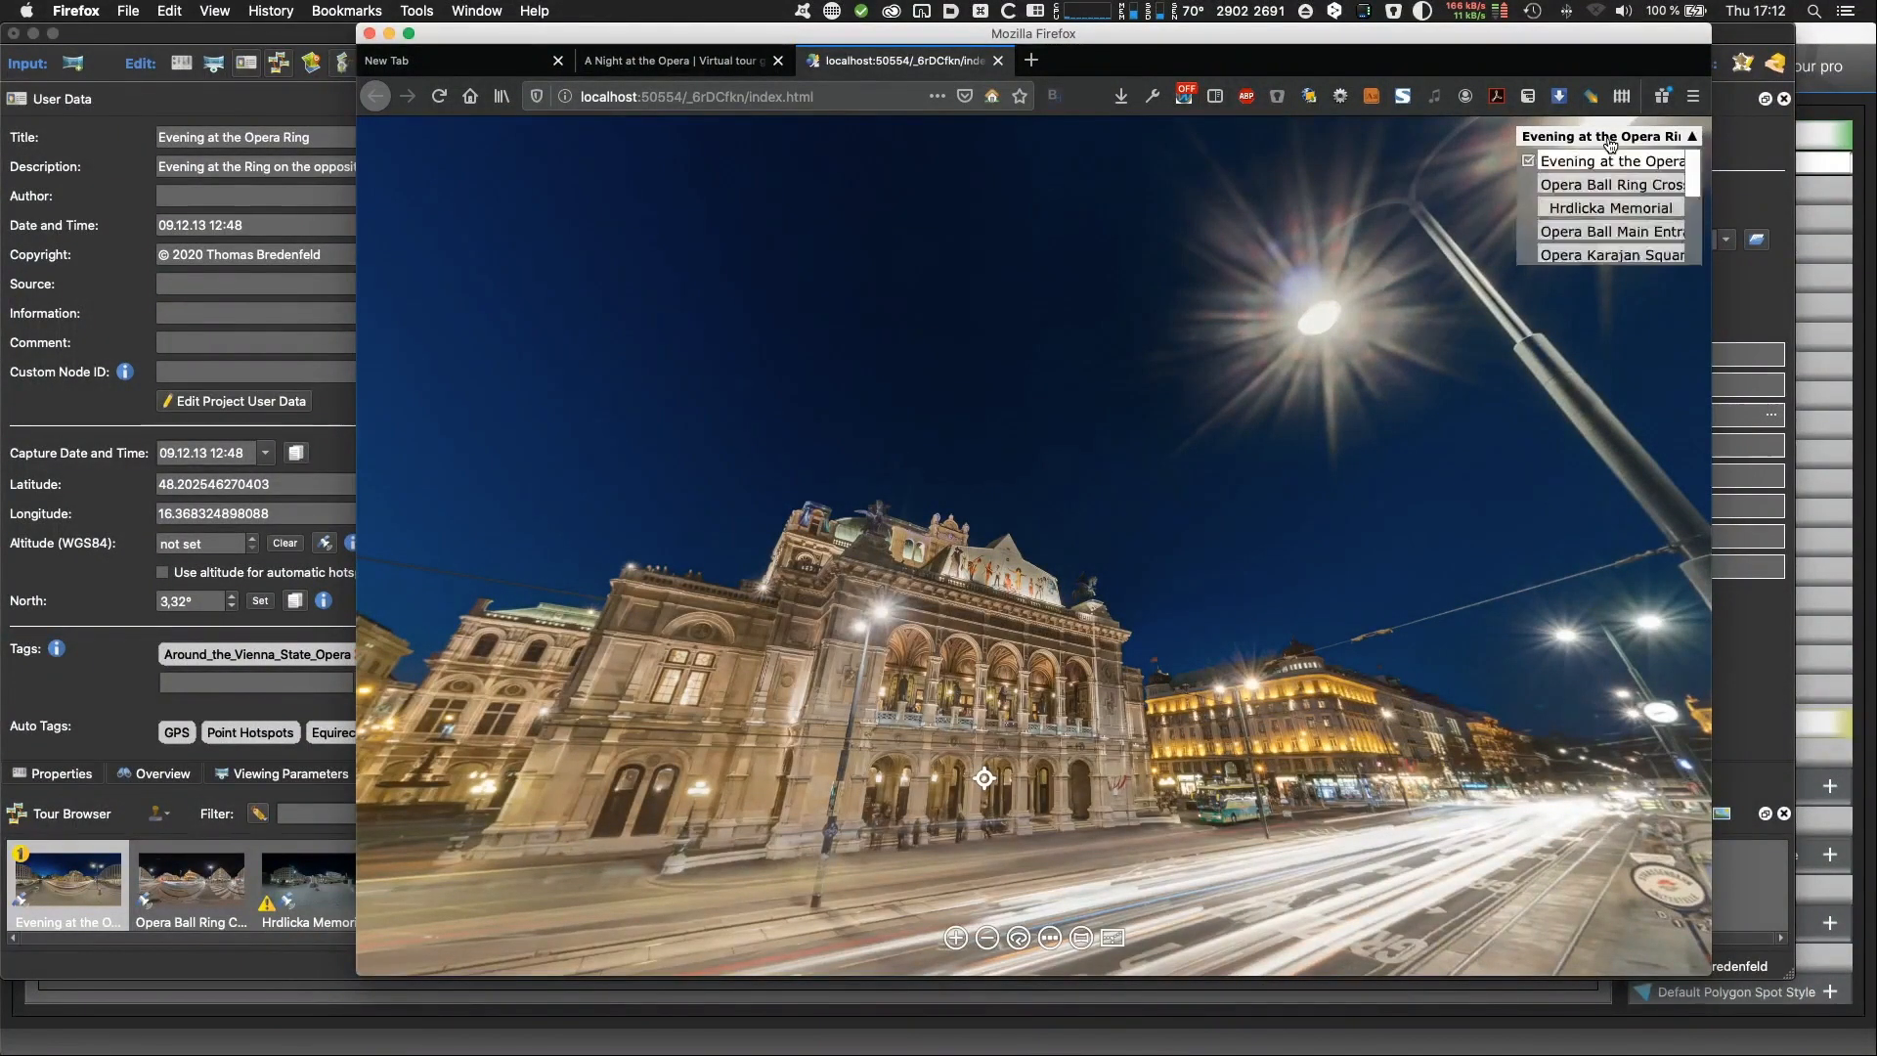
scroll(1661, 225, "down", 3)
left_click(1688, 240)
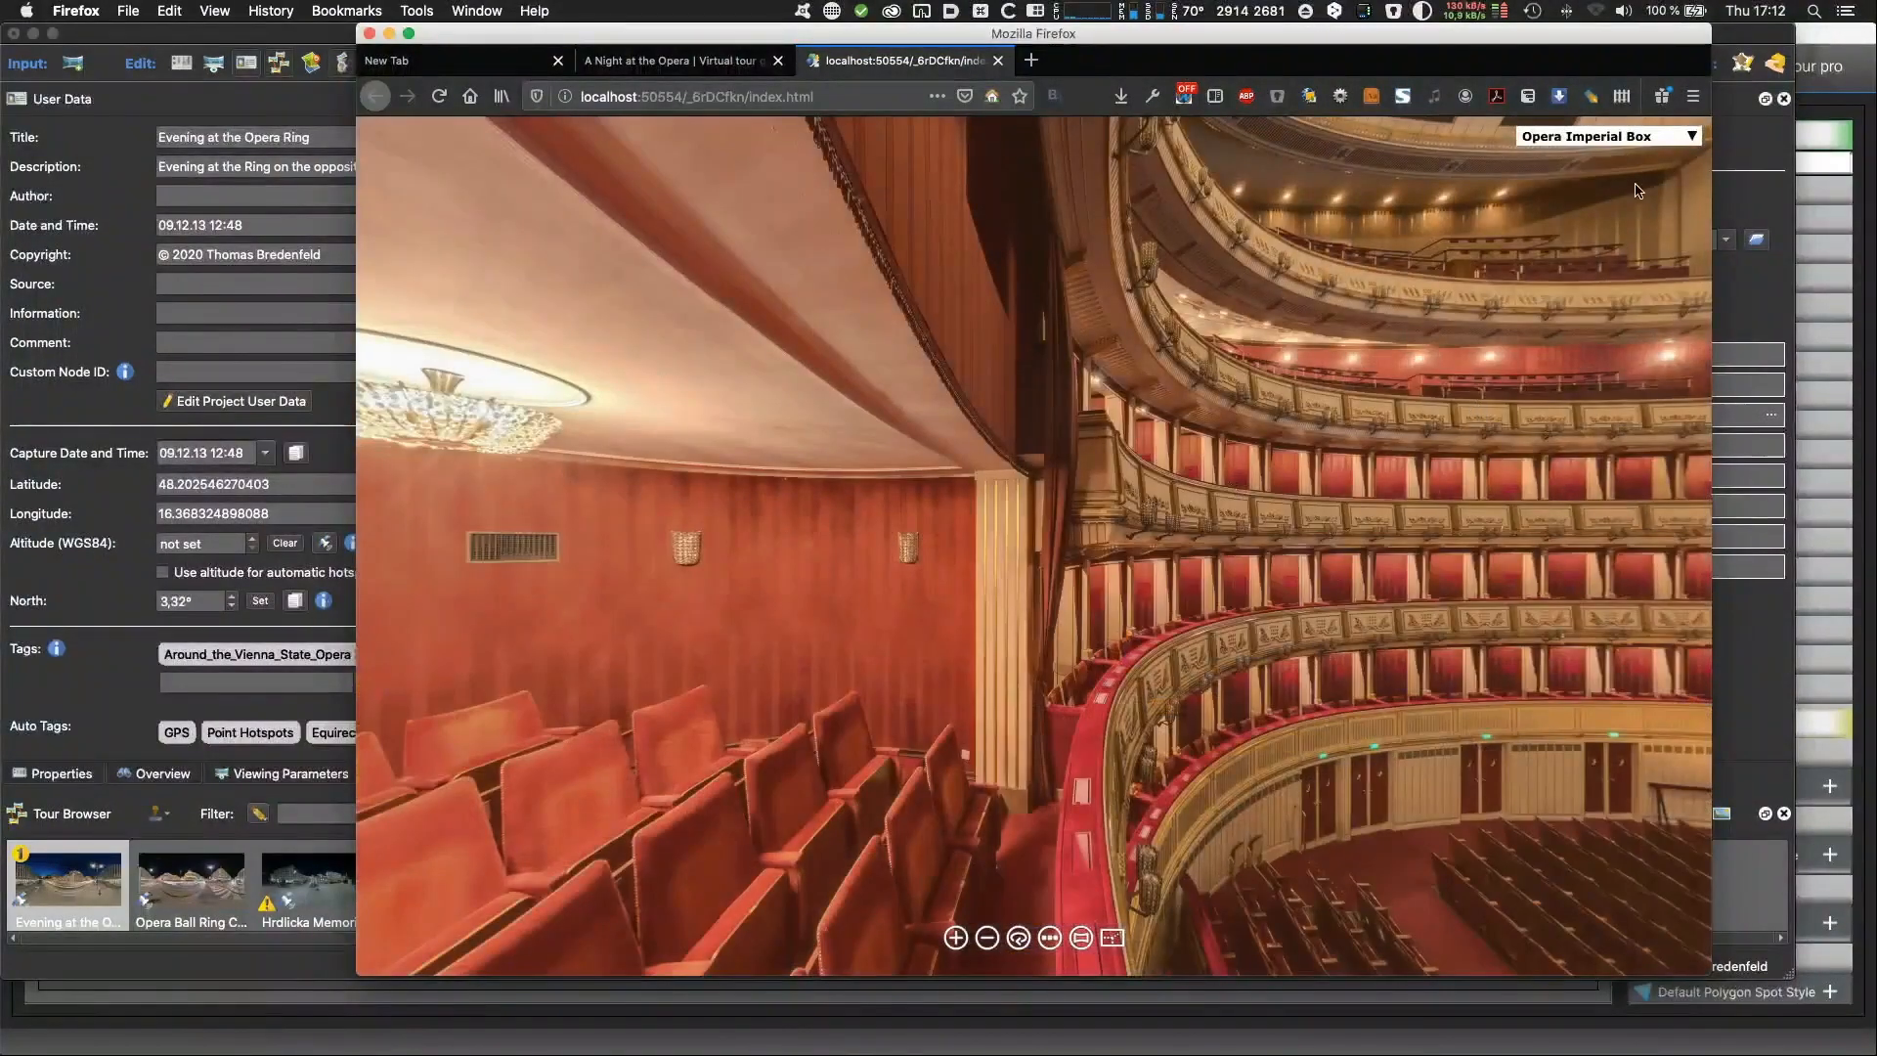
Test the drop-down by switching to the Opera Auditorium Lights node and on to Opera Ball Ring Crossing.
left_click(1662, 137)
left_click(1652, 189)
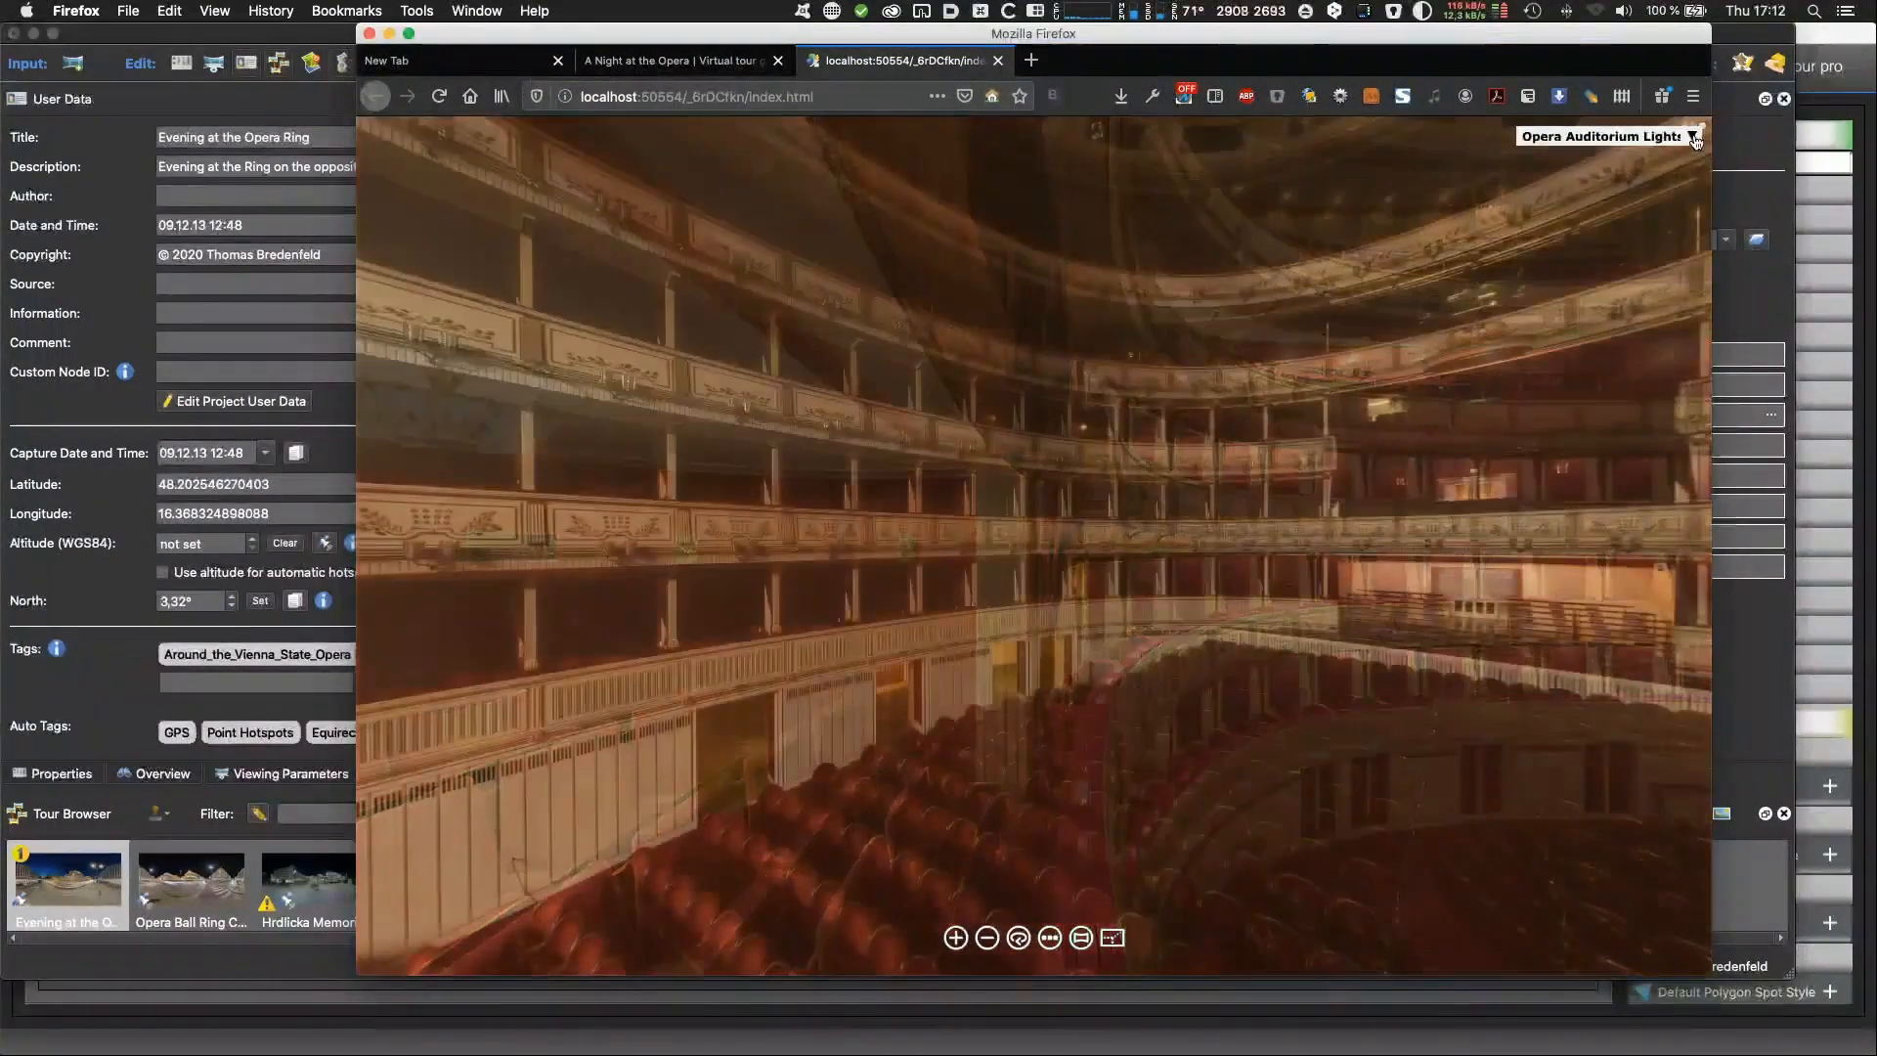
left_click(1691, 136)
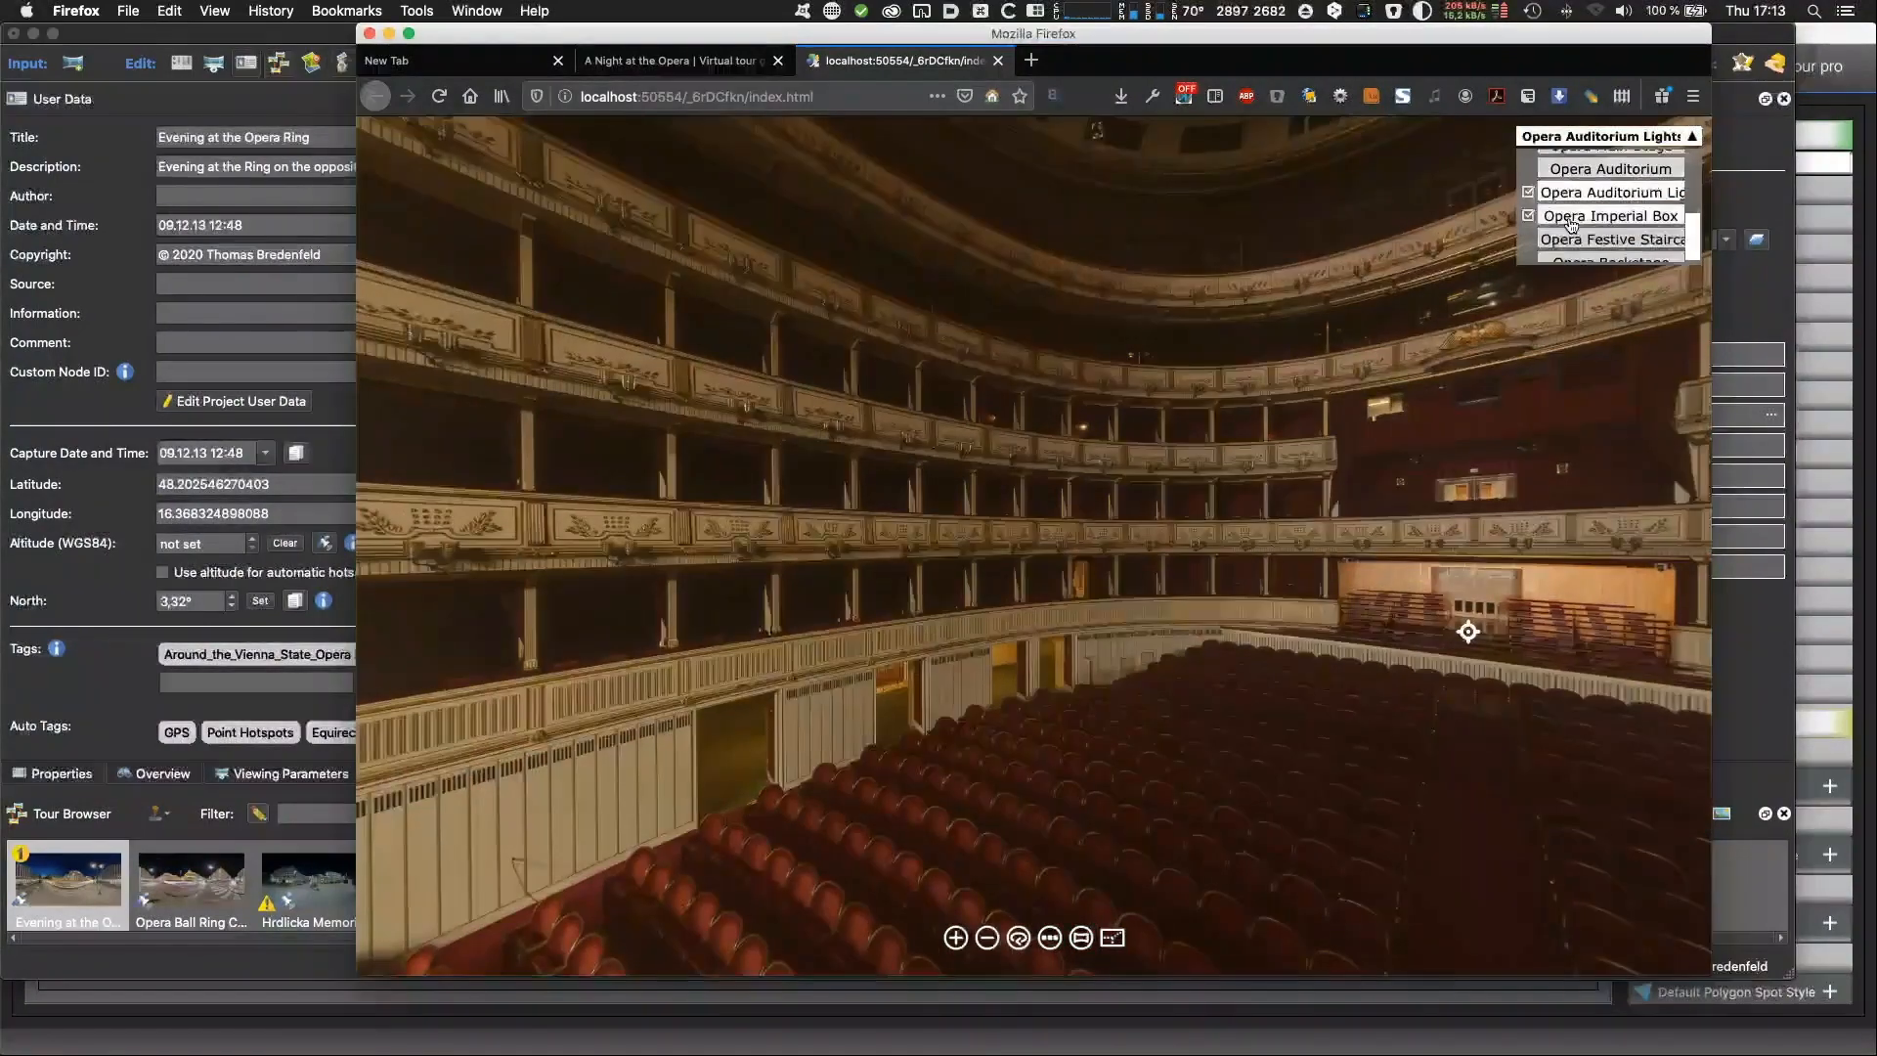
scroll(1613, 210, "up", 3)
scroll(1615, 207, "up", 2)
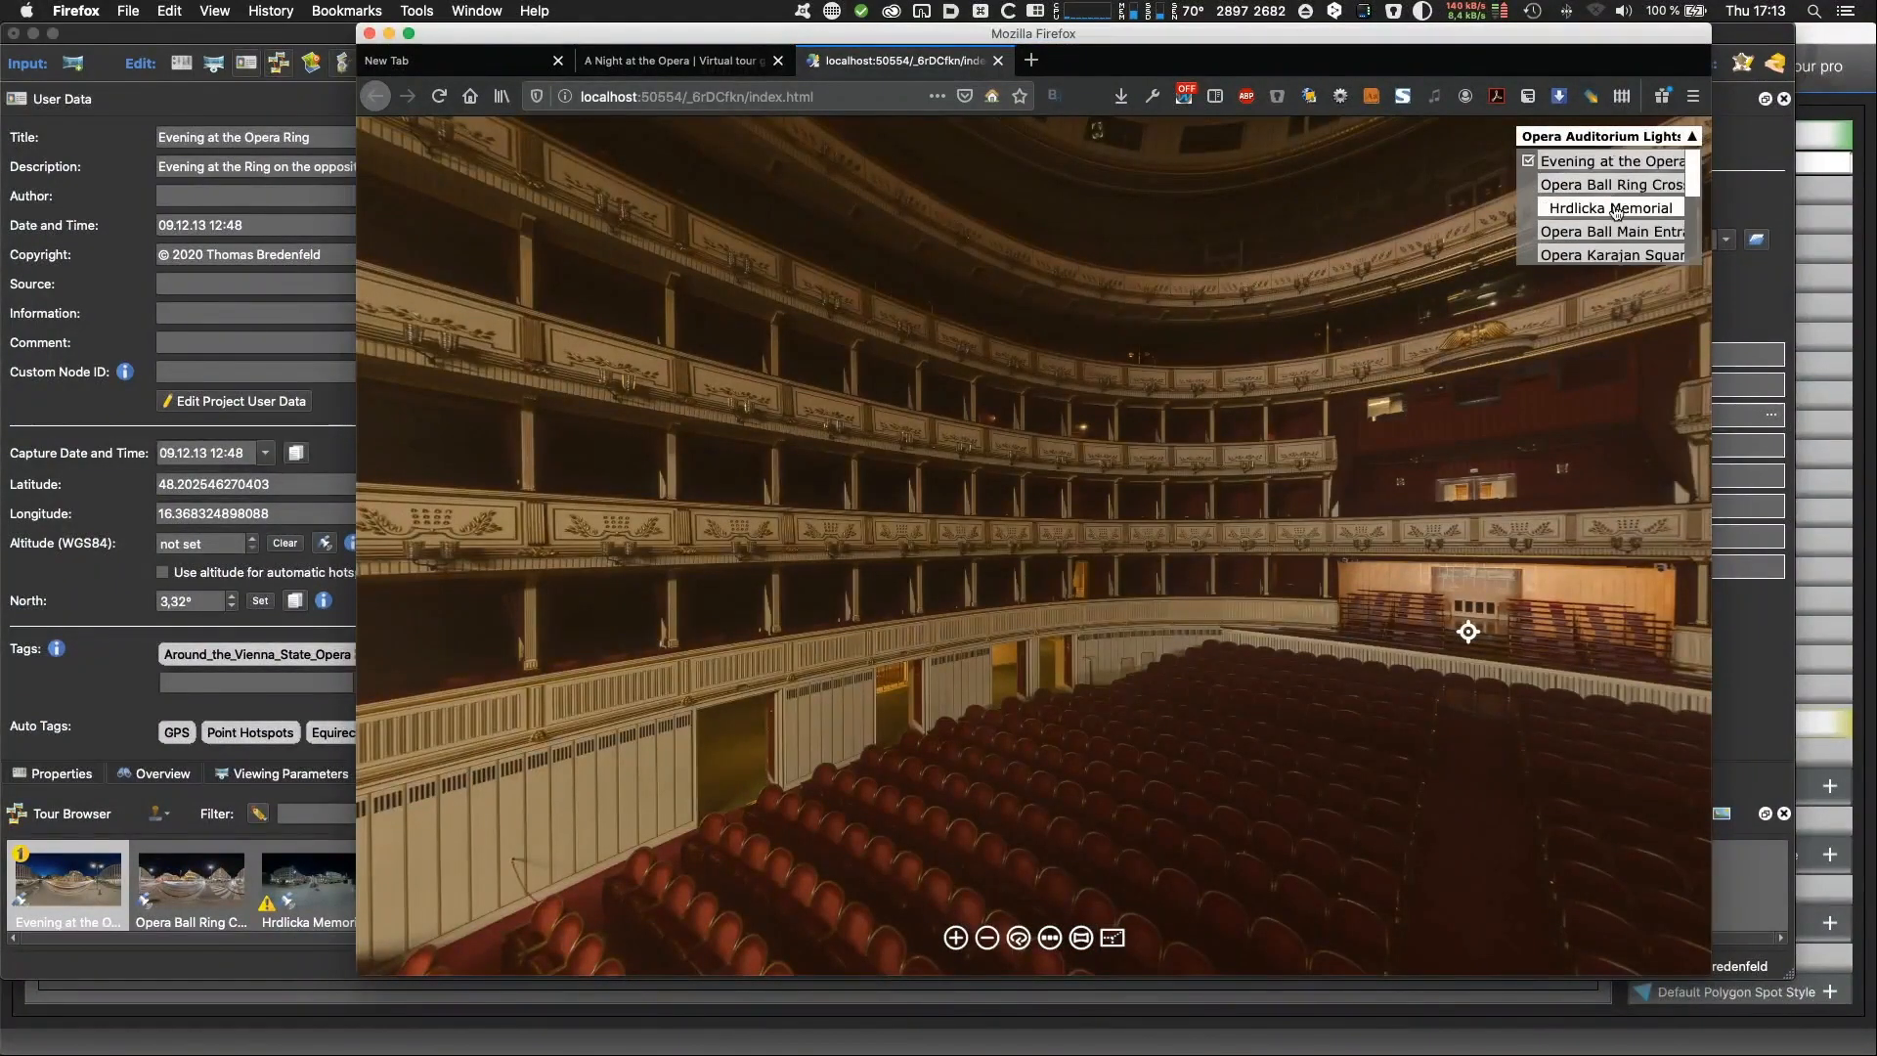
left_click(1610, 185)
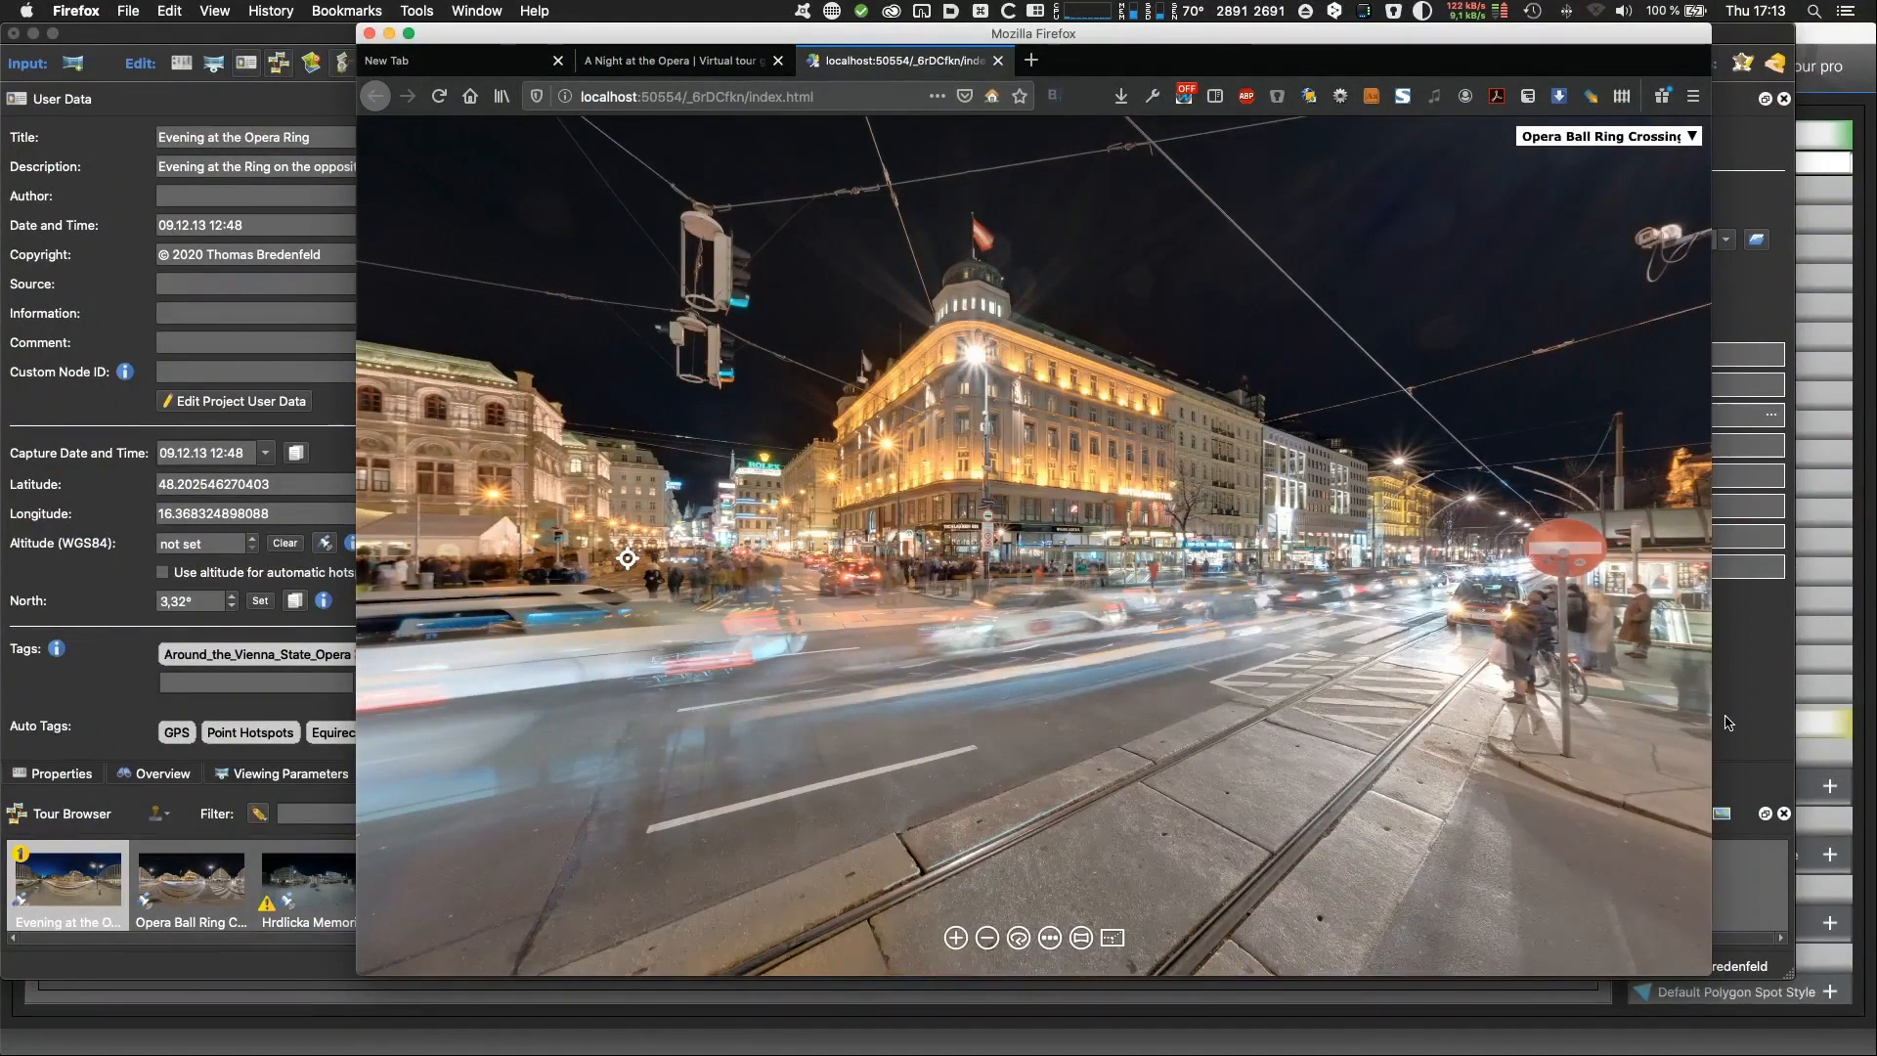
Reopen the skin and lengthen the Dropdown Scrollarea and the Dropdown Background downward, making the background 265 pixels high.
left_click(1728, 723)
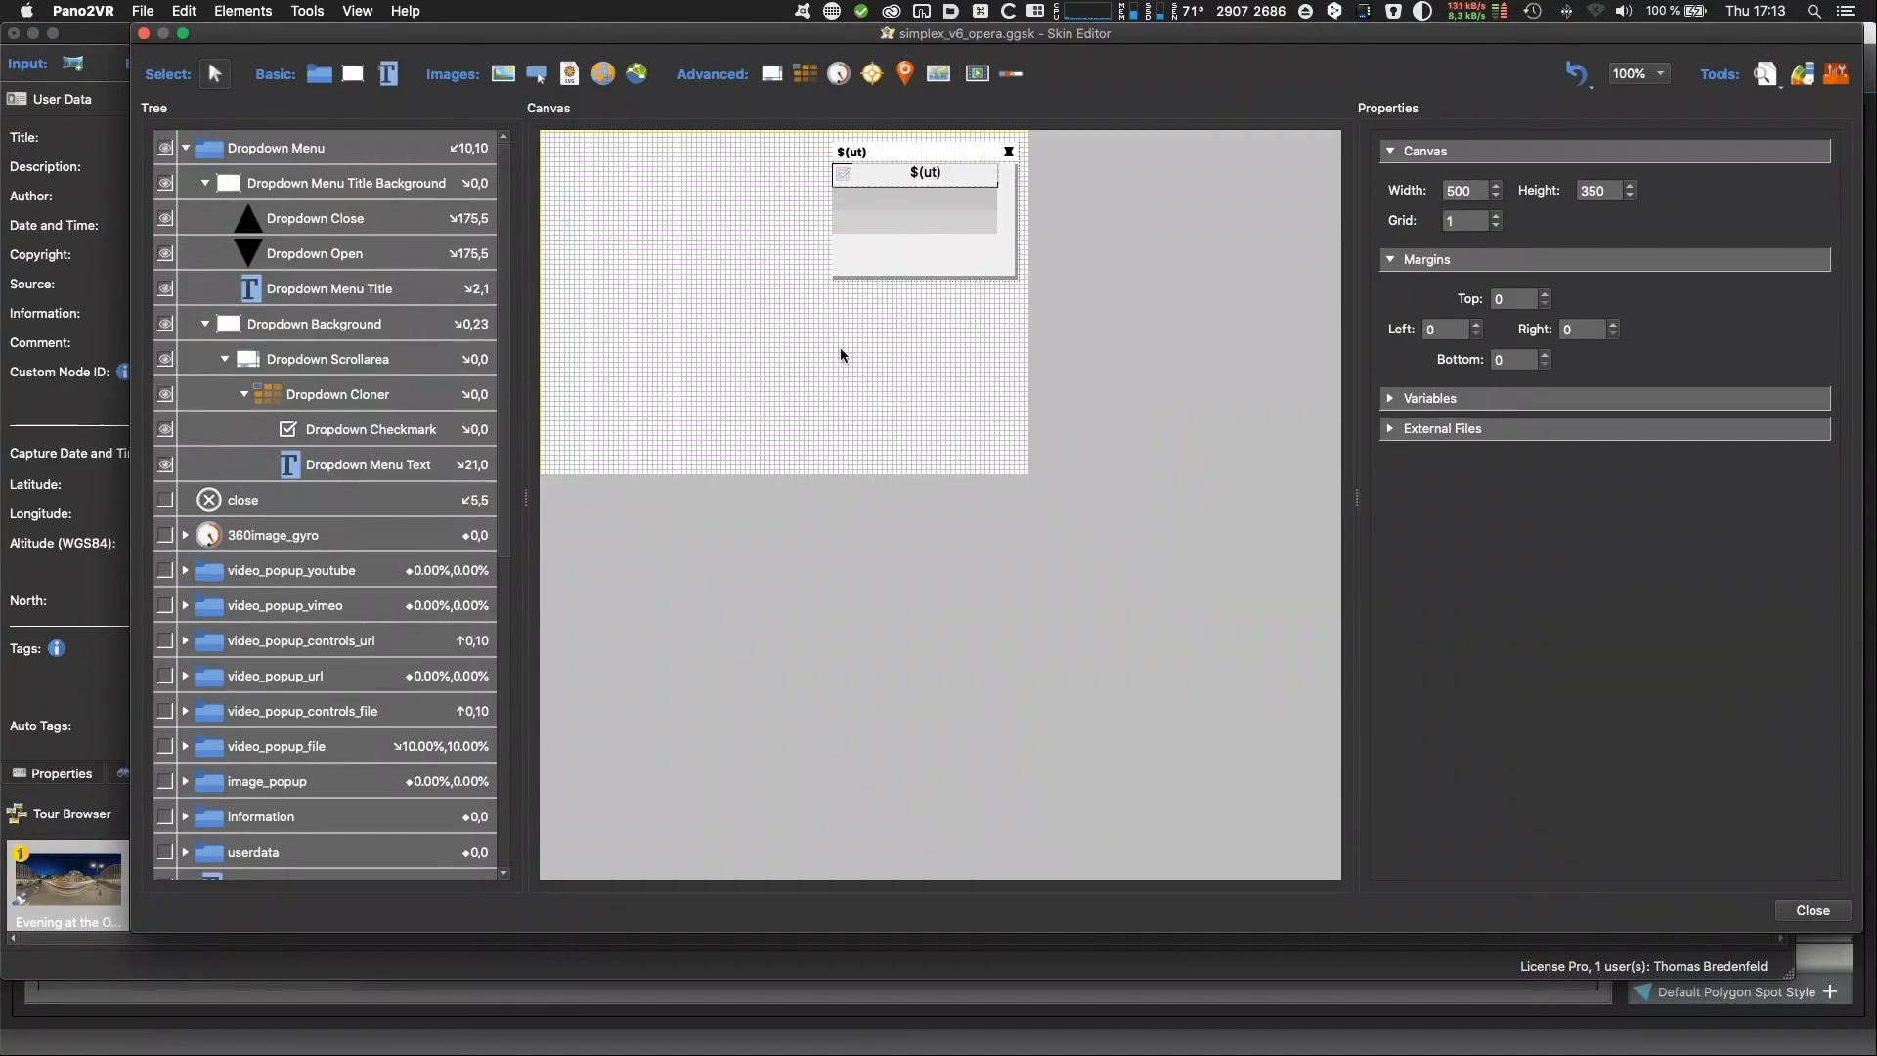
left_click(300, 359)
left_click_drag(901, 277, 902, 417)
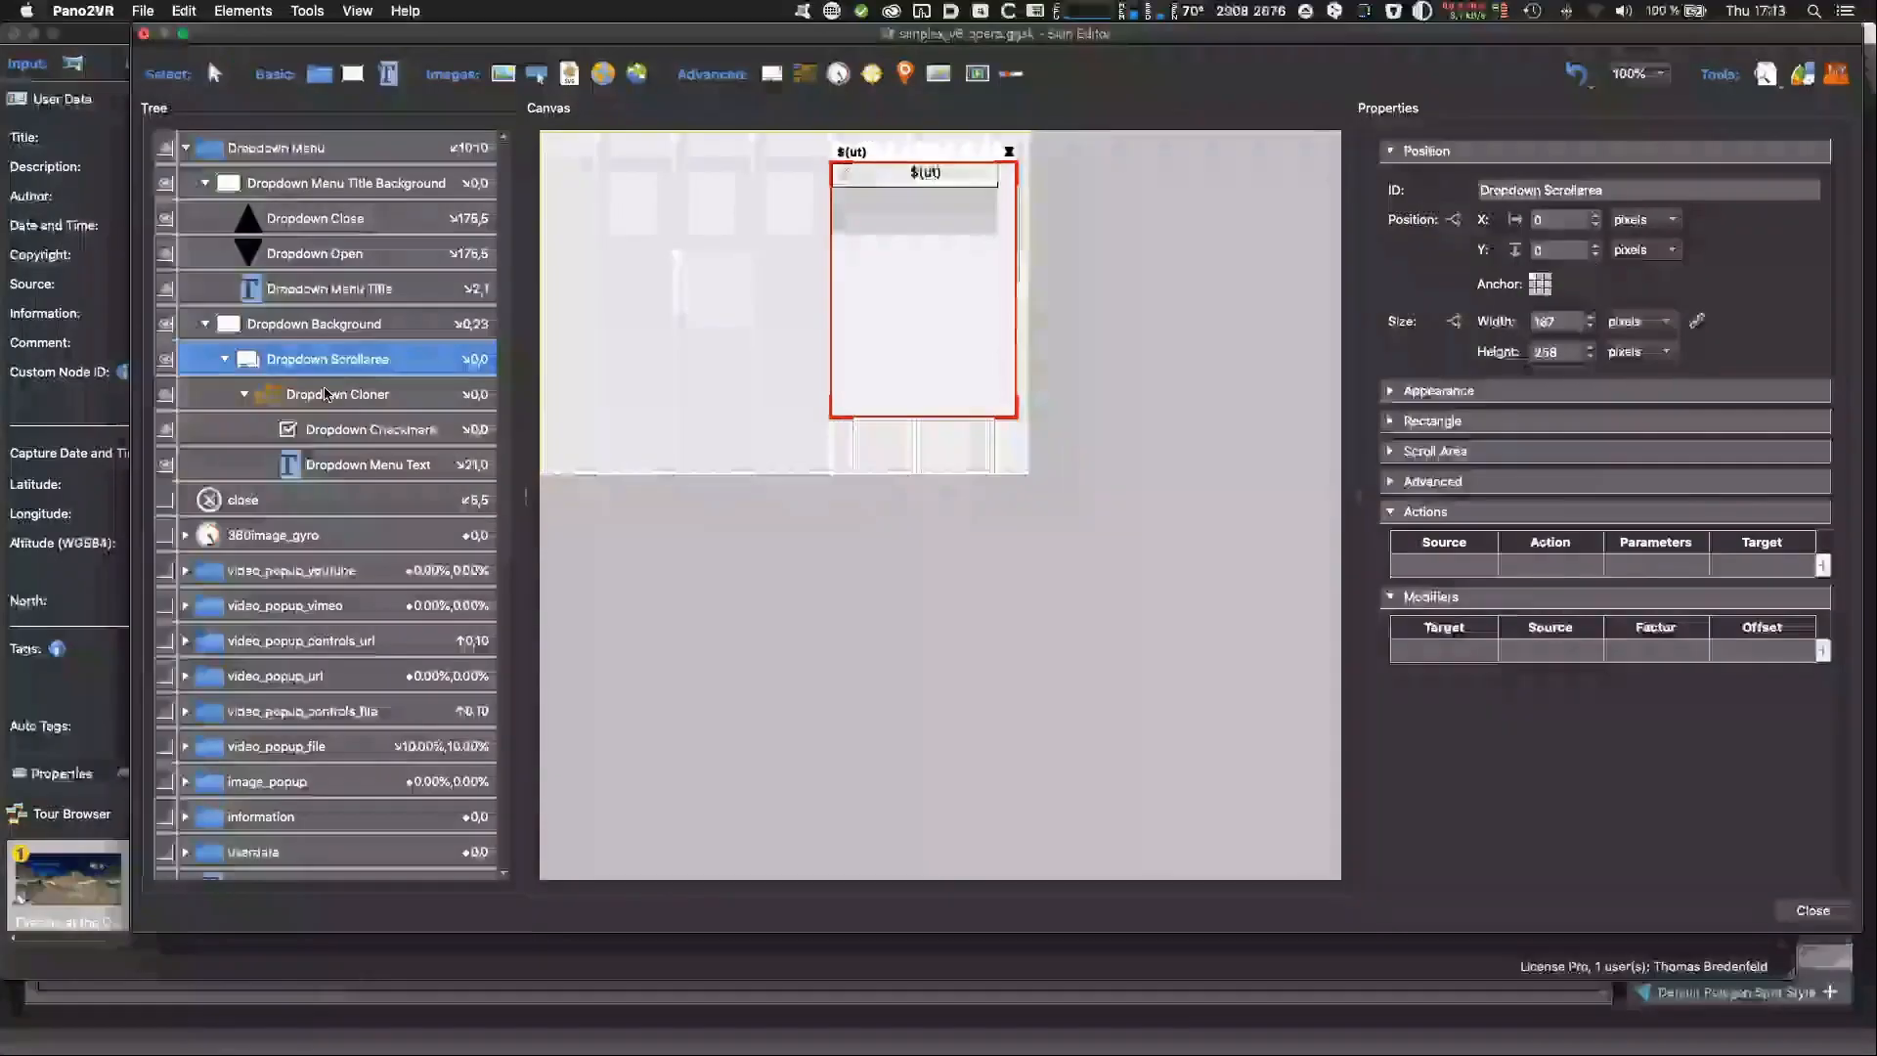
left_click(326, 394)
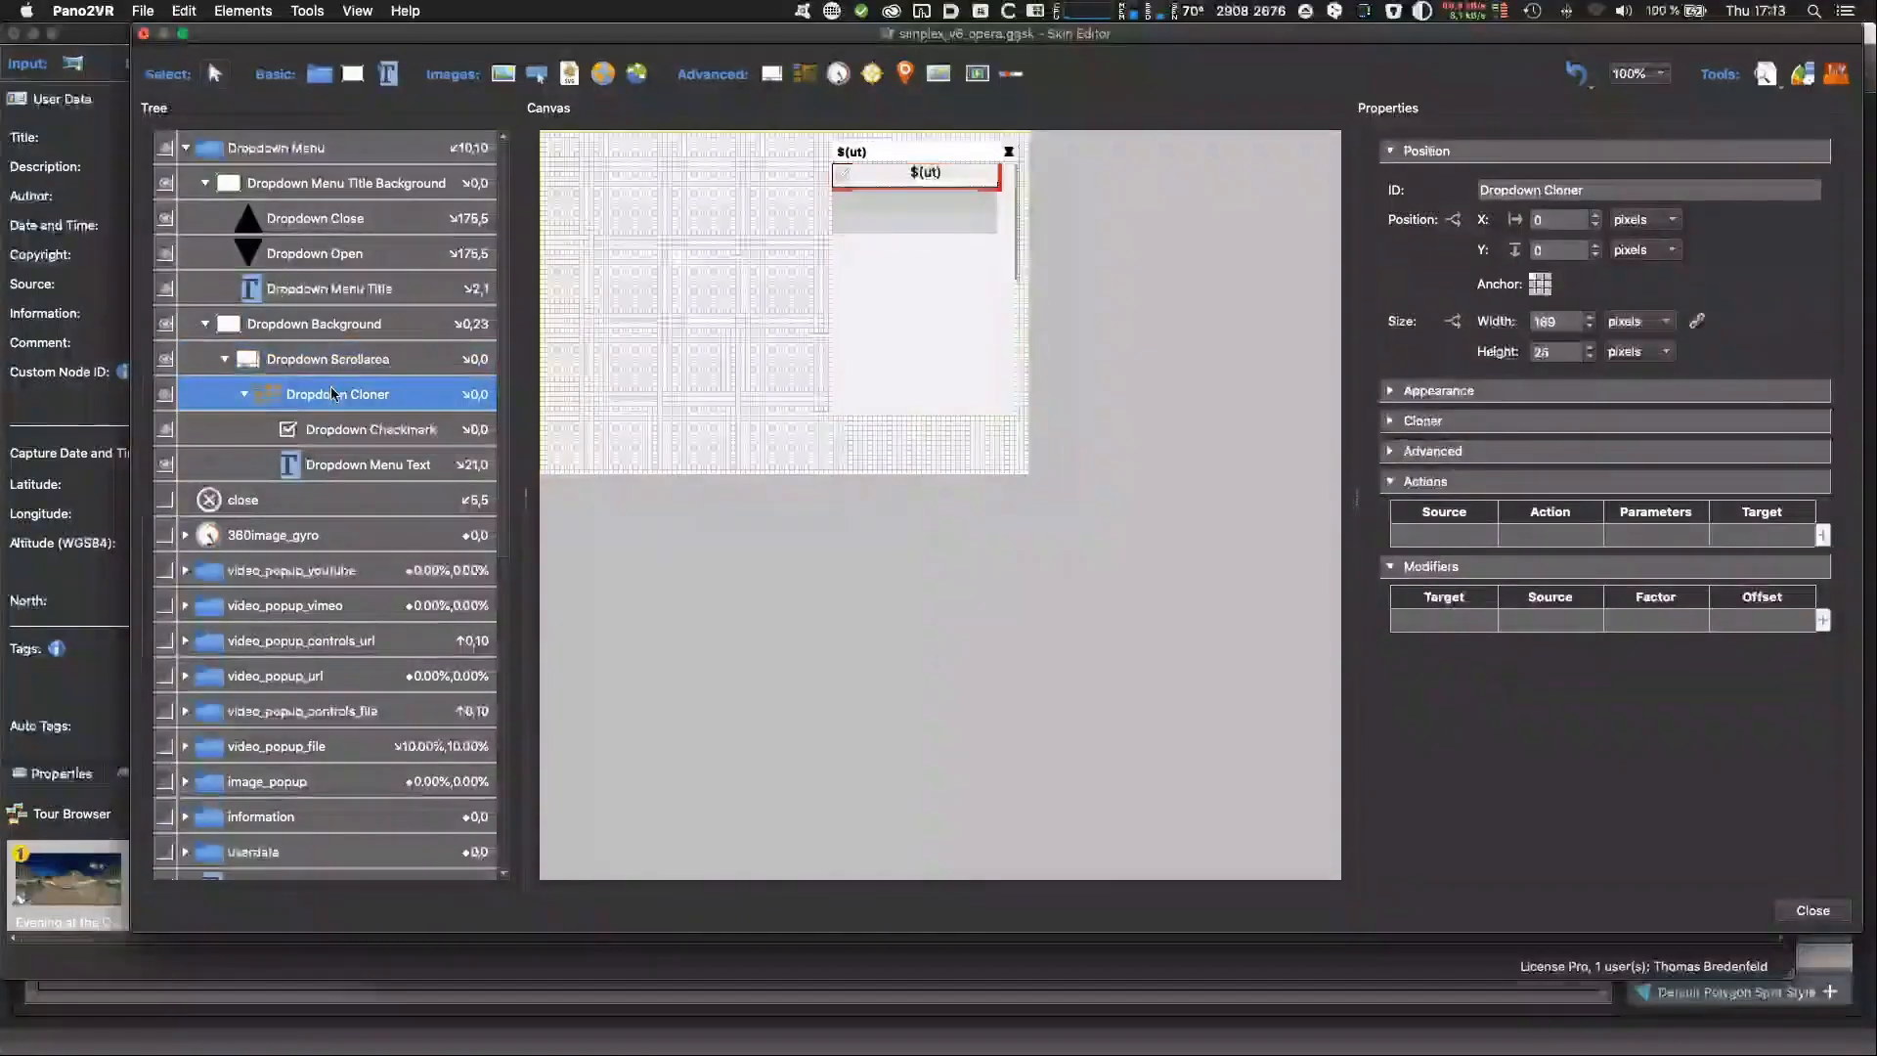
left_click(302, 330)
left_click_drag(1017, 286, 1018, 426)
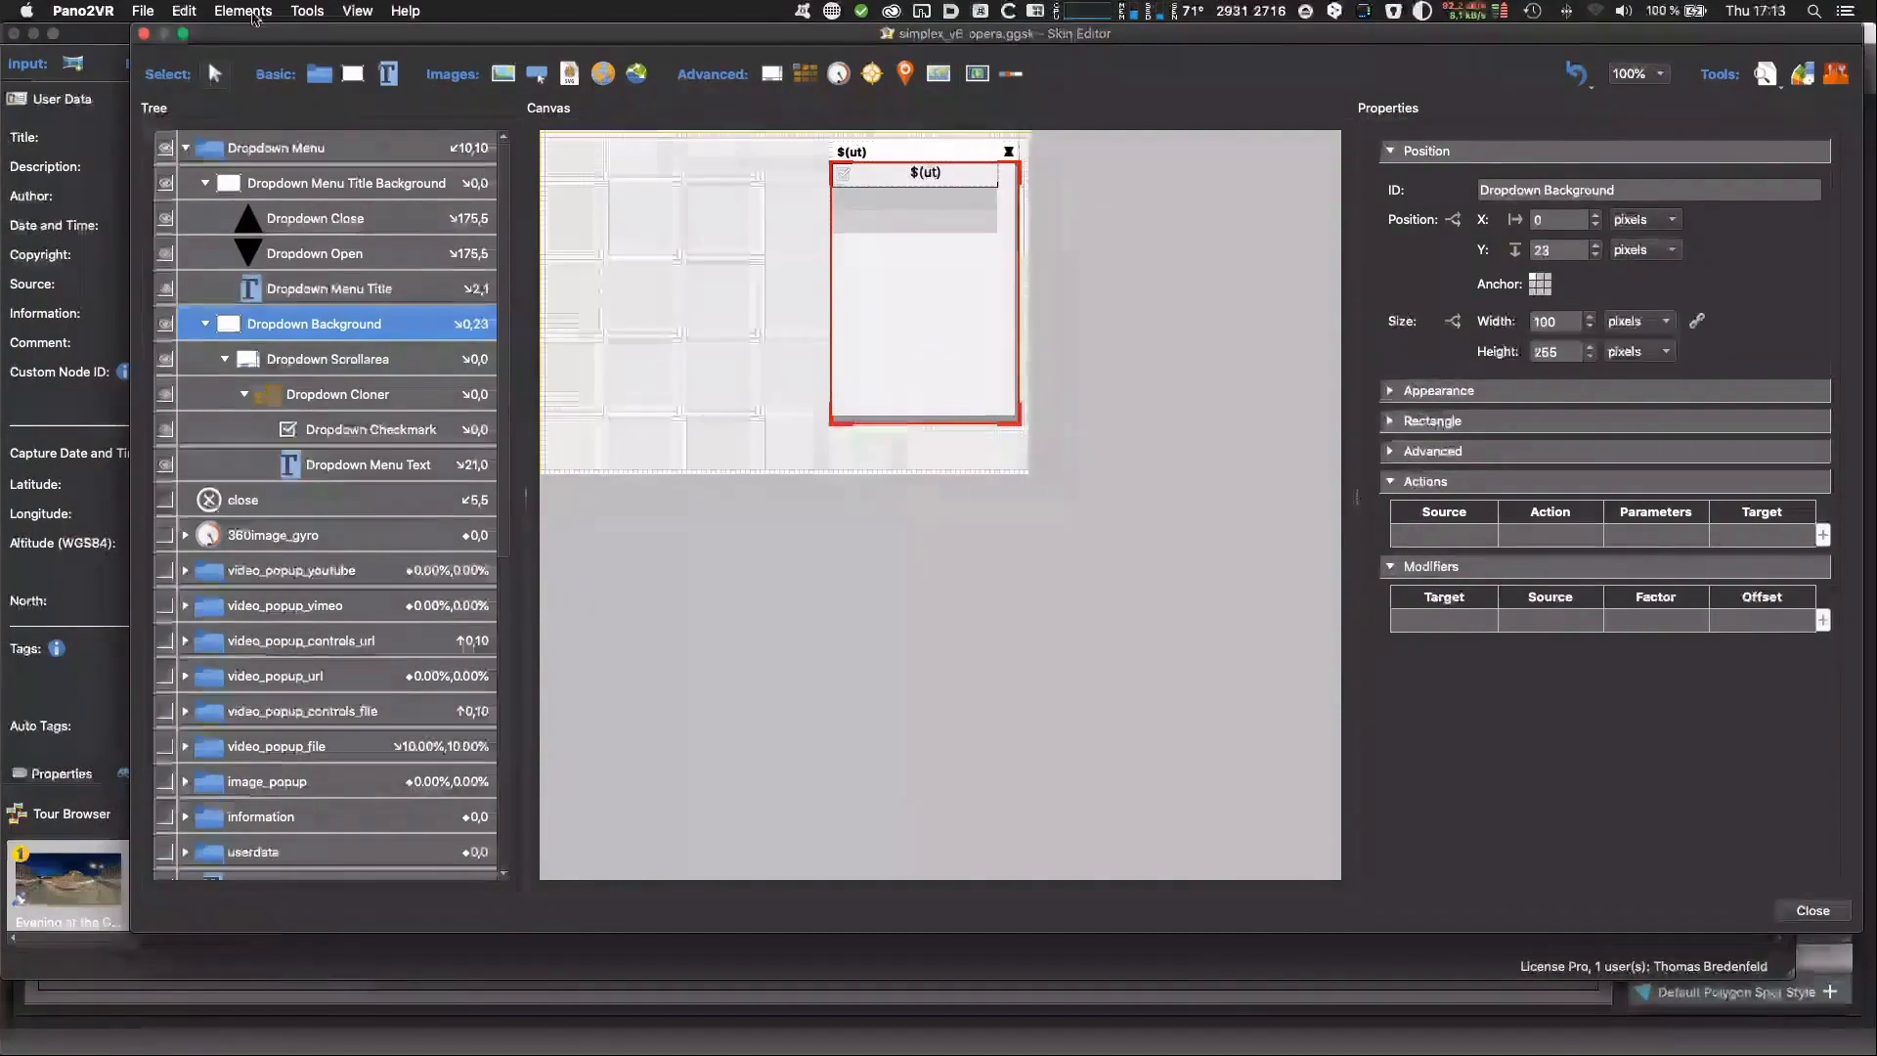
Preview the tour again in the browser and open the node drop-down to check the list's length.
left_click(353, 12)
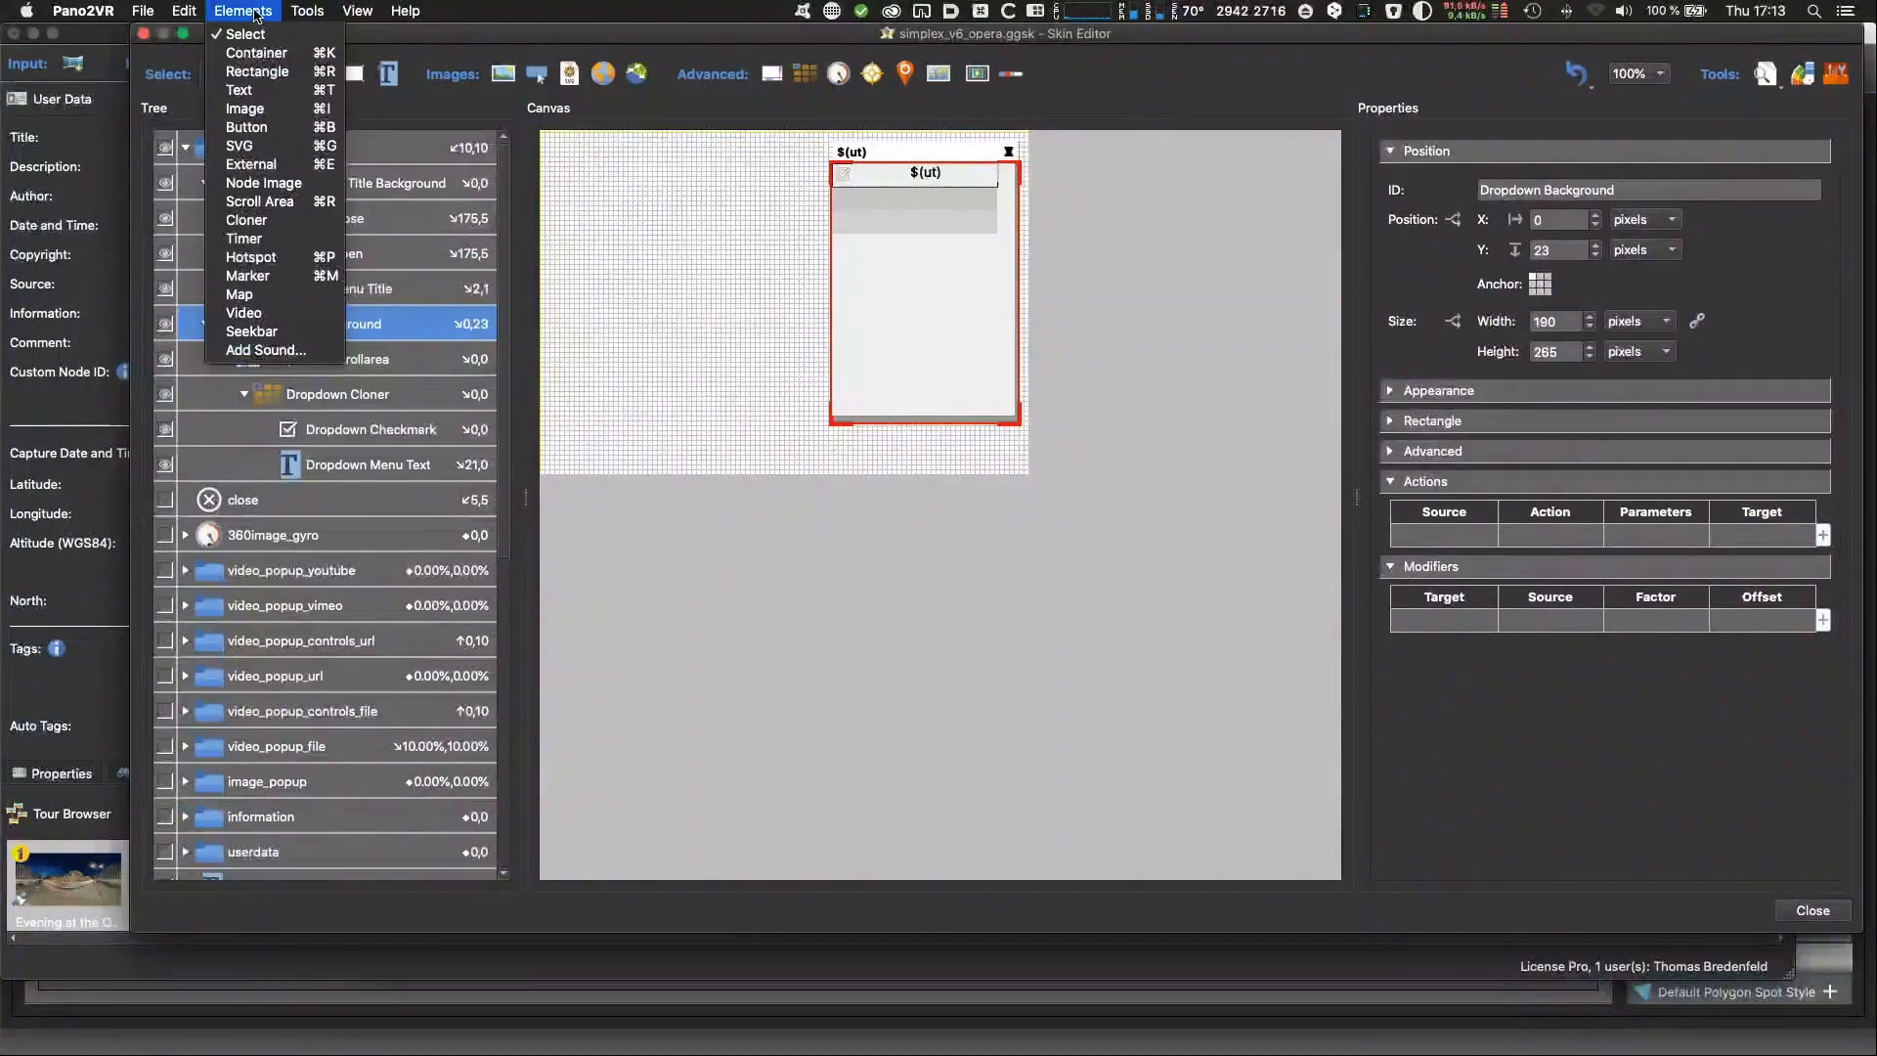
mouse_move(174, 7)
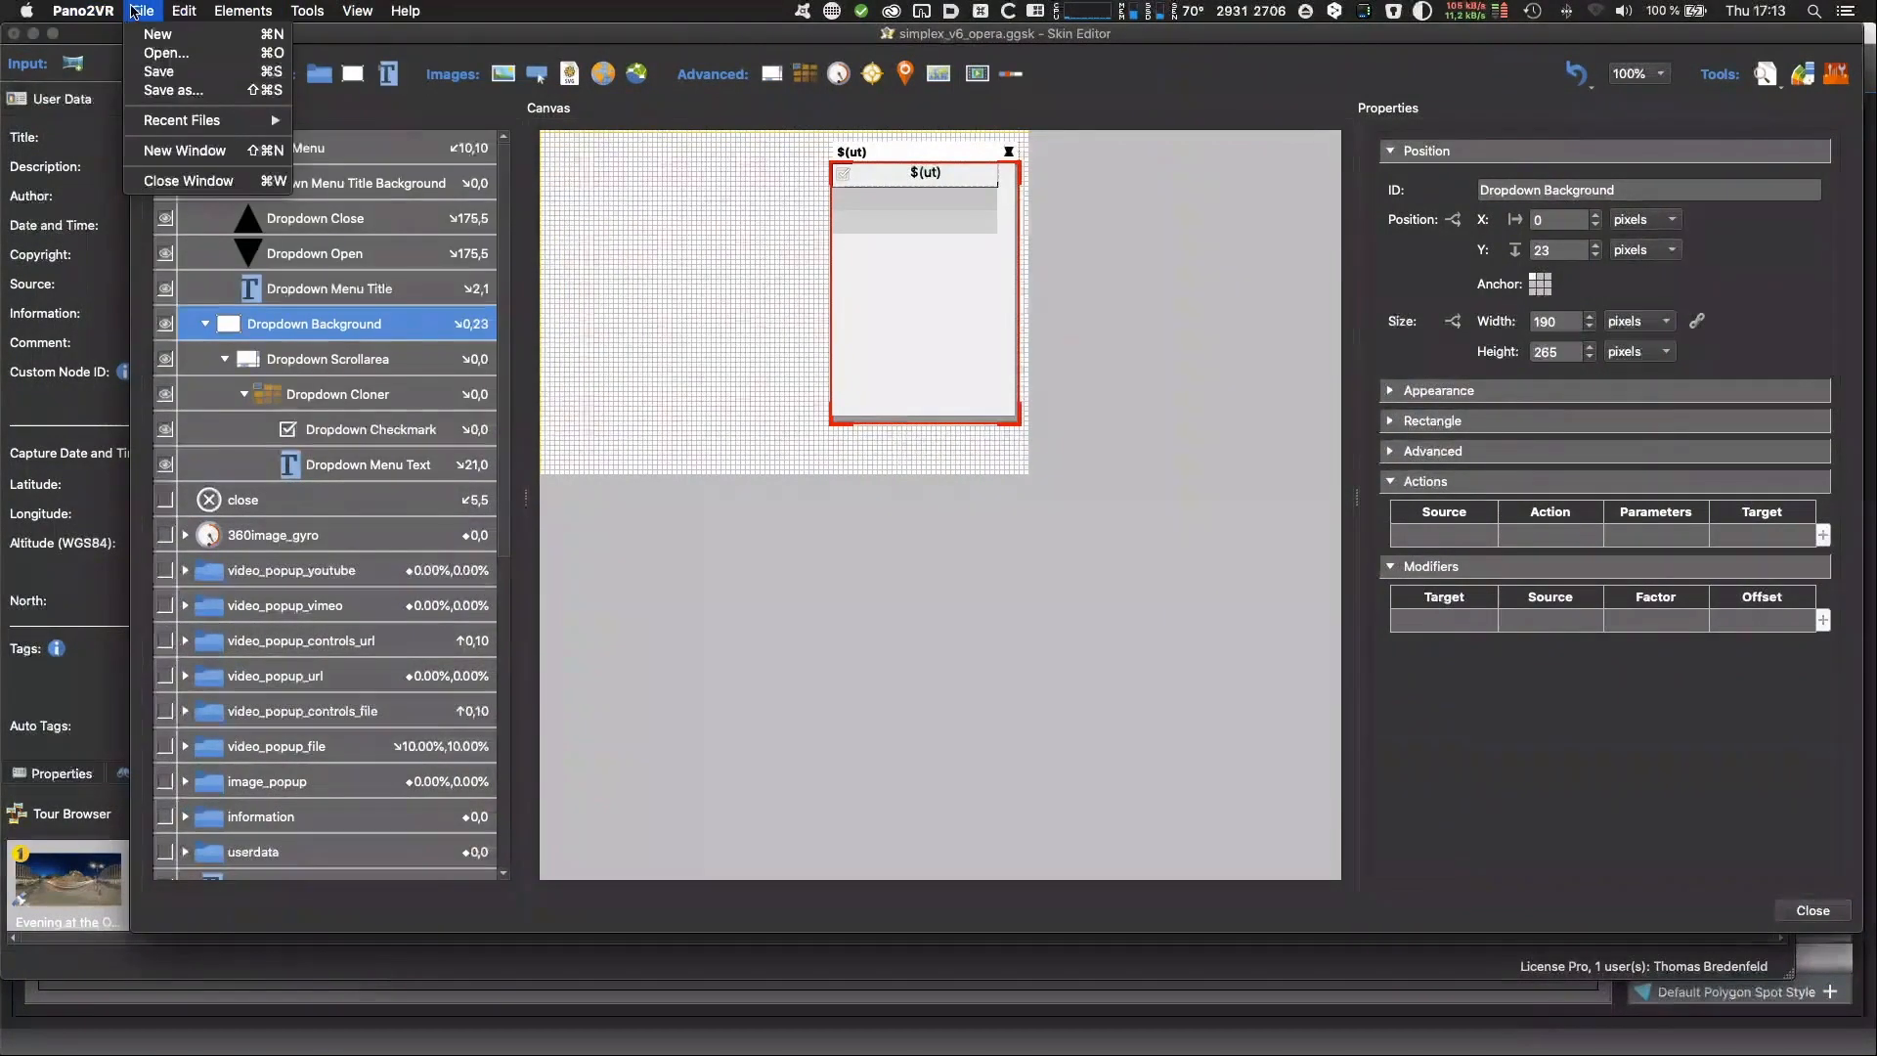
left_click(995, 384)
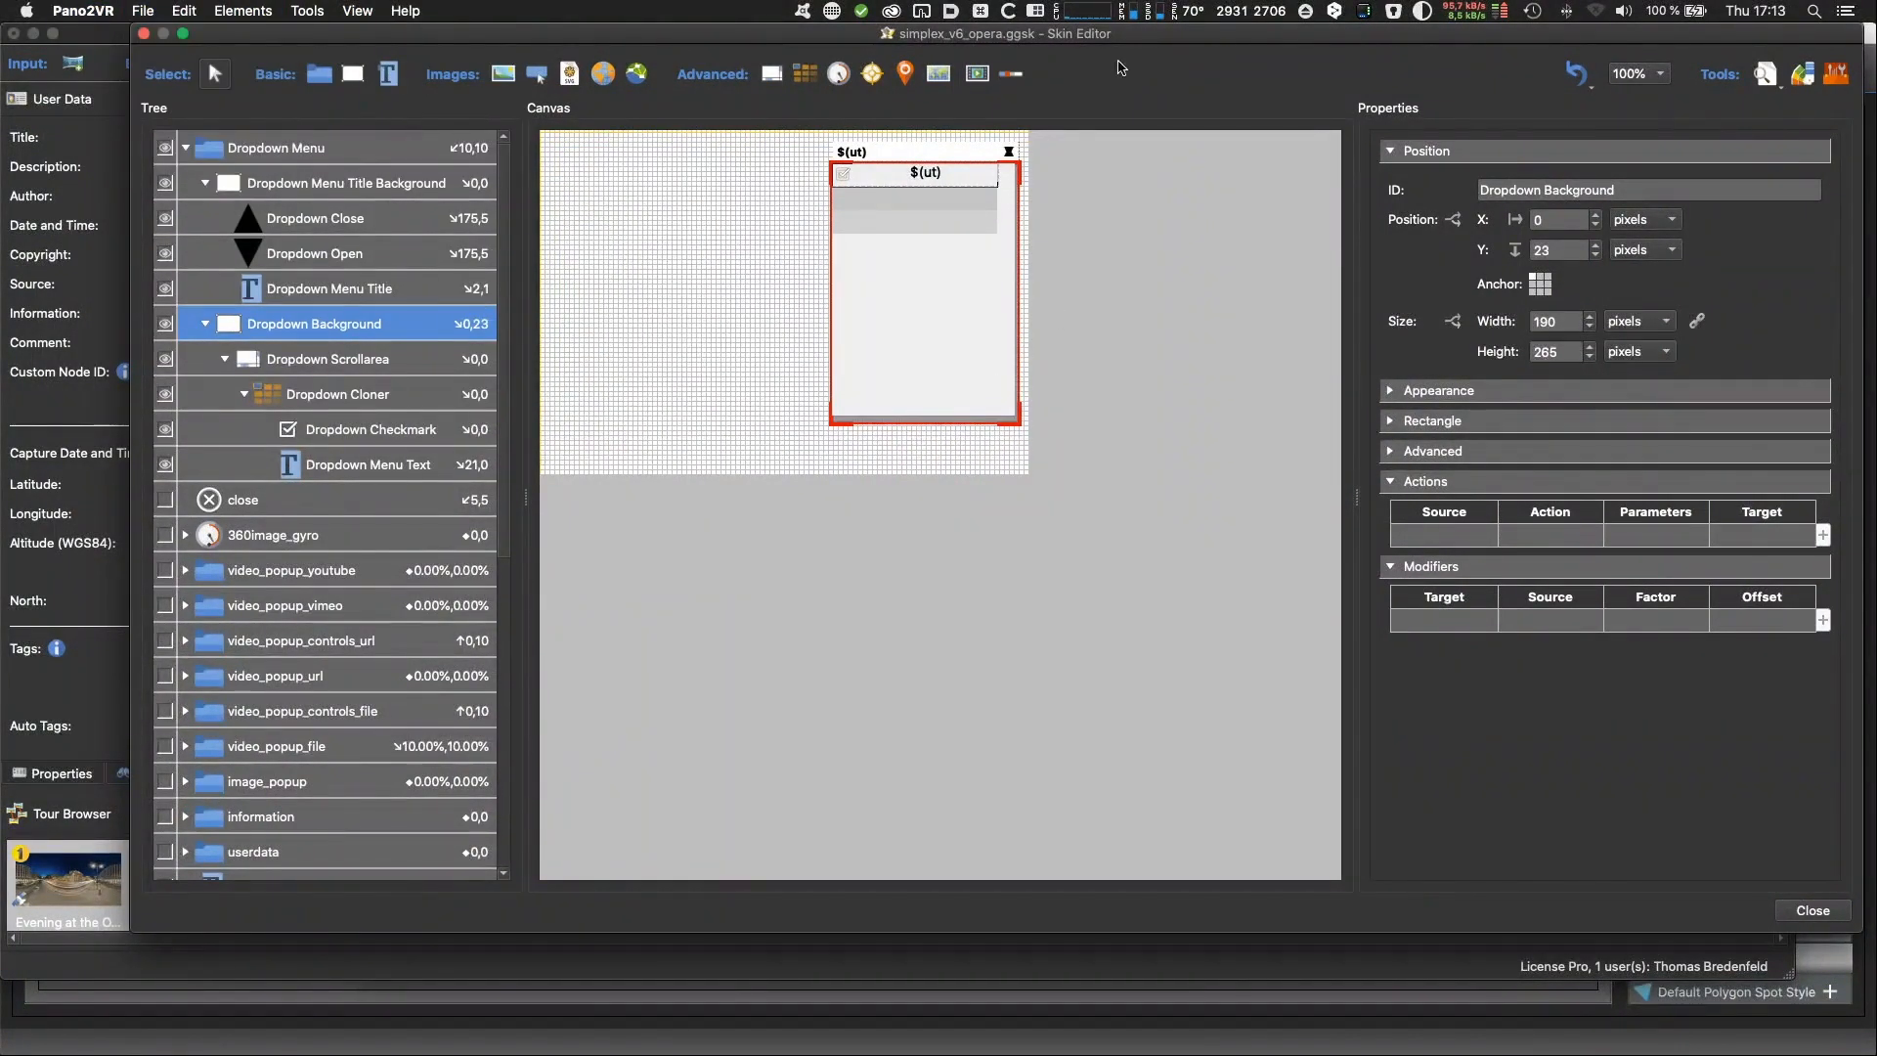
left_click_drag(1073, 29, 1020, 46)
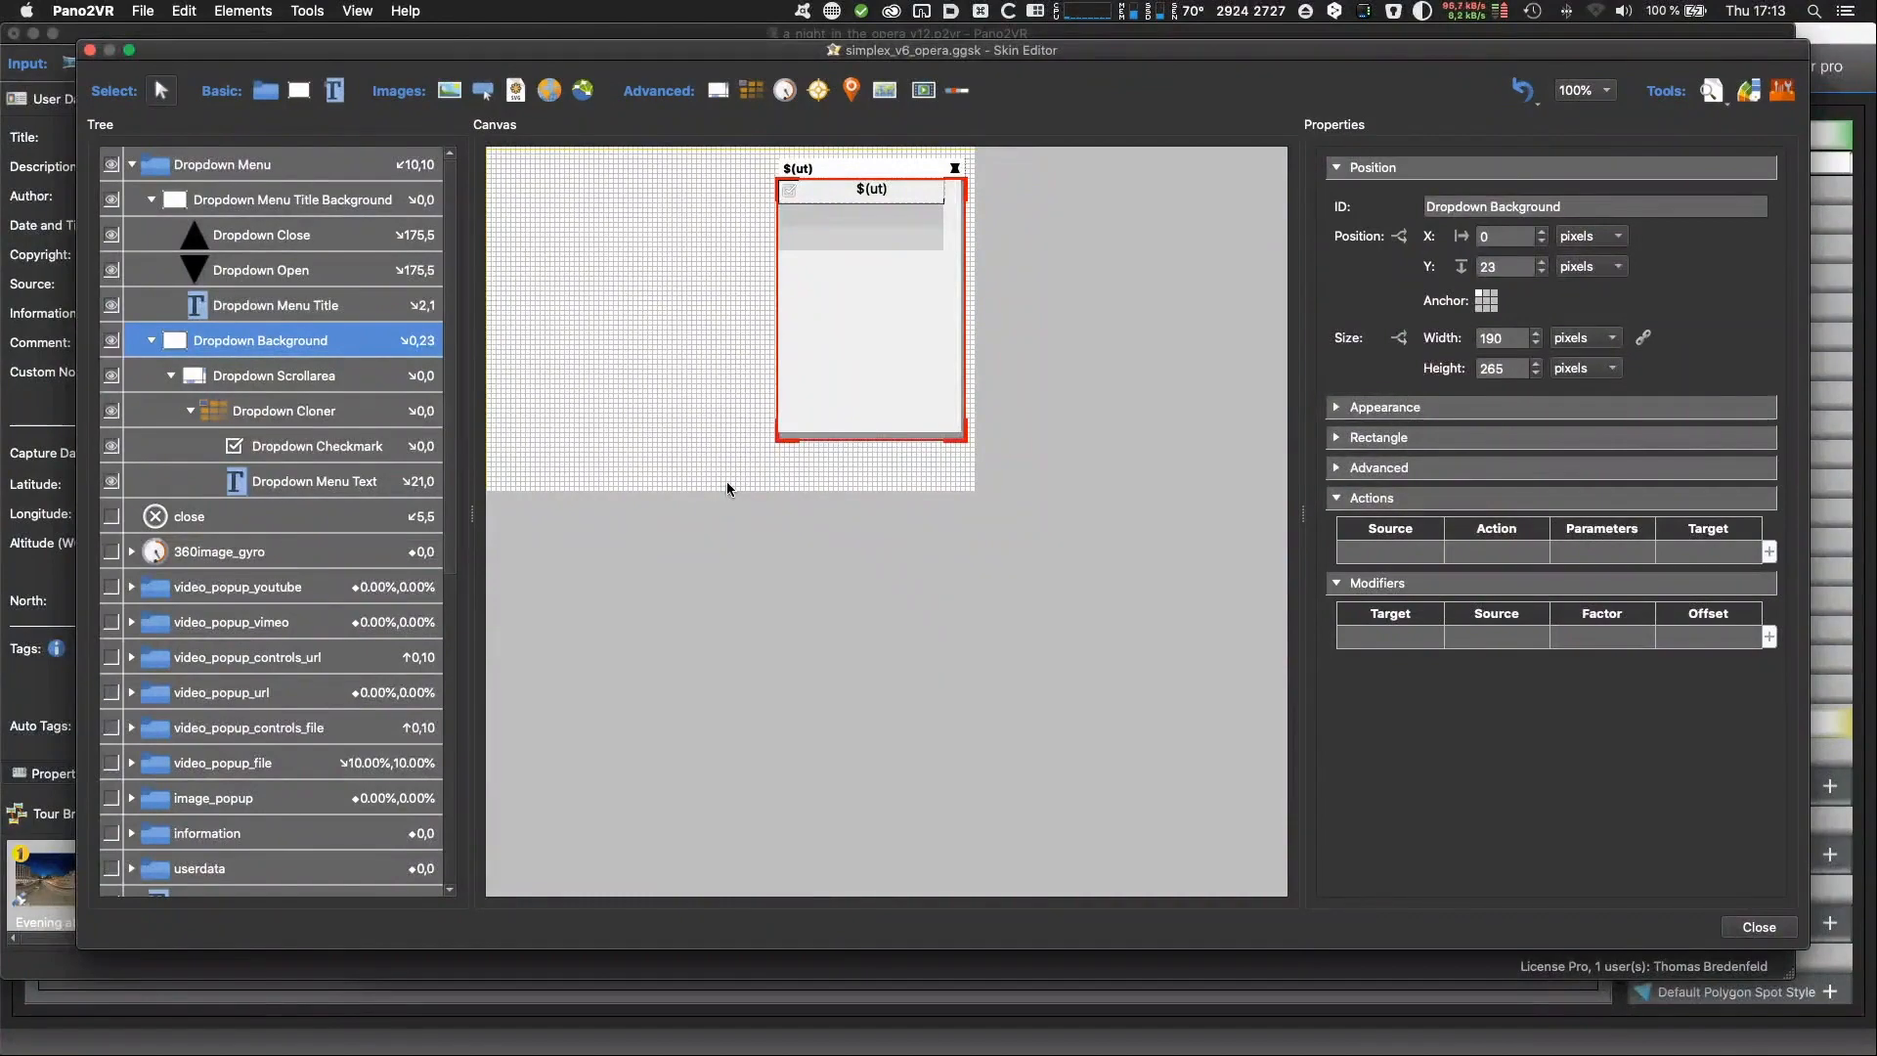
key("super+p")
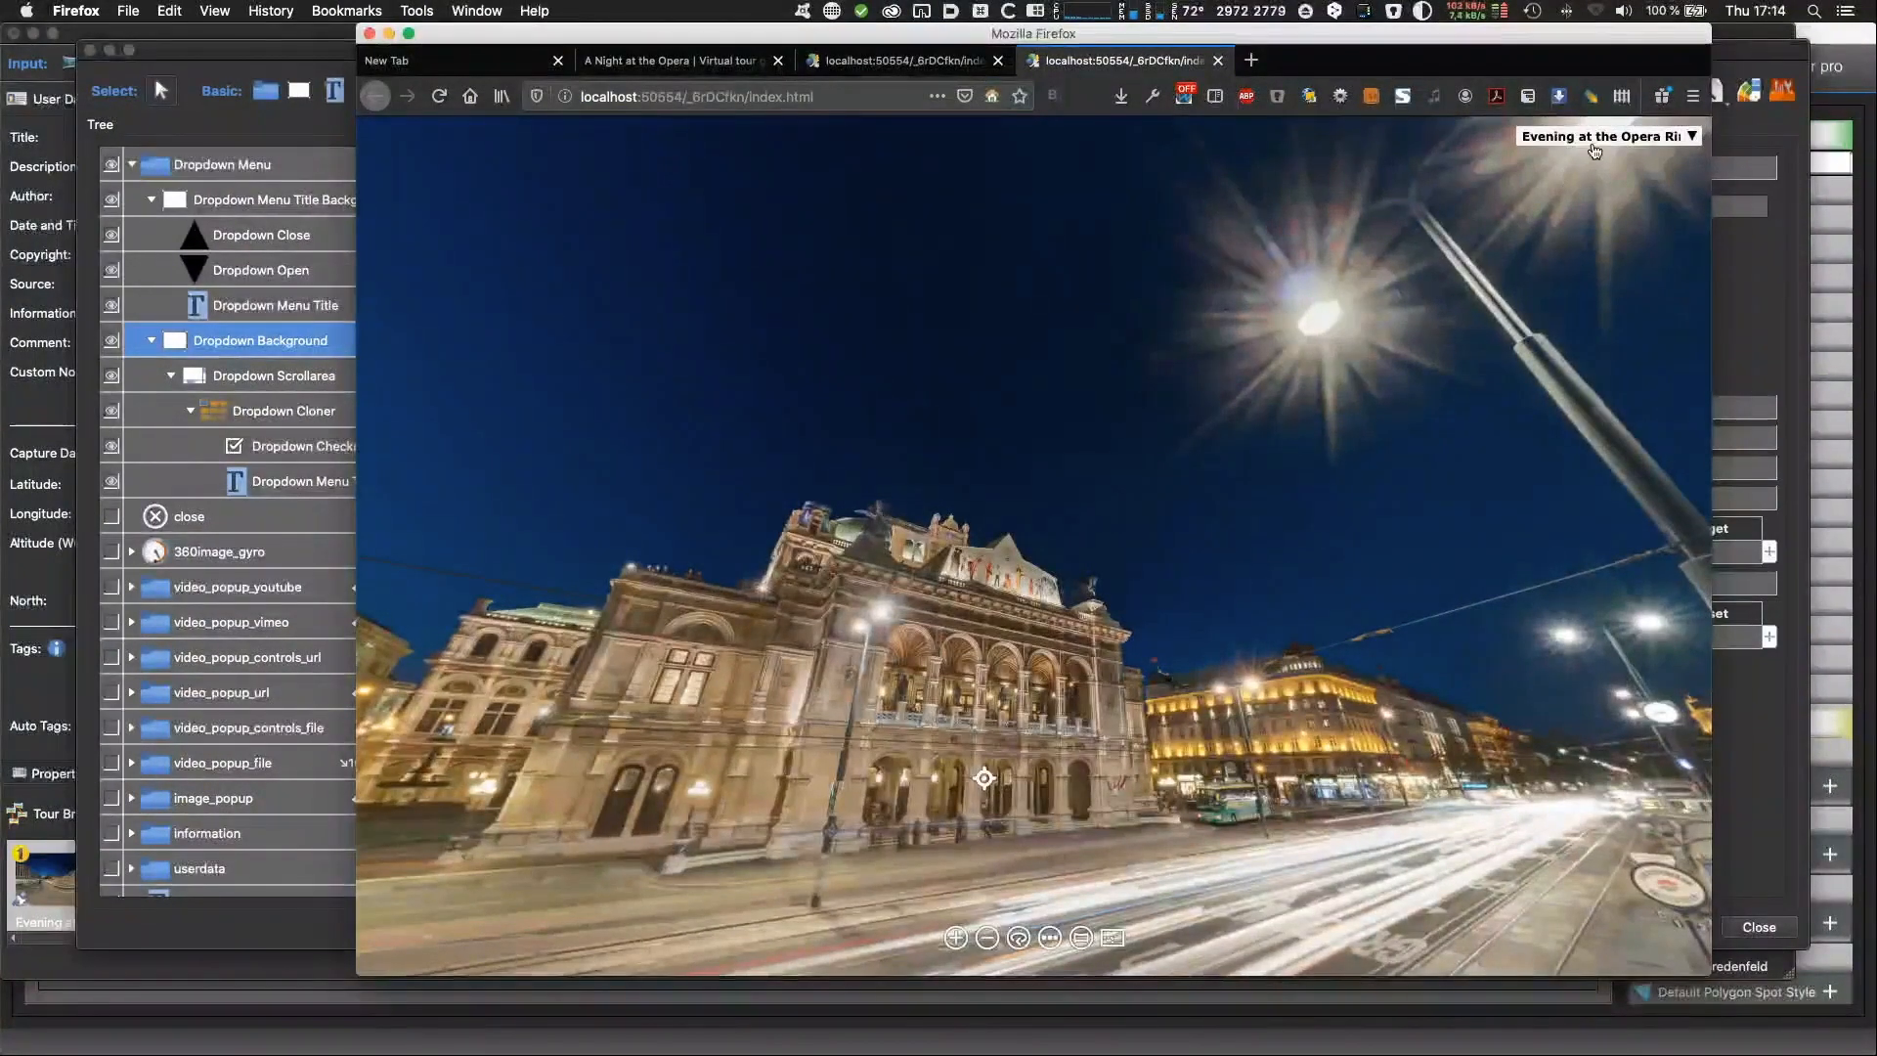
left_click(1595, 138)
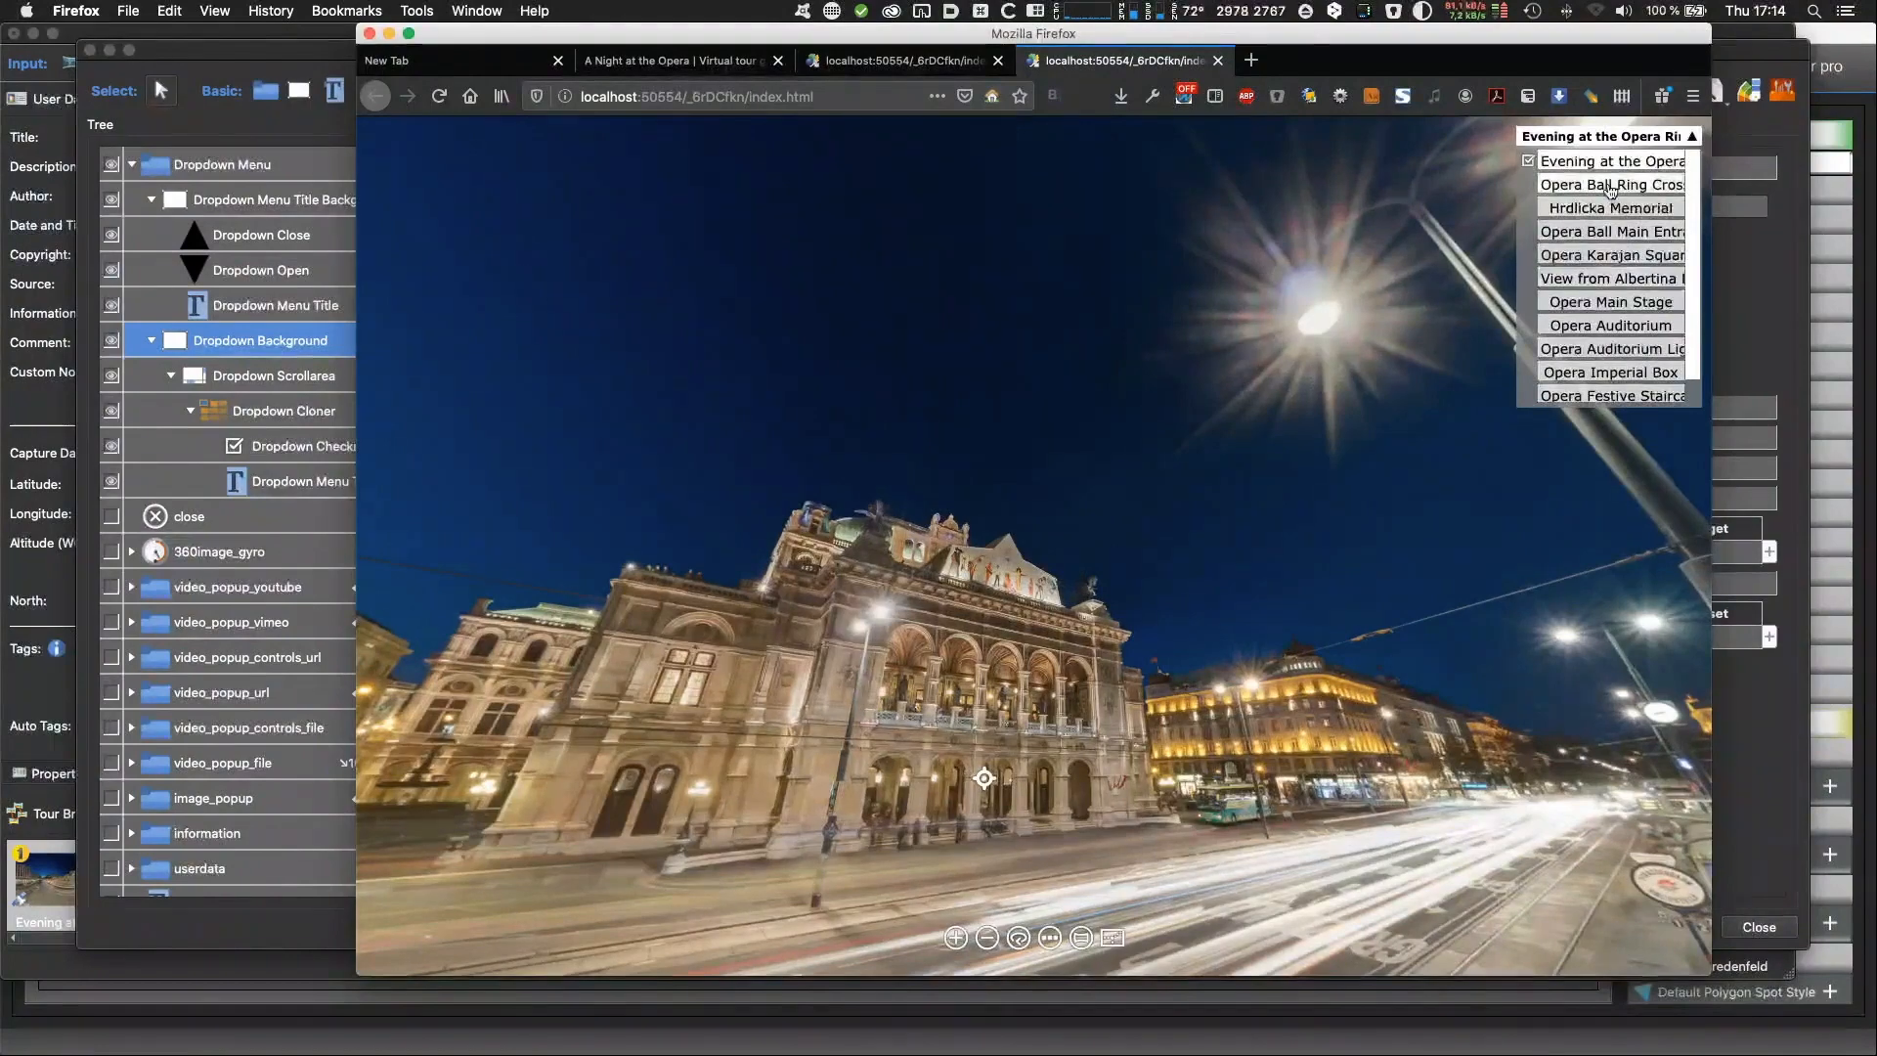
Return to the skin editor and delete the whole Dropdown Menu container.
left_click(1748, 391)
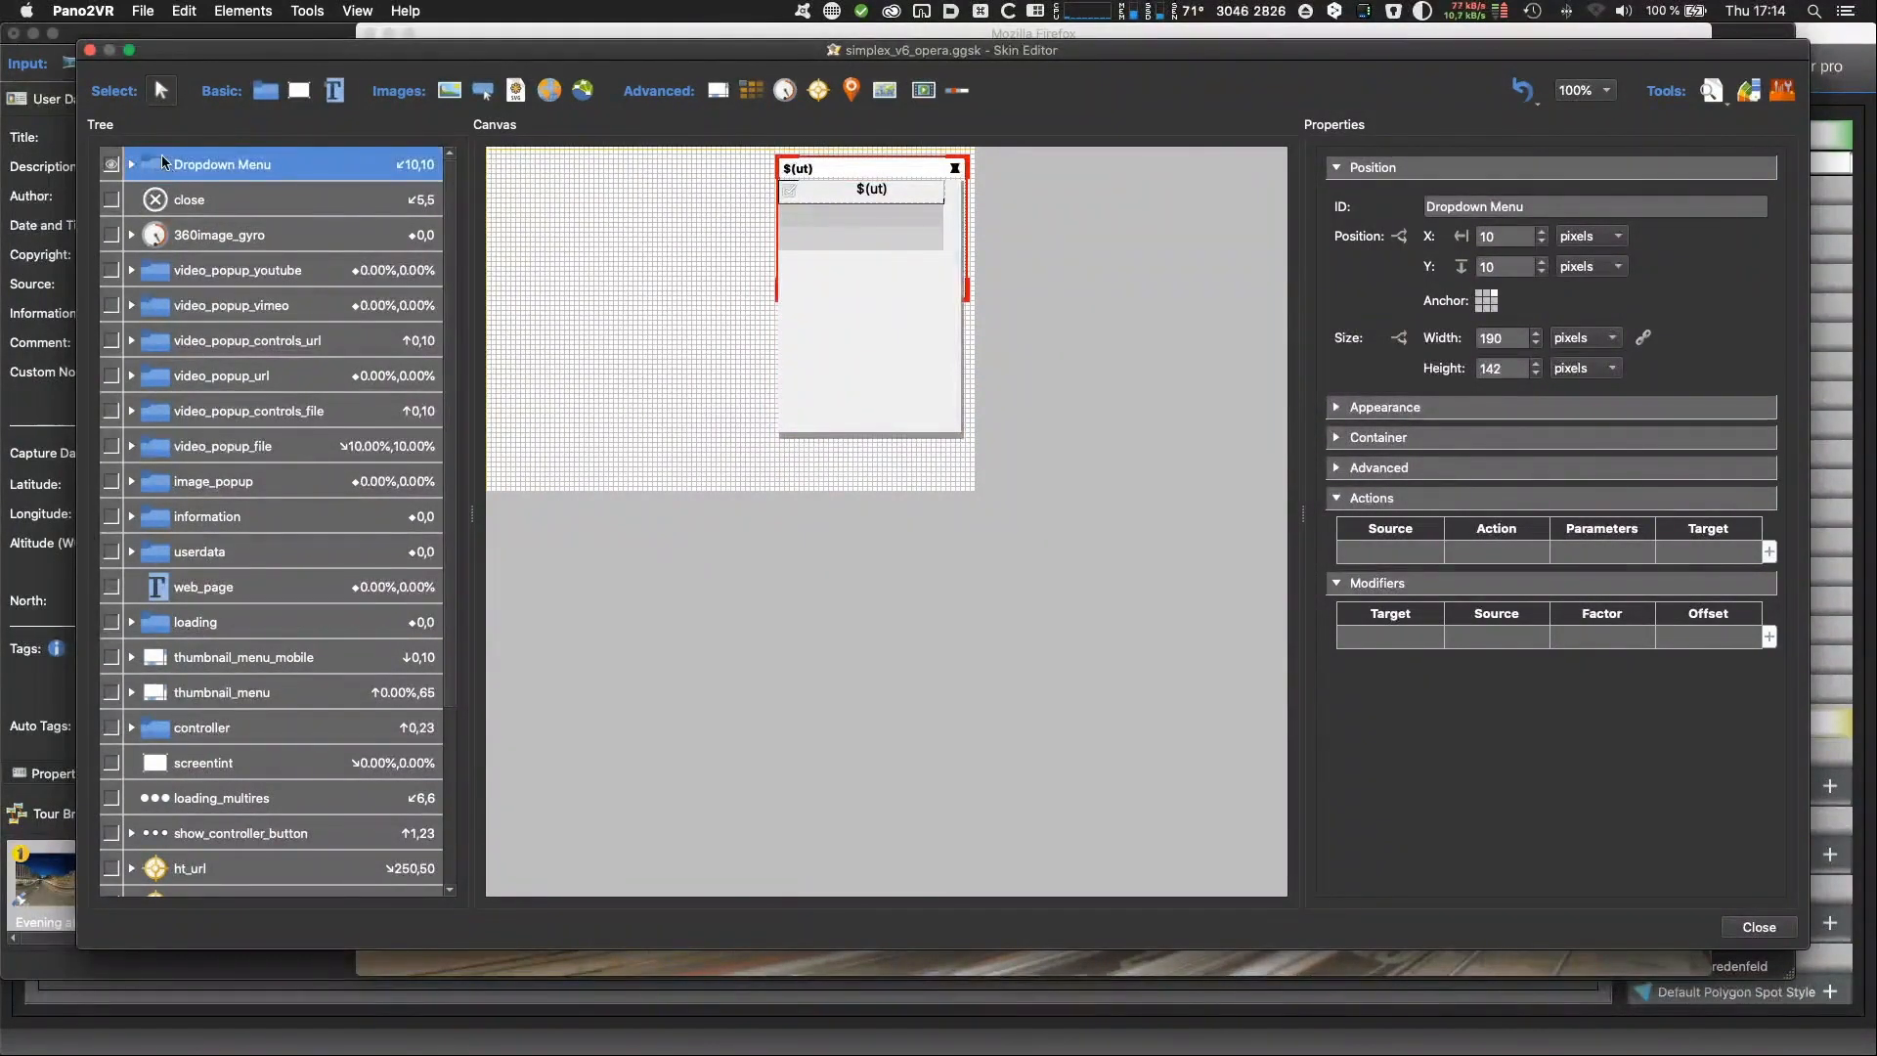
key("Delete")
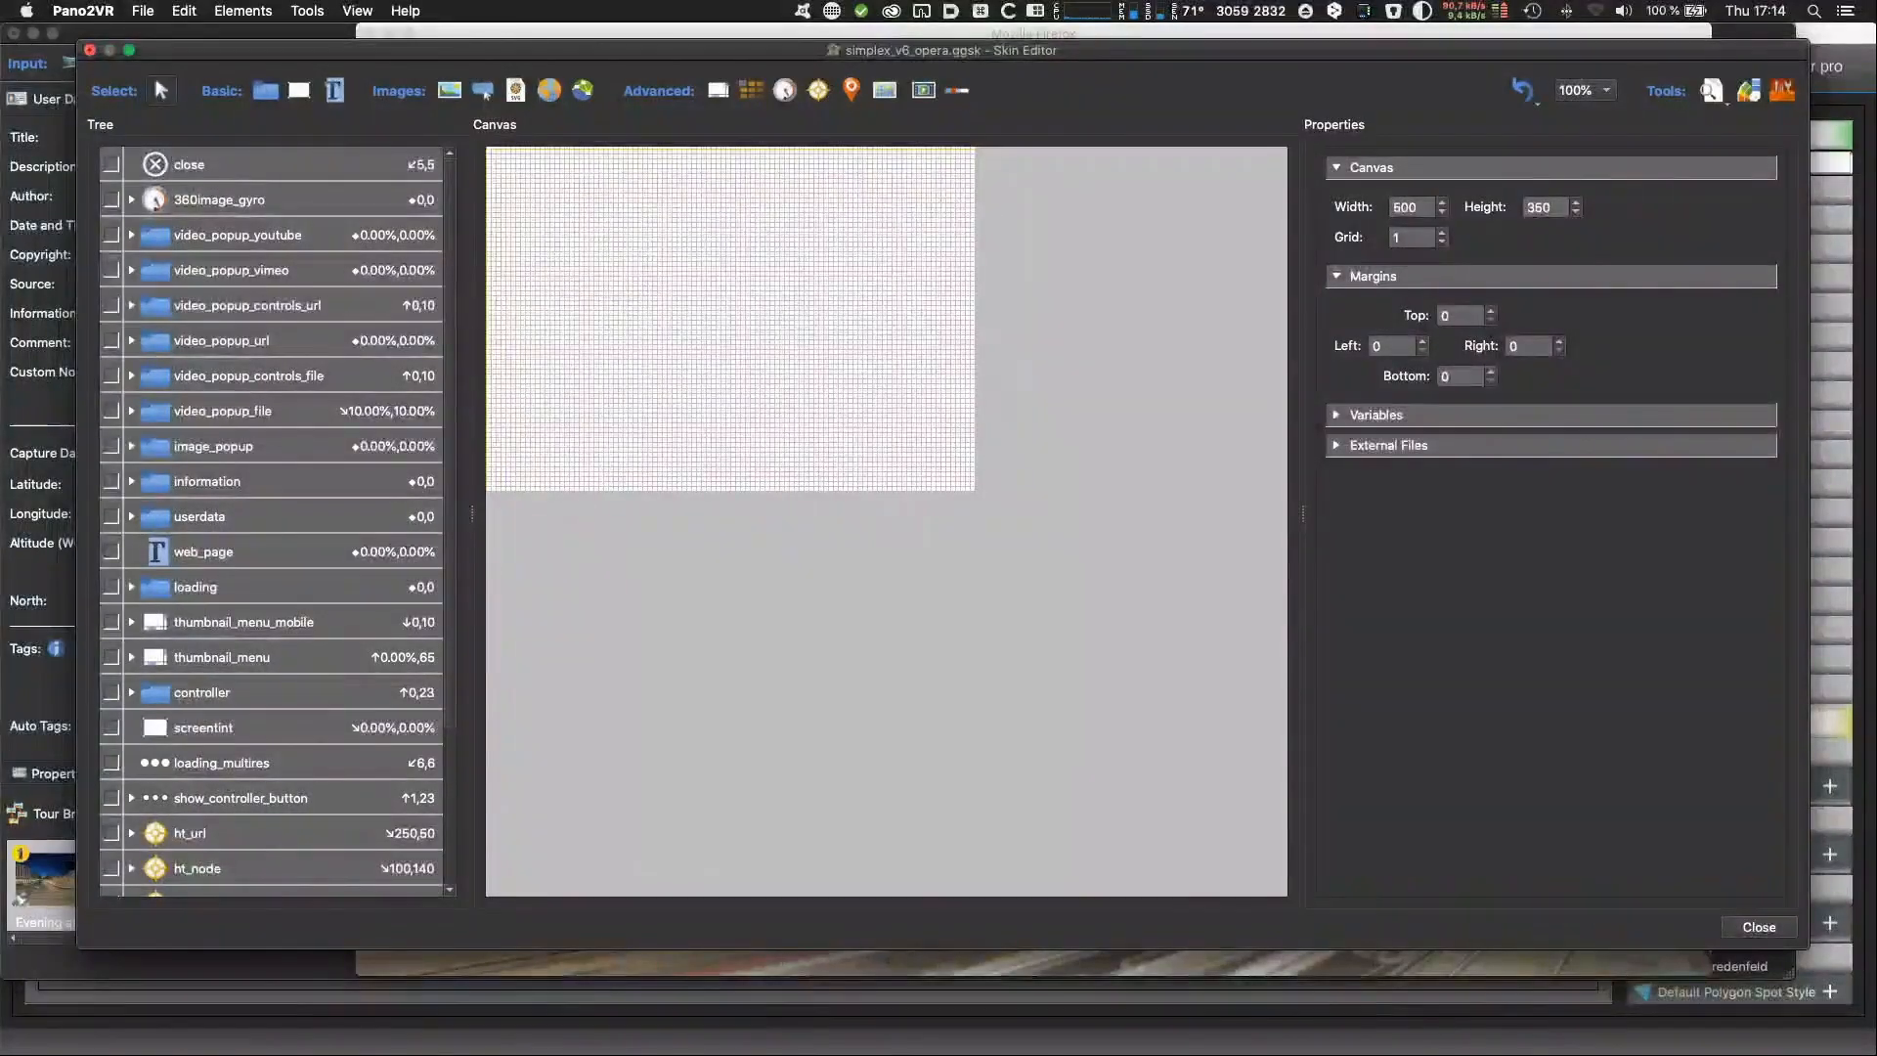
key("super+Tab")
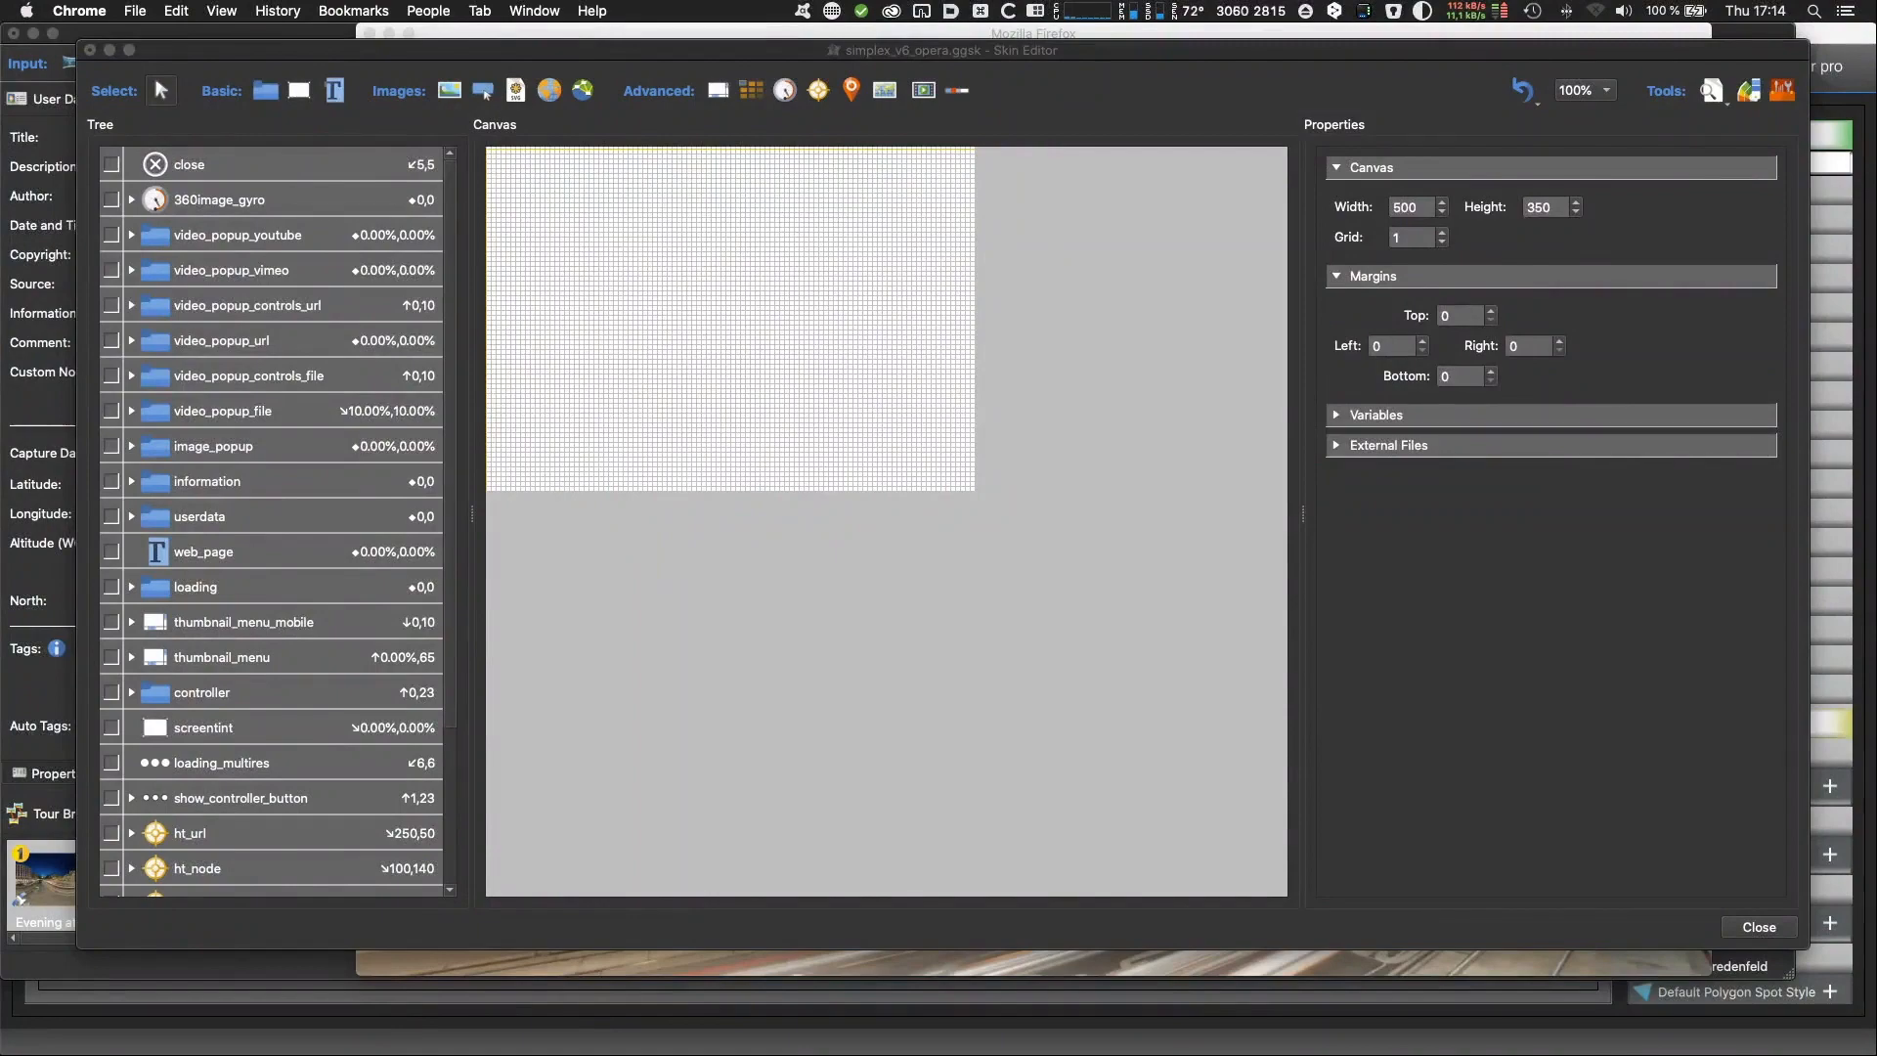
key("alt")
key("alt")
left_click(661, 390)
left_click(797, 311)
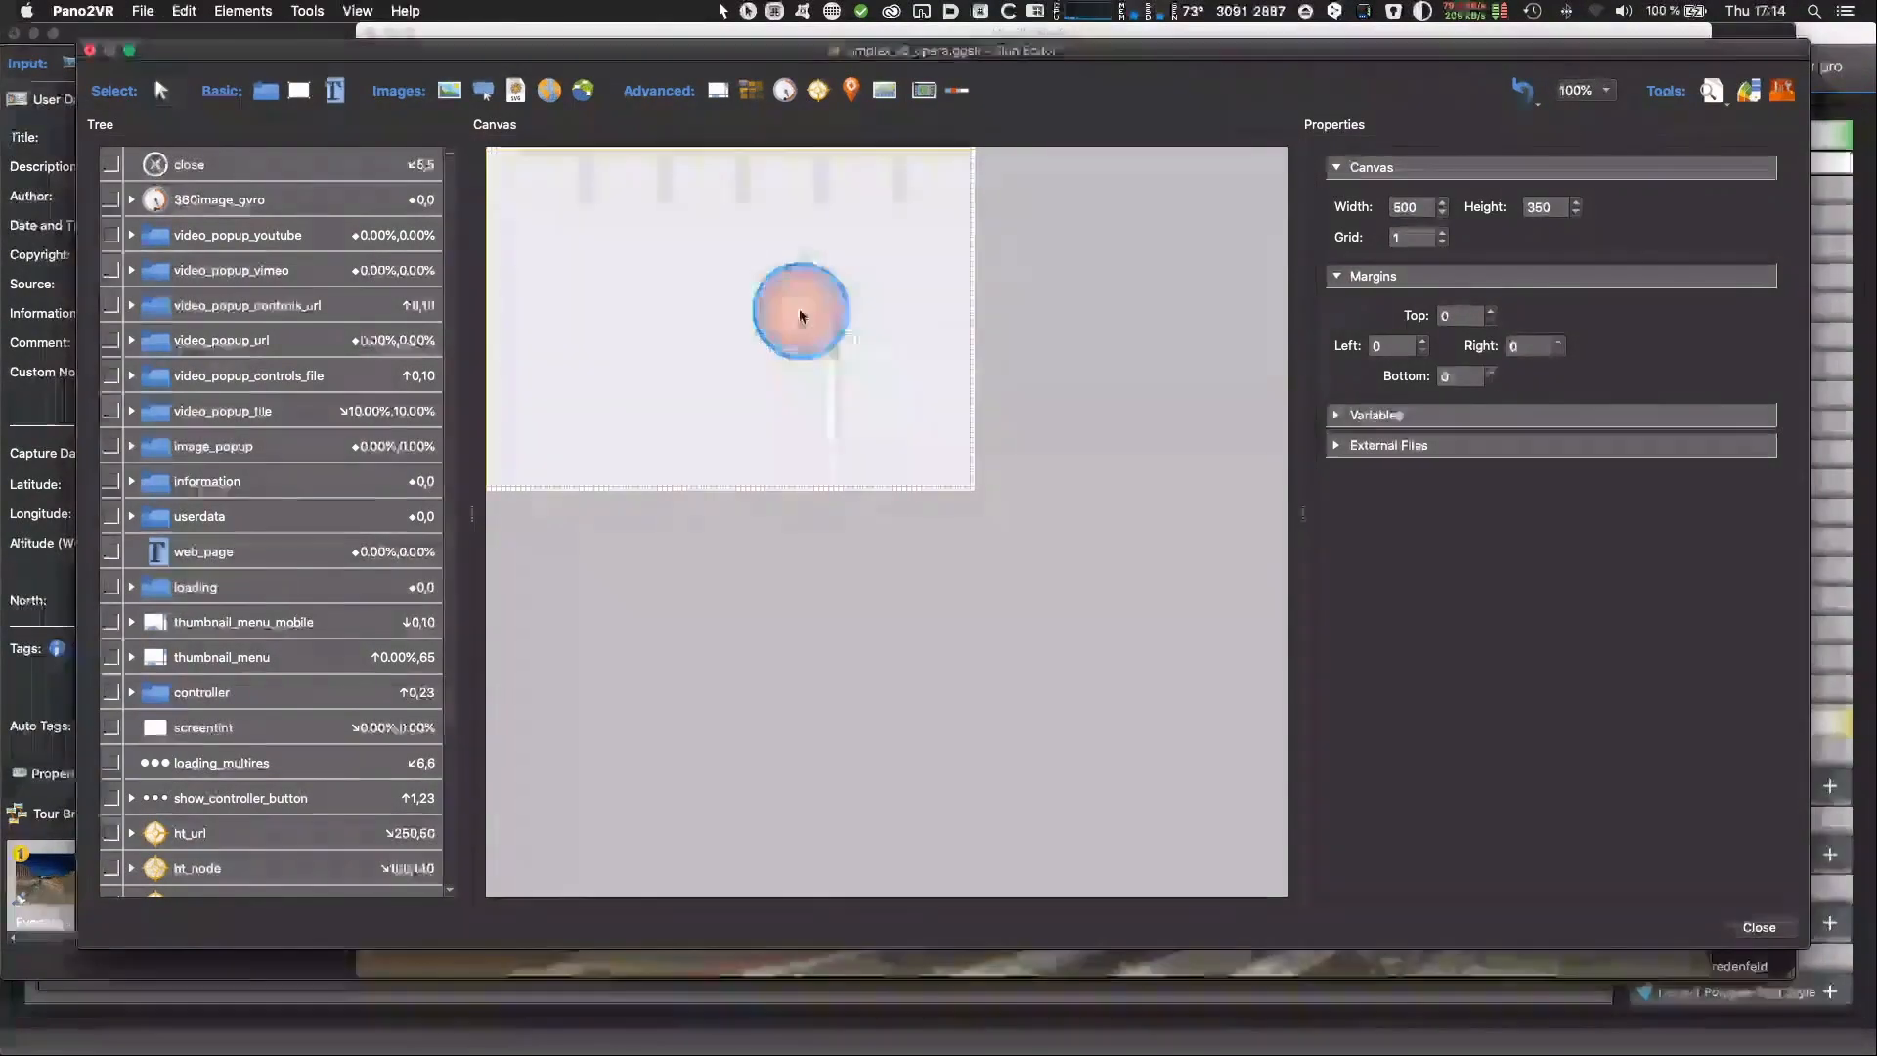
left_click(800, 315)
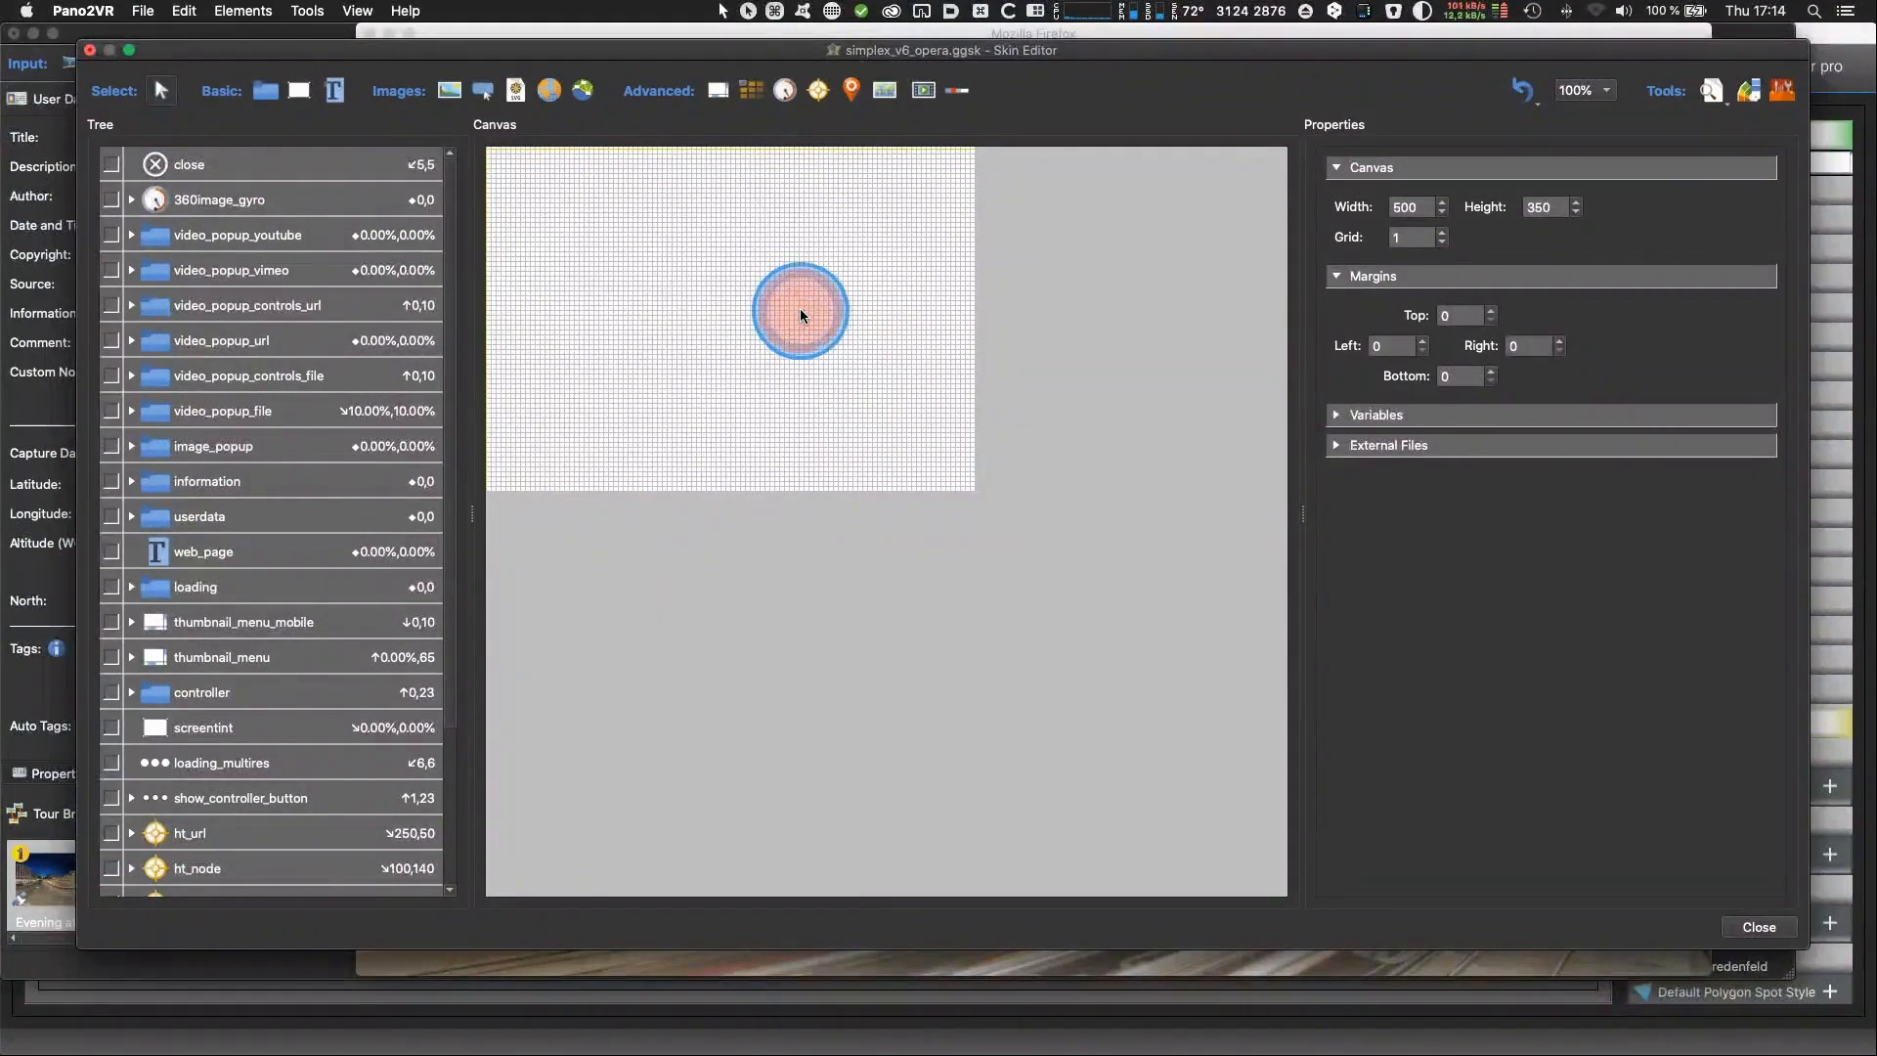
key("super")
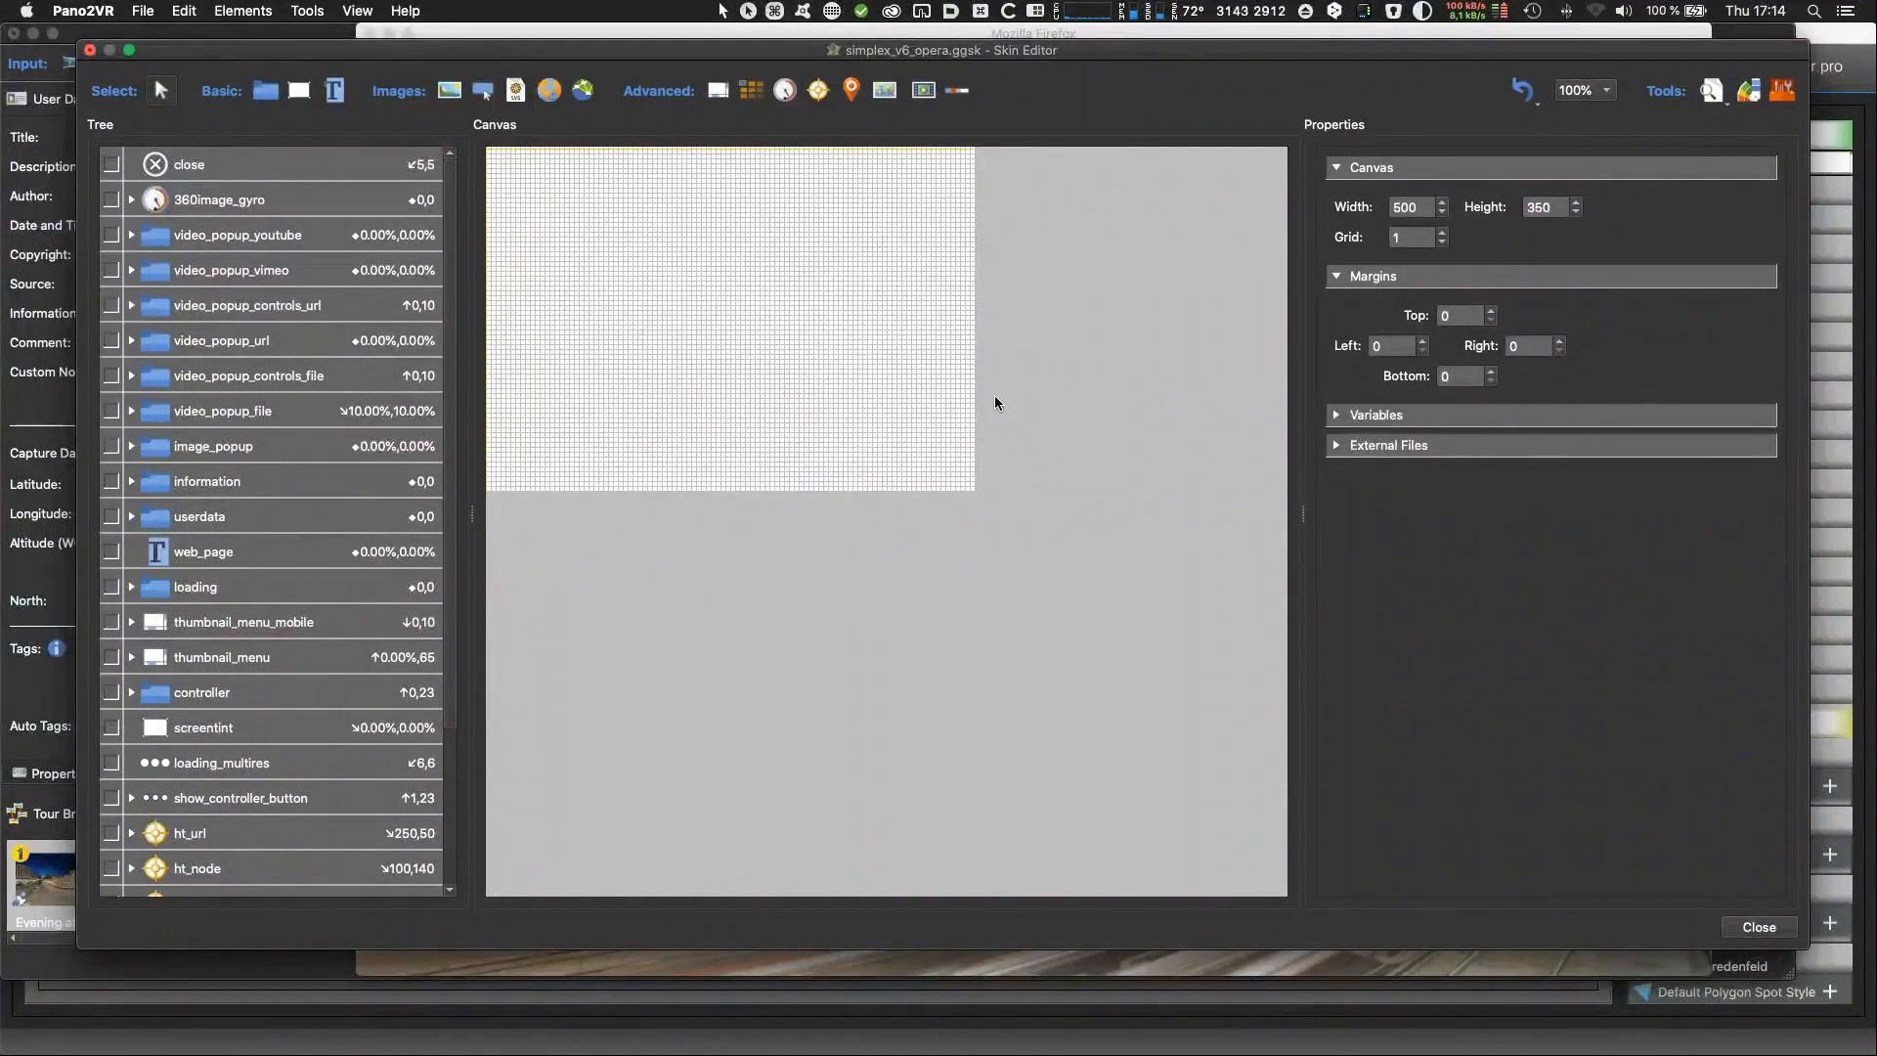
left_click(816, 442)
left_click(577, 515)
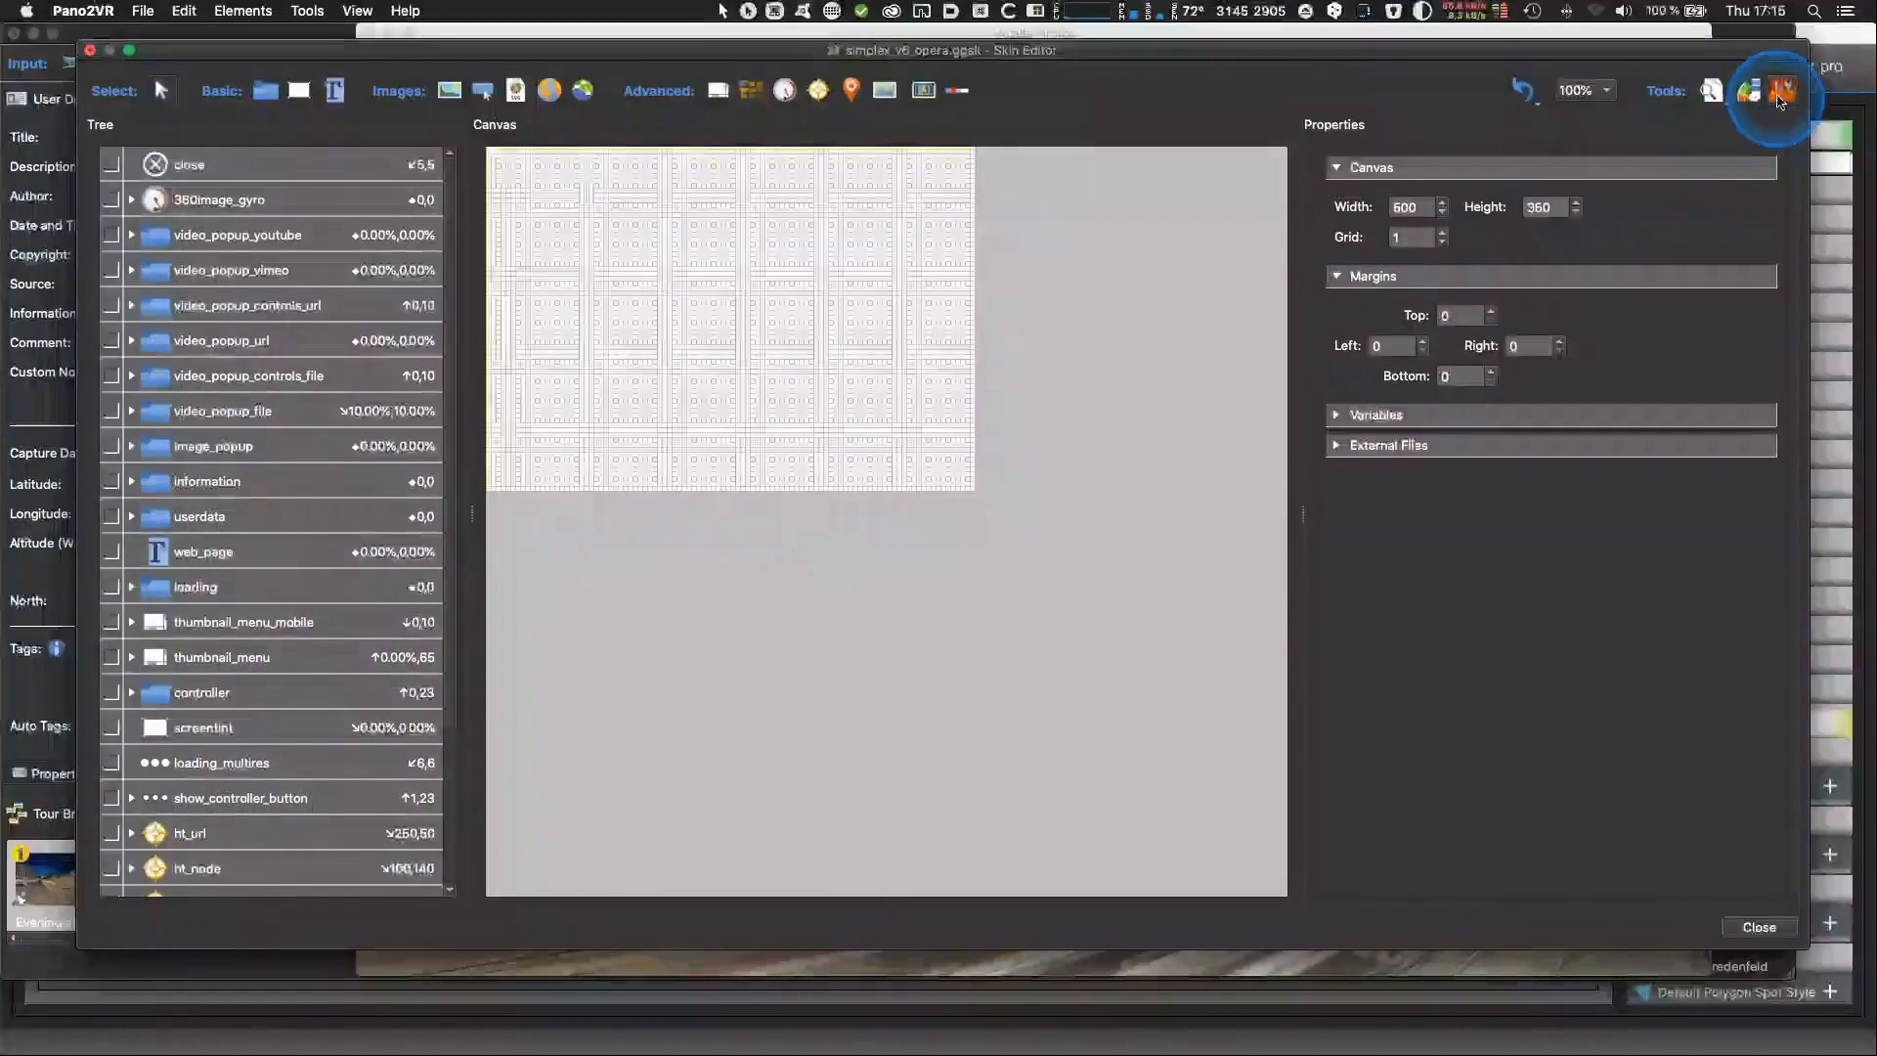
Look up the grouped_panos_menu component among the user-defined components in the Components Toolbox, then close the toolbox.
left_click(1748, 90)
left_click(1266, 185)
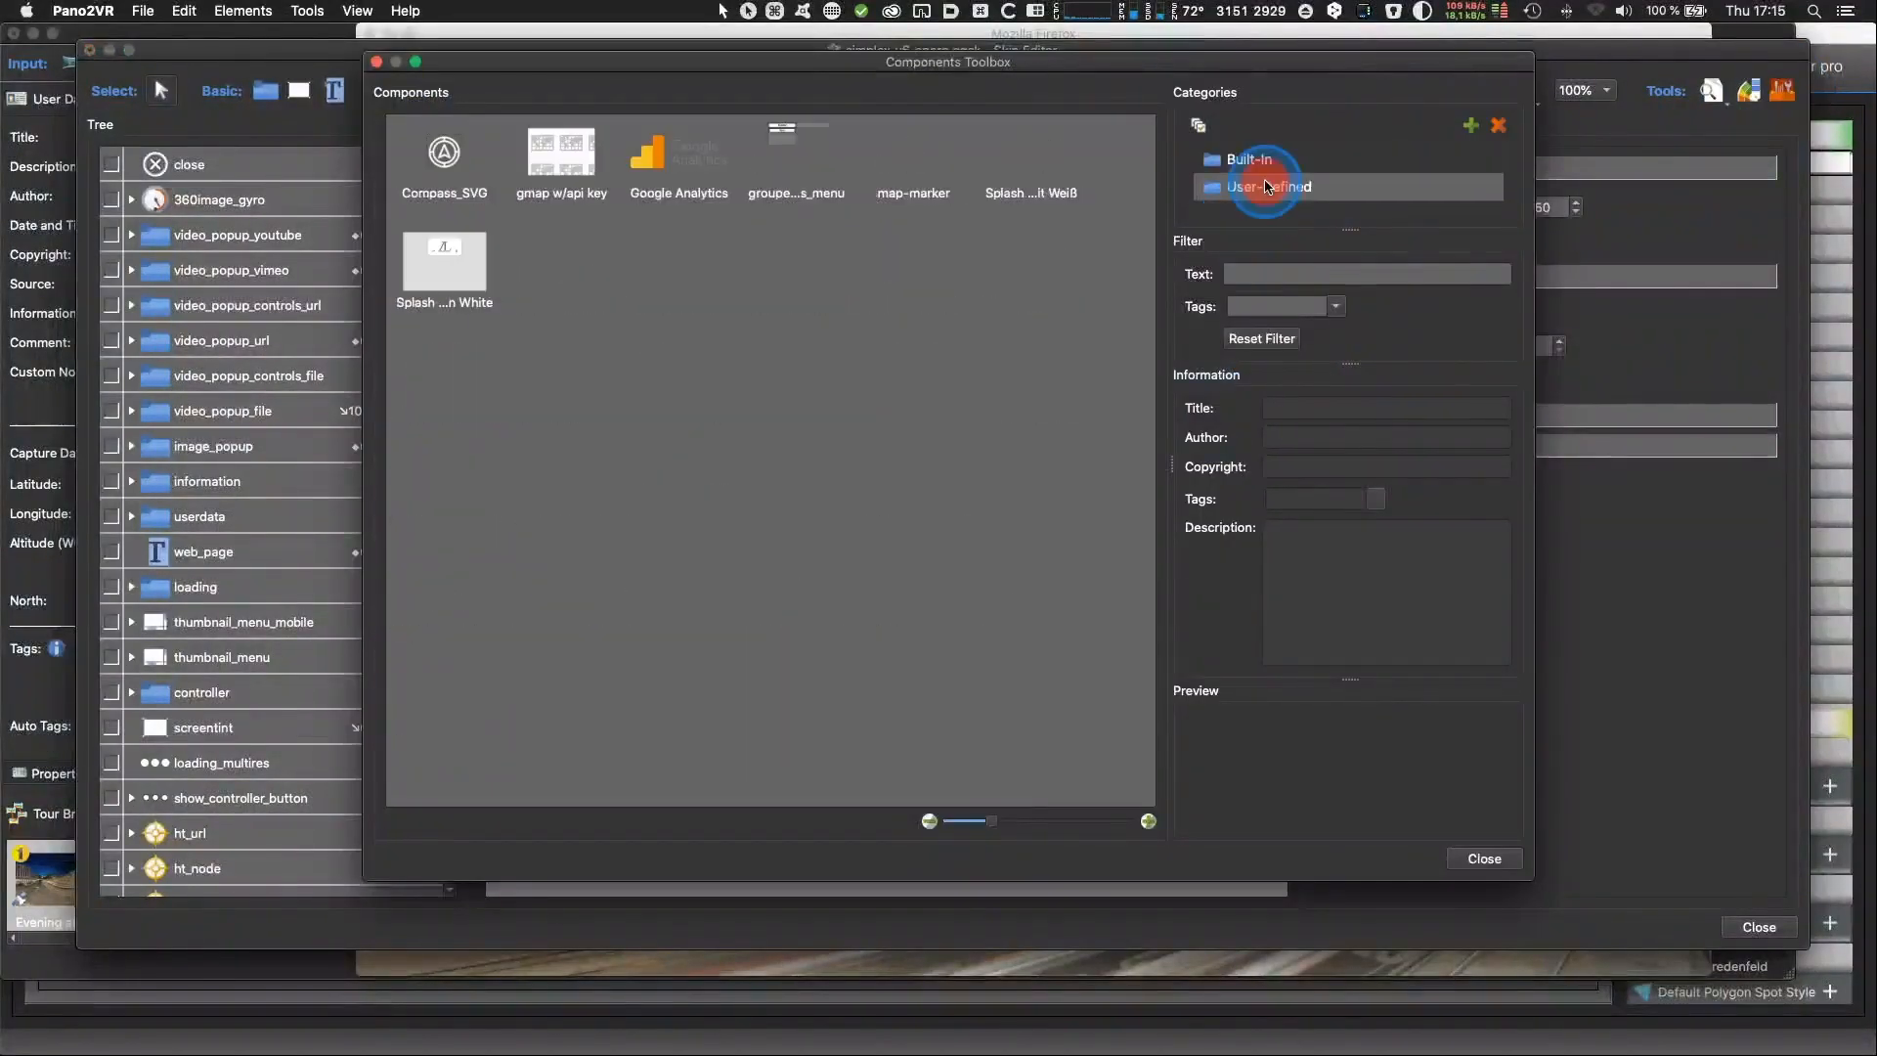
left_click(779, 145)
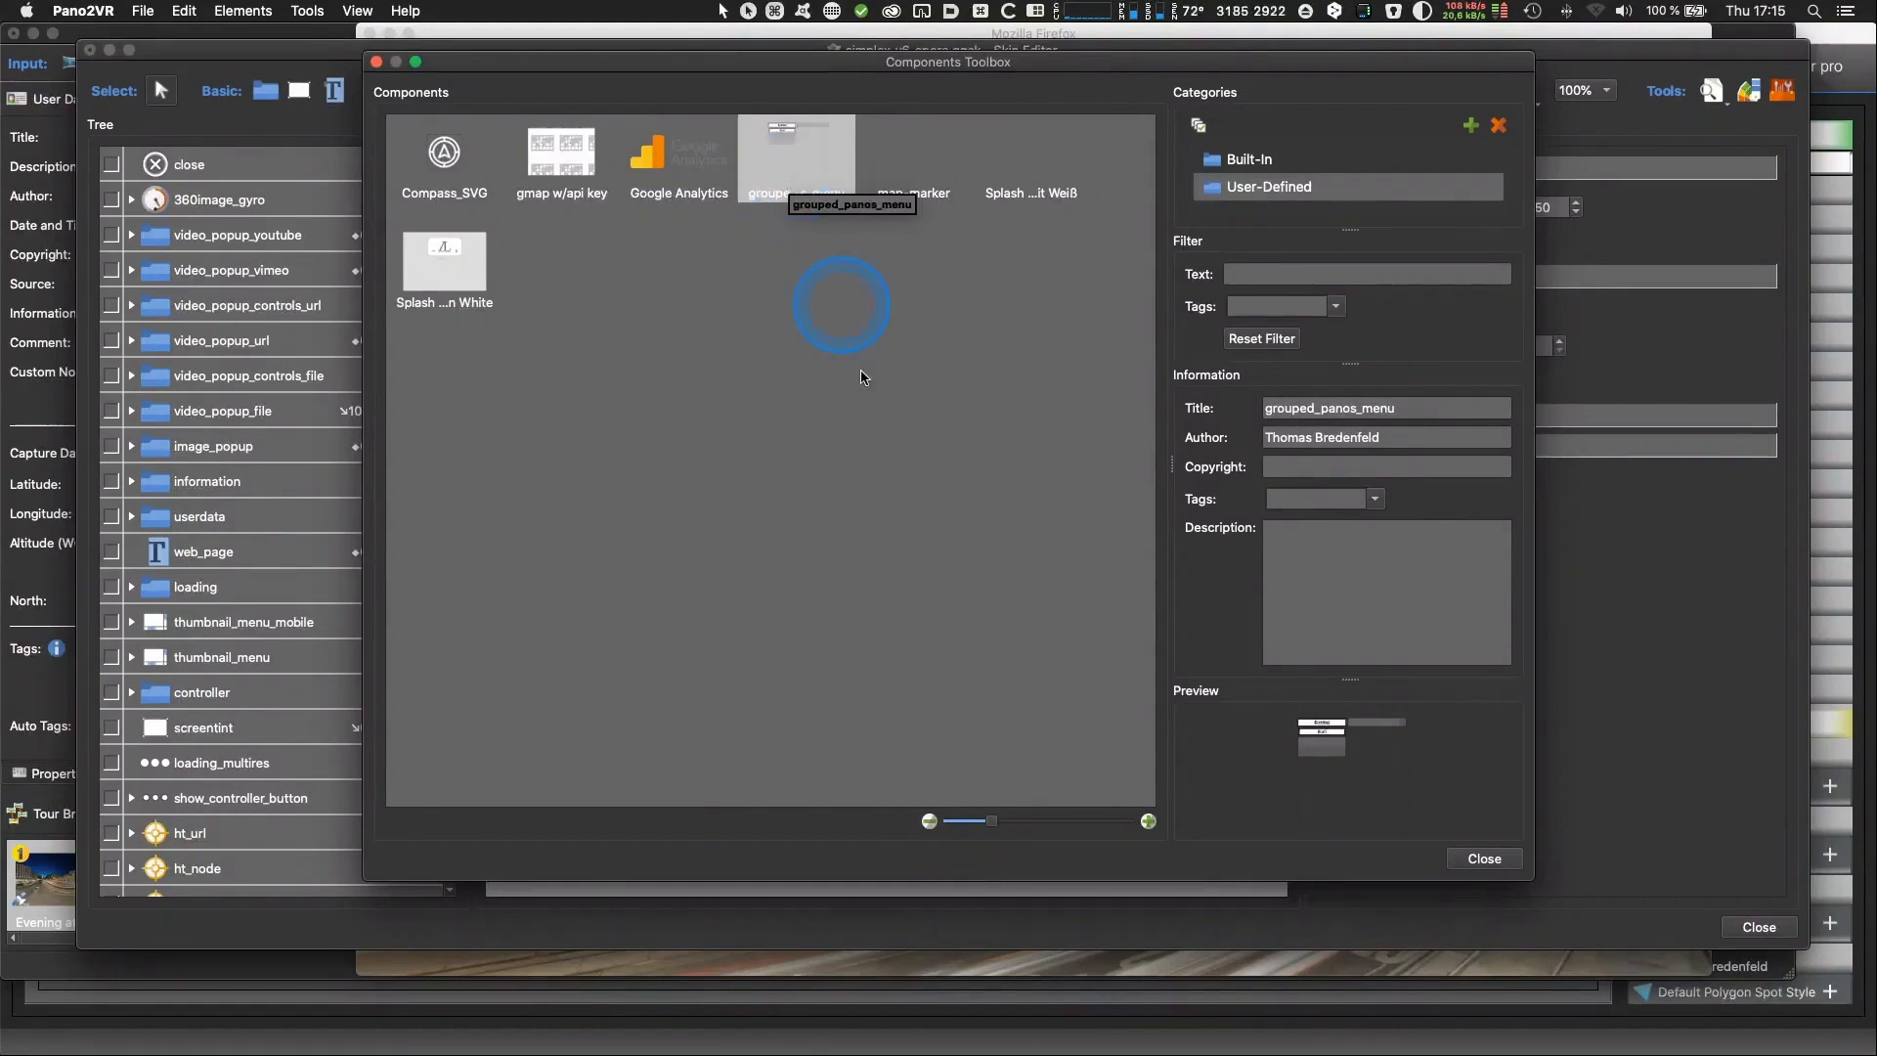
left_click(1484, 858)
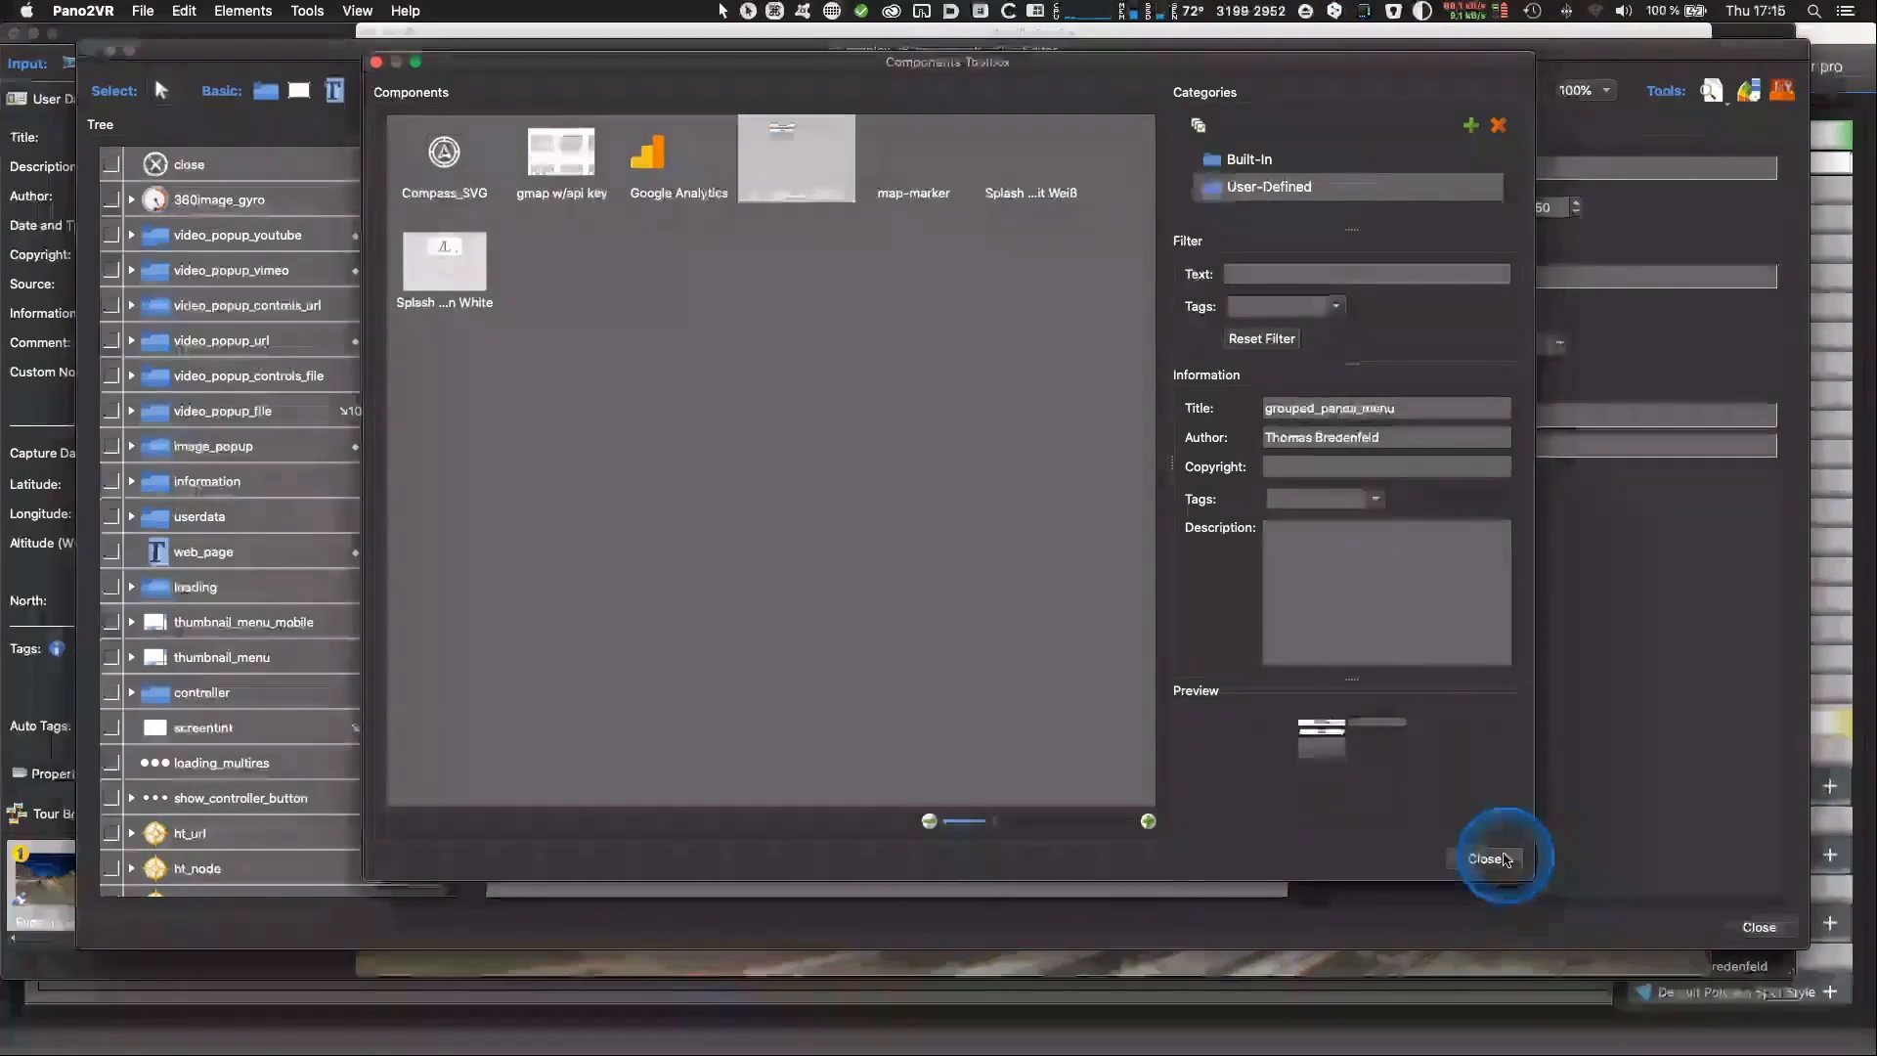
left_click(1490, 860)
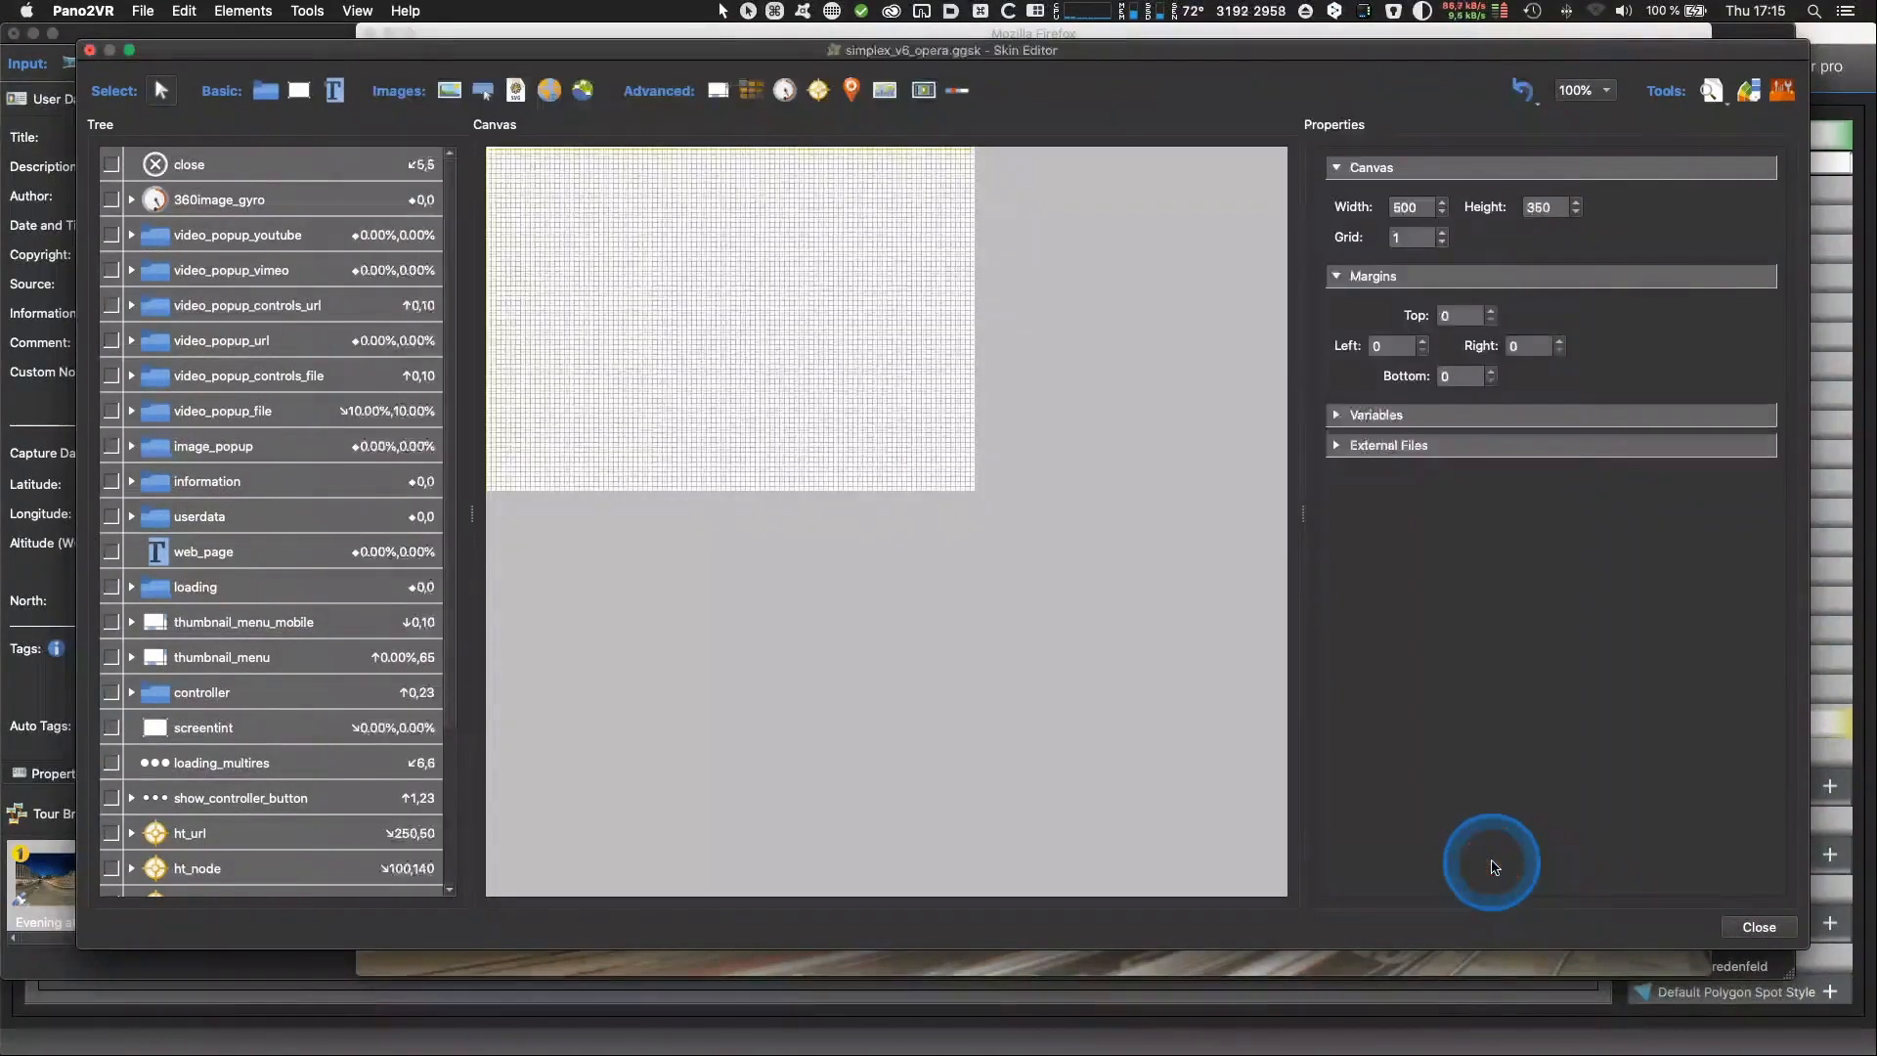
Switch to Panotour Pro and review the available Display choices of the Panorama Combobox plugin.
key("super+Tab")
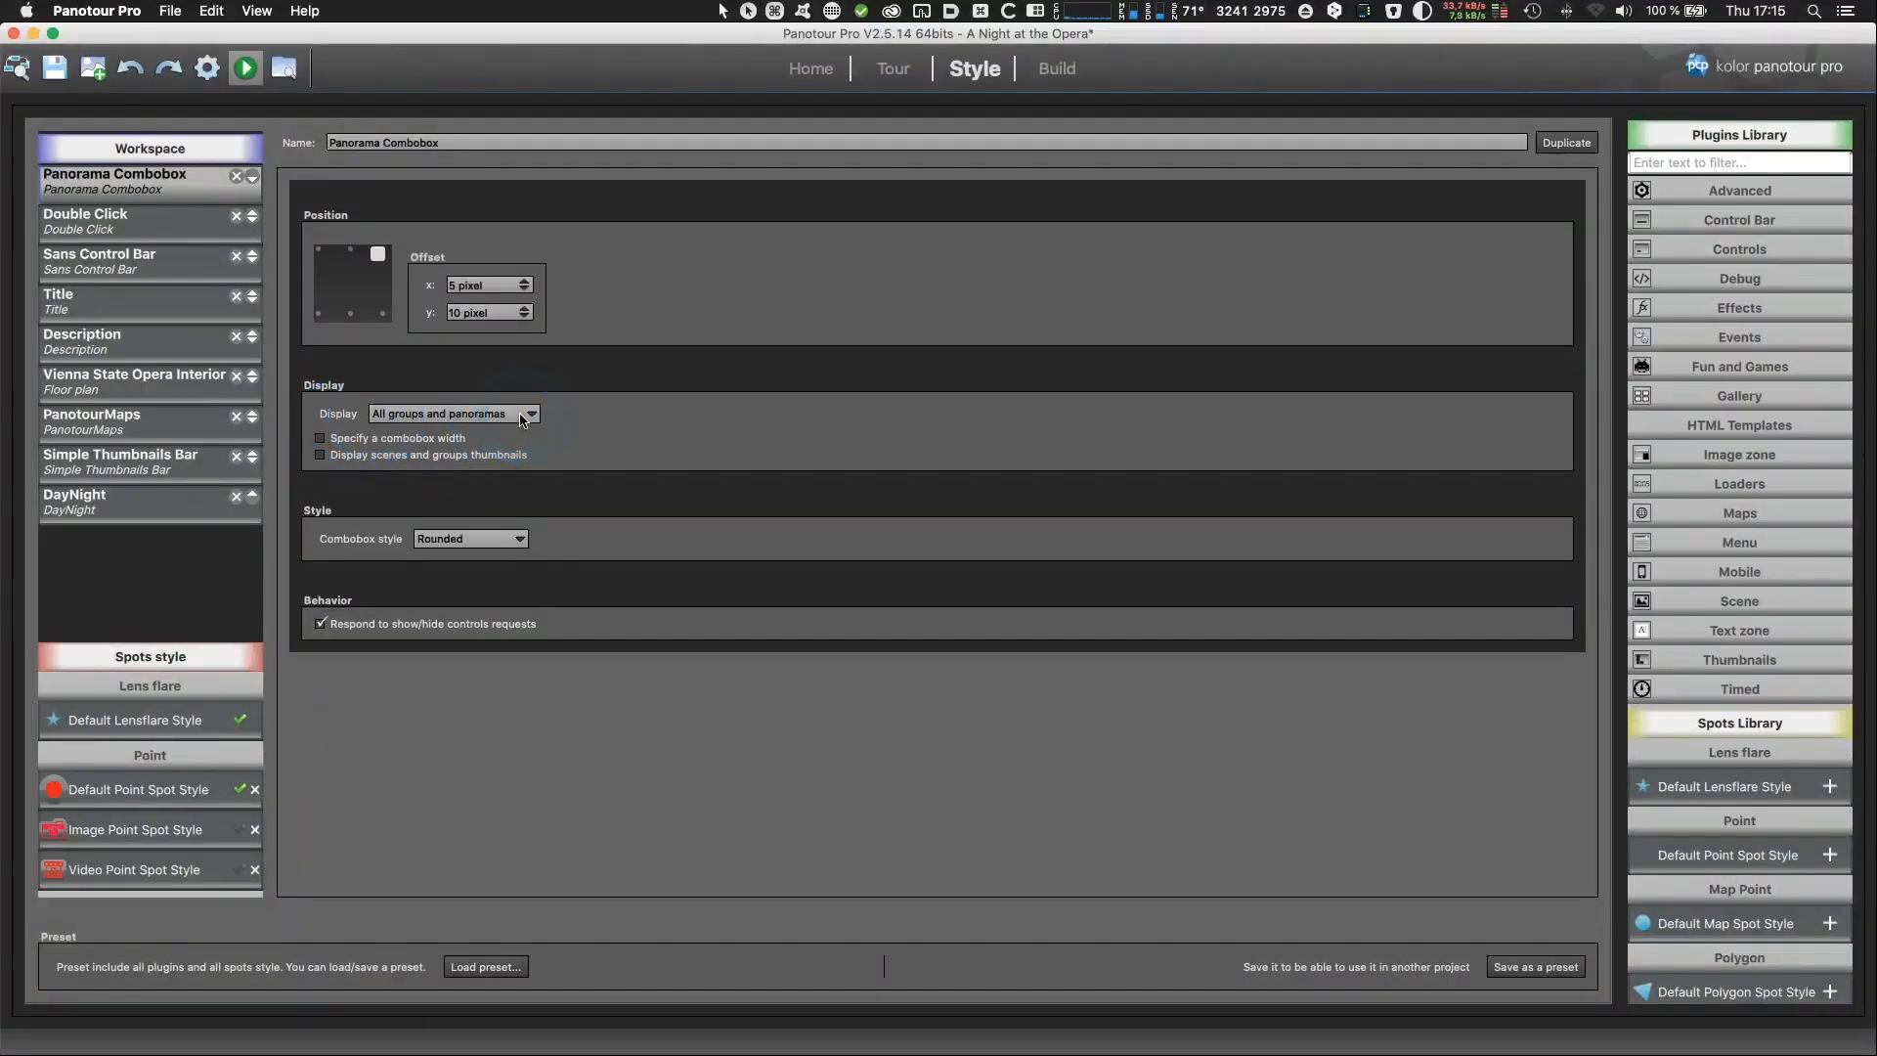
left_click(518, 420)
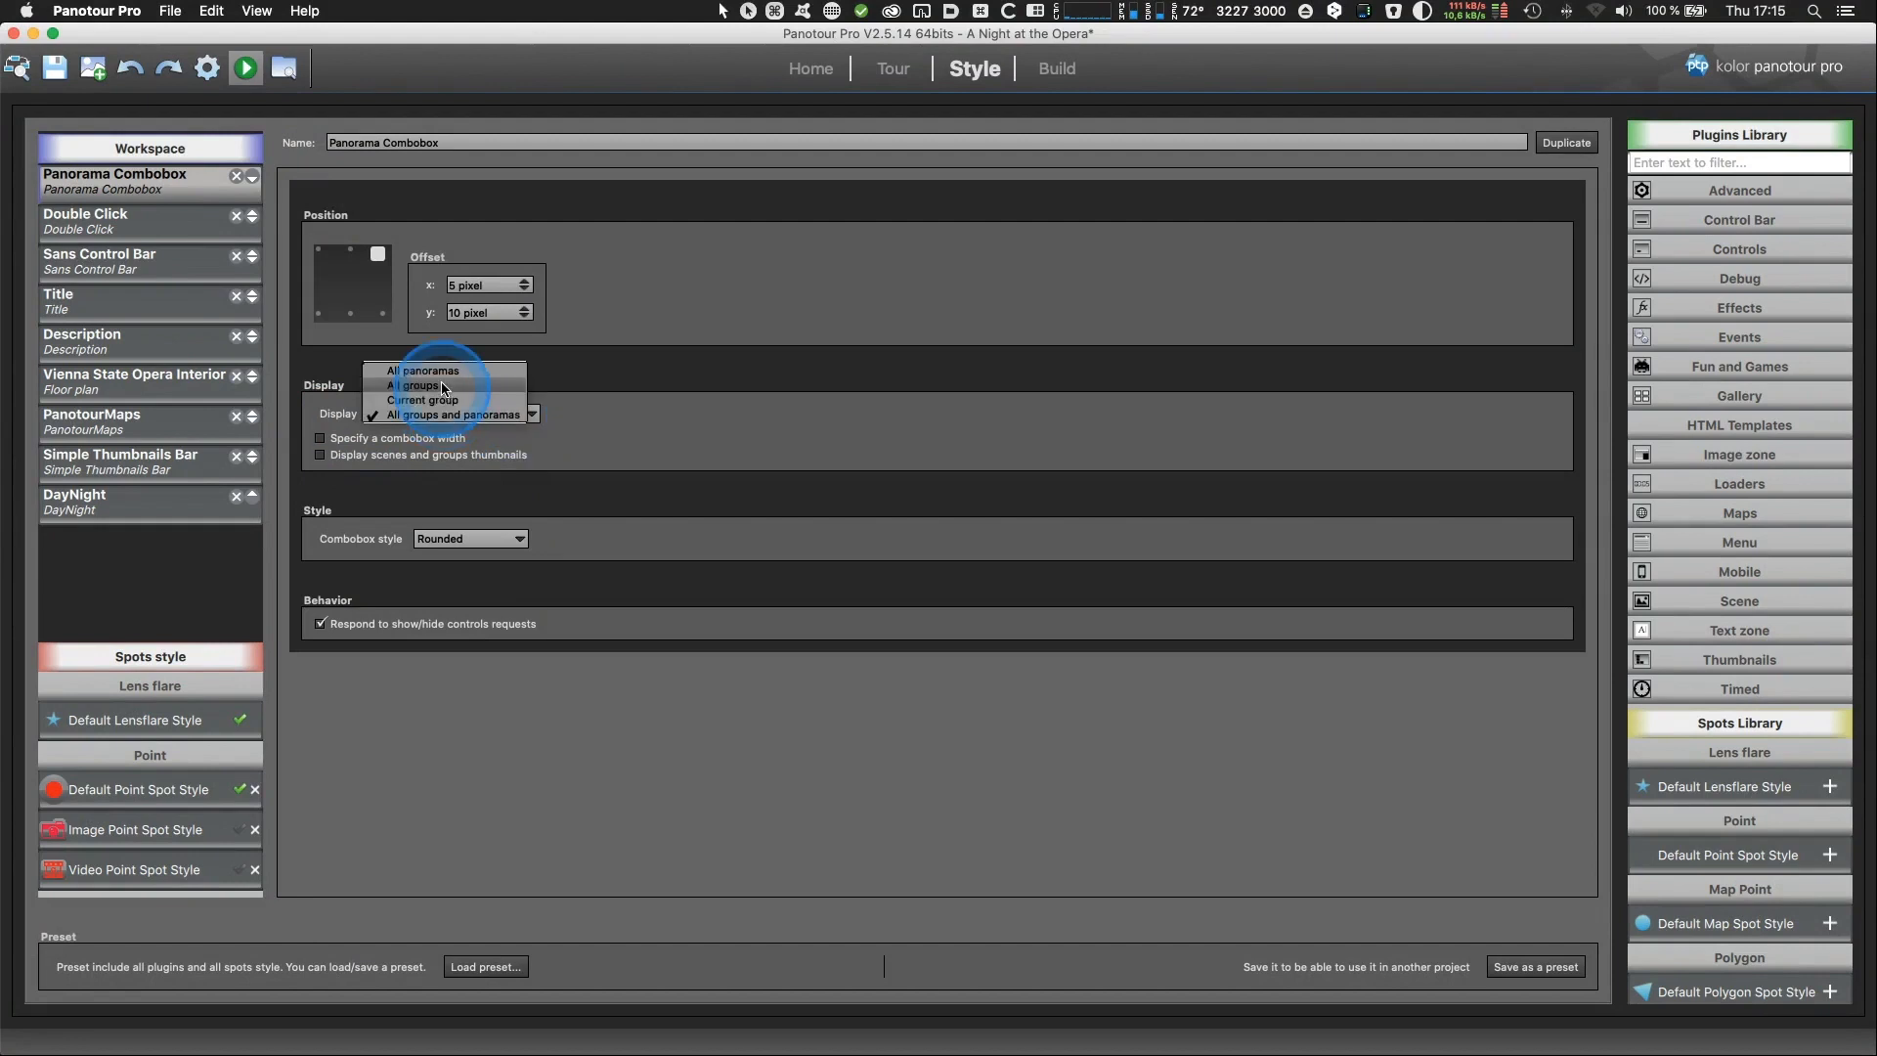
left_click(545, 438)
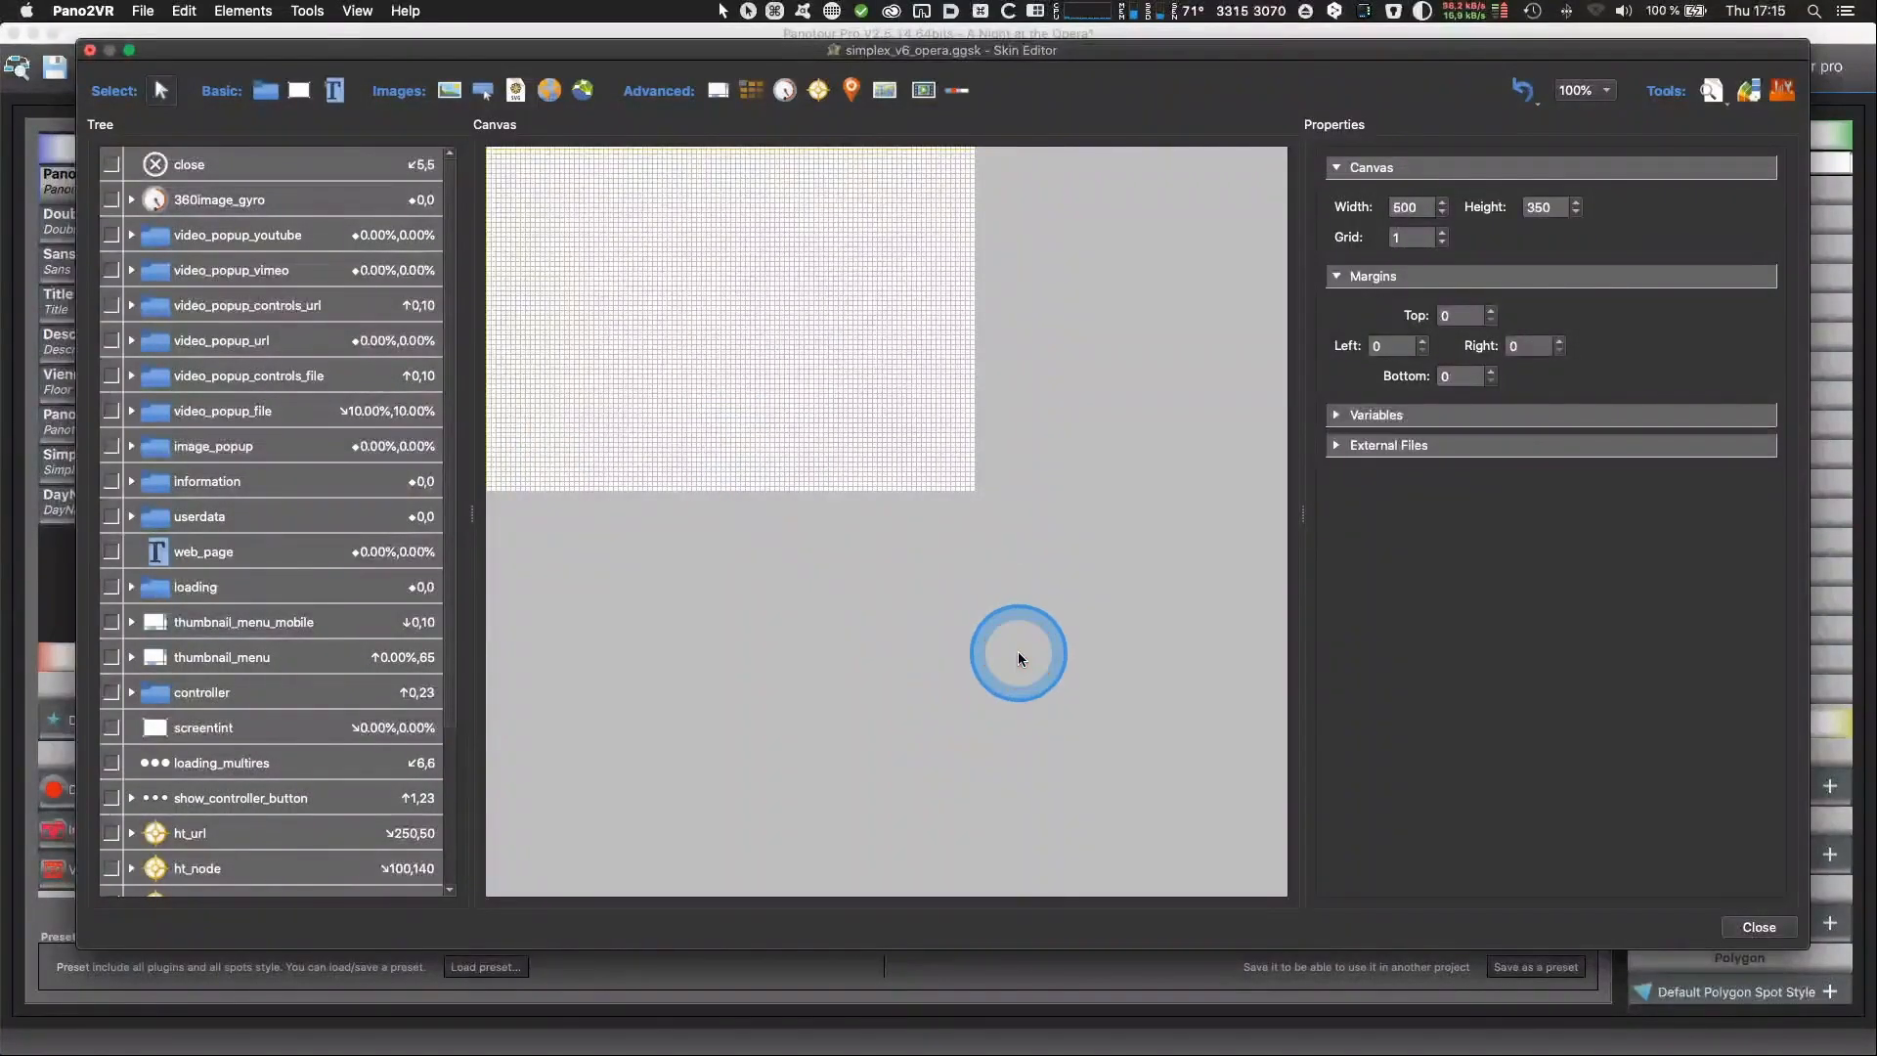
Return to the Pano2VR skin editor and insert the user-defined grouped_panos_menu component from the Components Toolbox into the skin.
left_click(1780, 91)
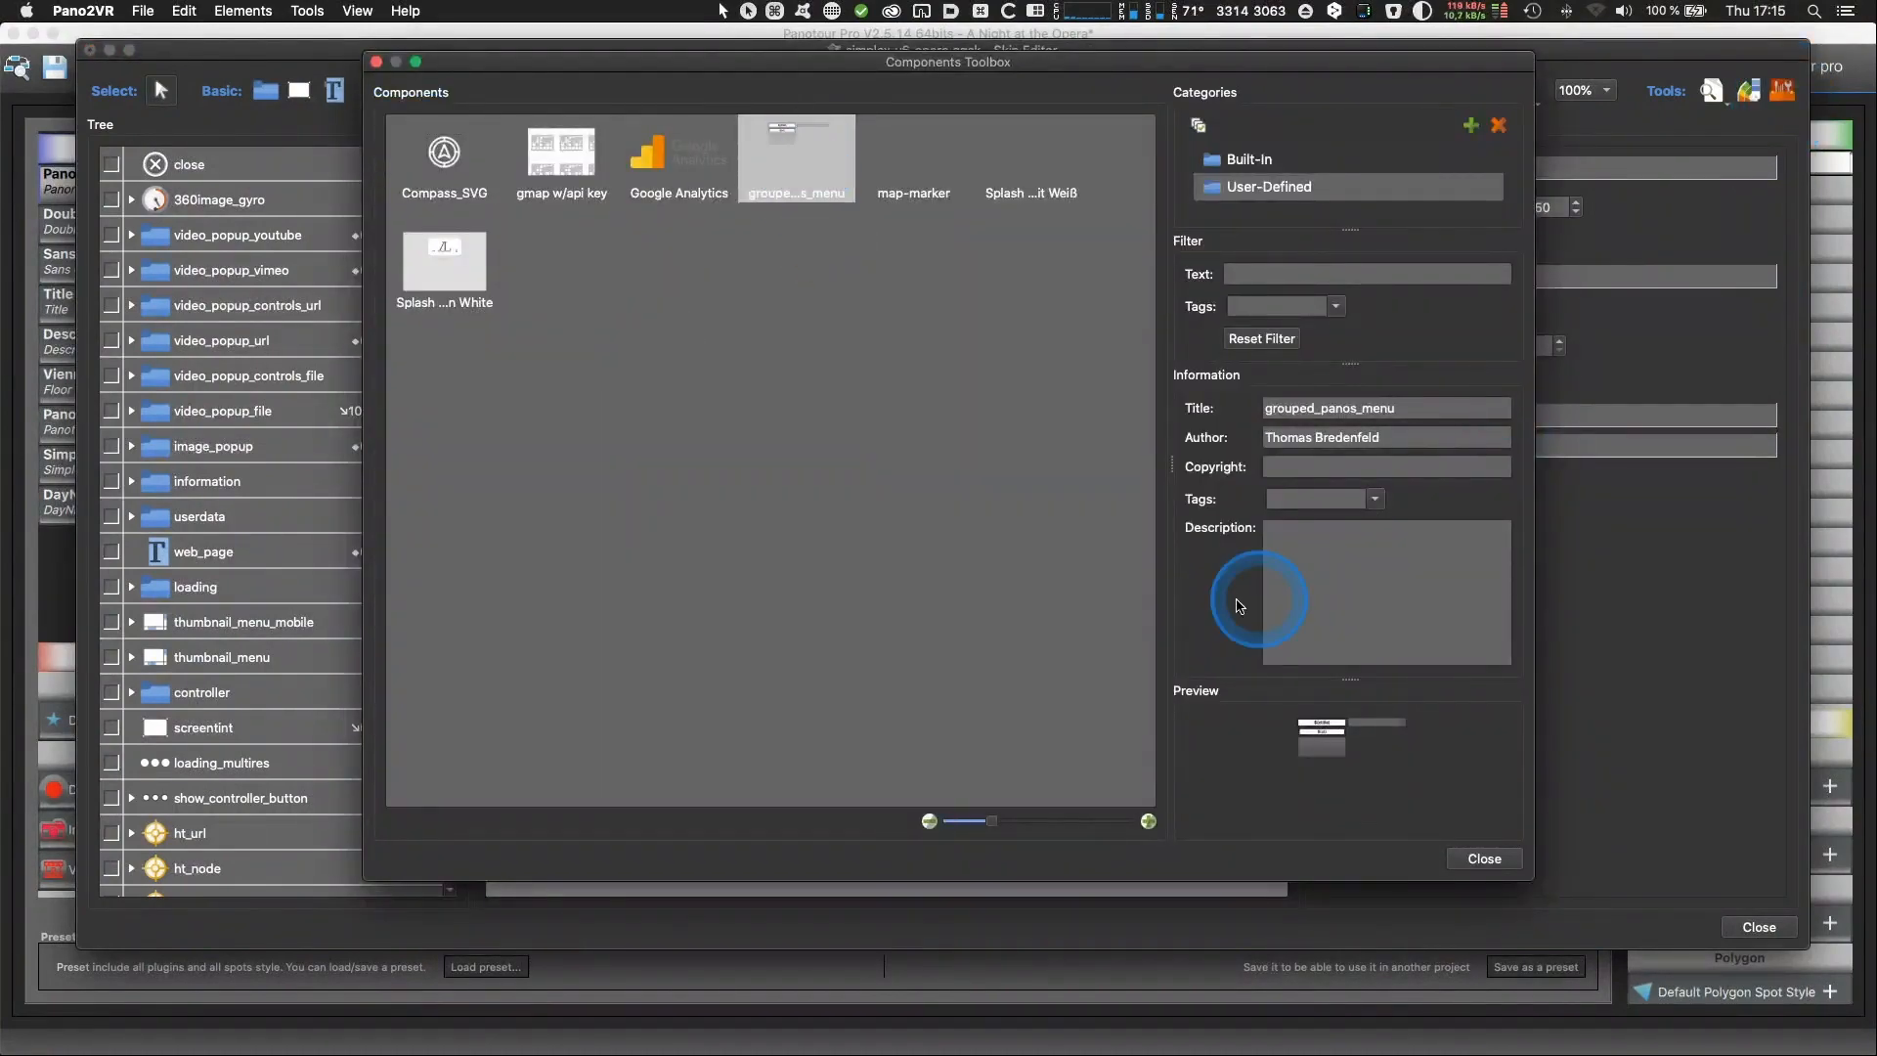
right_click(841, 144)
left_click(875, 145)
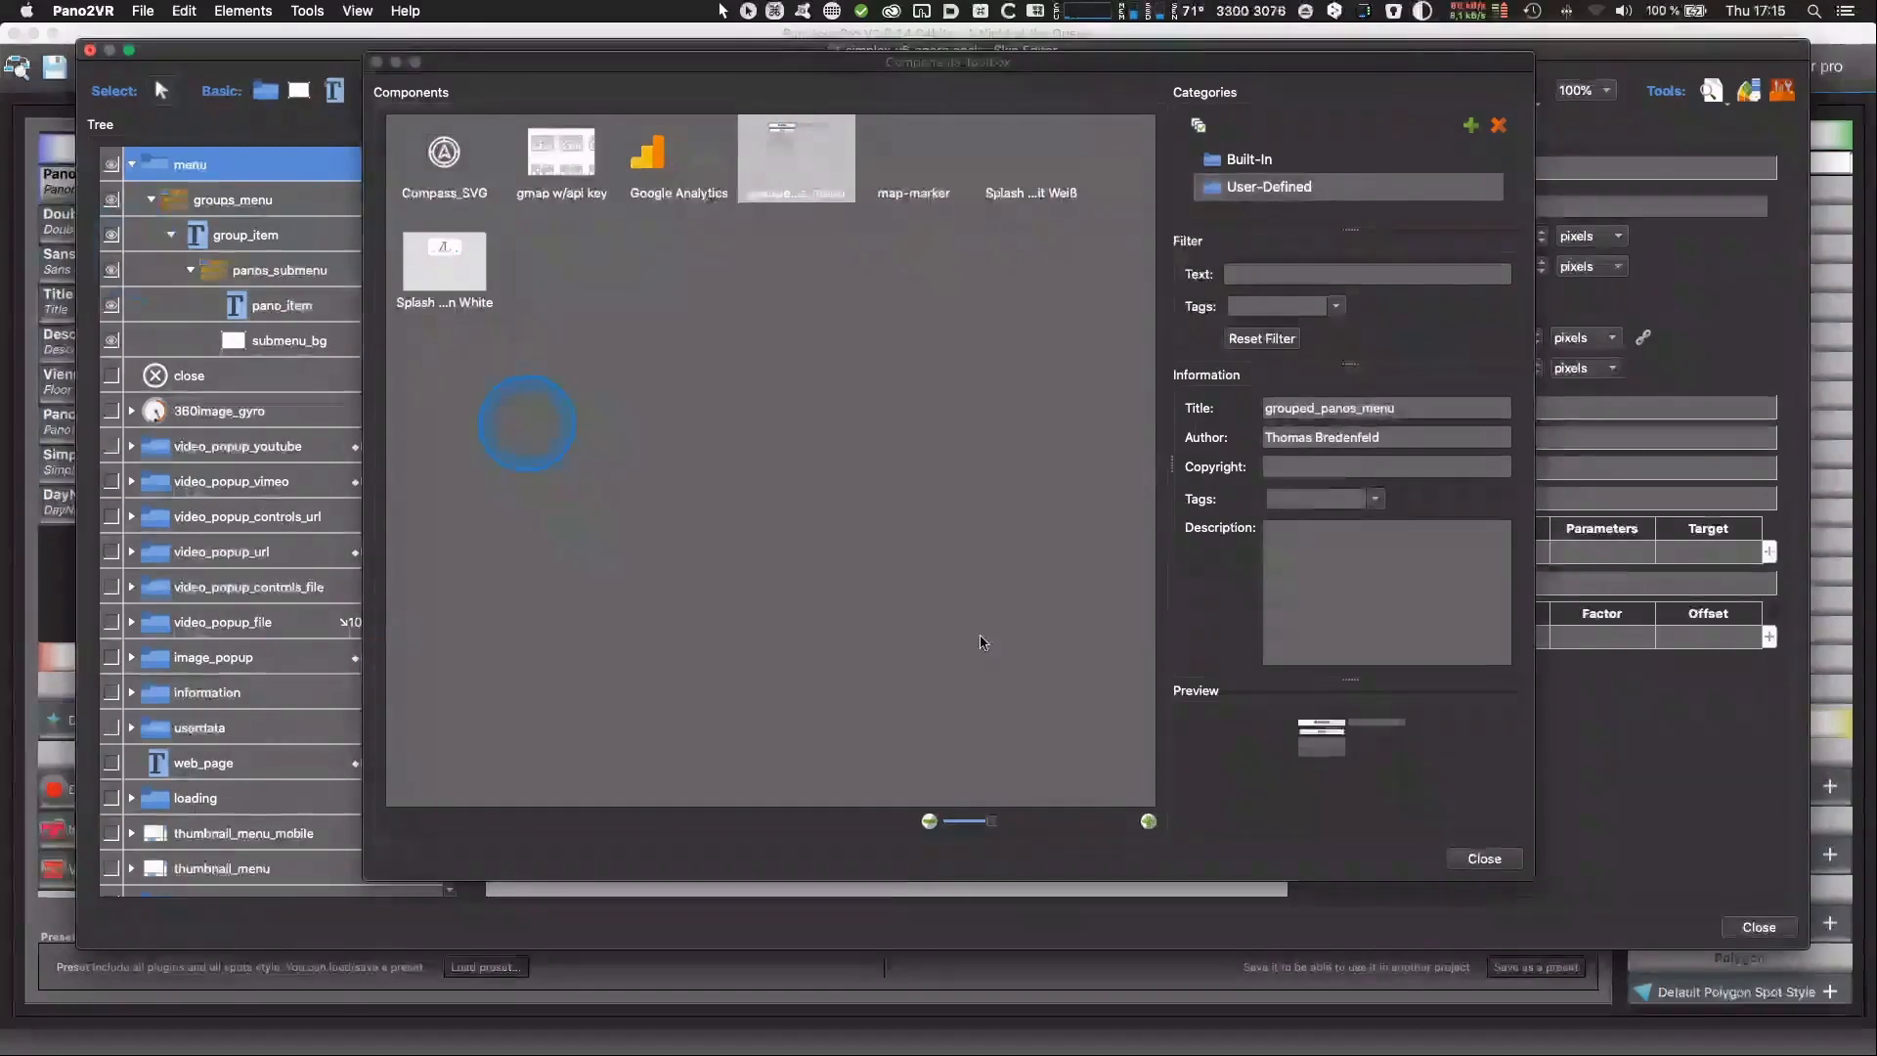
left_click(1484, 859)
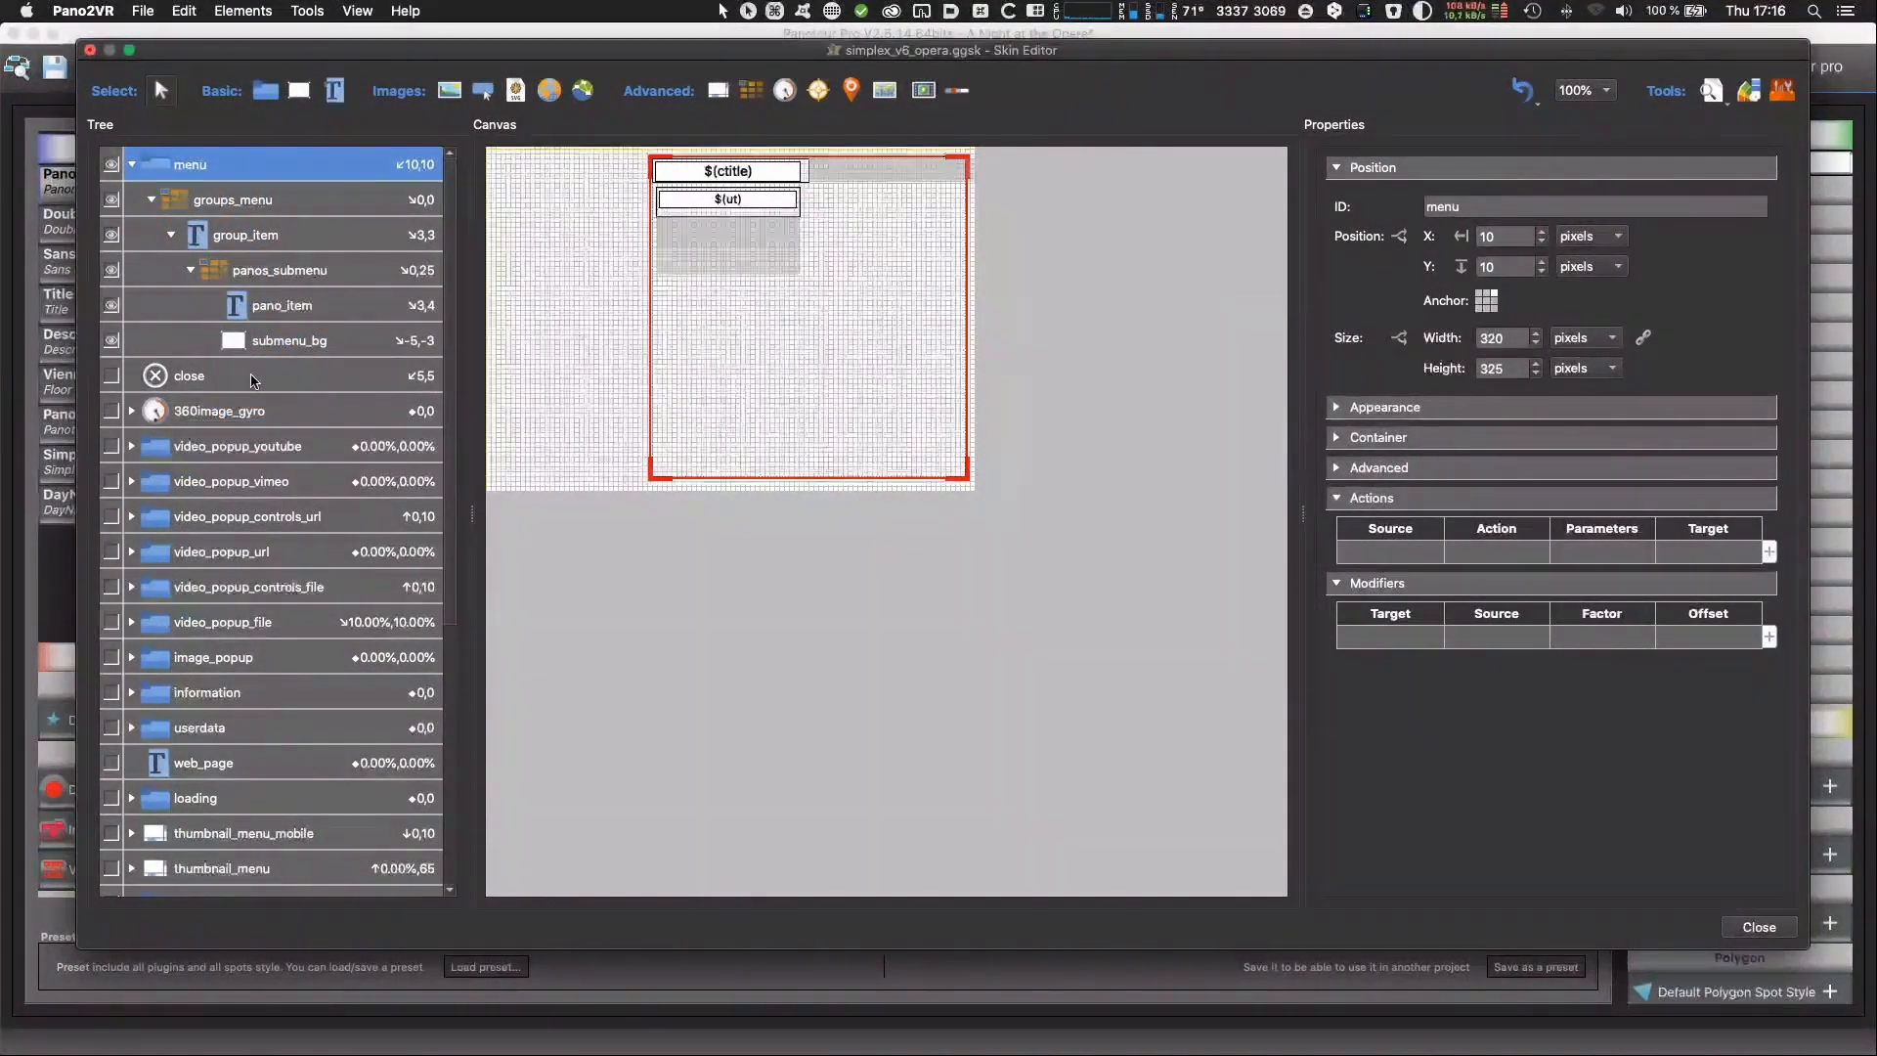
left_click(251, 379)
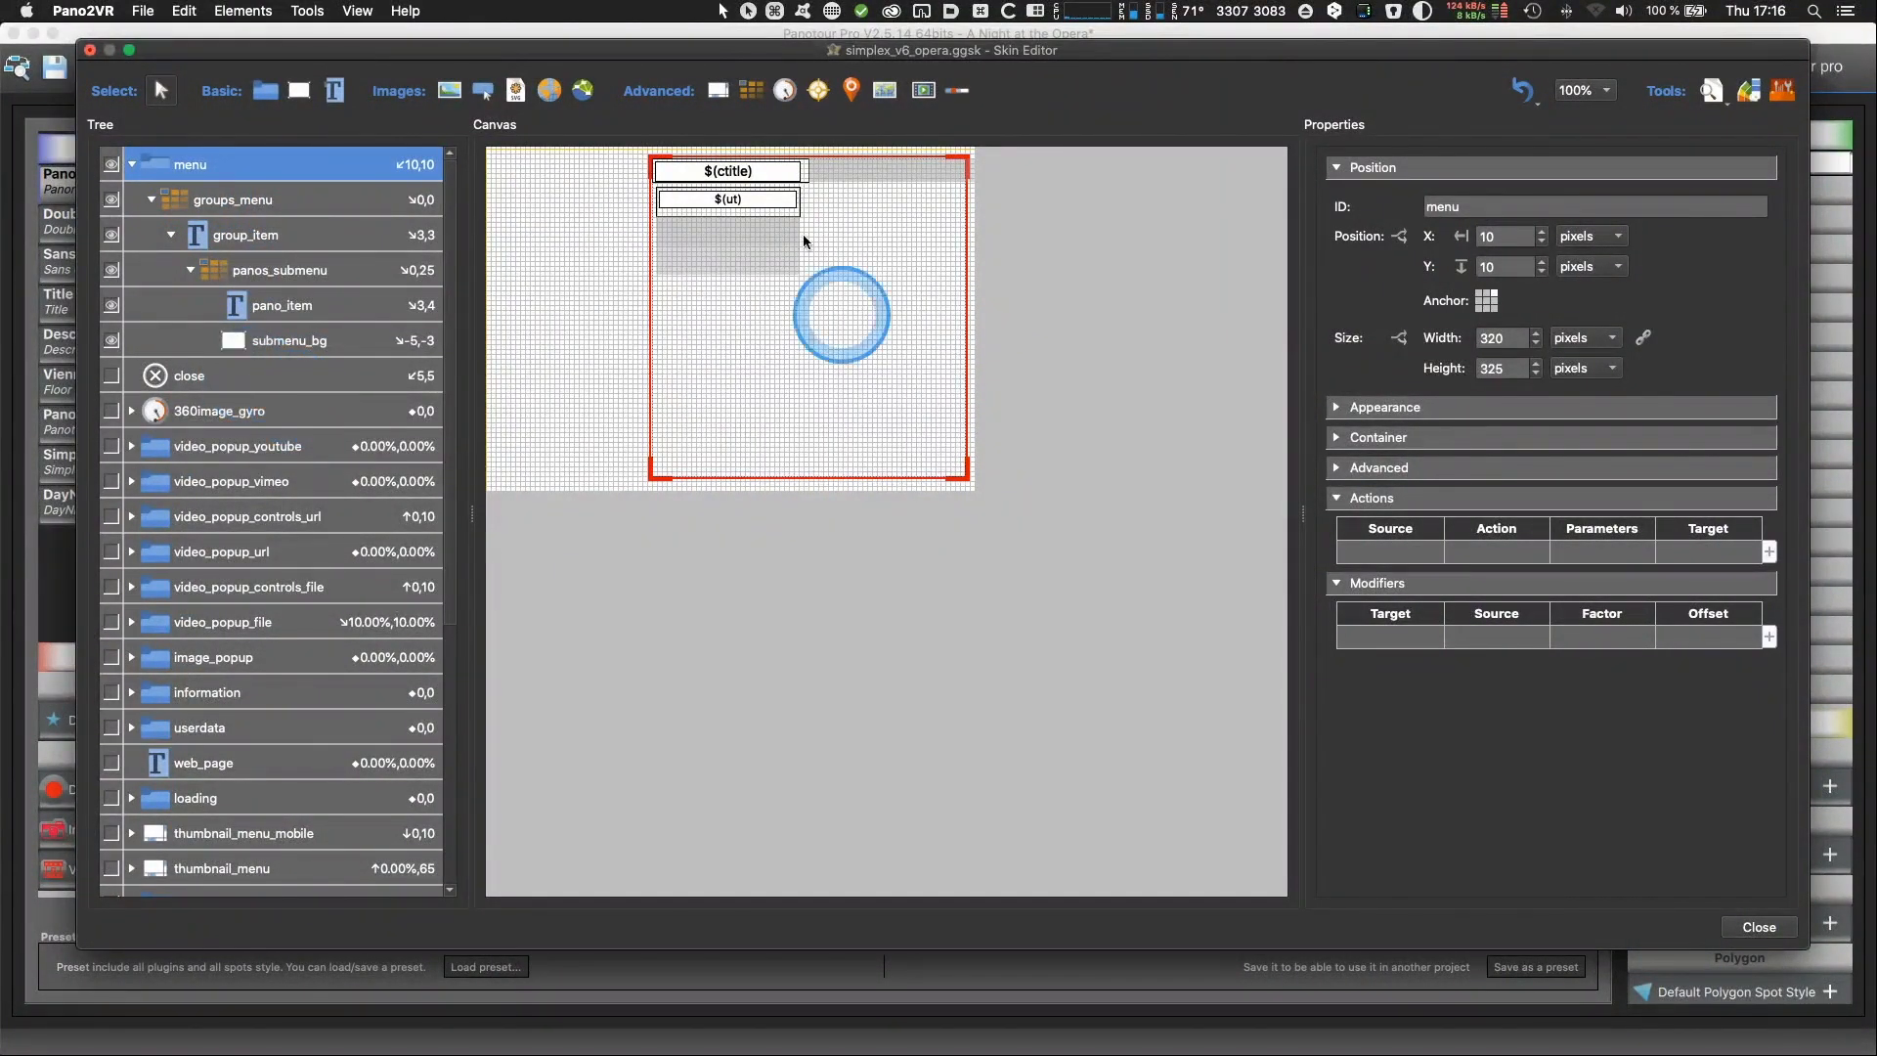
left_click(545, 443)
Save the skin, preview the tour in the browser, and test node switching through the Around the Opera and Opera Interior submenus.
key("super+s")
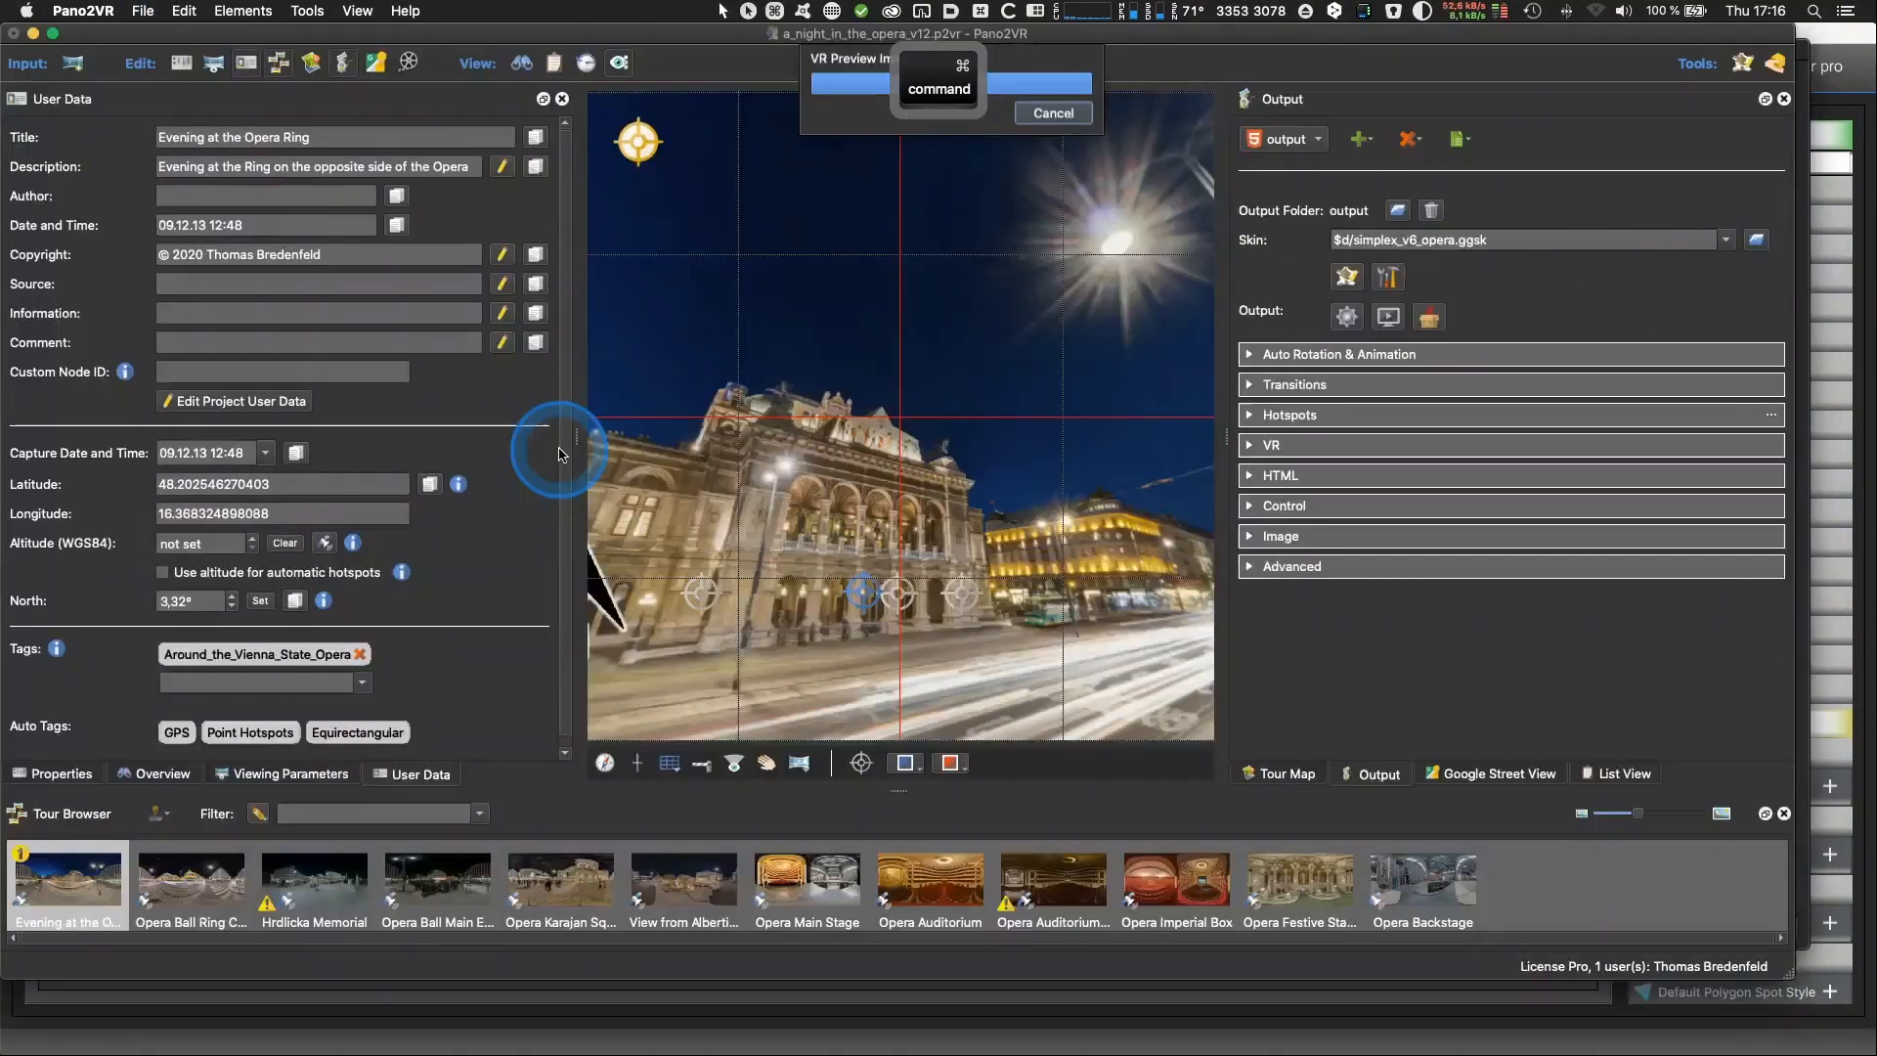
left_click(642, 615)
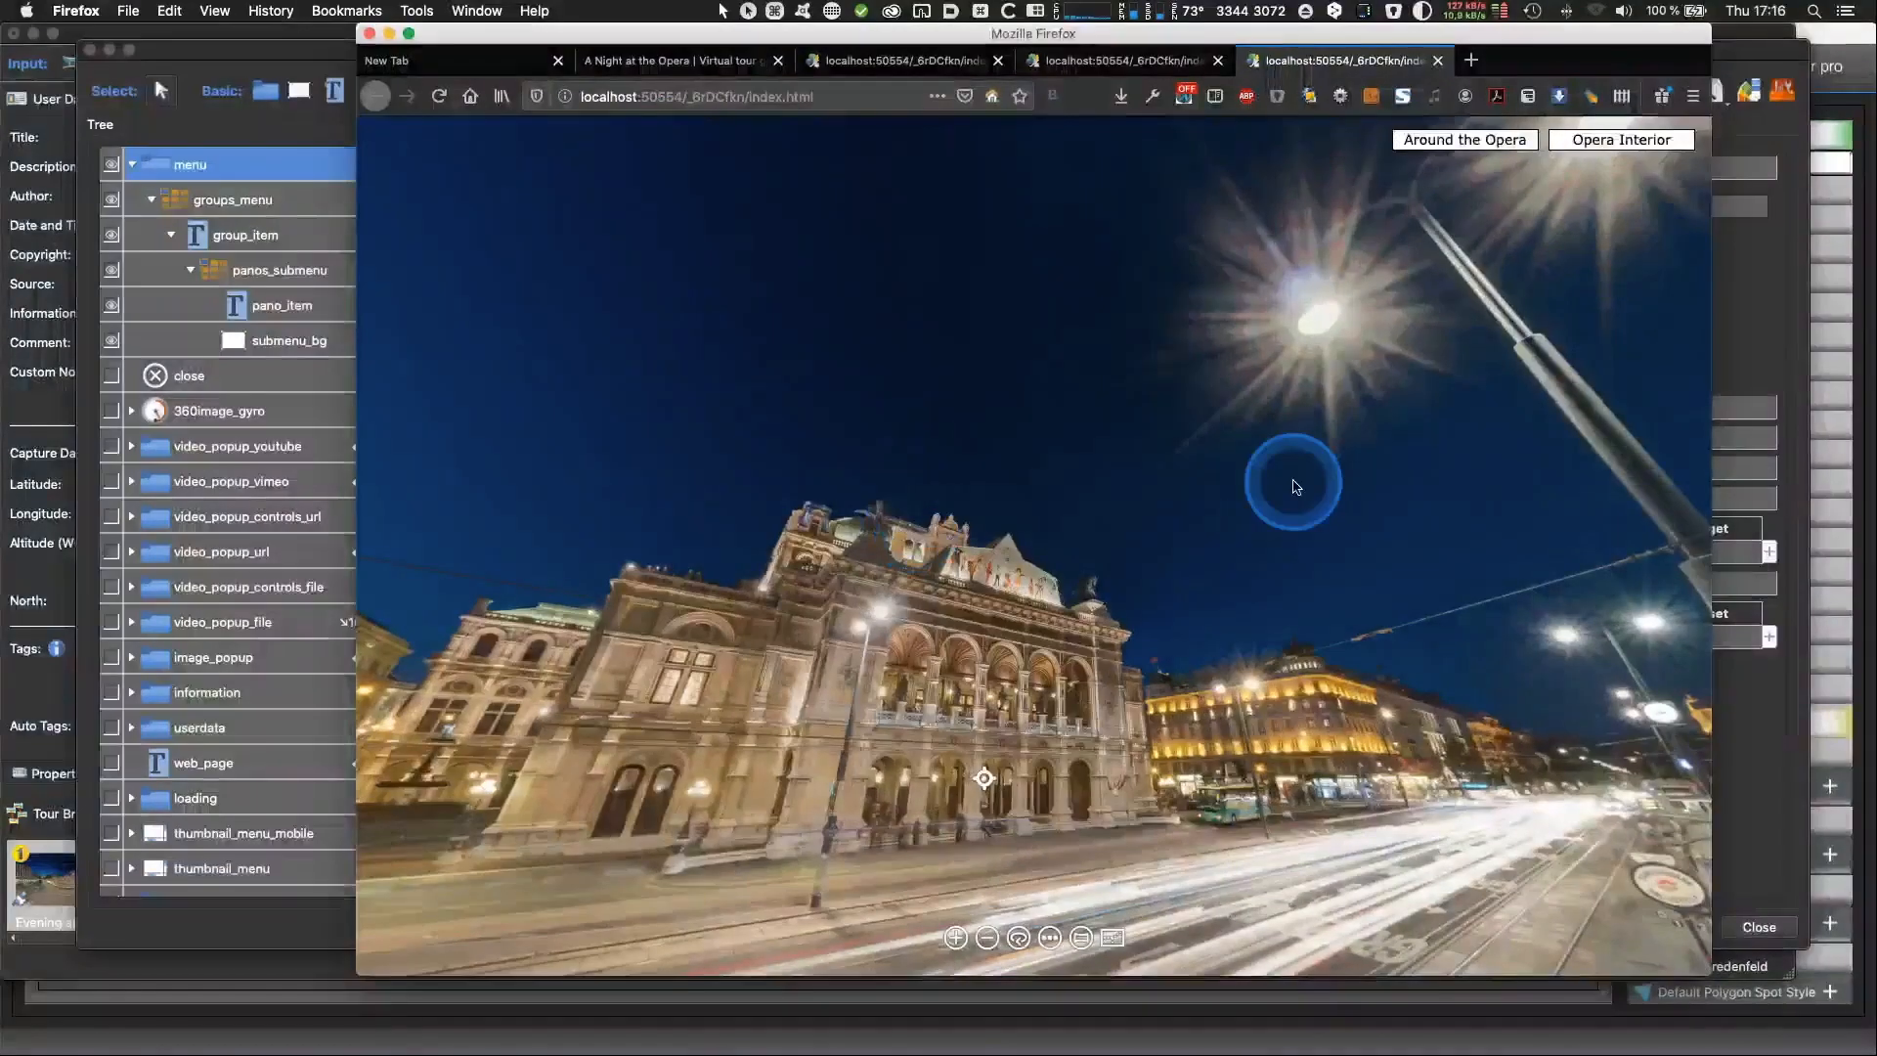
left_click(1439, 149)
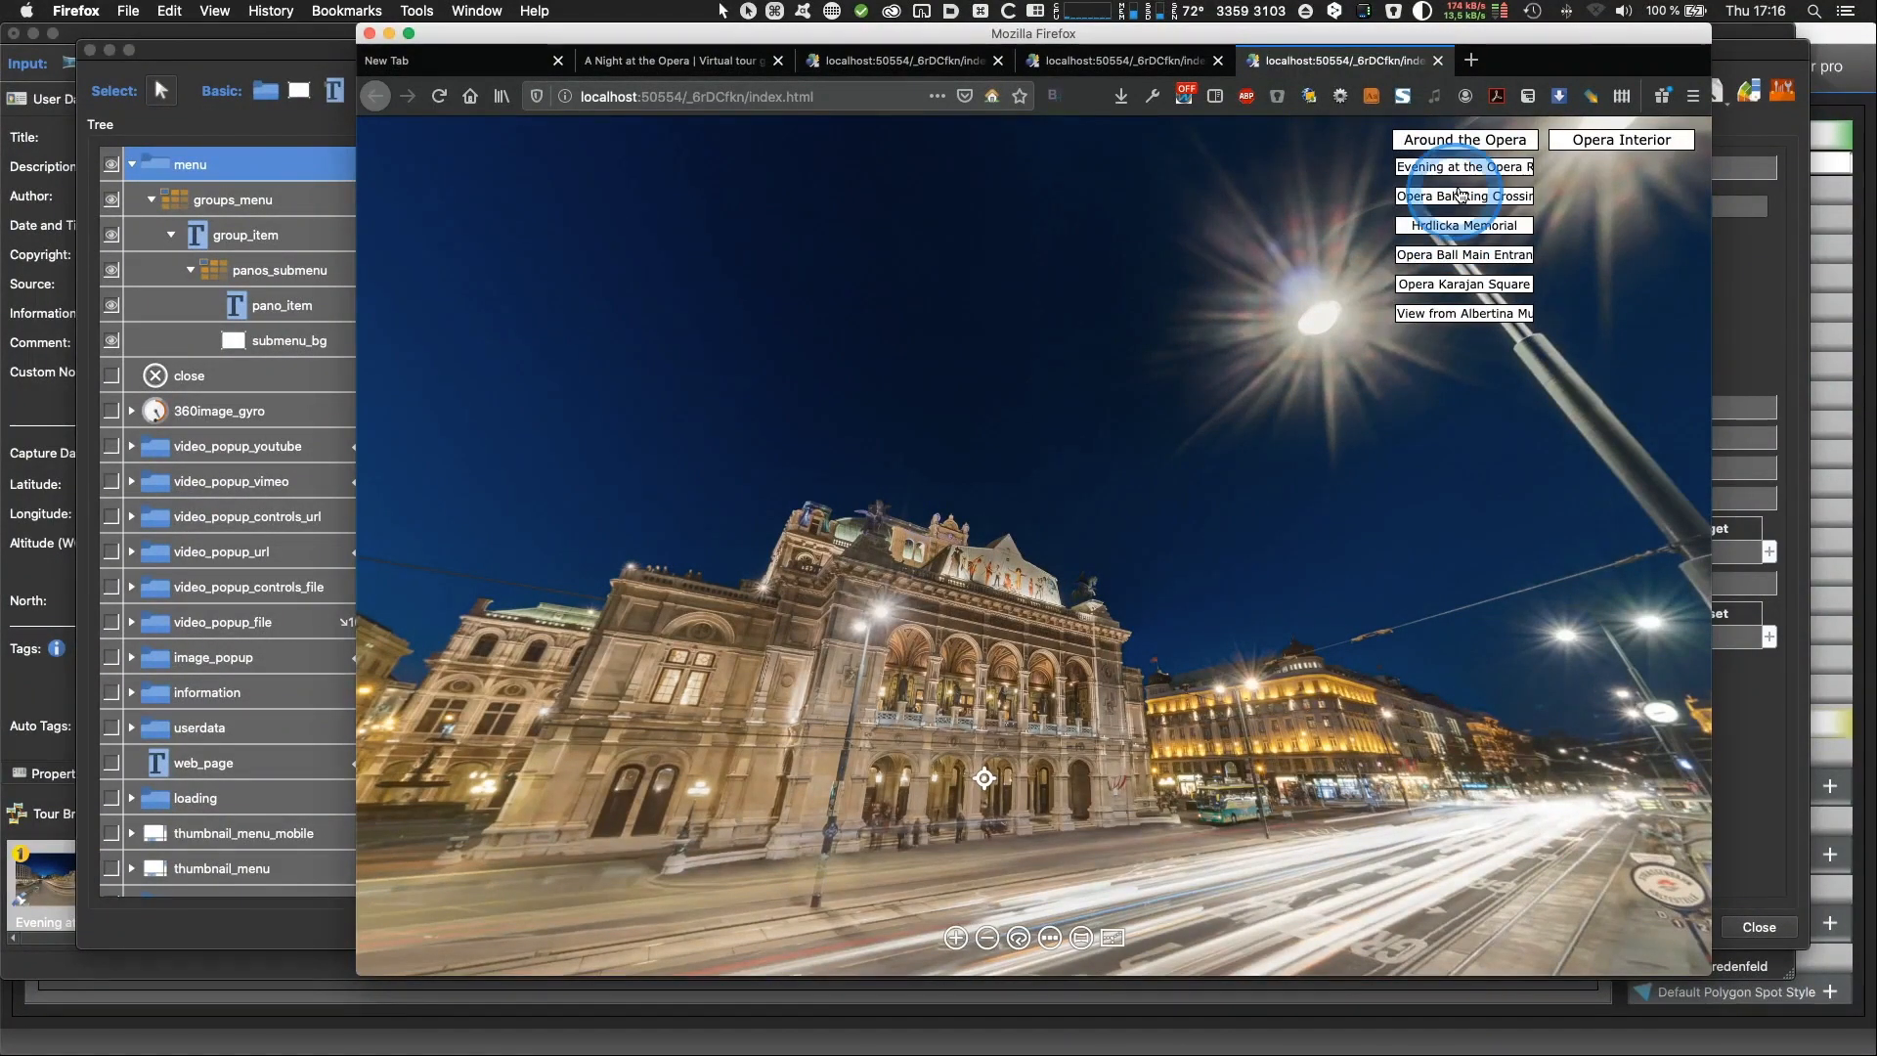
mouse_move(1603, 143)
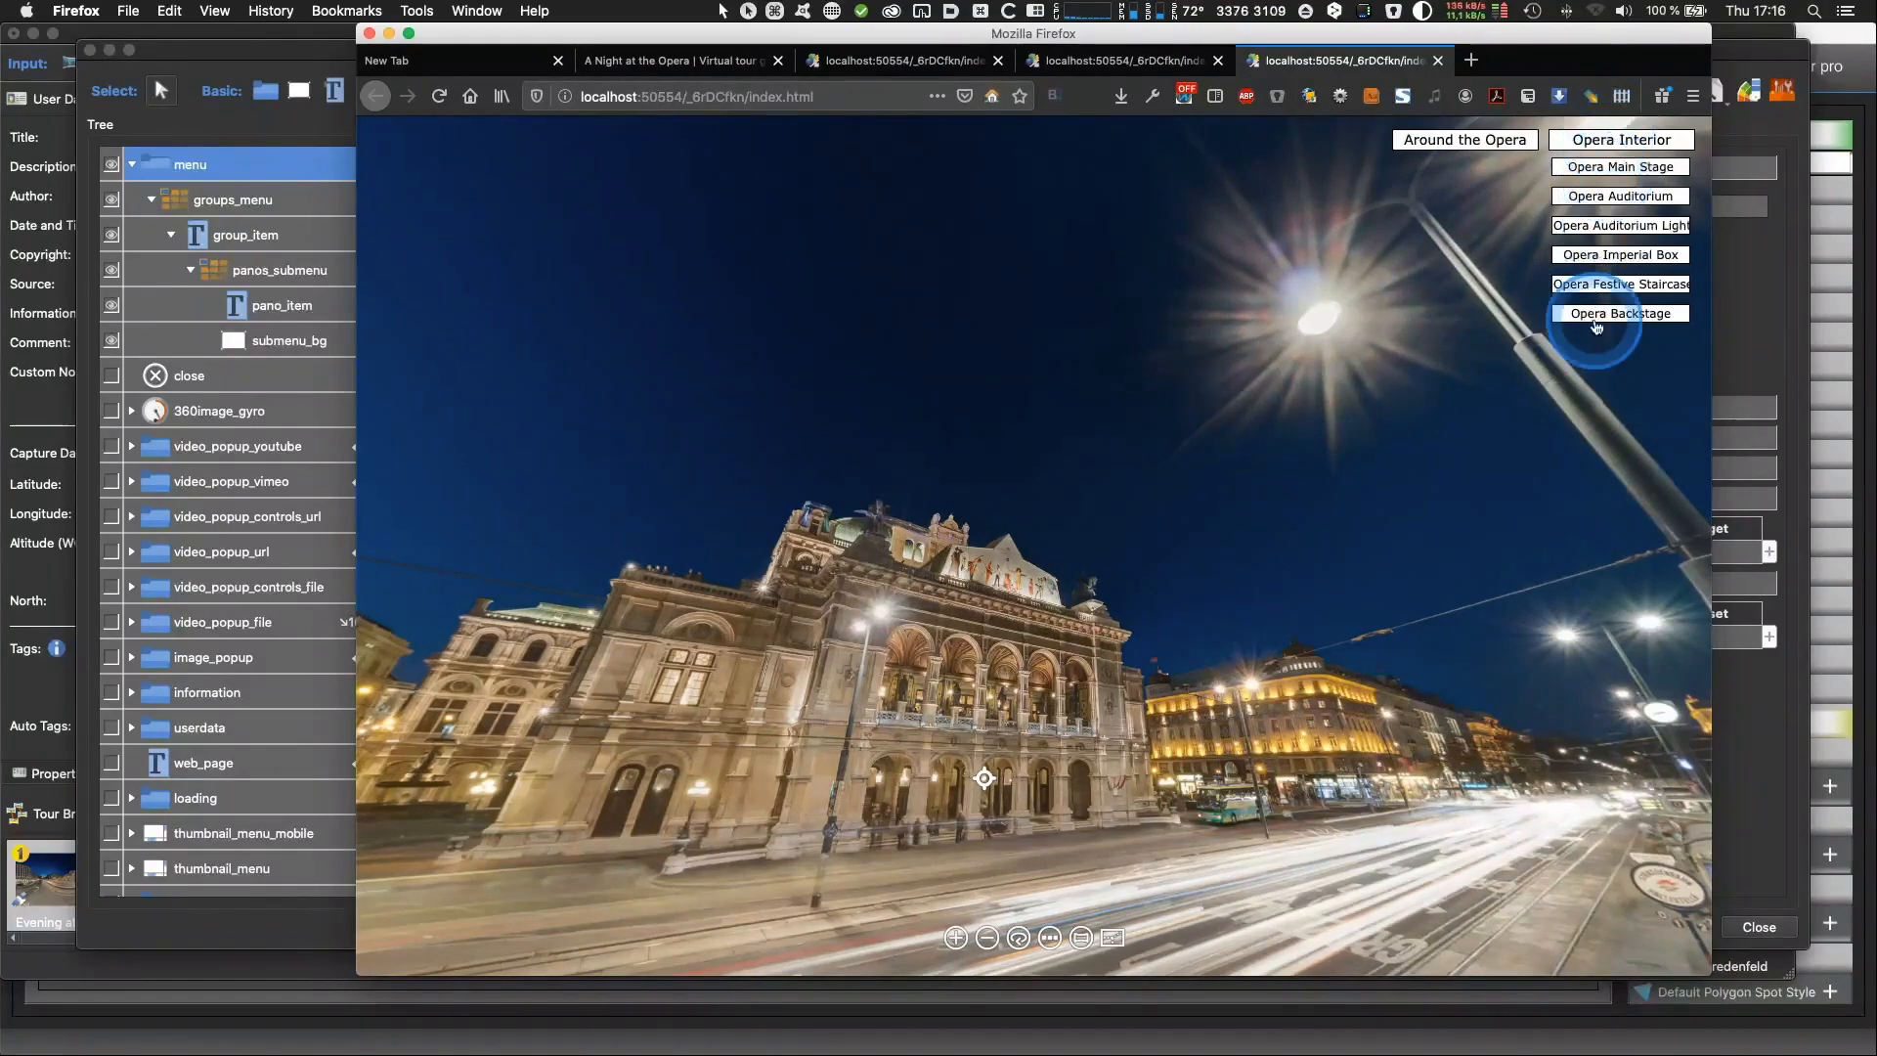
left_click(1608, 198)
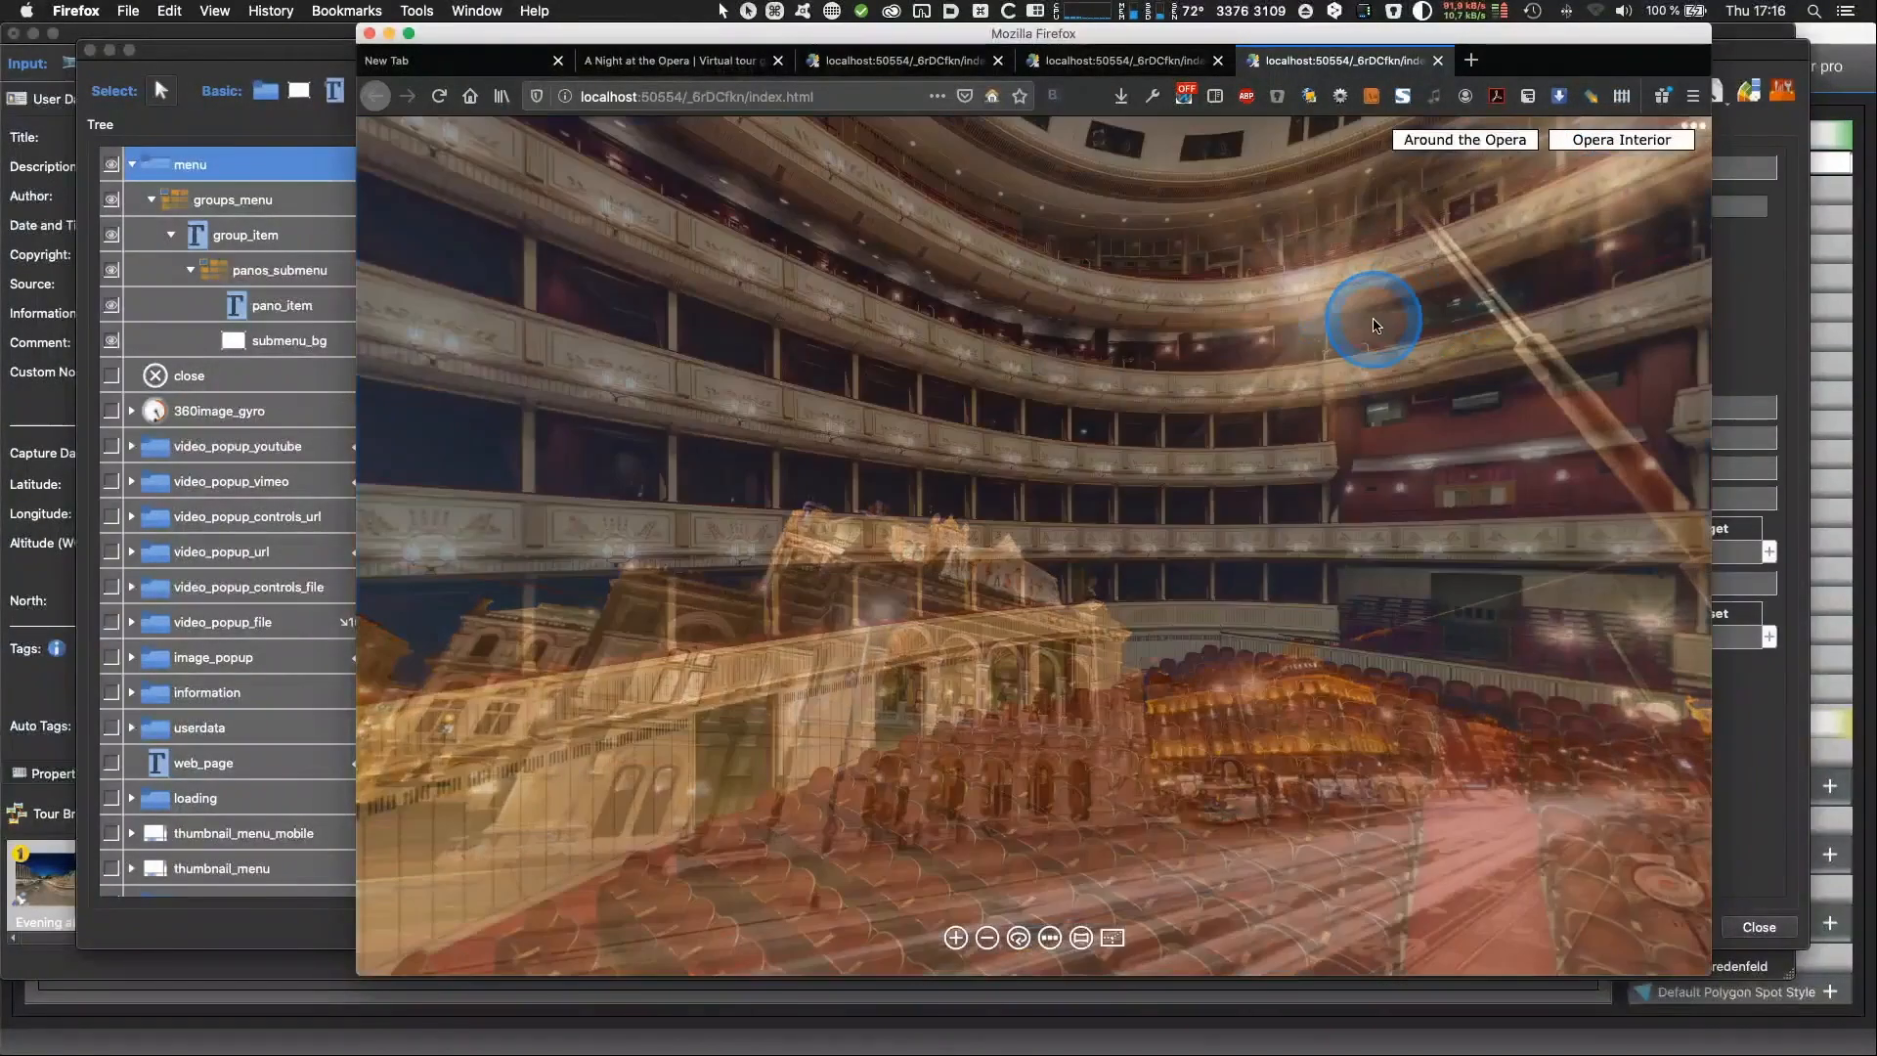
mouse_move(1465, 138)
left_click(1467, 226)
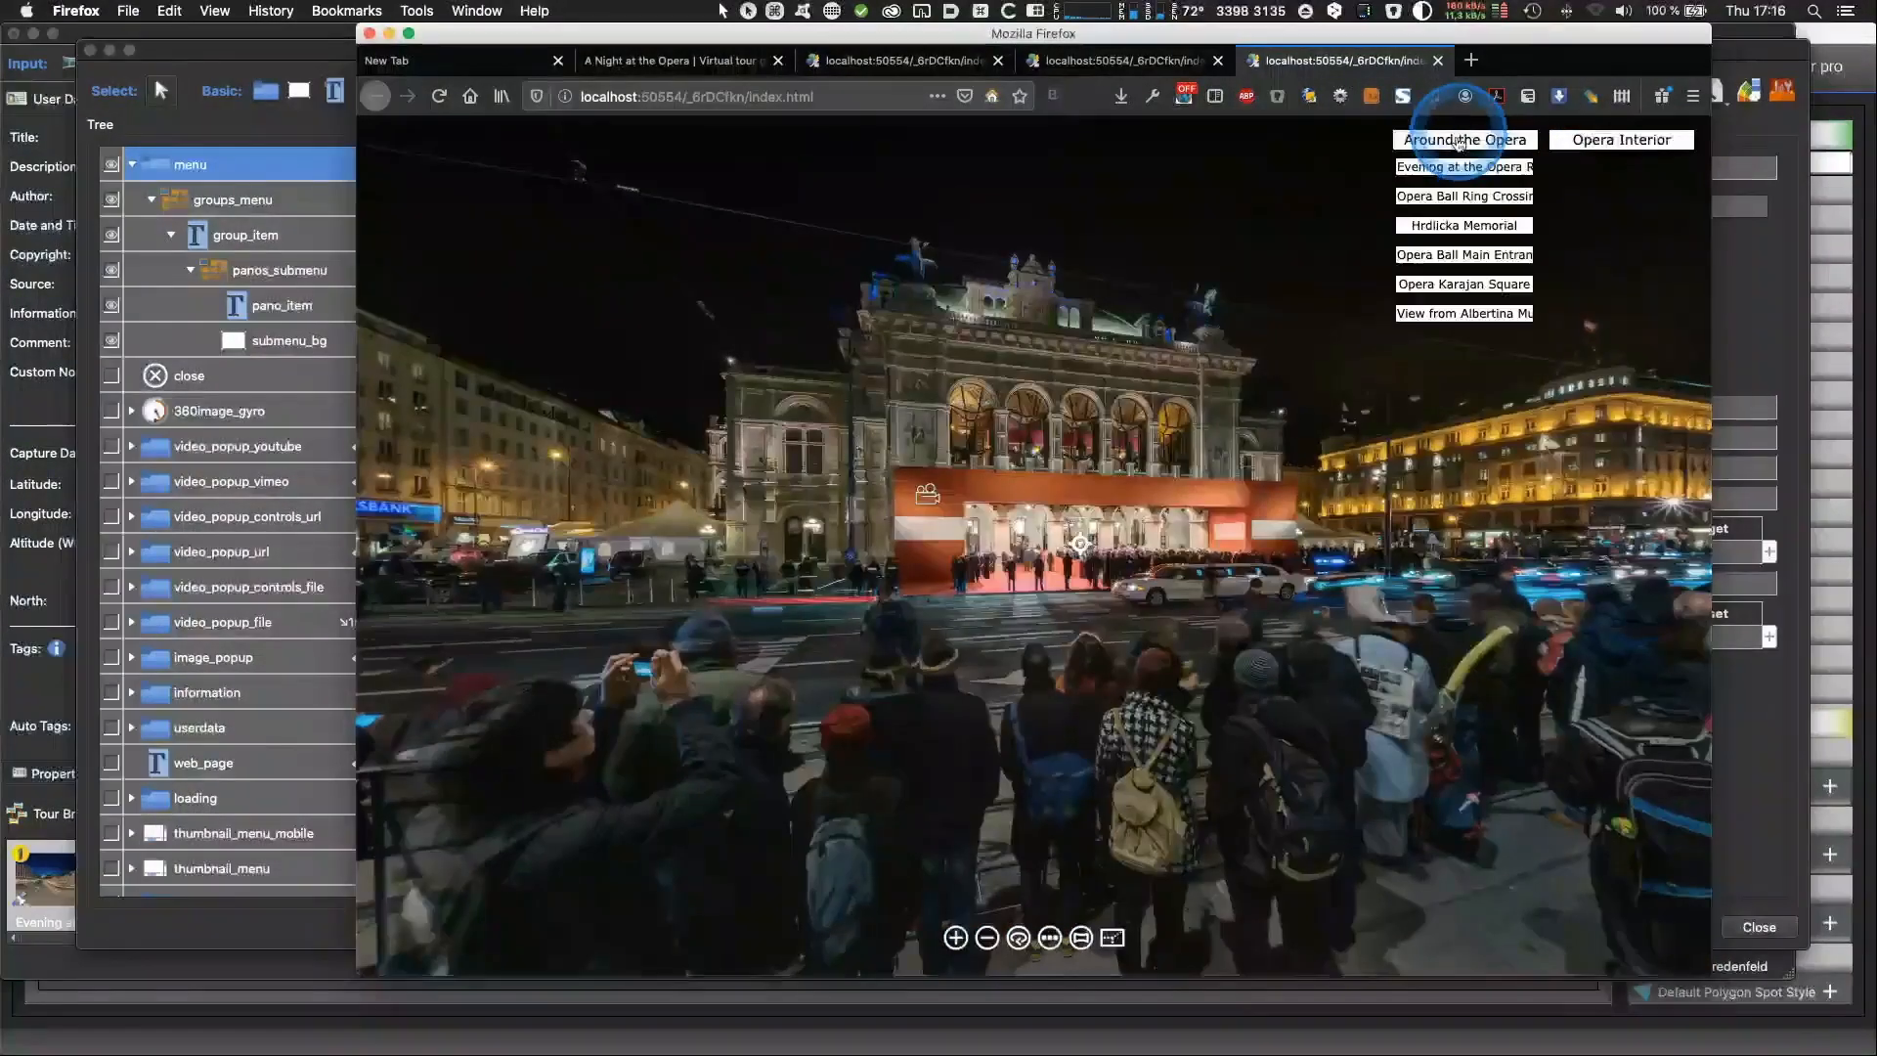
mouse_move(1556, 140)
mouse_move(1449, 145)
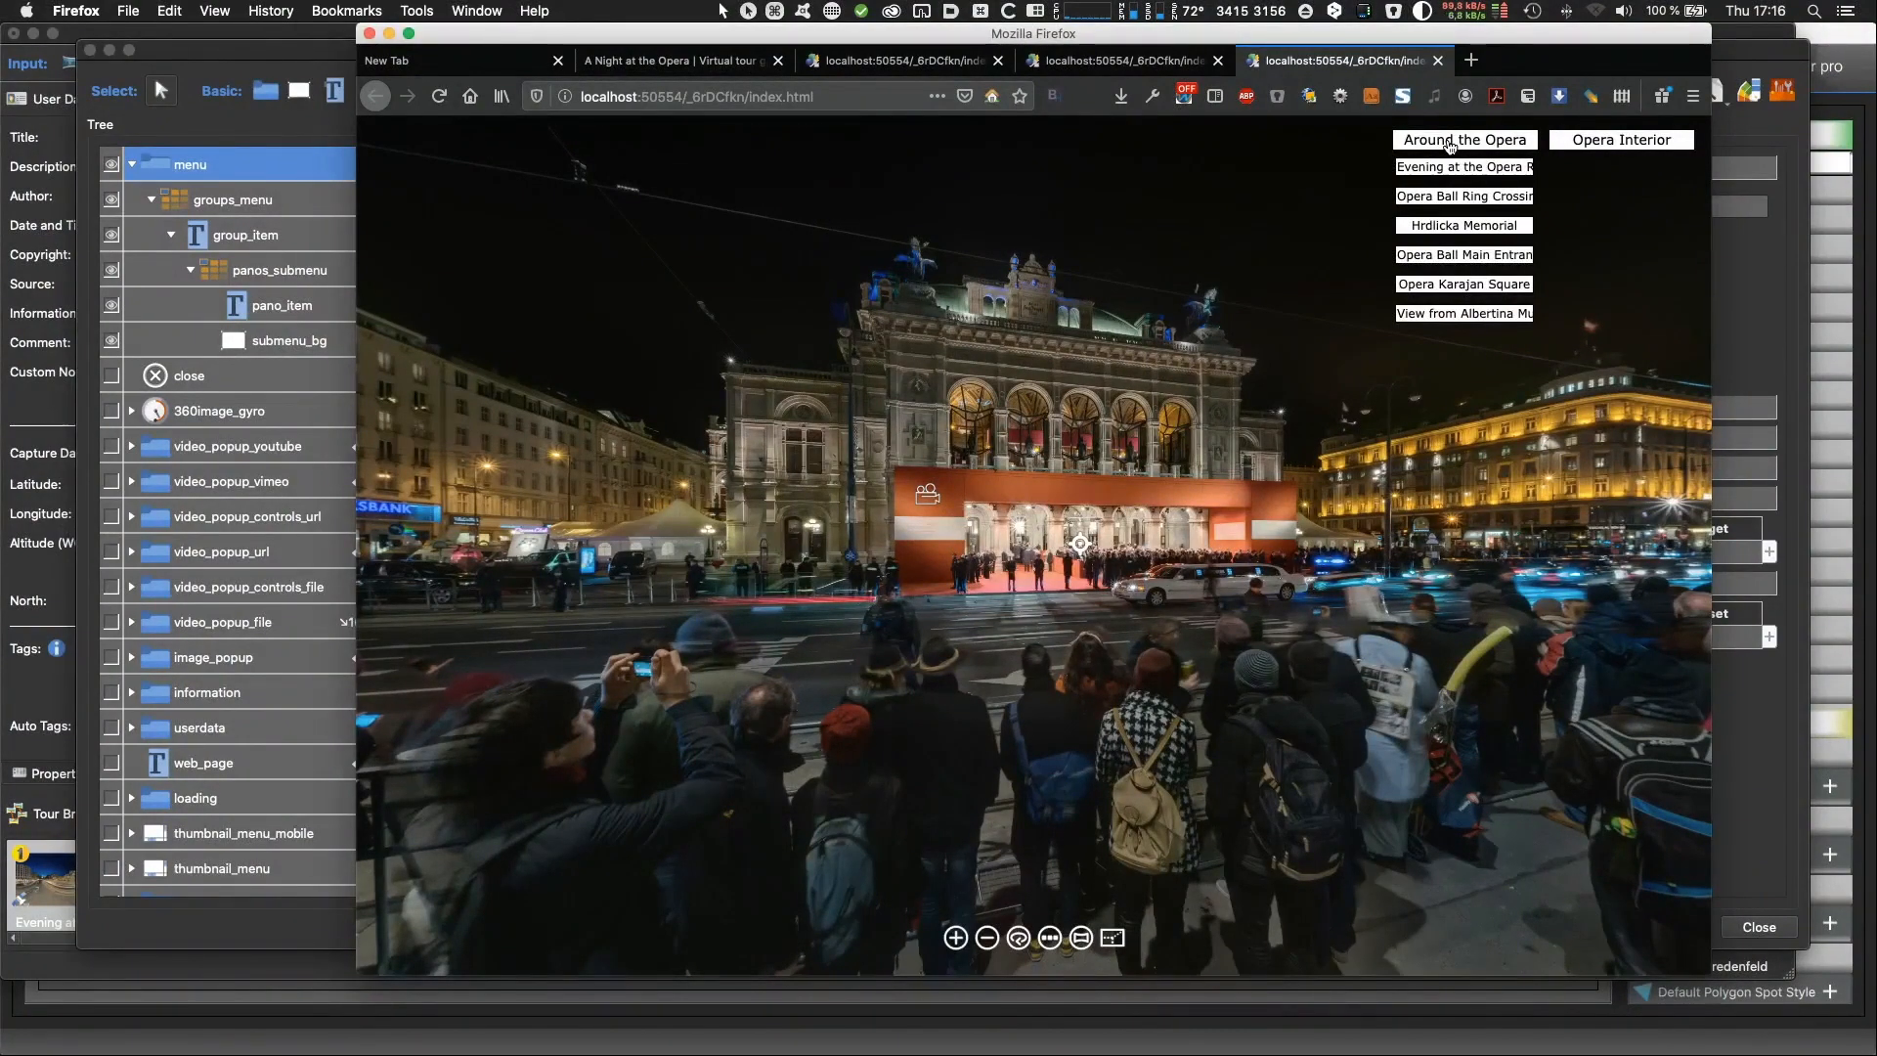
Return to the skin editor and examine the menu container, its groups_menu cloner and the text settings of group_item.
left_click(1363, 493)
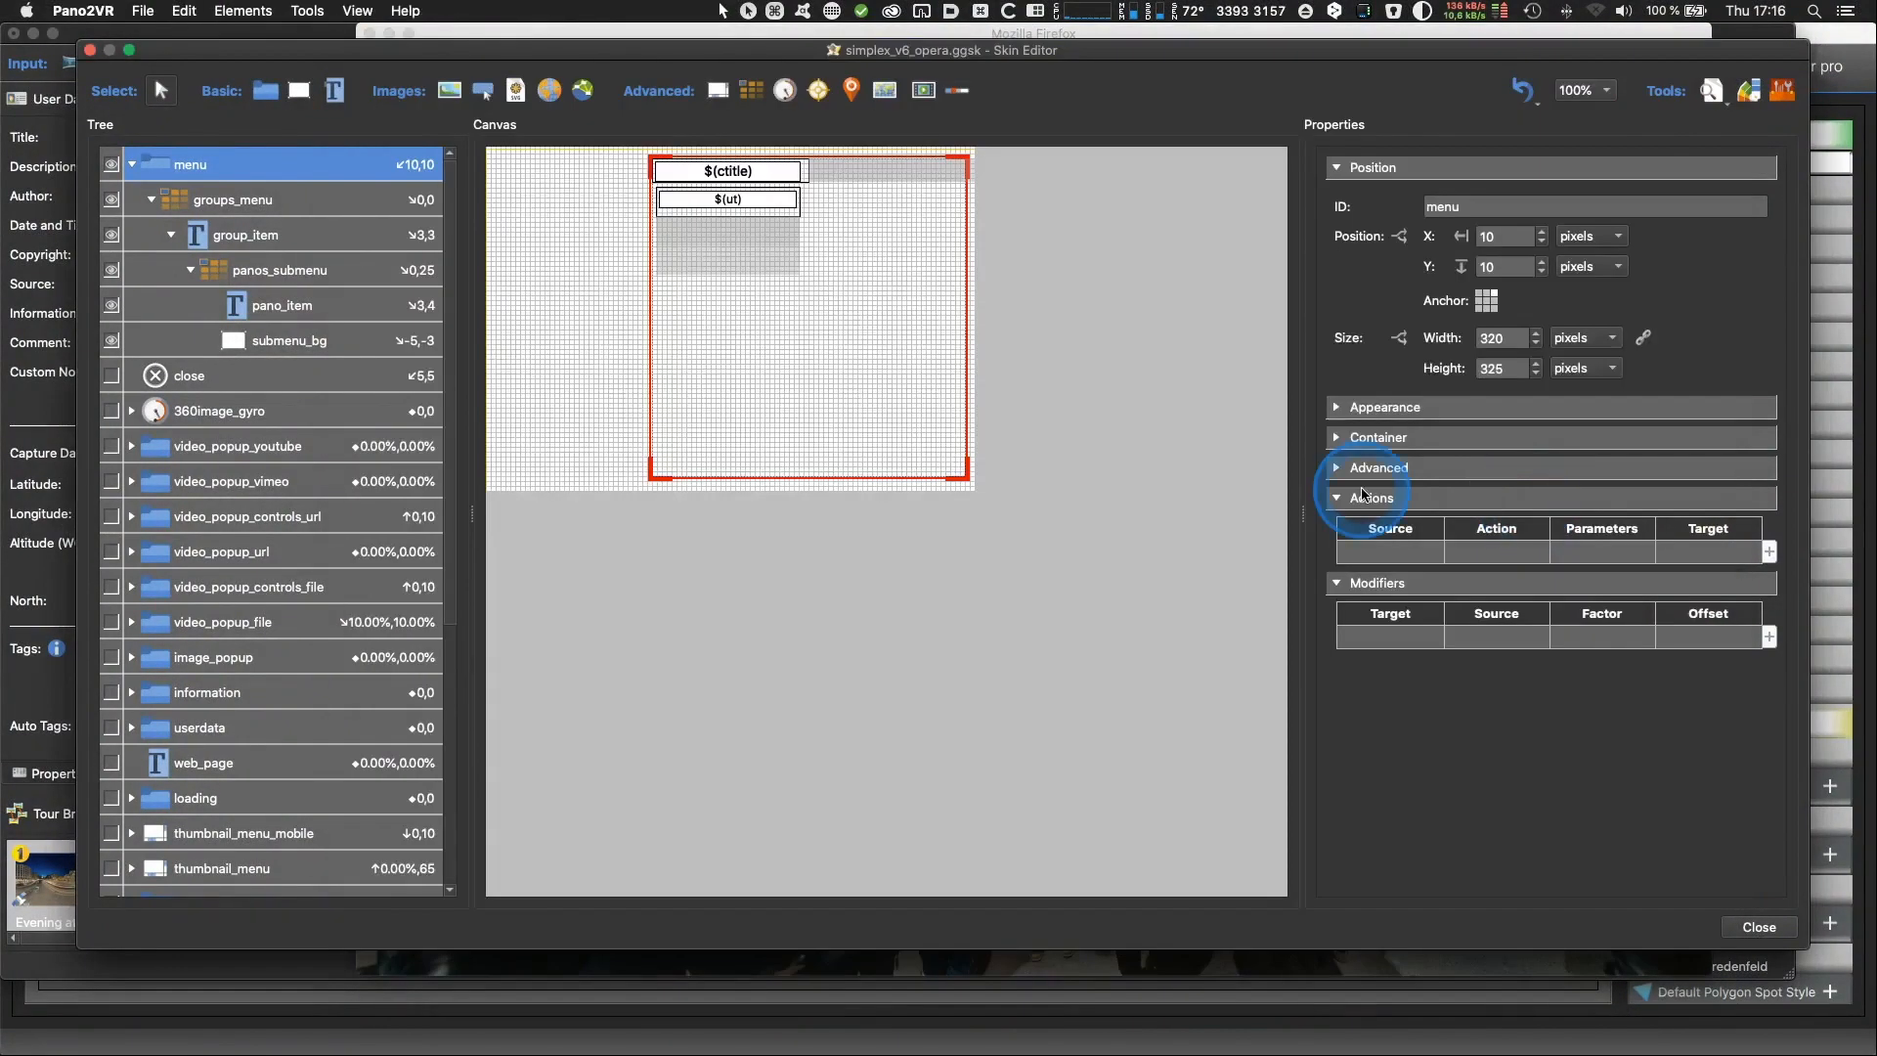
left_click(788, 633)
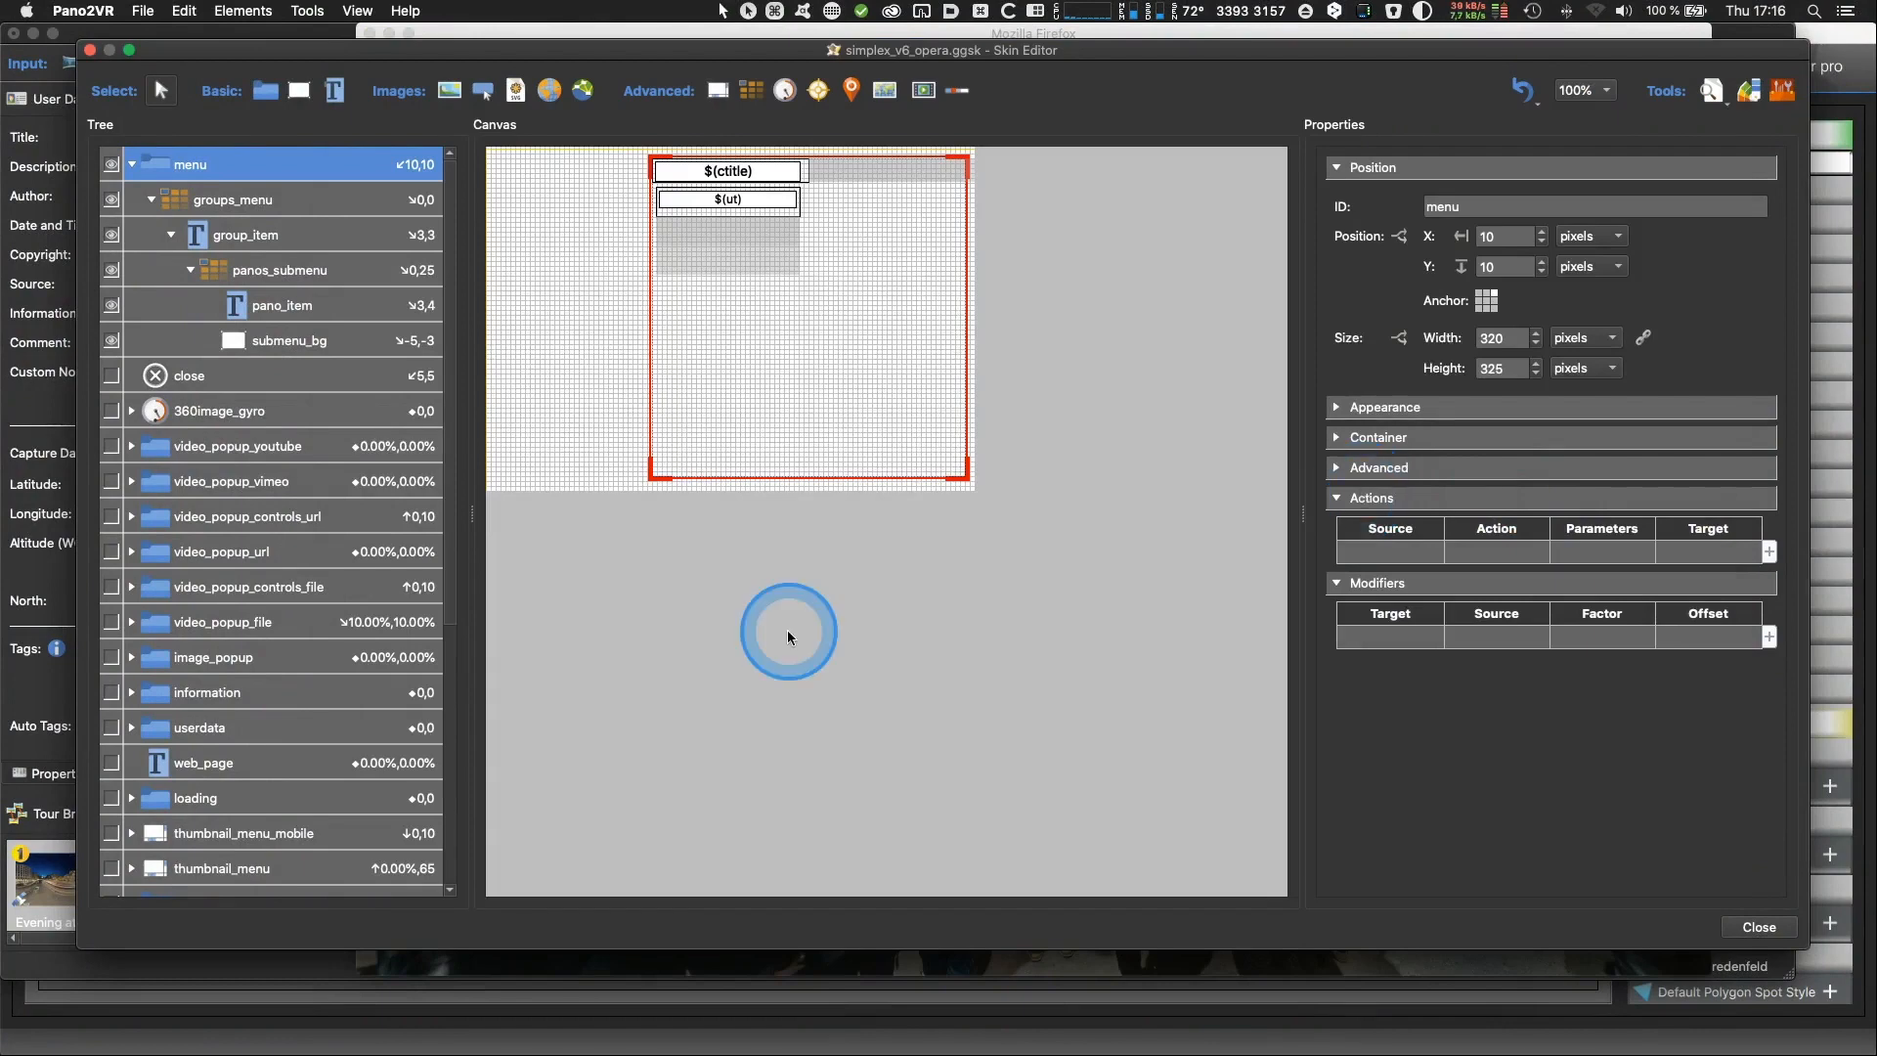
left_click(178, 198)
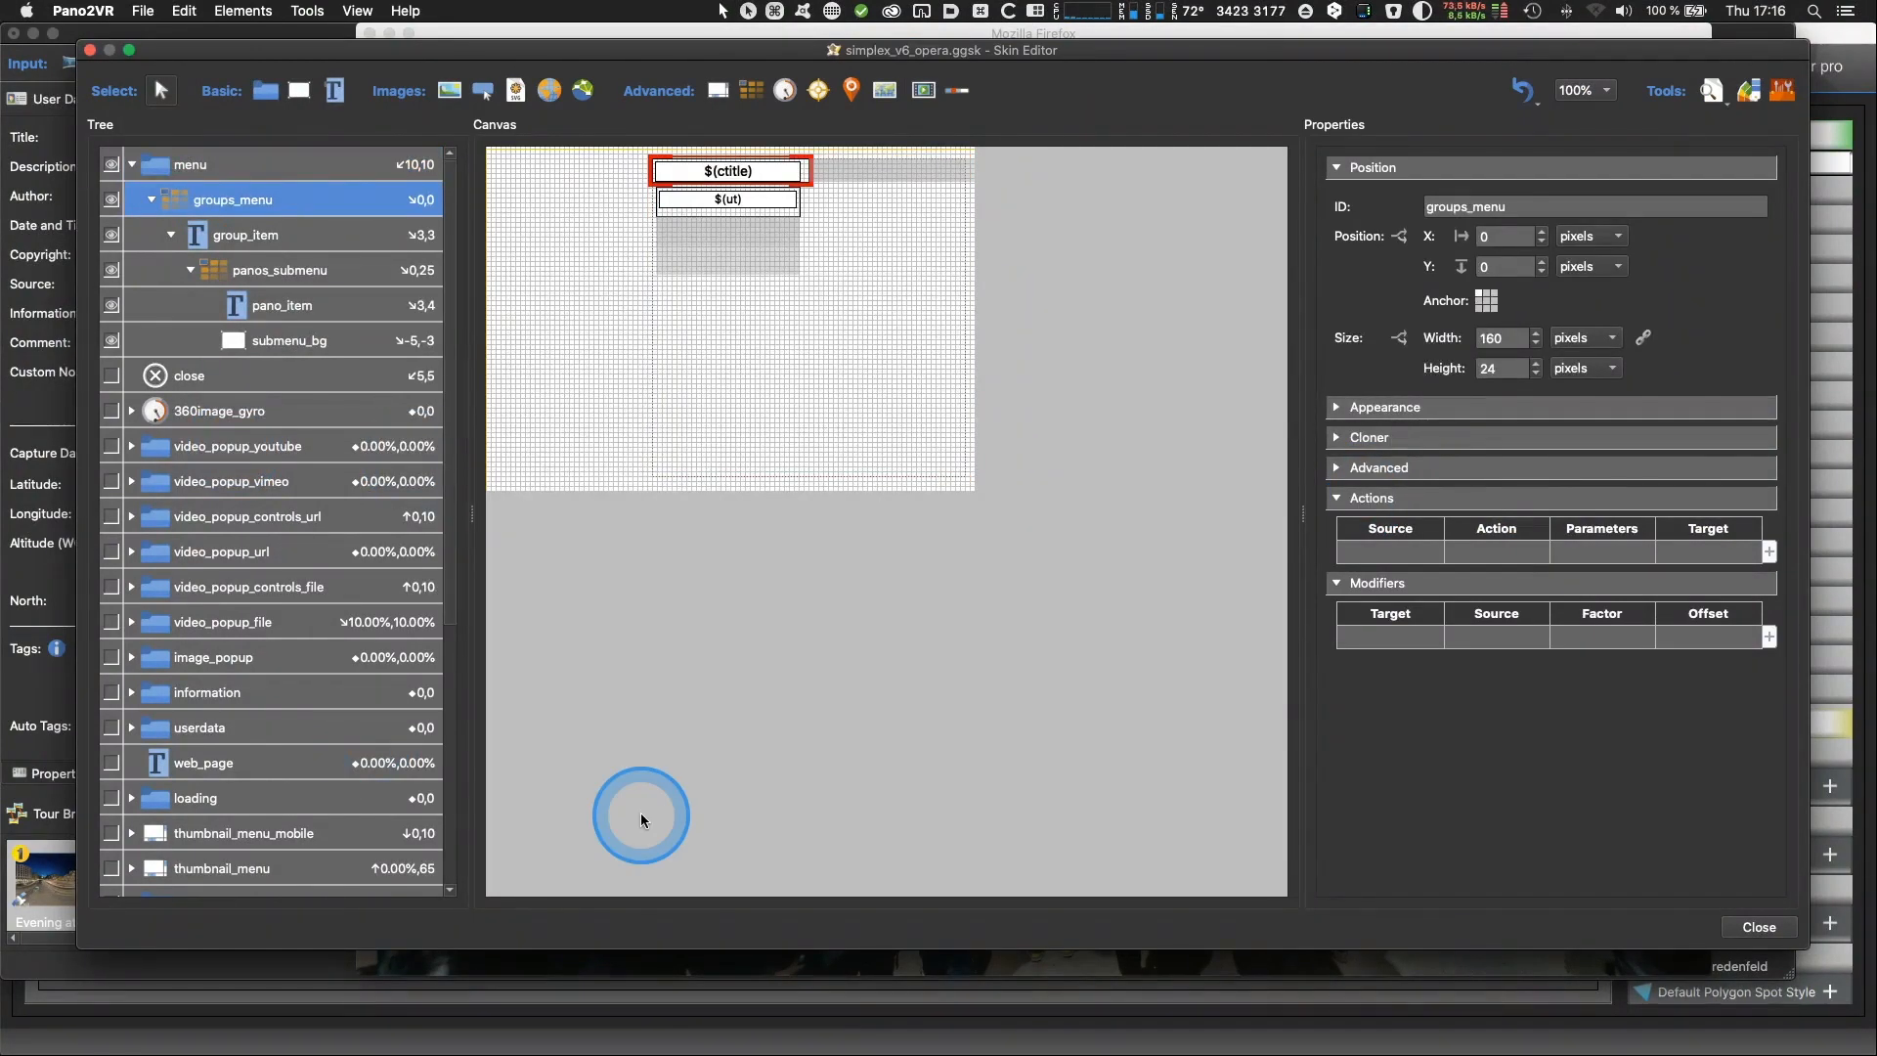
left_click(166, 207)
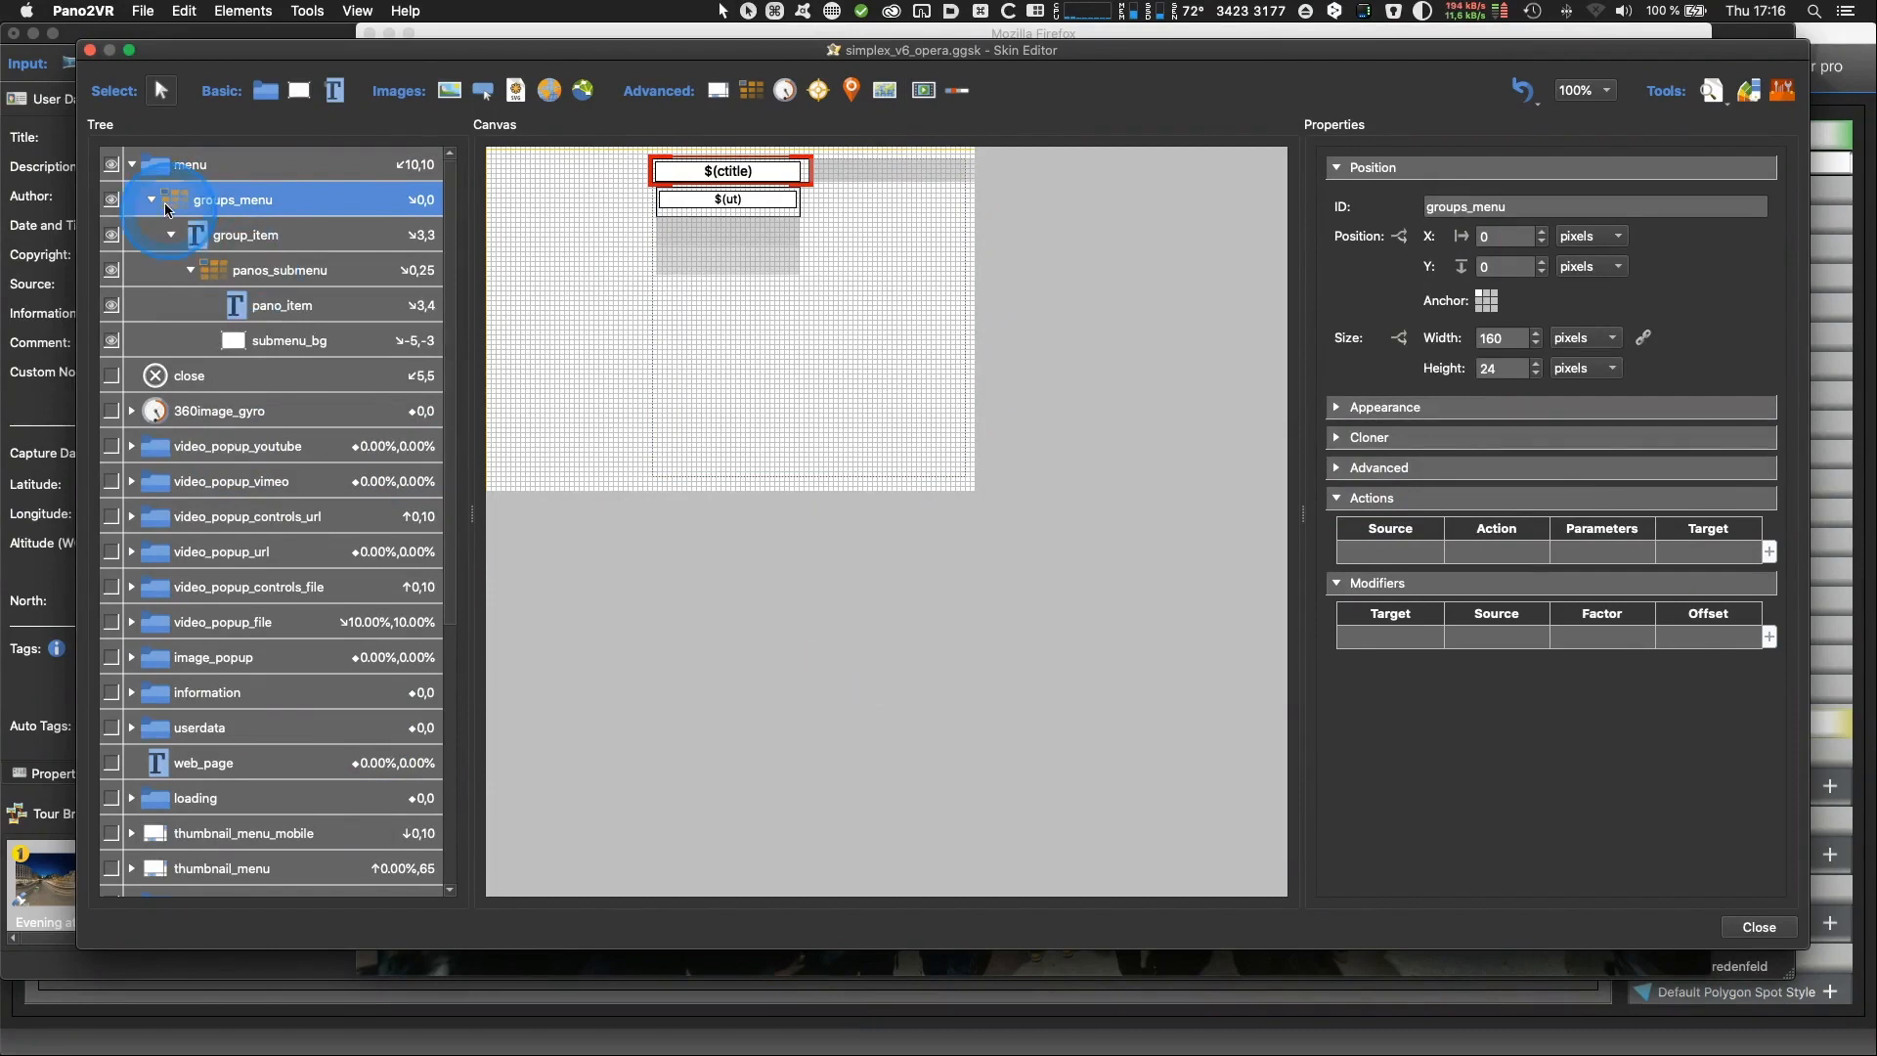
left_click(144, 166)
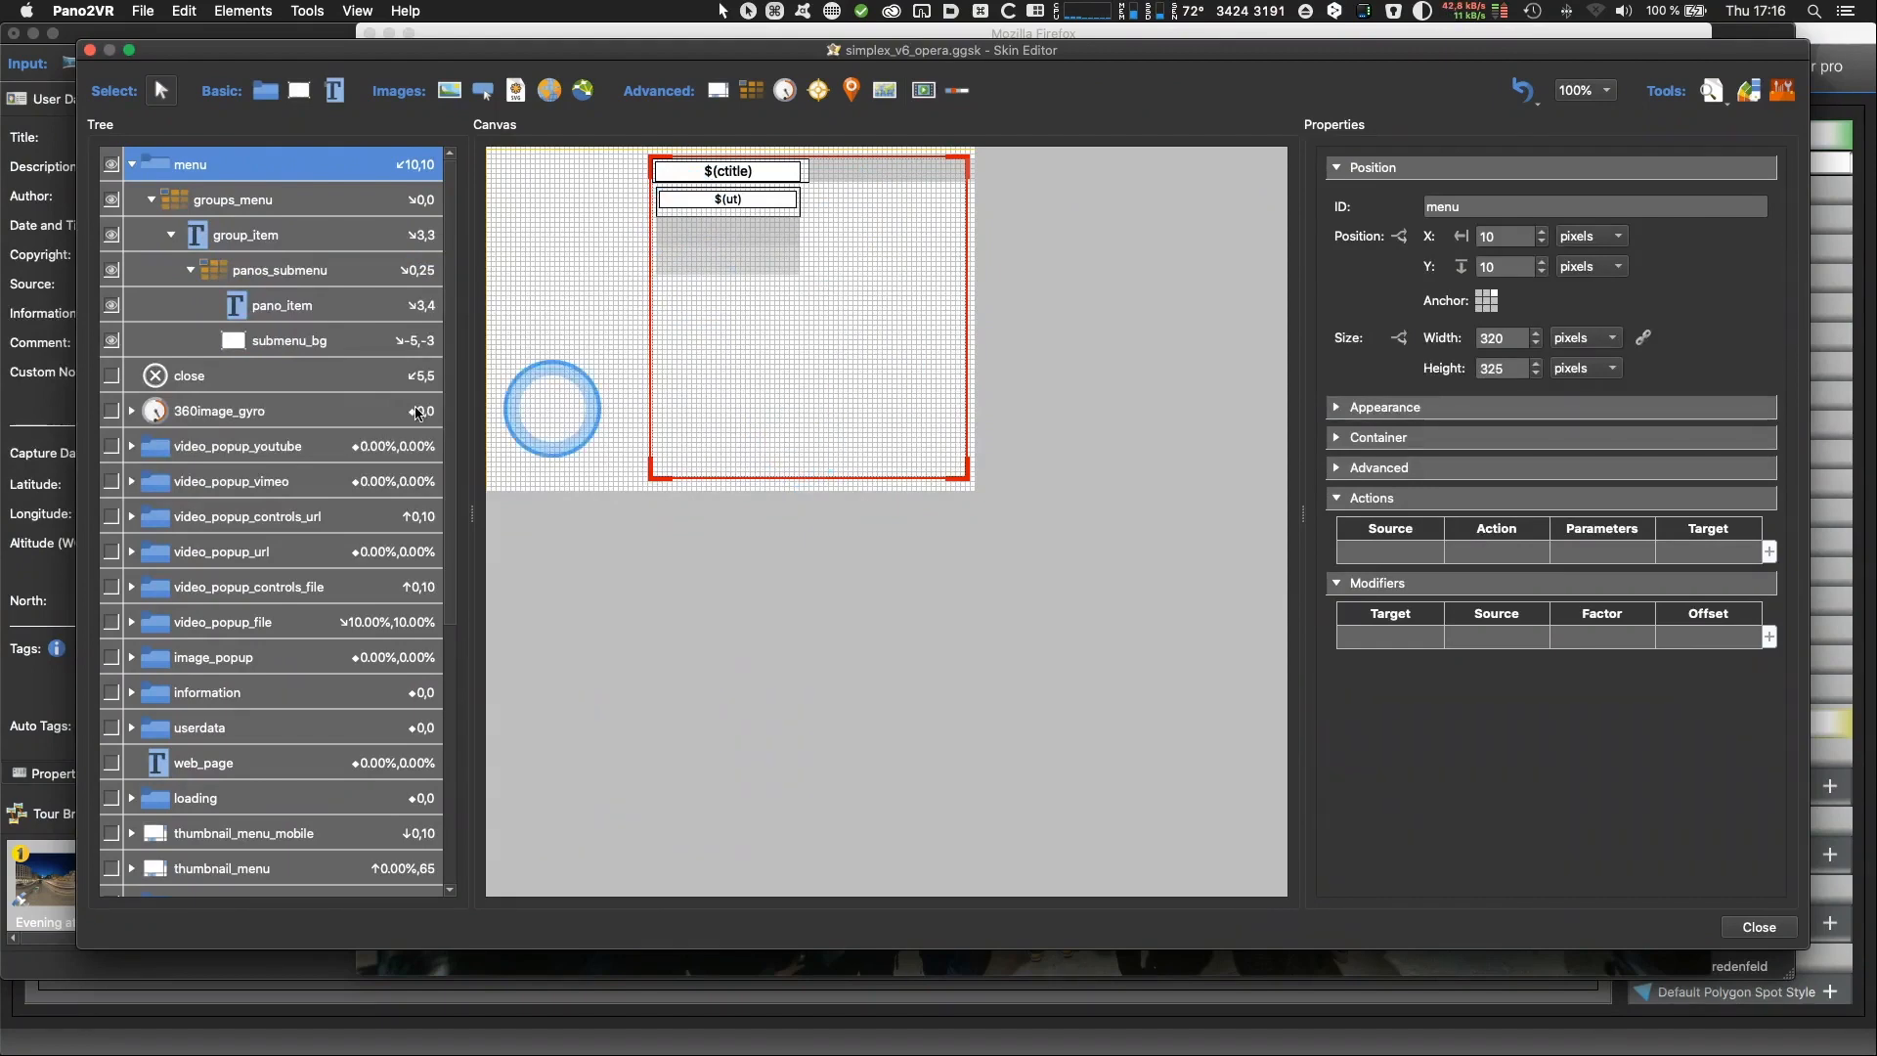
right_click(144, 164)
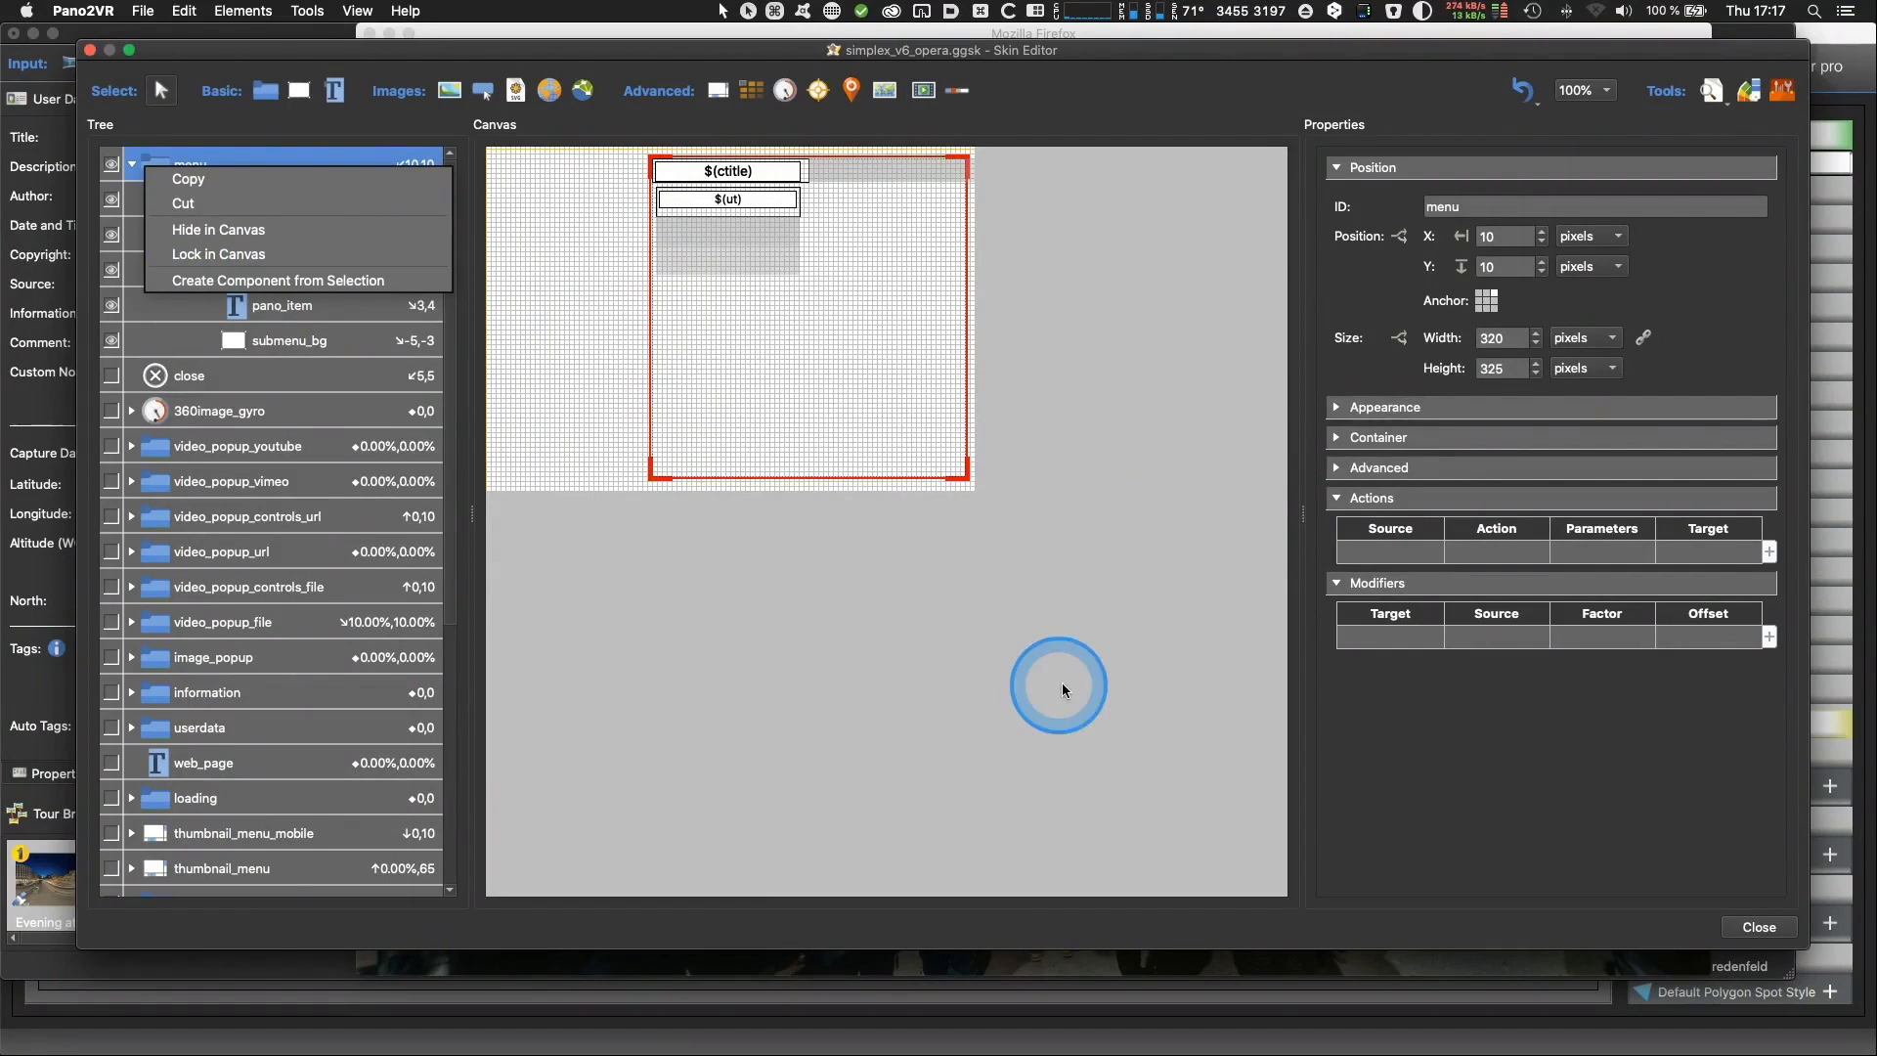
left_click(197, 199)
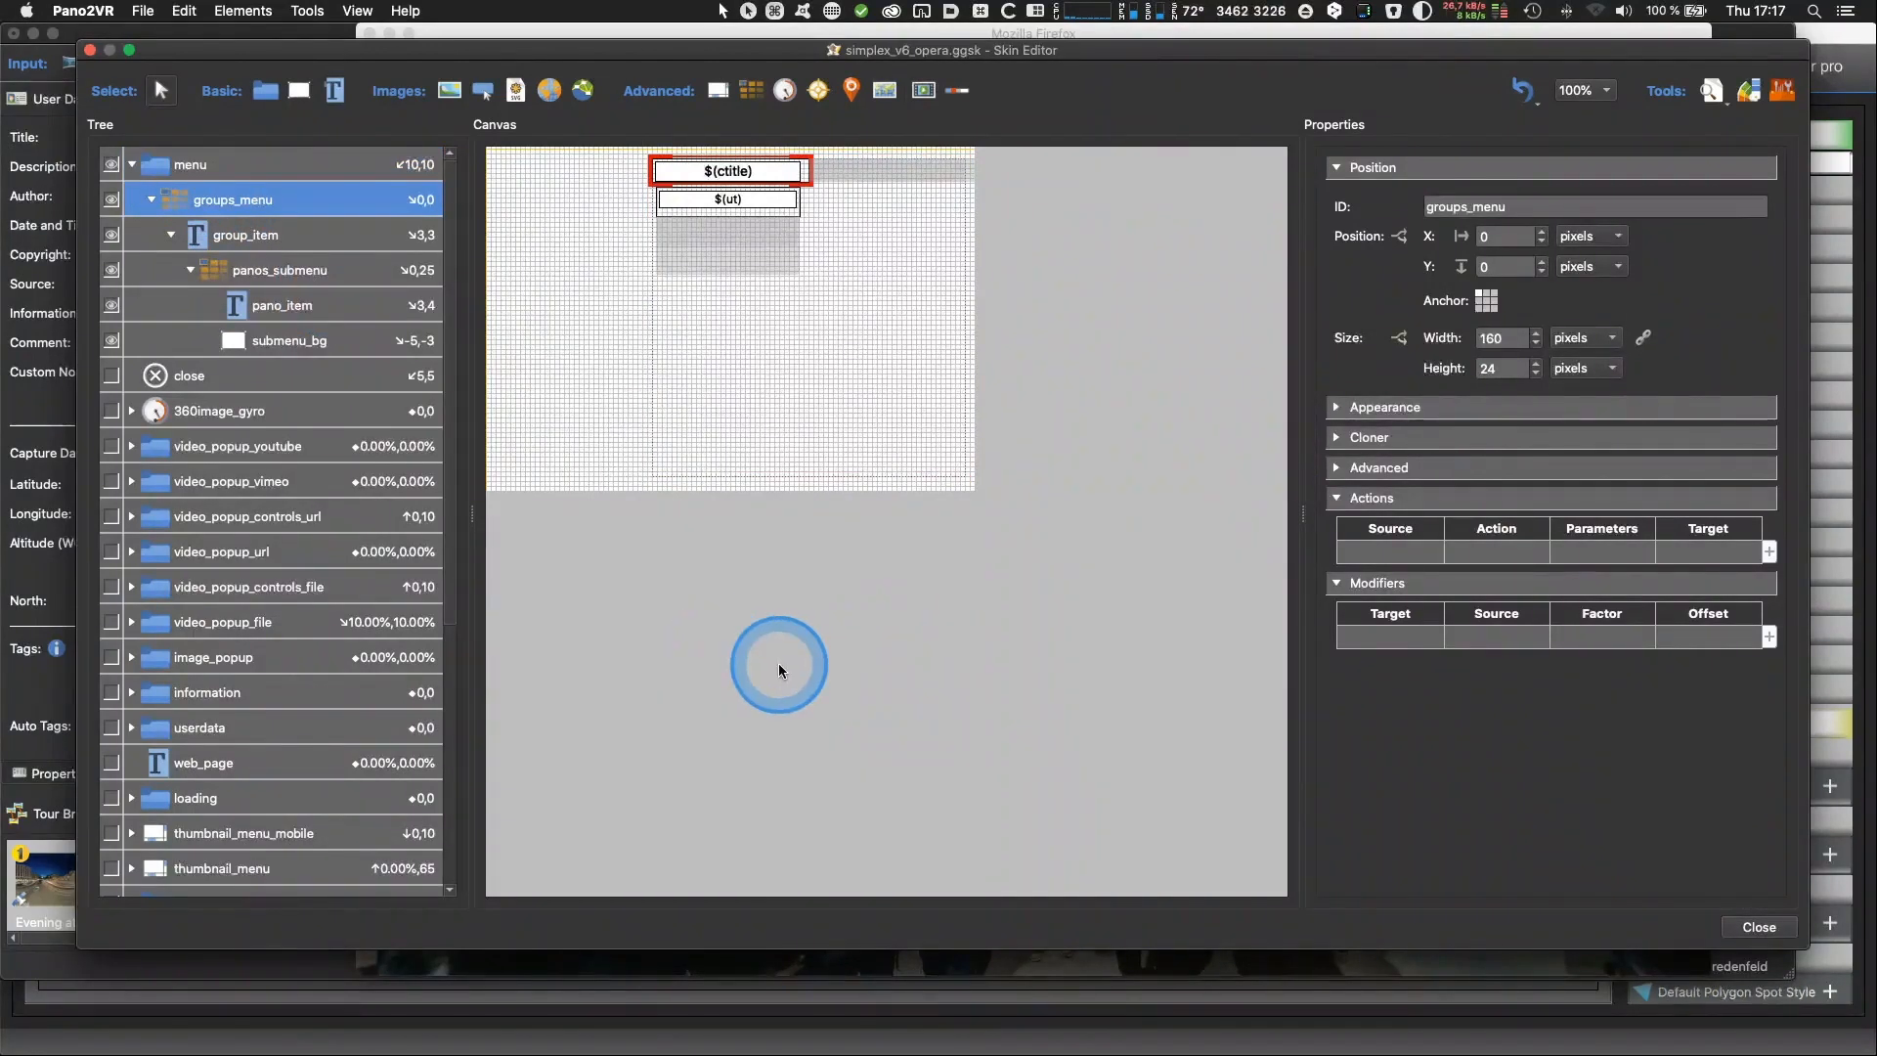
left_click(213, 239)
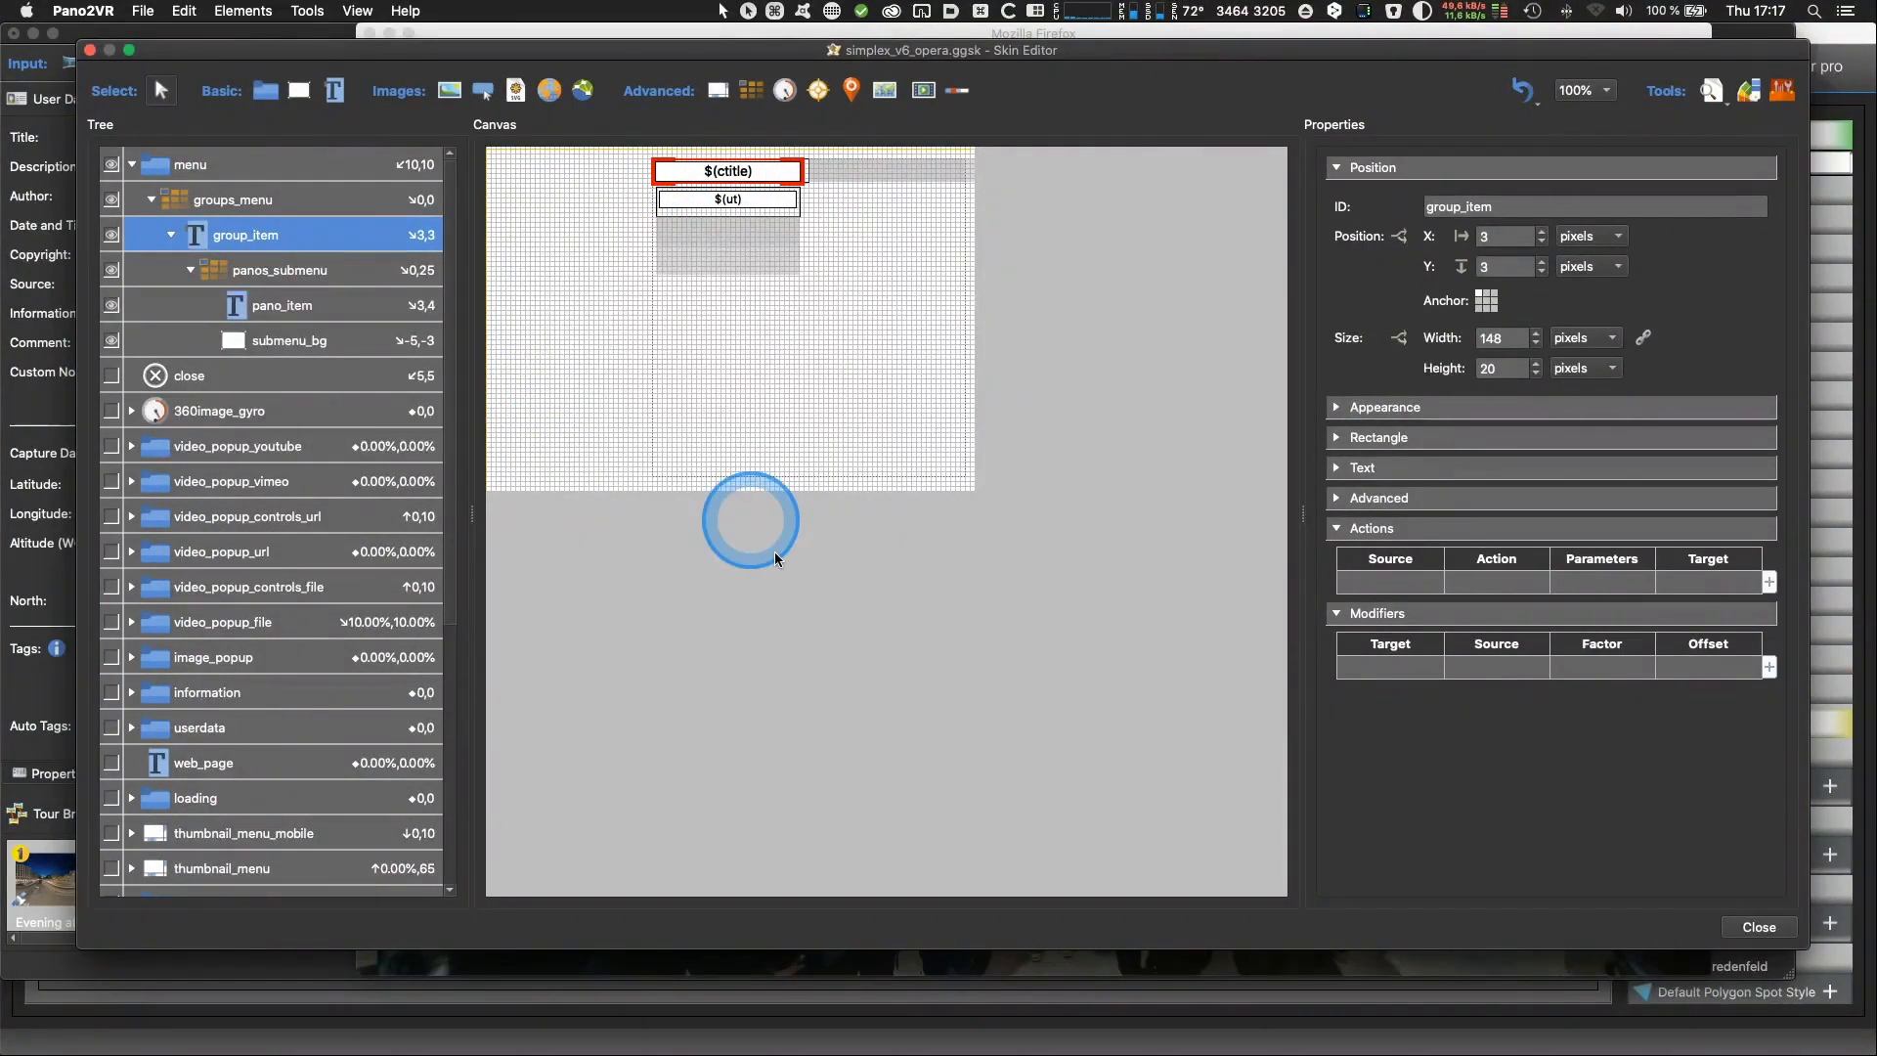
left_click(1339, 467)
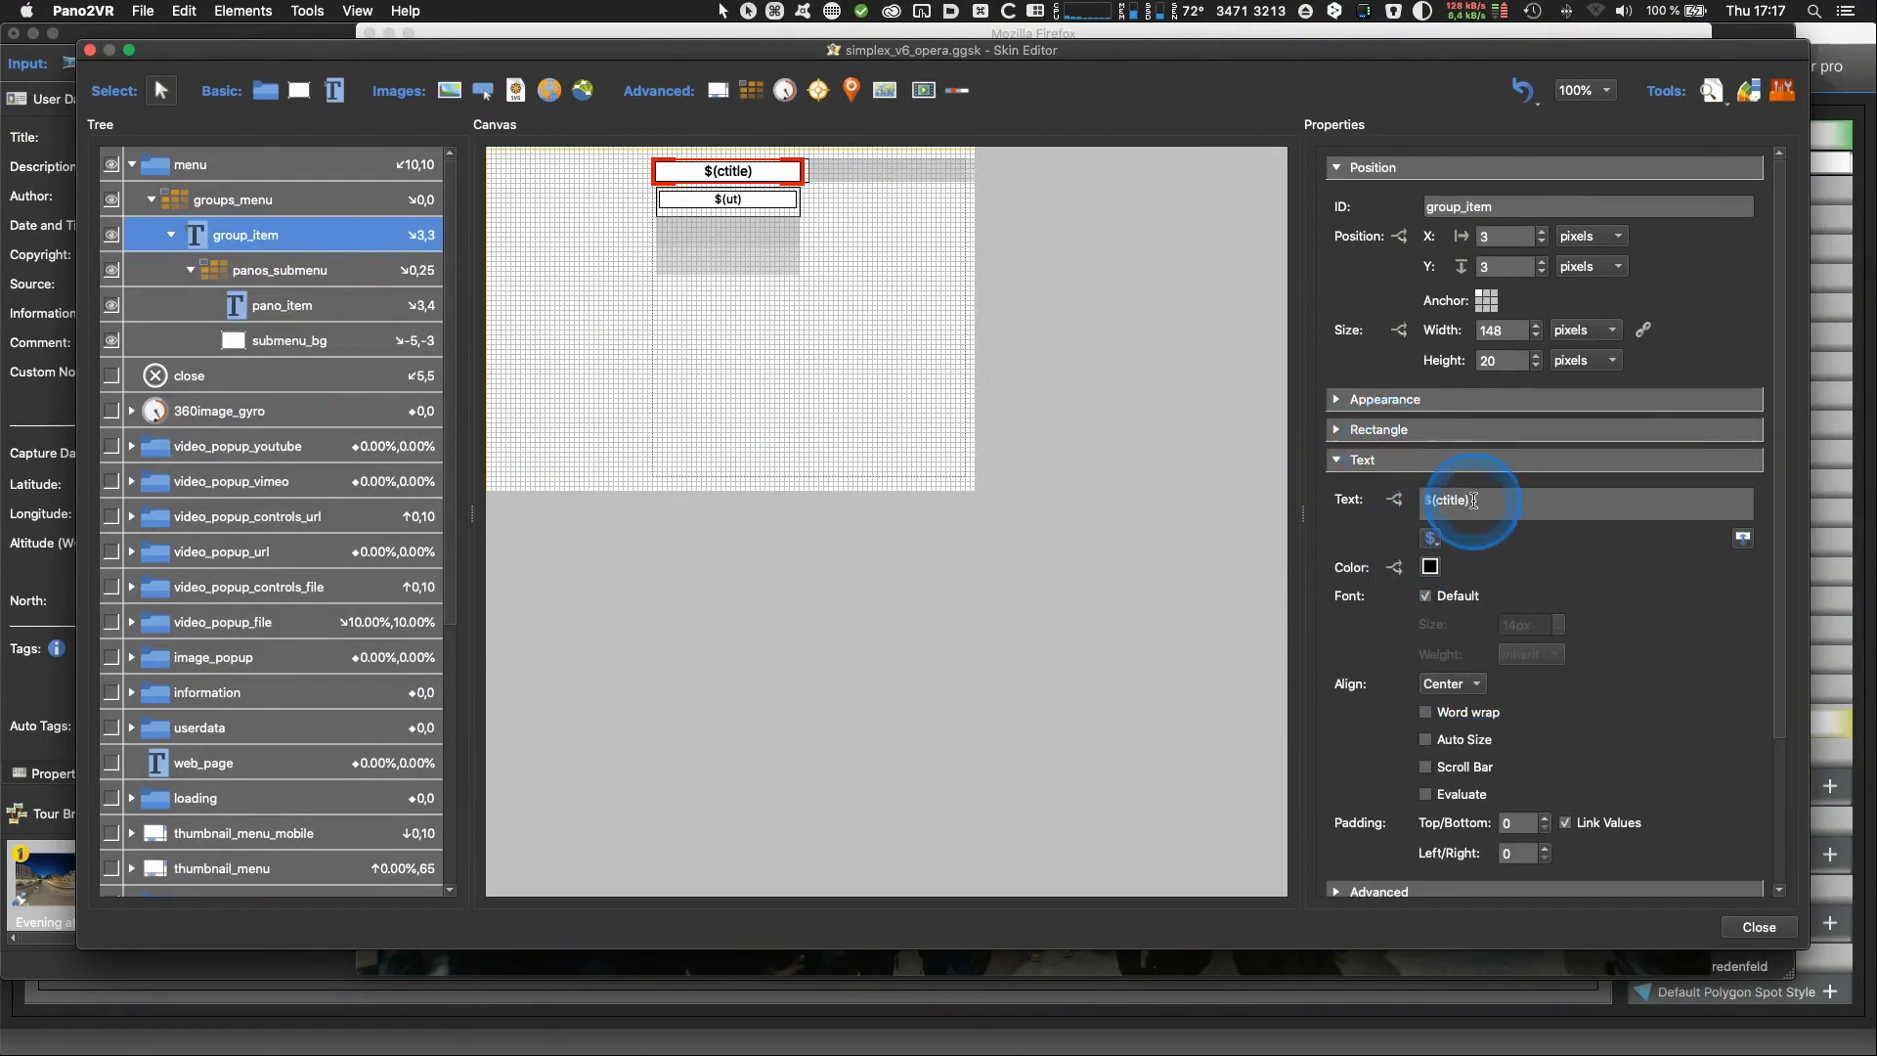
Examine the groups_menu cloner settings, including the unit options for its vertical count.
left_click(172, 204)
left_click(1335, 438)
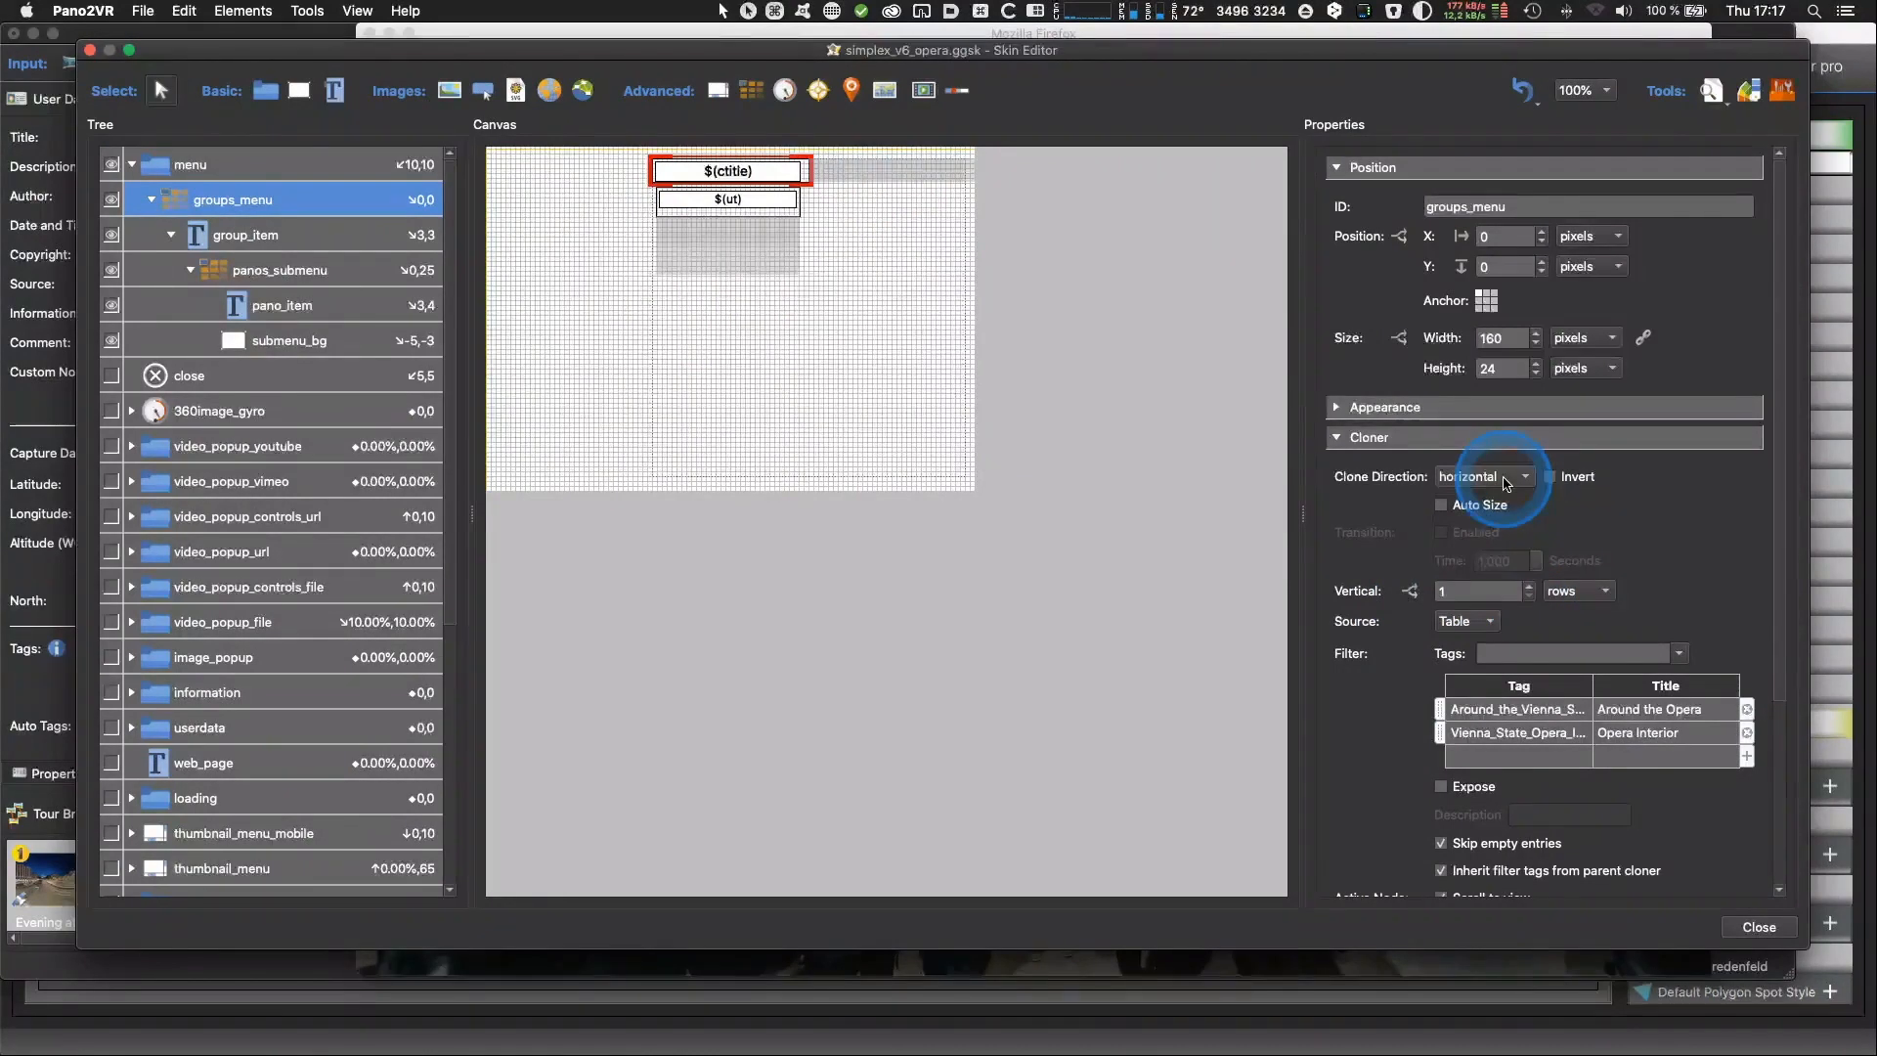
left_click(1603, 591)
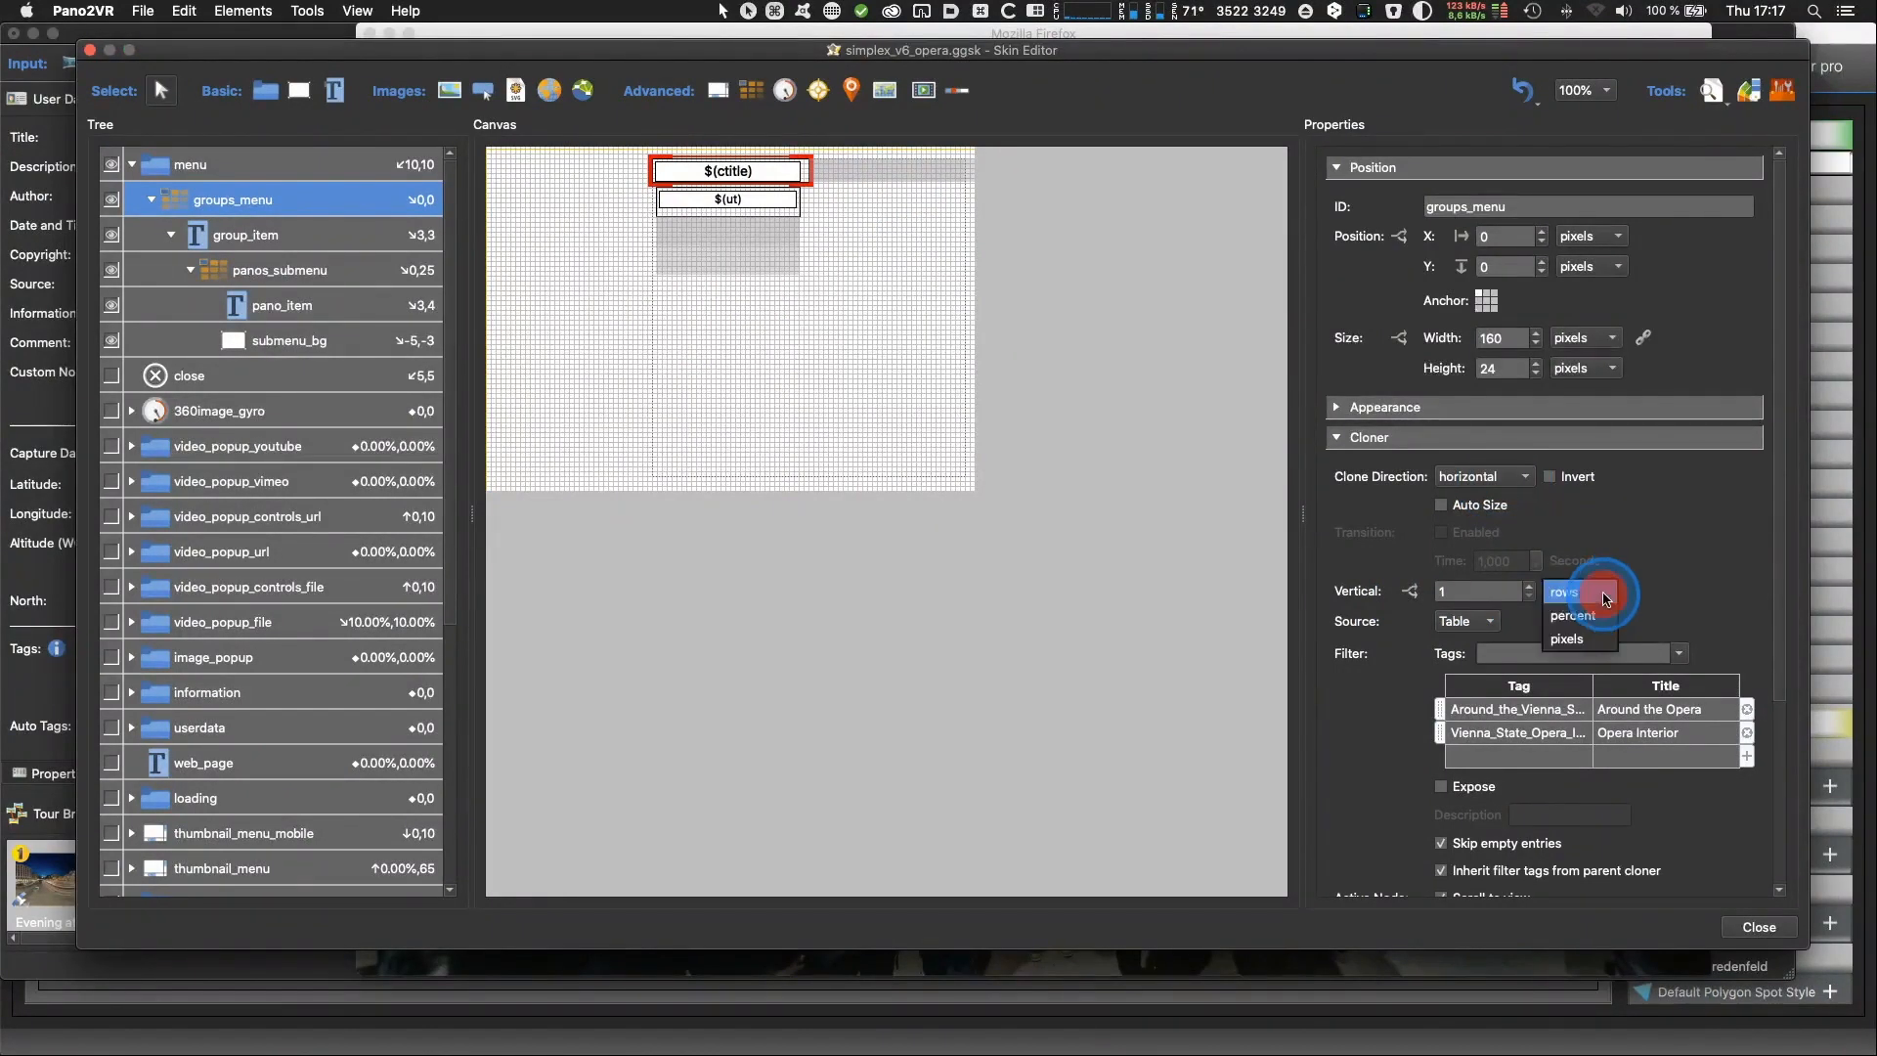
left_click(1521, 633)
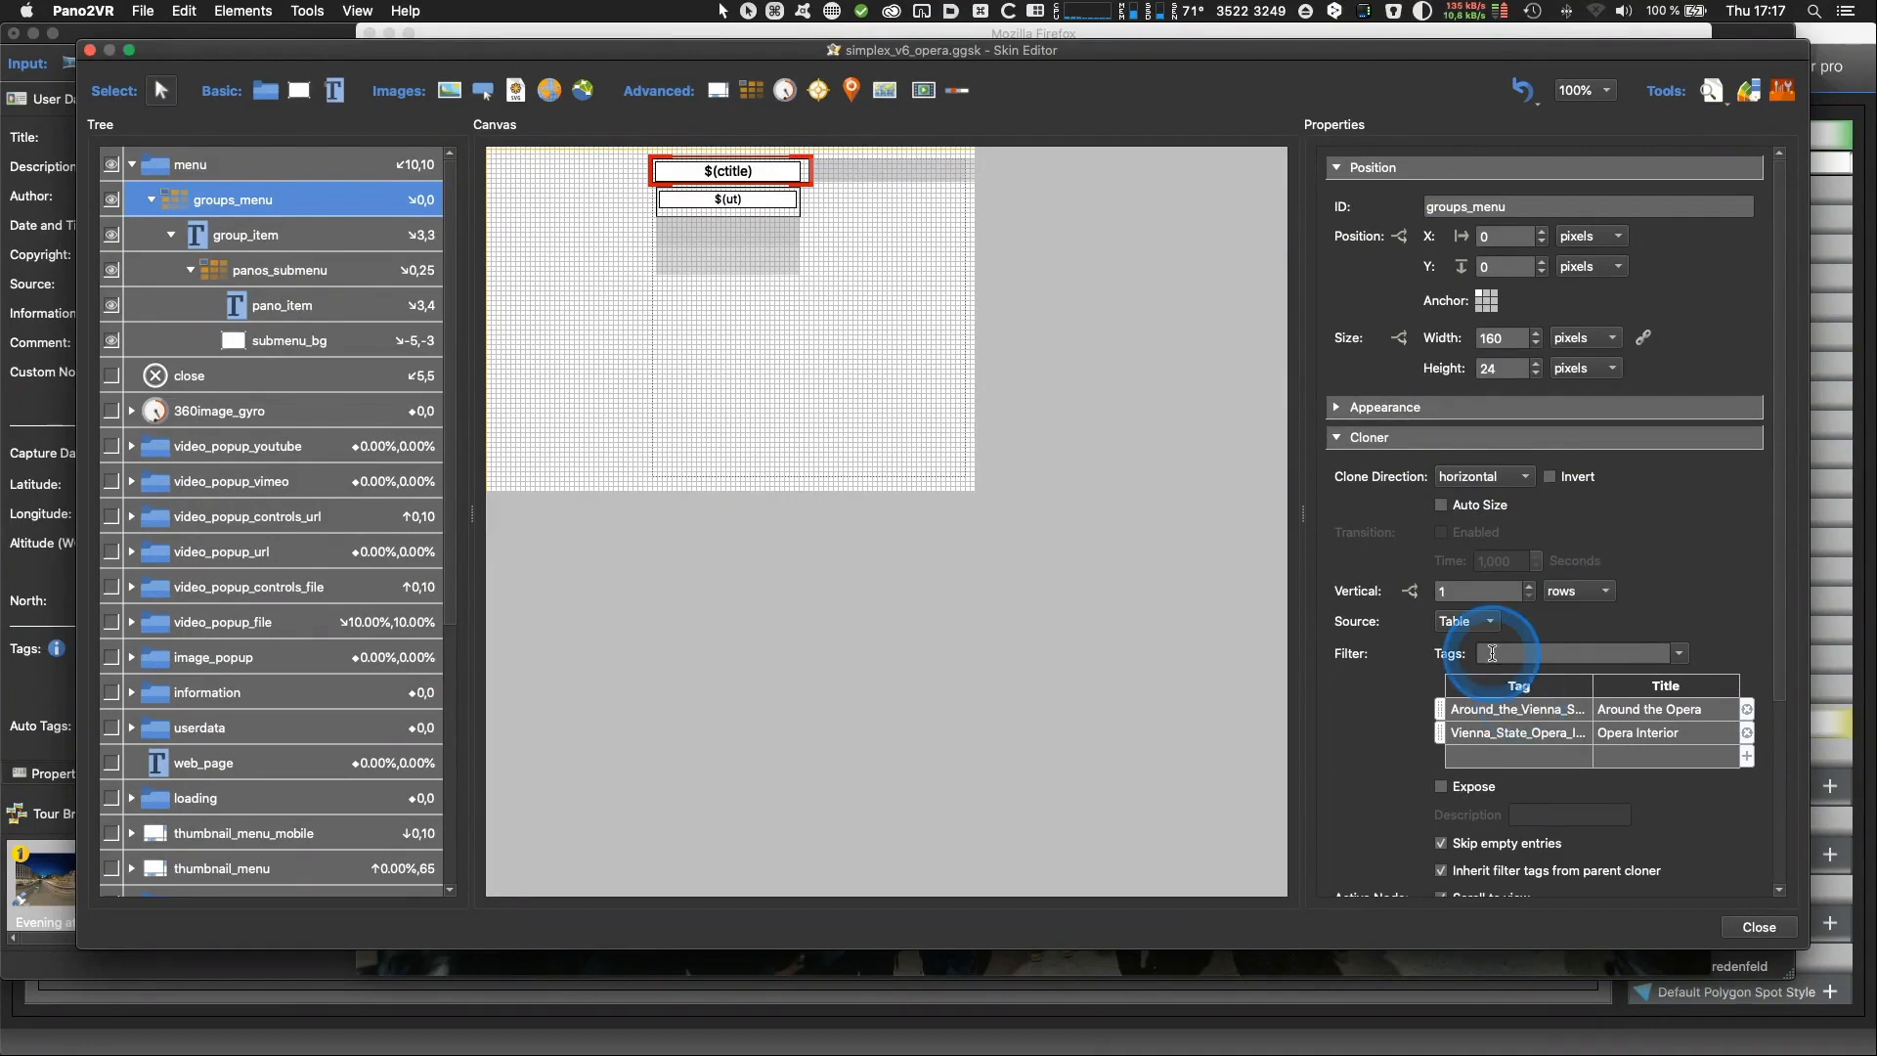
Switch the groups_menu cloner's source to Nodes for comparison, and restore it to Table.
left_click(1489, 625)
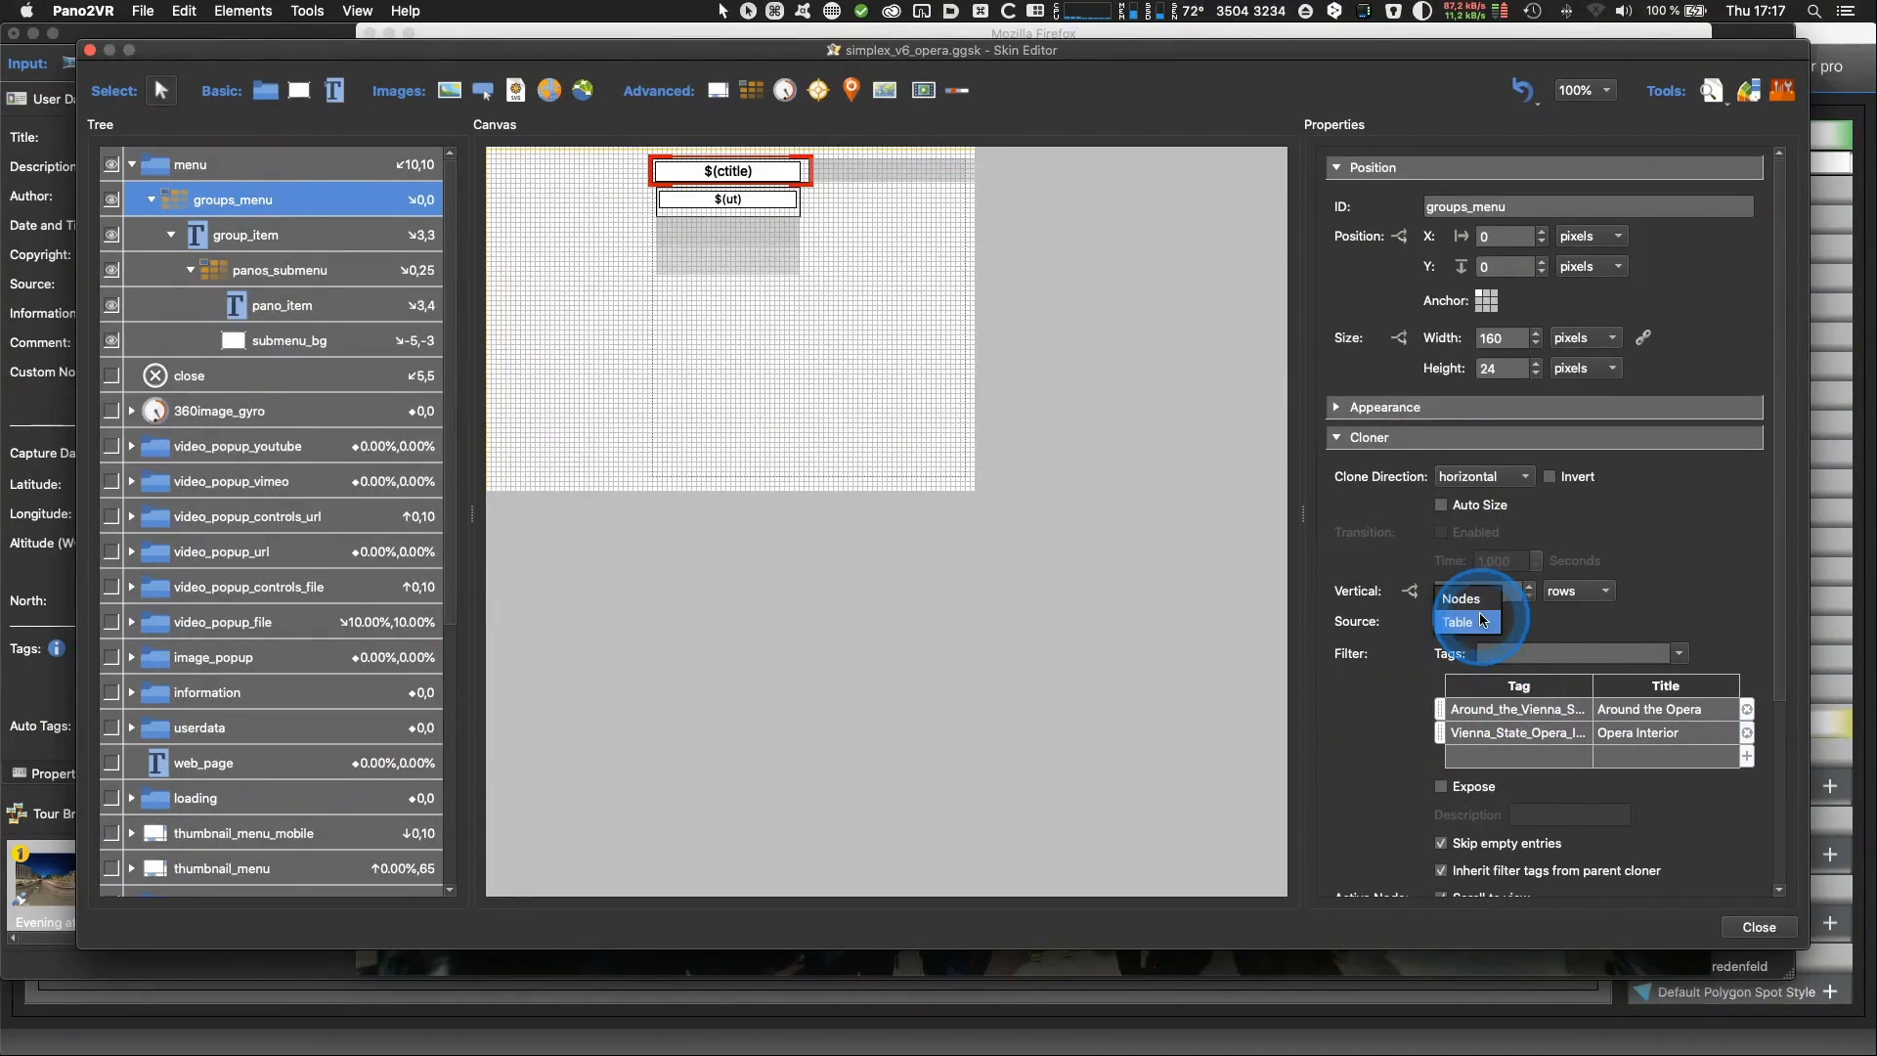
left_click(1471, 599)
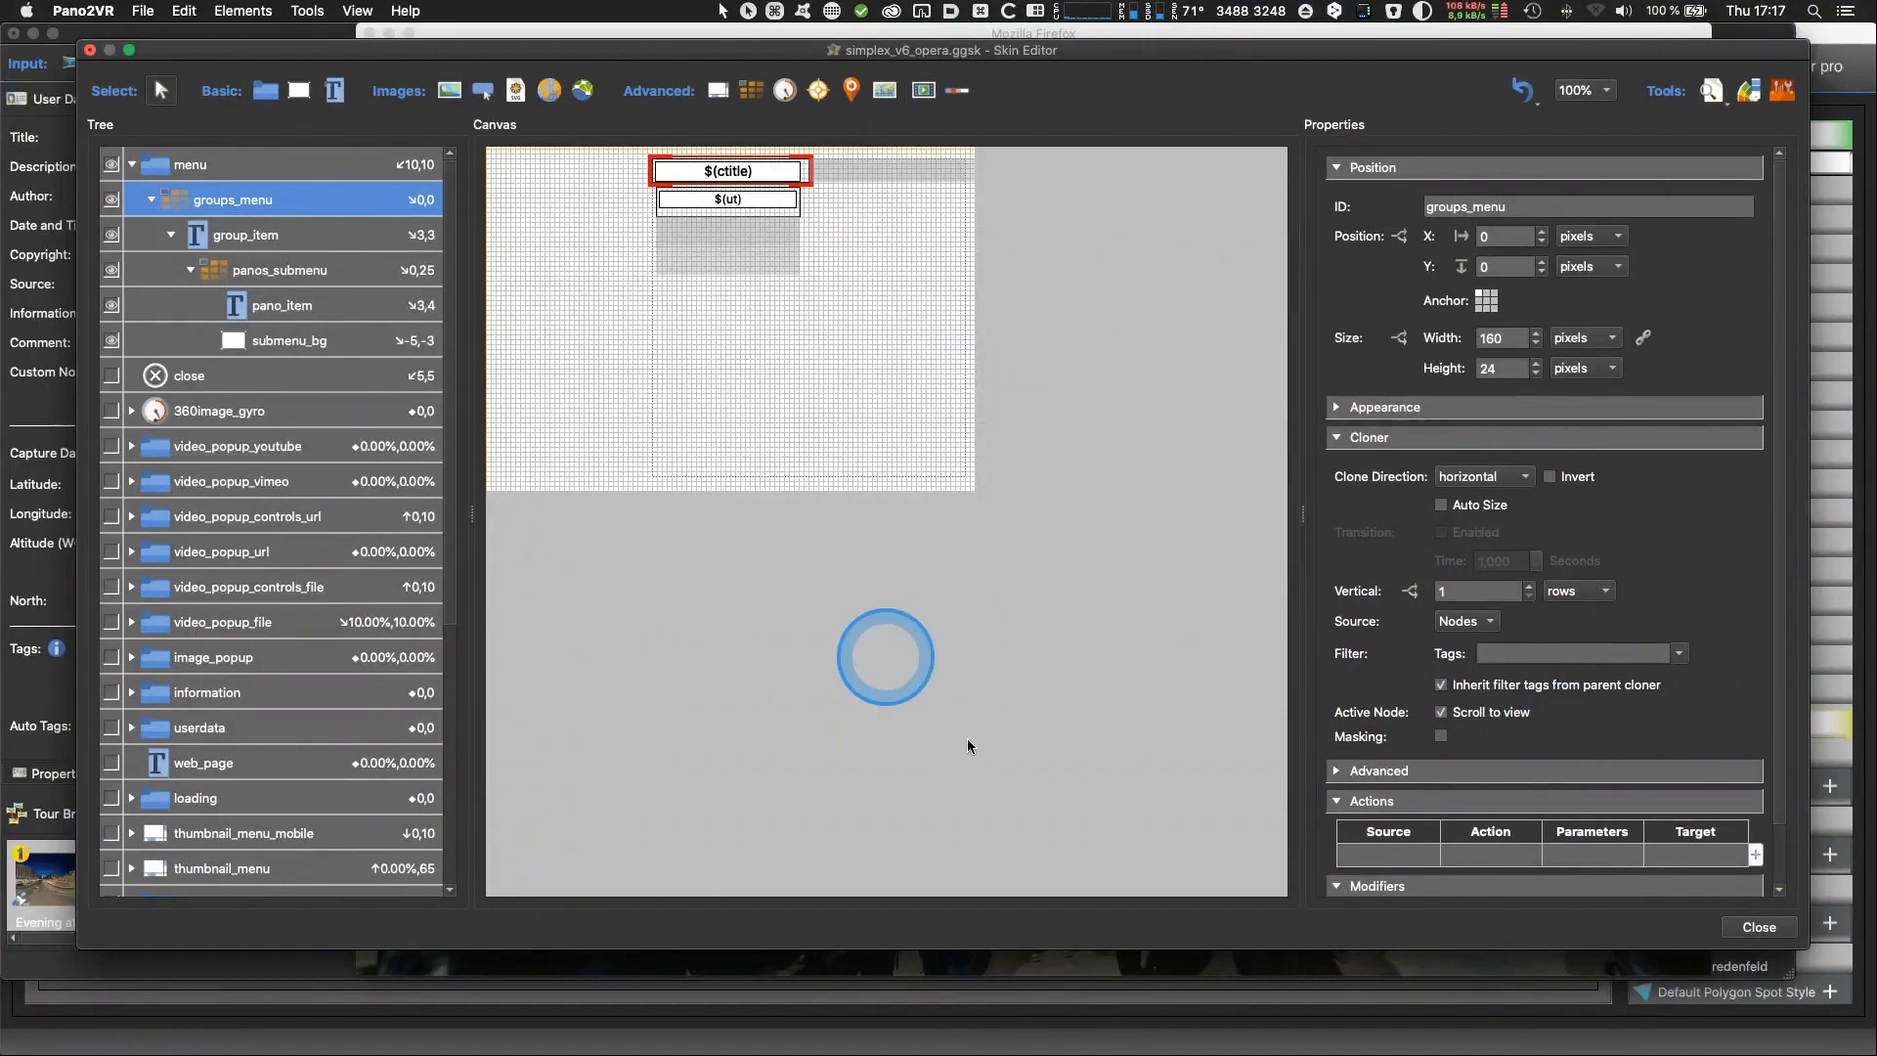
left_click(1484, 624)
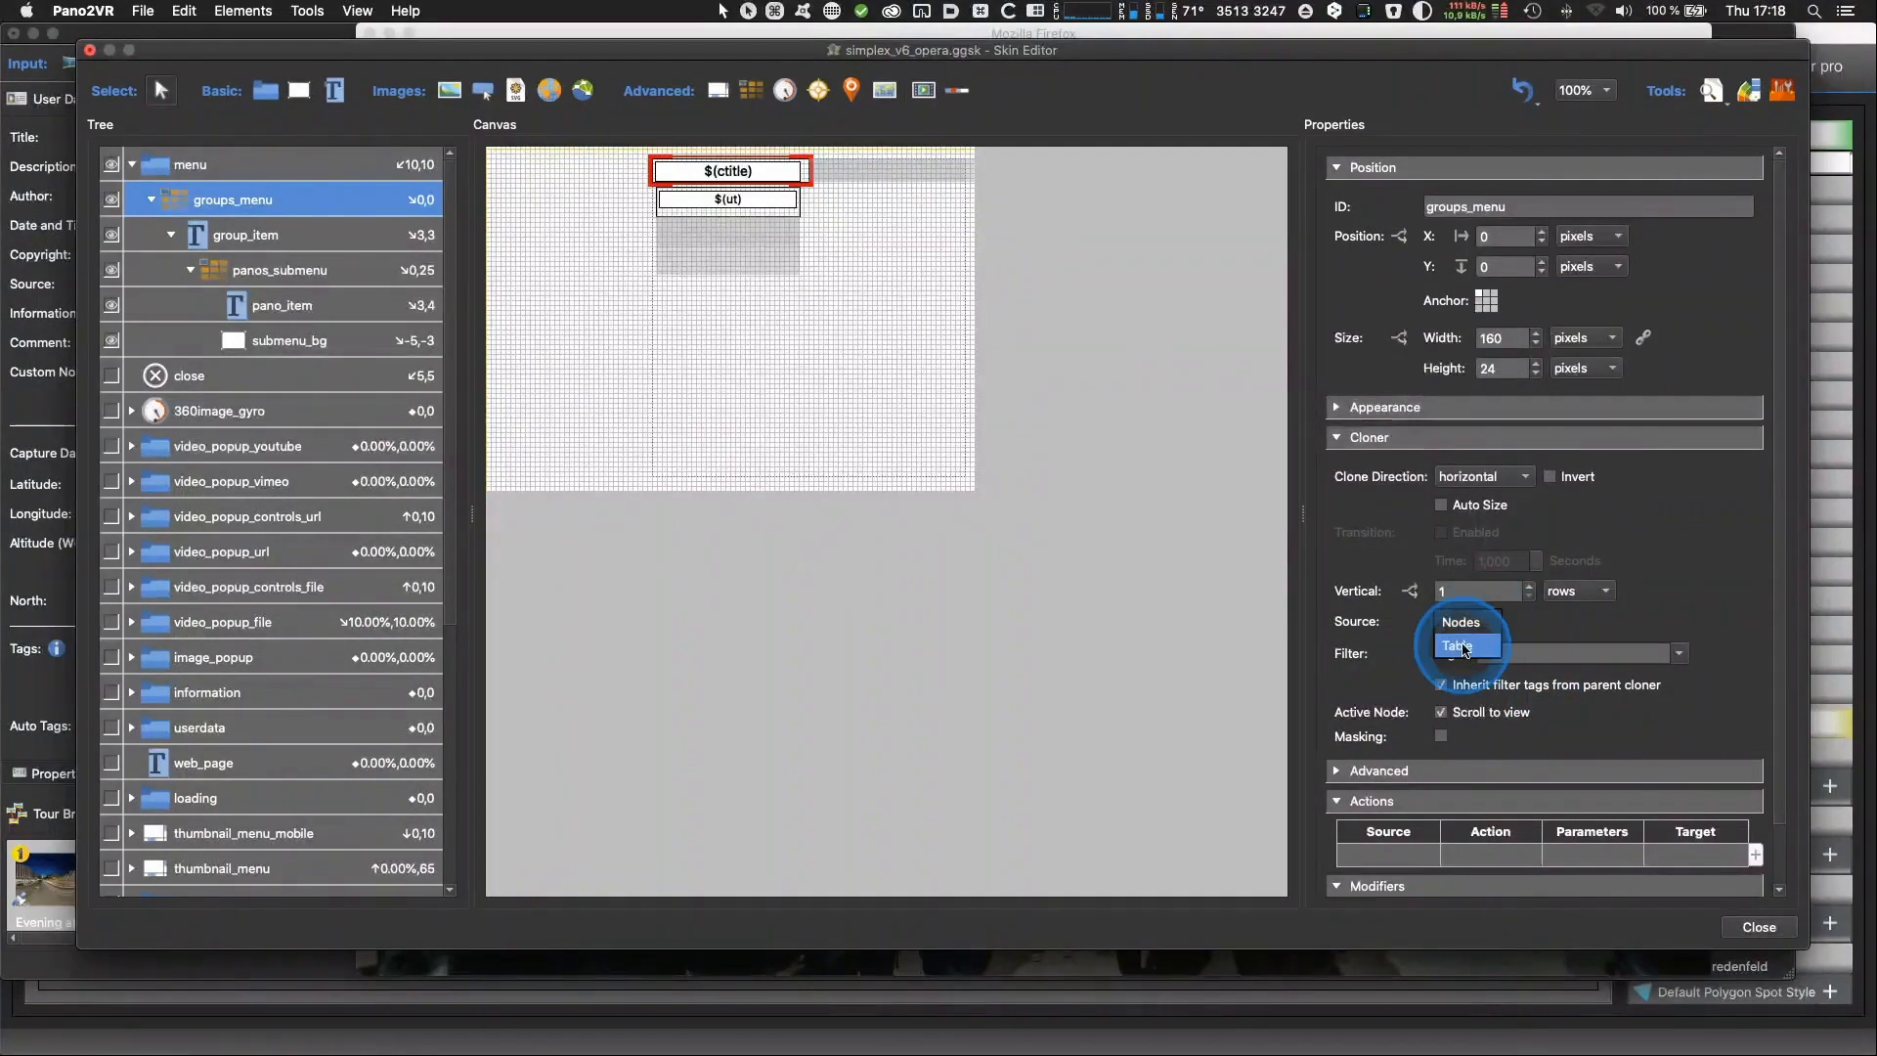
left_click(1469, 645)
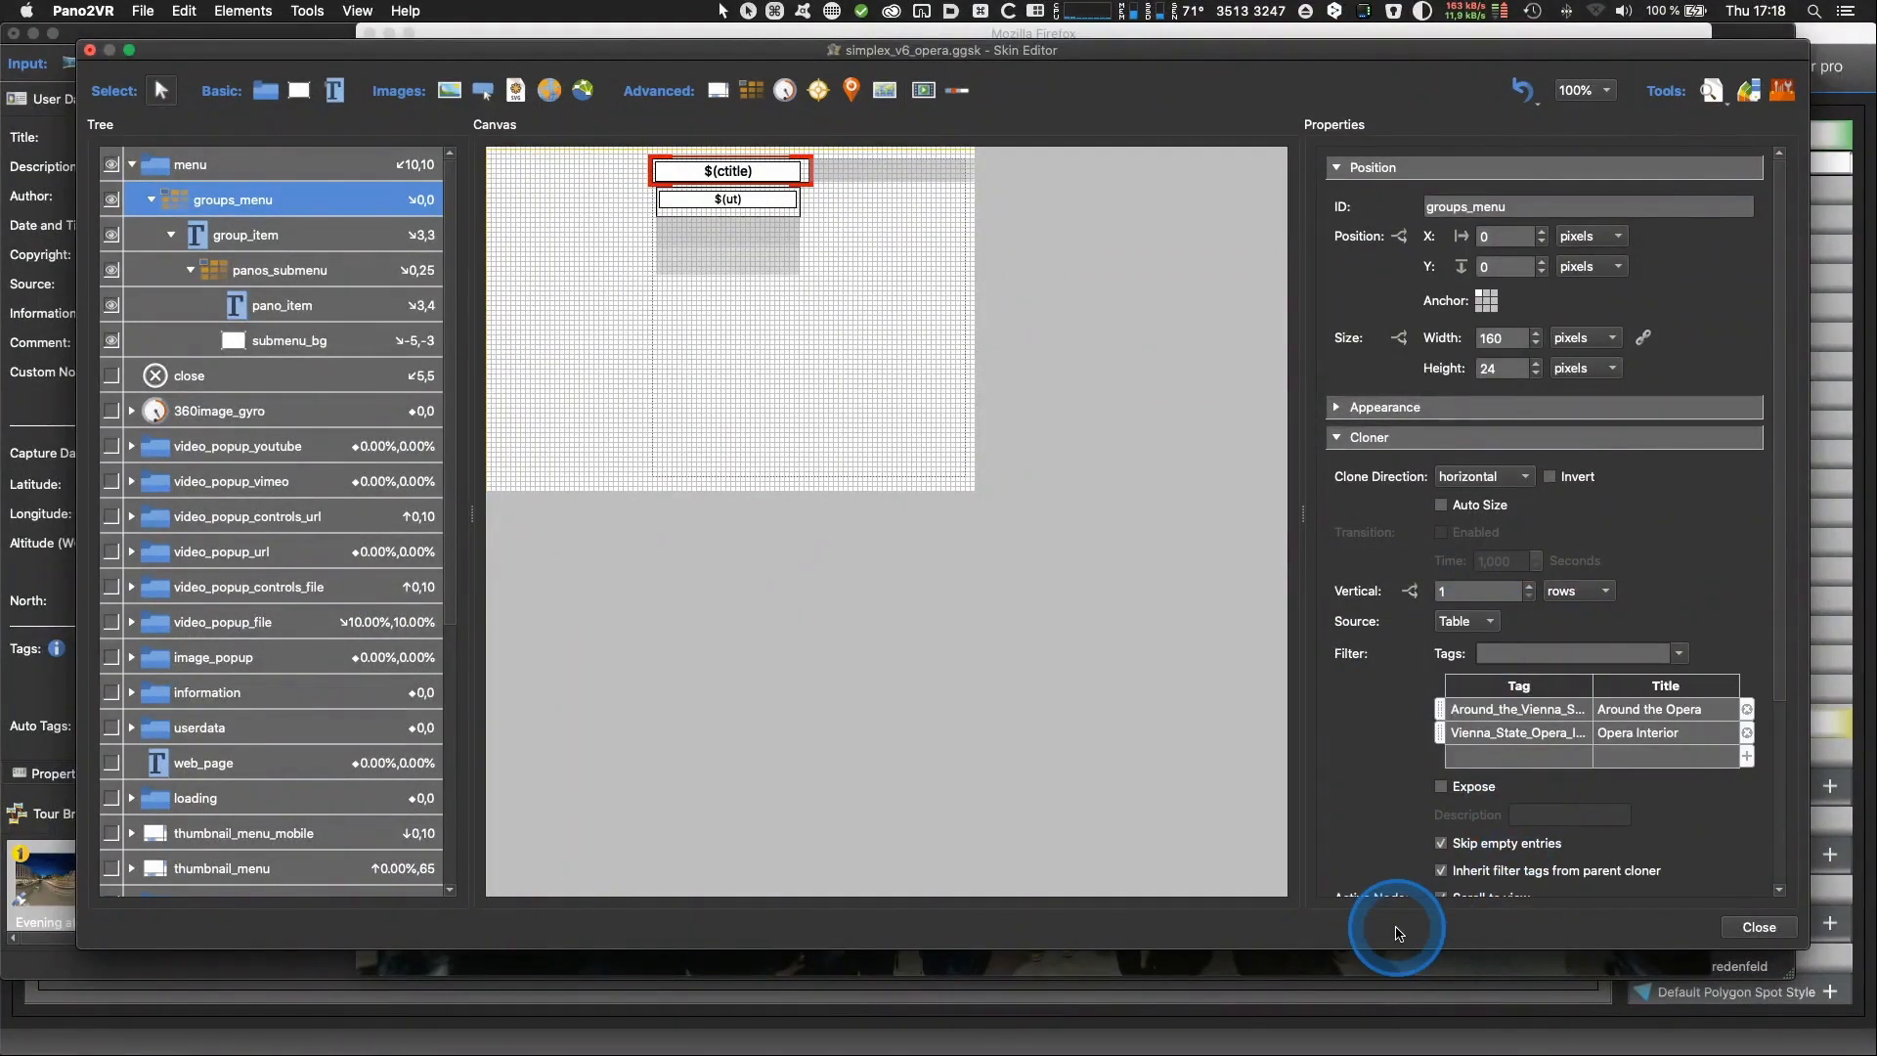
Compare the tags in the groups_menu filter table with the tags of the Evening at the Opera Ring node in the main window.
left_click(1381, 865)
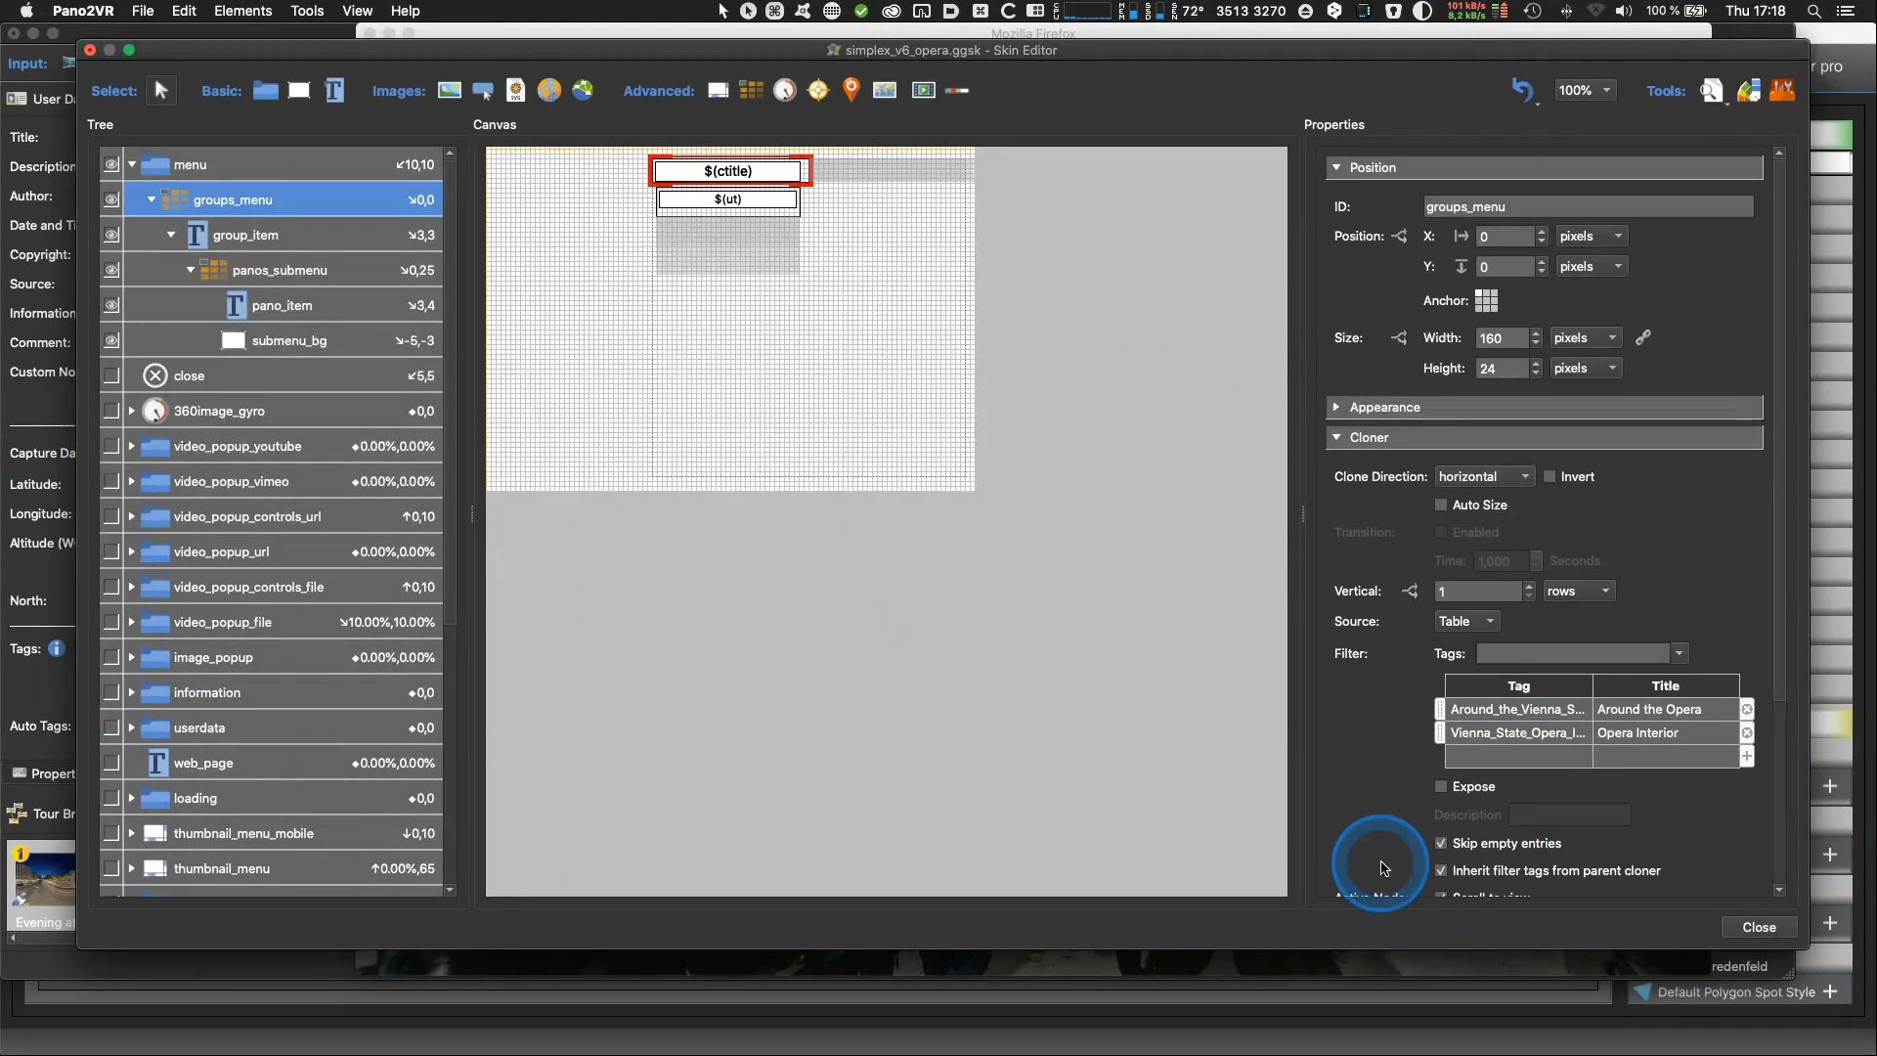
left_click(1376, 819)
left_click(1528, 737)
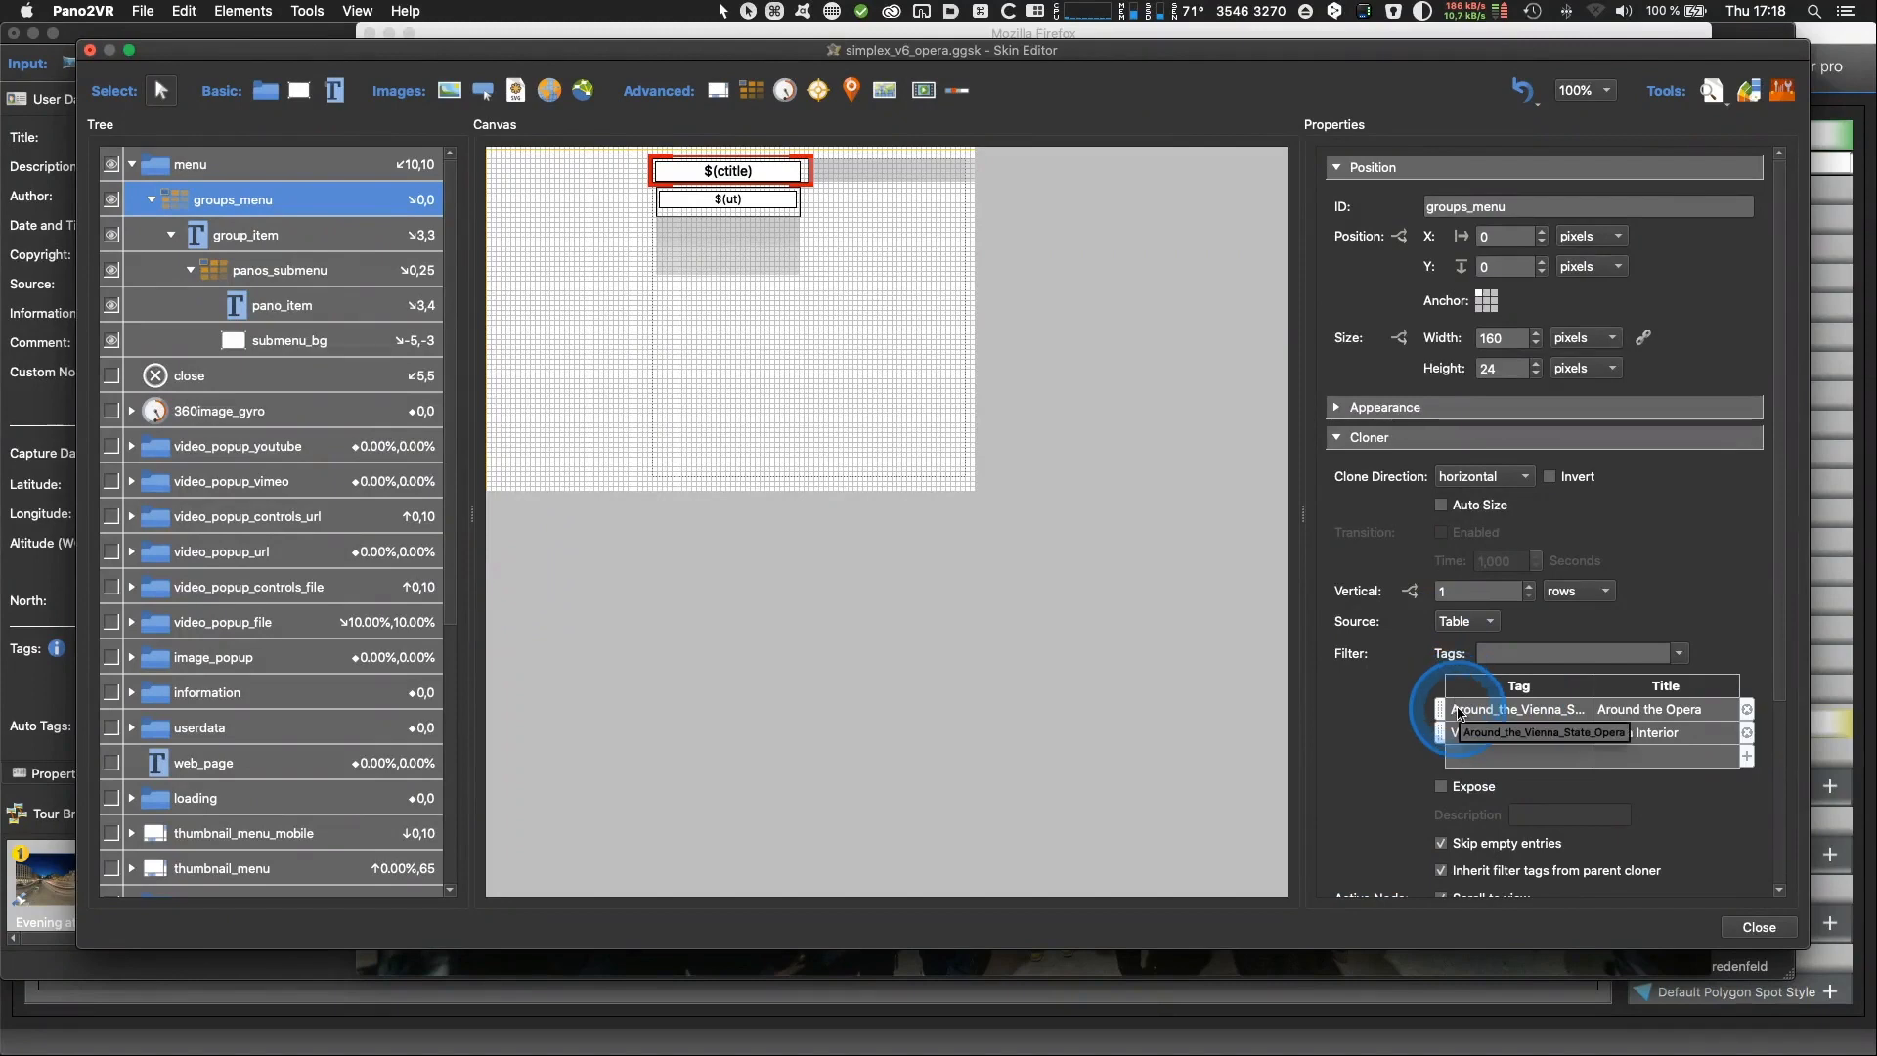
left_click(1375, 677)
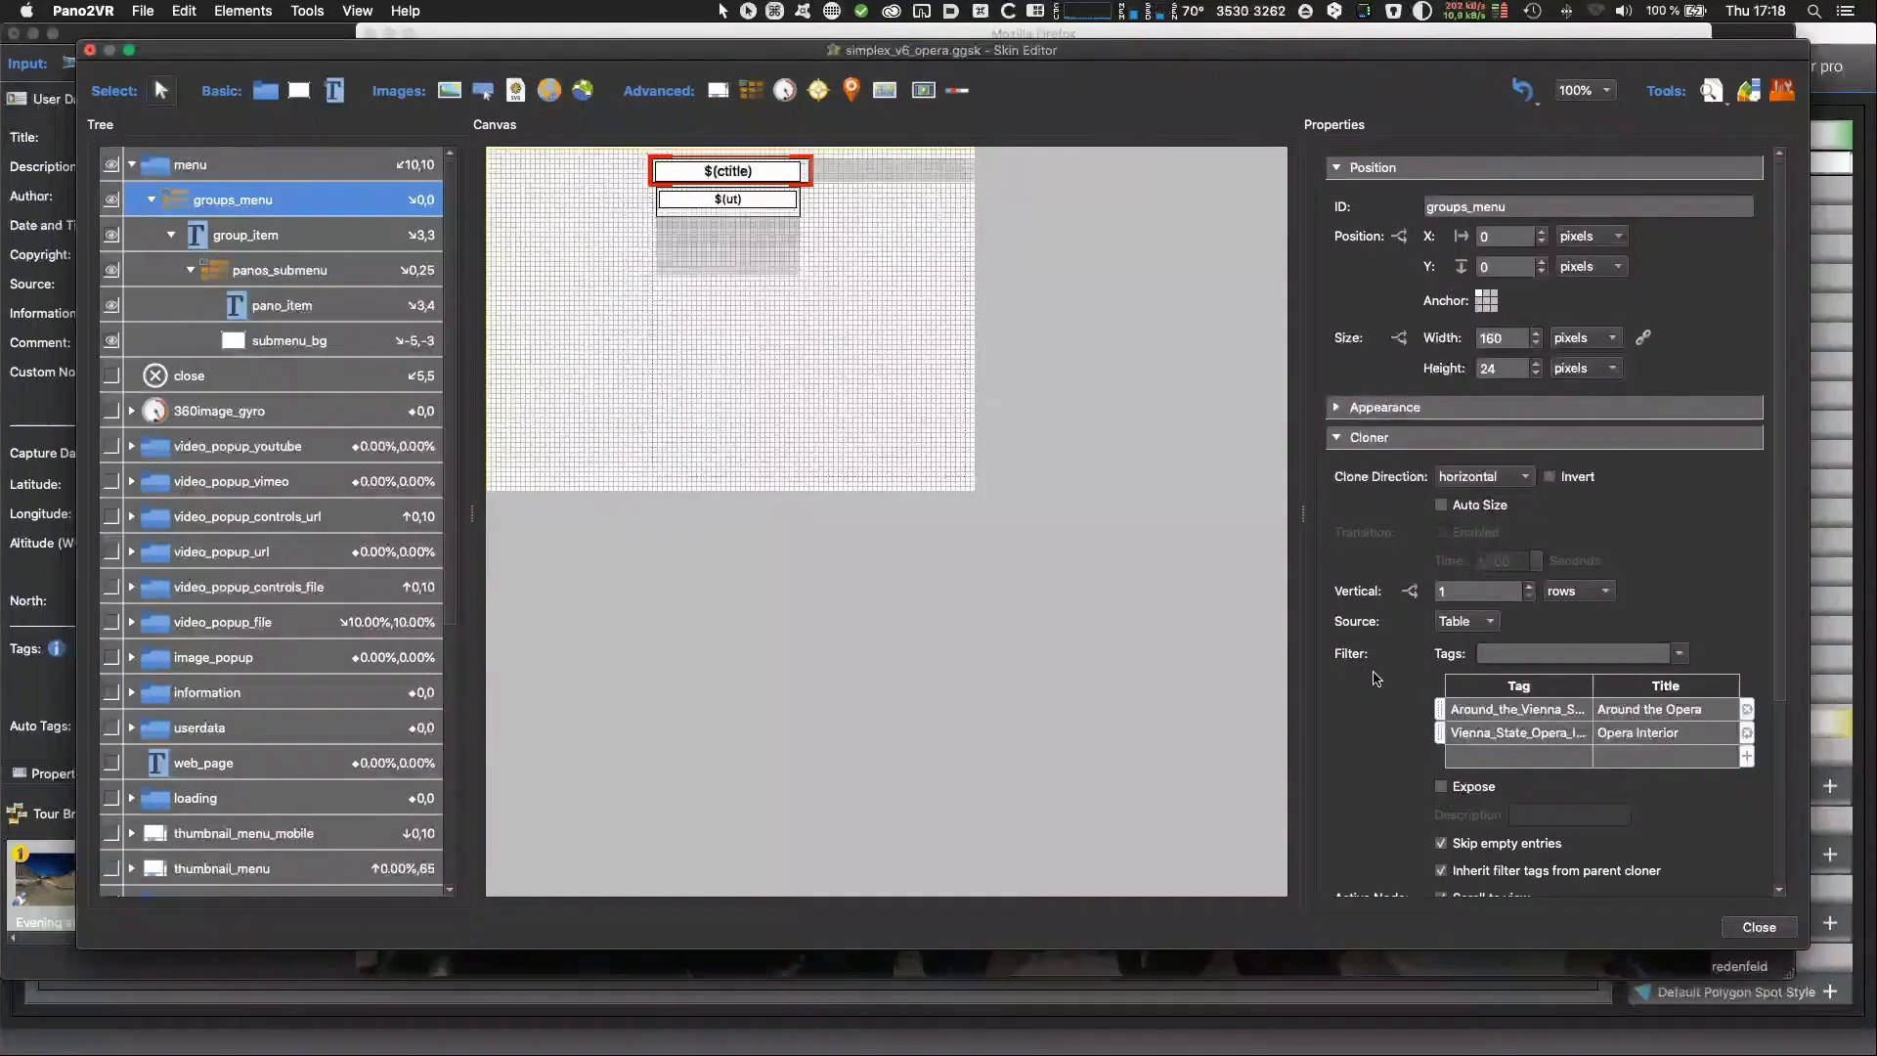
left_click(1403, 700)
left_click(1775, 997)
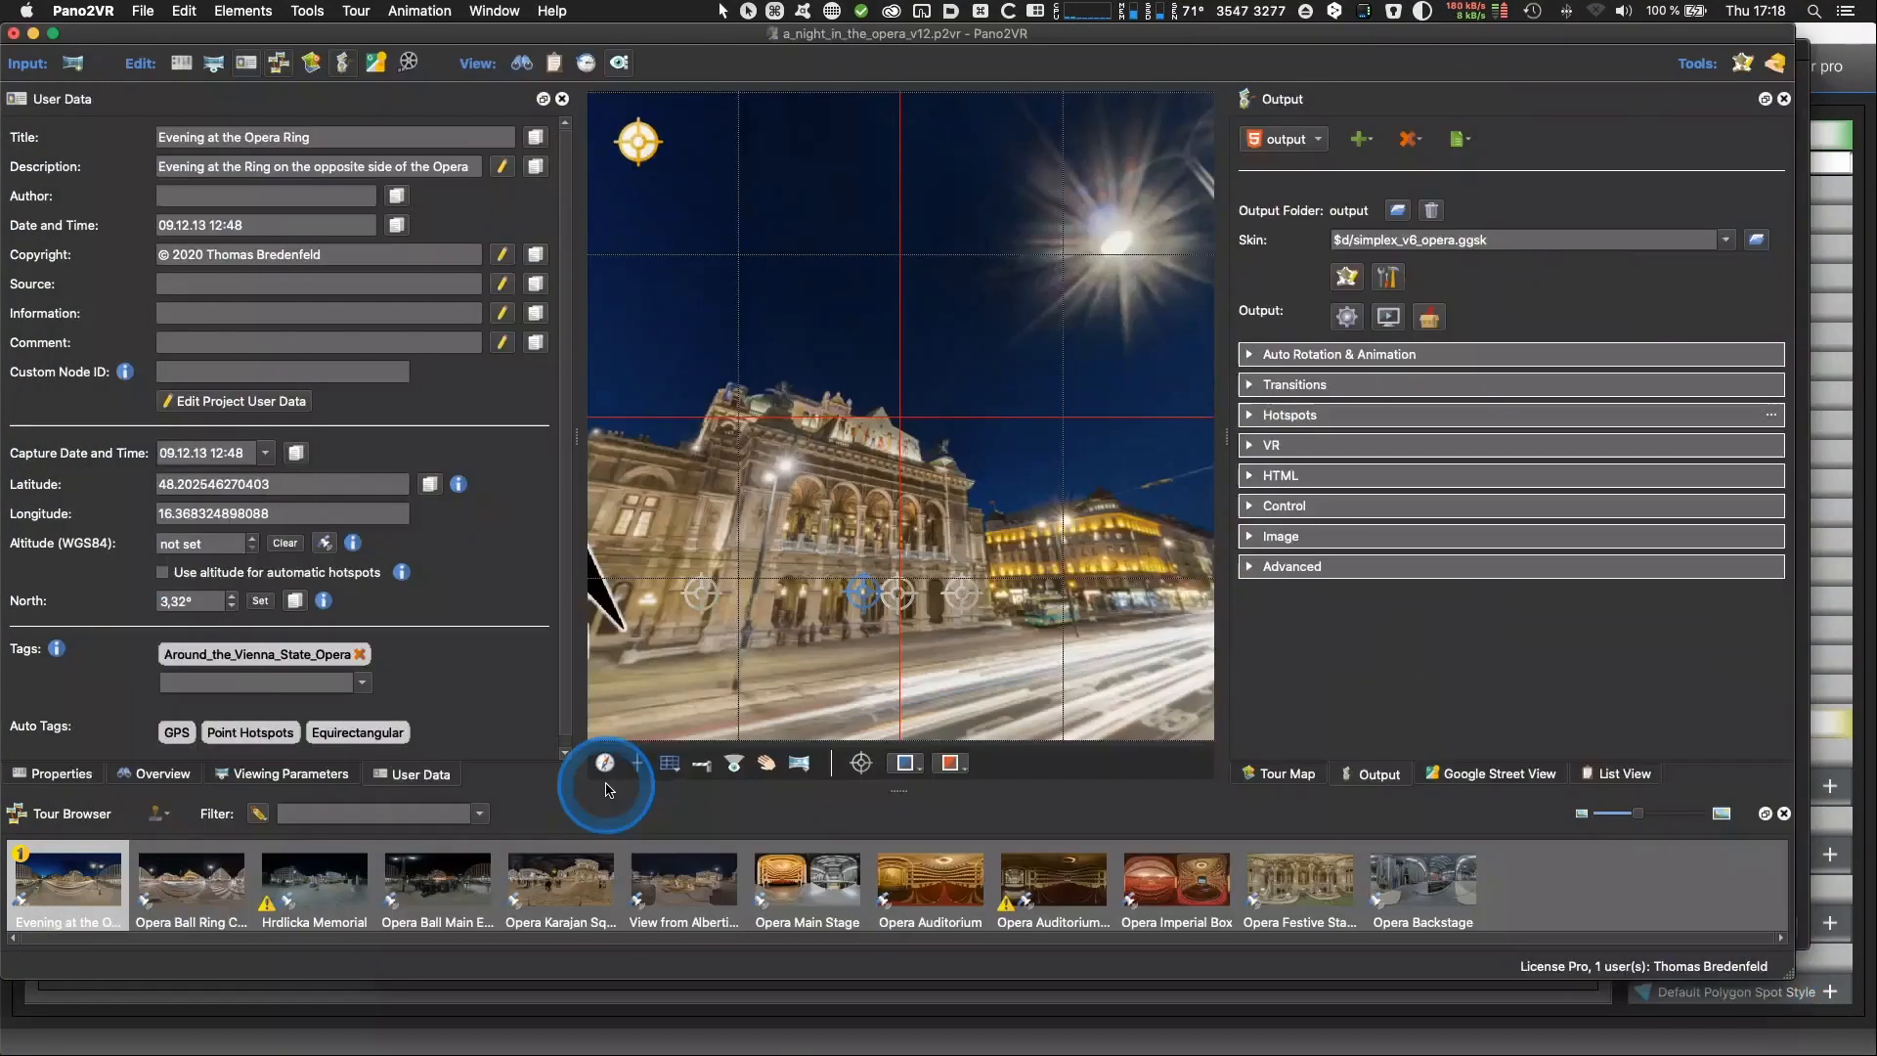
left_click(951, 762)
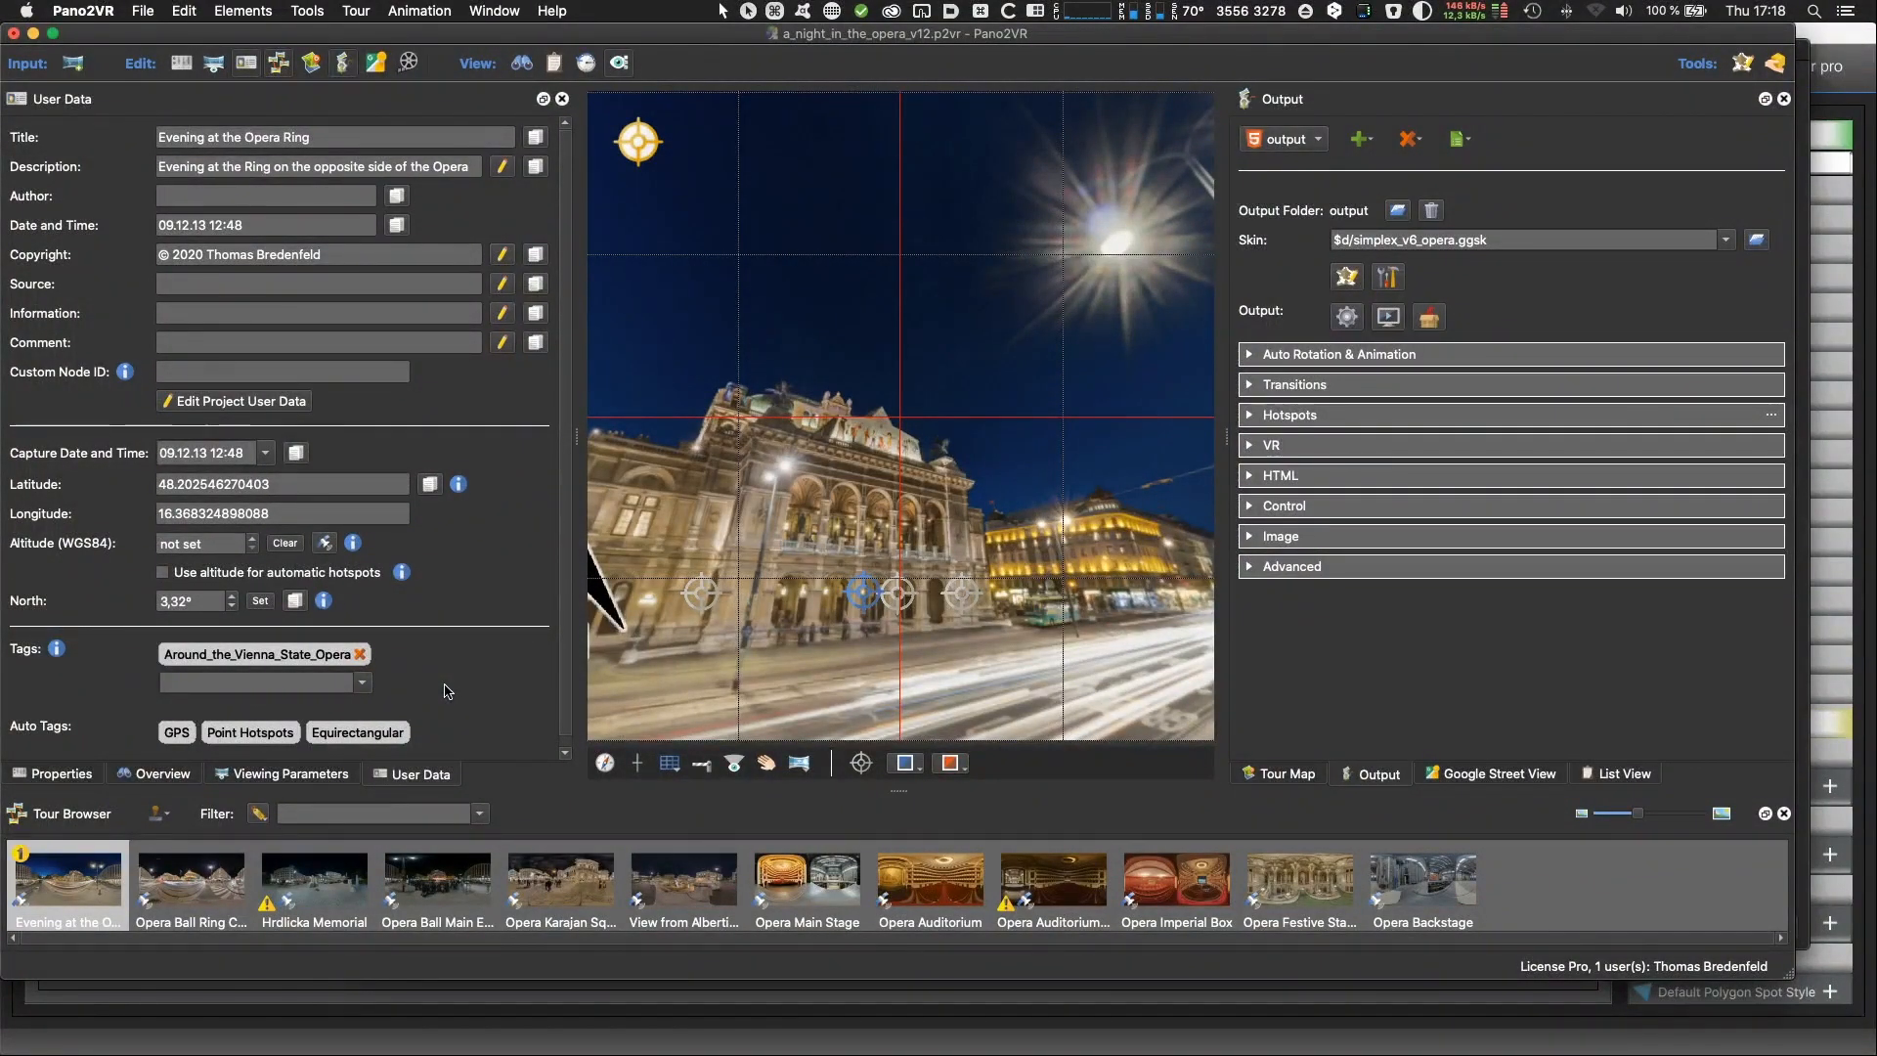
Switch to Panotour Pro, examine the name of the Vienna State Opera Interior group in the tour, and return to Pano2VR.
key("super+Tab")
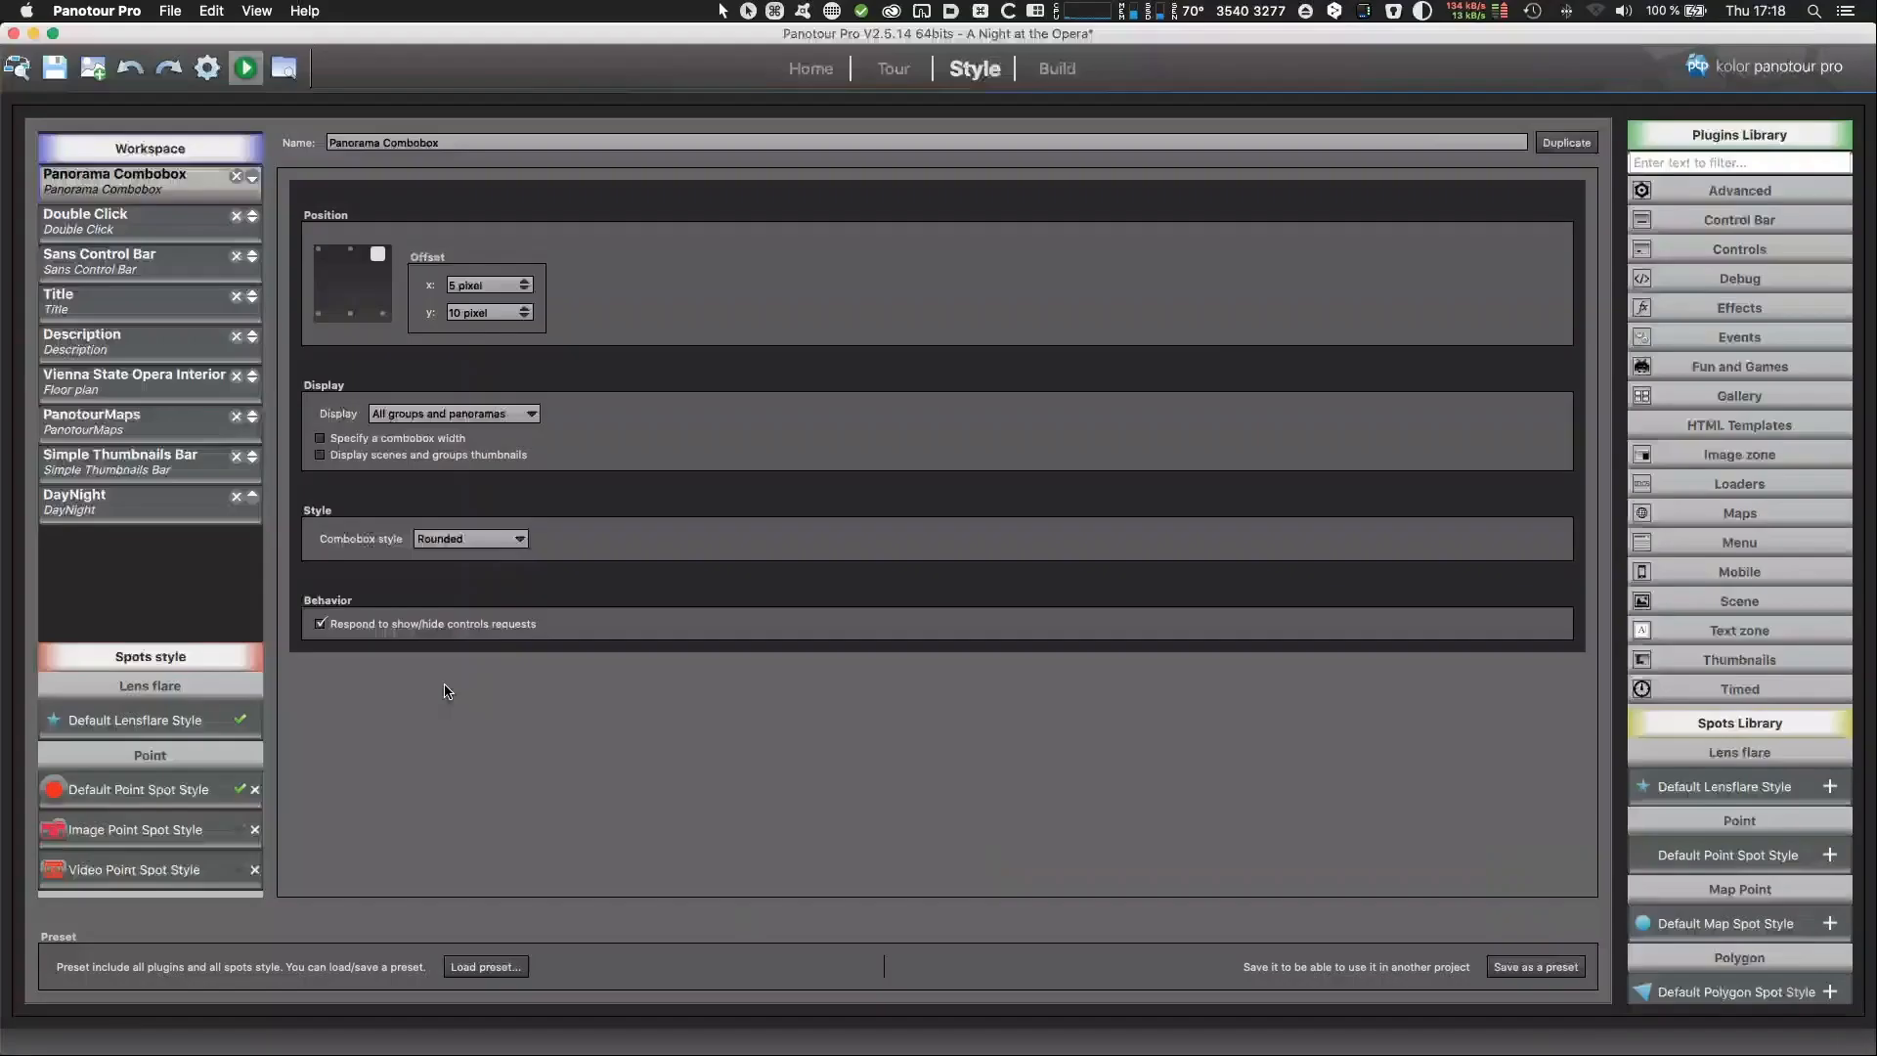
left_click(884, 70)
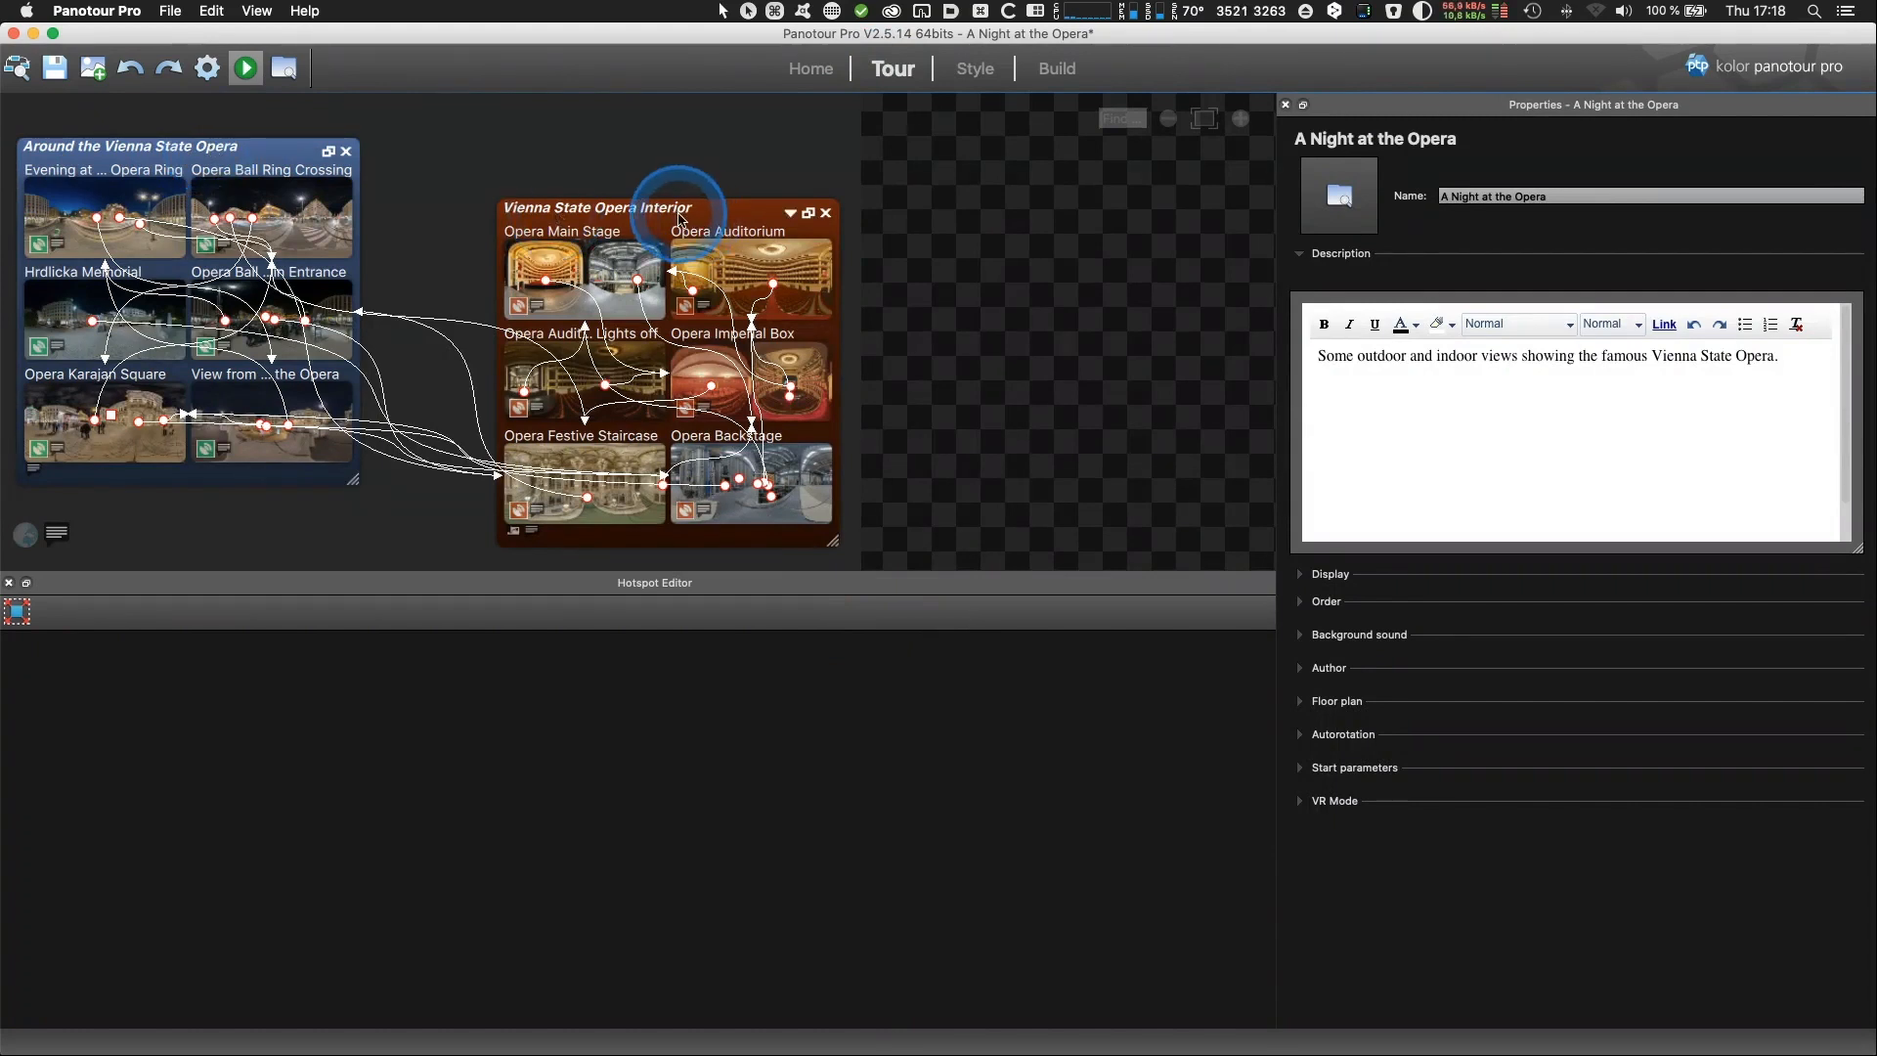
left_click(712, 208)
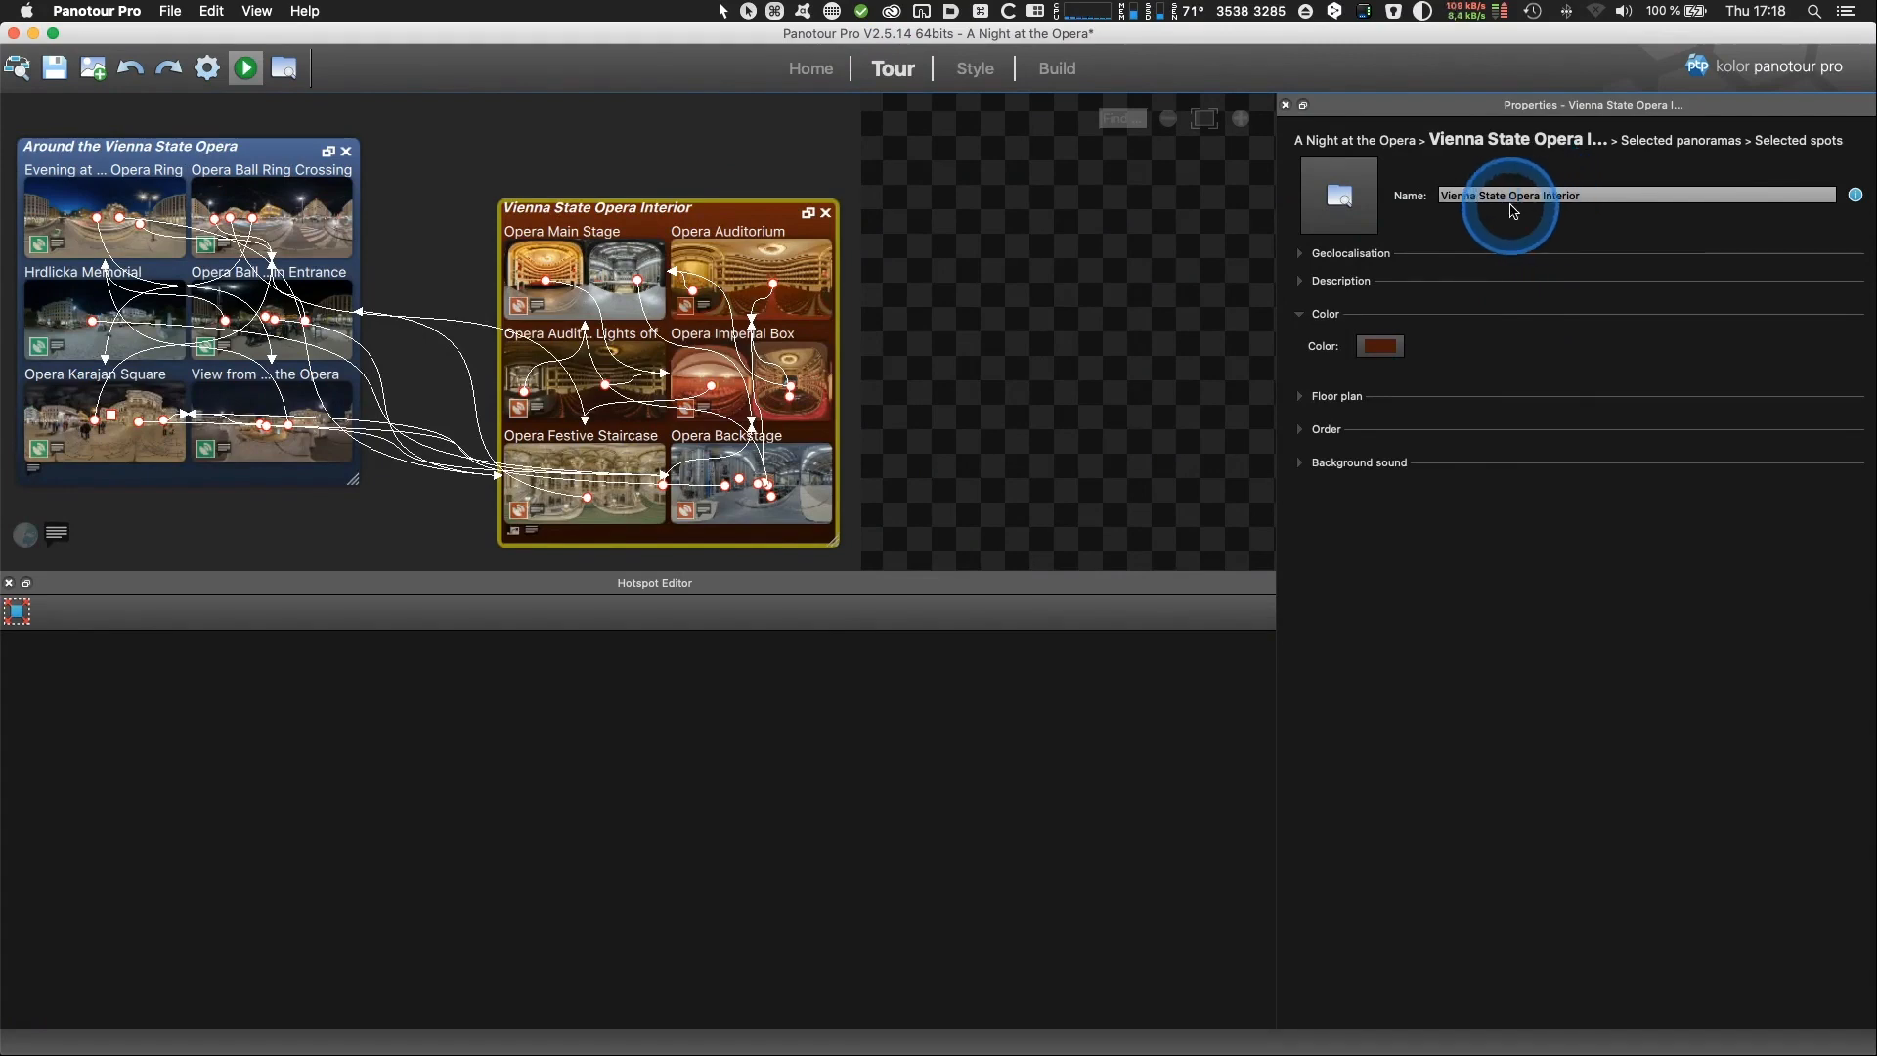
key("super+Tab")
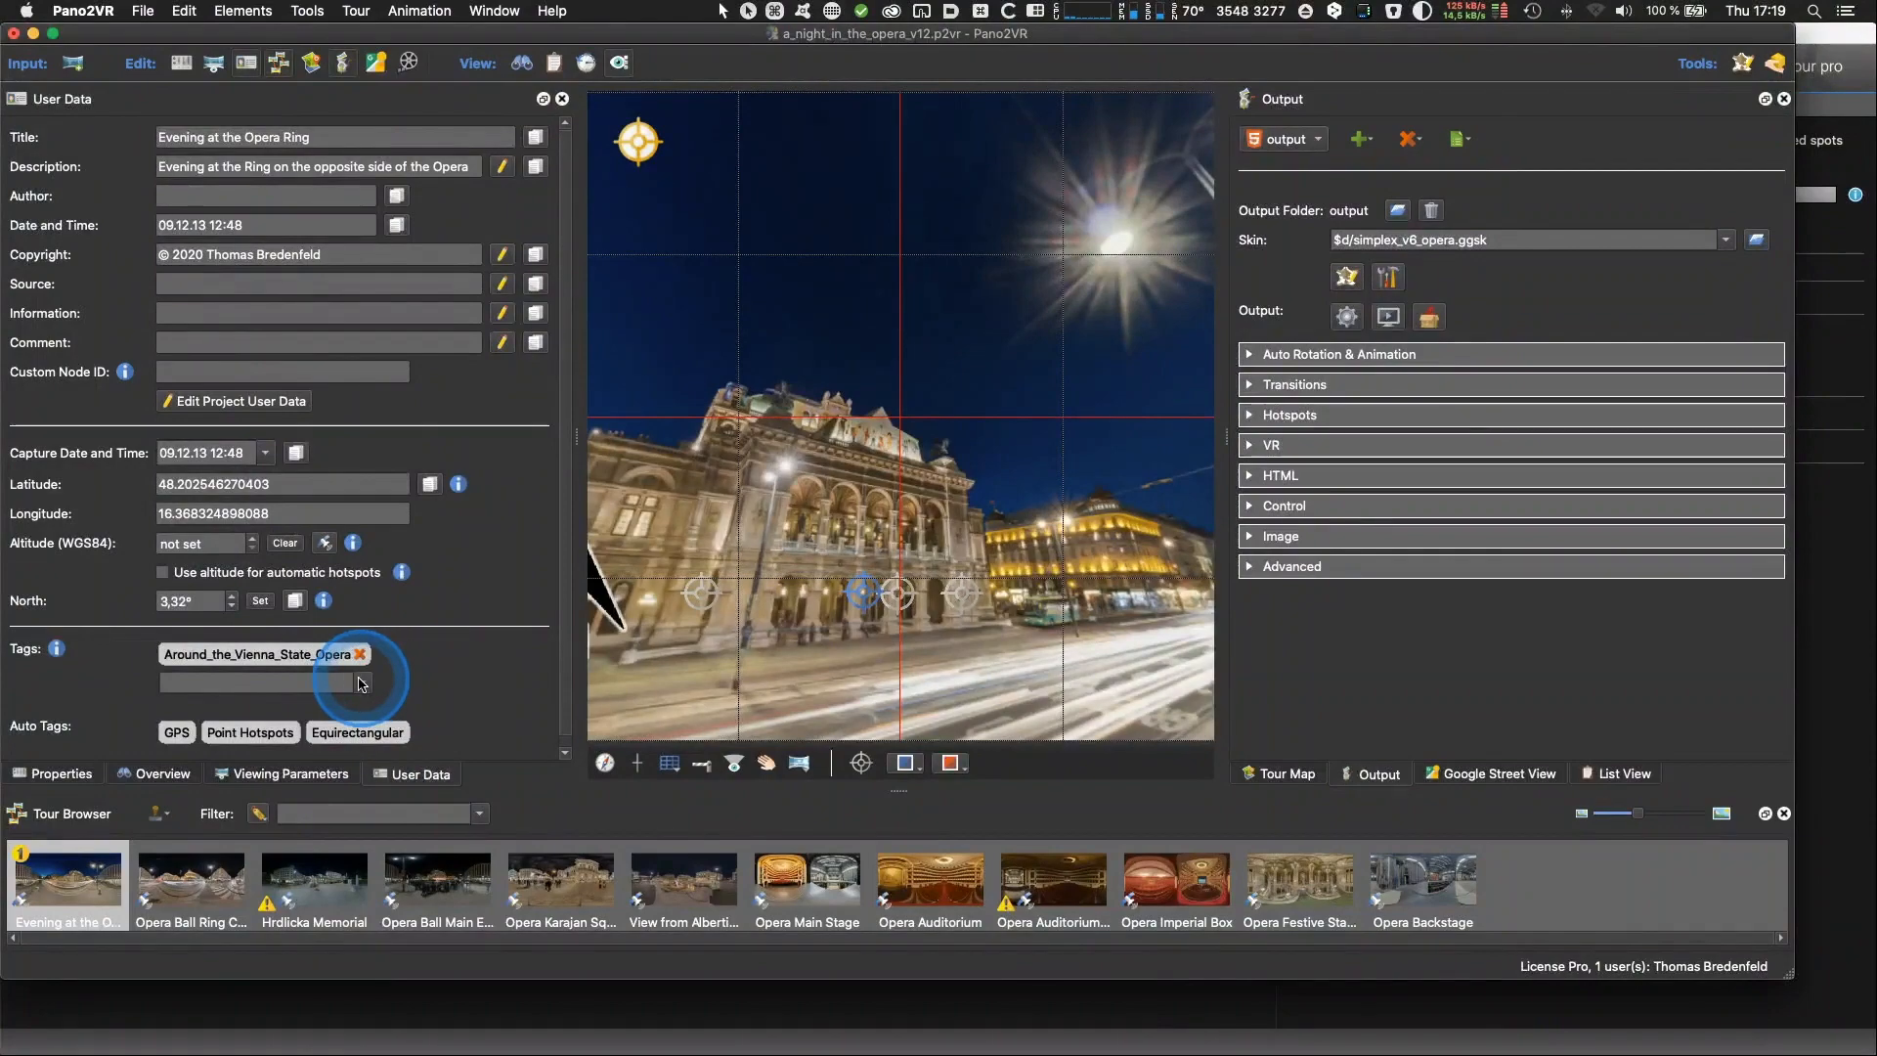
Assign the Orange color to the Around_the_Vienna_State_Opera tag.
right_click(330, 664)
left_click(360, 738)
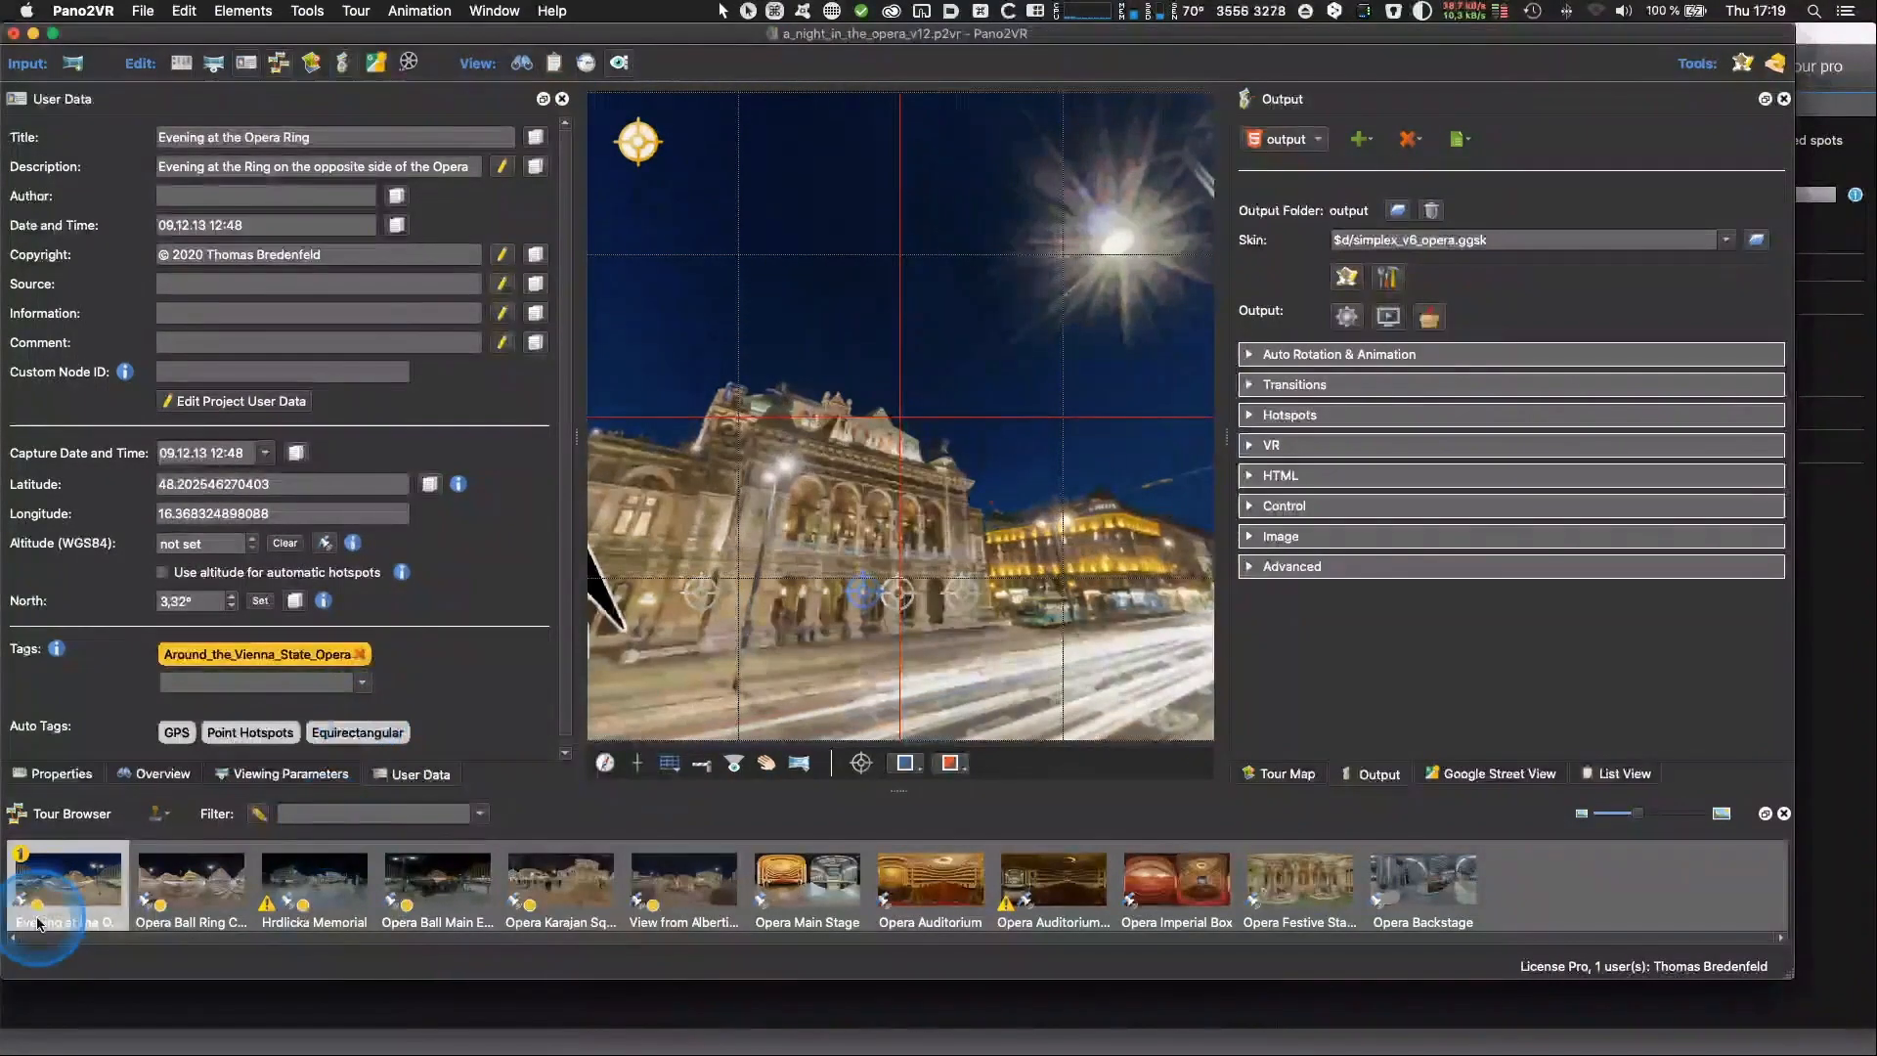
left_click(725, 919)
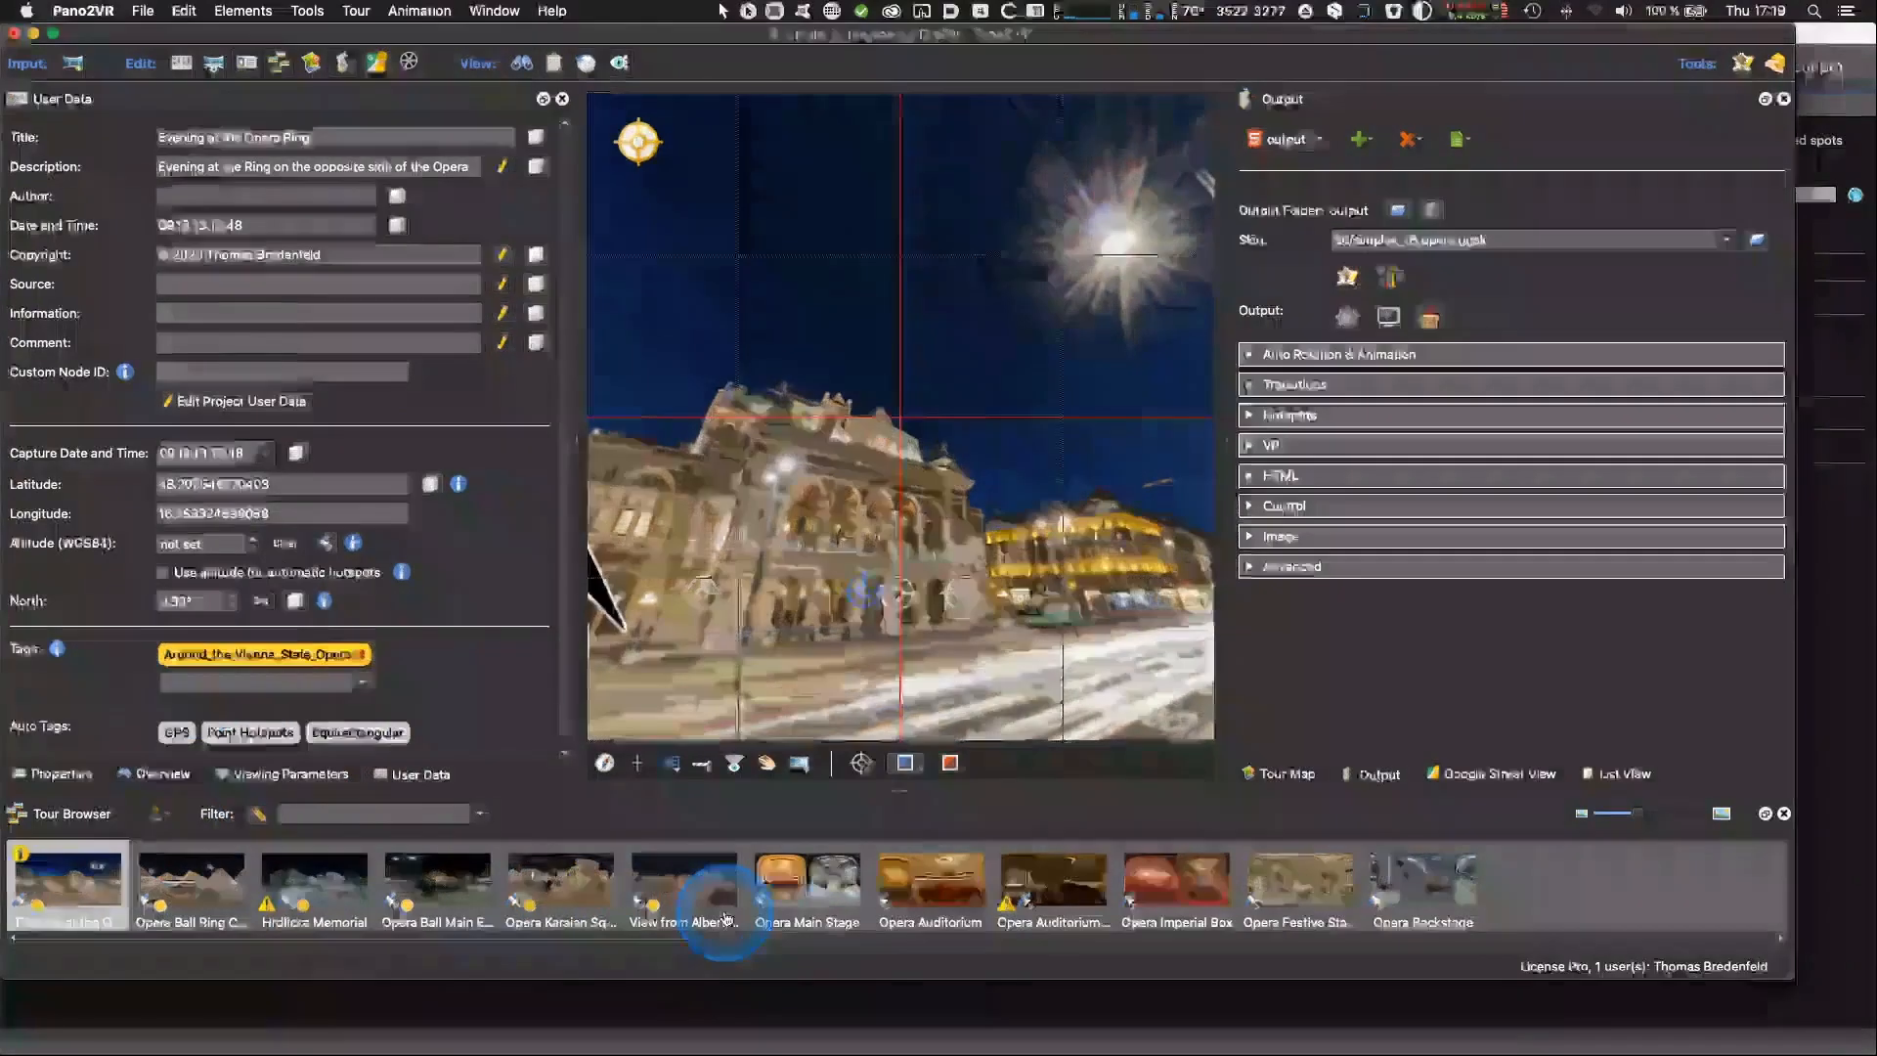
Assign the Light Blue color to the Around_the_Vienna_State_Opera tag of the Evening at the Opera Ring node.
right_click(328, 665)
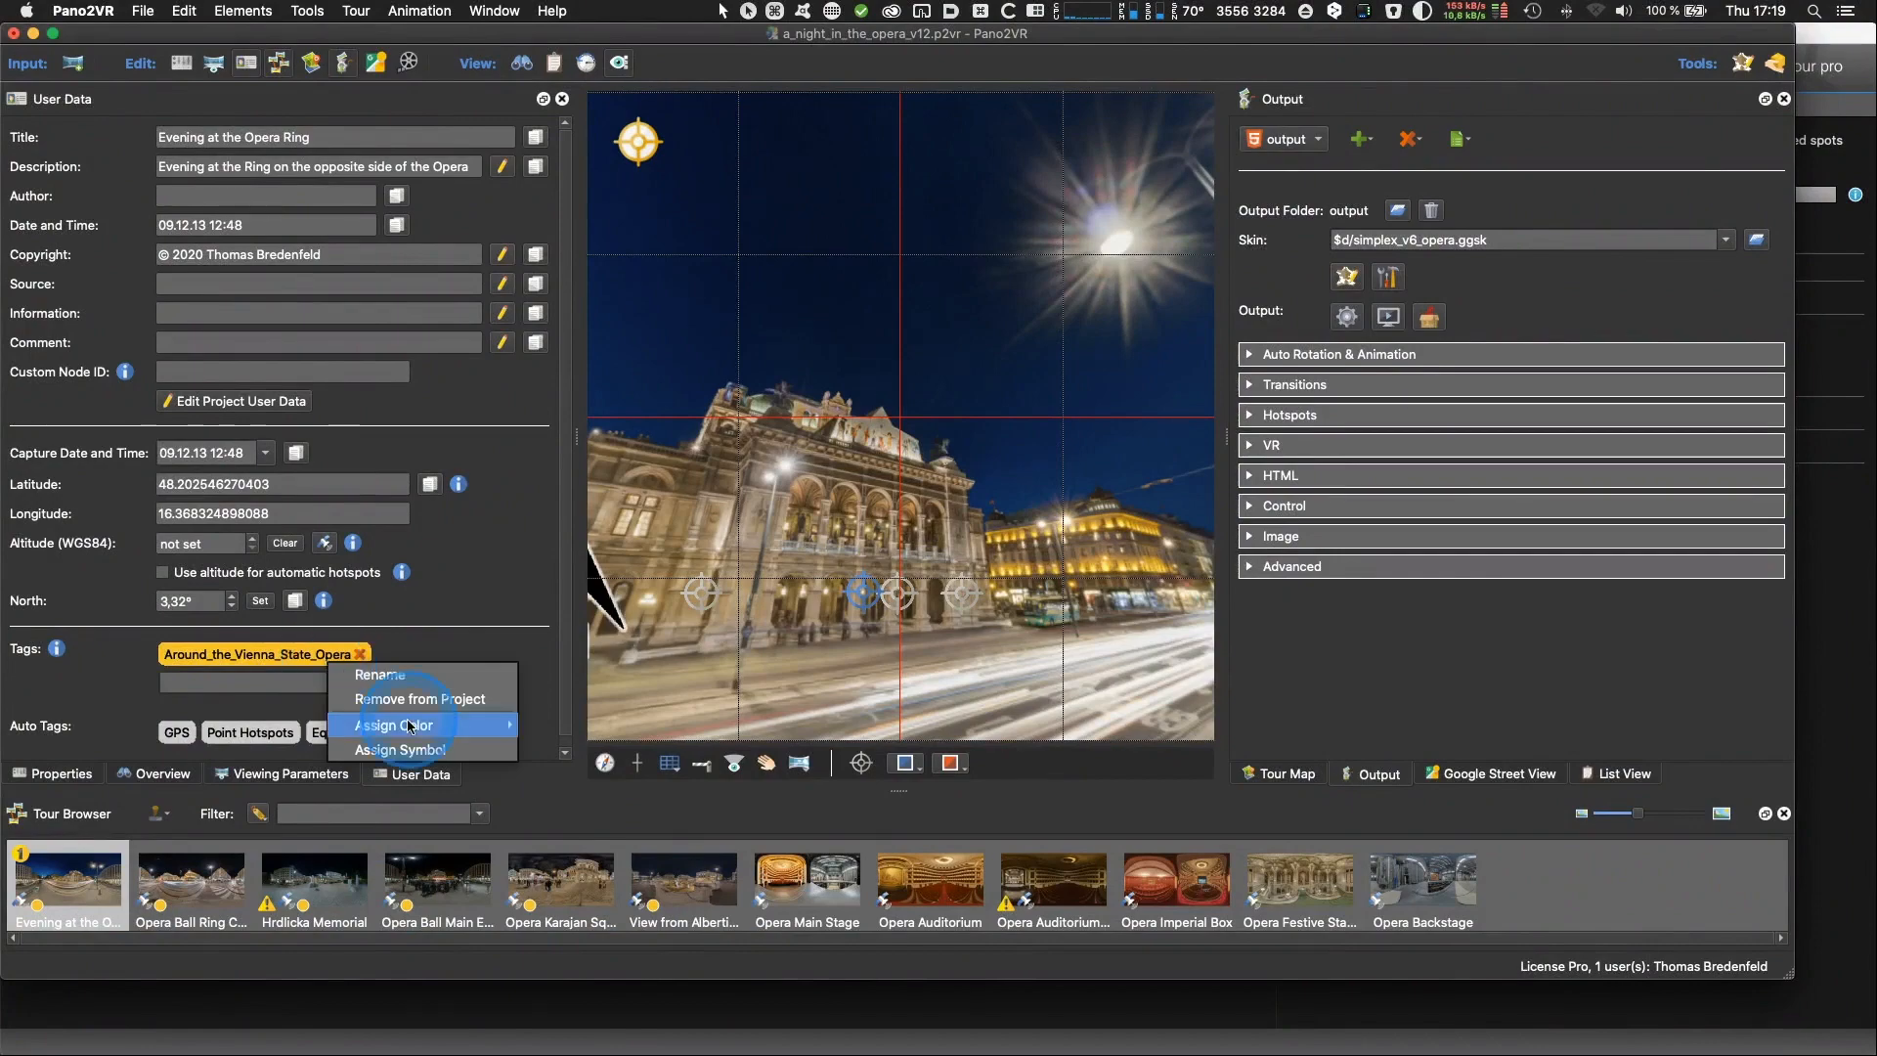
mouse_move(408, 727)
left_click(567, 773)
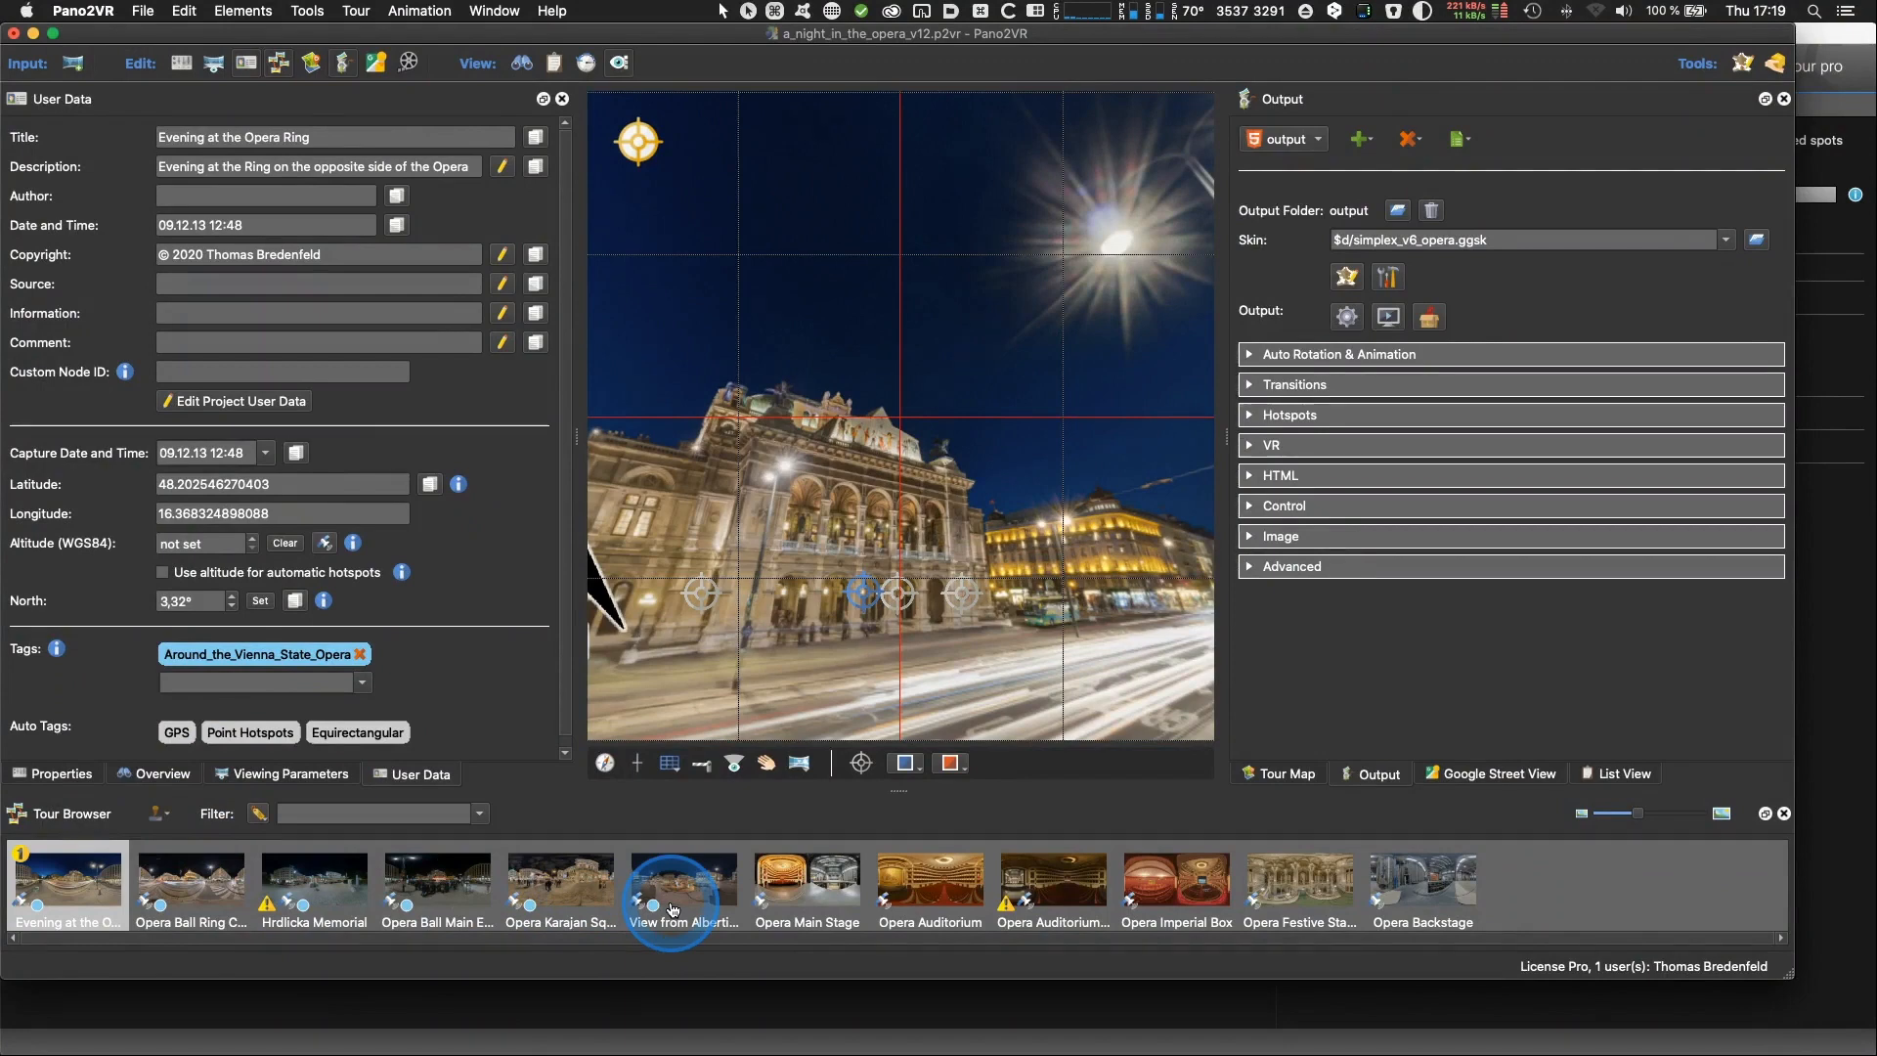
mouse_move(672, 909)
Assign the Pink color to the Vienna_State_Opera_Interior tag of the Opera Main Stage node.
left_click(807, 884)
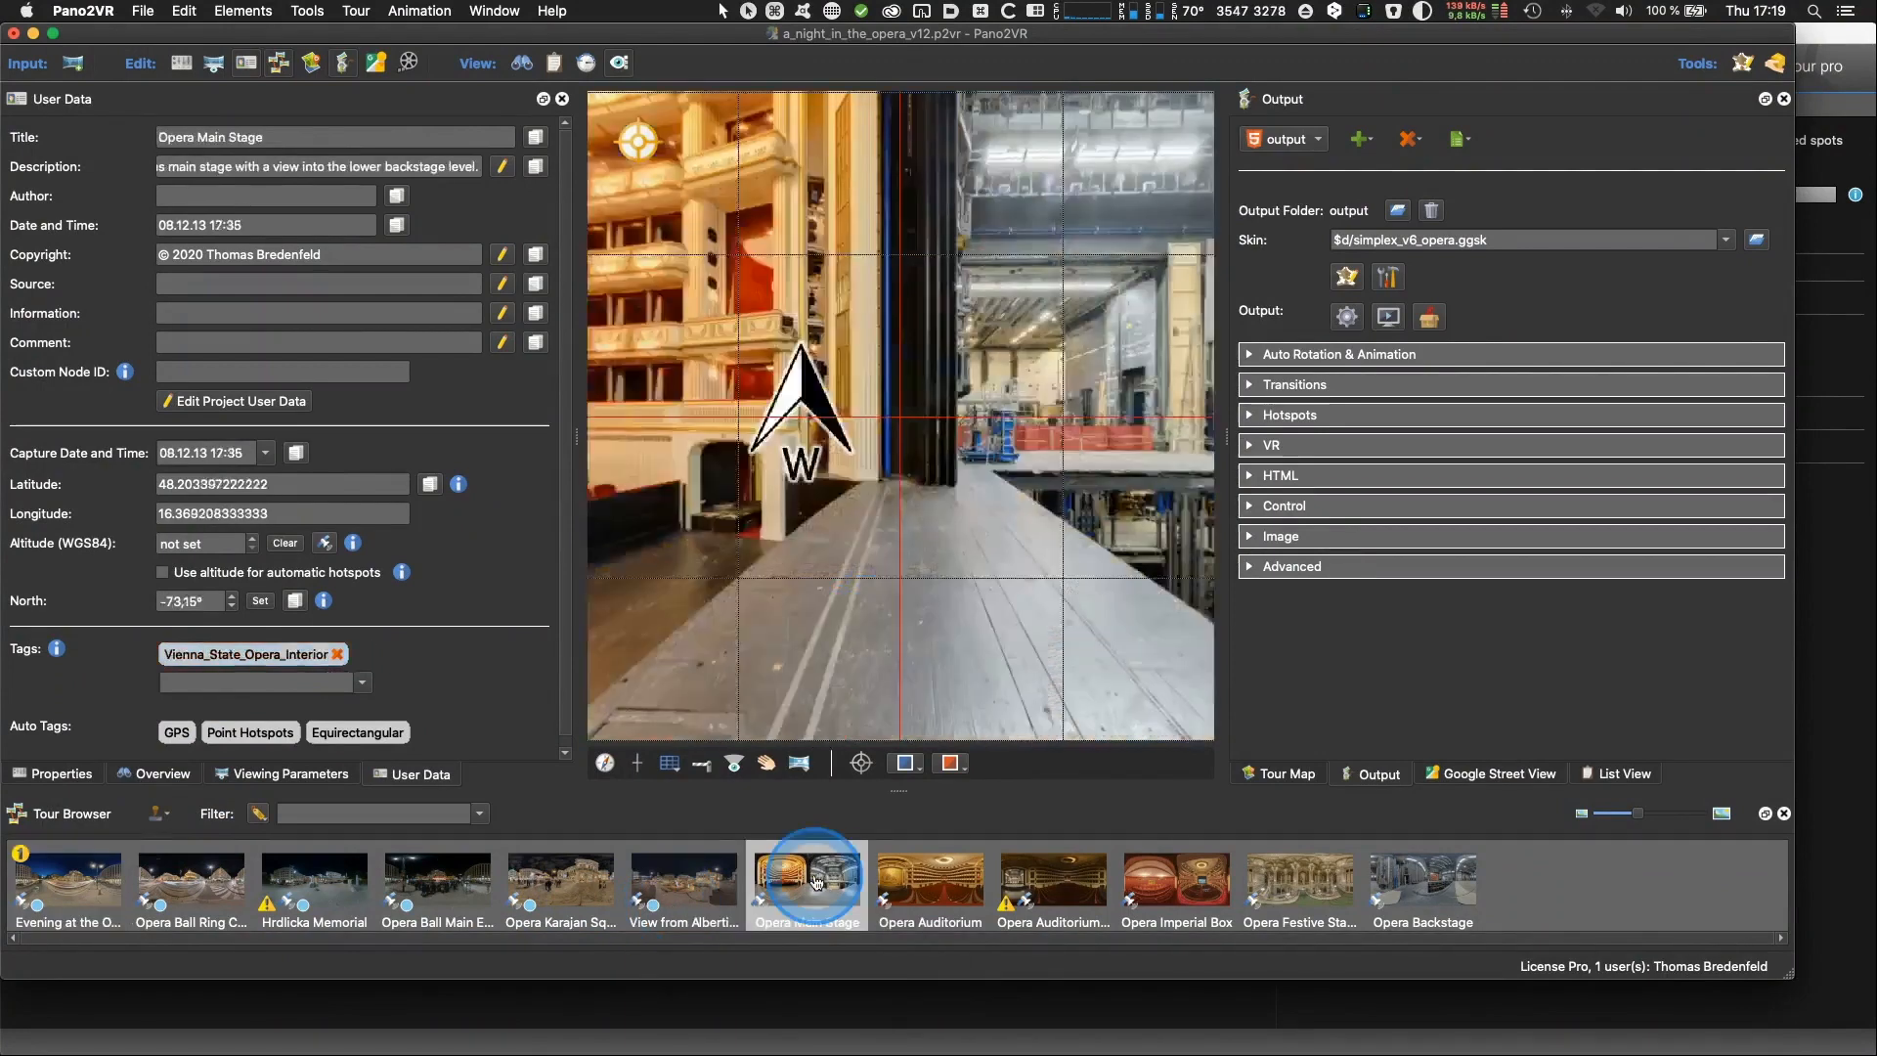
right_click(262, 654)
left_click(383, 717)
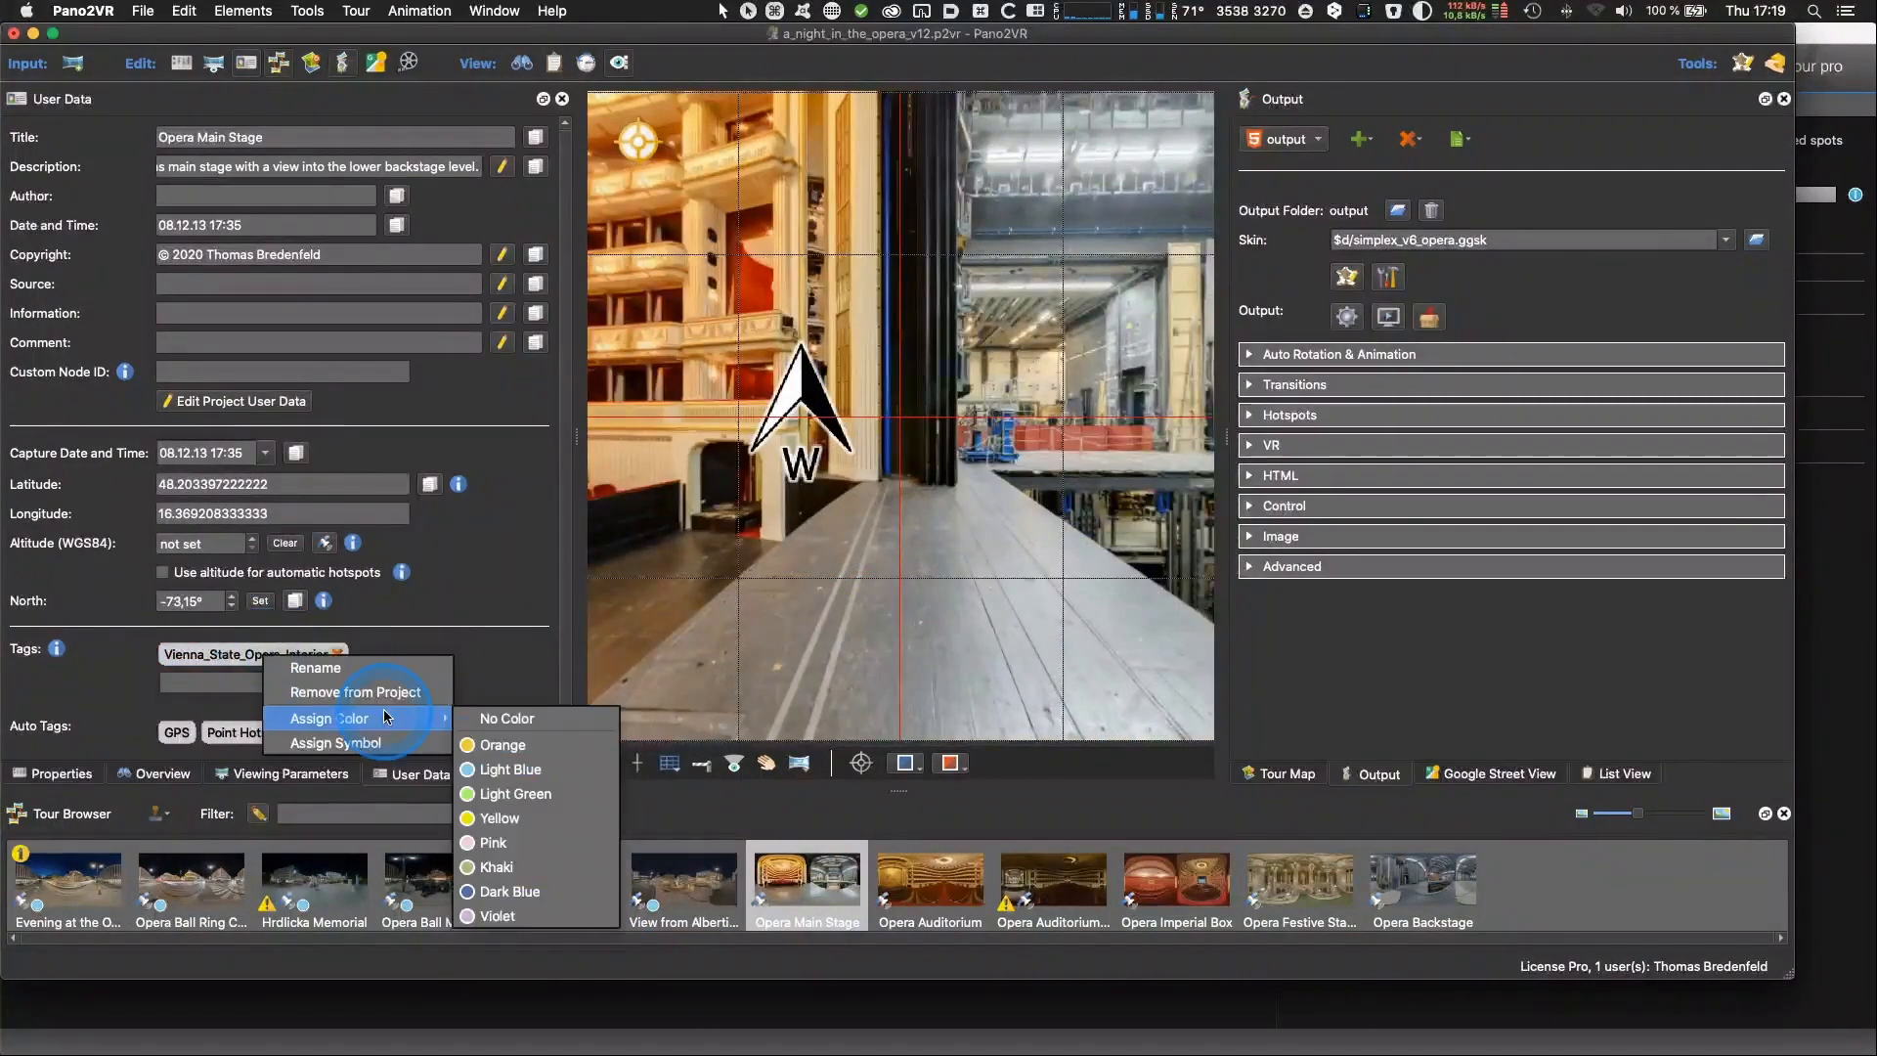
left_click(489, 841)
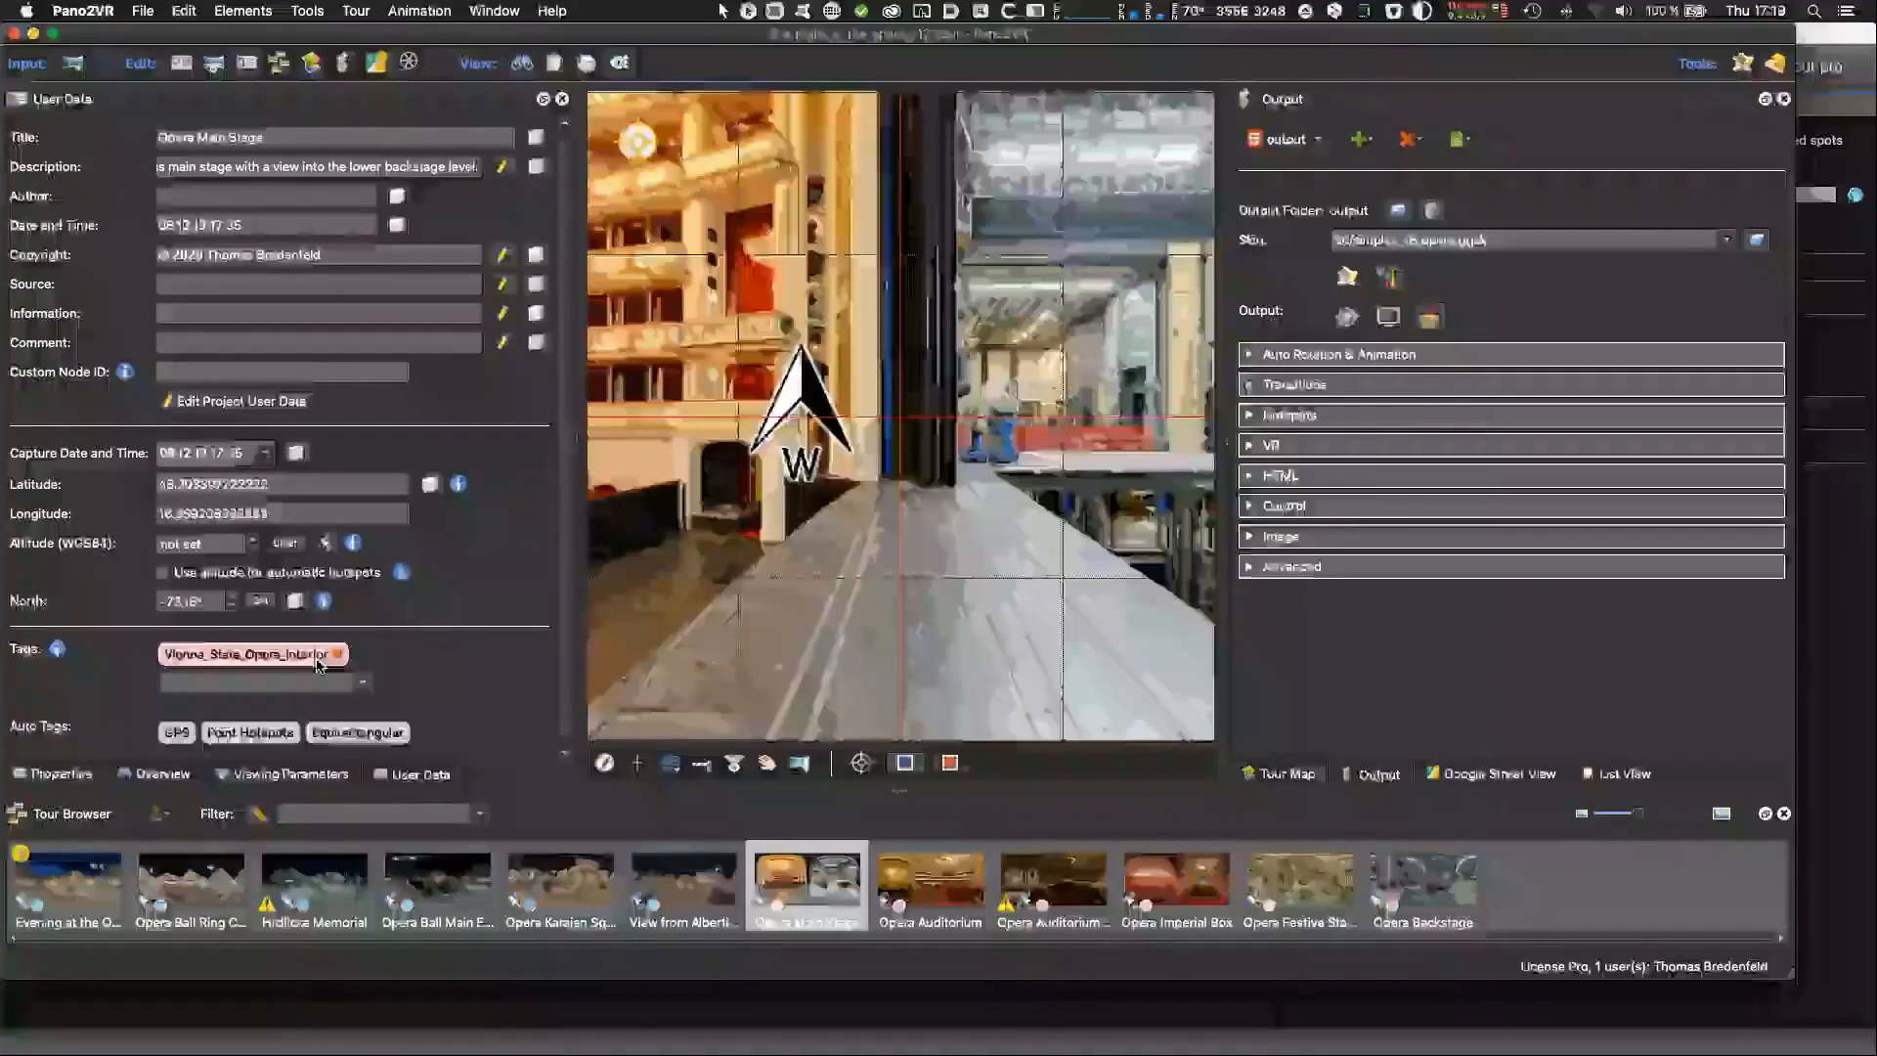
Return to the skin editor and examine the two tag entries in the groups_menu cloner's filter table.
left_click(303, 663)
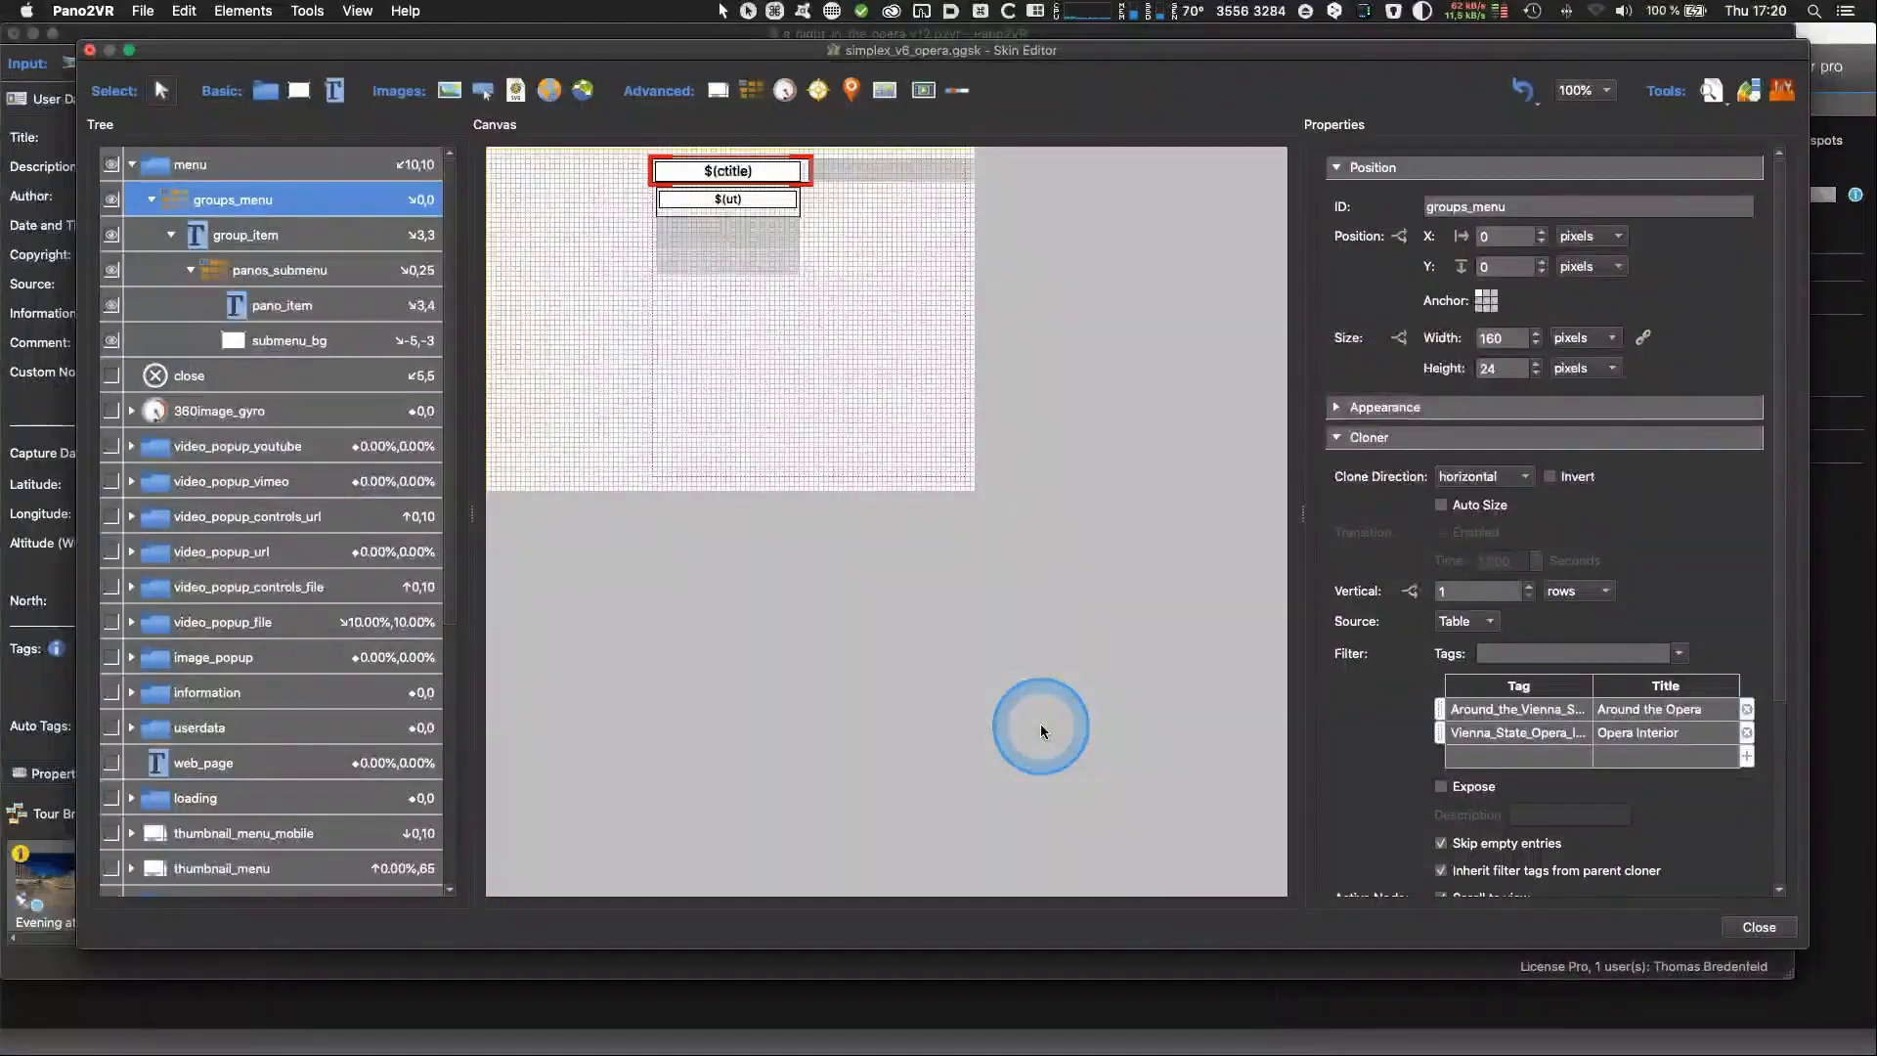
left_click(1160, 662)
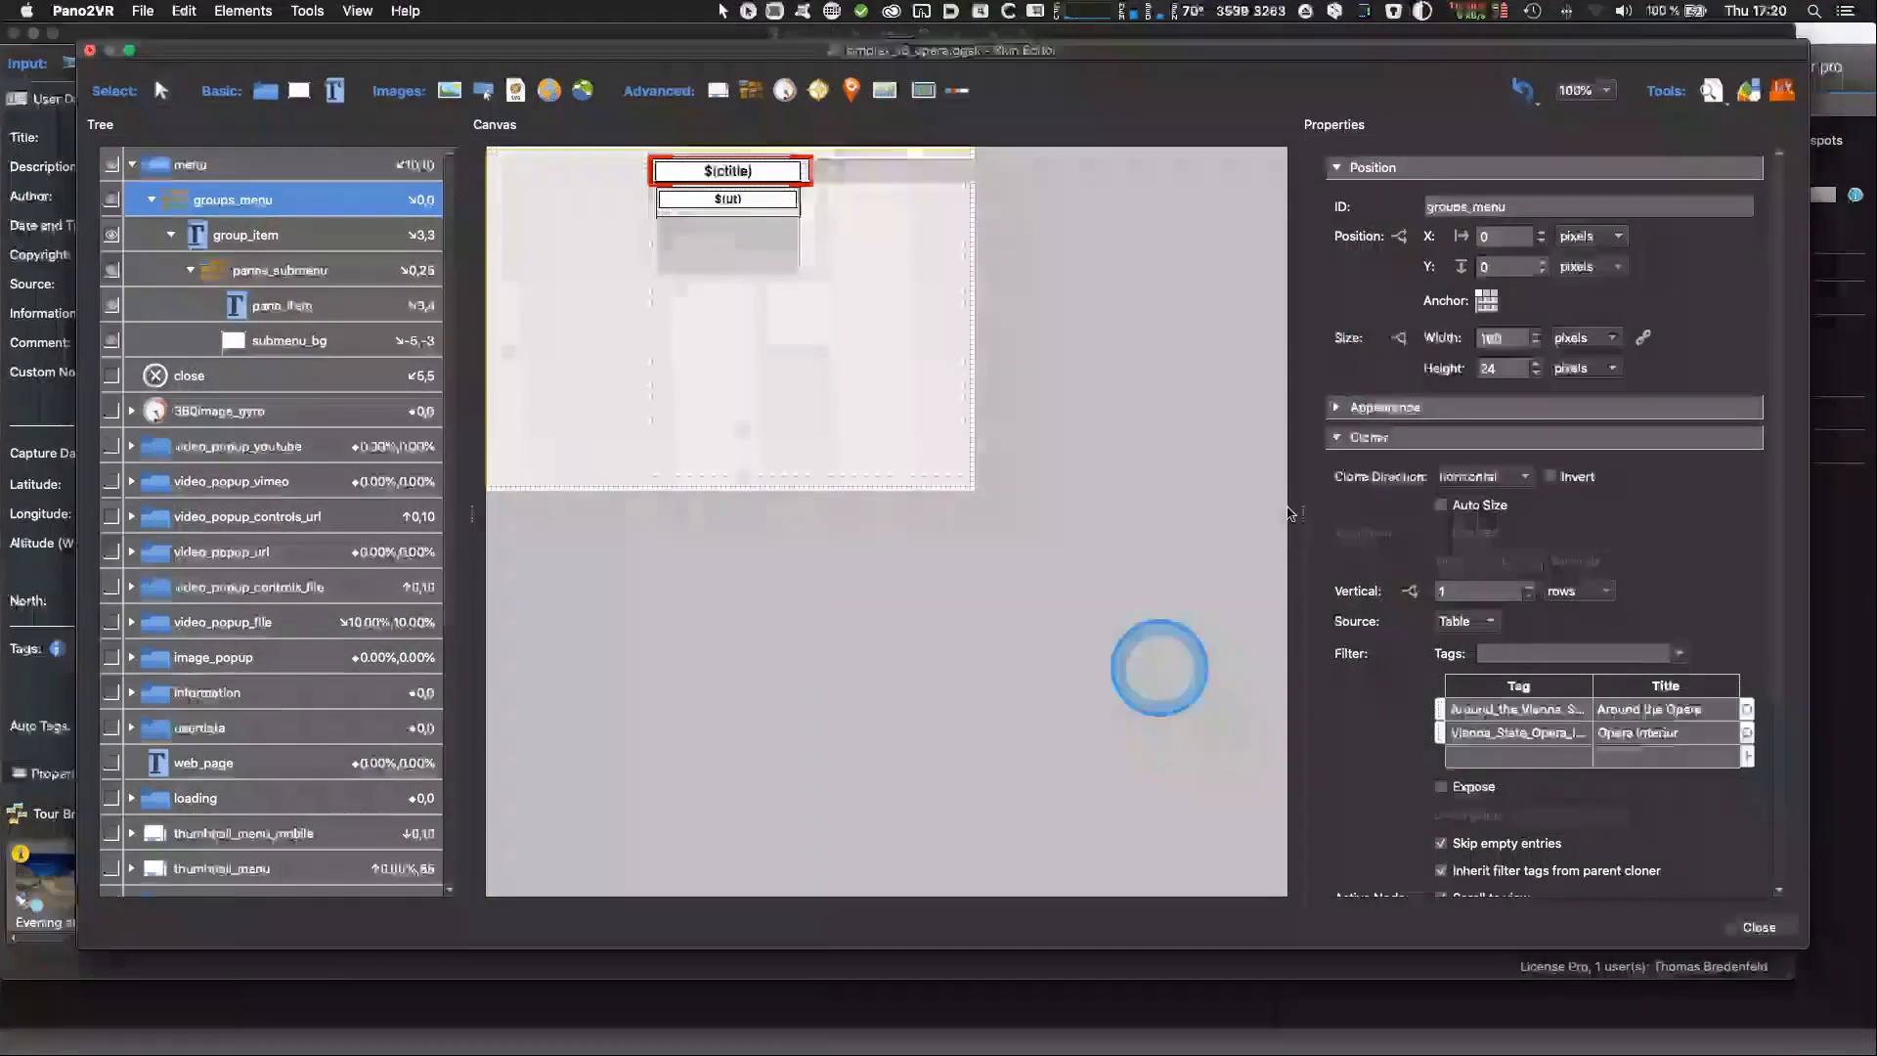
left_click(1399, 236)
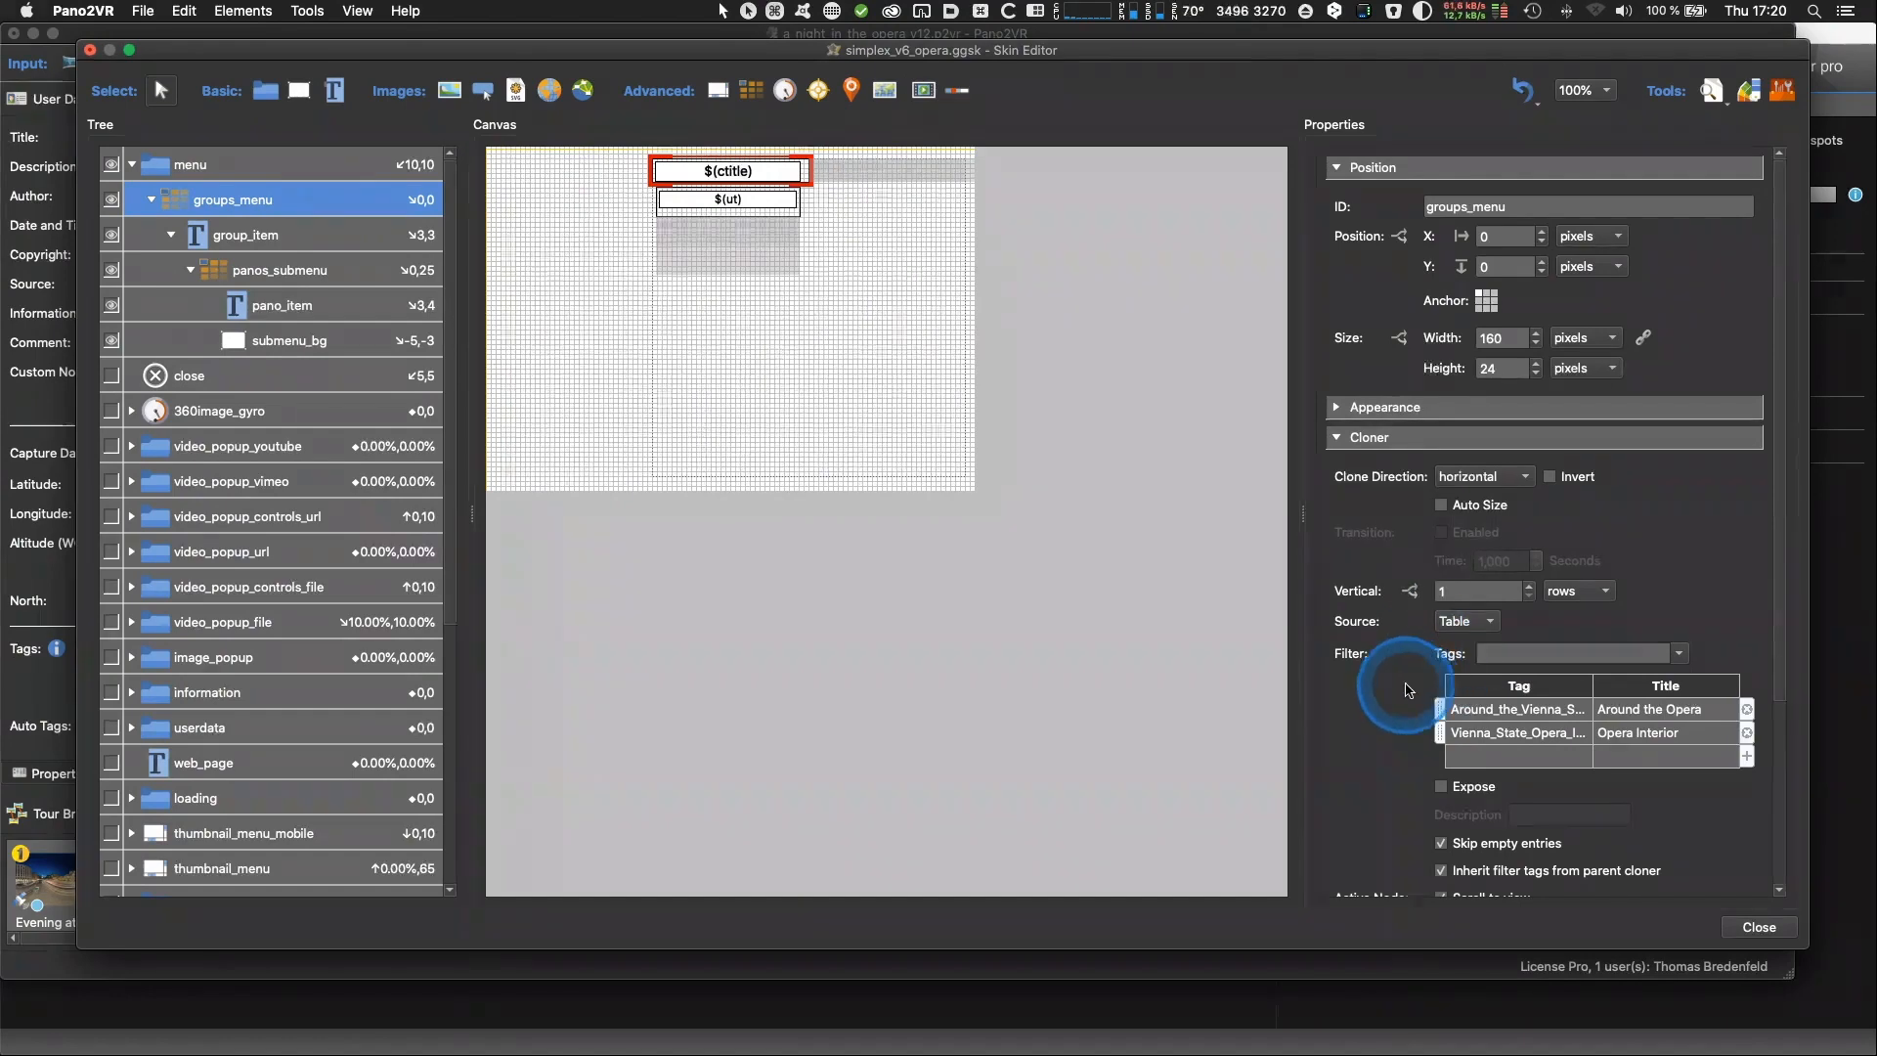
double_click(1584, 741)
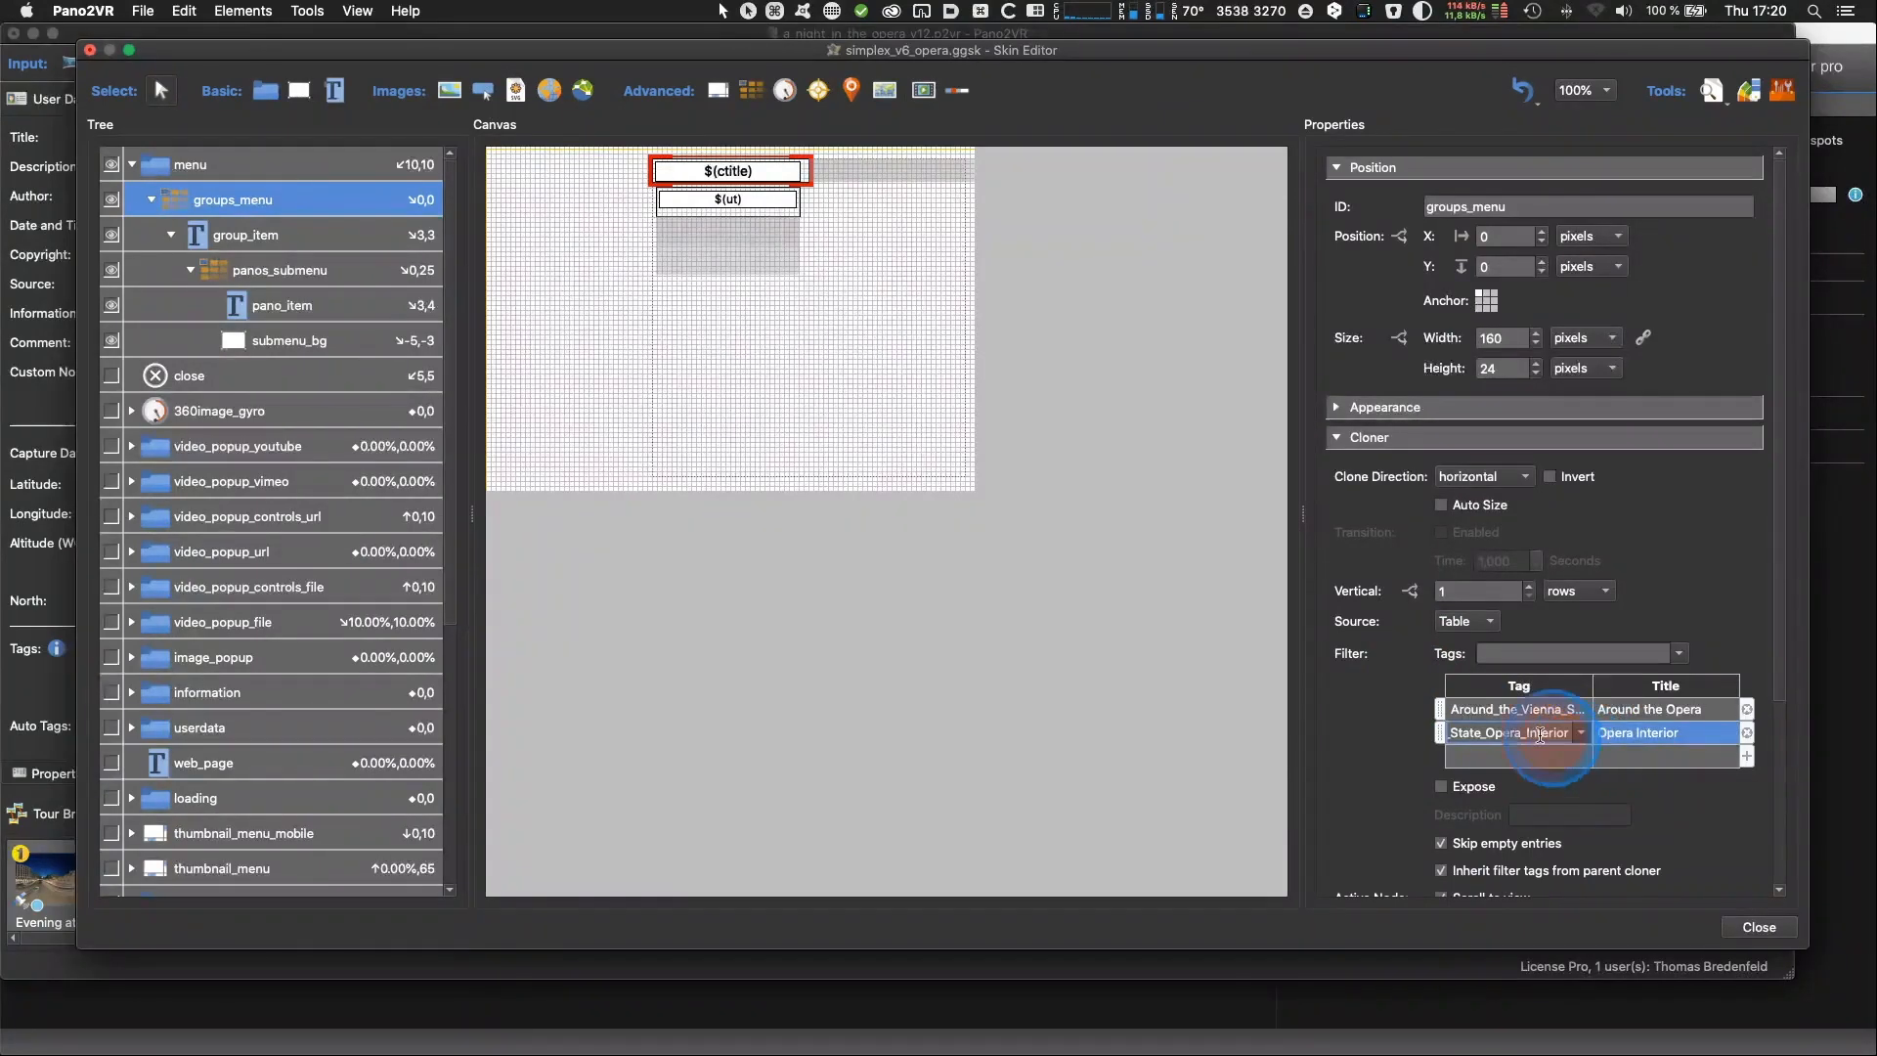
double_click(1552, 718)
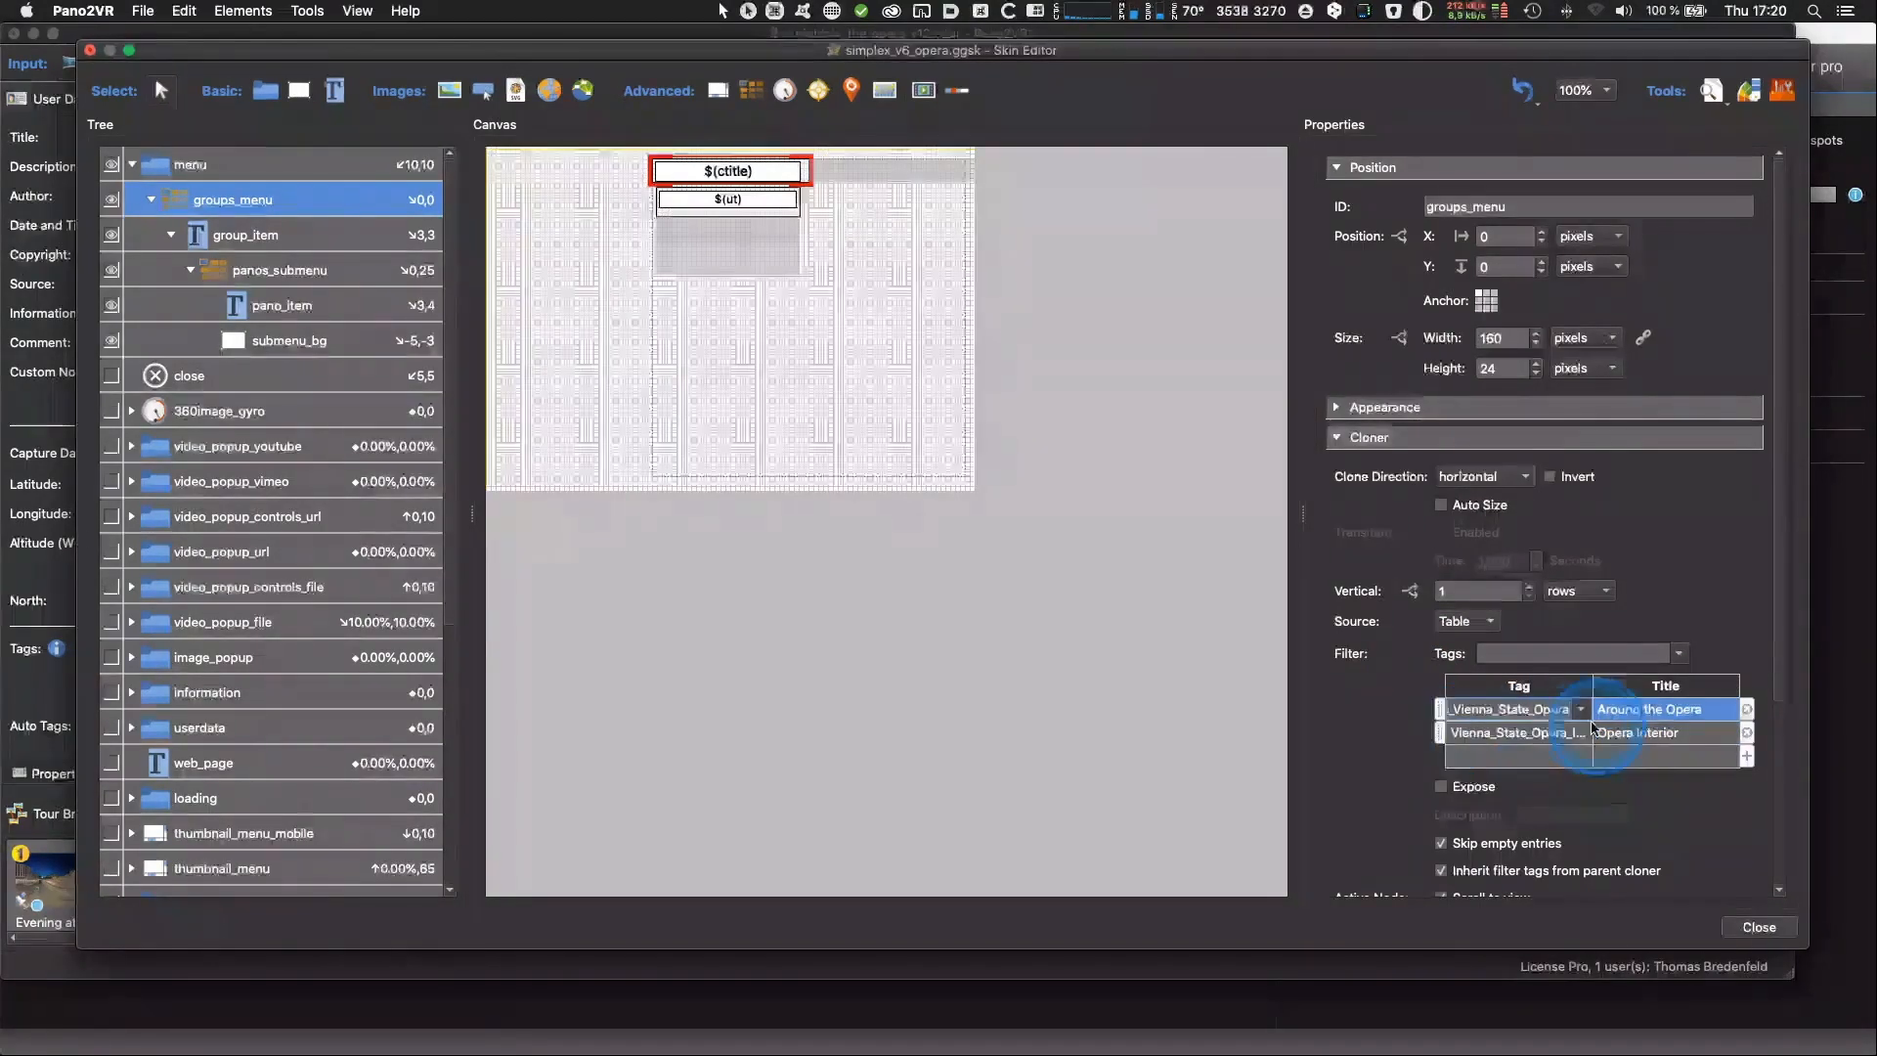
left_click(1518, 773)
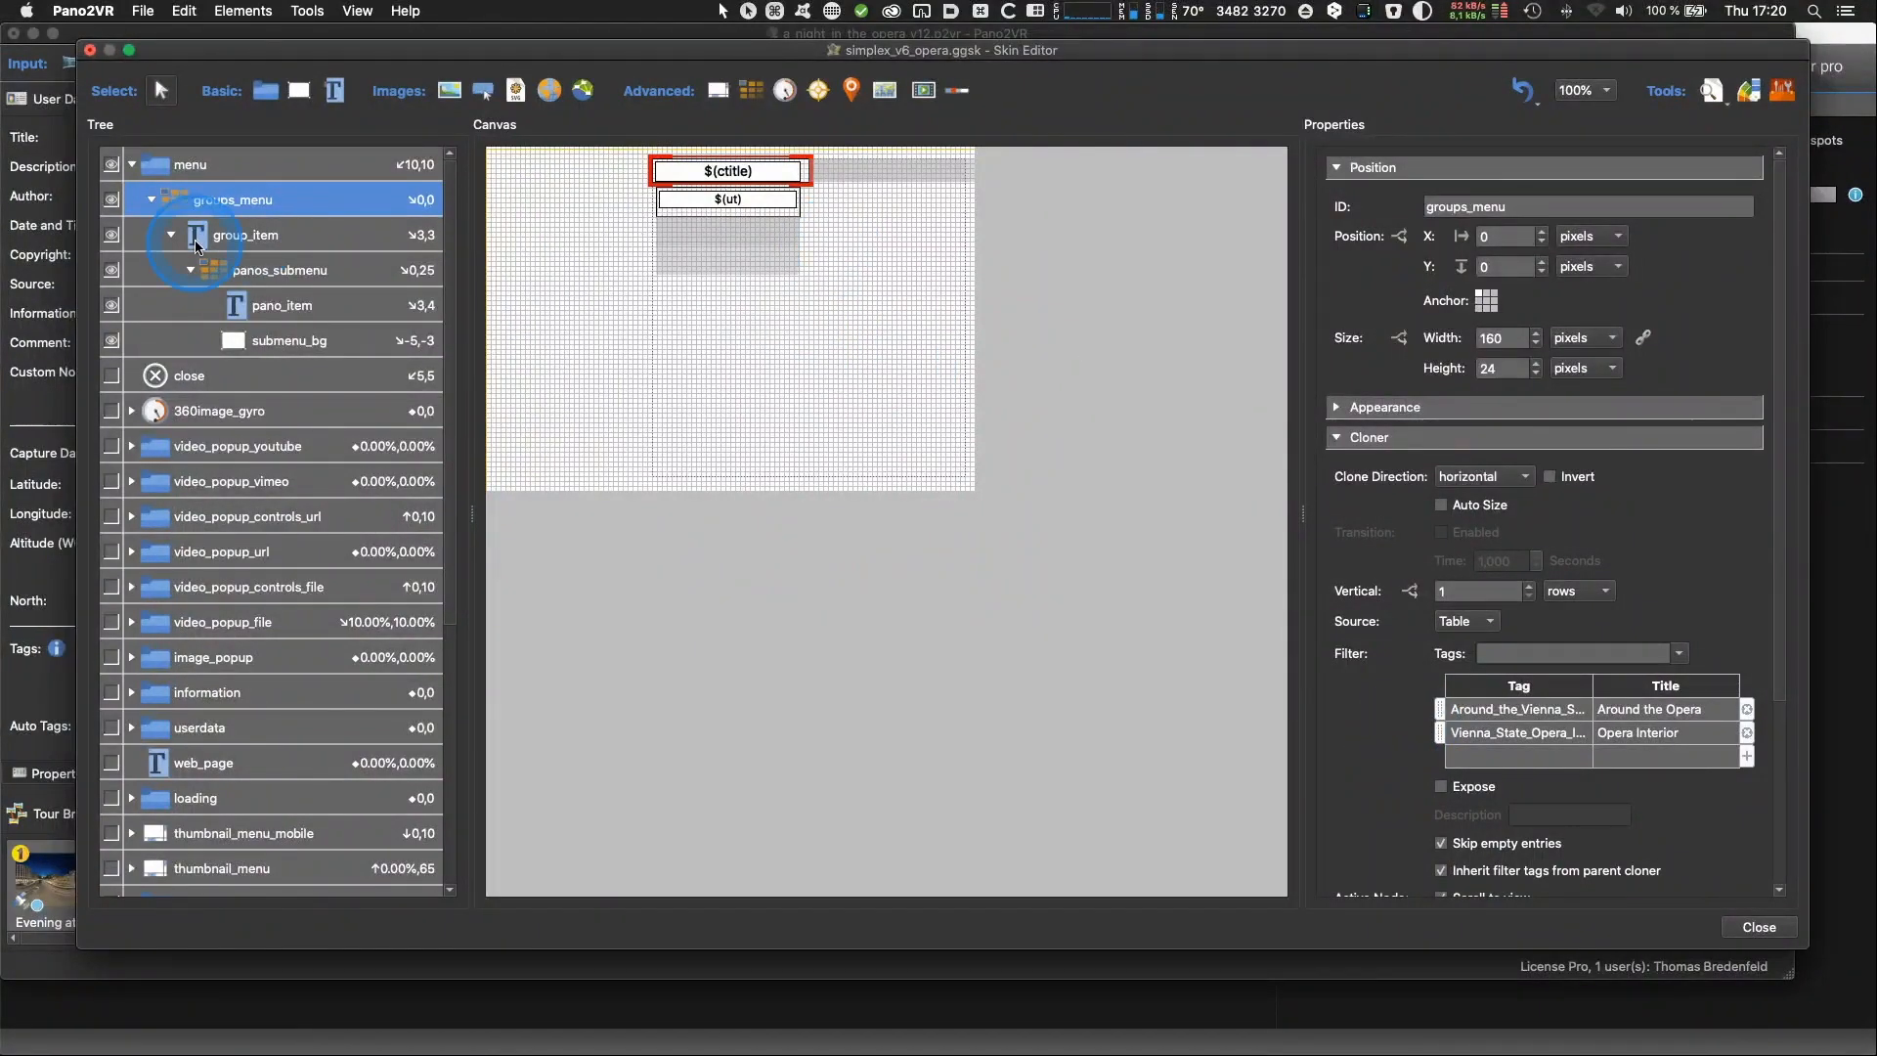
Compare group_item's $(ctitle) text placeholder with the entries in the groups_menu filter table.
left_click(197, 247)
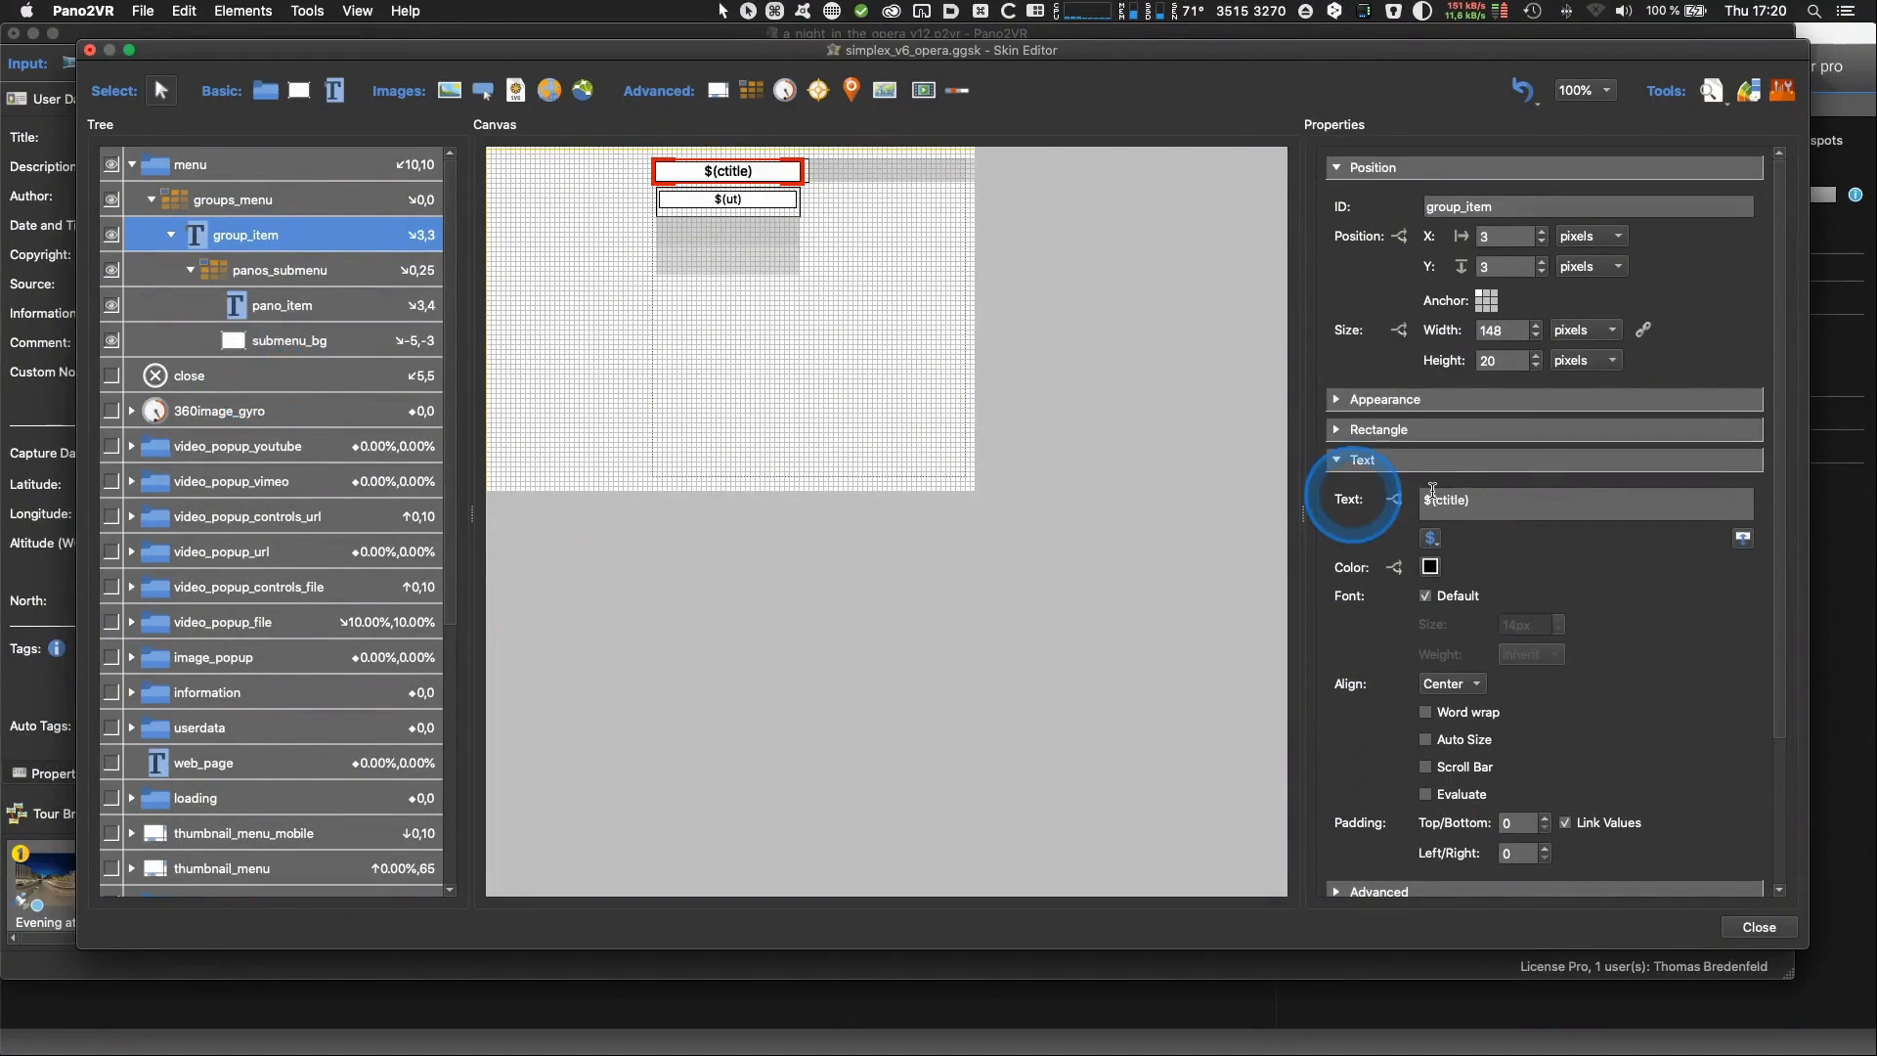
triple_click(1432, 499)
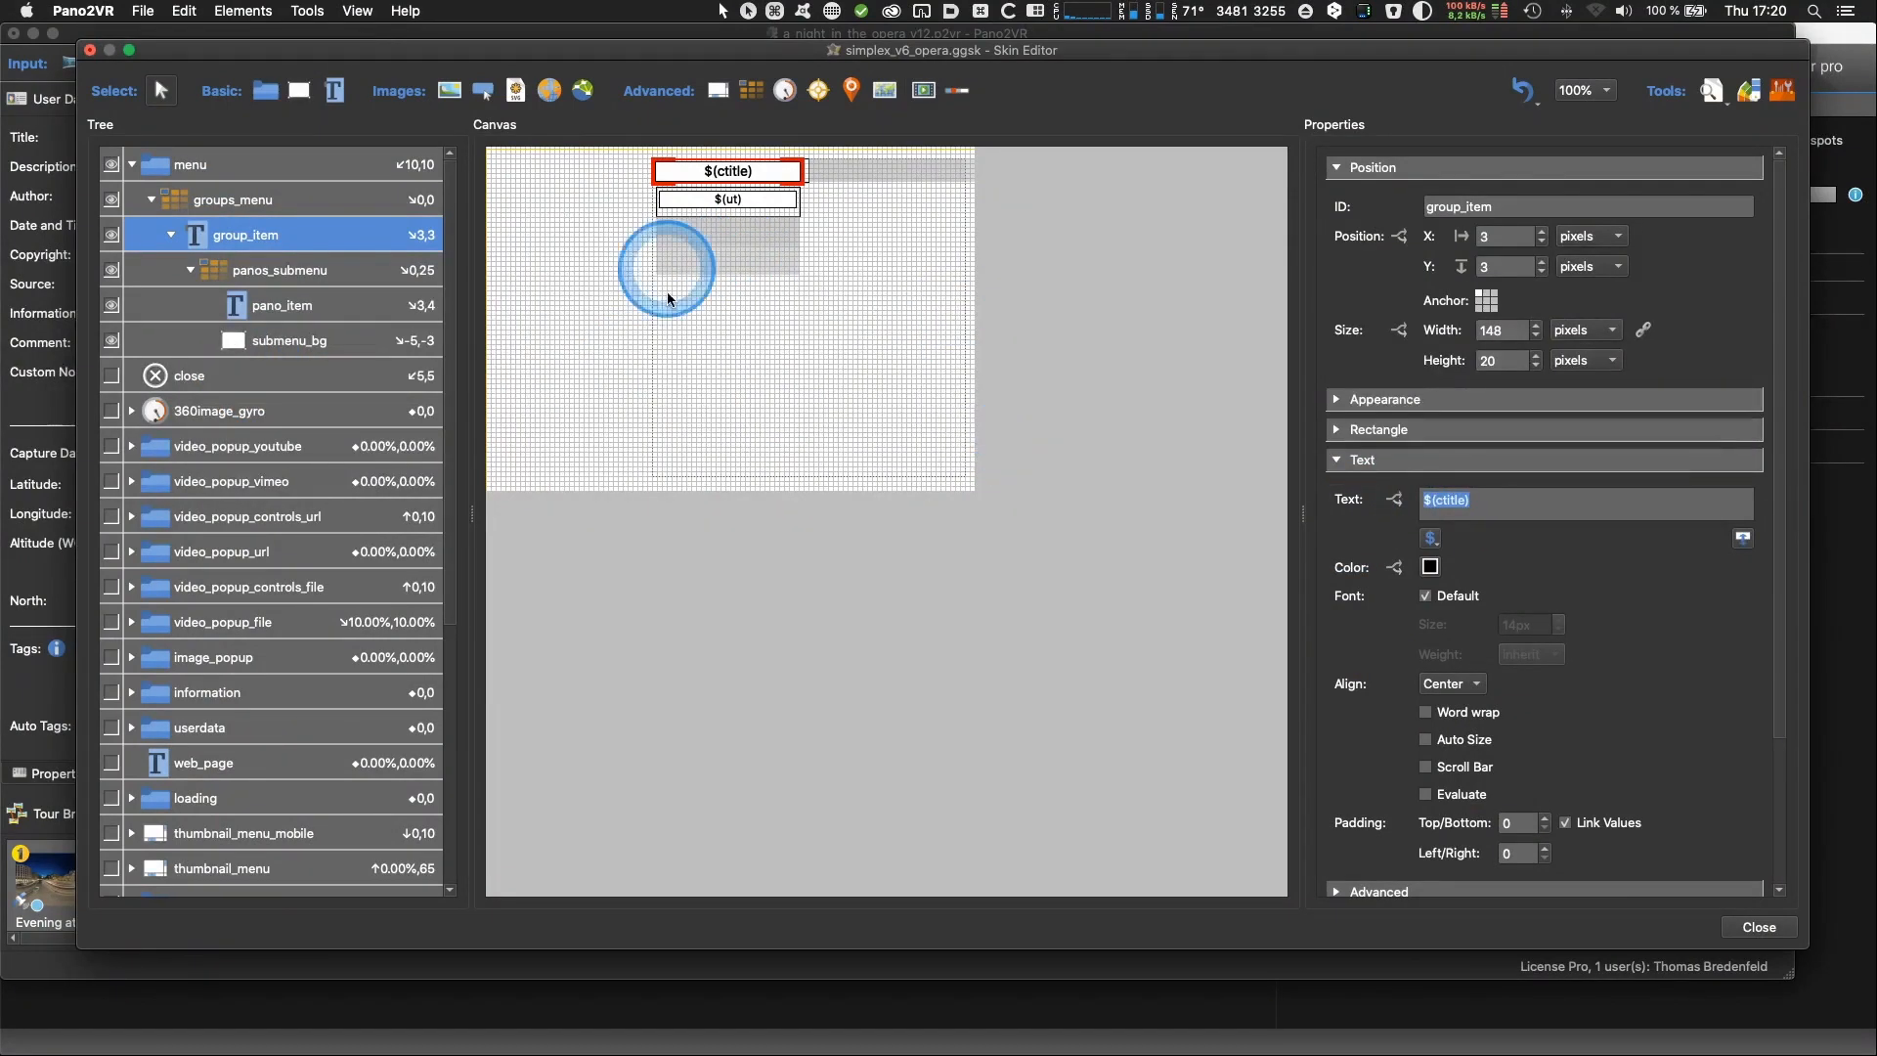
left_click(236, 210)
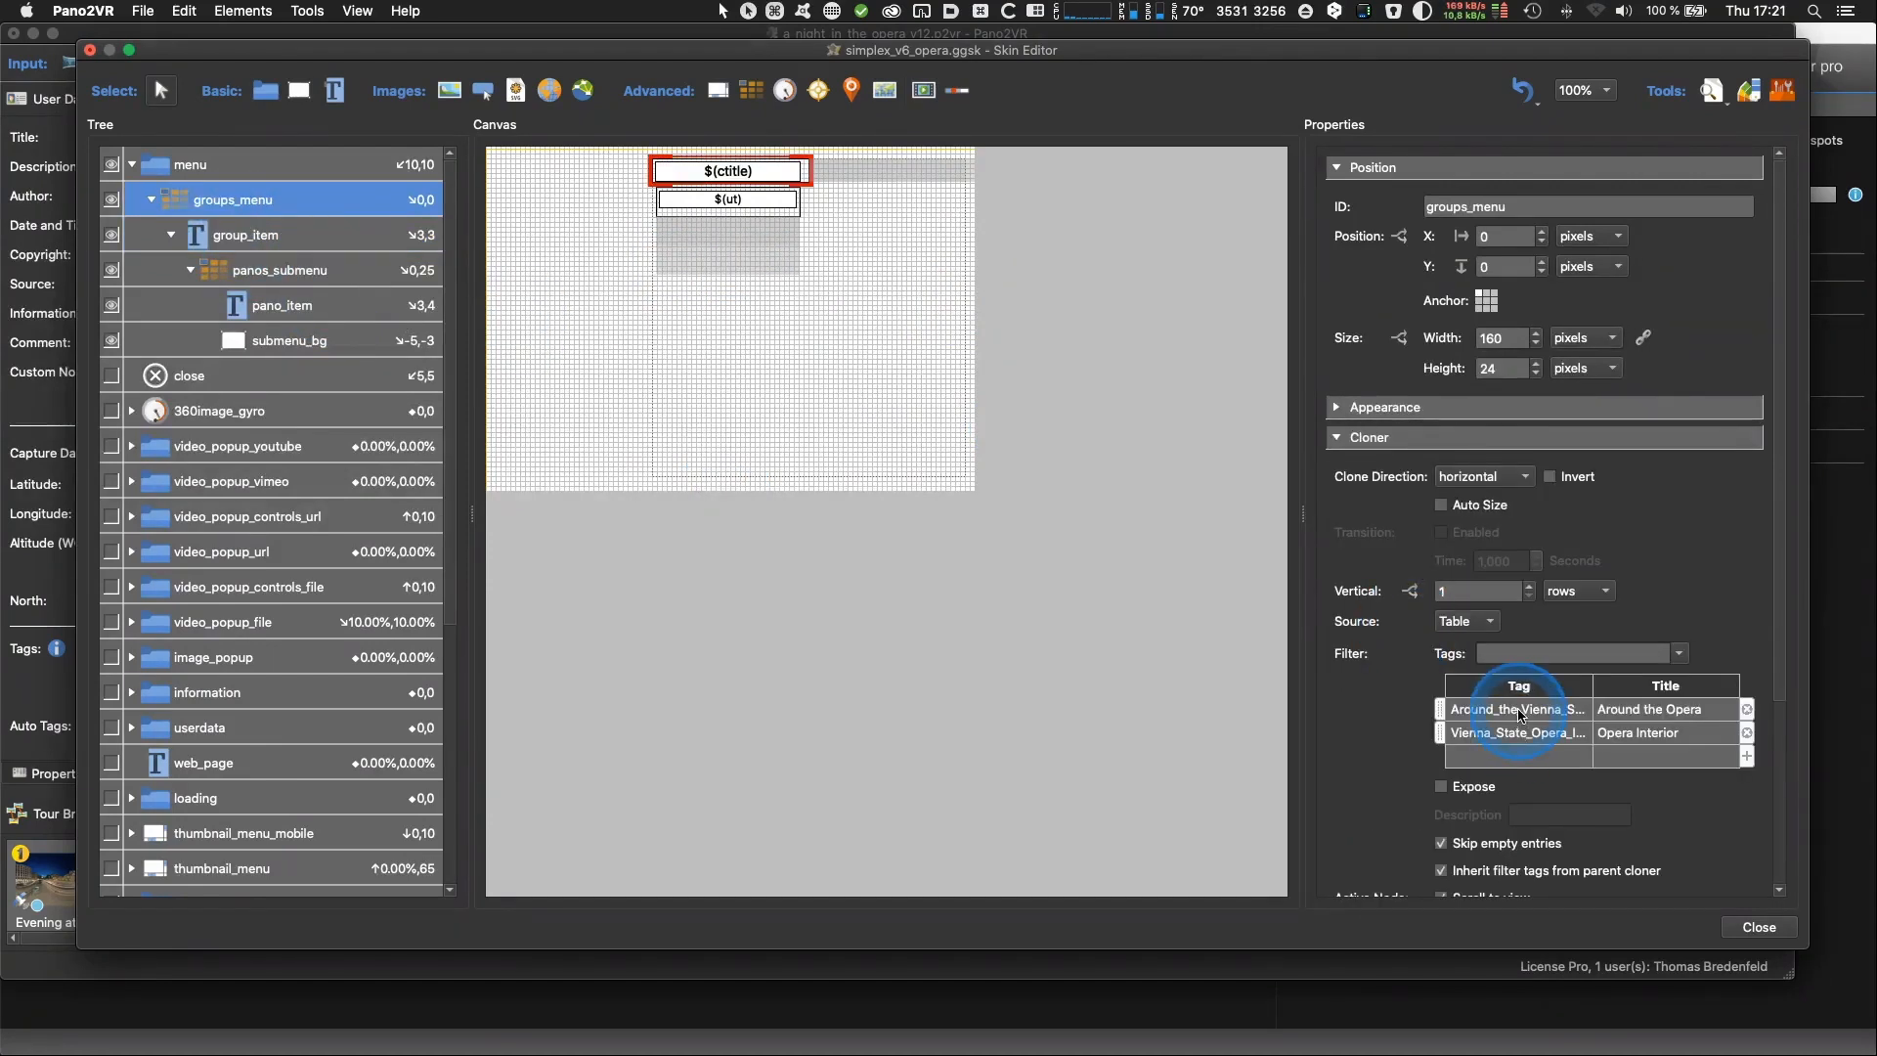
left_click(210, 234)
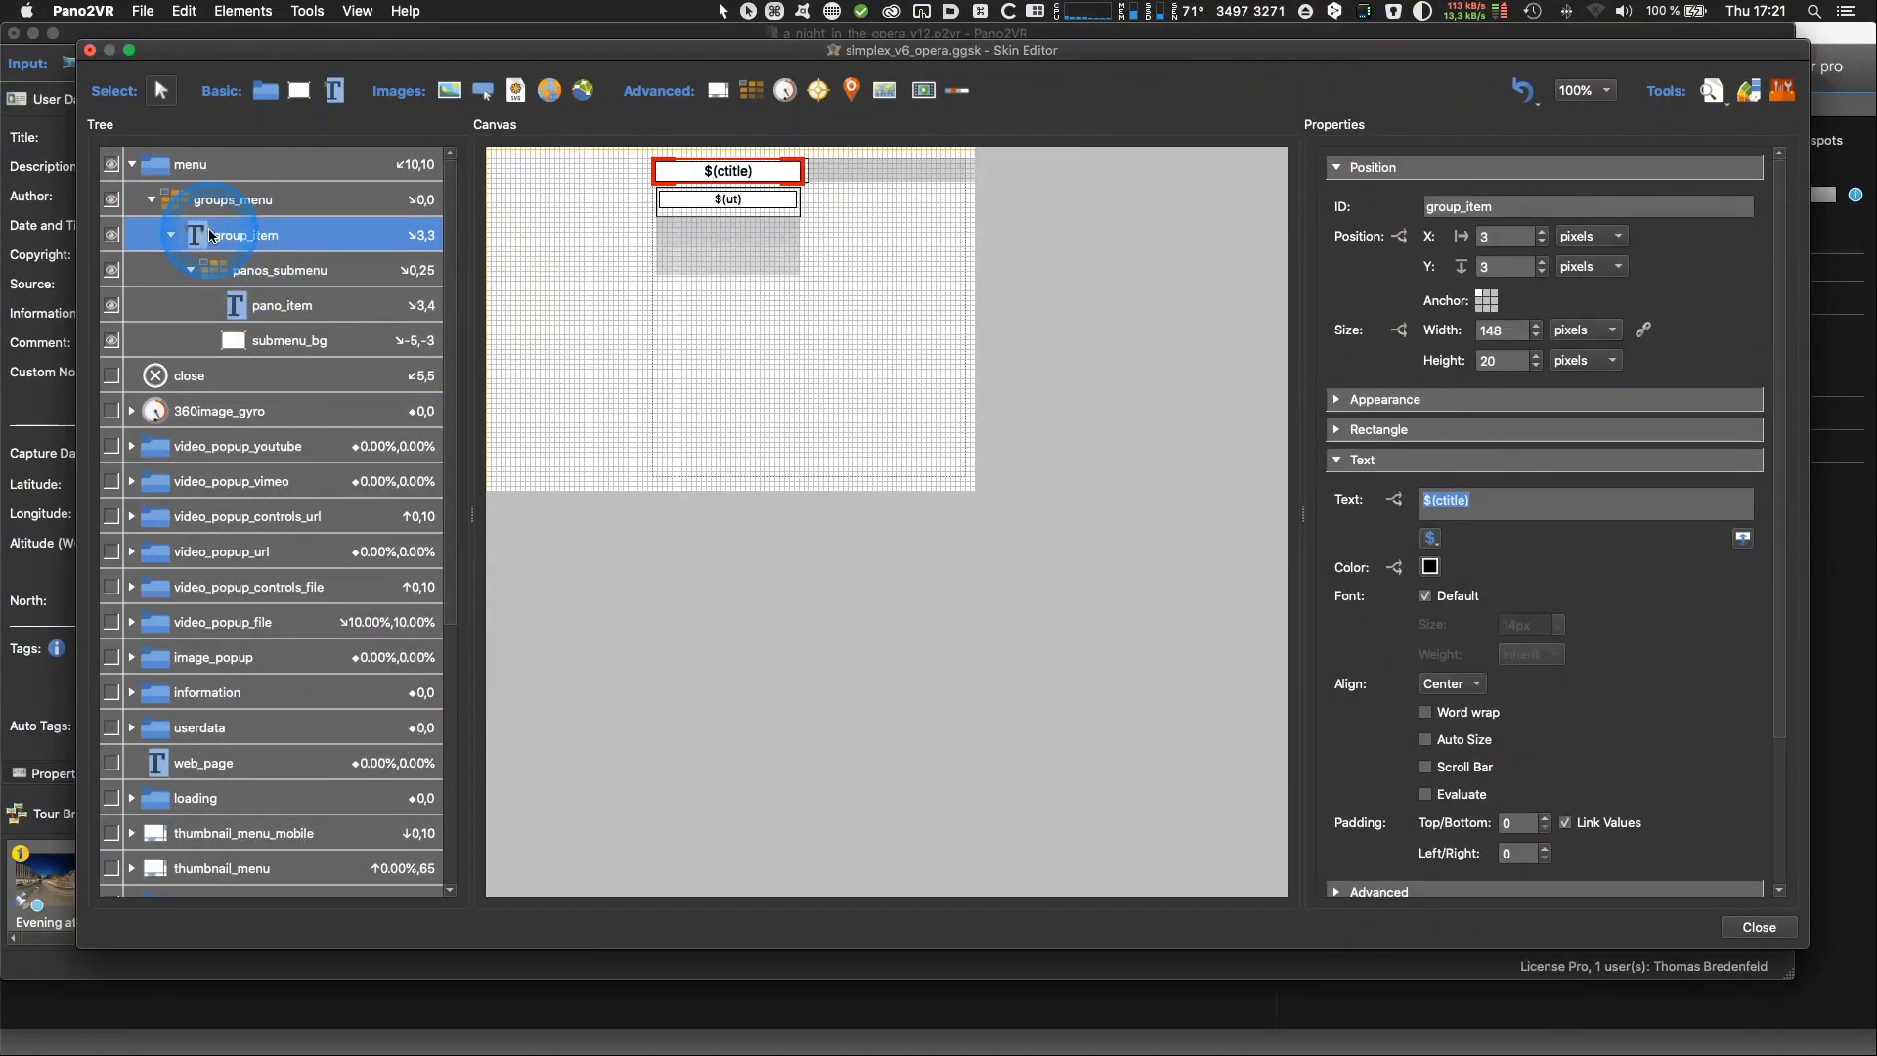
left_click(728, 202)
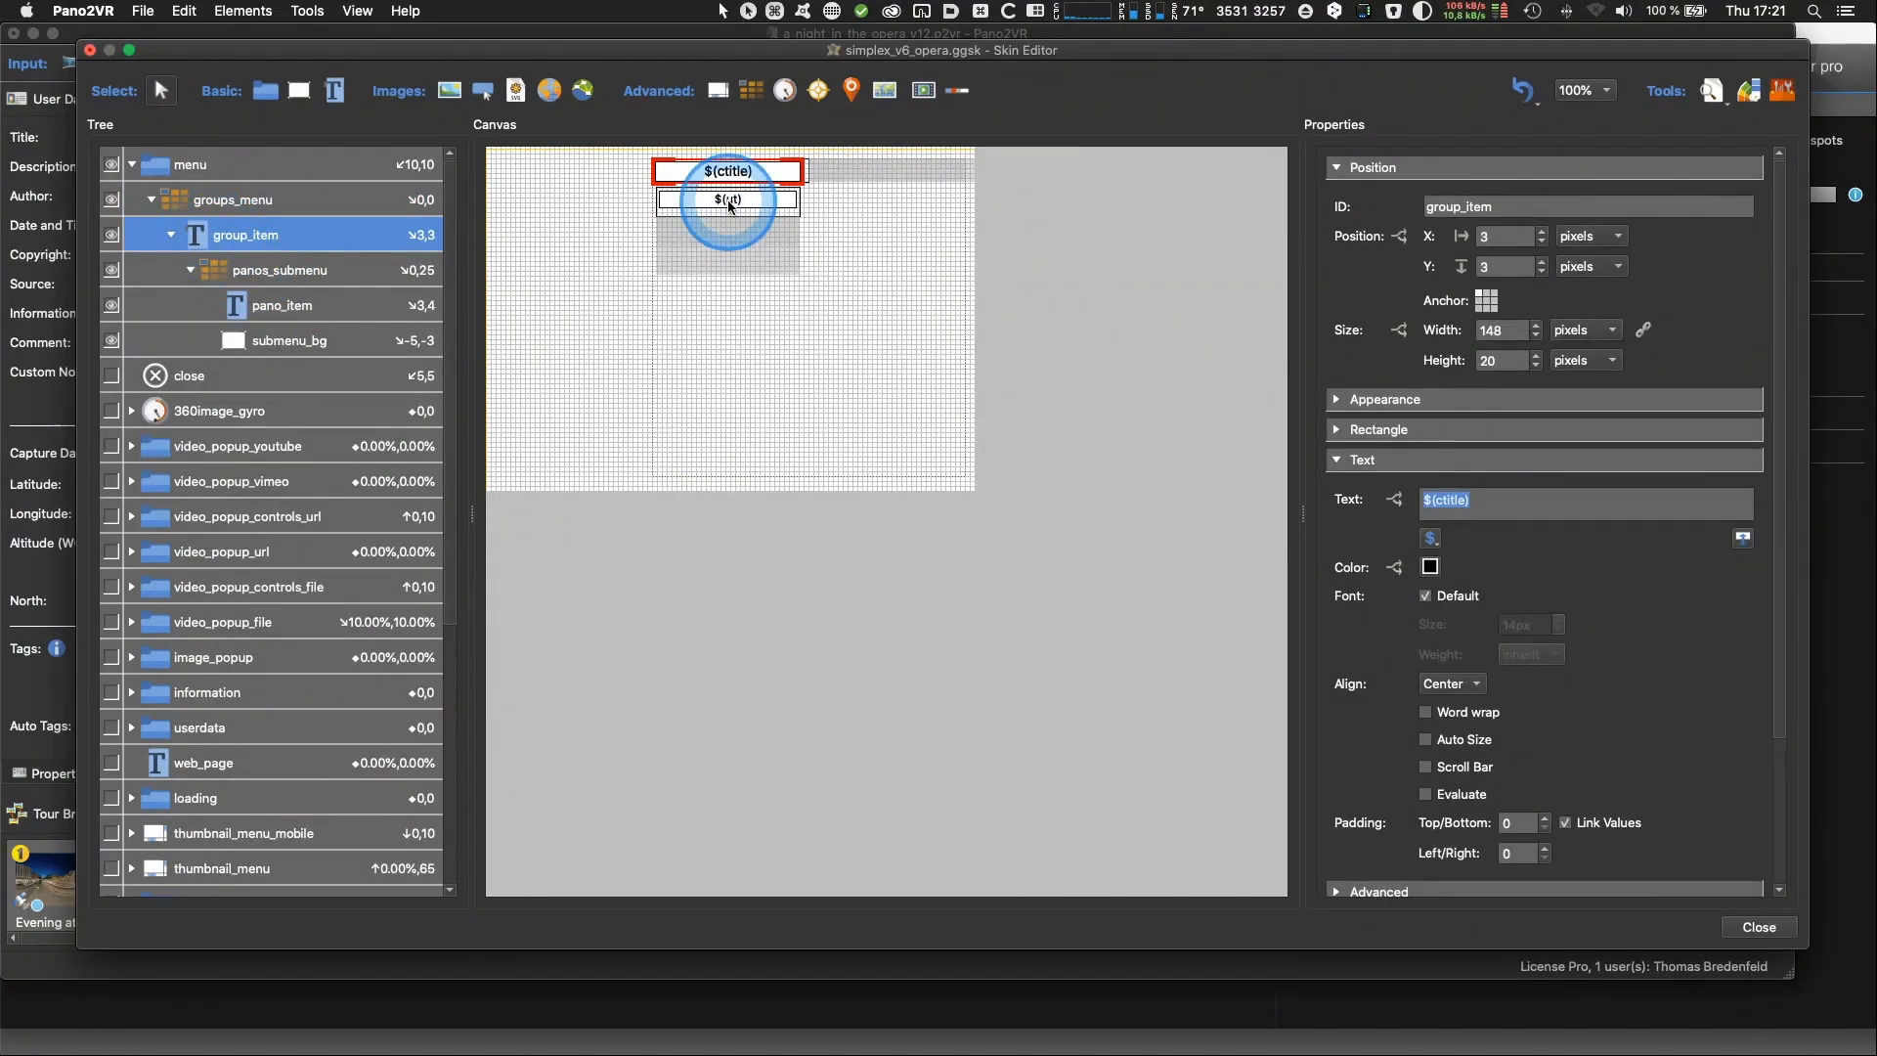
Examine the source and tag filter settings of the panos_submenu cloner and the text placeholder of pano_item.
left_click(209, 278)
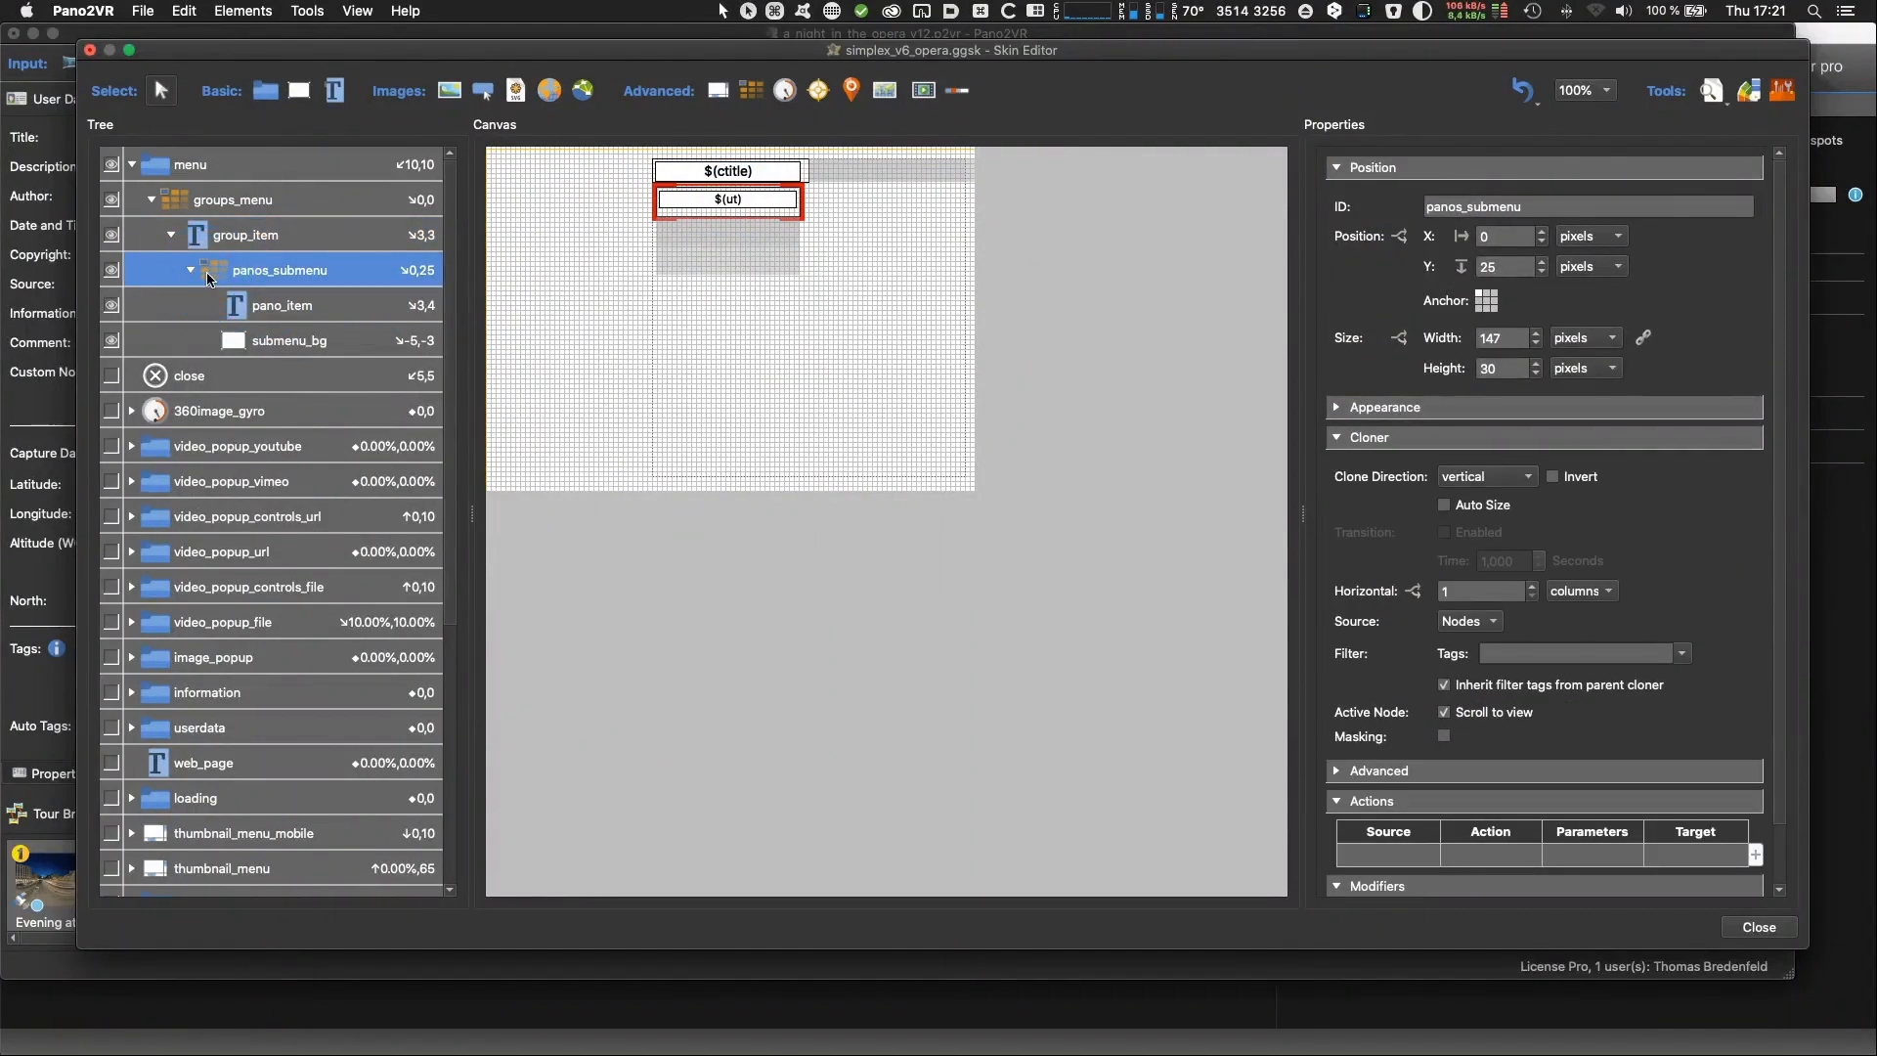
left_click(1485, 626)
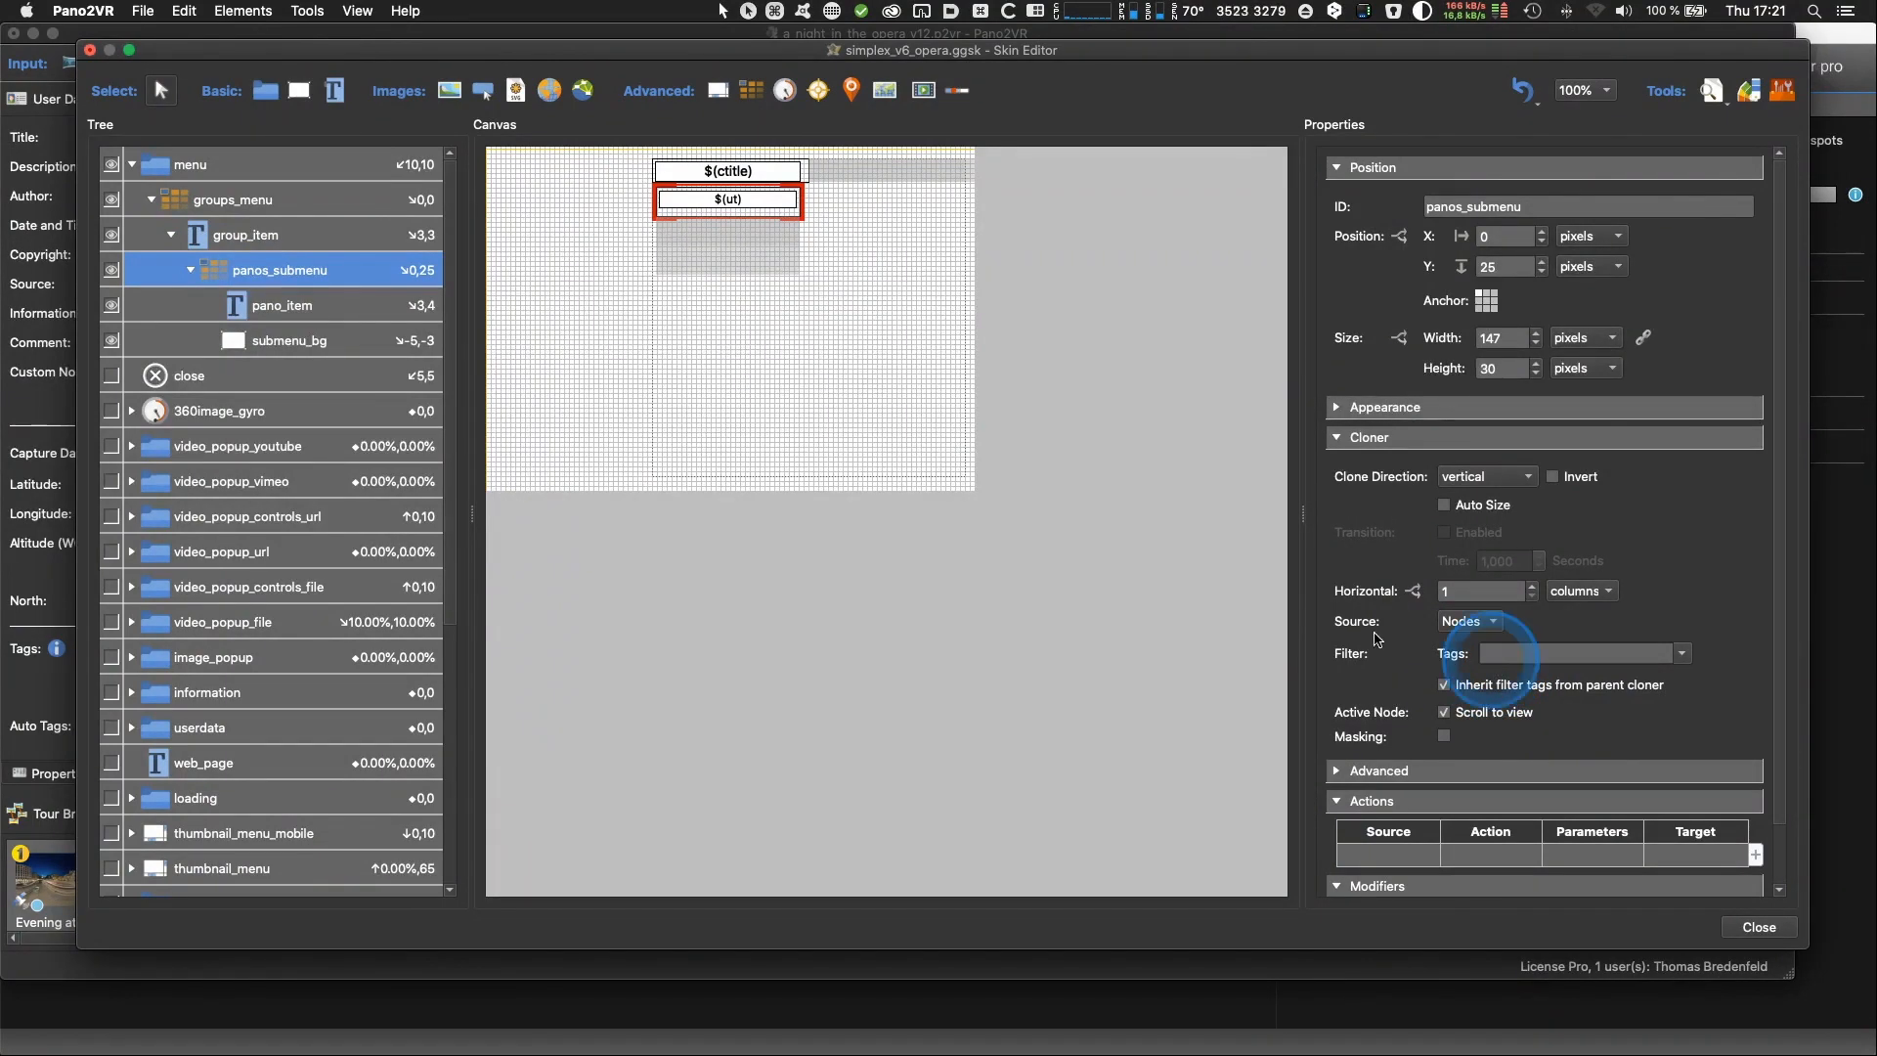
left_click(287, 307)
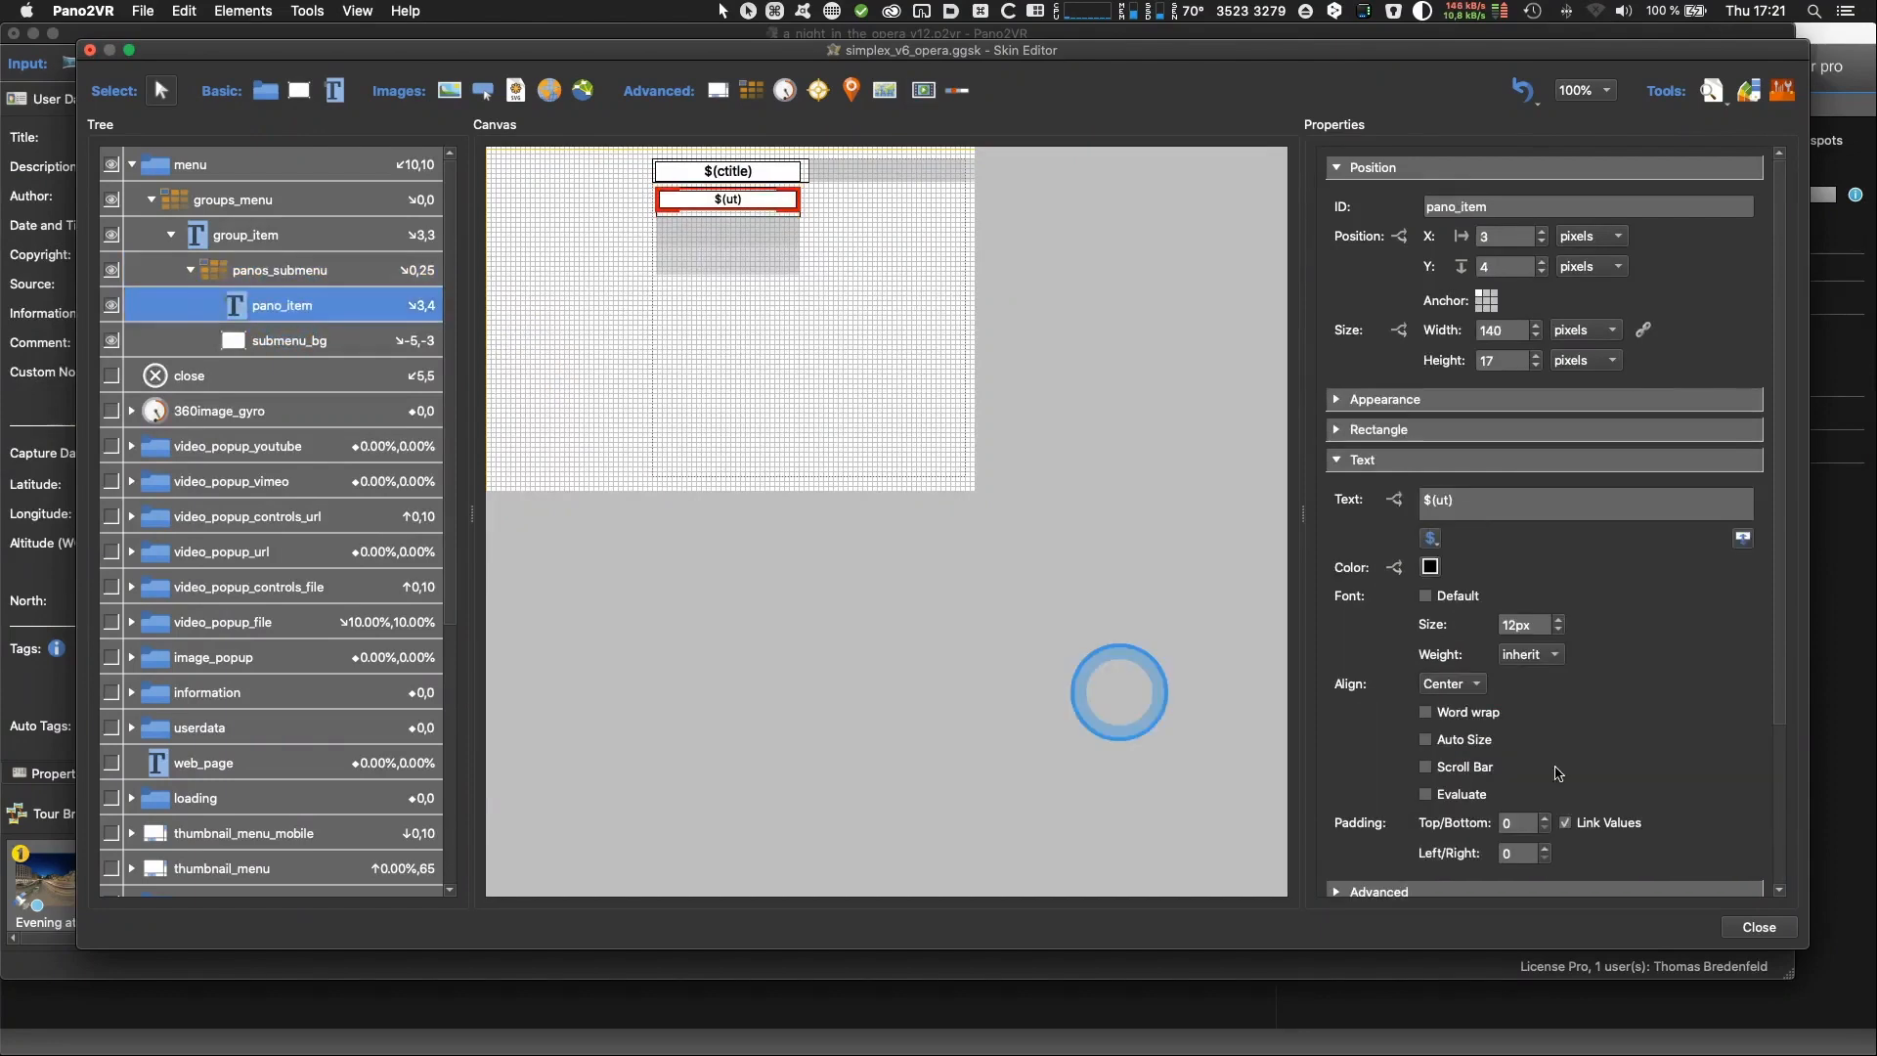
triple_click(1457, 499)
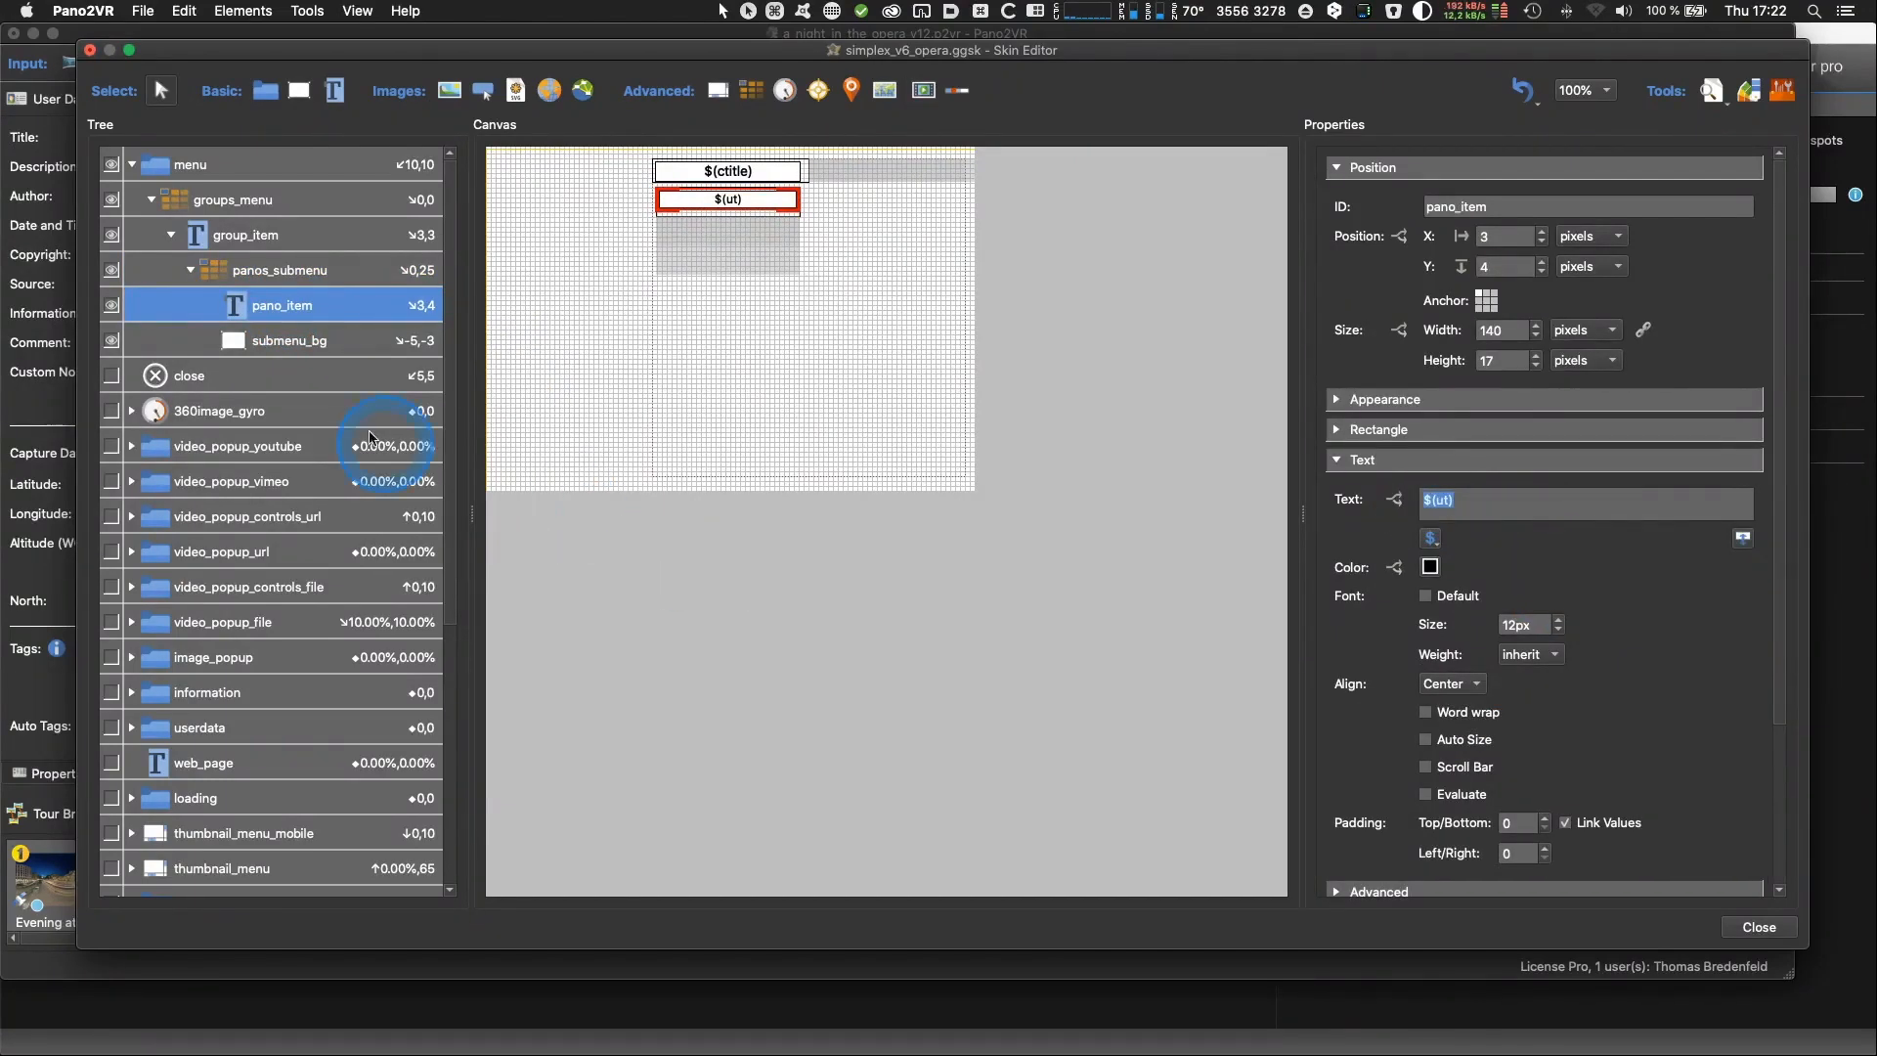
Examine the position, size and rectangle settings of the submenu_bg element.
left_click(262, 344)
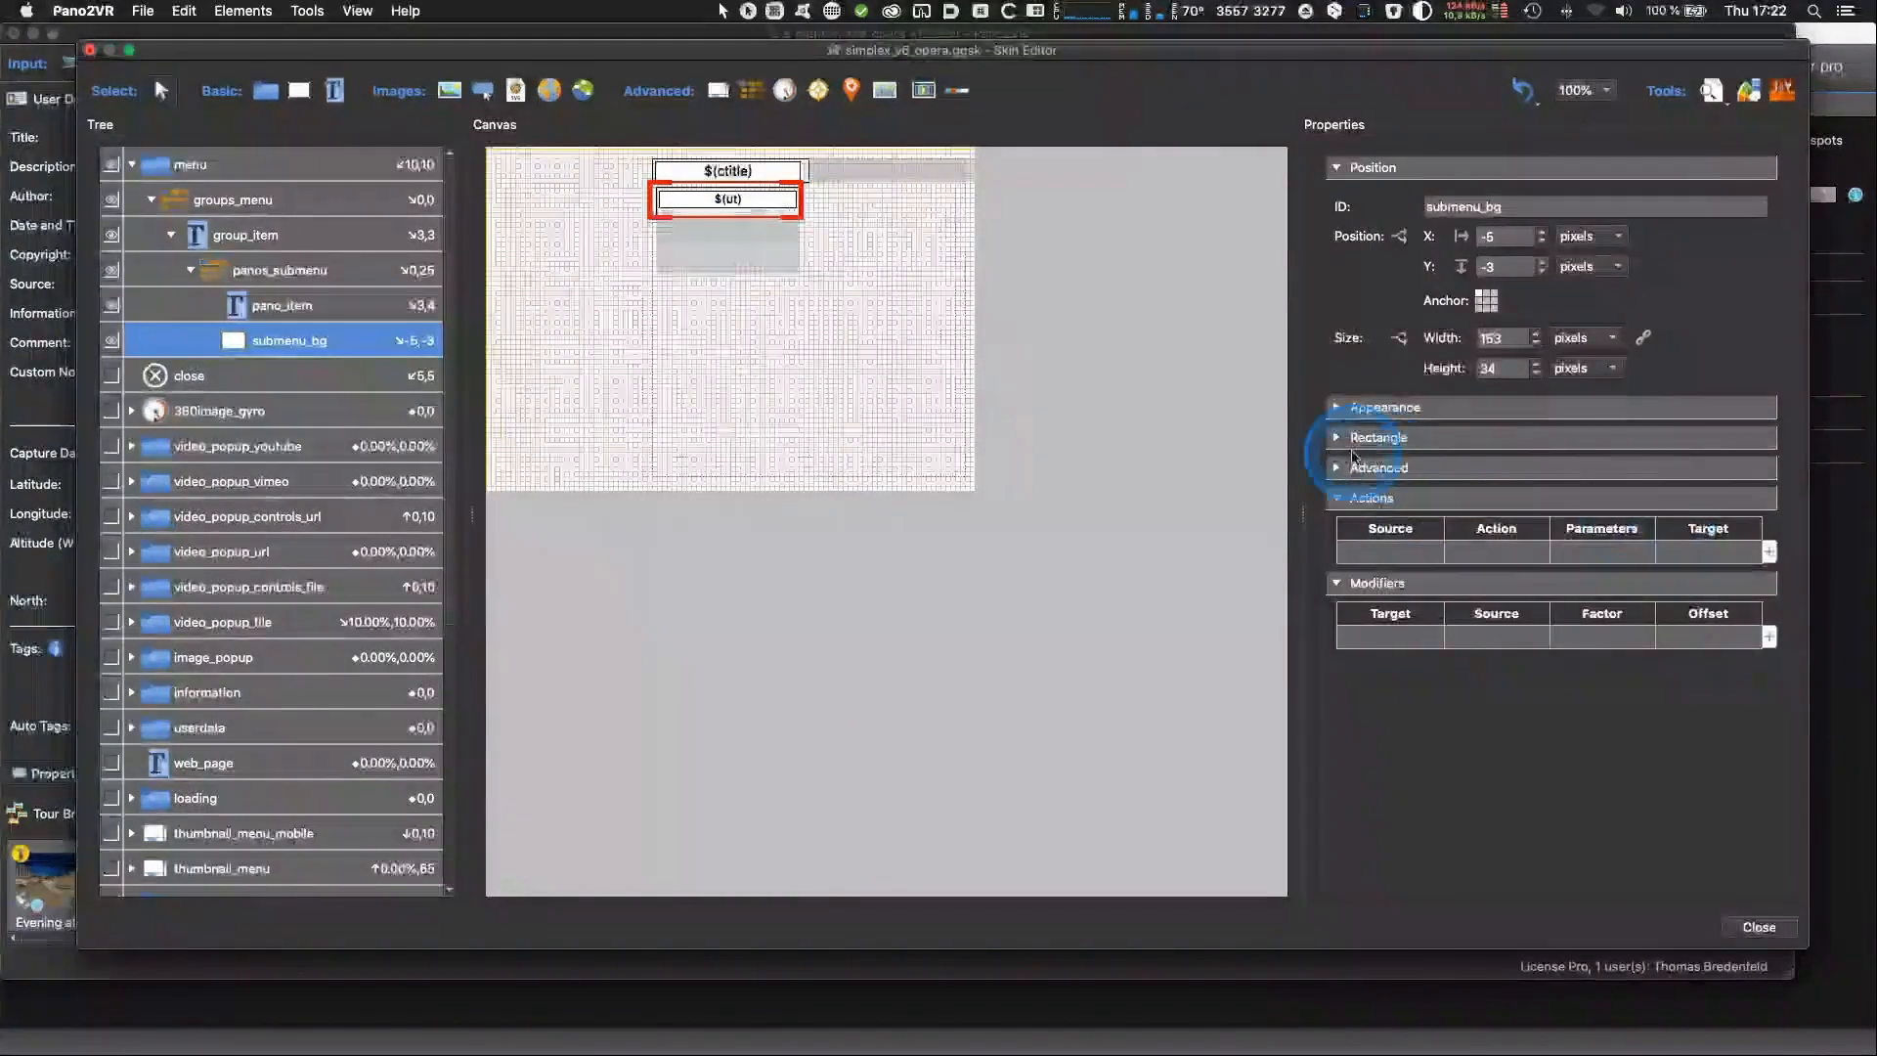
left_click(1352, 445)
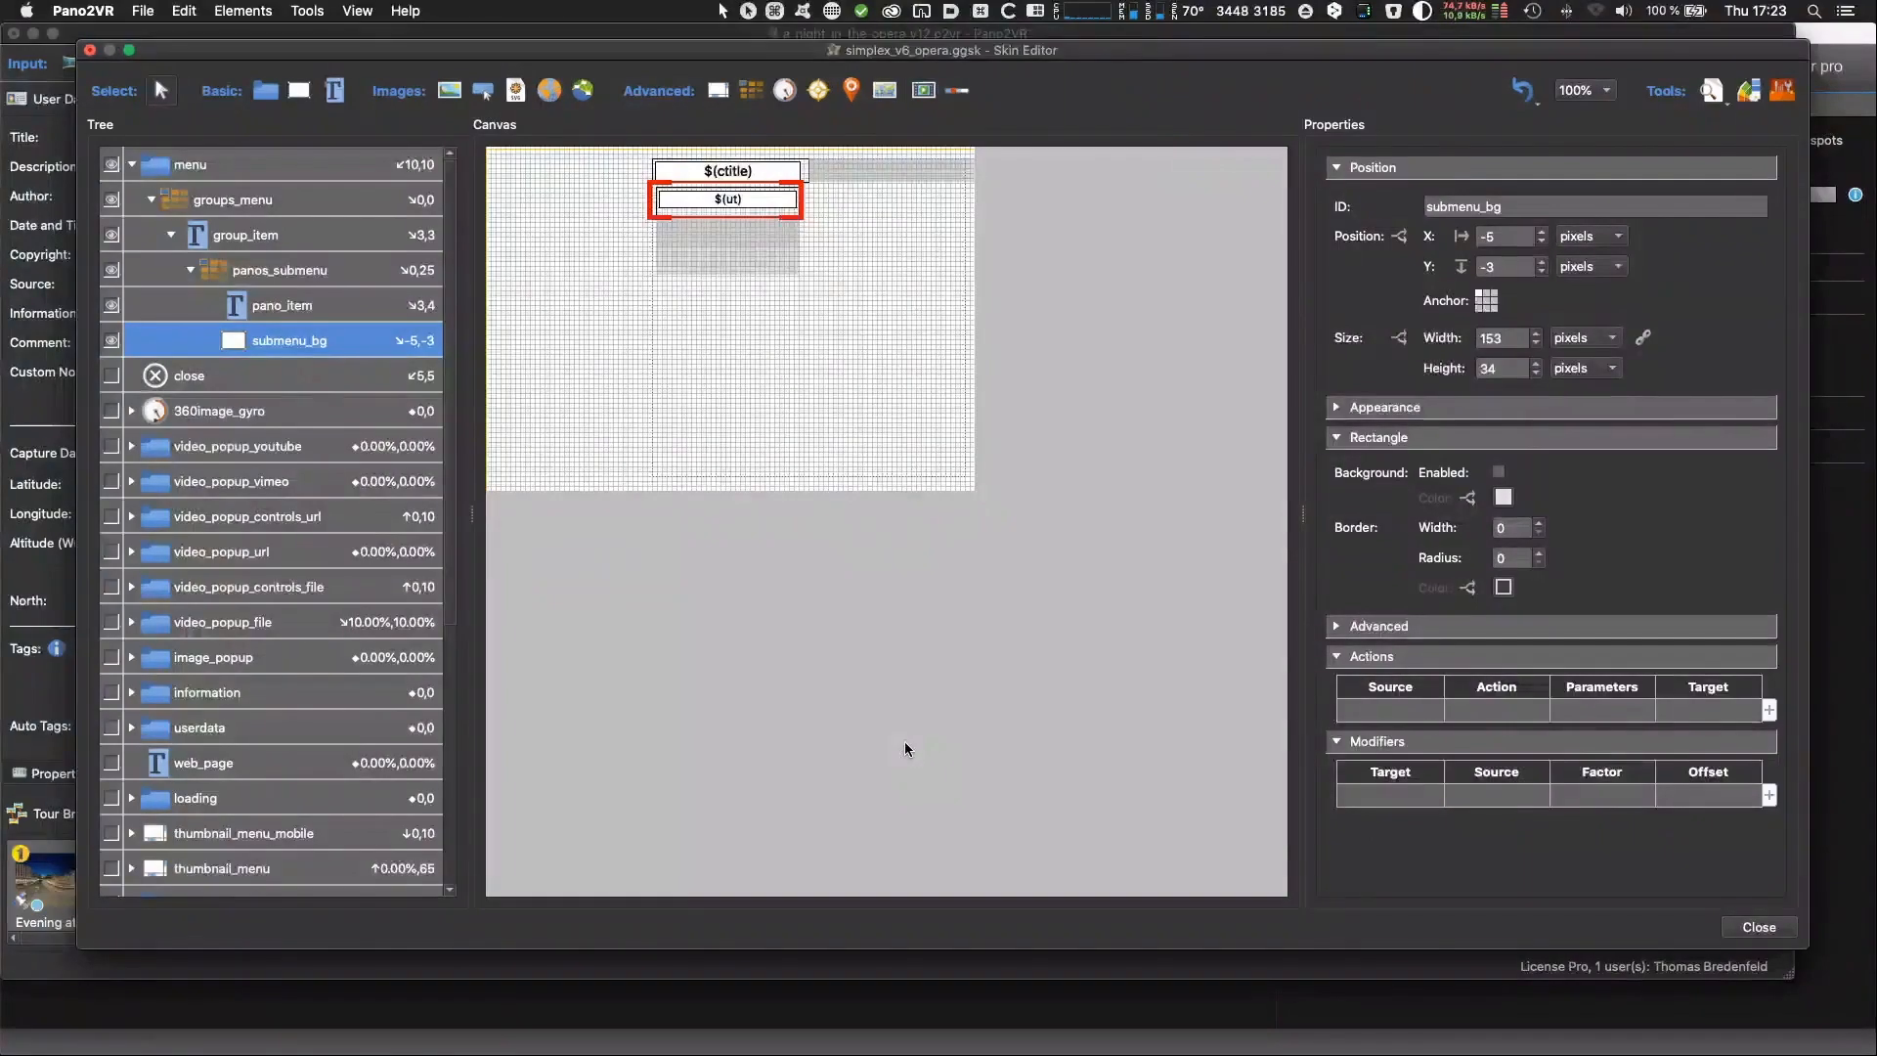
left_click(1046, 819)
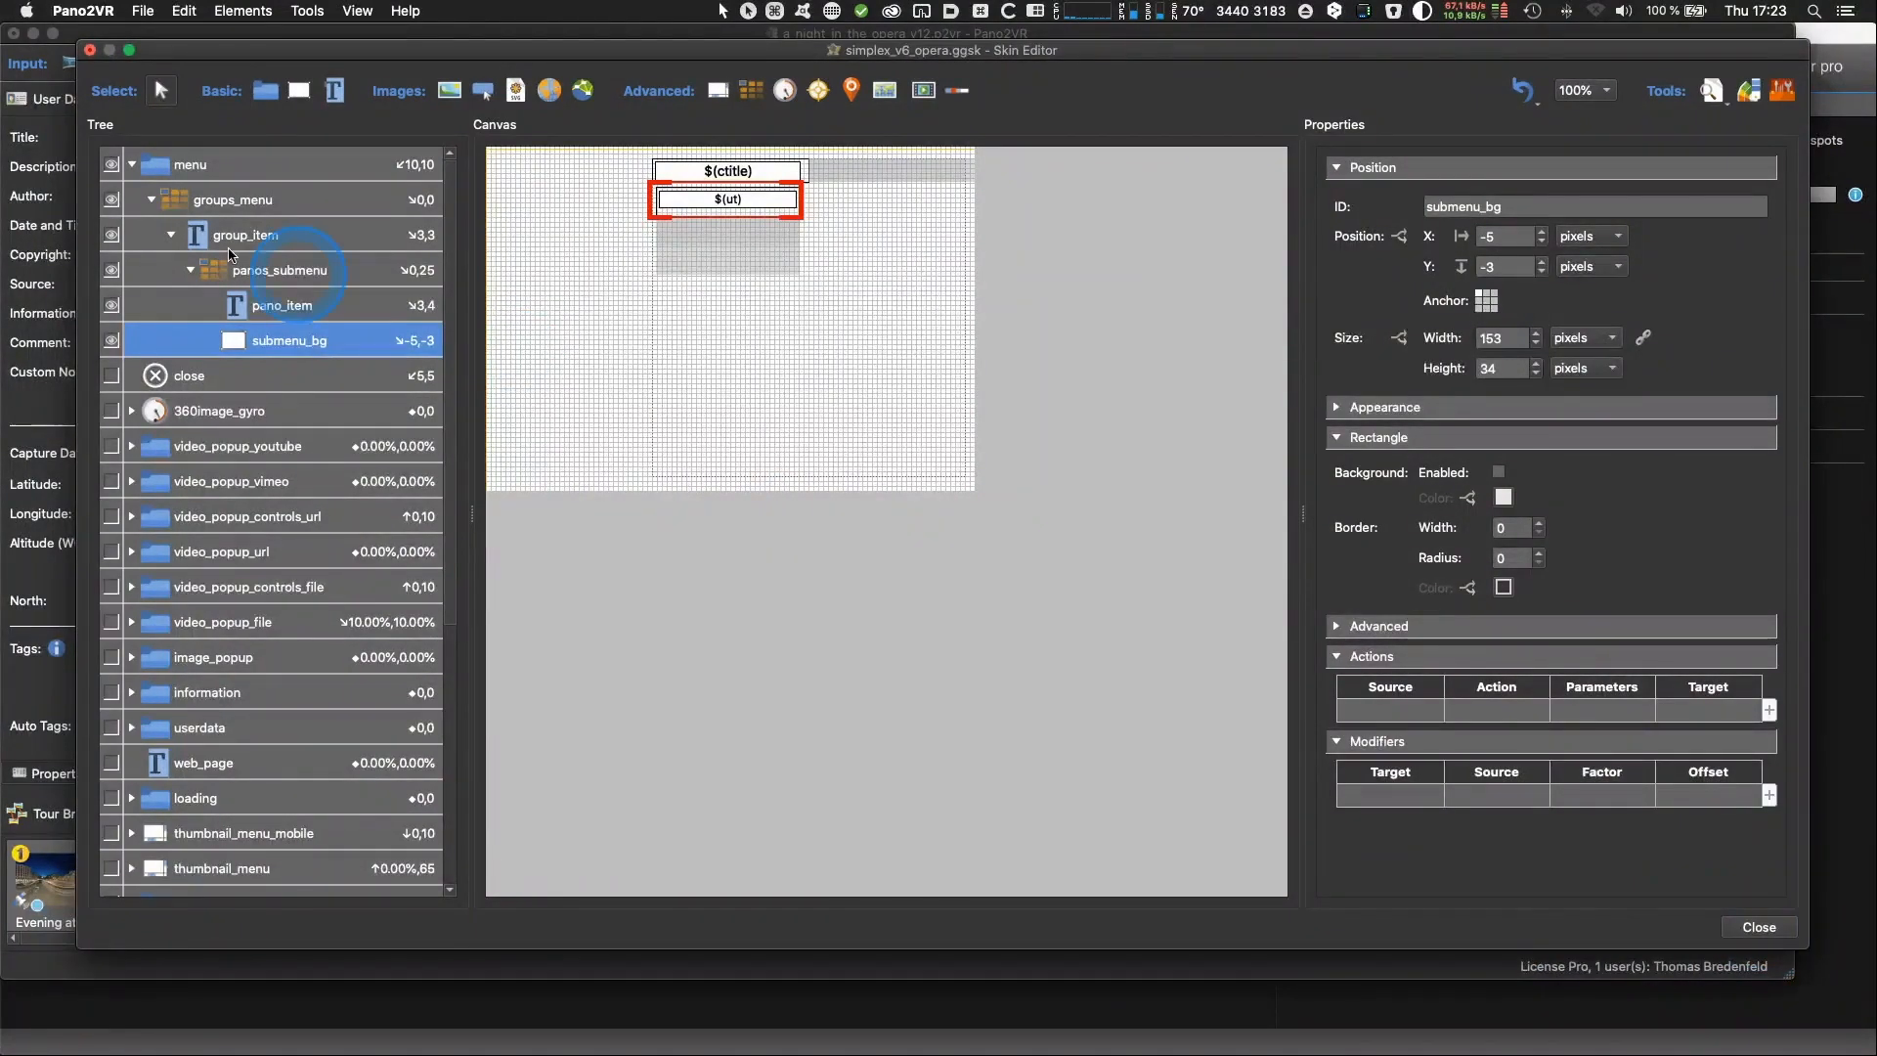
Collapse the menu container in the element tree and close the skin editor, saving the skin changes.
left_click(132, 164)
left_click(1759, 927)
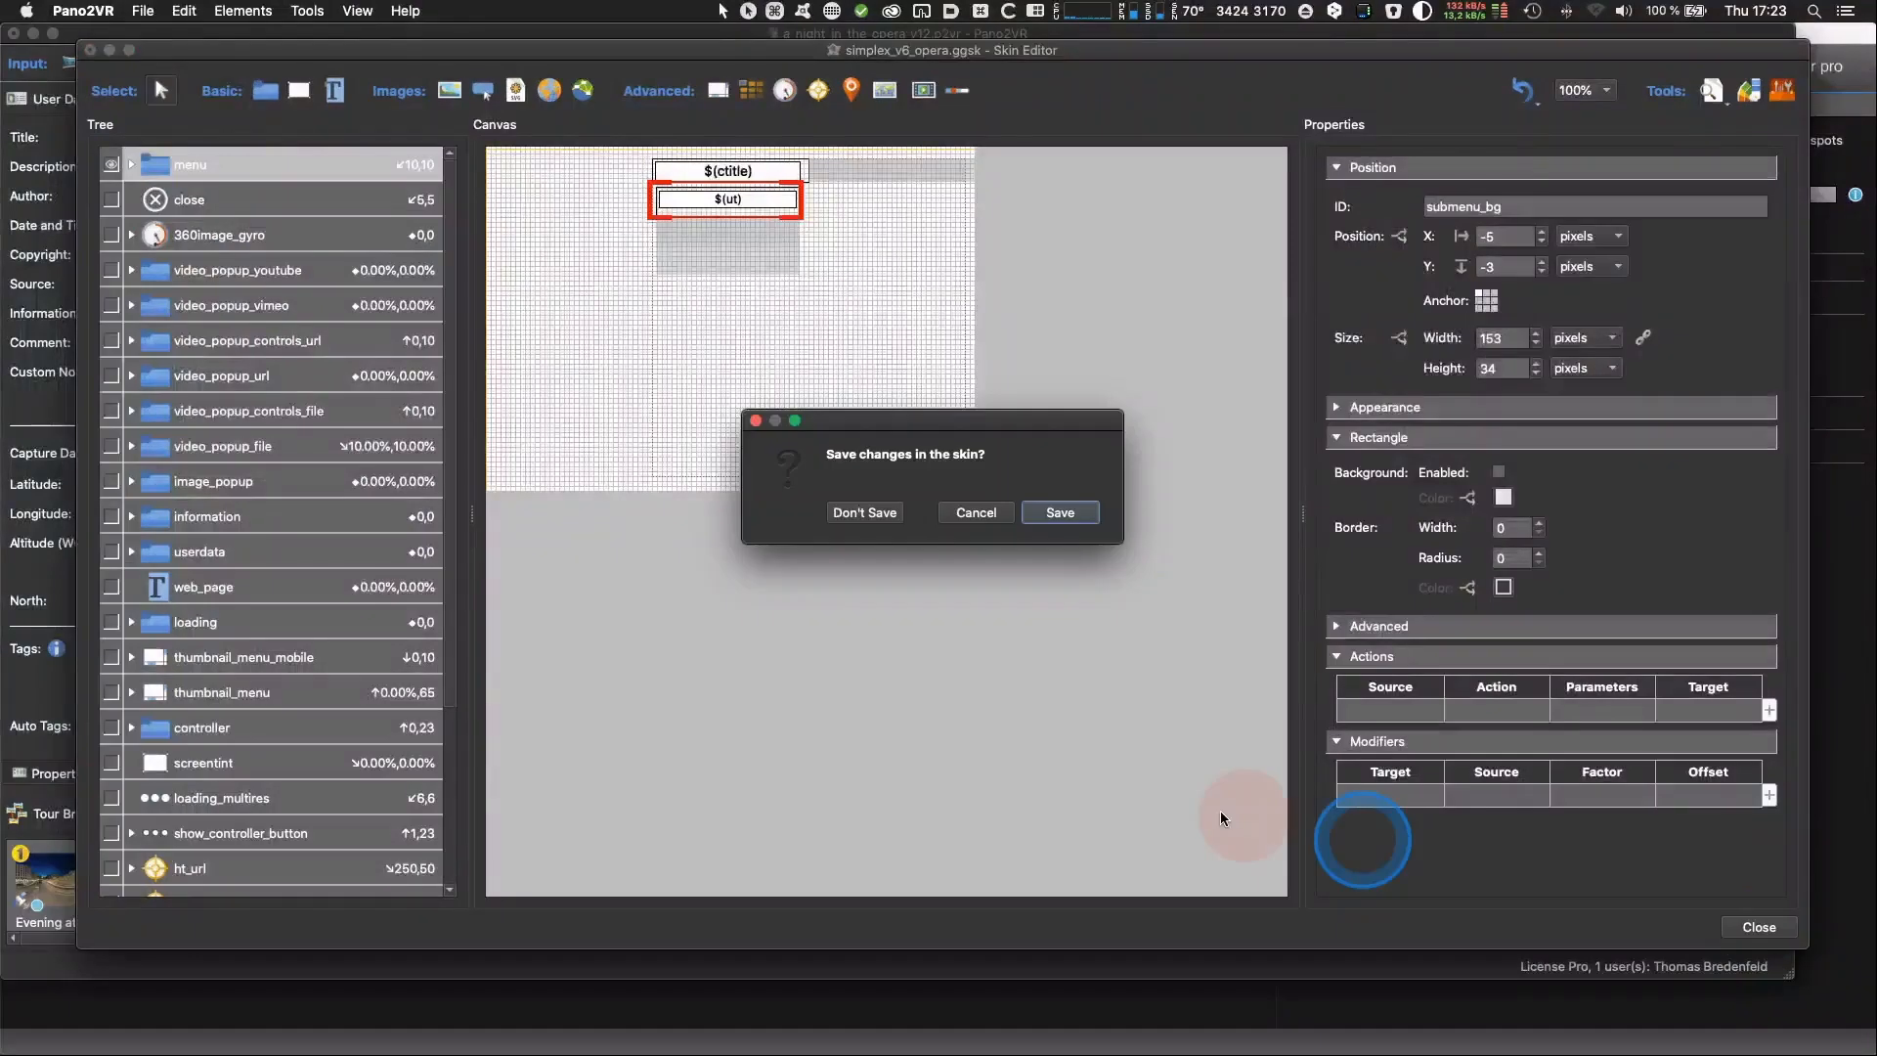
left_click(1060, 513)
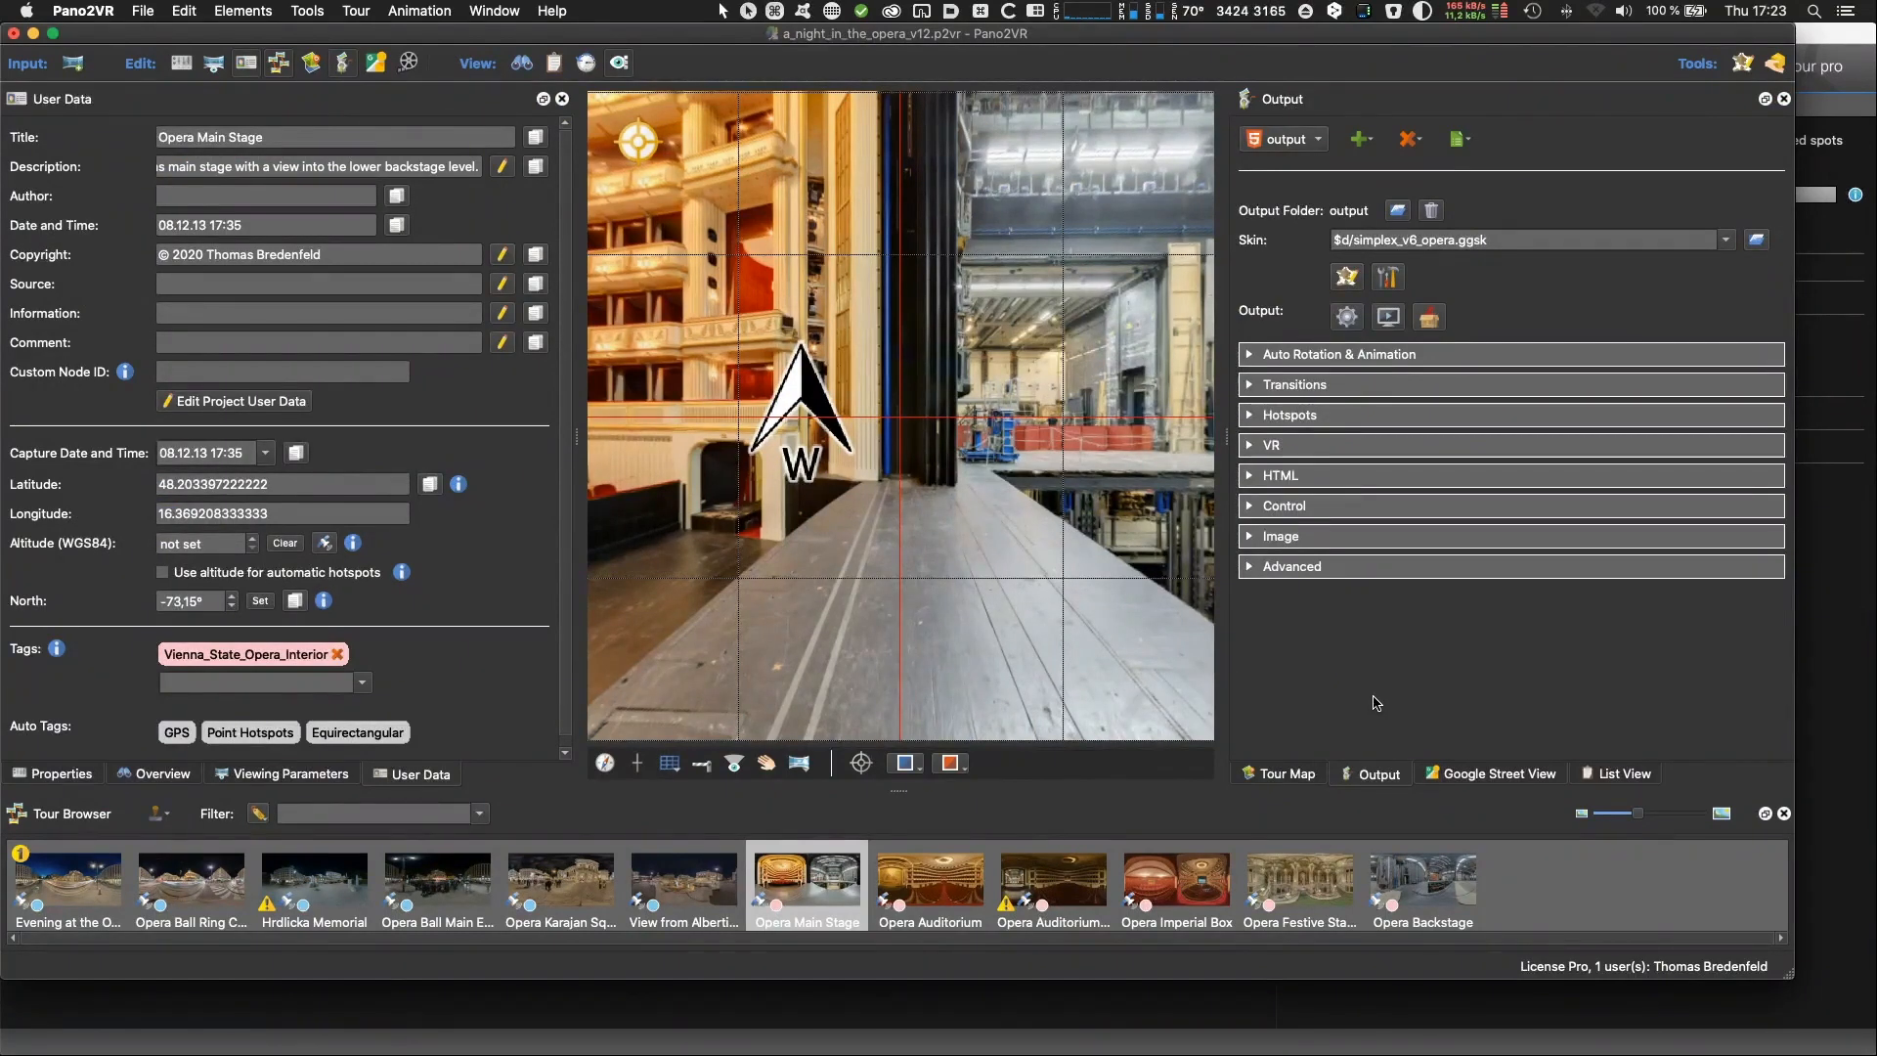
Switch to Panotour Pro and view the project's web map and the Vienna State Opera Interior group's floor plan.
key("super+Tab")
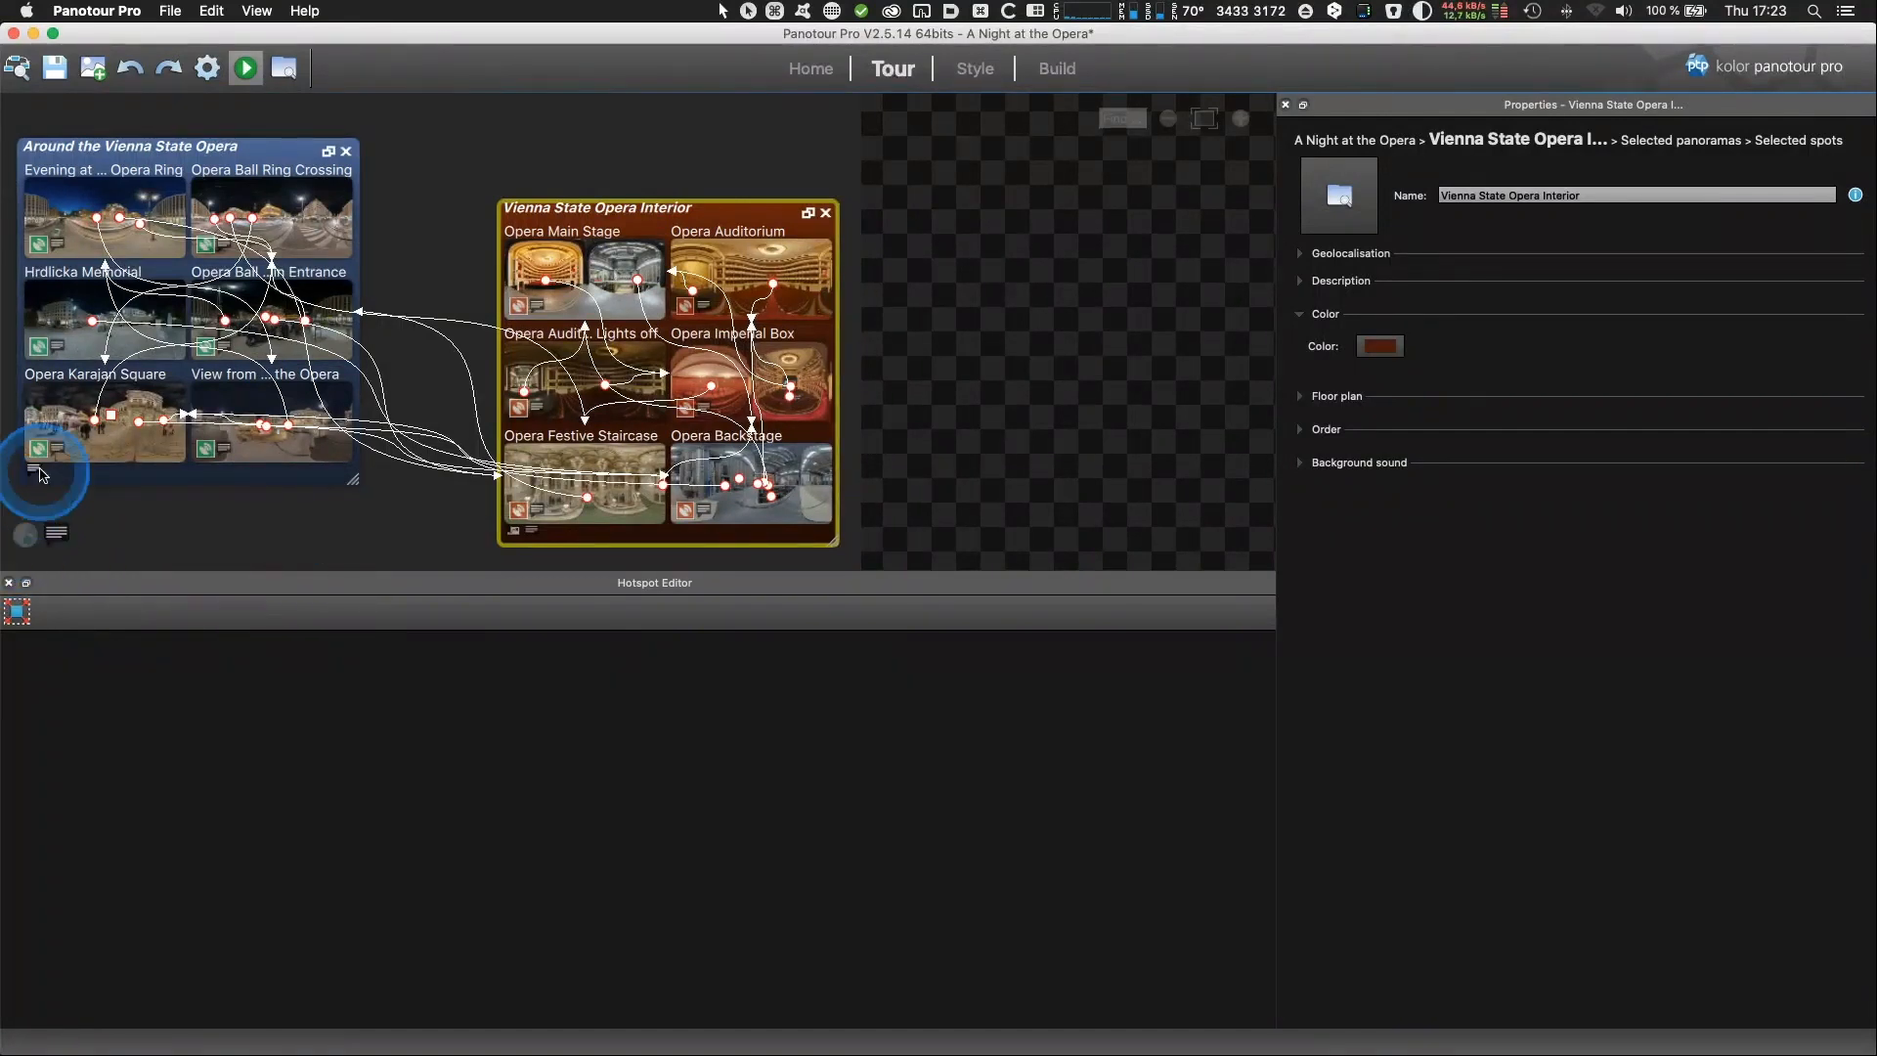
left_click(24, 543)
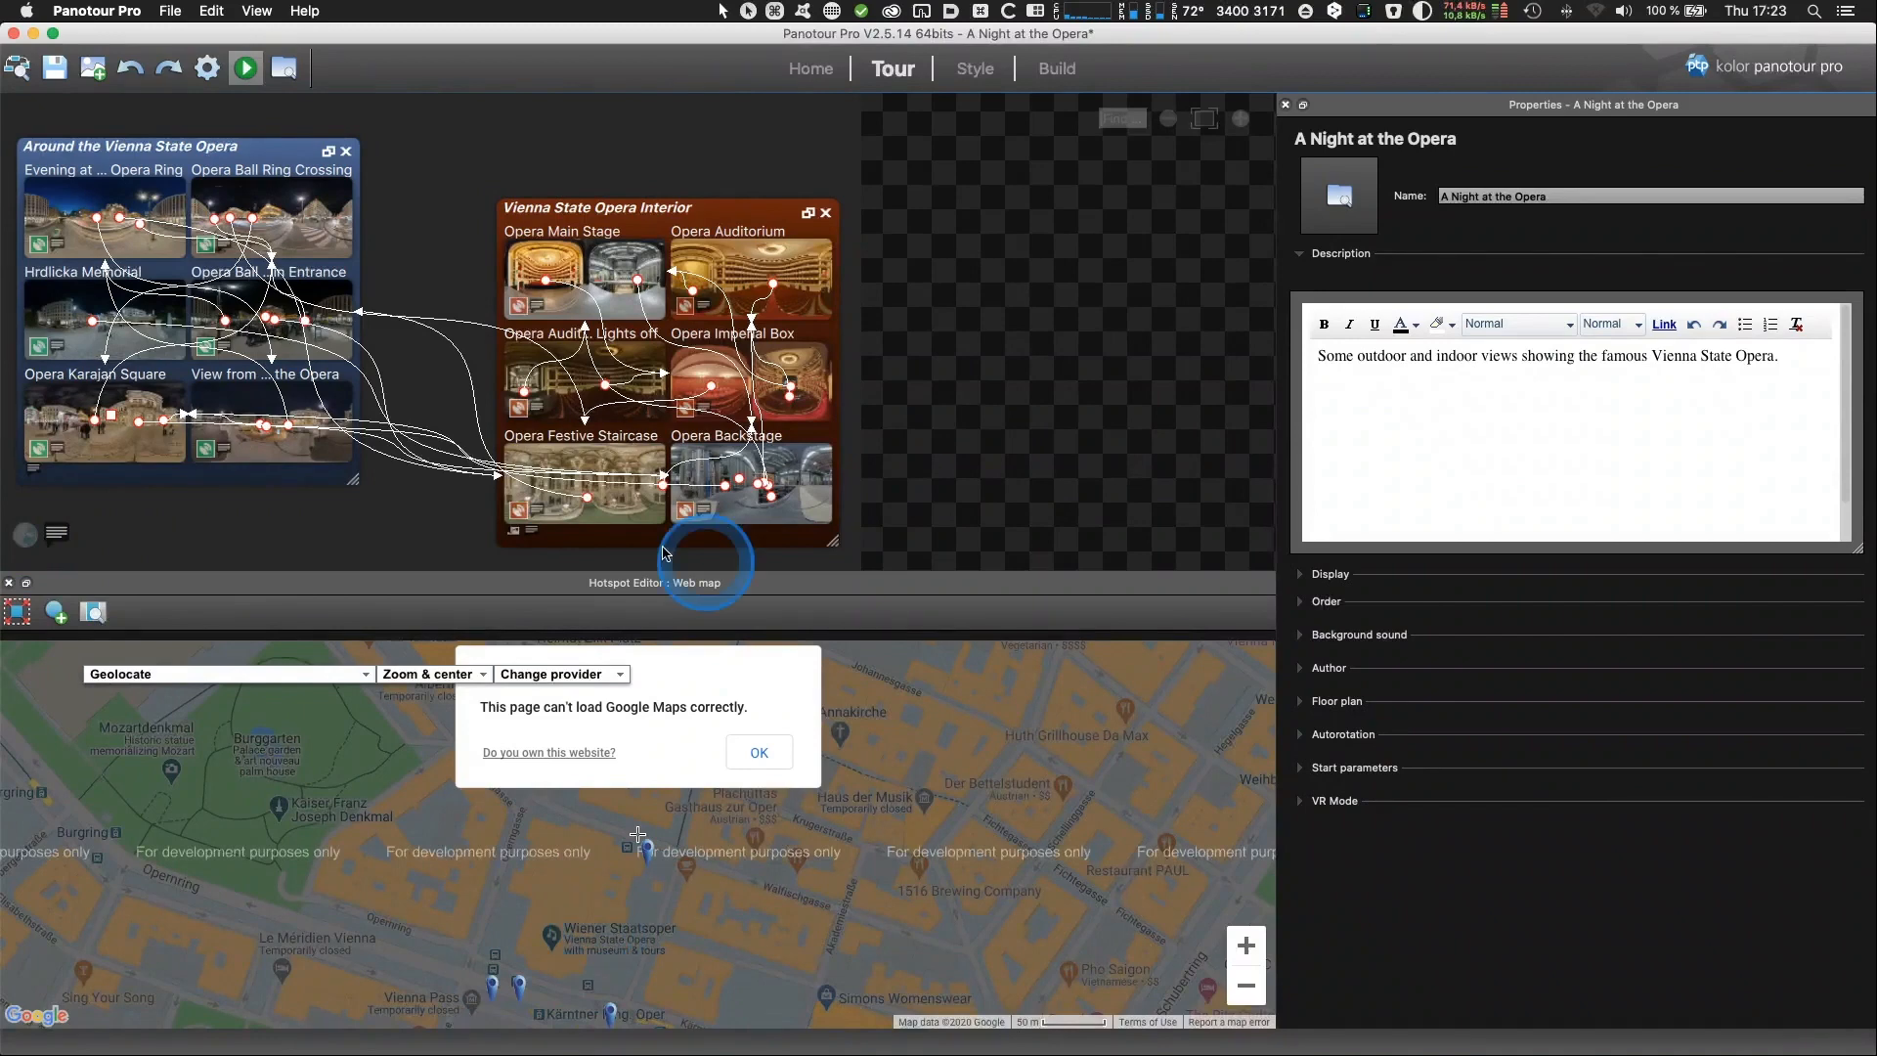
left_click(570, 545)
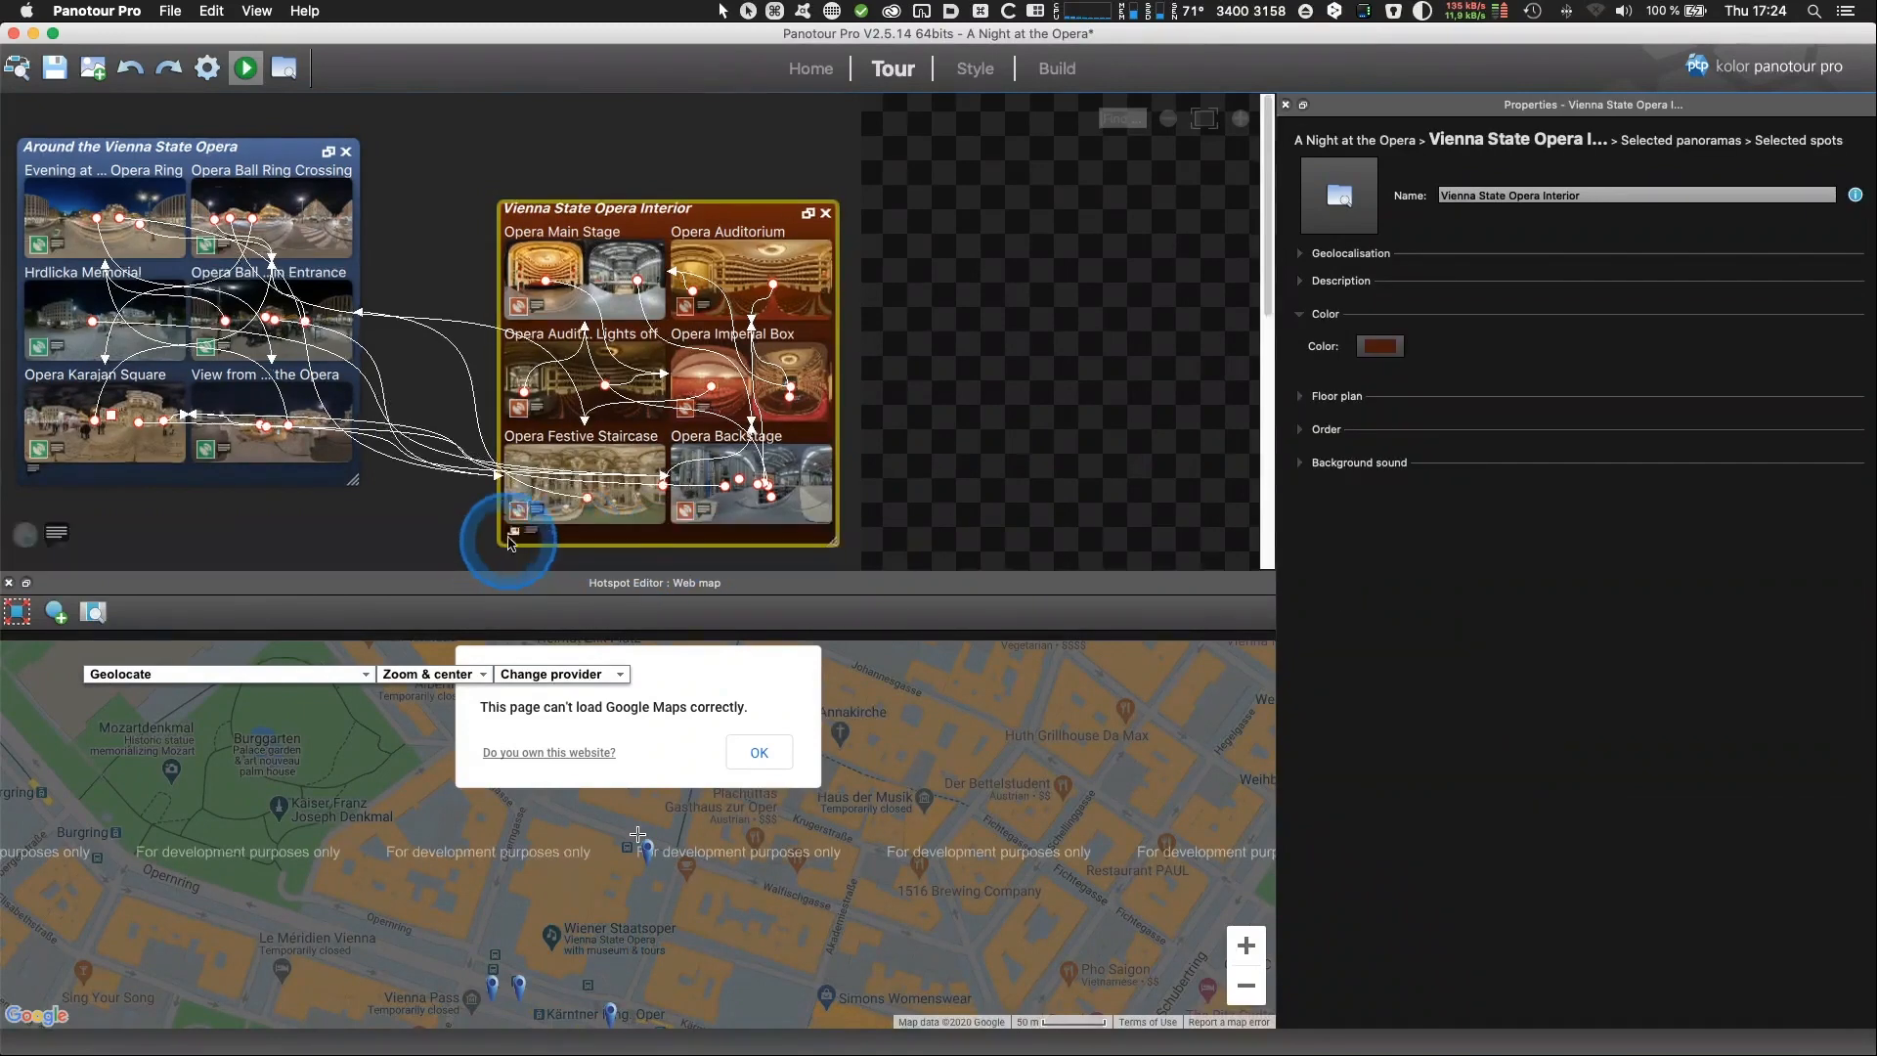
left_click(506, 537)
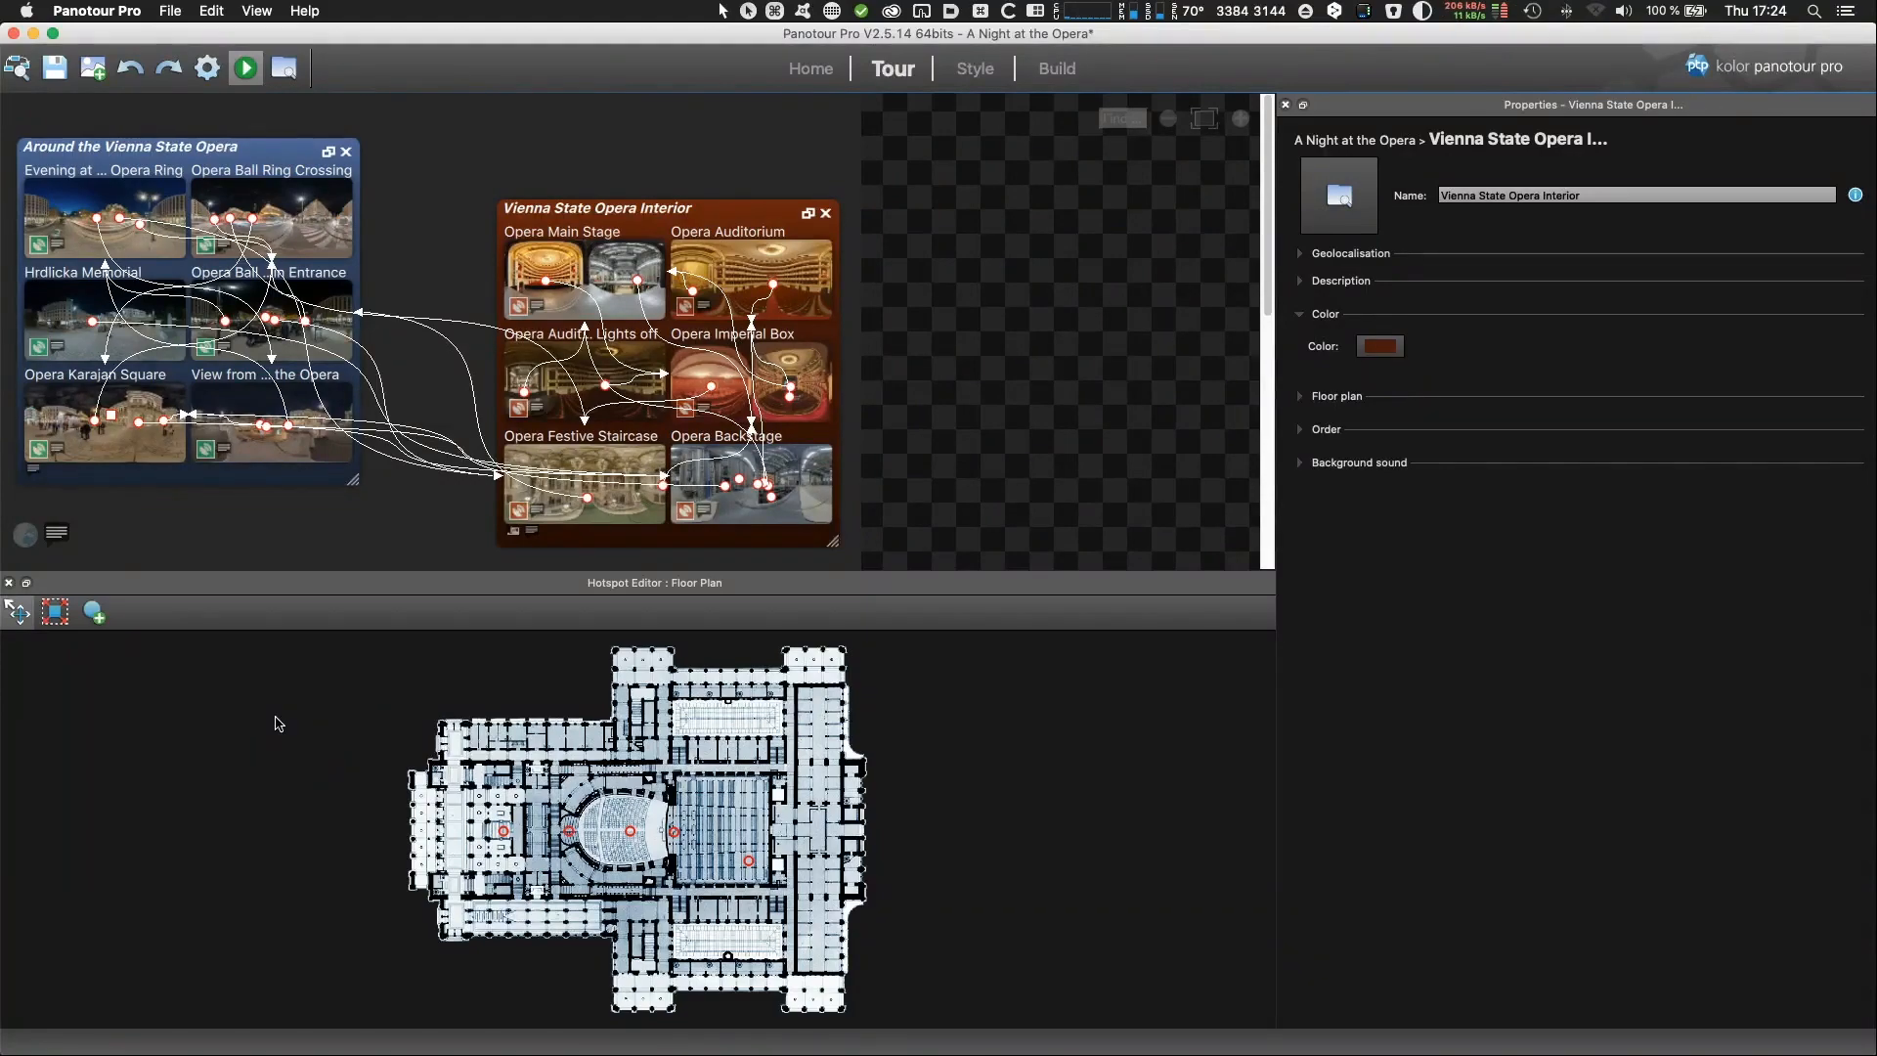
Switch to Pano2VR and view the tour nodes around the opera on the World Map Topo tour map.
key("super+Tab")
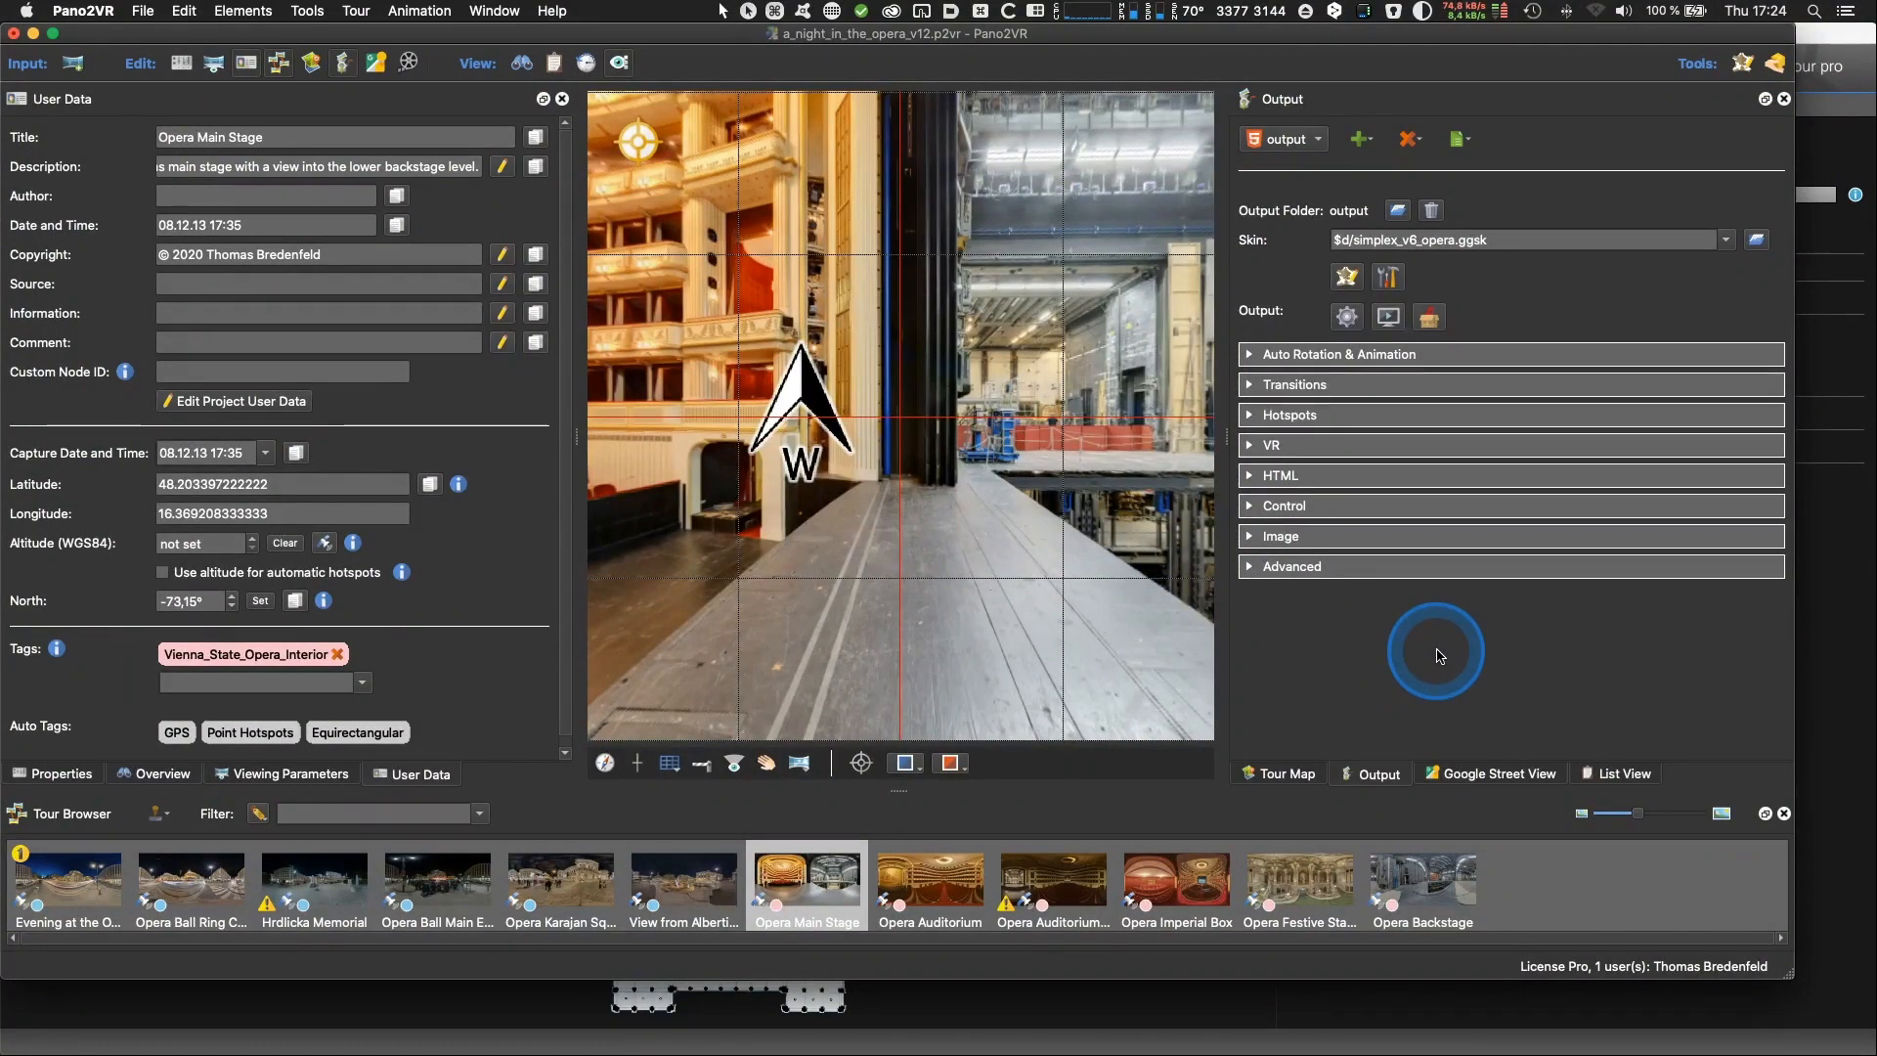
left_click(1286, 773)
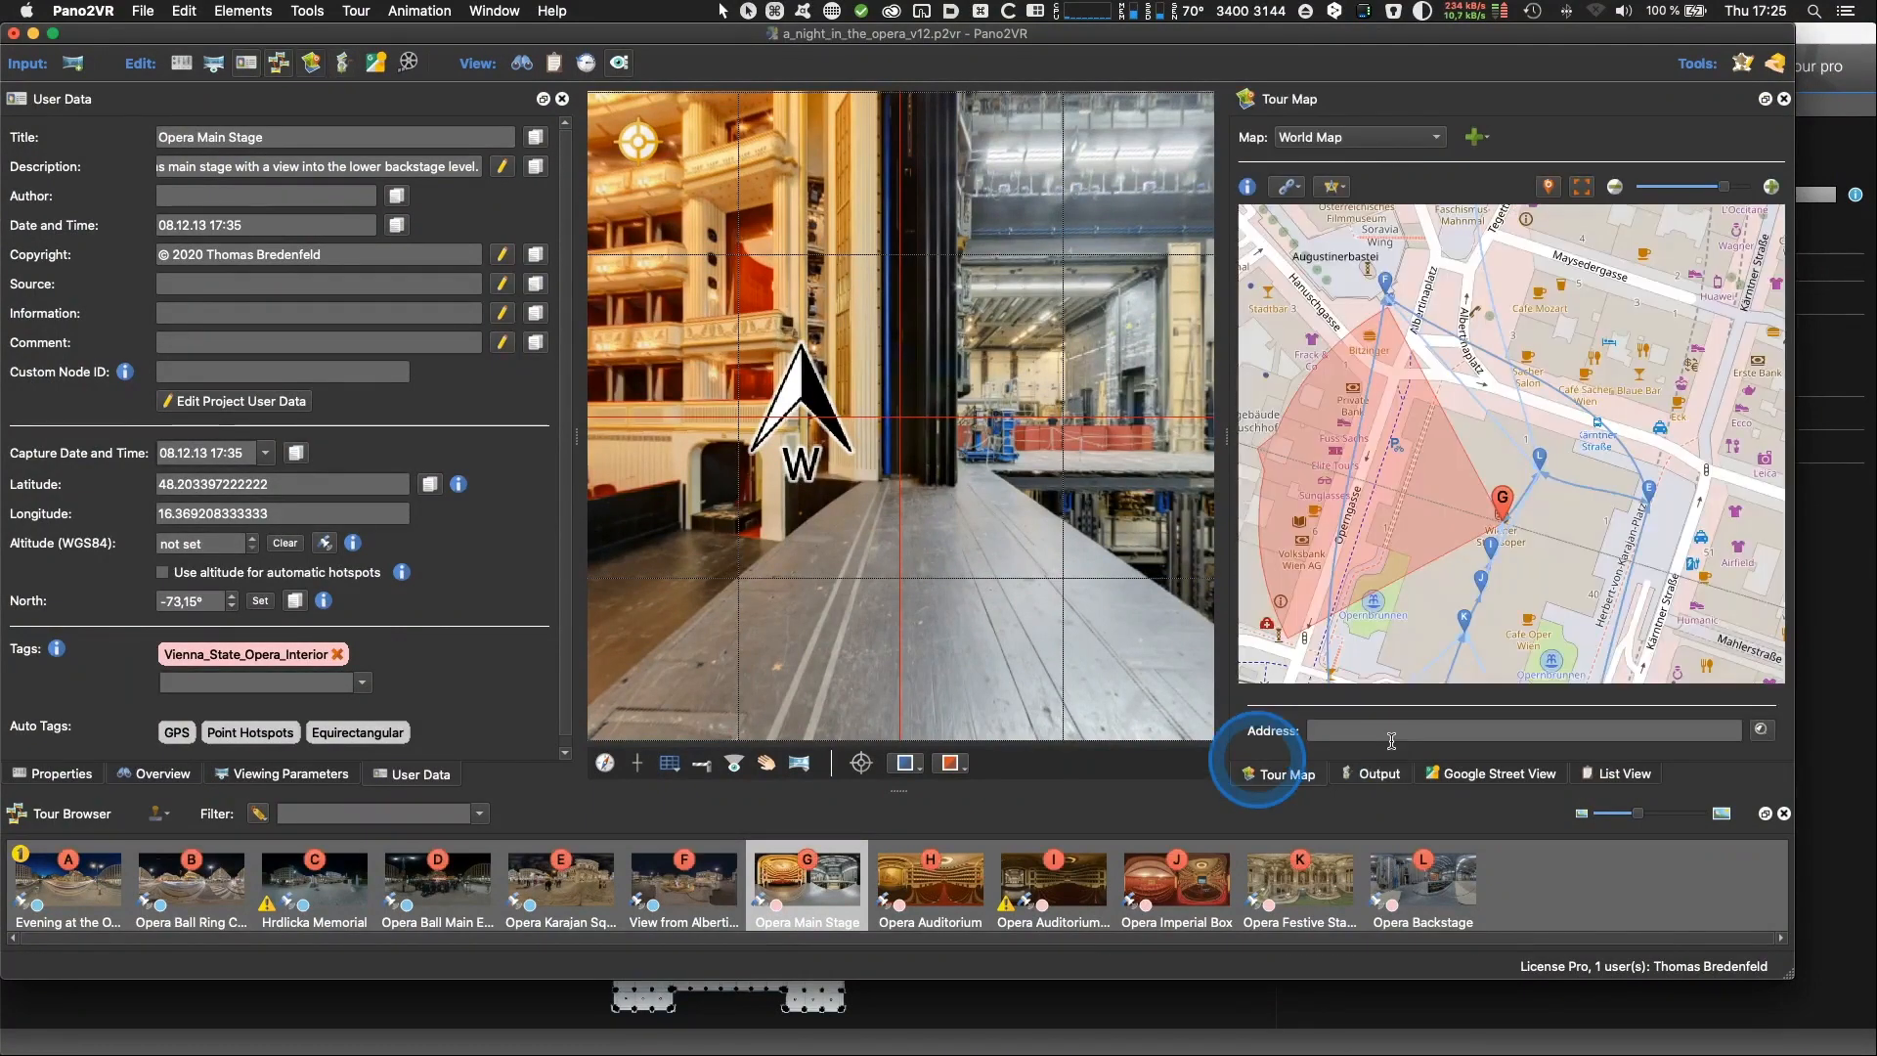
left_click(1368, 138)
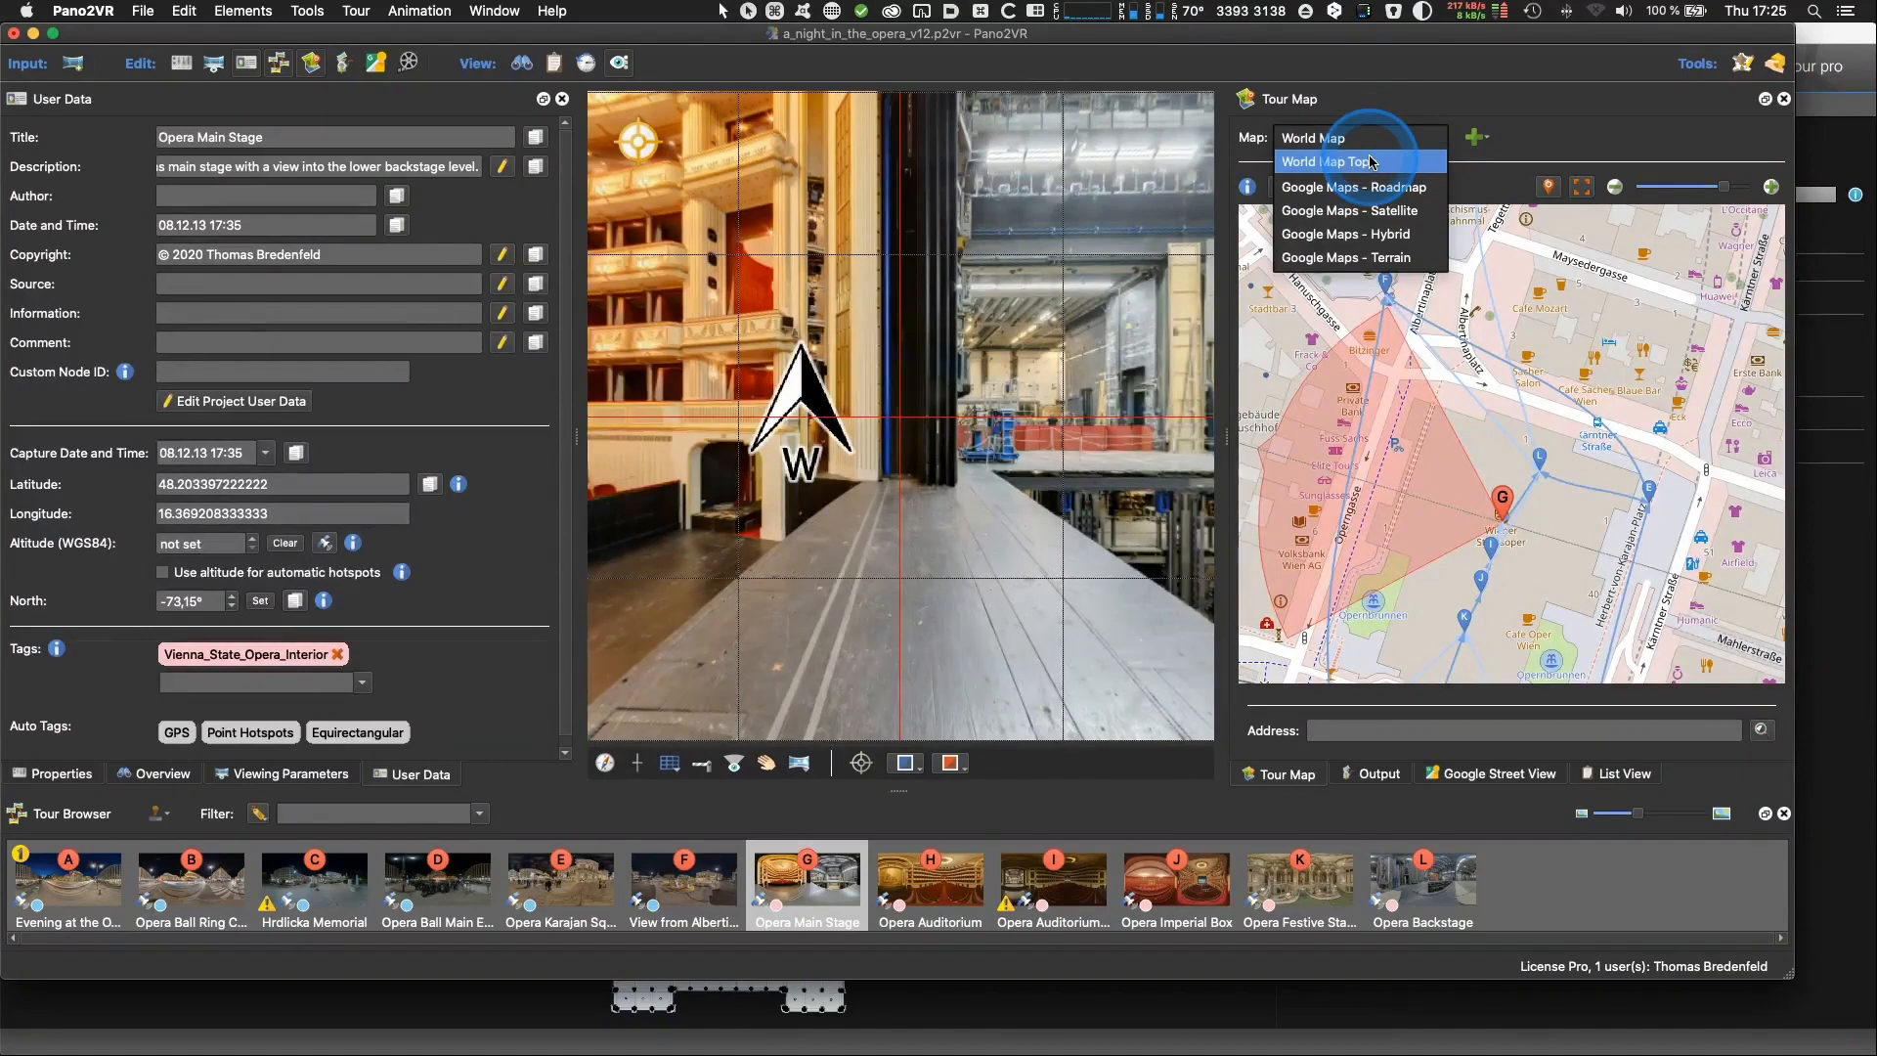
left_click(1372, 172)
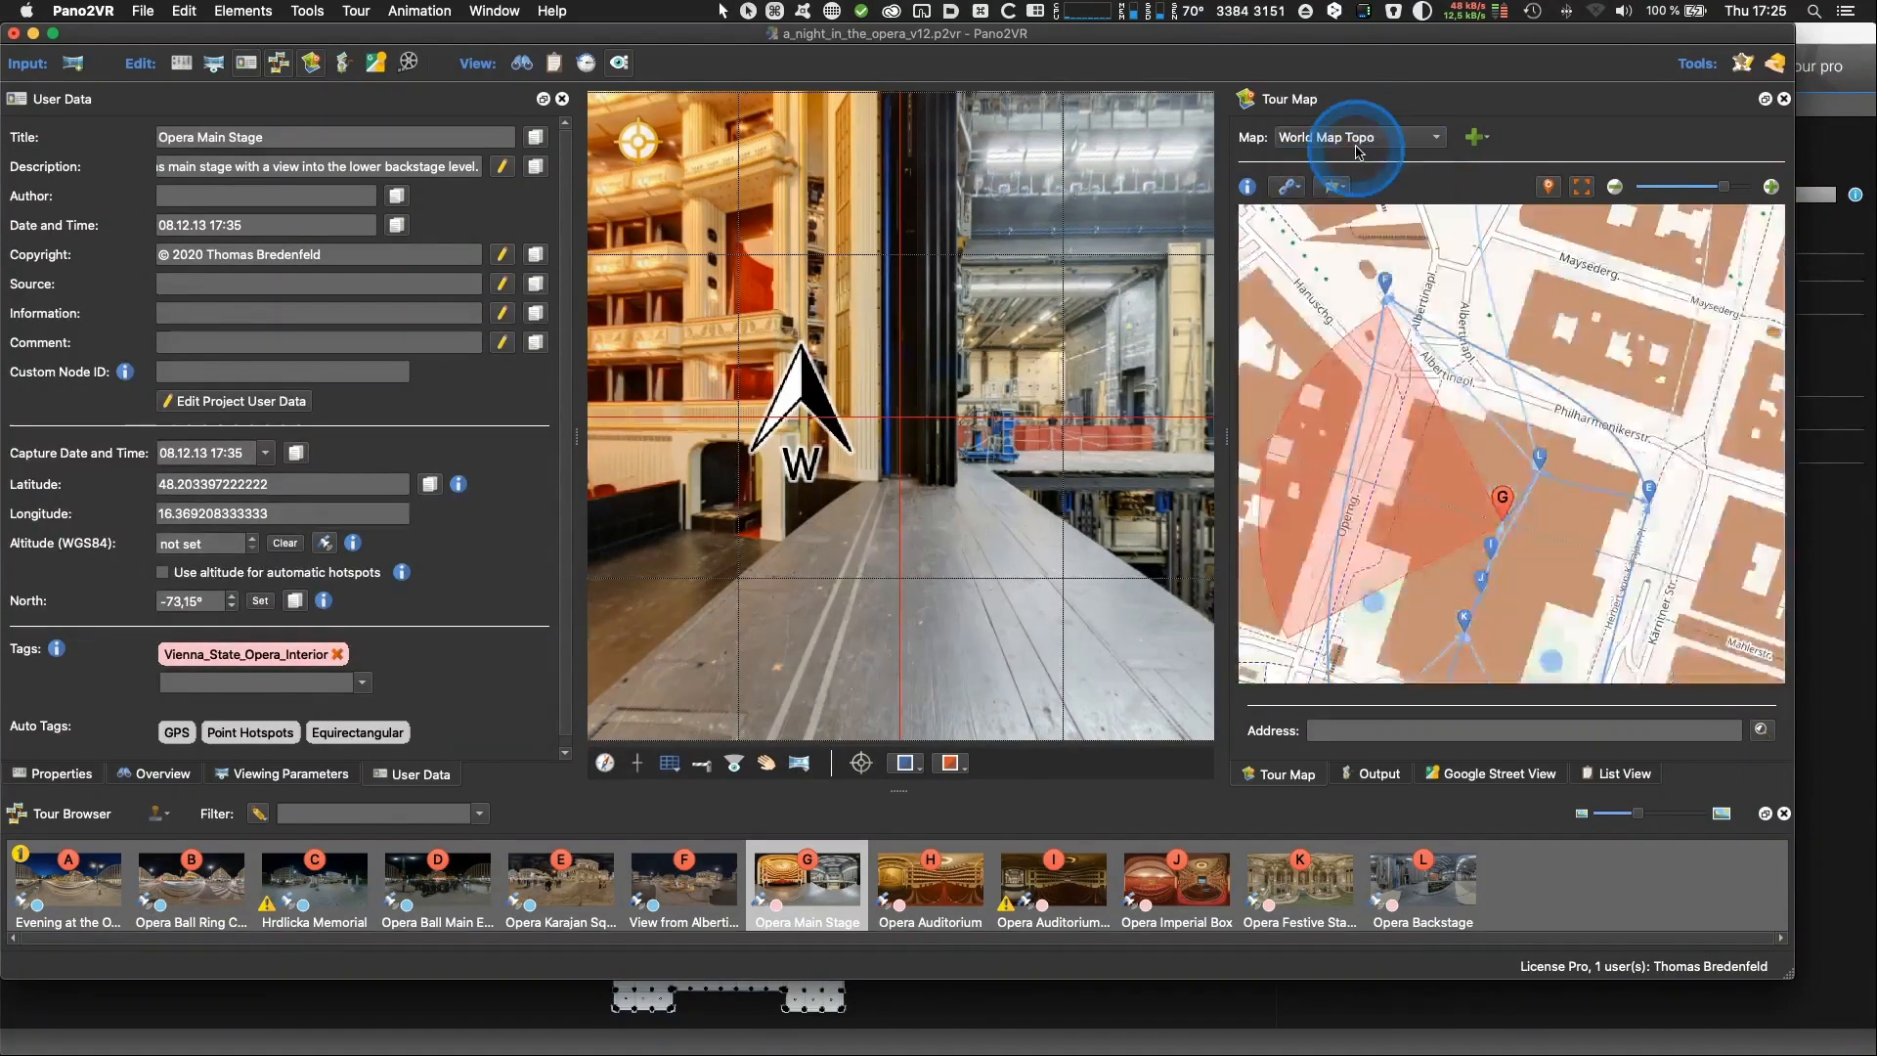
left_click(1453, 534)
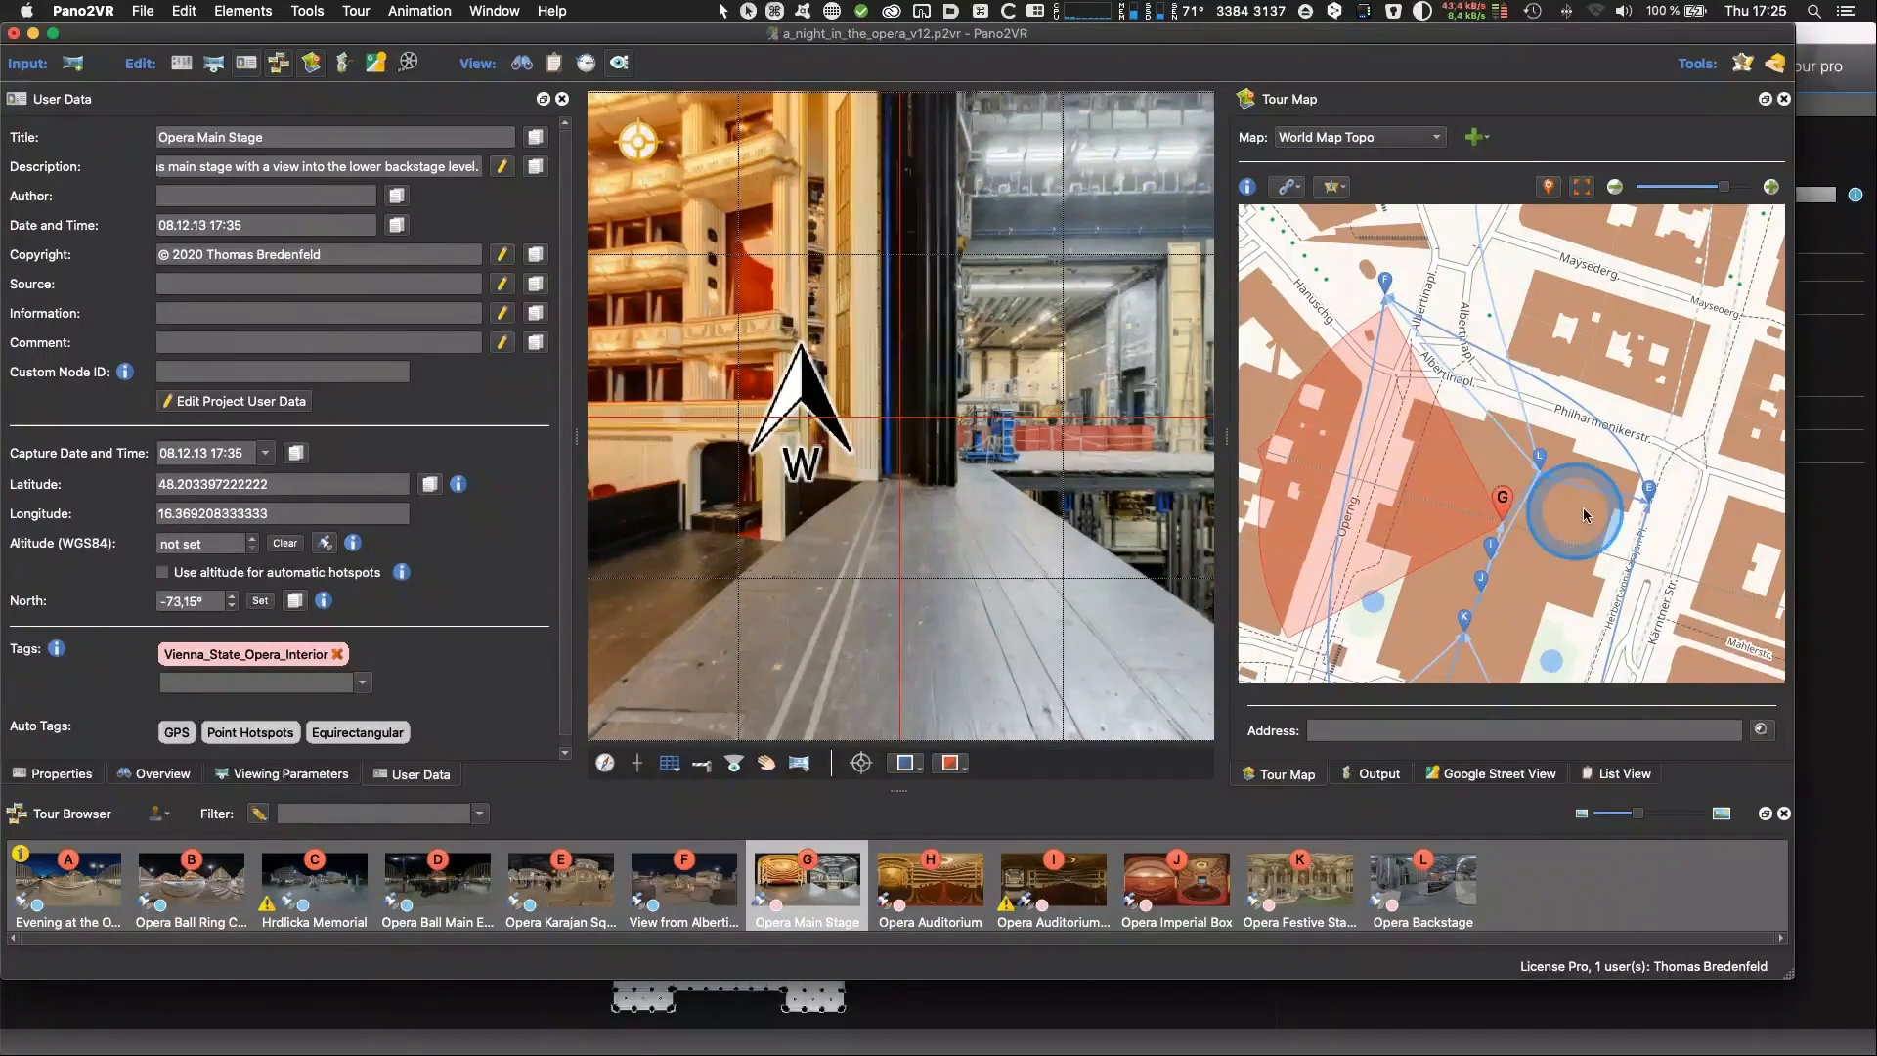
scroll(1581, 508, "down", 3)
scroll(1493, 491, "down", 2)
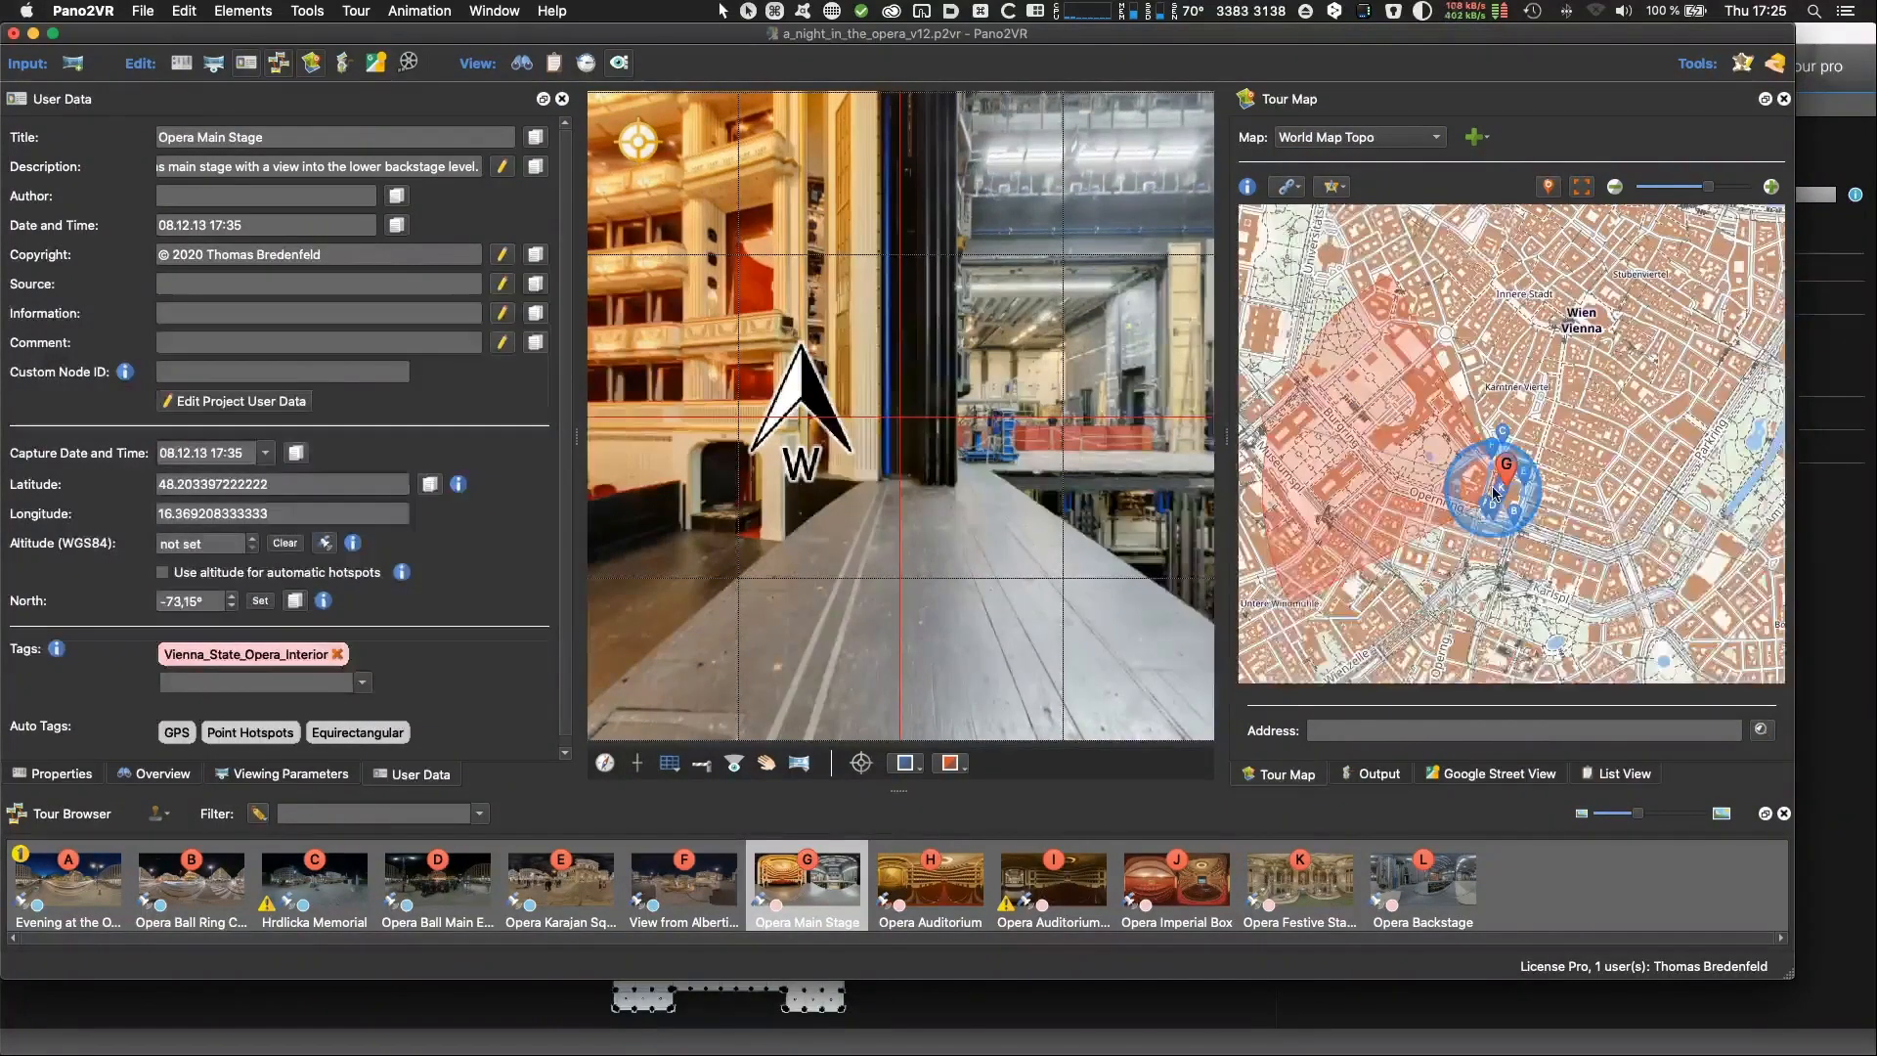
scroll(1493, 491, "down", 2)
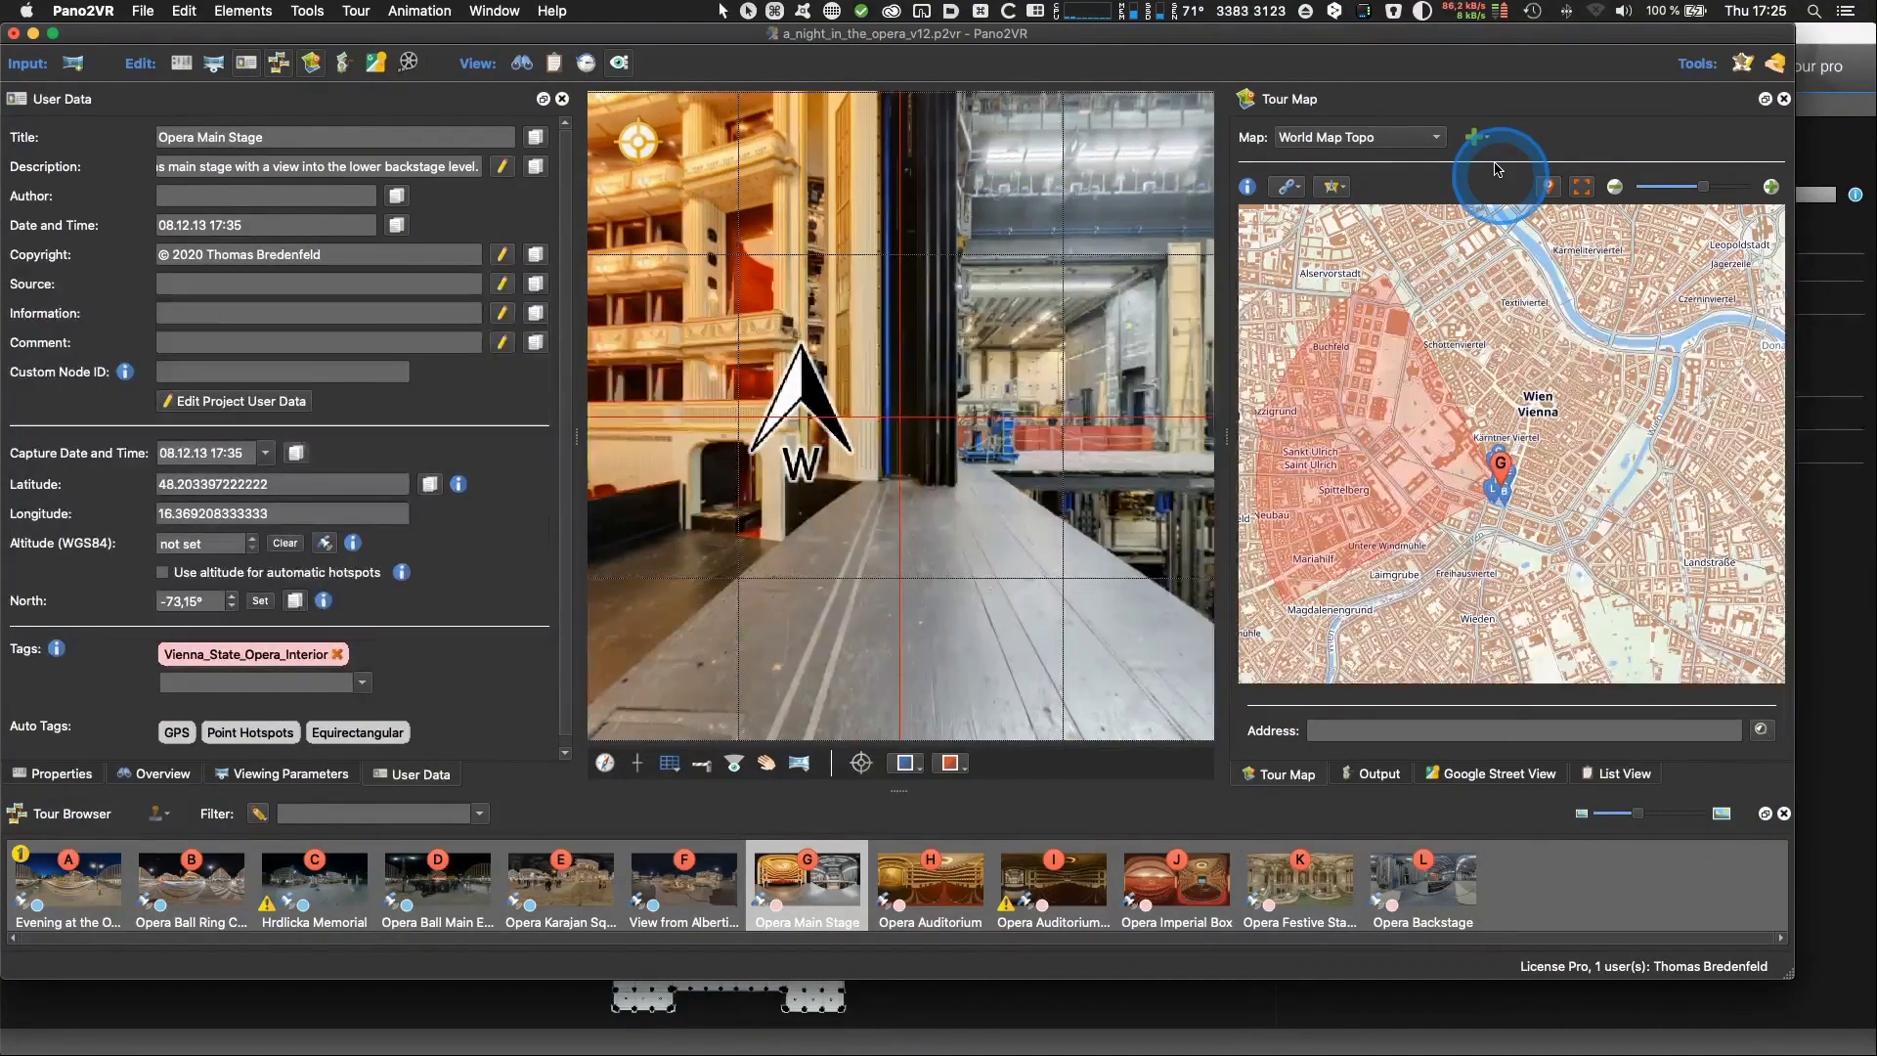
Return the tour map to World Map and view the nodes around the opera house in closer detail.
left_click(1359, 137)
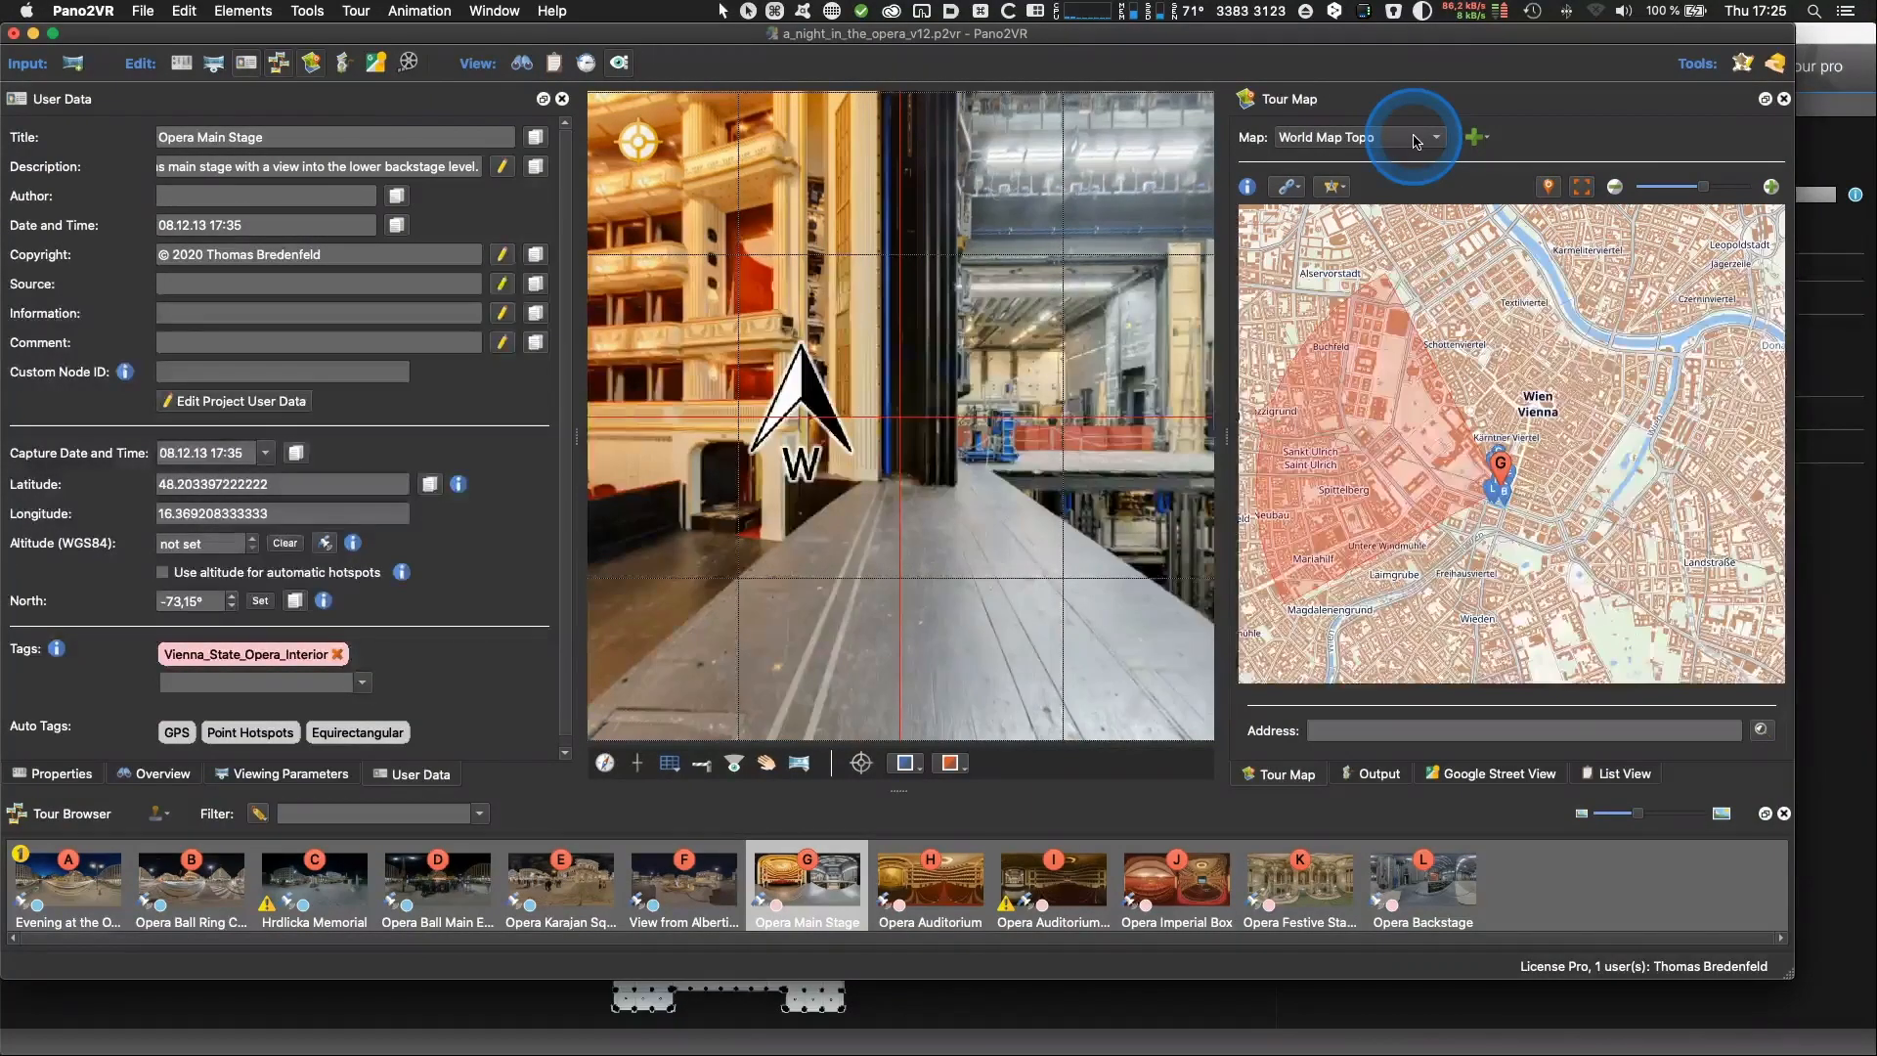
left_click(1315, 125)
scroll(1555, 505, "up", 2)
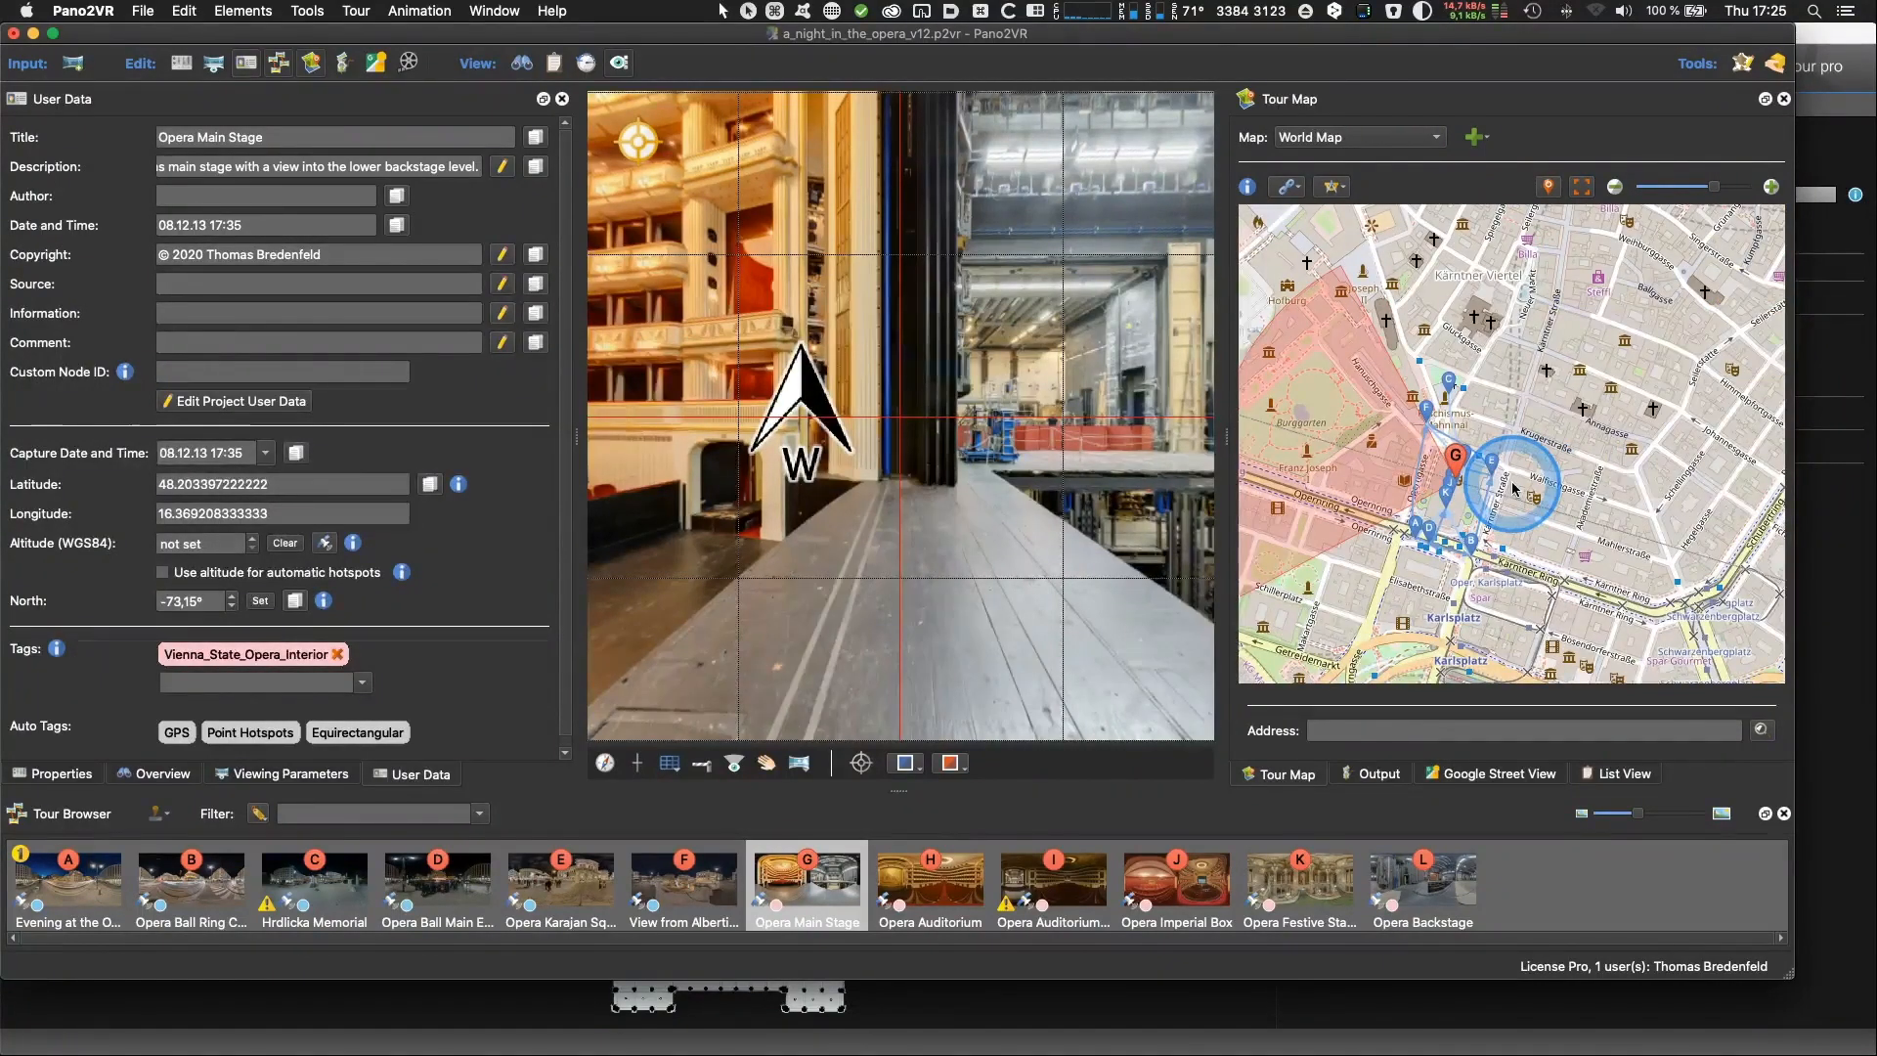
scroll(1495, 488, "up", 2)
mouse_move(1446, 329)
left_mouse_down()
mouse_move(1662, 467)
mouse_move(1571, 357)
left_mouse_up()
left_click(1392, 518)
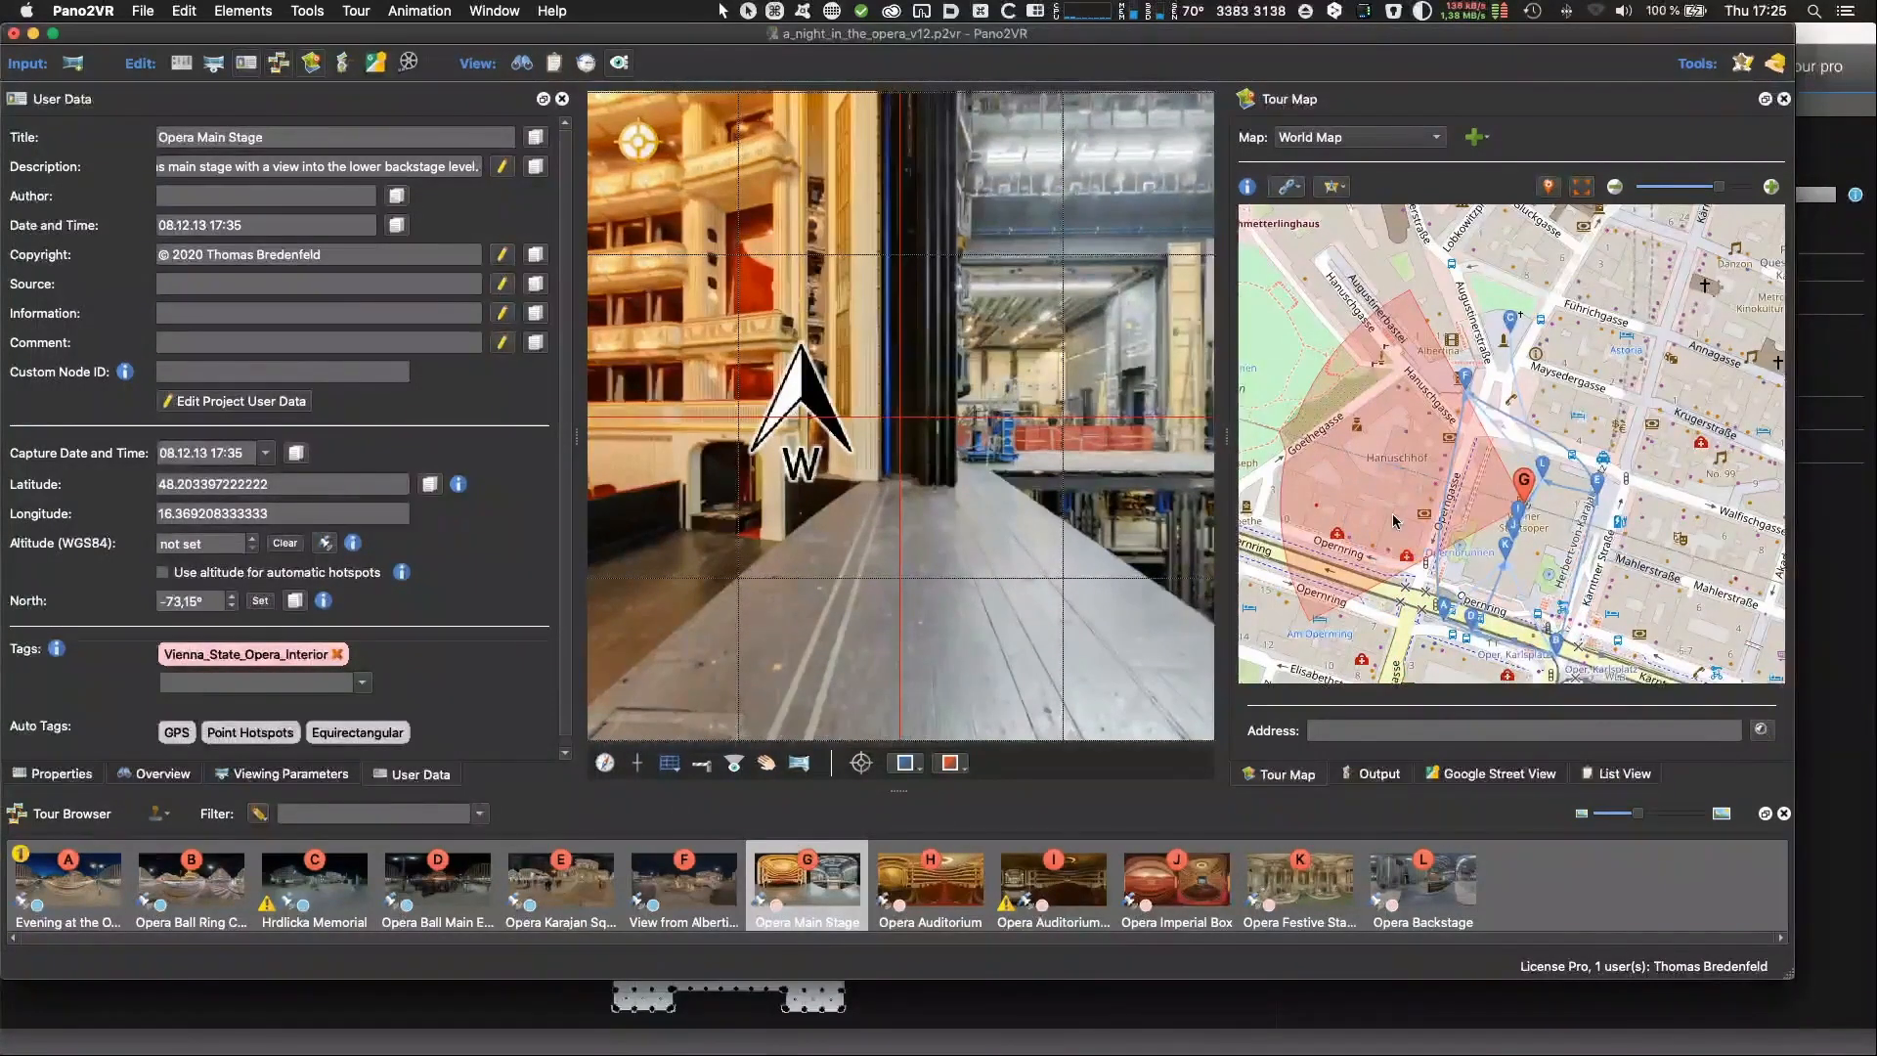
Try the Google Maps Roadmap, Satellite and Terrain styles on the tour map and set it to Google Maps - Hybrid.
left_click(1408, 154)
left_click(1408, 141)
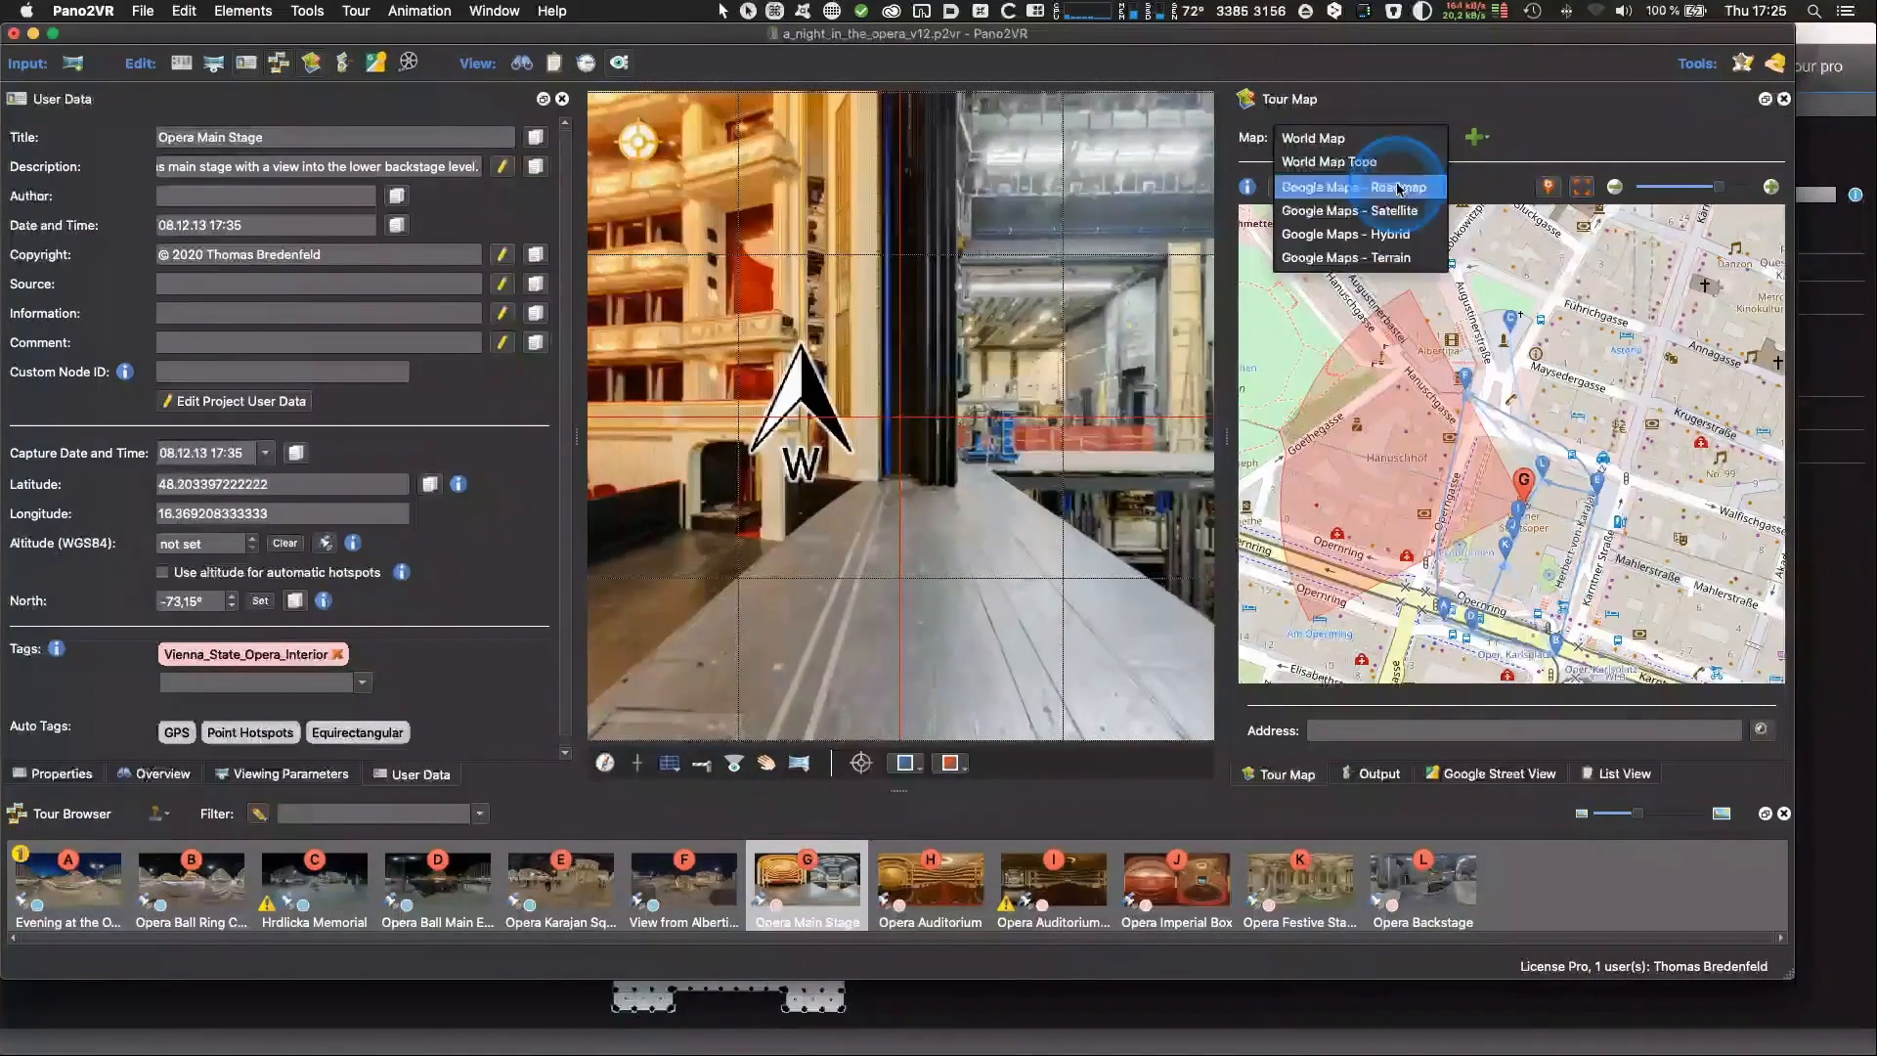
left_click(1398, 185)
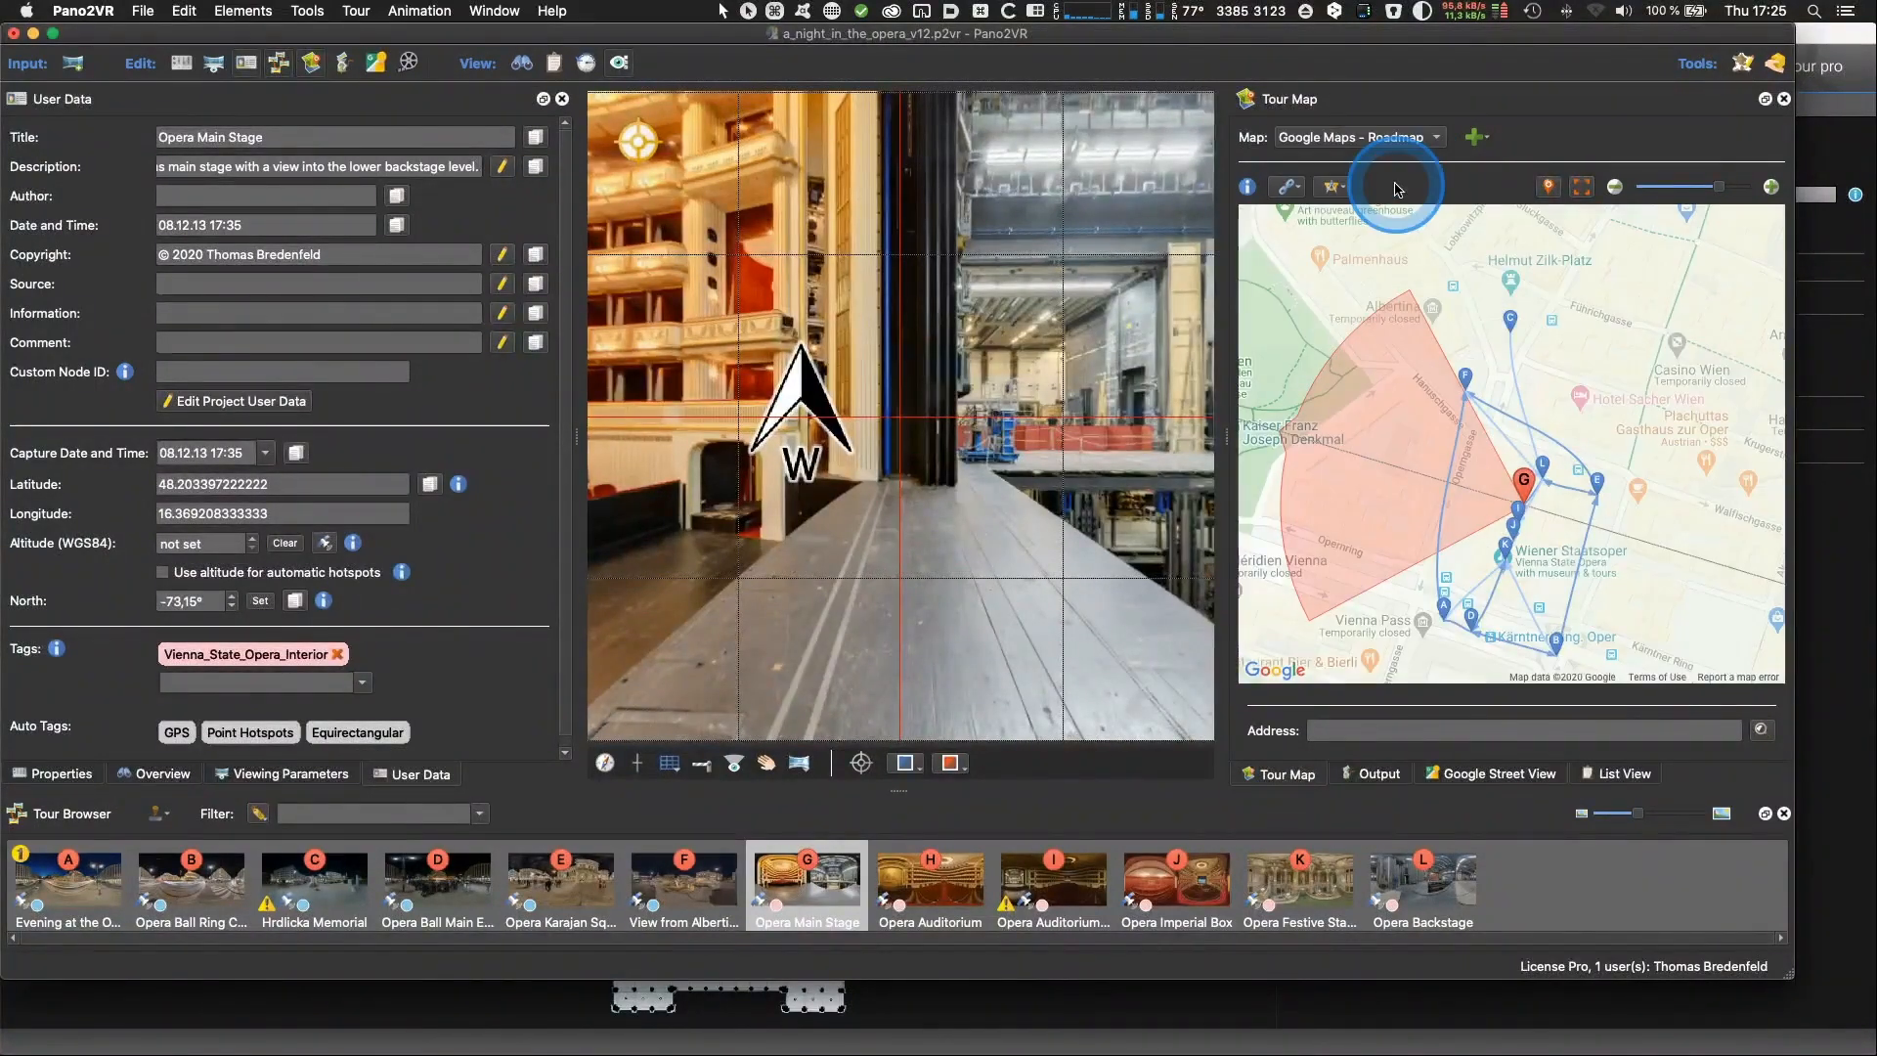
left_click(1382, 137)
left_click(1380, 158)
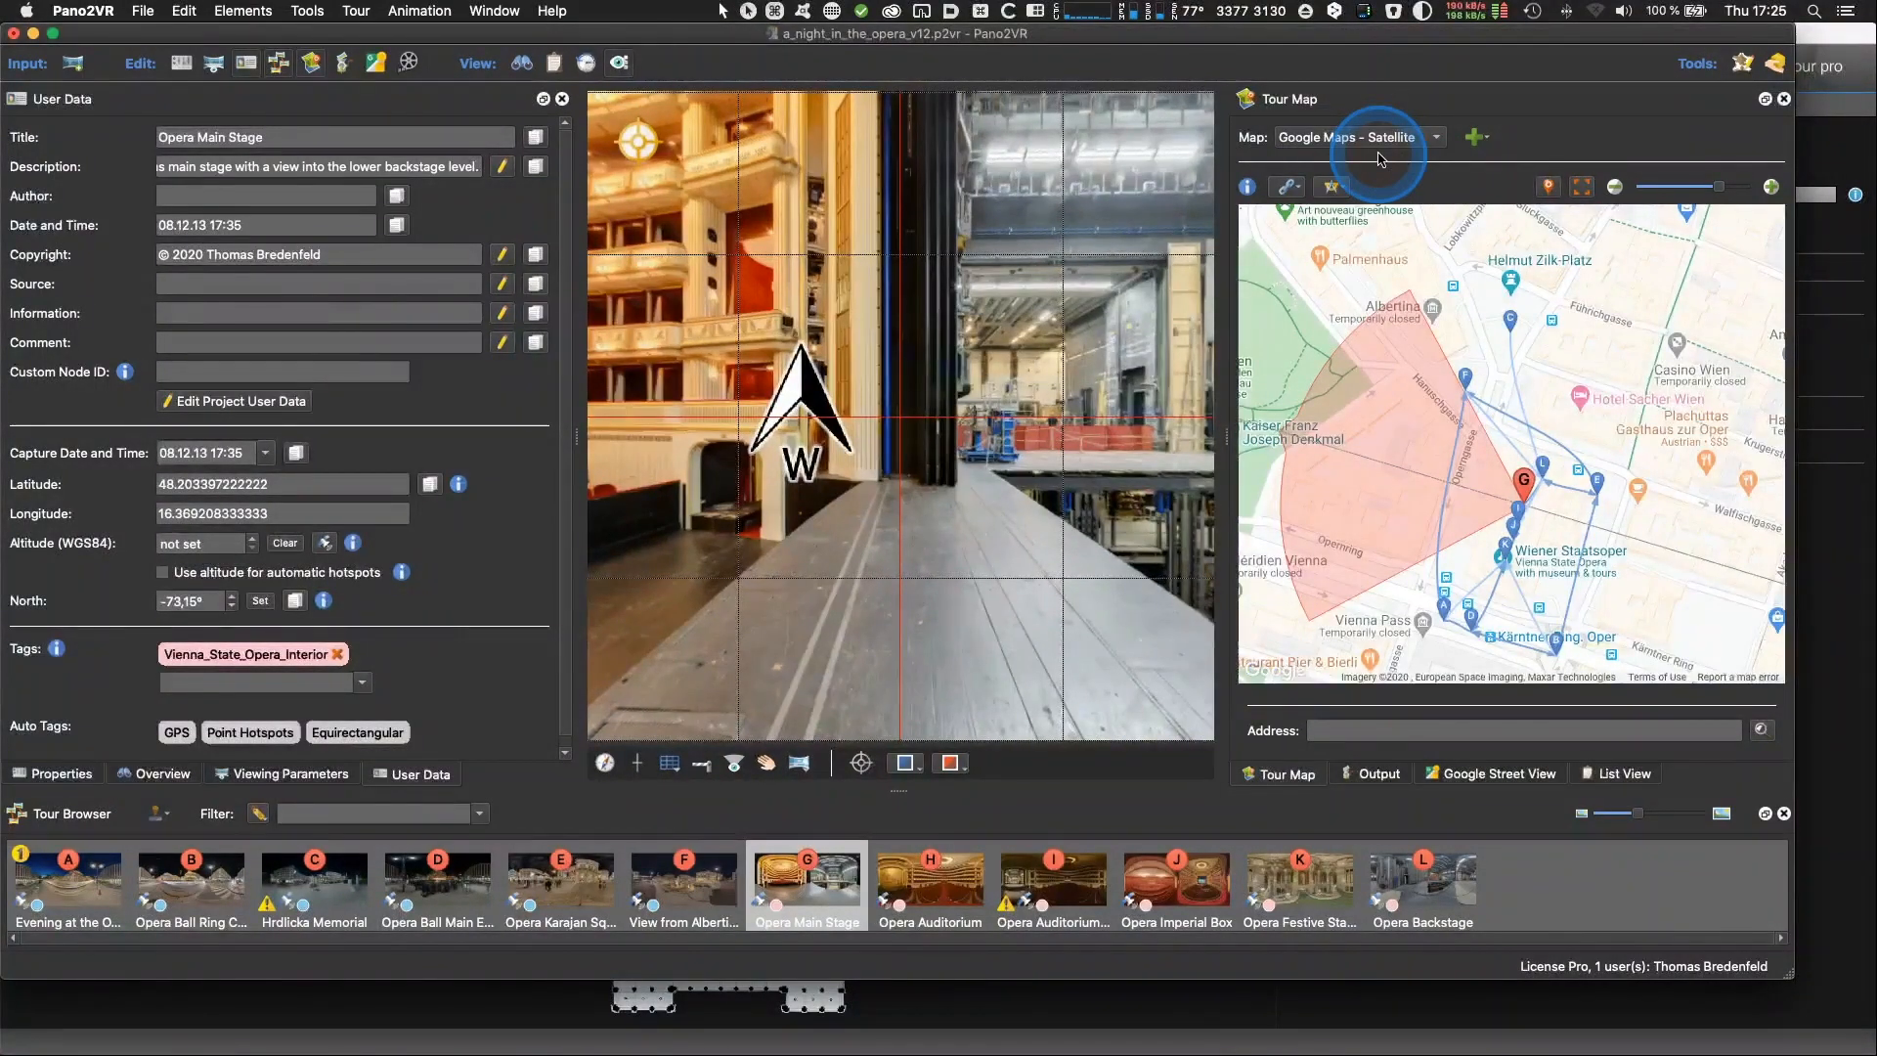
left_click(1382, 139)
left_click(1392, 164)
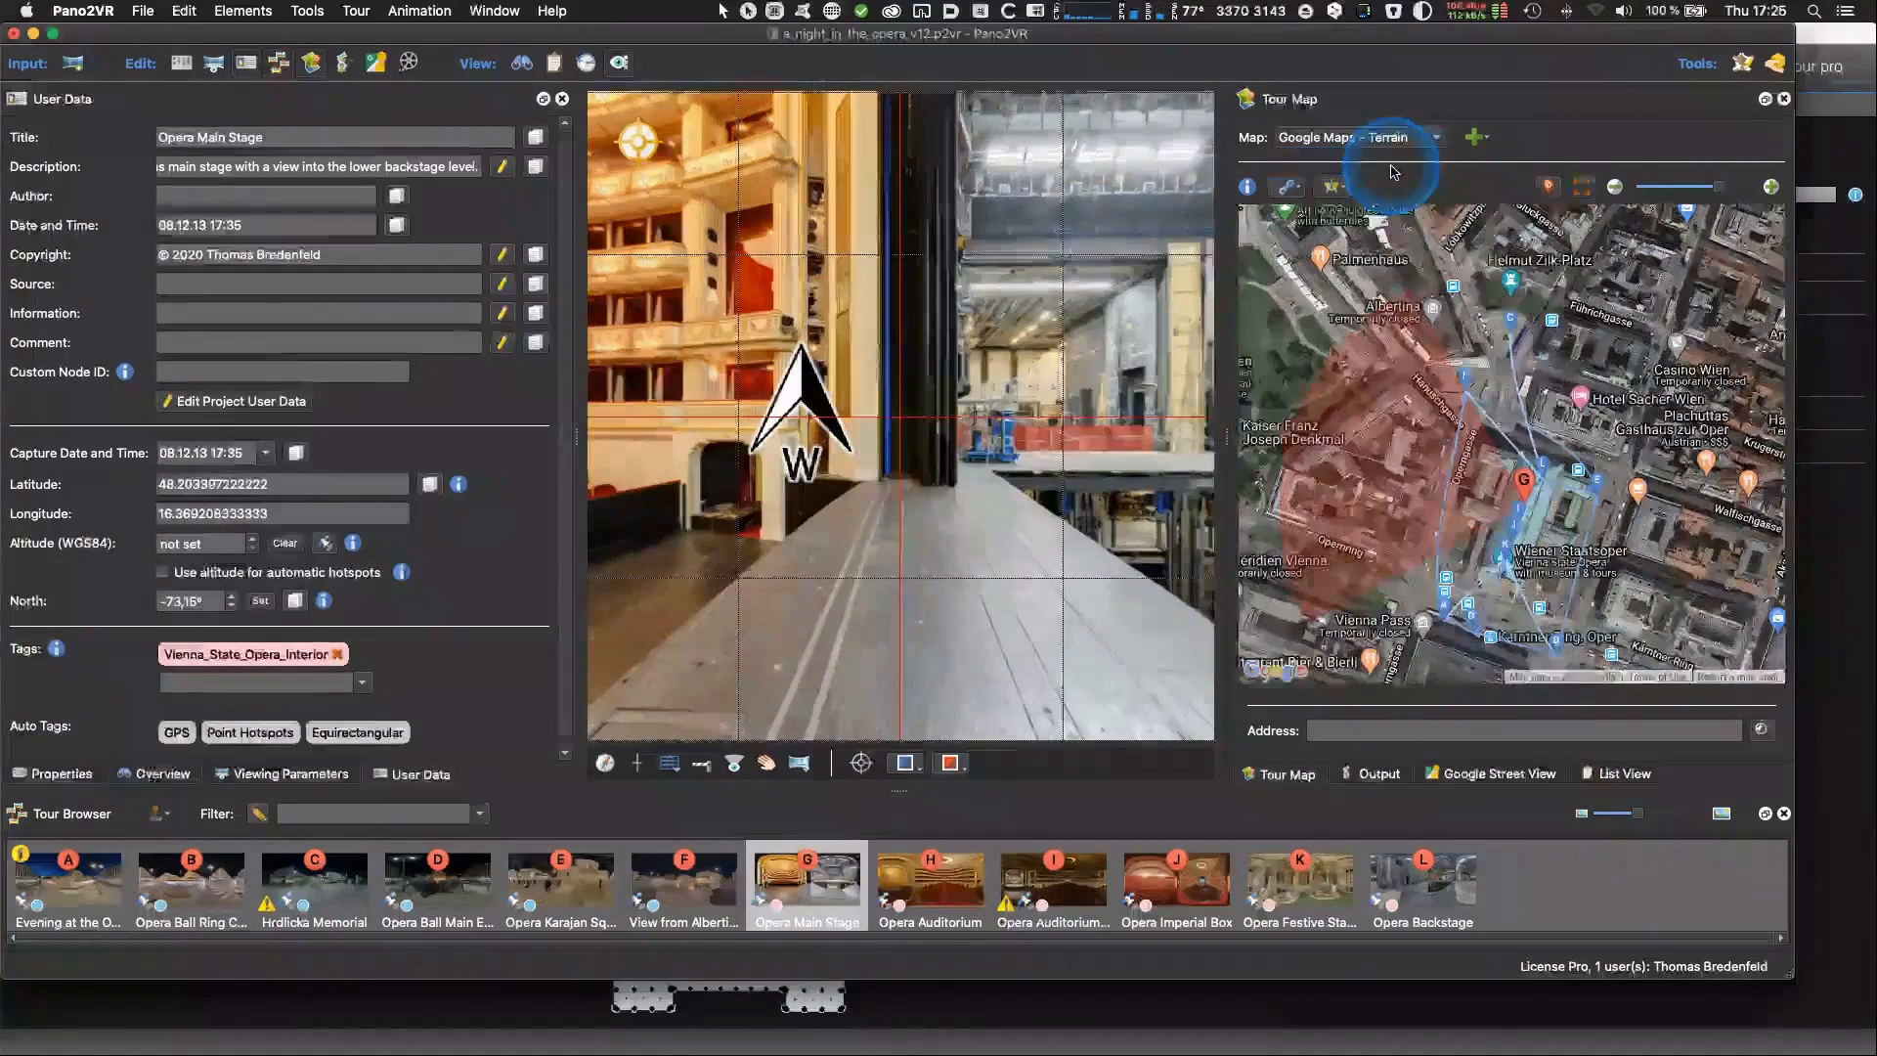
left_click(1384, 138)
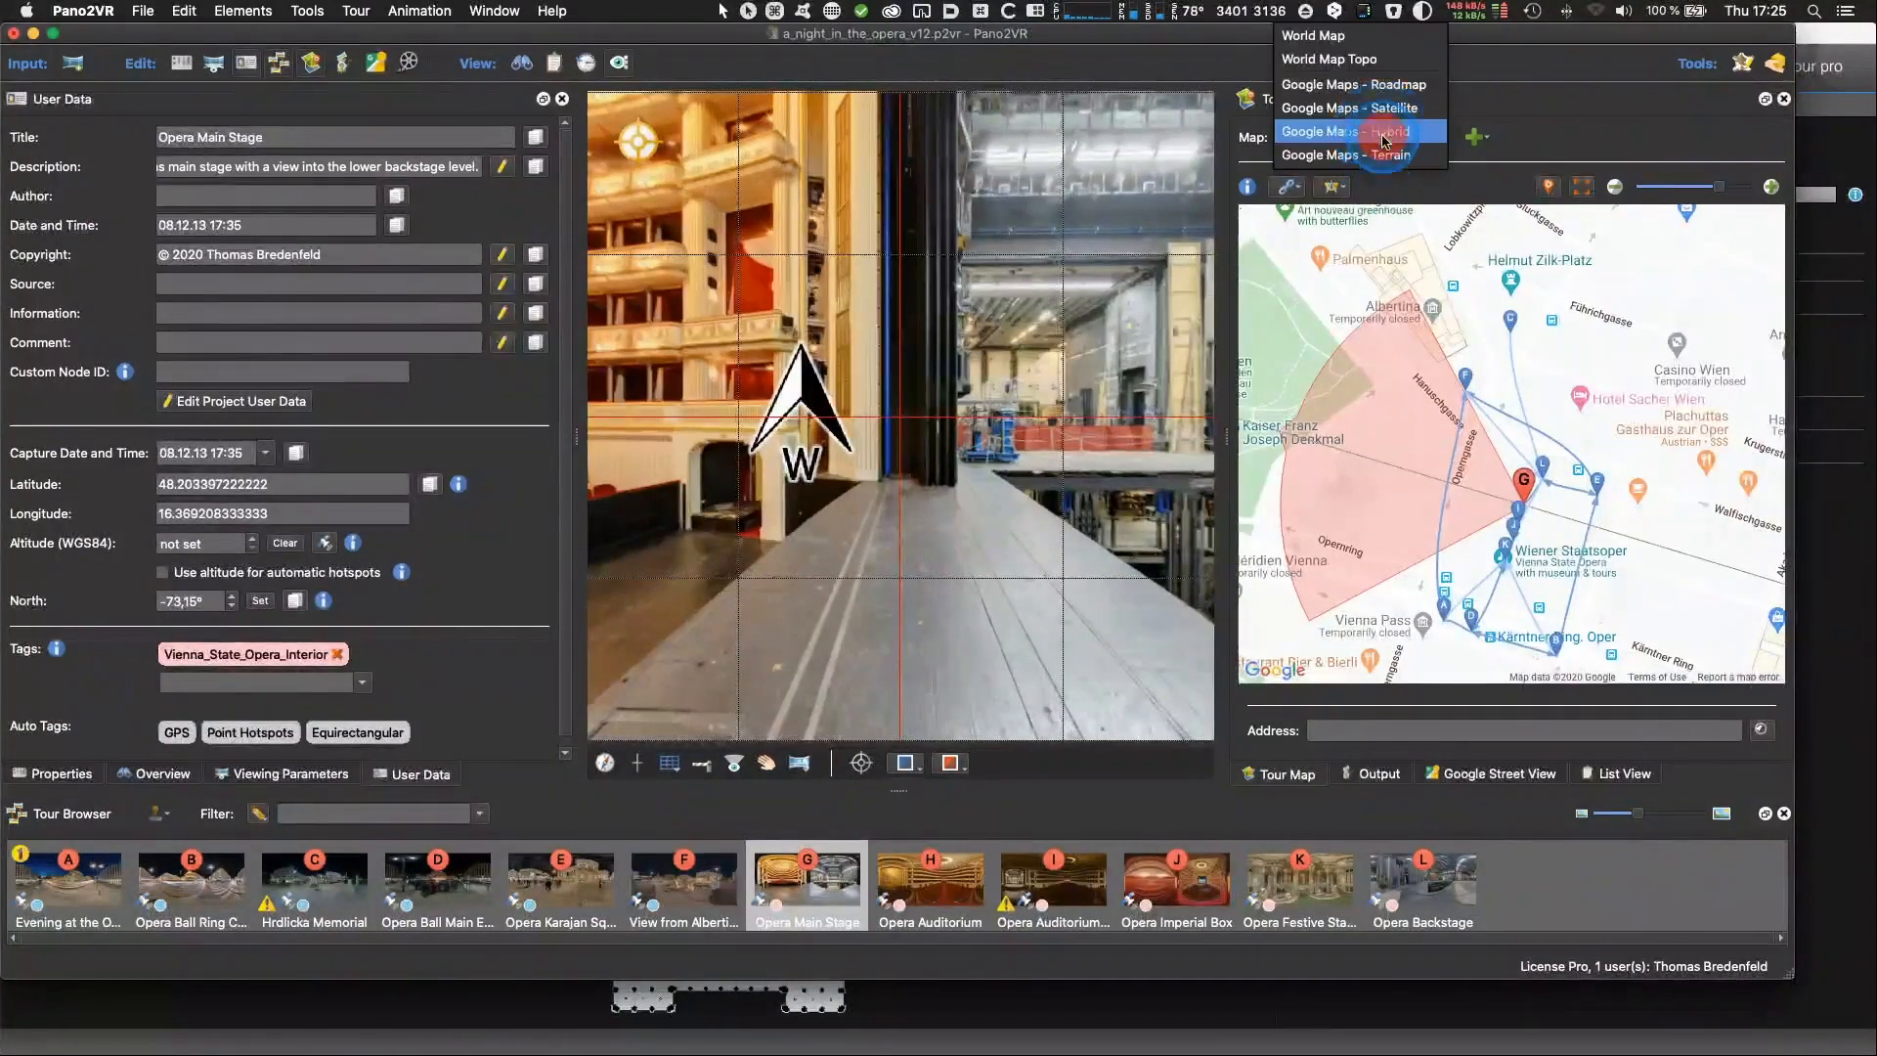
left_click(1382, 135)
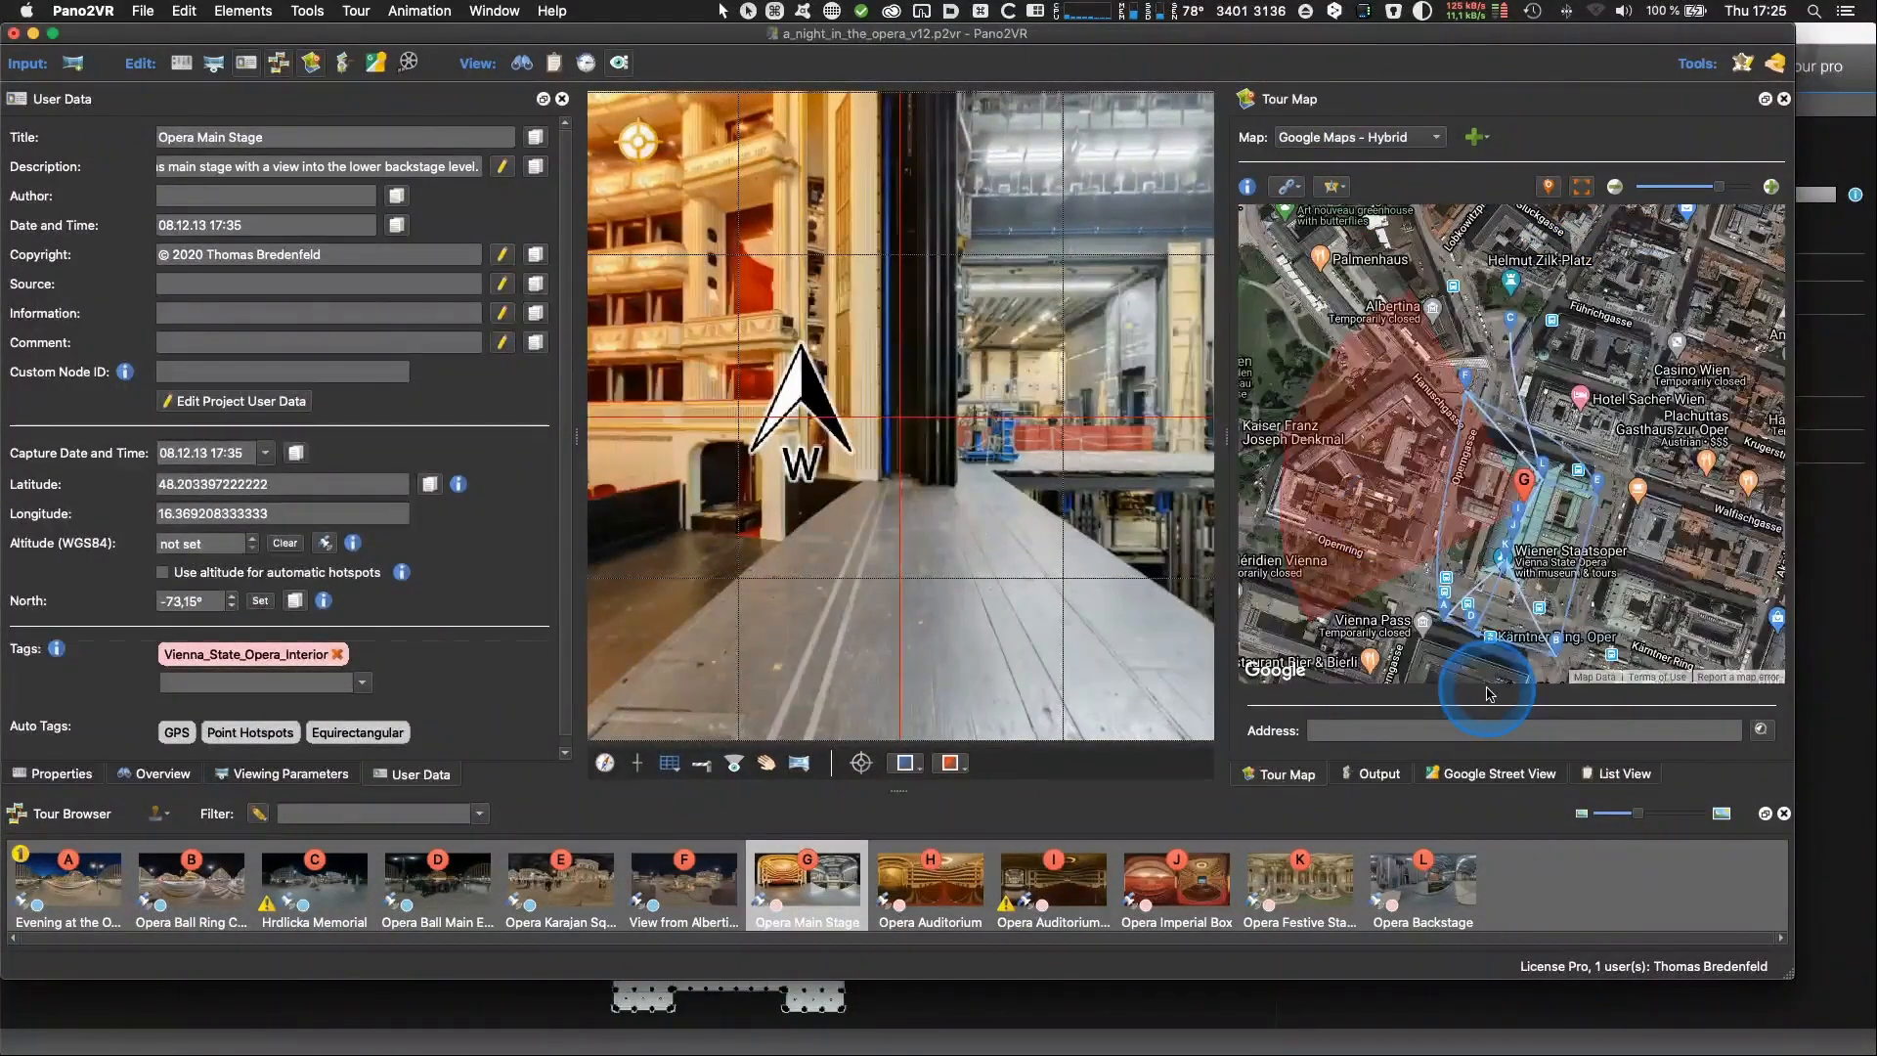
Examine the positions and links of the tour nodes on the hybrid map around the opera building.
left_click(1505, 349)
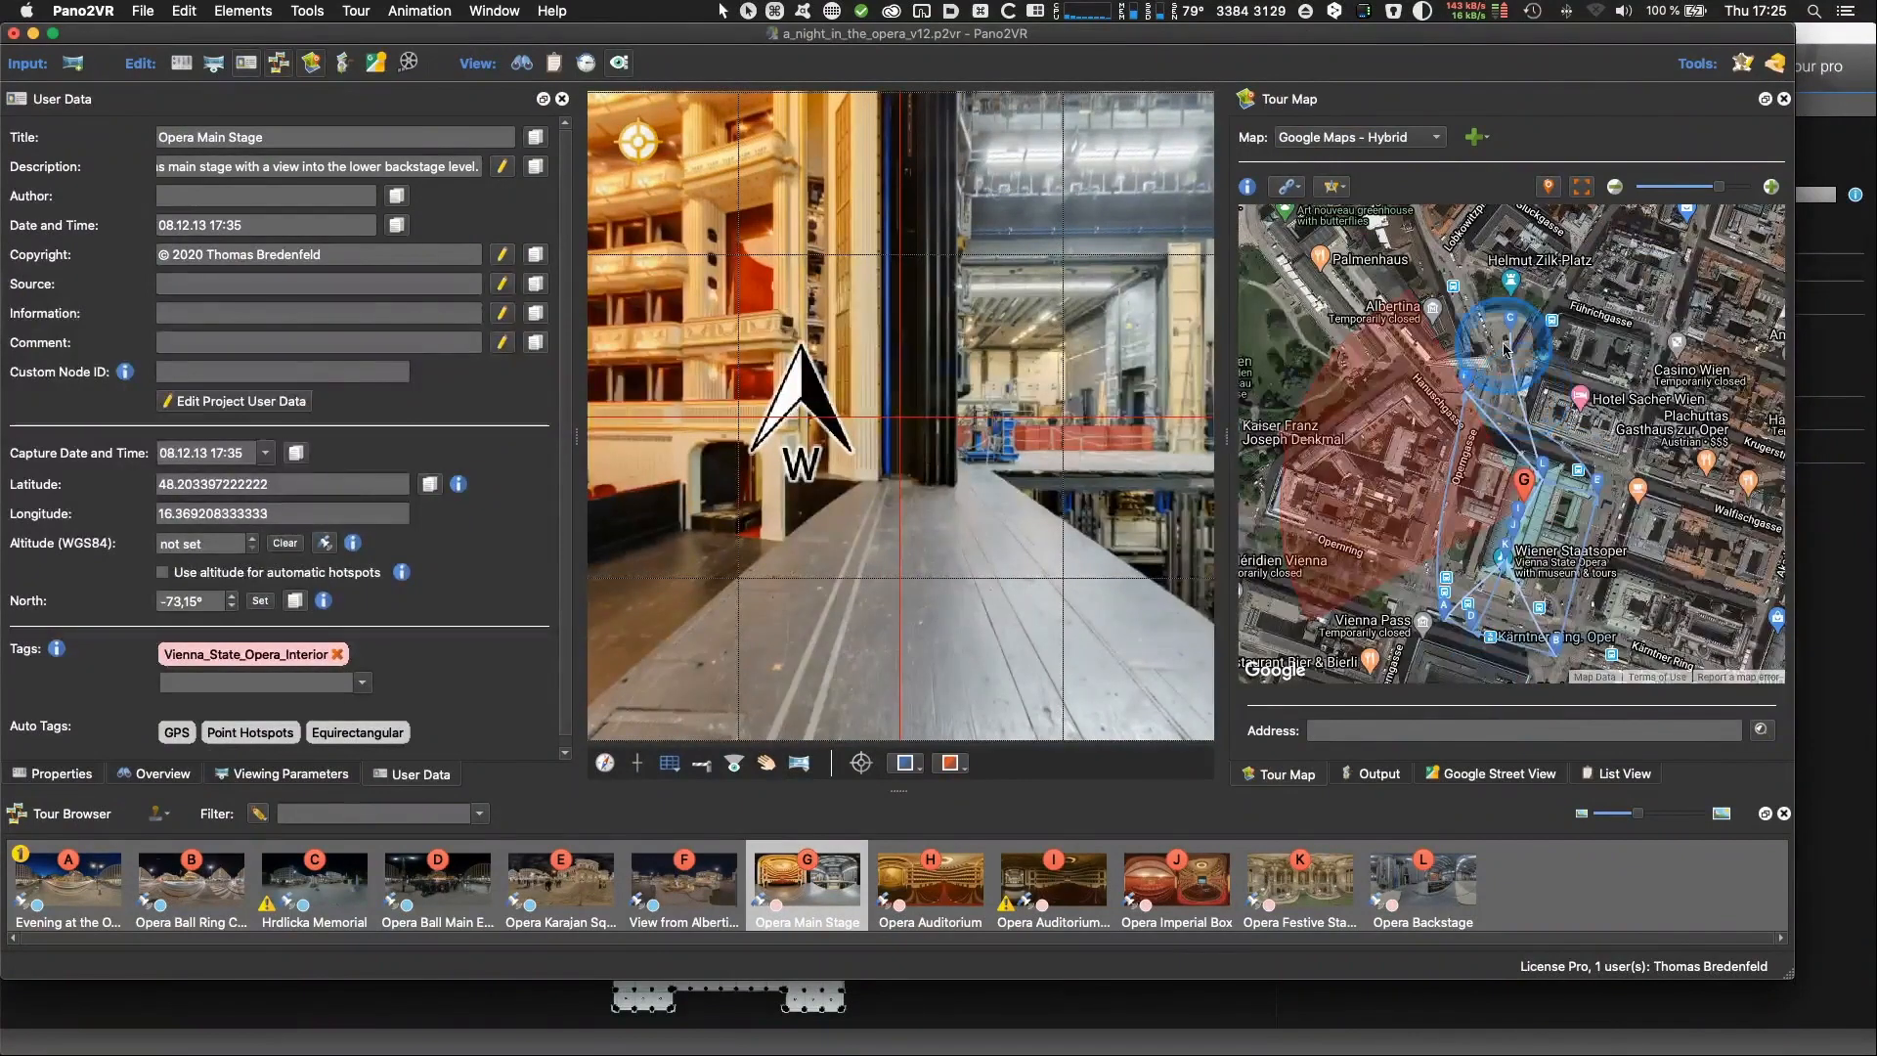
left_click(1578, 503)
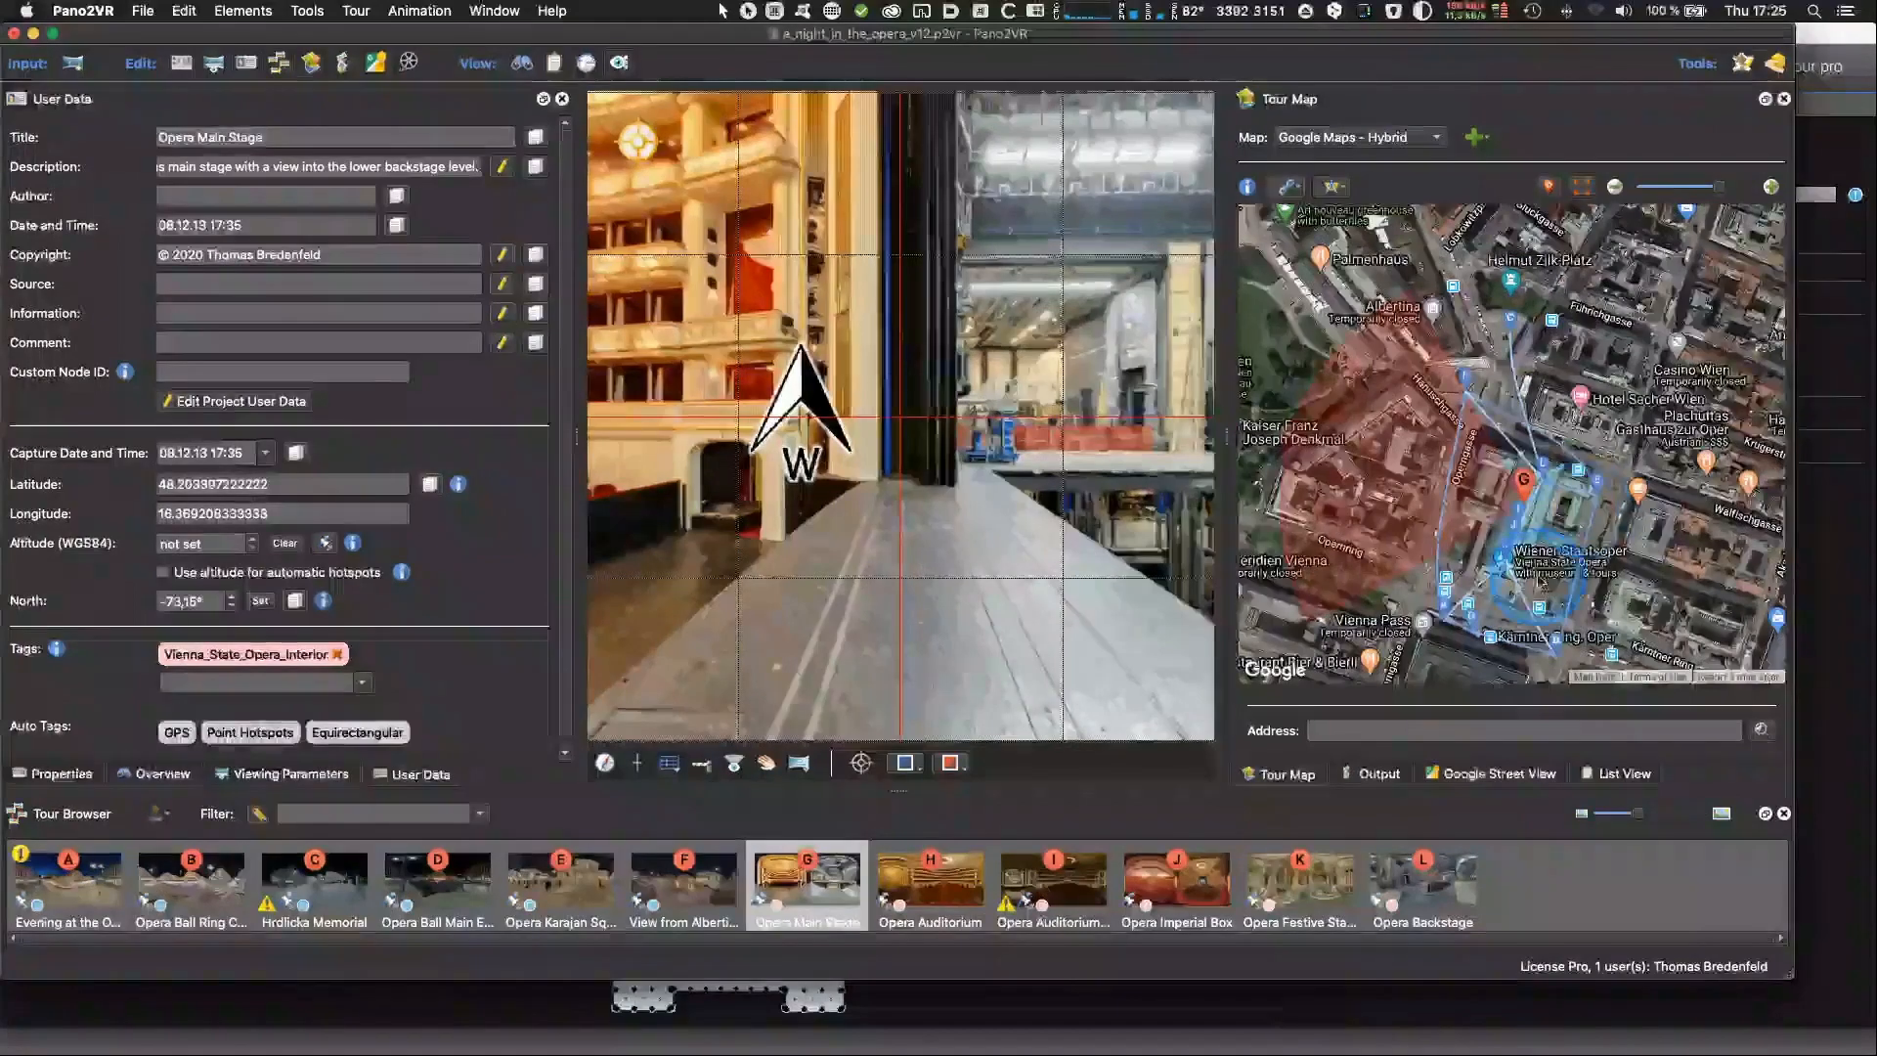
left_click(1615, 613)
left_click(1514, 407)
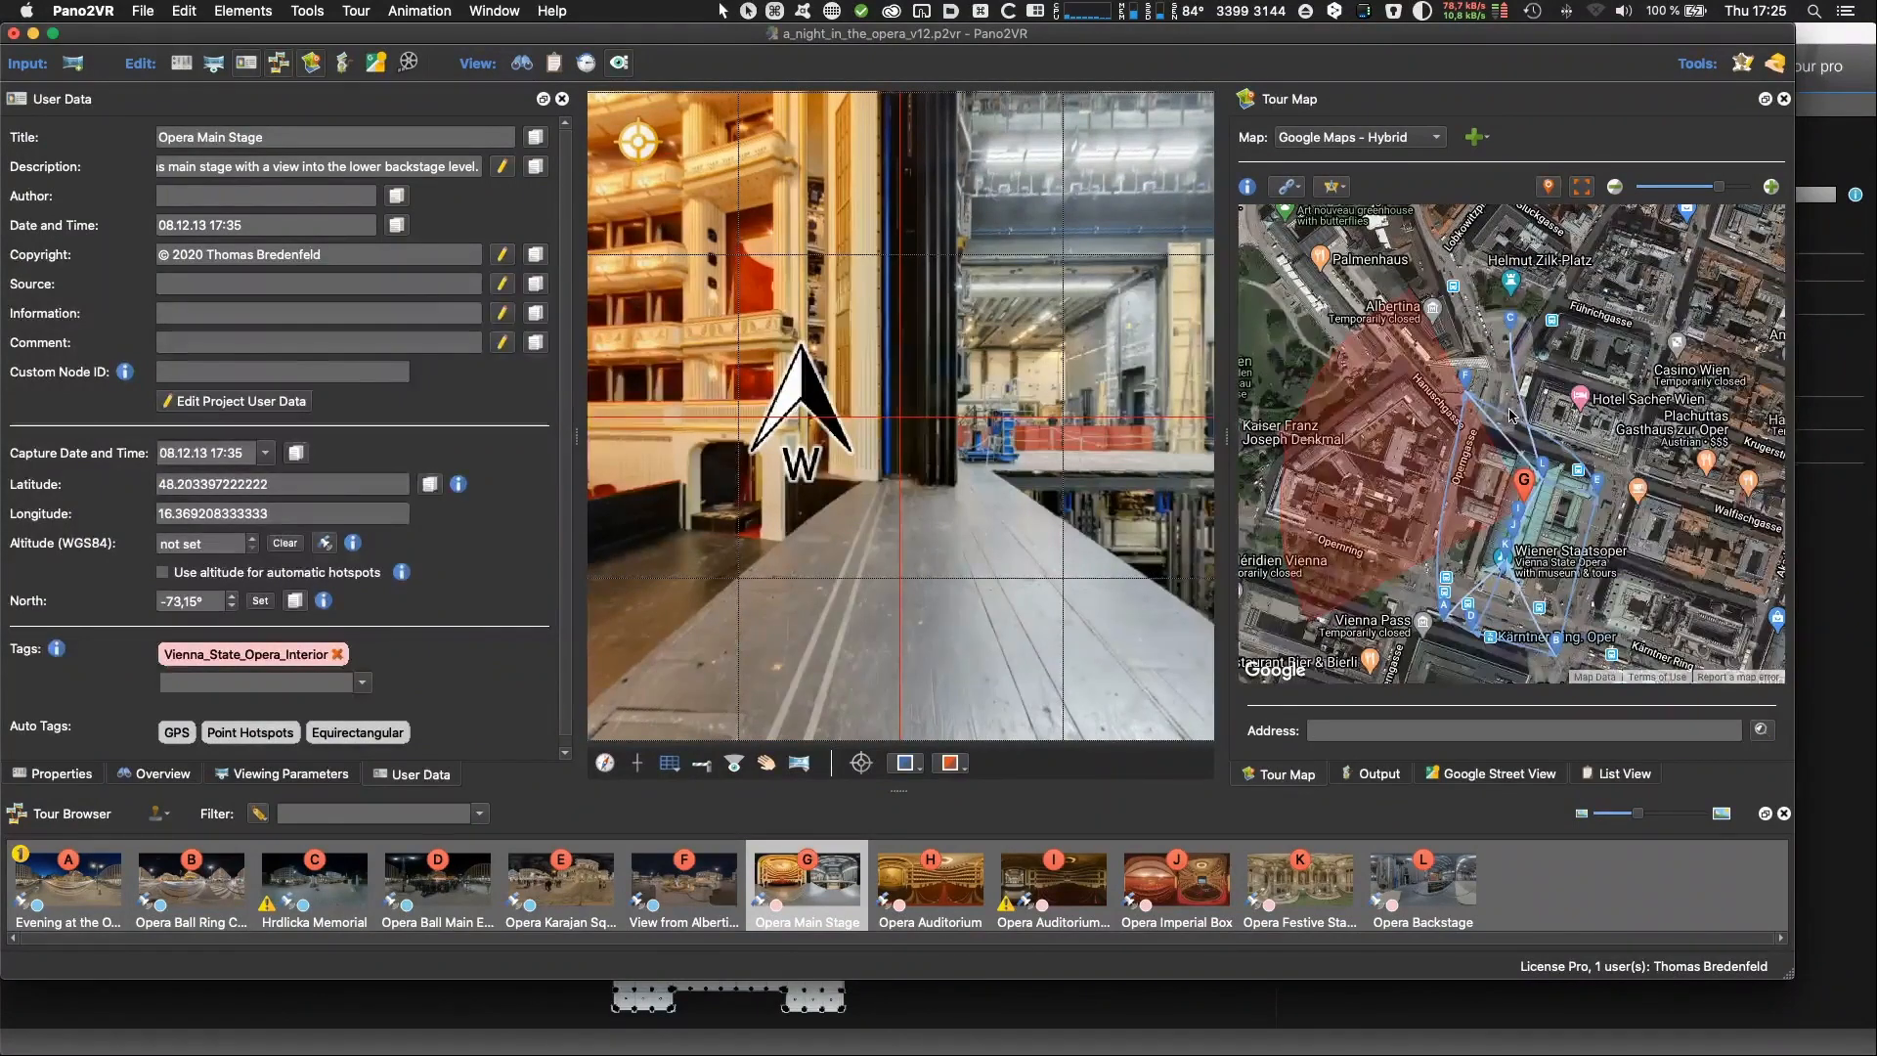
left_click(1433, 143)
left_click_drag(1435, 147, 1349, 138)
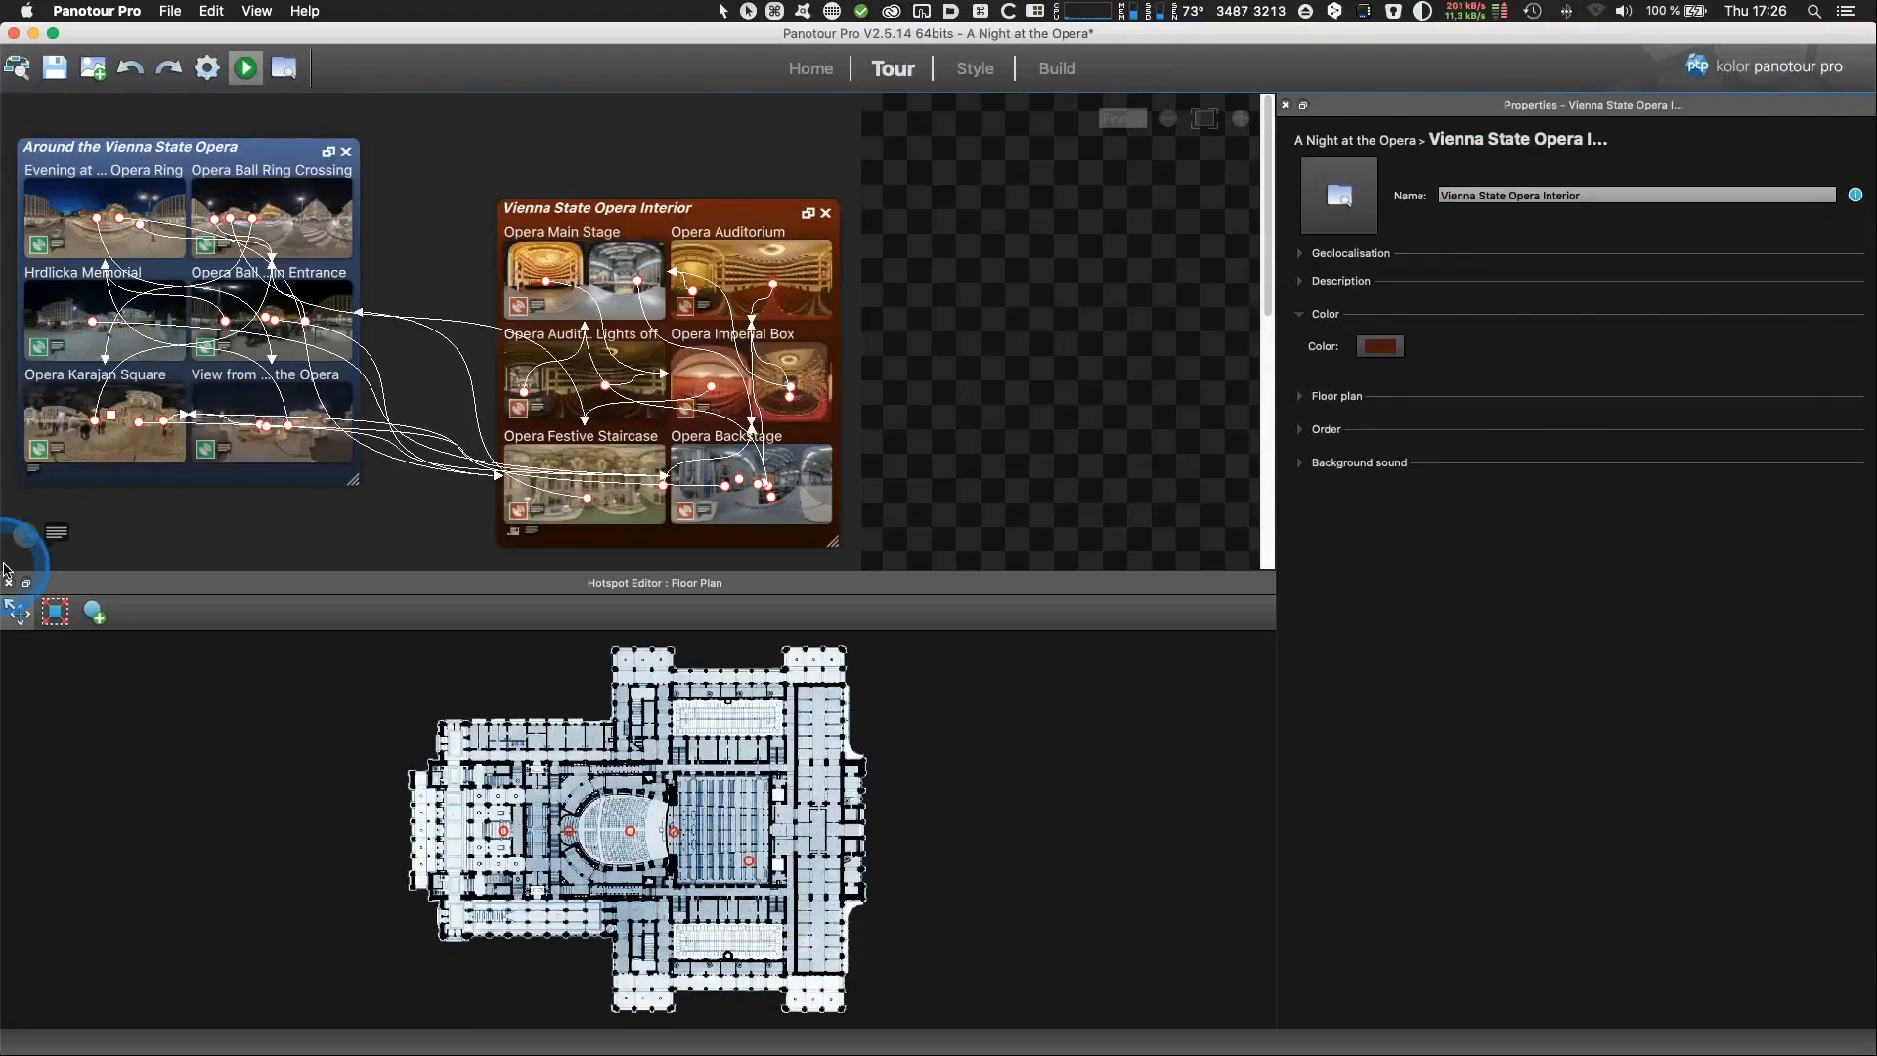
Switch to Panotour Pro, view the project's web map and examine the display, layer and radar settings of the PanotourMaps plugin.
left_click(26, 534)
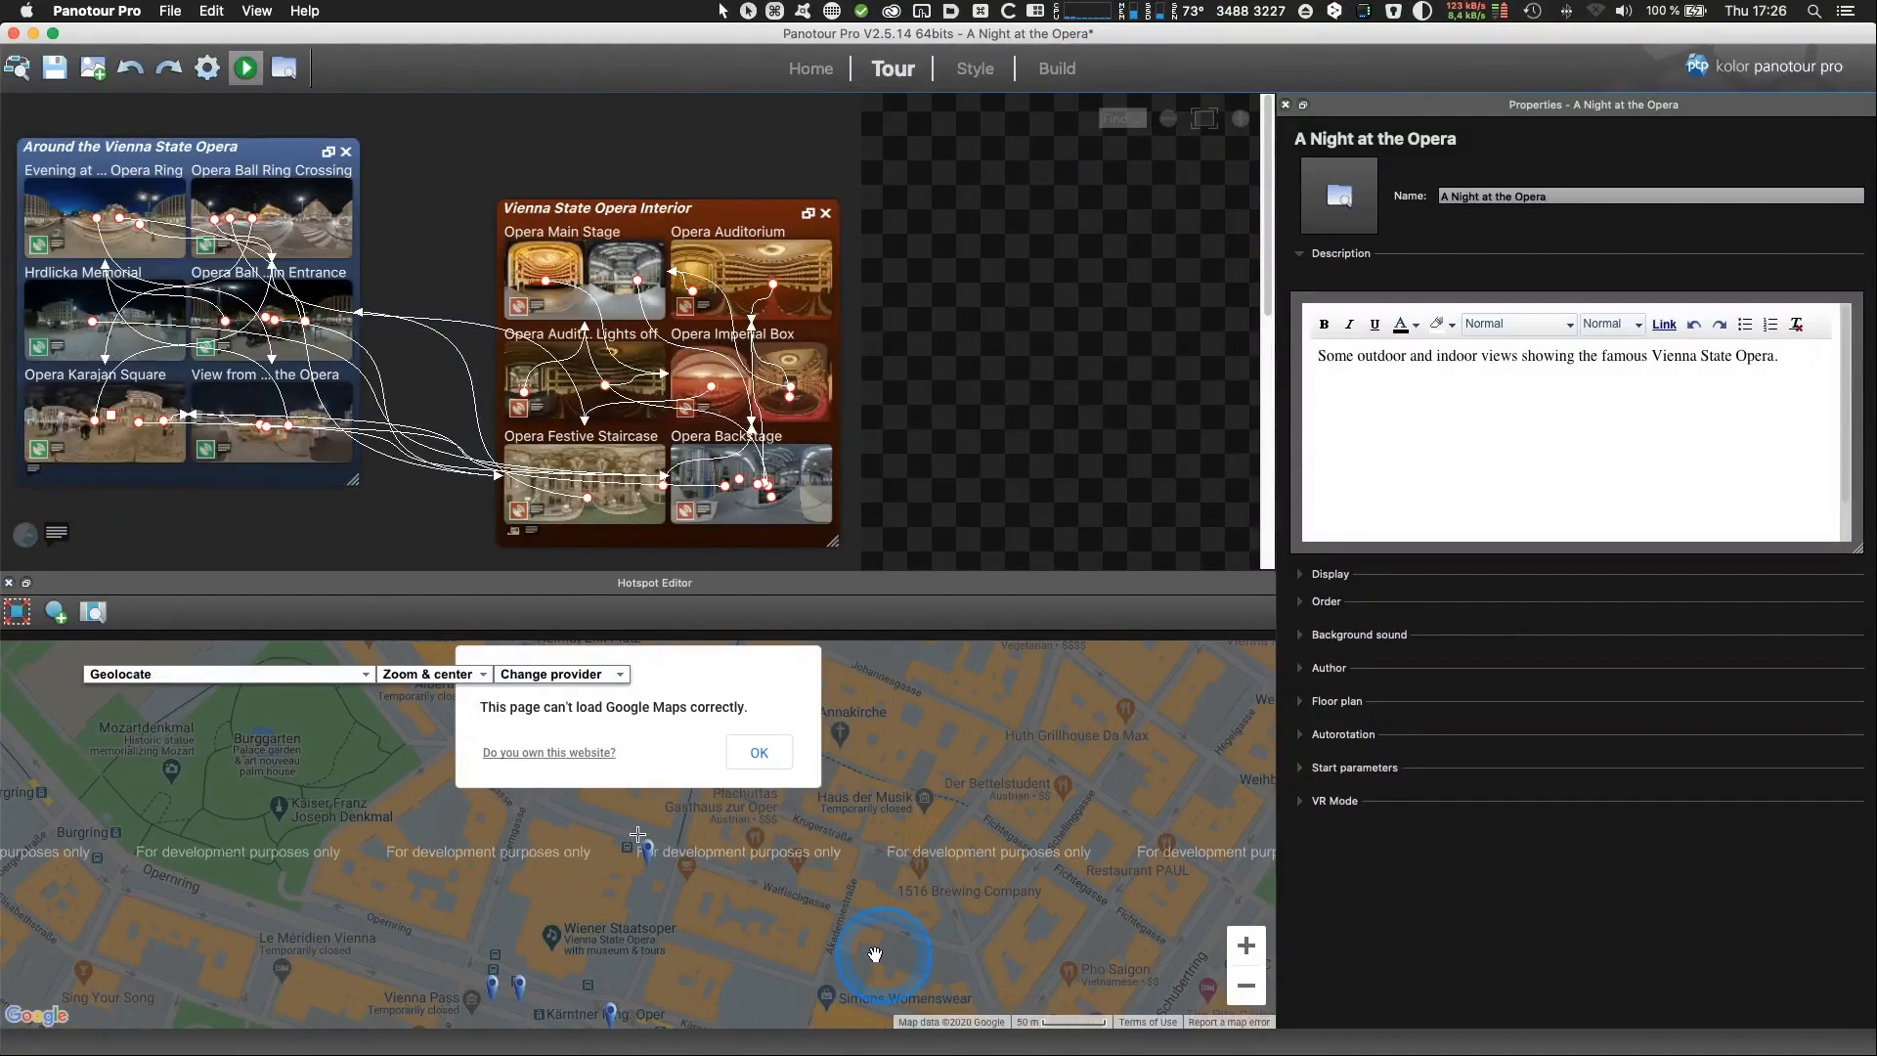
left_click(974, 68)
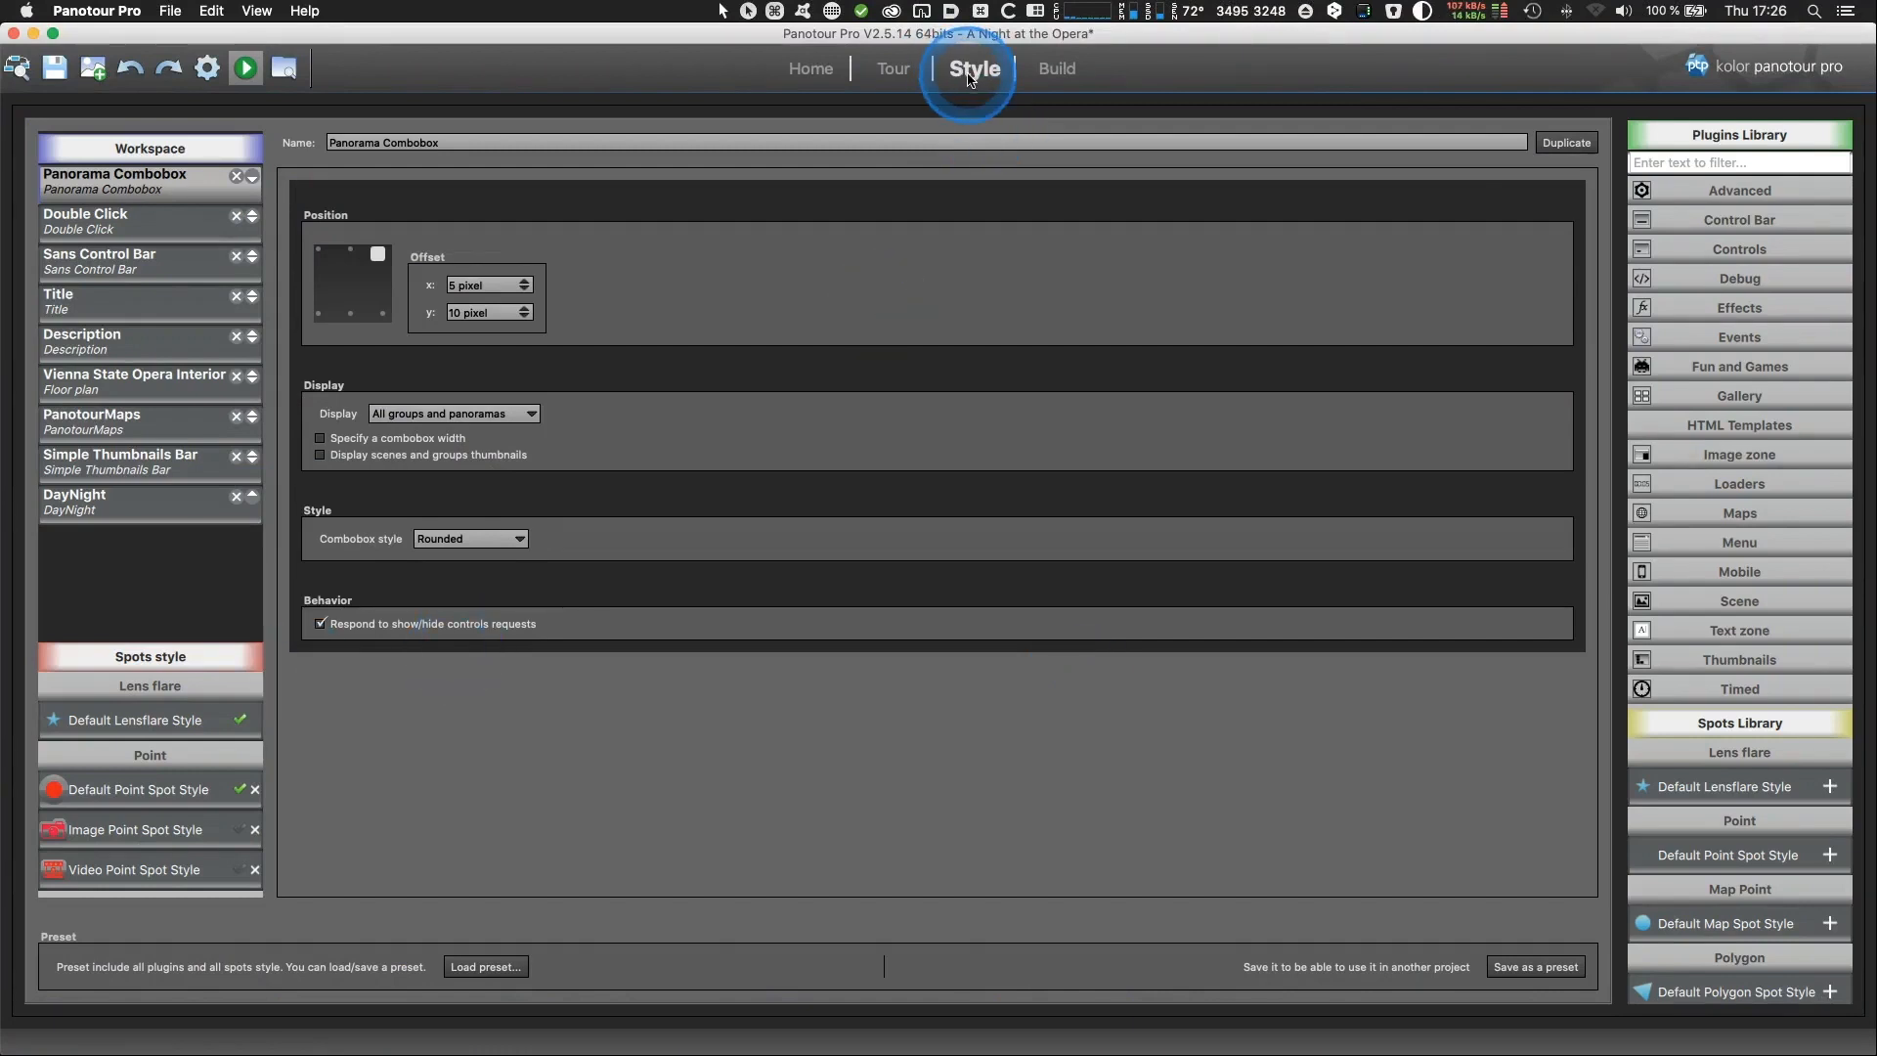
left_click(129, 430)
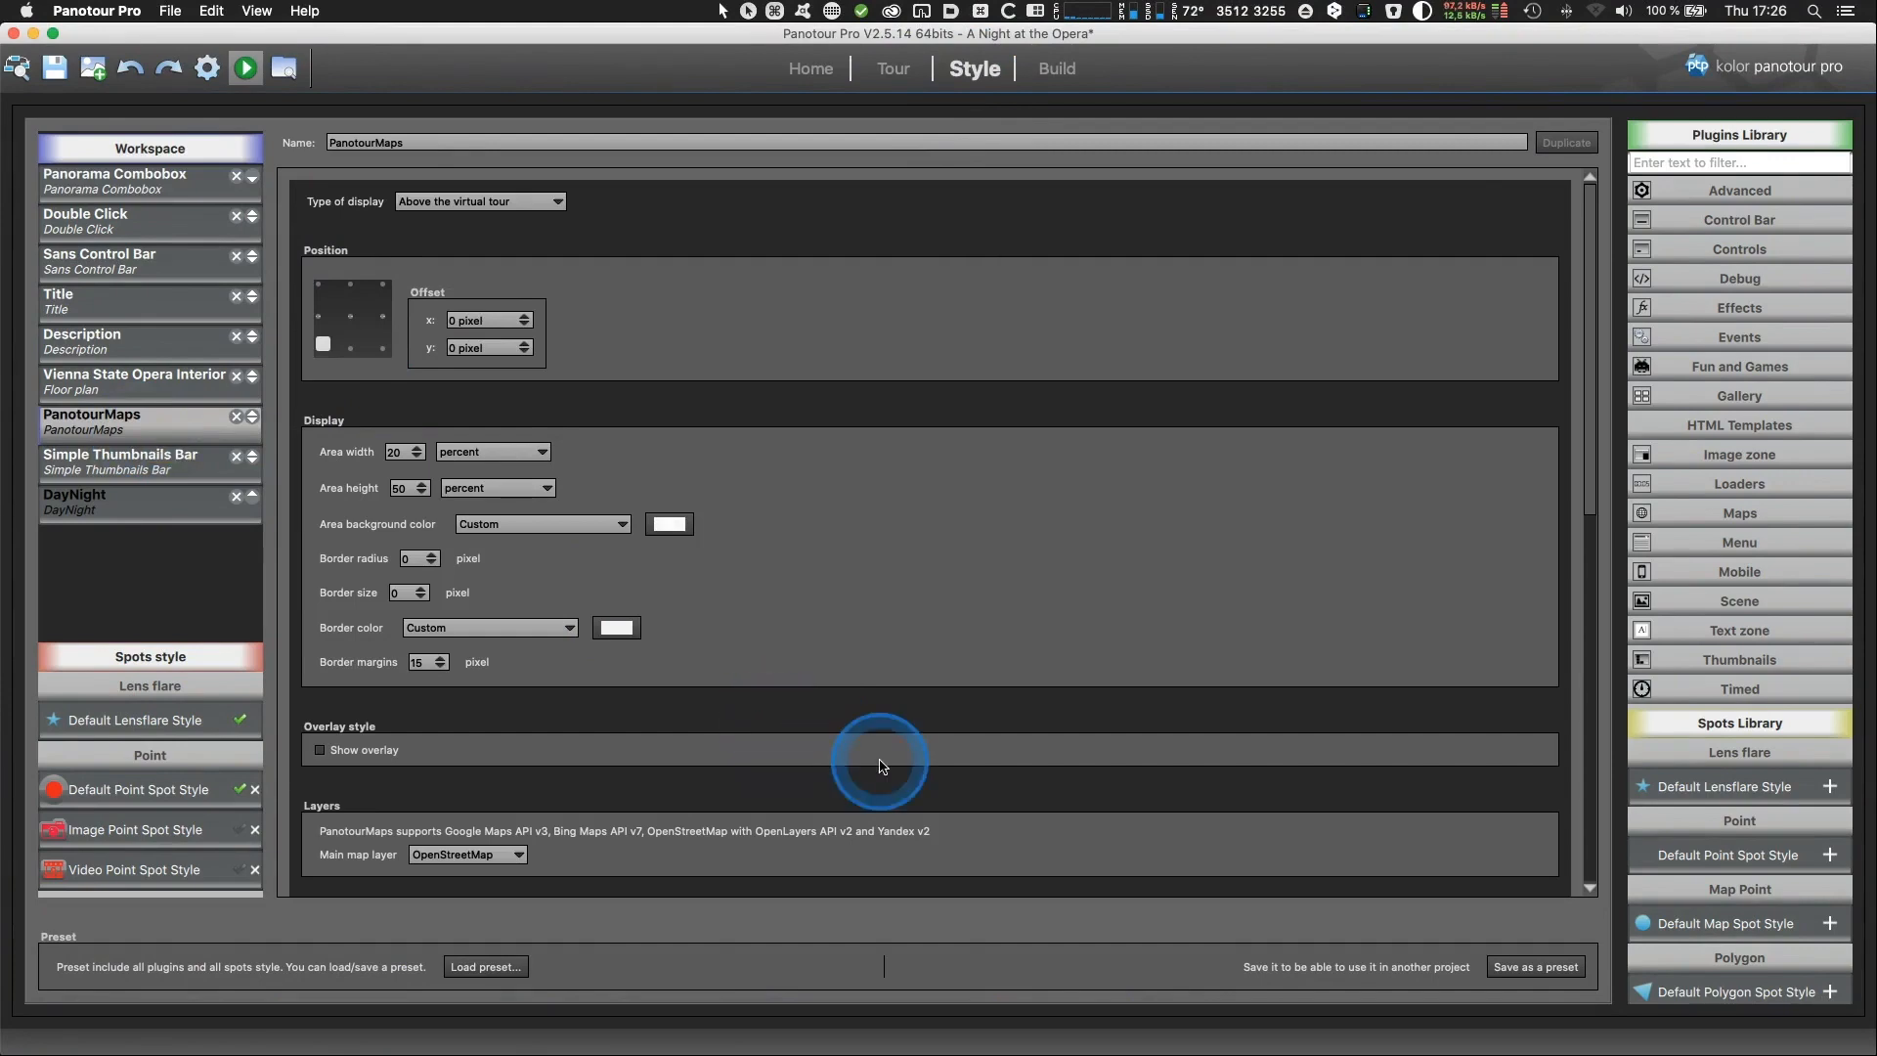
scroll(845, 696, "down", 5)
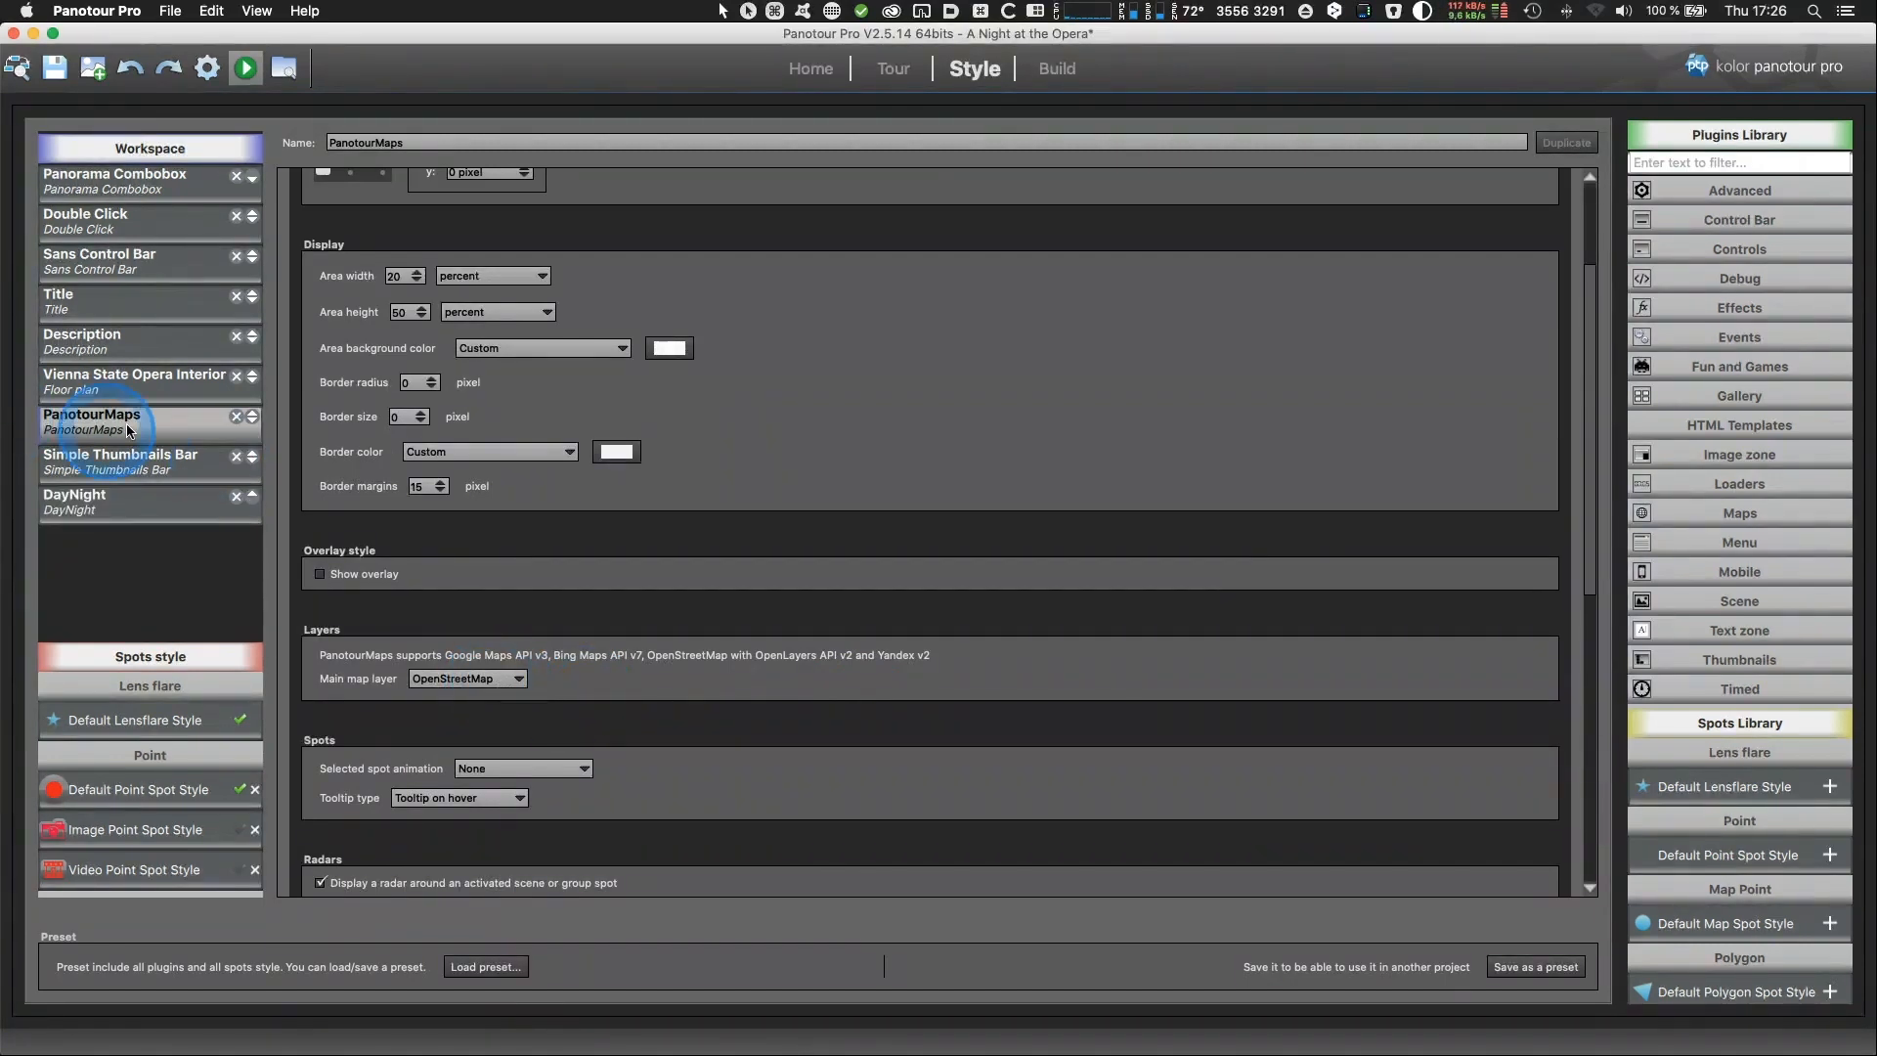
Examine the position, display and floor plan selector settings of the Vienna State Opera Interior floor plan plugin.
left_click(108, 379)
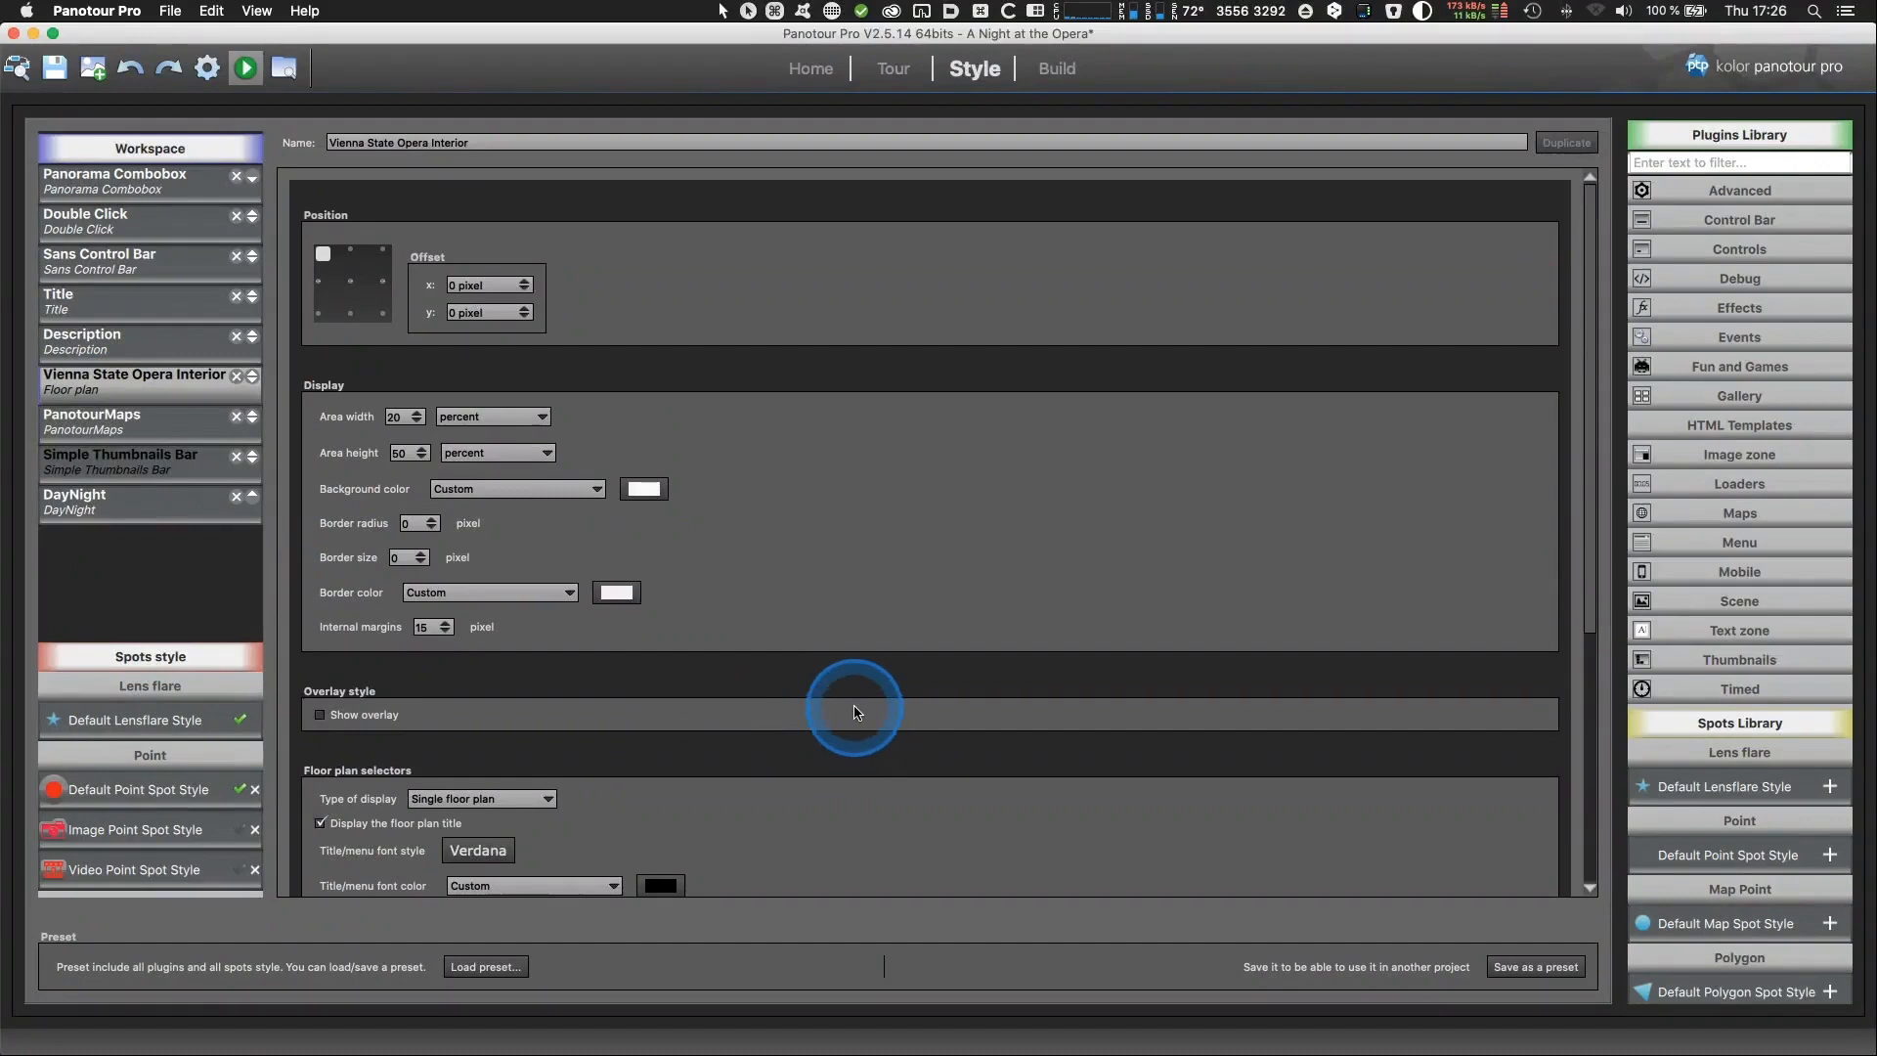
scroll(860, 708, "down", 5)
scroll(911, 706, "up", 5)
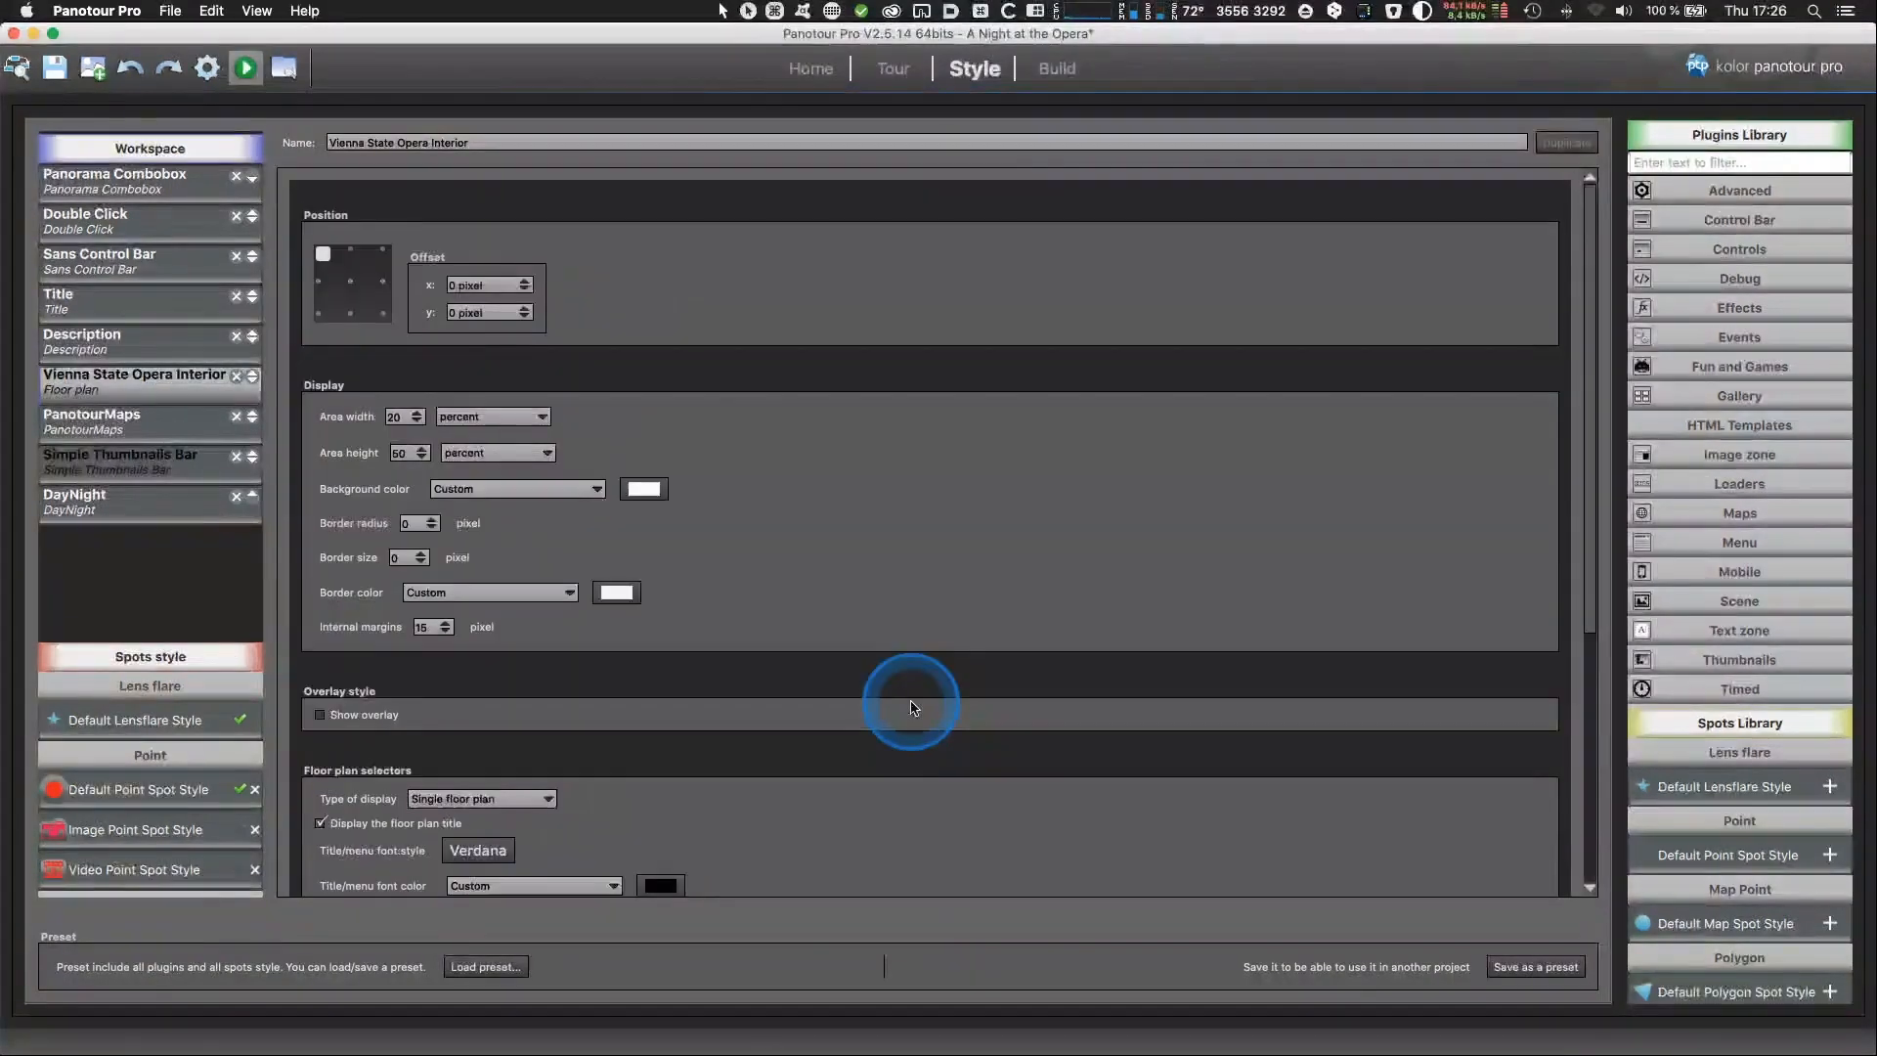
scroll(770, 591, "down", 3)
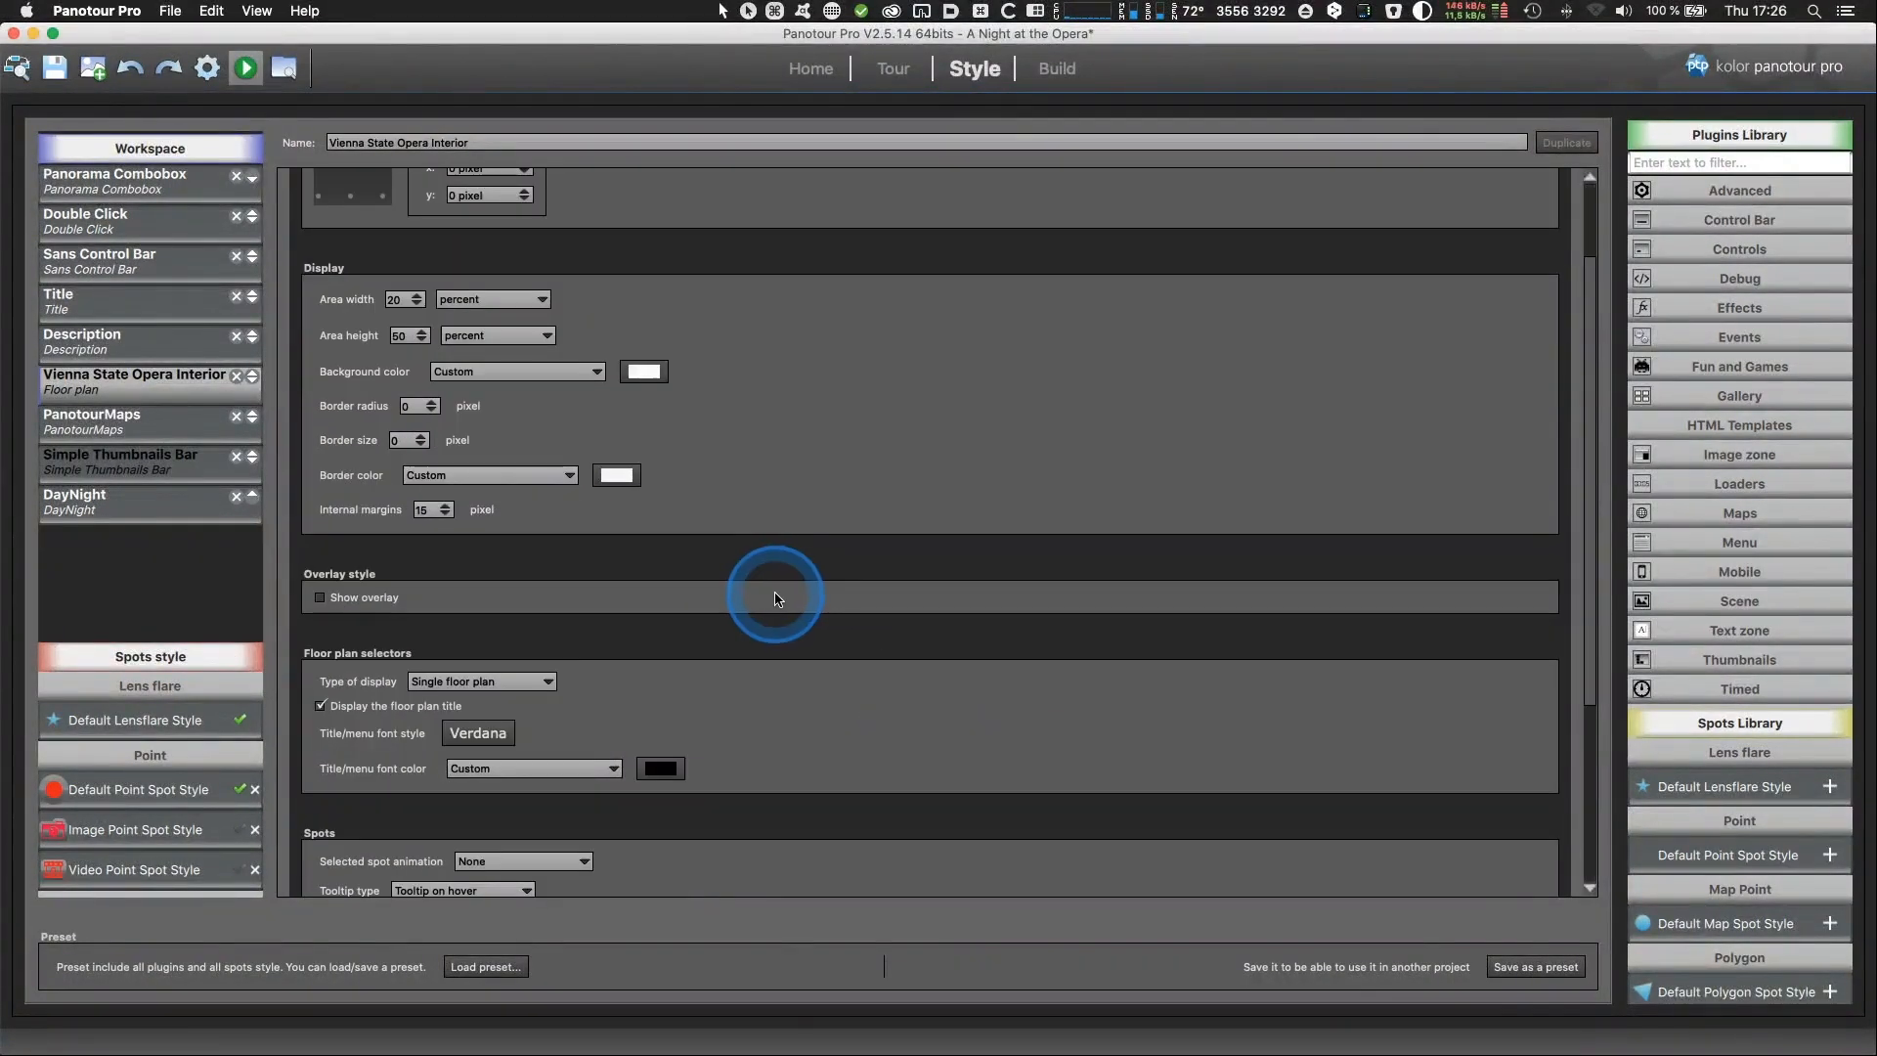
Examine the floor plan image, title and orientation in the Vienna State Opera Interior group's properties.
left_click(892, 68)
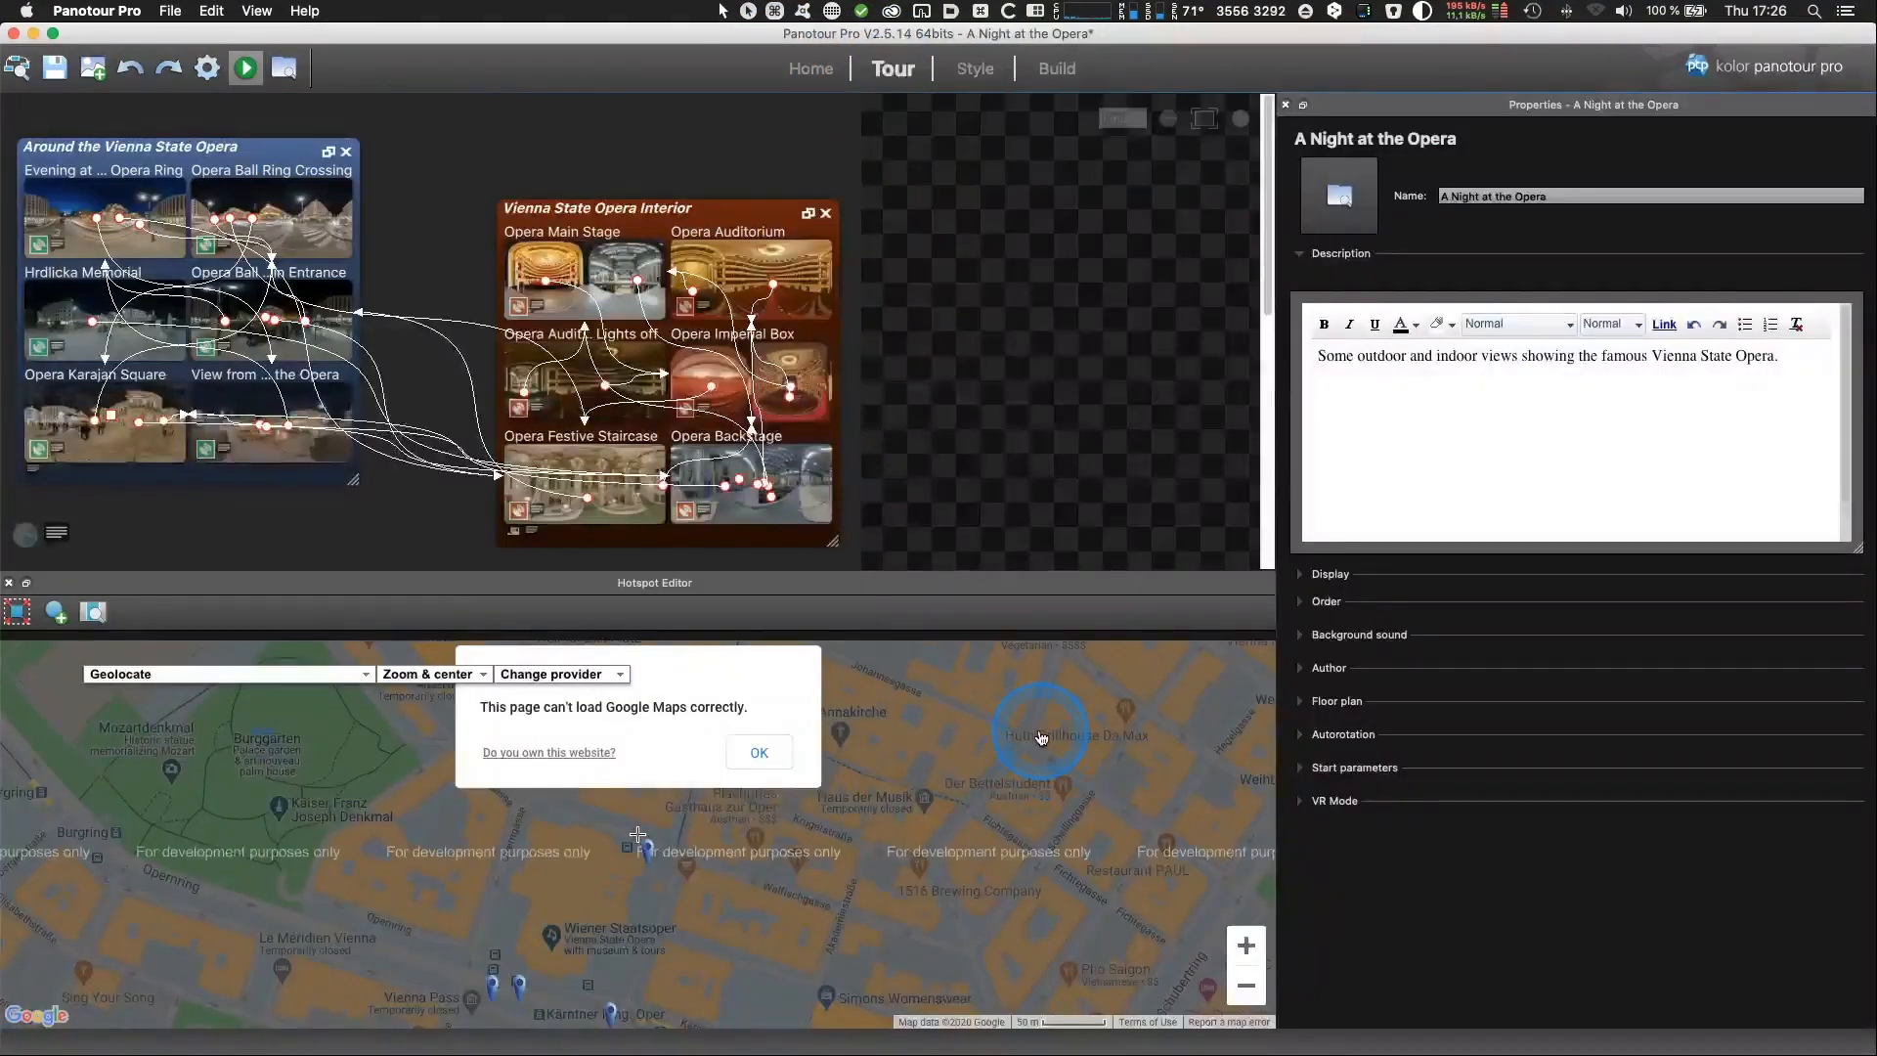
left_click(518, 532)
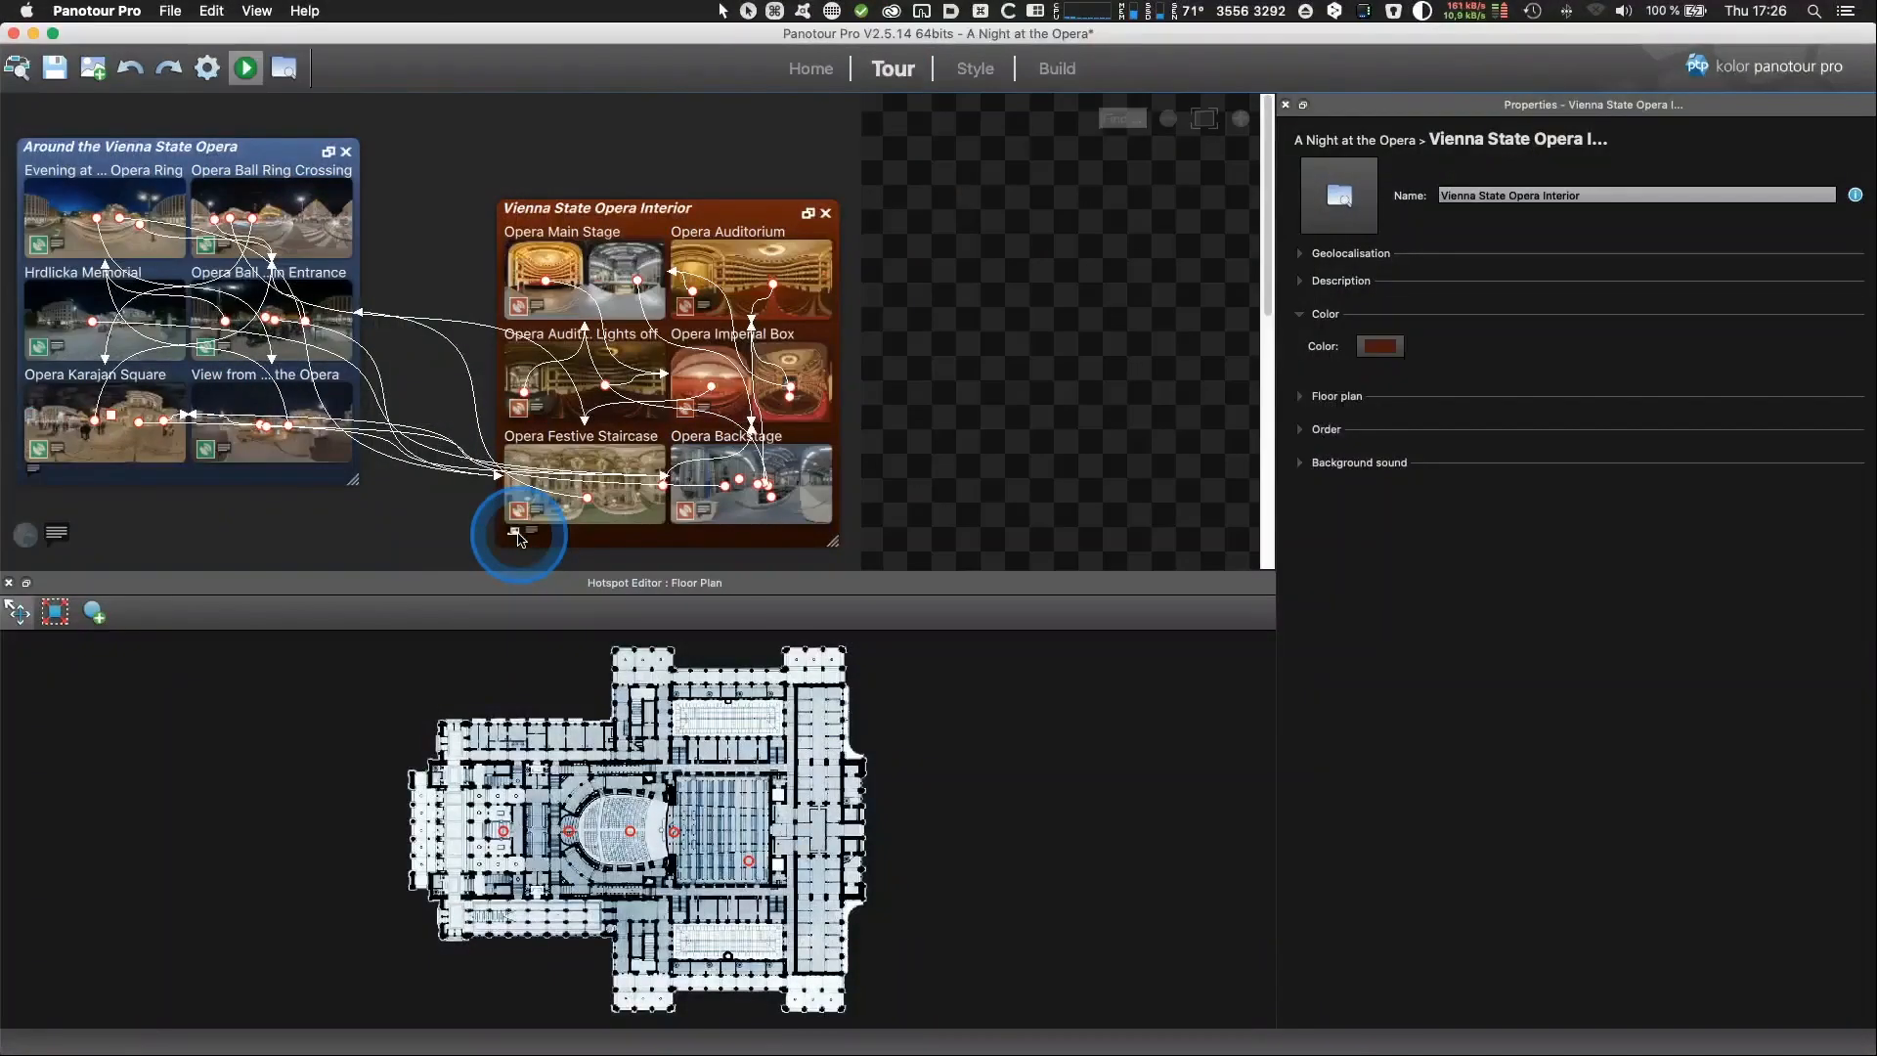
left_click(1303, 438)
left_click(1300, 397)
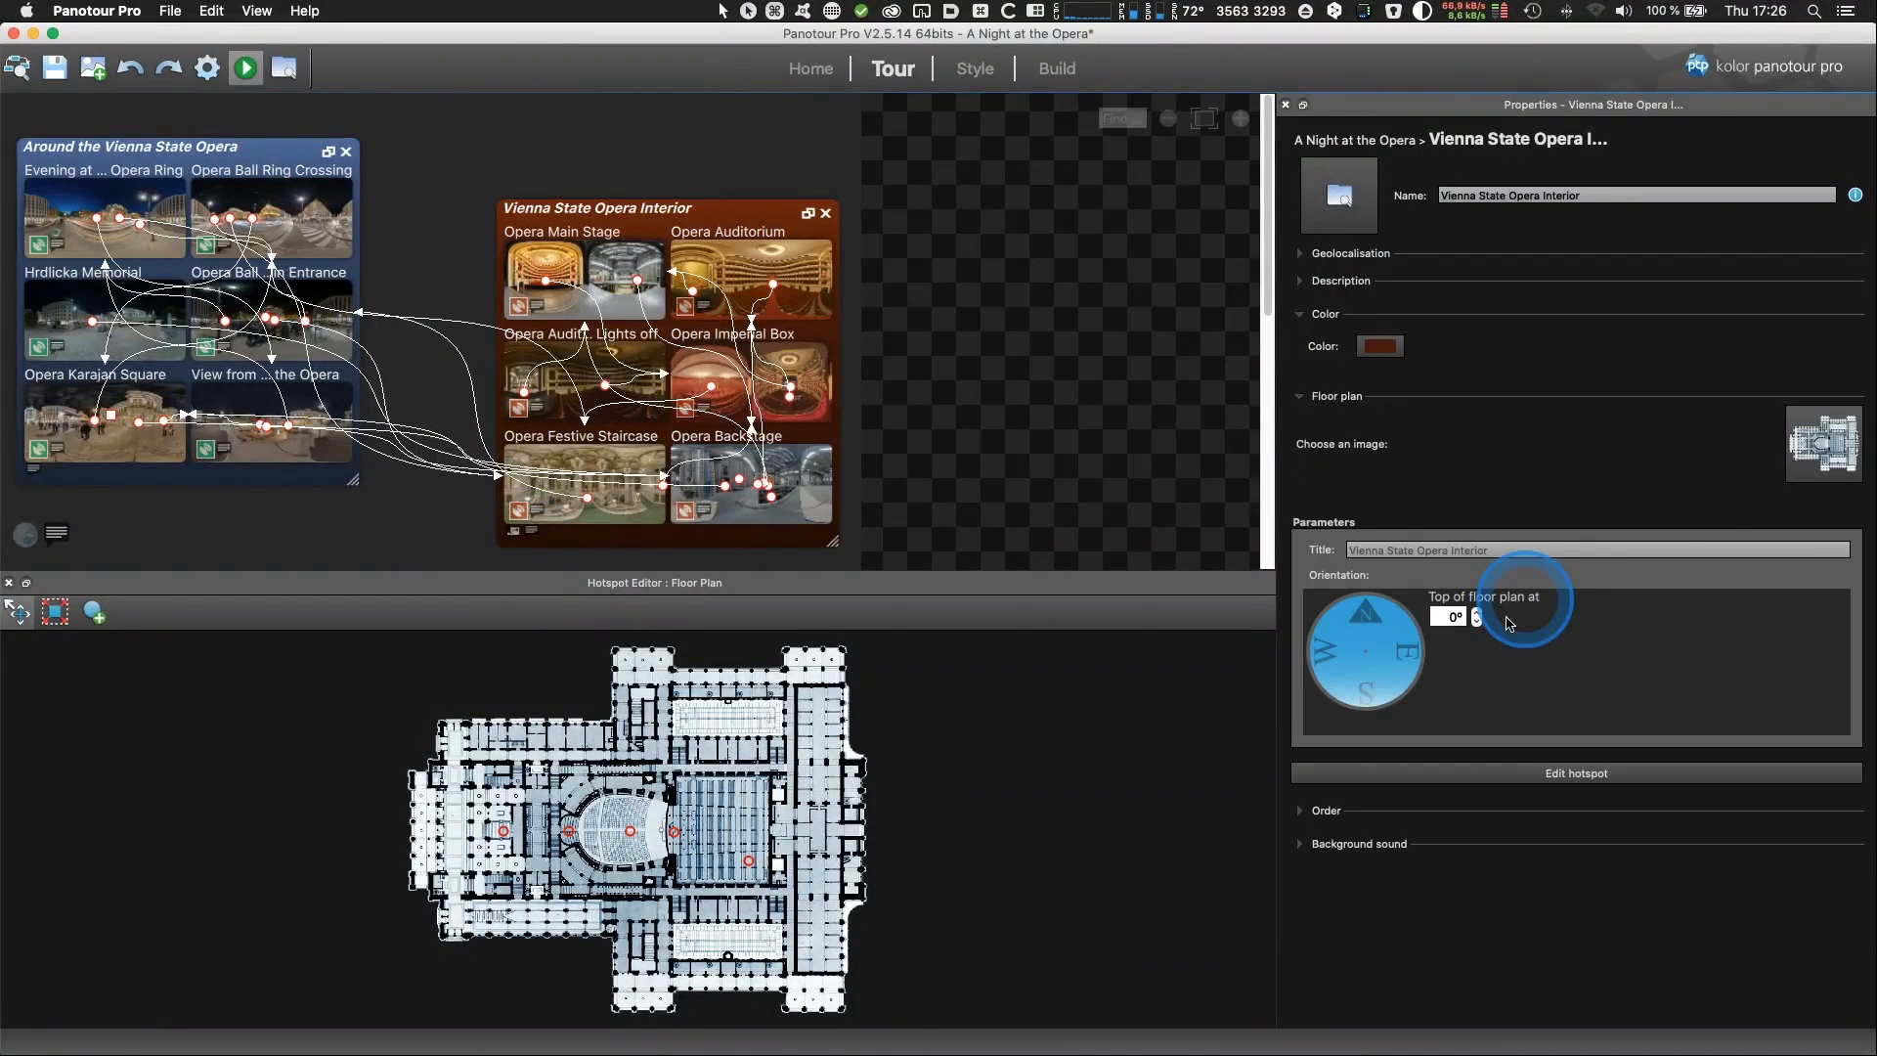
left_click(1805, 450)
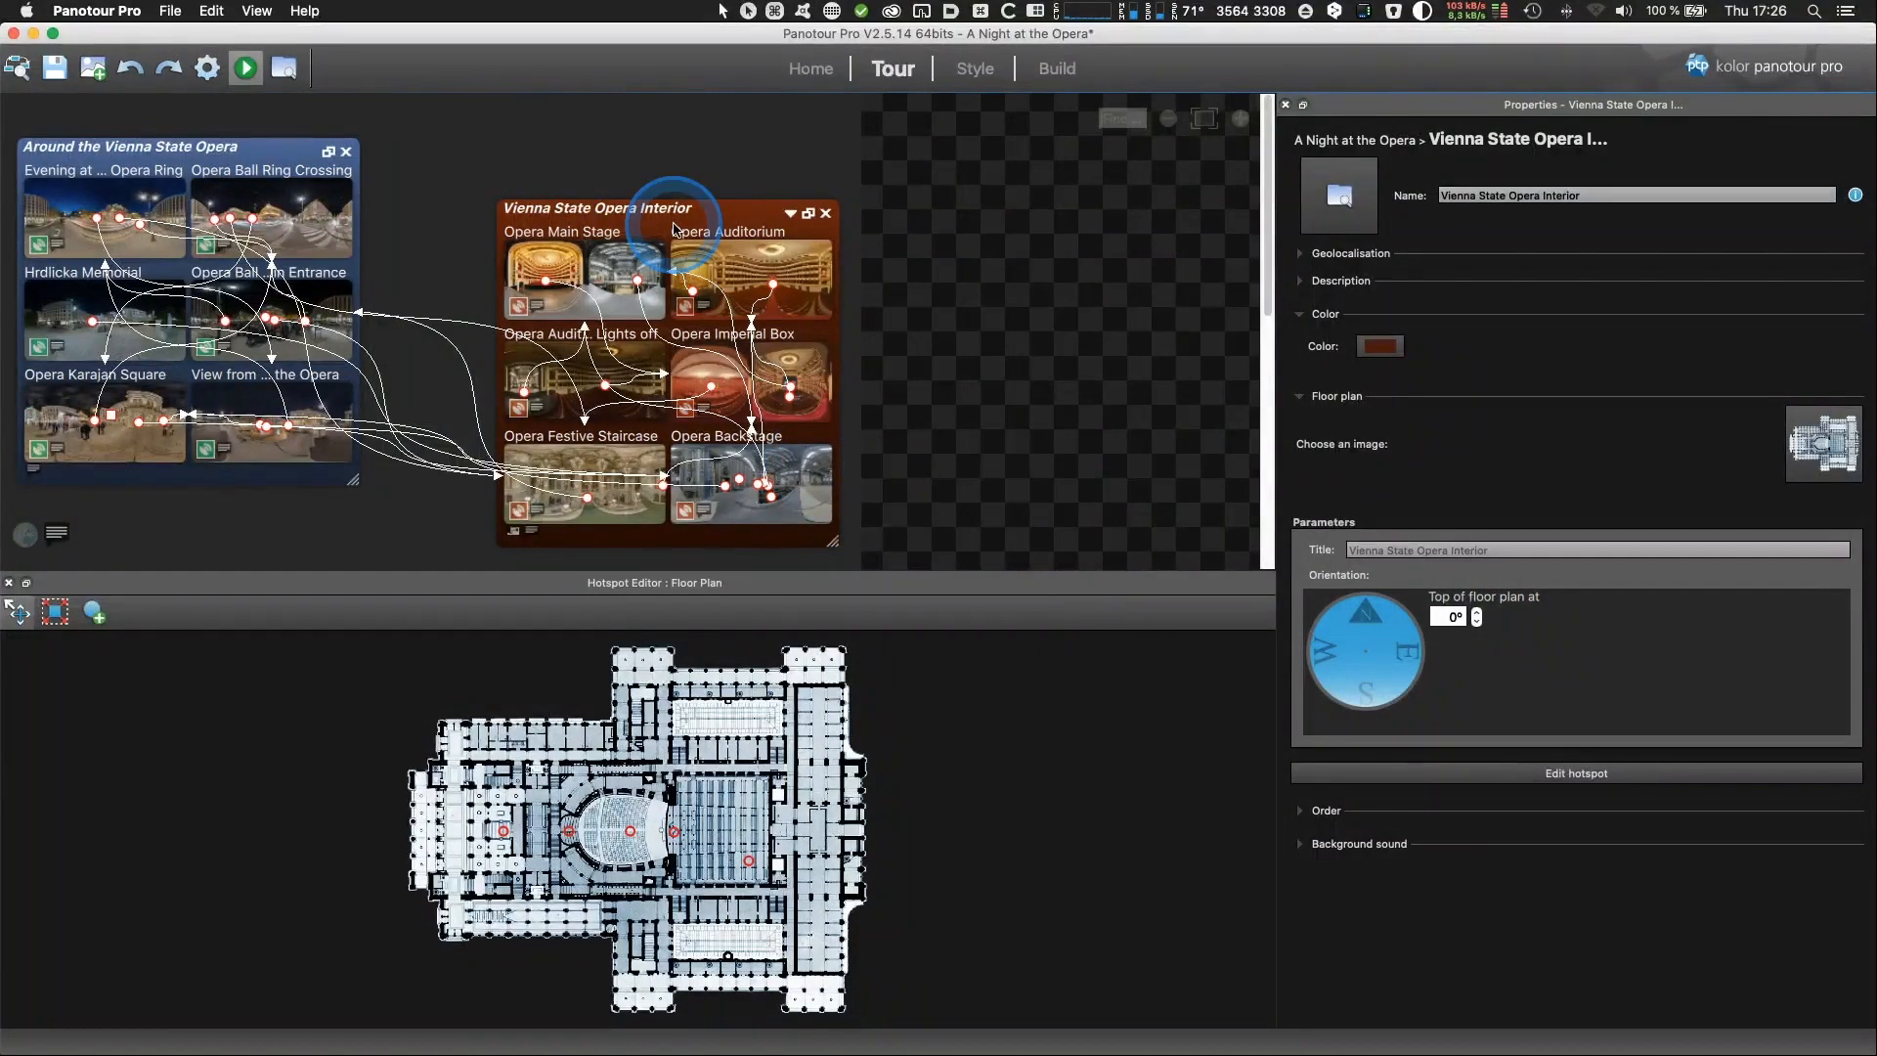
Switch to Pano2VR, review the tour nodes on the hybrid map and show the project's output settings.
key("super+Tab")
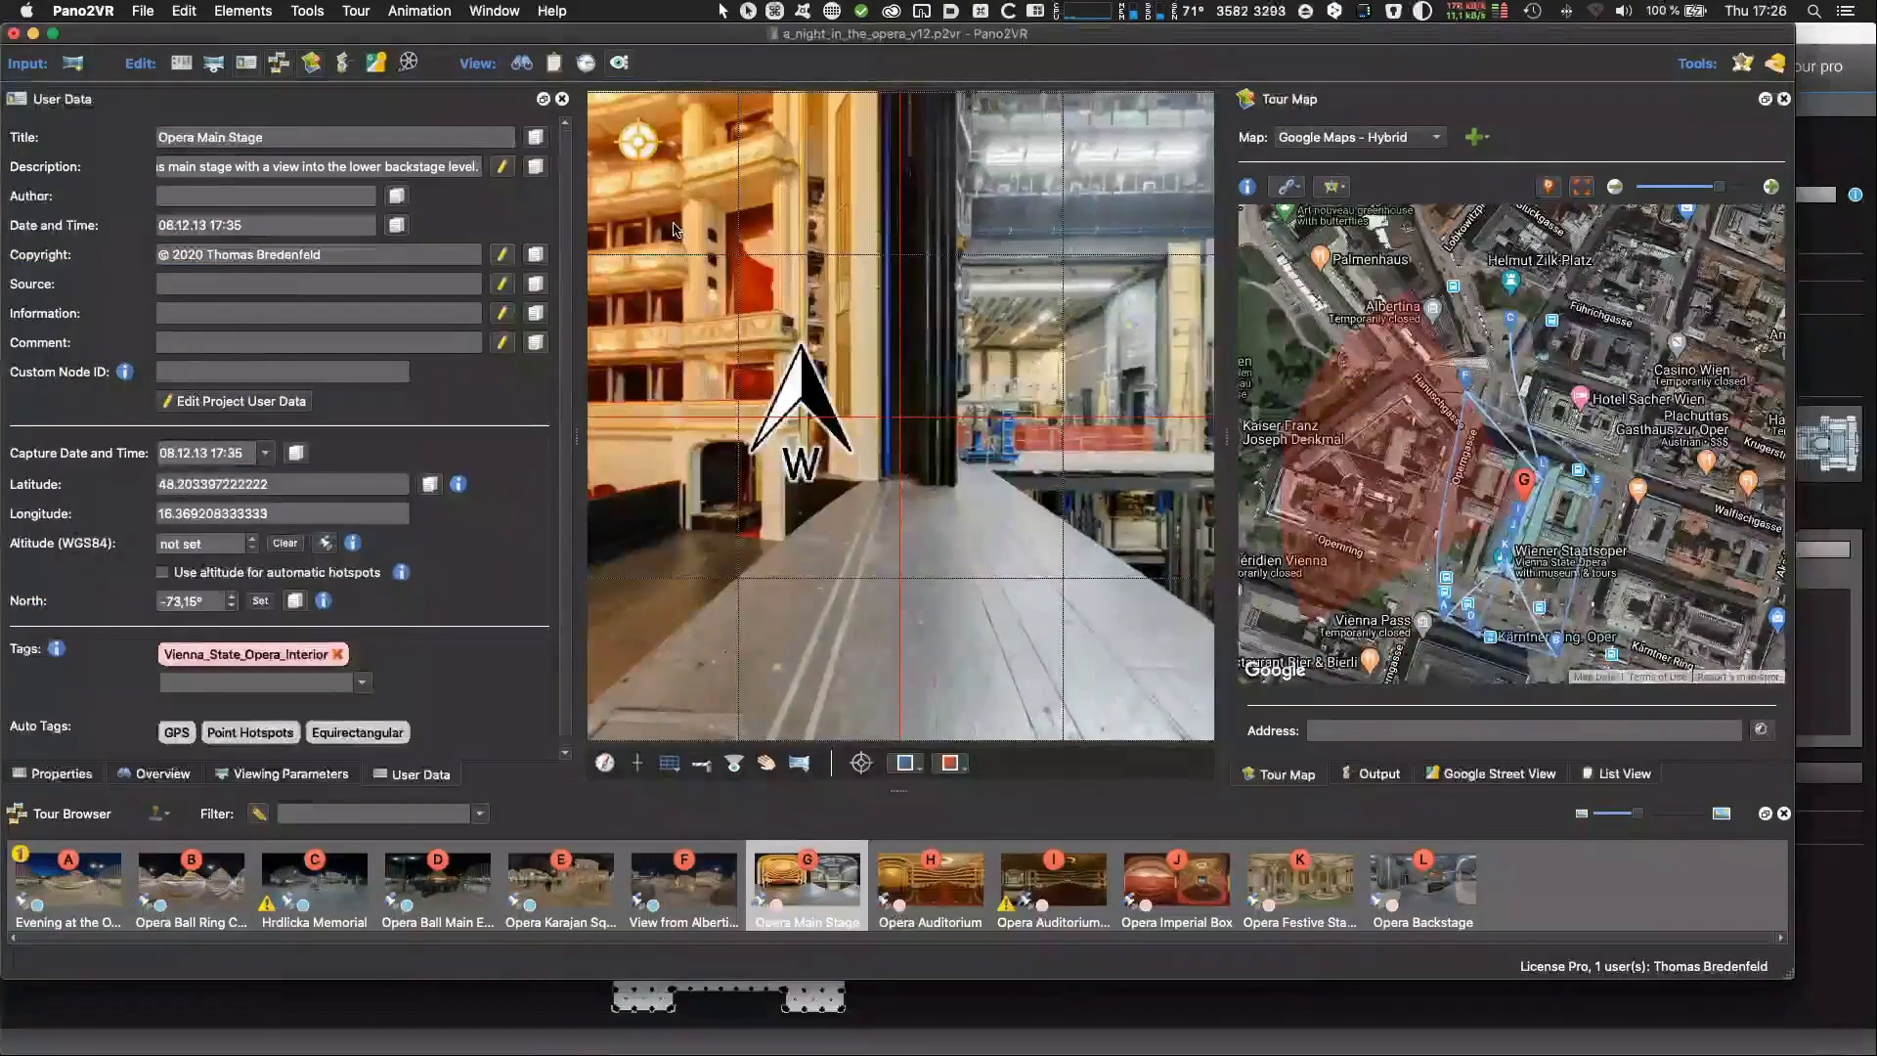
left_click(847, 521)
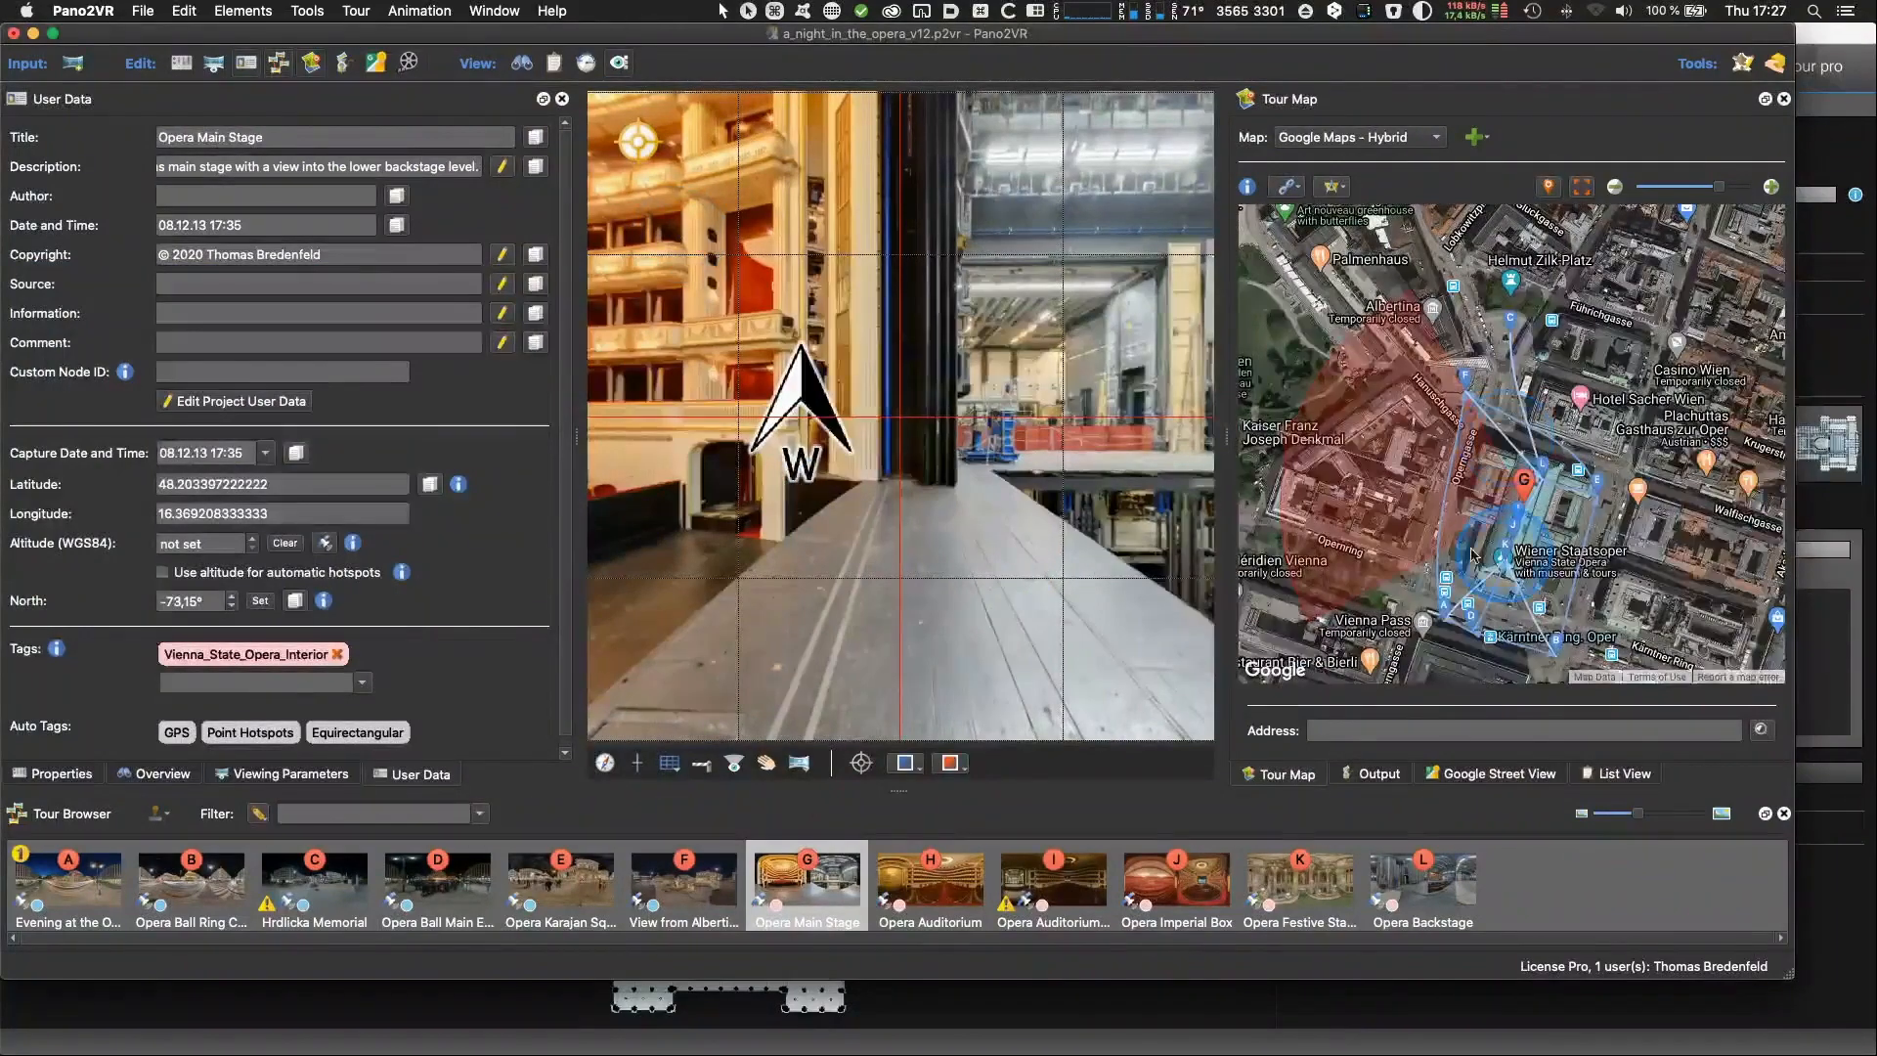
left_click(1554, 630)
left_click_drag(1554, 630, 1452, 622)
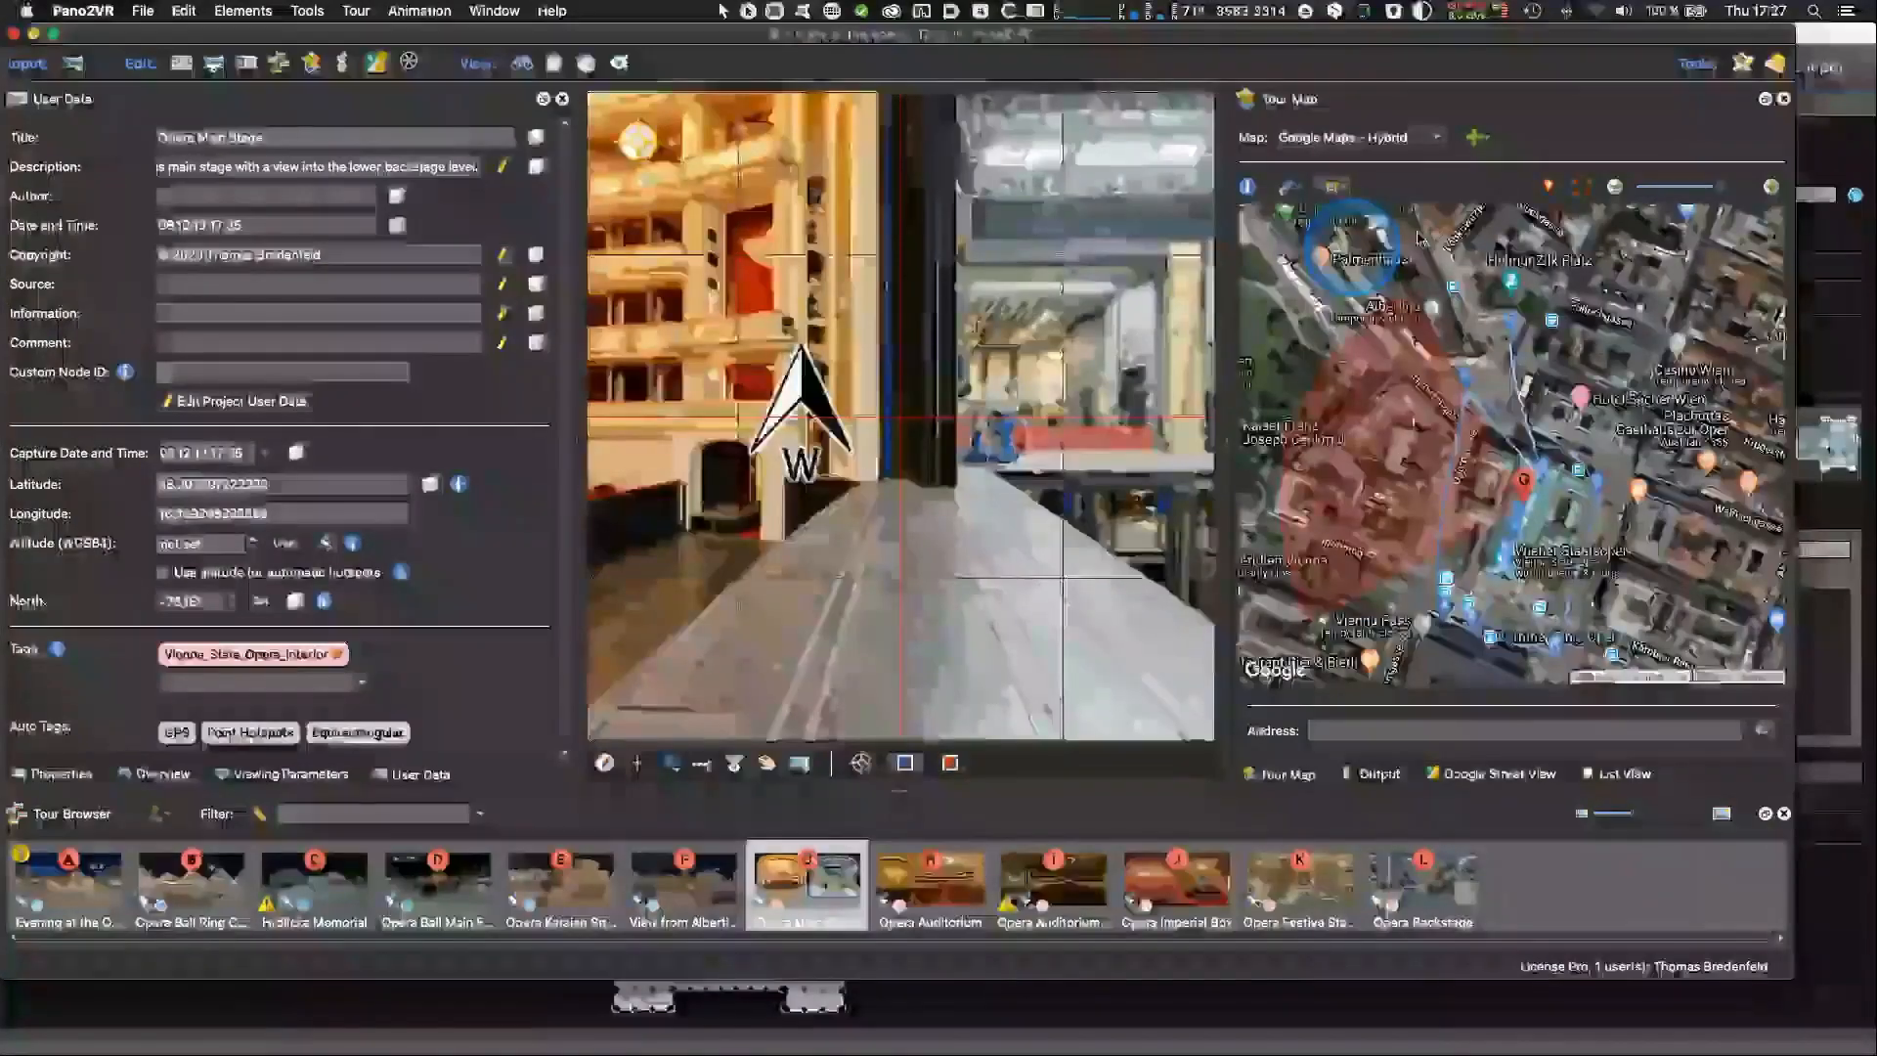
left_click(1572, 622)
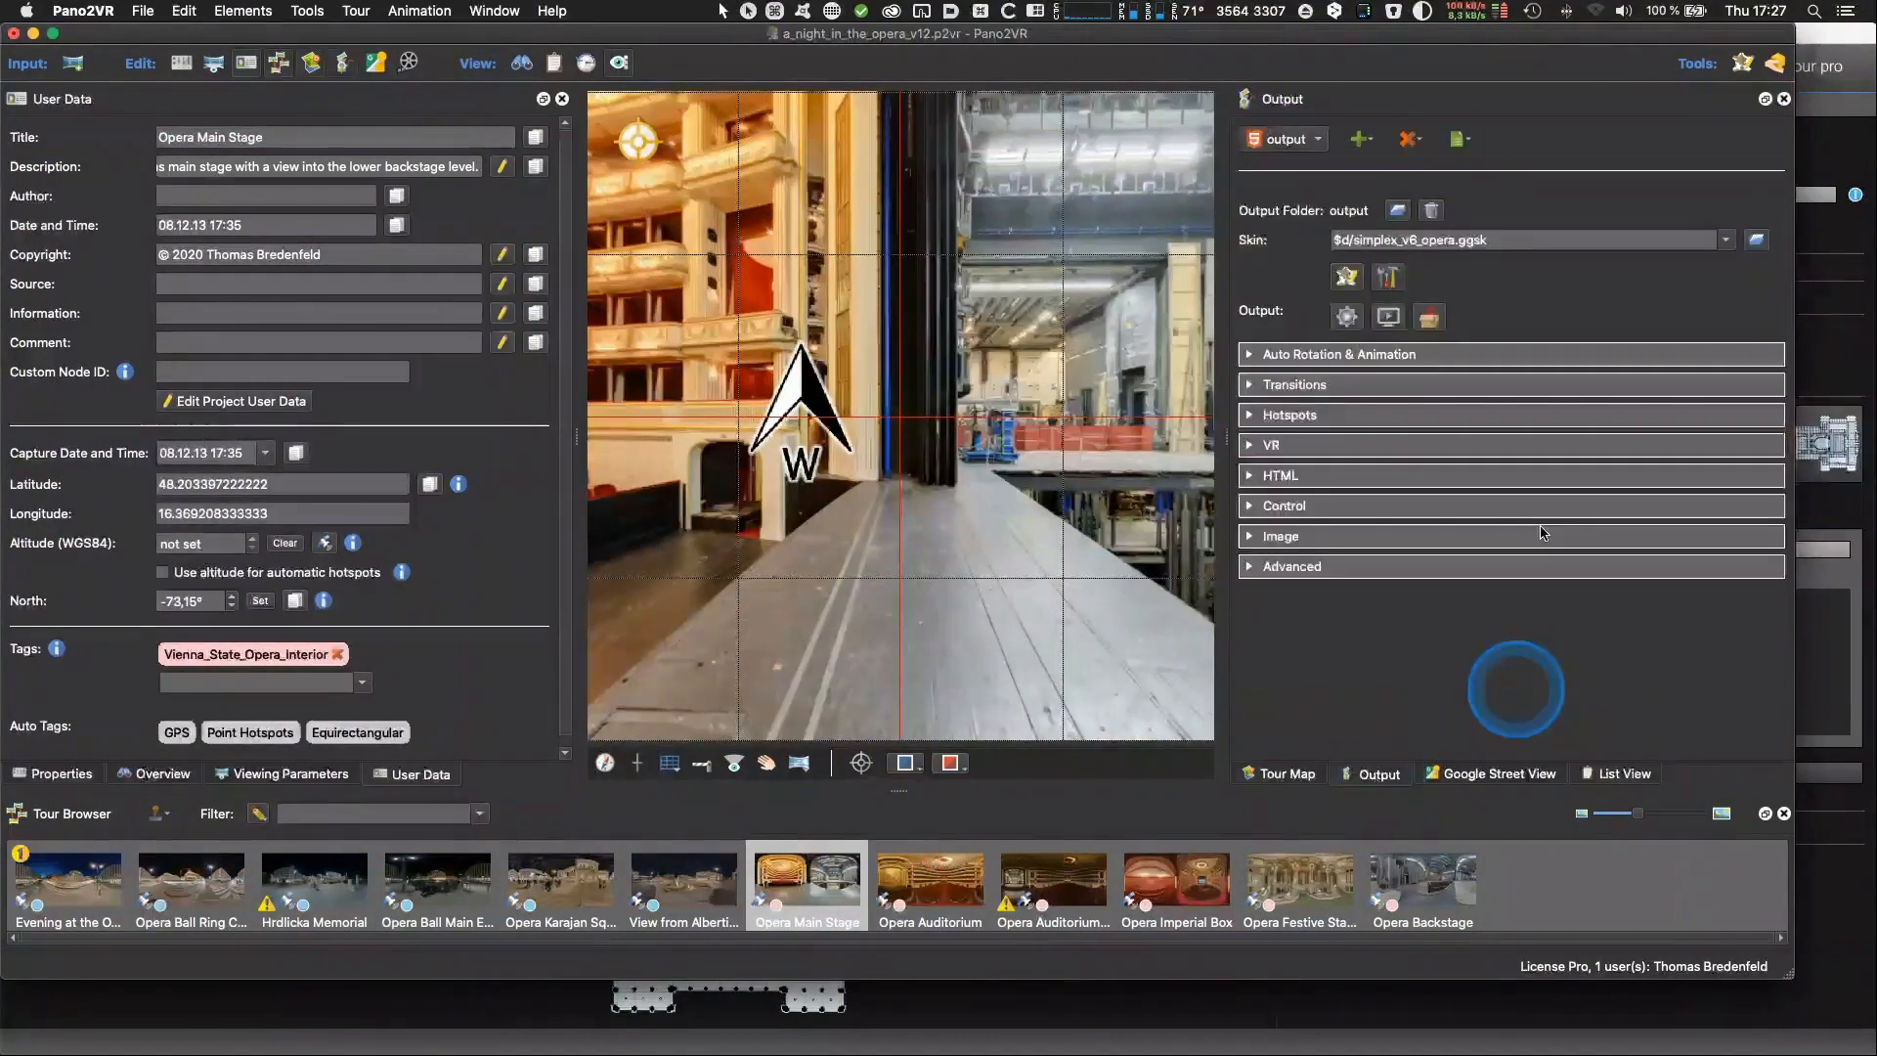
Open the output skin in the Skin Editor, hide the menu container and set the canvas to 800 by 600.
left_click(1344, 277)
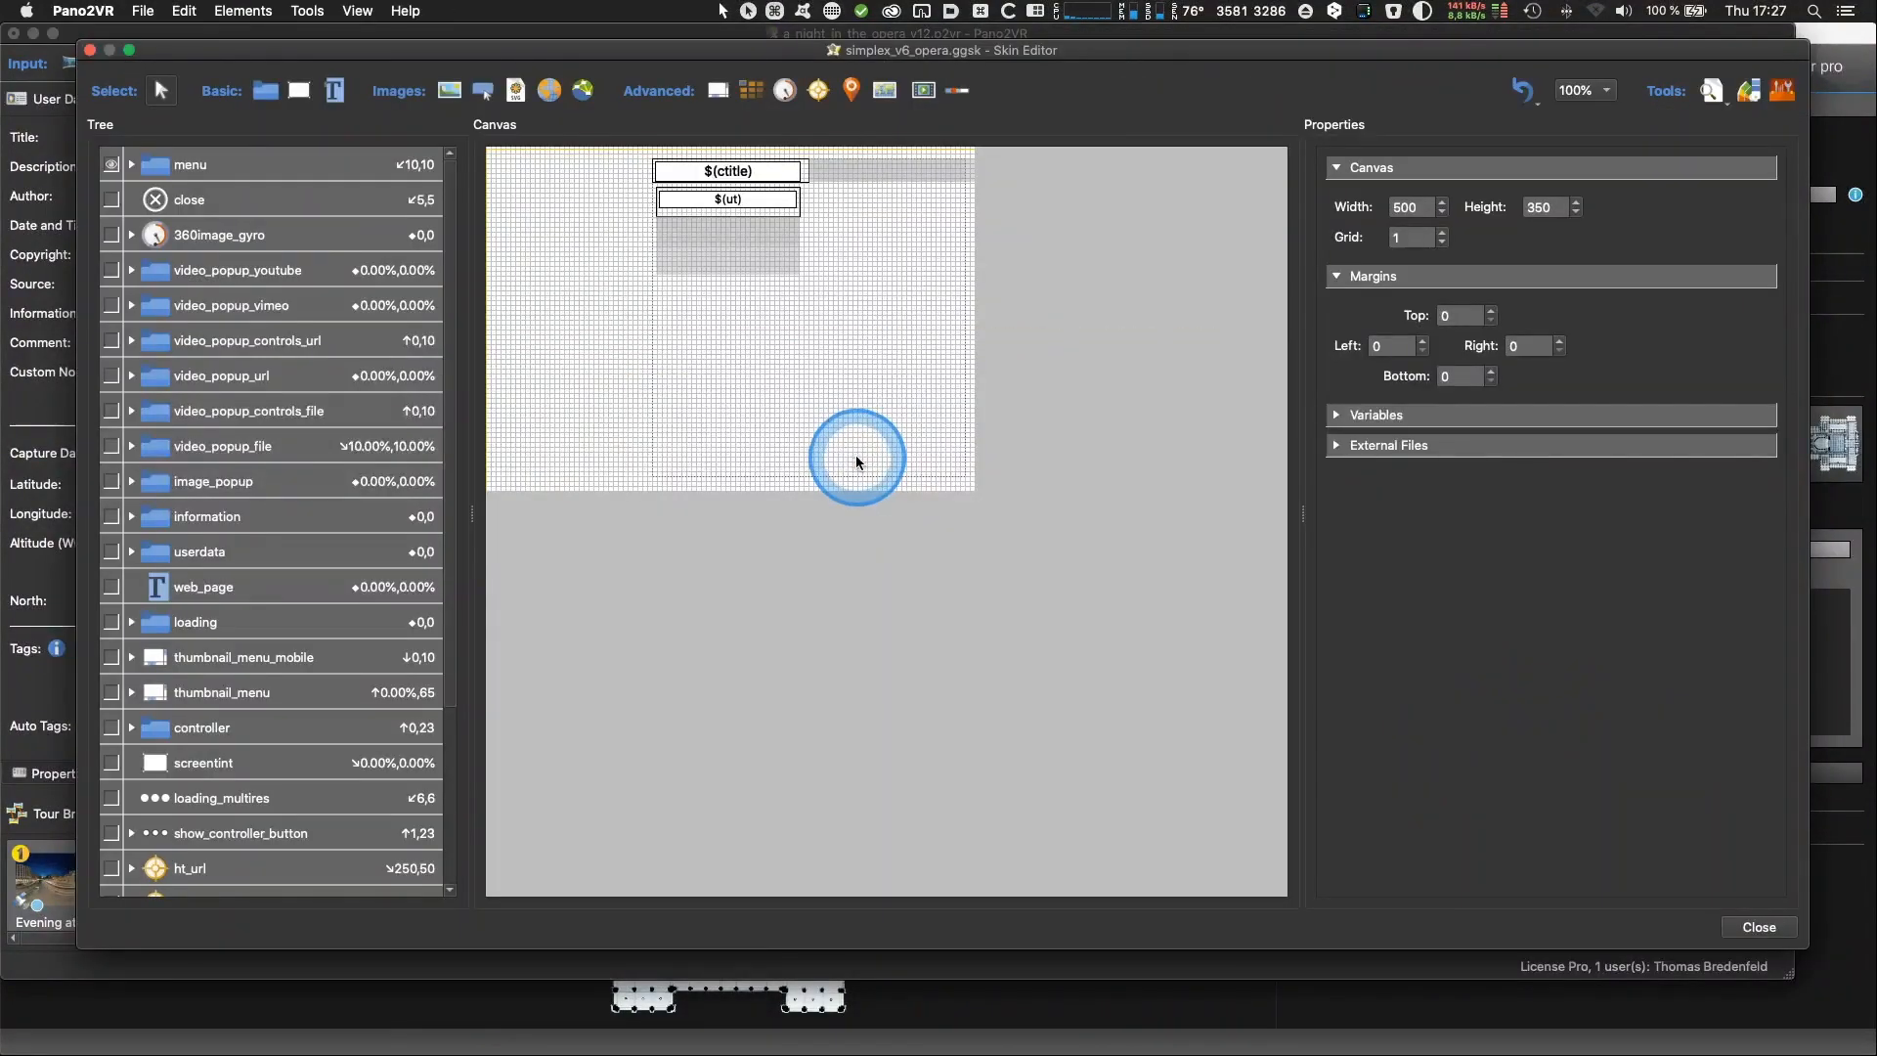
left_click(110, 165)
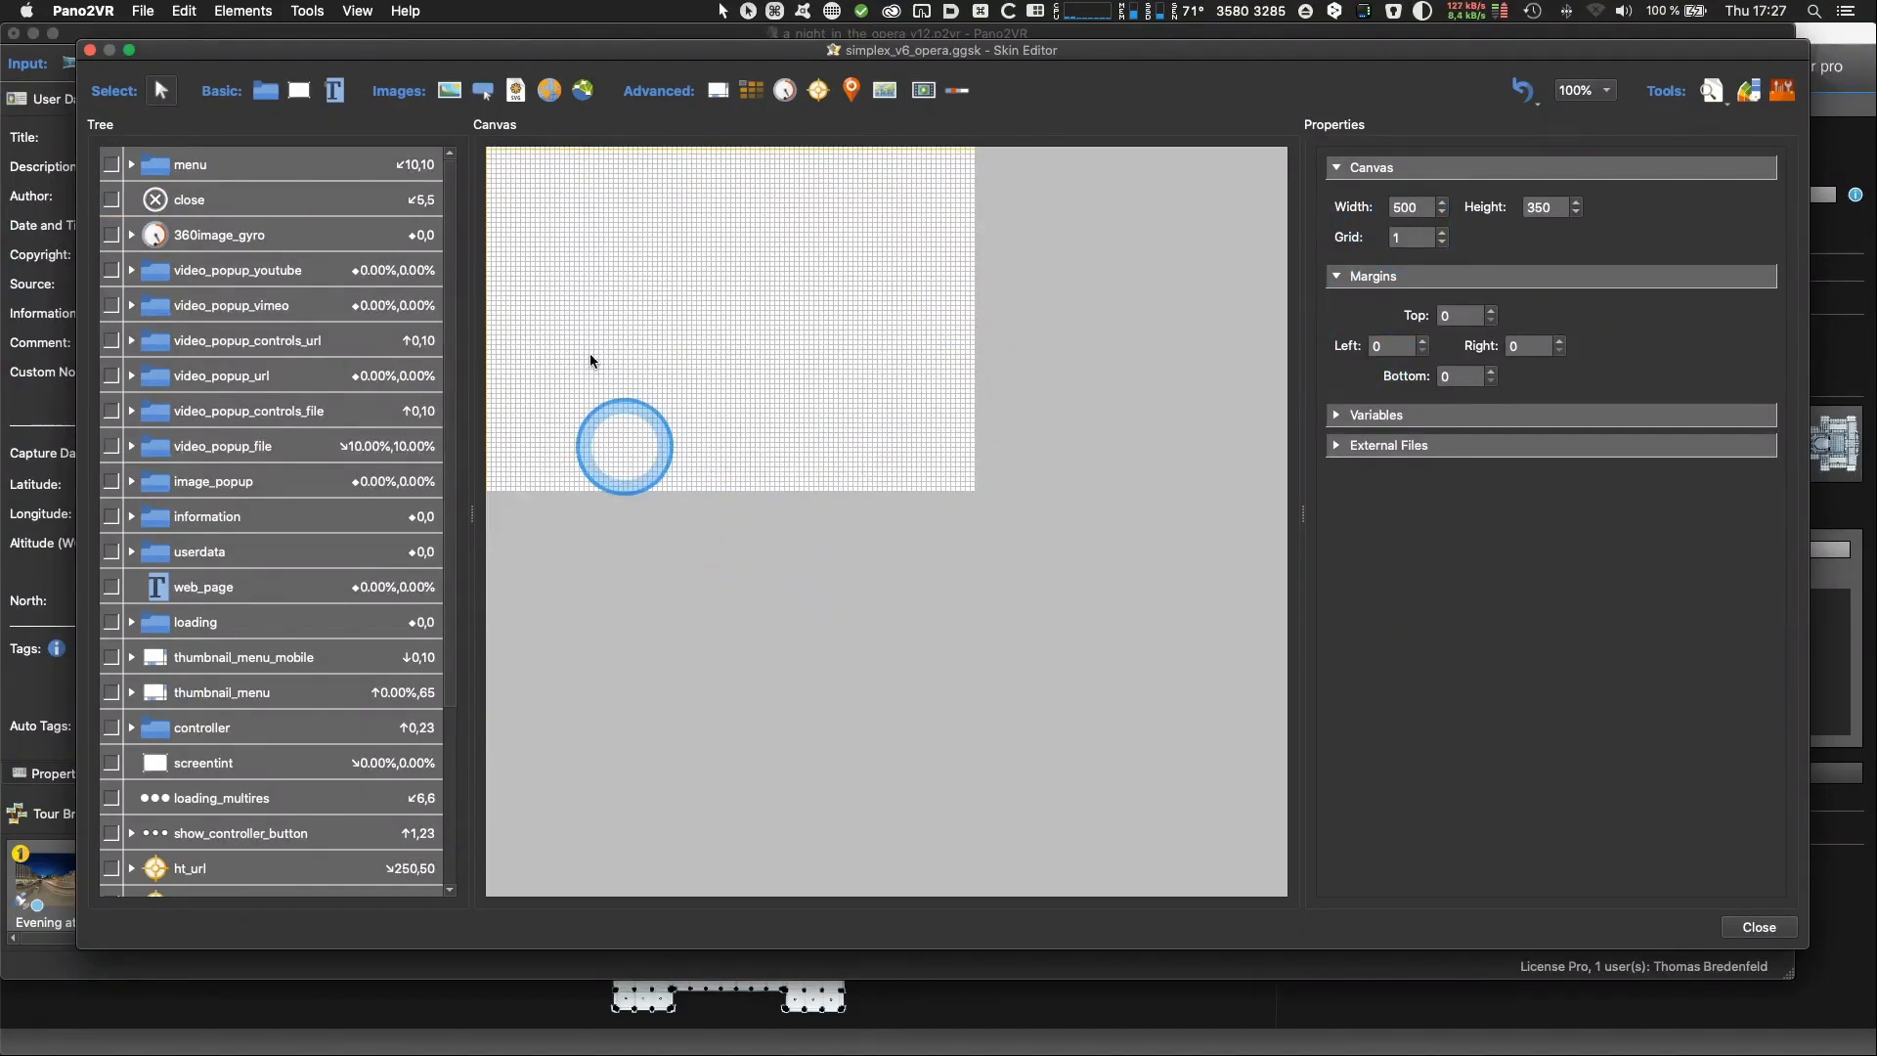
double_click(1404, 208)
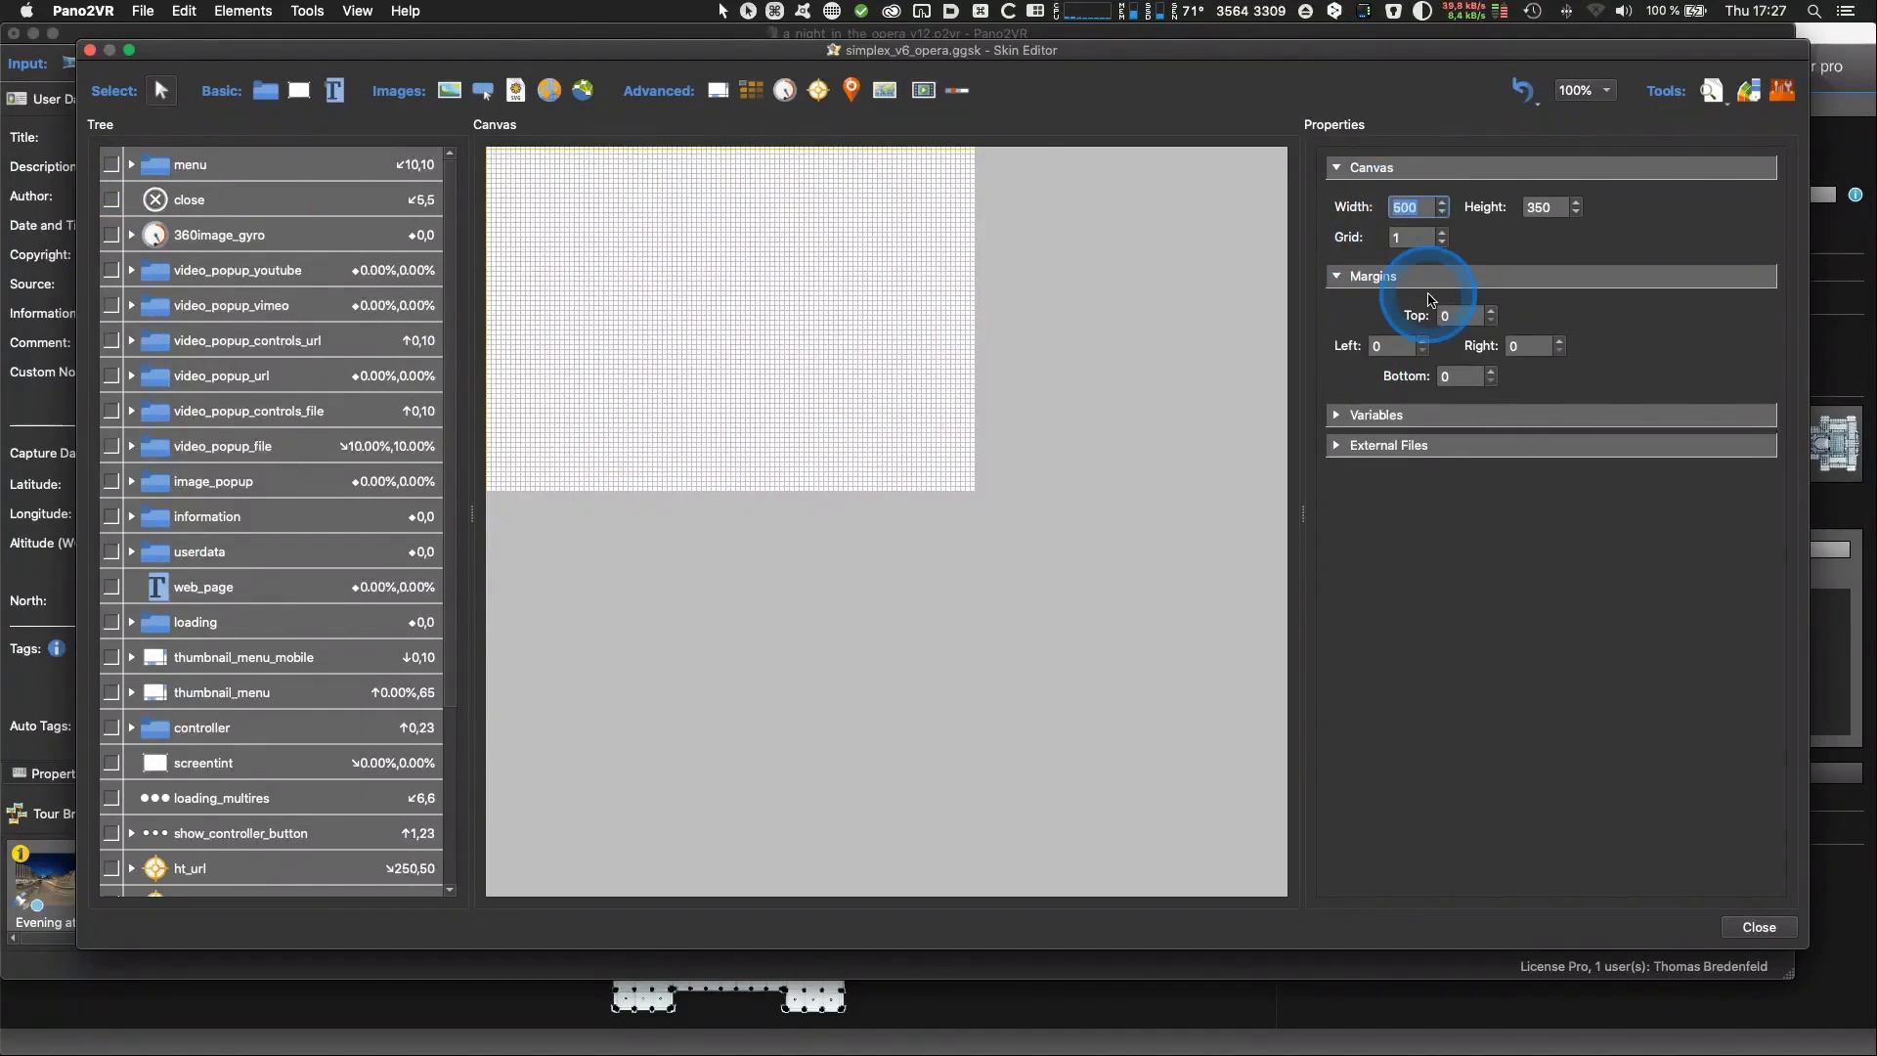
type("800")
key("Tab")
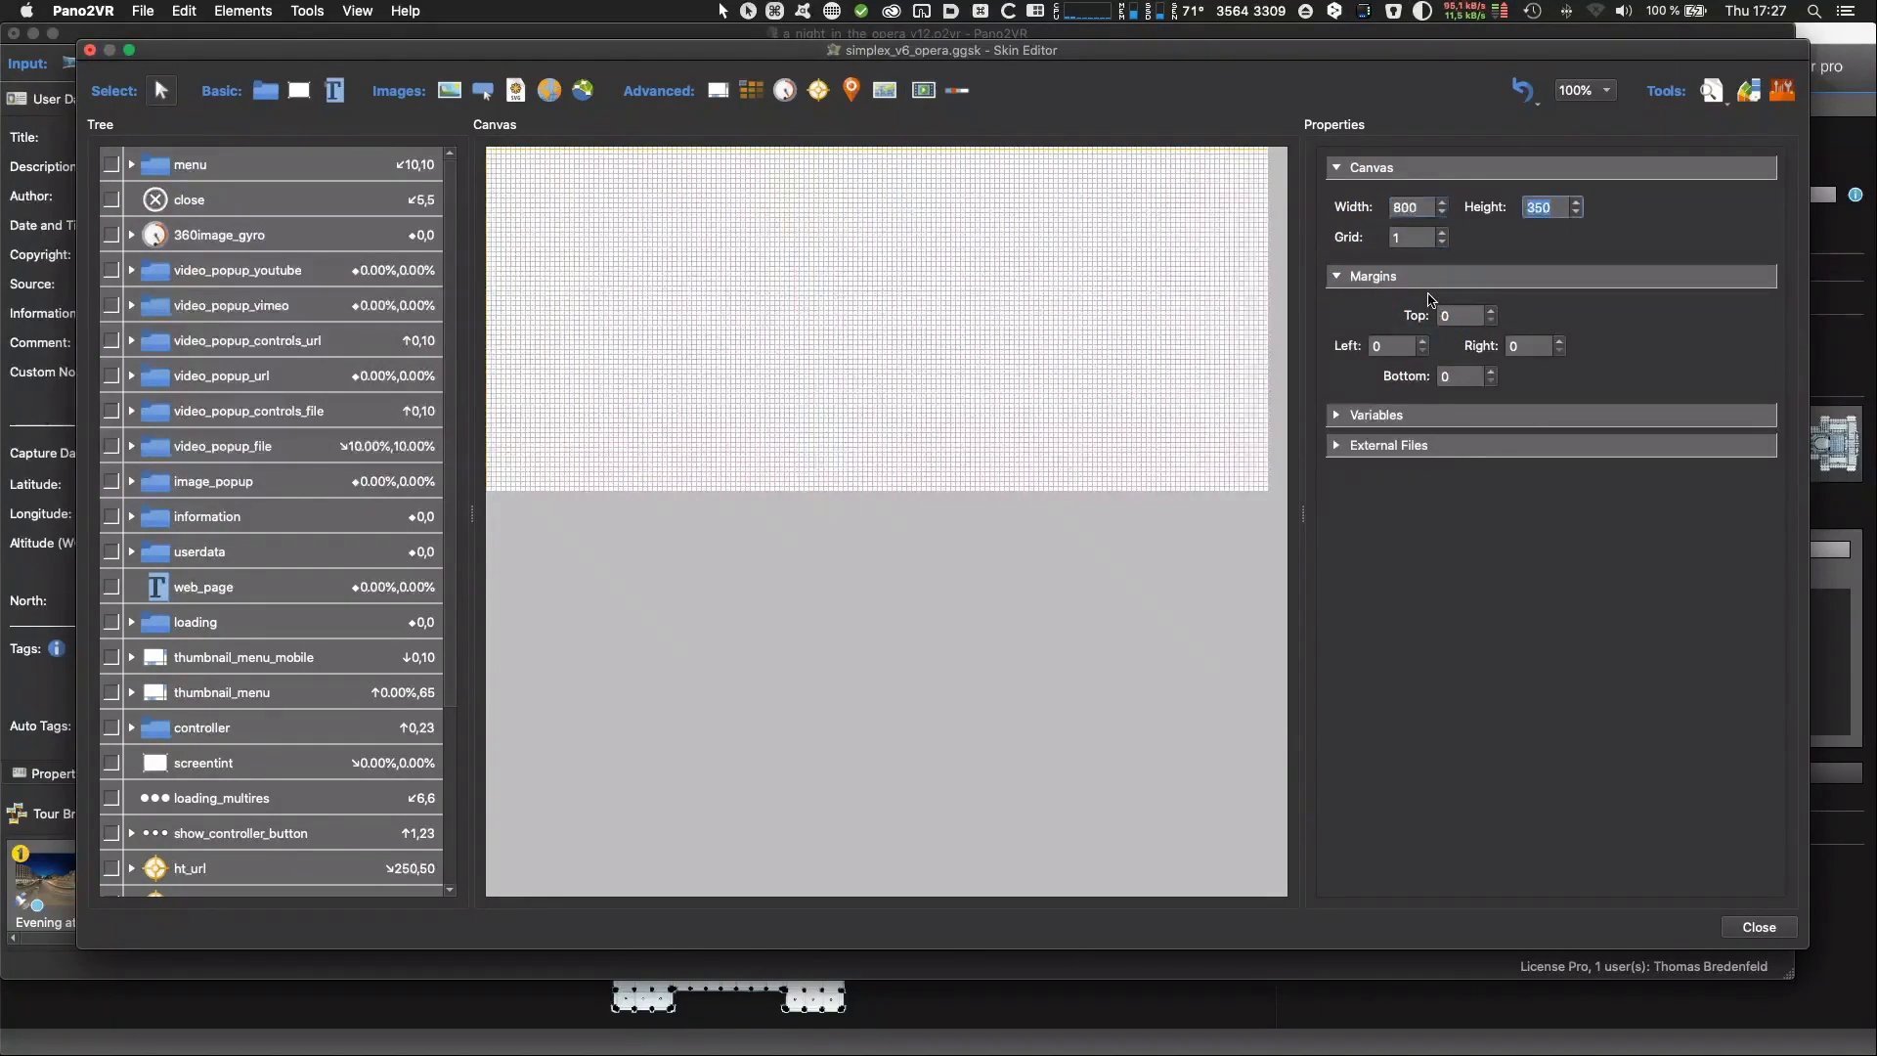
type("600")
key("Tab")
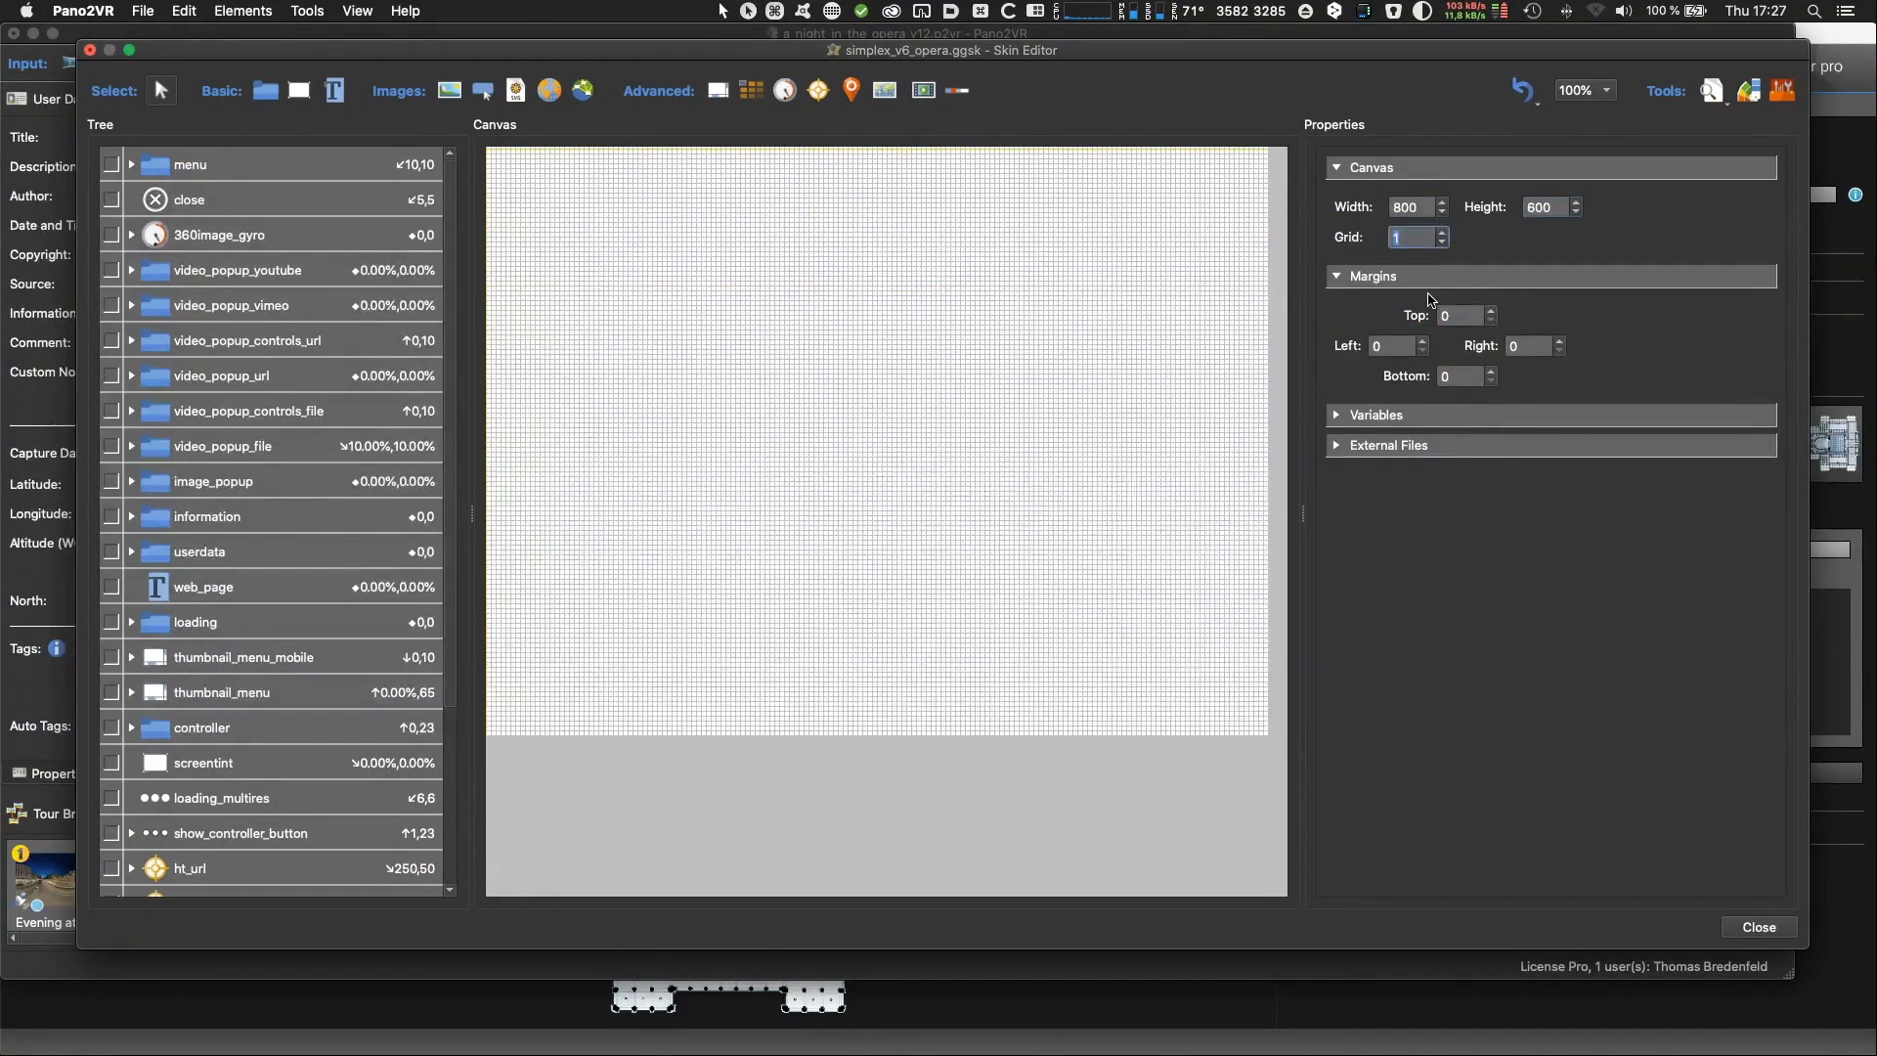
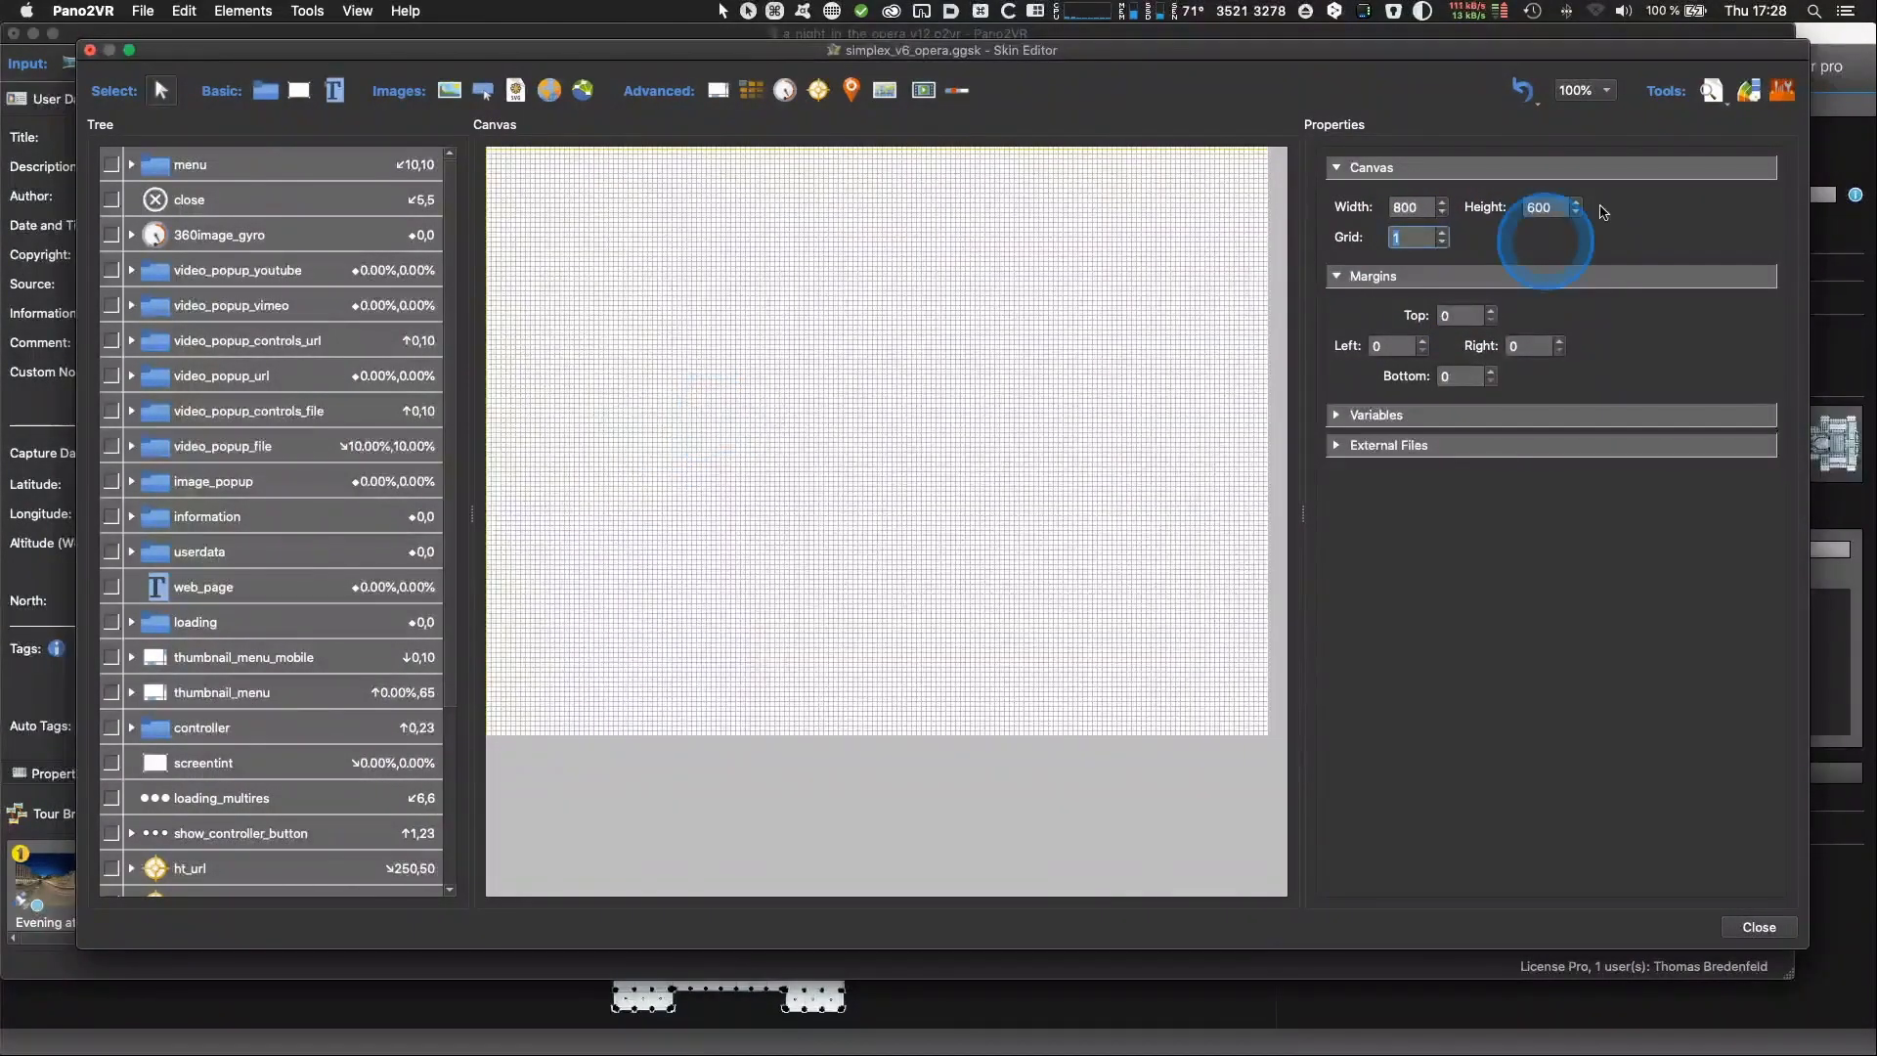
Open the Components Toolbox and filter the built-in components by the Simplex tag.
left_click(1782, 90)
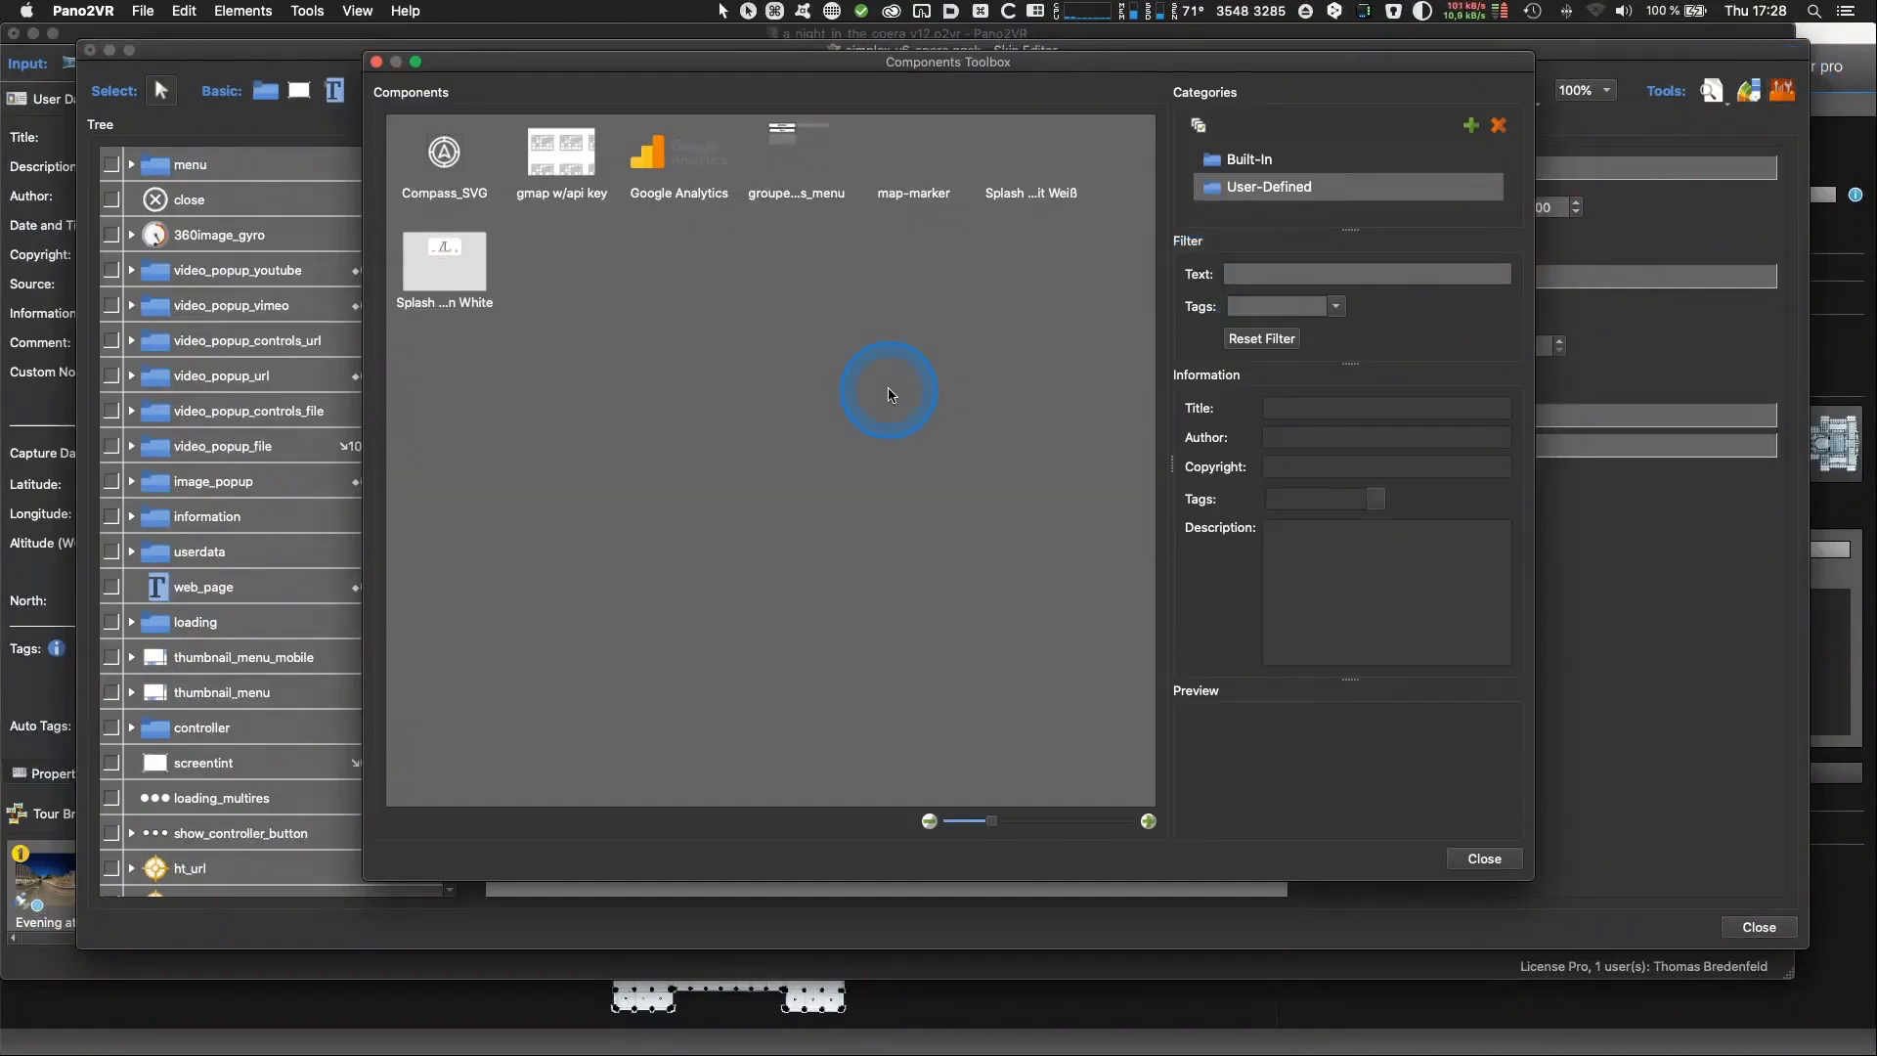
left_click(1234, 158)
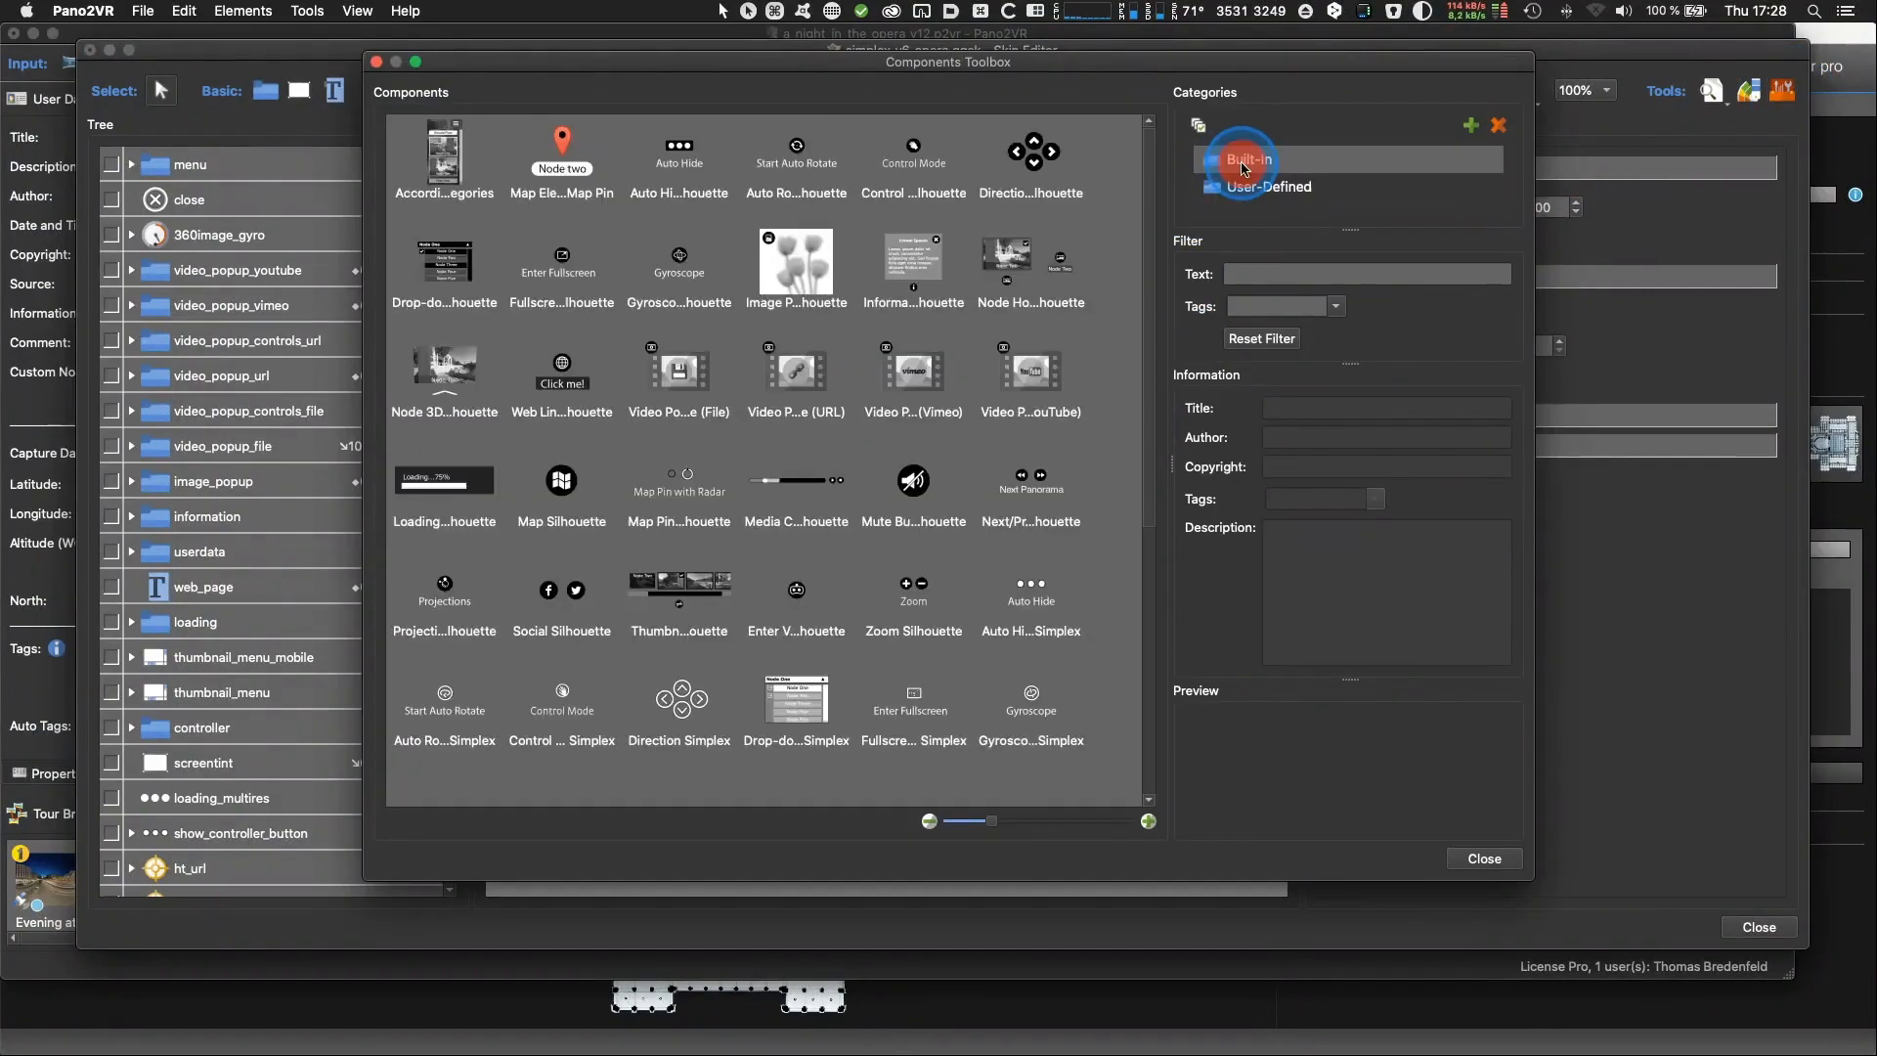
left_click(1329, 306)
left_click_drag(1306, 360, 1324, 495)
left_click(1261, 341)
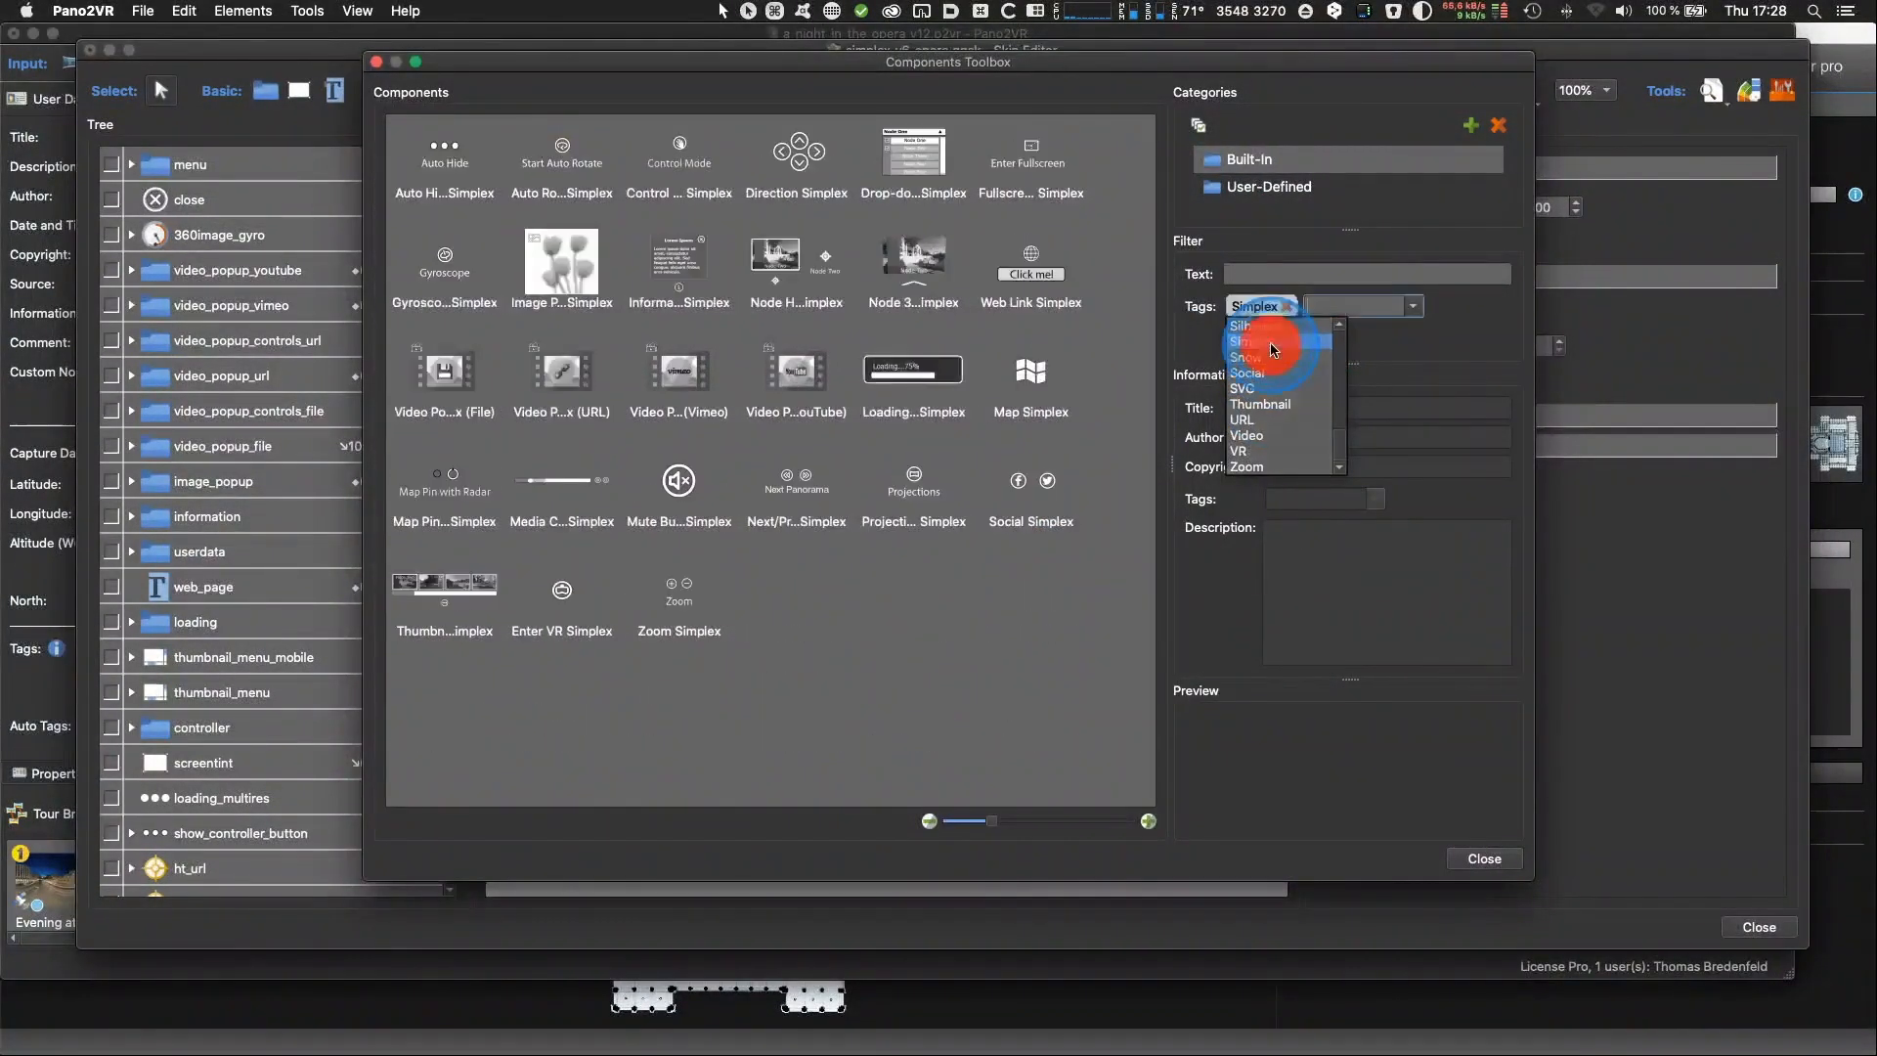
left_click(928, 696)
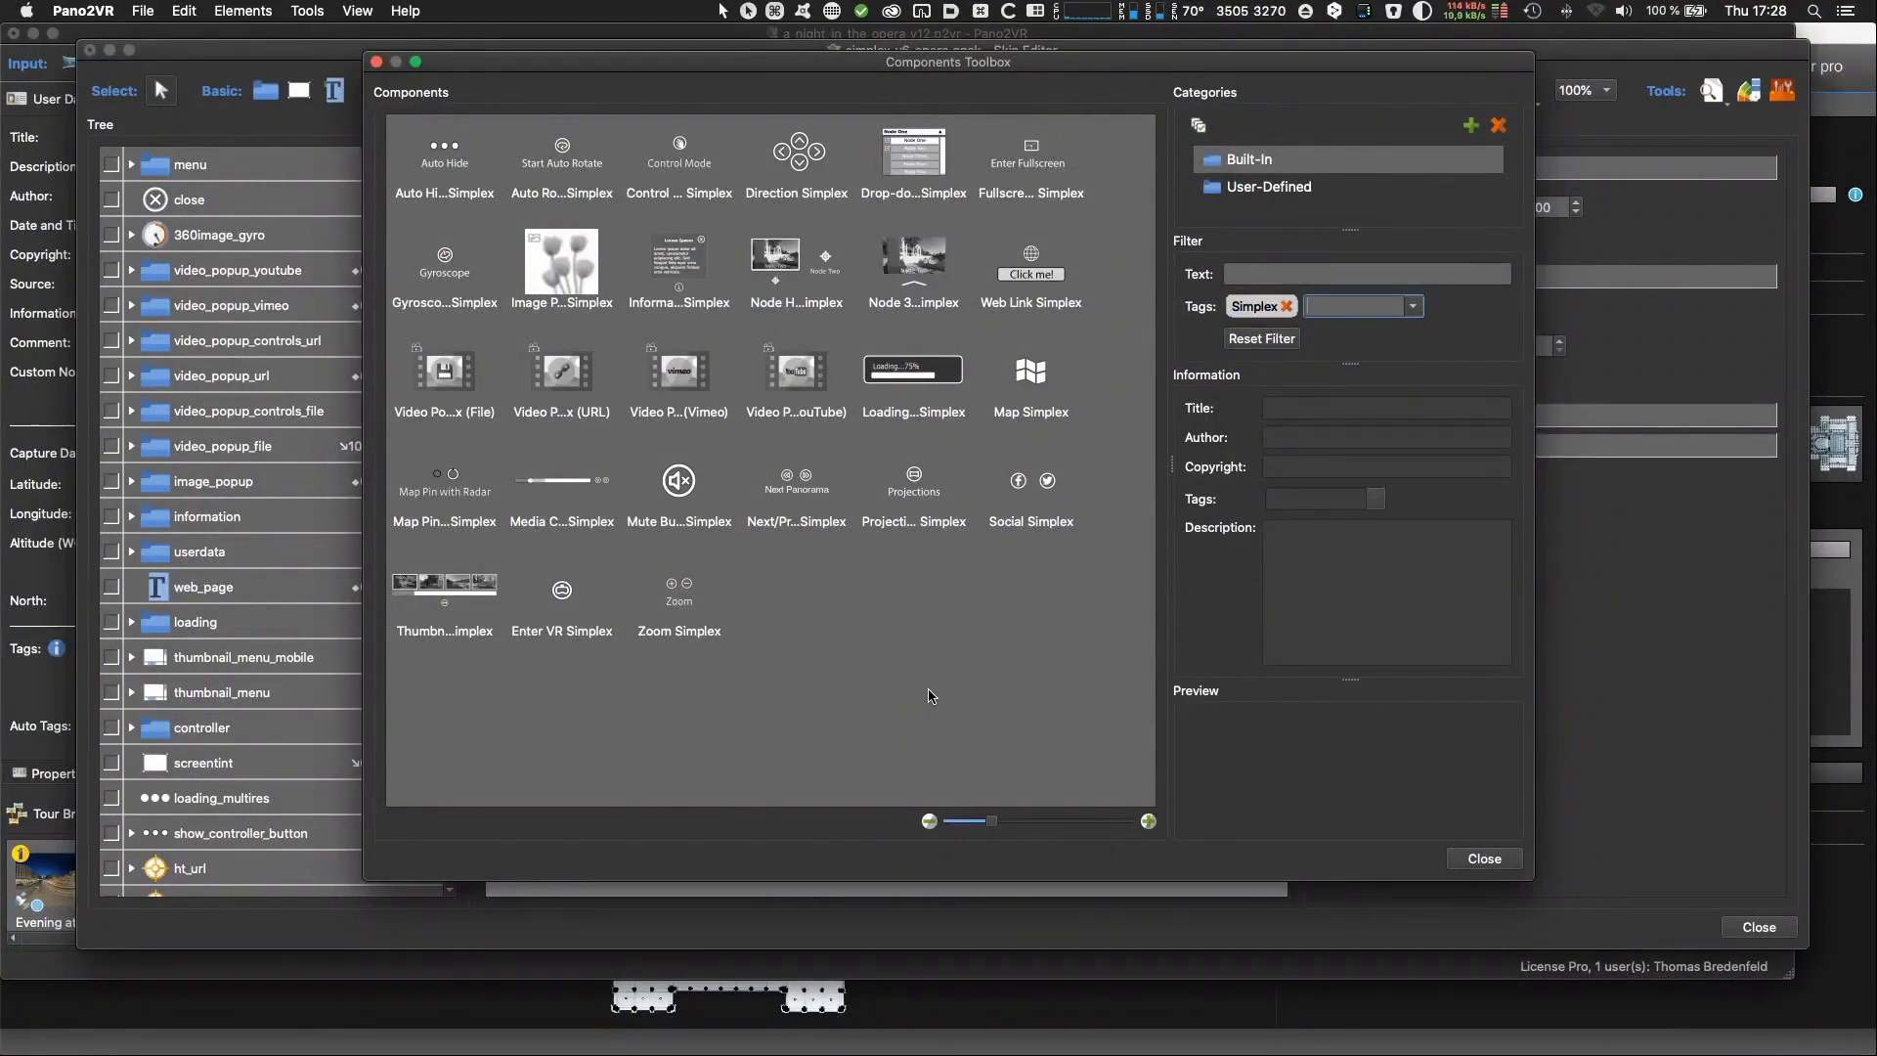
Insert the Map Simplex component into the skin and close the Components Toolbox.
left_click(1029, 386)
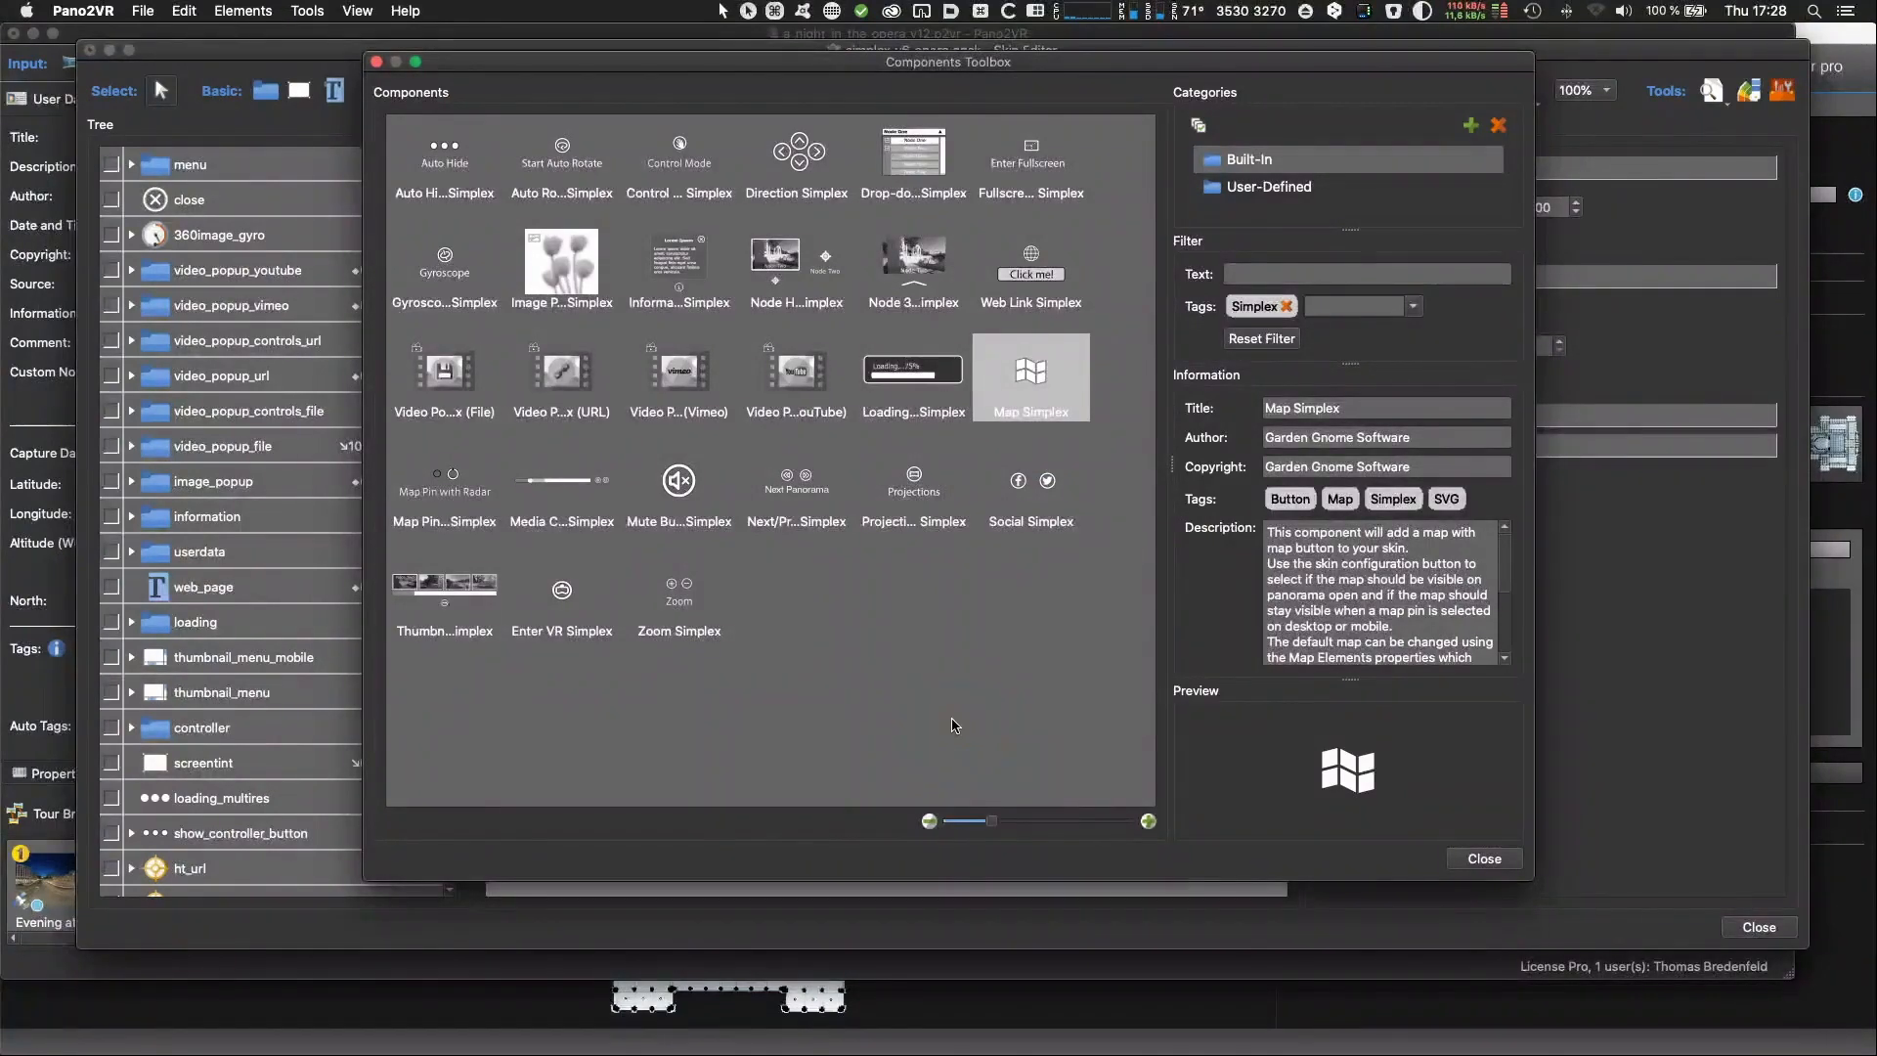
right_click(1036, 382)
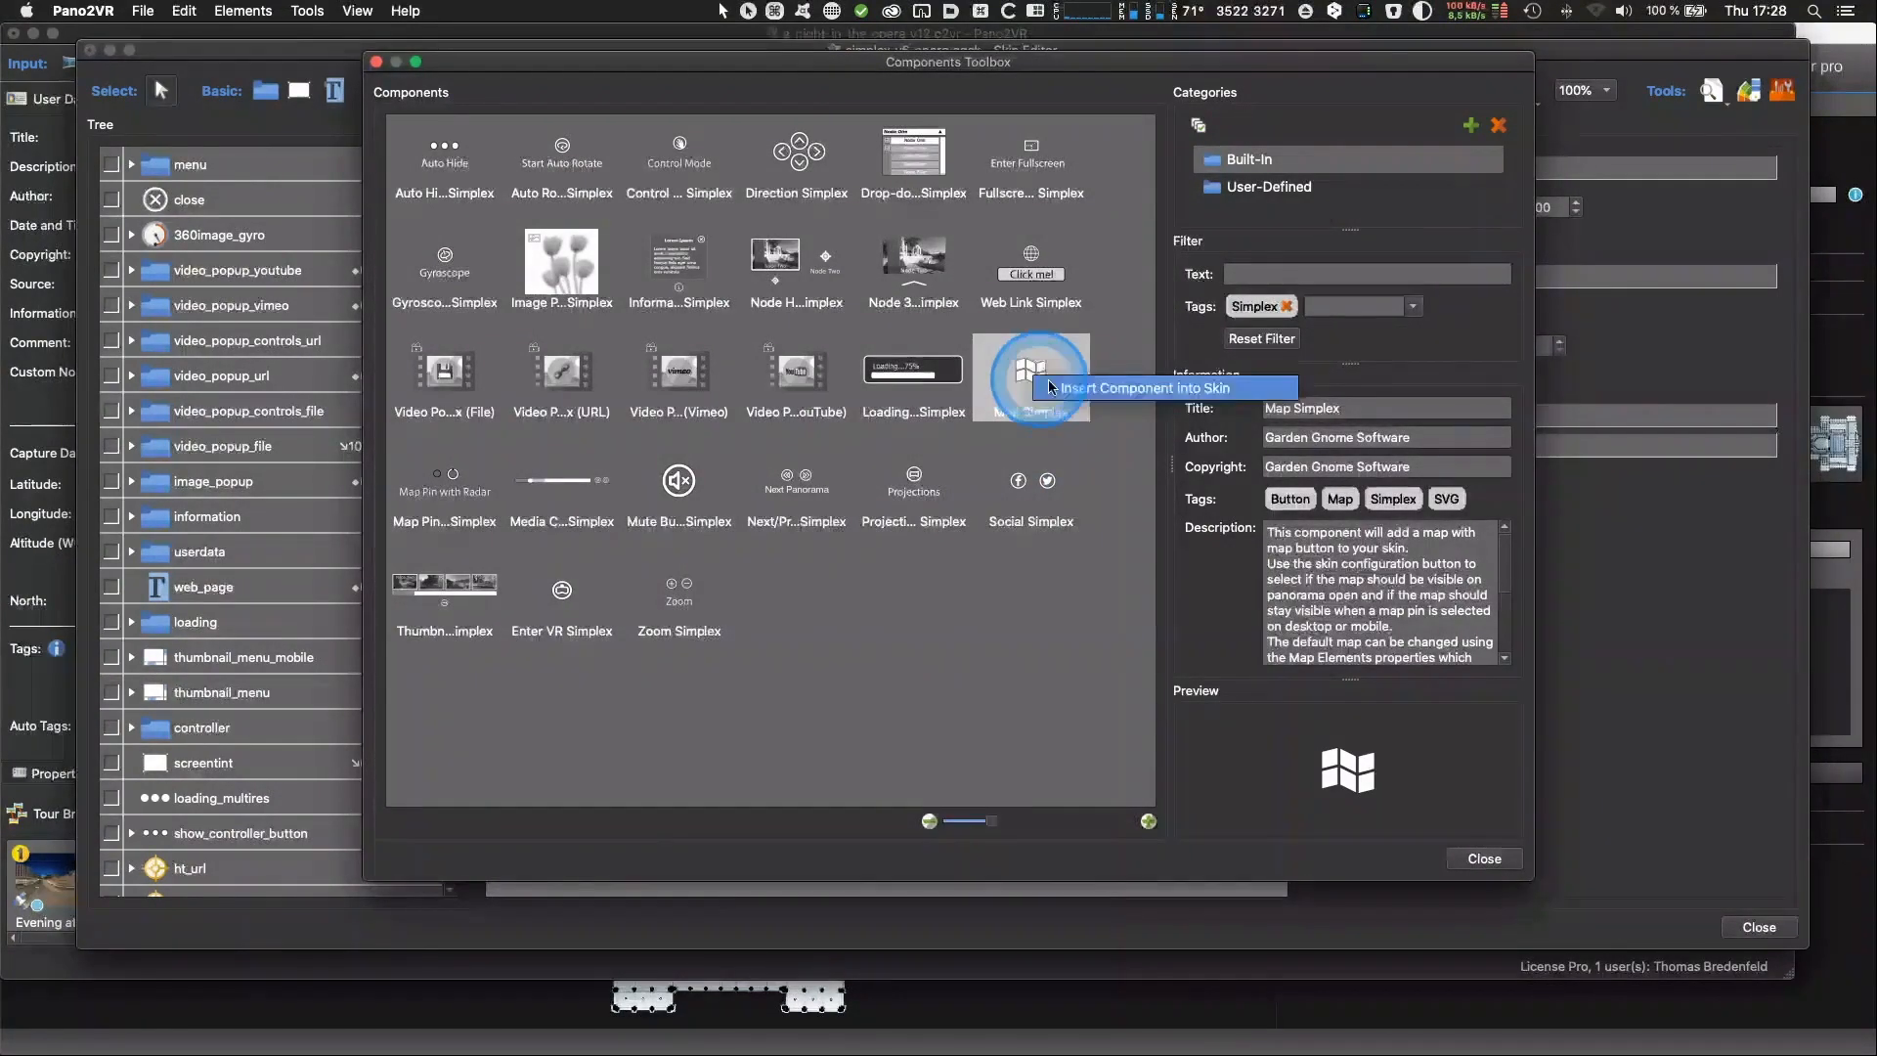
left_click(1122, 395)
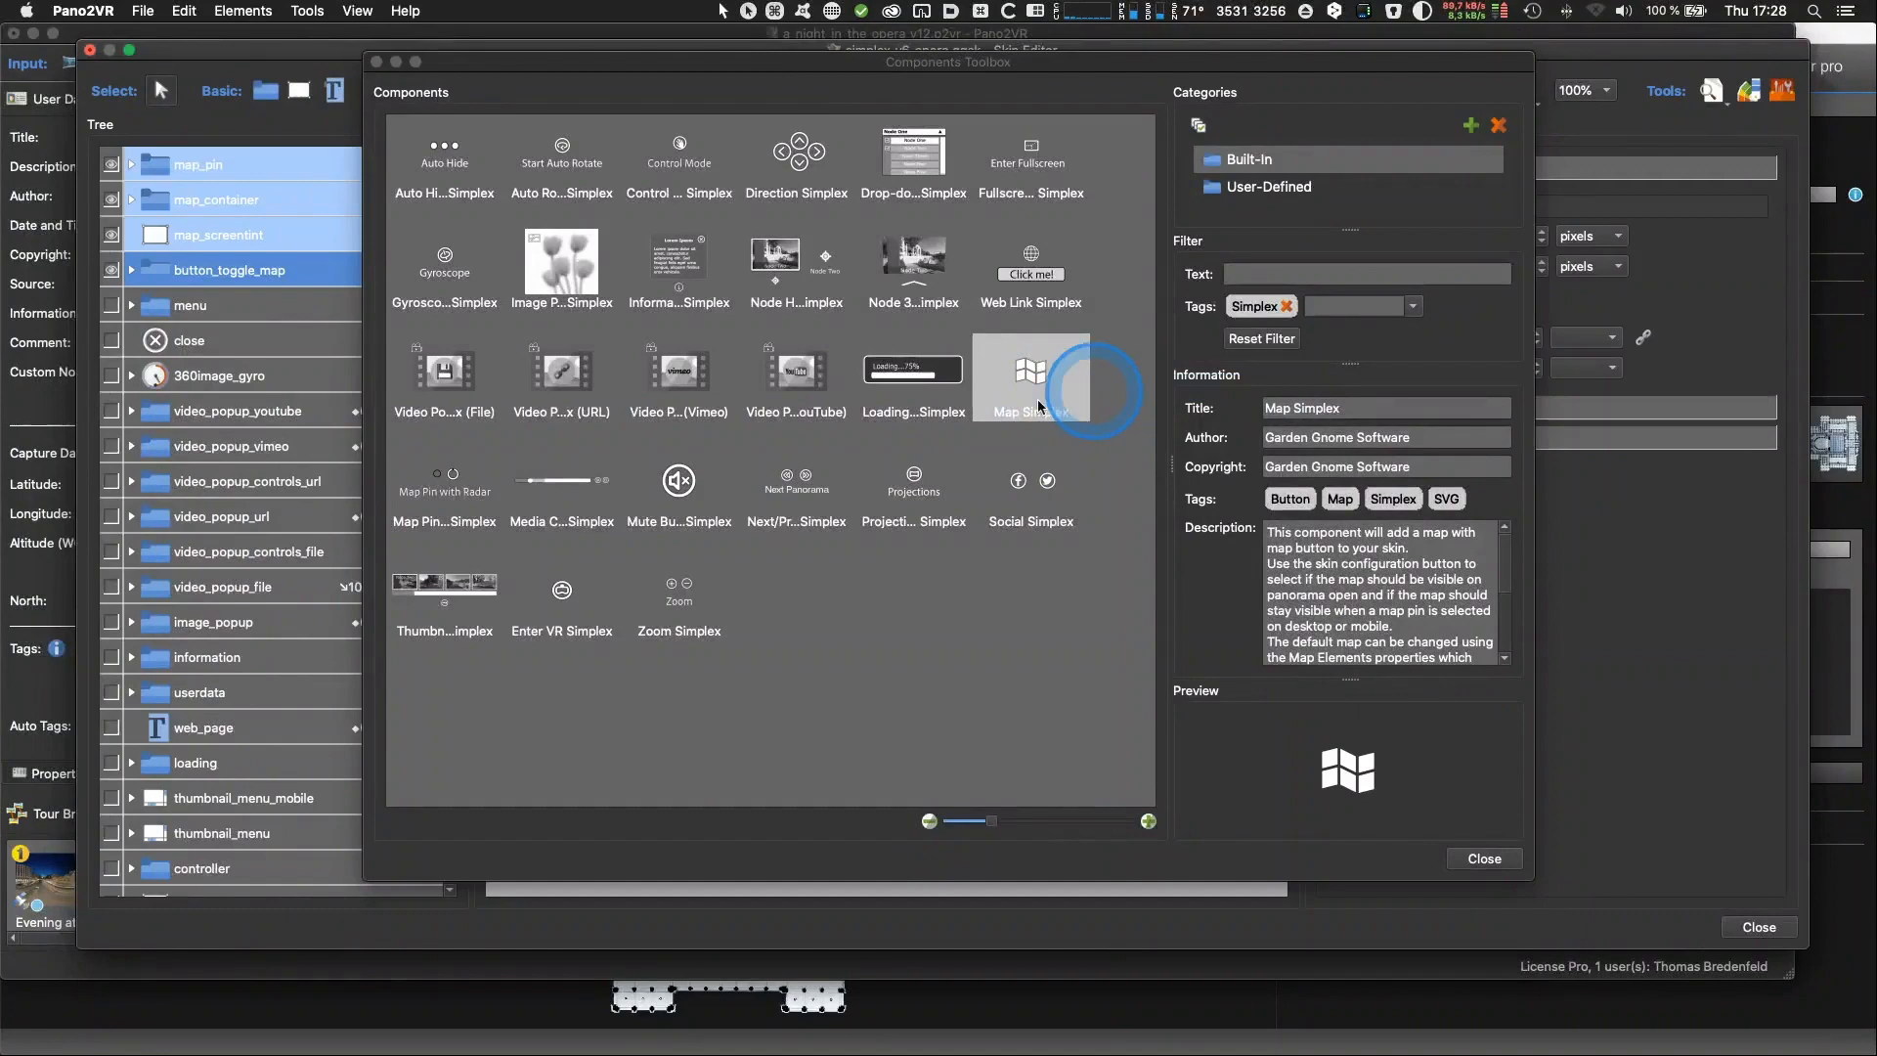
left_click(1496, 860)
left_click(612, 790)
Locate button_toggle_map on the canvas and hide the map_screentint element in the editor.
left_click(247, 281)
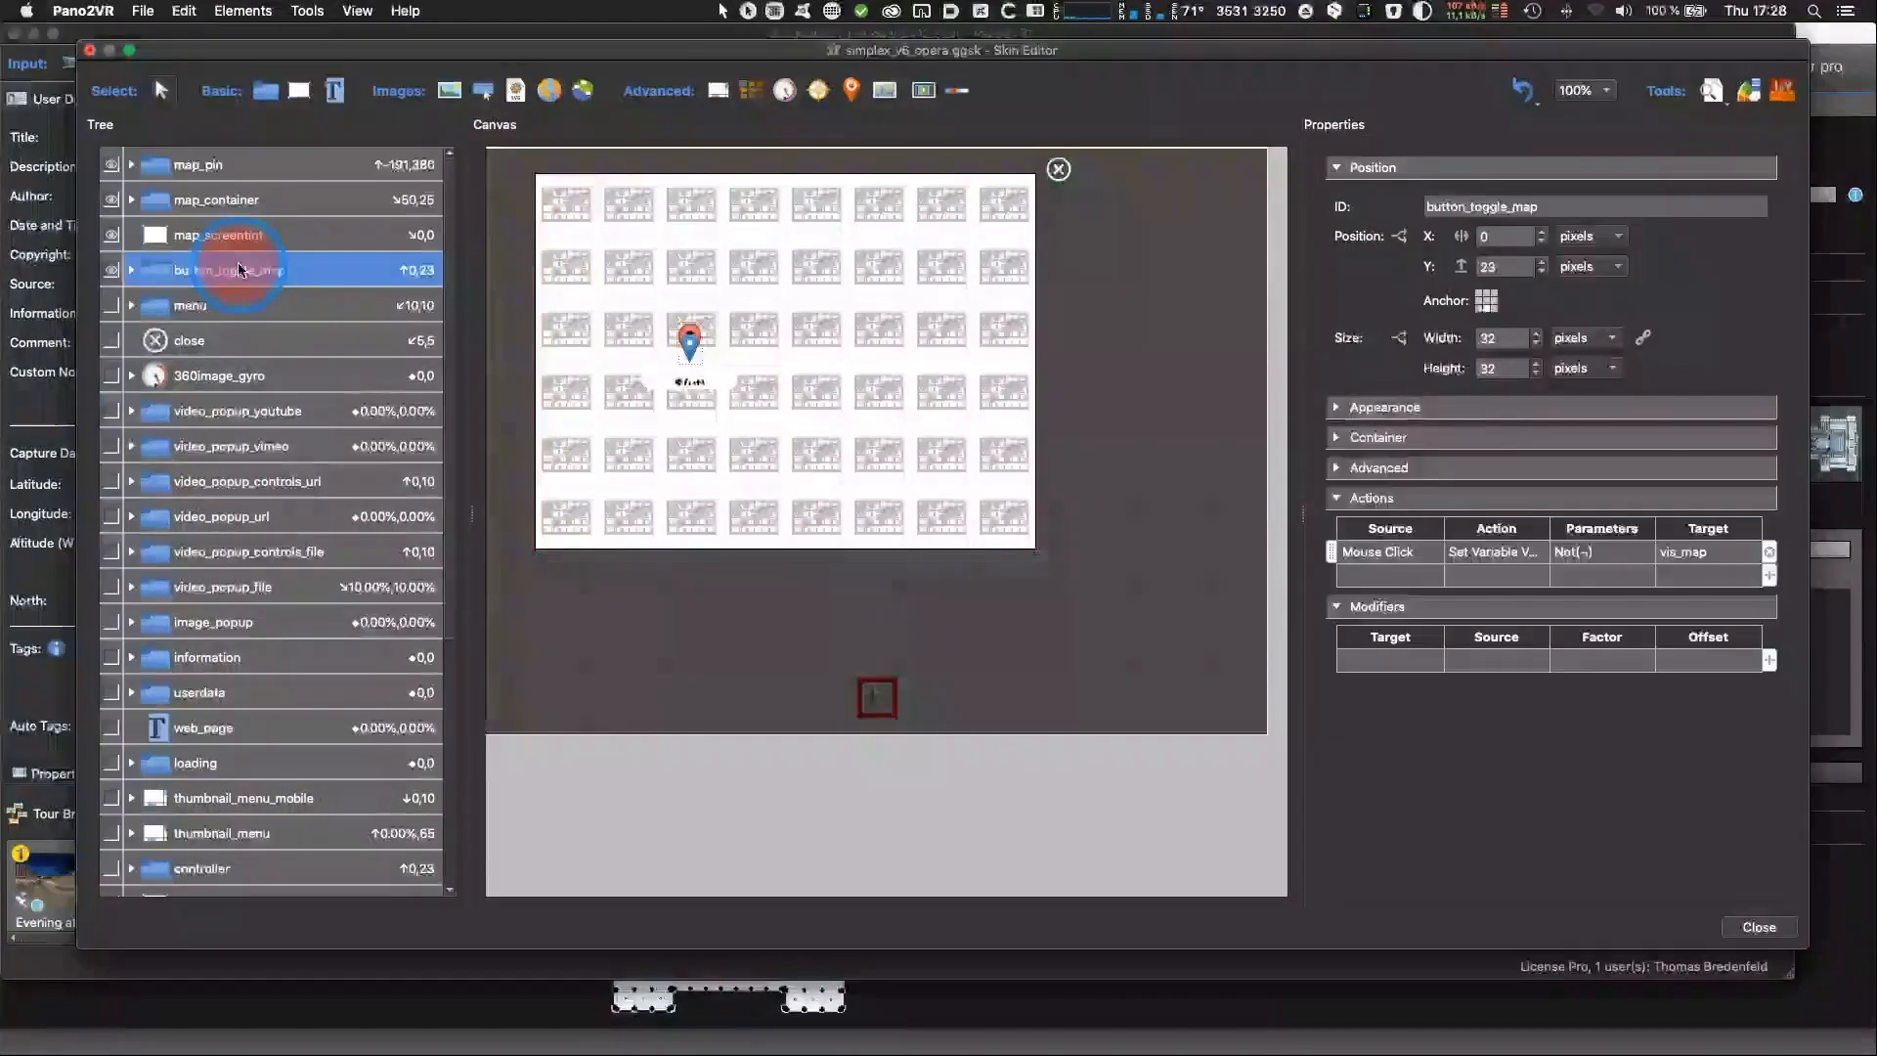
left_click(891, 709)
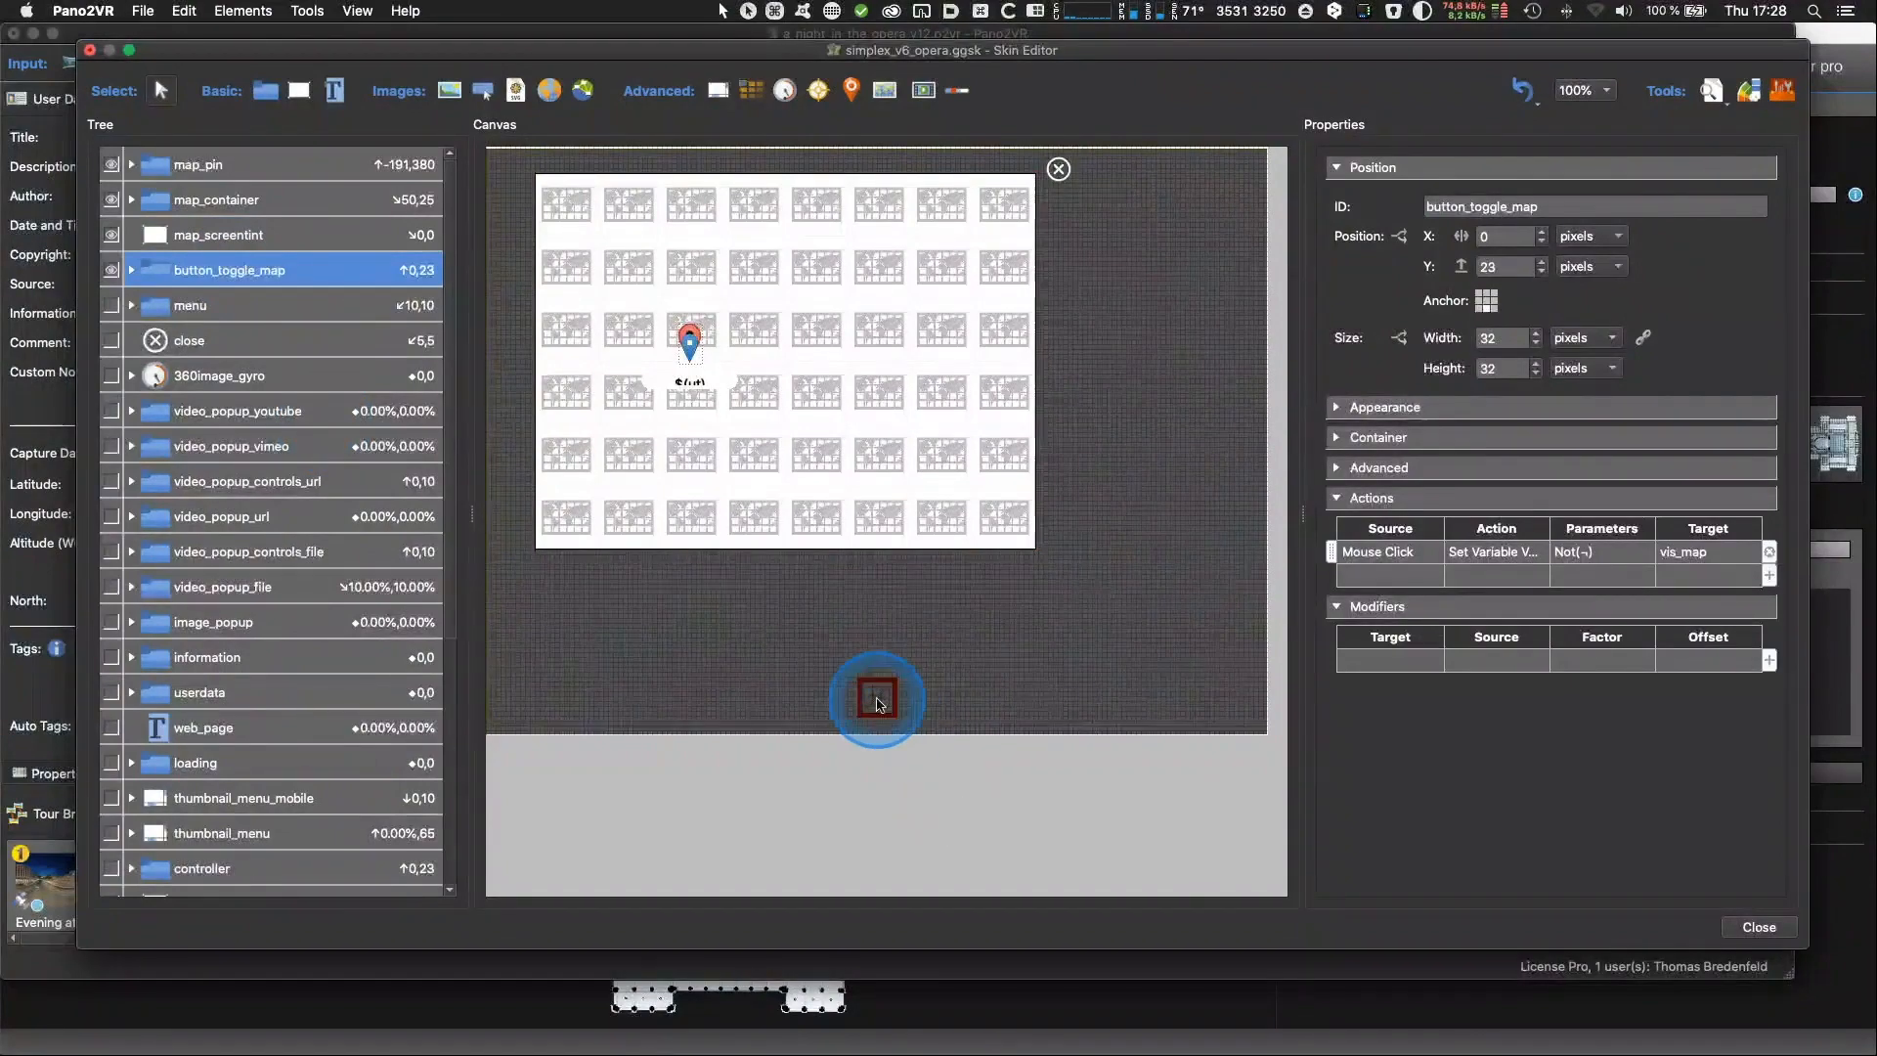
left_click(113, 236)
left_click(113, 236)
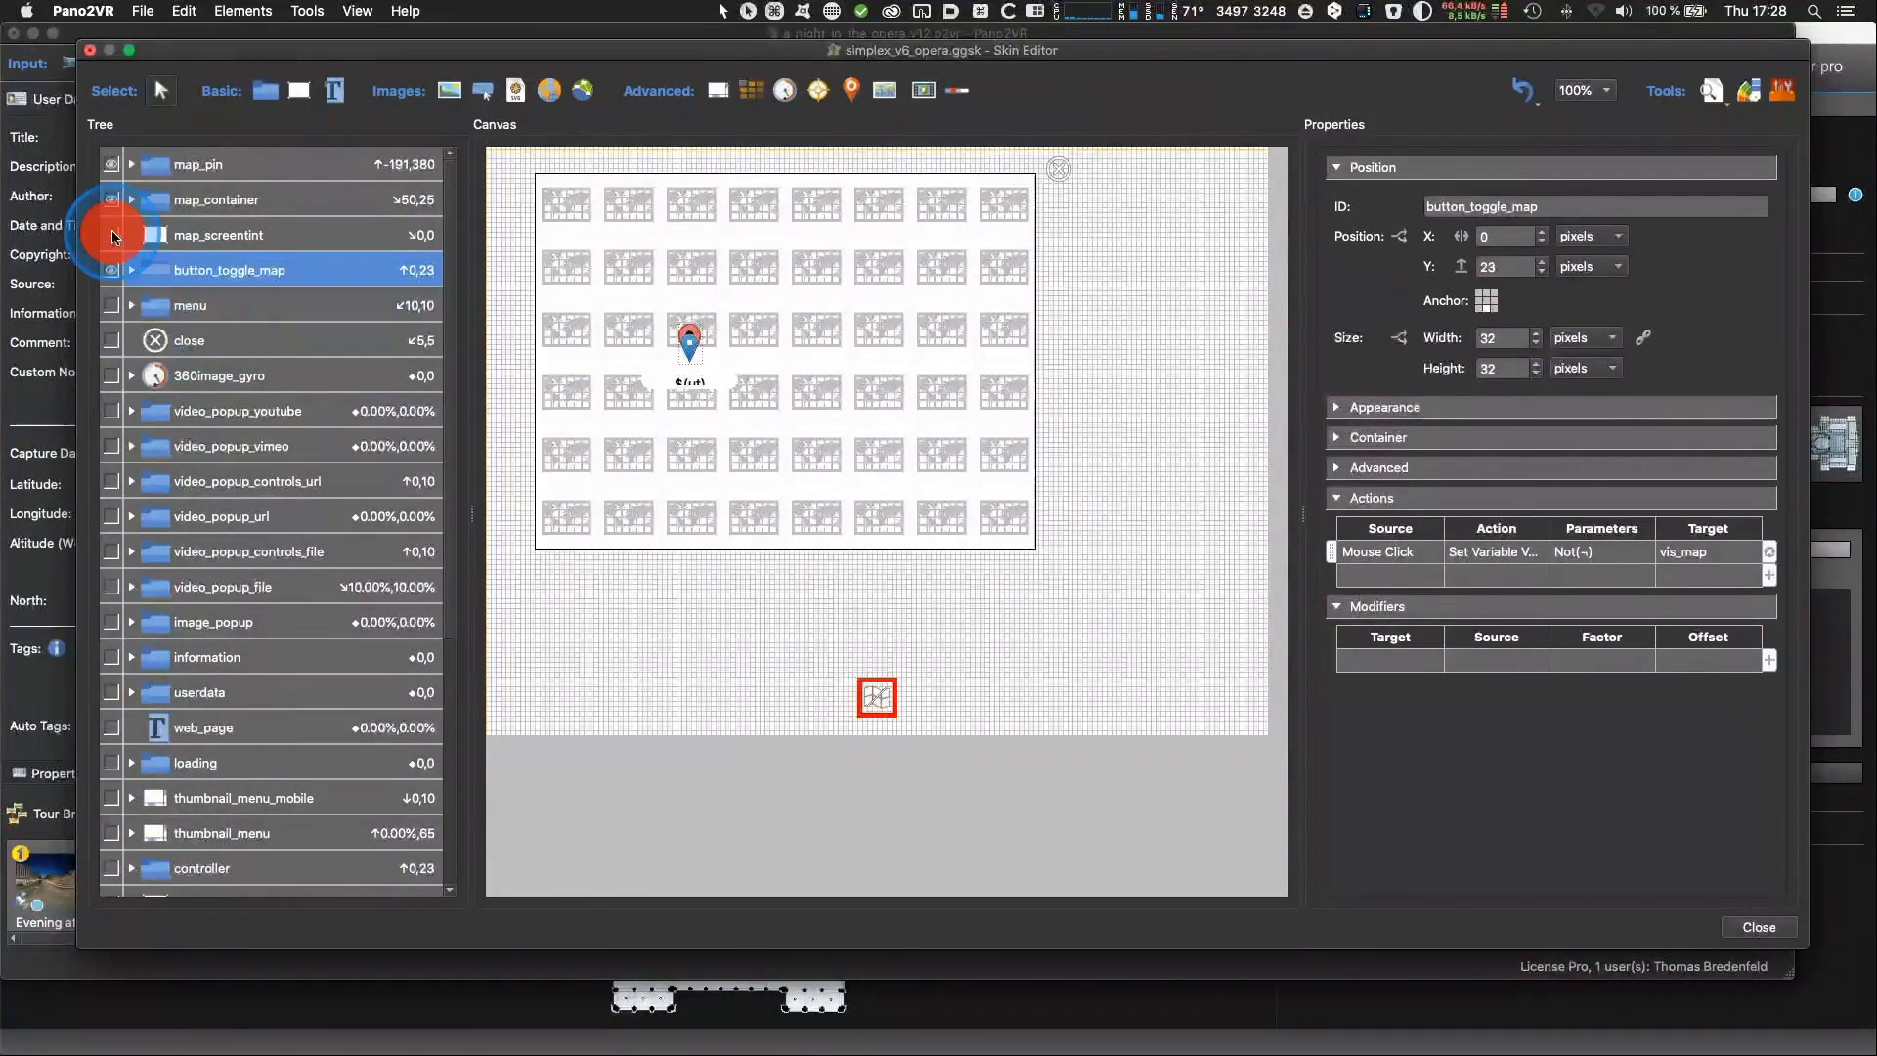
left_click(112, 236)
left_click(112, 236)
left_click(112, 237)
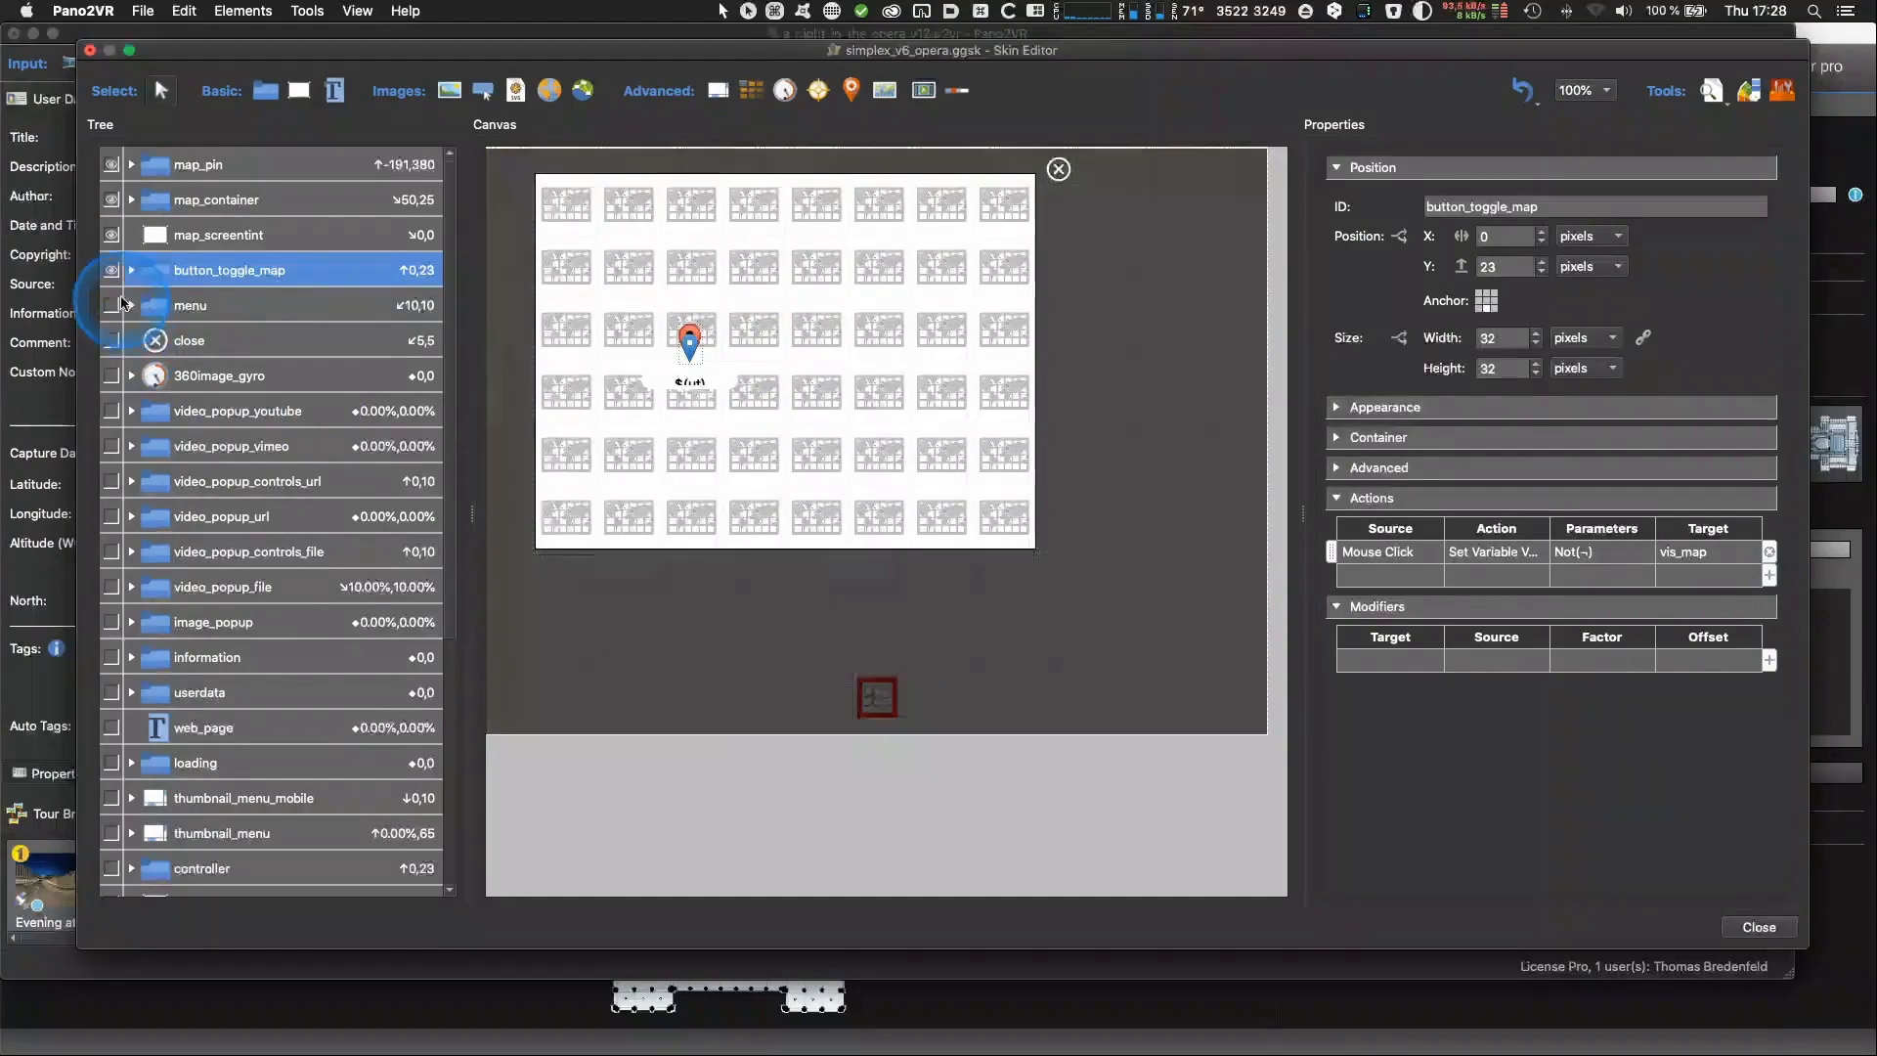
left_click(111, 235)
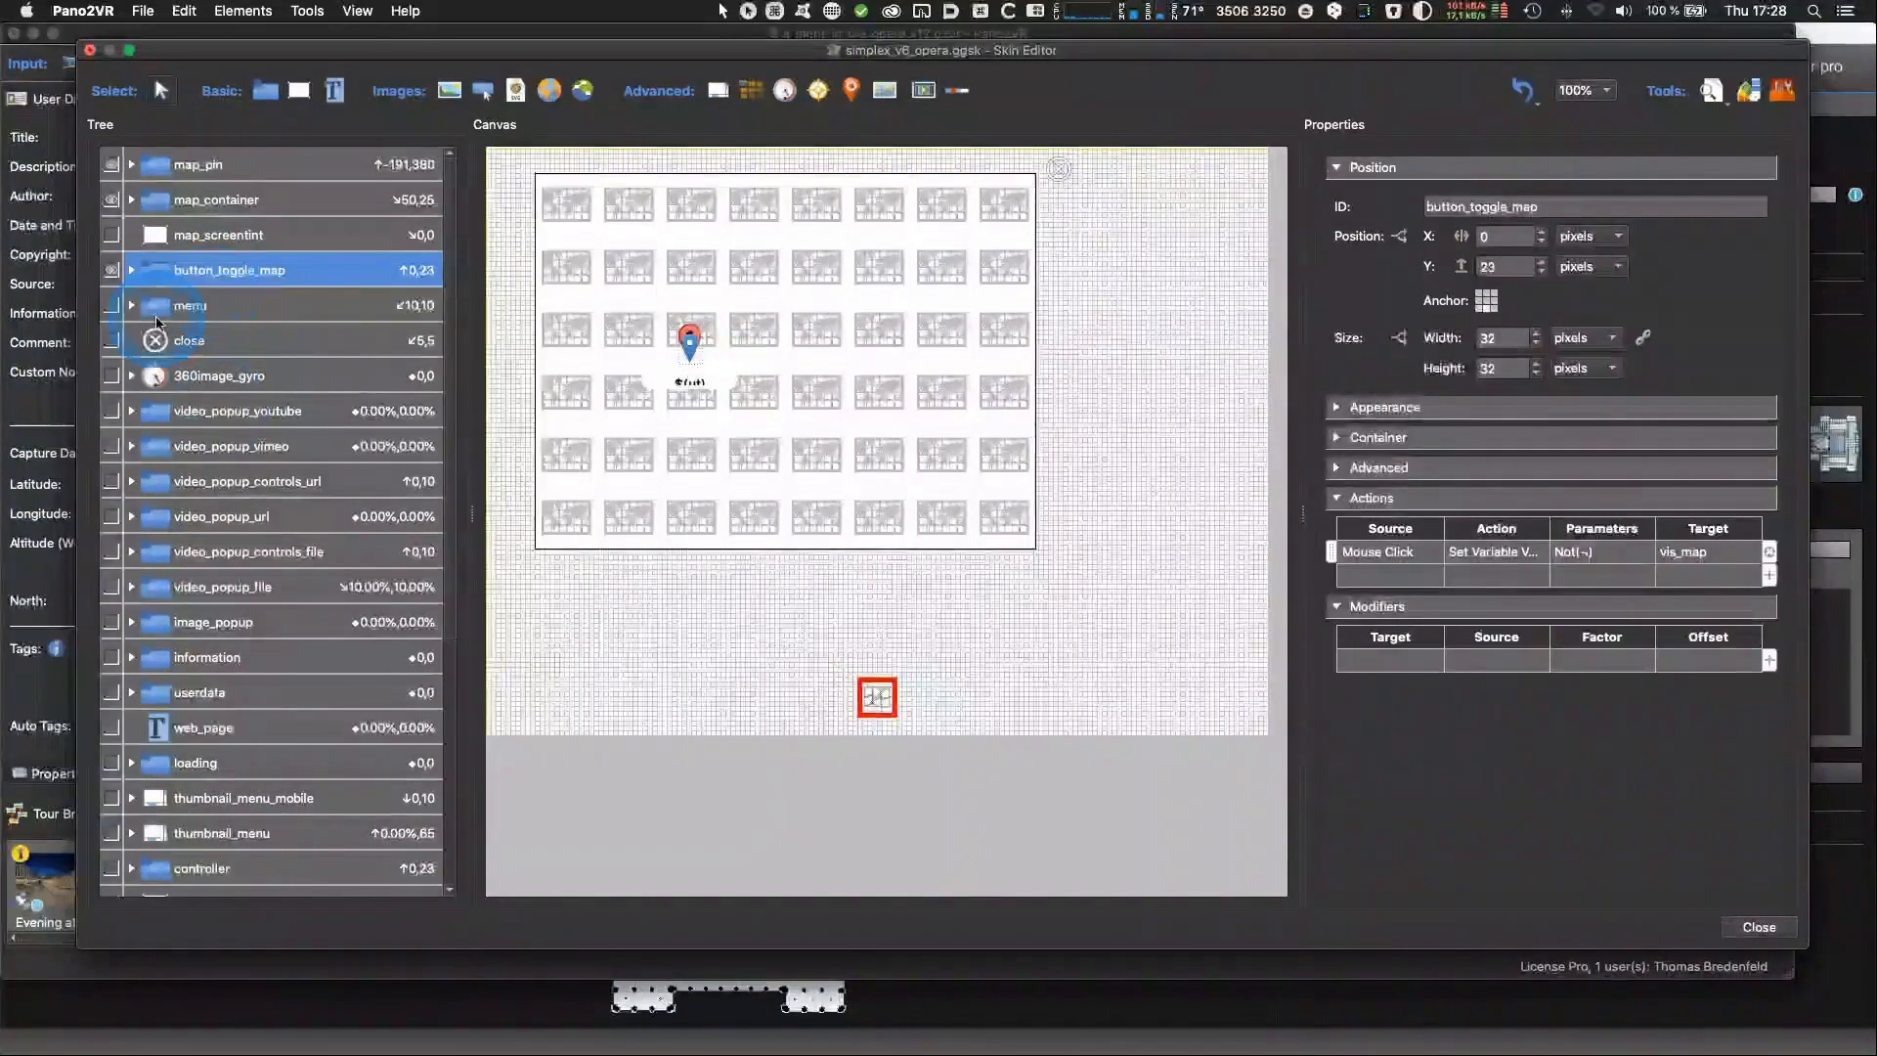
Examine the elements inside button_toggle_map and map_container, including the map and its close button.
left_click(131, 269)
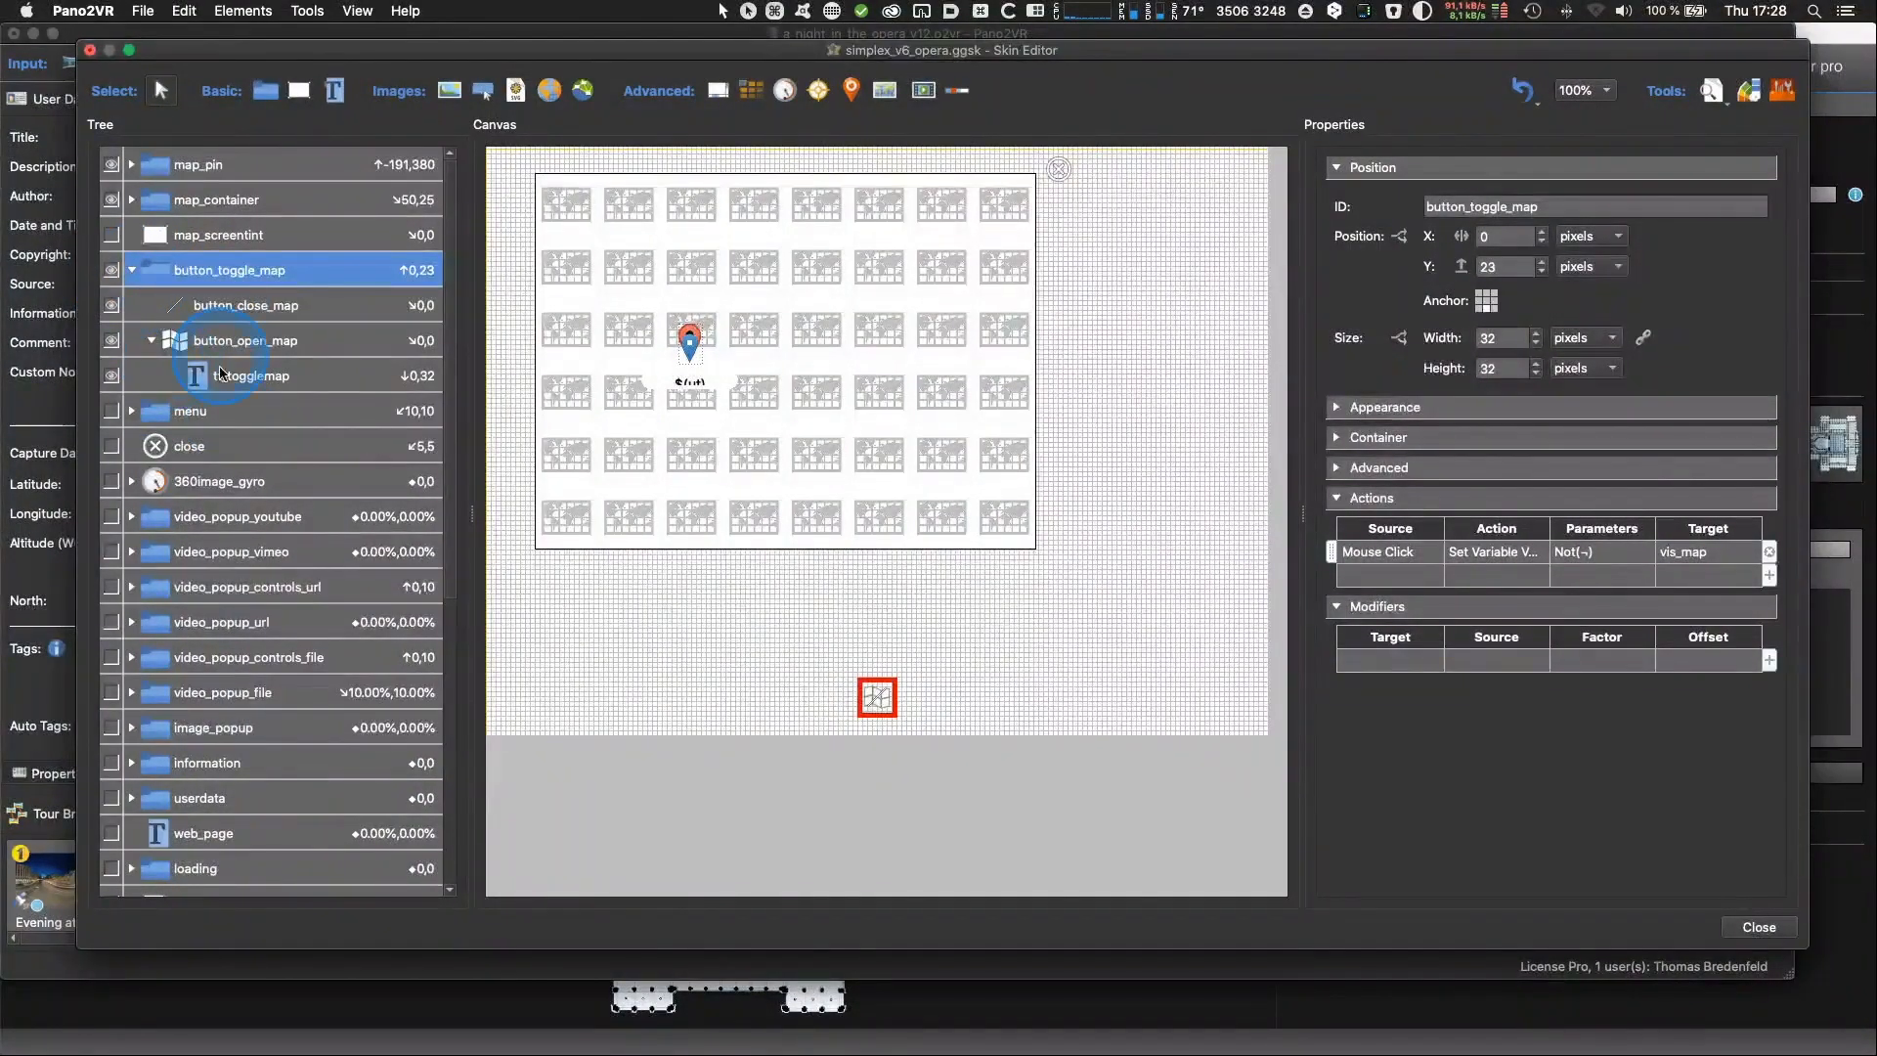
left_click(129, 278)
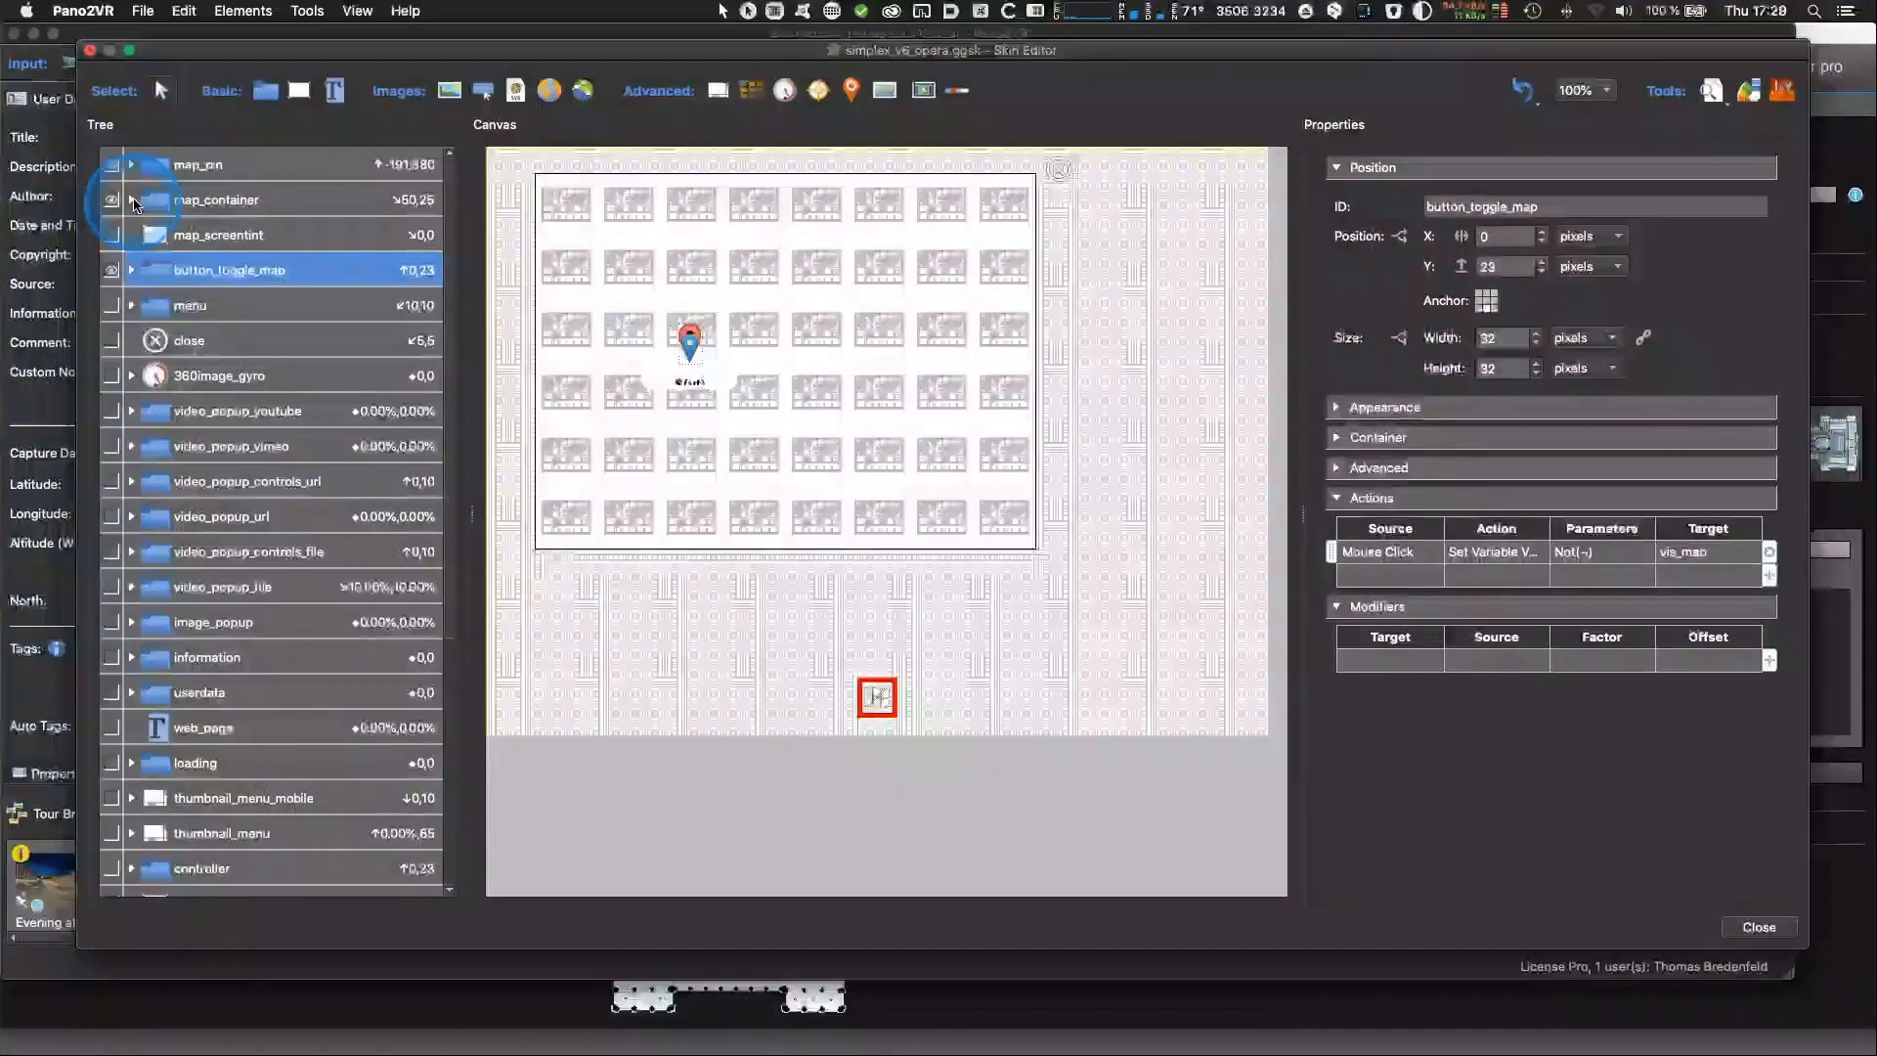
left_click(131, 199)
left_click(196, 304)
left_click(201, 279)
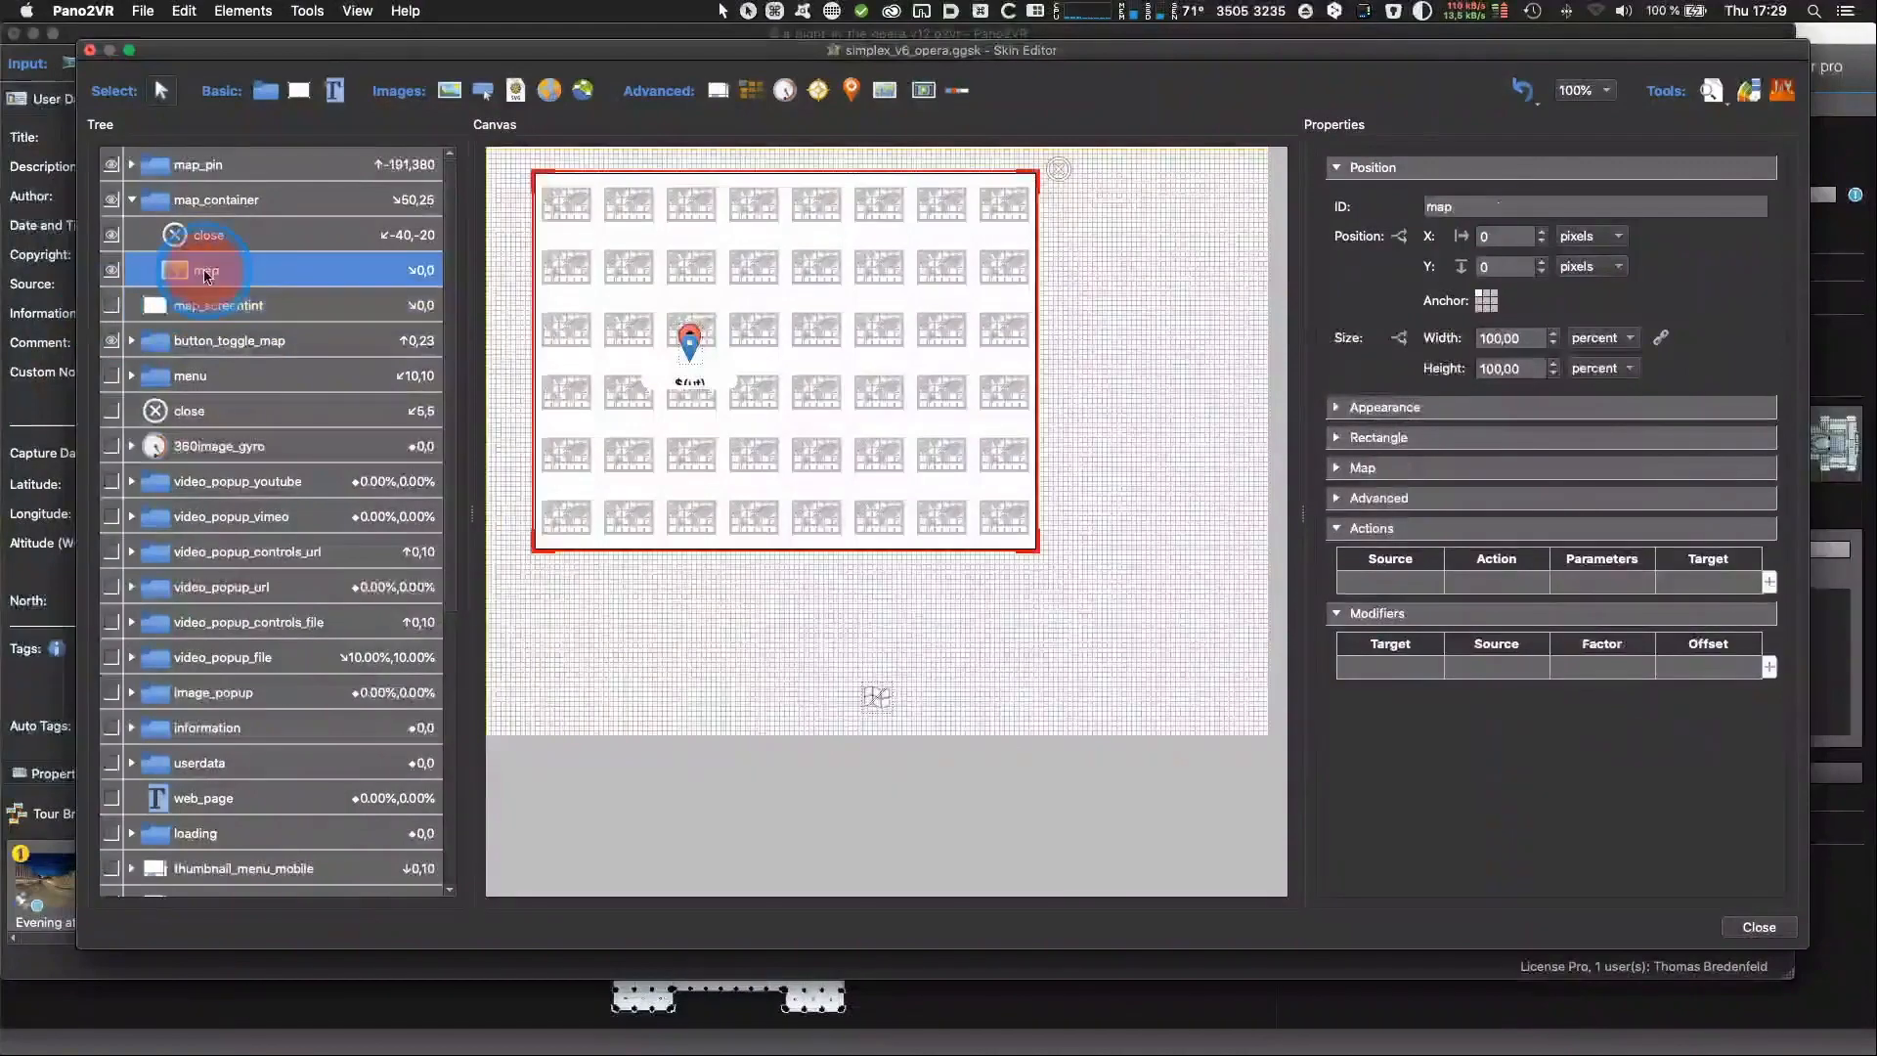
left_click(690, 431)
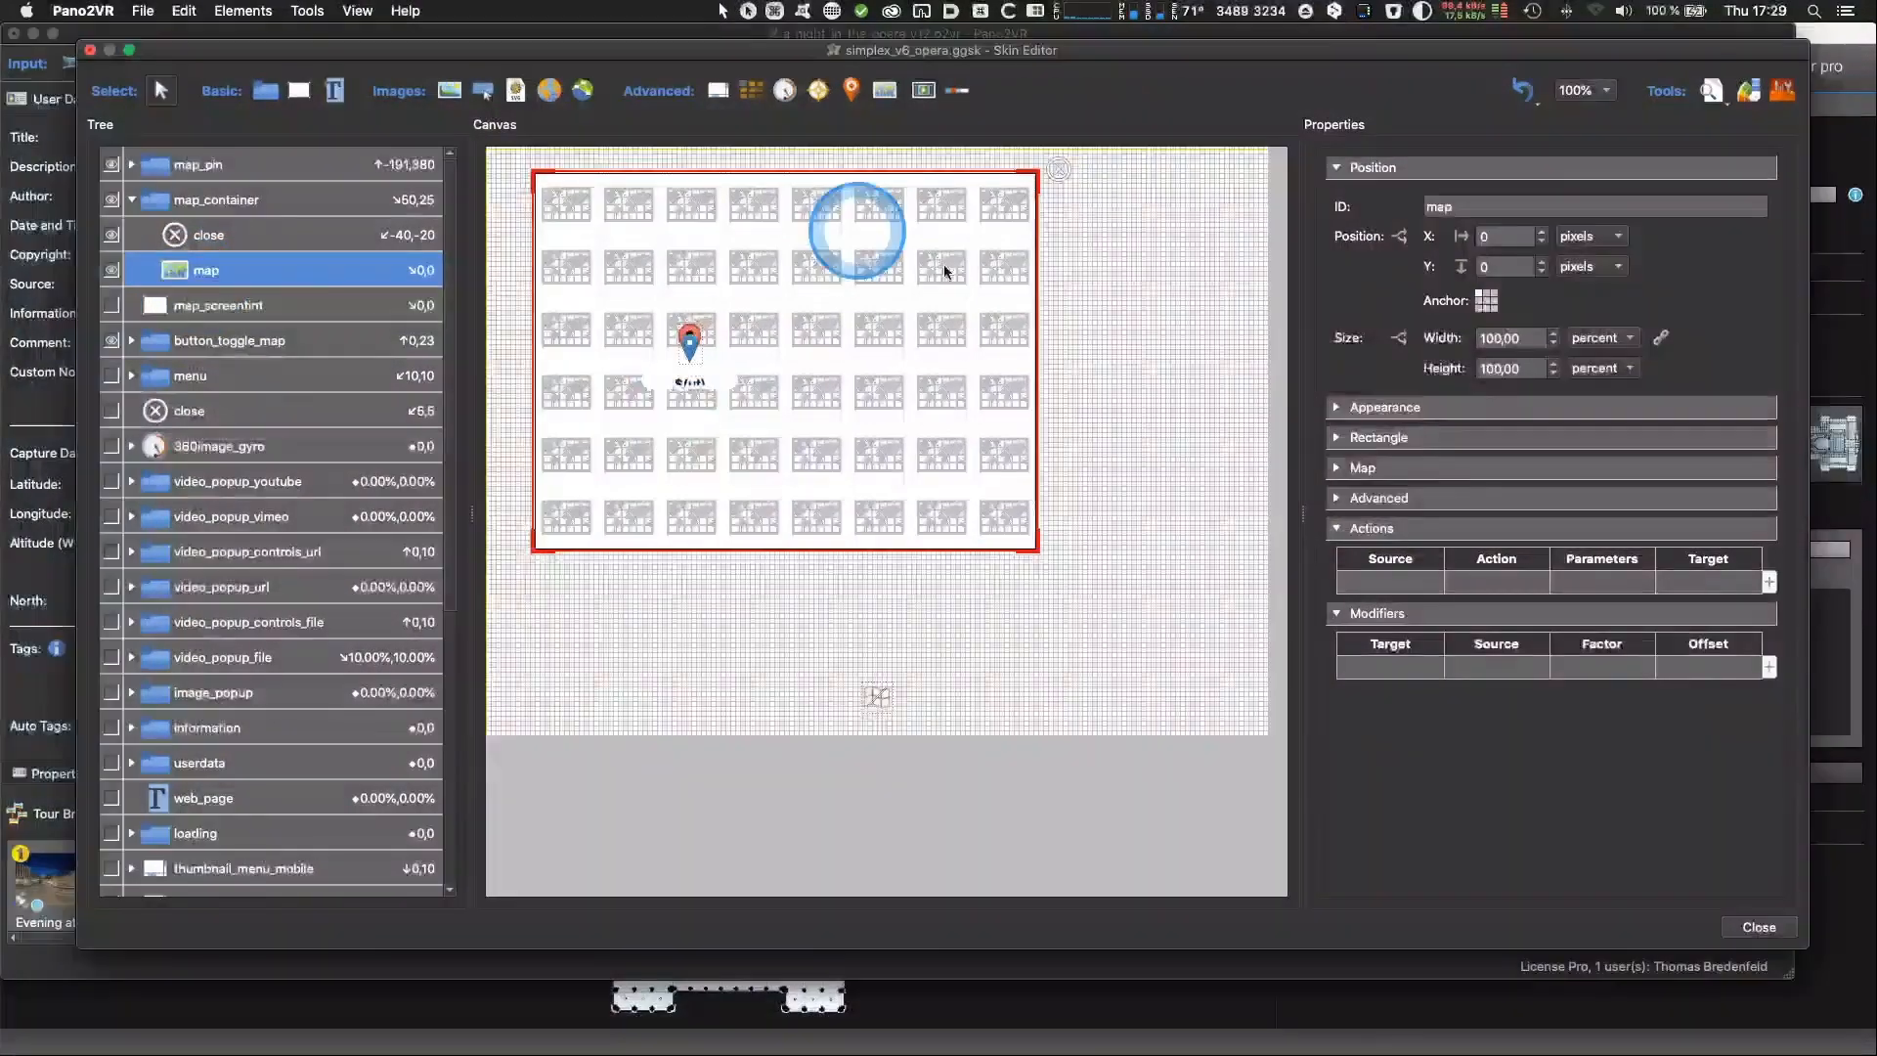
left_click(198, 237)
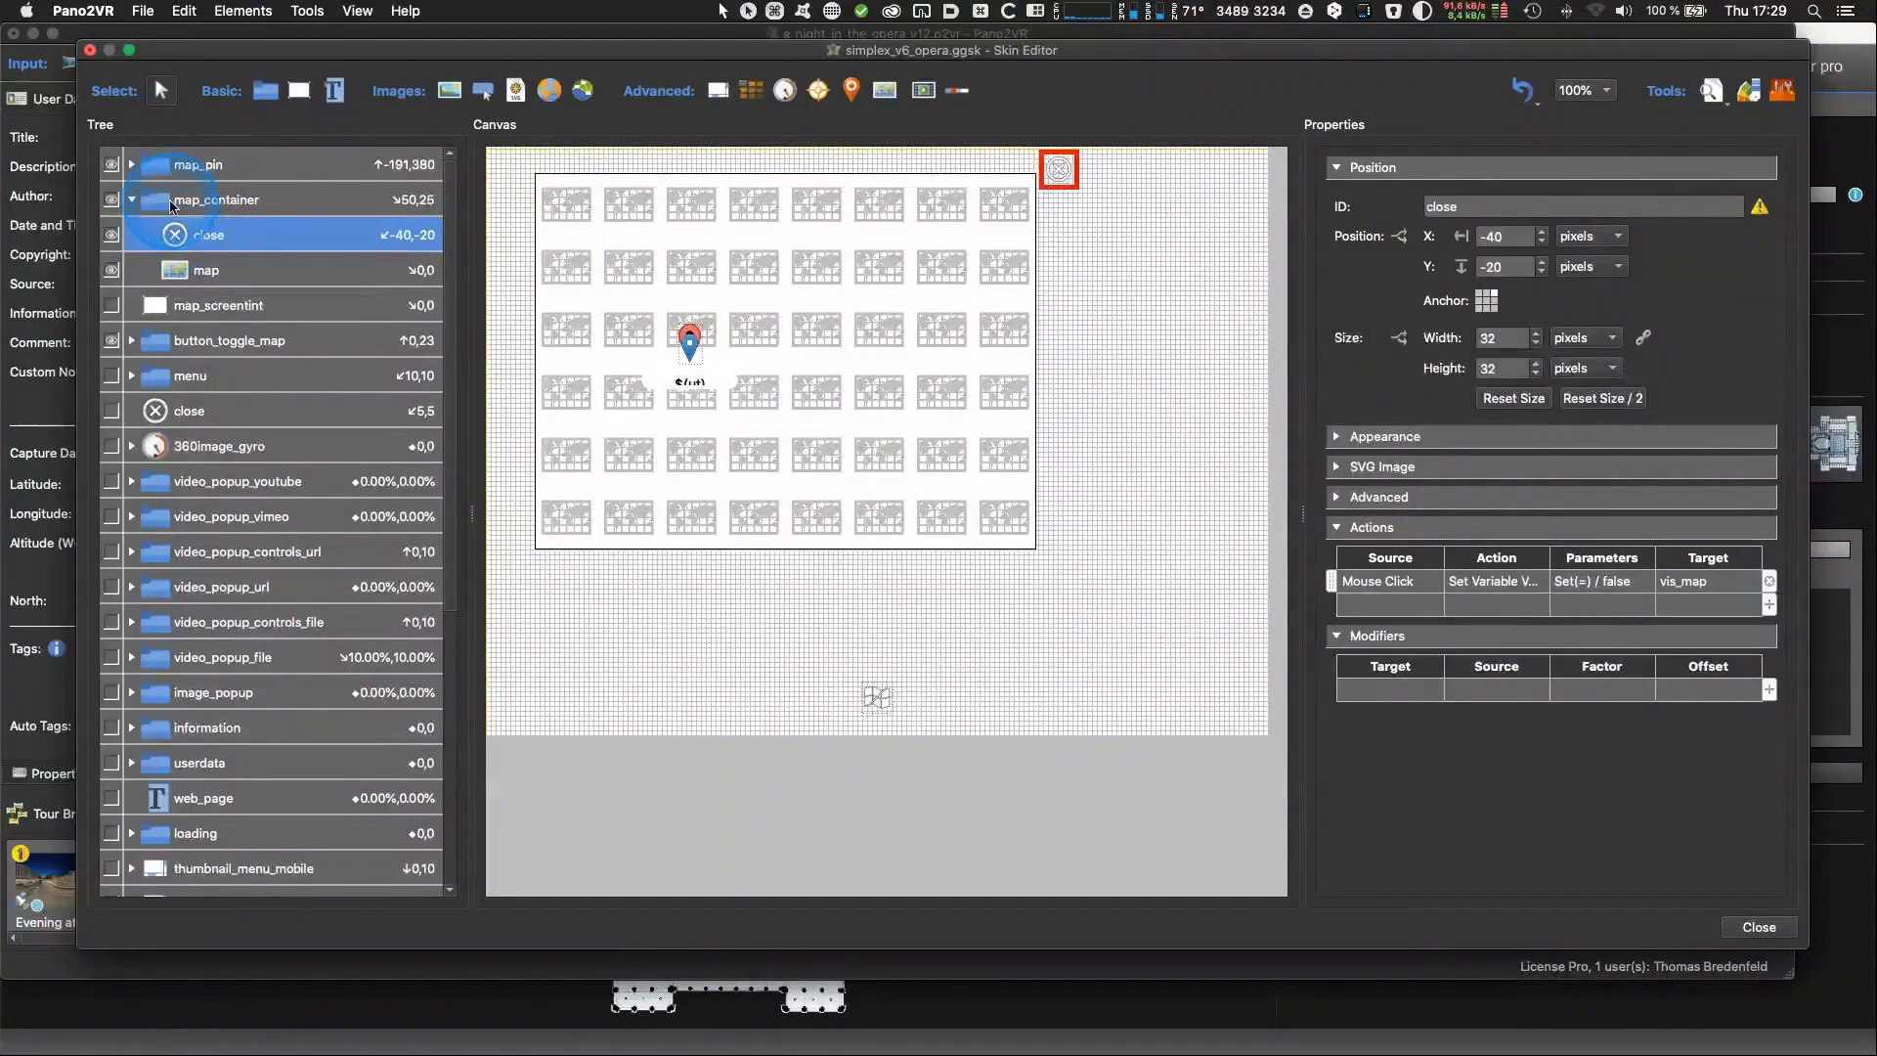
left_click(194, 200)
Examine the map_pin container's actions and its normal pin, active pin and tooltip elements.
left_click(194, 166)
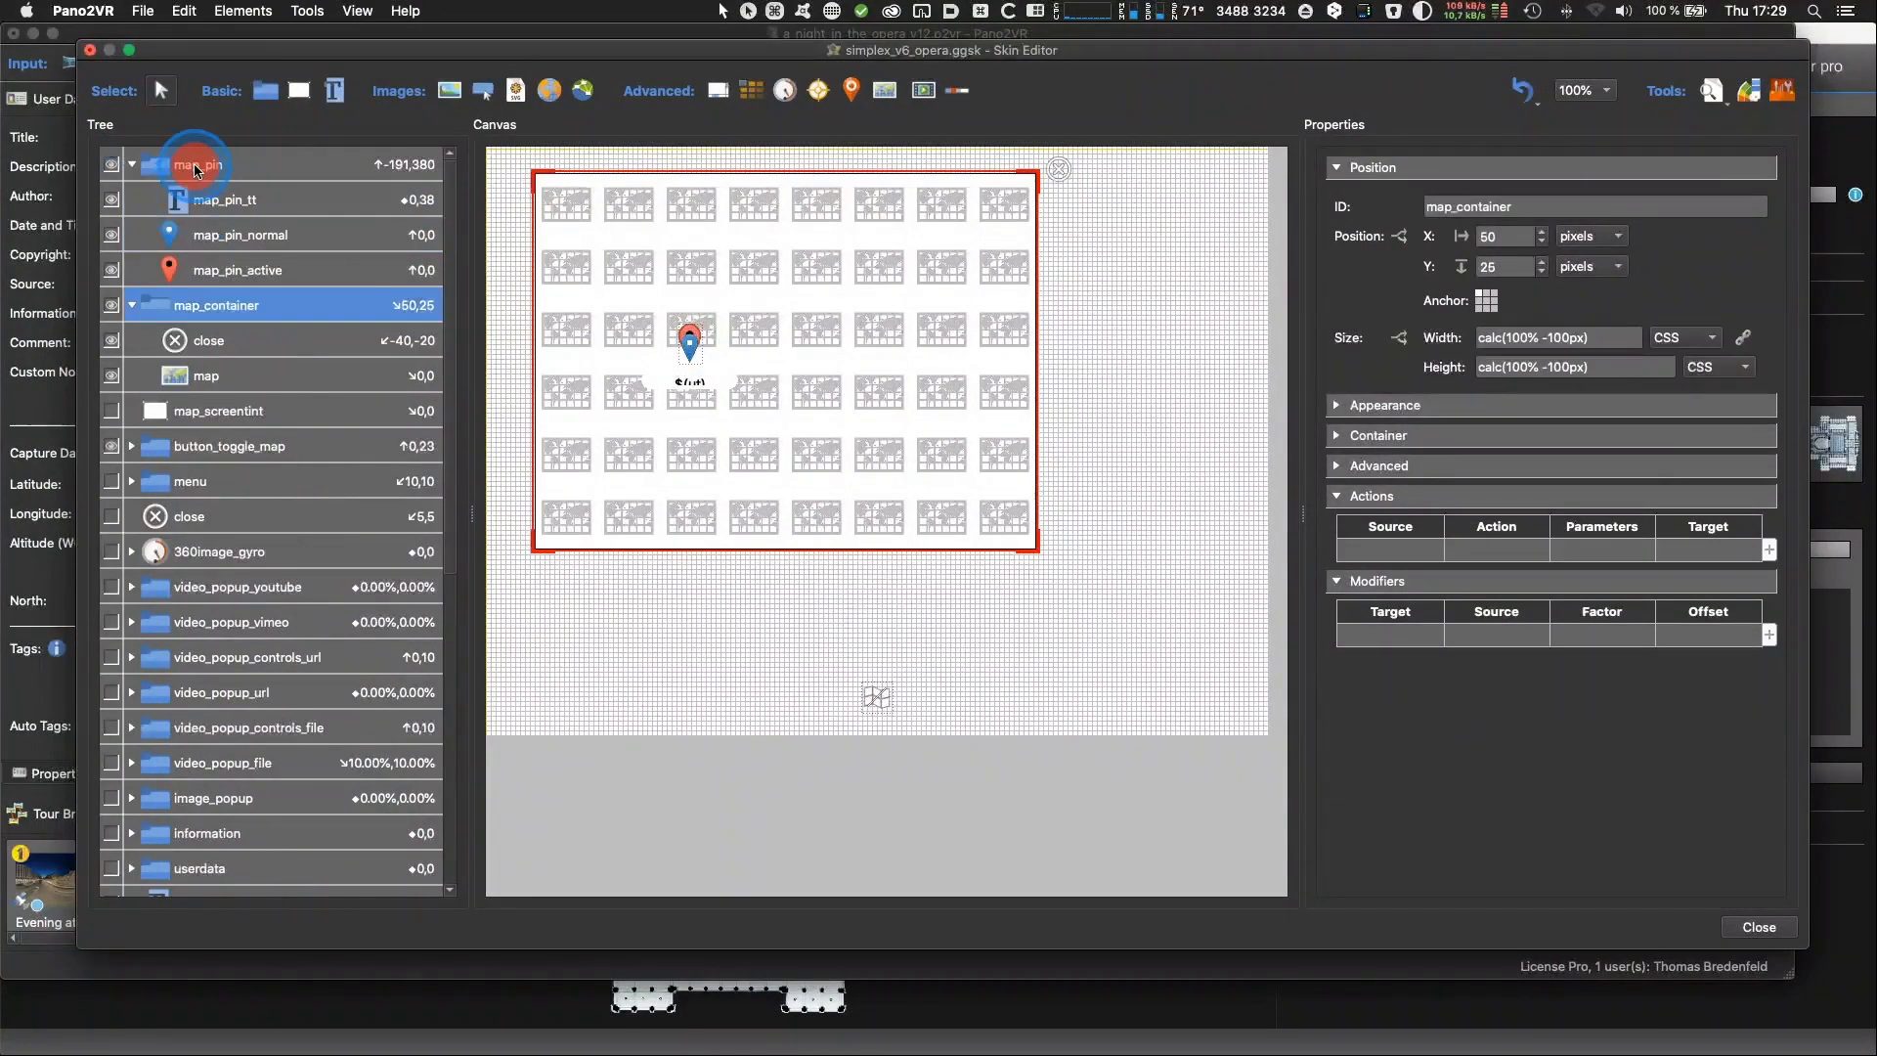
left_click(297, 461)
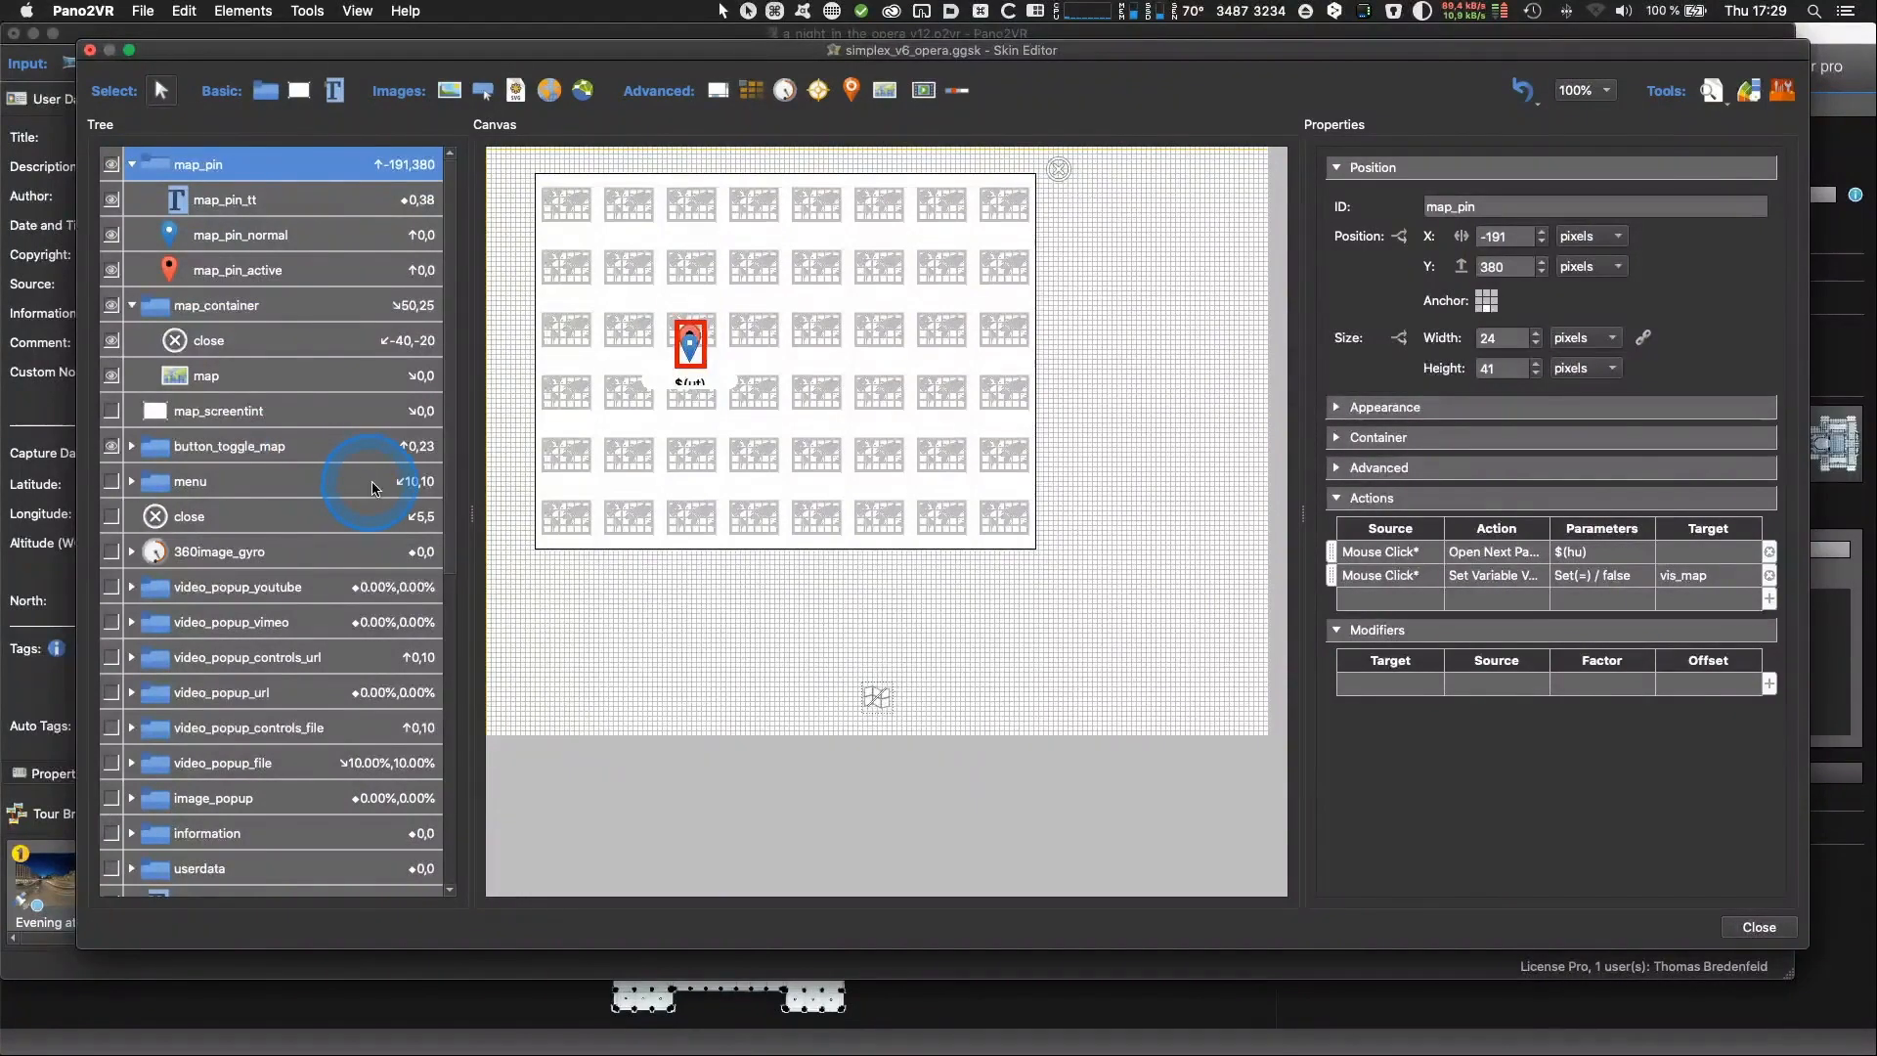
left_click(368, 483)
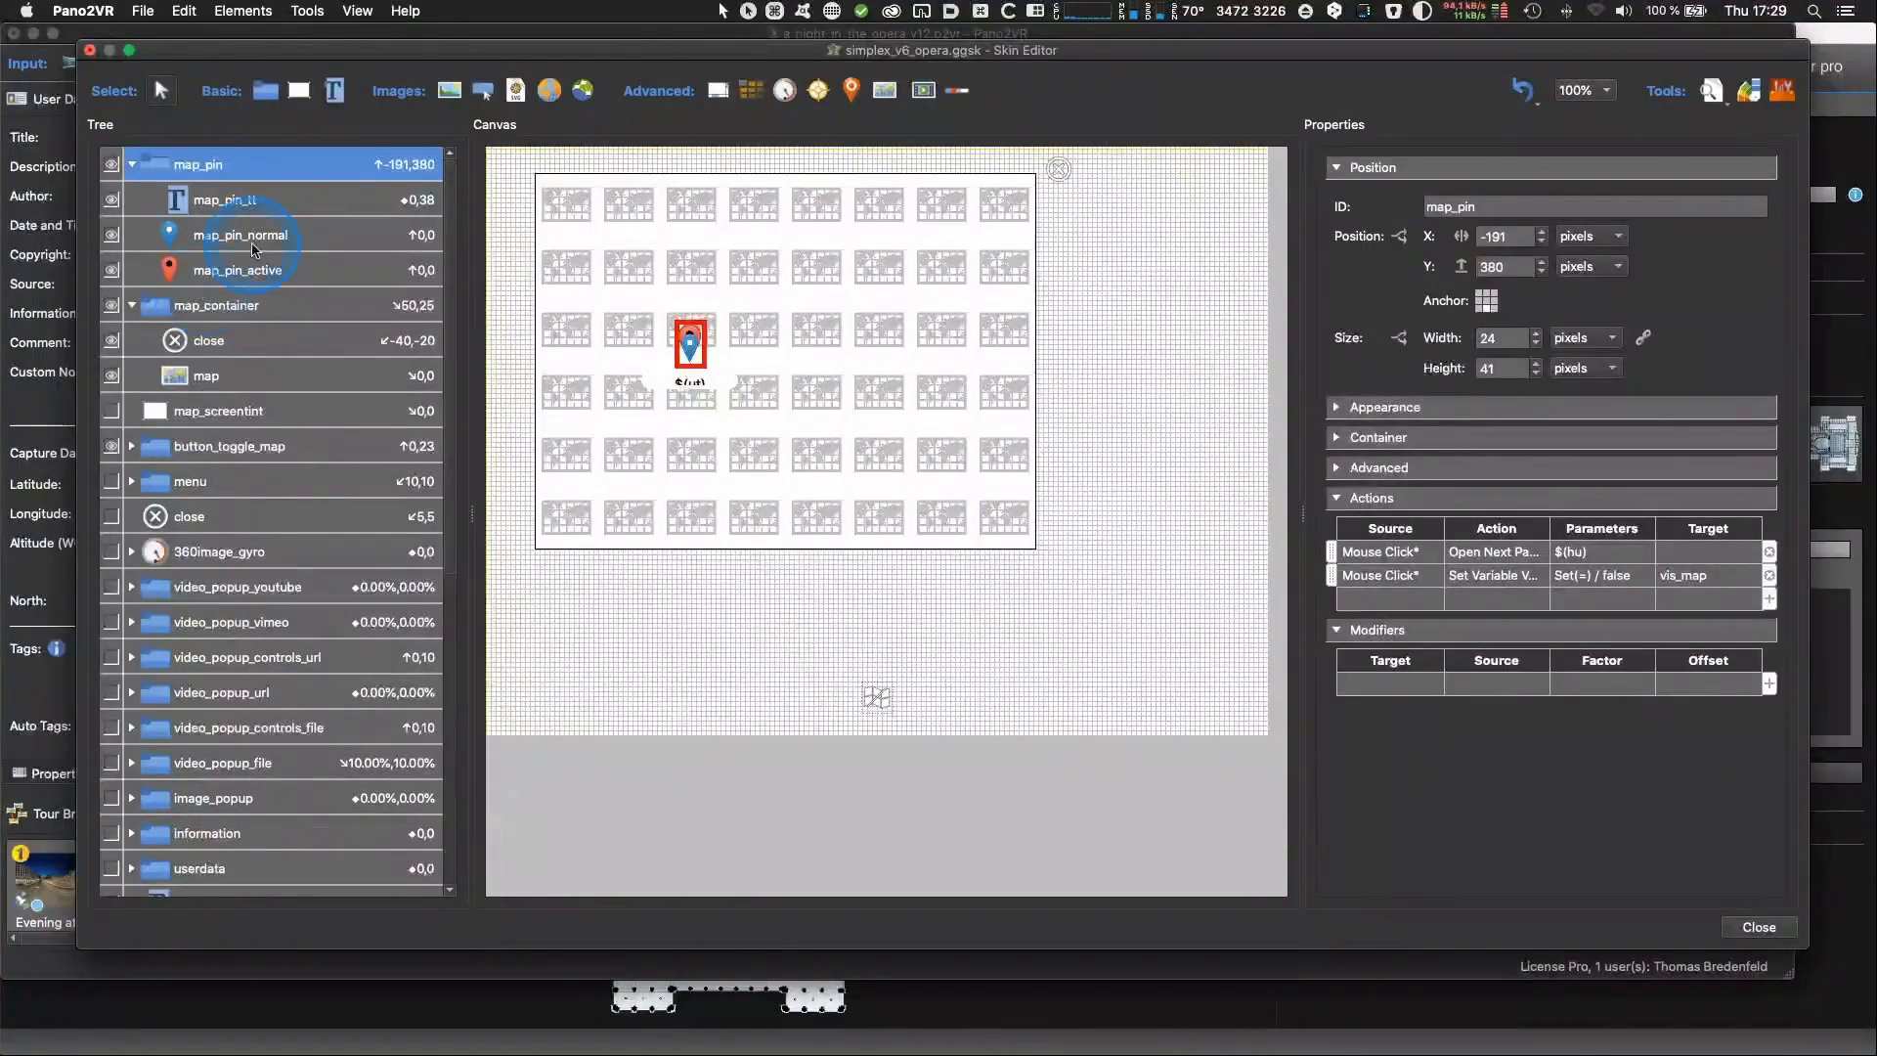
left_click(252, 249)
left_click(240, 270)
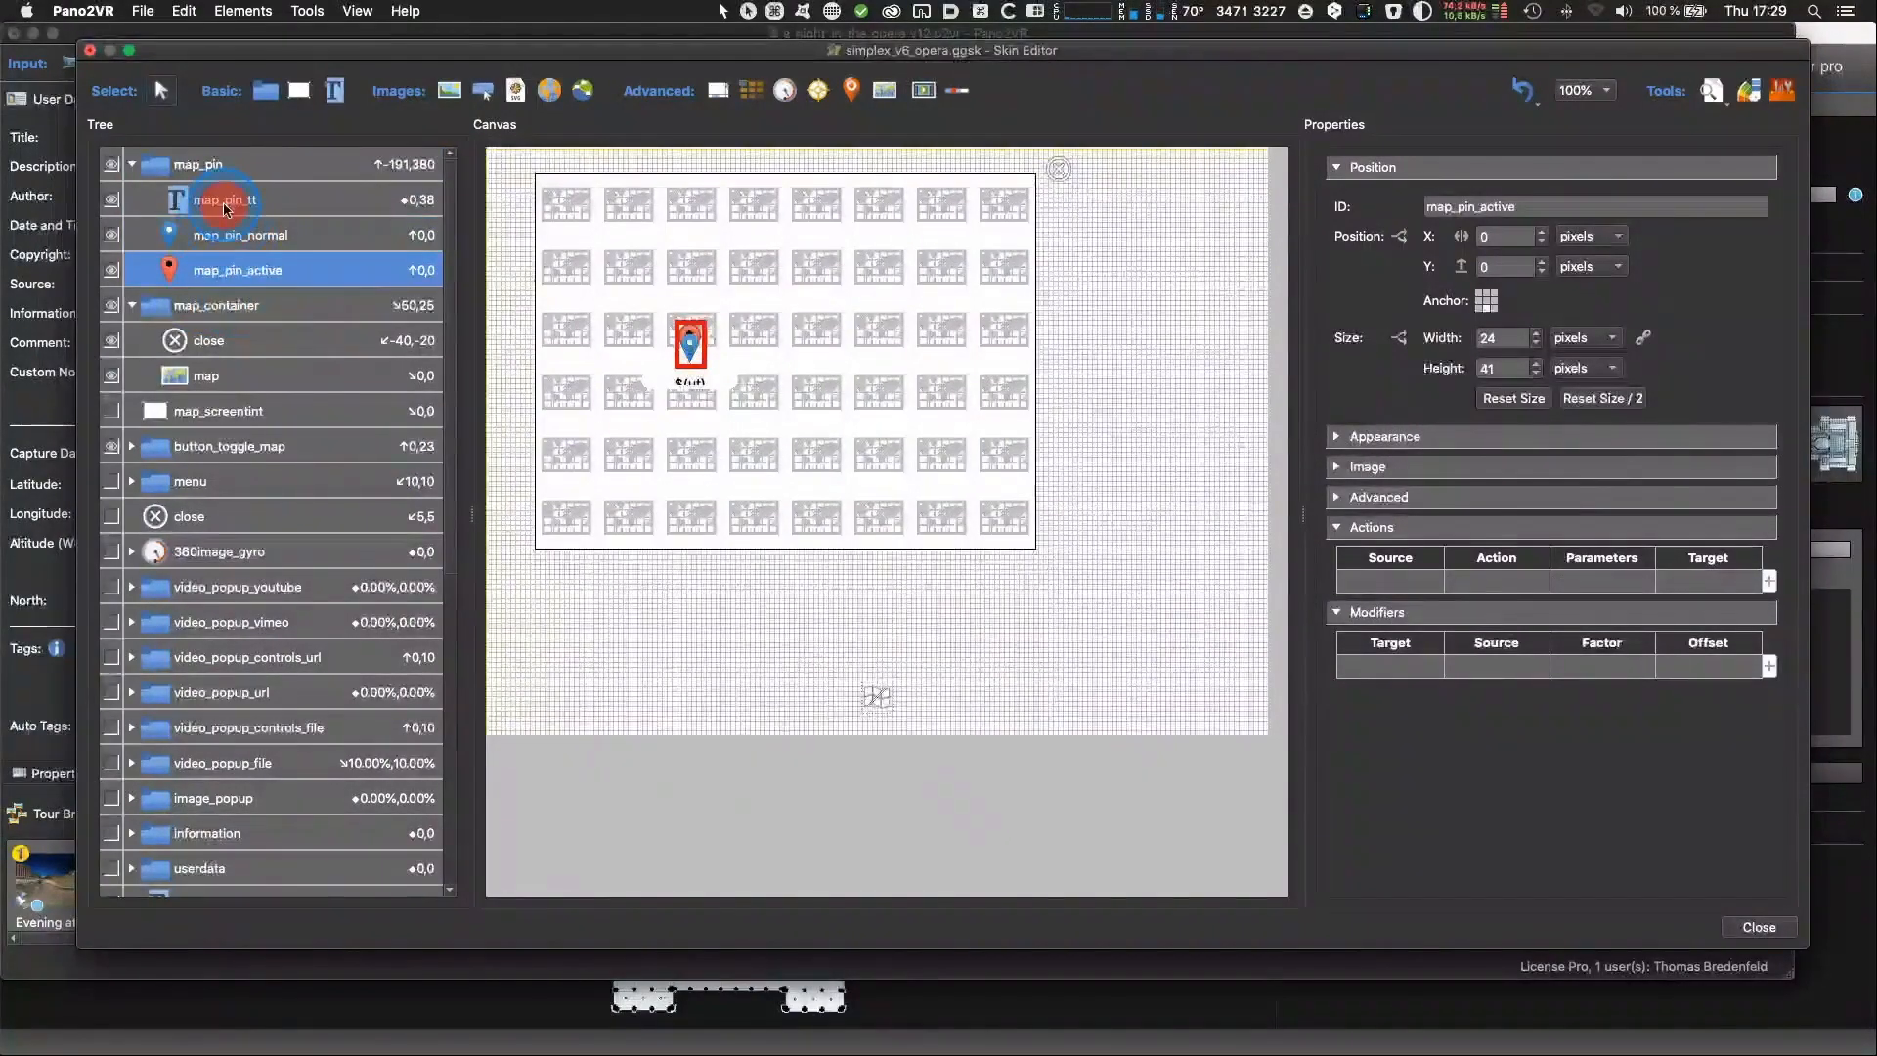
left_click(225, 208)
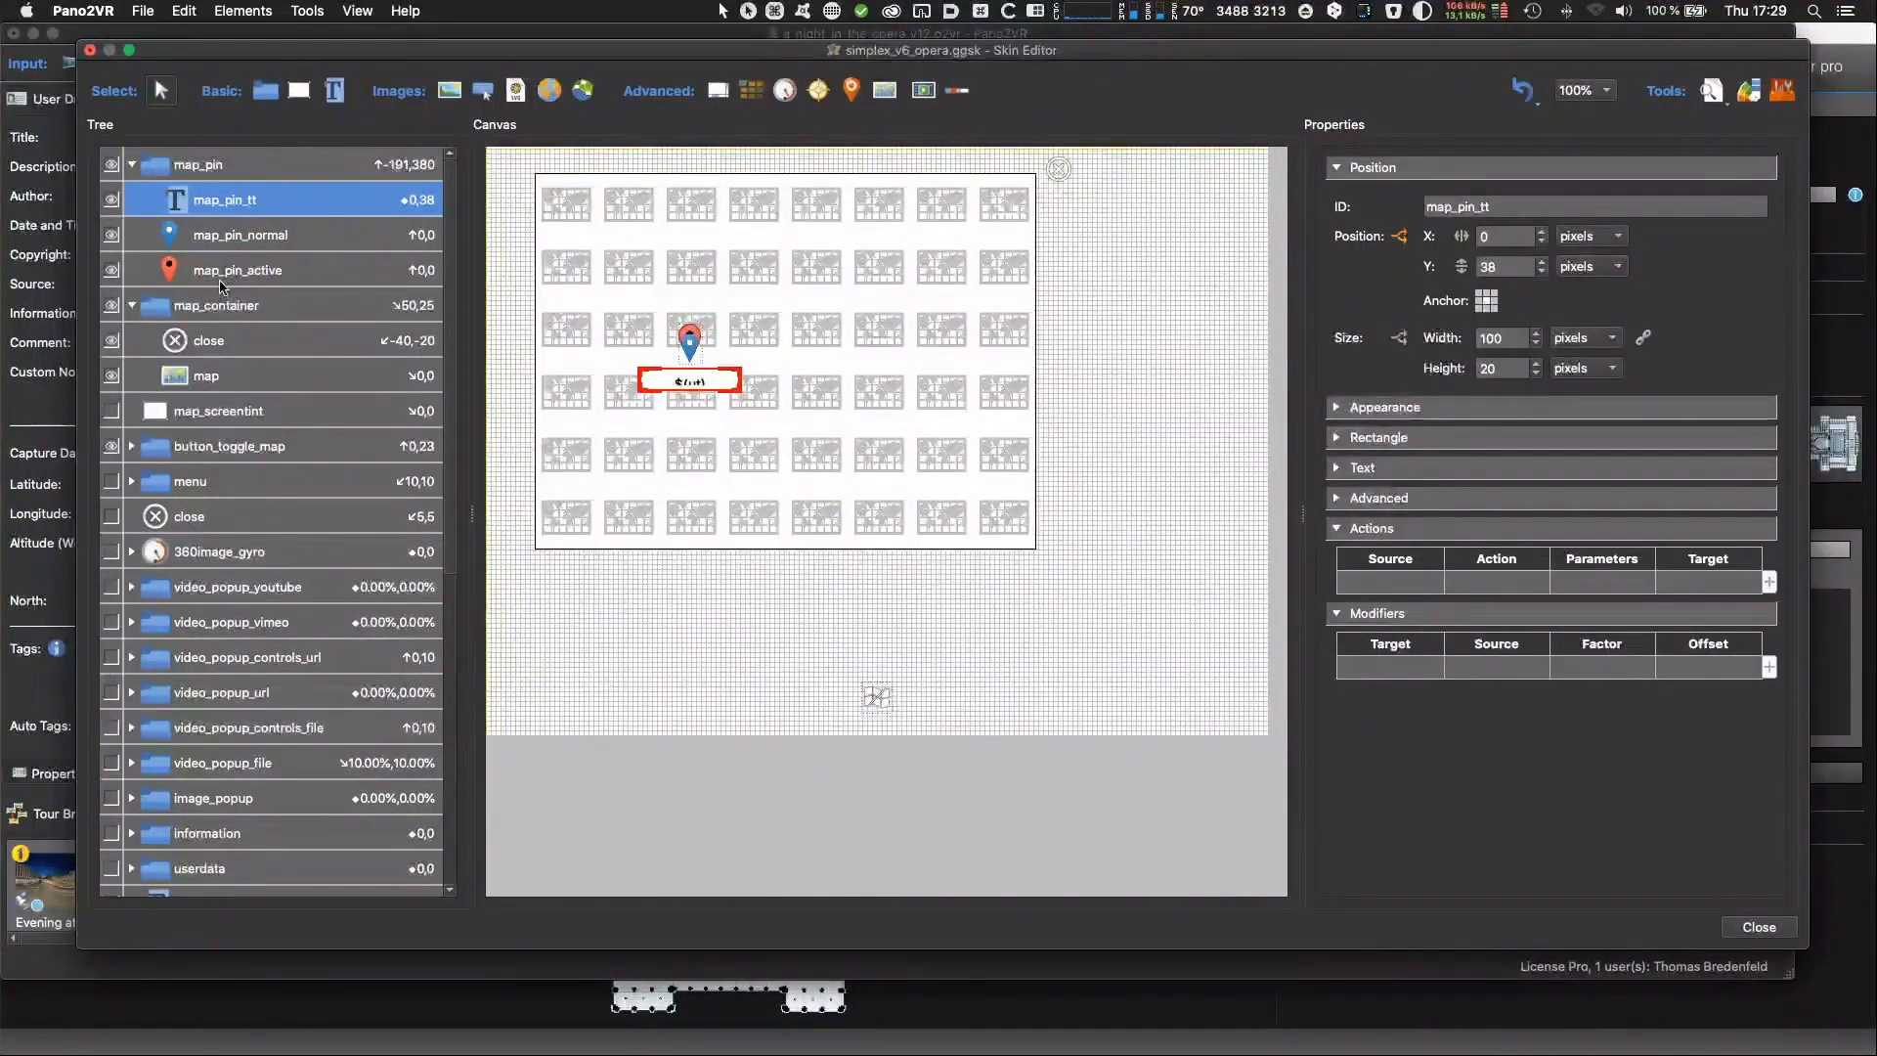
Examine the map settings of the map element inside map_container, including the available Google map styles.
left_click(195, 375)
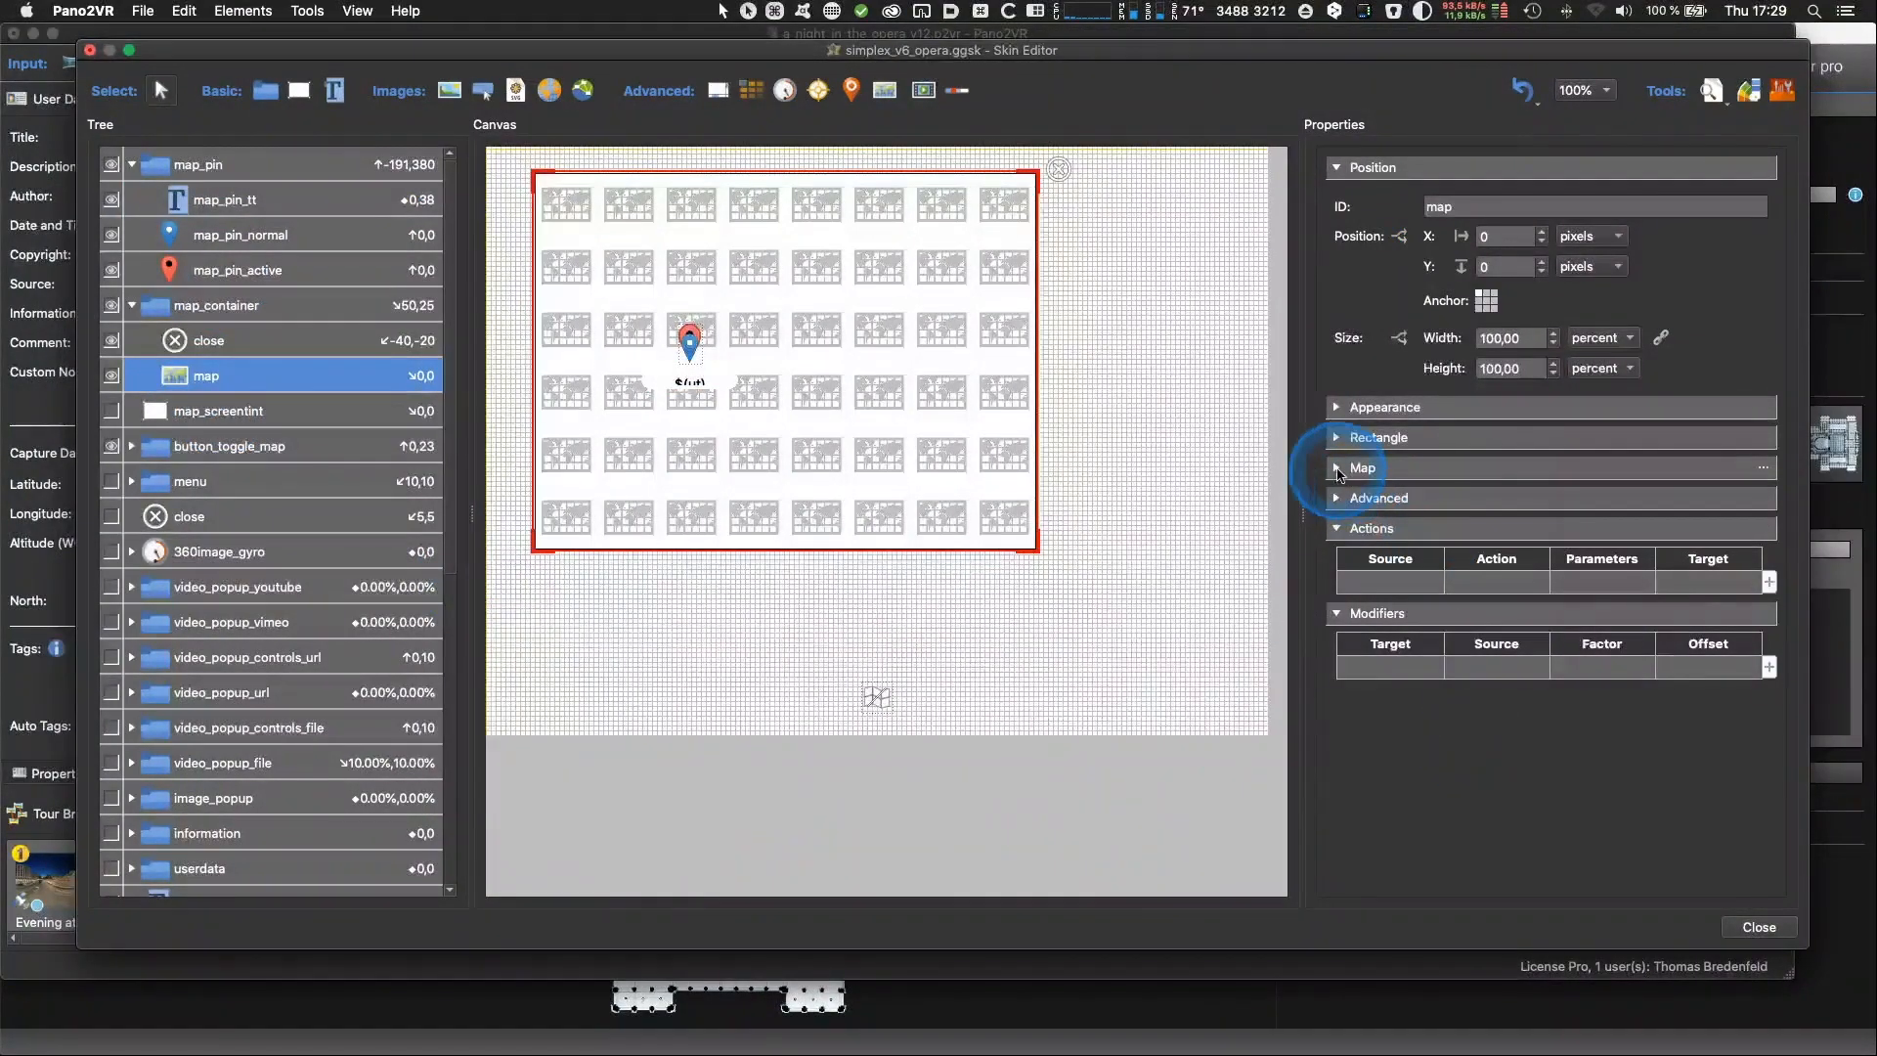
left_click(1358, 468)
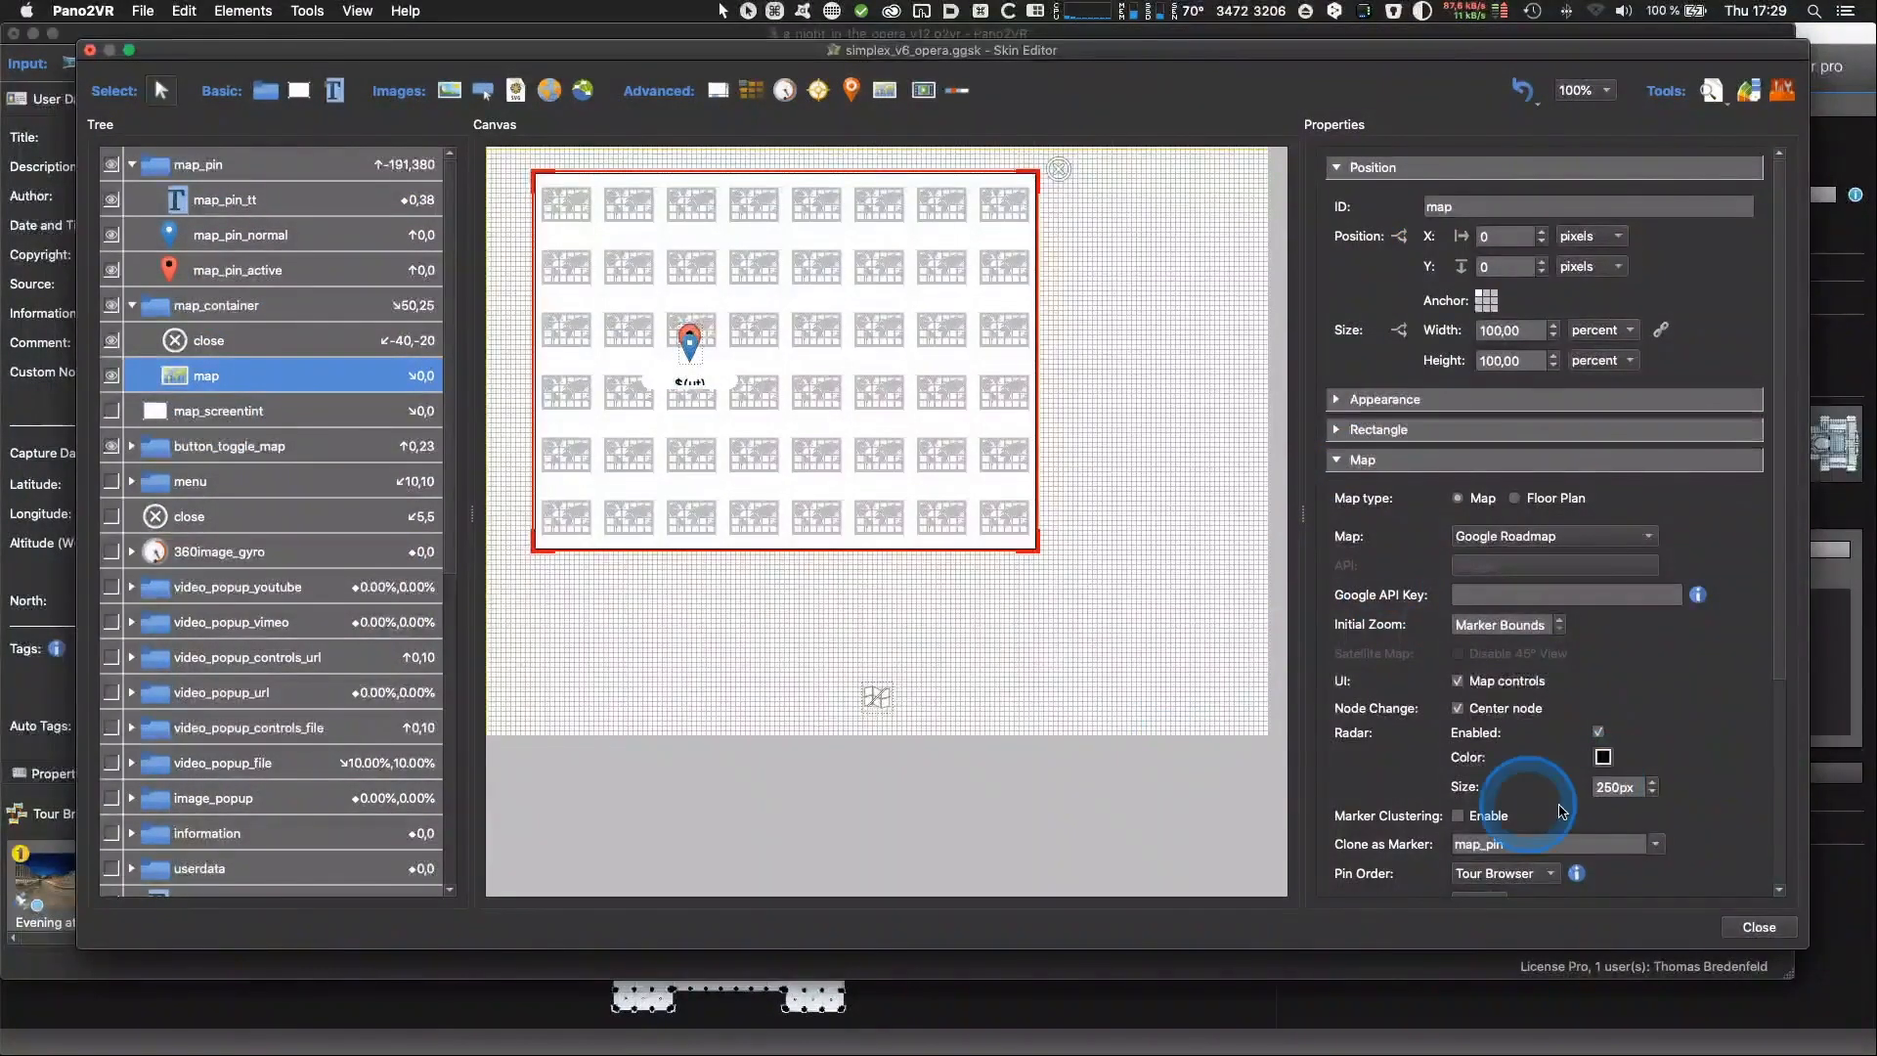
left_click(1603, 537)
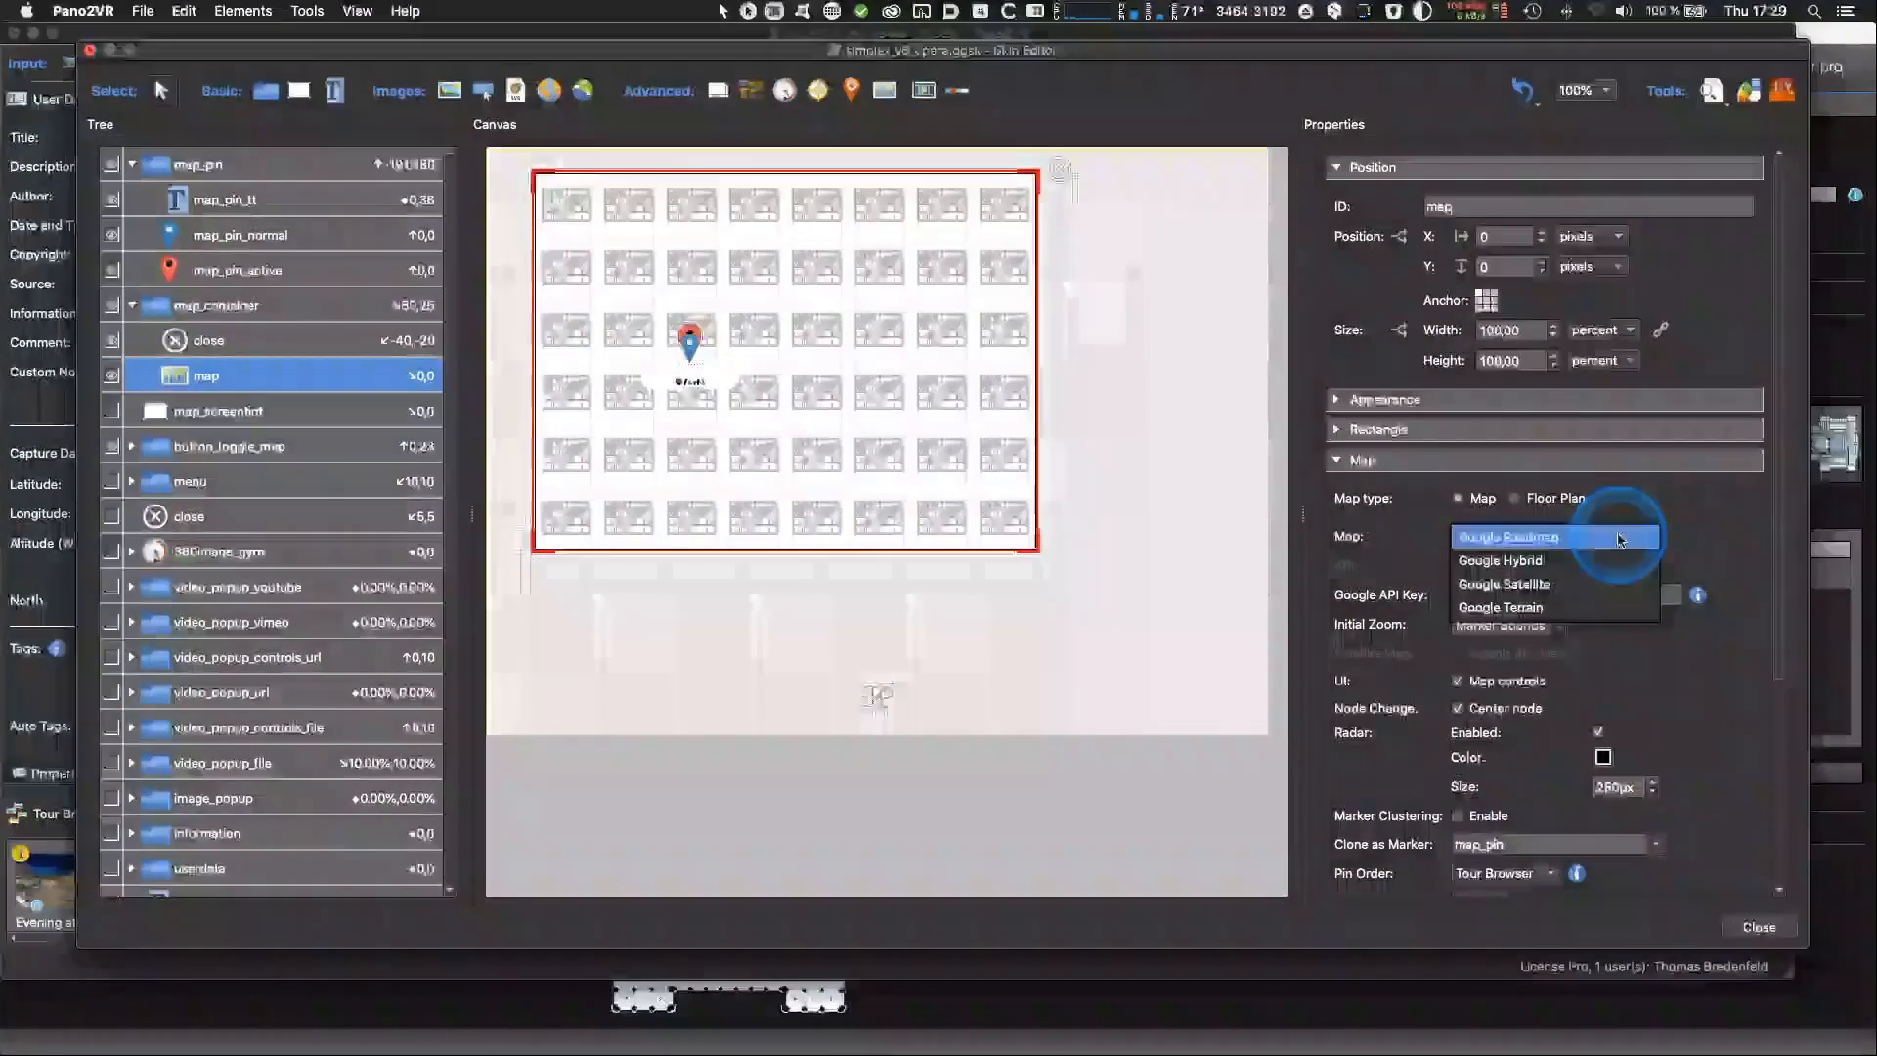
left_click(1589, 537)
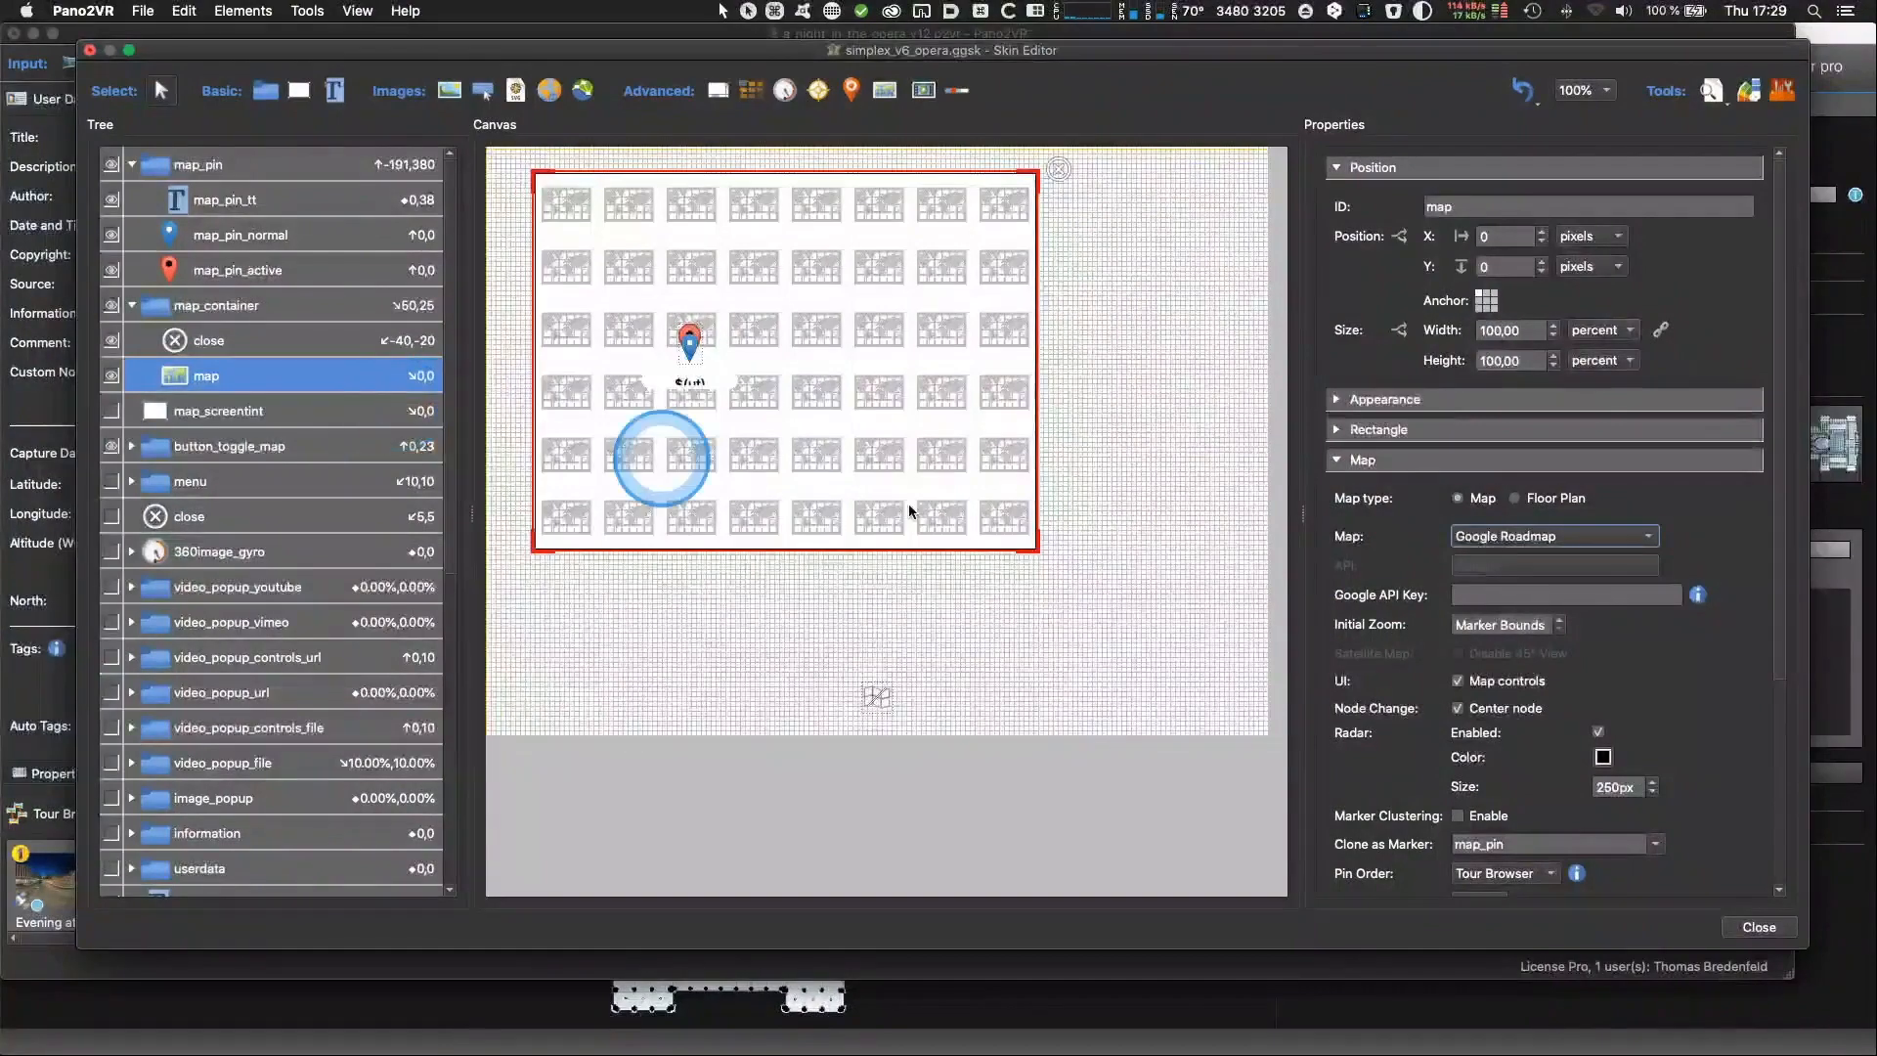
left_click(1552, 645)
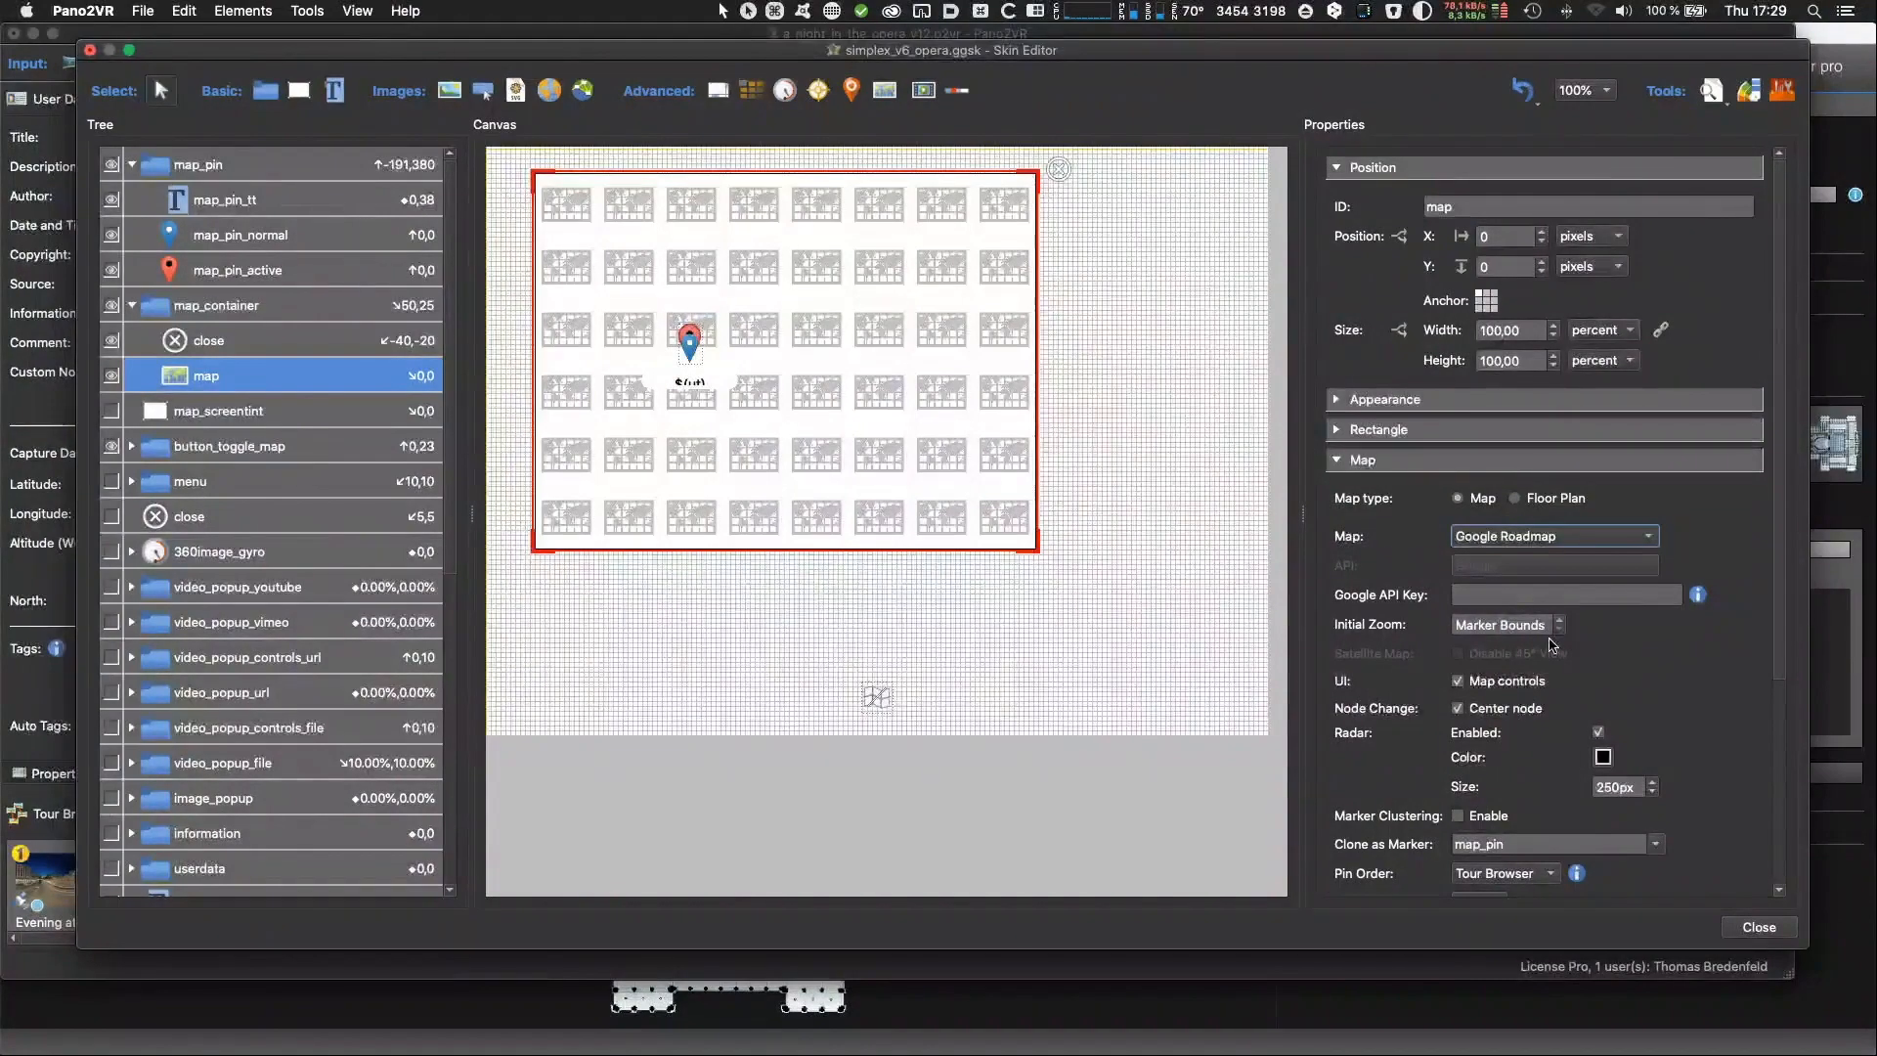
left_click(688, 350)
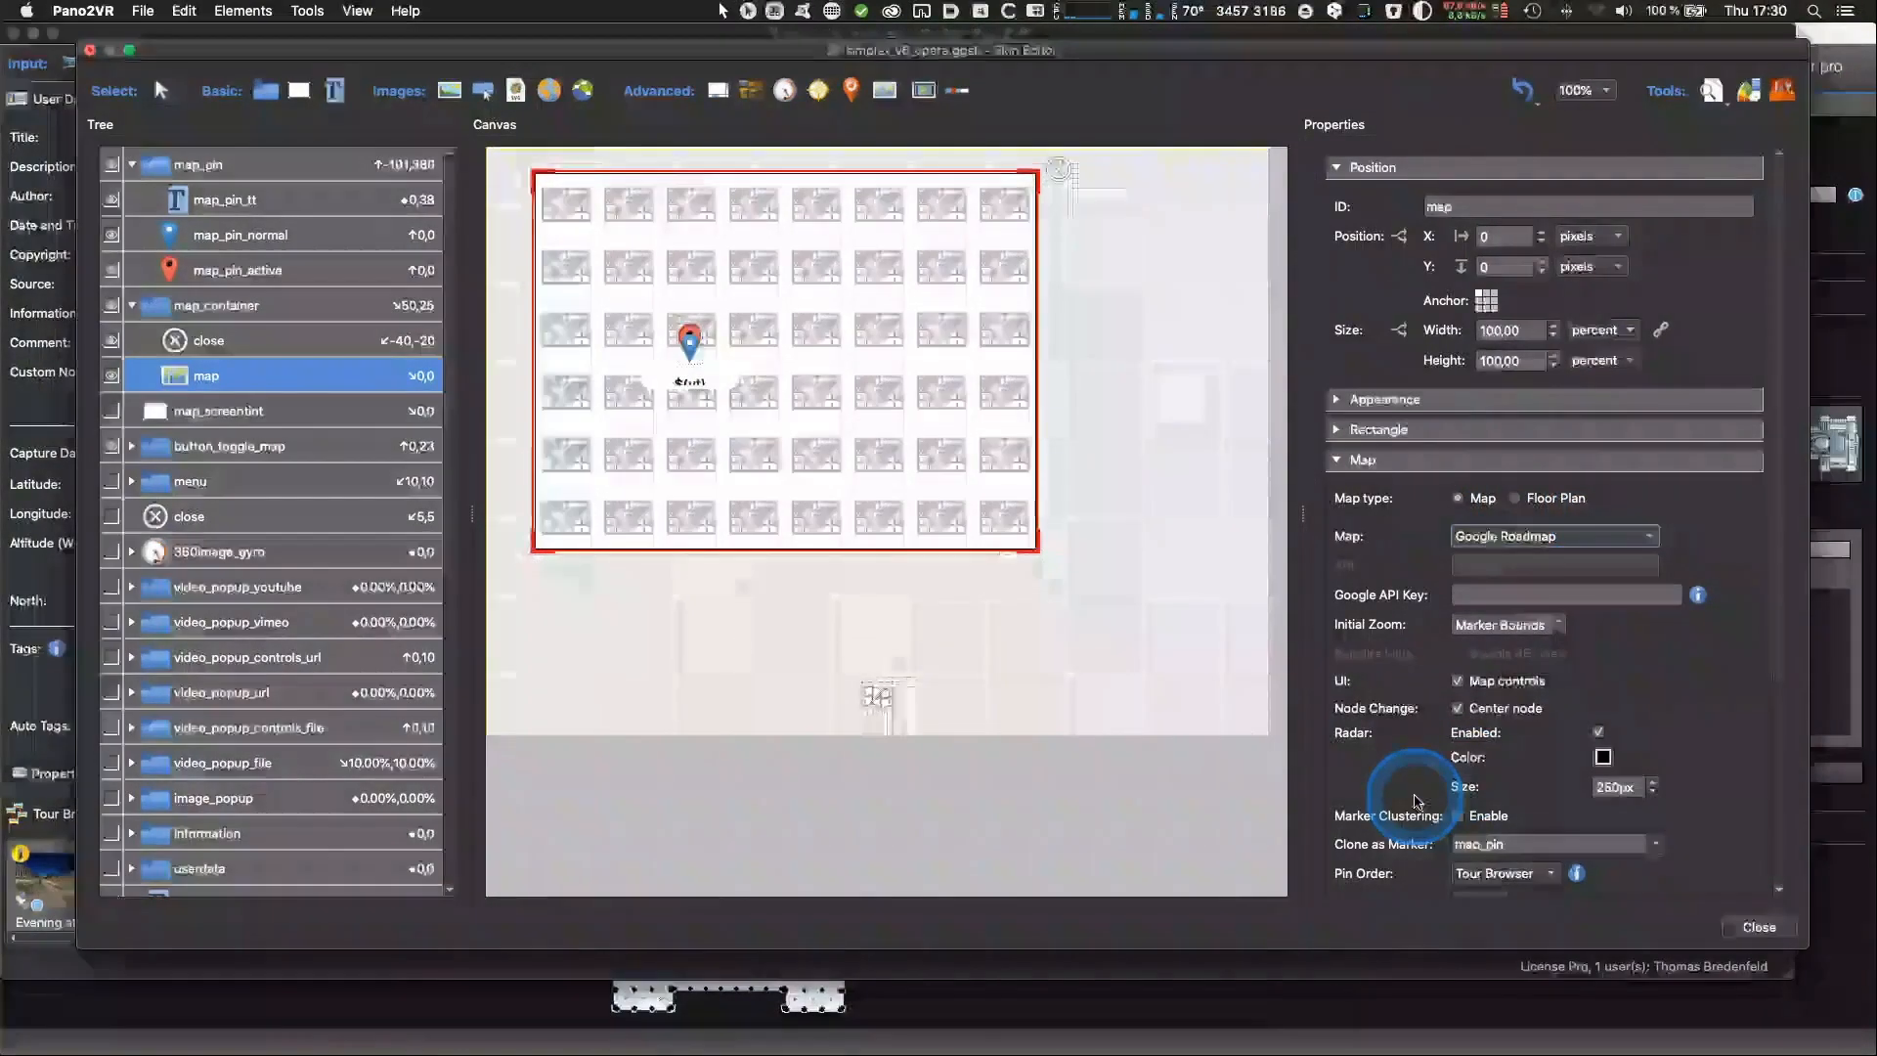
Set the map element's map style to Google Hybrid and close the Skin Editor.
left_click(1585, 537)
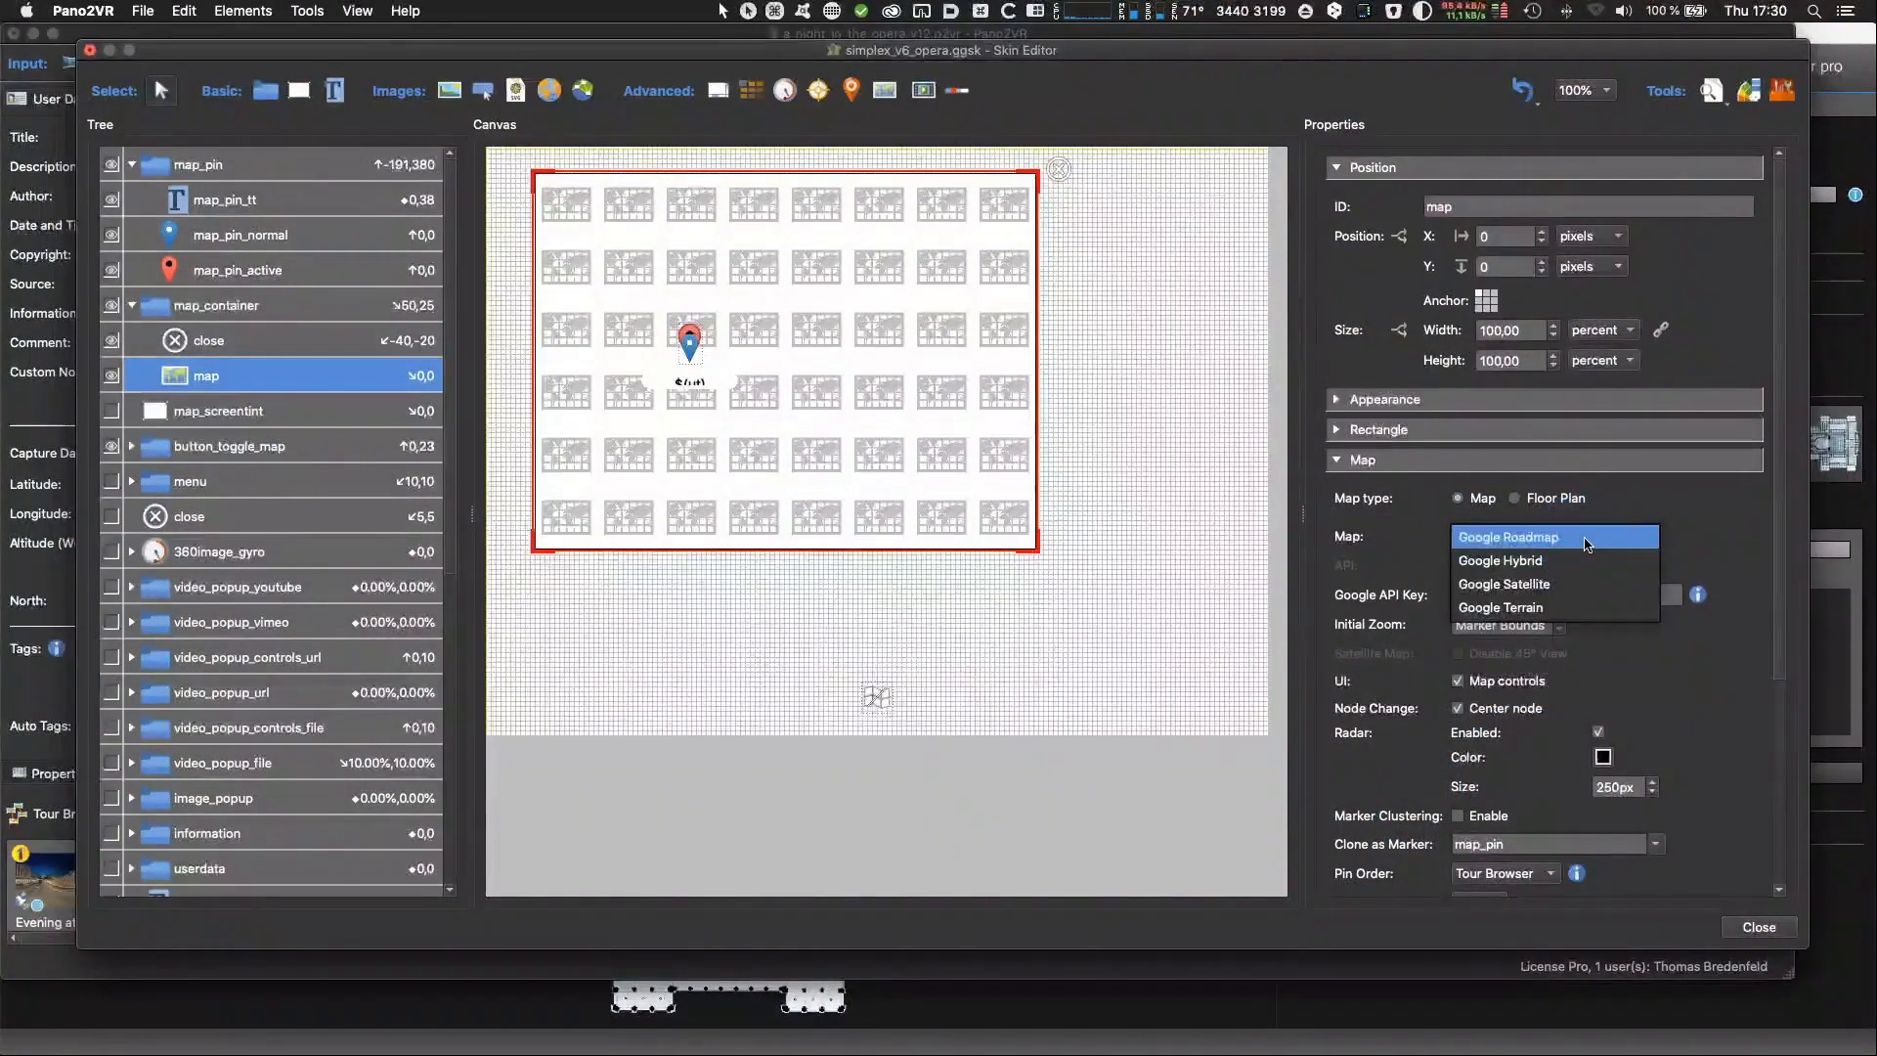
left_click(1540, 605)
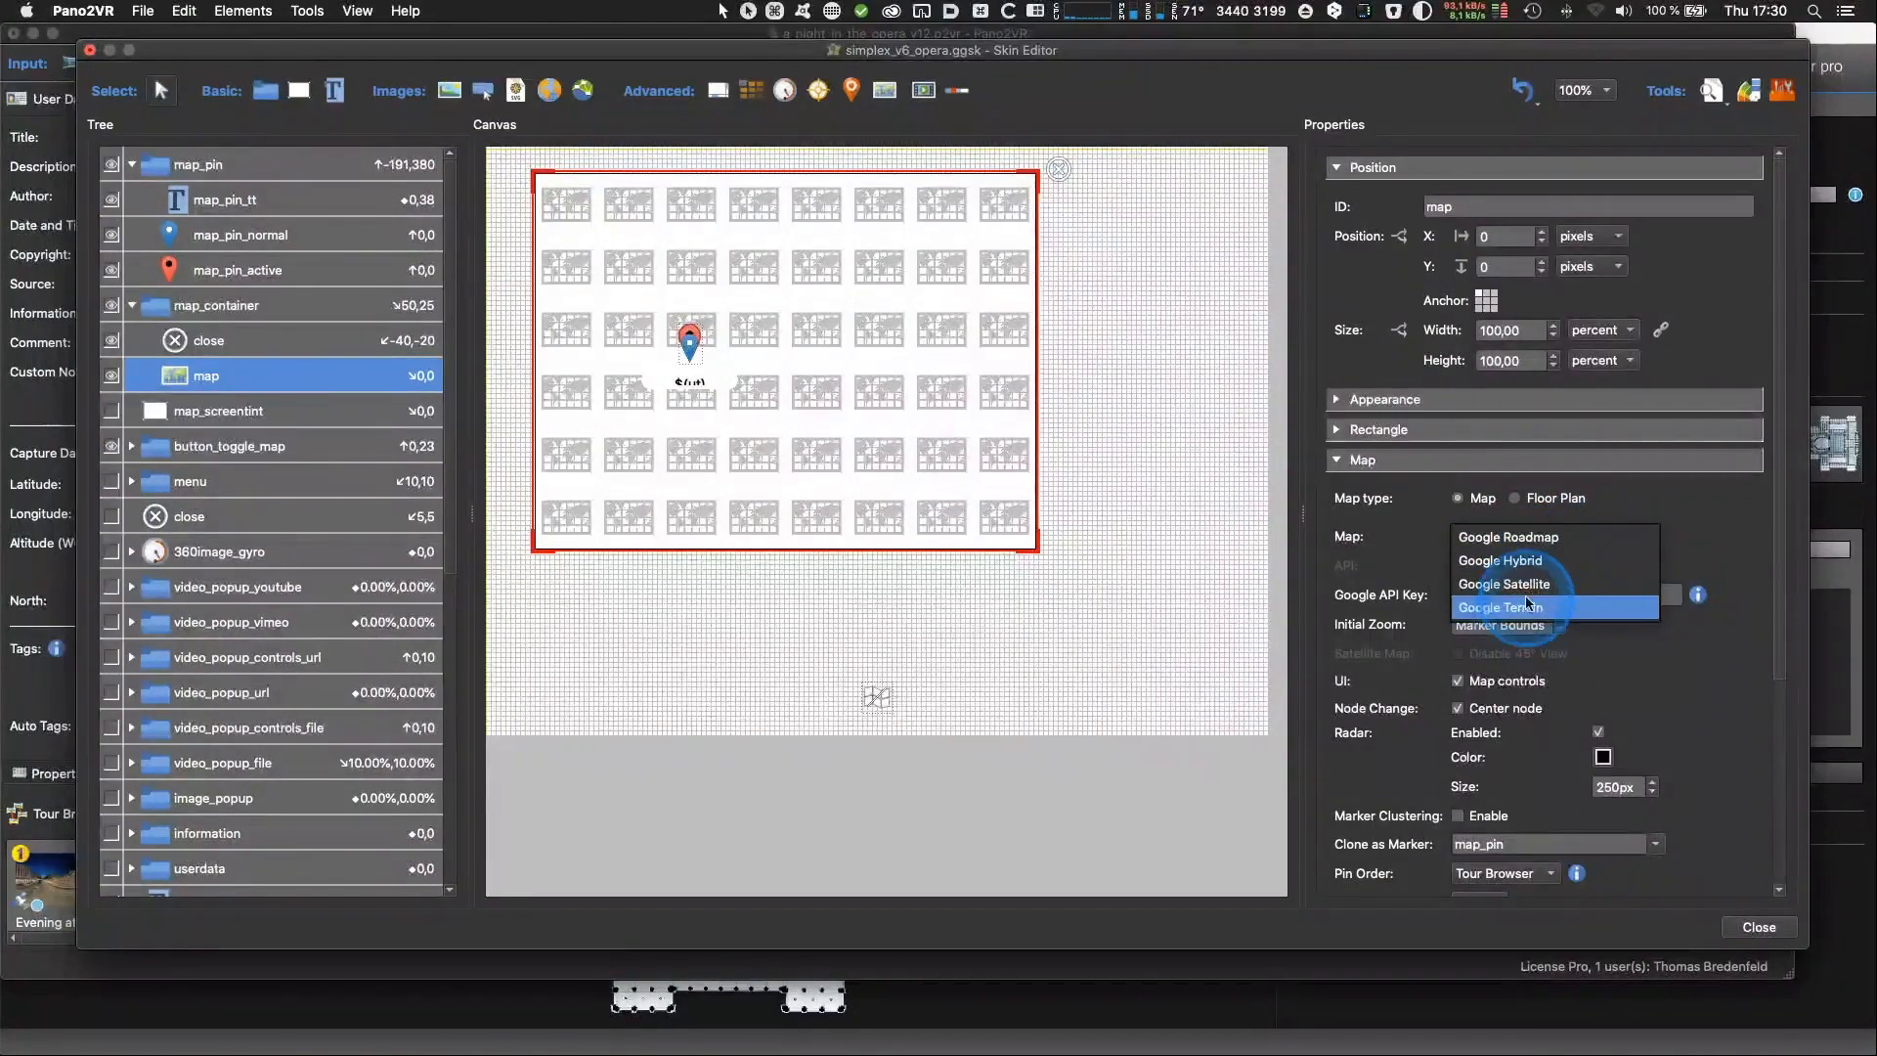
left_click(1531, 573)
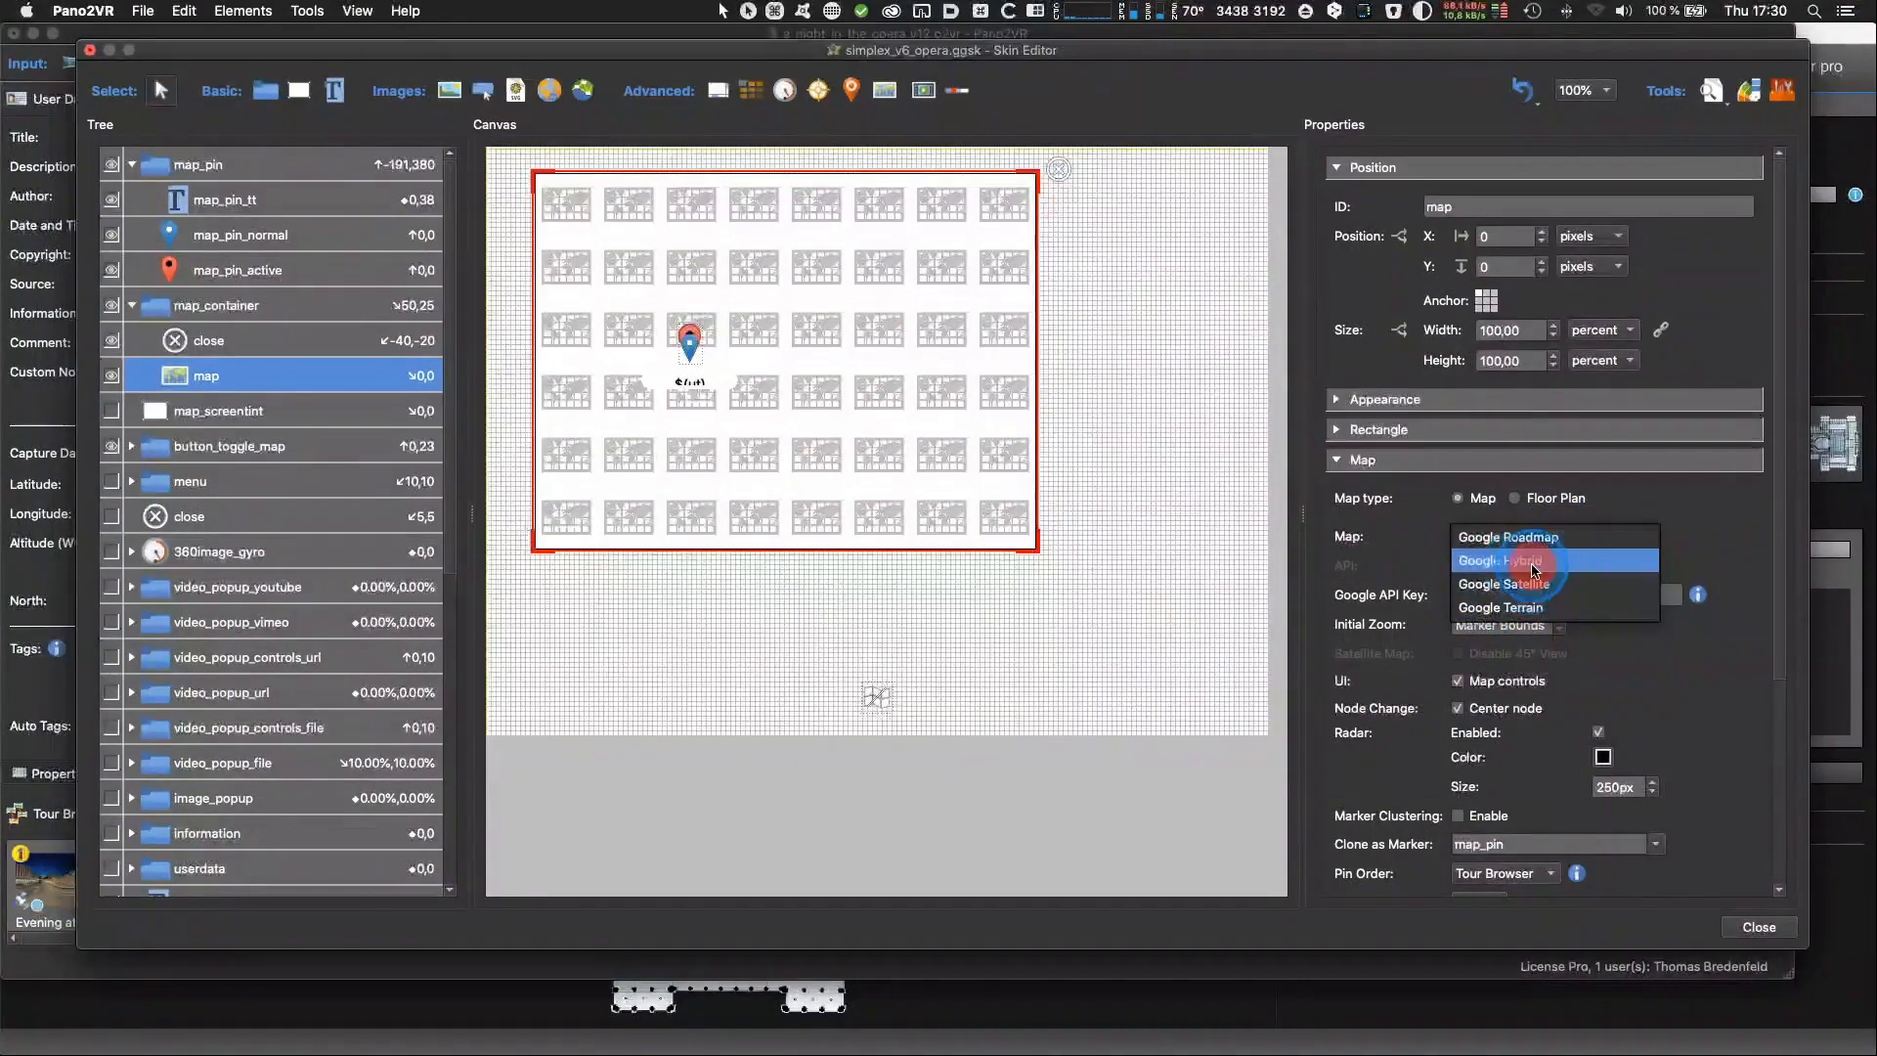
left_click(1532, 570)
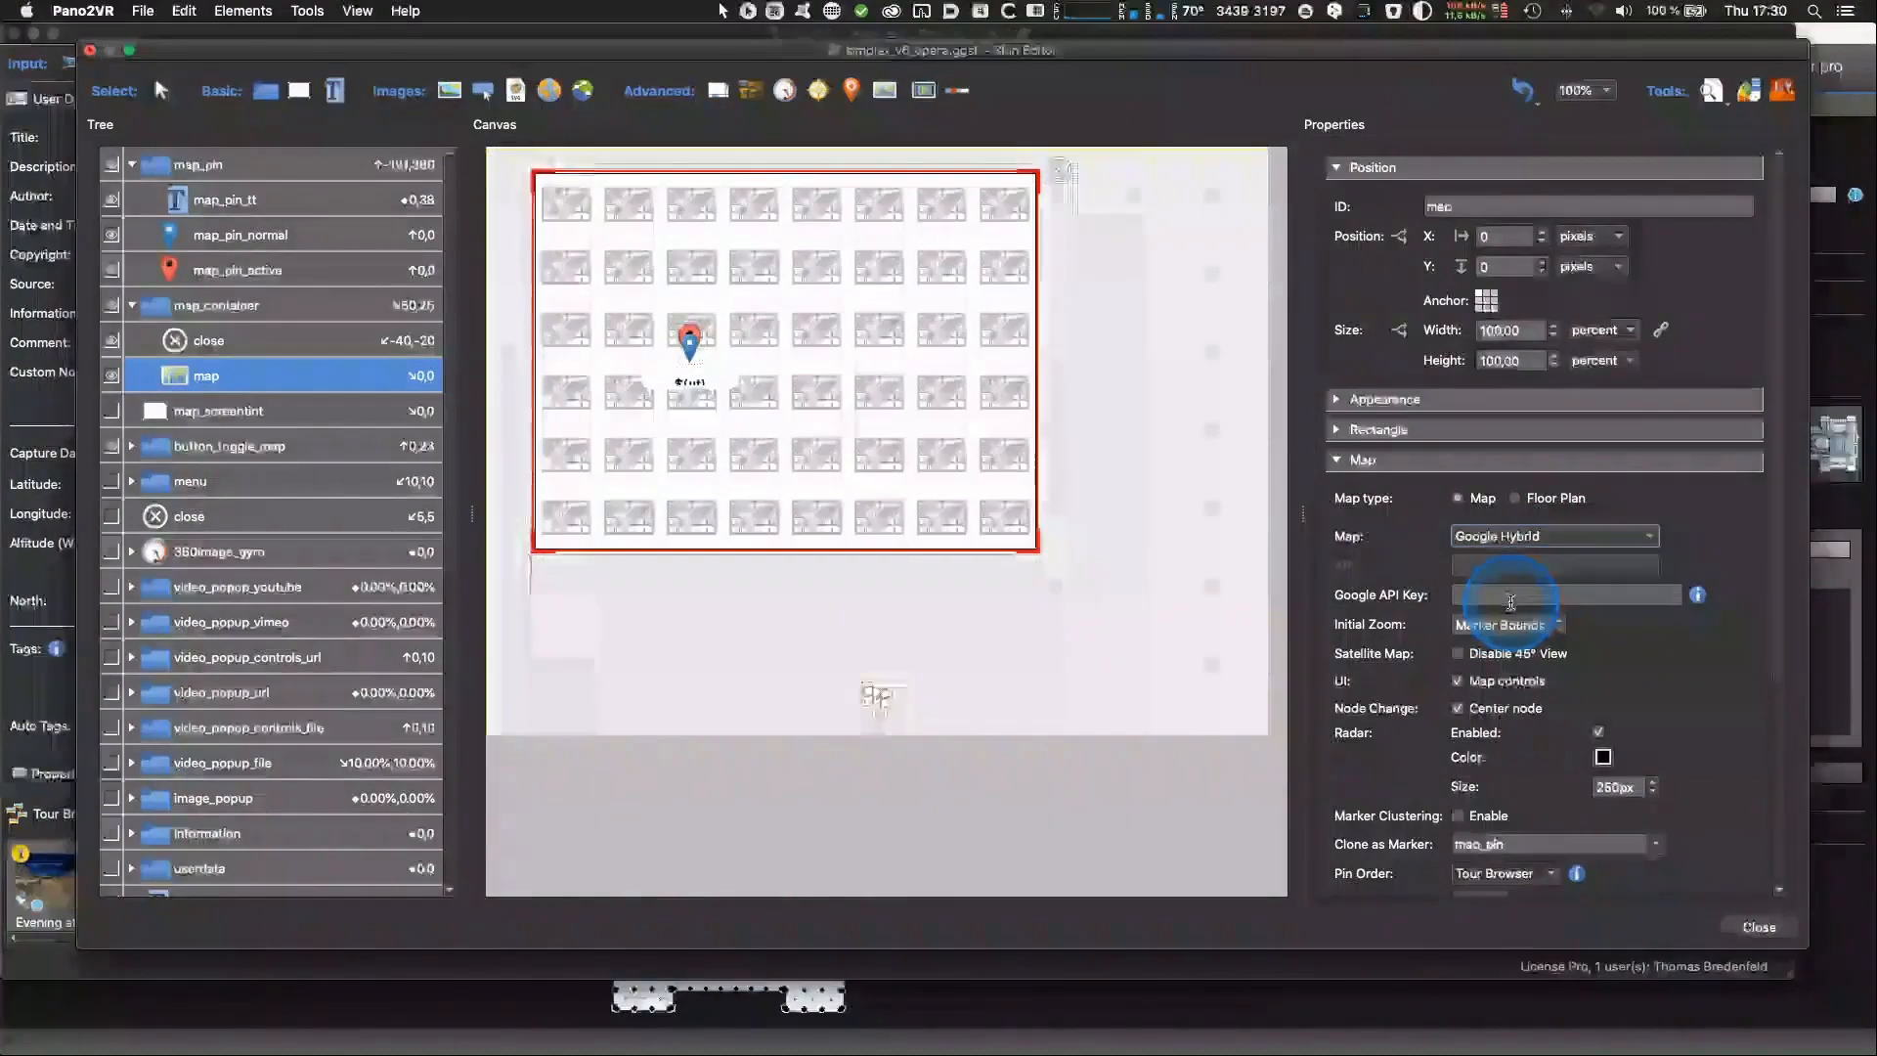
left_click(1505, 595)
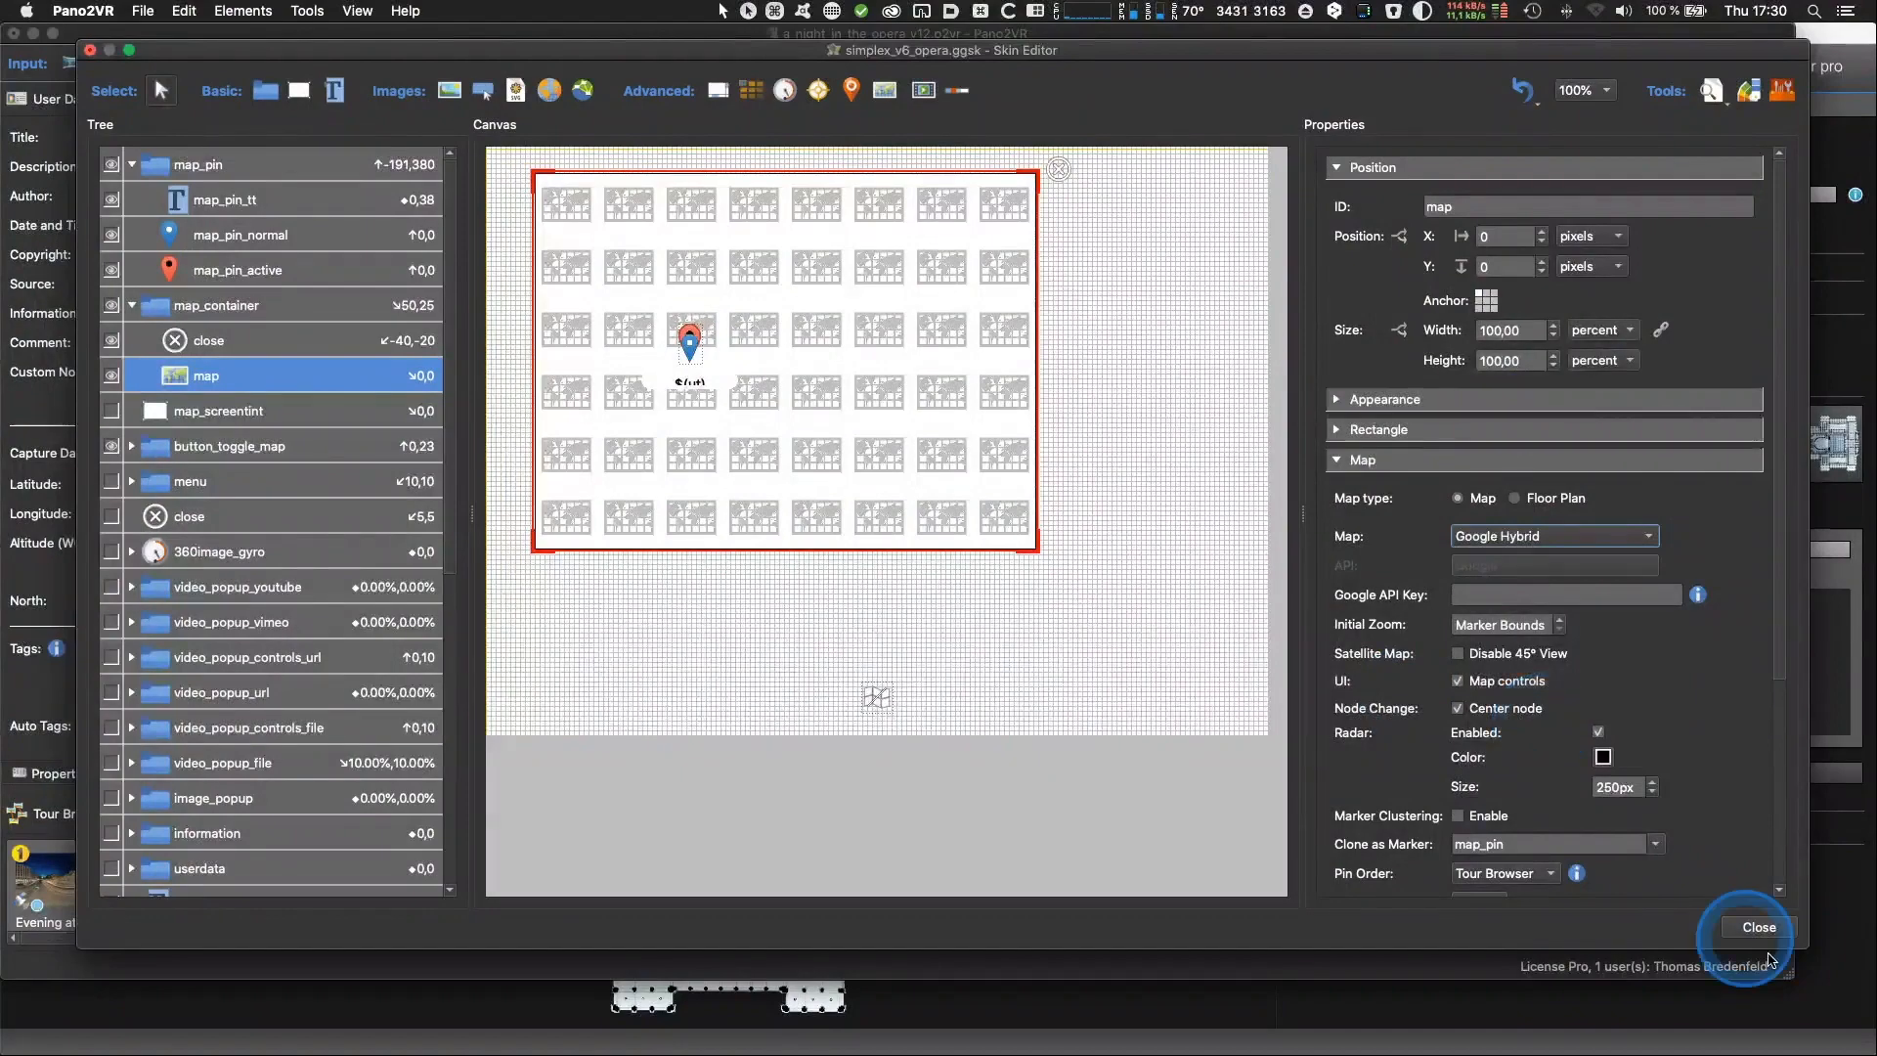
left_click(1744, 927)
left_click(1062, 513)
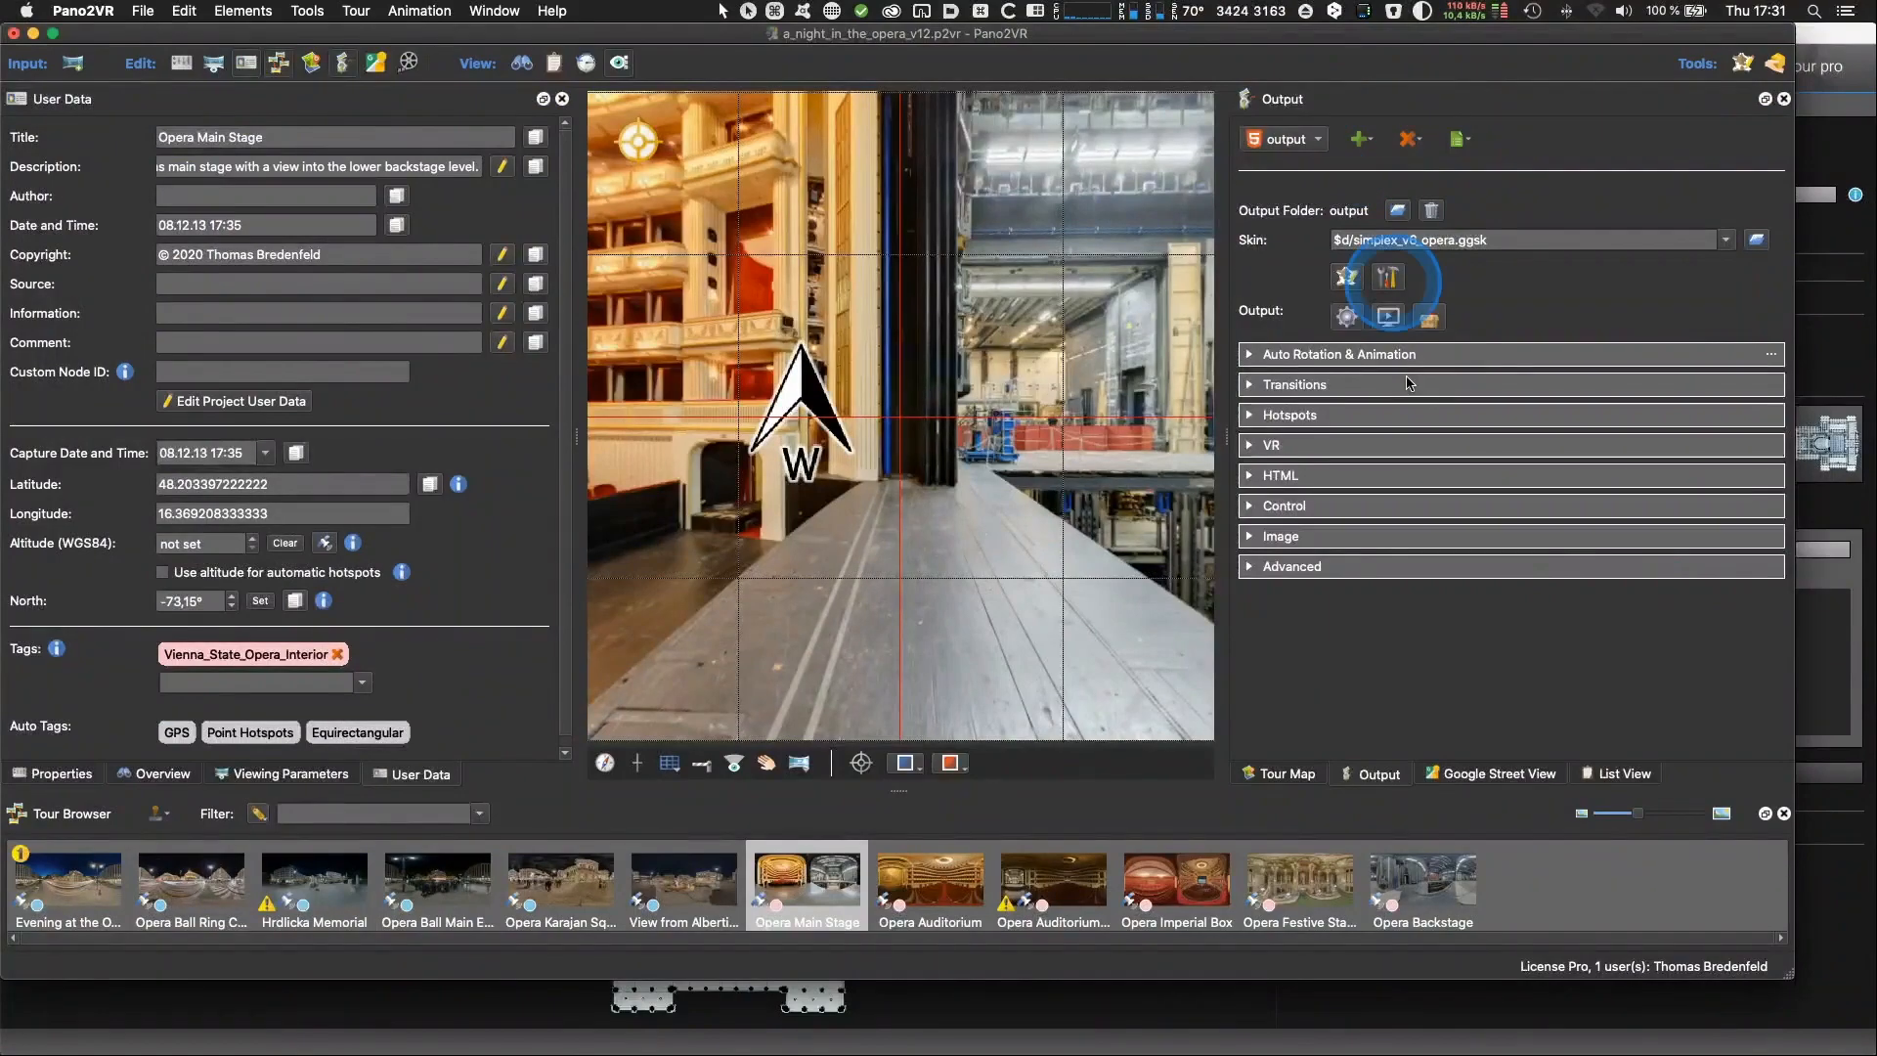
Check the available base maps in the Tour Map and add a new map to the project.
left_click(1277, 773)
left_click(1412, 138)
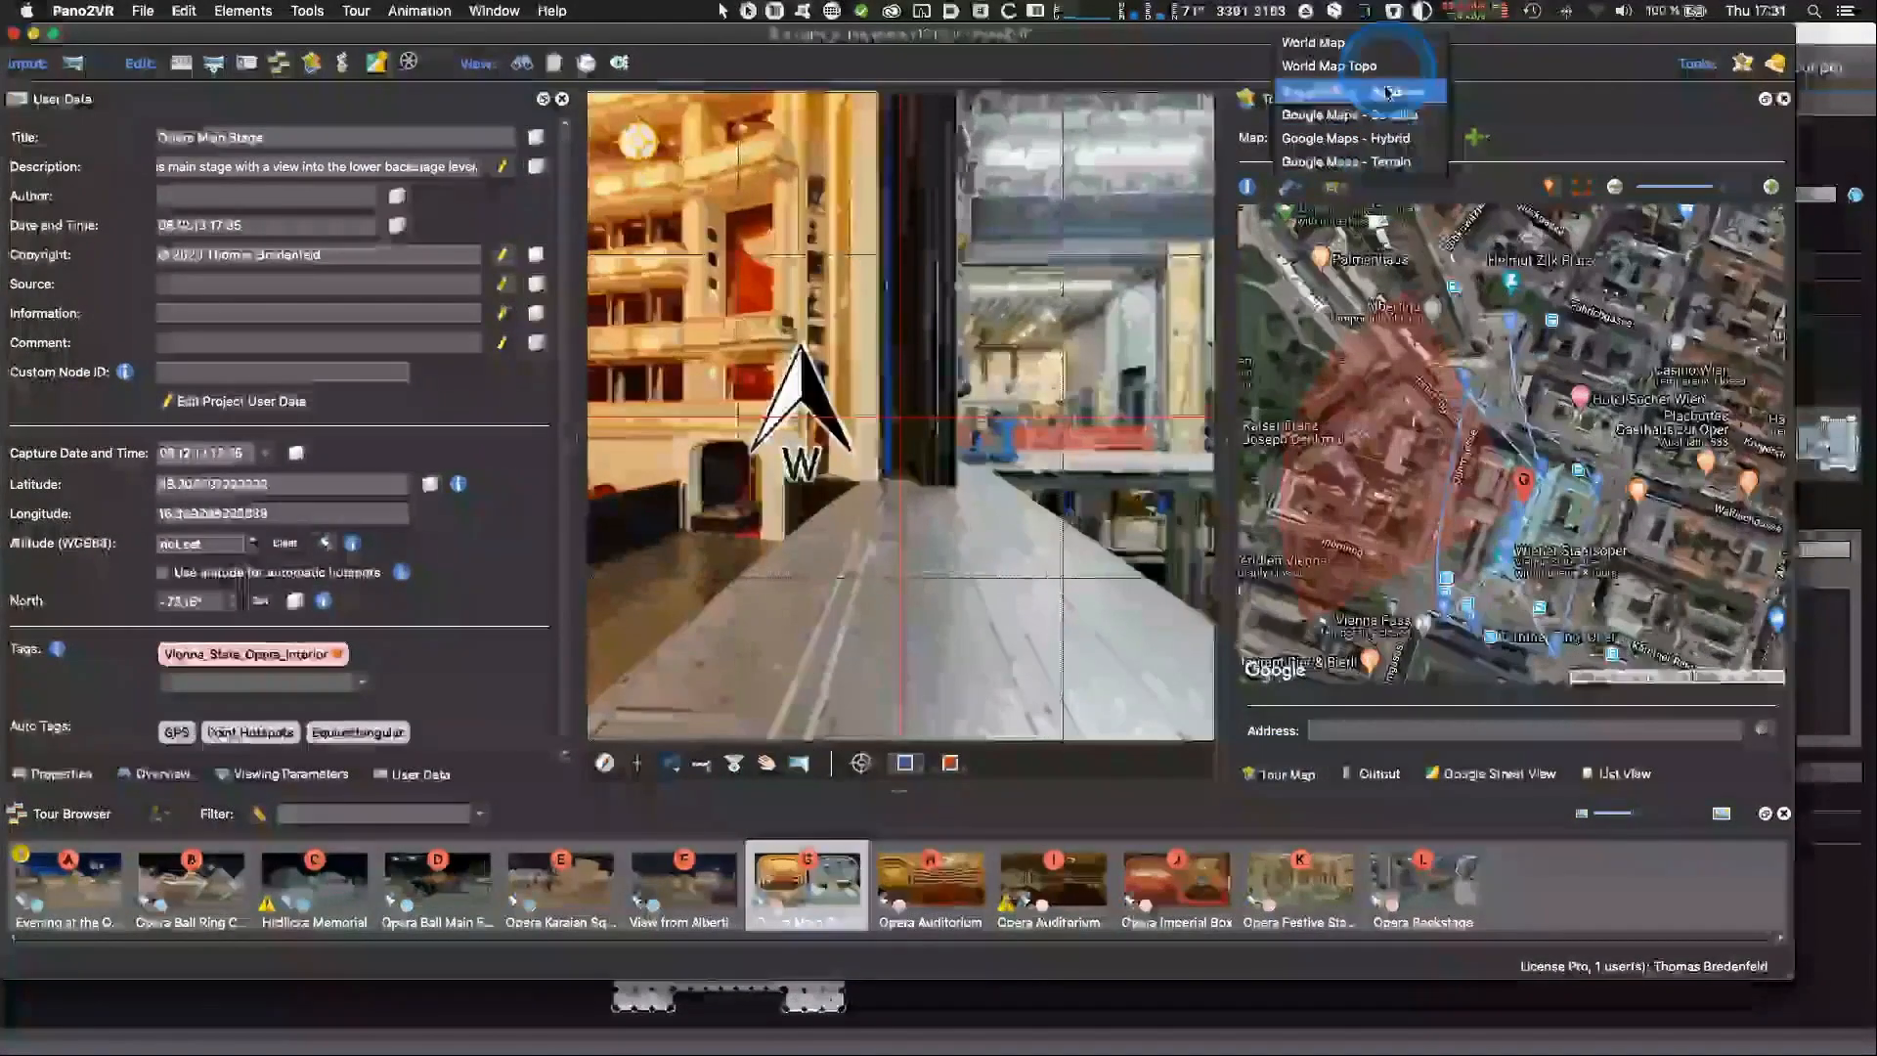
left_click(1572, 97)
left_click(1476, 137)
left_click(1466, 158)
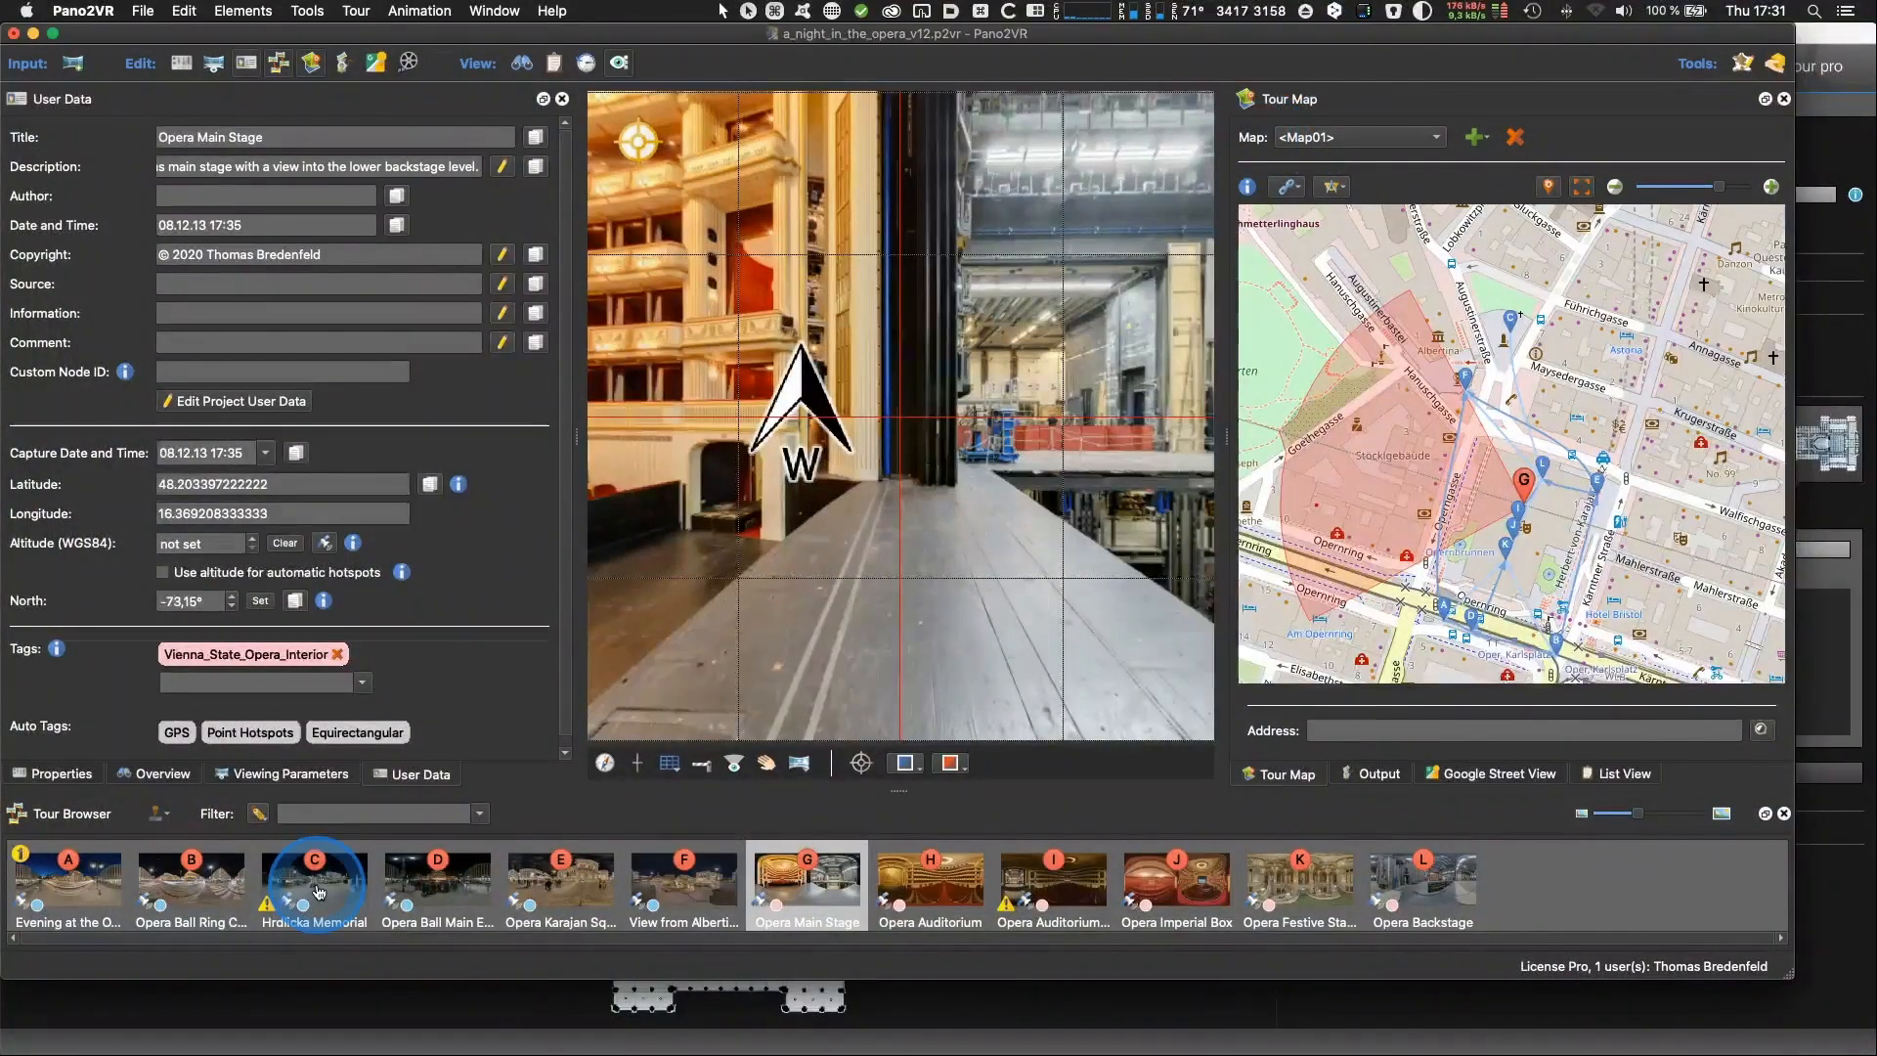
Set the new map's ID to osm and its title to OpenStreetMaap.
left_click(59, 773)
double_click(151, 138)
type("osn")
key("BackSpace")
left_click(129, 164)
type("Ope")
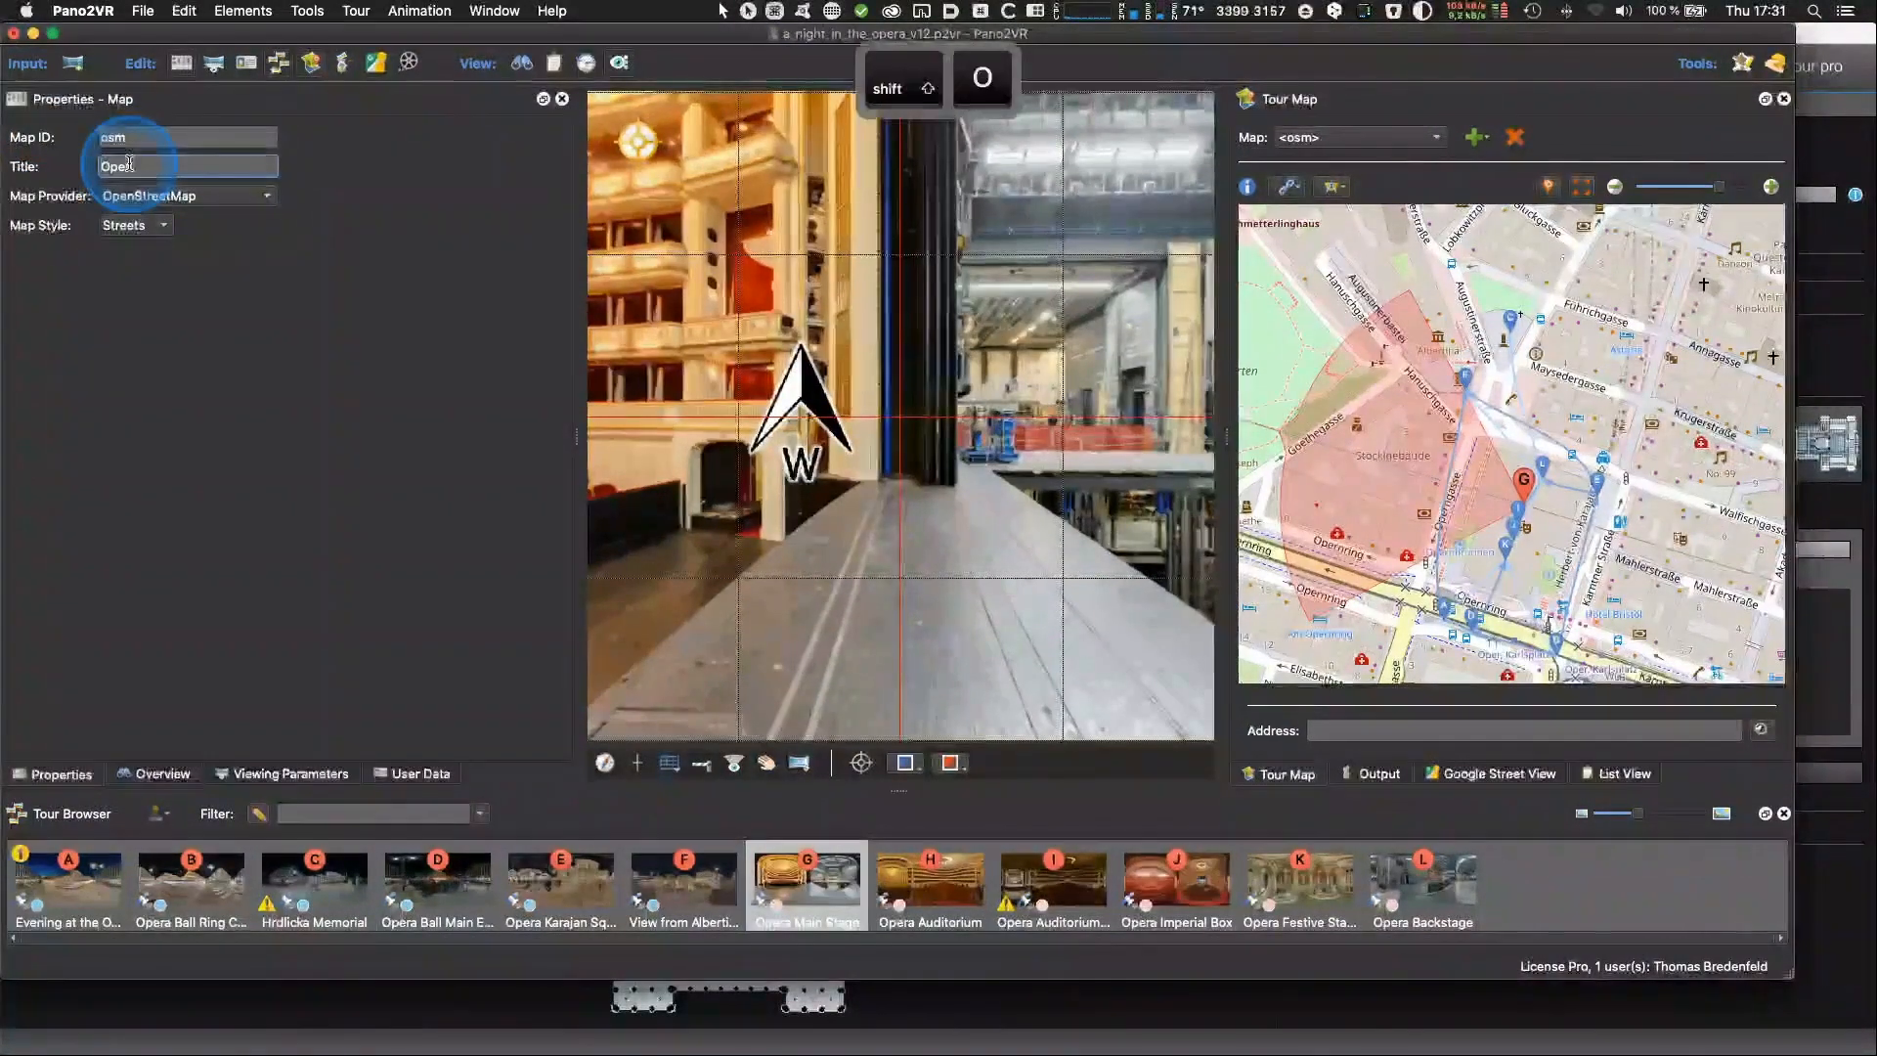
type("nSTreetMaap")
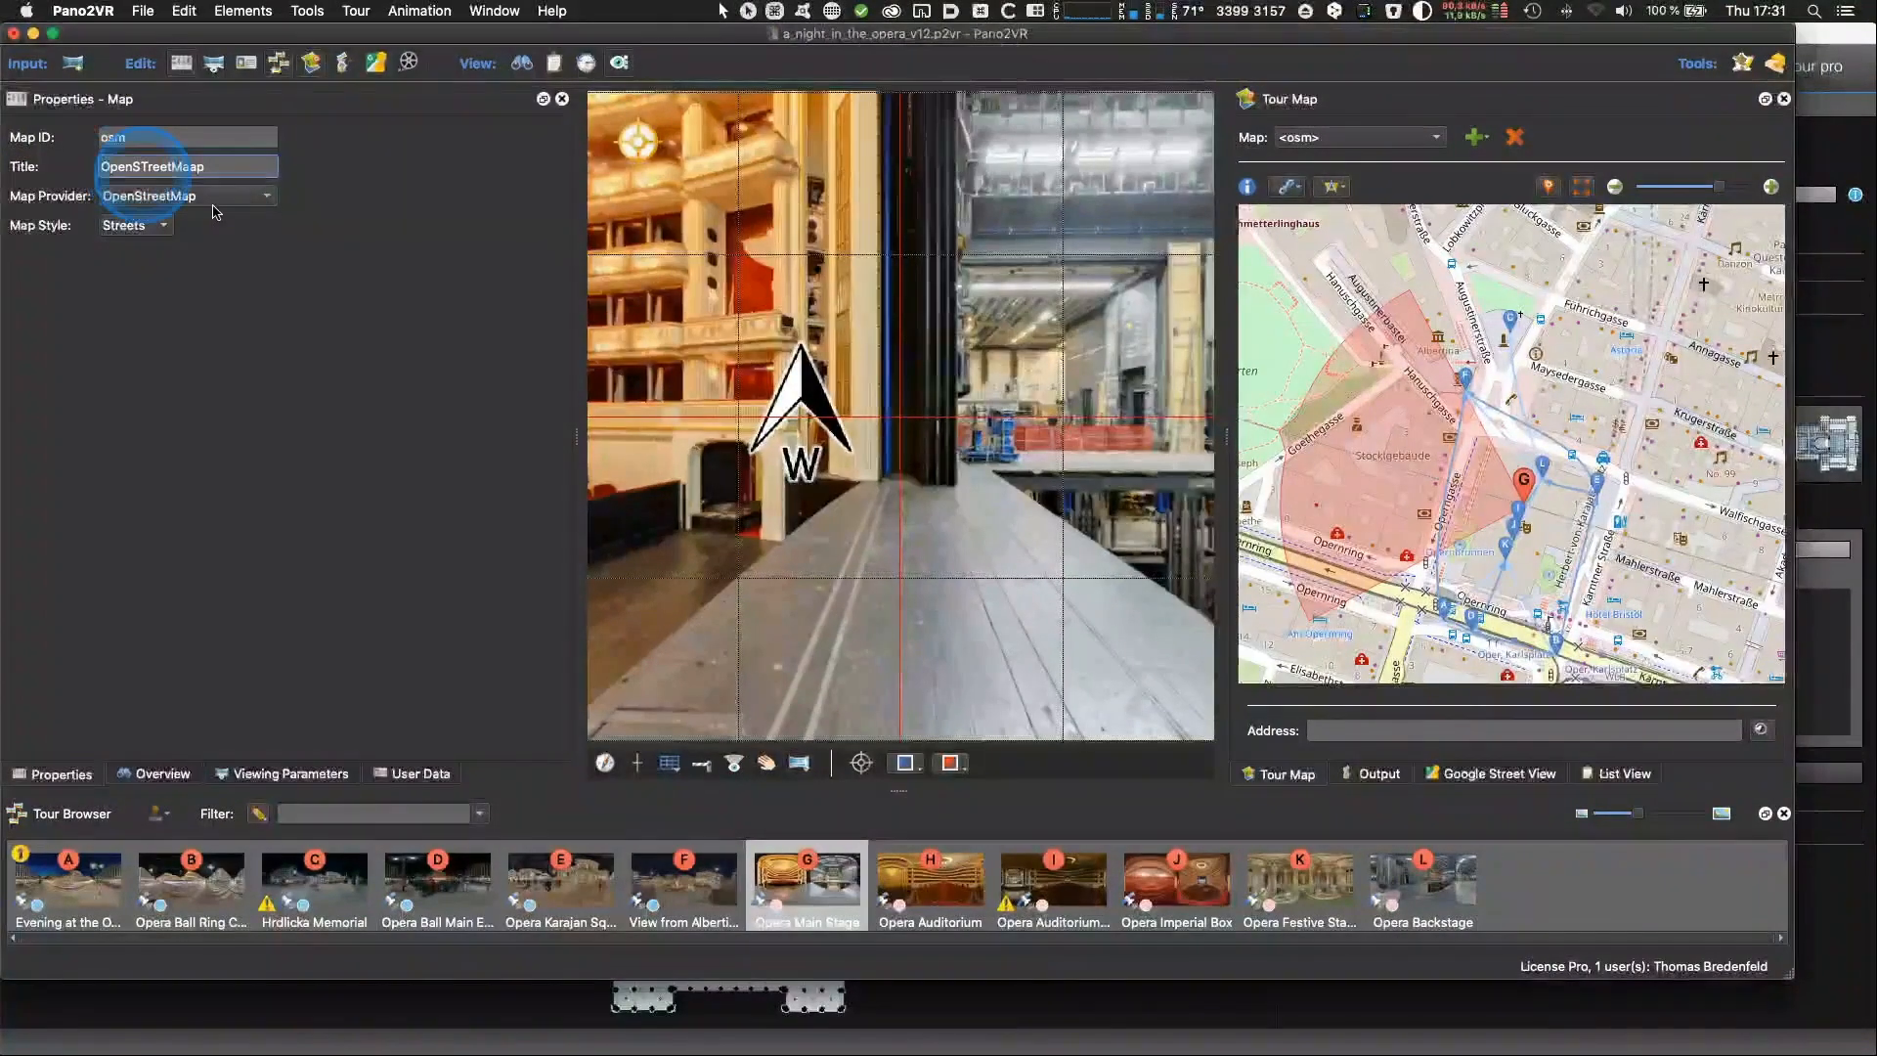
left_click(164, 170)
left_click(141, 164)
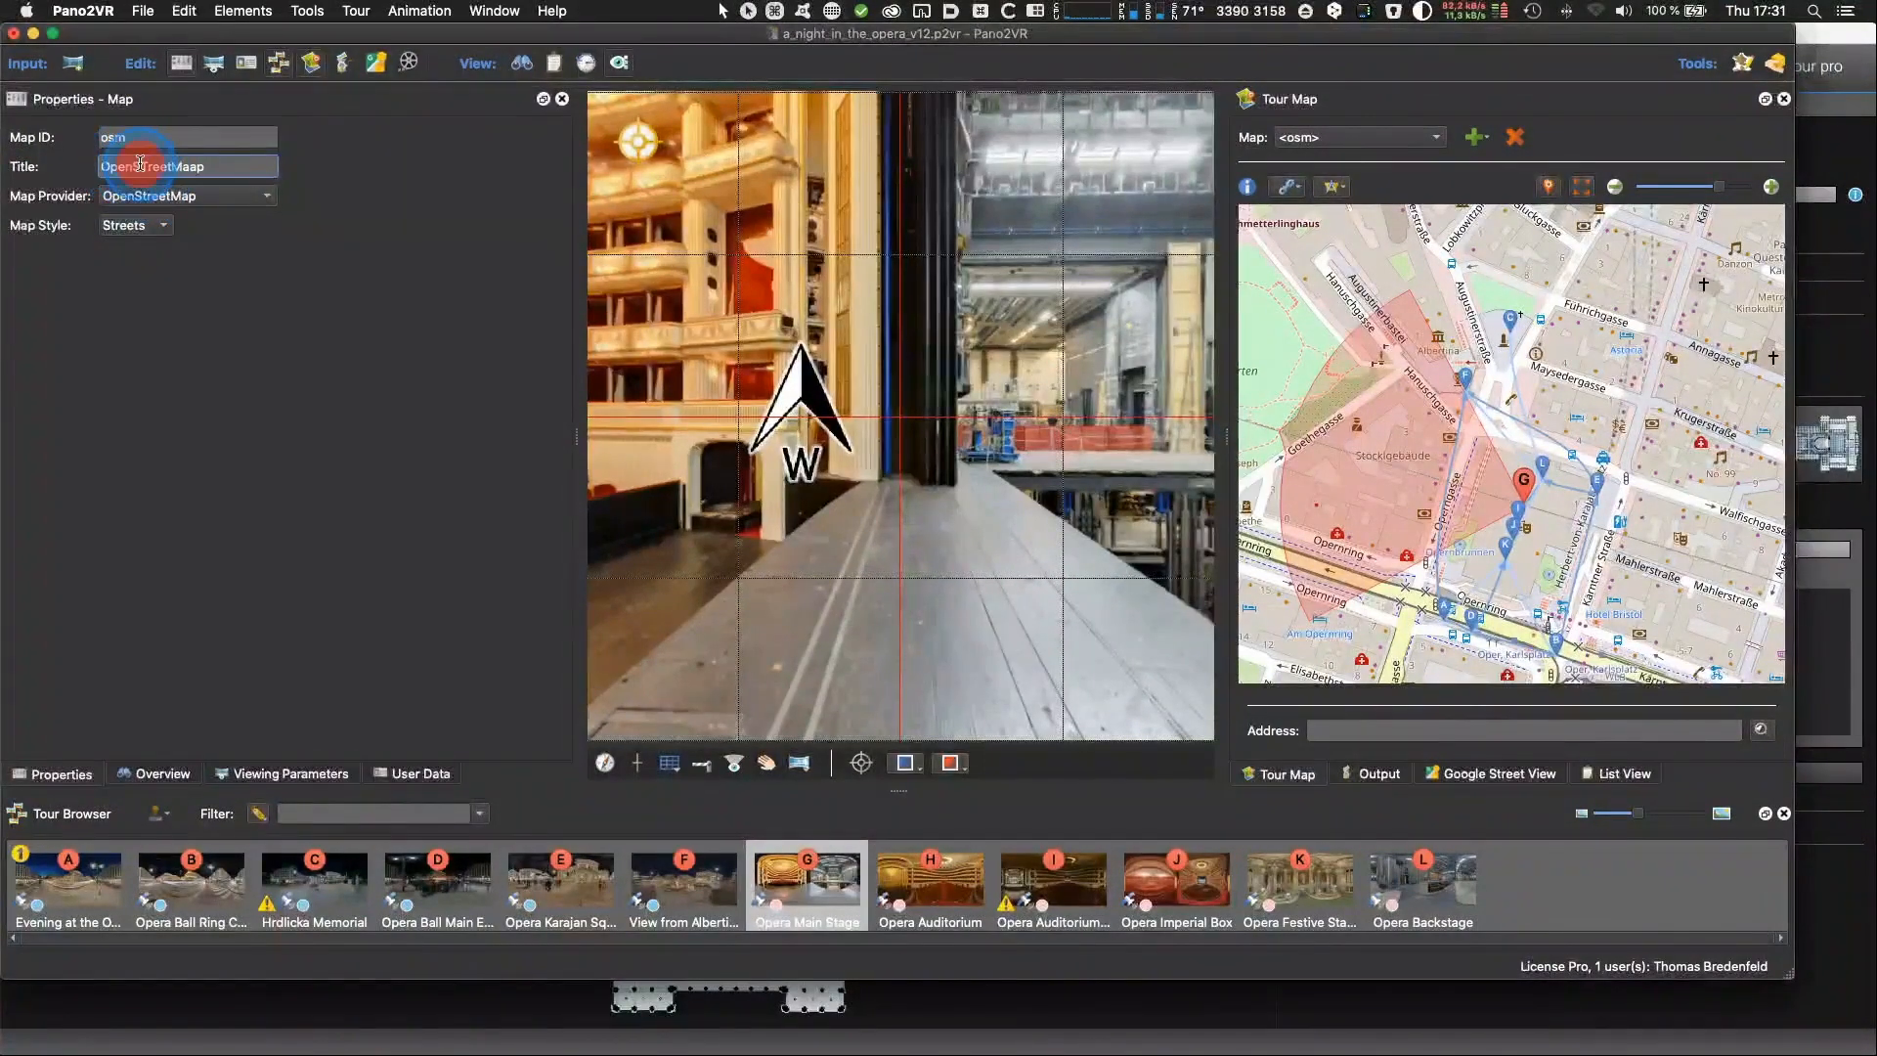
left_click(147, 239)
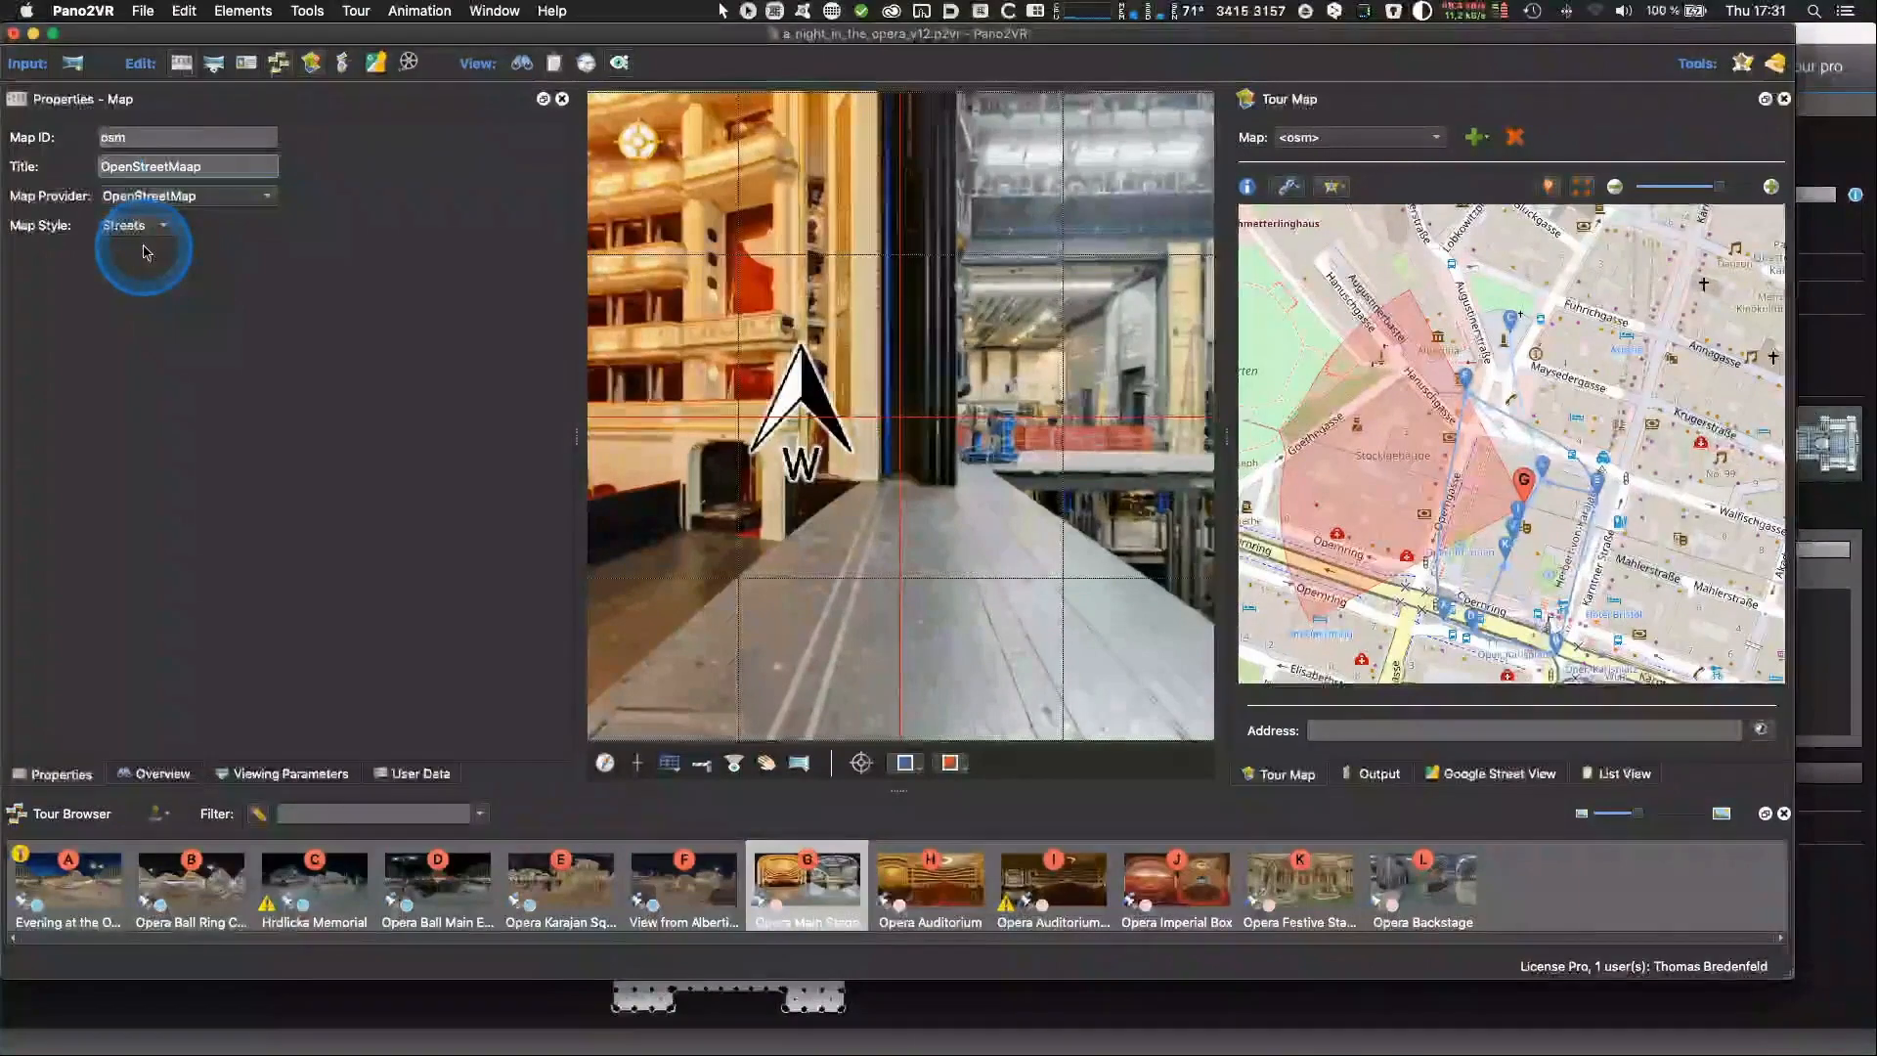
Examine the map providers available for the osm map.
left_click(229, 201)
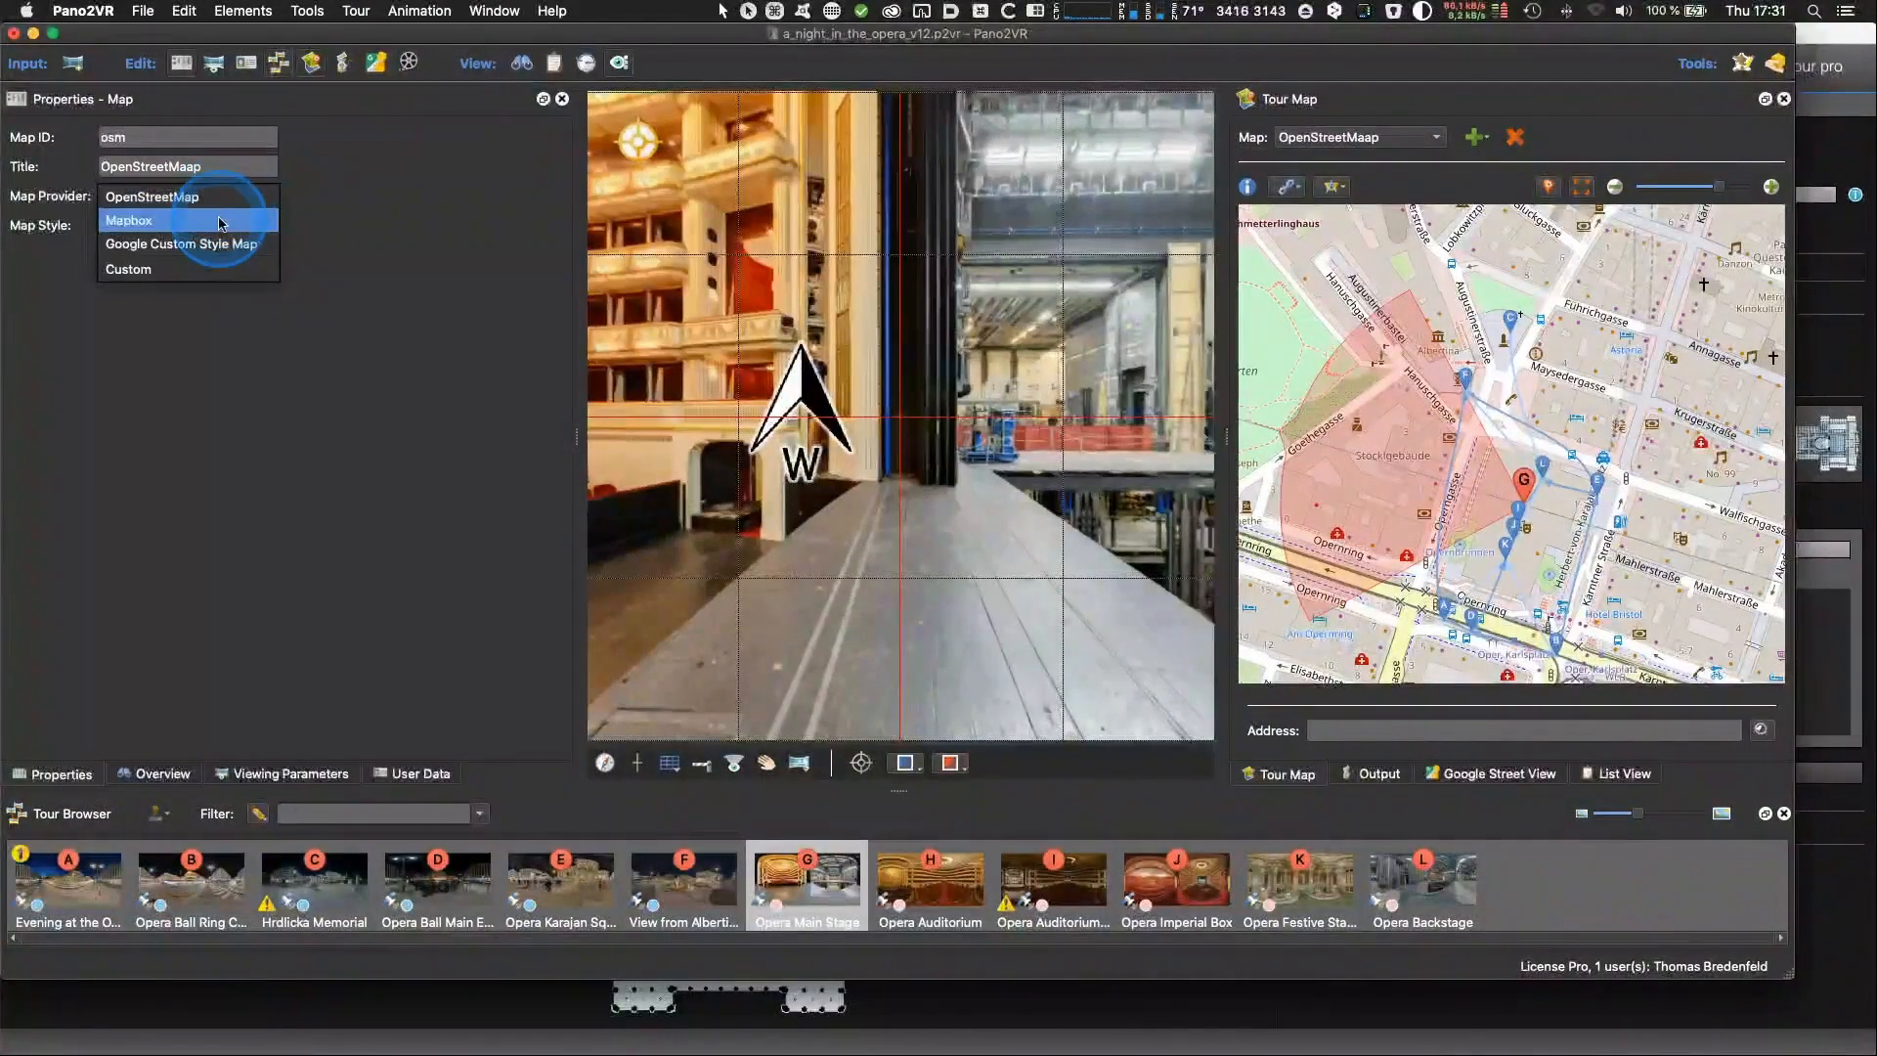
Switch the osm map's provider to Custom and examine its URL template, the preset templates and the maximum zoom setting.
left_click(233, 245)
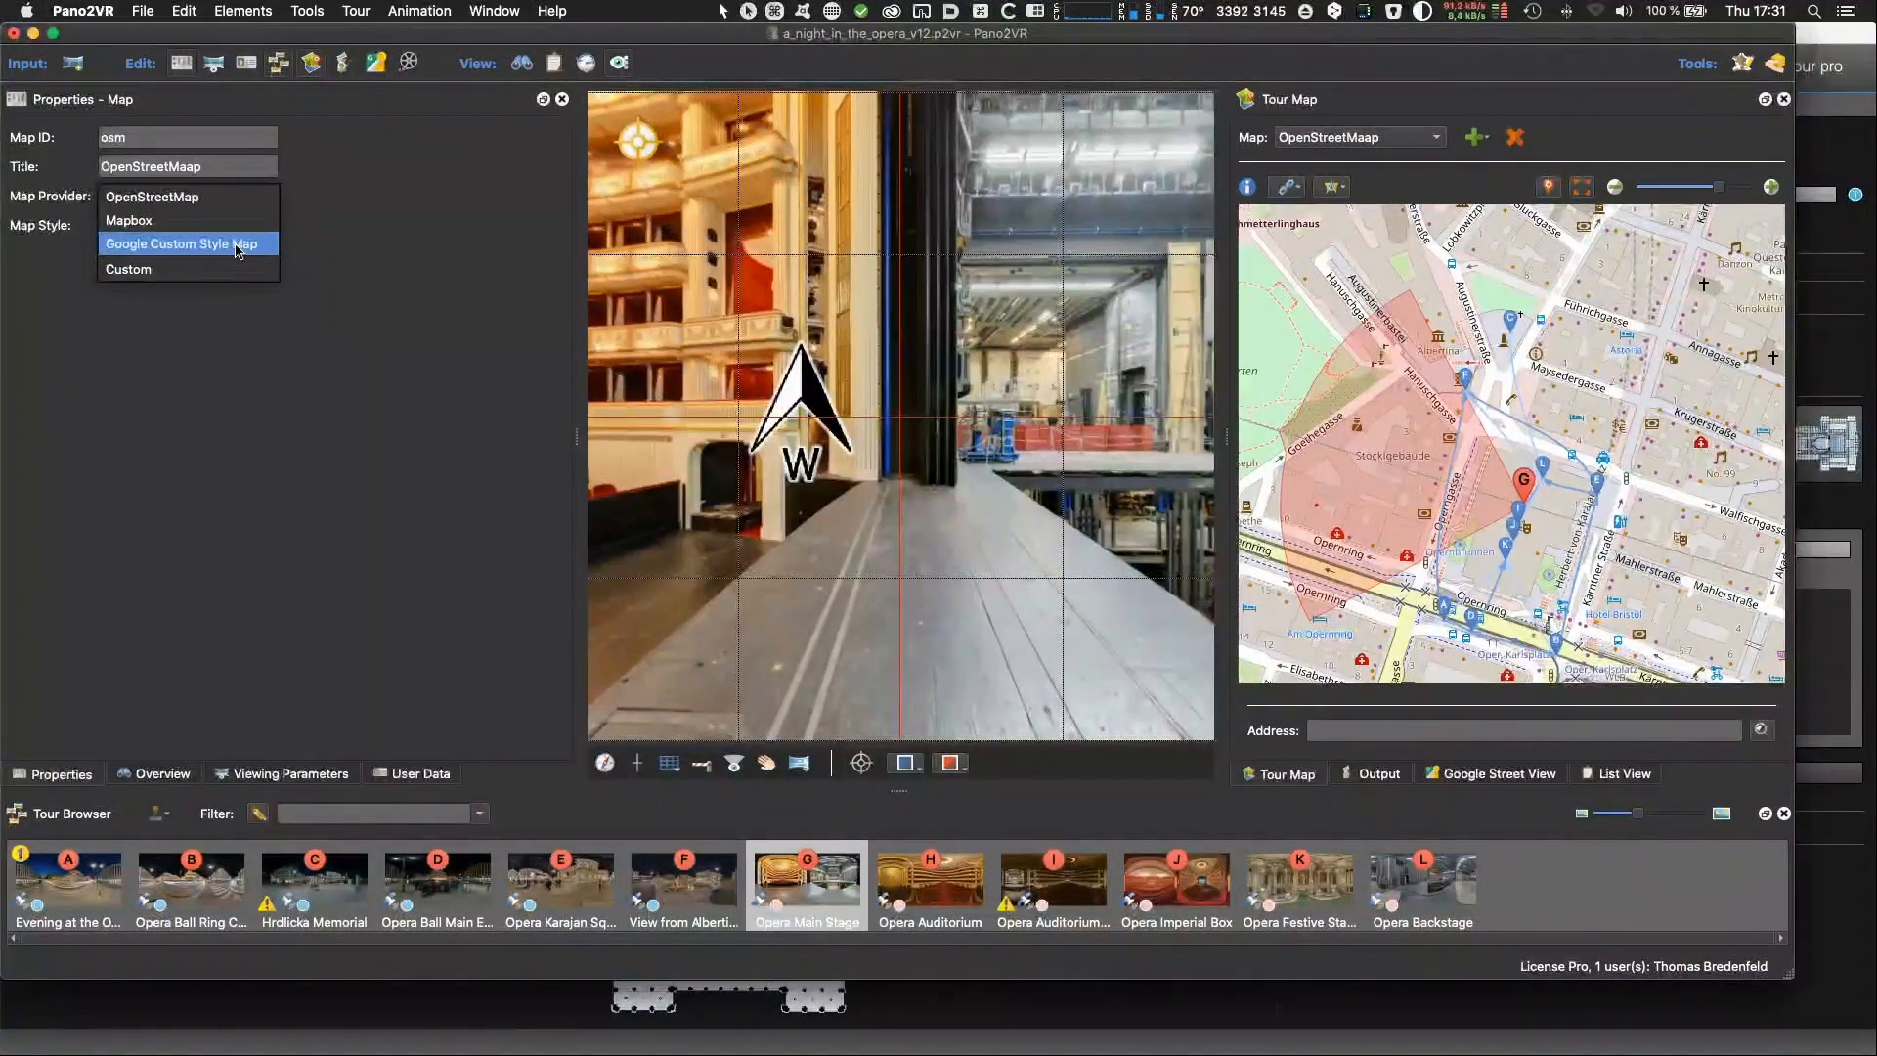
left_click(238, 268)
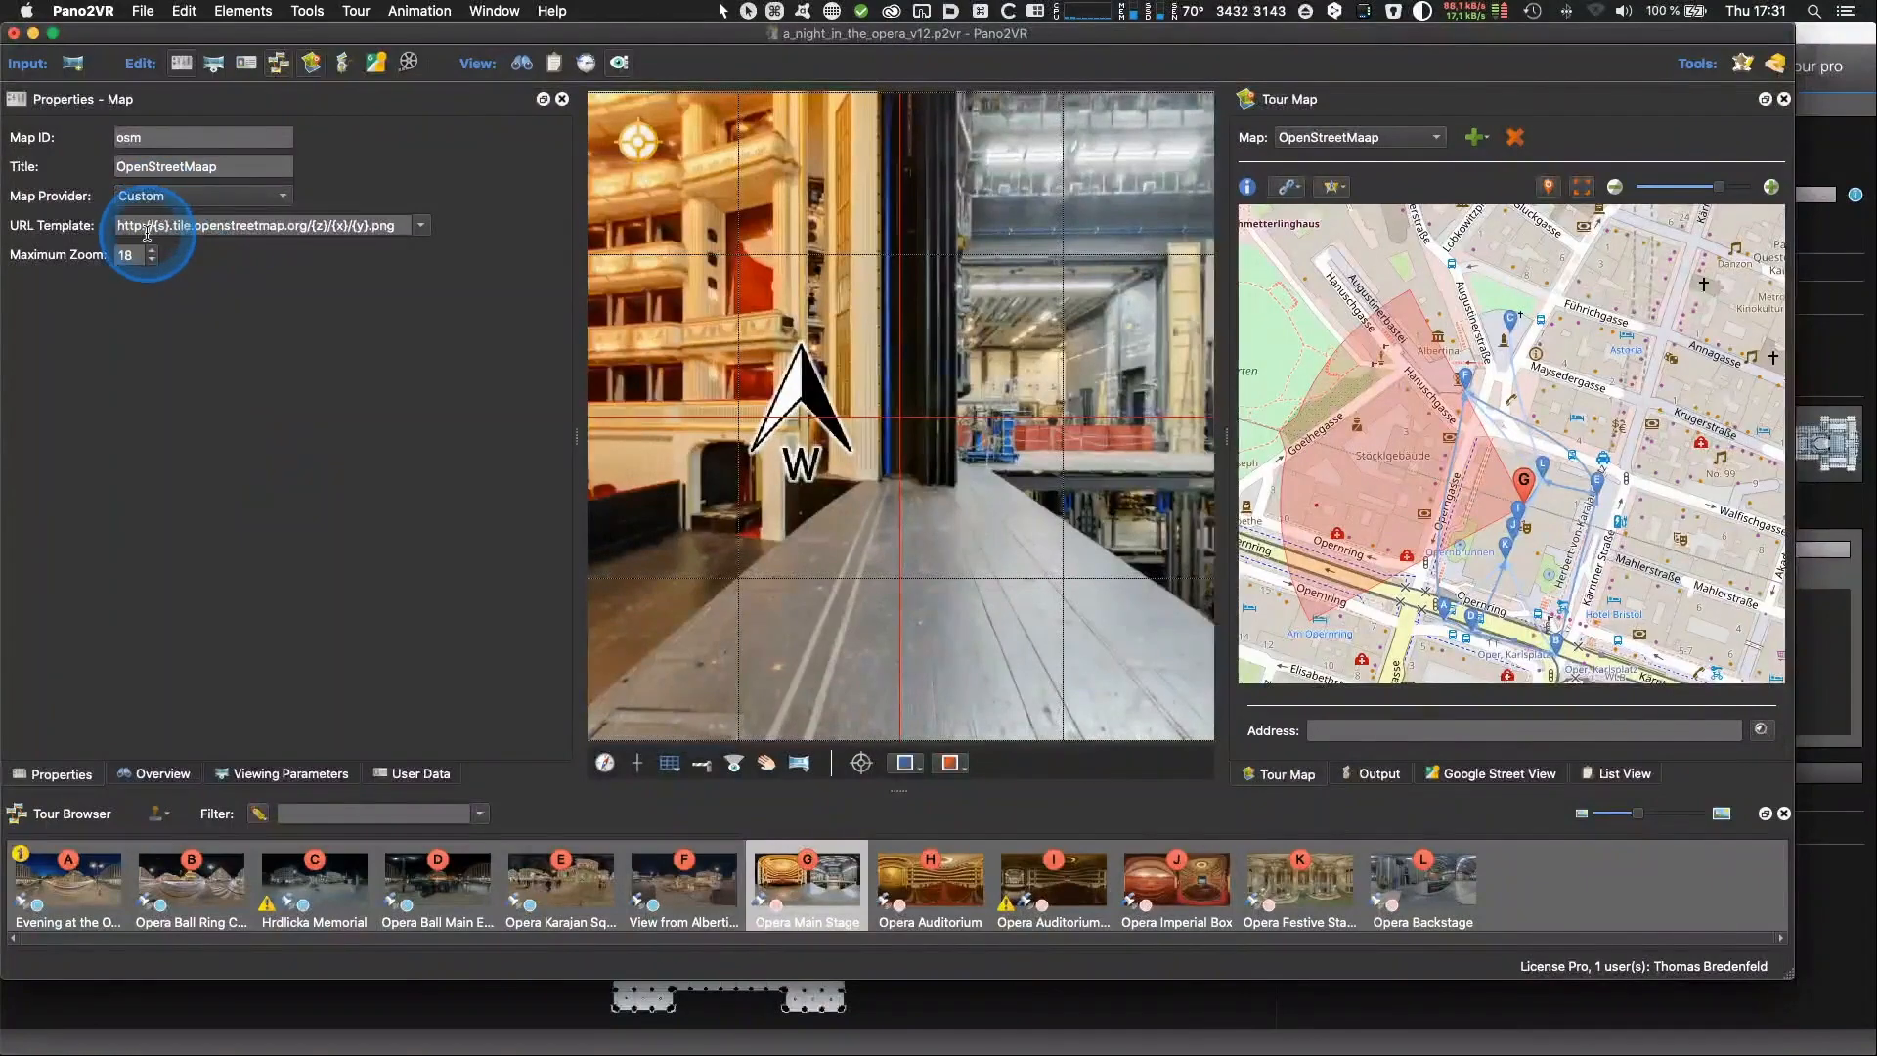
triple_click(378, 225)
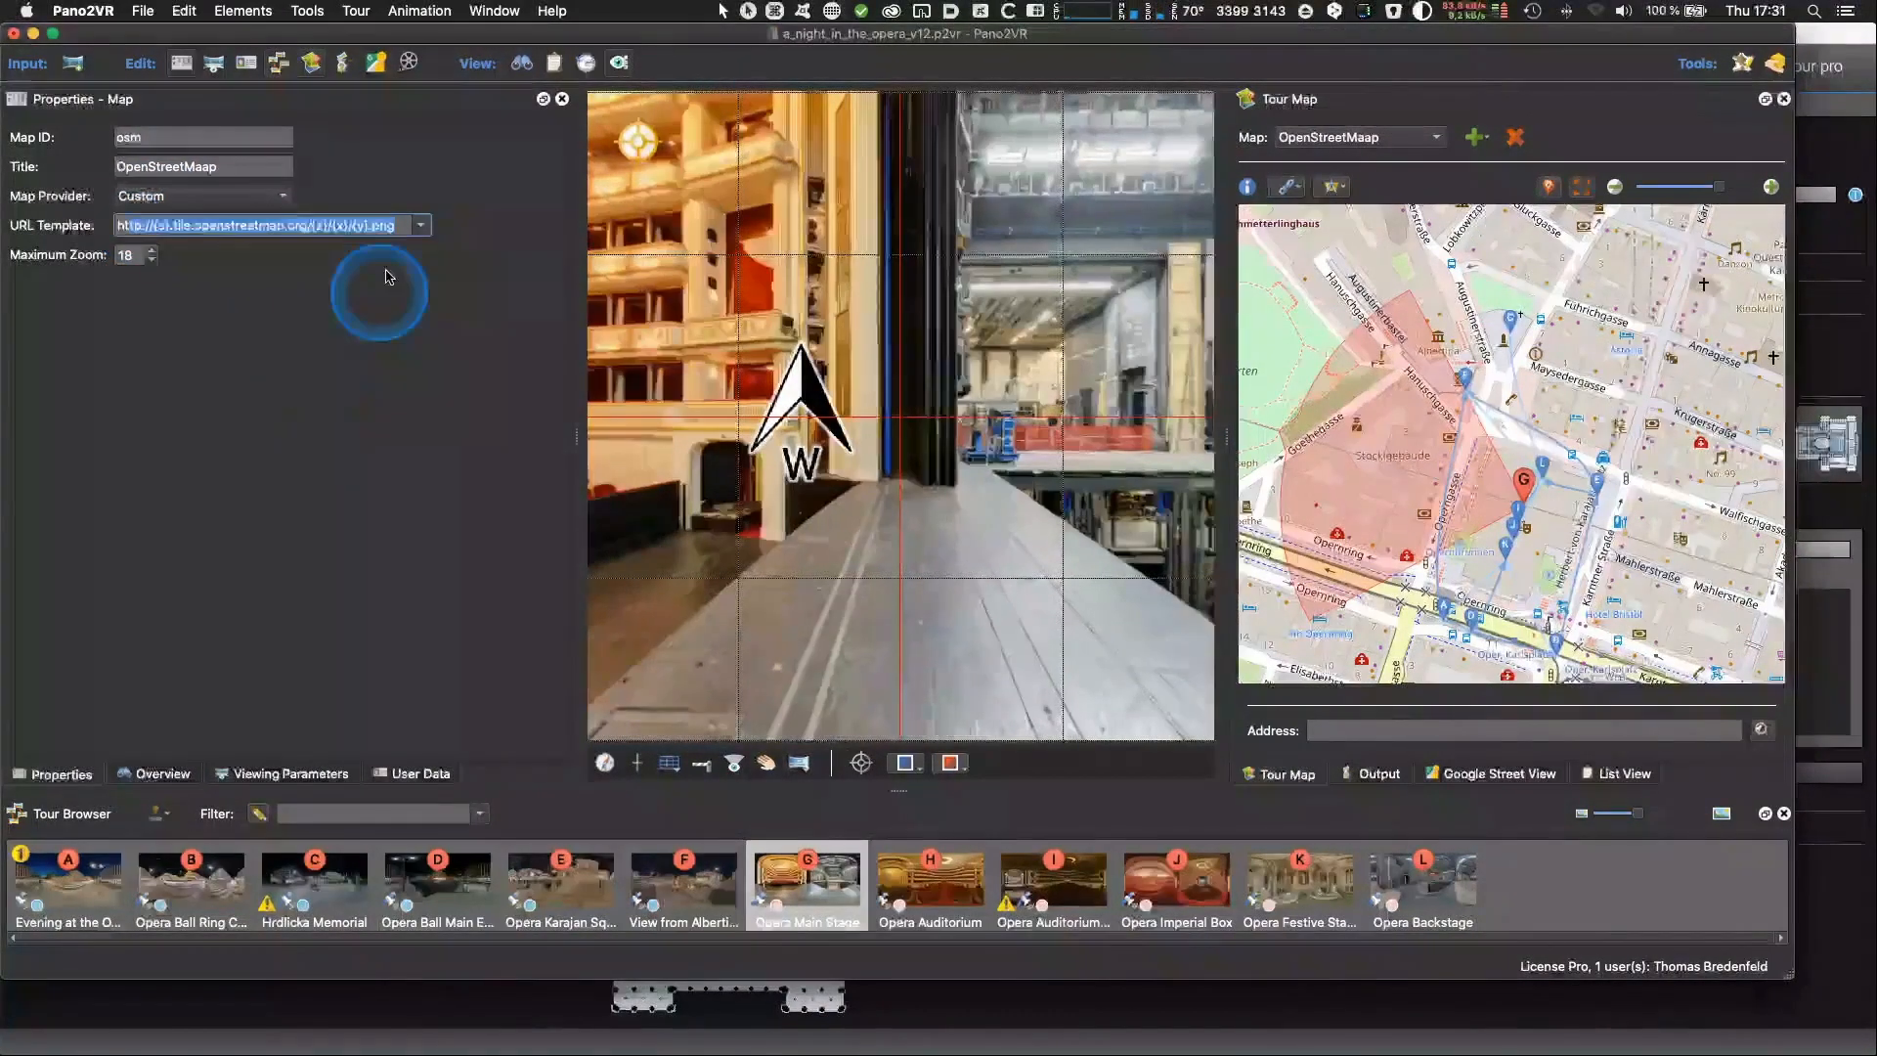
left_click(390, 227)
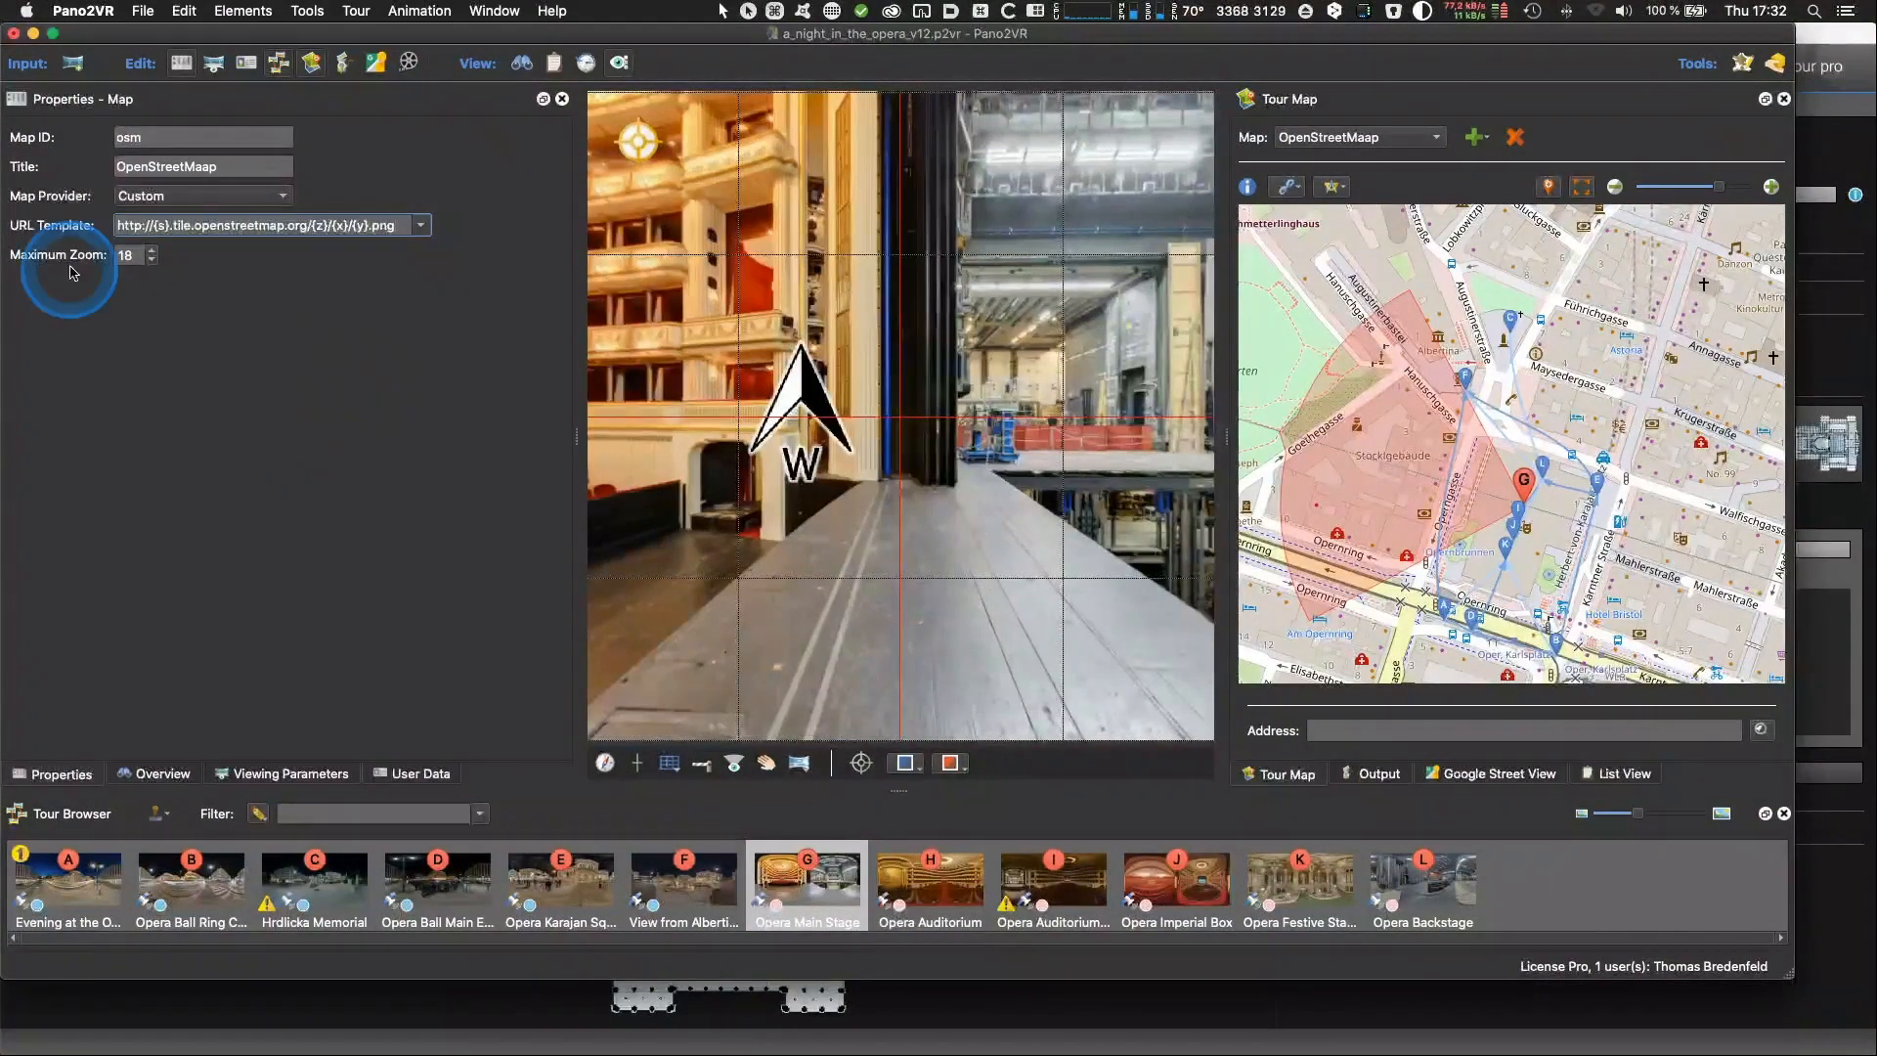
left_click(128, 255)
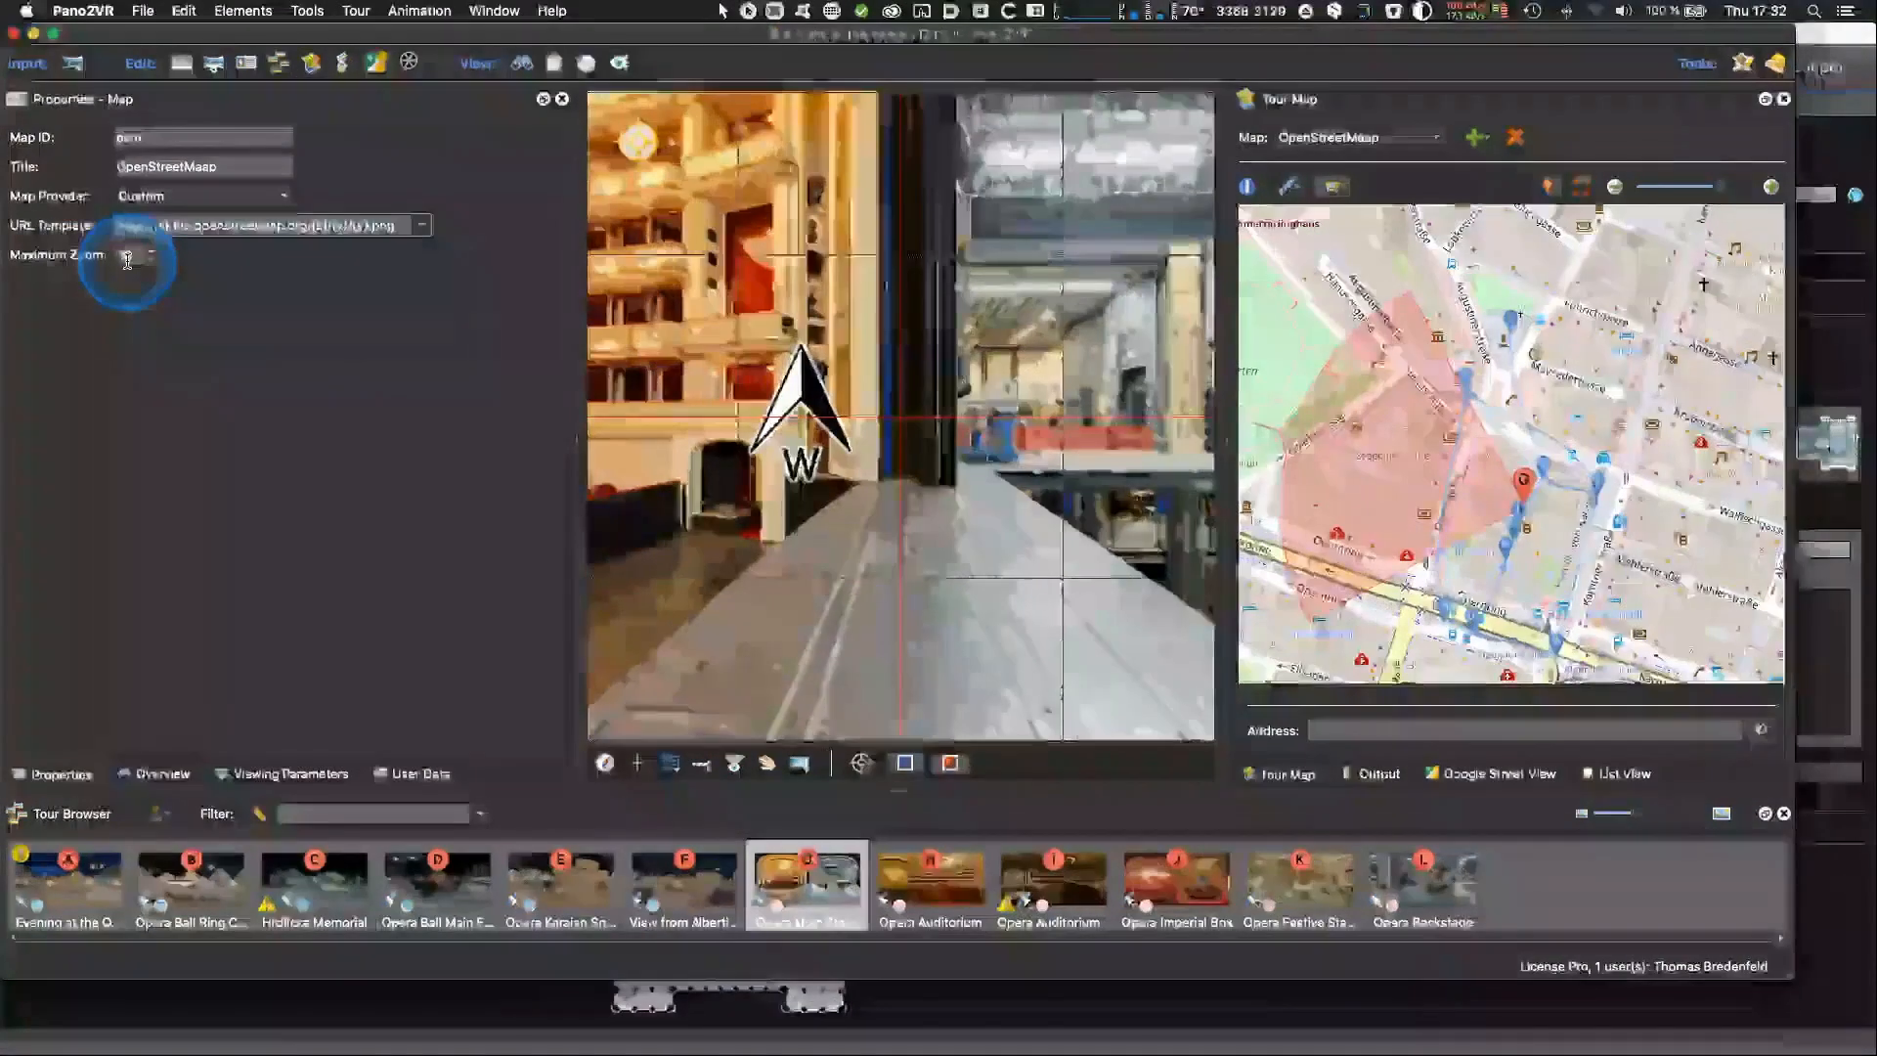
left_click(404, 225)
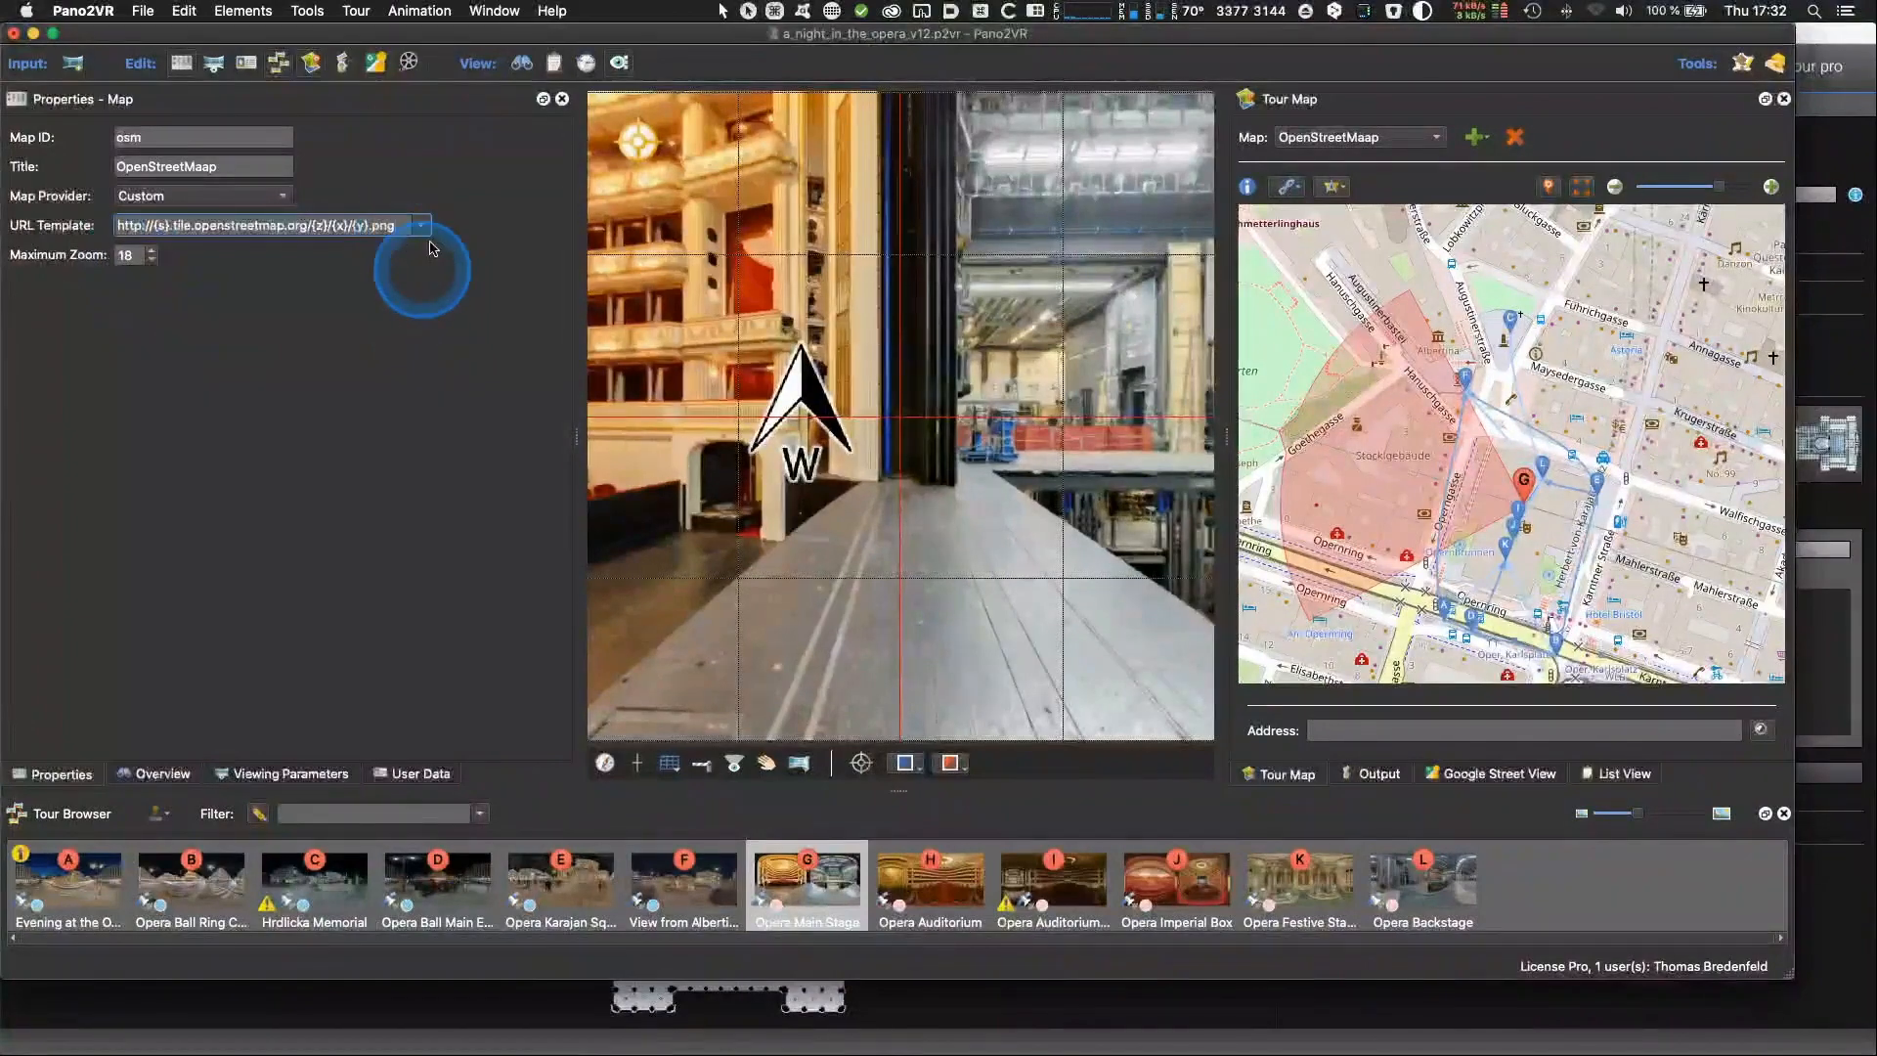
left_click(397, 225)
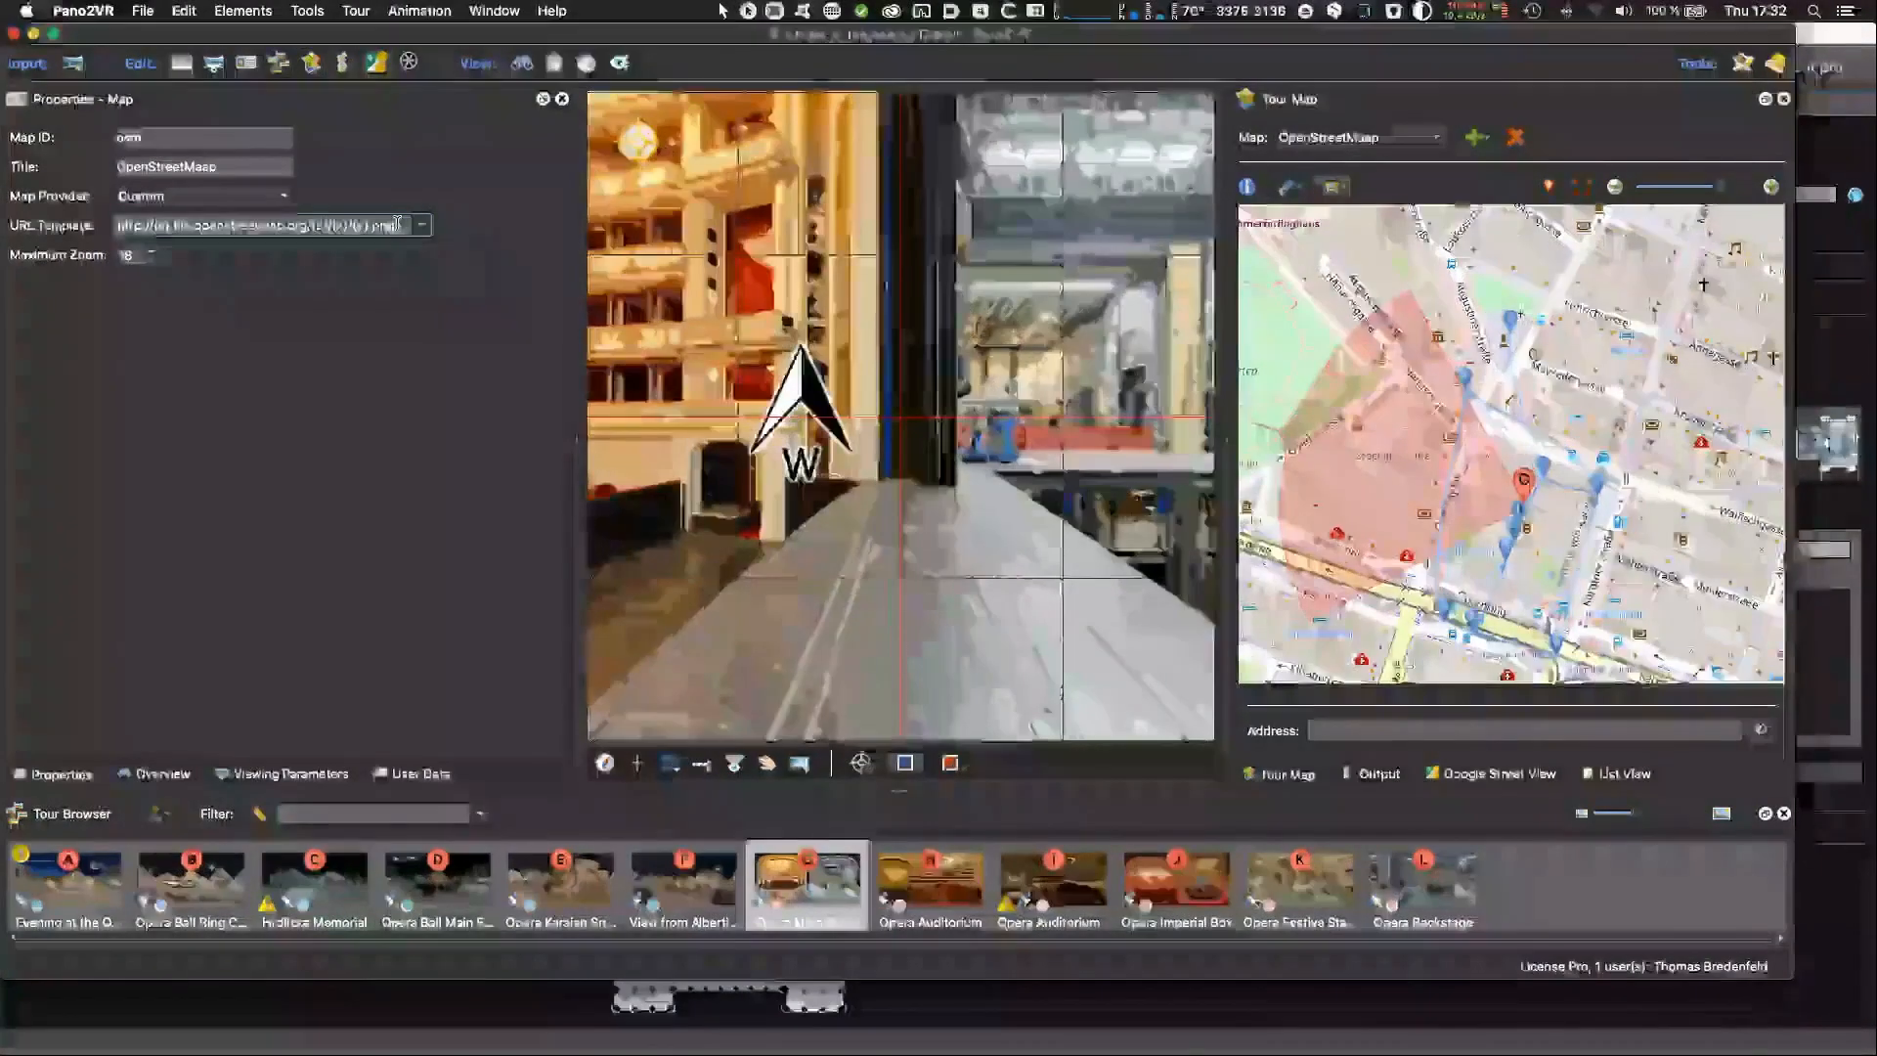
left_click(428, 271)
left_click(420, 225)
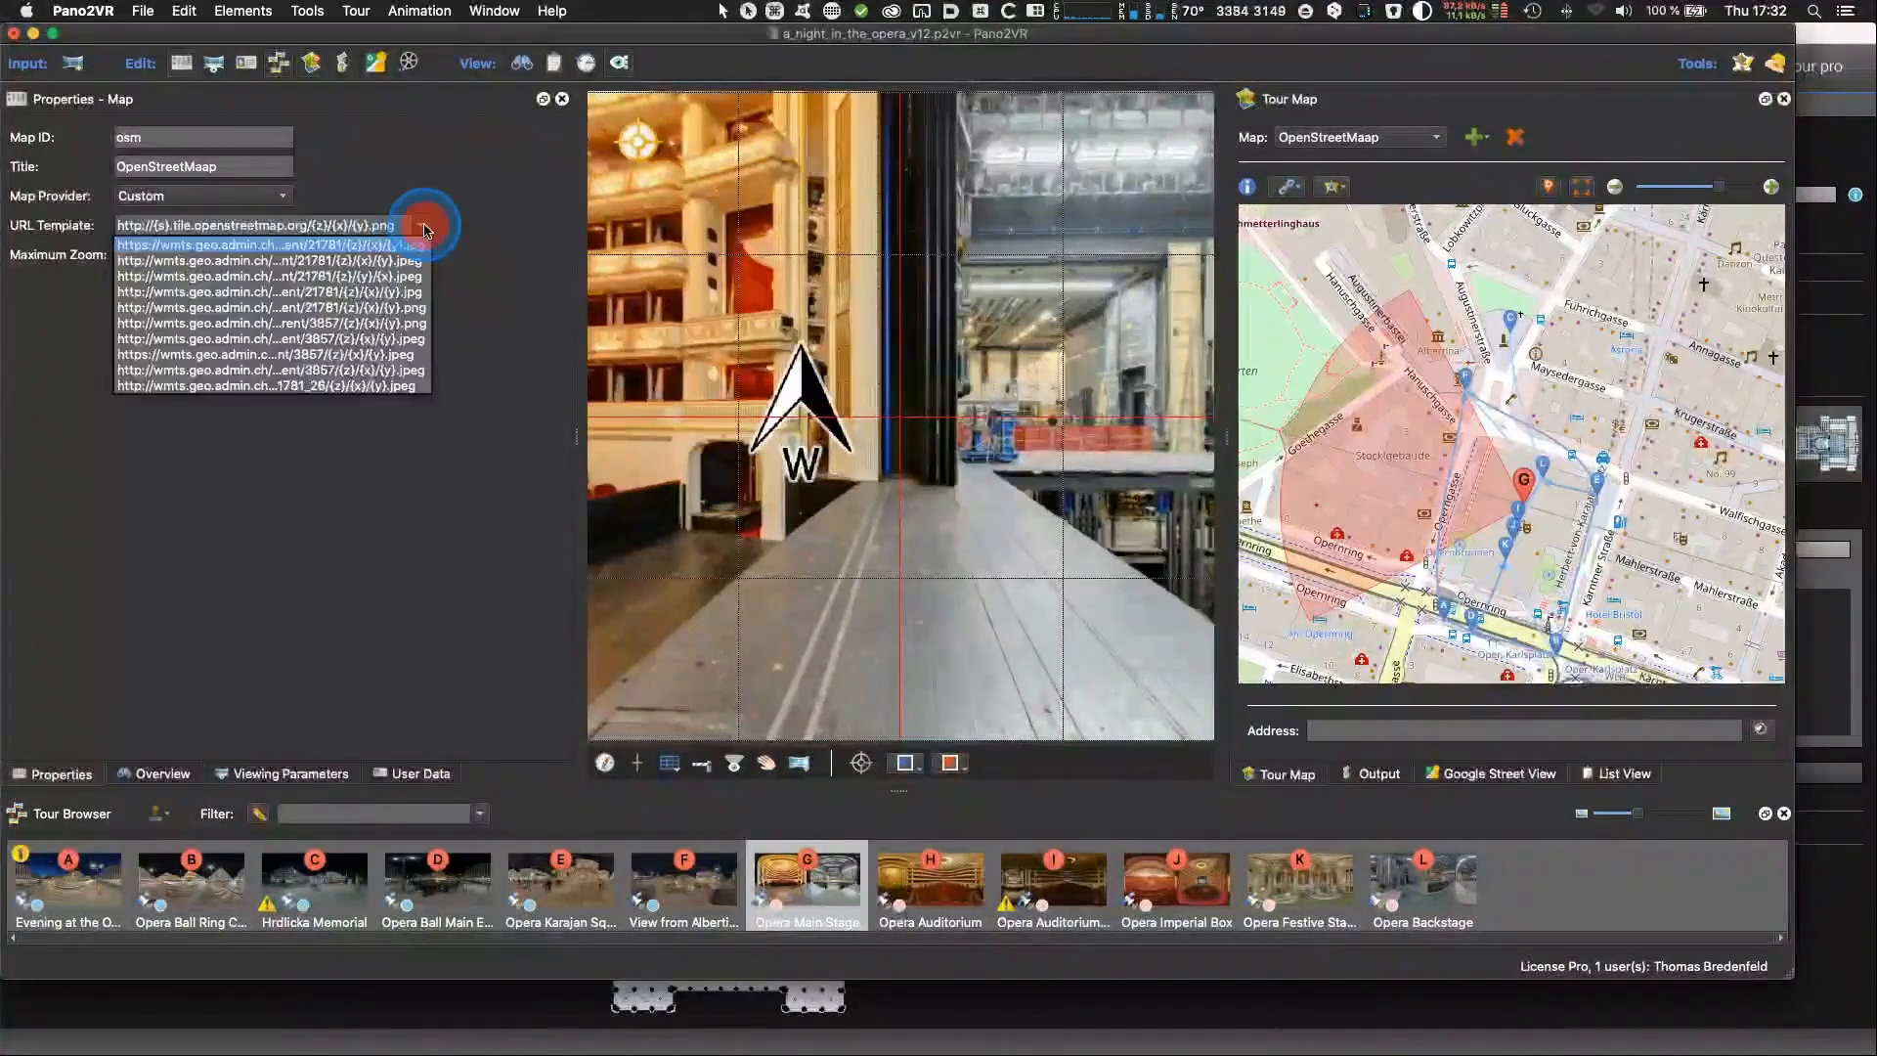
left_click(86, 507)
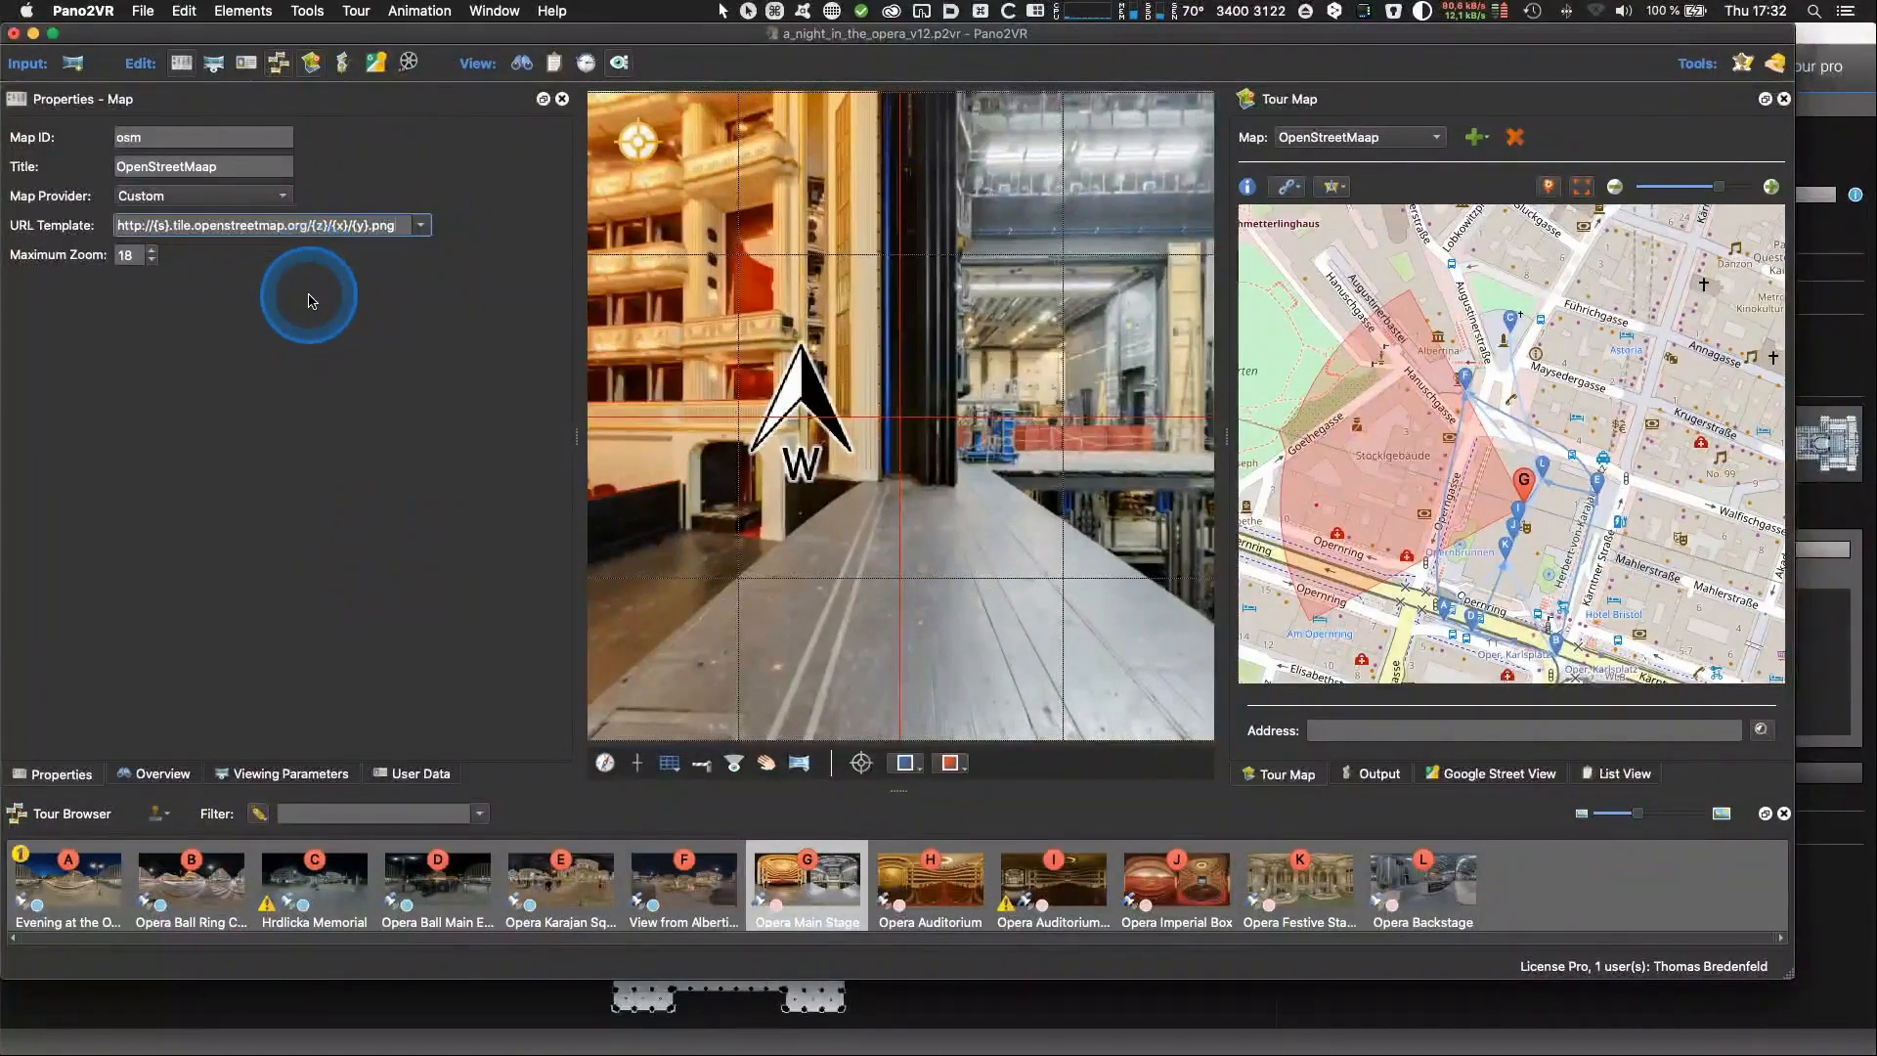
Set the osm map's provider back to OpenStreetMap and save the project.
left_click(260, 196)
left_click(195, 125)
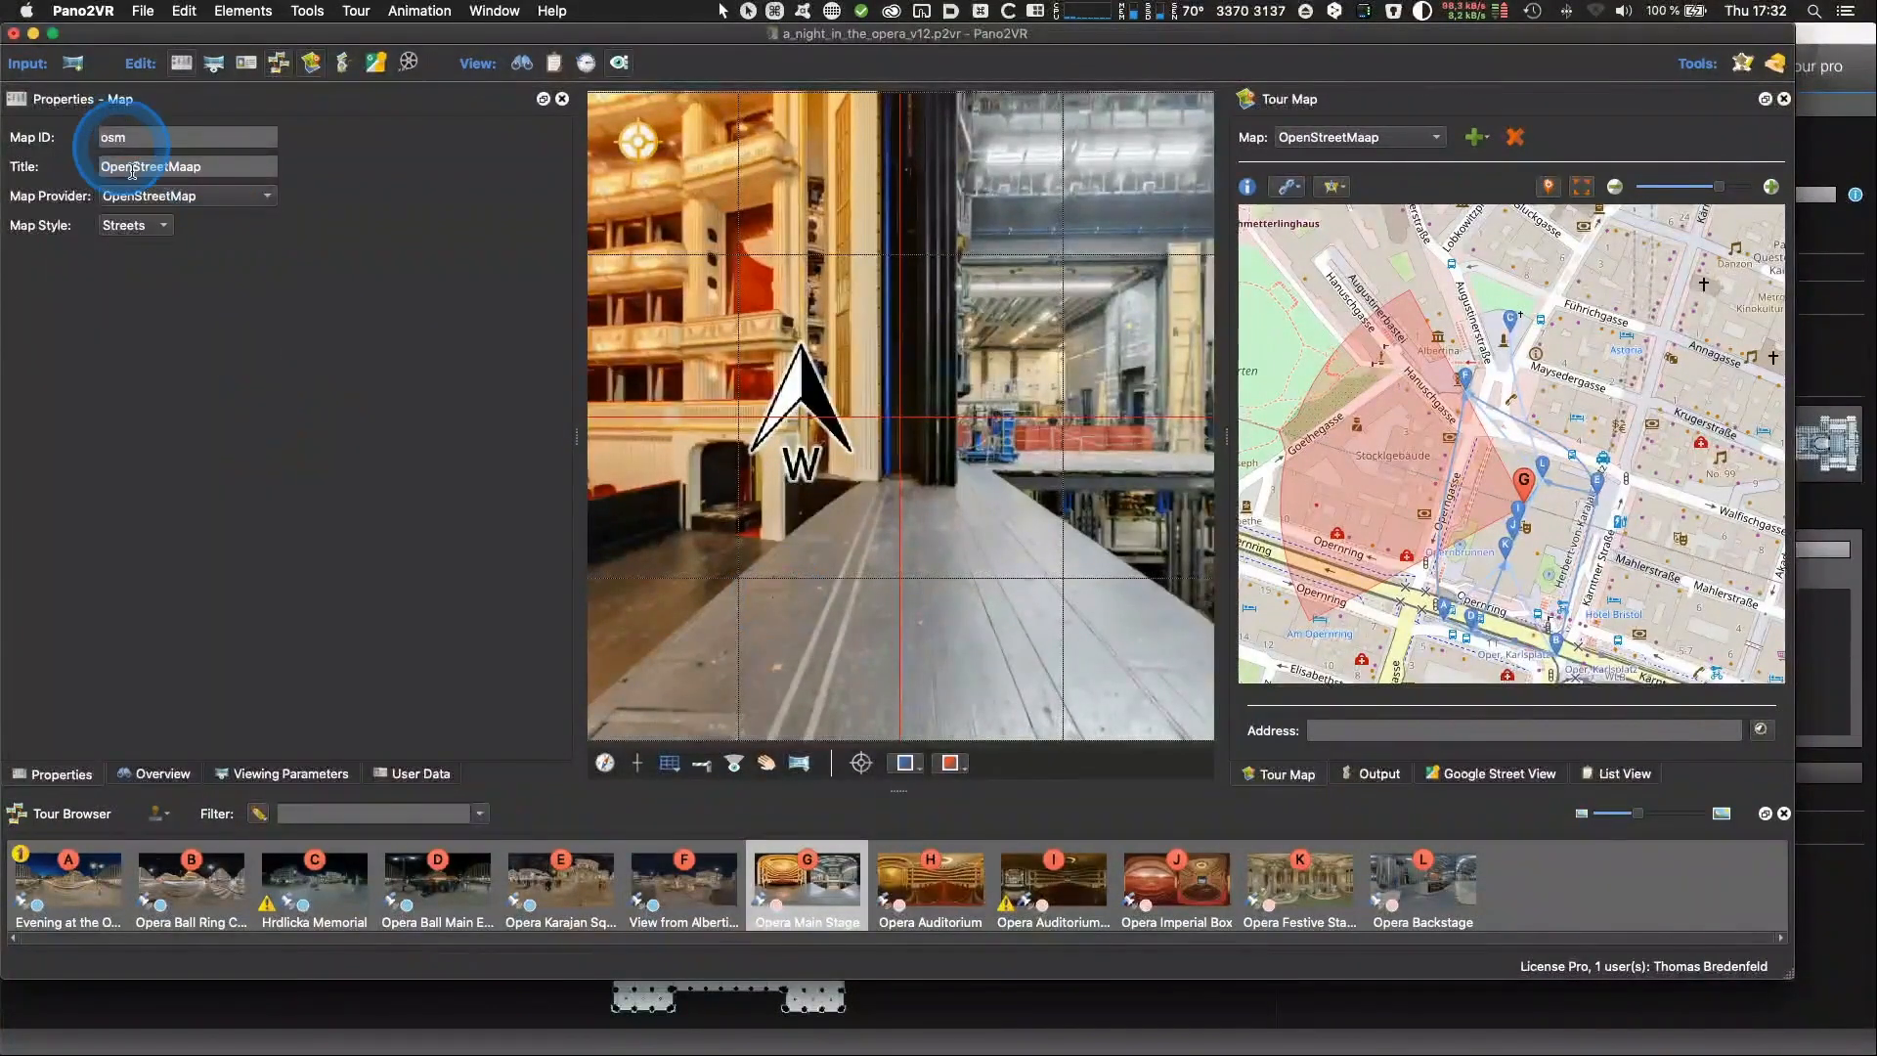
left_click(1425, 143)
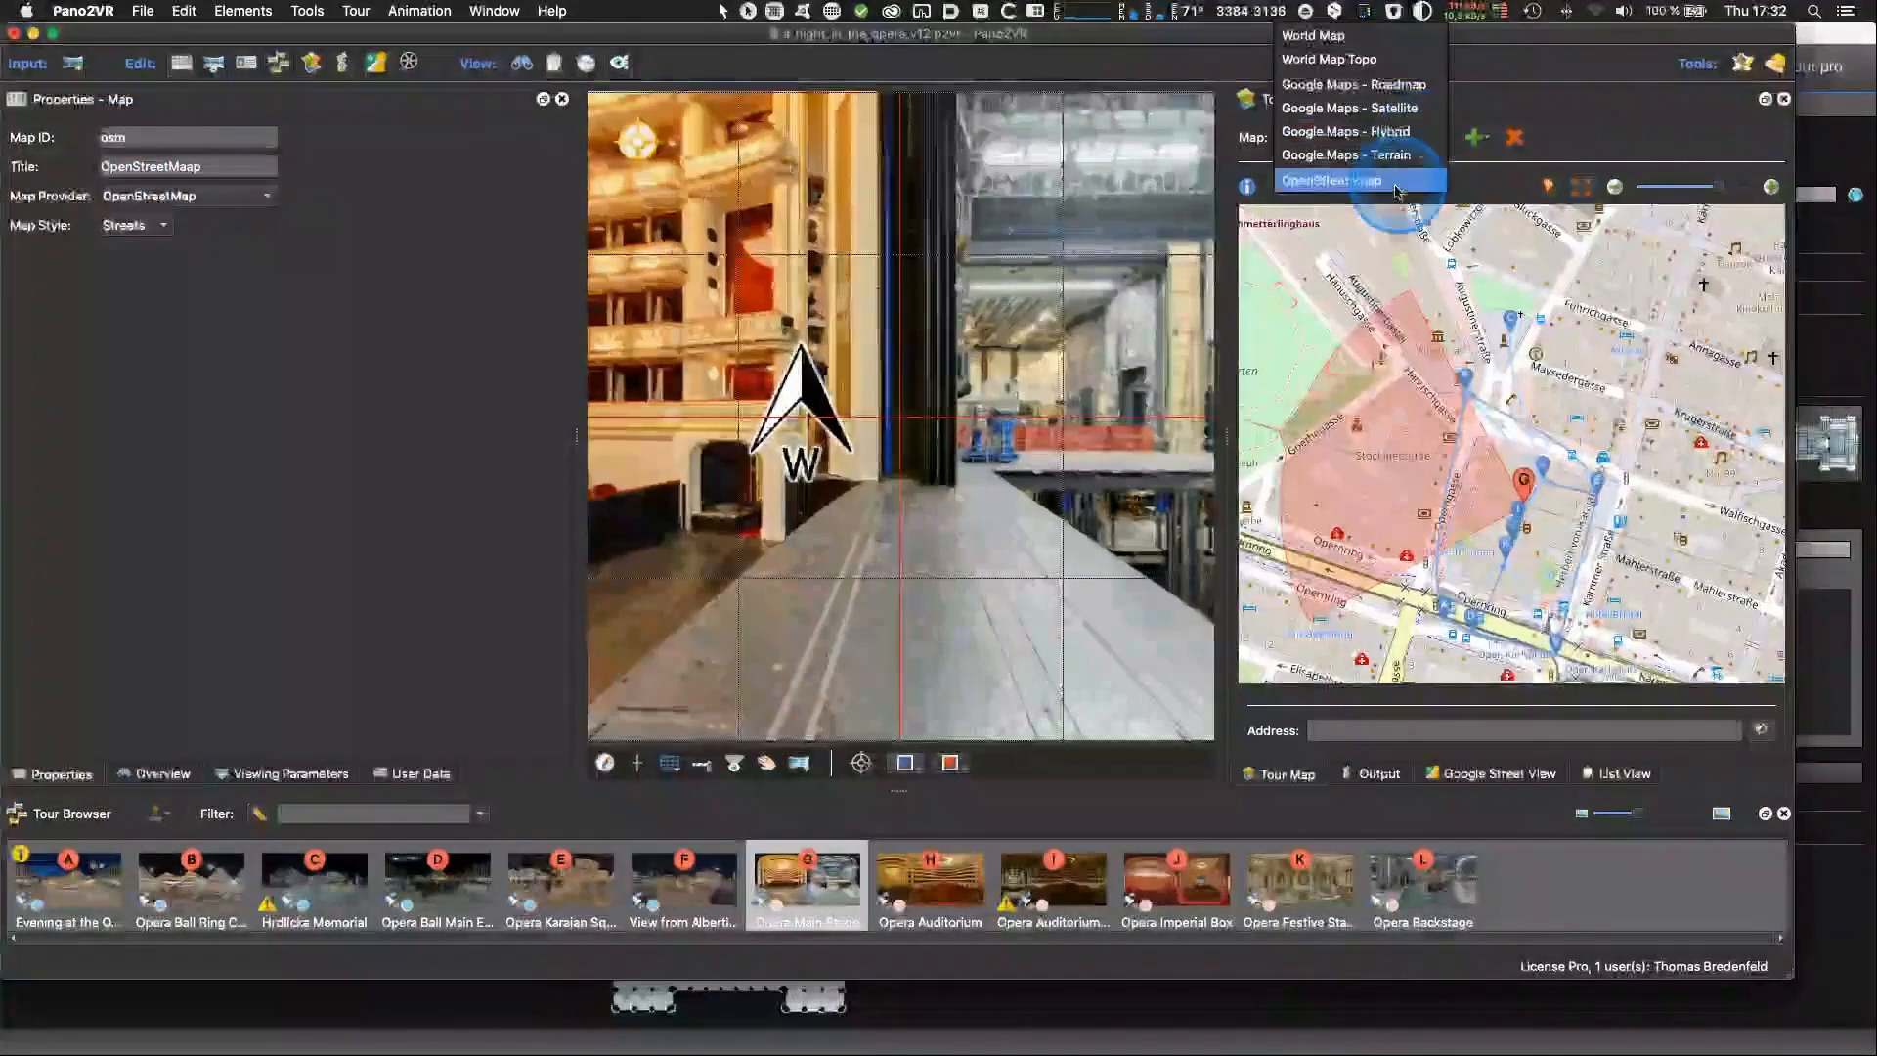
left_click(1584, 129)
key("cmd+s")
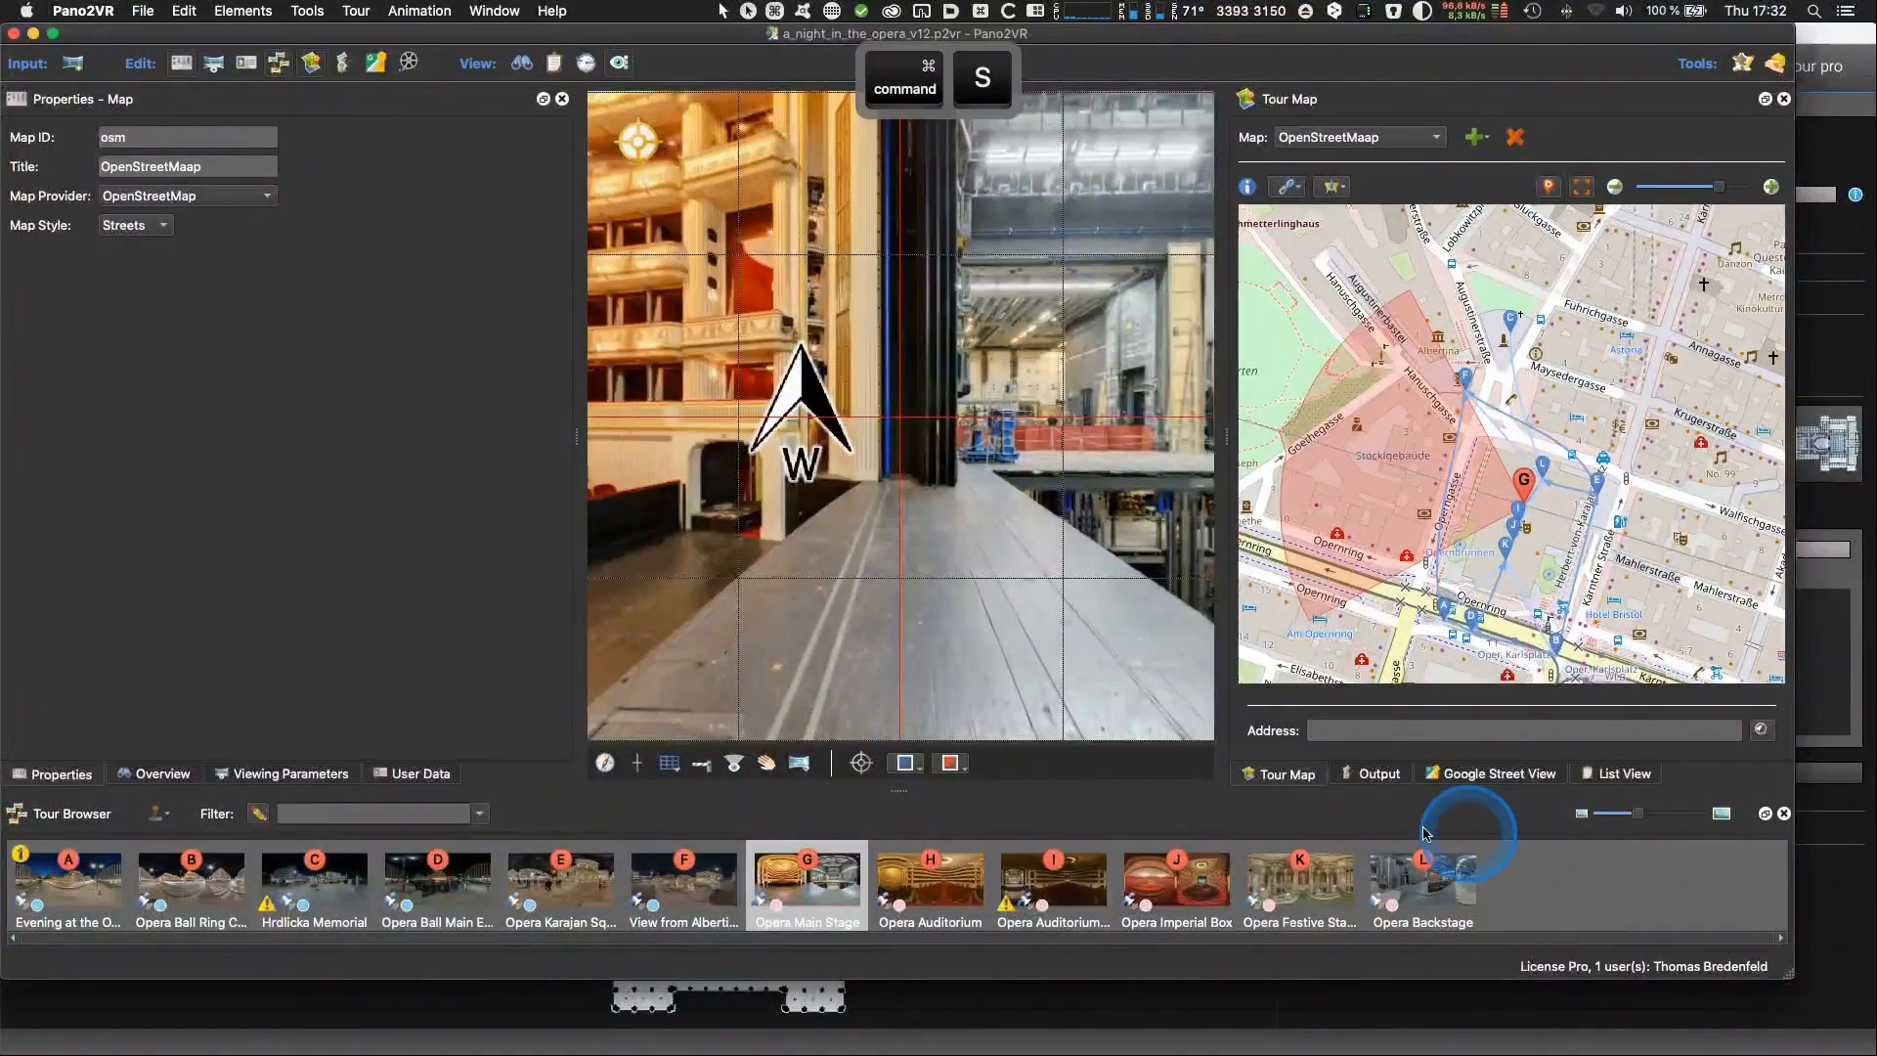
Open the output's skin simplex_v6_opera for editing and set the map element's map source to osm.
left_click(1378, 773)
left_click(1347, 274)
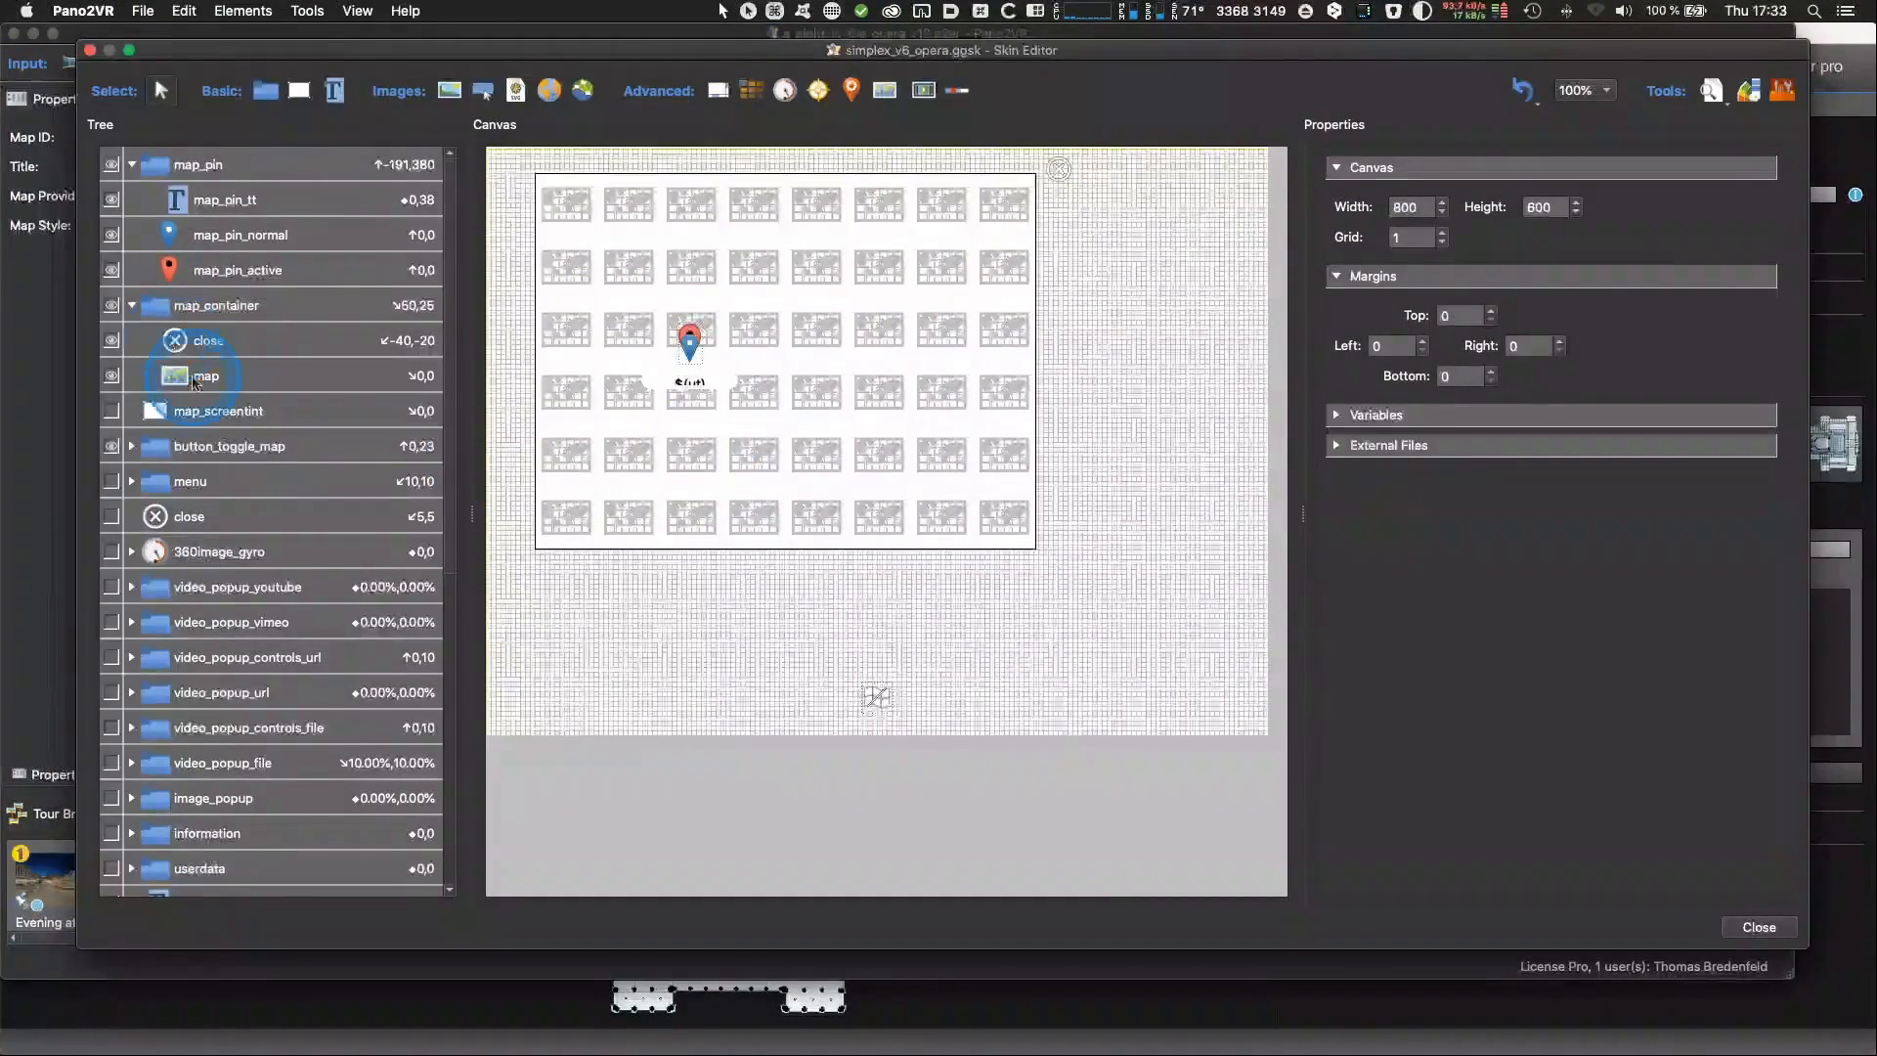
left_click(754, 490)
left_click(1370, 471)
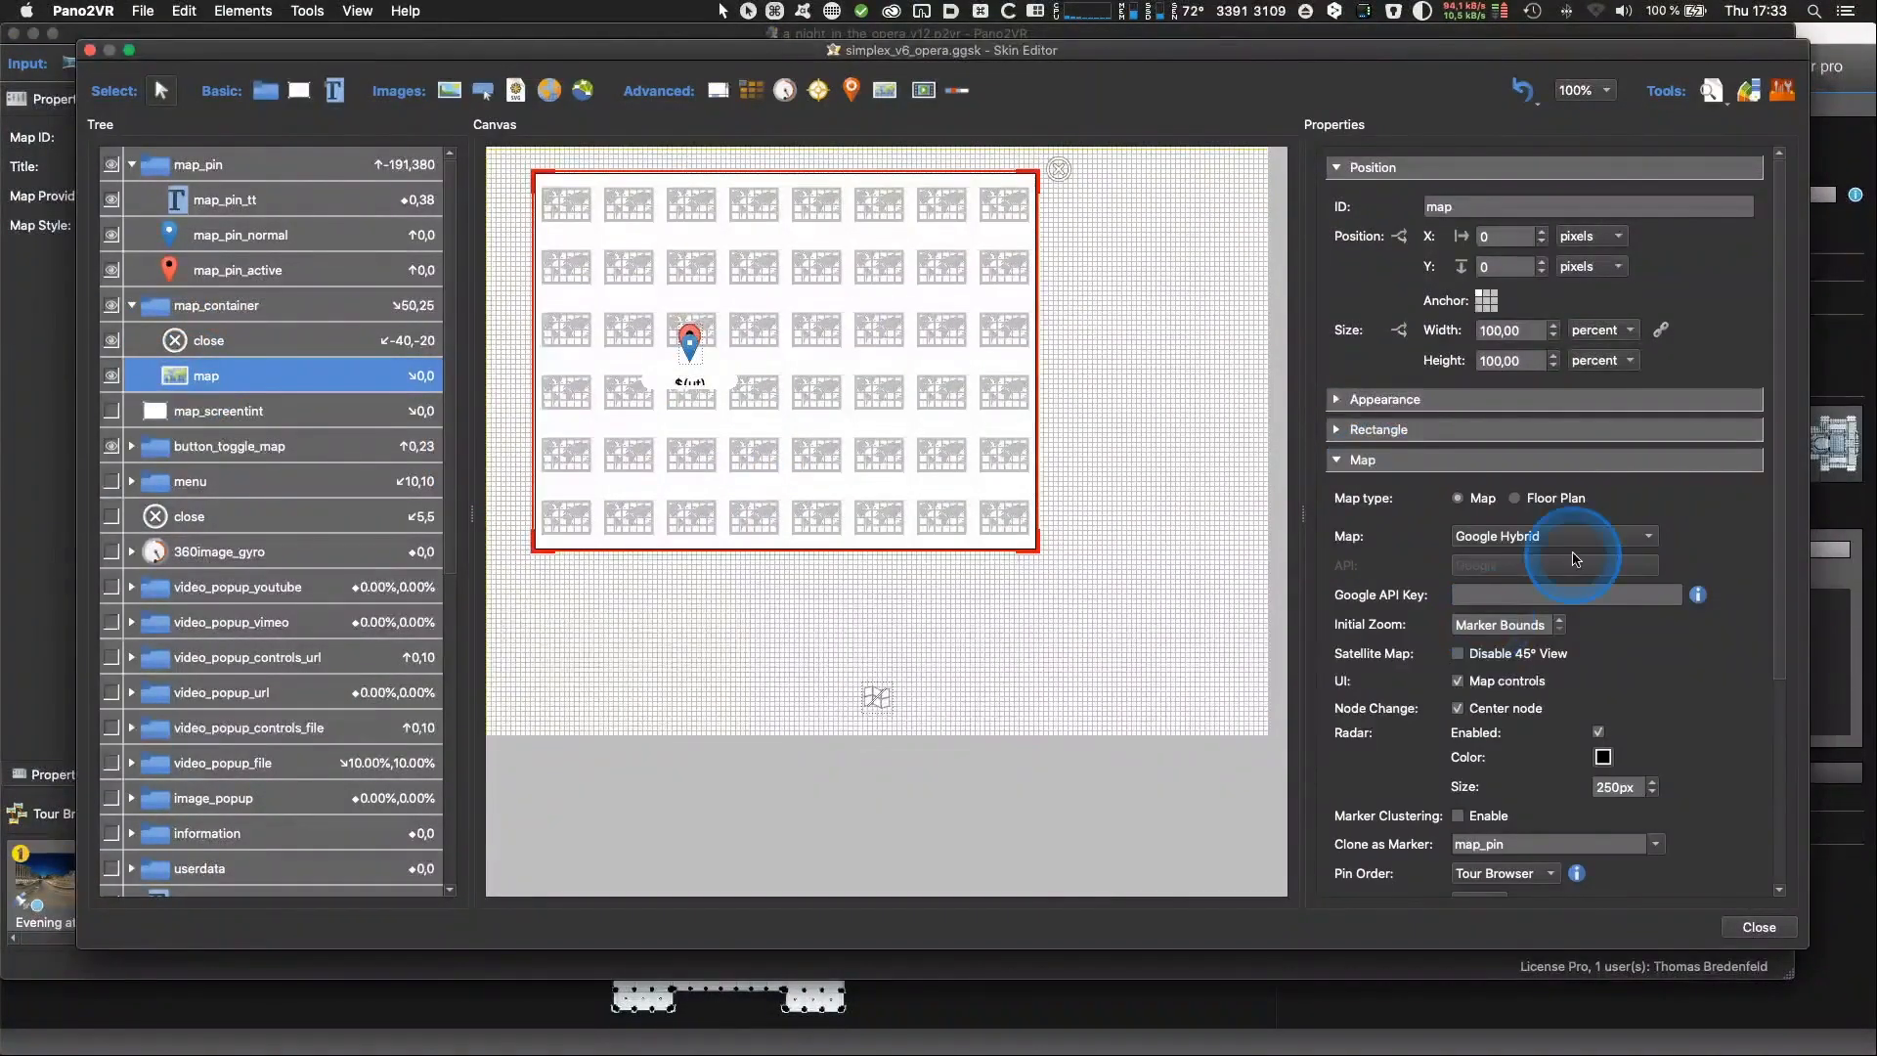
left_click(1584, 535)
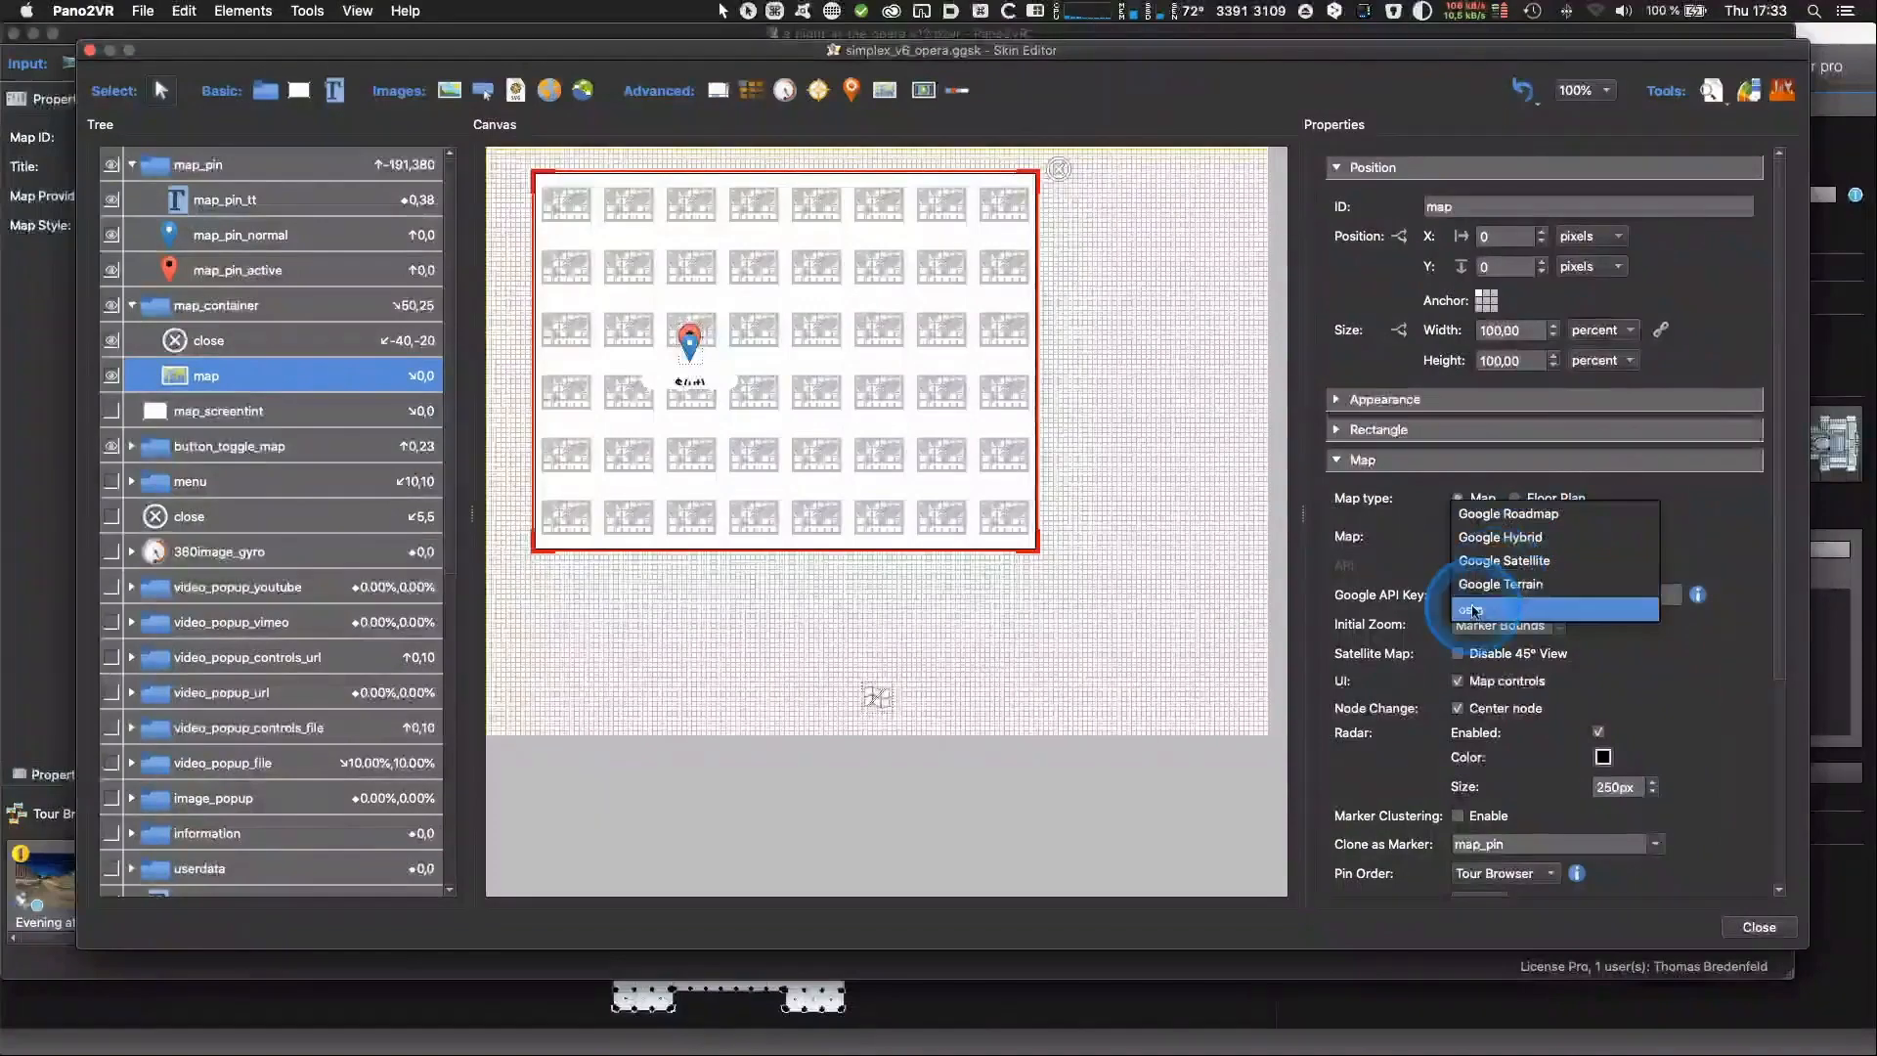
left_click(1471, 608)
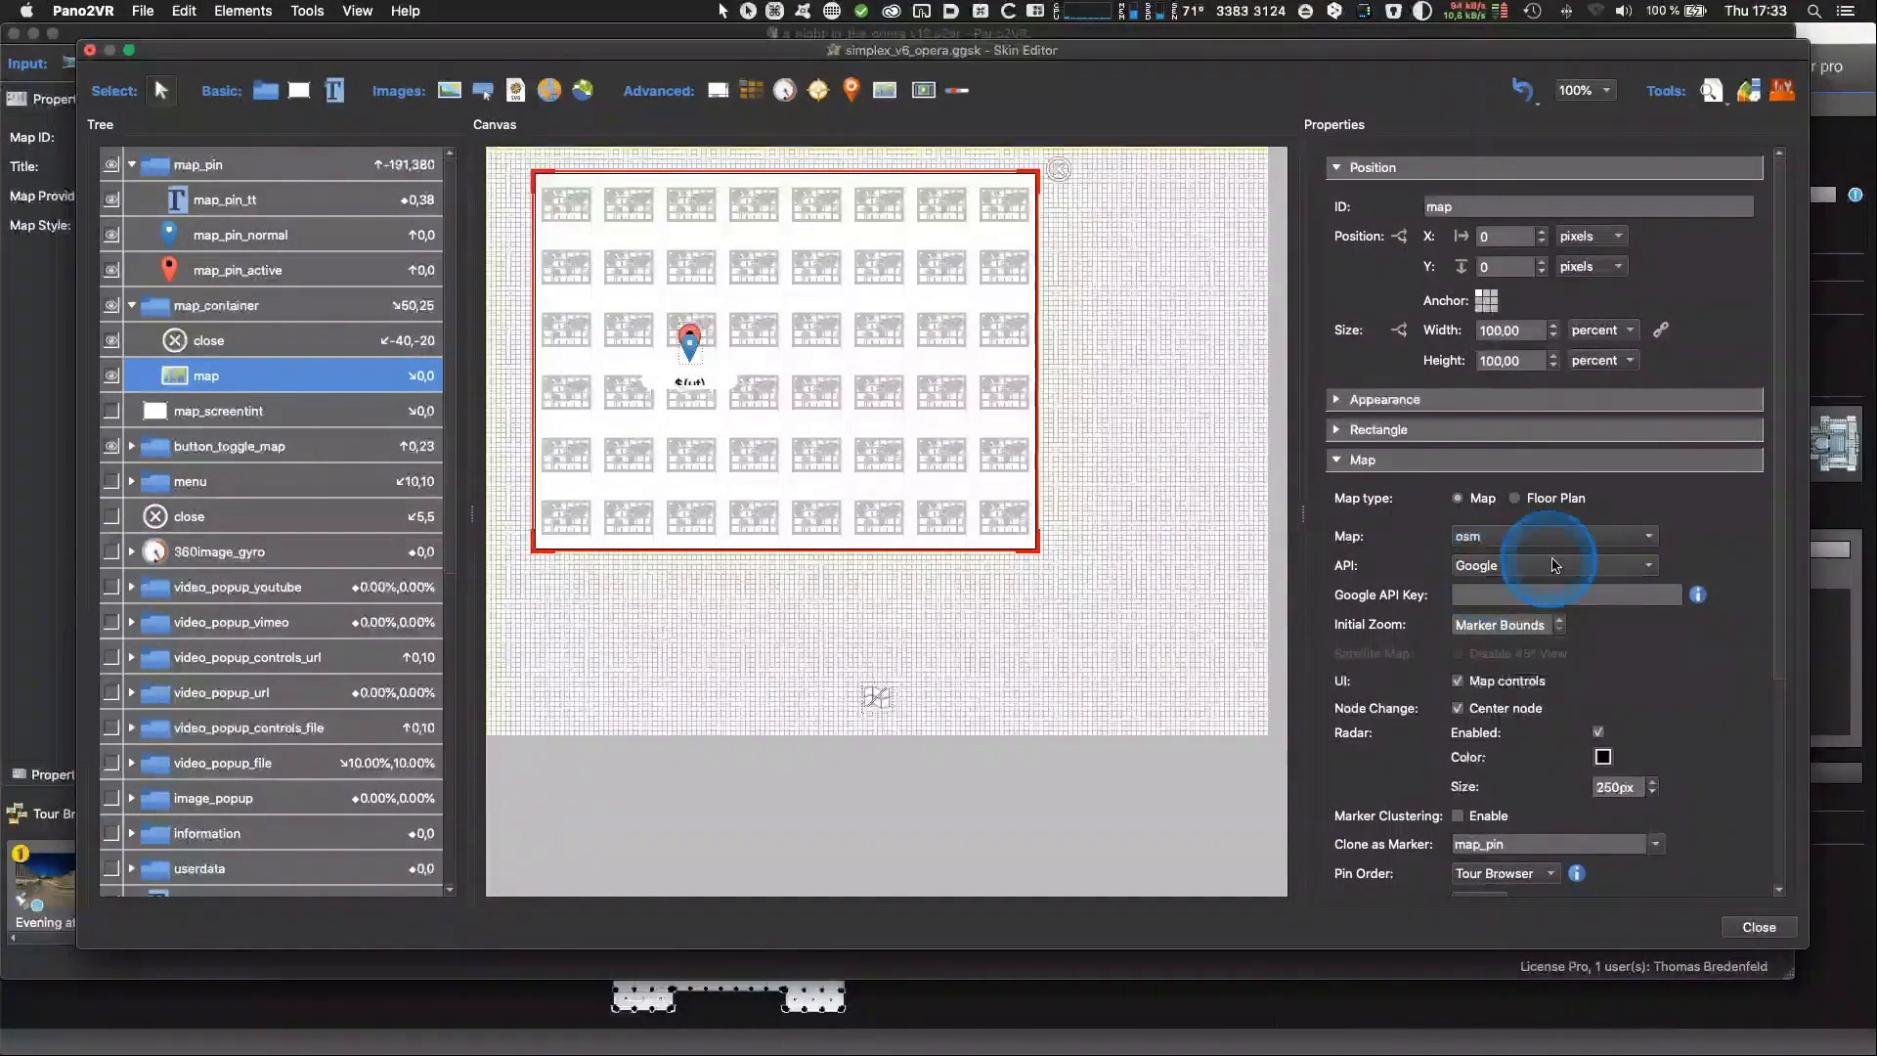
Set the map element's API to Leaflet.
left_click(1525, 564)
left_click(1545, 590)
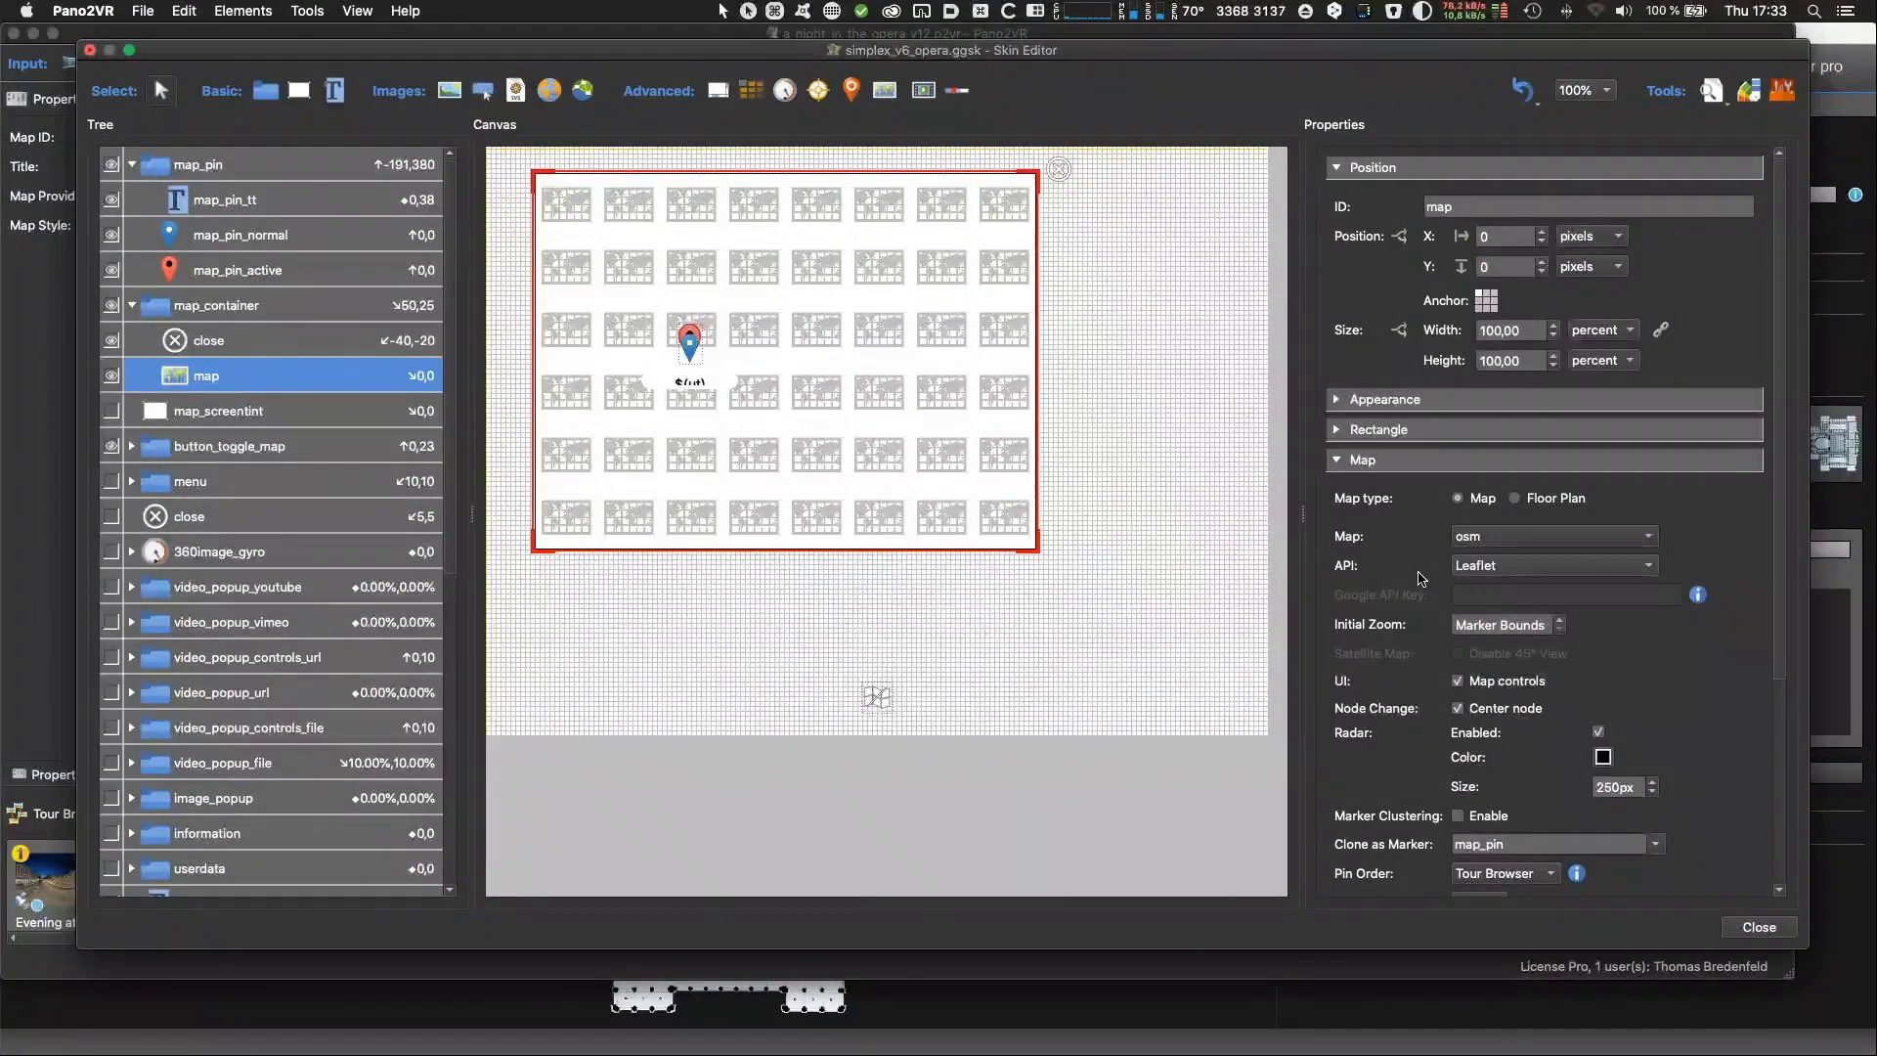
left_click(1421, 577)
left_click(1321, 669)
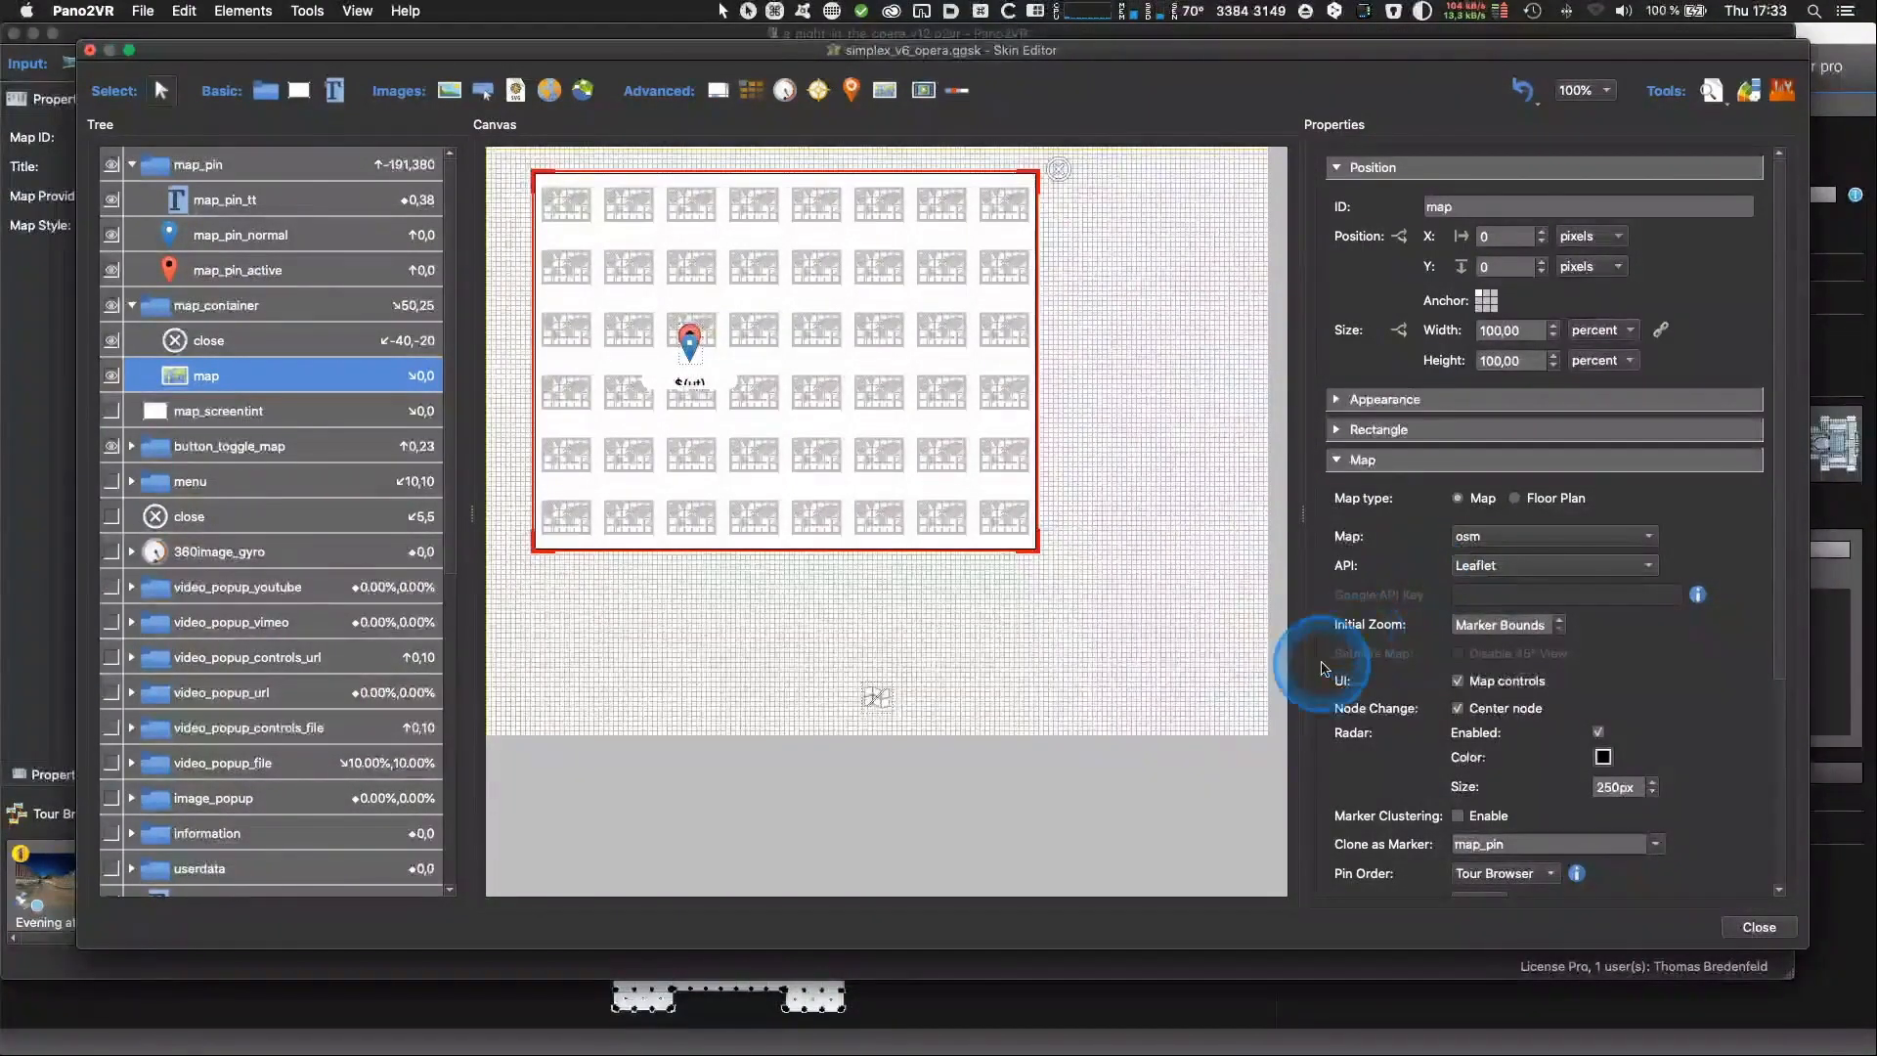
left_click(1591, 606)
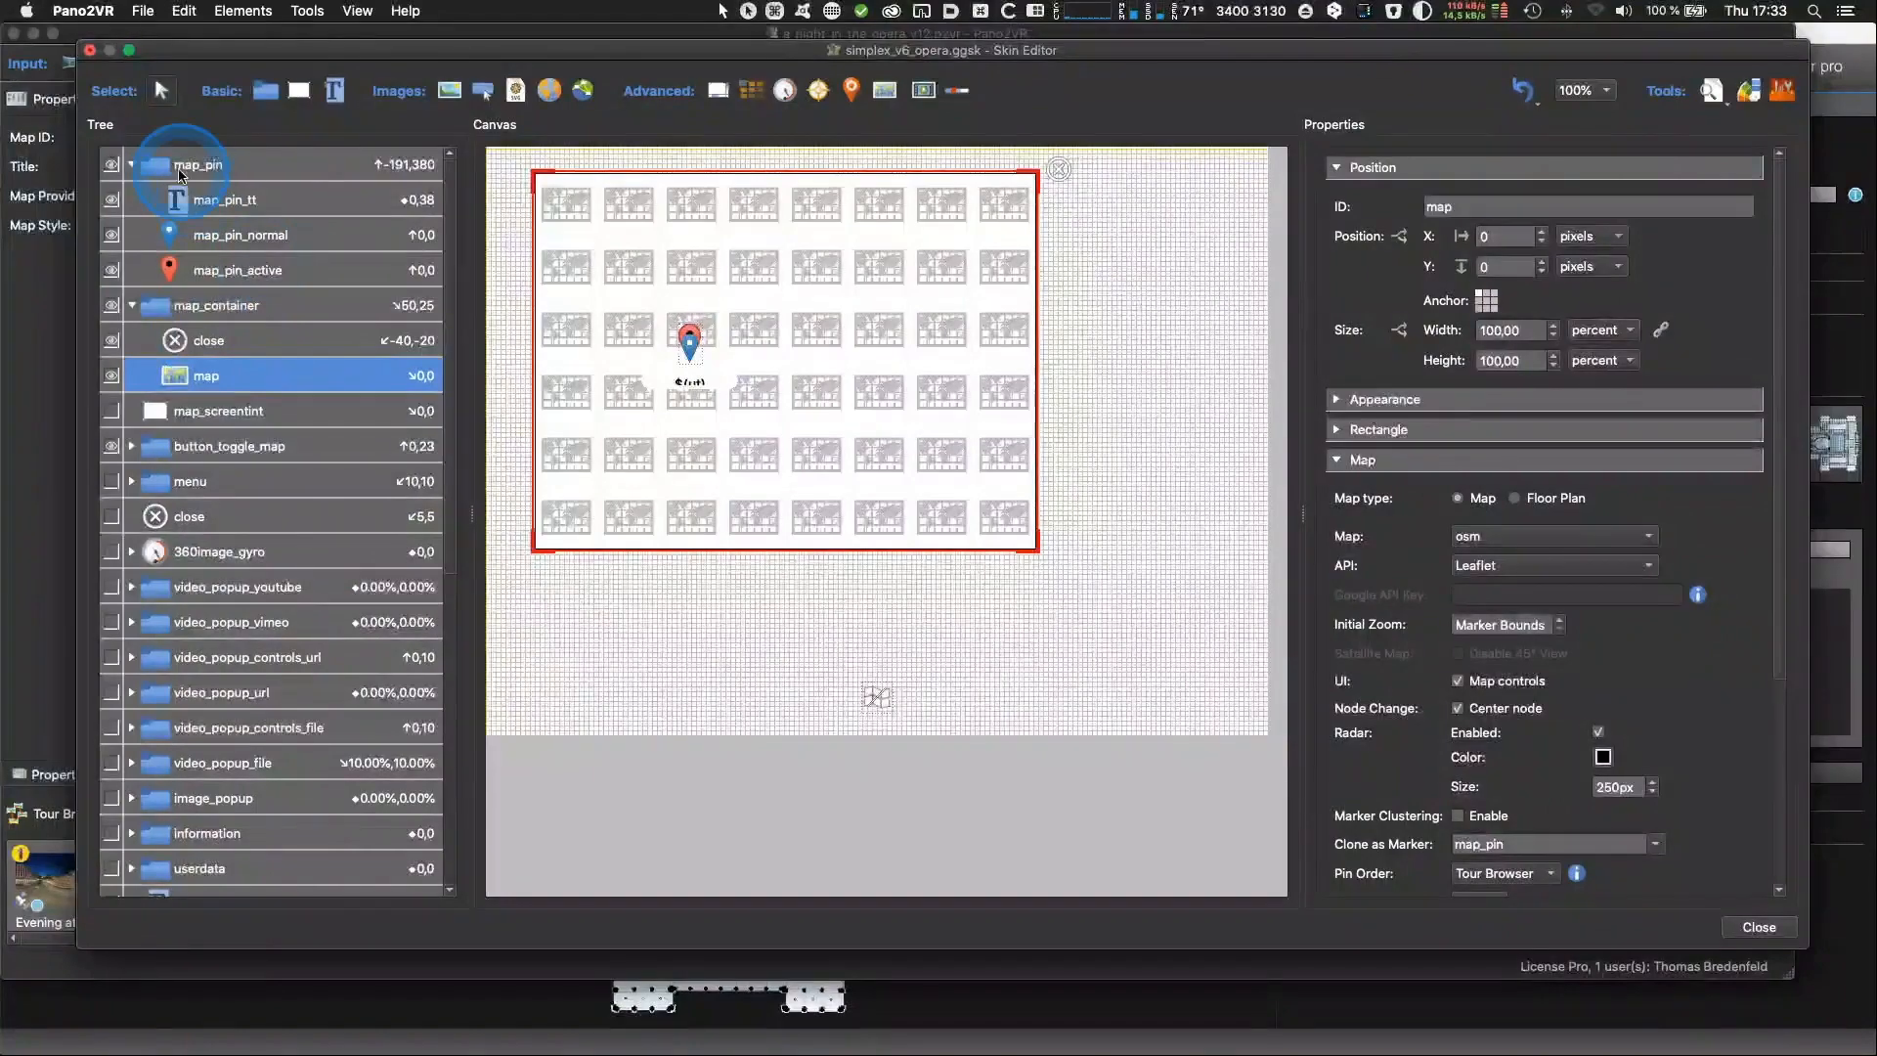
scroll(1675, 838, "down", 5)
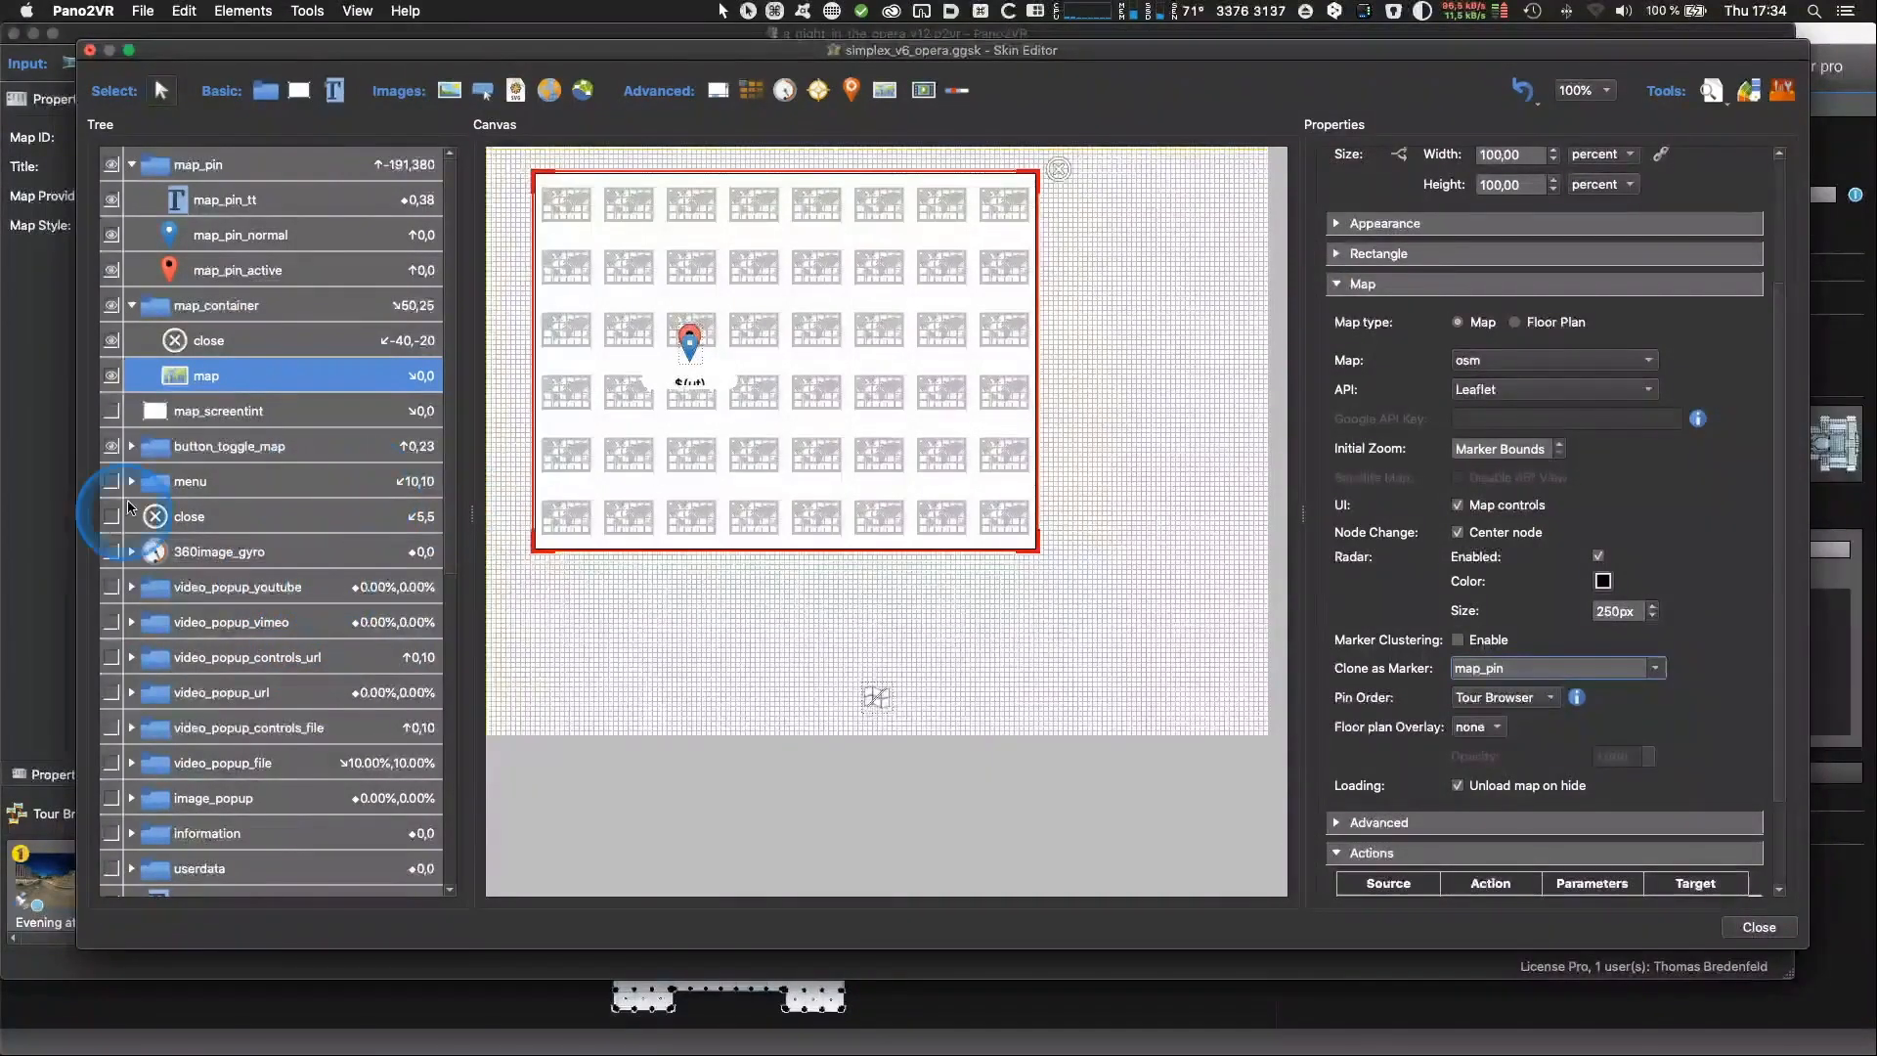
Compare the placement of button_toggle_map with the controller buttons by temporarily showing the controller in the canvas.
left_click(172, 450)
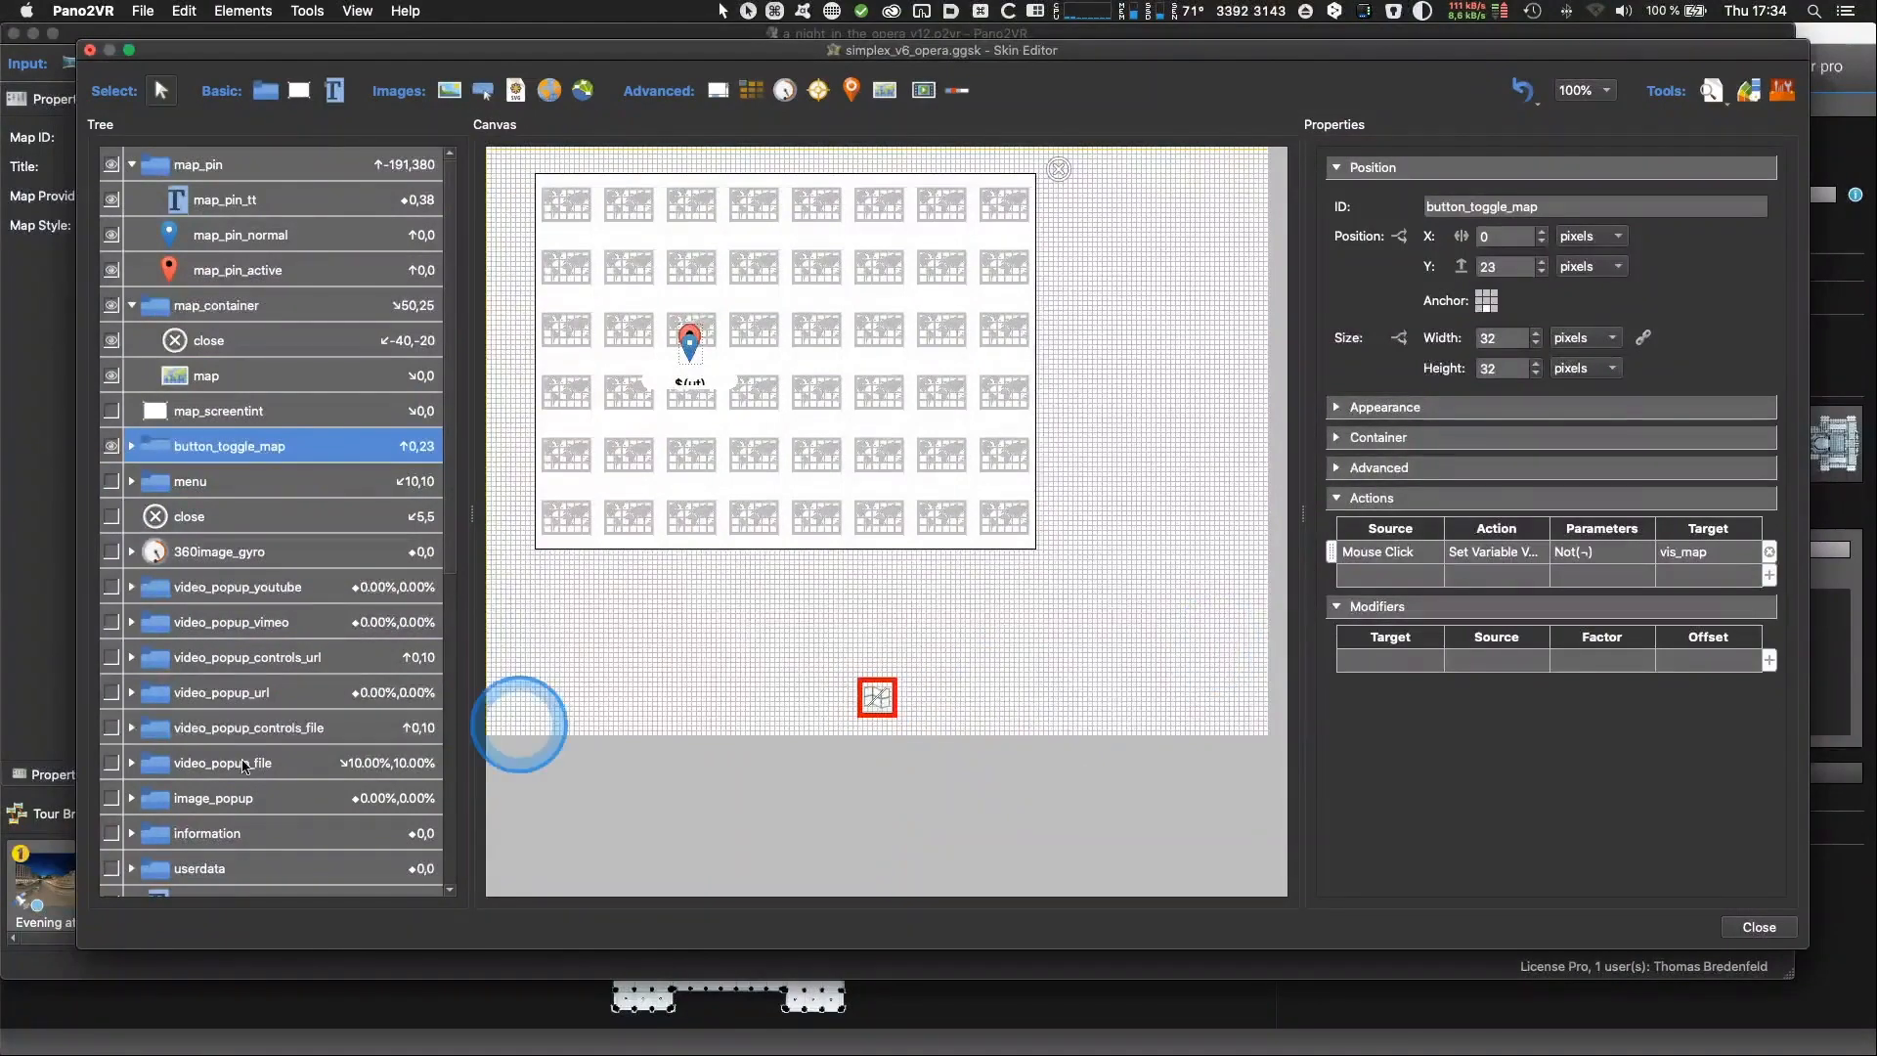
scroll(242, 756, "down", 3)
scroll(242, 755, "down", 5)
scroll(209, 870, "down", 3)
scroll(167, 753, "up", 2)
left_click(114, 691)
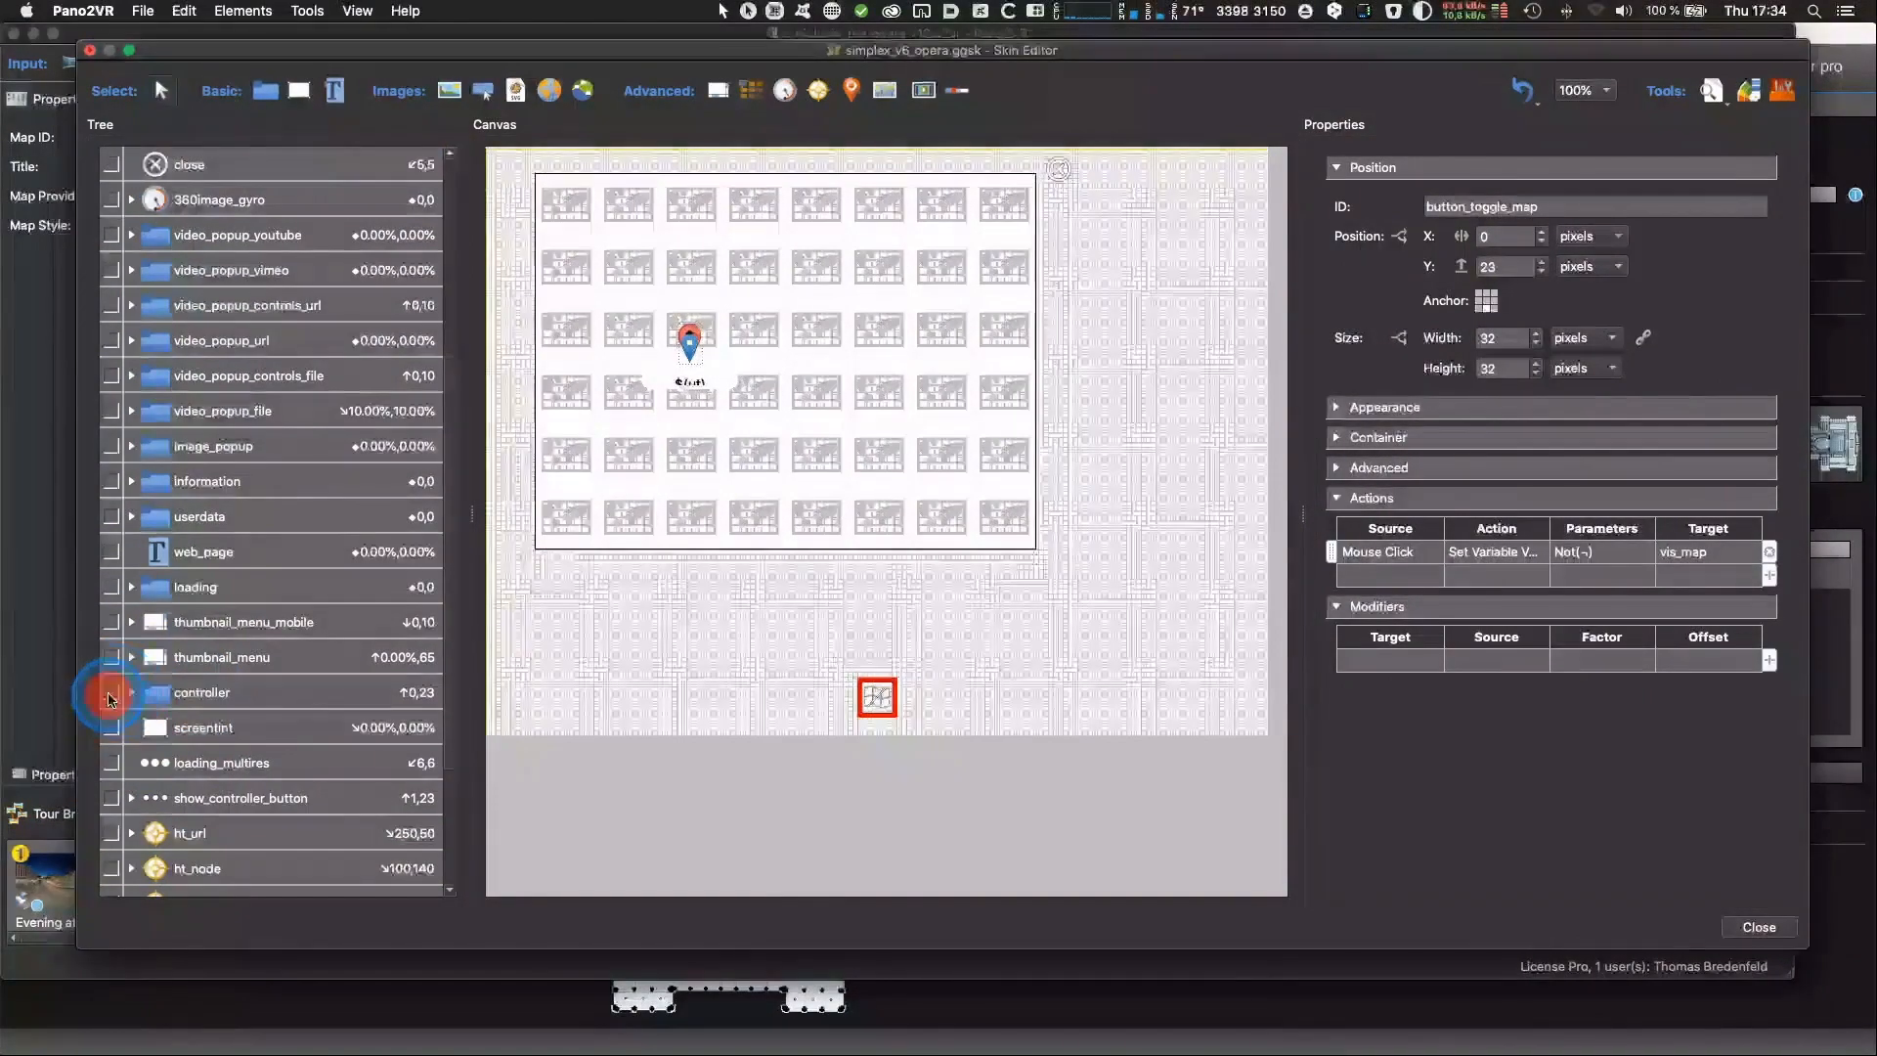
scroll(206, 387, "up", 10)
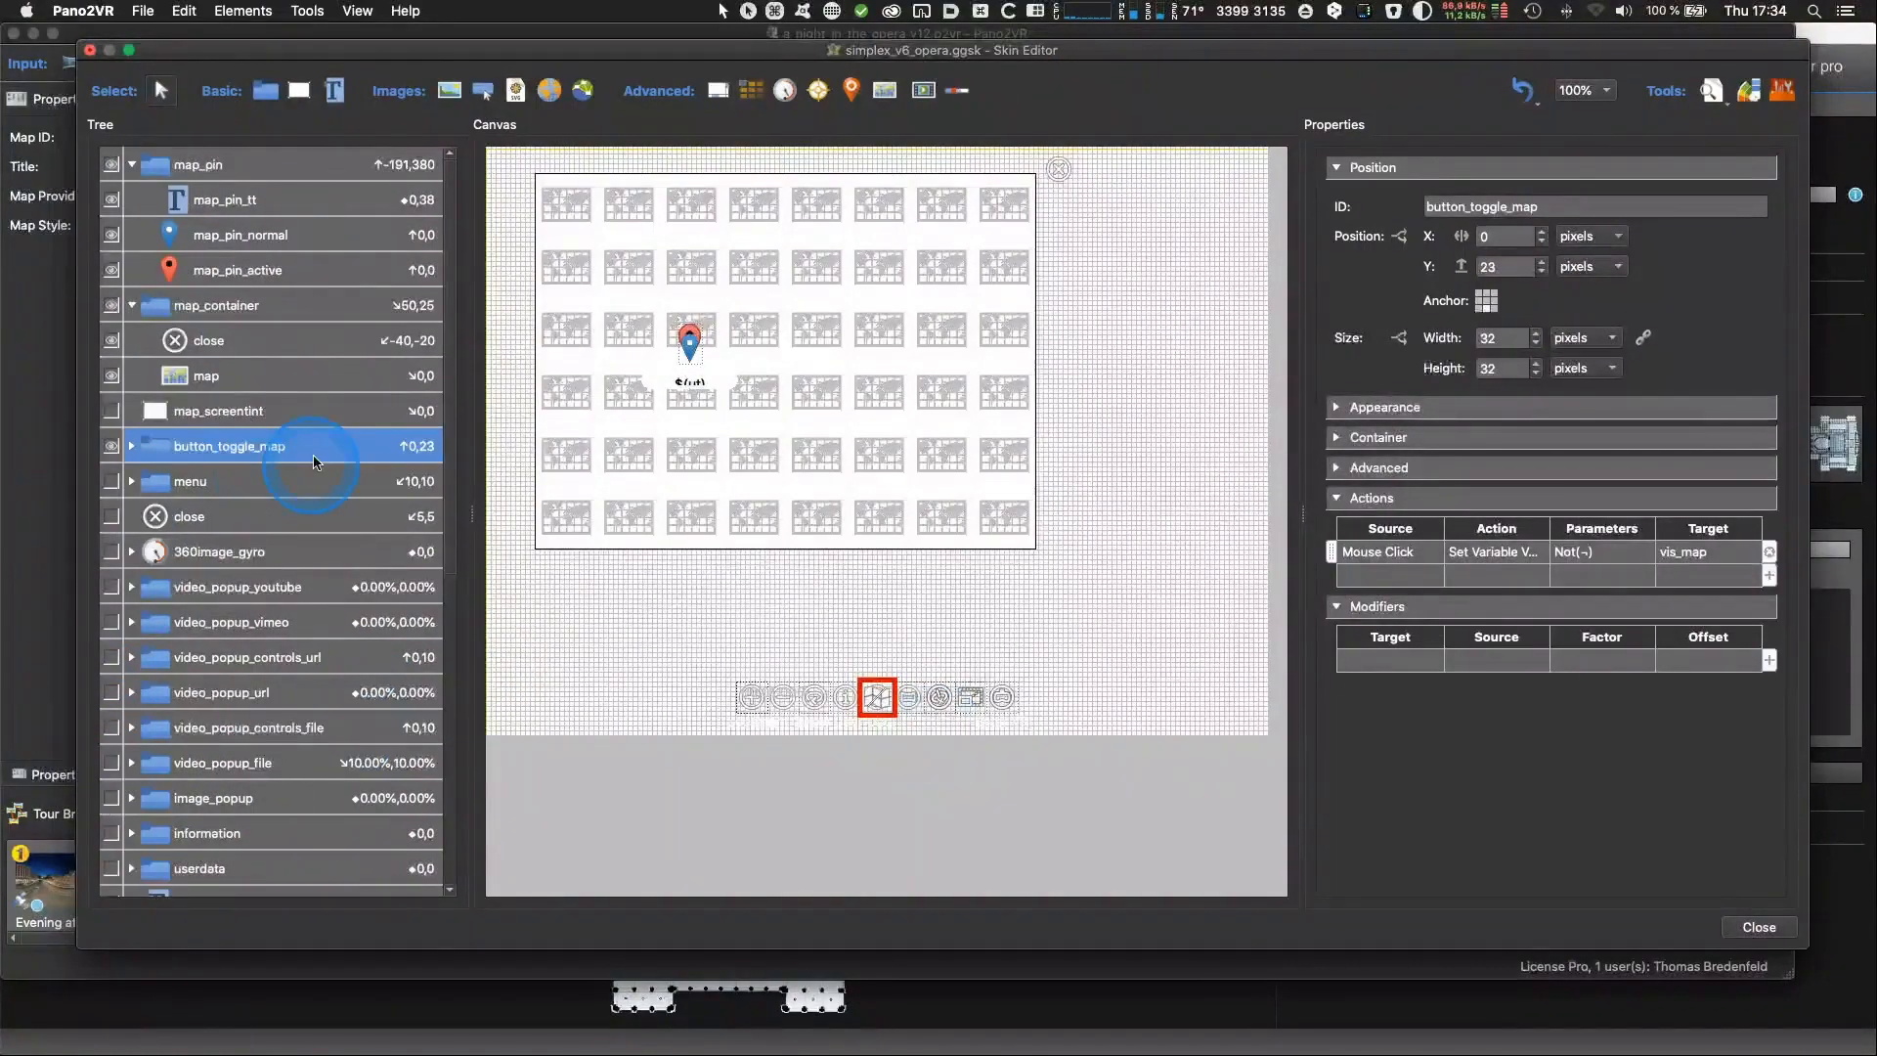
left_click(590, 780)
left_click(877, 697)
scroll(248, 753, "down", 10)
scroll(247, 753, "down", 2)
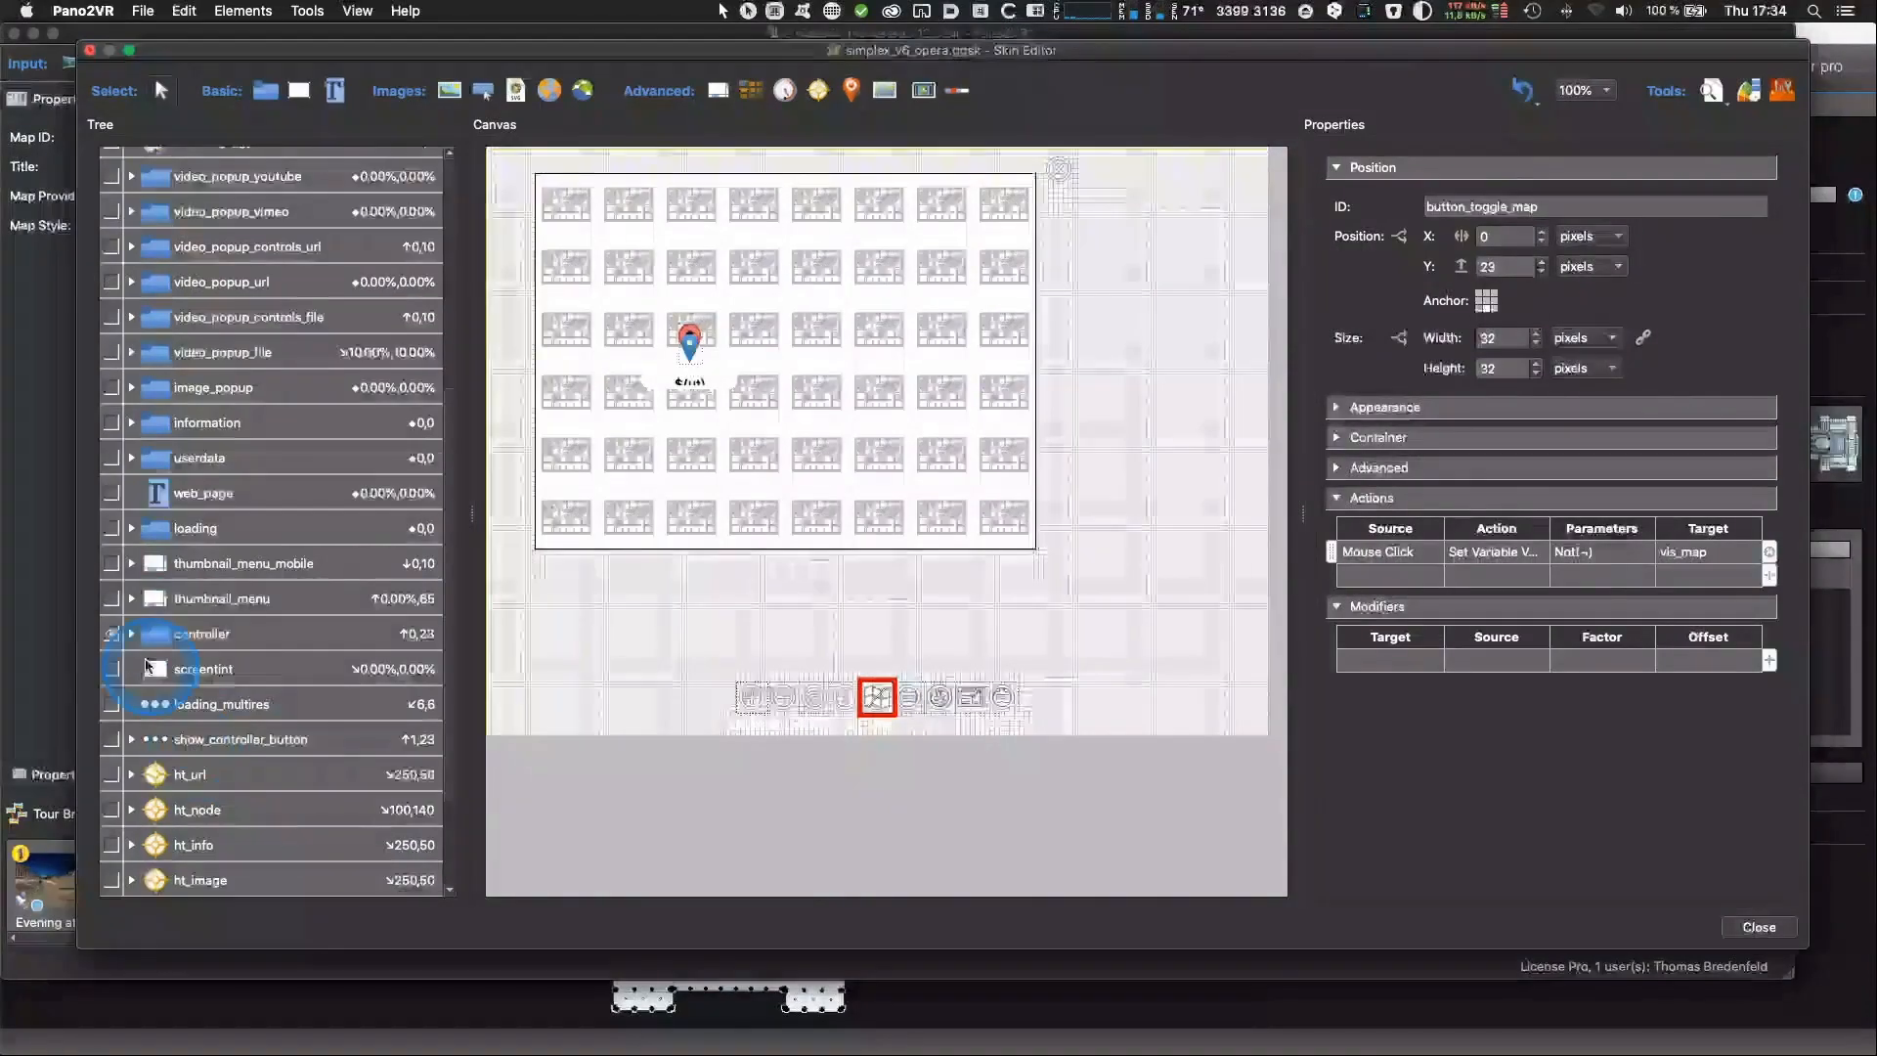
left_click(111, 633)
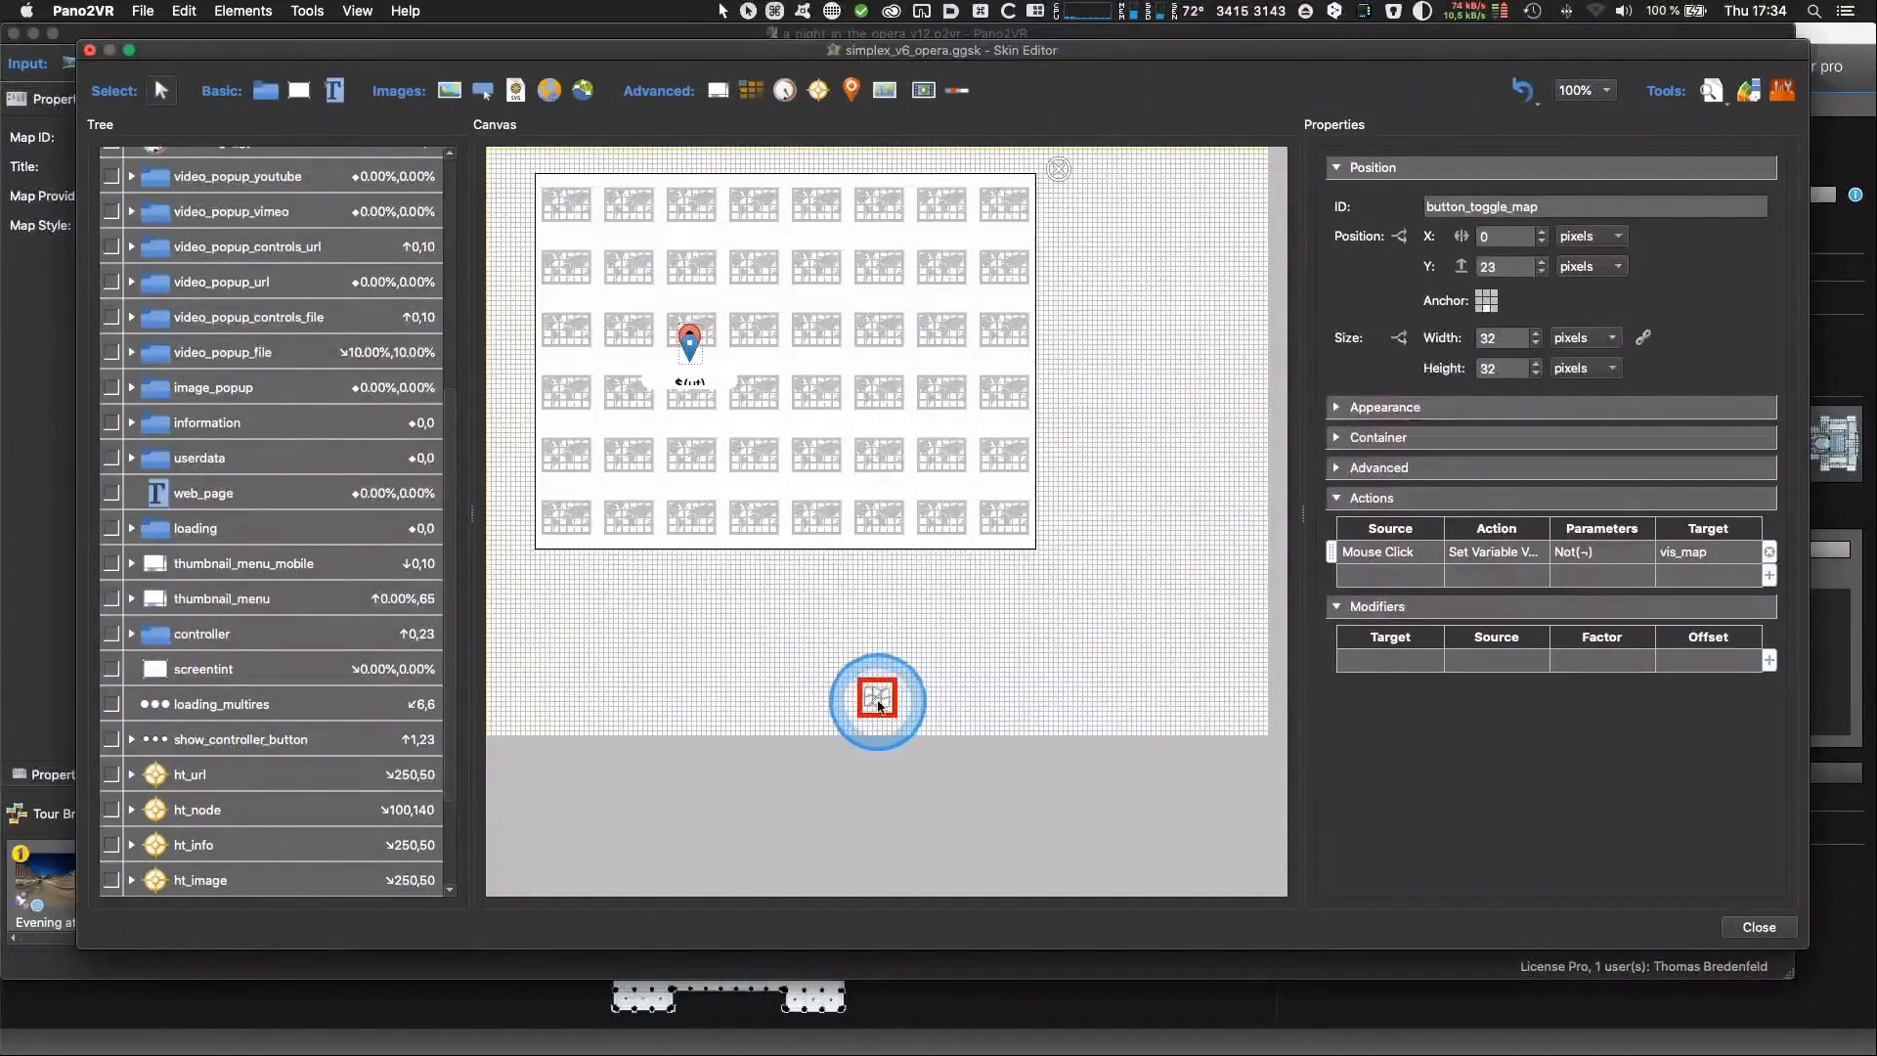
Move button_toggle_map to the canvas's bottom-left corner, anchor it there and set its X and Y offsets to 10 pixels.
left_click_drag(854, 716, 512, 713)
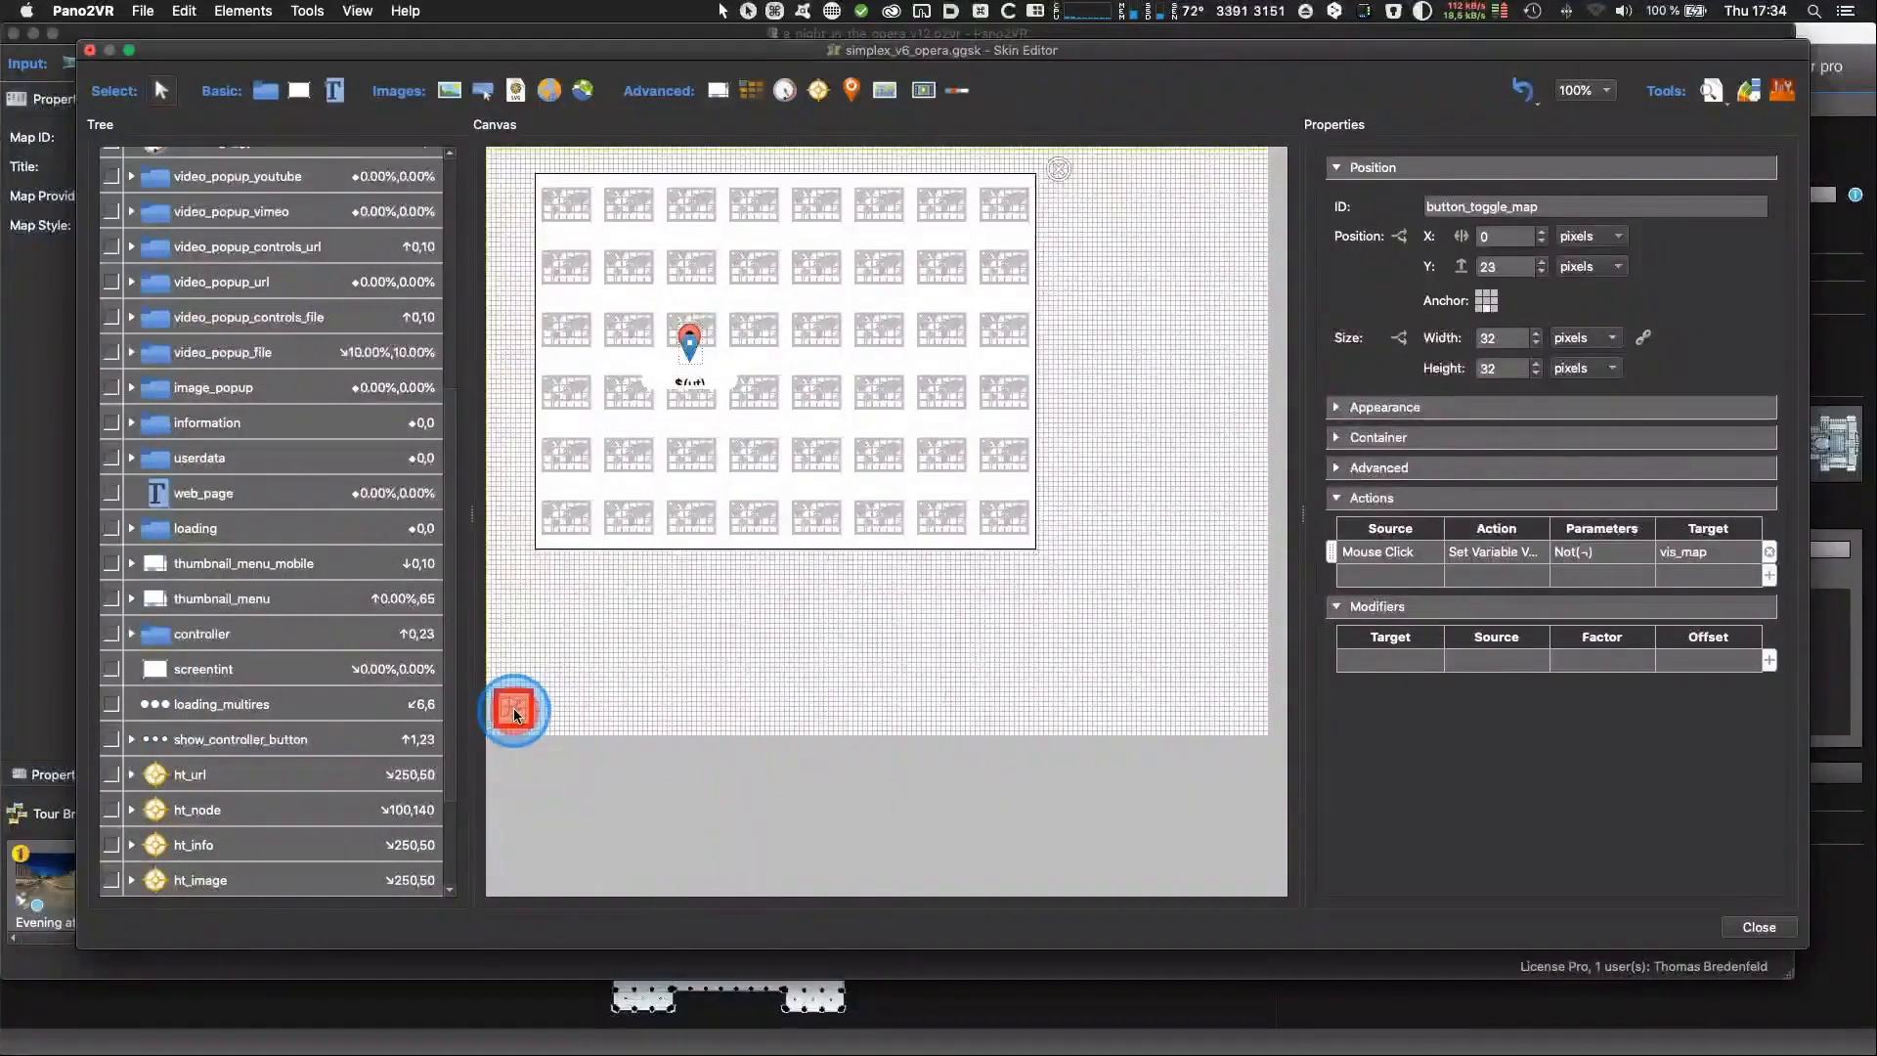
left_click(1481, 311)
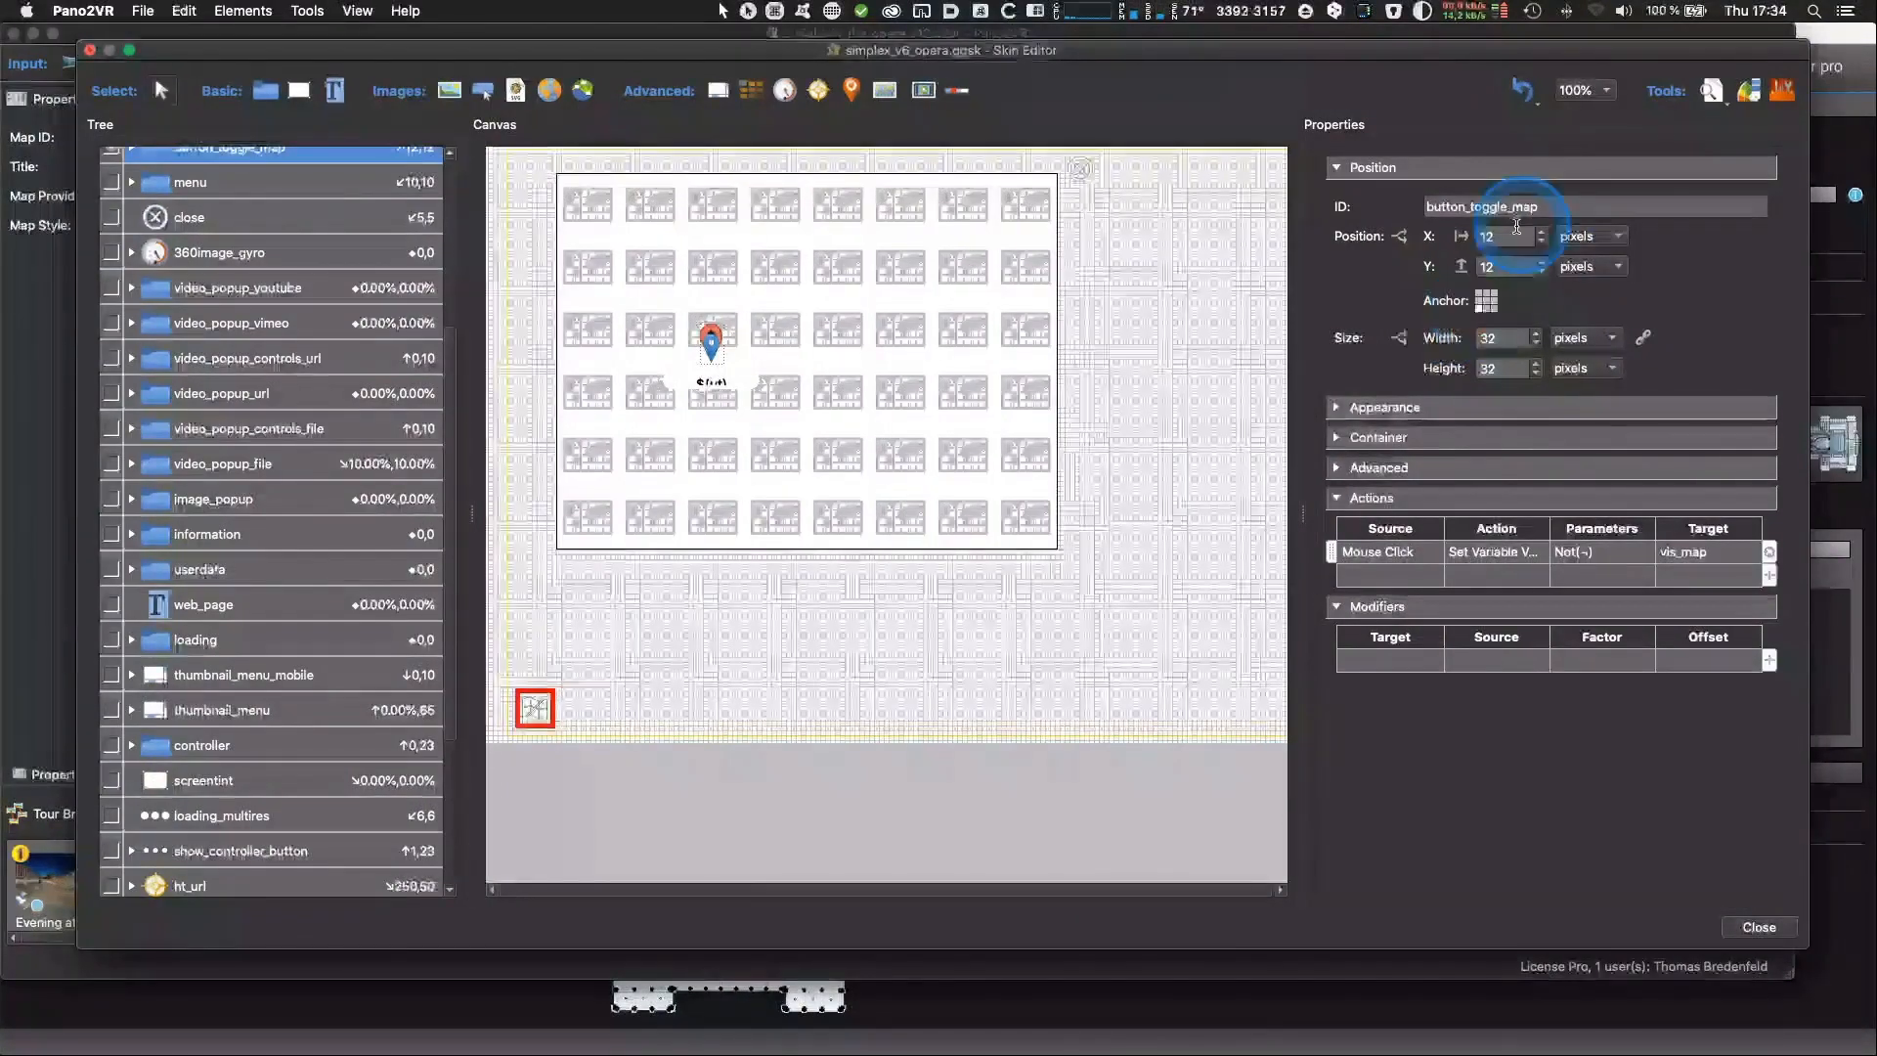
left_click(1539, 236)
left_click(1539, 271)
left_click(1540, 271)
scroll(270, 415, "up", 3)
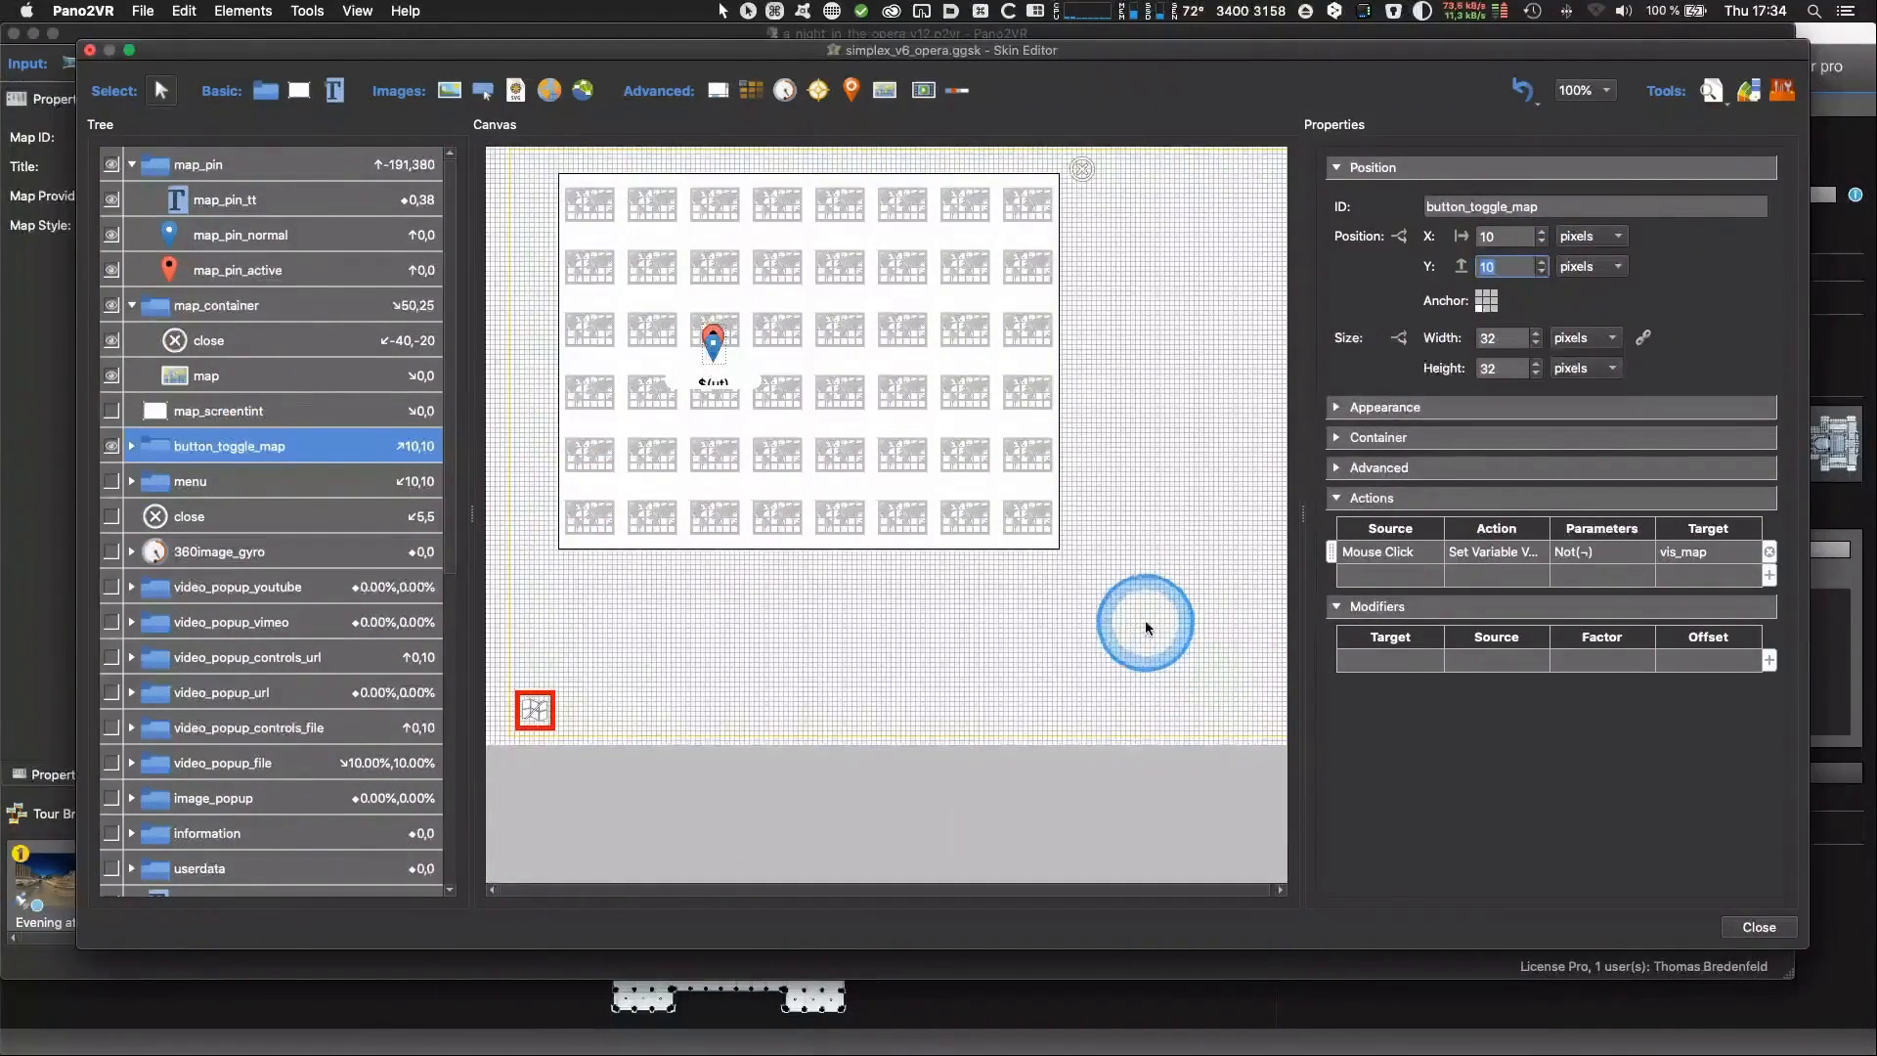
Save the skin and open the tour's map in the Firefox preview to check its pins.
key("super+s")
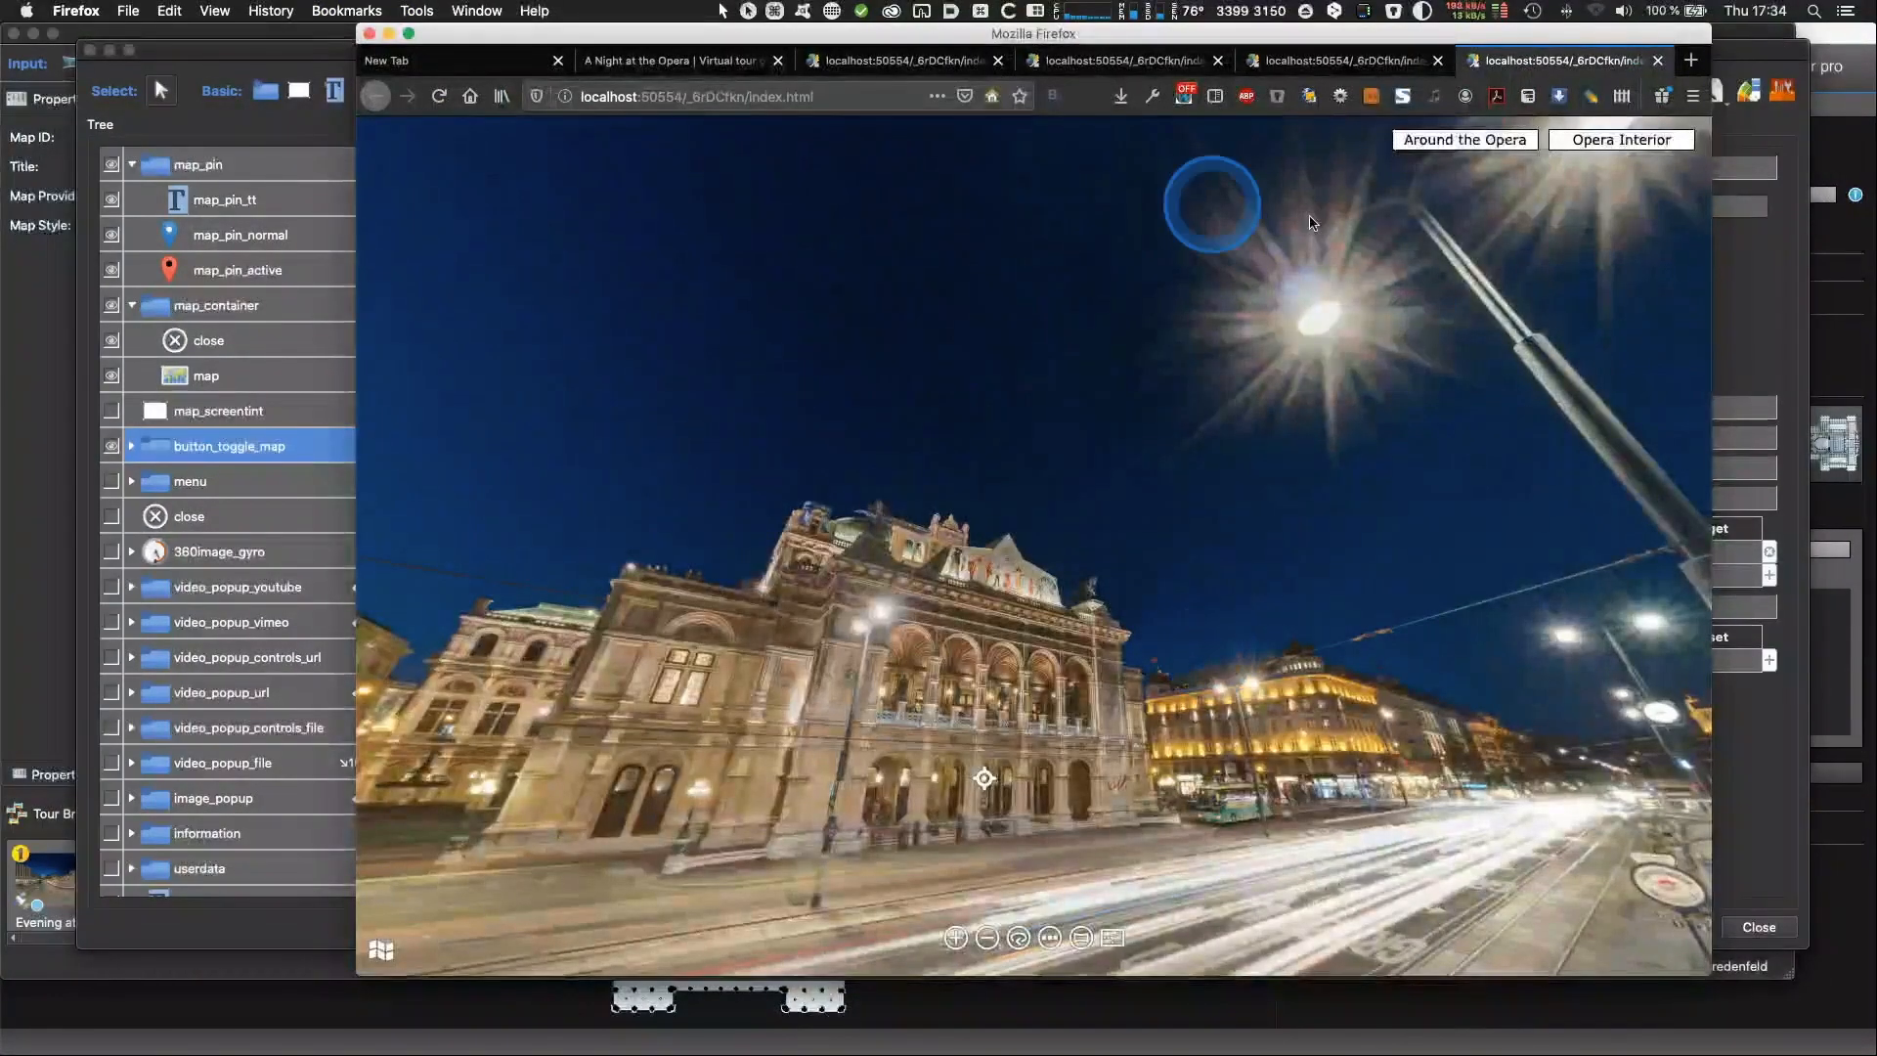
left_click_drag(1148, 627, 918, 683)
left_click(379, 953)
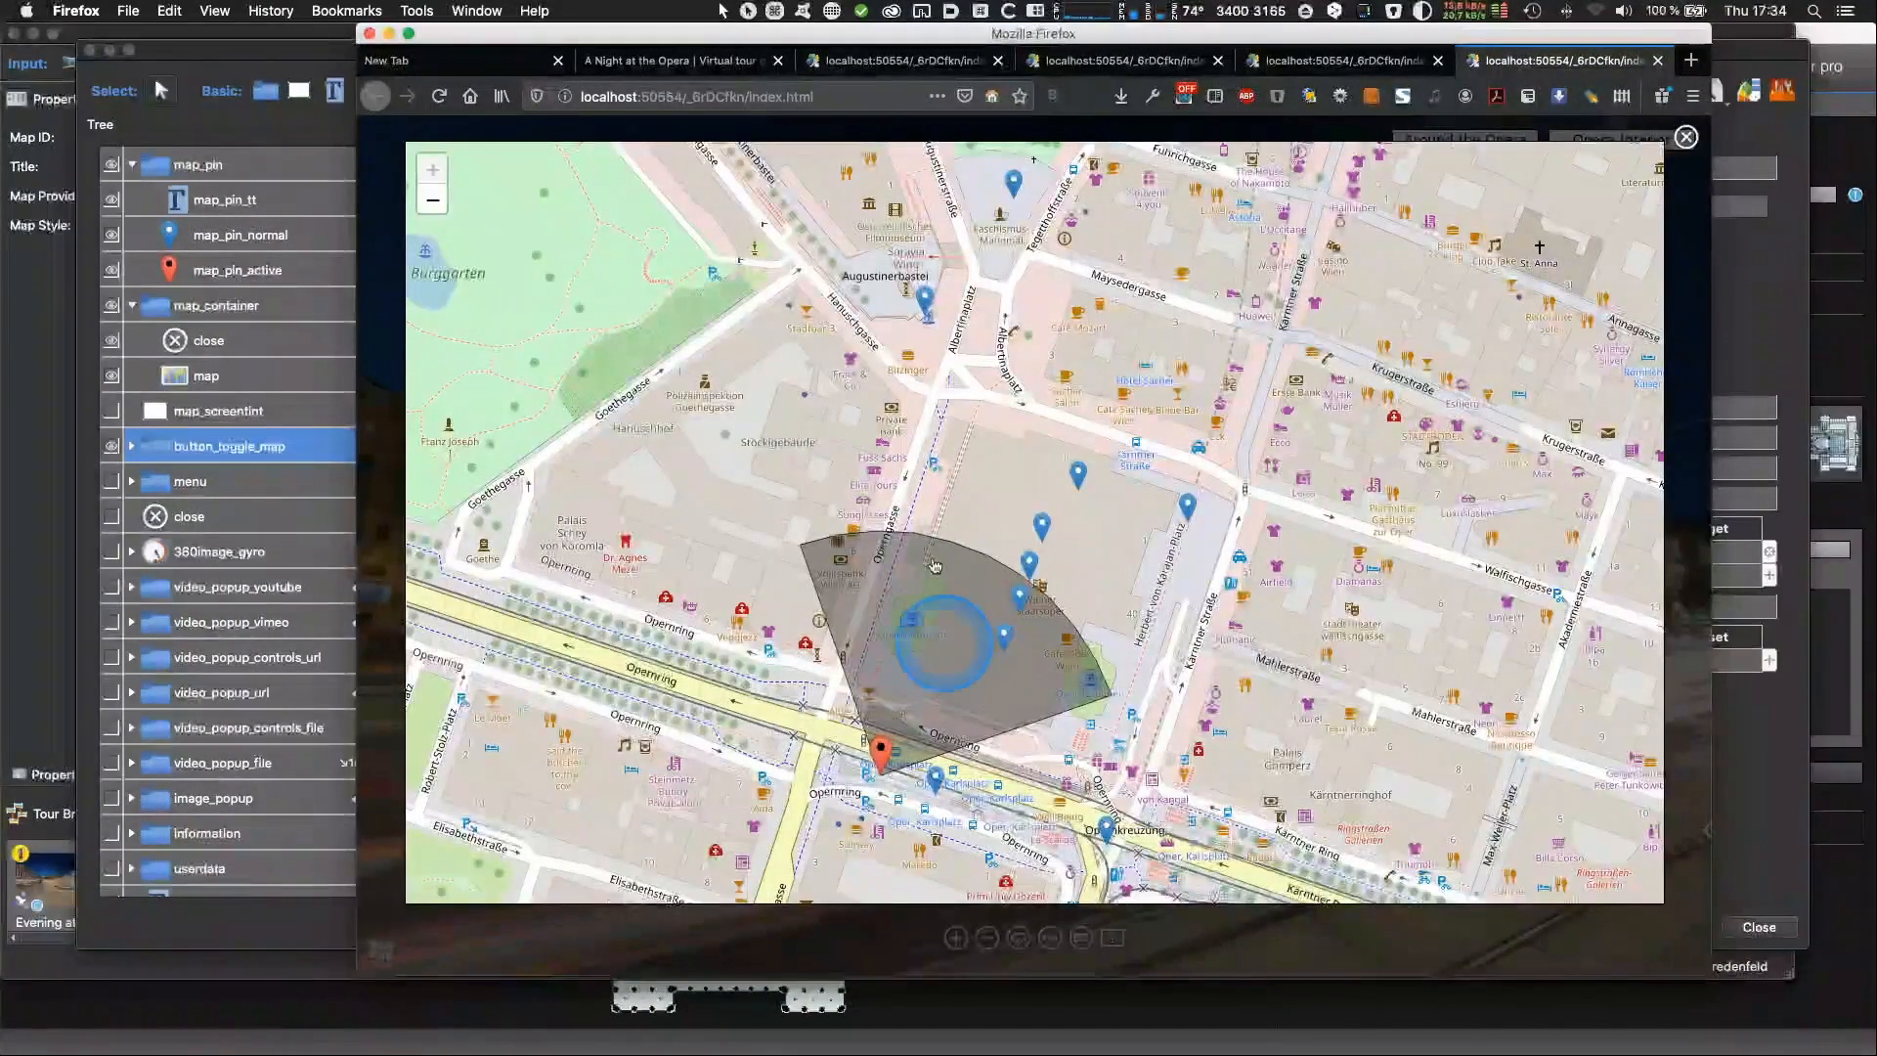
left_click_drag(1031, 570, 1184, 503)
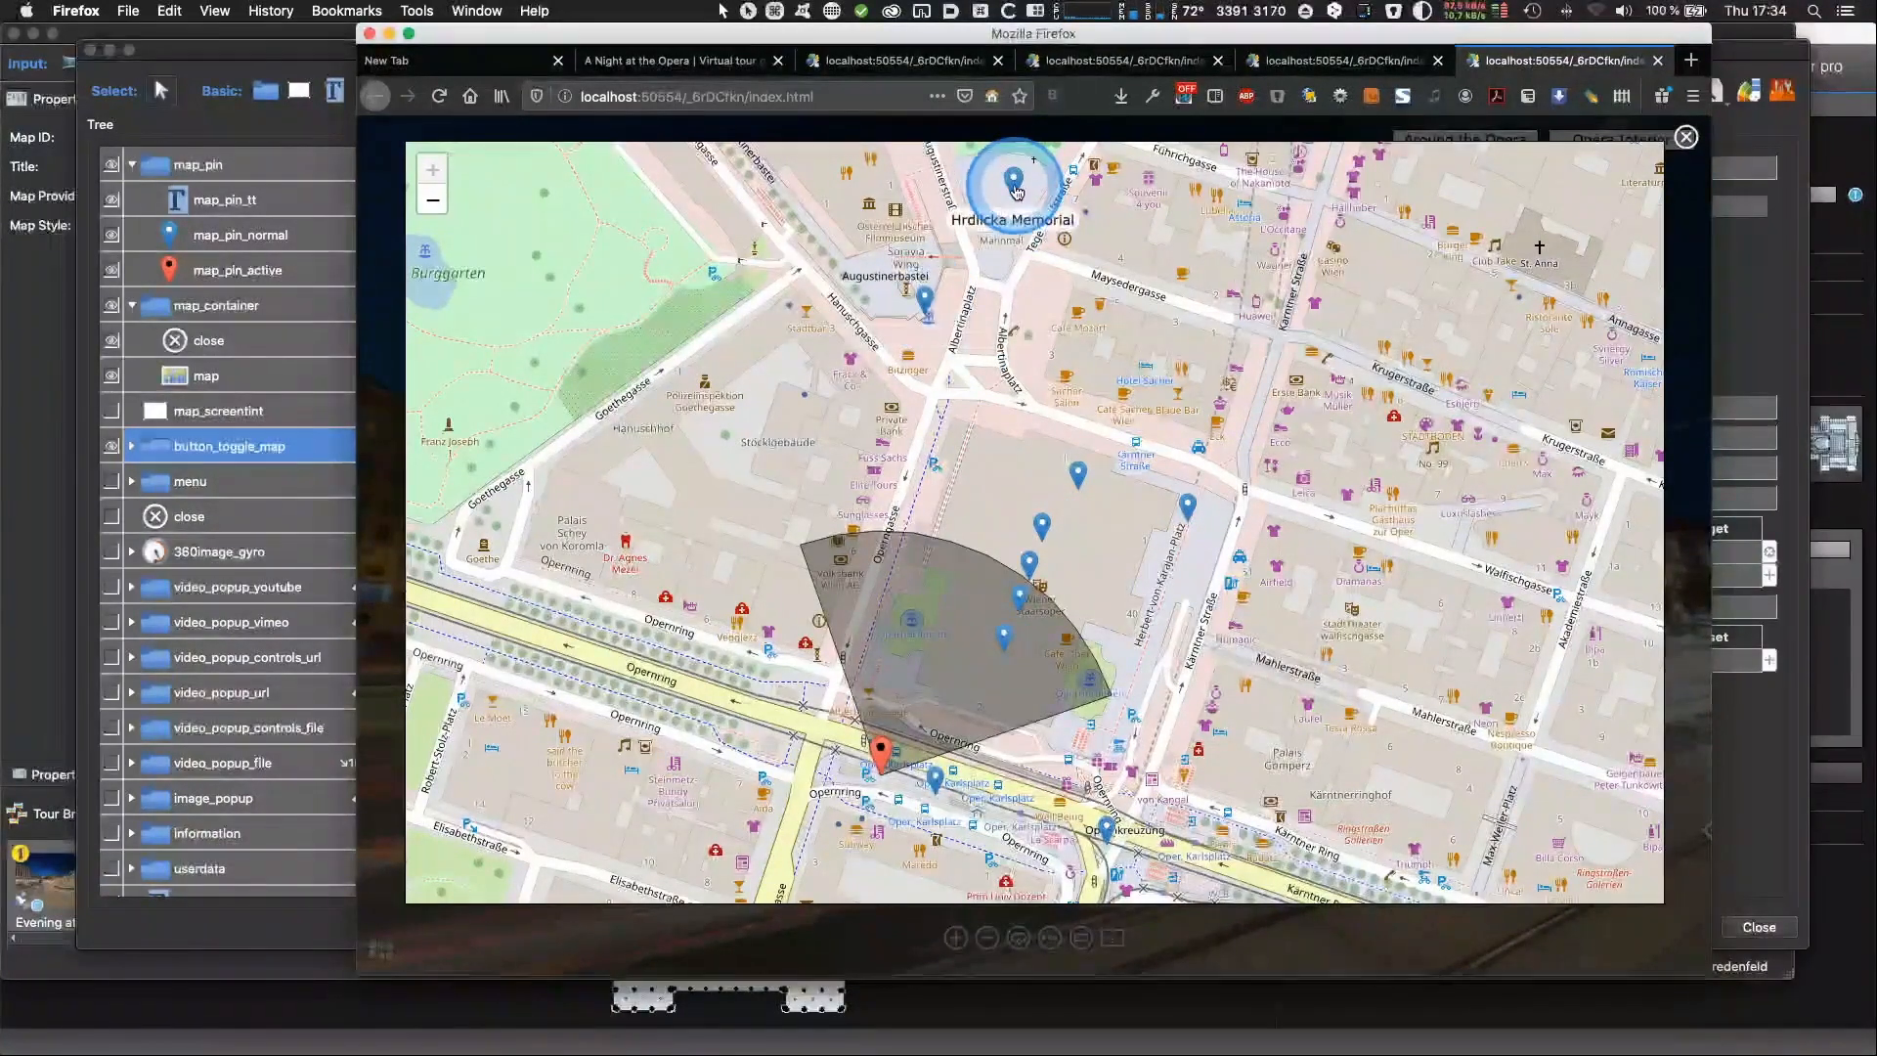
Test the map pins by visiting the opera backstage panorama and, from the reopened map, the panorama at Augustinerbastei.
left_click(1075, 479)
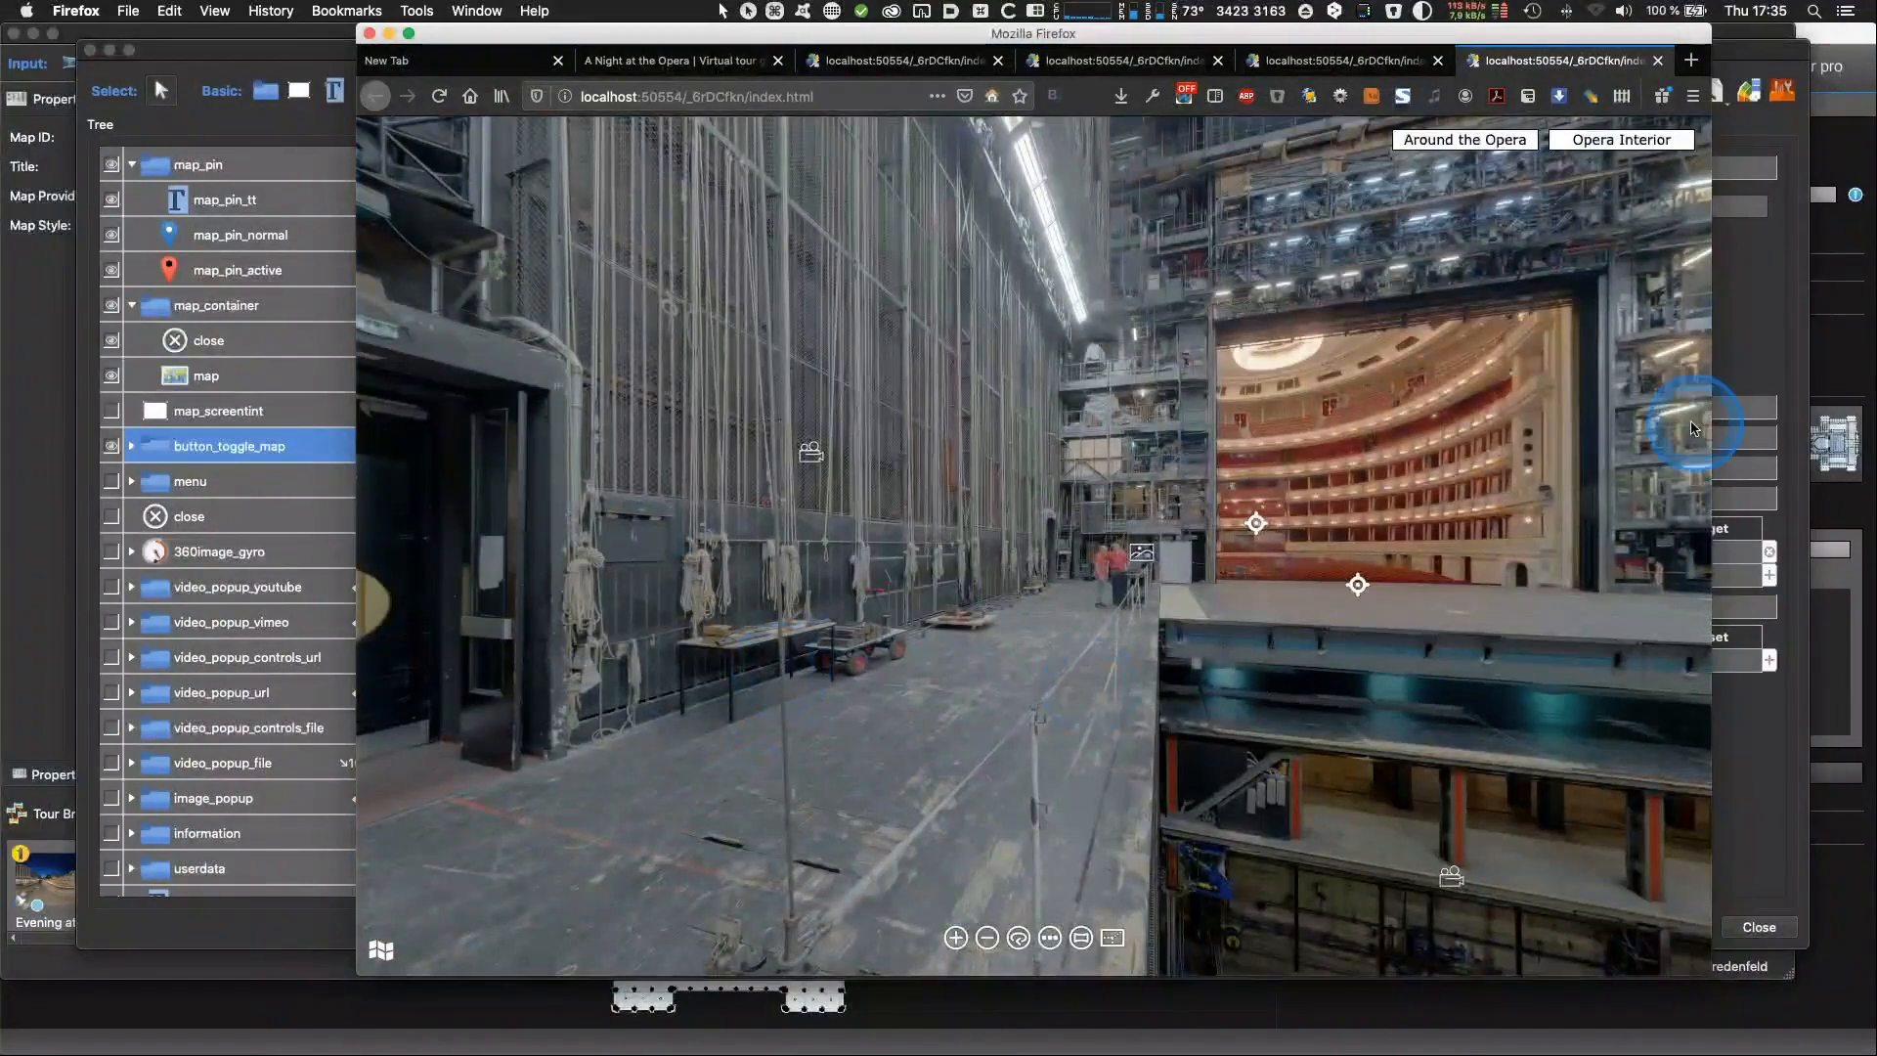
mouse_move(1466, 718)
left_mouse_down()
mouse_move(1244, 782)
mouse_move(947, 794)
mouse_move(1261, 794)
left_mouse_up()
left_click_drag(1124, 767, 1309, 692)
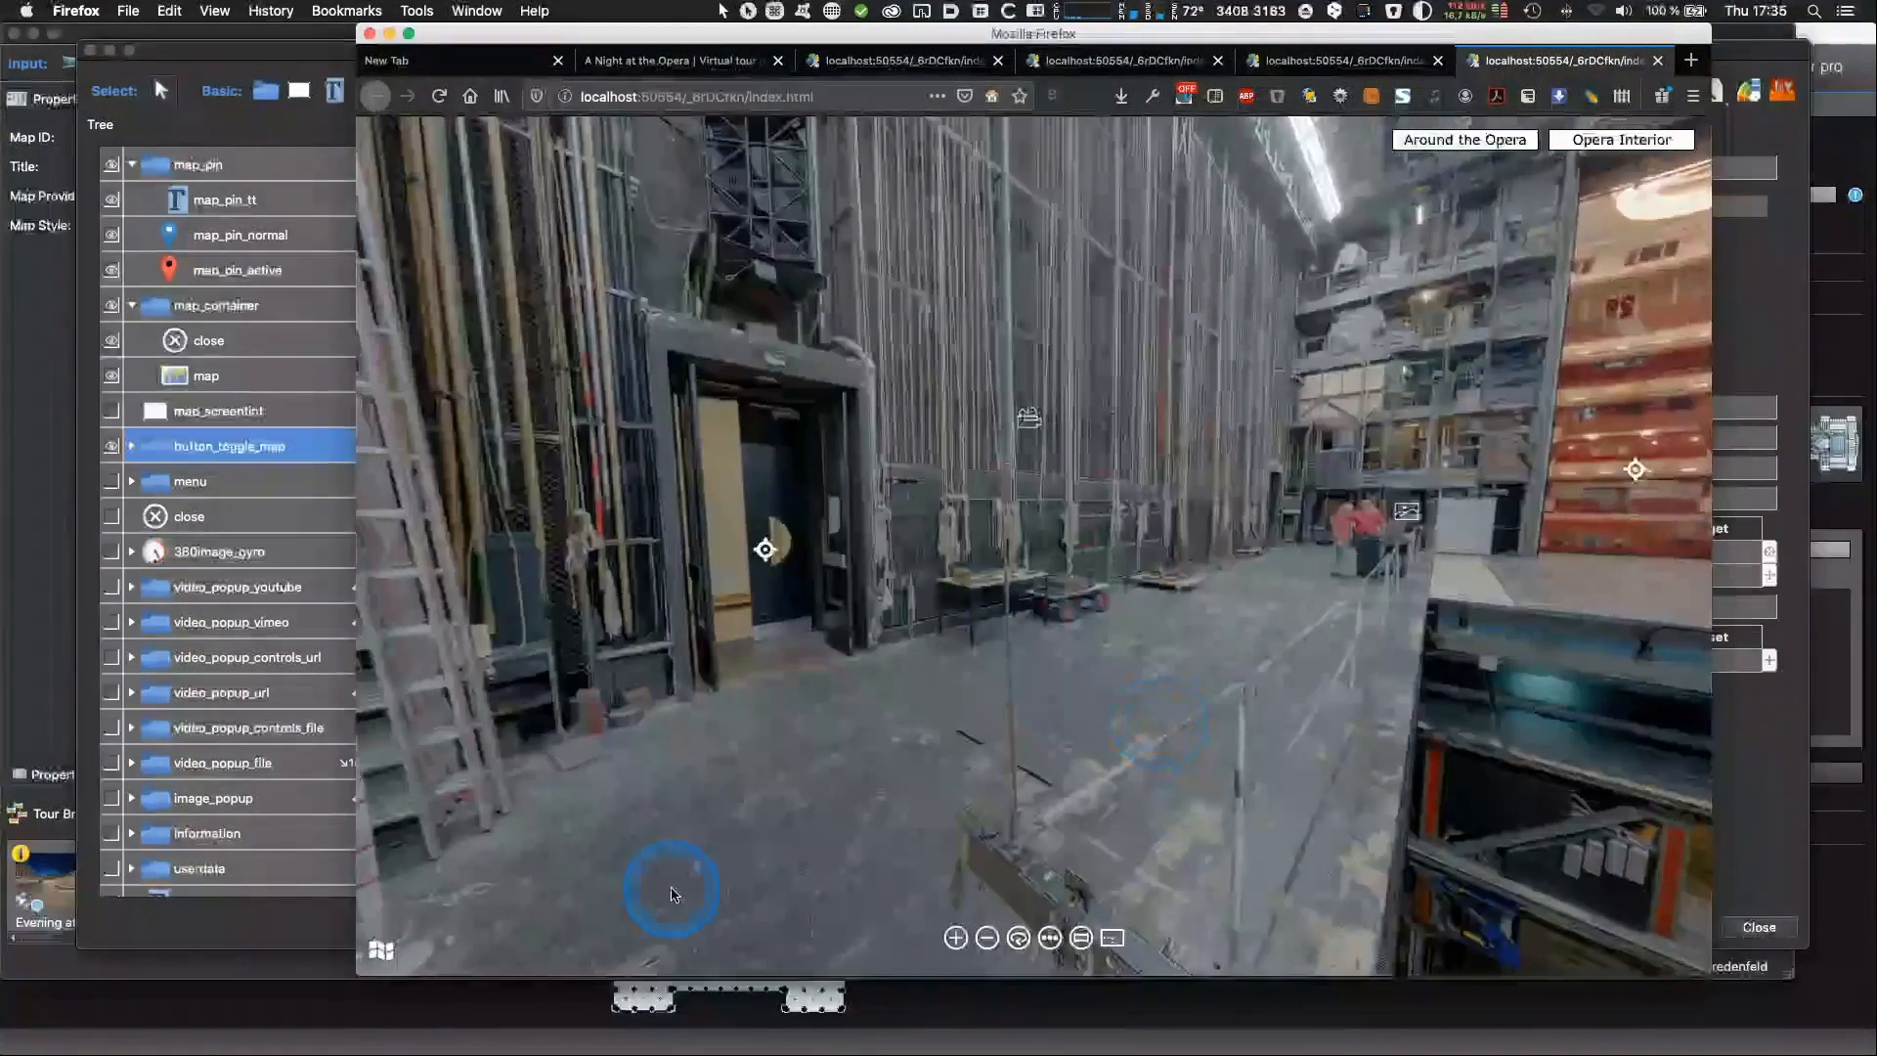
left_click(381, 949)
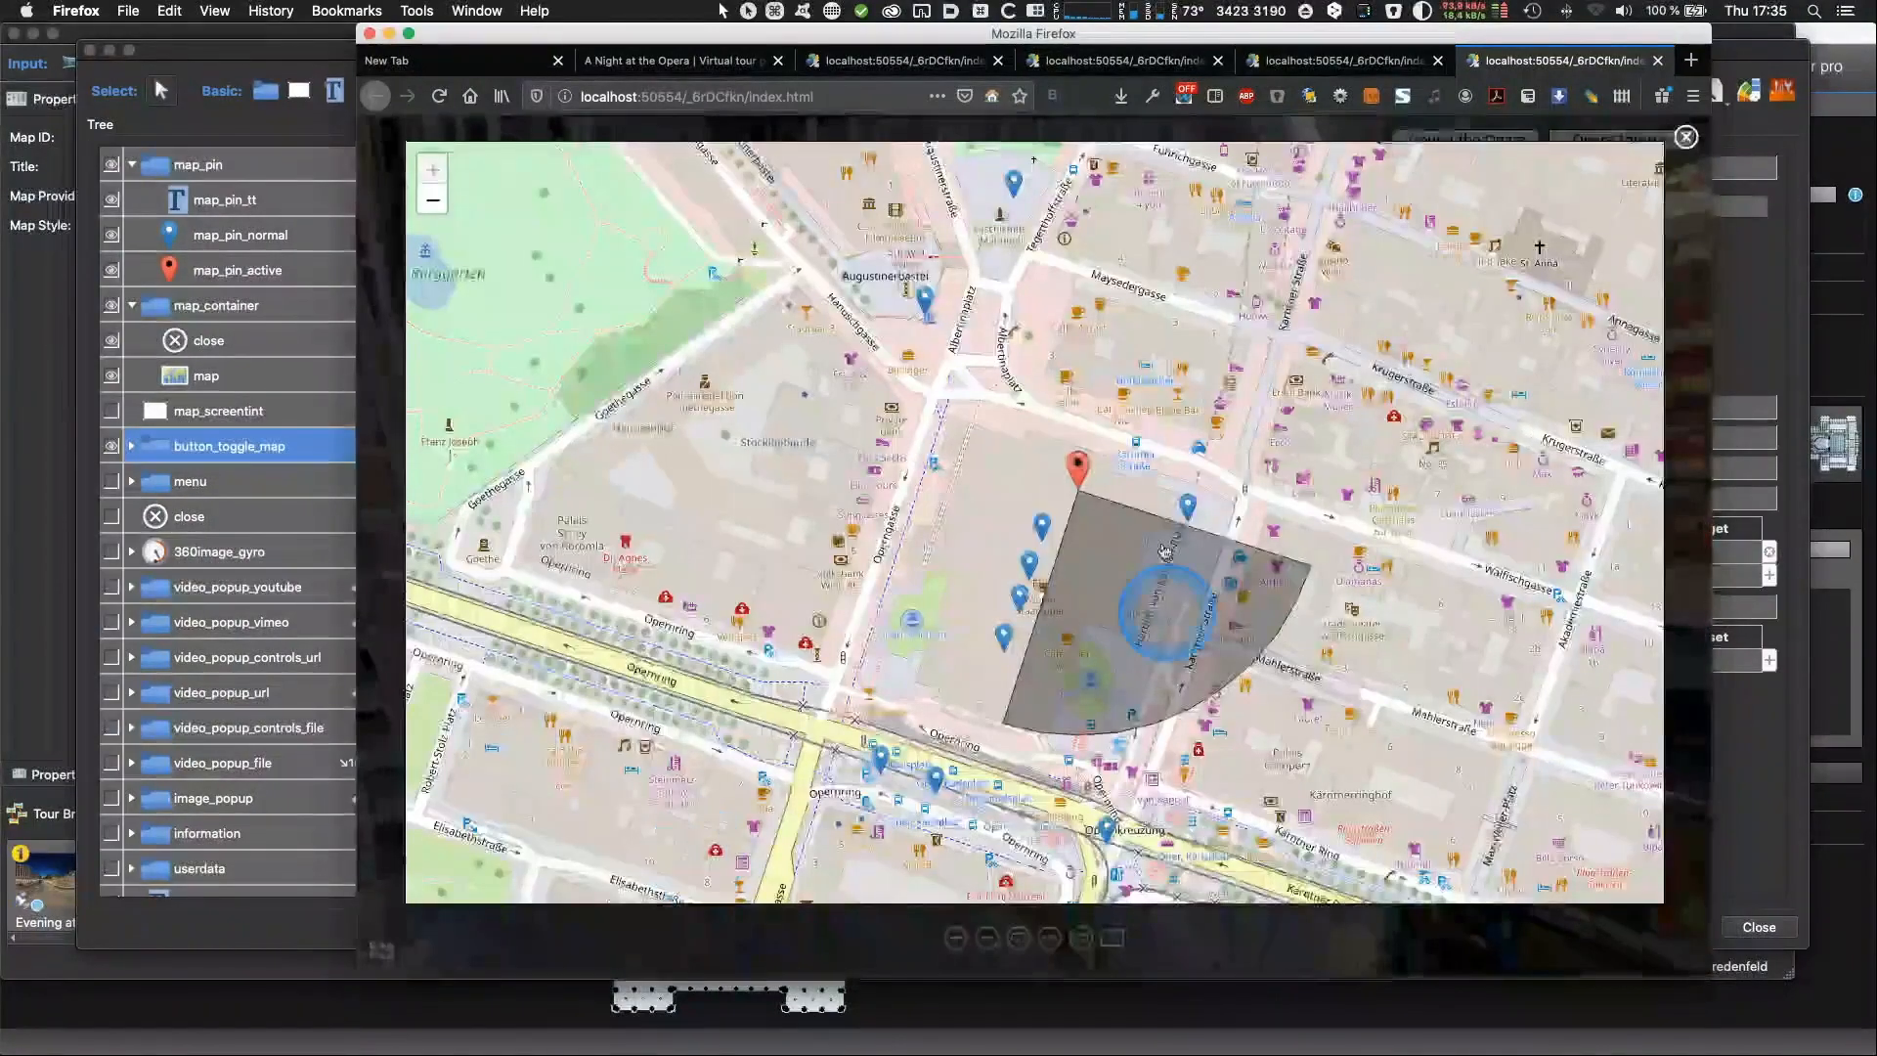
left_click(929, 301)
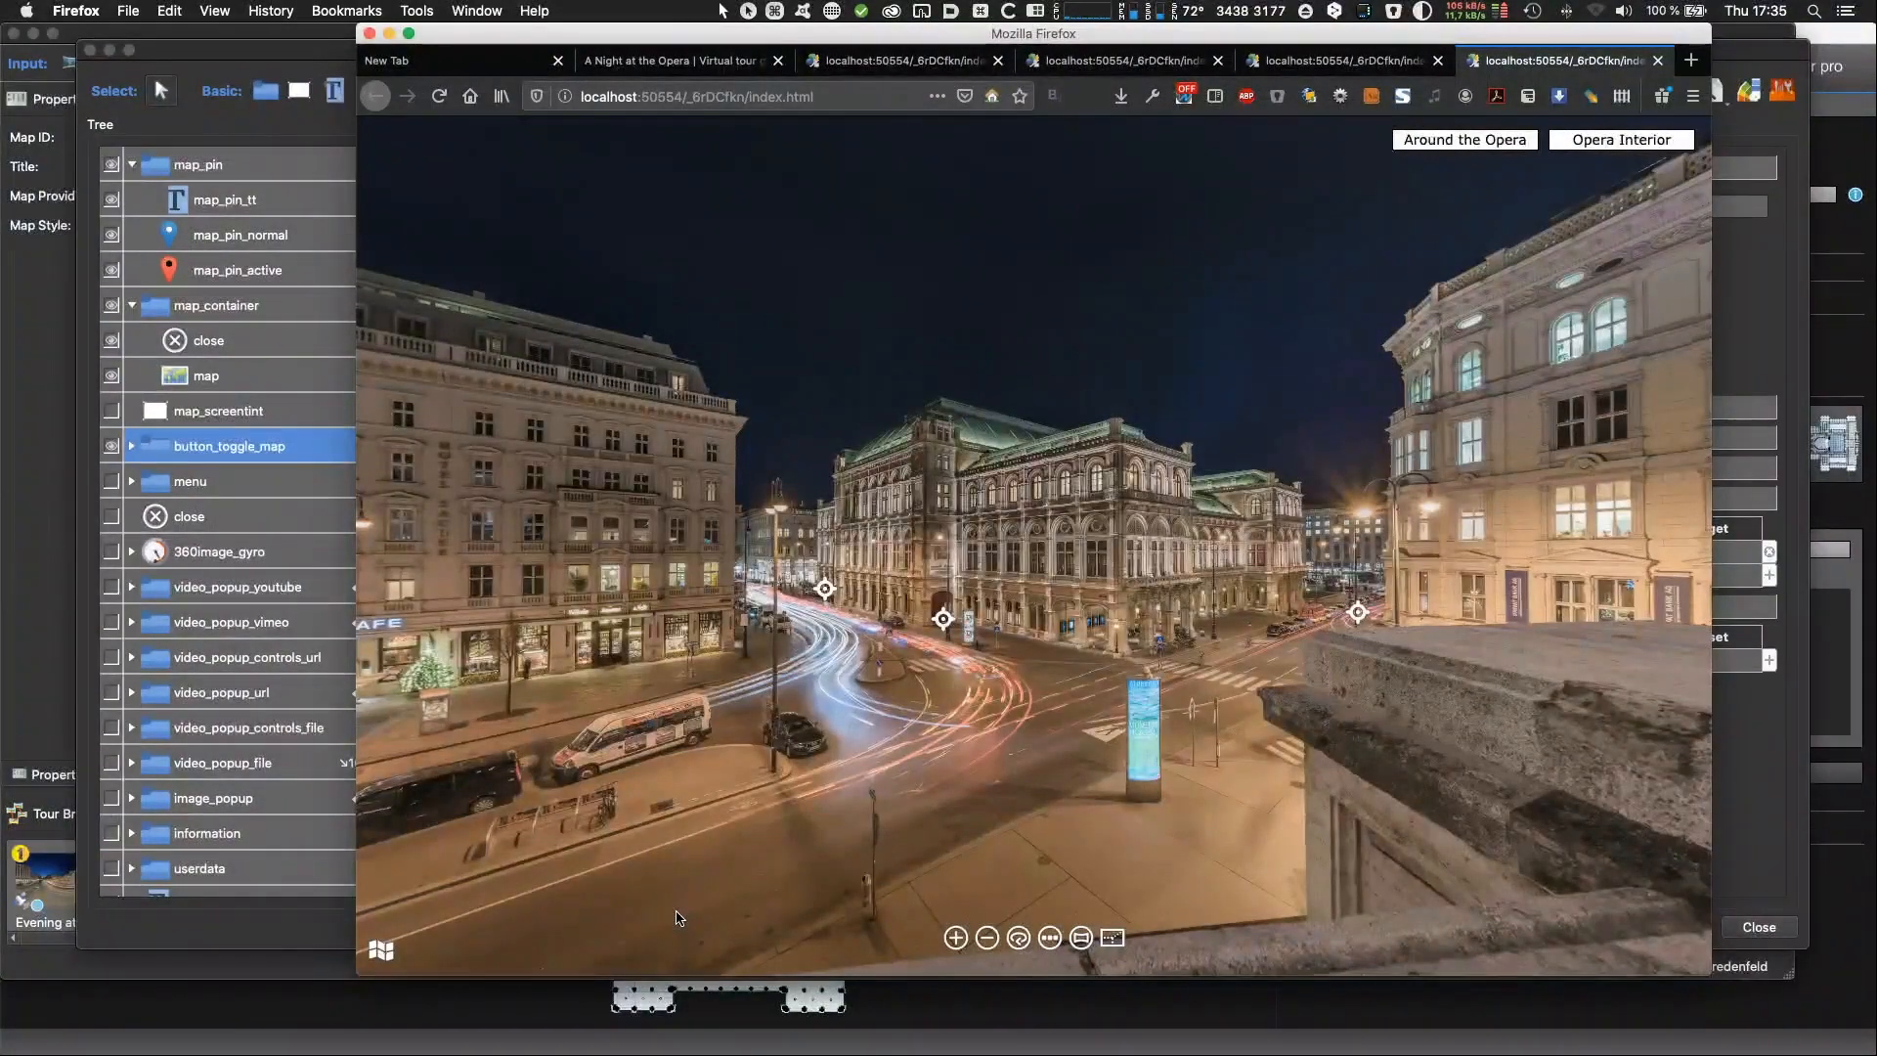
Visit the opera backstage panorama, inspect its pin and radar on the map, and close the map again.
left_click(942, 618)
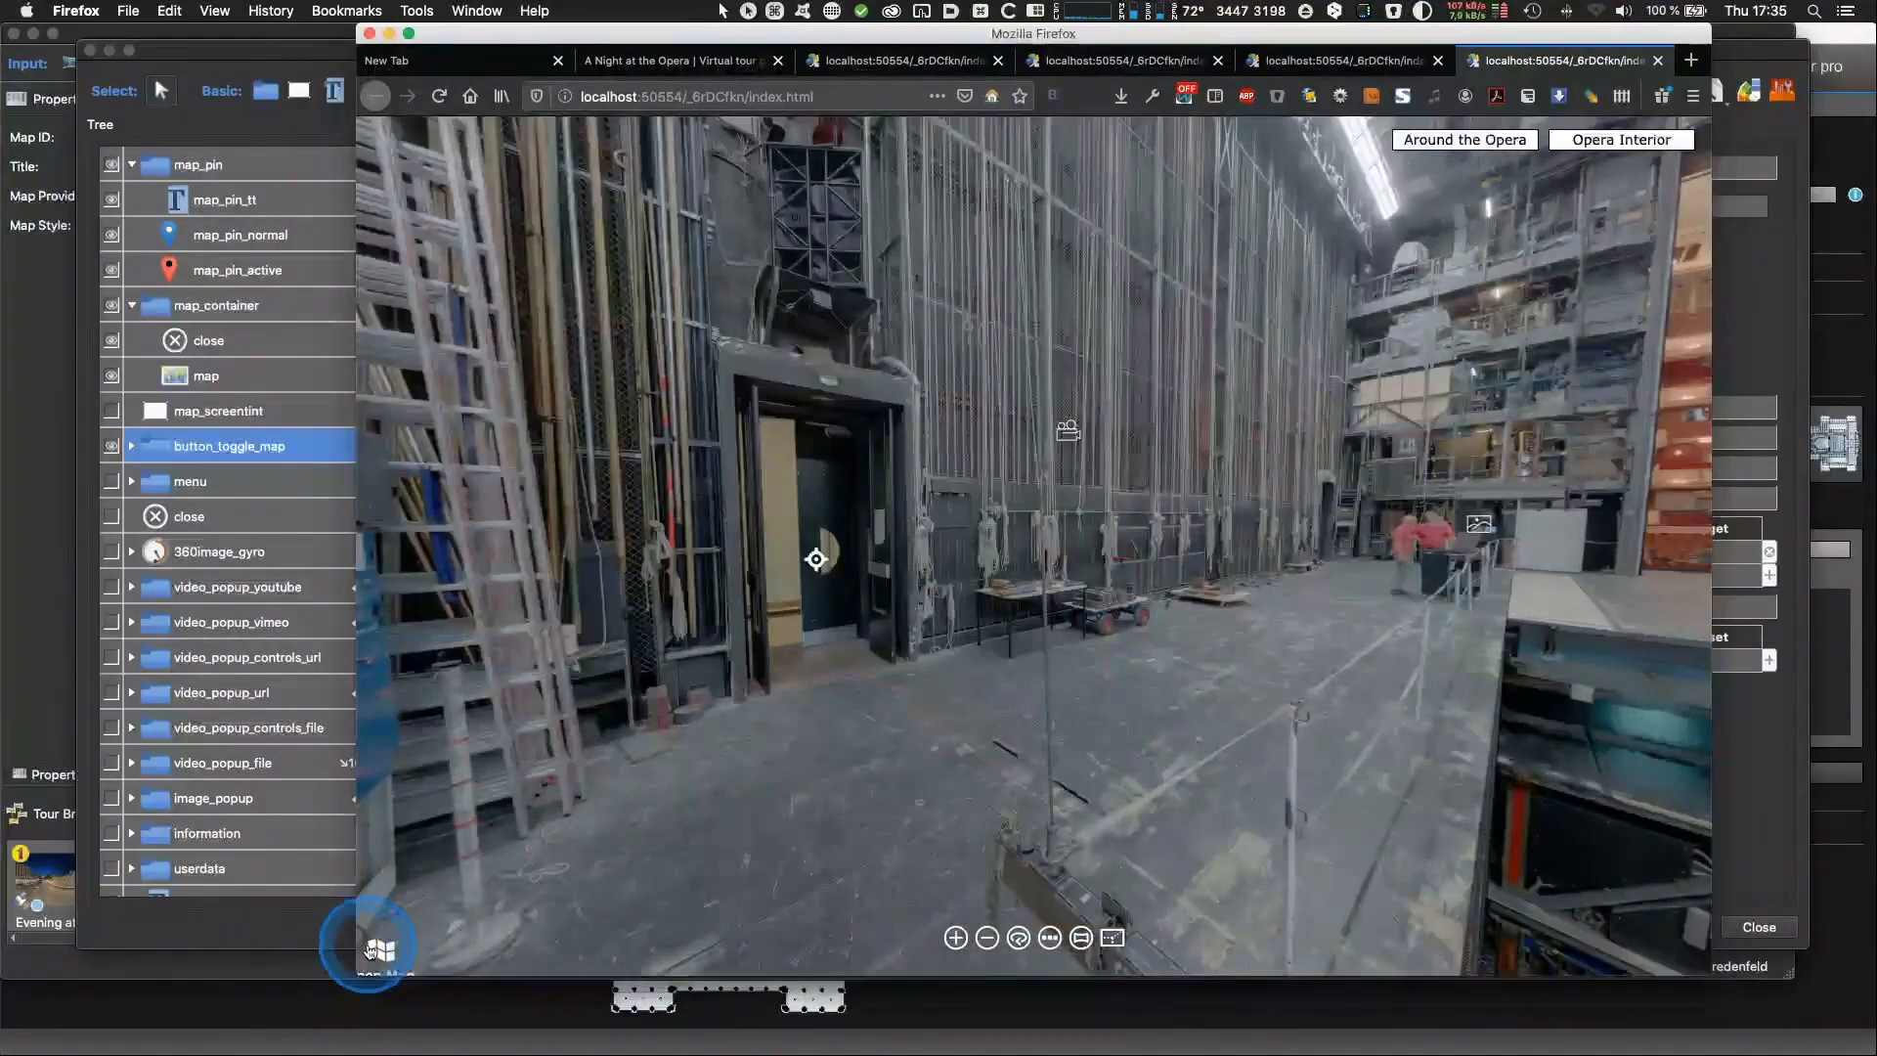
left_click(374, 951)
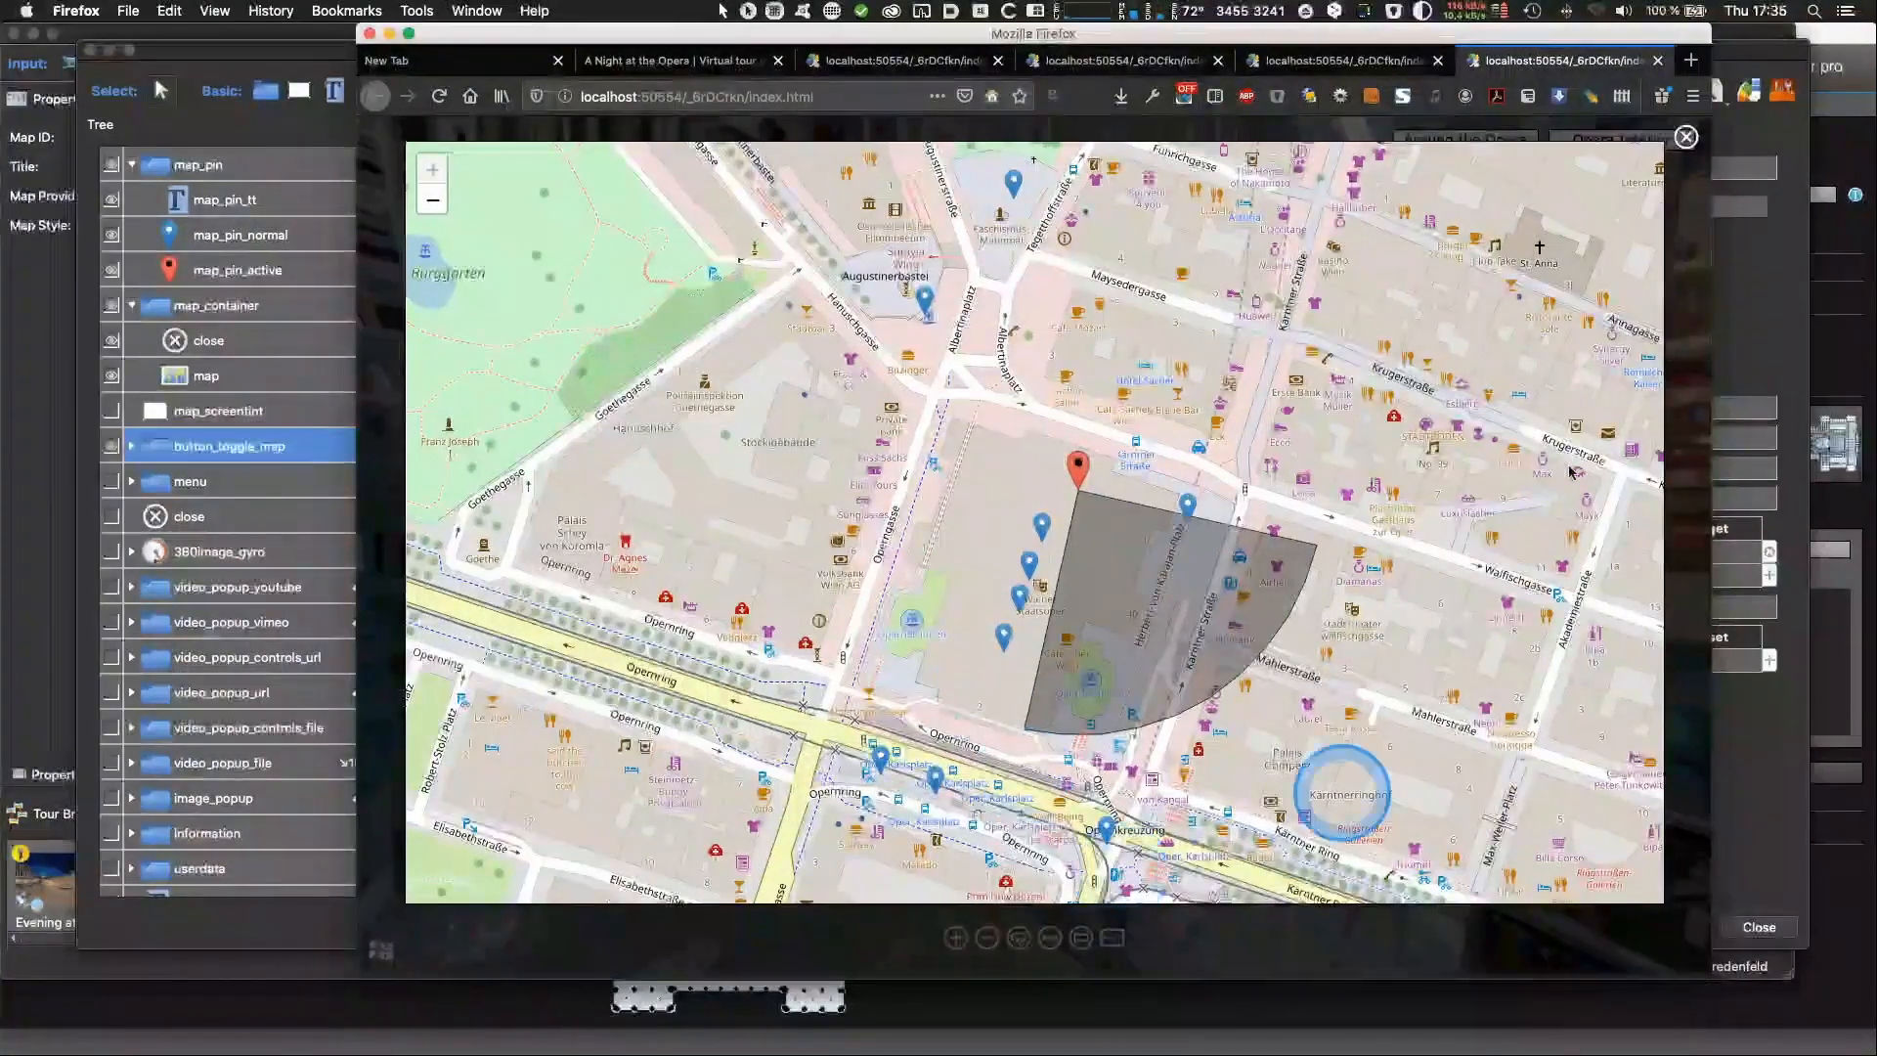
left_click(1686, 137)
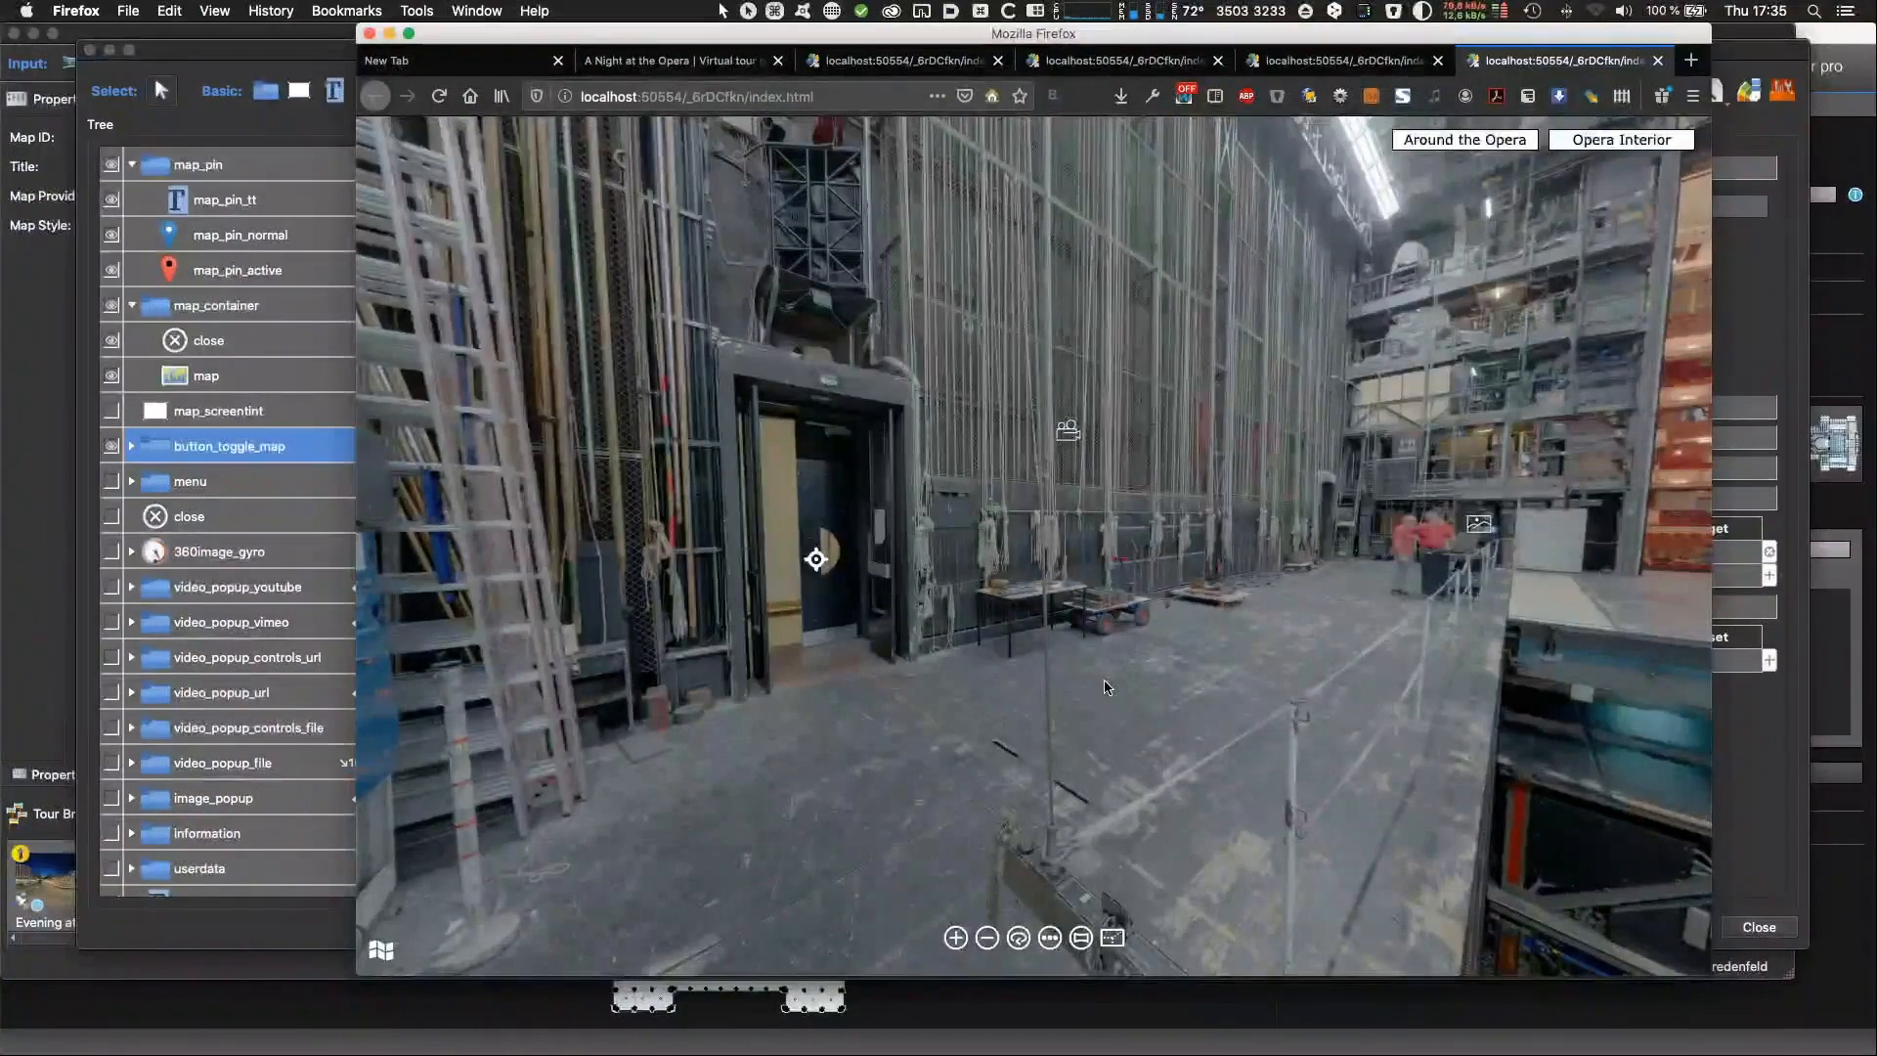
Test the two video hotspots in the backstage panorama by opening and closing each video popup.
left_click_drag(1215, 642, 938, 658)
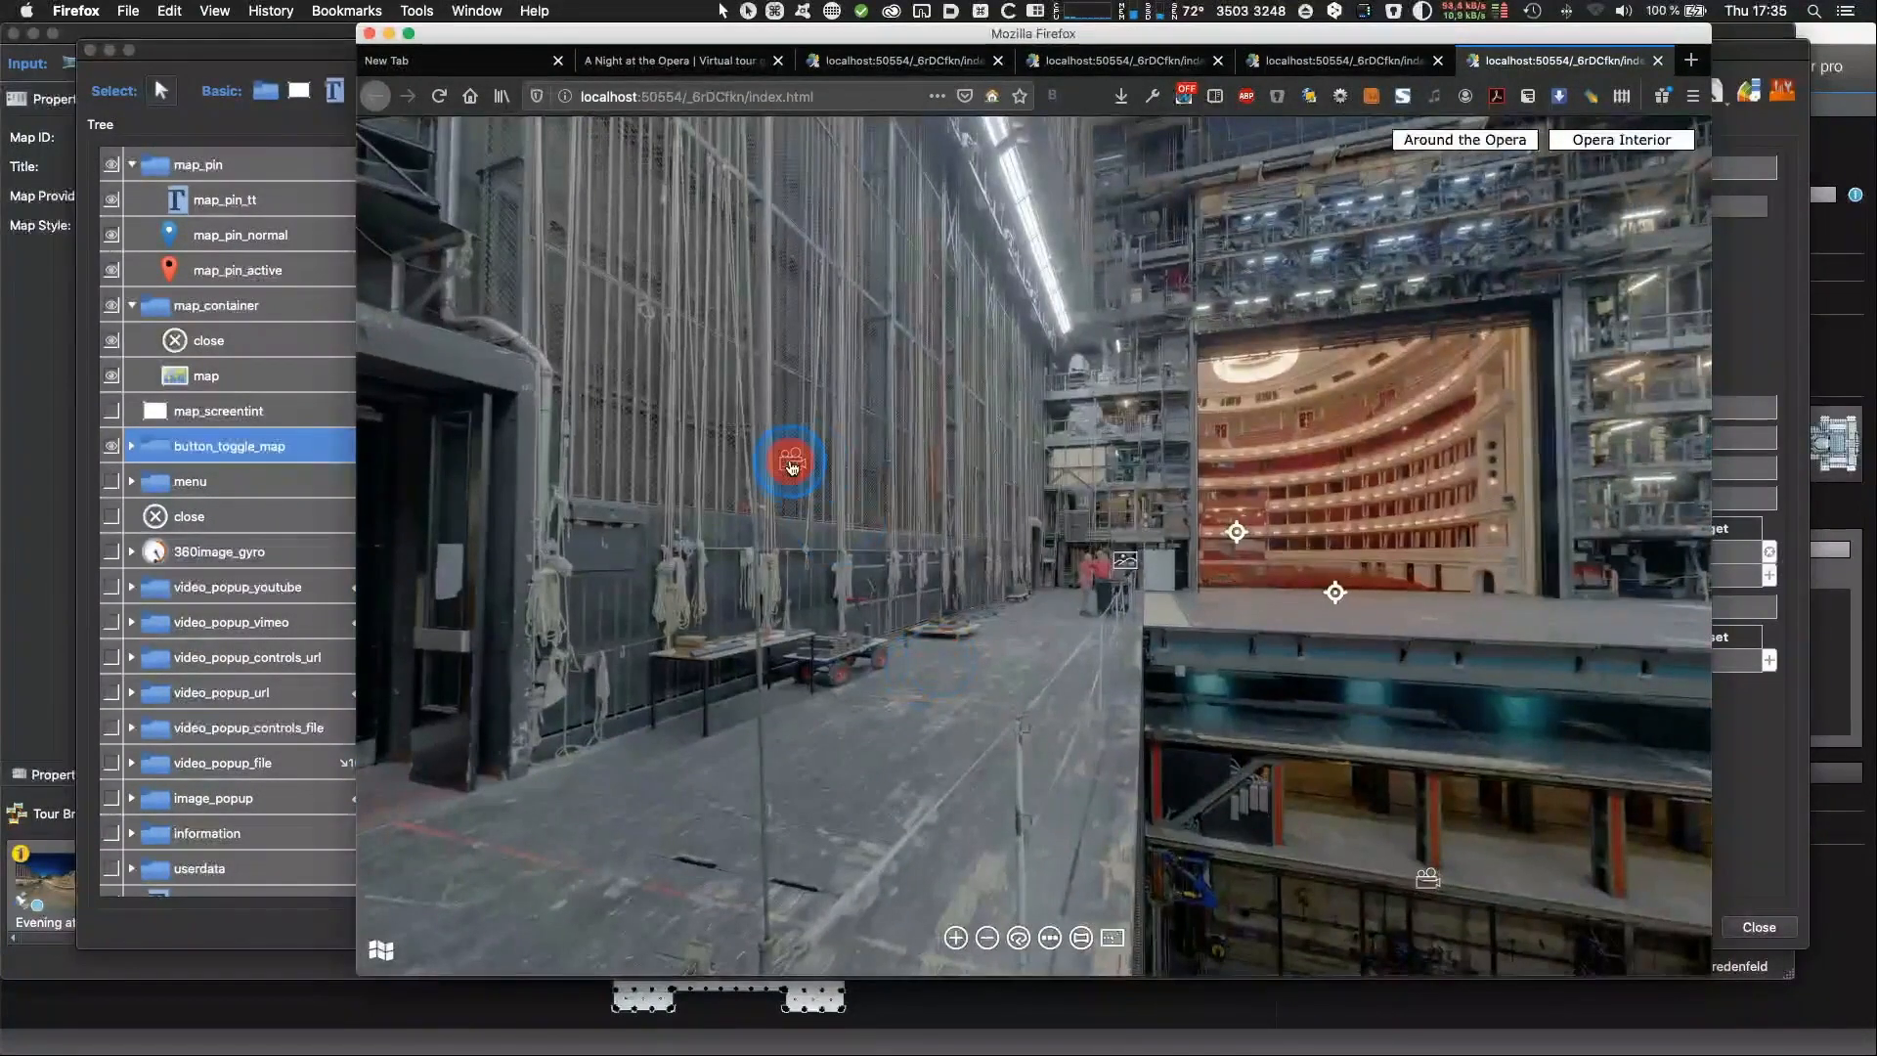
left_click(792, 466)
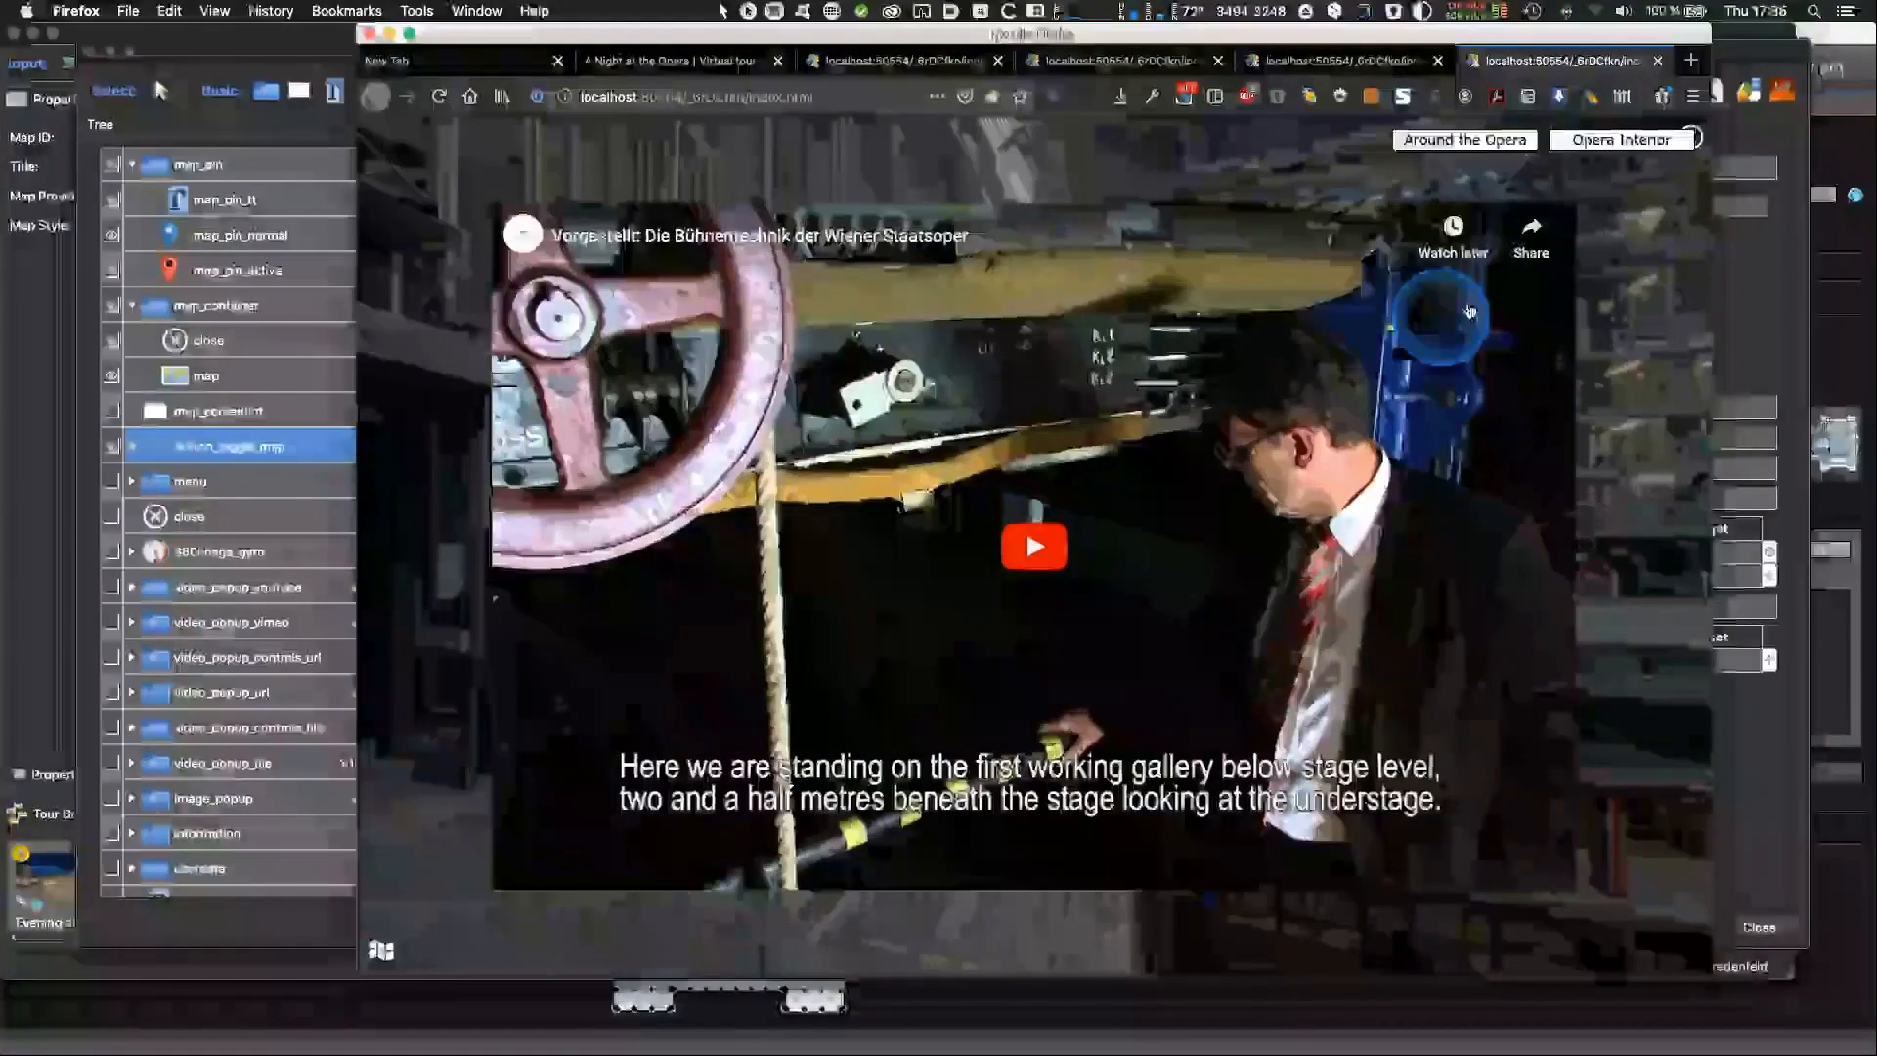
left_click(1630, 665)
left_click_drag(1227, 754, 1144, 623)
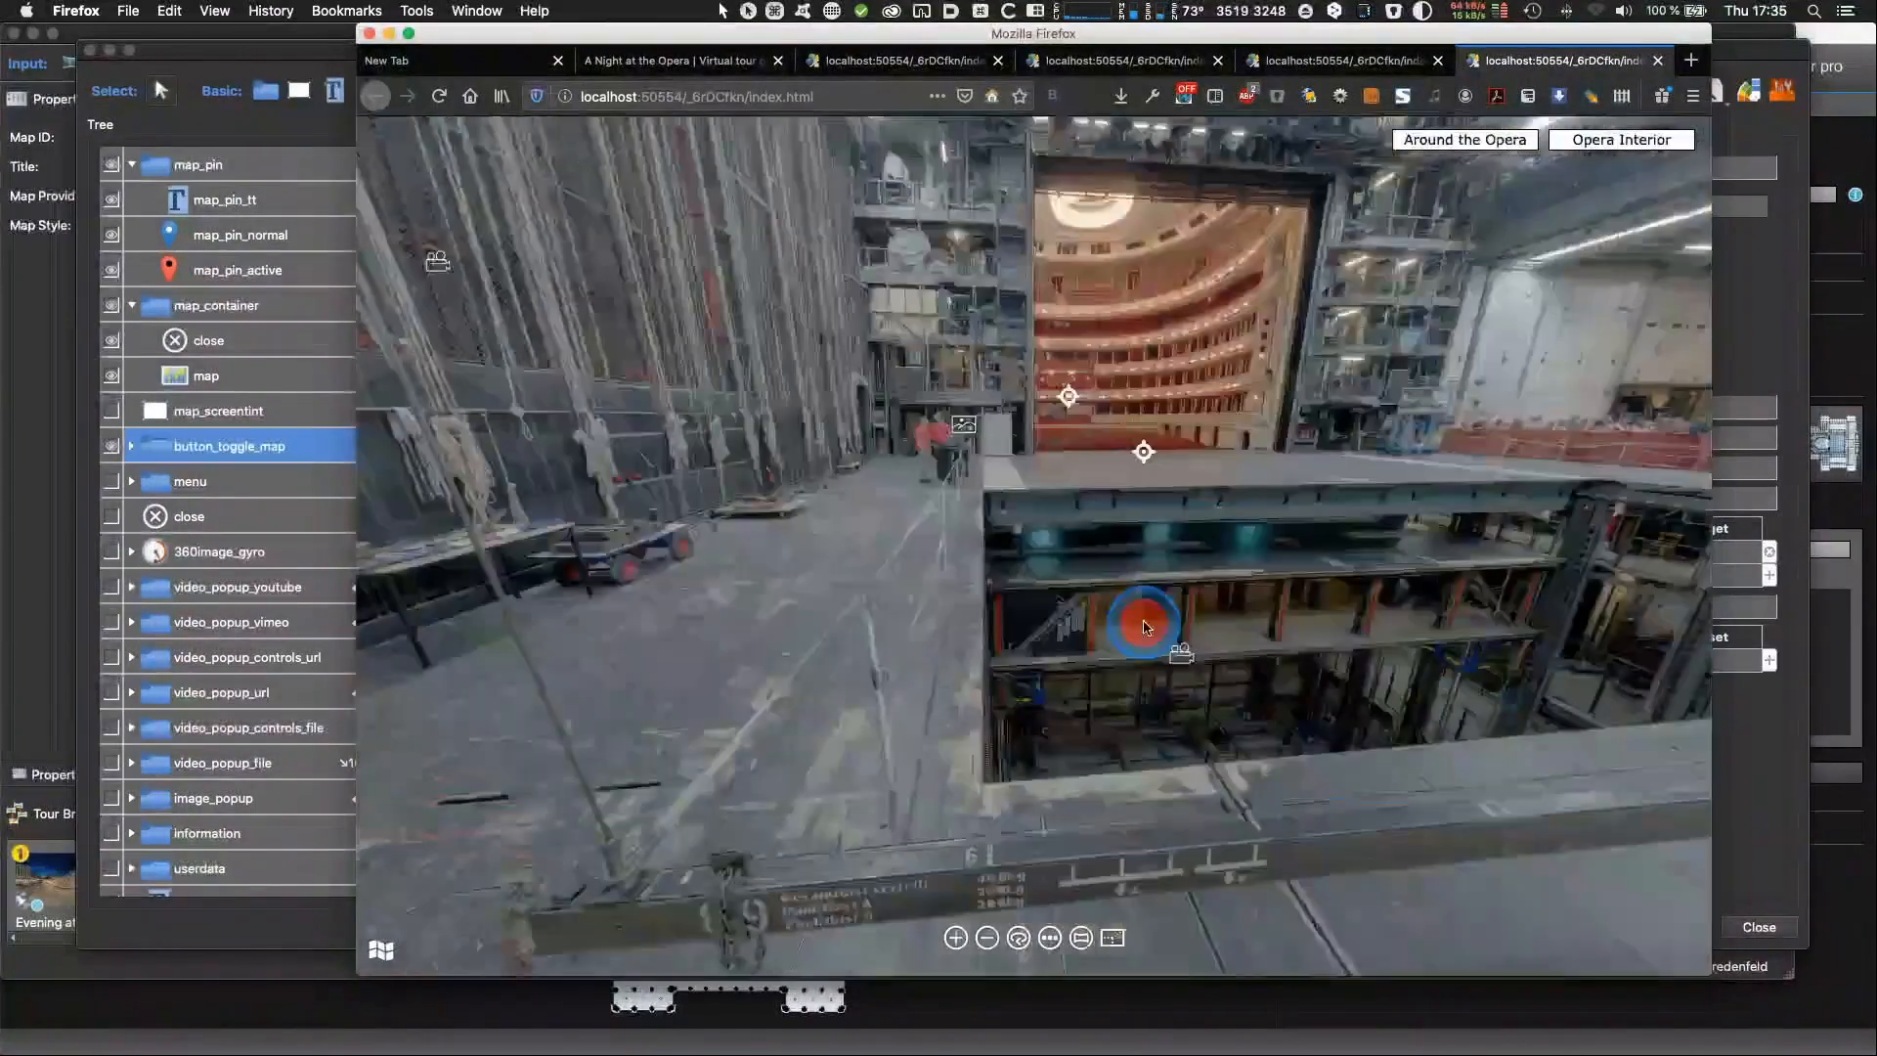
left_click(1212, 709)
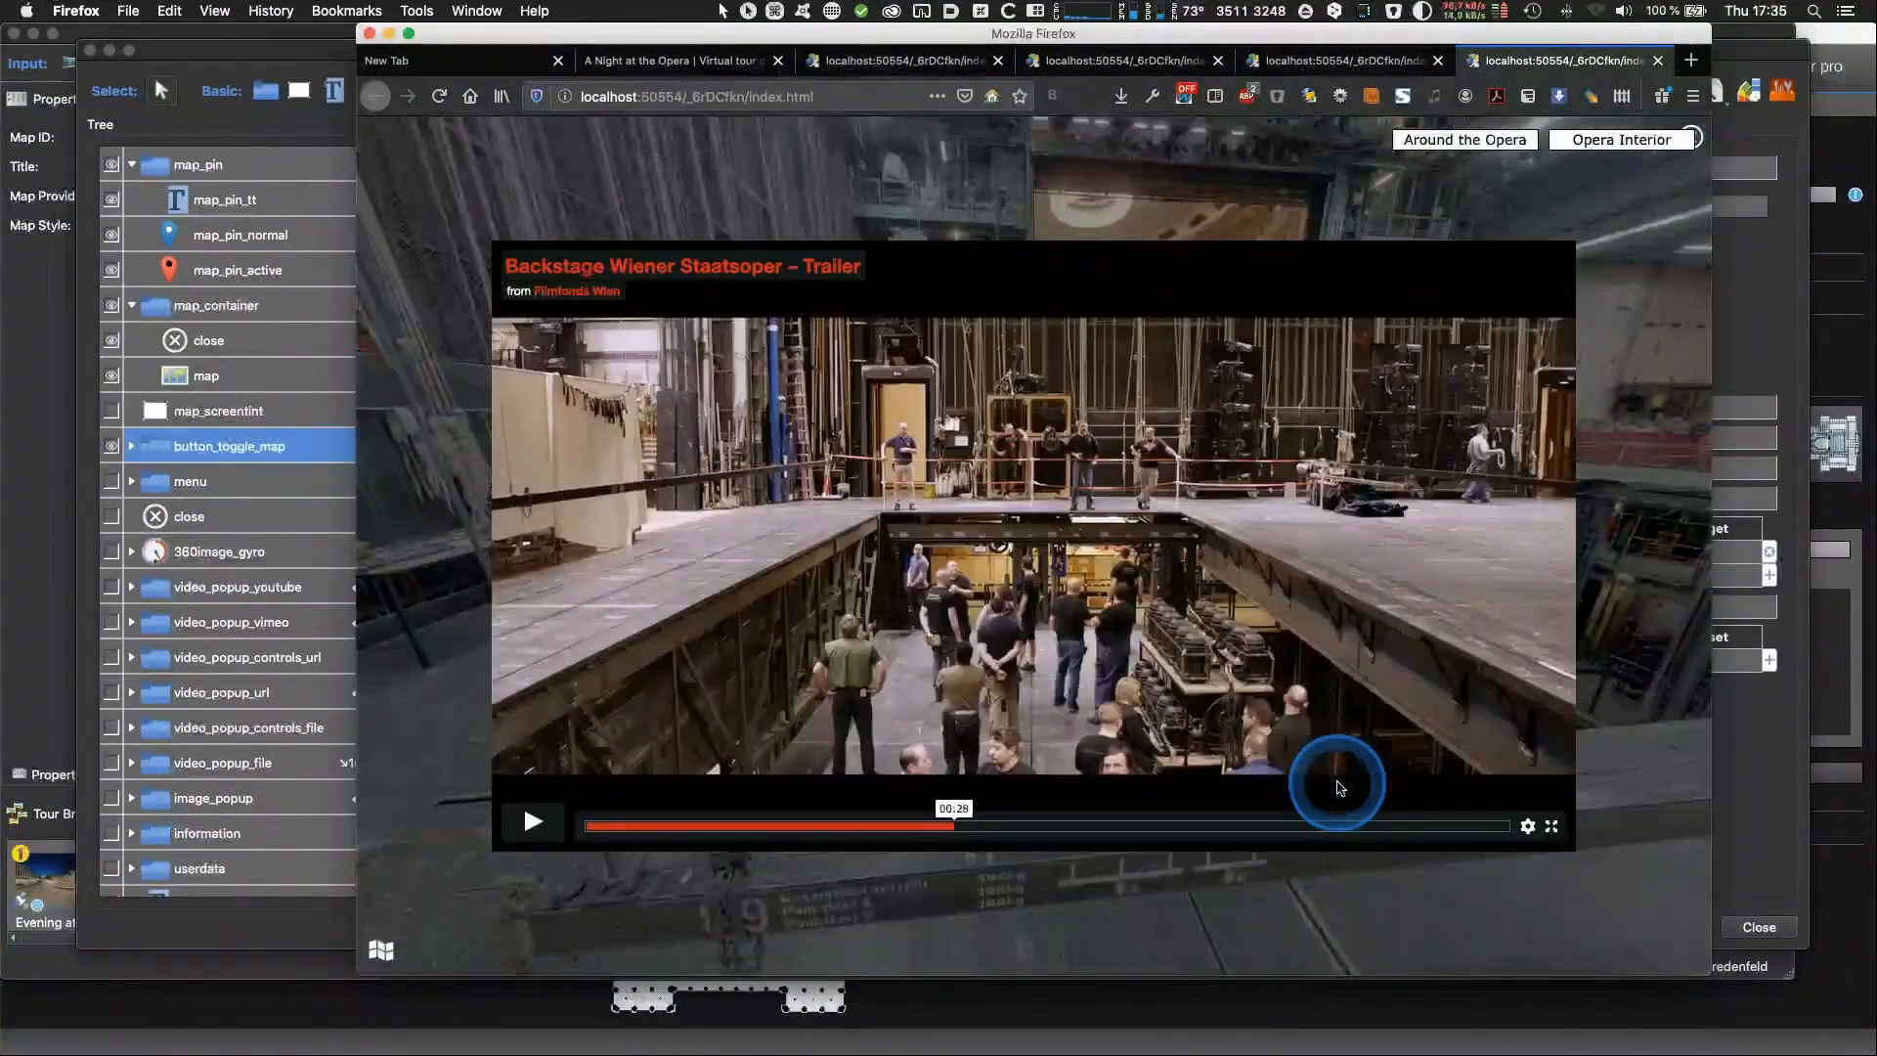
left_click(1620, 621)
Test the backstage panorama's image hotspot by opening and closing its popup.
left_click_drag(1437, 808, 893, 464)
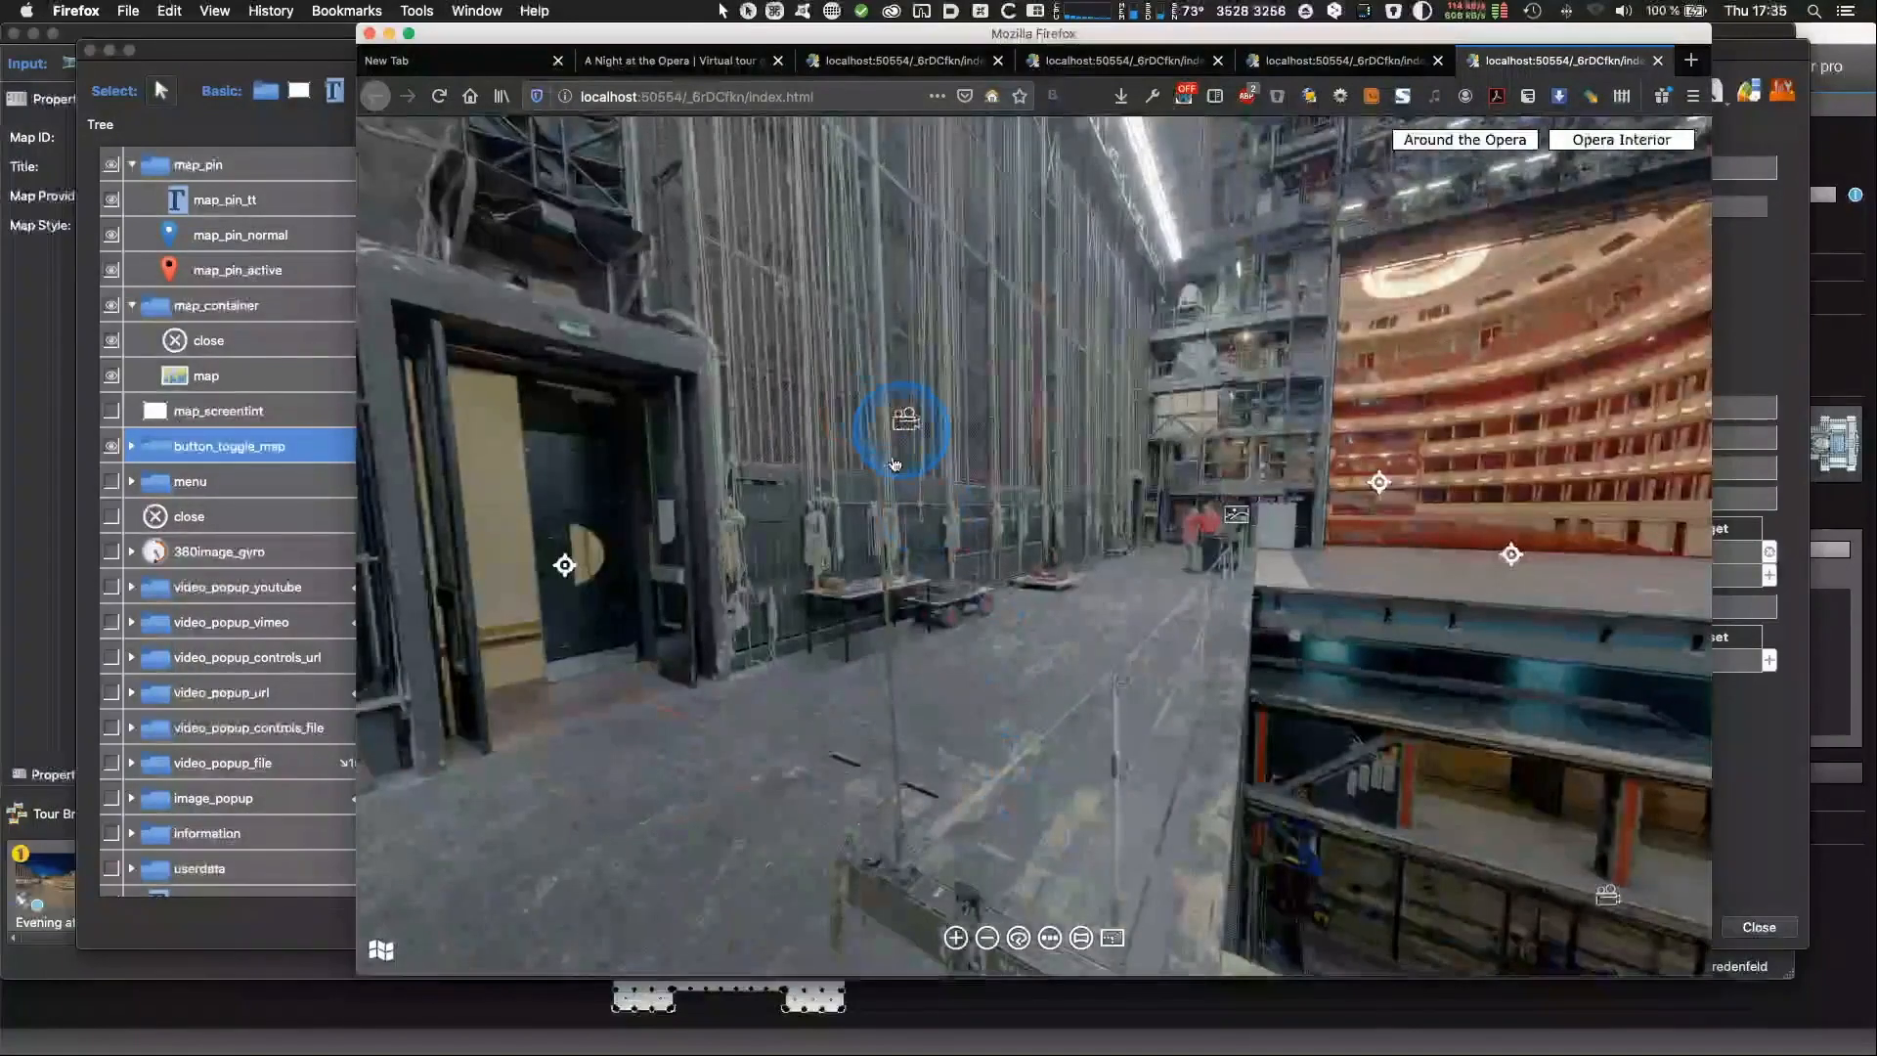
left_click_drag(1070, 811, 879, 845)
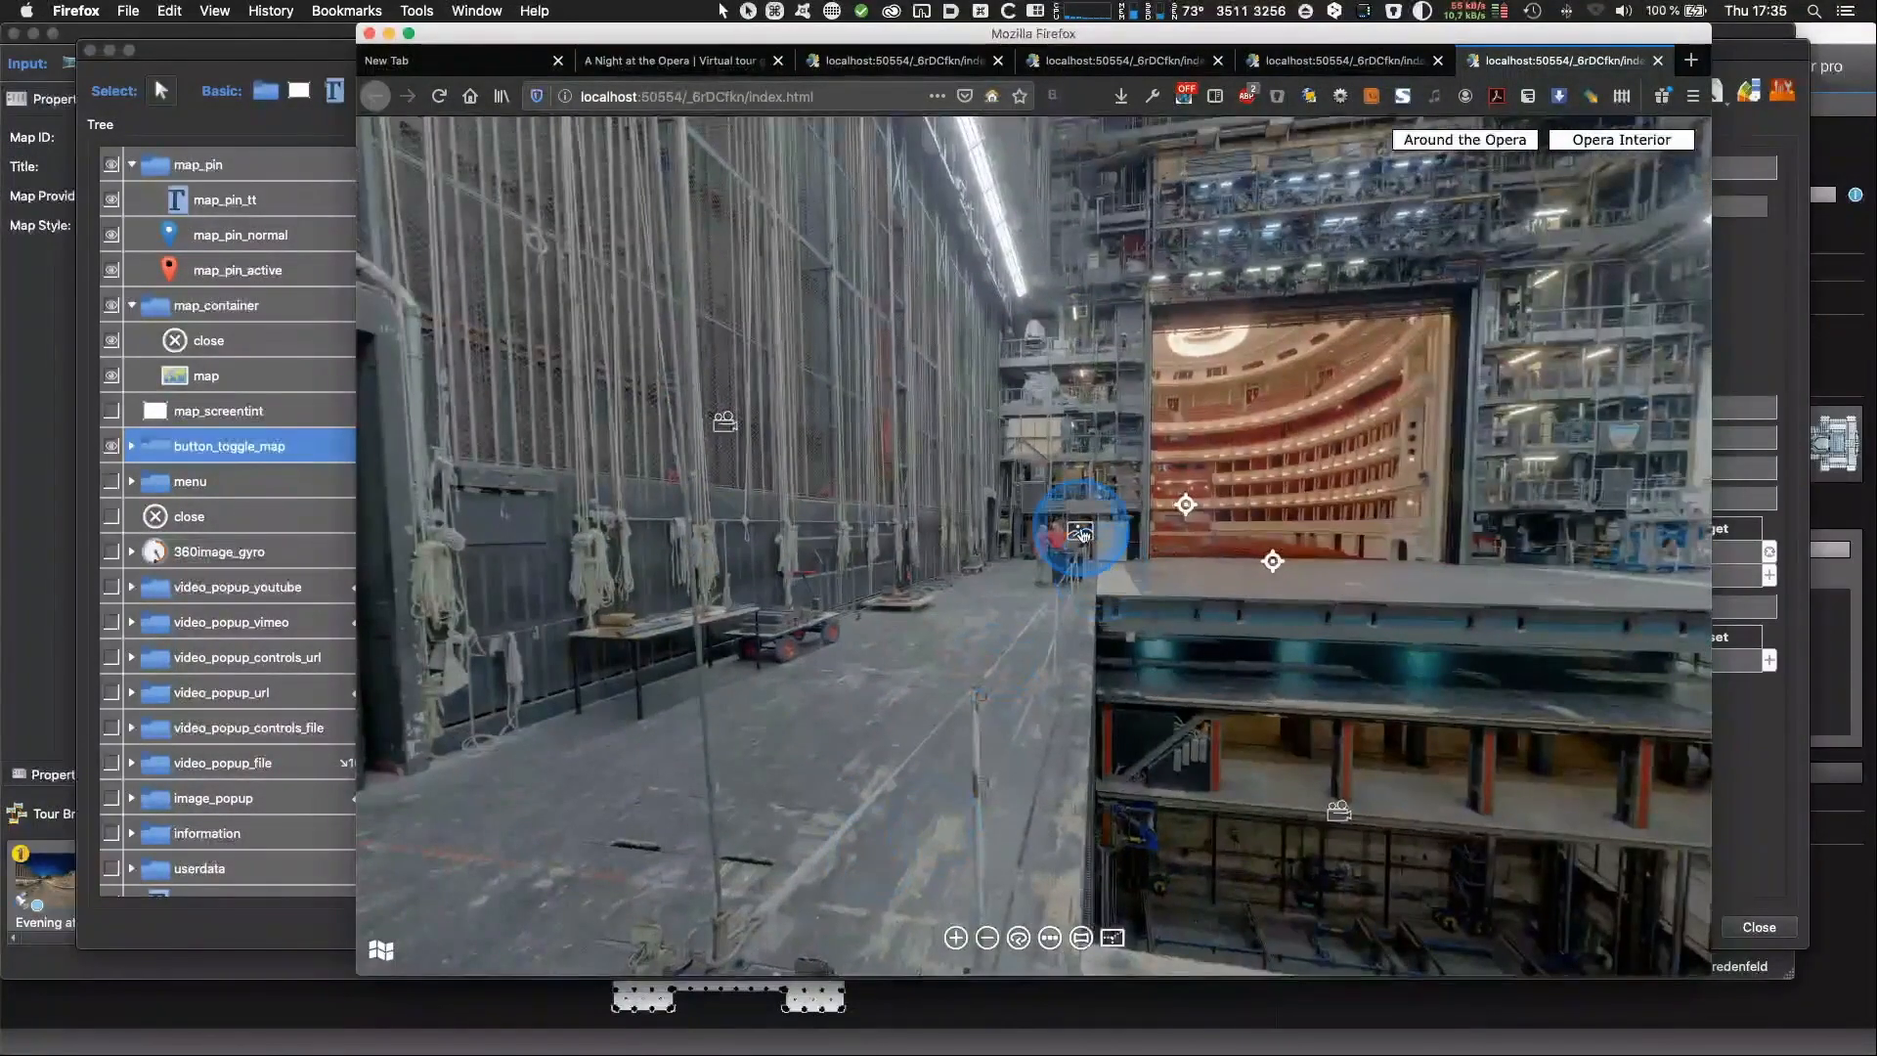
left_click(1082, 535)
left_click(1604, 616)
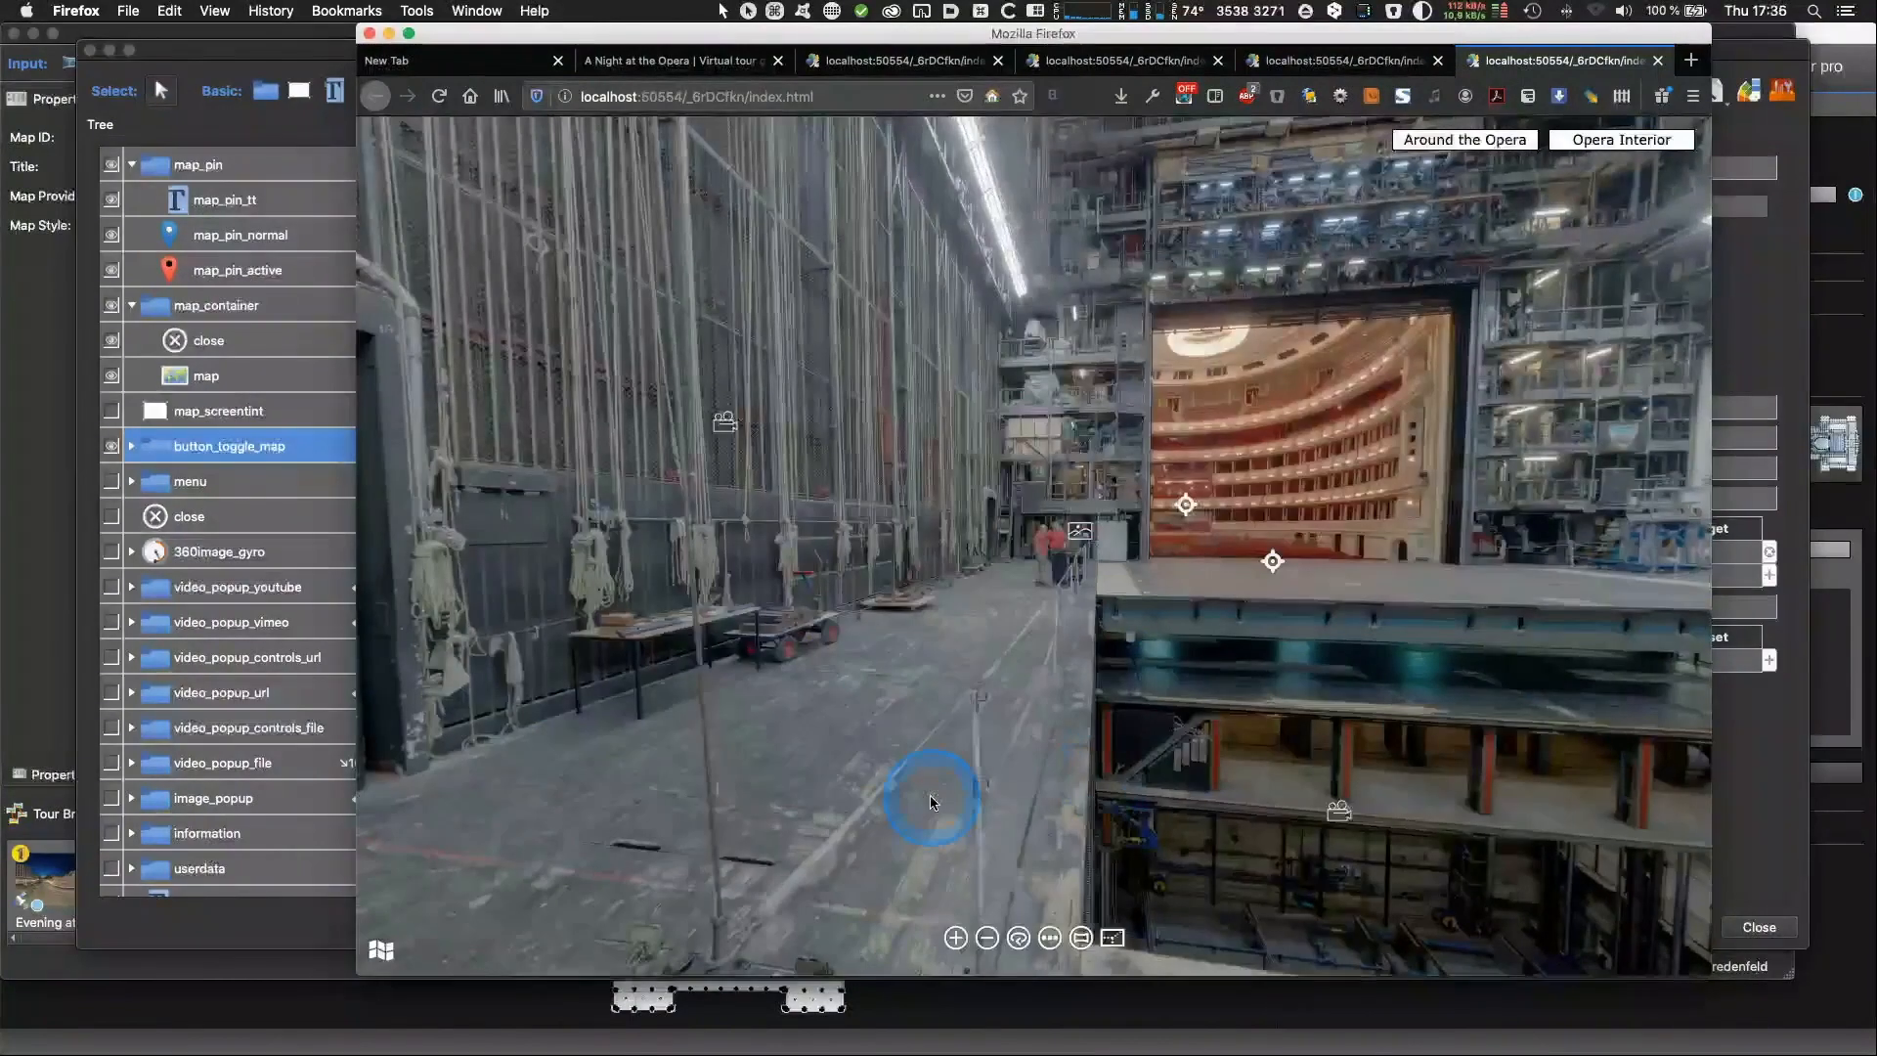
left_click_drag(931, 801, 926, 671)
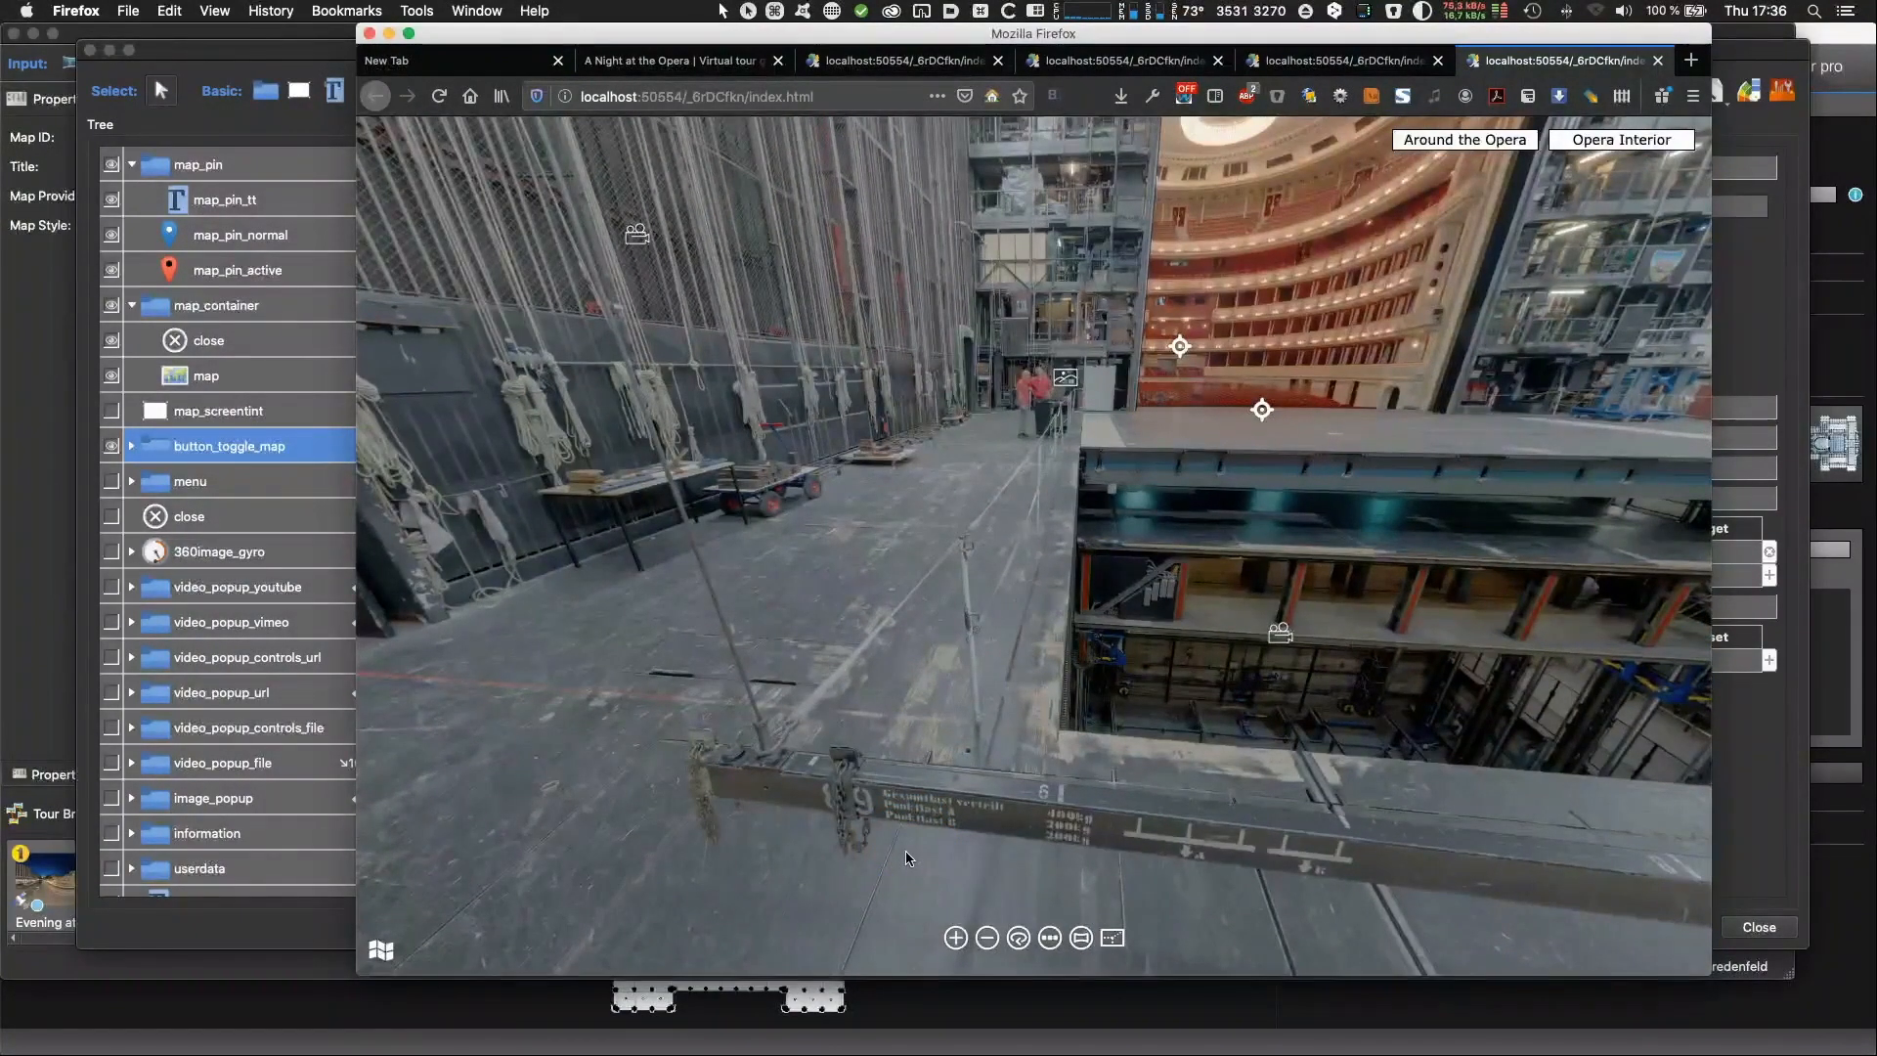
Return to the Skin Editor and paste a copy of the map element into map_container.
left_click(264, 90)
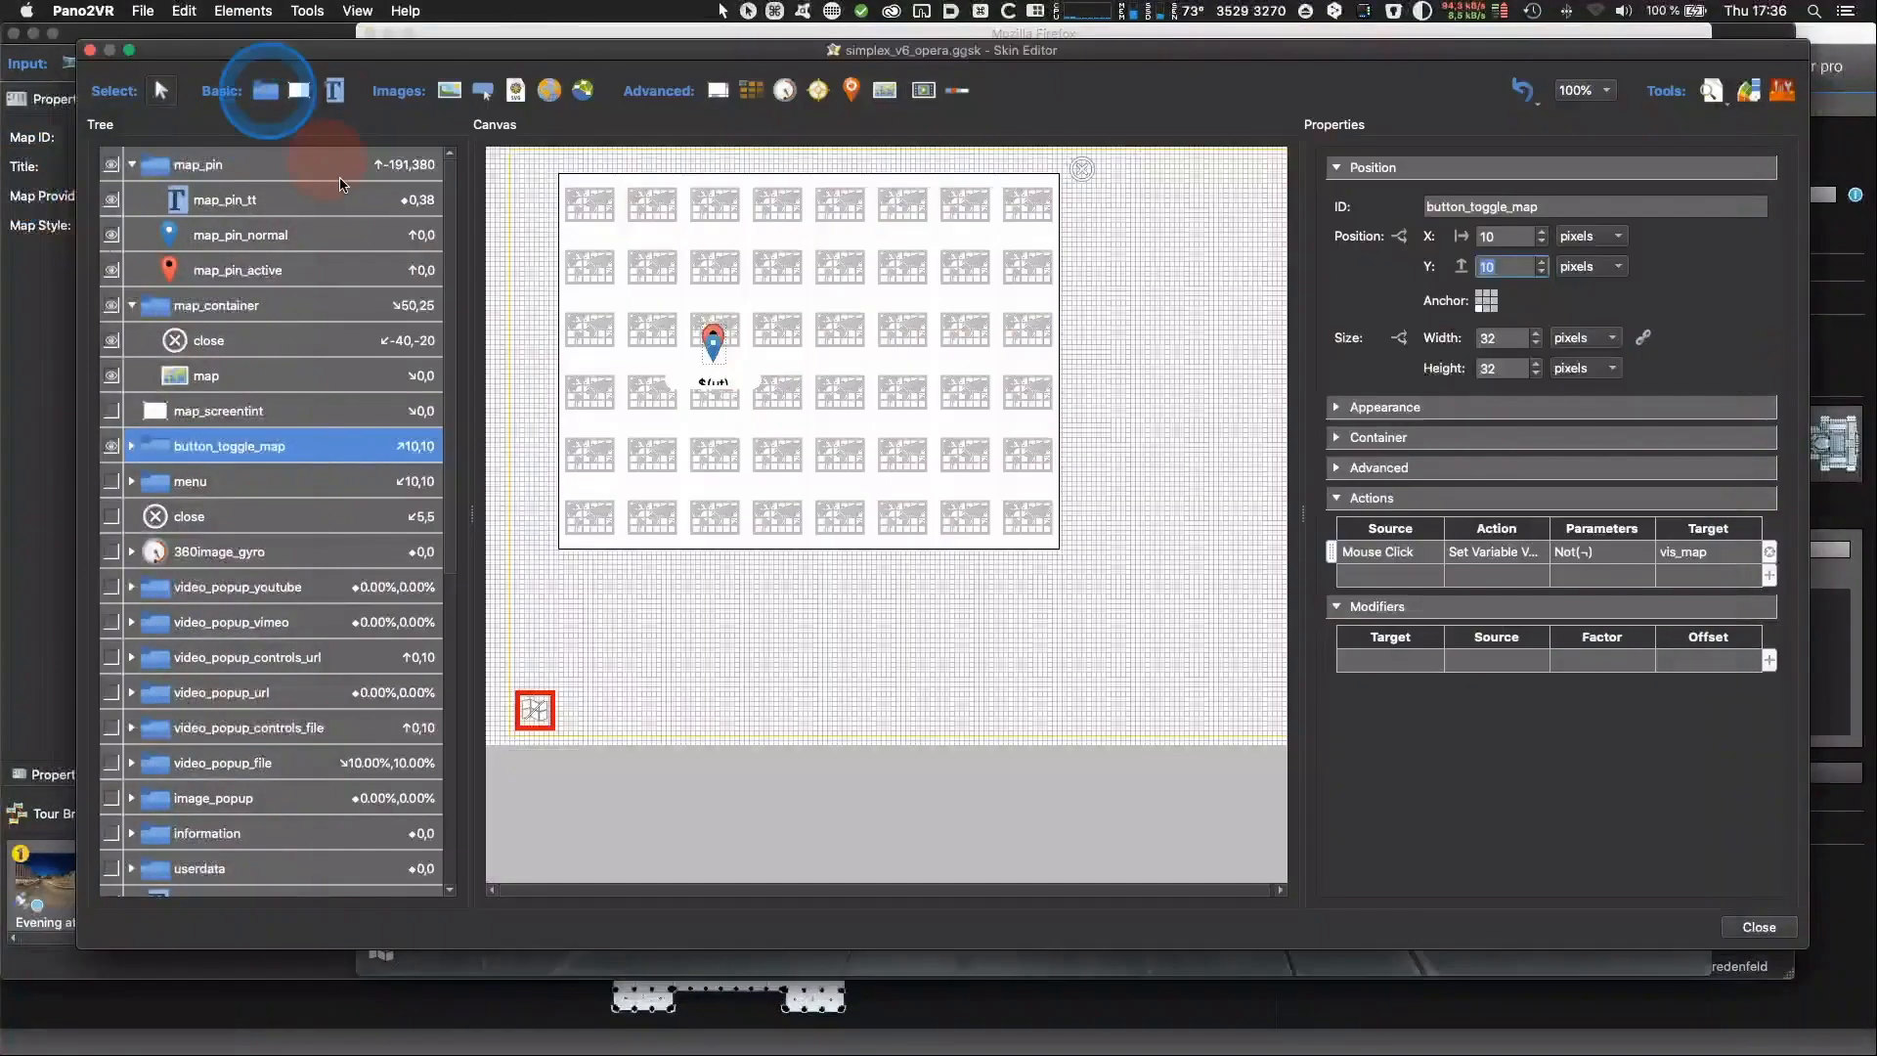
left_click(801, 684)
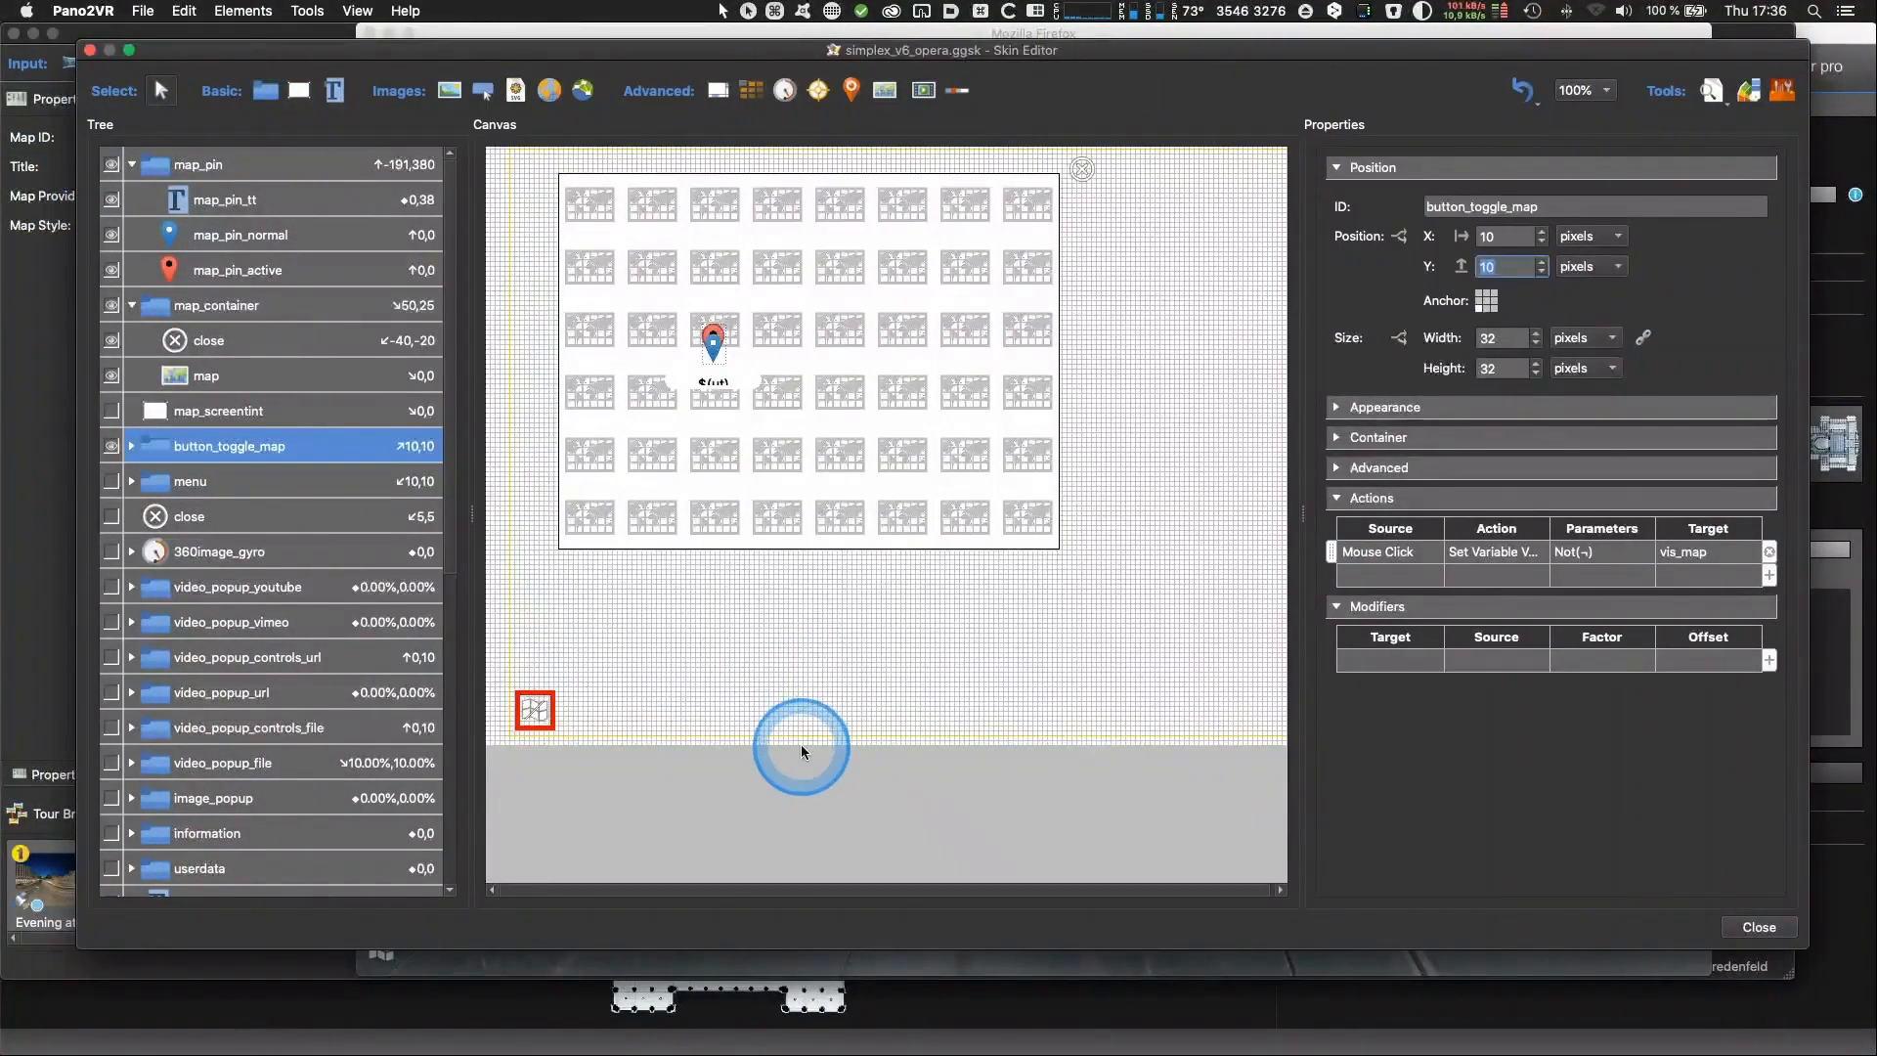
left_click(171, 386)
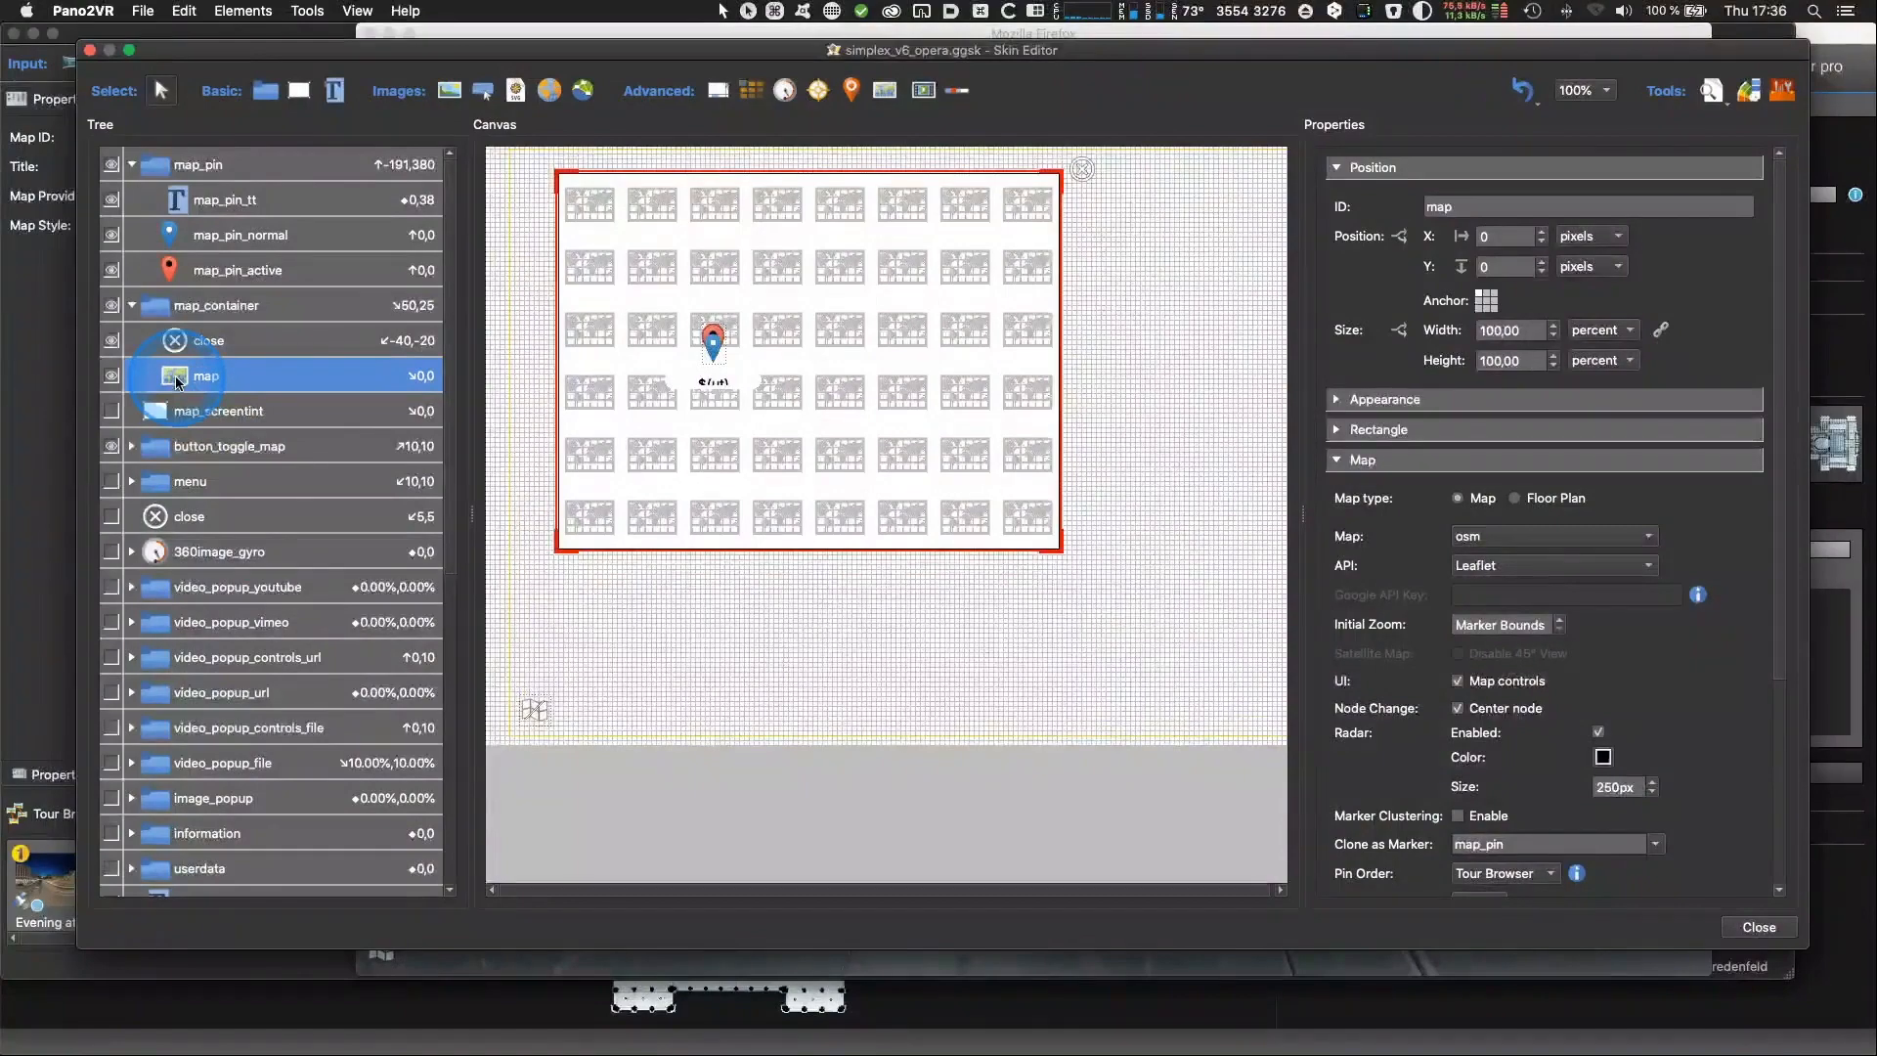
right_click(178, 382)
left_click(200, 373)
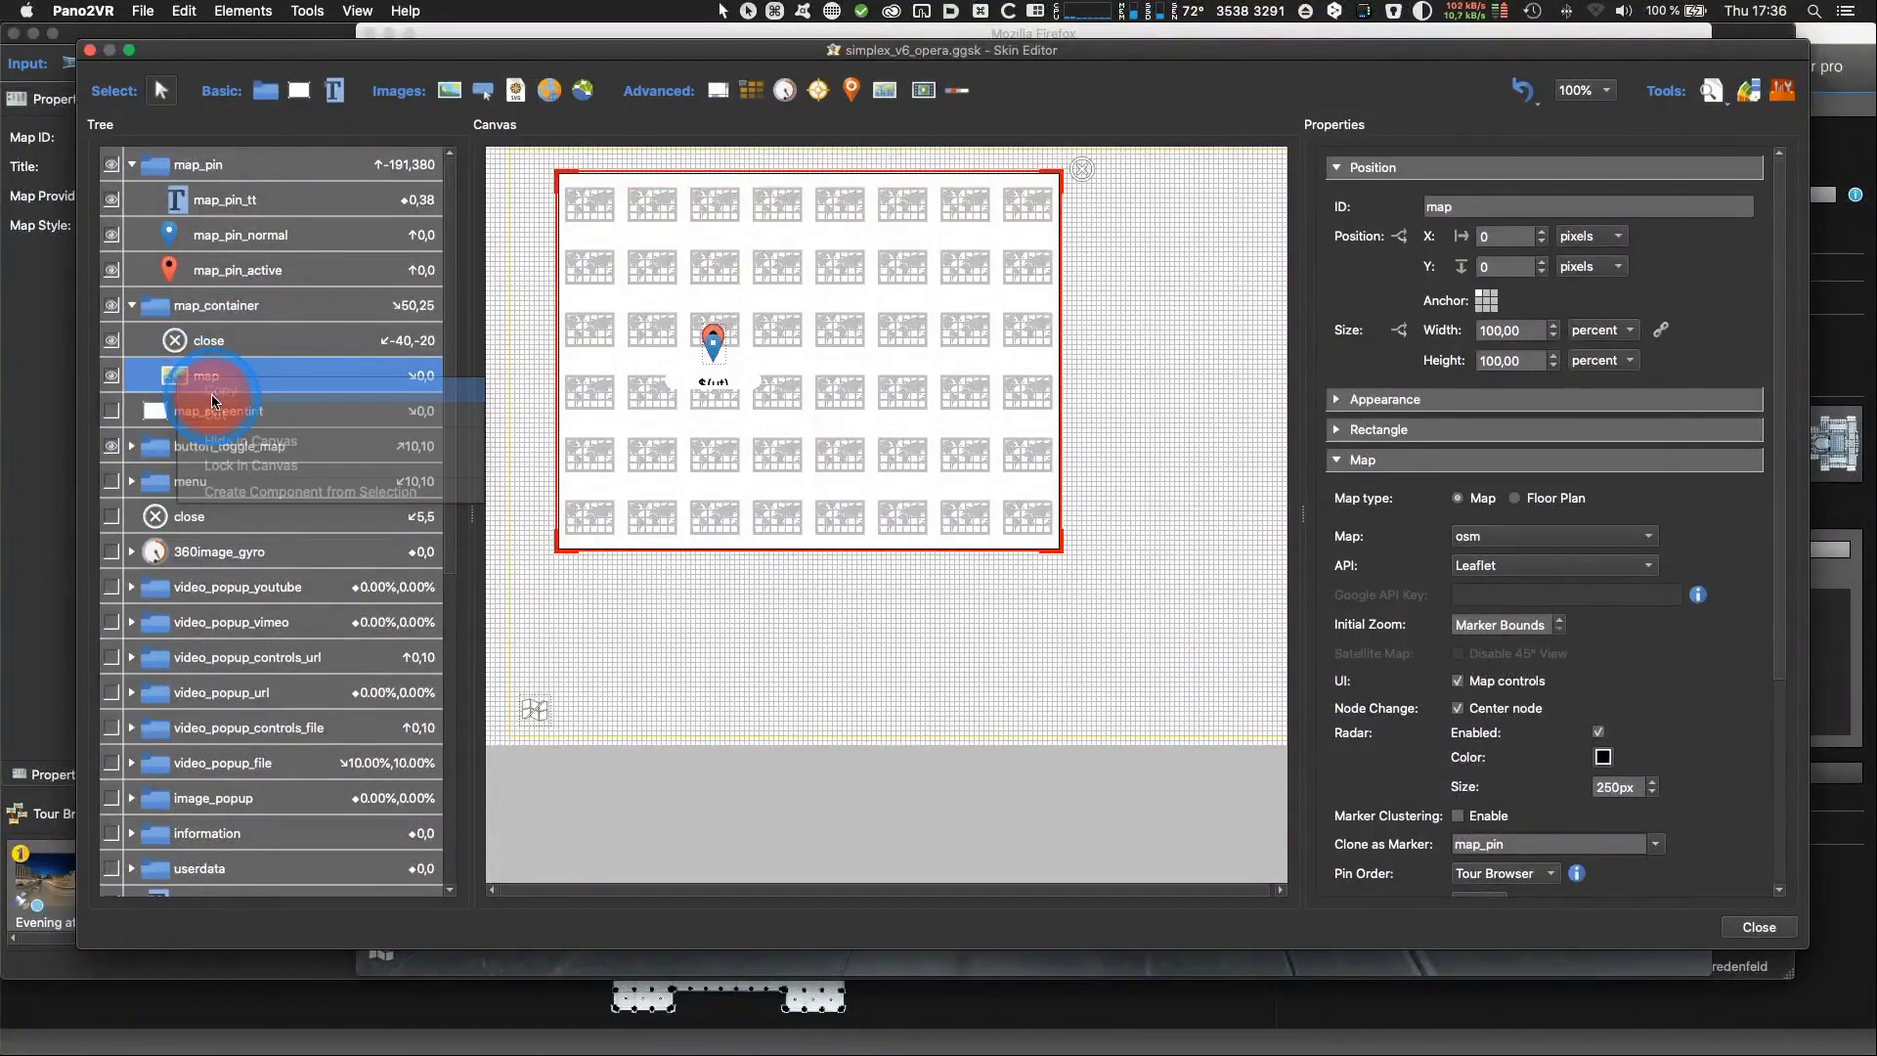
right_click(234, 312)
left_click(323, 427)
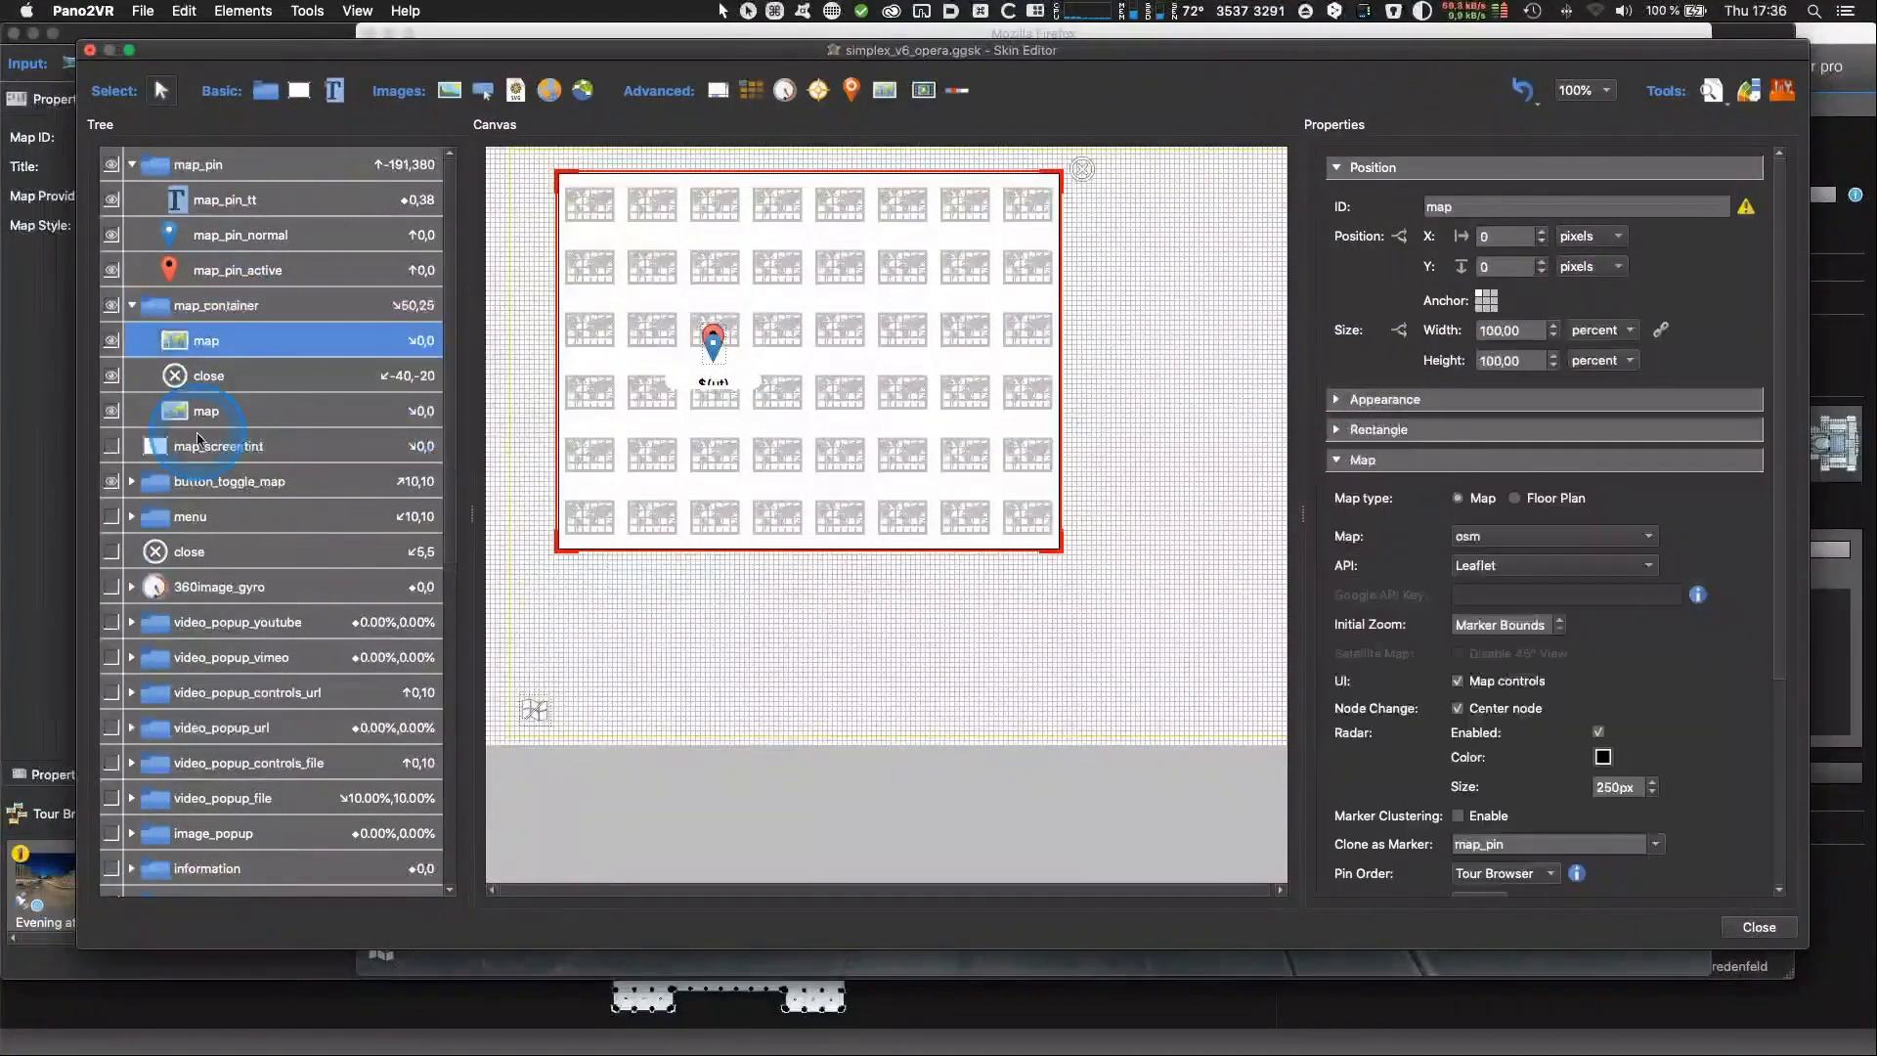
Rename the copied map element to floorplan and move it between close and map in map_container.
double_click(1473, 207)
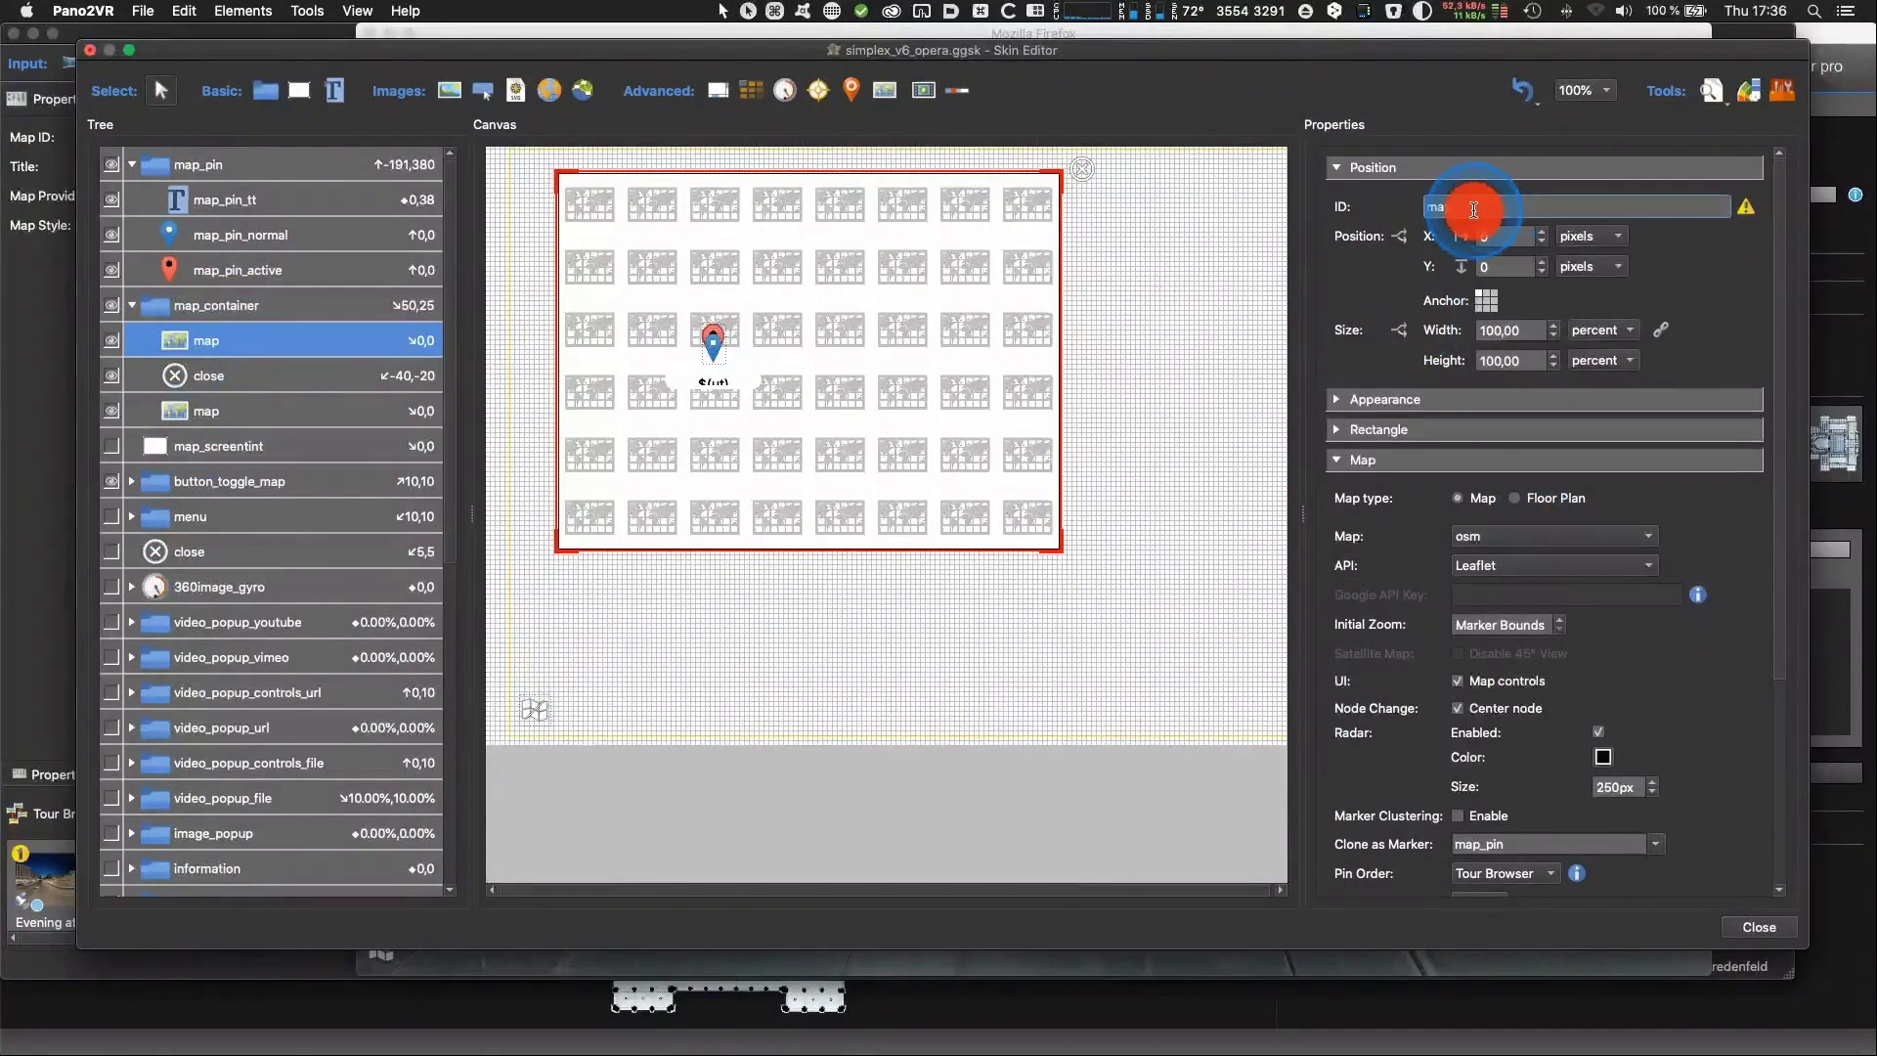
type("floo")
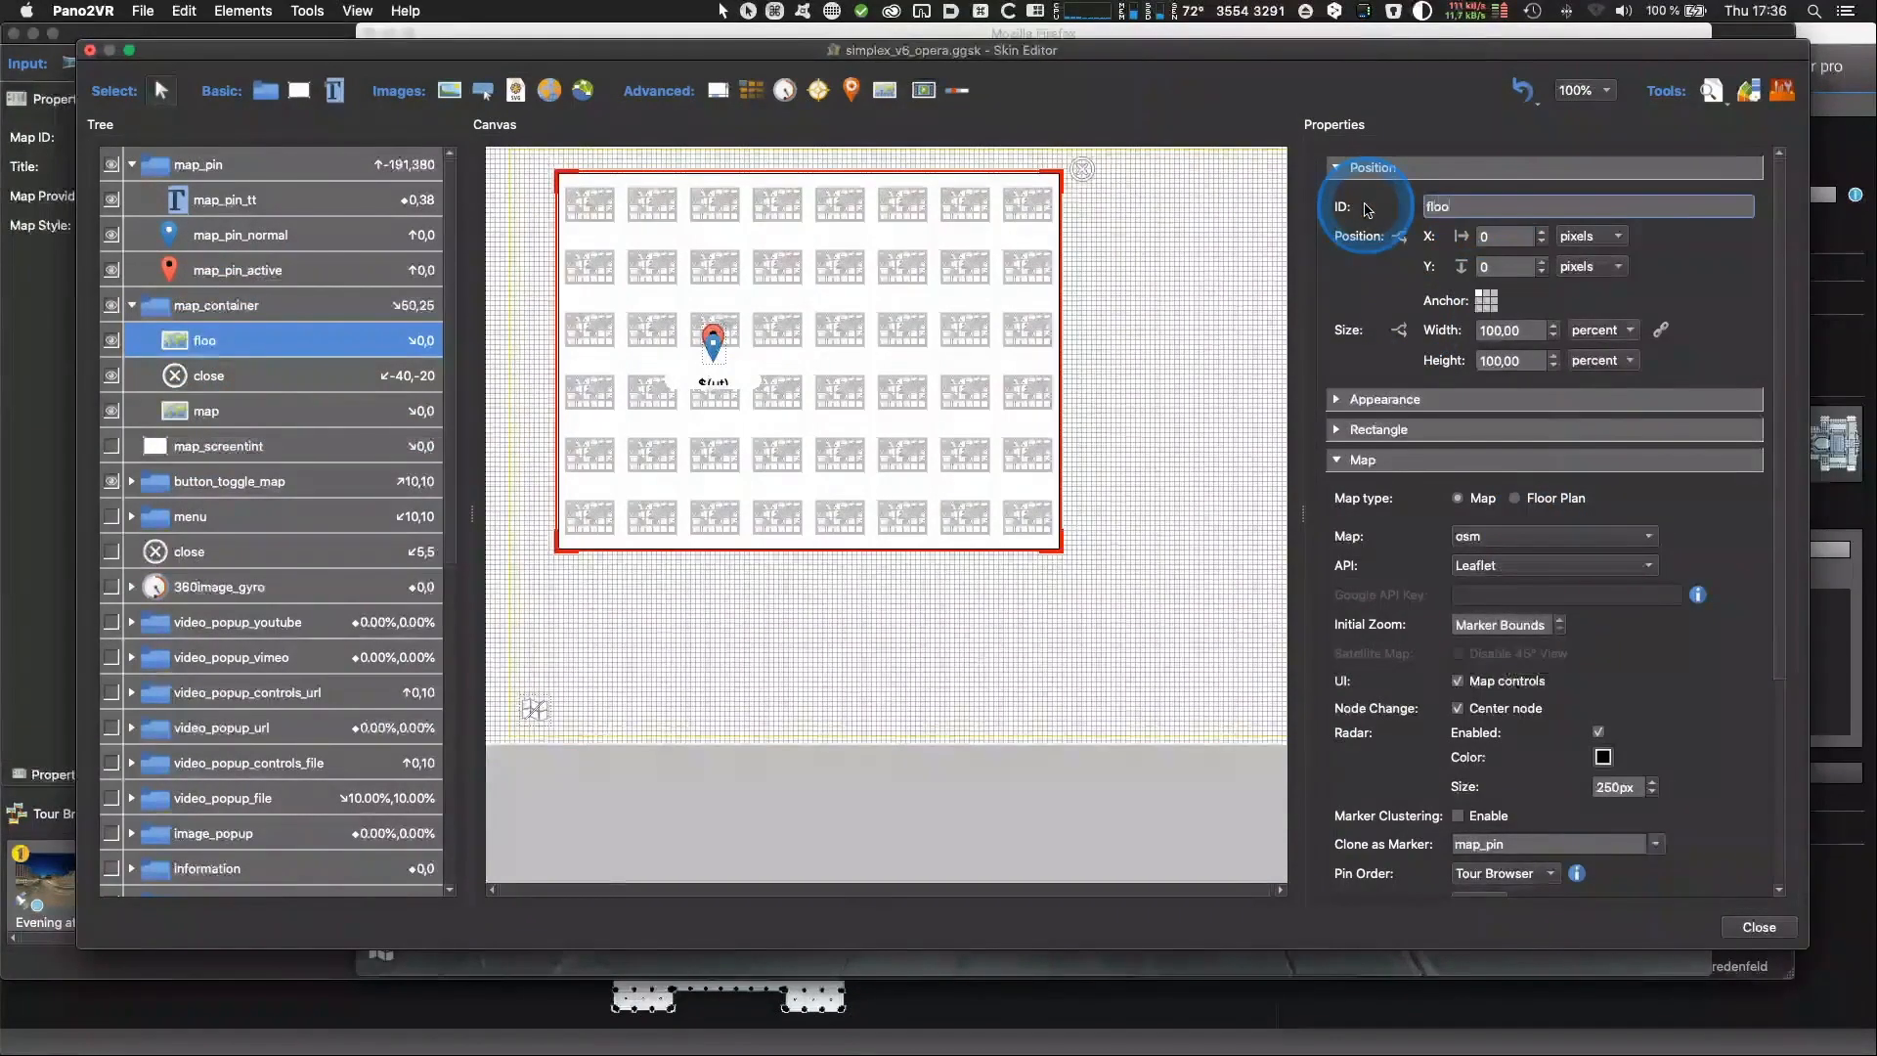
type("rplan")
left_click(301, 376)
left_click_drag(271, 348, 279, 399)
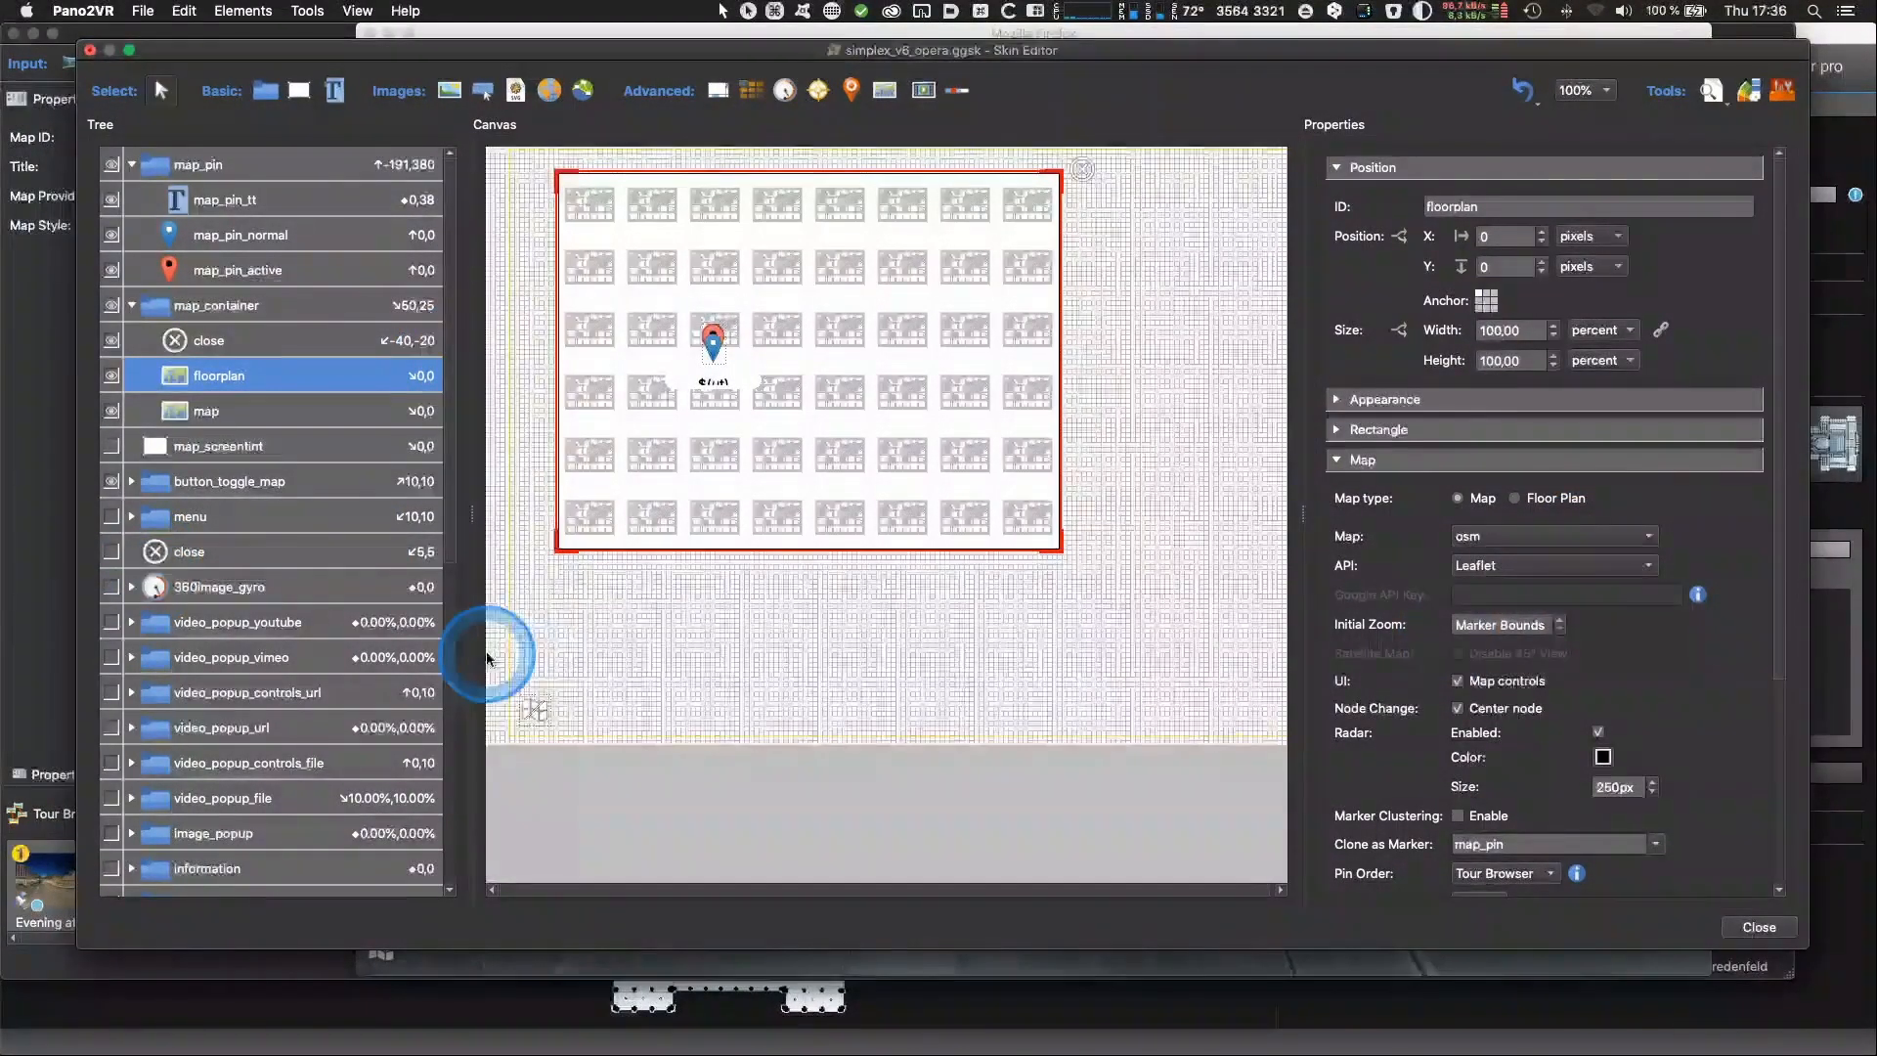
Leave the Skin Editor and add opera_floorplan.png from the images folder to the tour's maps as a floor plan.
left_click(1755, 925)
left_click(1059, 512)
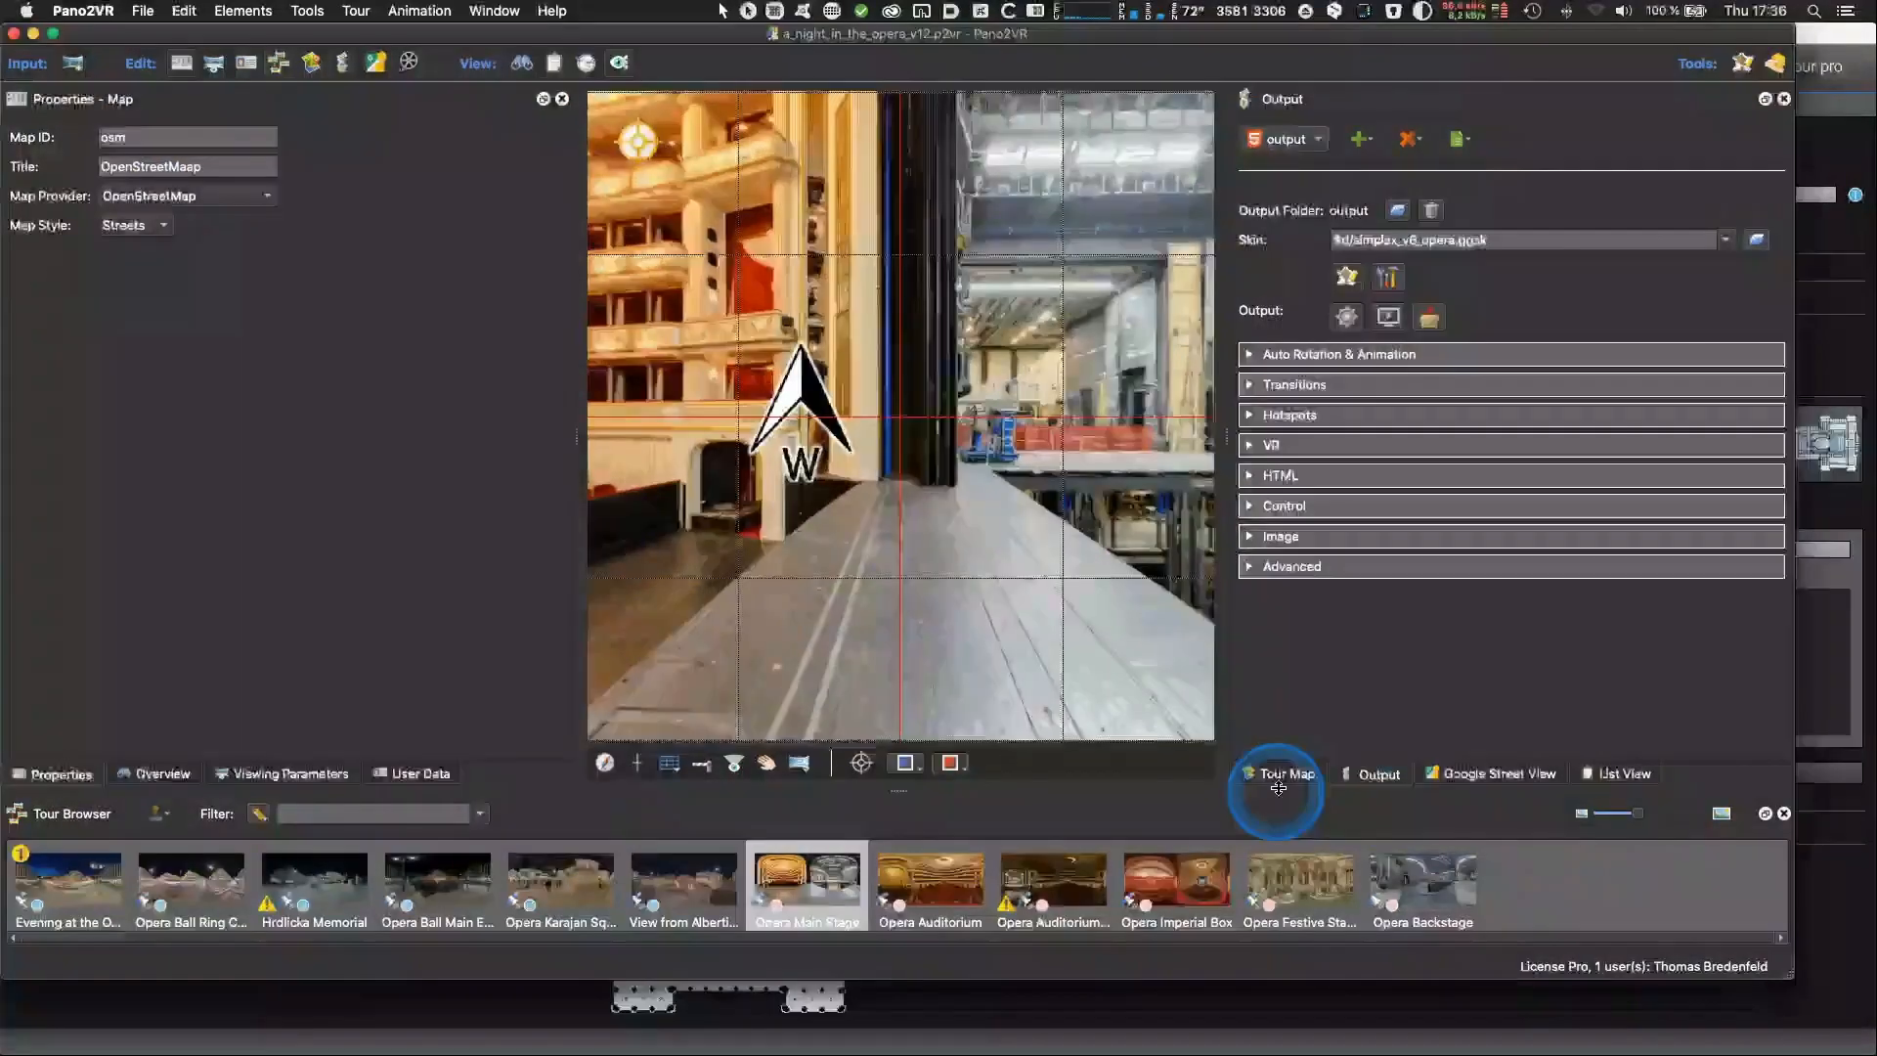
left_click(1275, 775)
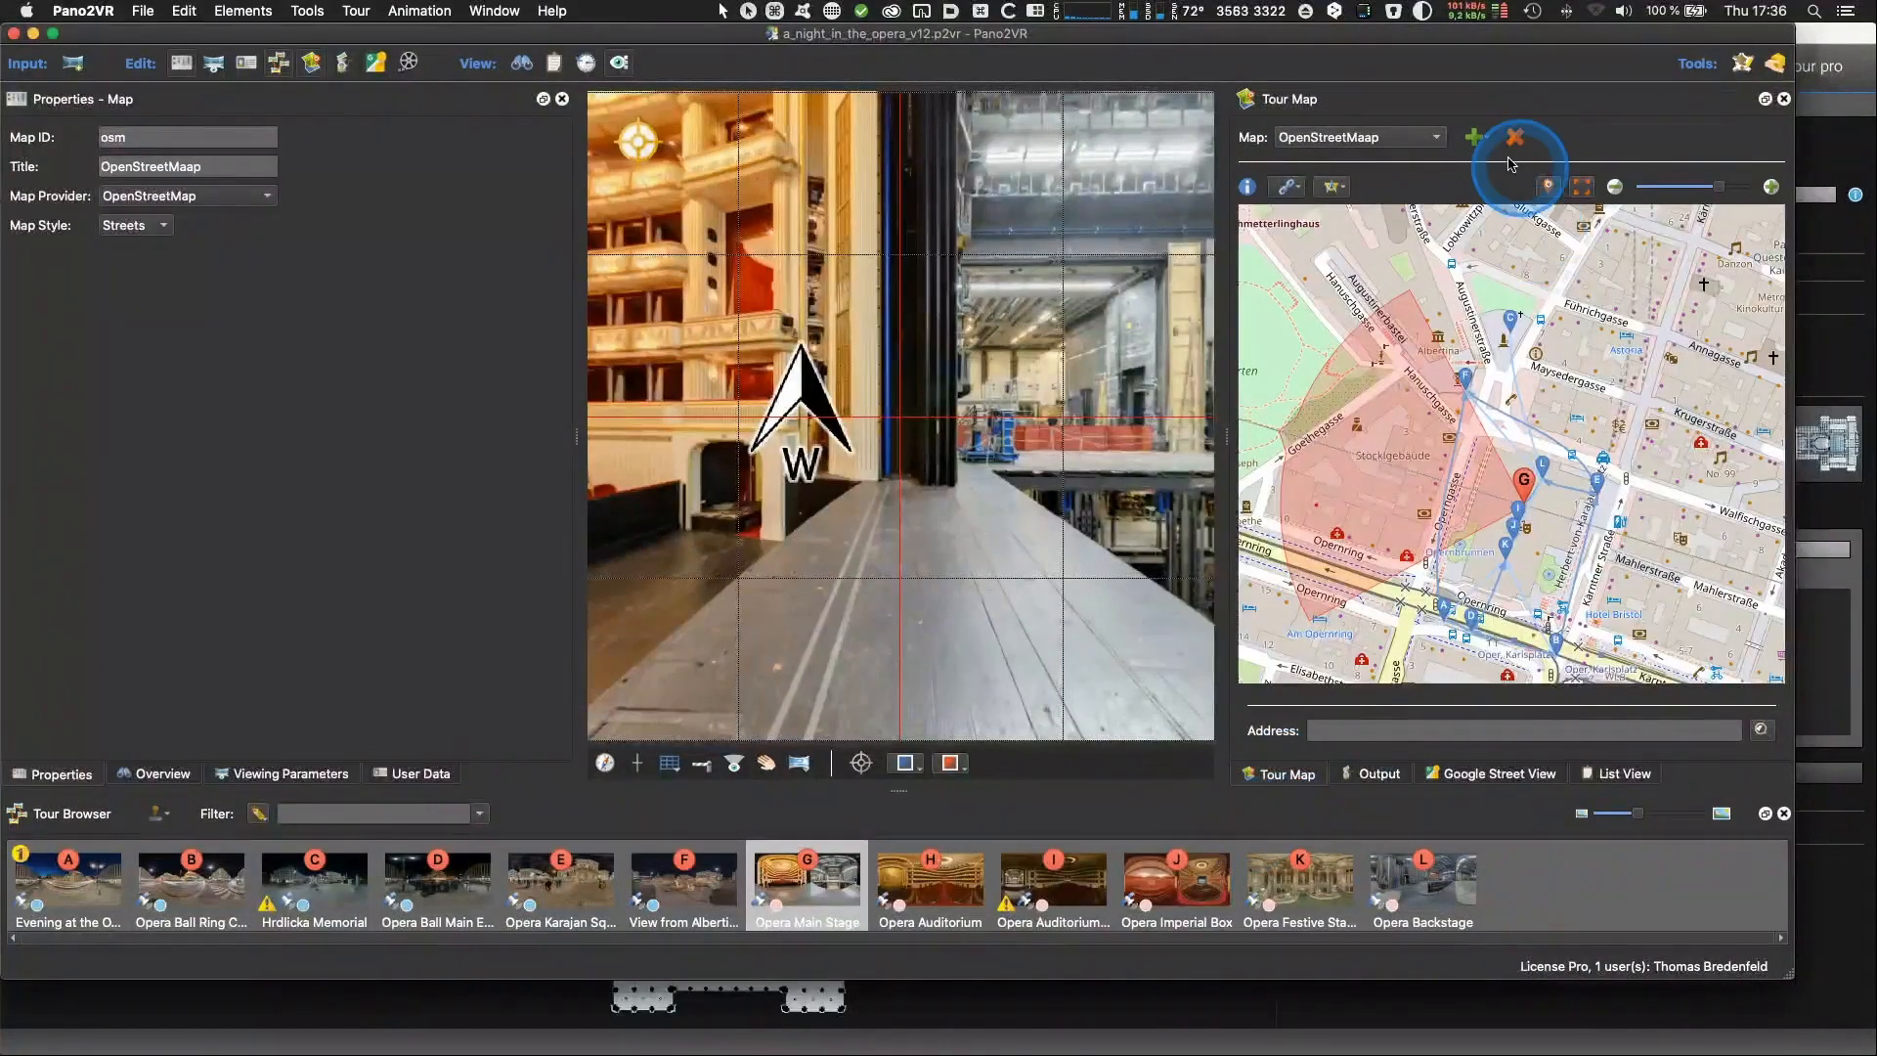
left_click(1477, 137)
left_click(1554, 186)
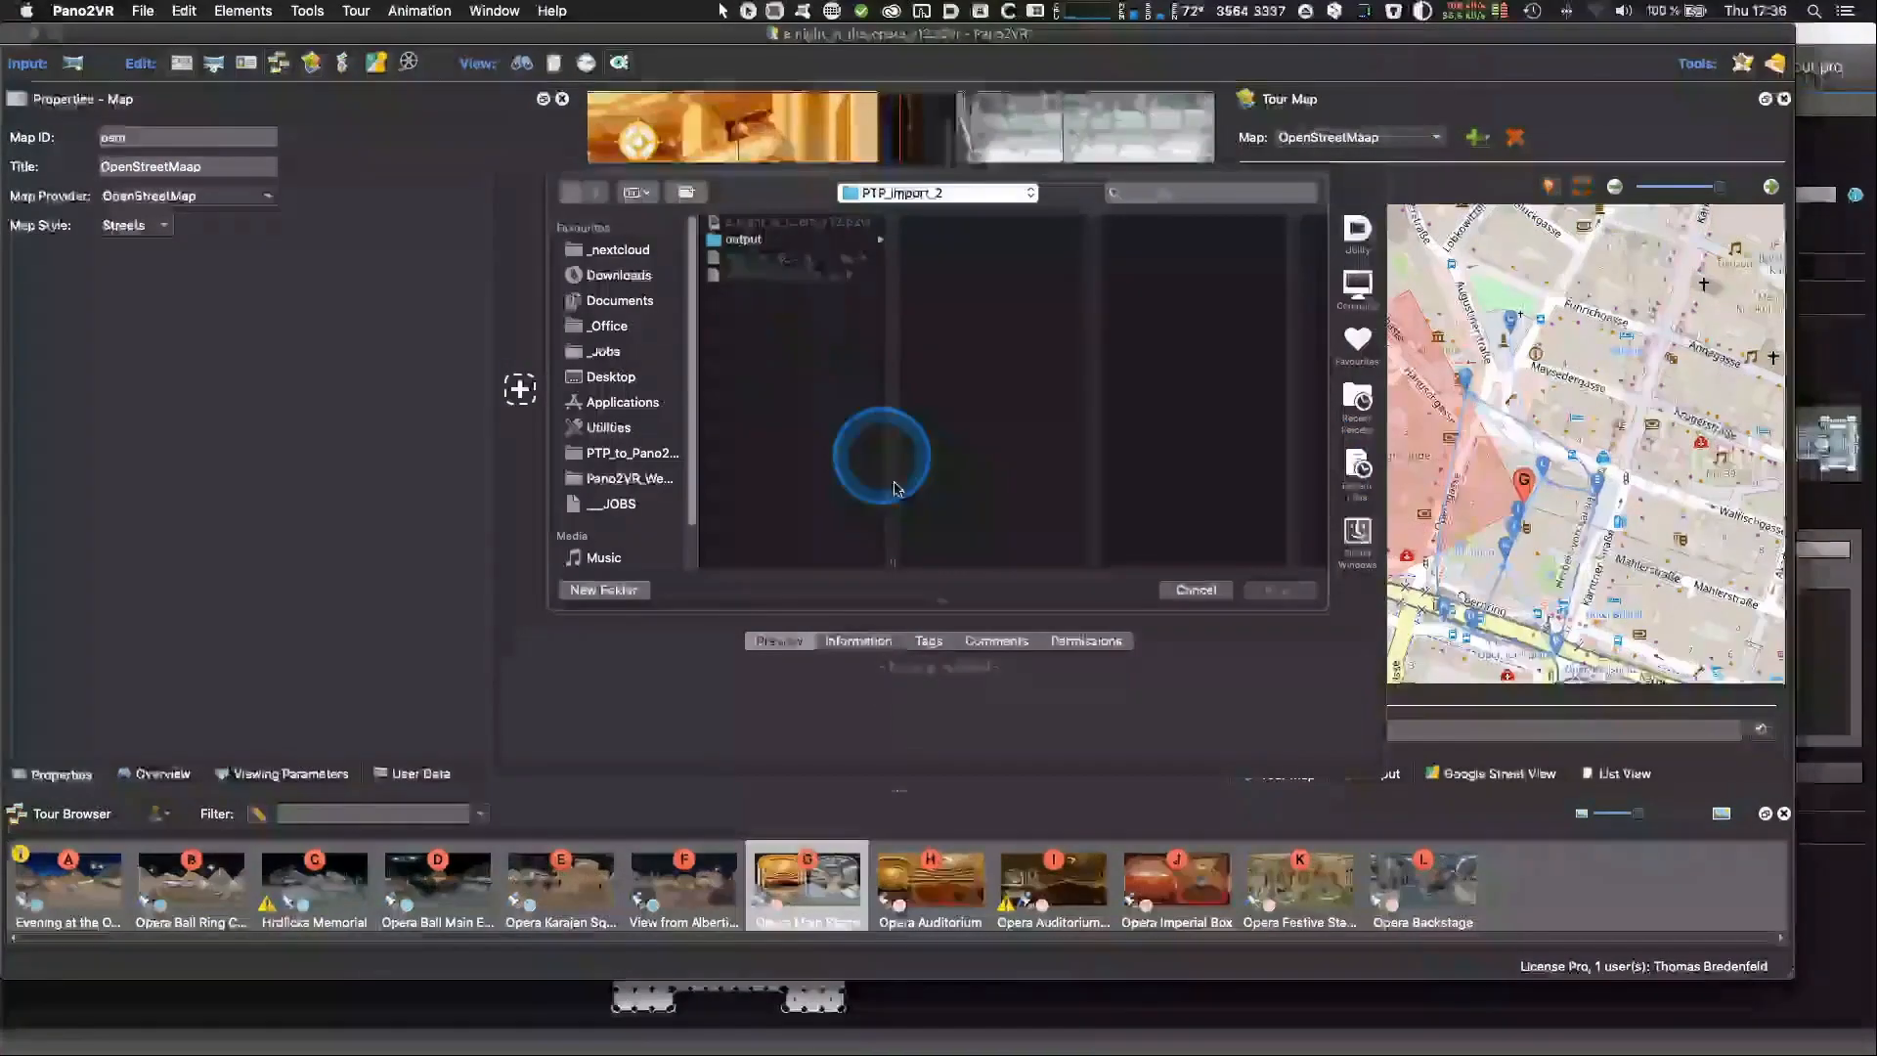
left_click(895, 193)
mouse_move(910, 222)
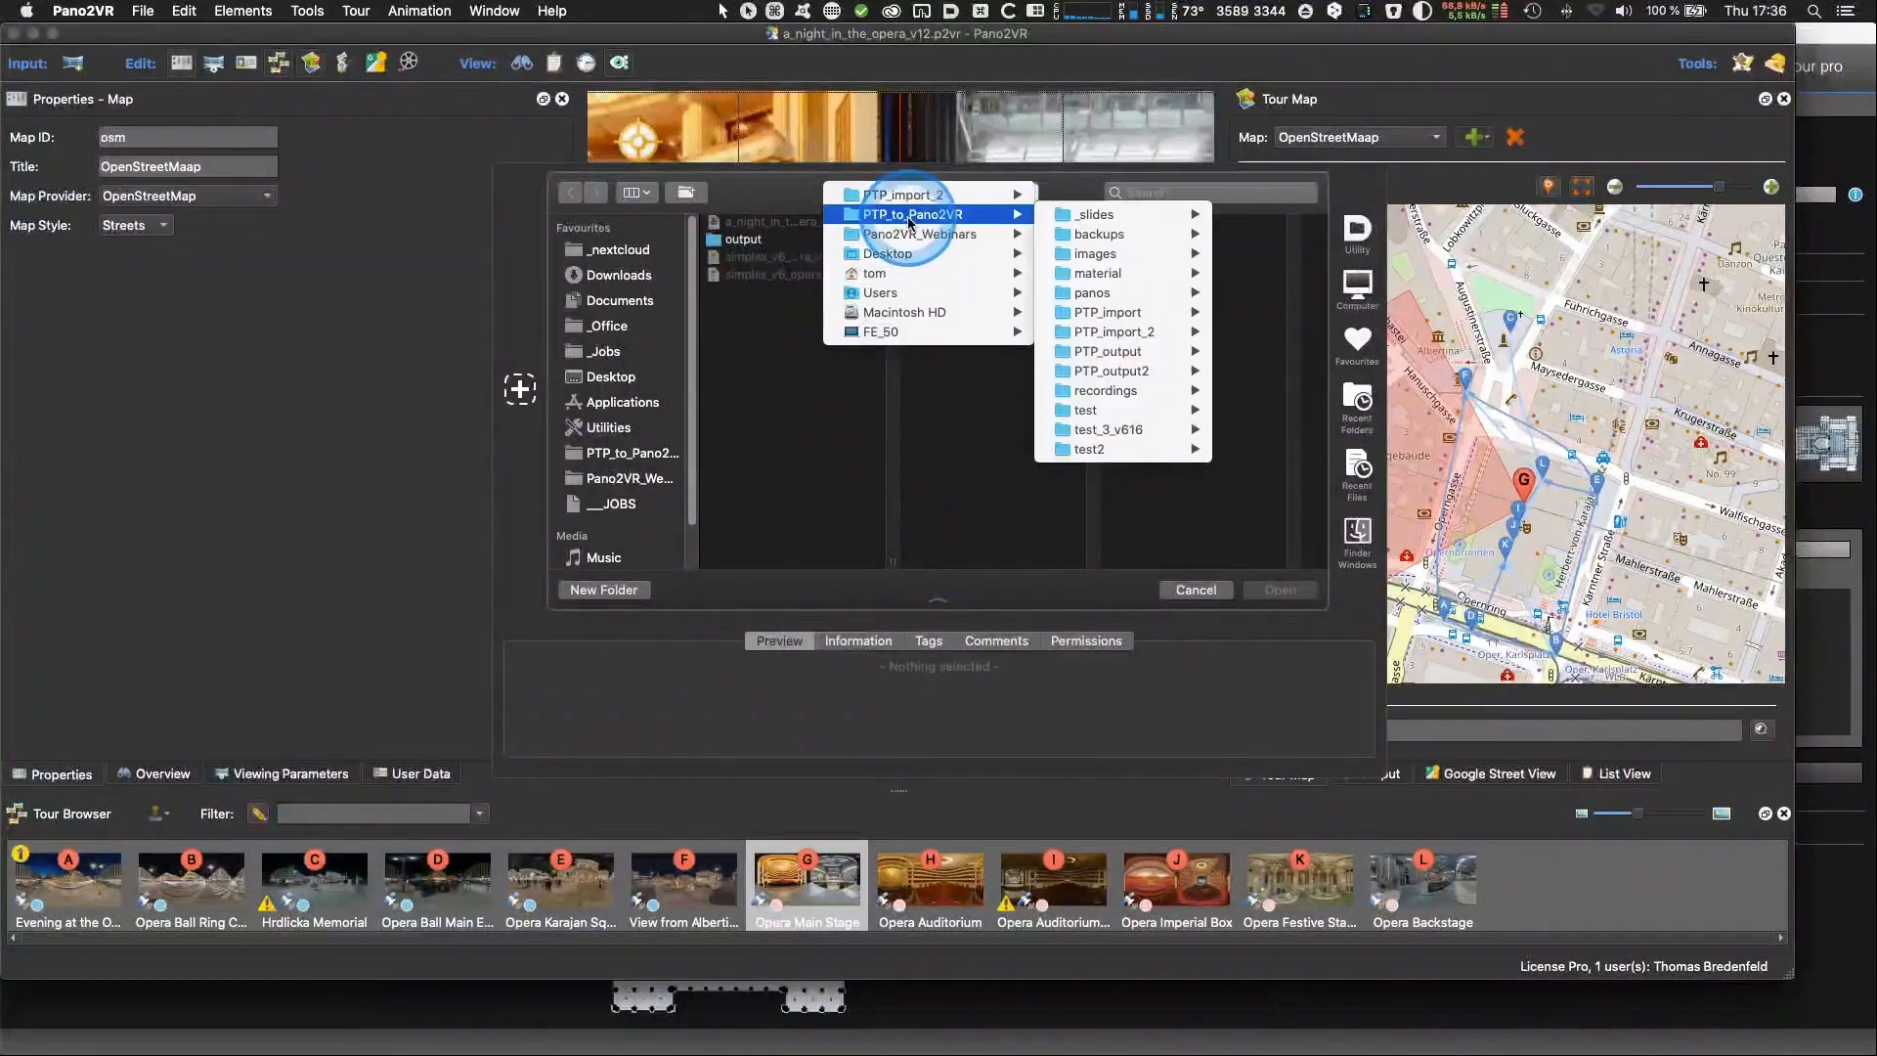
mouse_move(1095, 254)
left_click(1286, 256)
double_click(1039, 386)
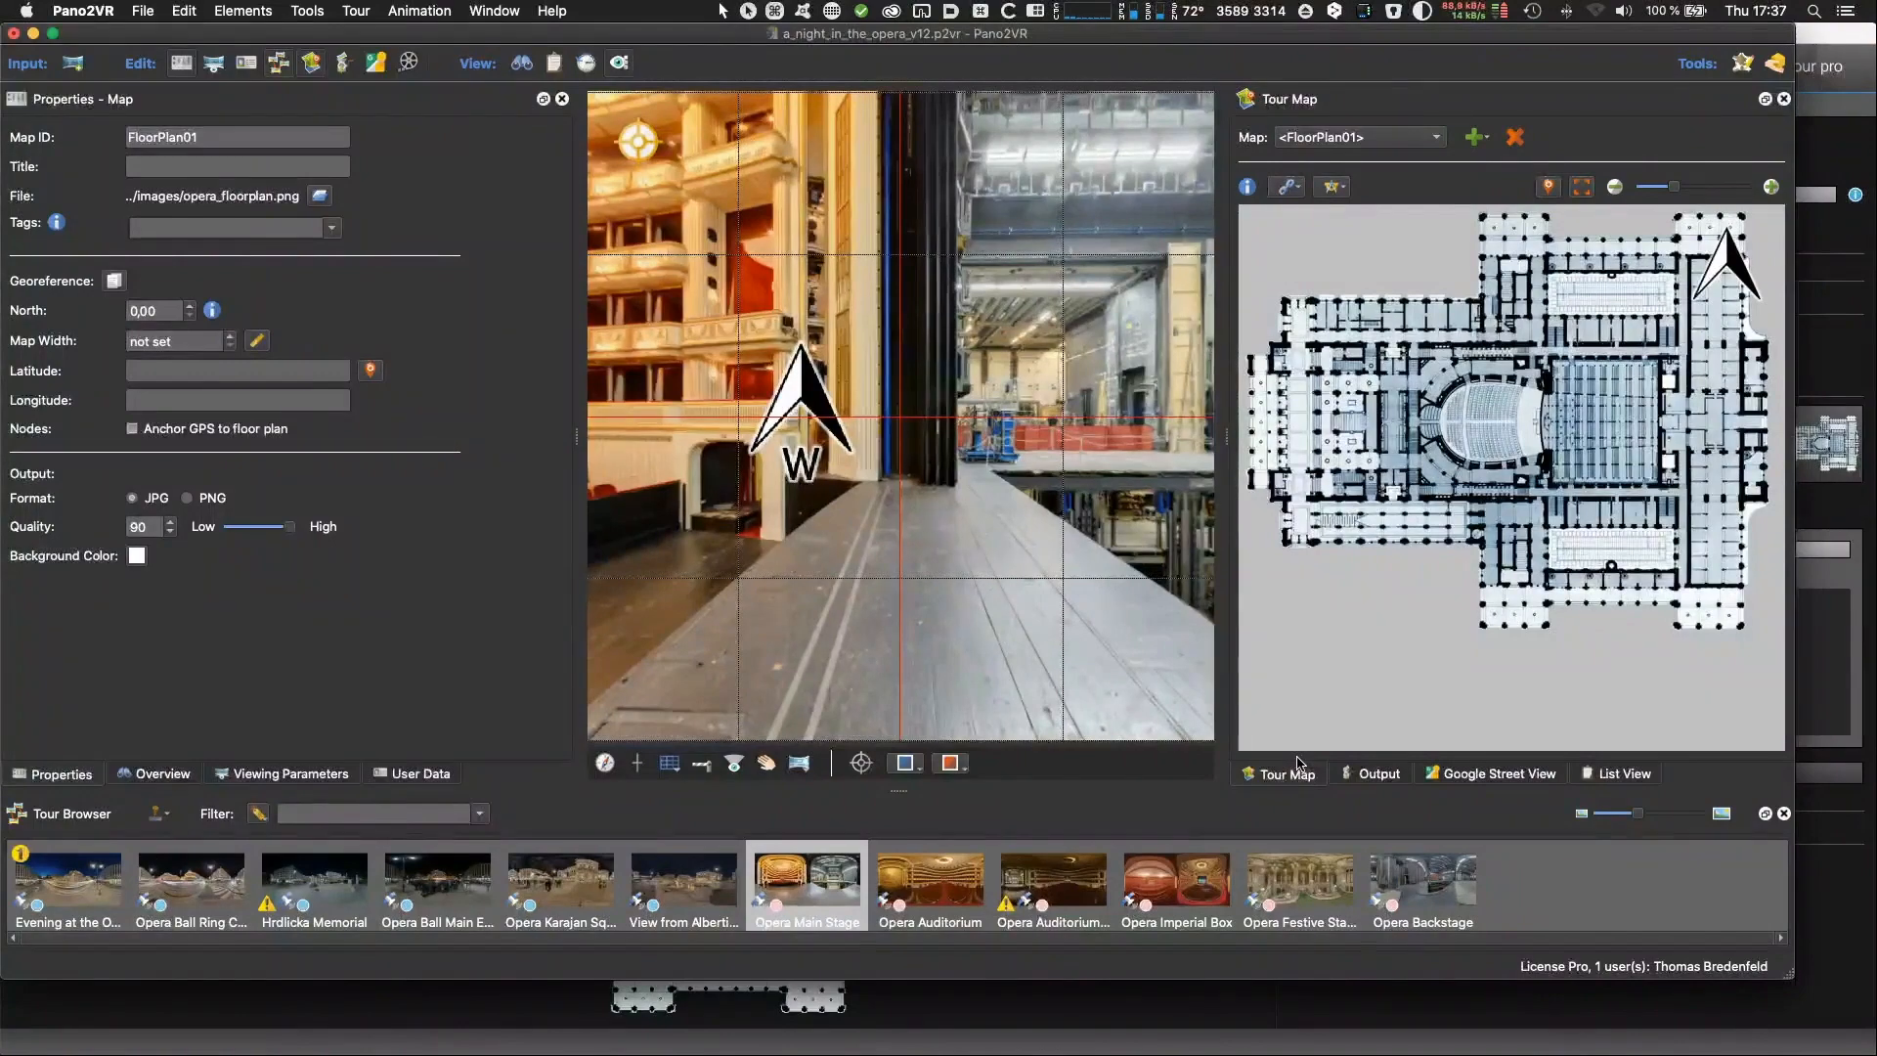
Give the new floor plan the title "Opera Floorplan".
left_click(212, 137)
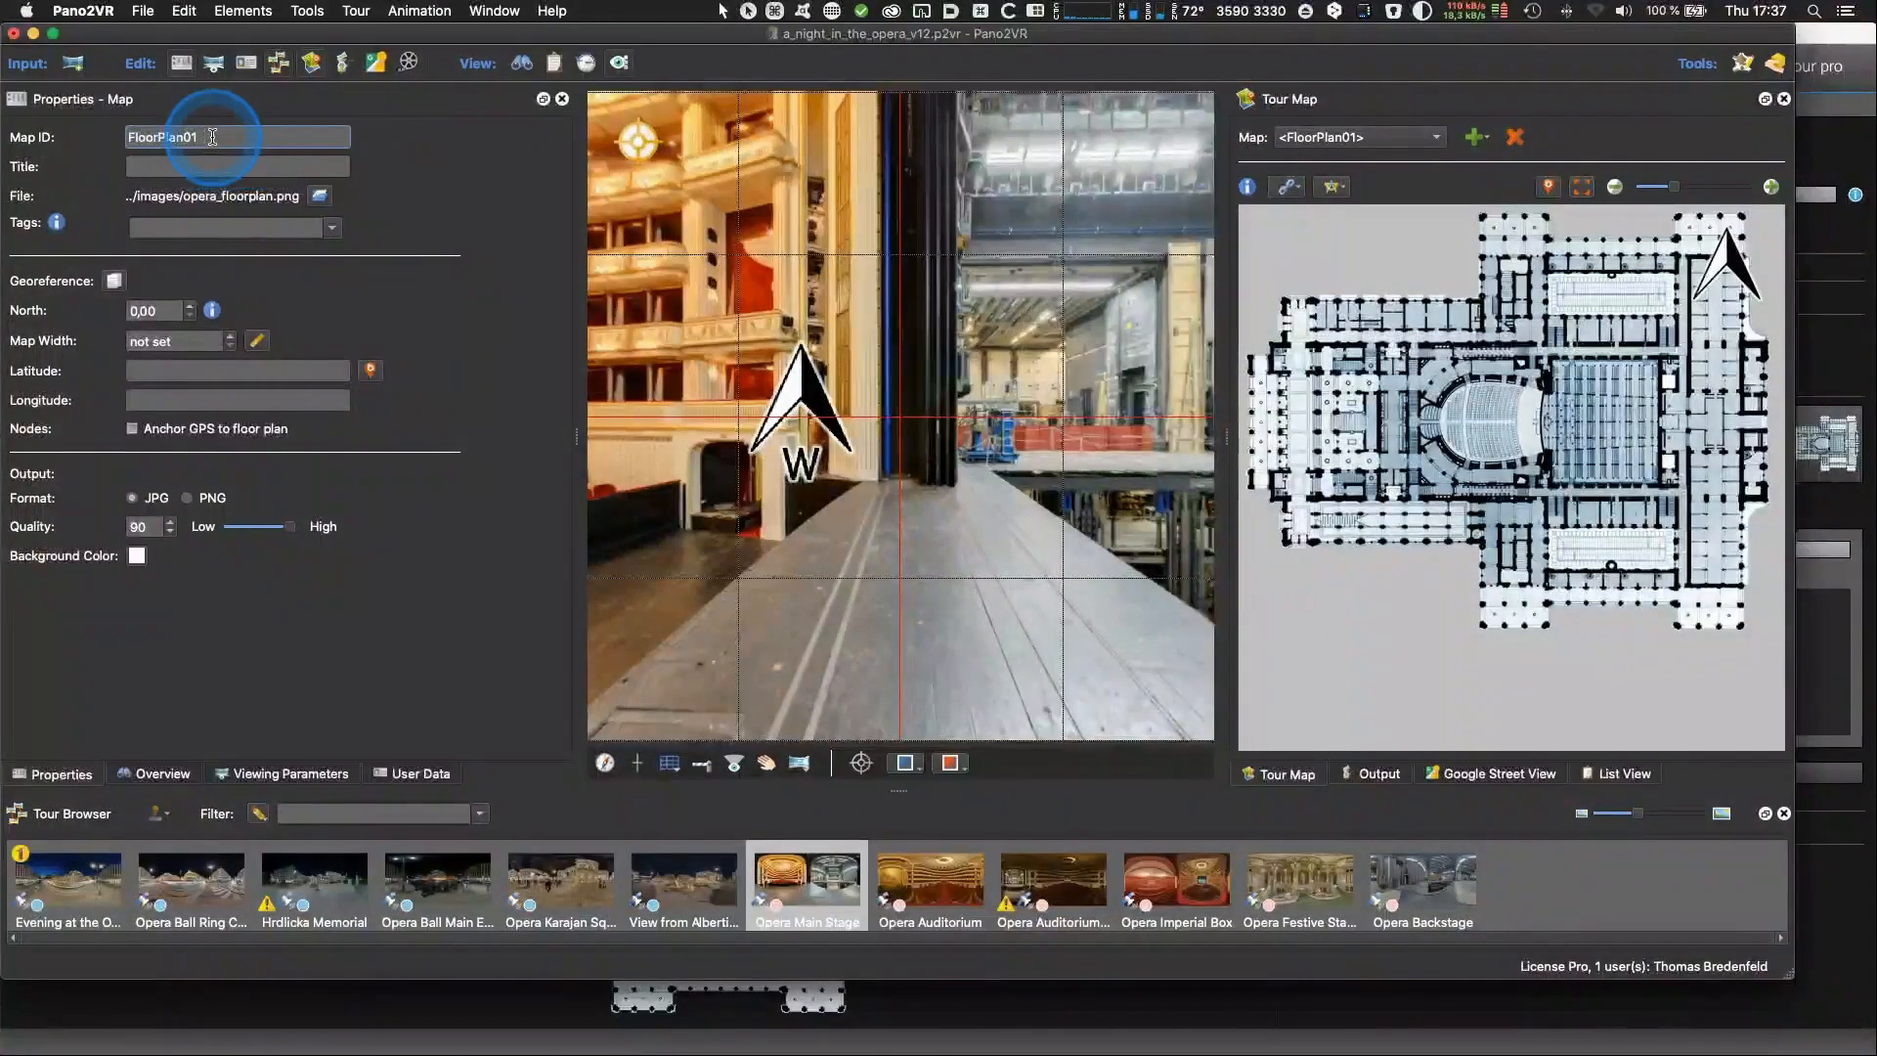
left_click(162, 171)
key("shift")
type("opera F")
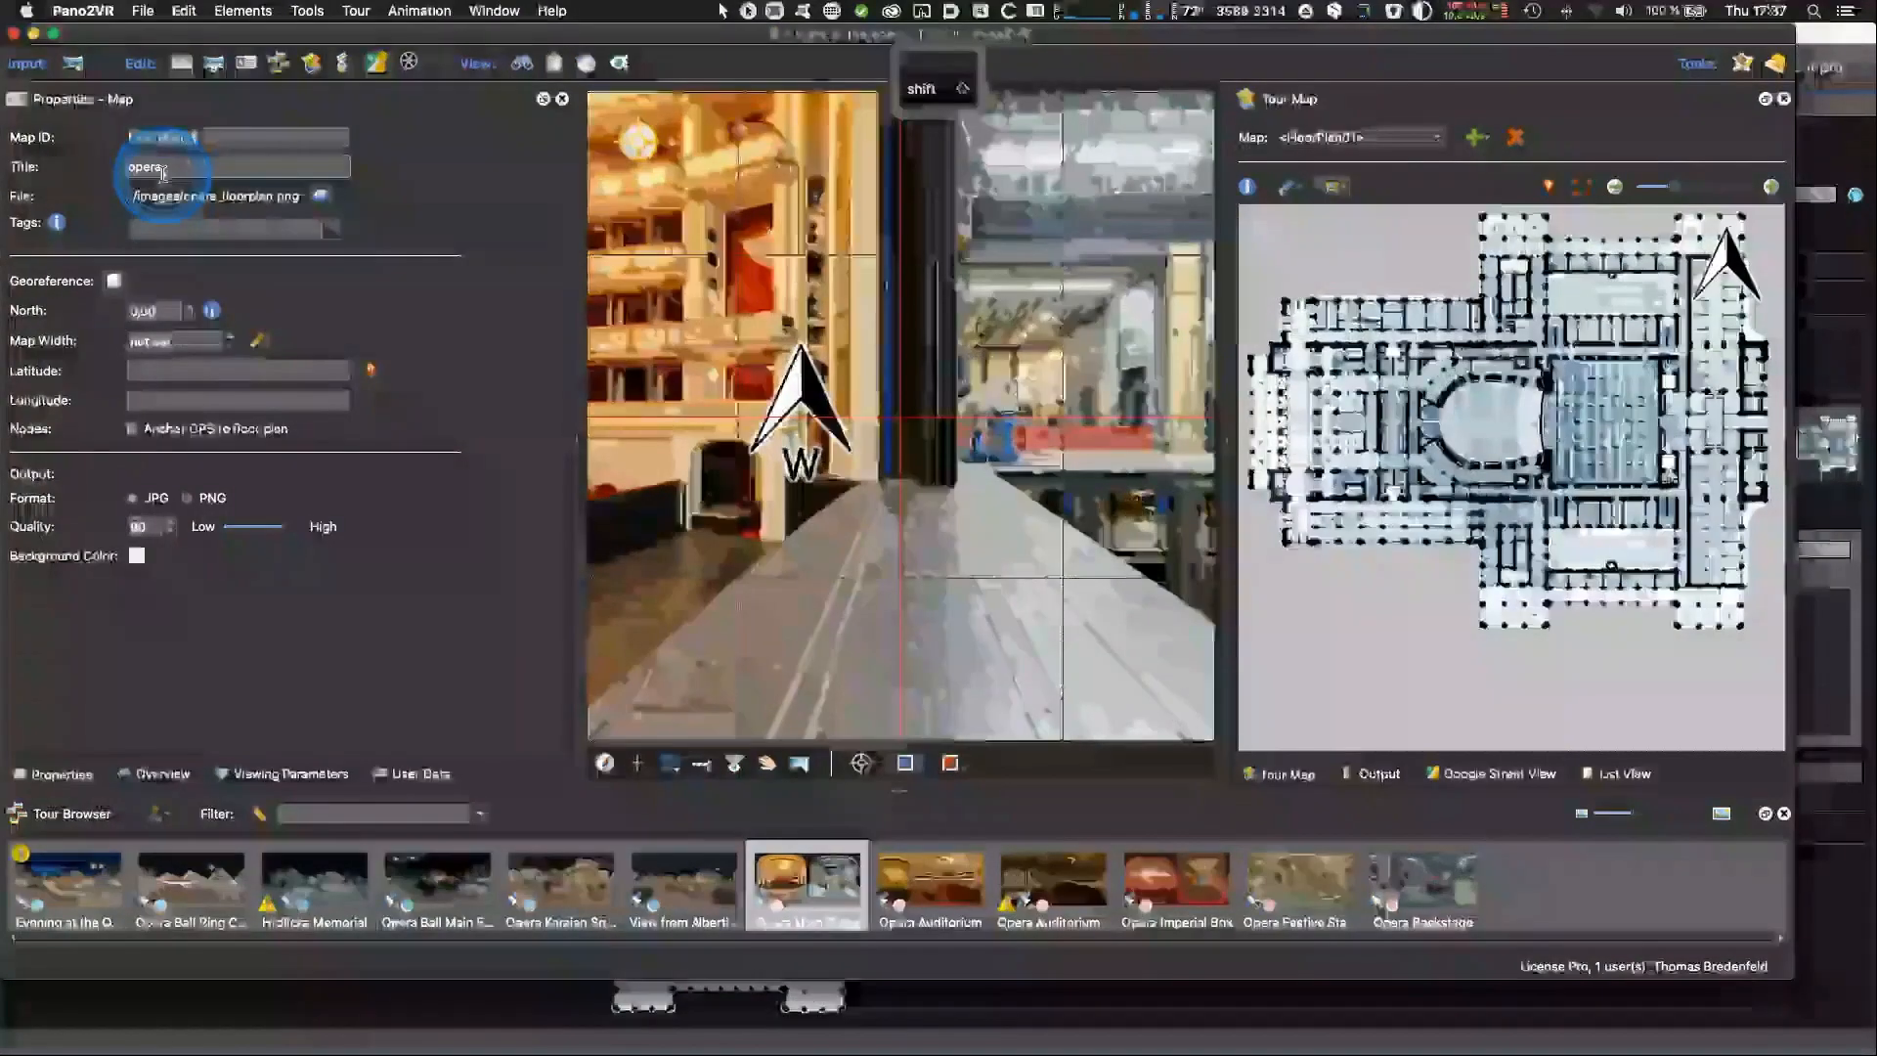
type("loorplan")
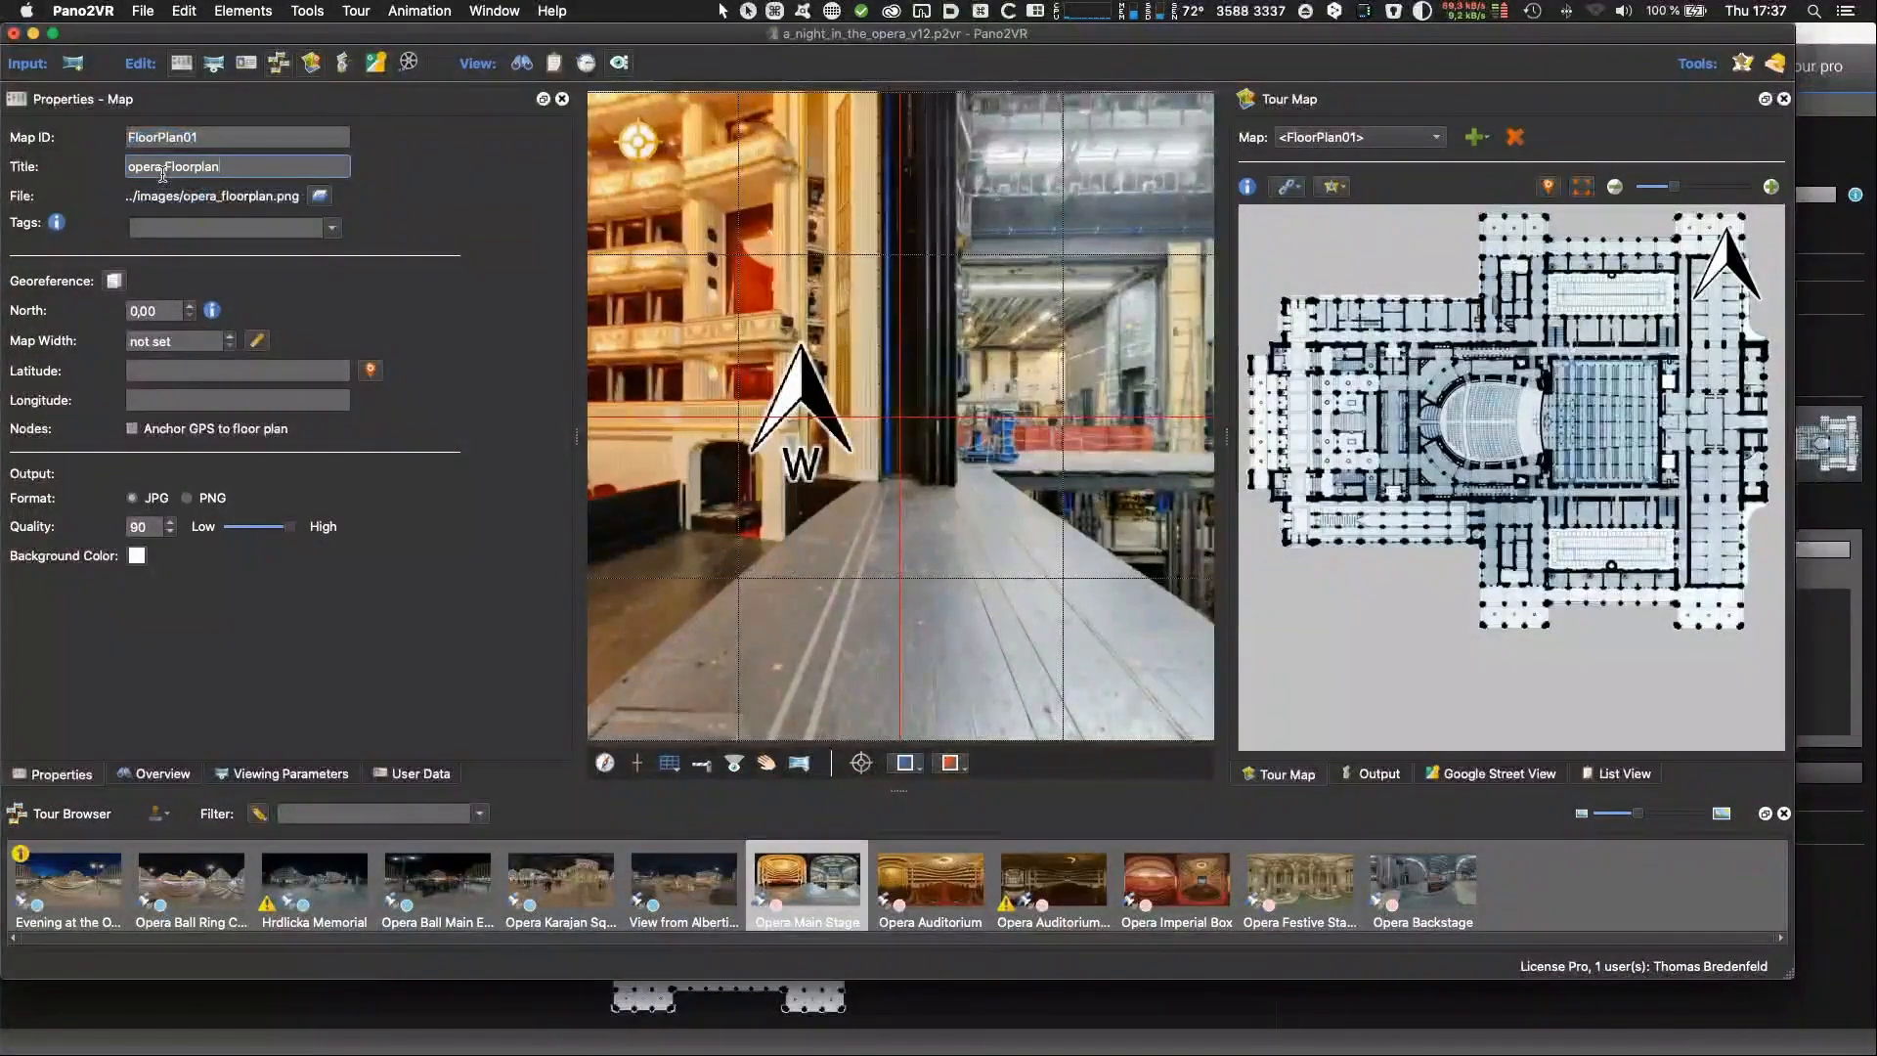
left_click(125, 221)
type("O")
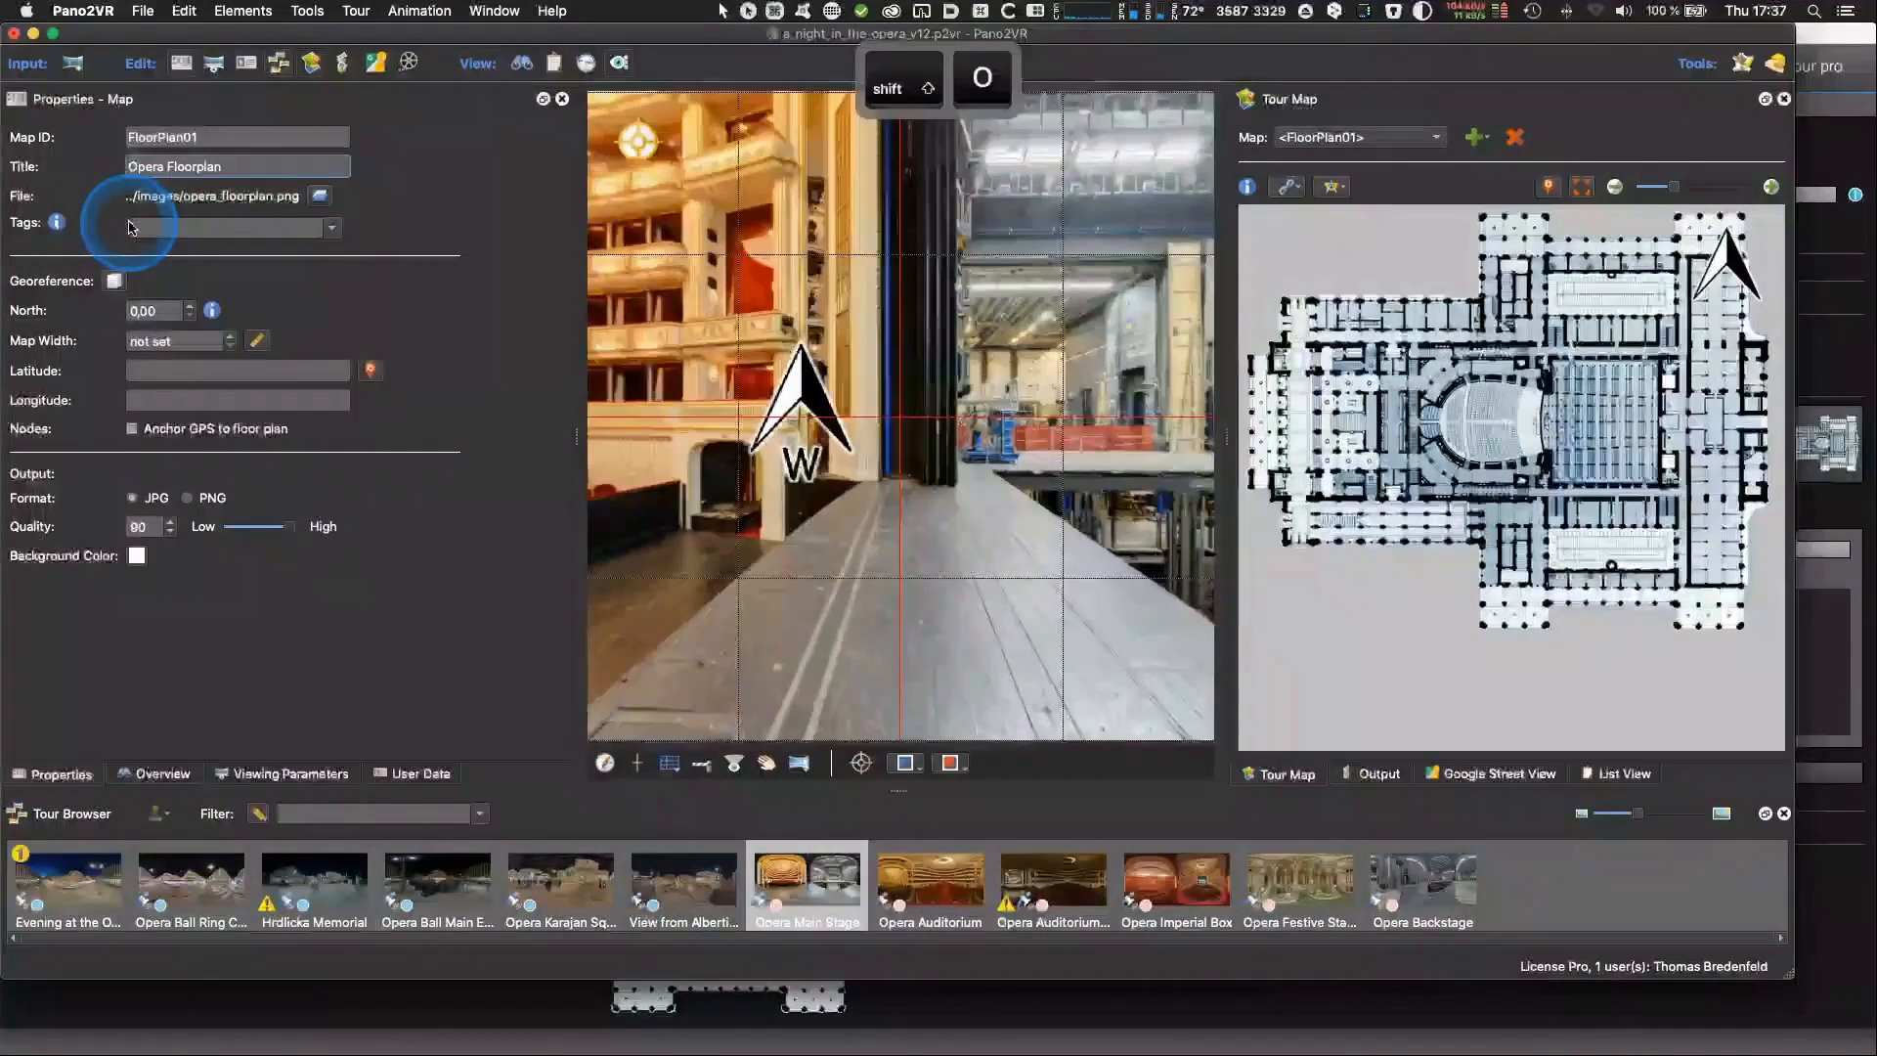
left_click(455, 178)
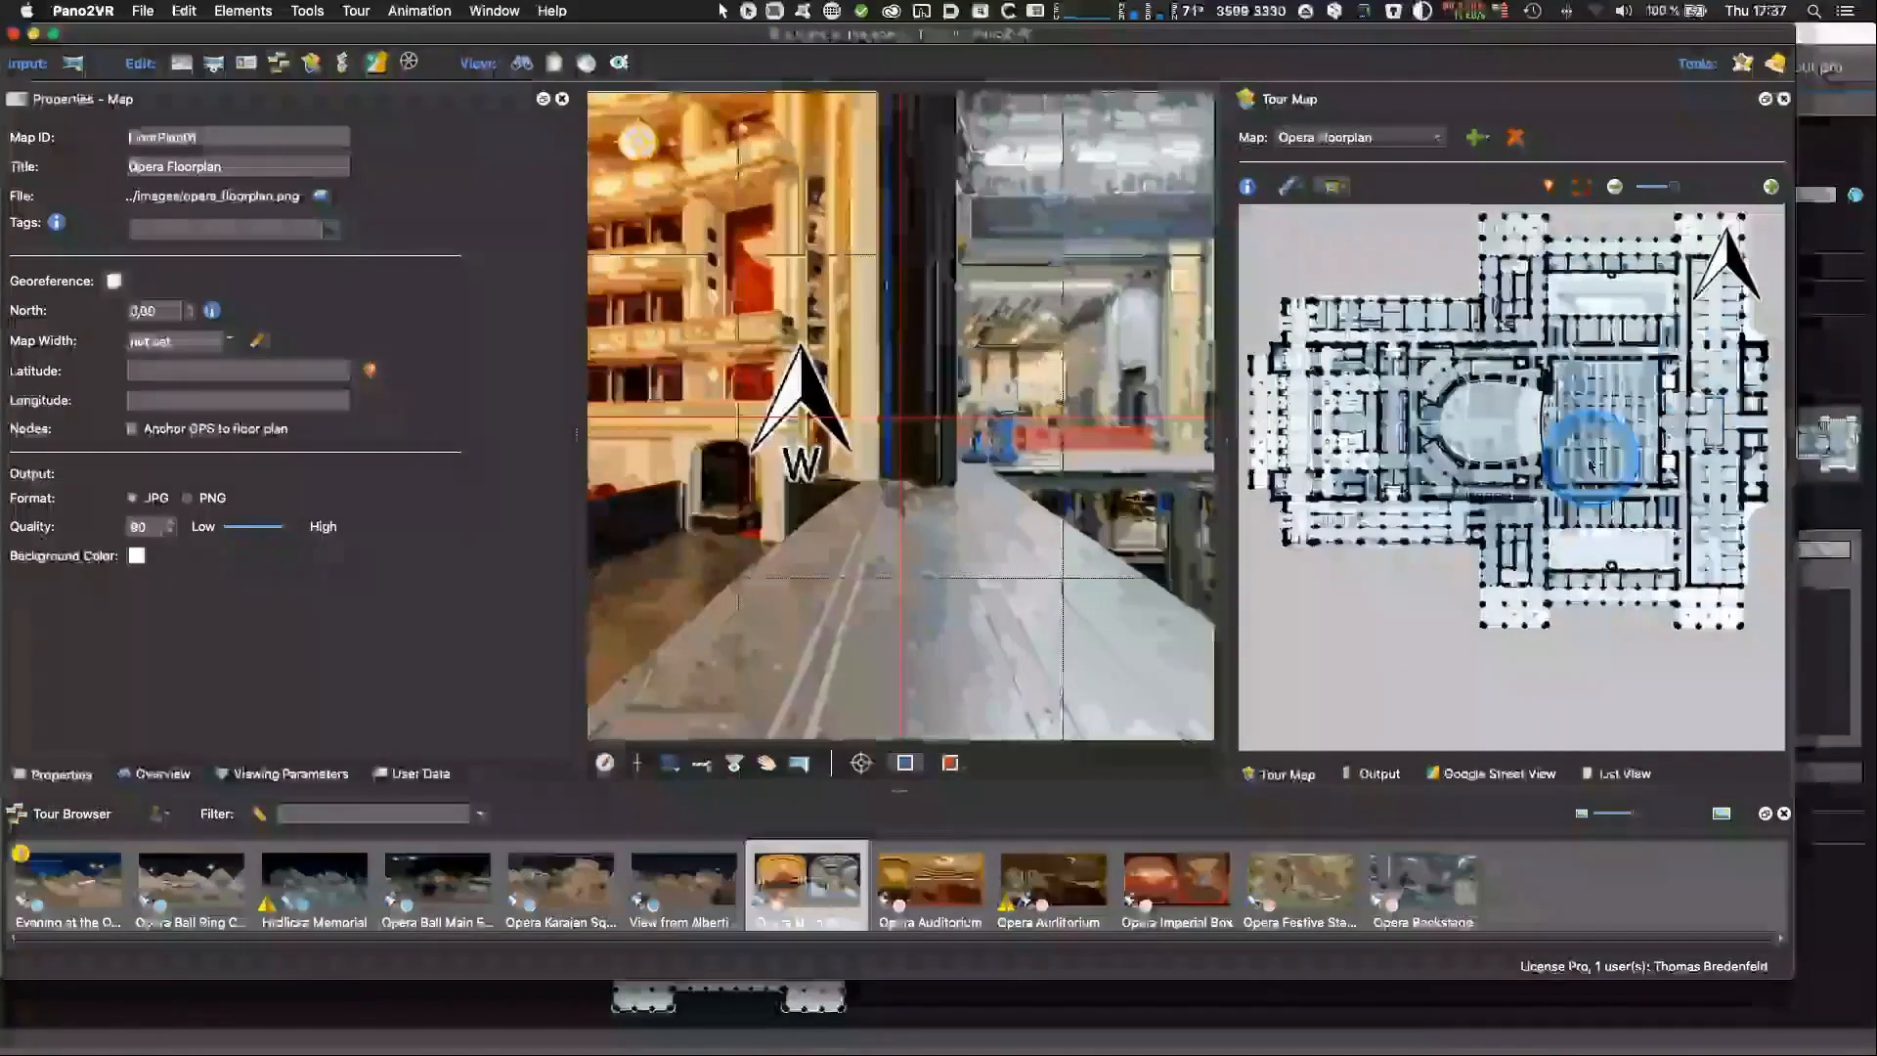
View the panorama locations on the Google Maps - Hybrid map, and return to the Opera Floorplan map.
left_click(1415, 142)
left_click(1413, 132)
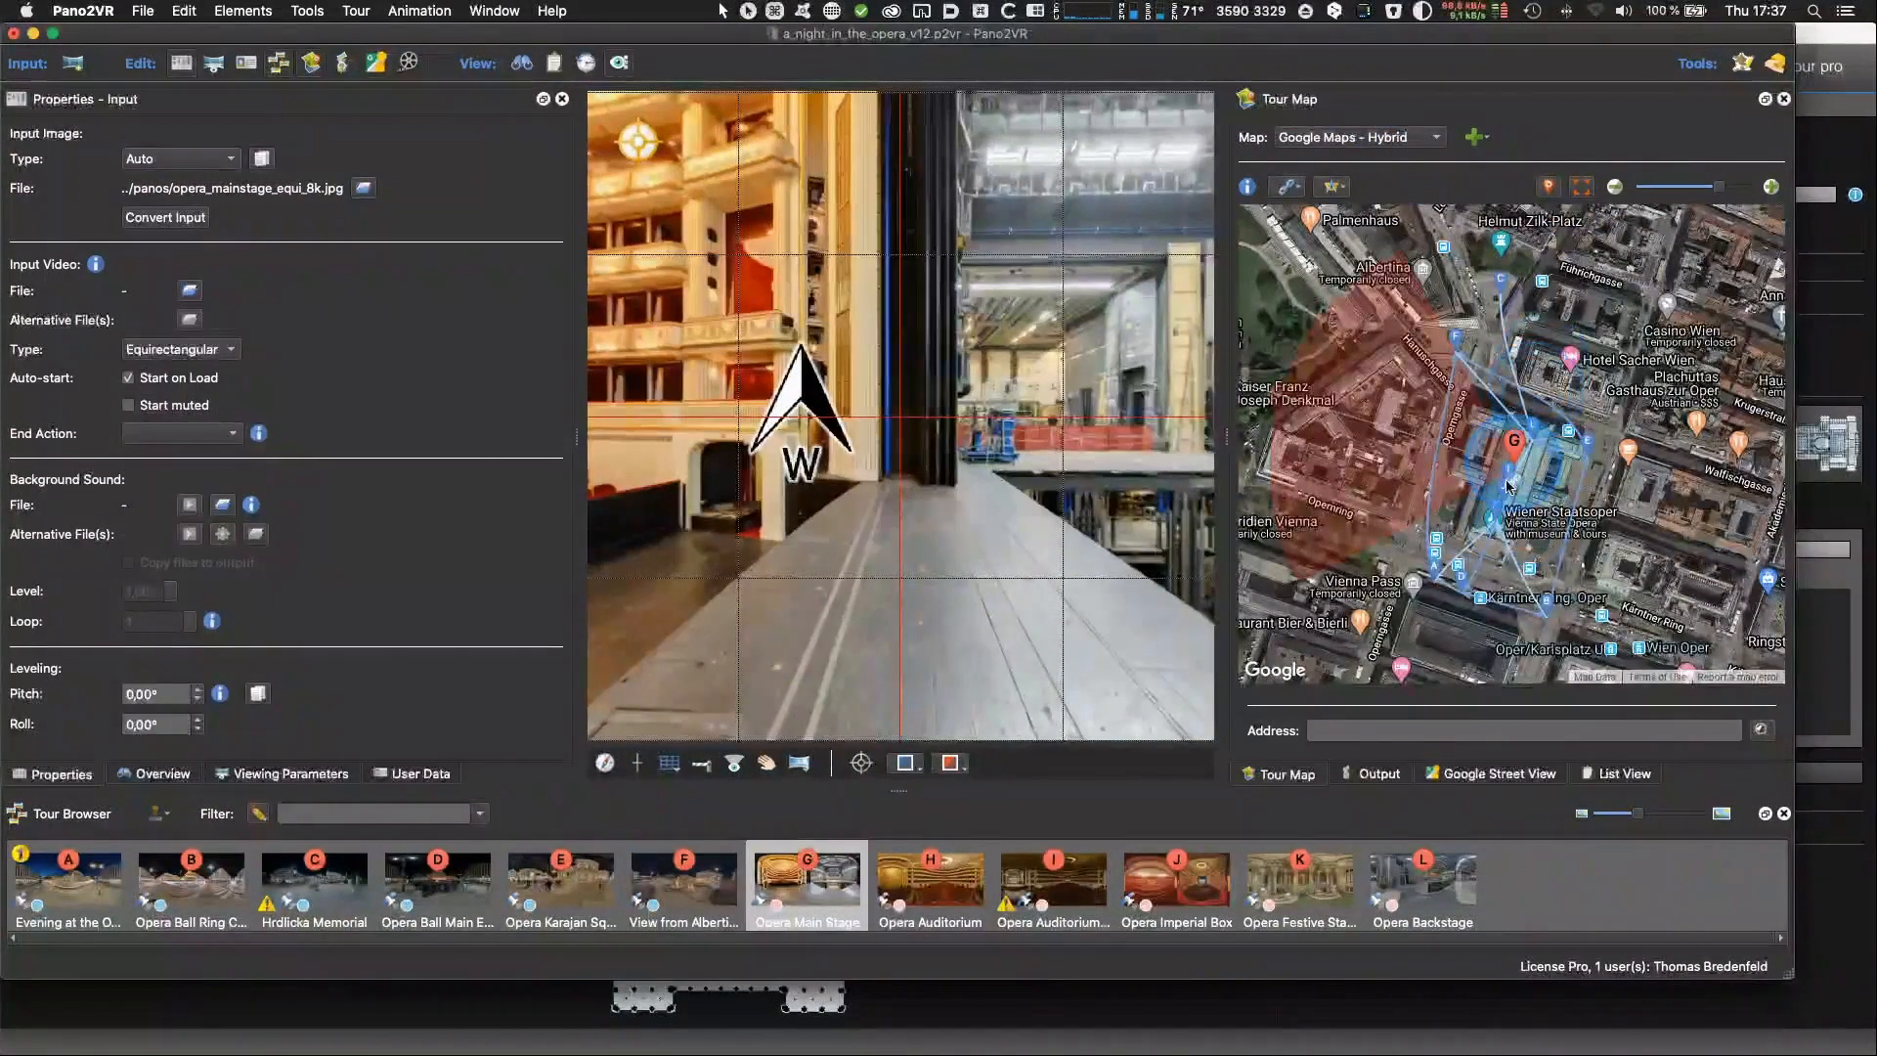
left_click(1380, 137)
left_click(1378, 208)
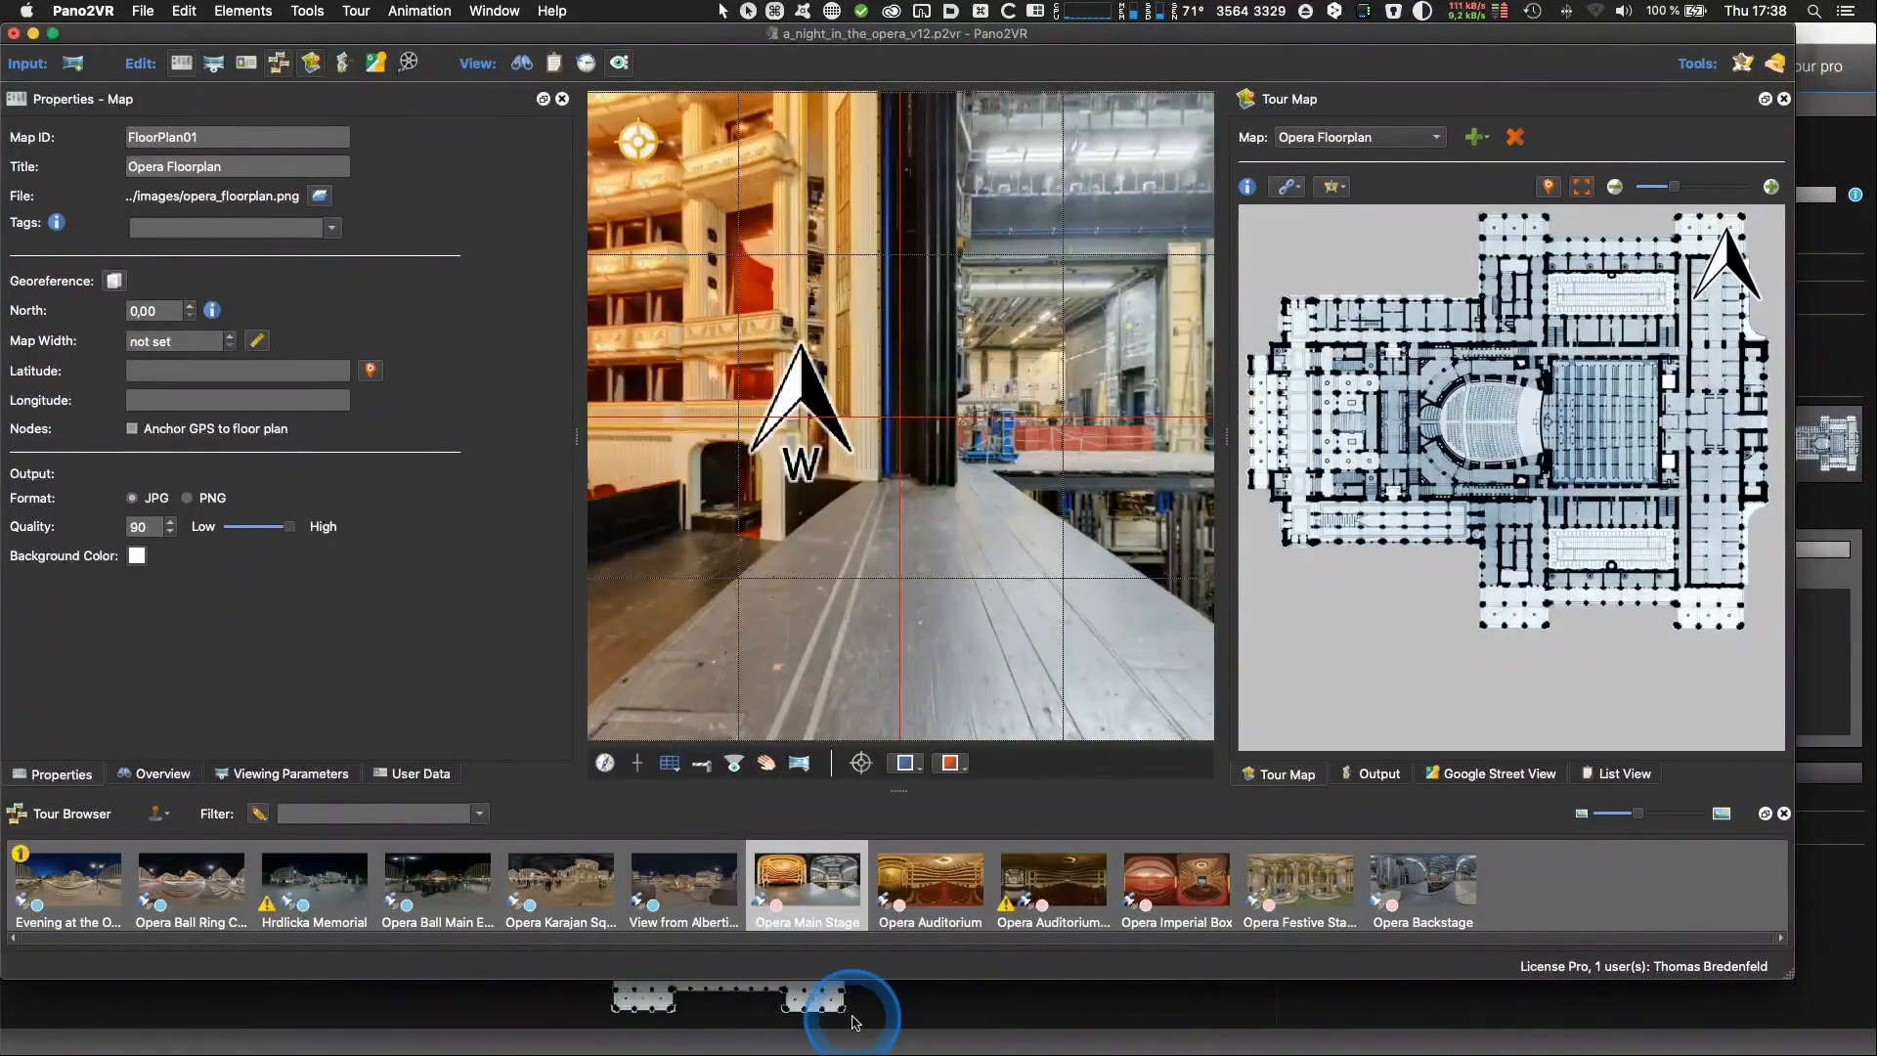
Check the tags of the interior panoramas and place the Opera Backstage panorama on the stage area of the floor plan.
right_click(806, 891)
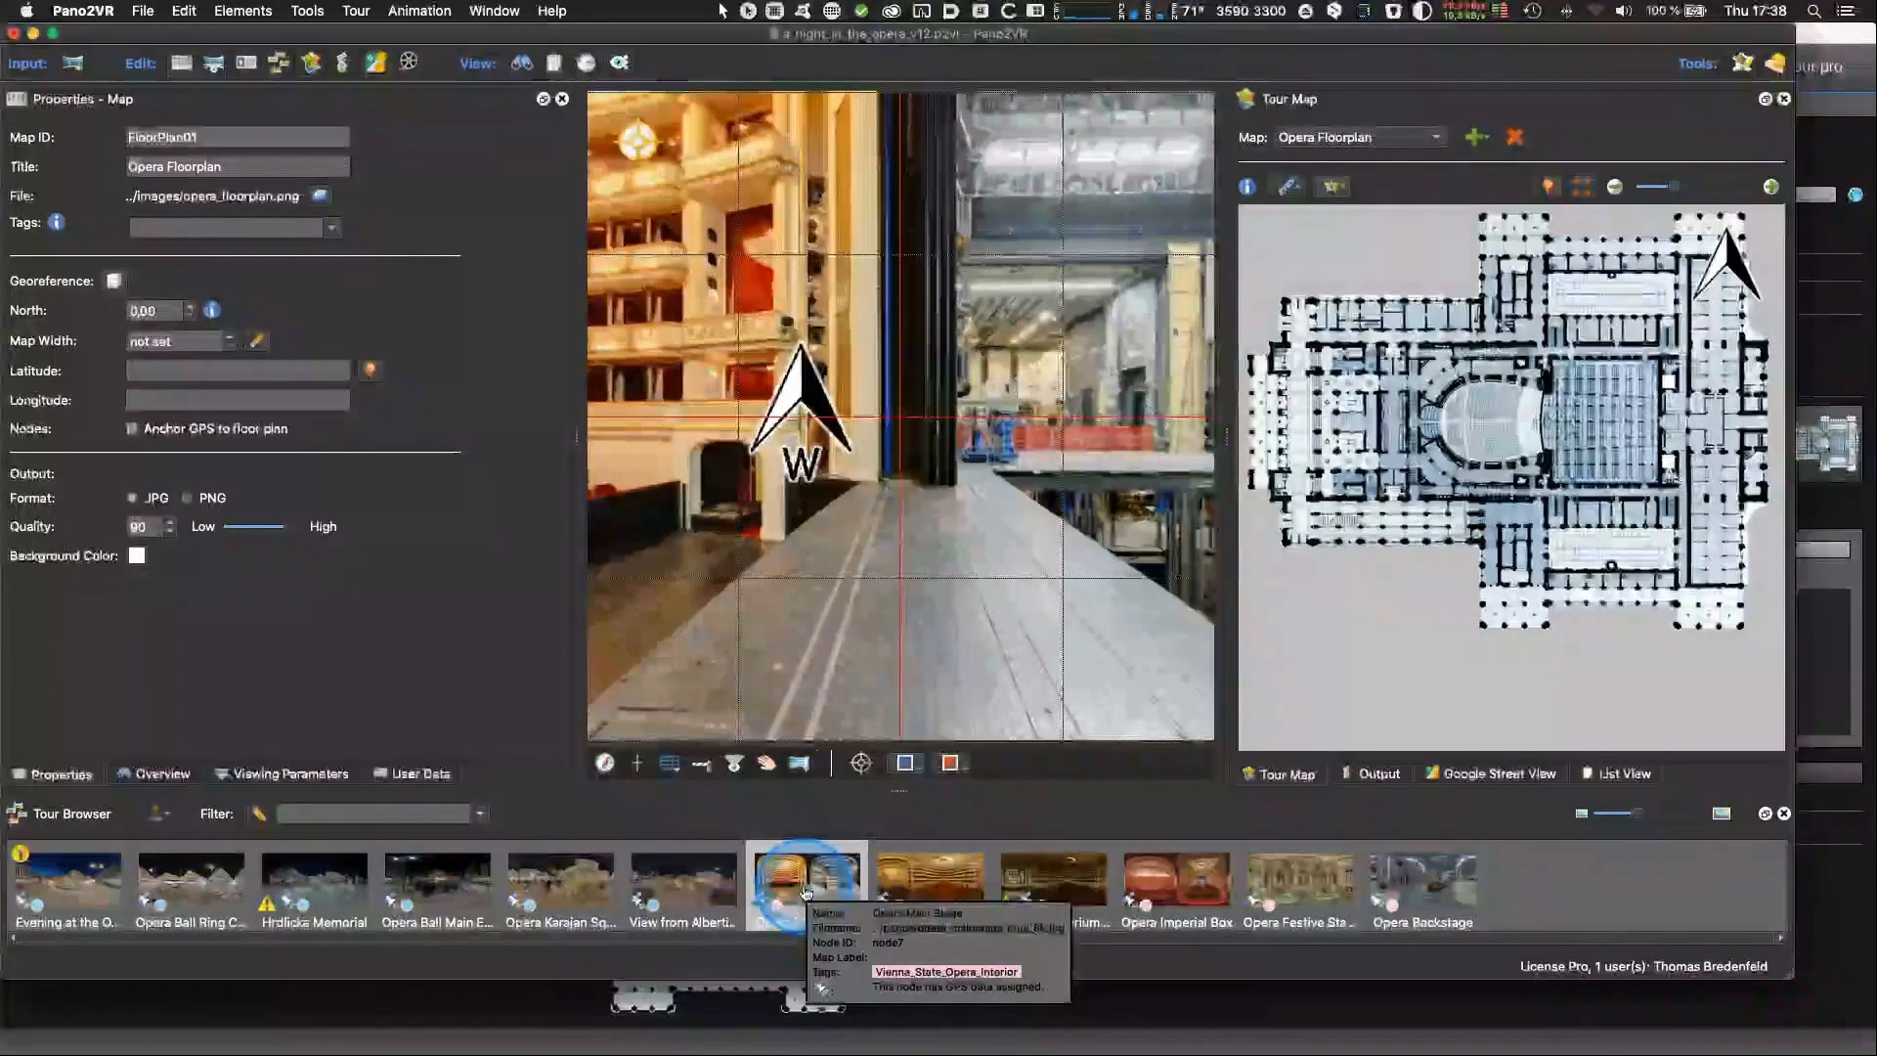
left_click(1423, 987)
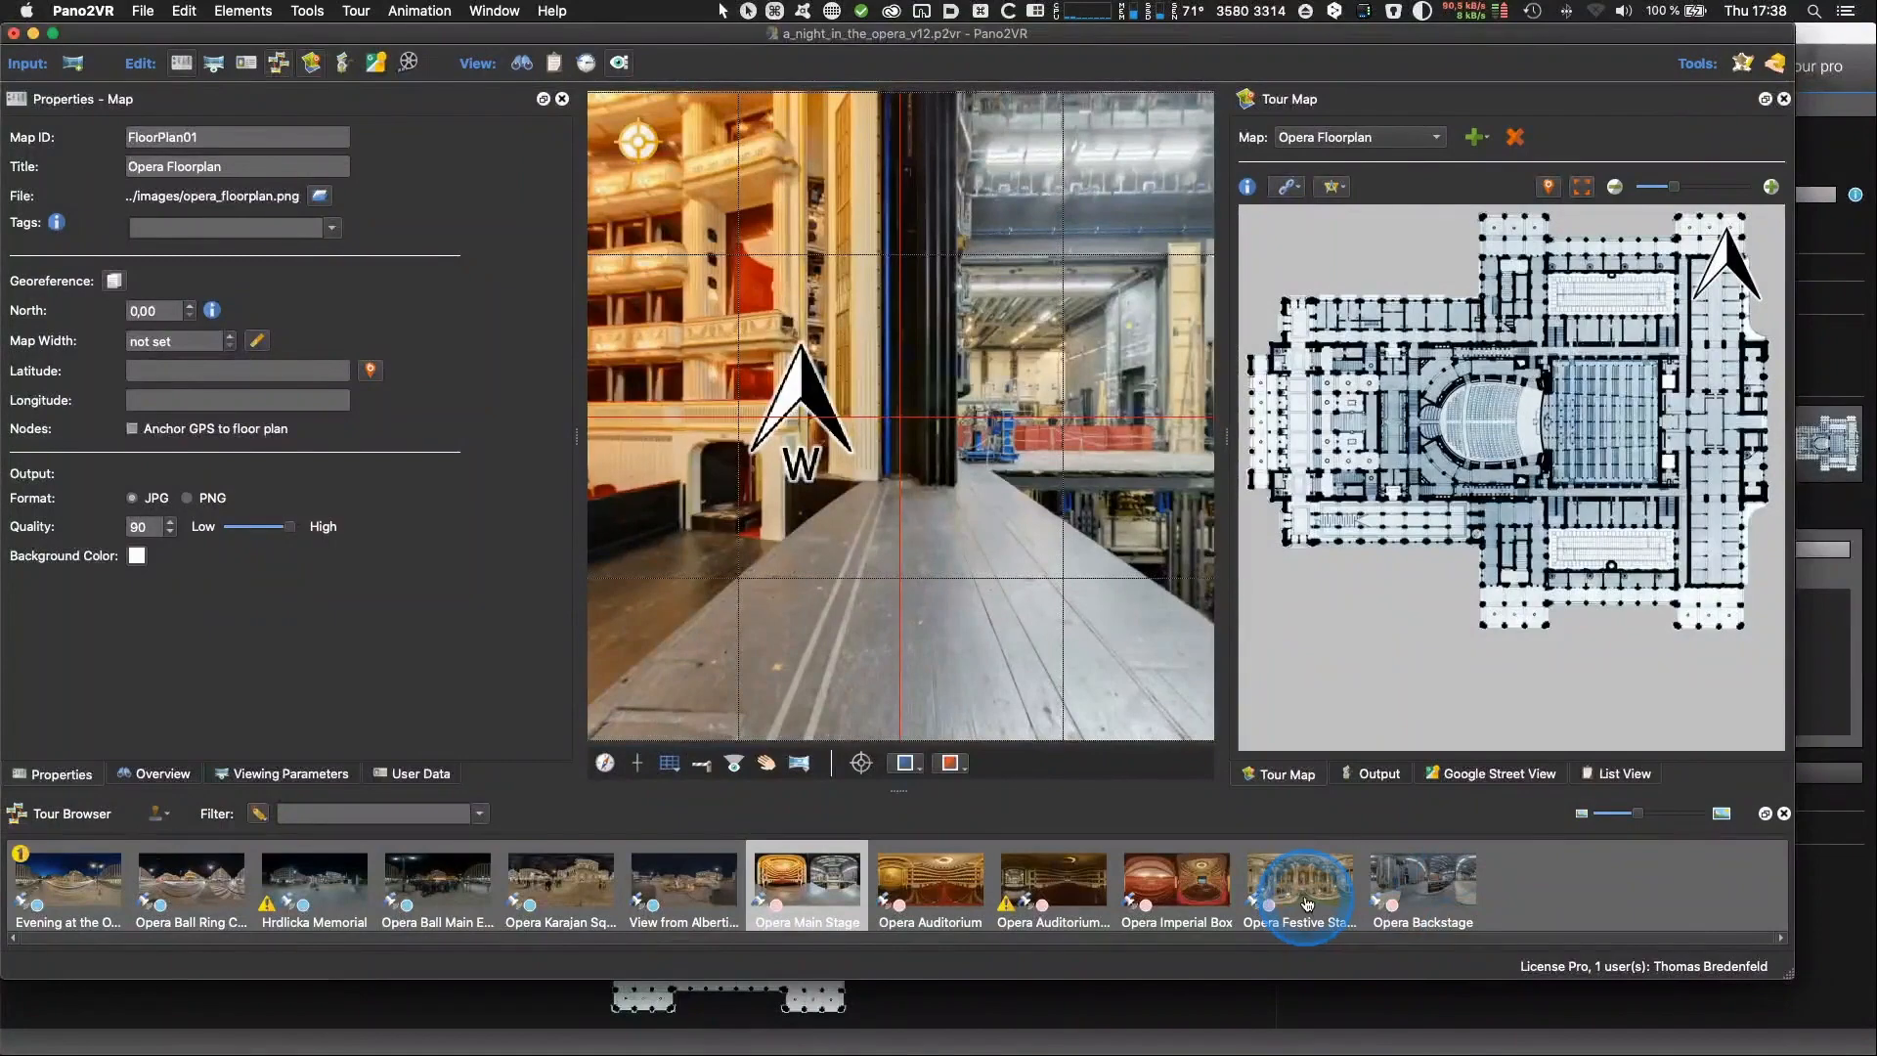
mouse_move(1304, 906)
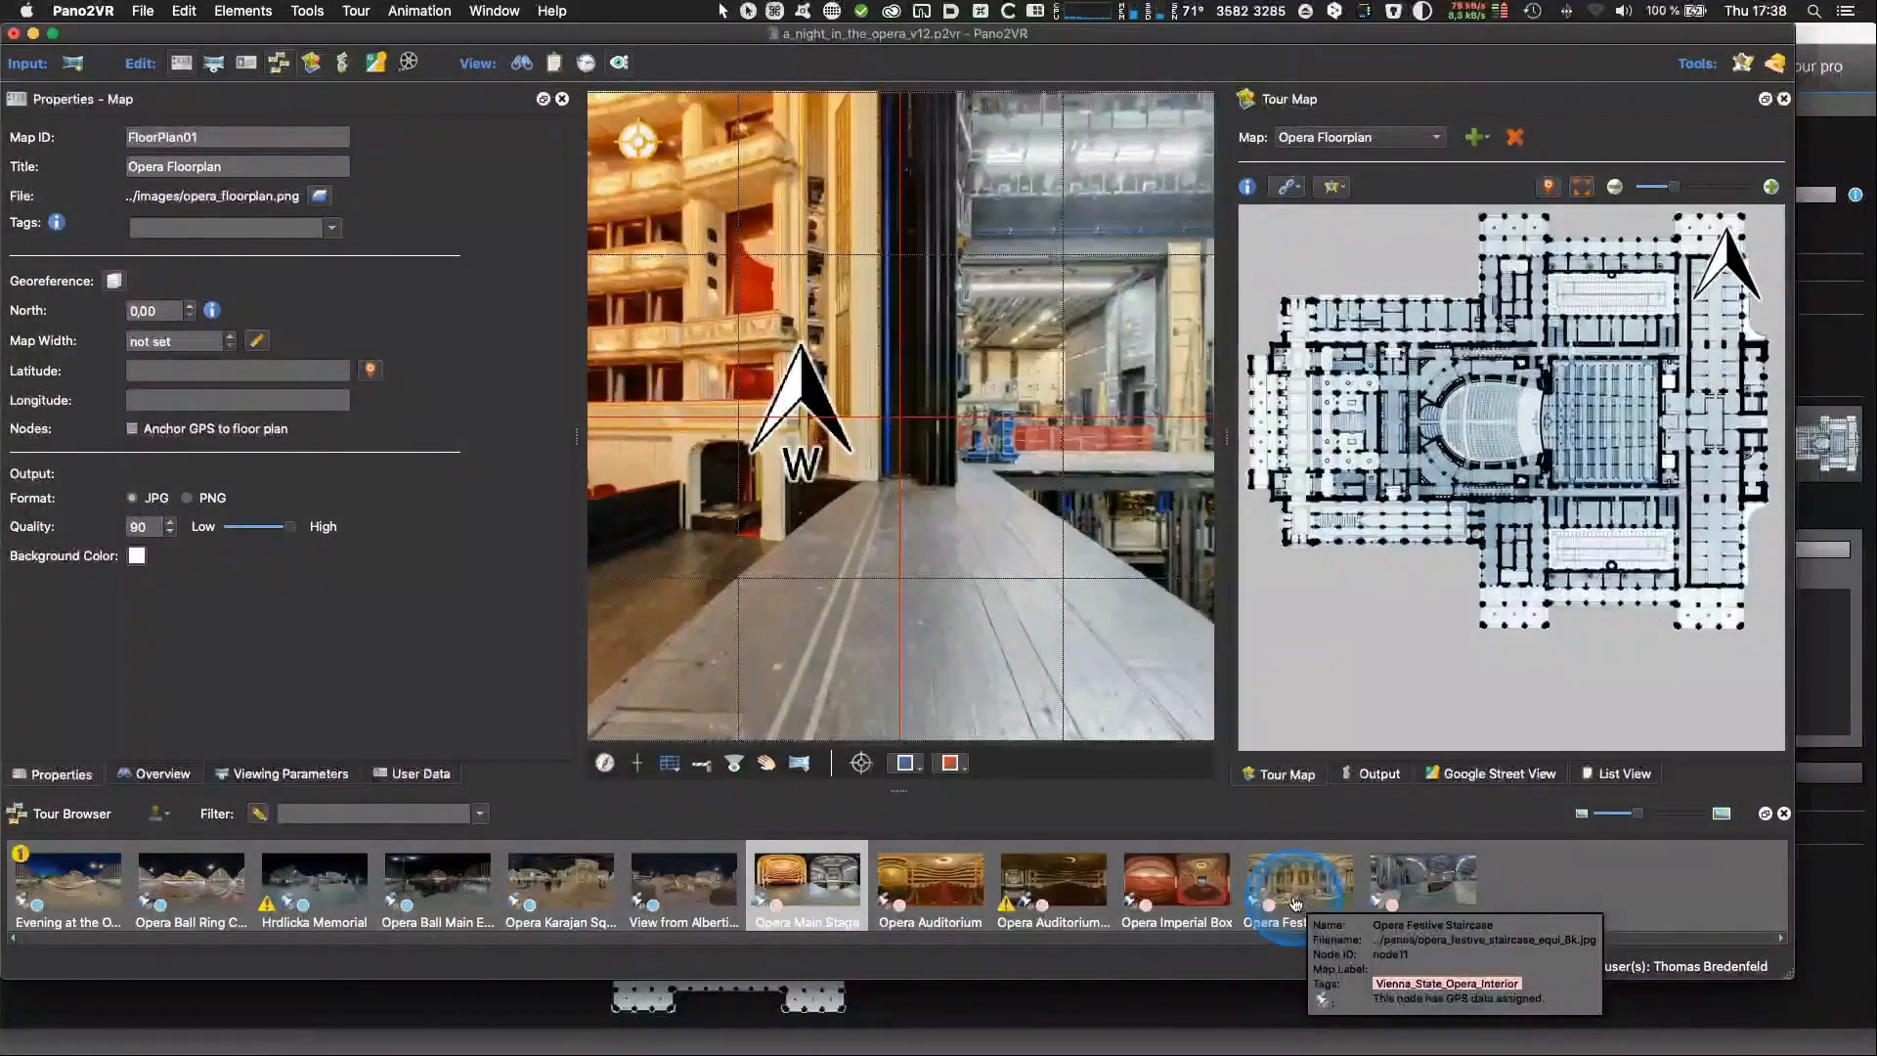
mouse_move(1434, 919)
mouse_move(1440, 894)
left_mouse_down()
mouse_move(1571, 502)
mouse_move(1604, 460)
left_mouse_up()
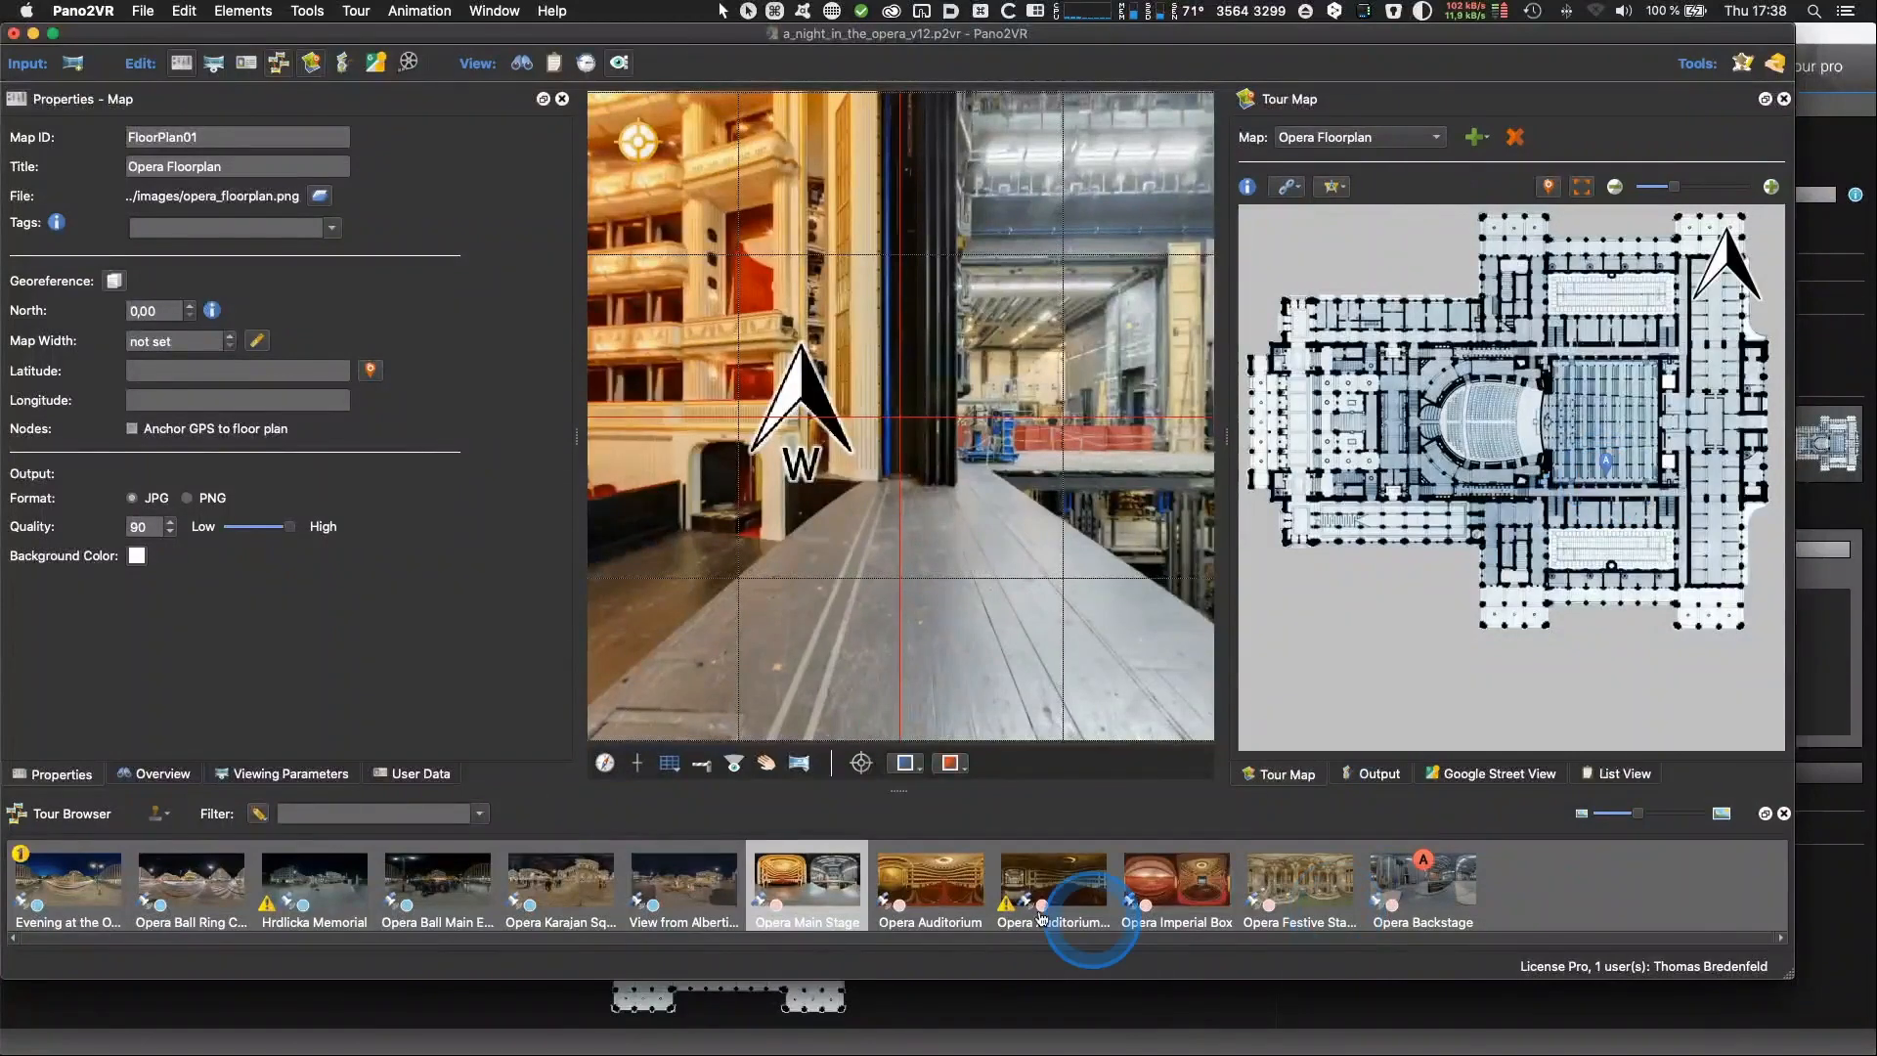
Place the Opera Main Stage, Imperial Box, Festive Staircase and Auditorium panoramas at the stage edge, auditorium rear, stairway and auditorium centre on the plan.
mouse_move(851, 904)
left_mouse_down()
mouse_move(1441, 426)
mouse_move(1546, 427)
left_mouse_up()
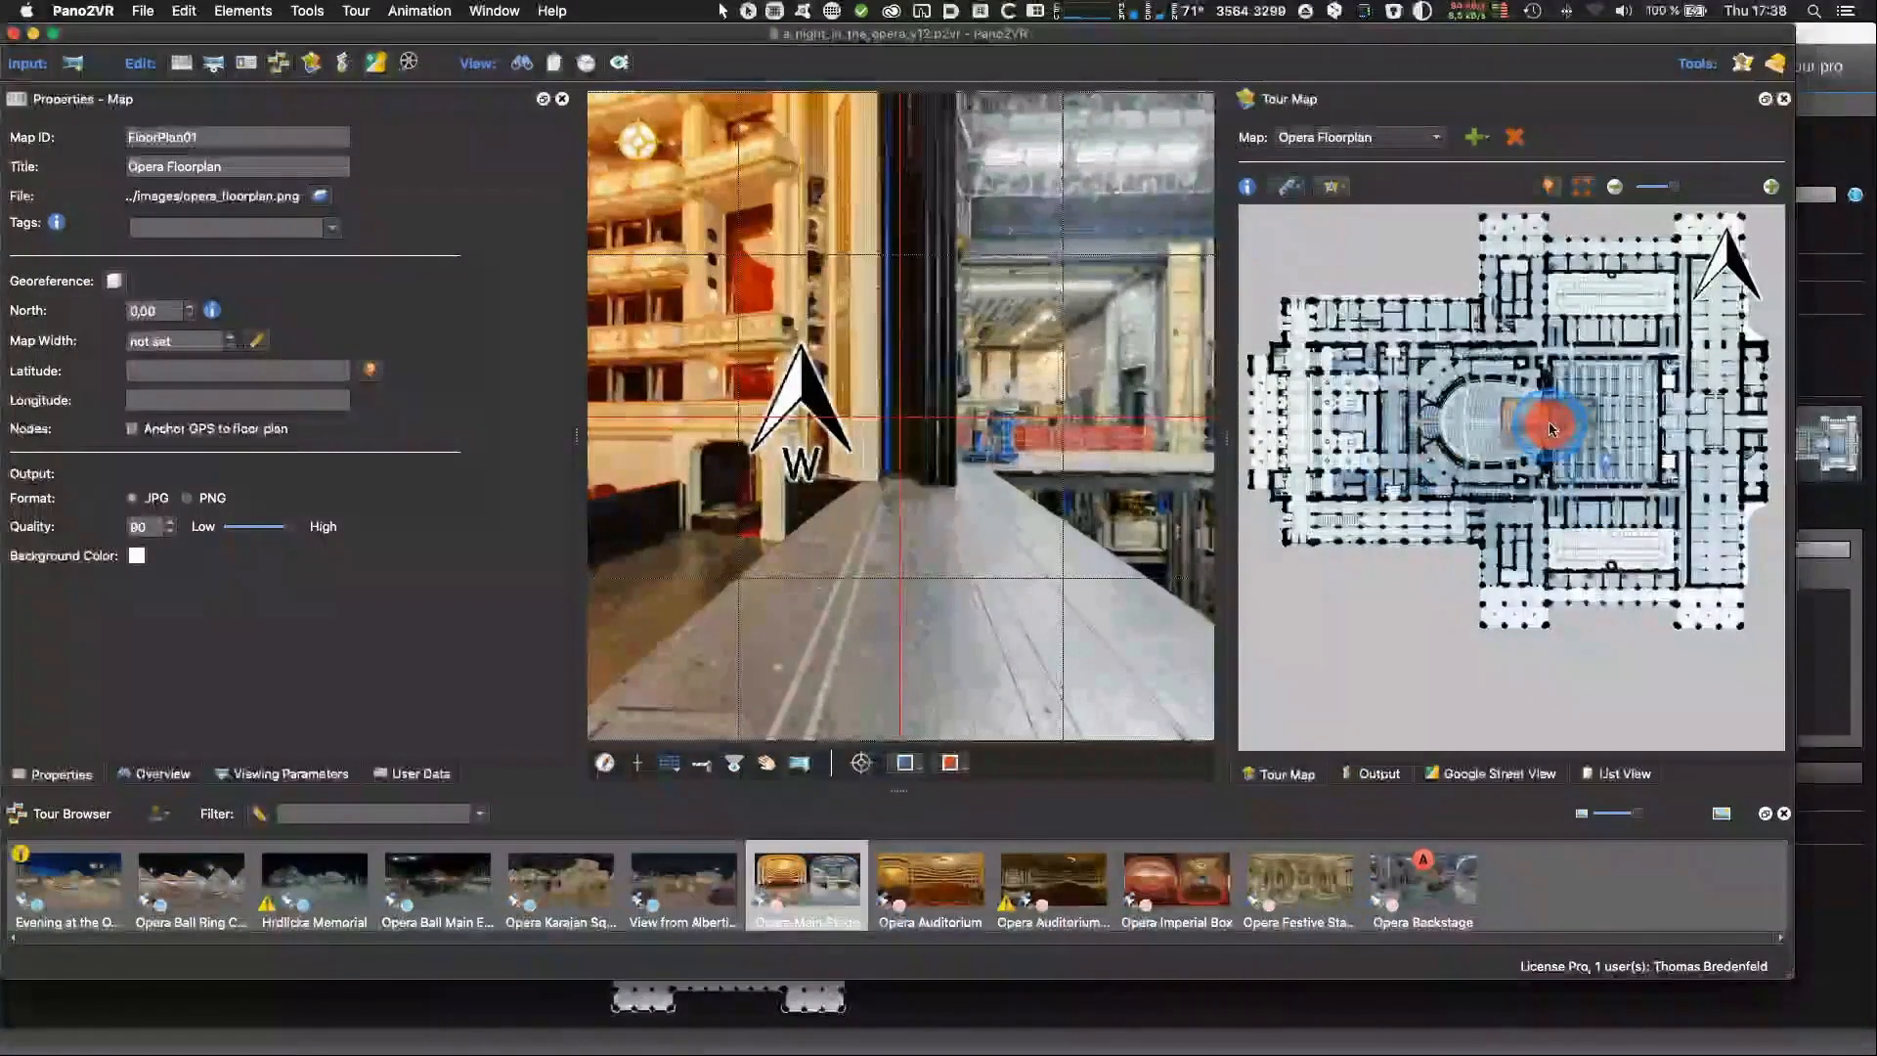
mouse_move(1178, 894)
left_mouse_down()
mouse_move(1341, 486)
mouse_move(1429, 420)
left_mouse_up()
left_click_drag(1303, 885, 1364, 411)
mouse_move(1060, 931)
left_mouse_down()
mouse_move(1187, 694)
mouse_move(1503, 408)
mouse_move(1492, 422)
left_mouse_up()
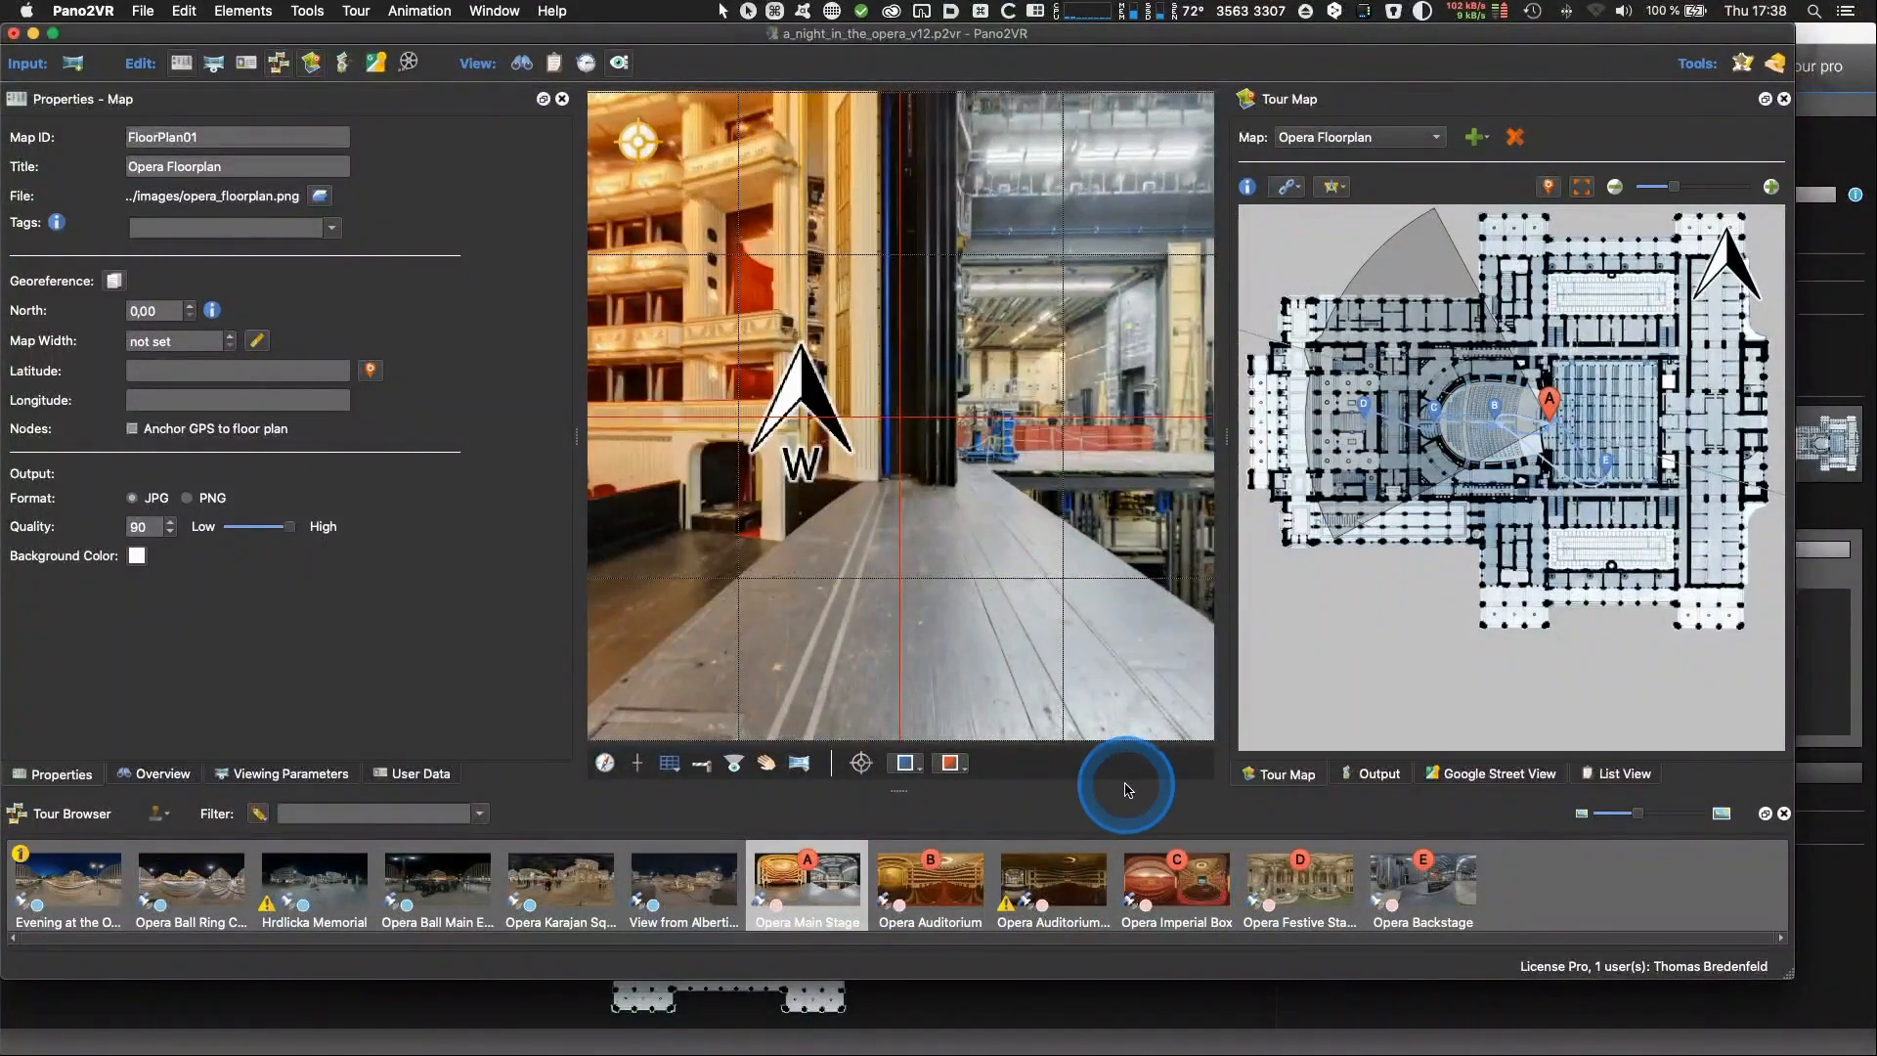
Rotate the Opera Main Stage panorama to check its radar on the floor plan, and view the Karajan Square panorama for comparison.
mouse_move(1127, 790)
left_mouse_down()
mouse_move(1388, 440)
mouse_move(1525, 410)
mouse_move(1593, 528)
mouse_move(1542, 579)
mouse_move(1247, 785)
mouse_move(1212, 692)
left_mouse_up()
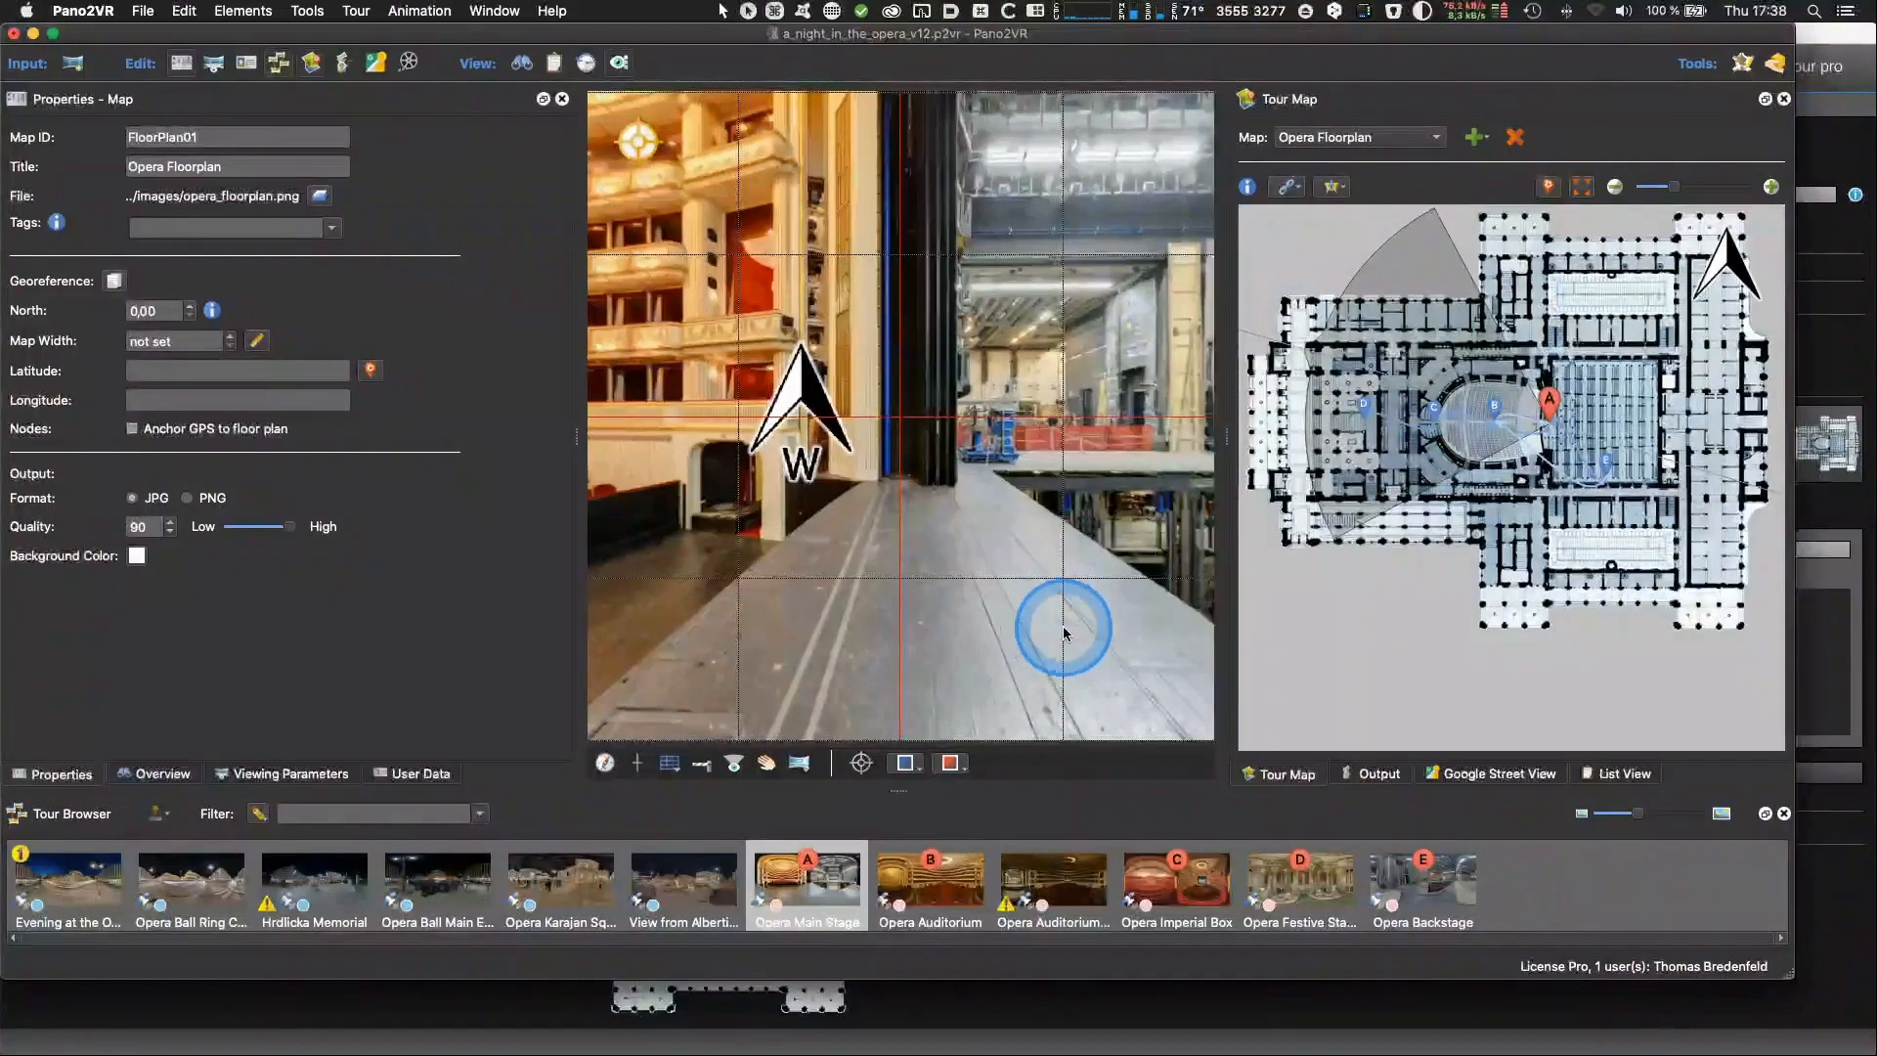
left_click_drag(1081, 519, 1051, 616)
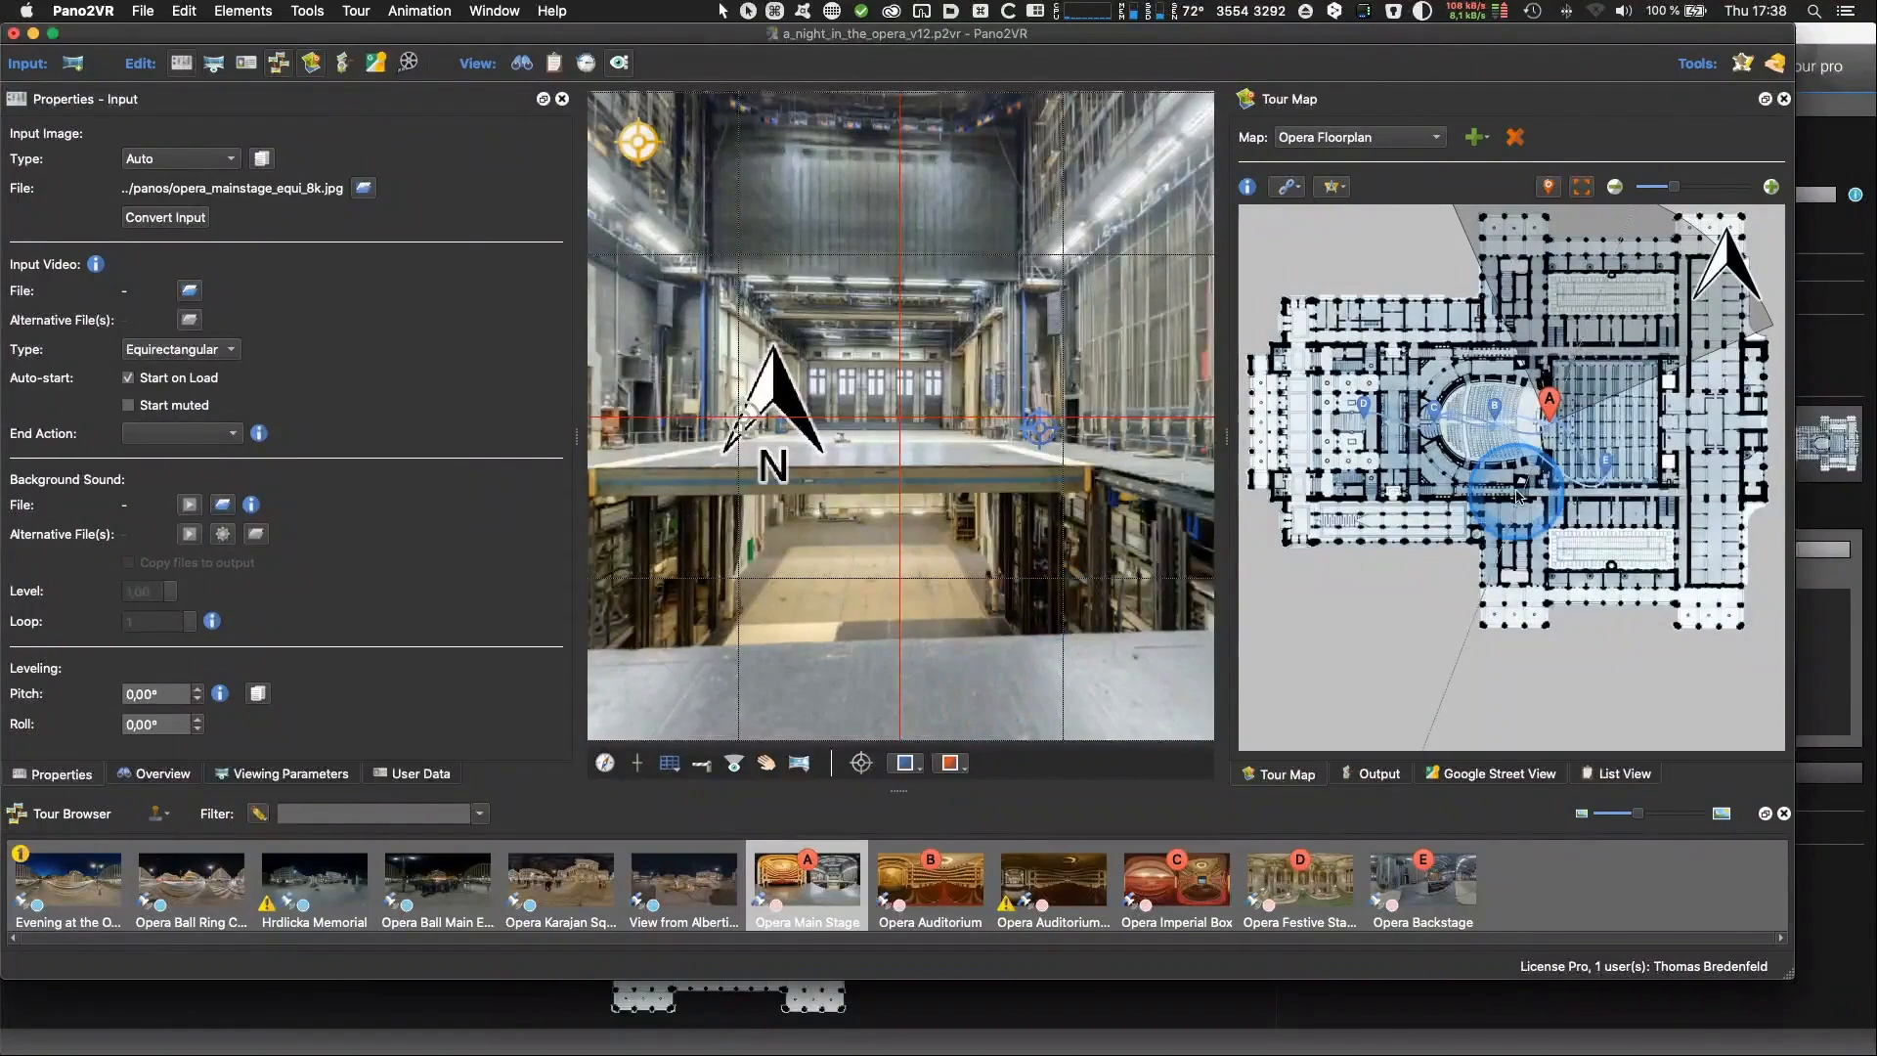
left_click(1500, 415)
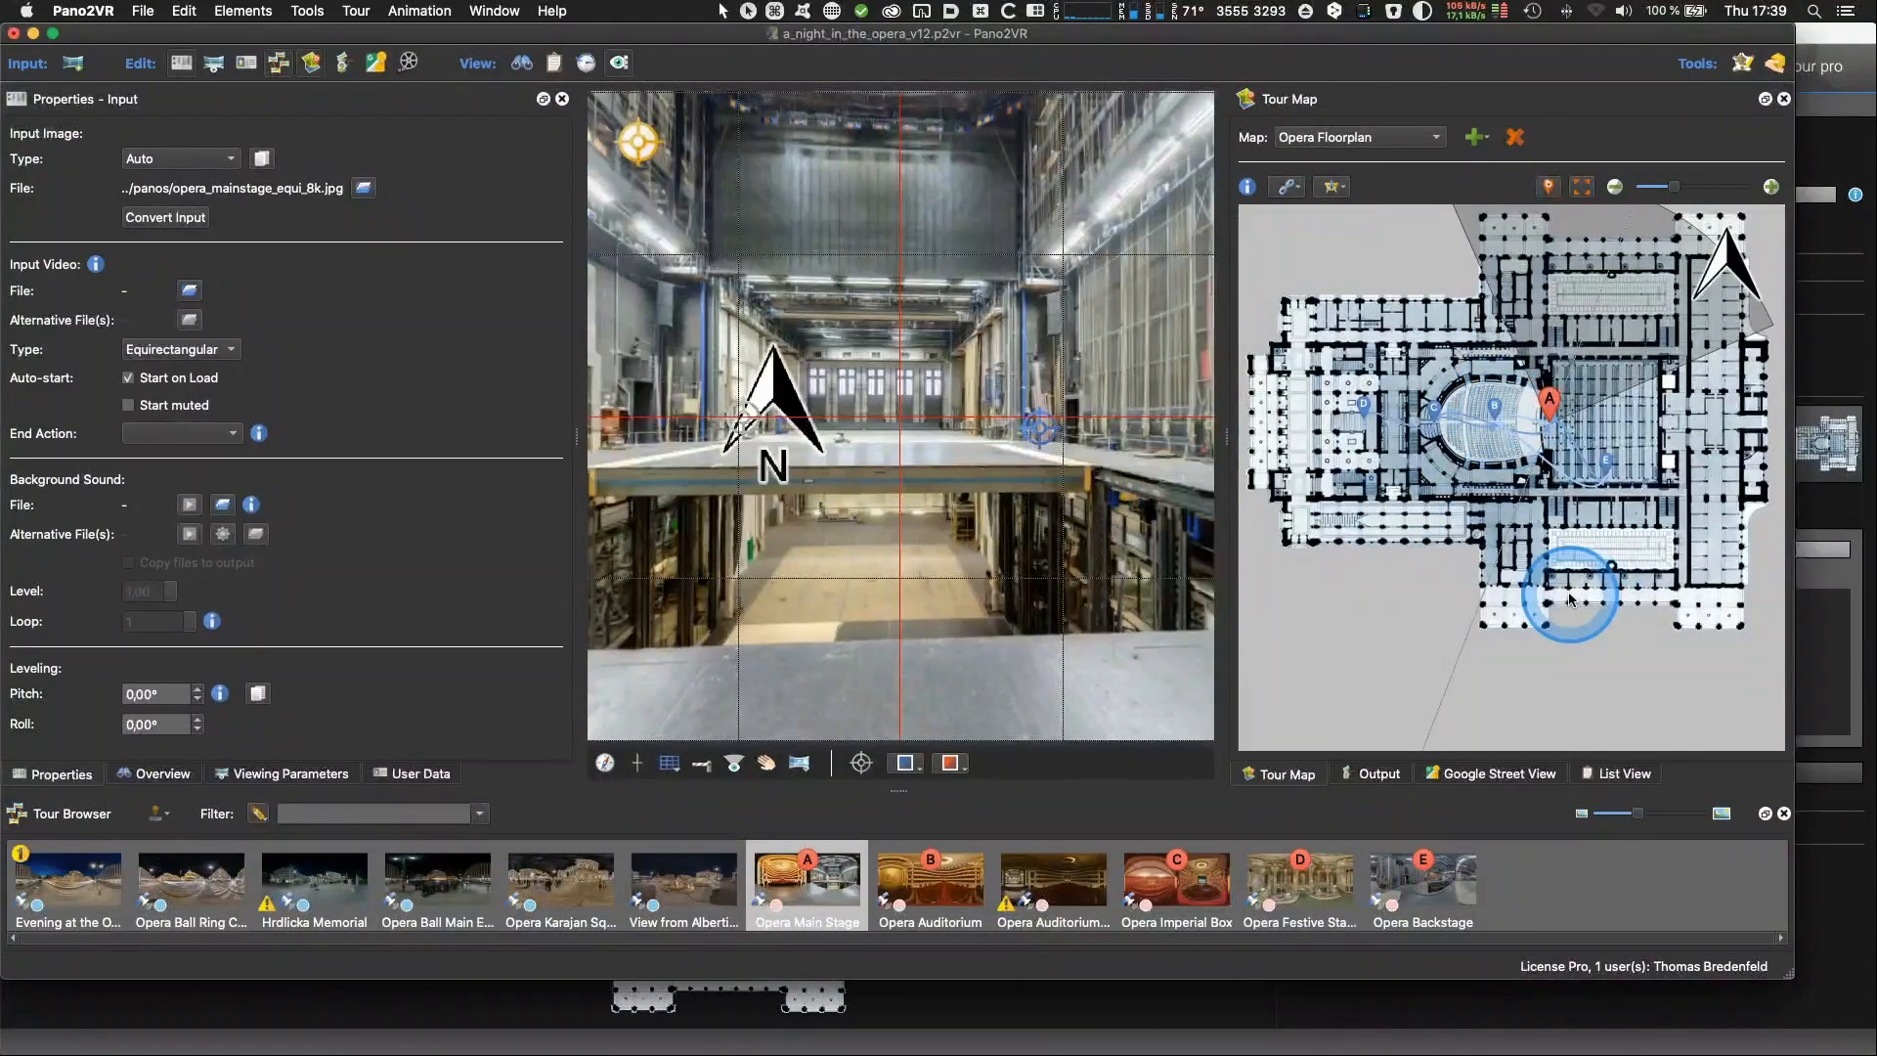
left_click(595, 898)
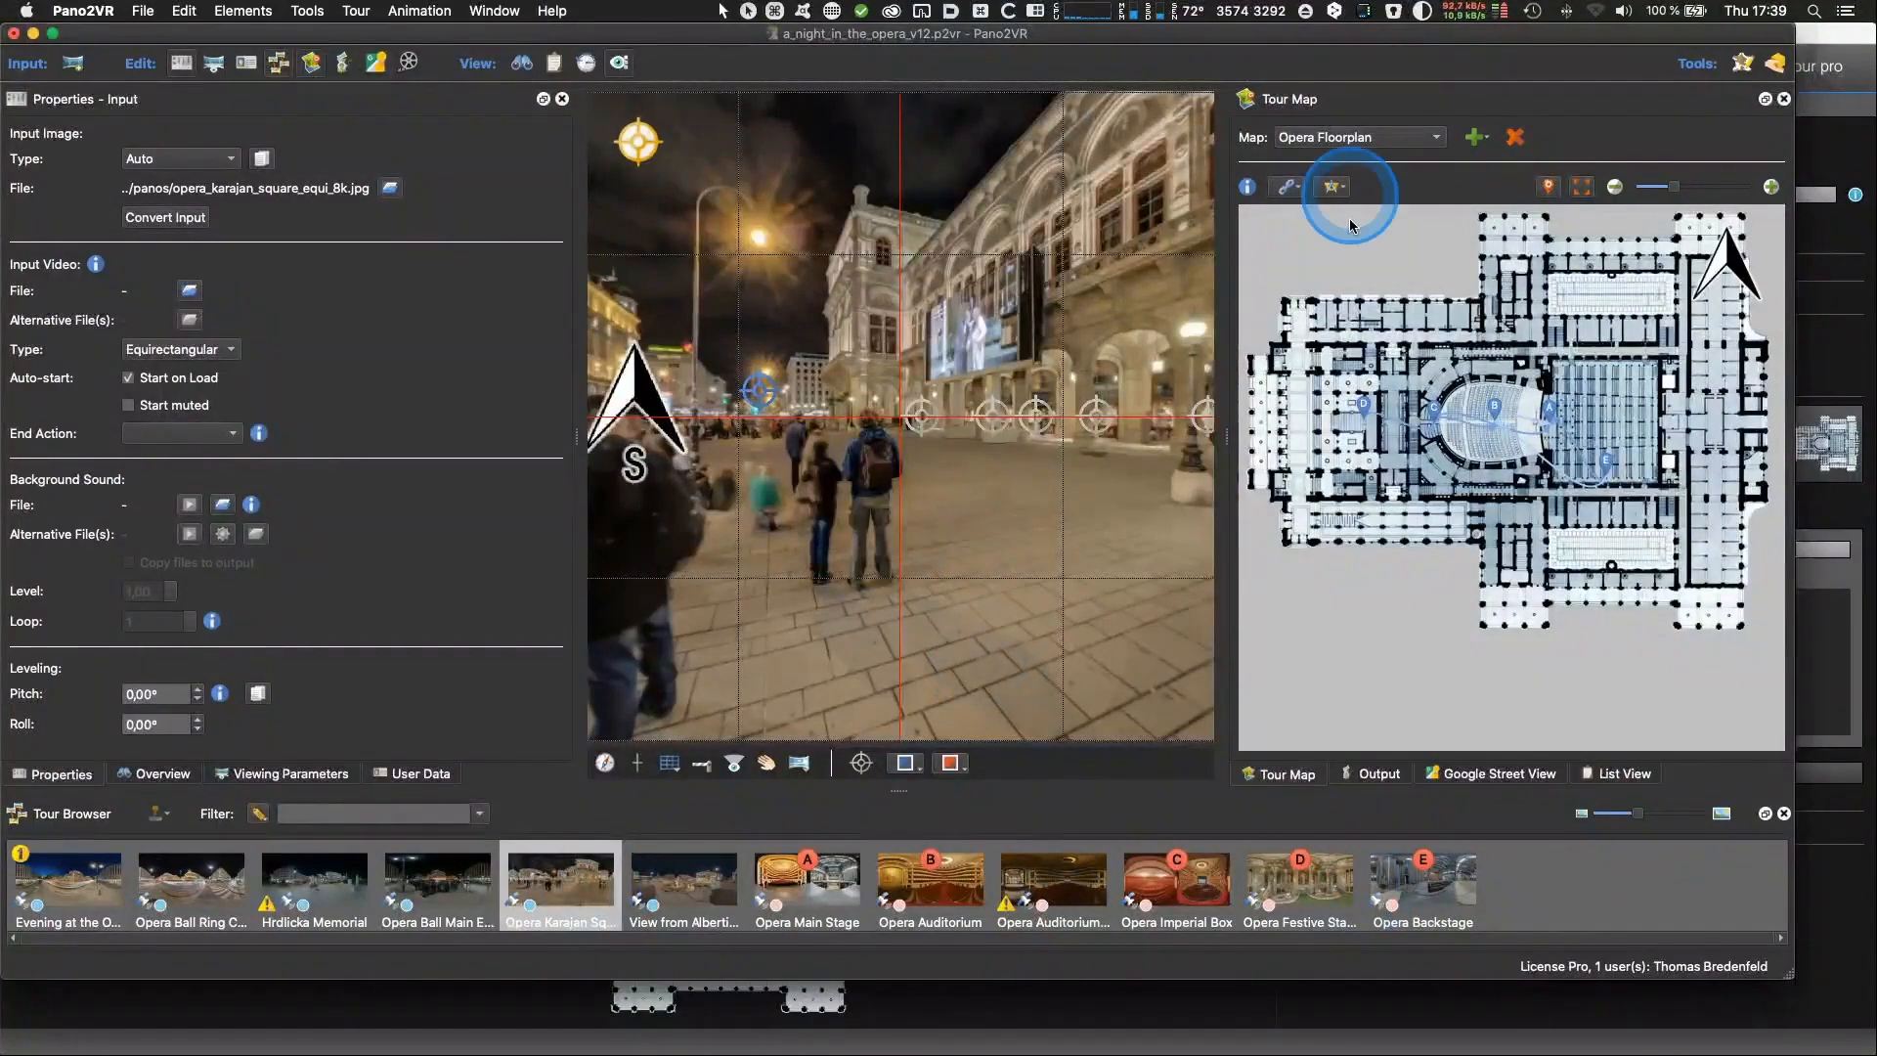
Save the project and open the output's simplex_v6_opera.ggsk skin in the Skin Editor.
left_click(1368, 773)
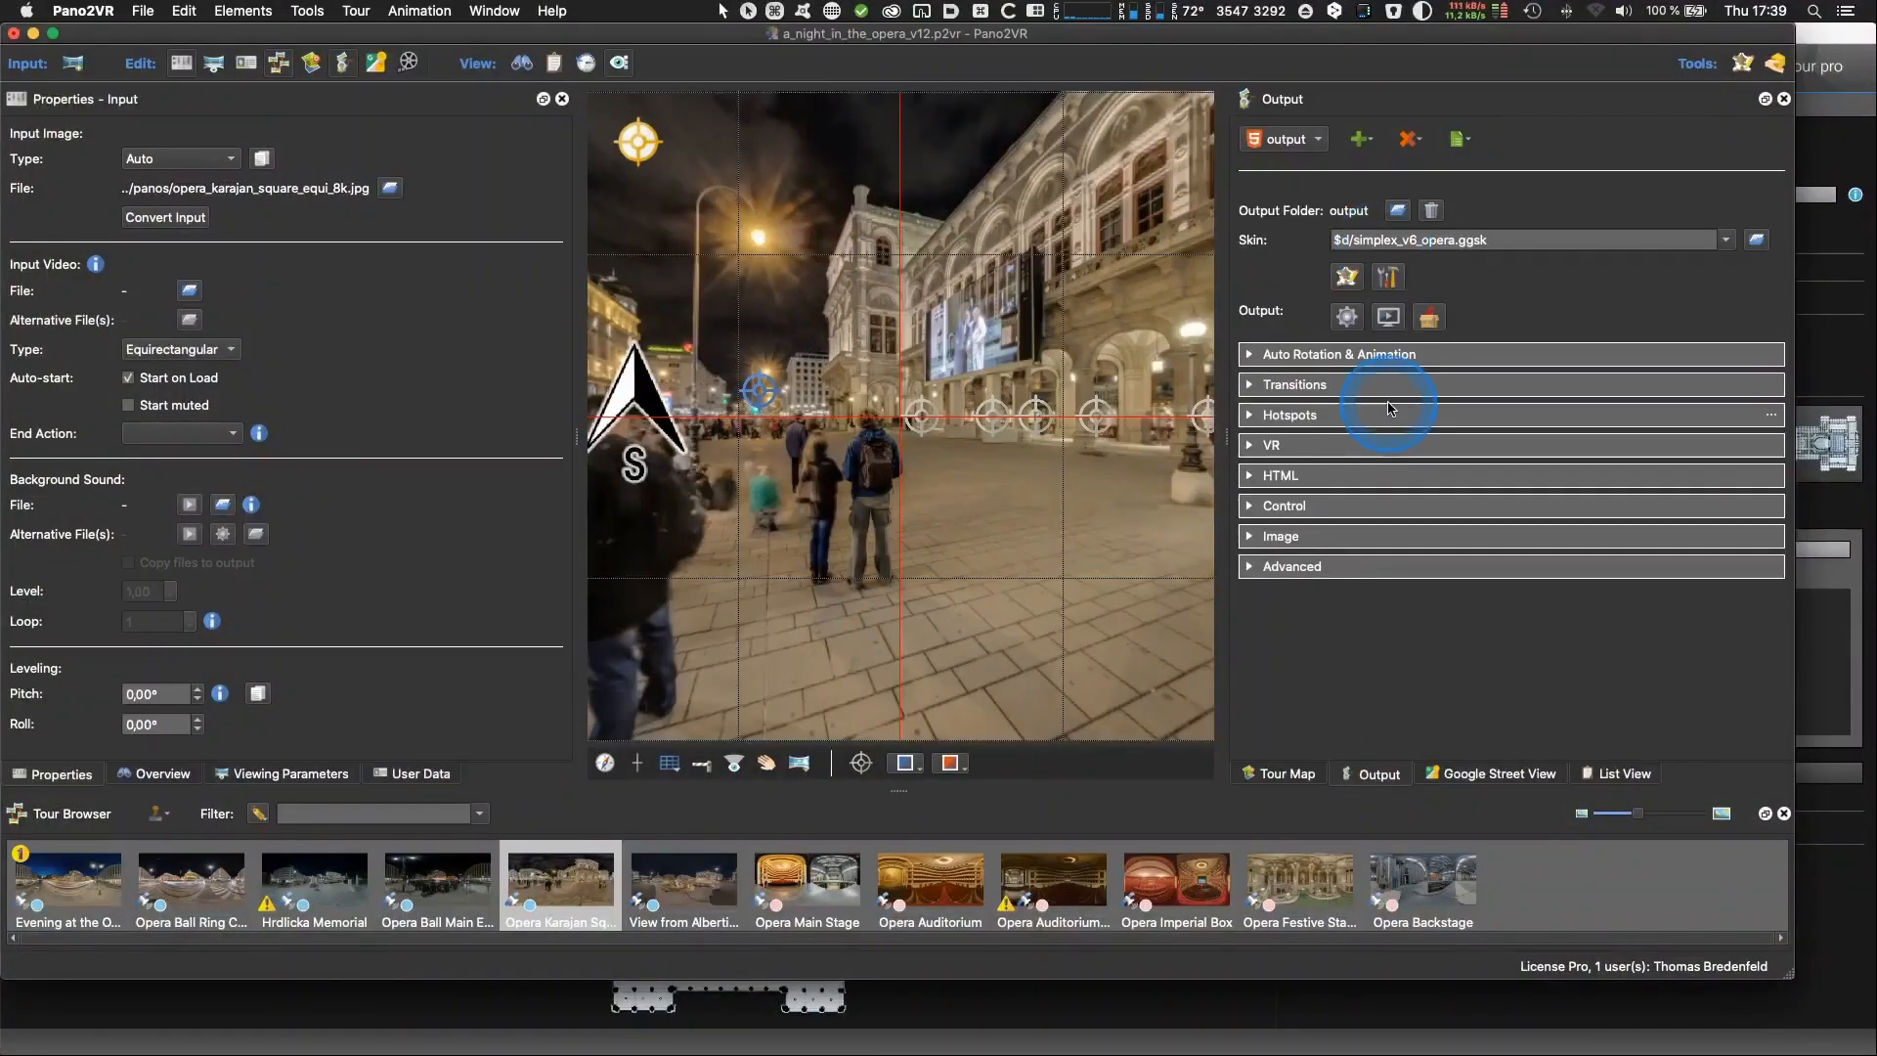
key("super+s")
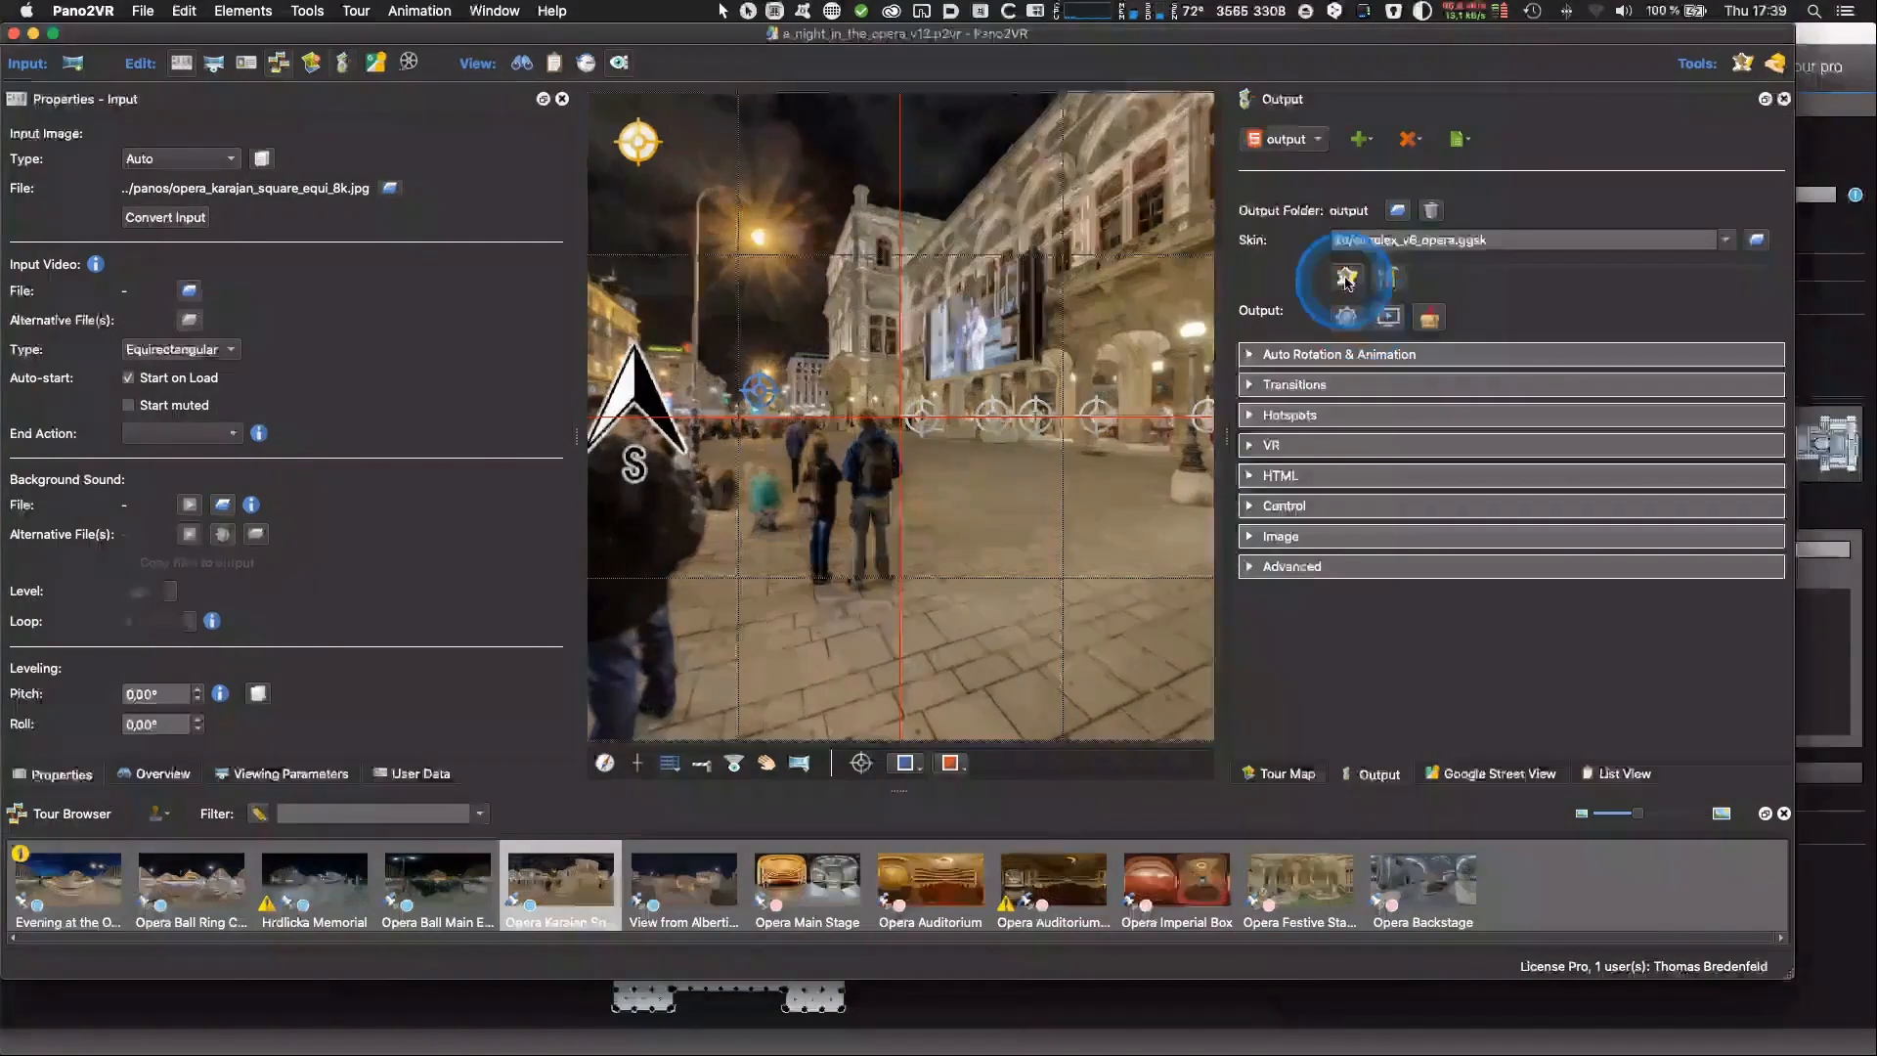
left_click(1347, 276)
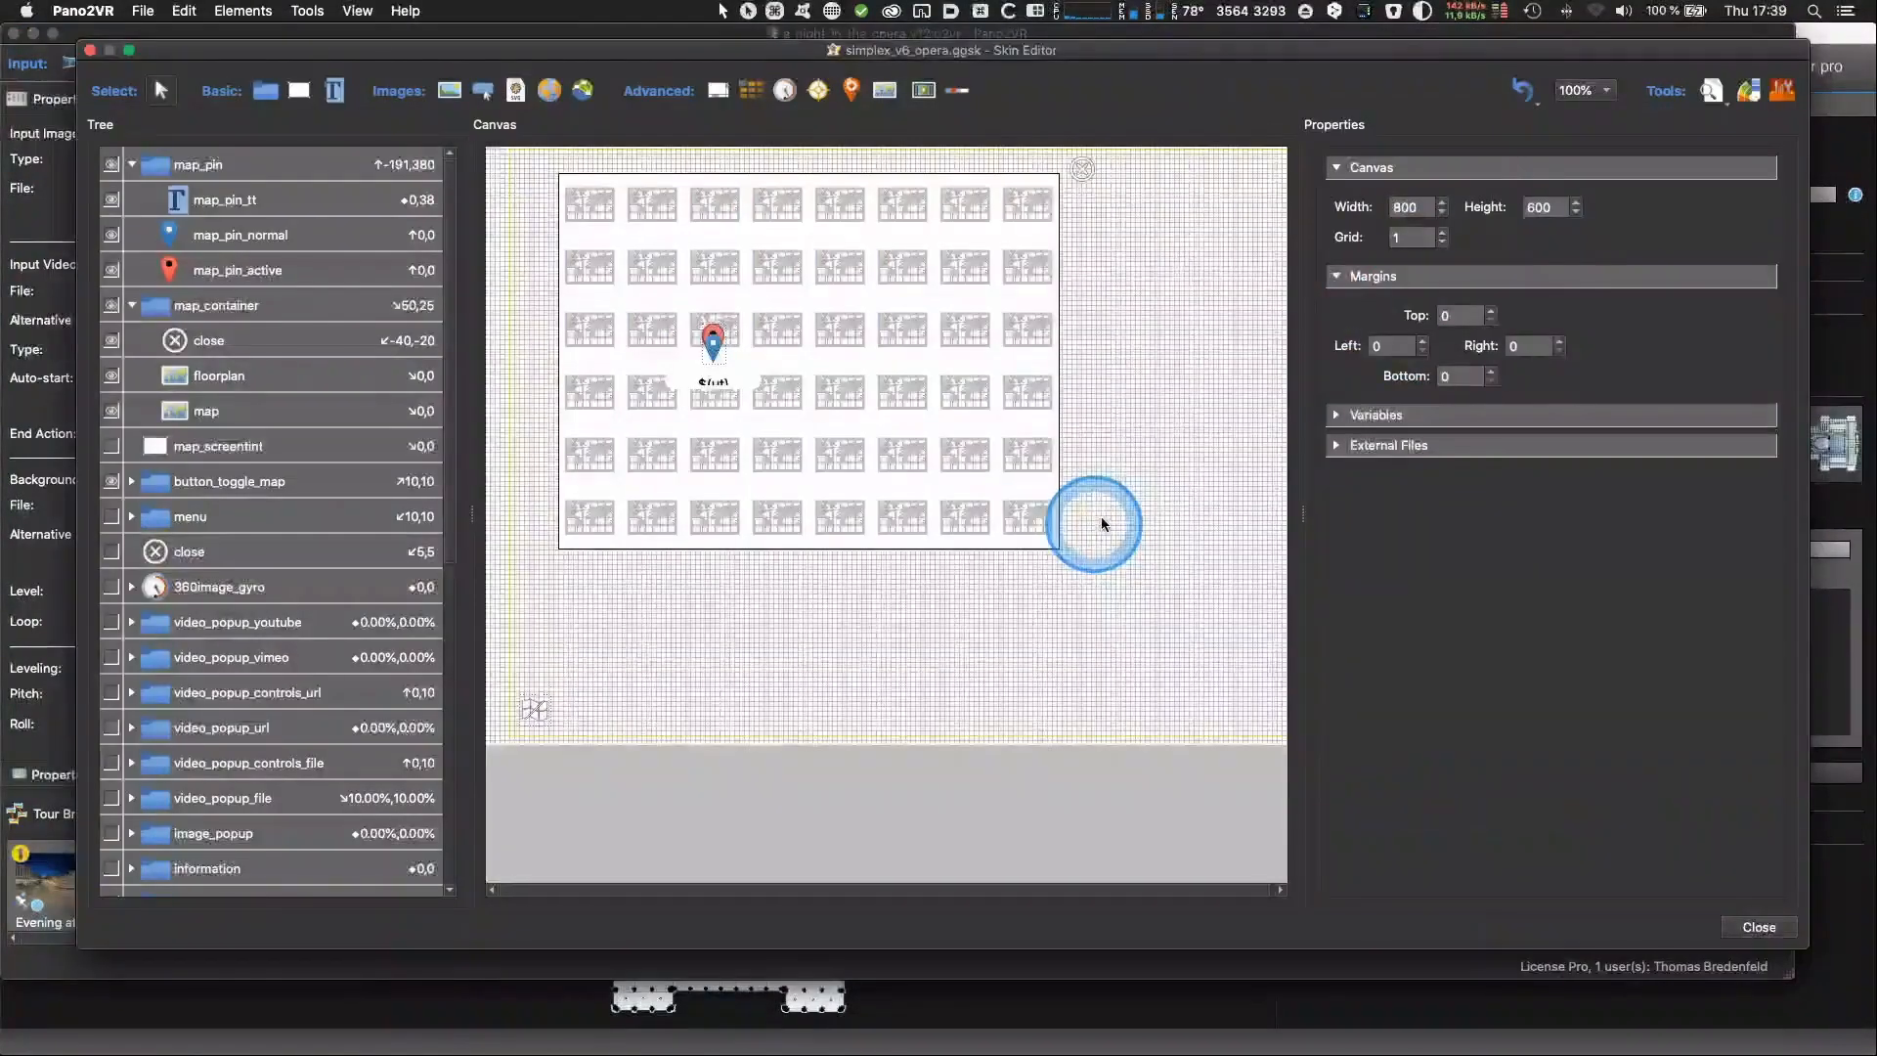
Set the skin's floorplan element to the Floor Plan map type with FloorPlan01 as its floor plan.
left_click(274, 375)
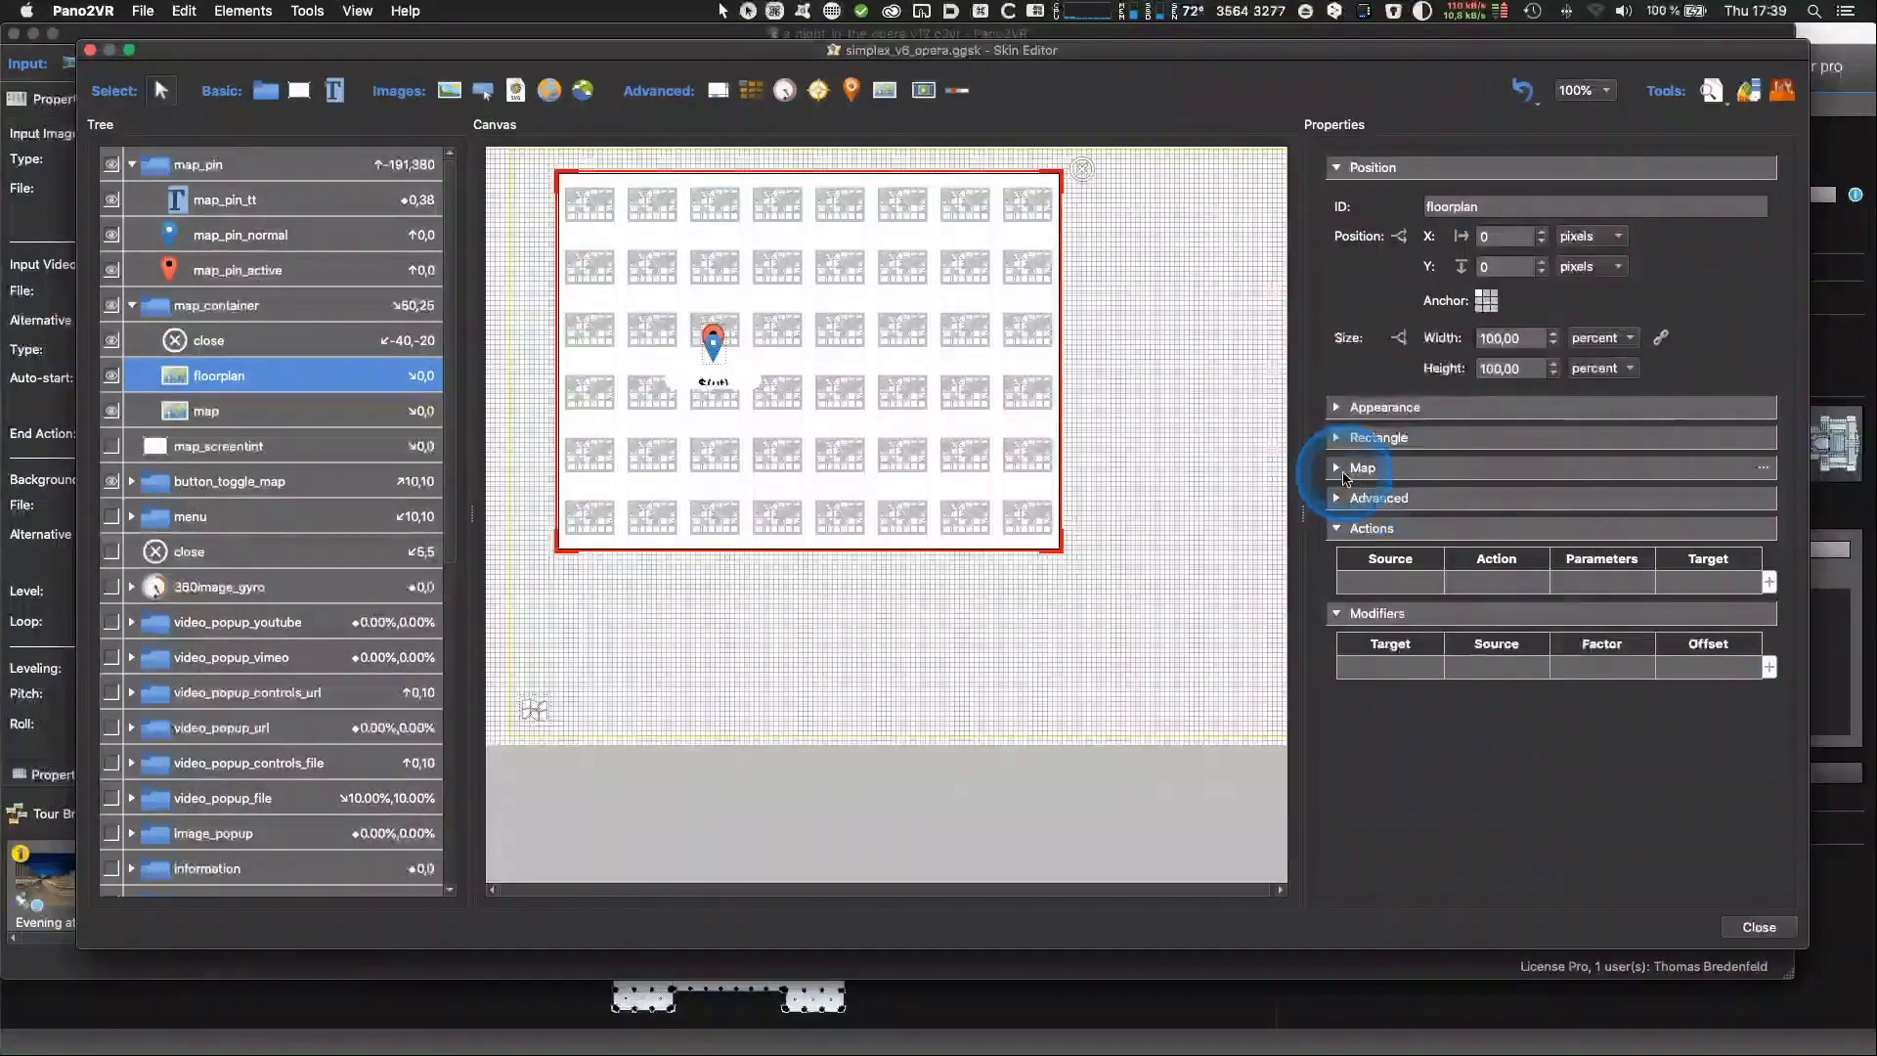
left_click(1347, 468)
left_click(1569, 538)
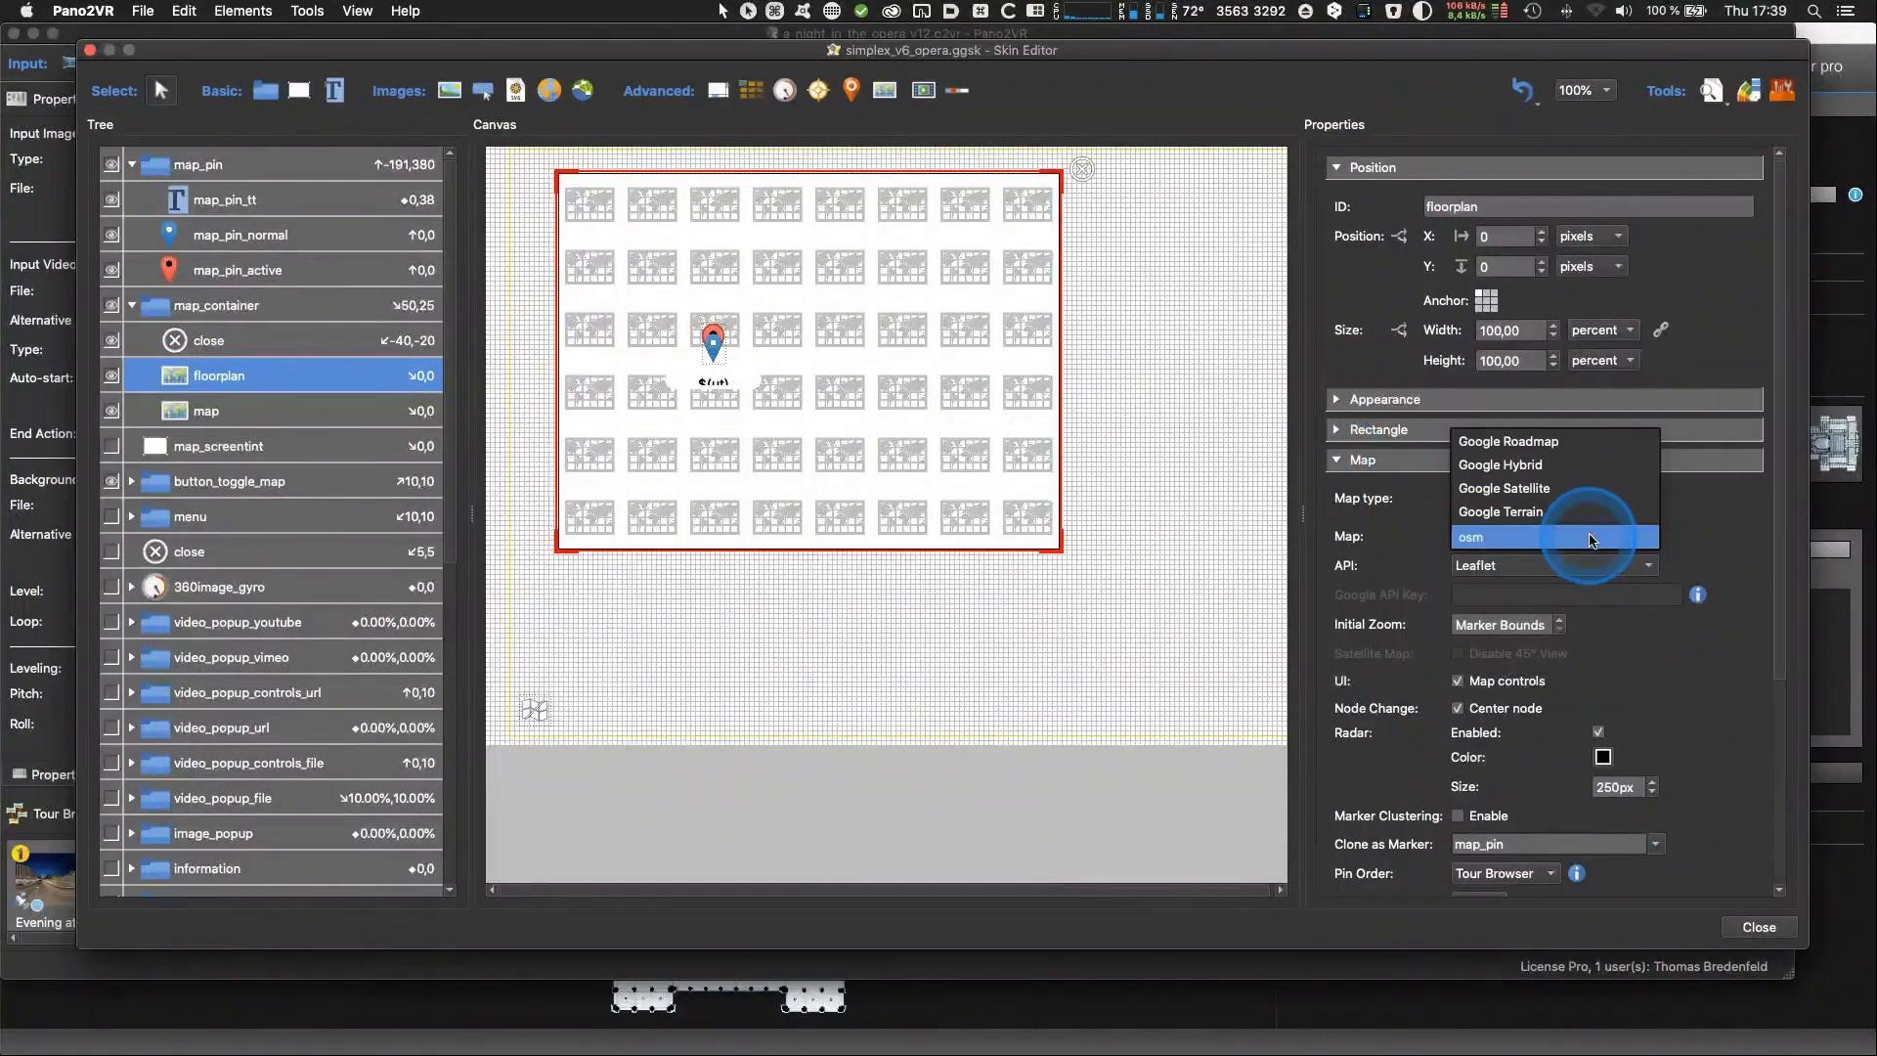
left_click(1554, 499)
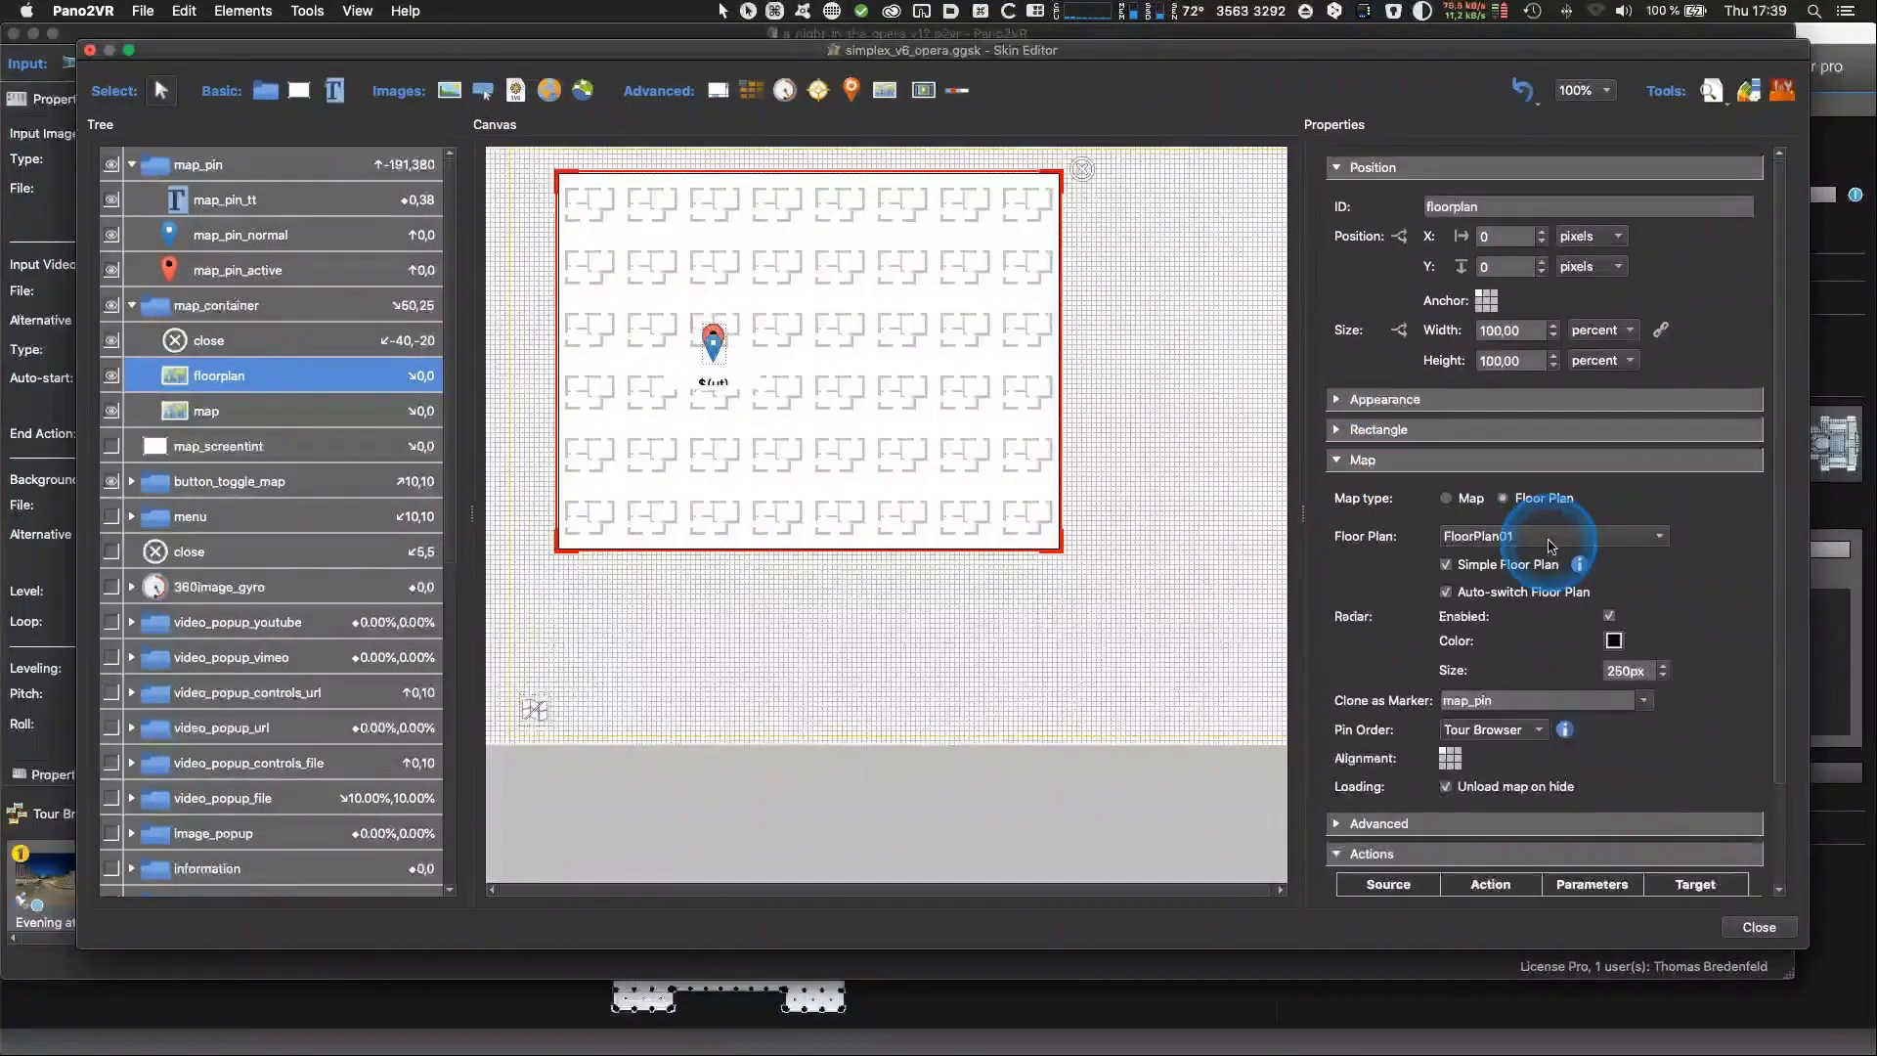
left_click(1552, 535)
left_click(1683, 550)
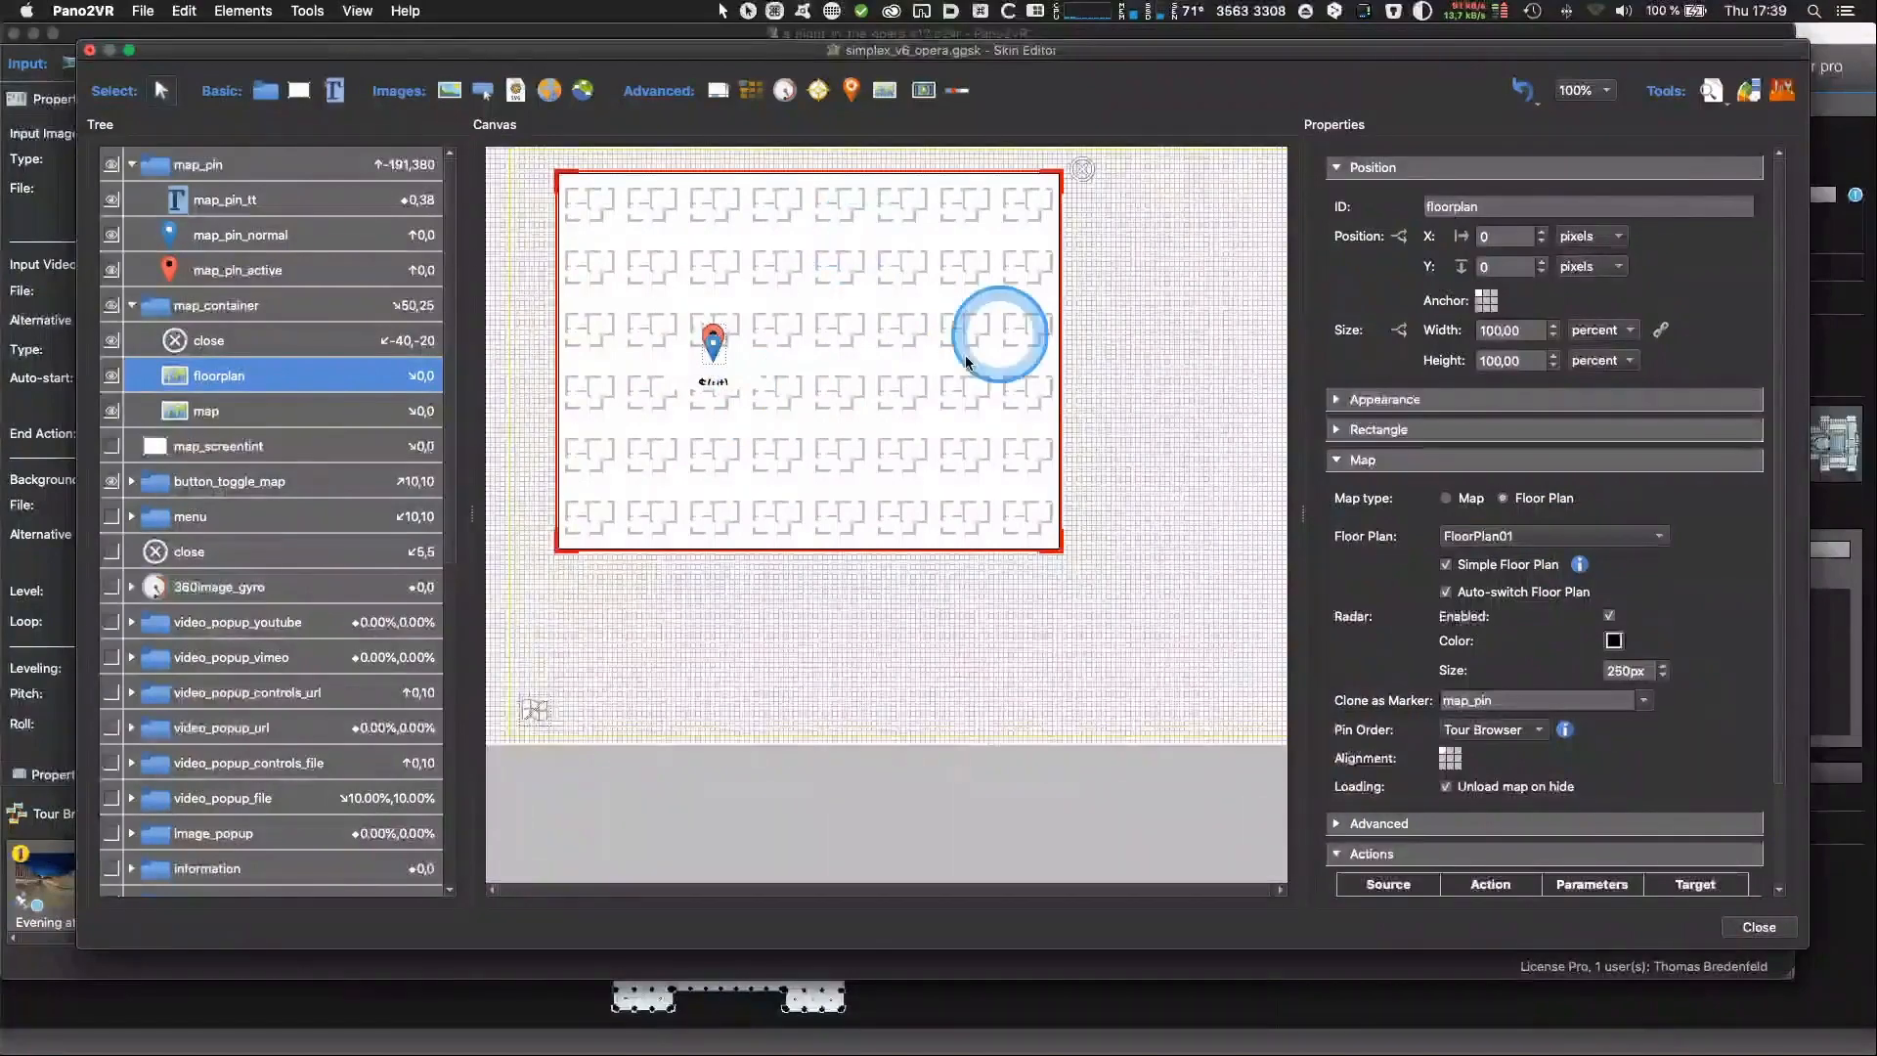
Switch the floorplan element's canvas visibility and Simple Floor Plan option off and back on to compare the display and settings.
left_click(111, 376)
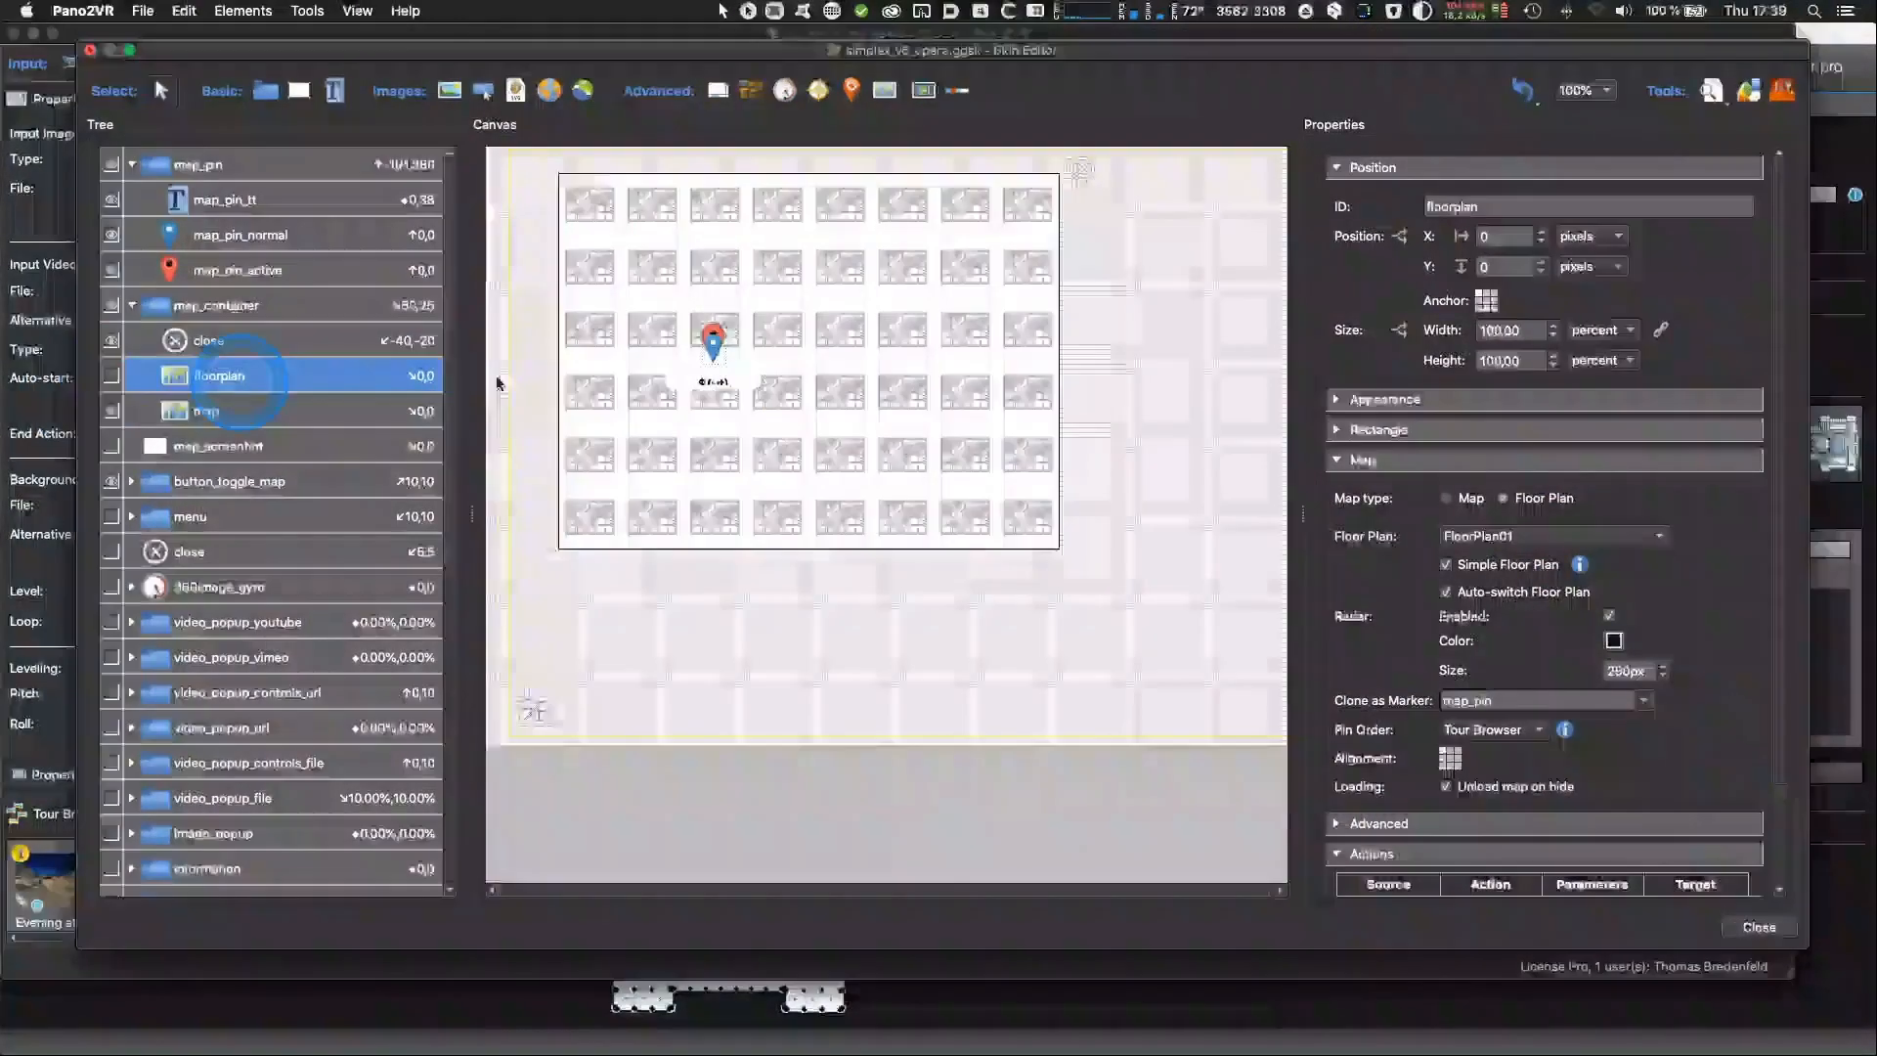
left_click(111, 375)
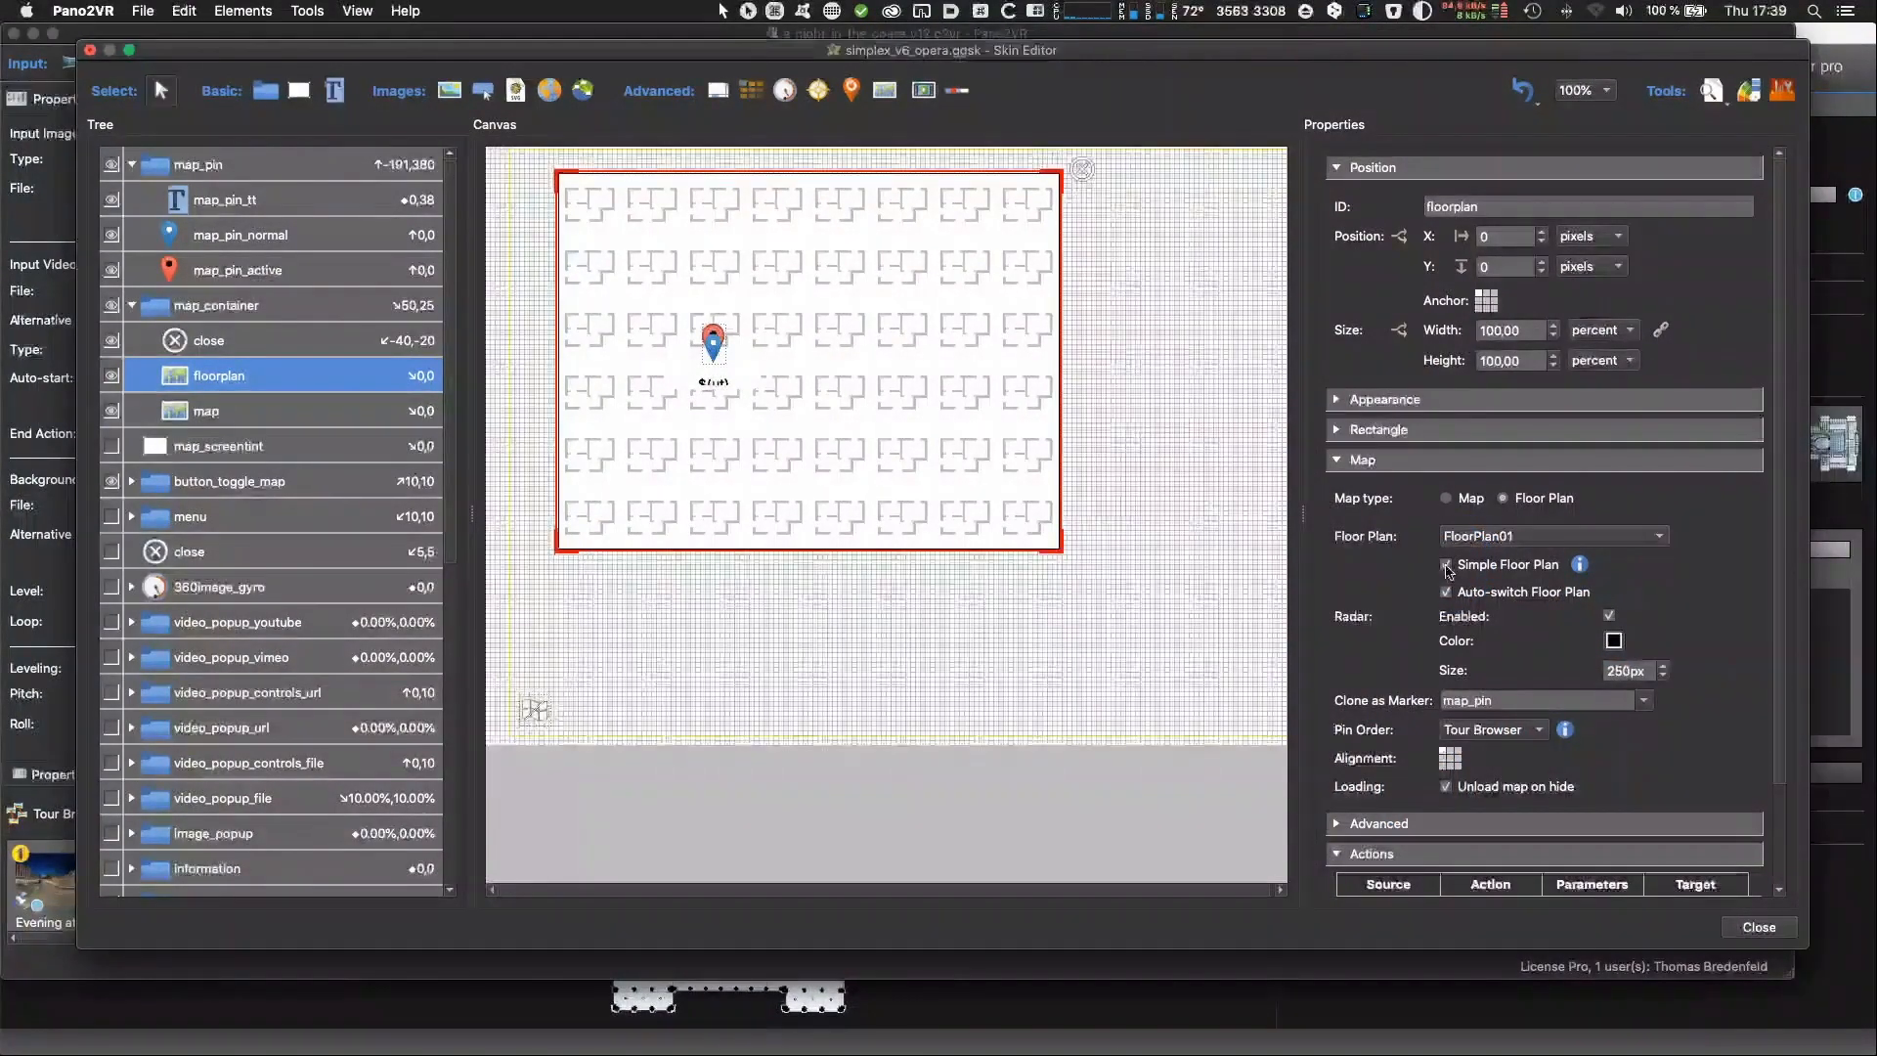
left_click(1446, 565)
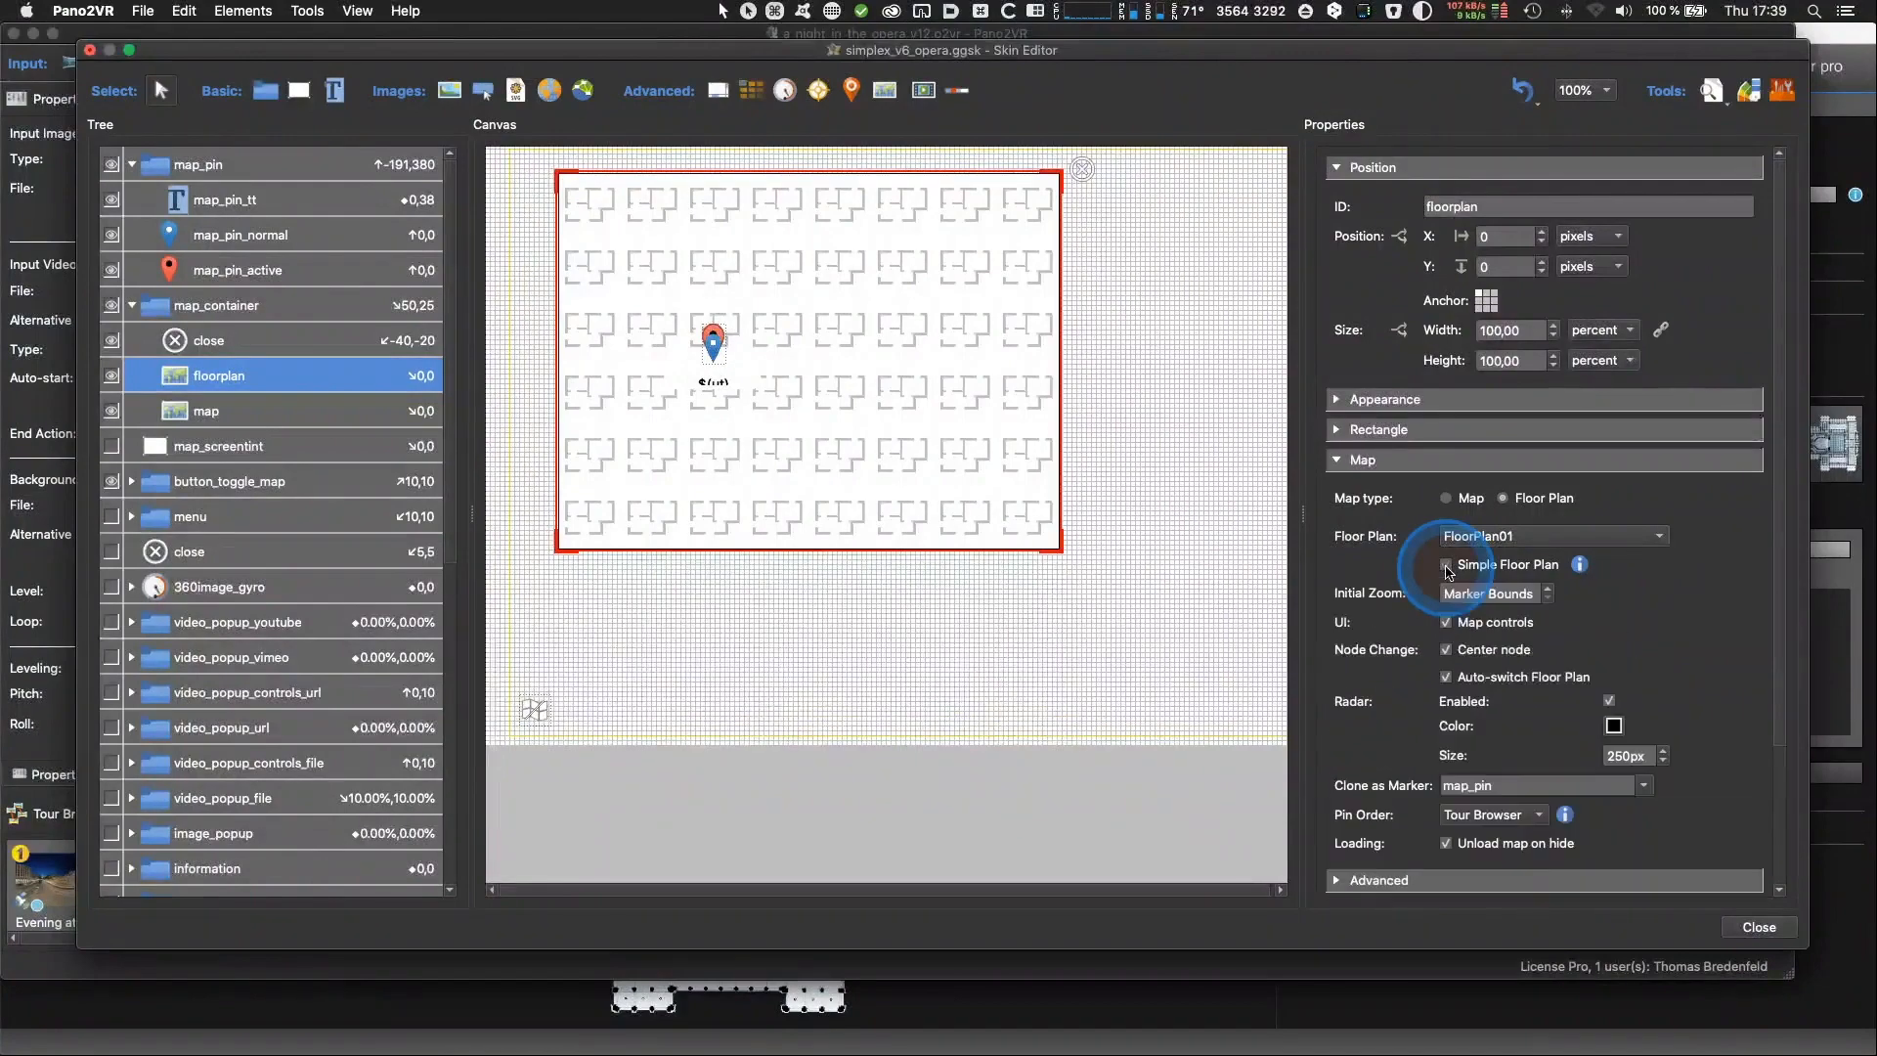
left_click(1445, 565)
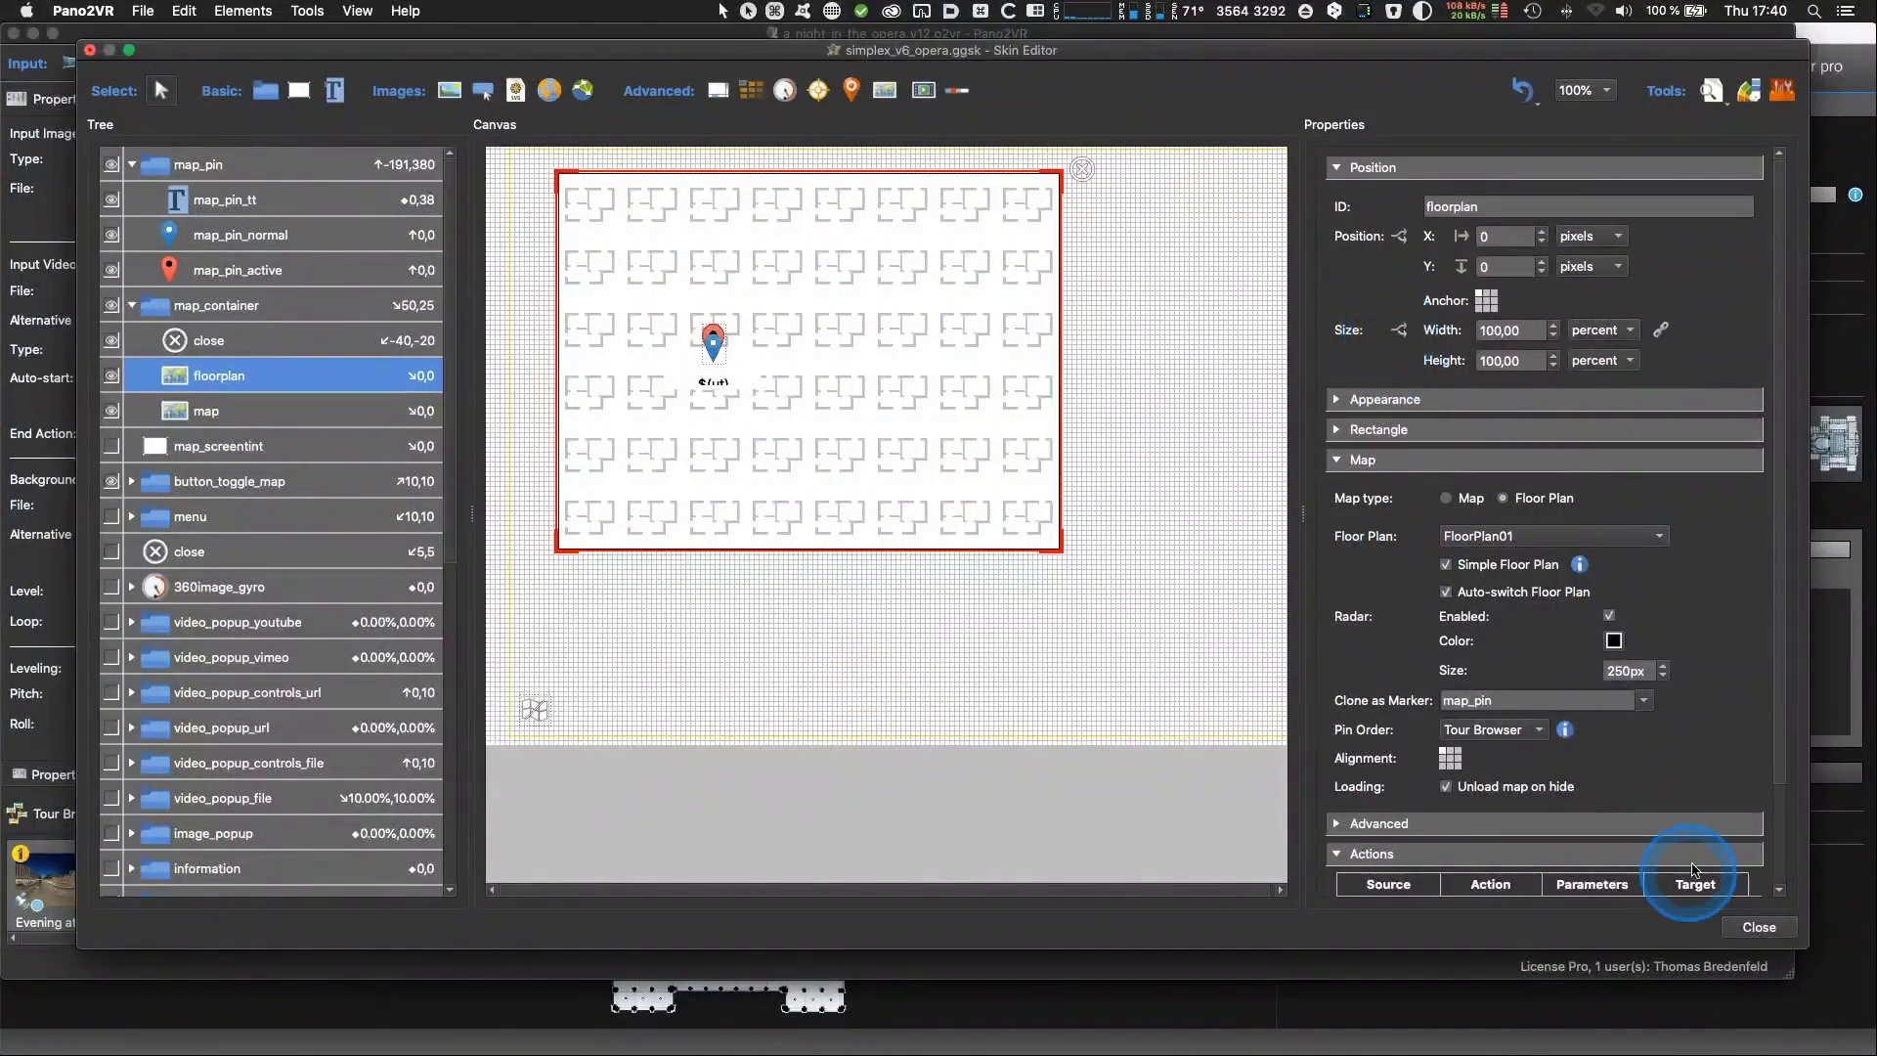
Save the skin and generate the tour output for preview in Firefox.
key("super+s")
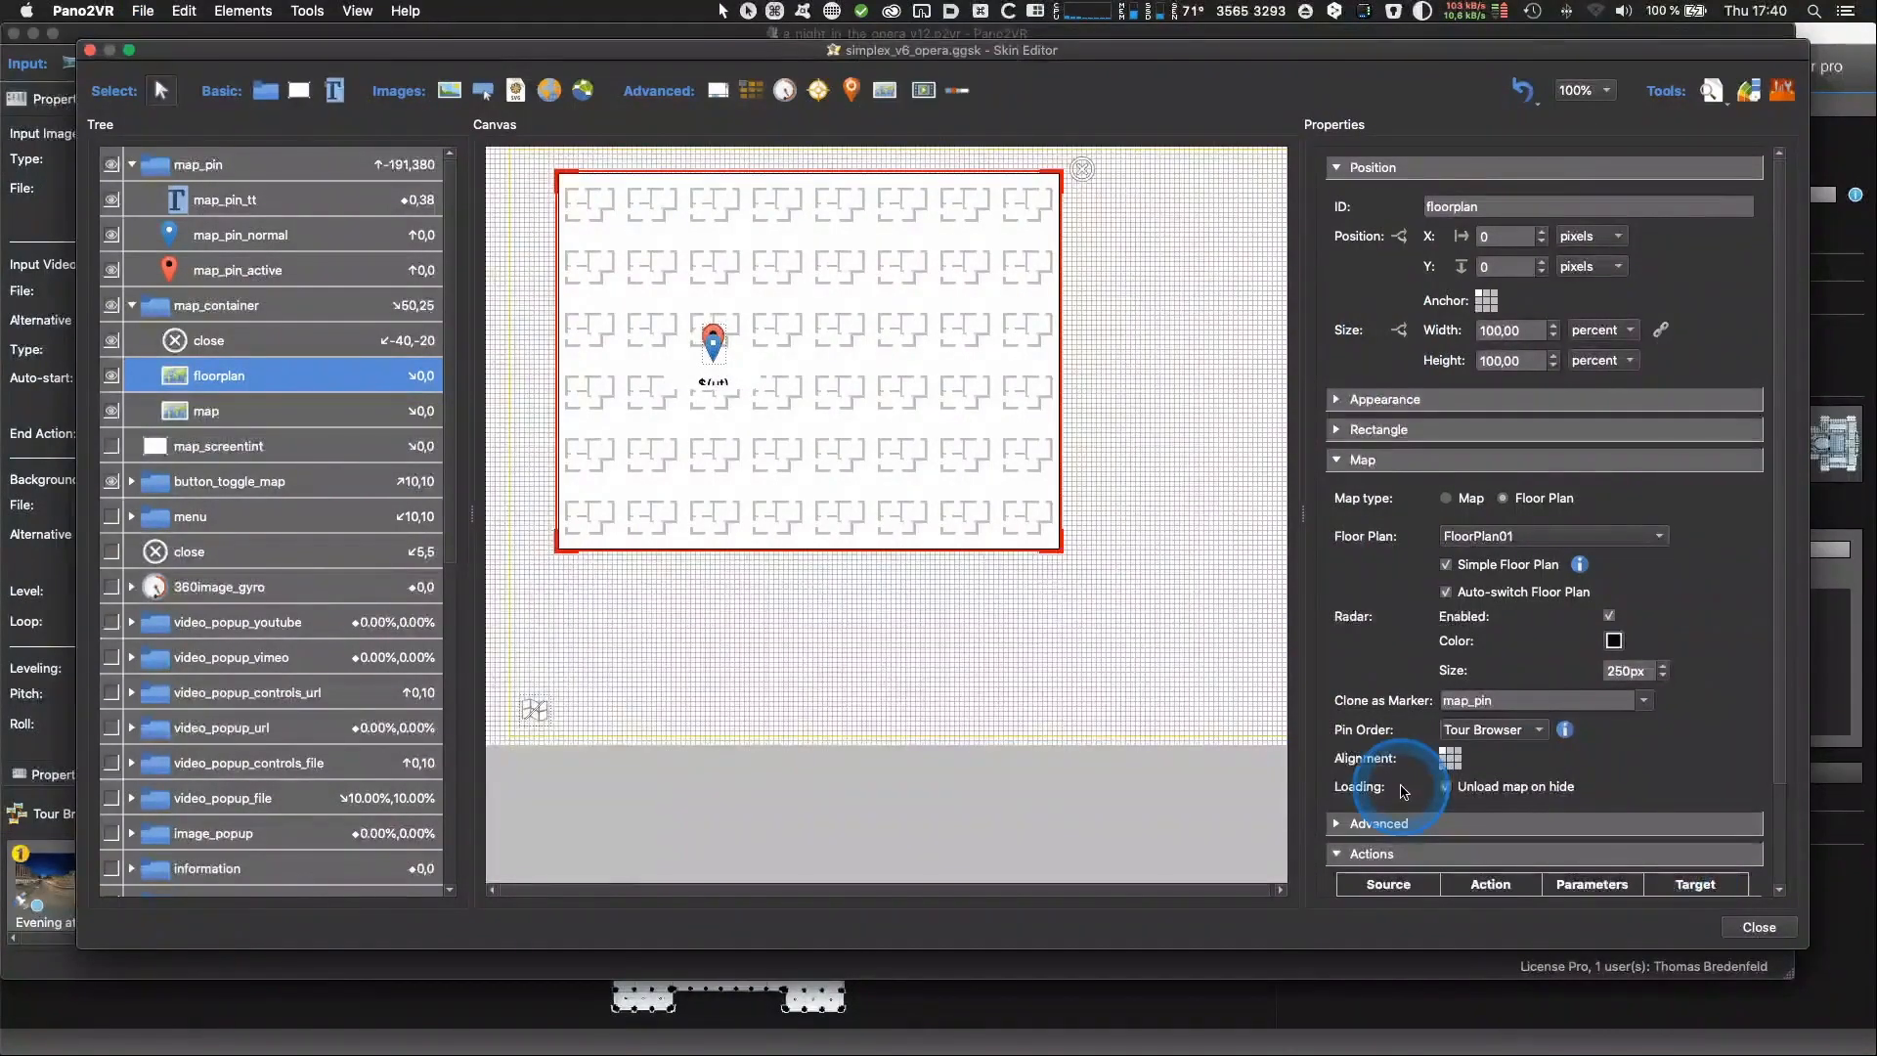
key("super+s")
key("alt+super+g")
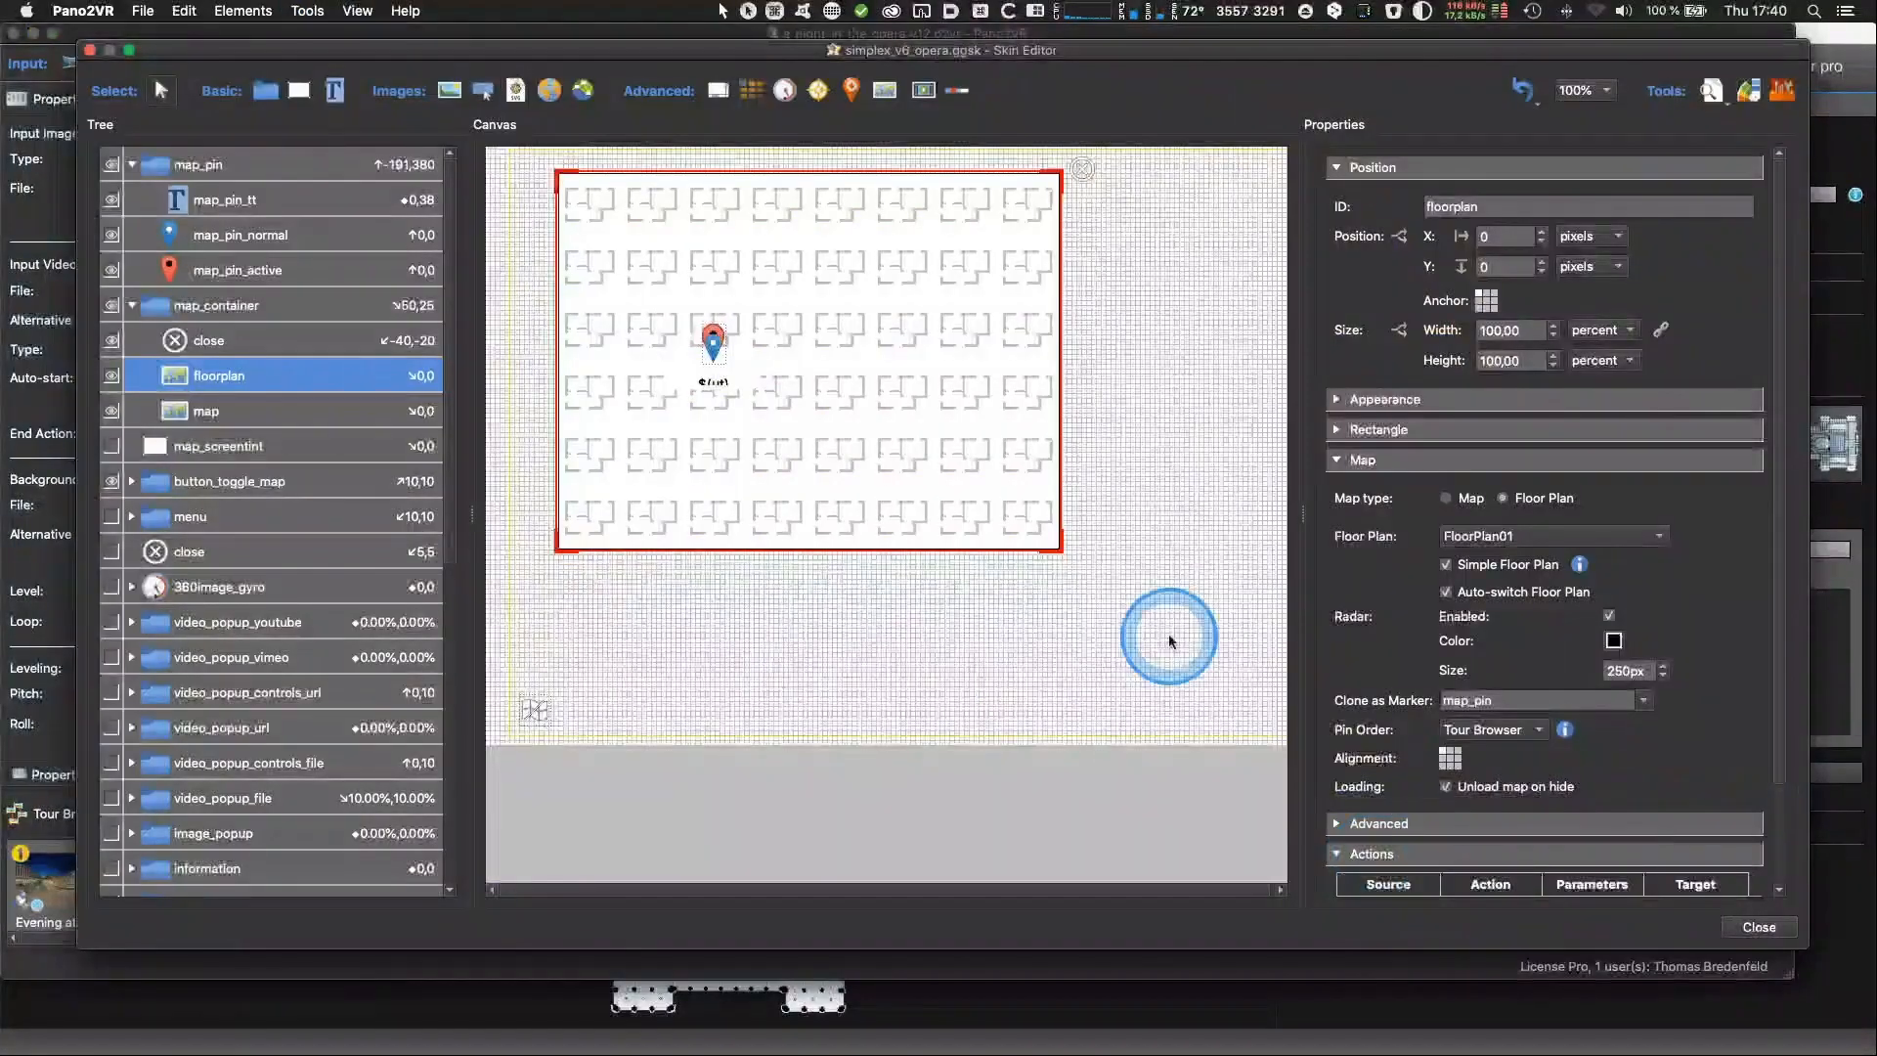
left_click(1317, 646)
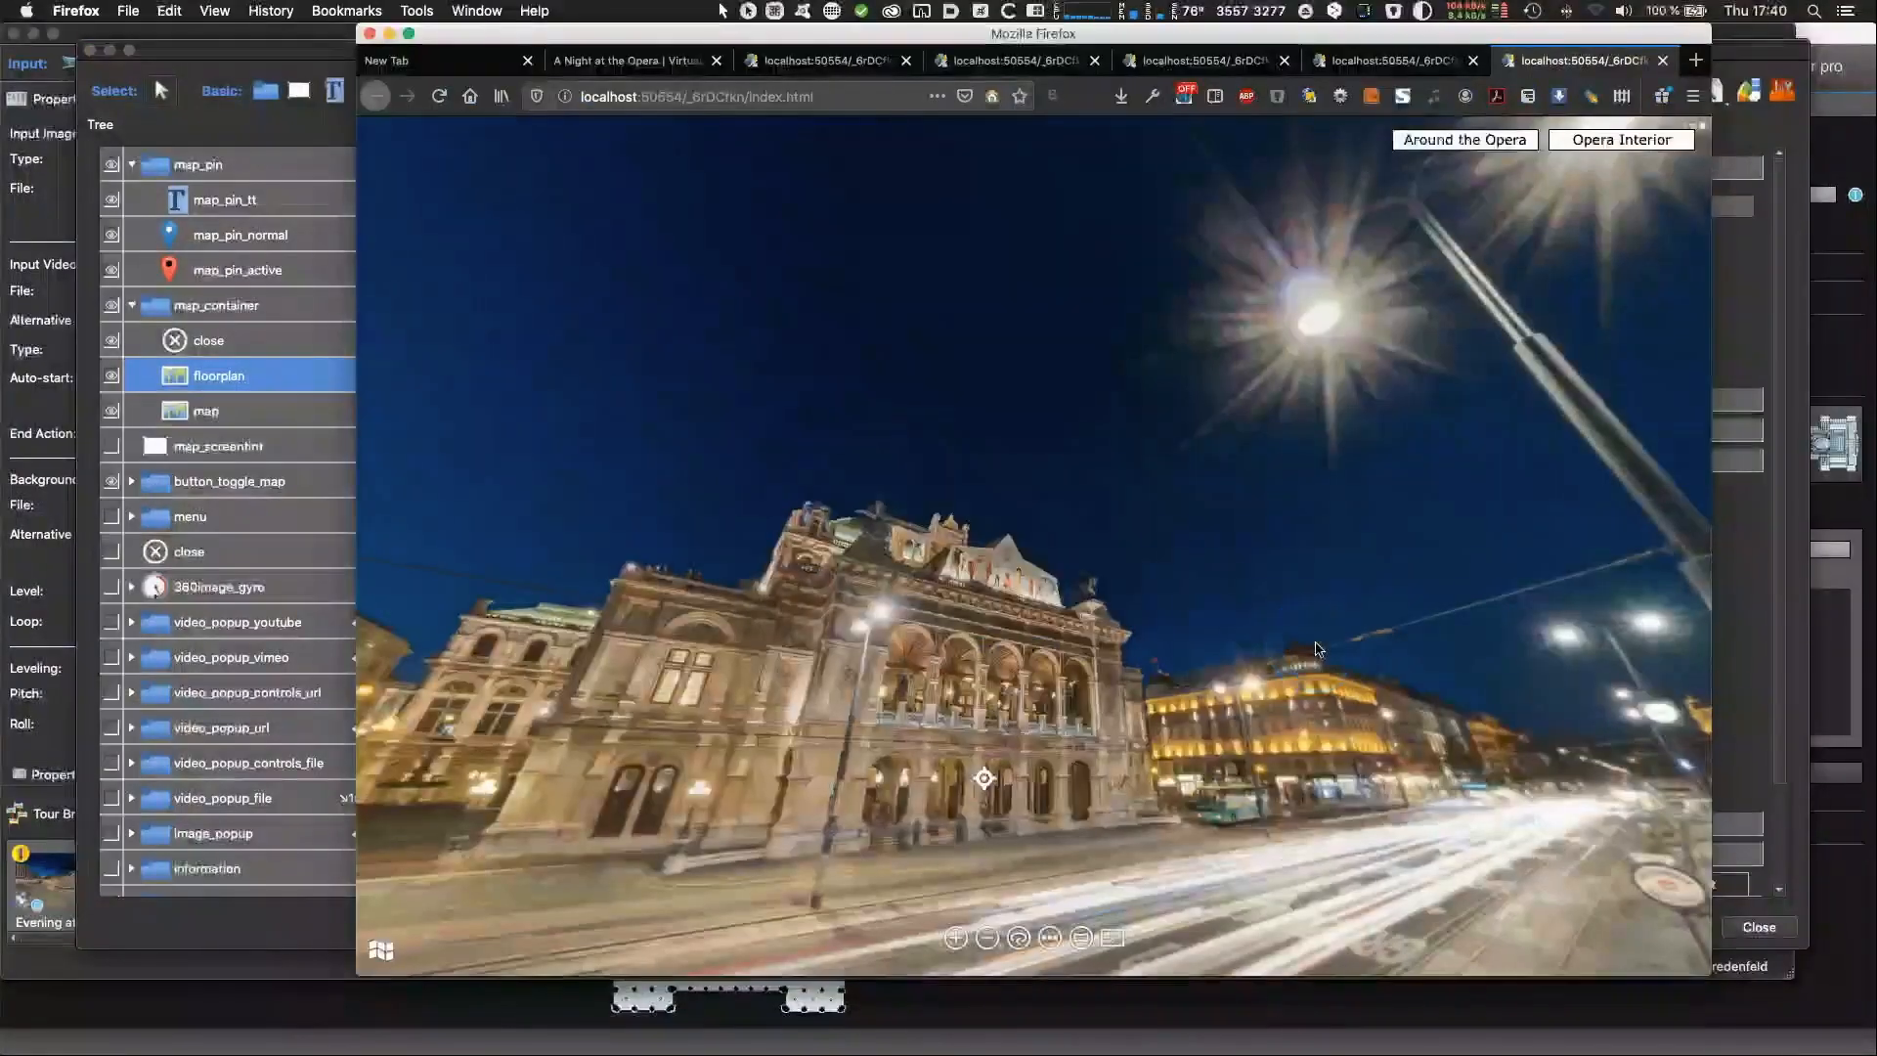
Check the floor plan overlay in the tour from the opening exterior panorama and from the festive staircase, closing it each time.
left_click(379, 948)
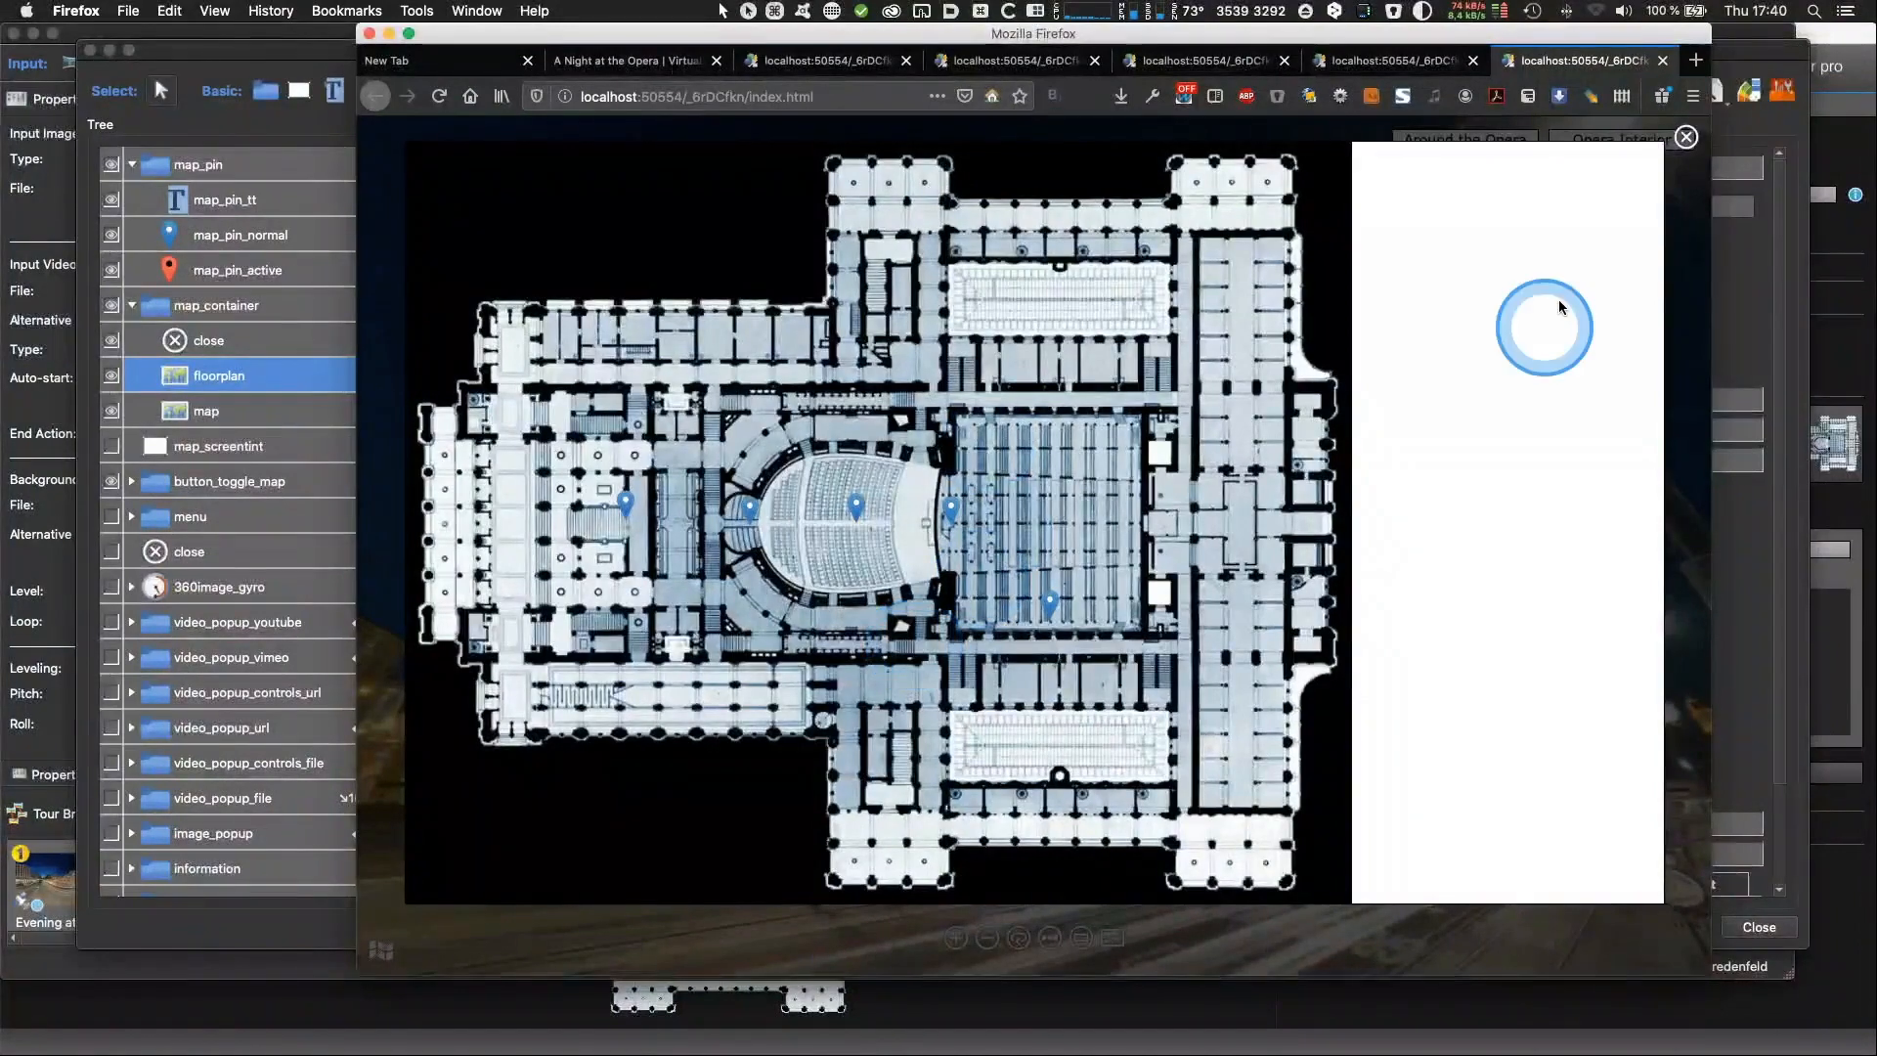
left_click(1685, 137)
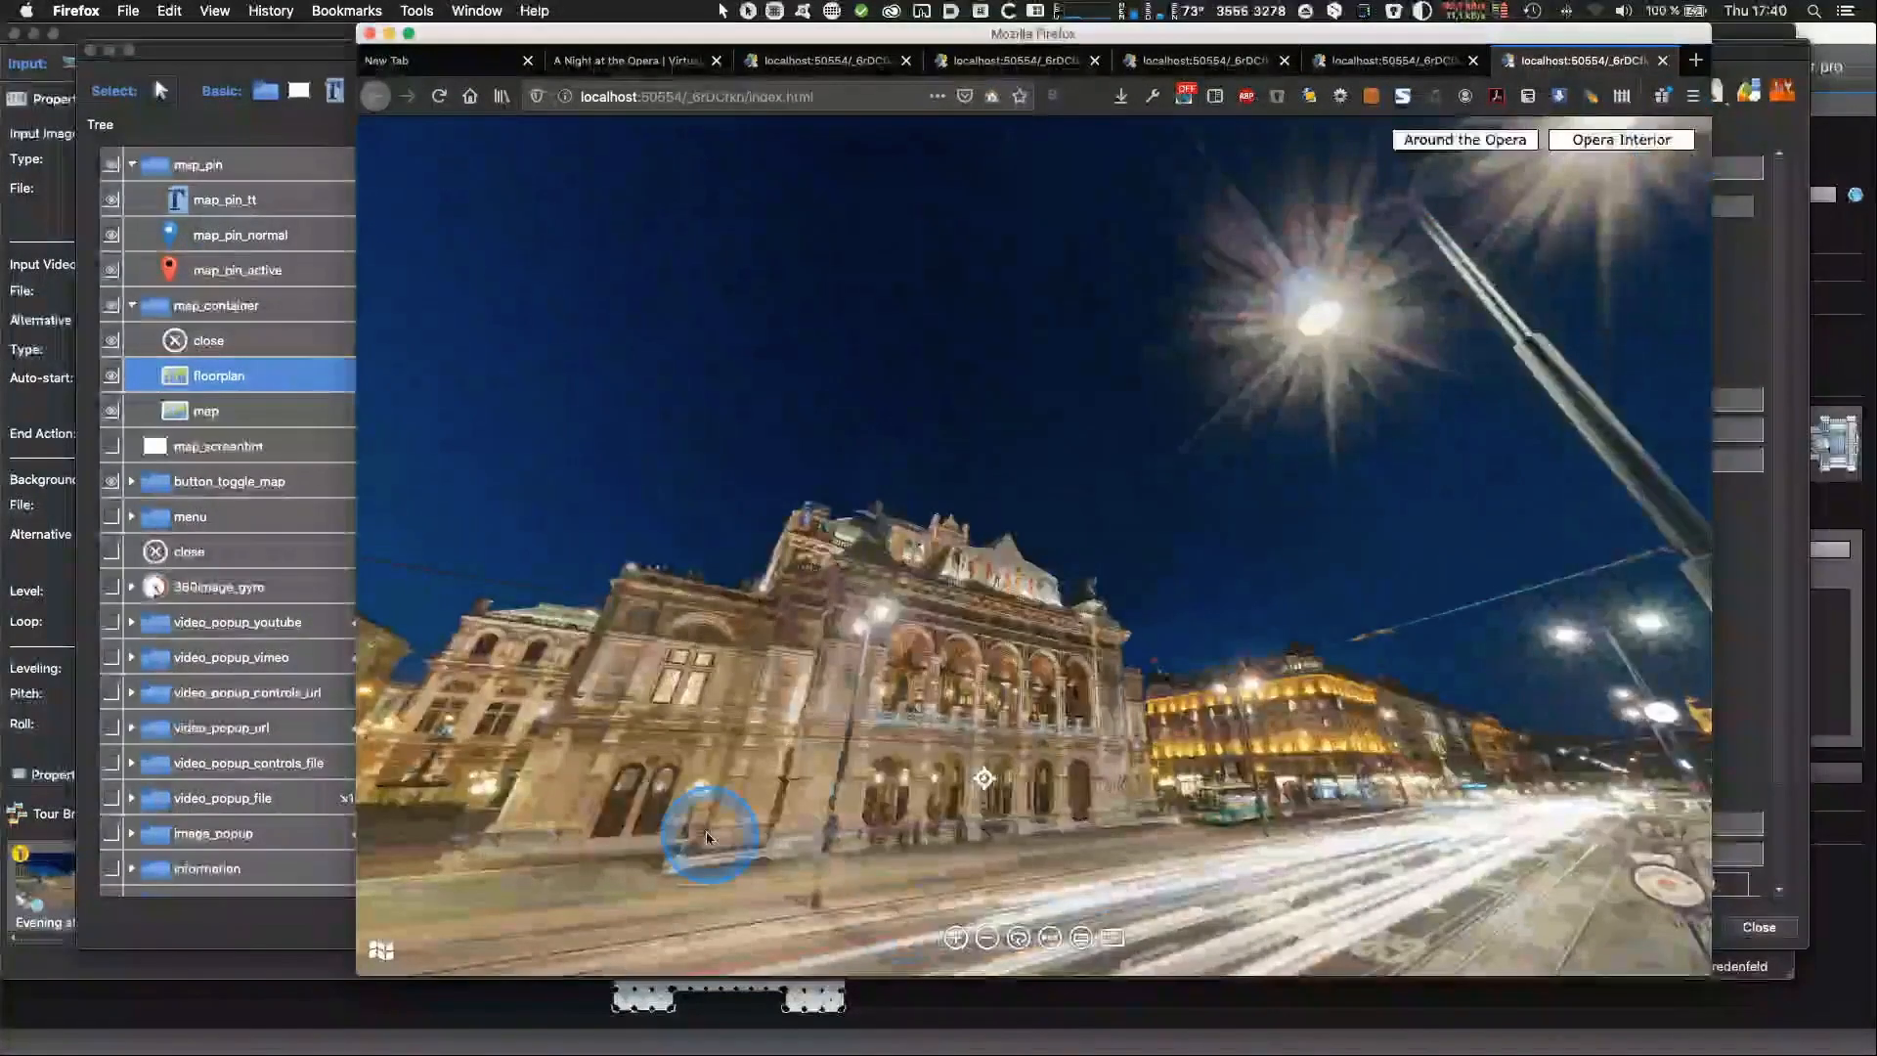
left_click_drag(704, 826, 942, 766)
left_click(1492, 755)
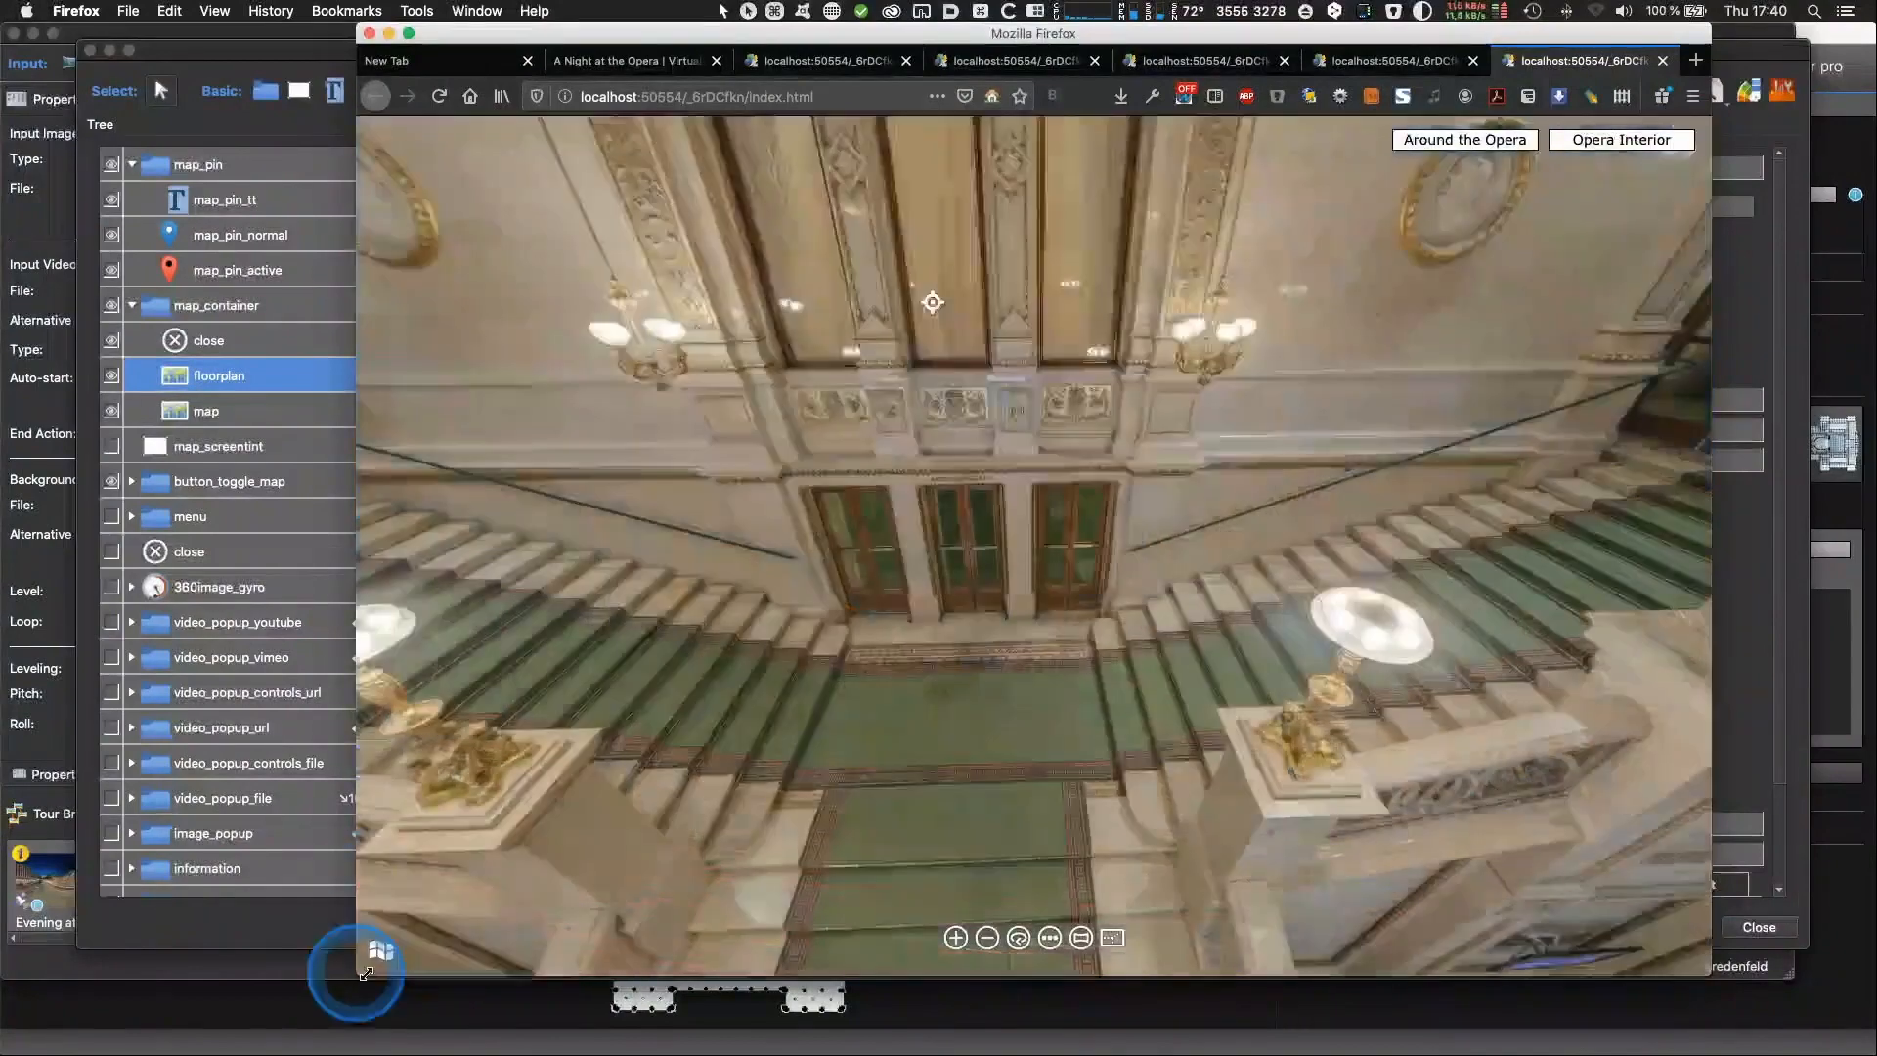
left_click(380, 950)
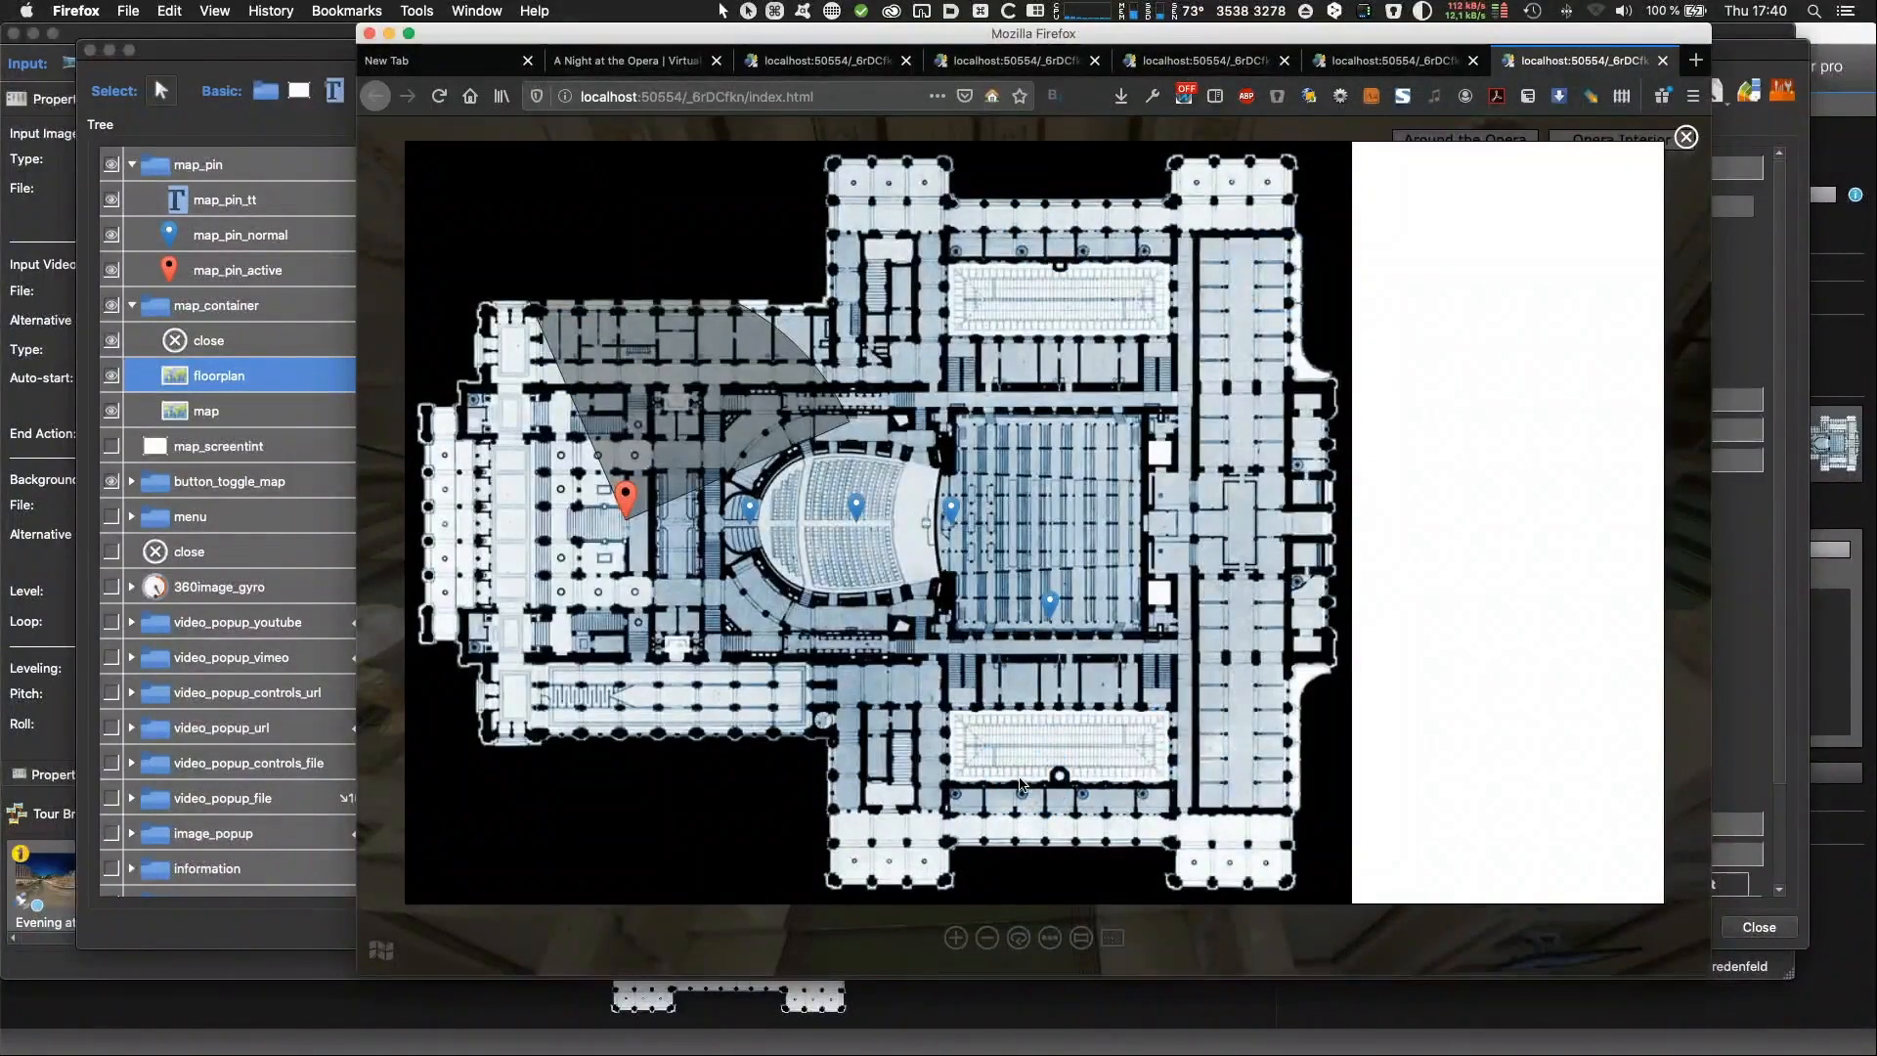
left_click(1685, 137)
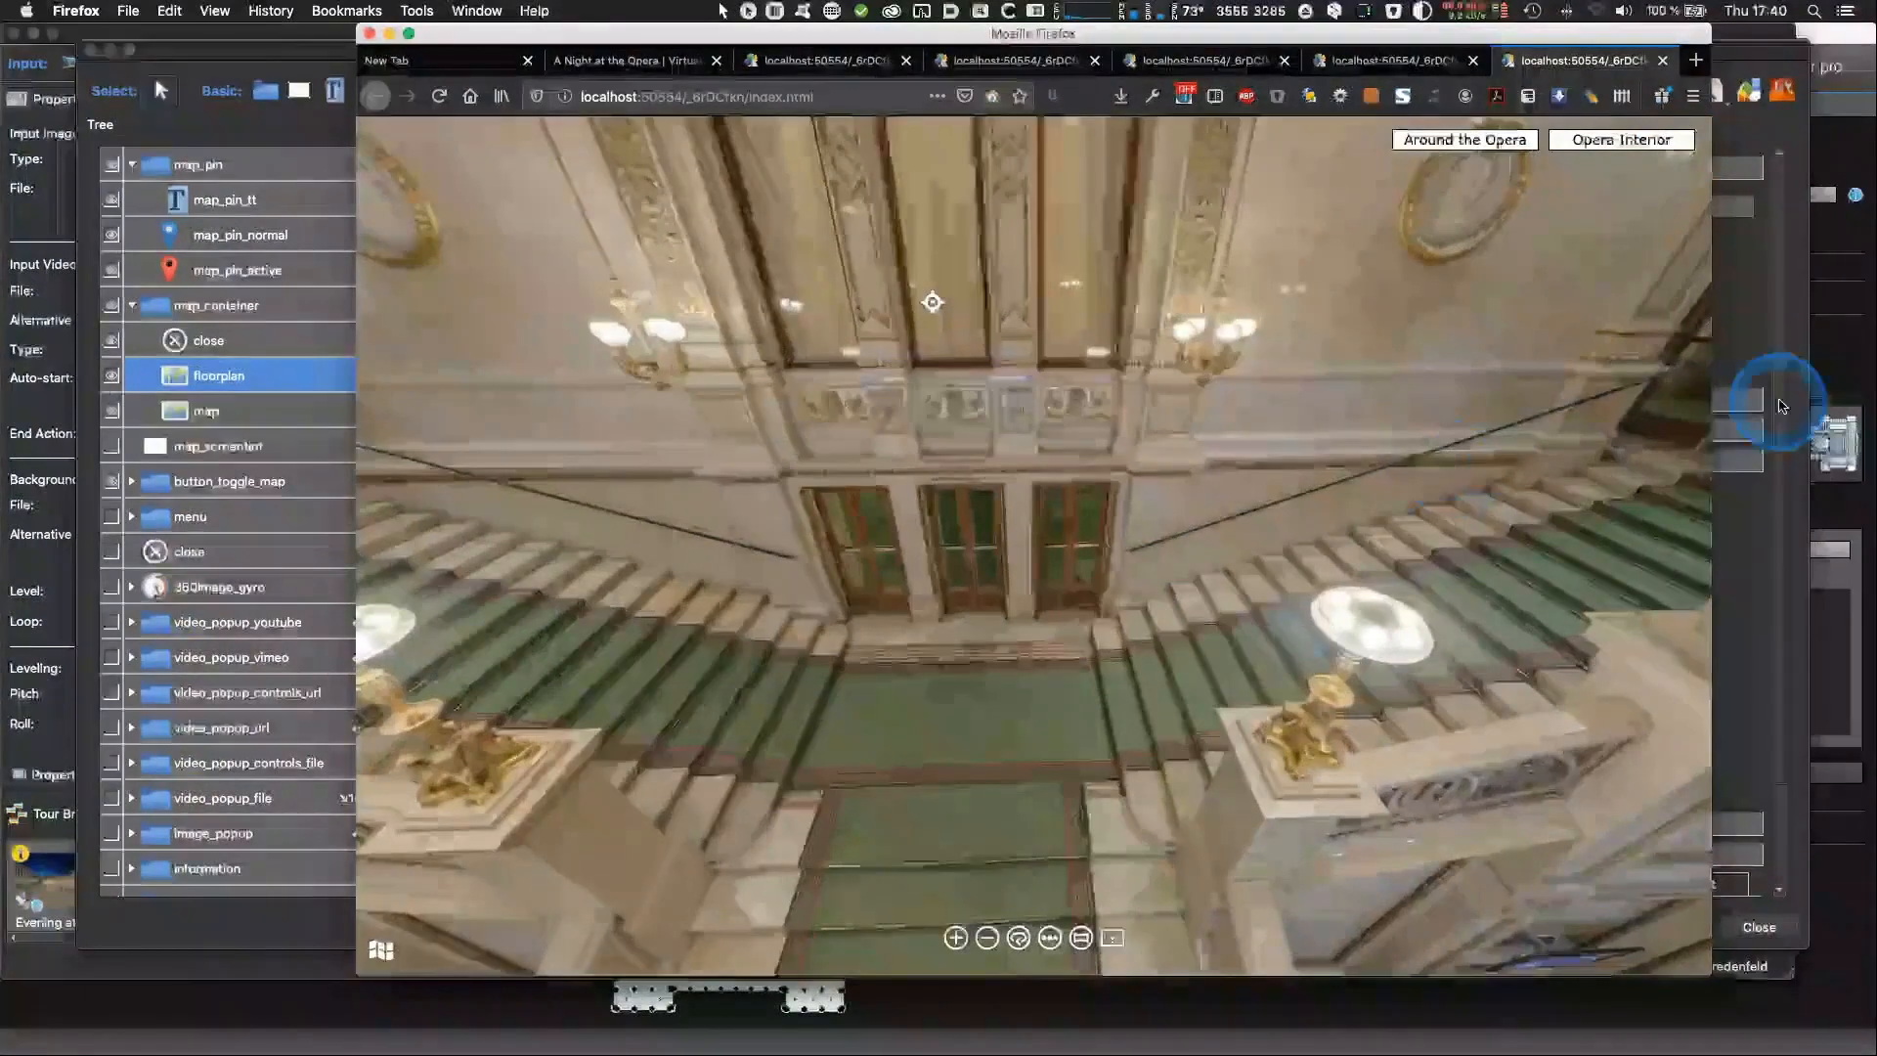
Return to the Skin Editor and open the logic block that controls the map element's visibility.
left_click(1760, 352)
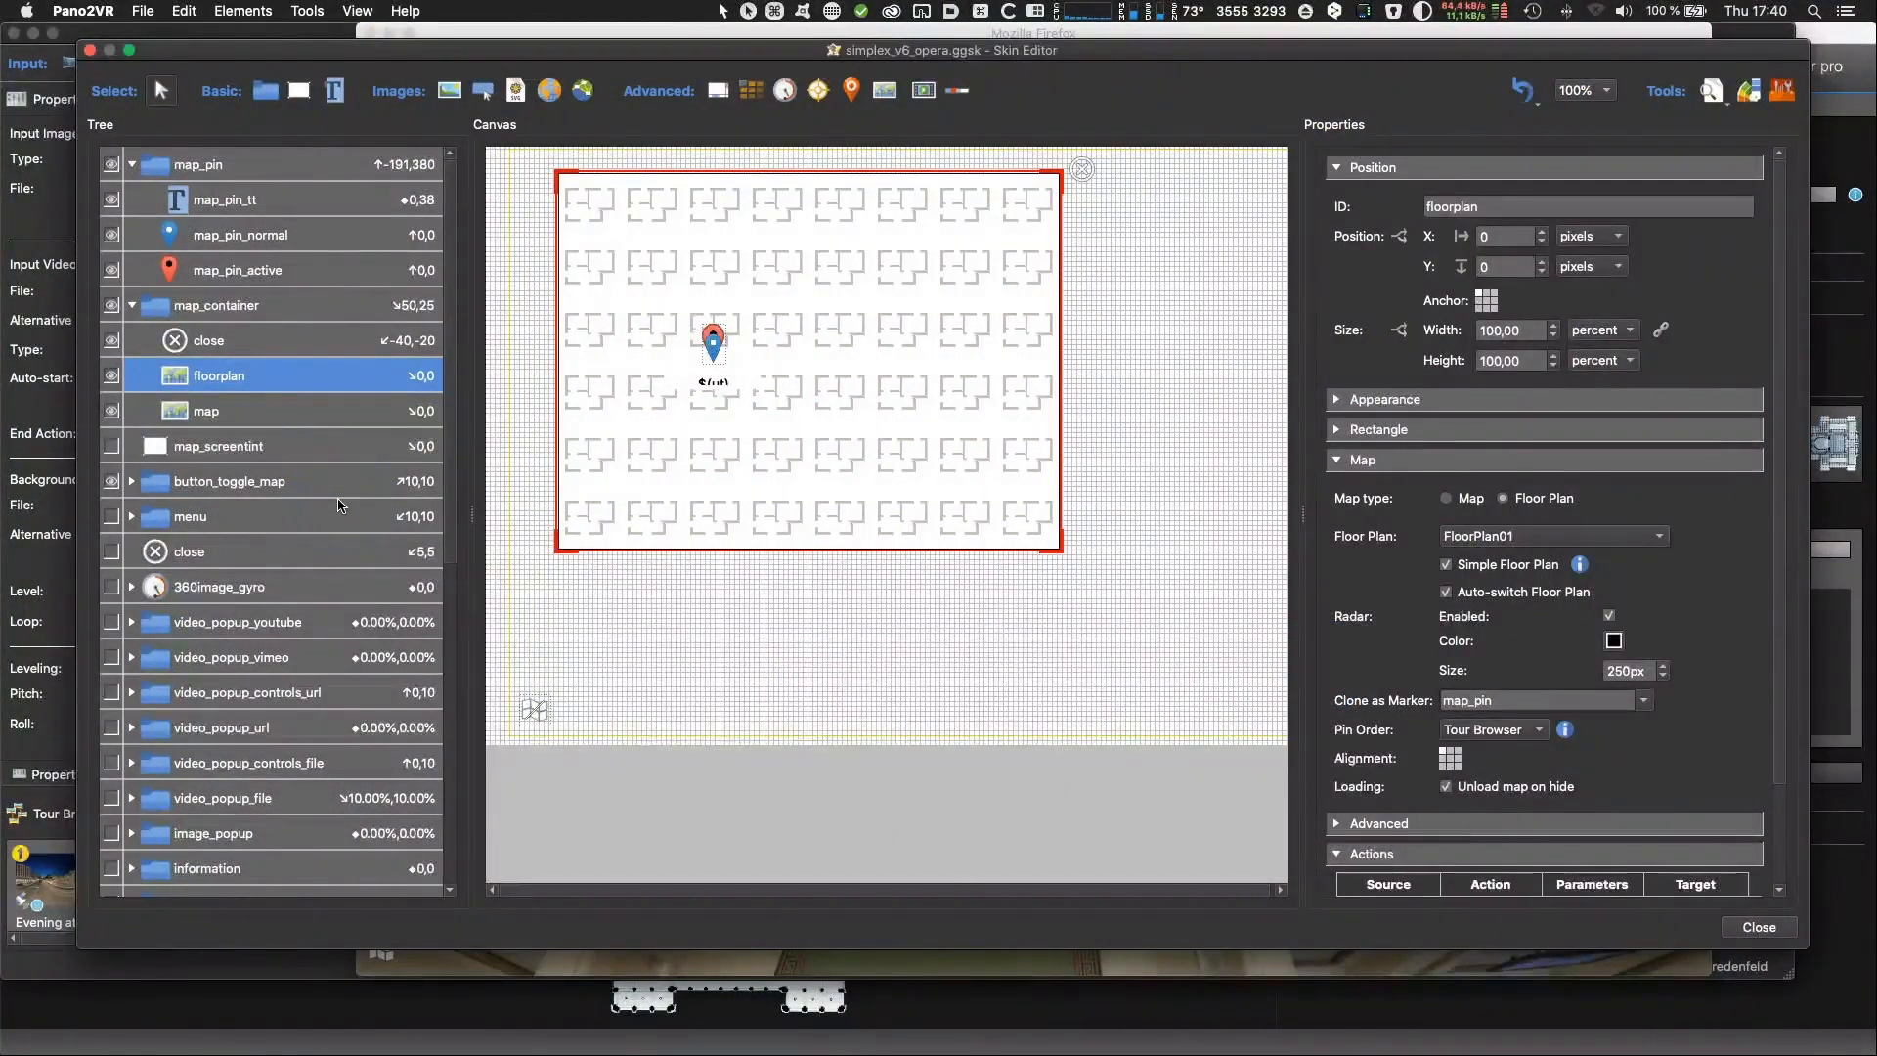
left_click(203, 419)
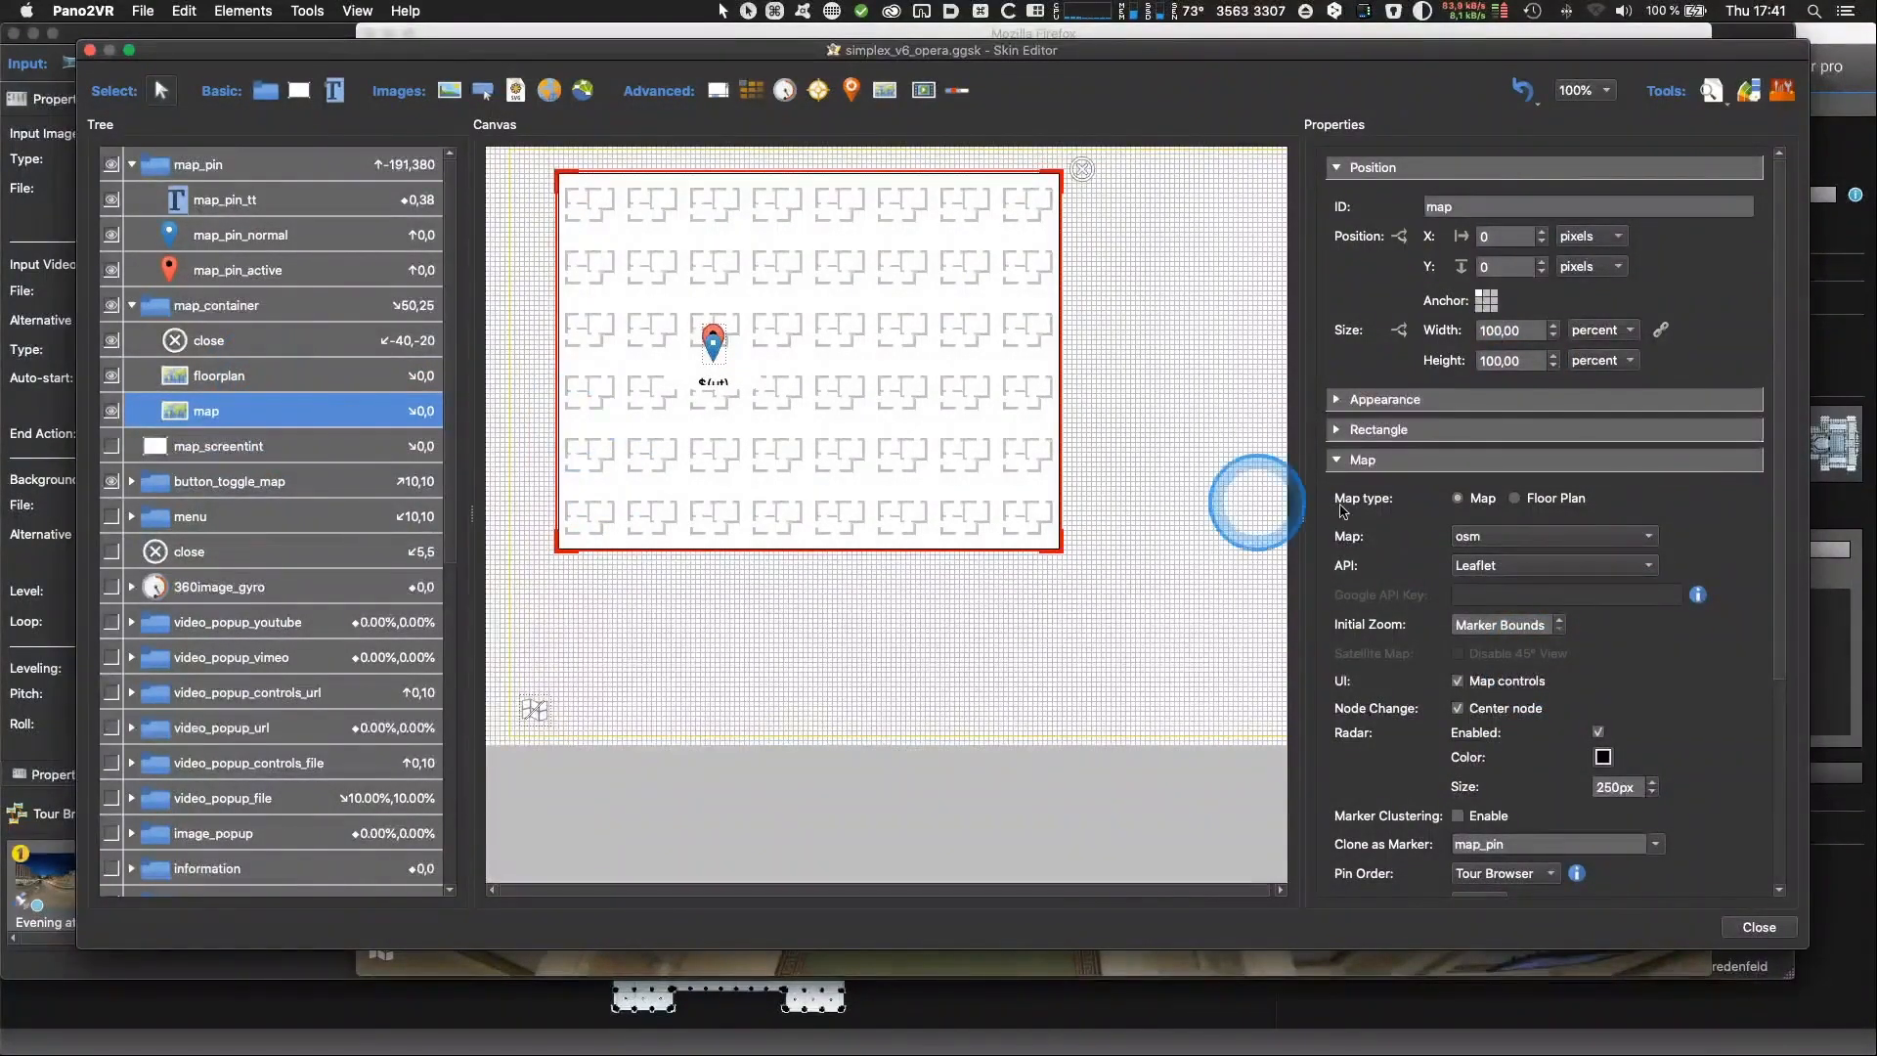
left_click(1338, 399)
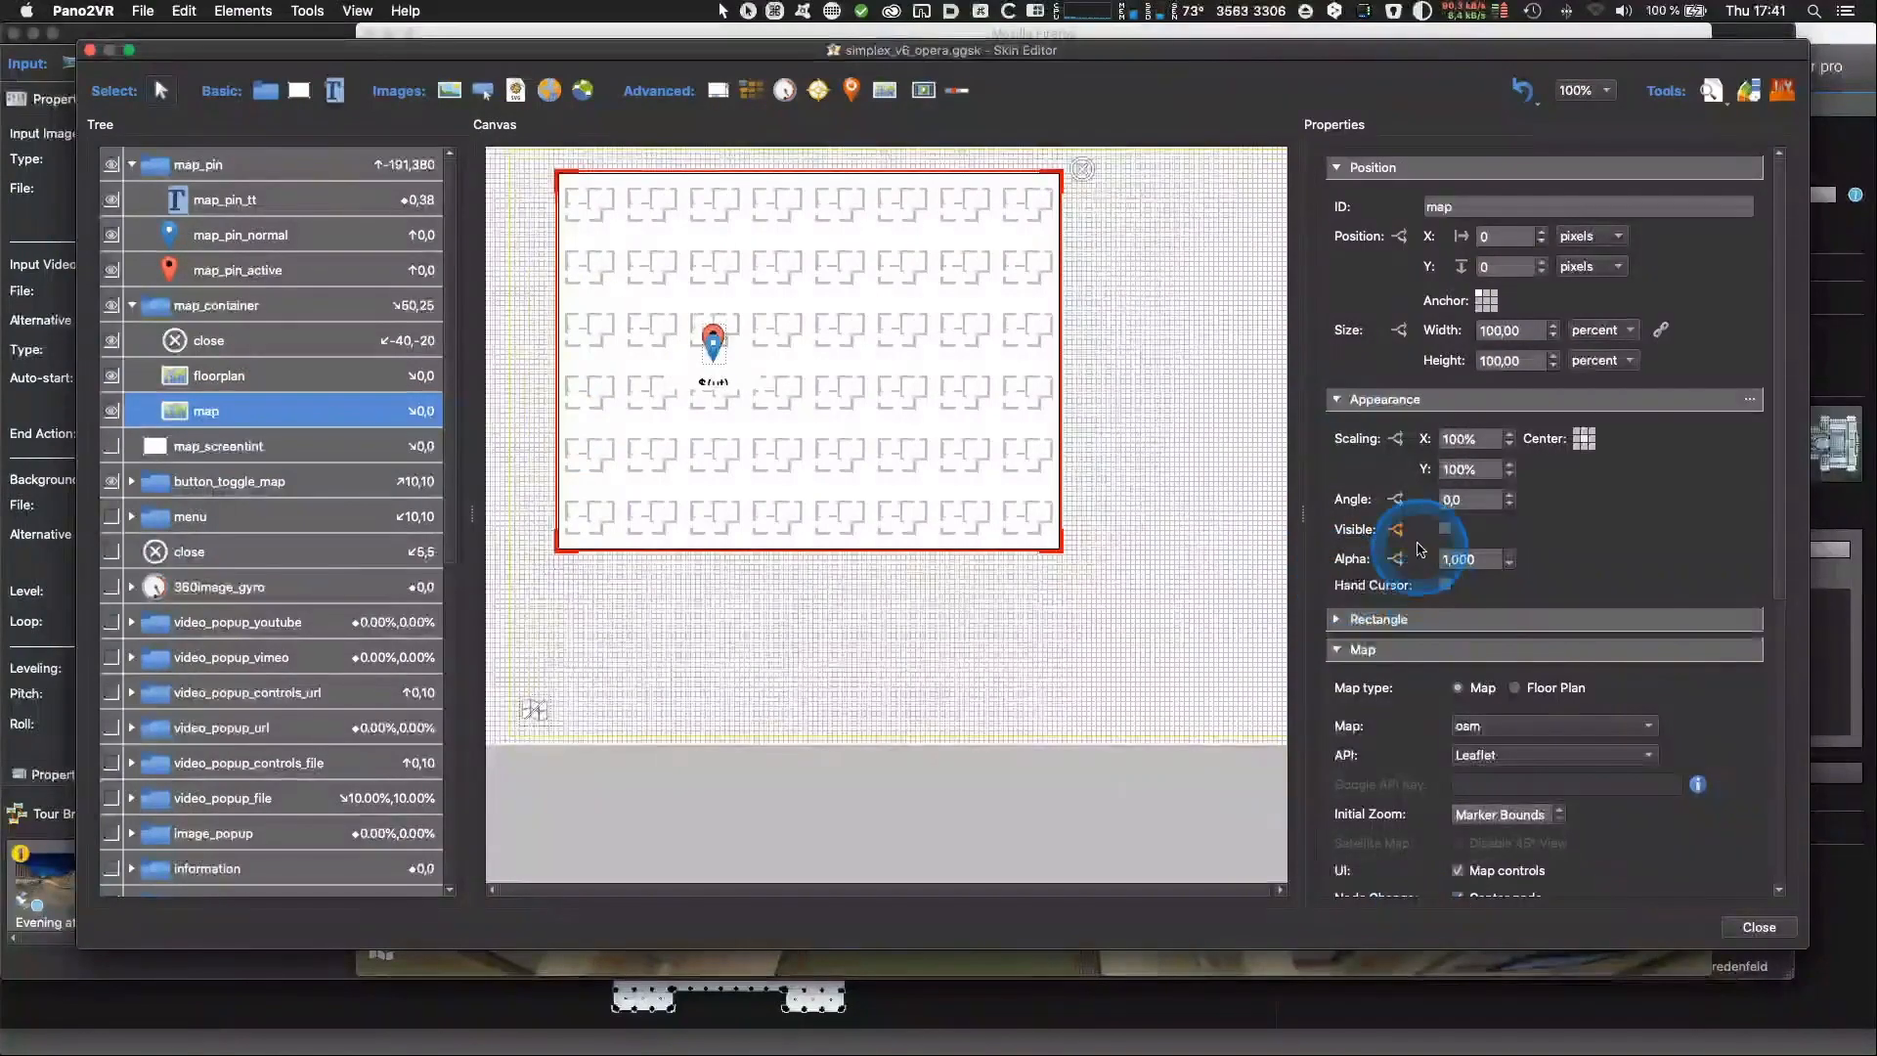
left_click(1396, 528)
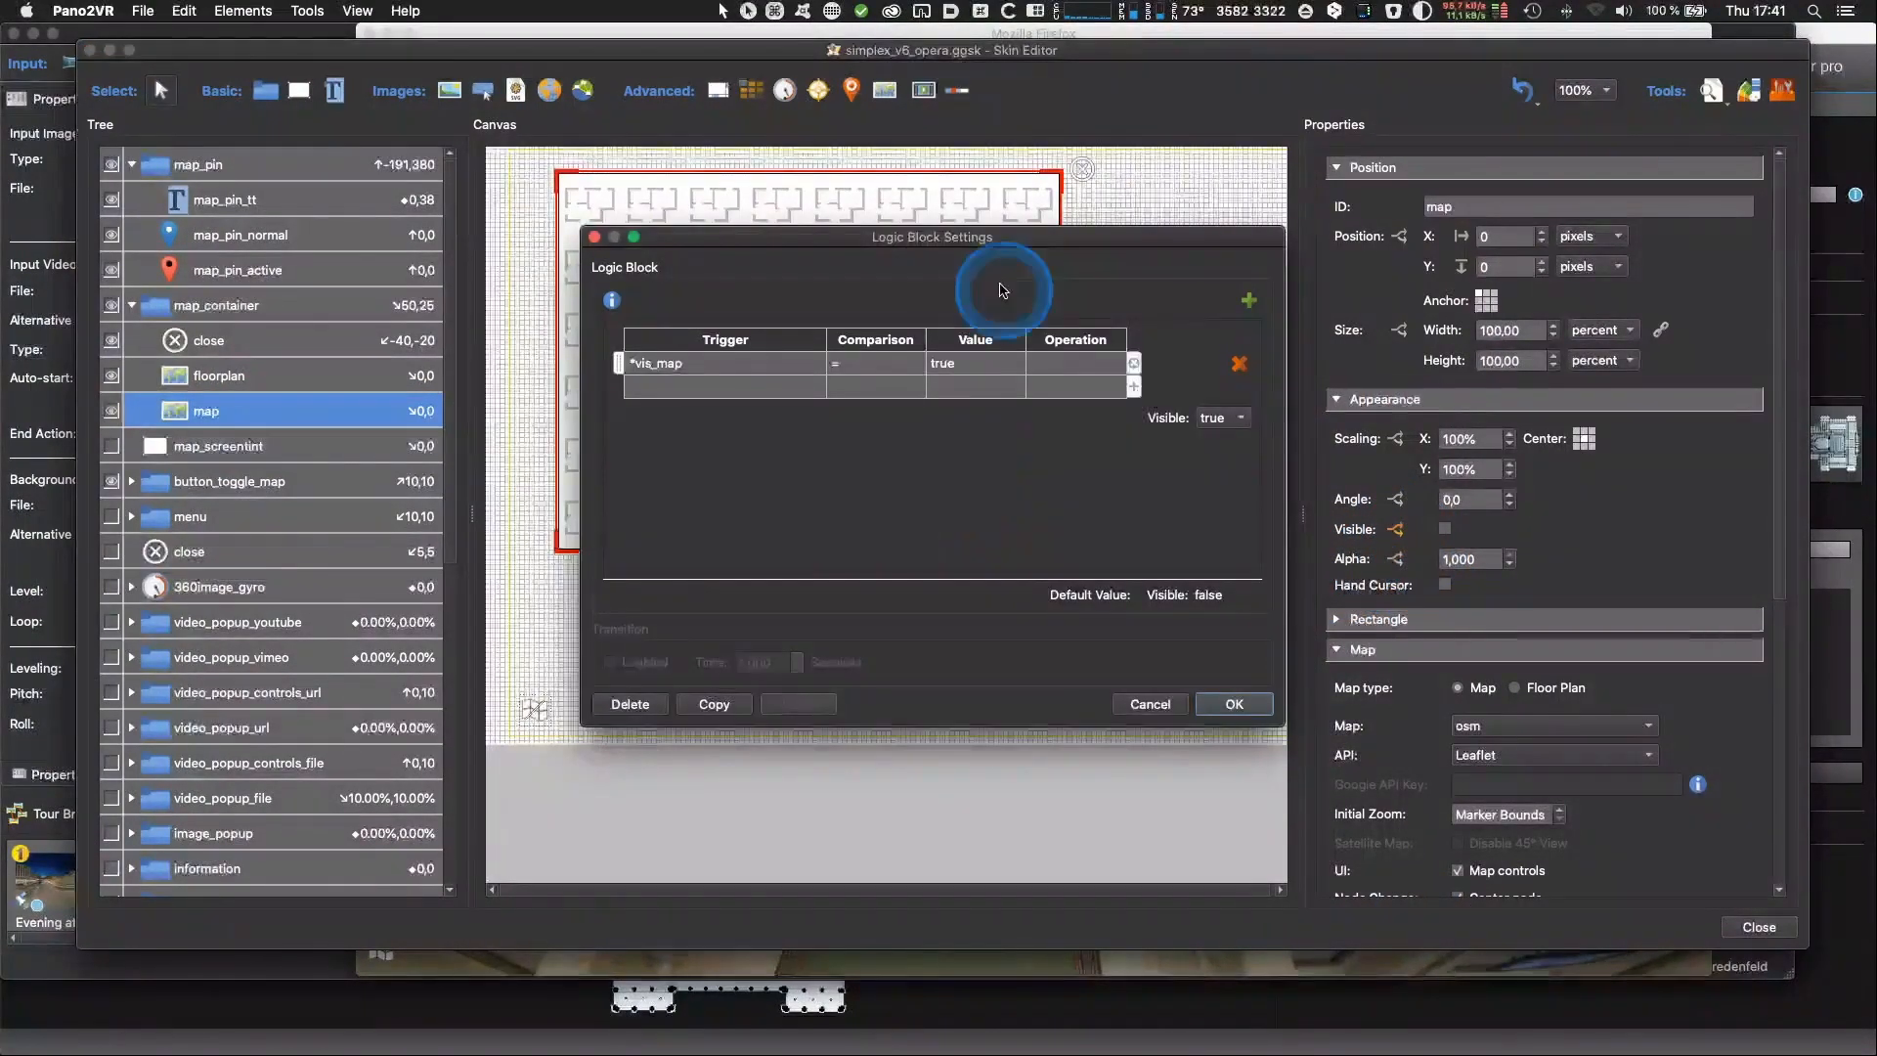
left_click_drag(978, 243, 1071, 312)
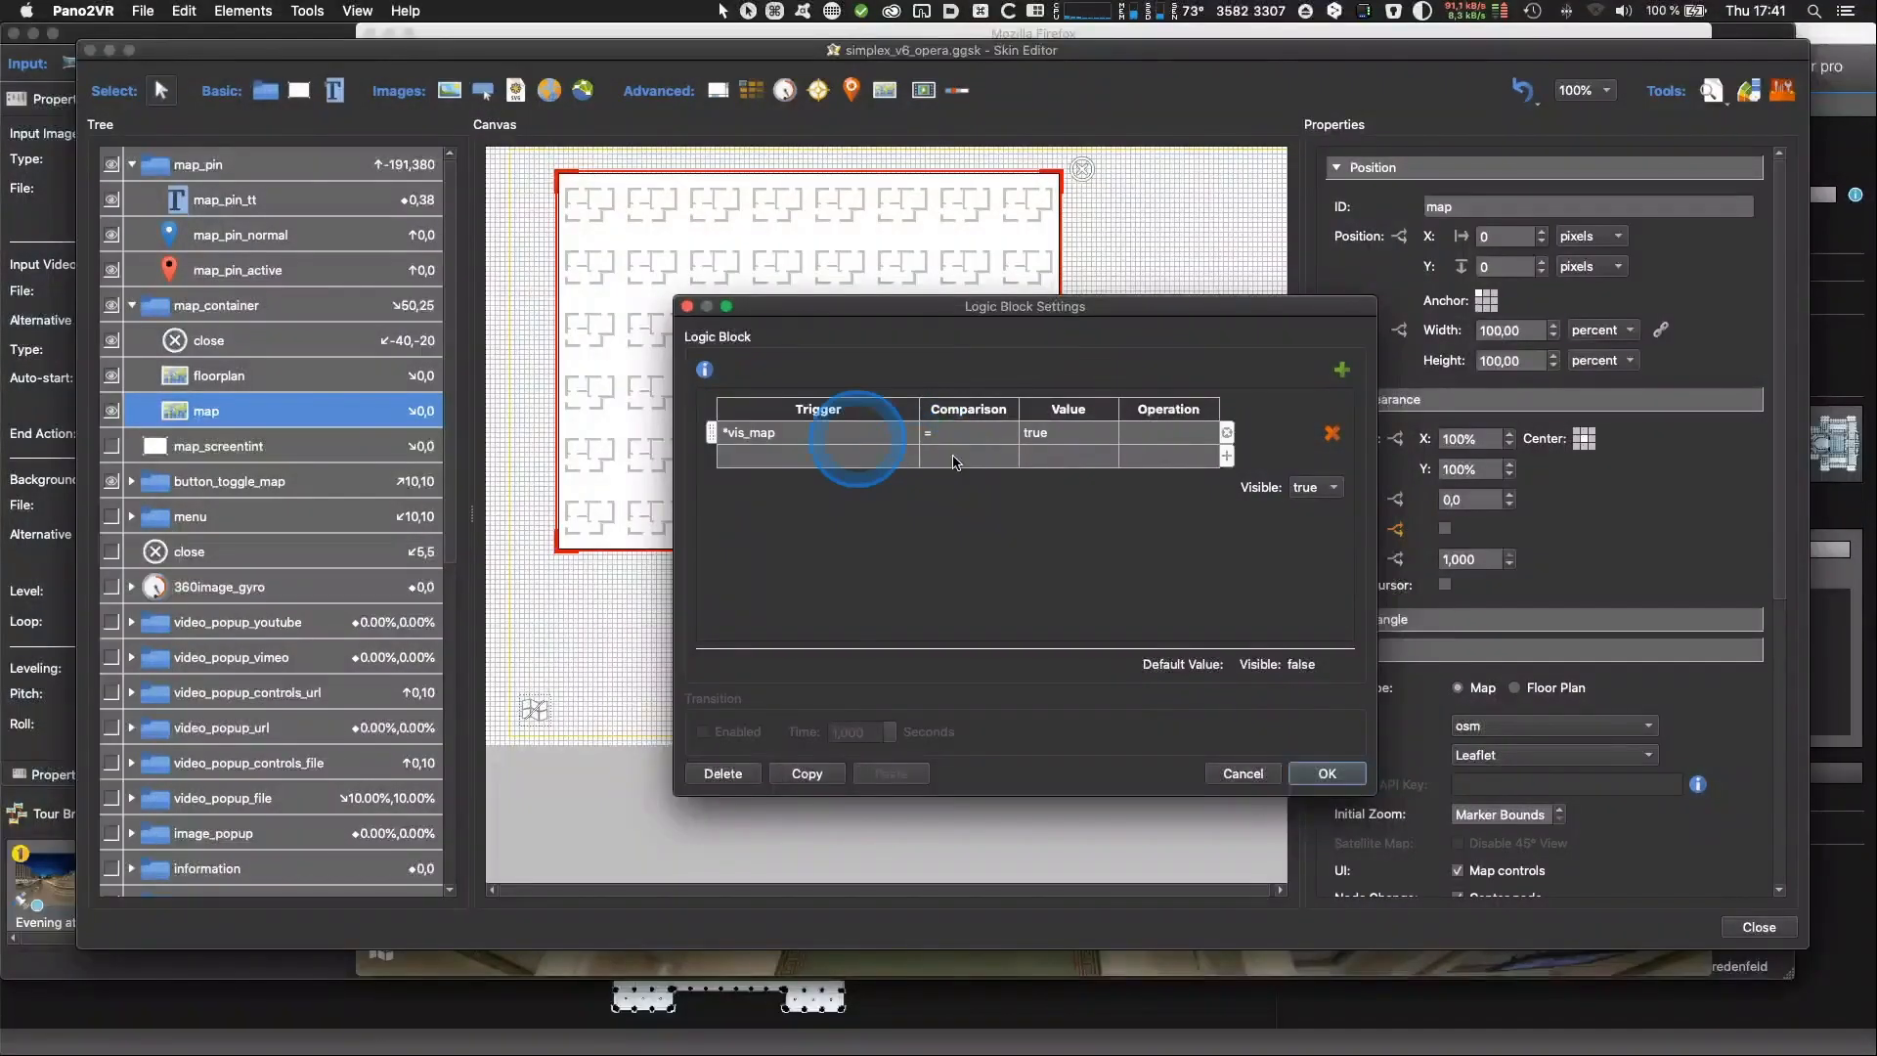
left_click(919, 516)
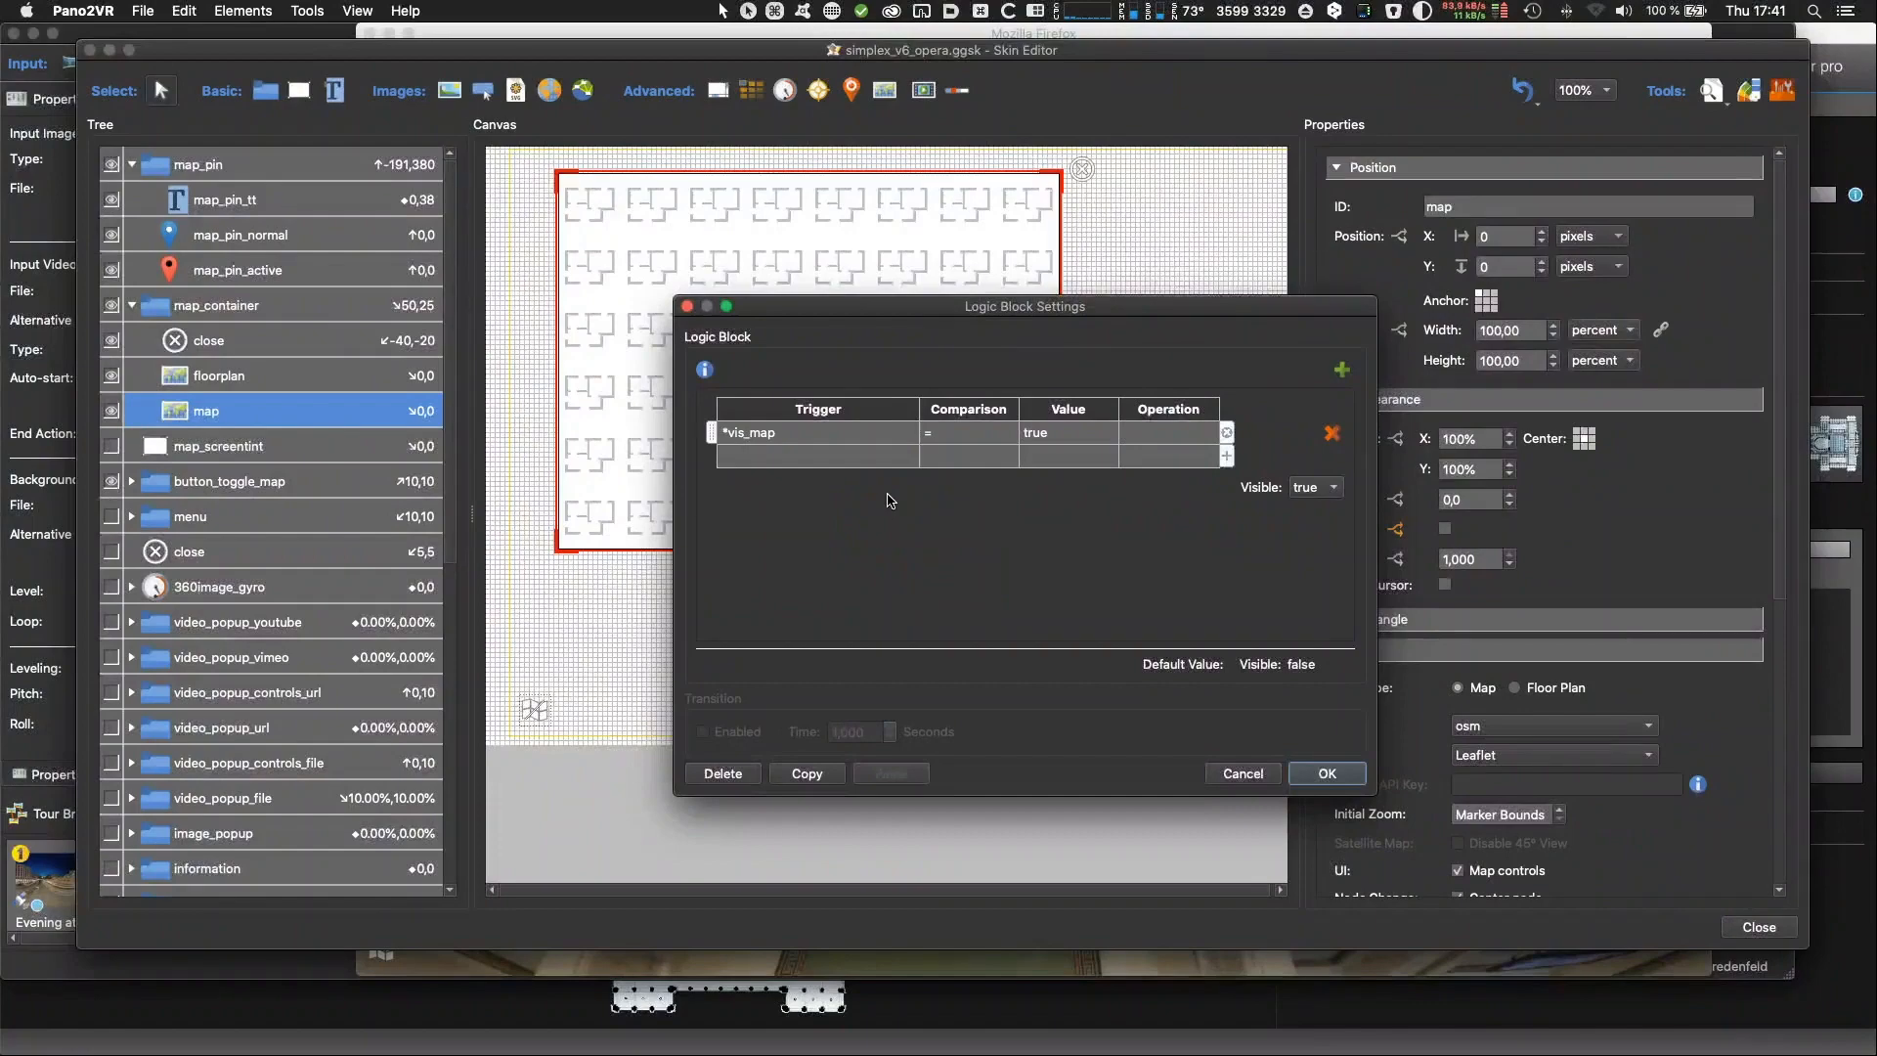
left_click(886, 509)
left_click(1169, 720)
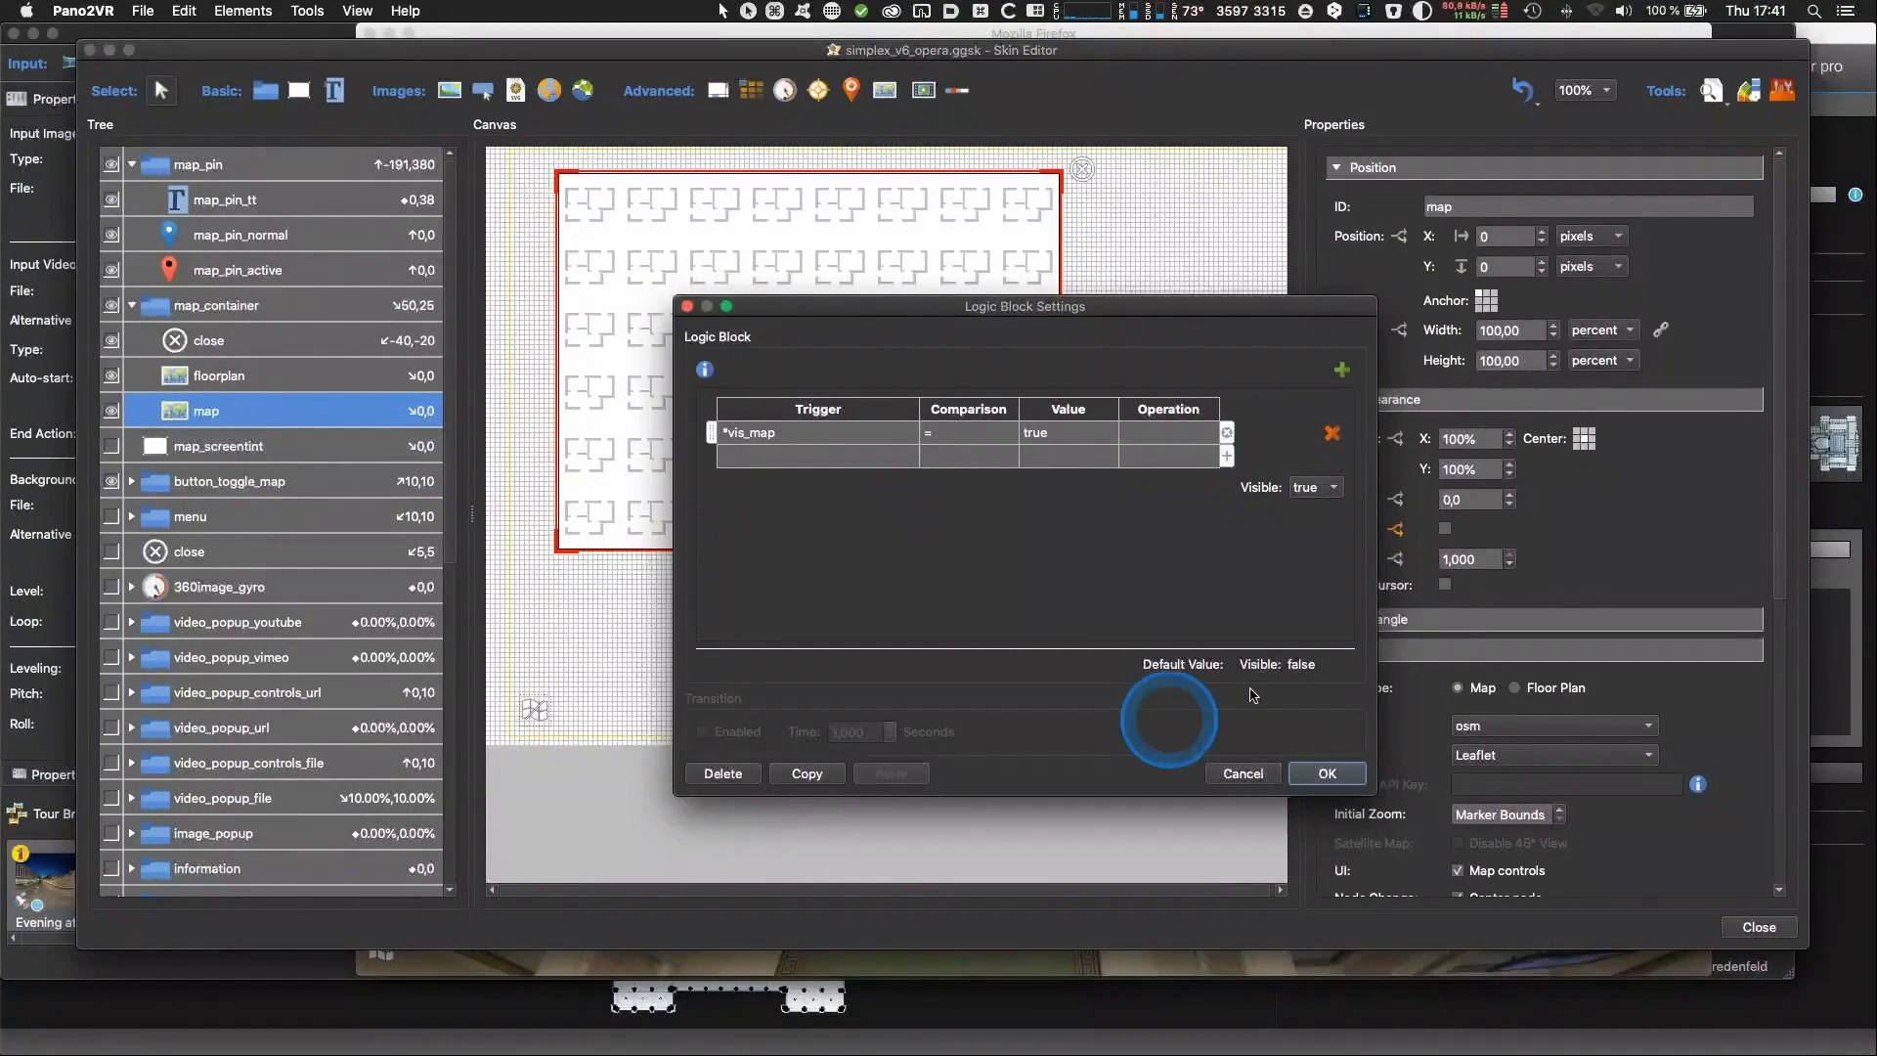
Add an And condition to the map's visibility logic block requiring Tags to contain around, and confirm the block.
left_click(1225, 456)
left_click(1061, 583)
left_click(826, 456)
left_click(805, 535)
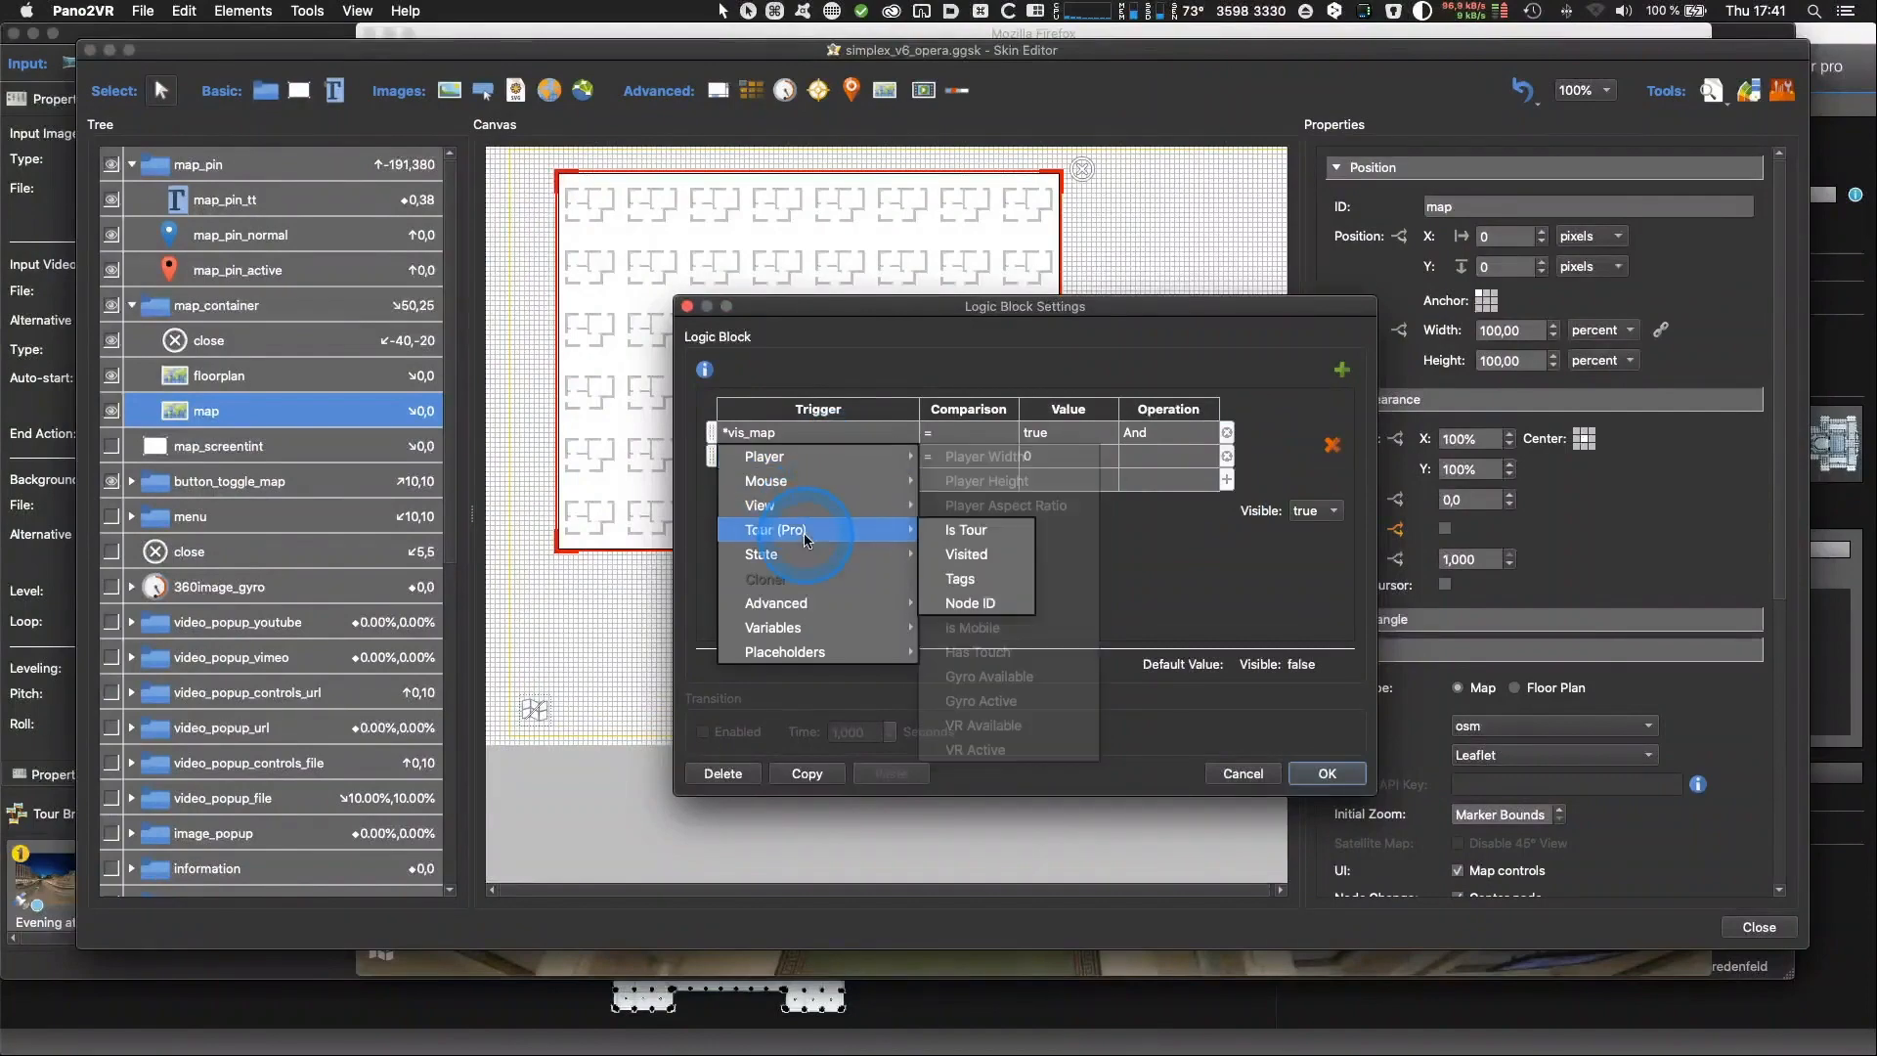
left_click(960, 579)
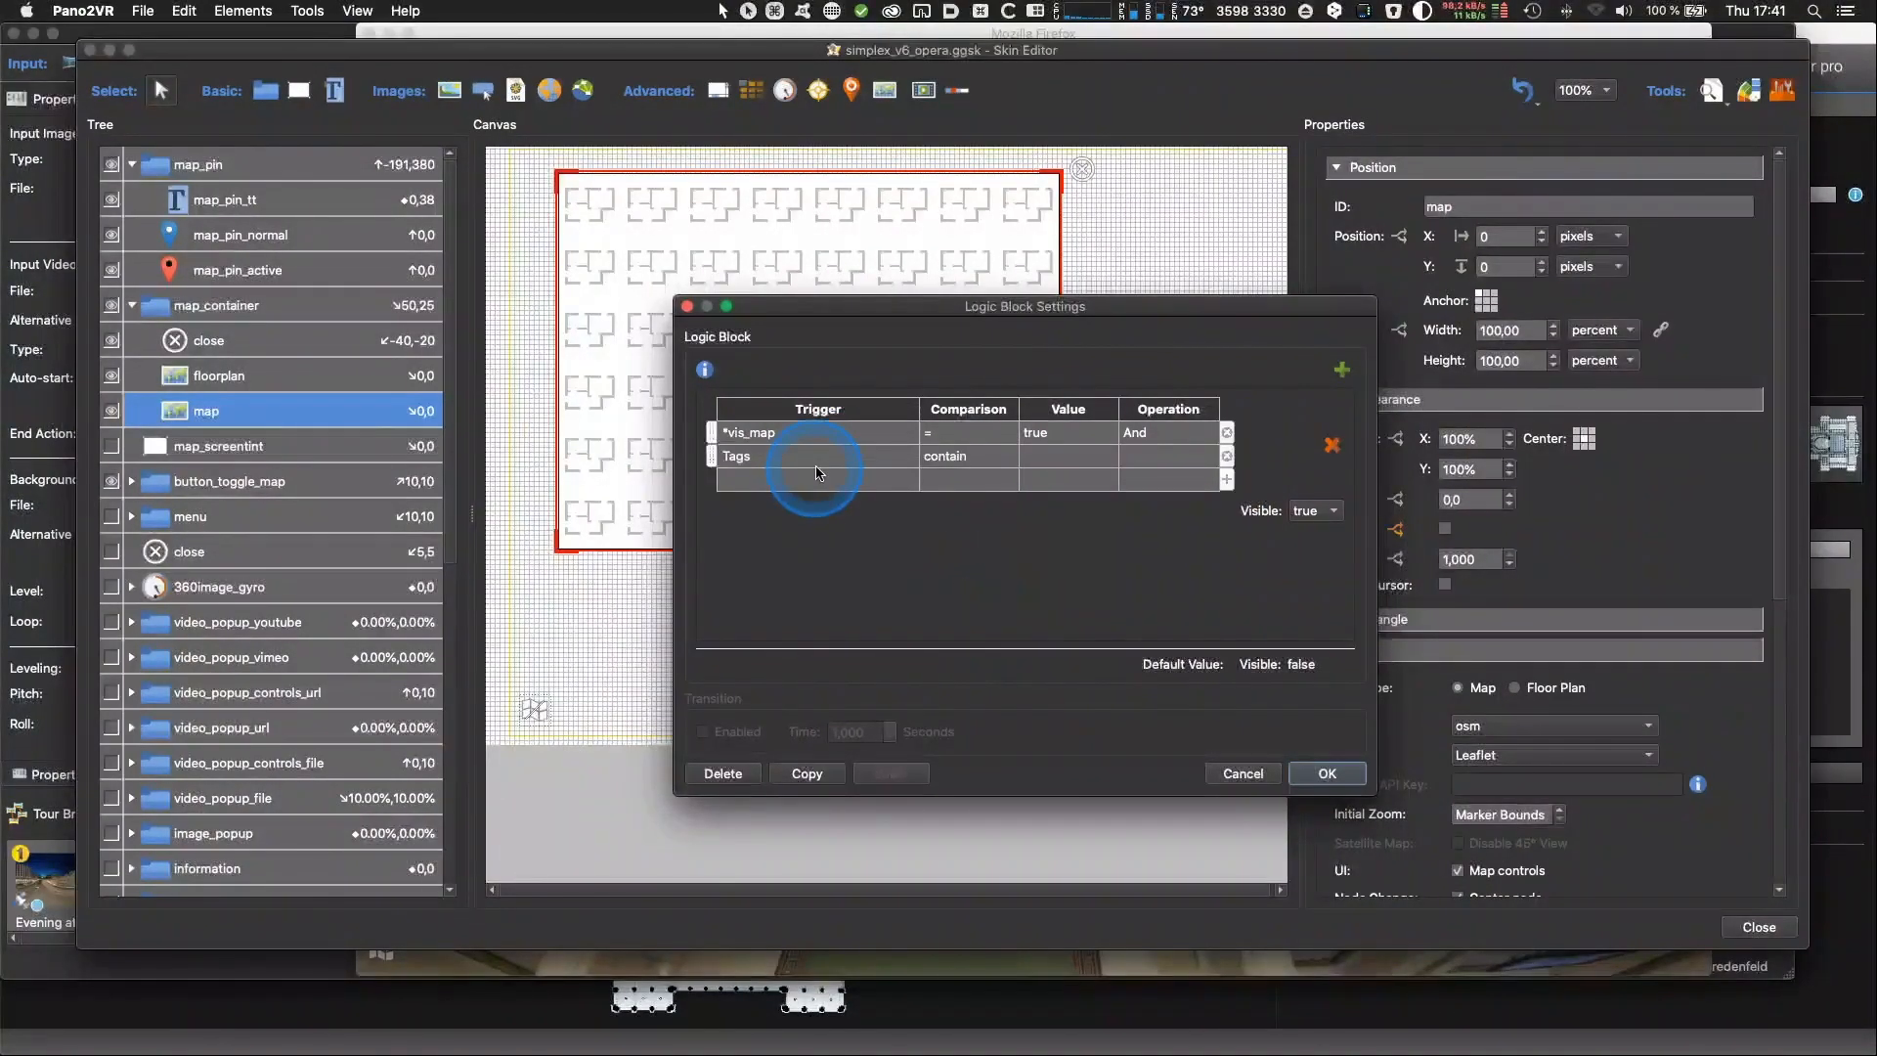
left_click(1047, 461)
left_click(1047, 458)
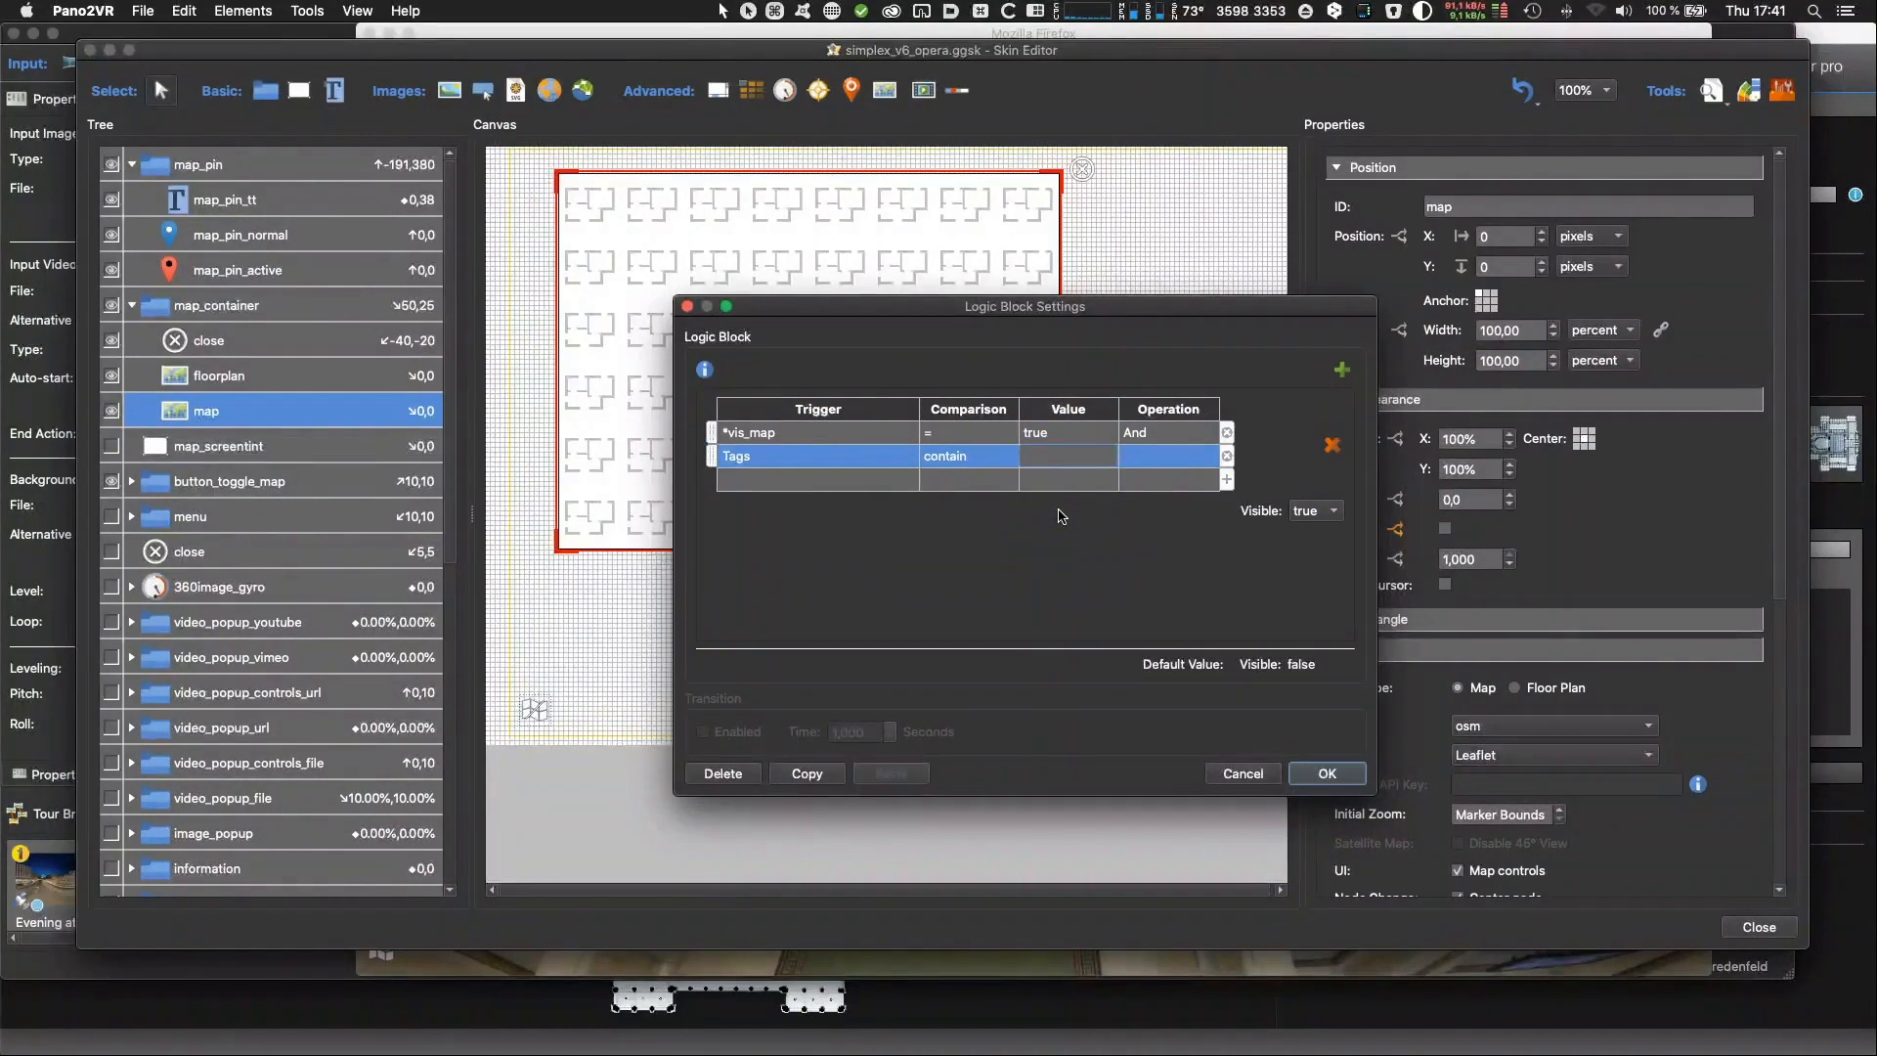
left_click(1071, 483)
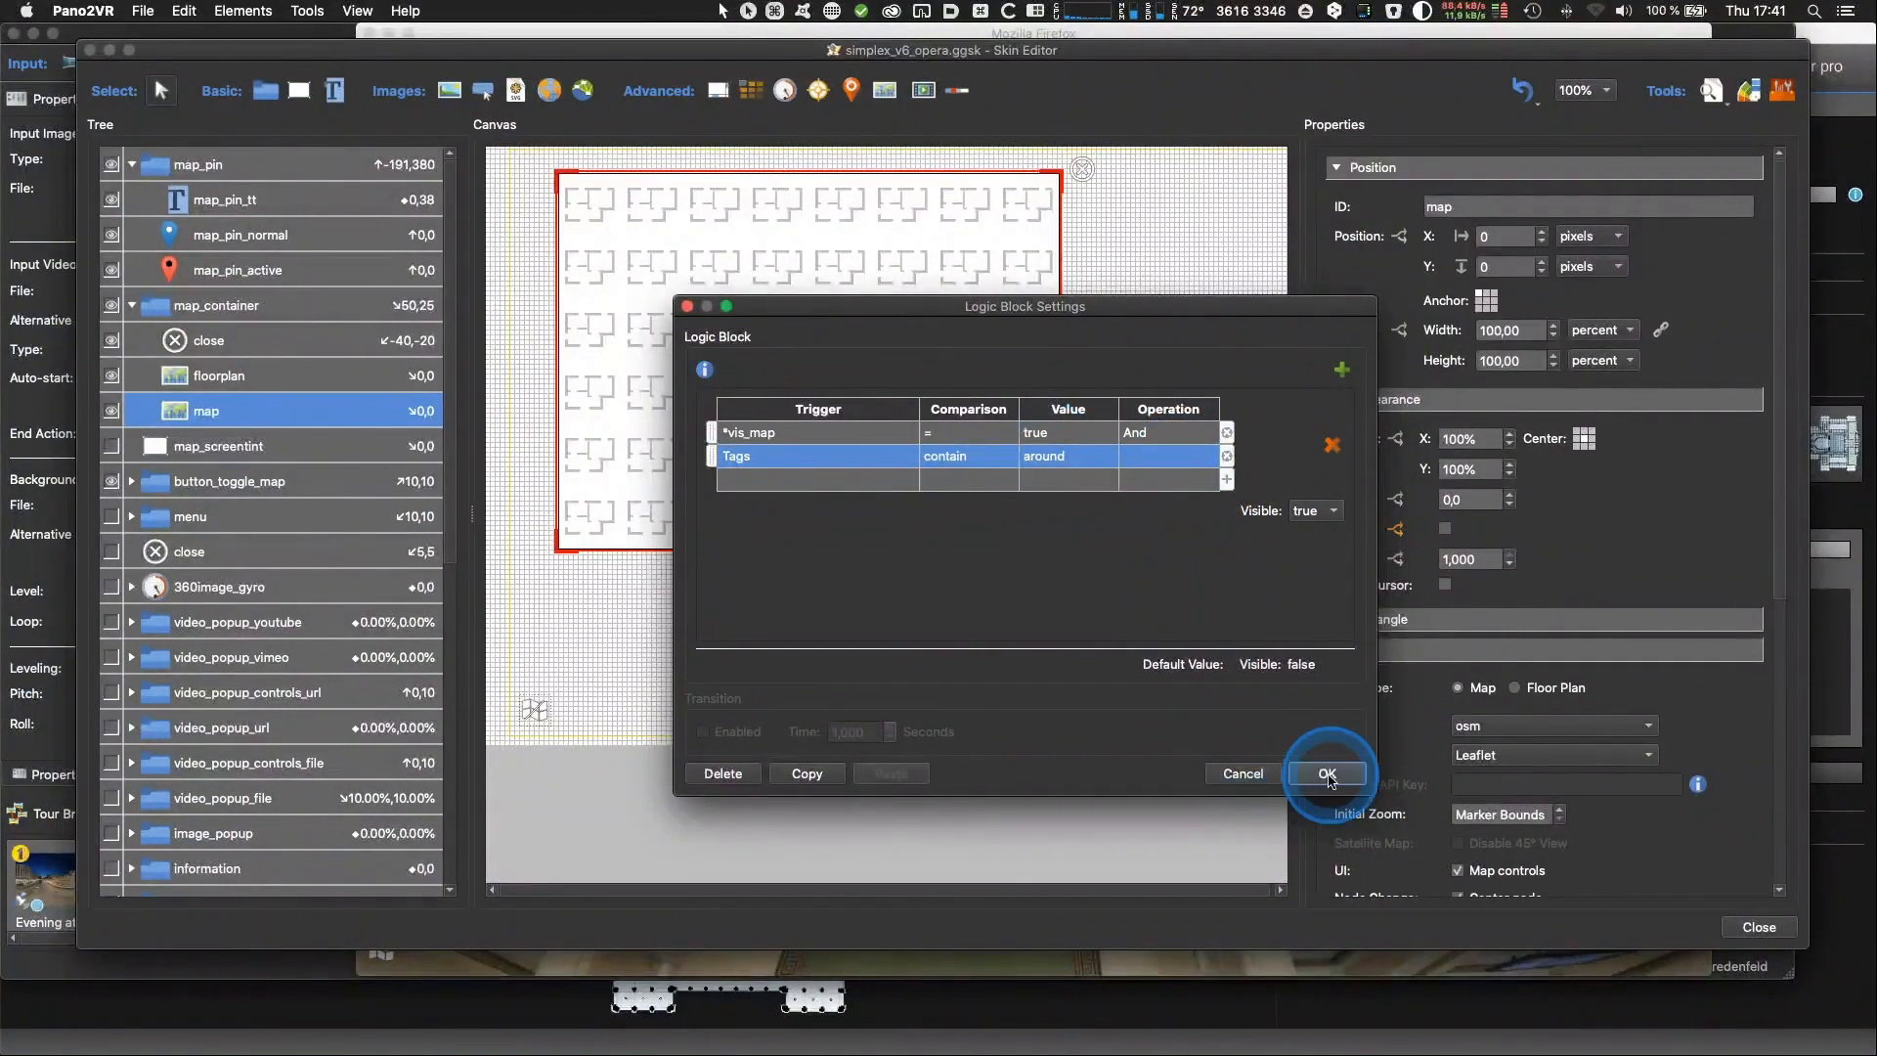
left_click(1326, 773)
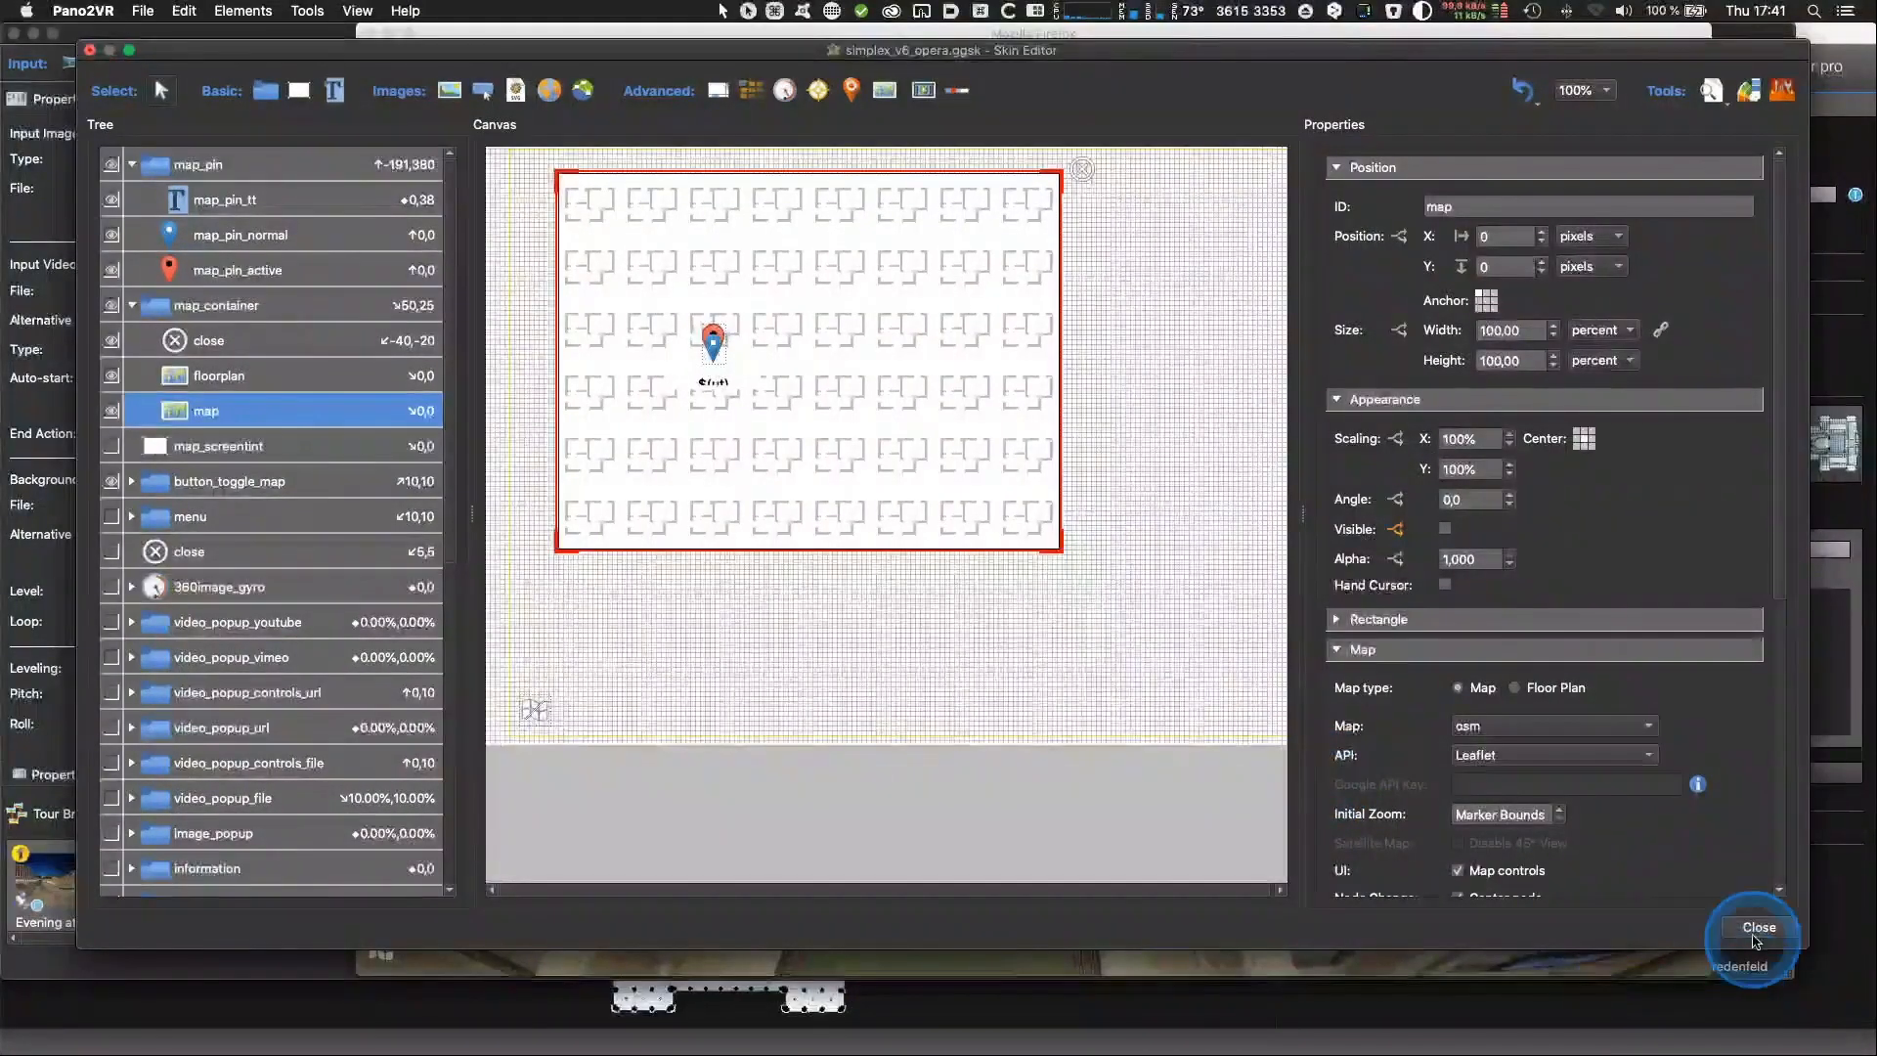
Close the Skin Editor and check the tags in the user data of Opera Karajan Square and Opera Main Stage.
left_click(1758, 926)
left_click(1060, 513)
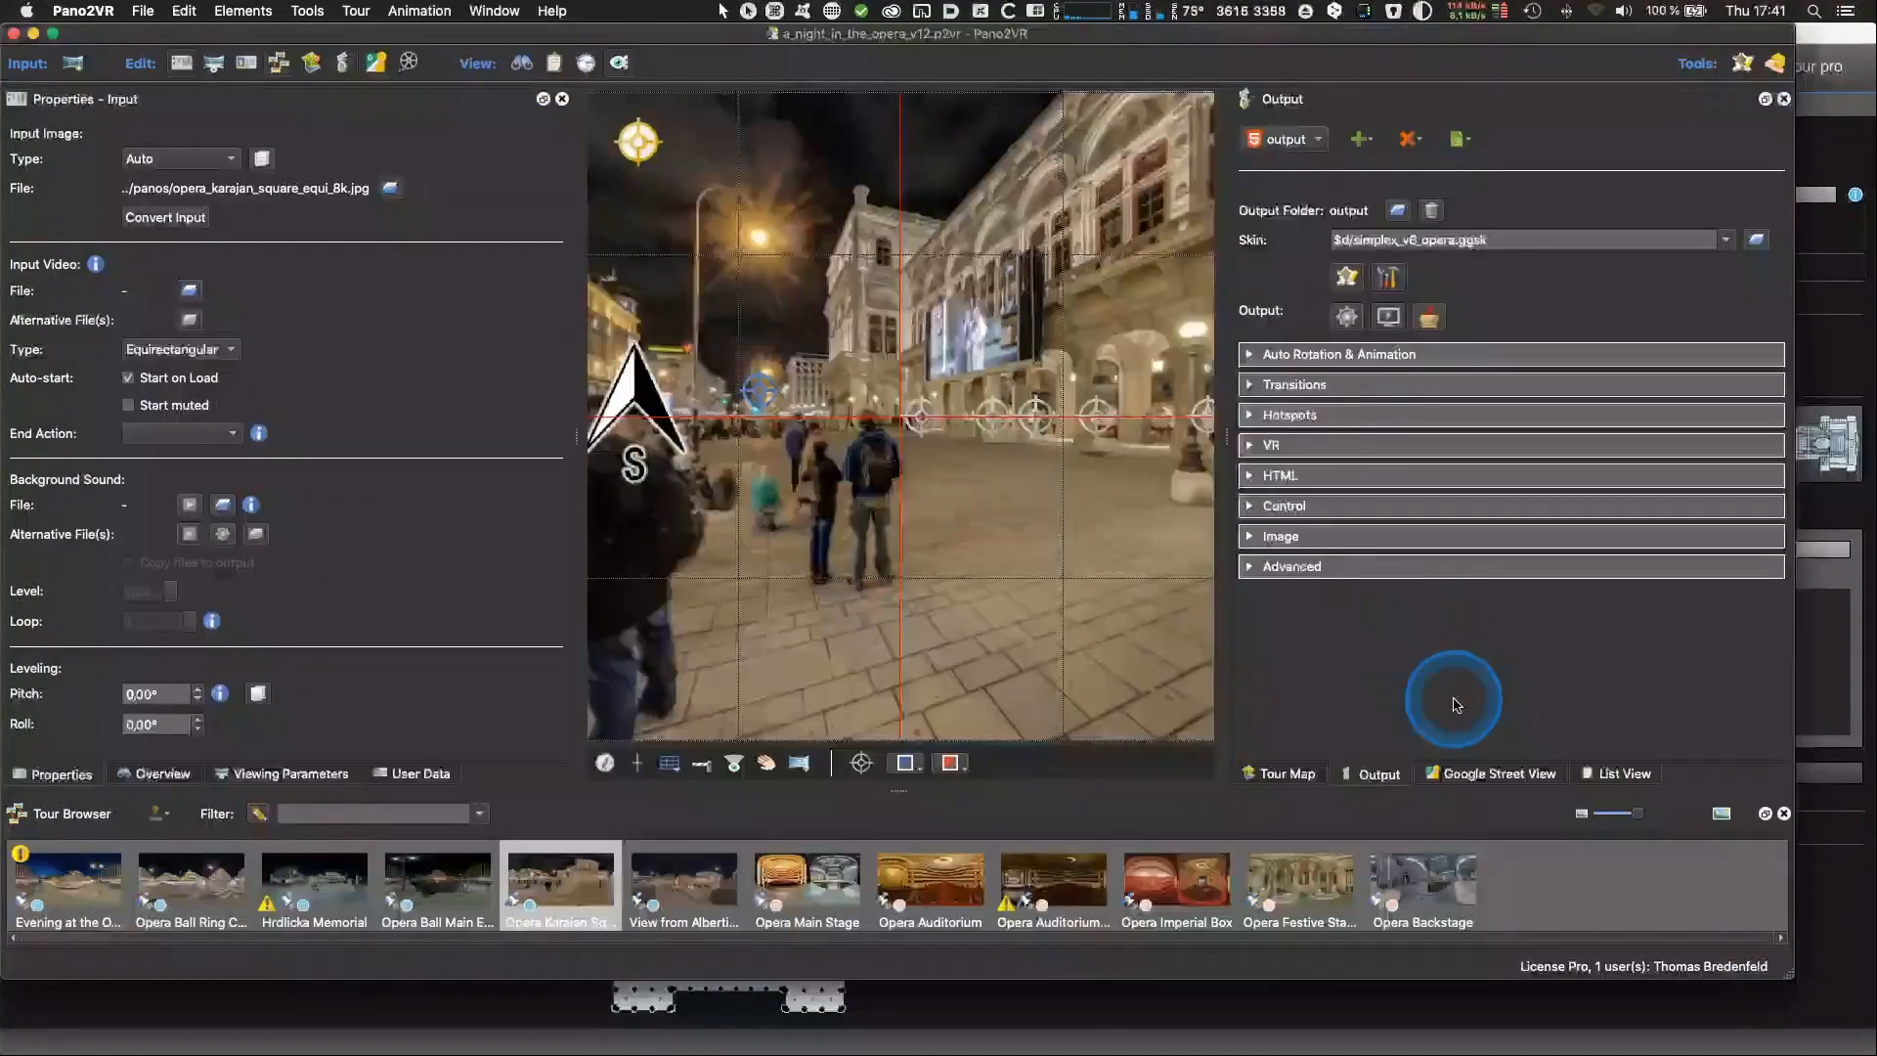
left_click(418, 773)
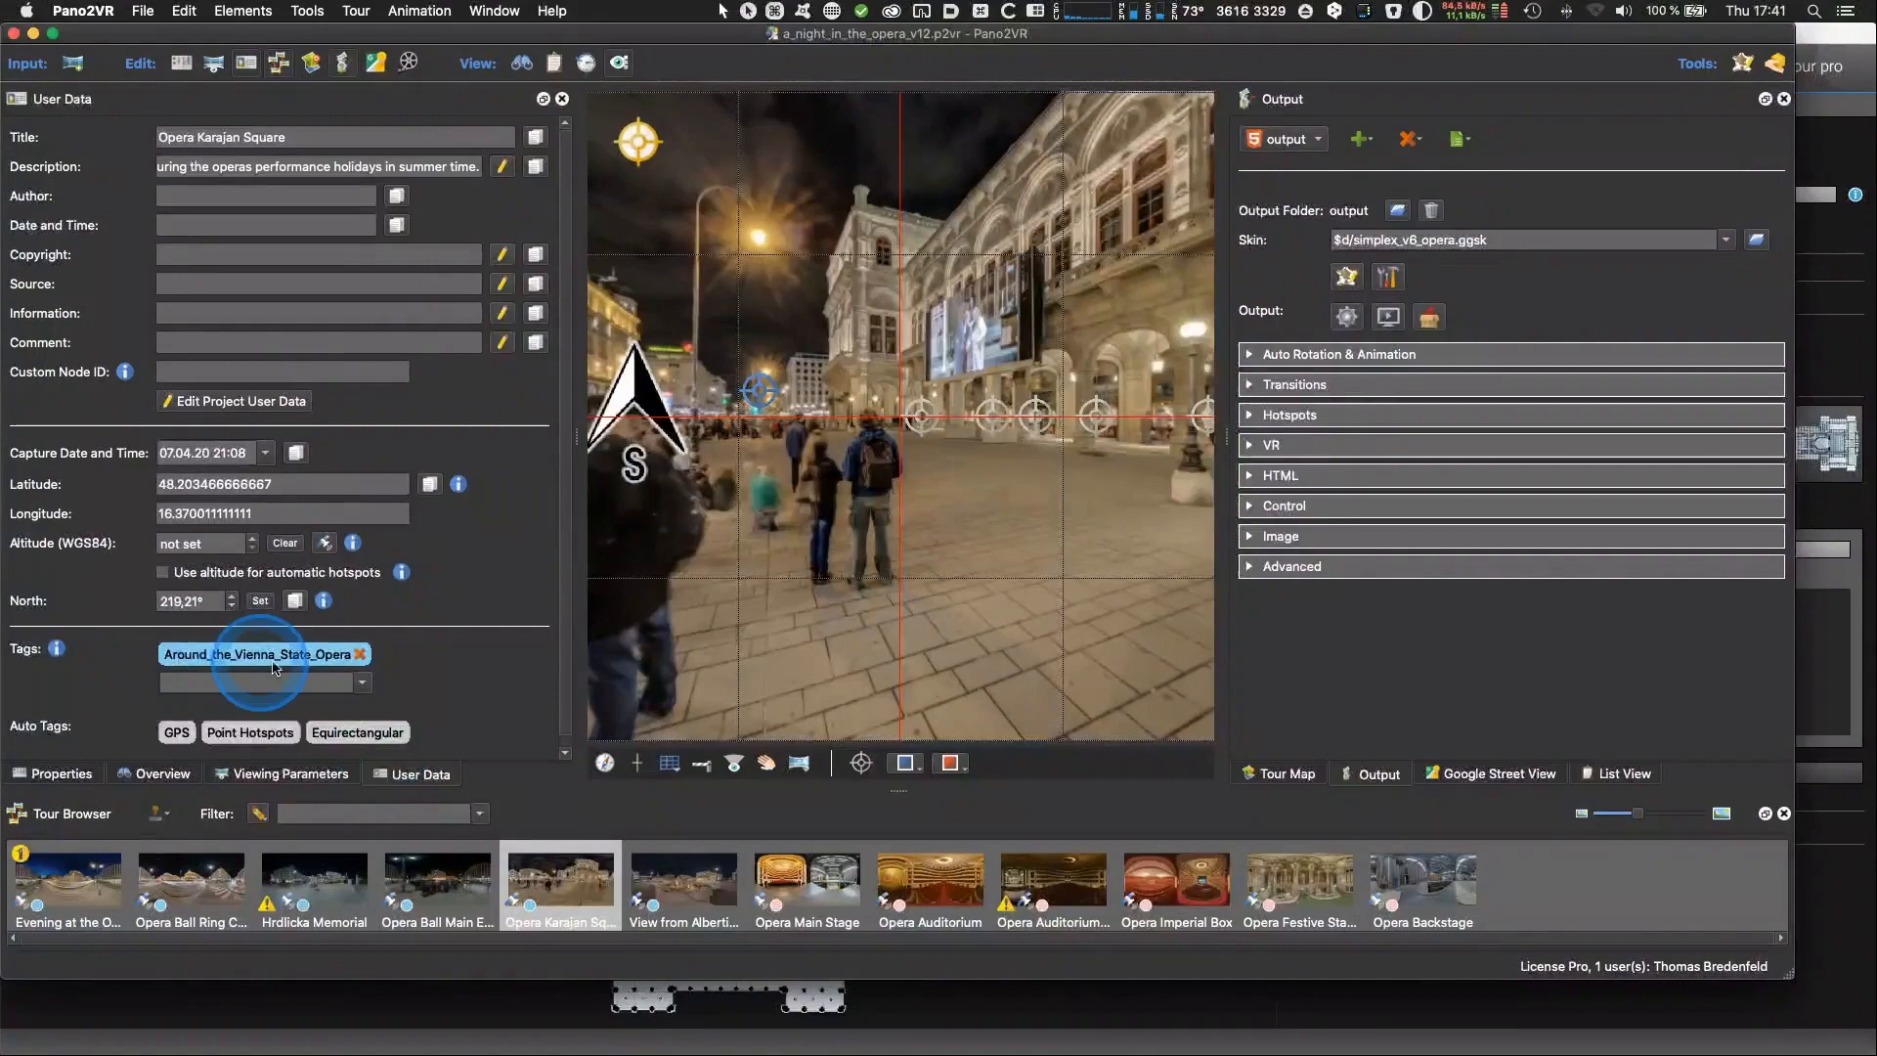
left_click(807, 879)
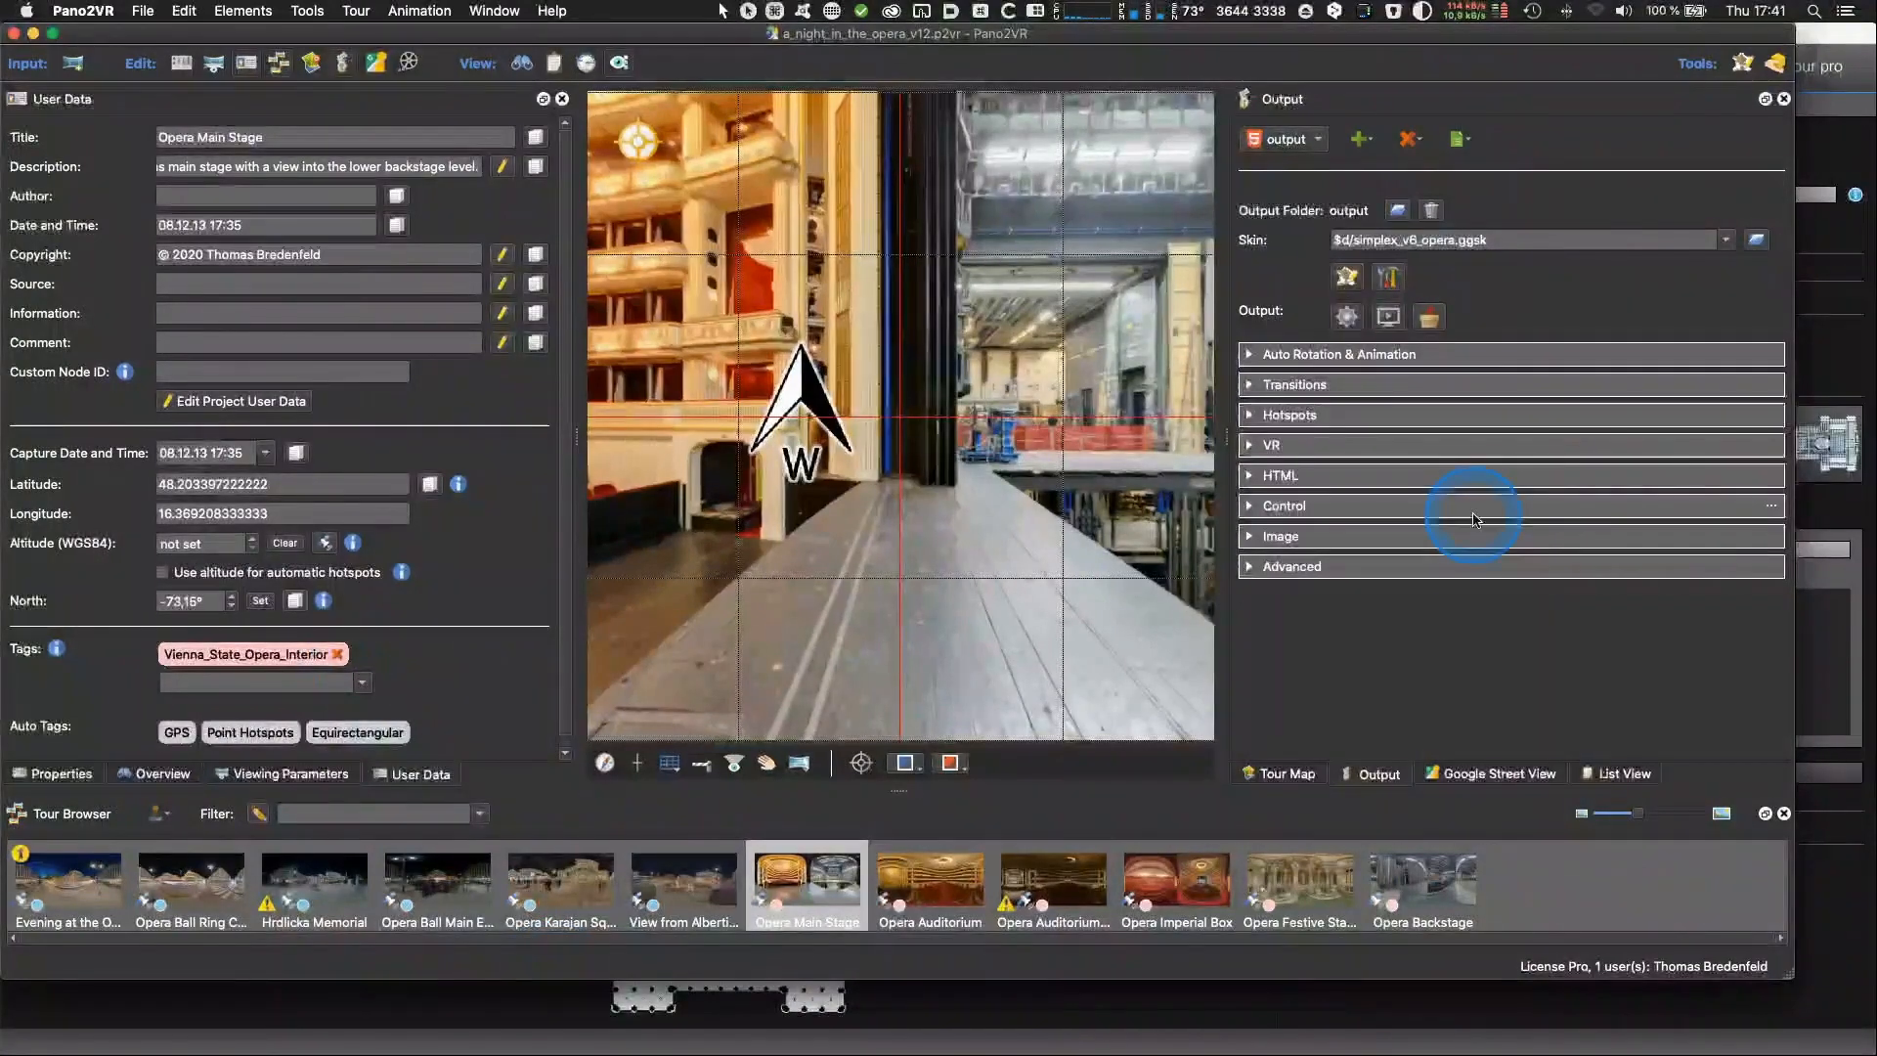
Reopen the skin and set the tag value in the map element's visibility logic block to Around.
left_click(1347, 277)
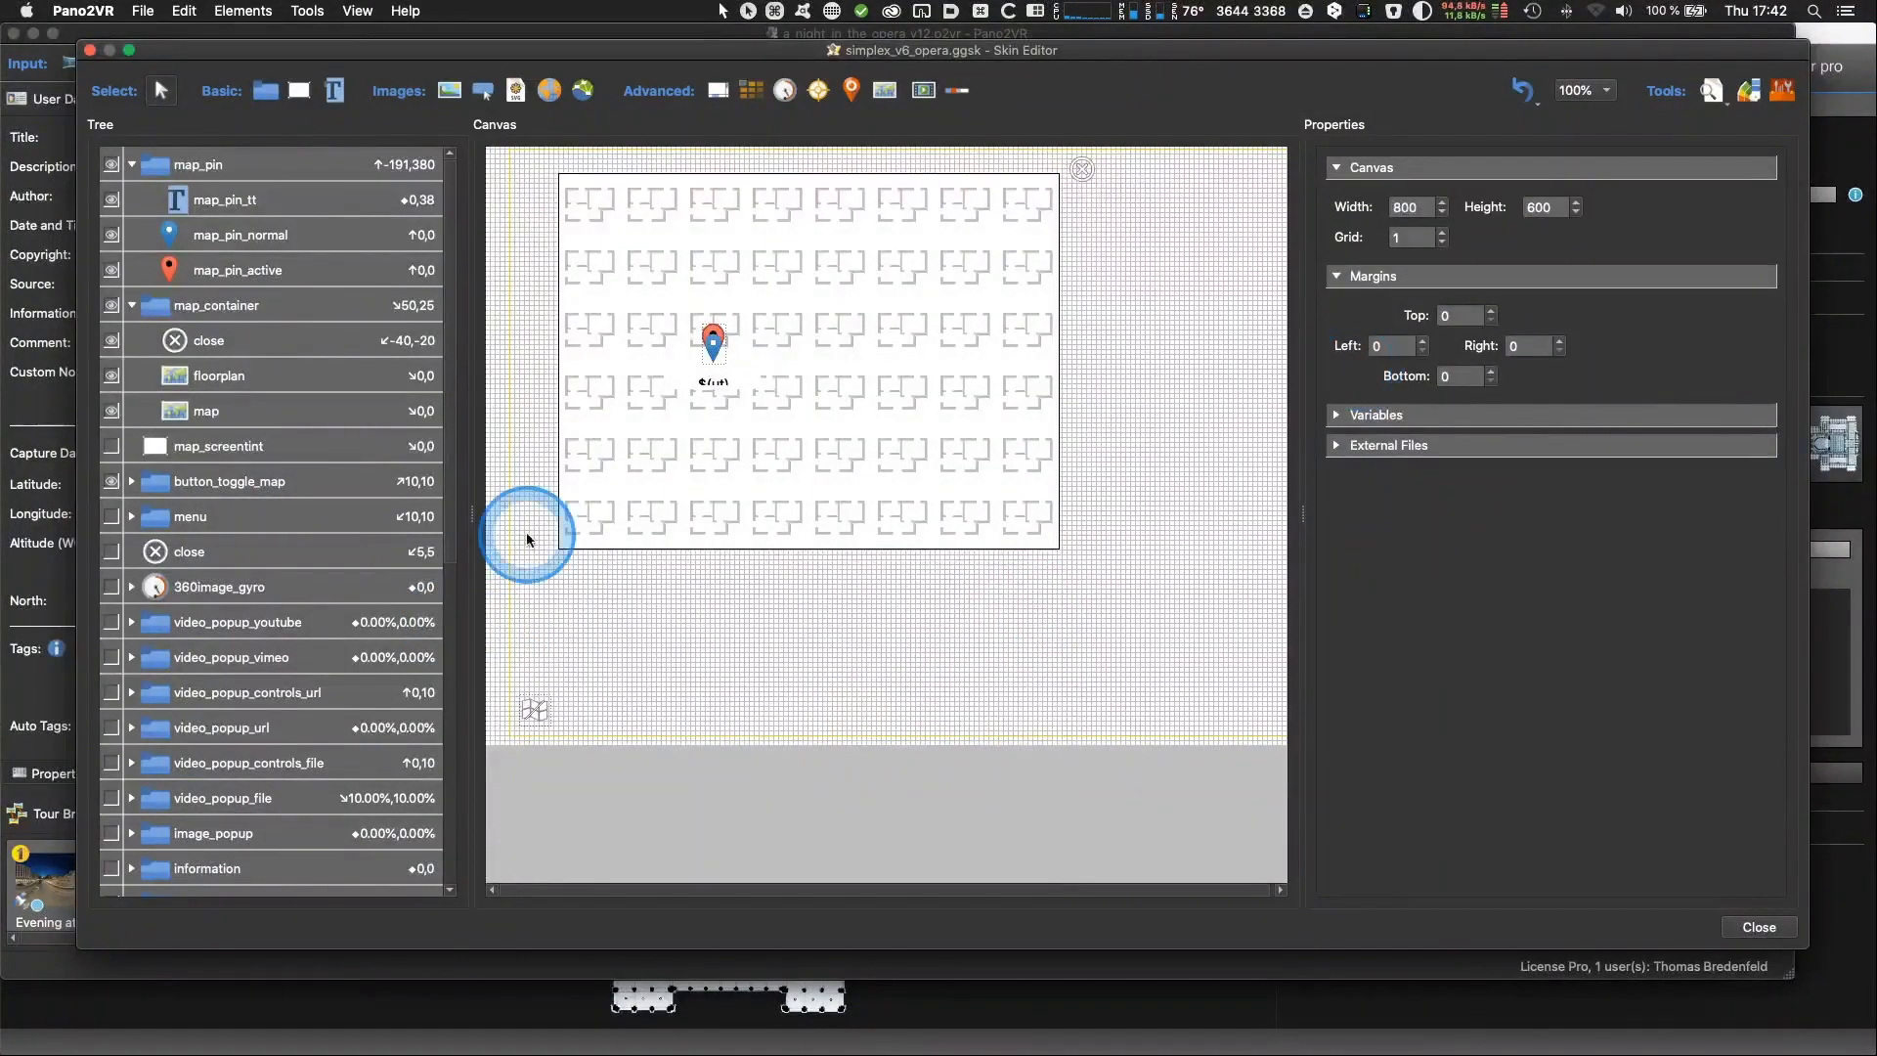
left_click(224, 414)
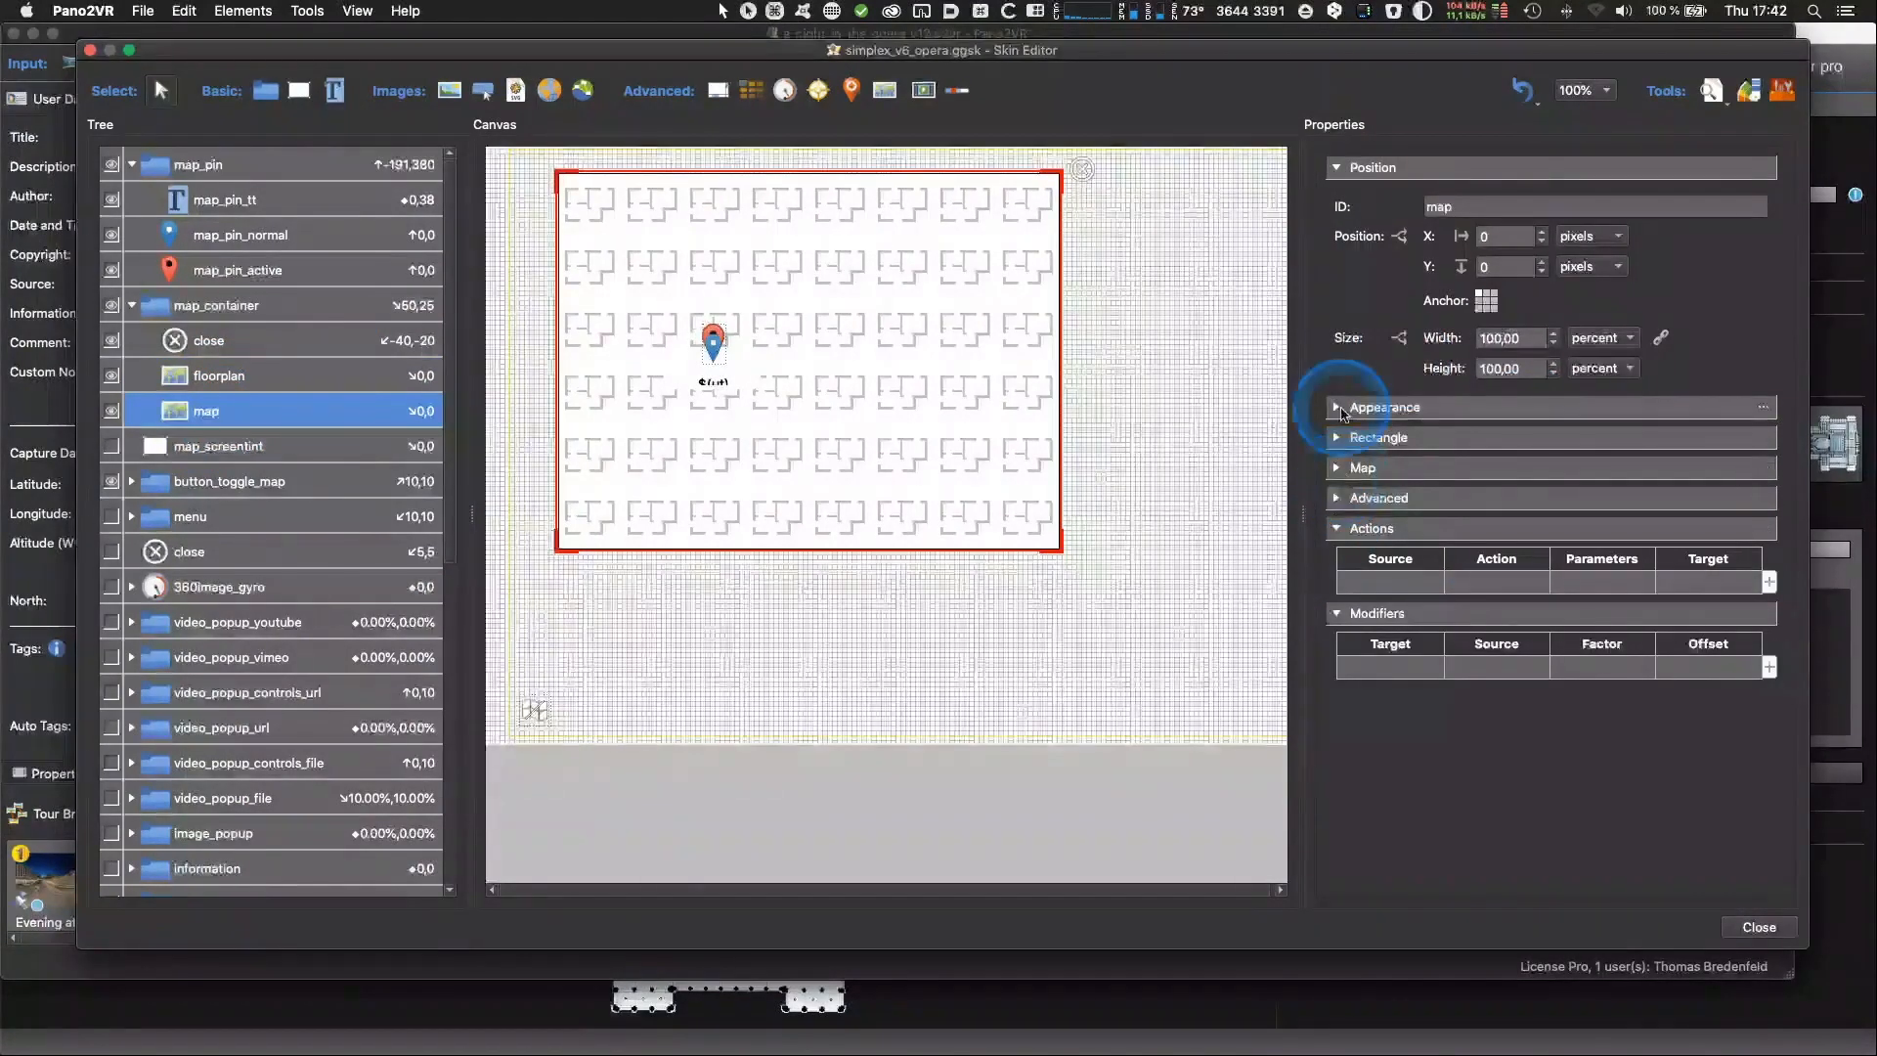
left_click(1378, 406)
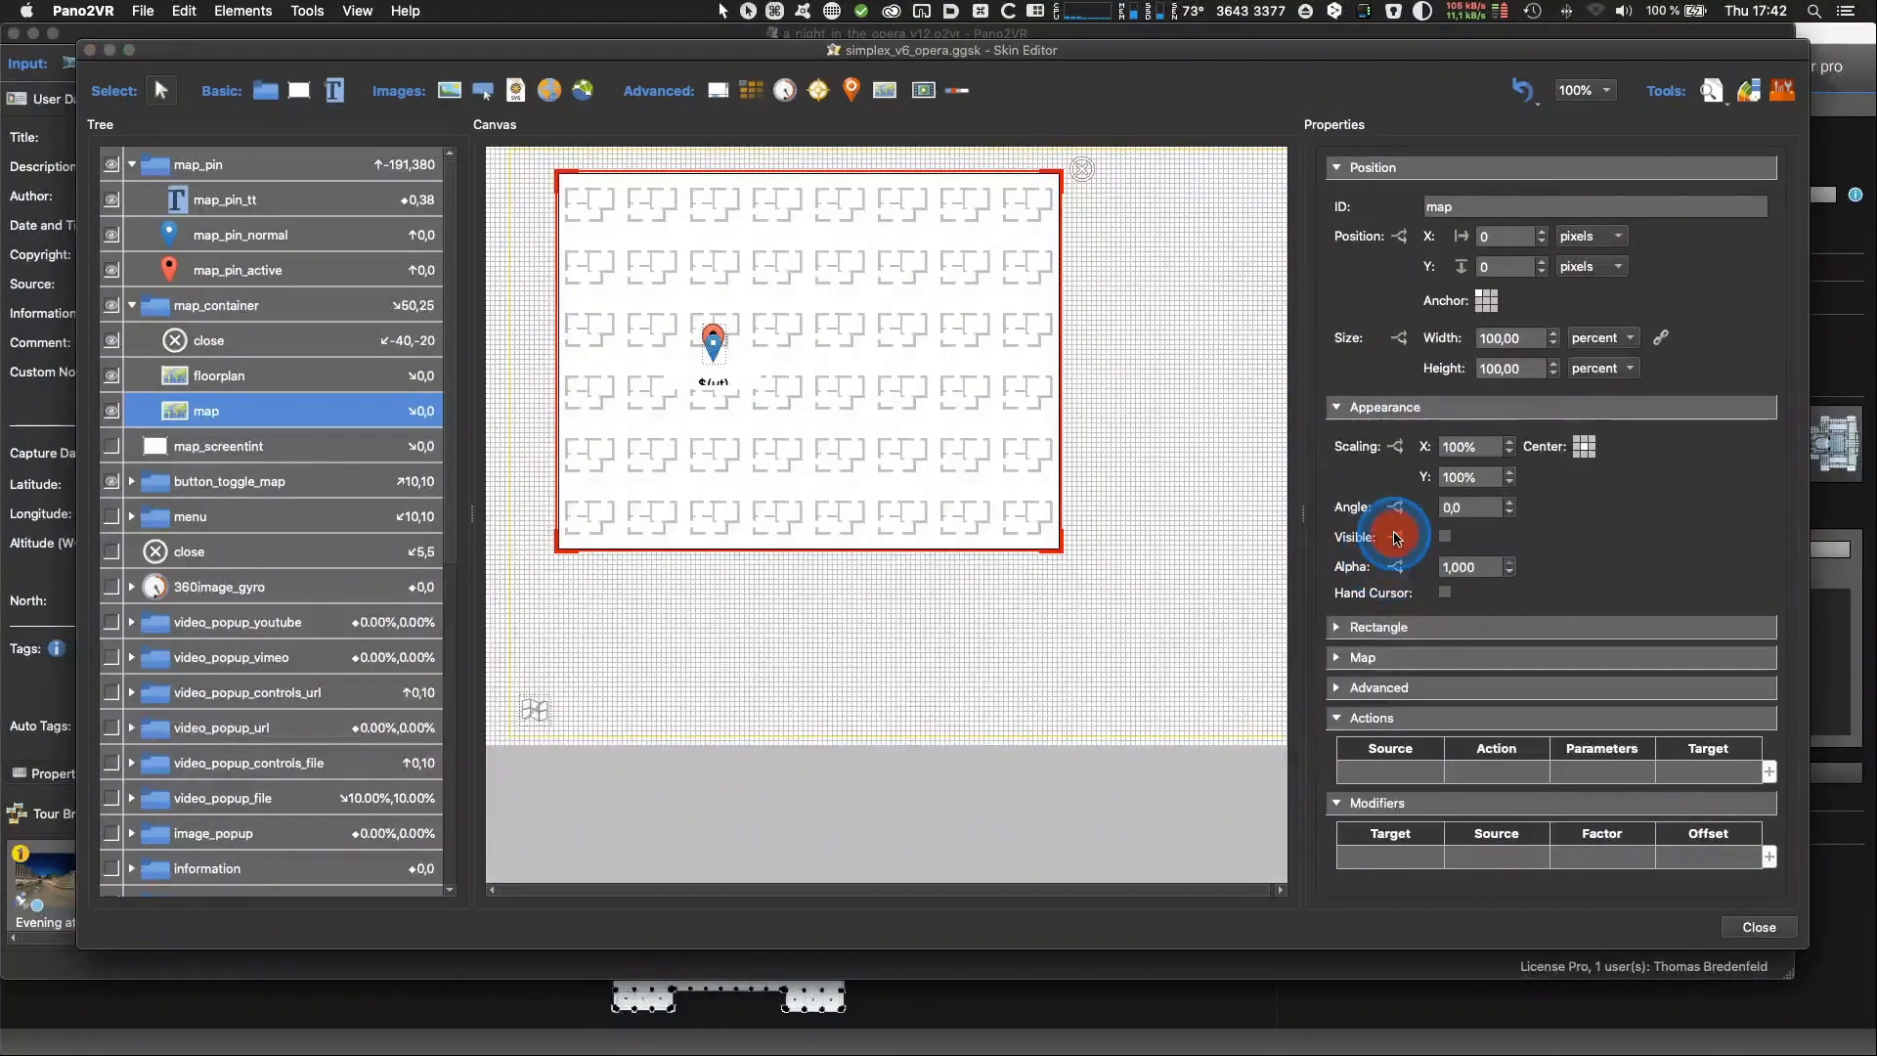
left_click(1395, 537)
left_click(937, 387)
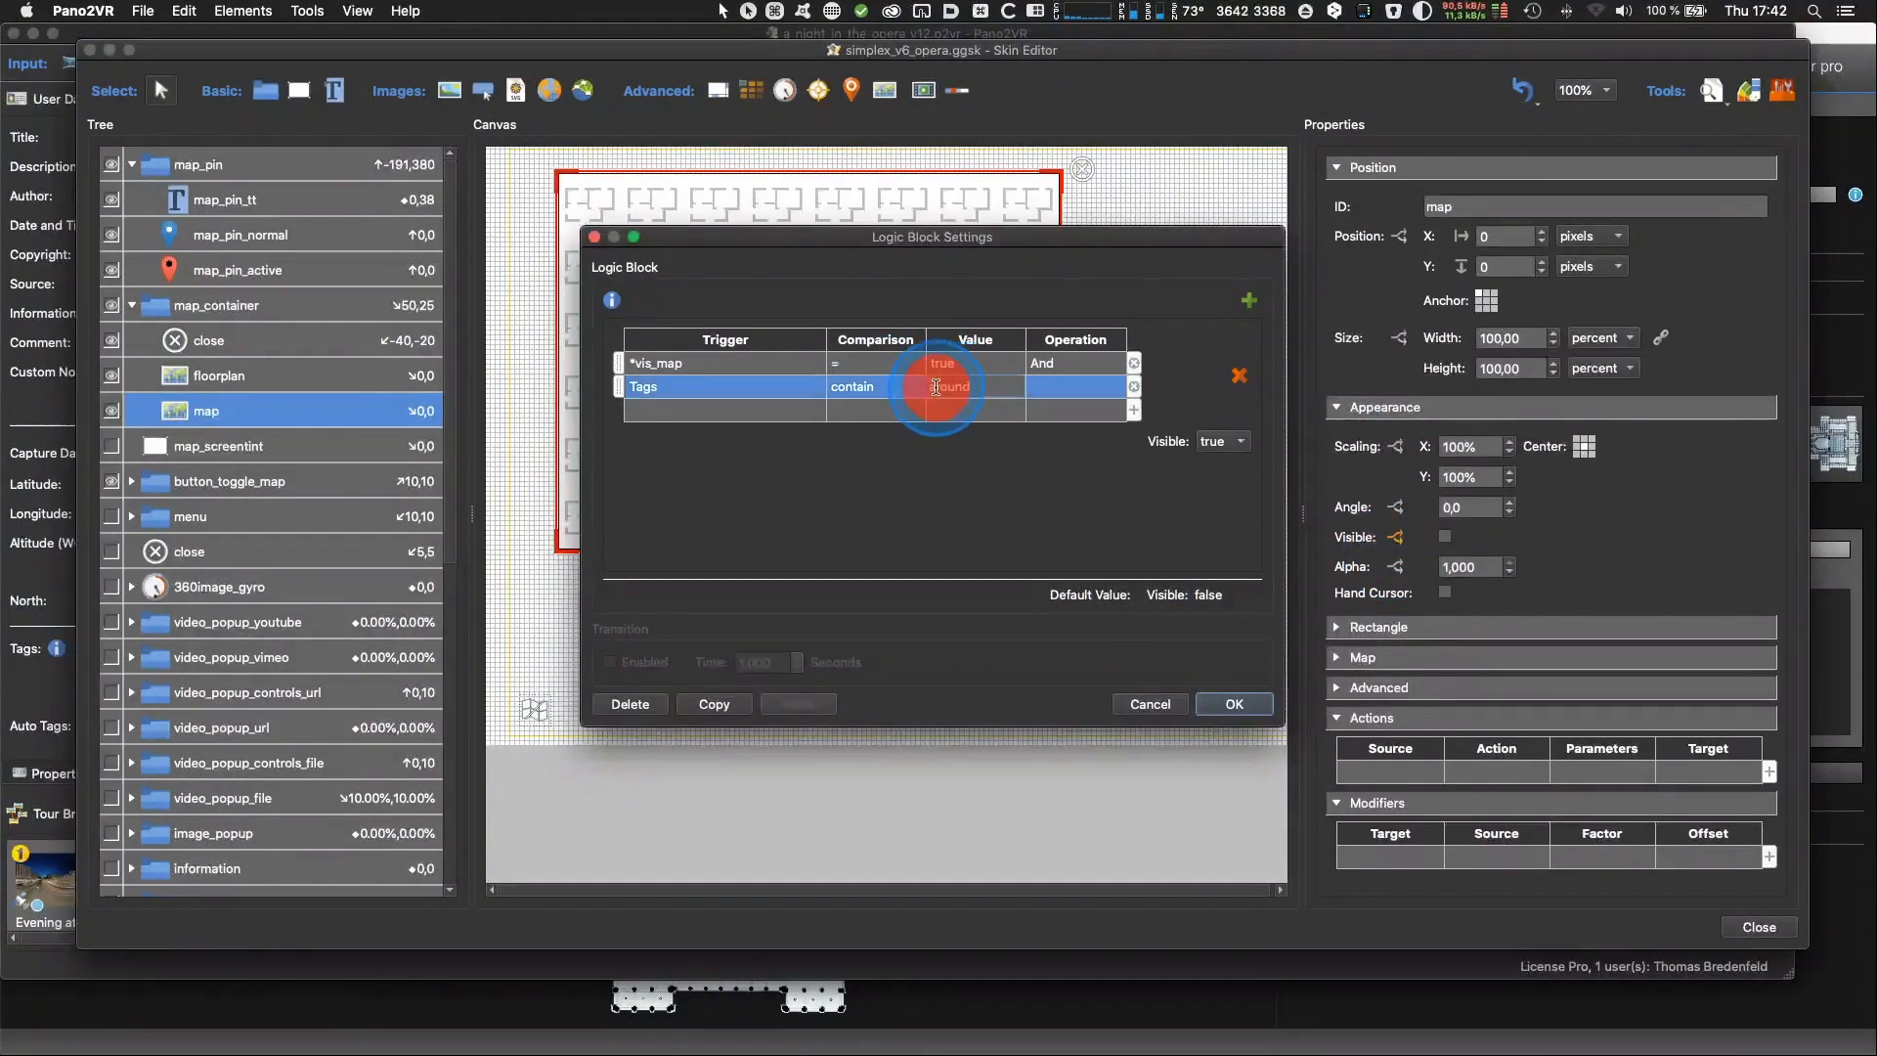
left_click(930, 387)
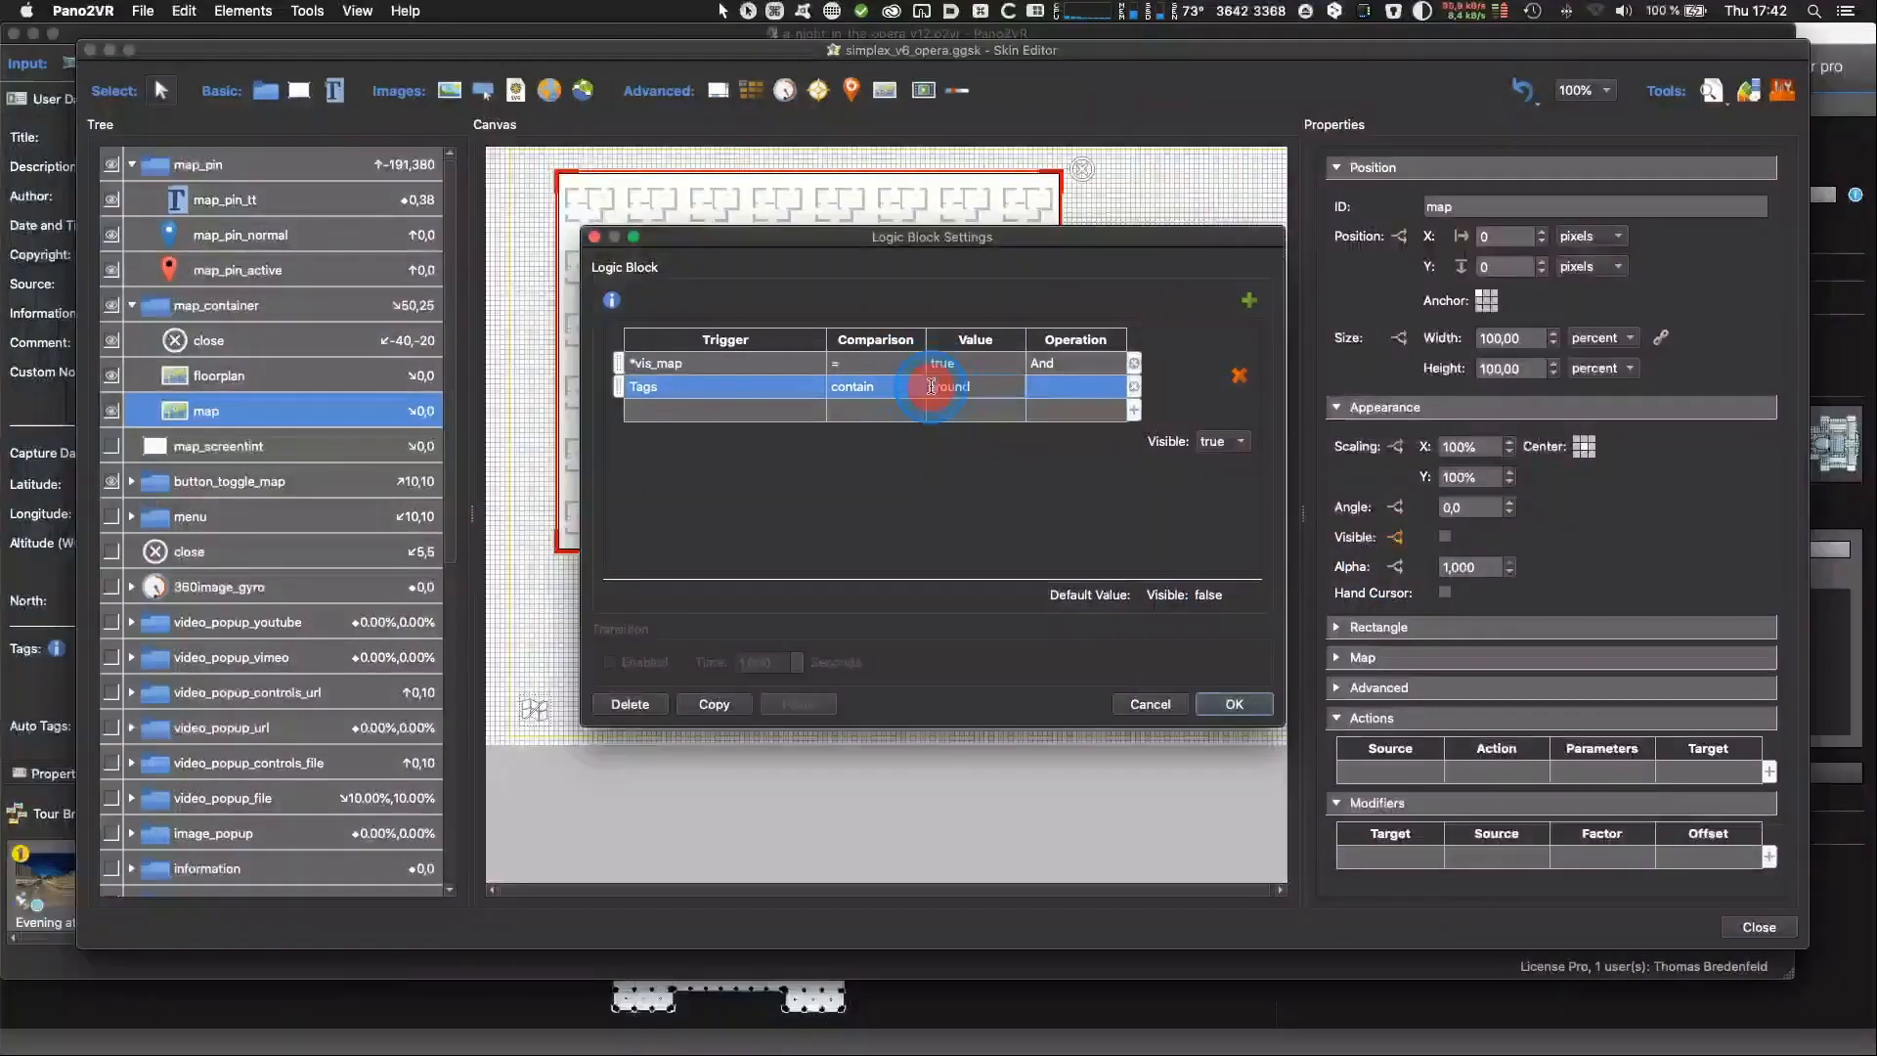
type("A")
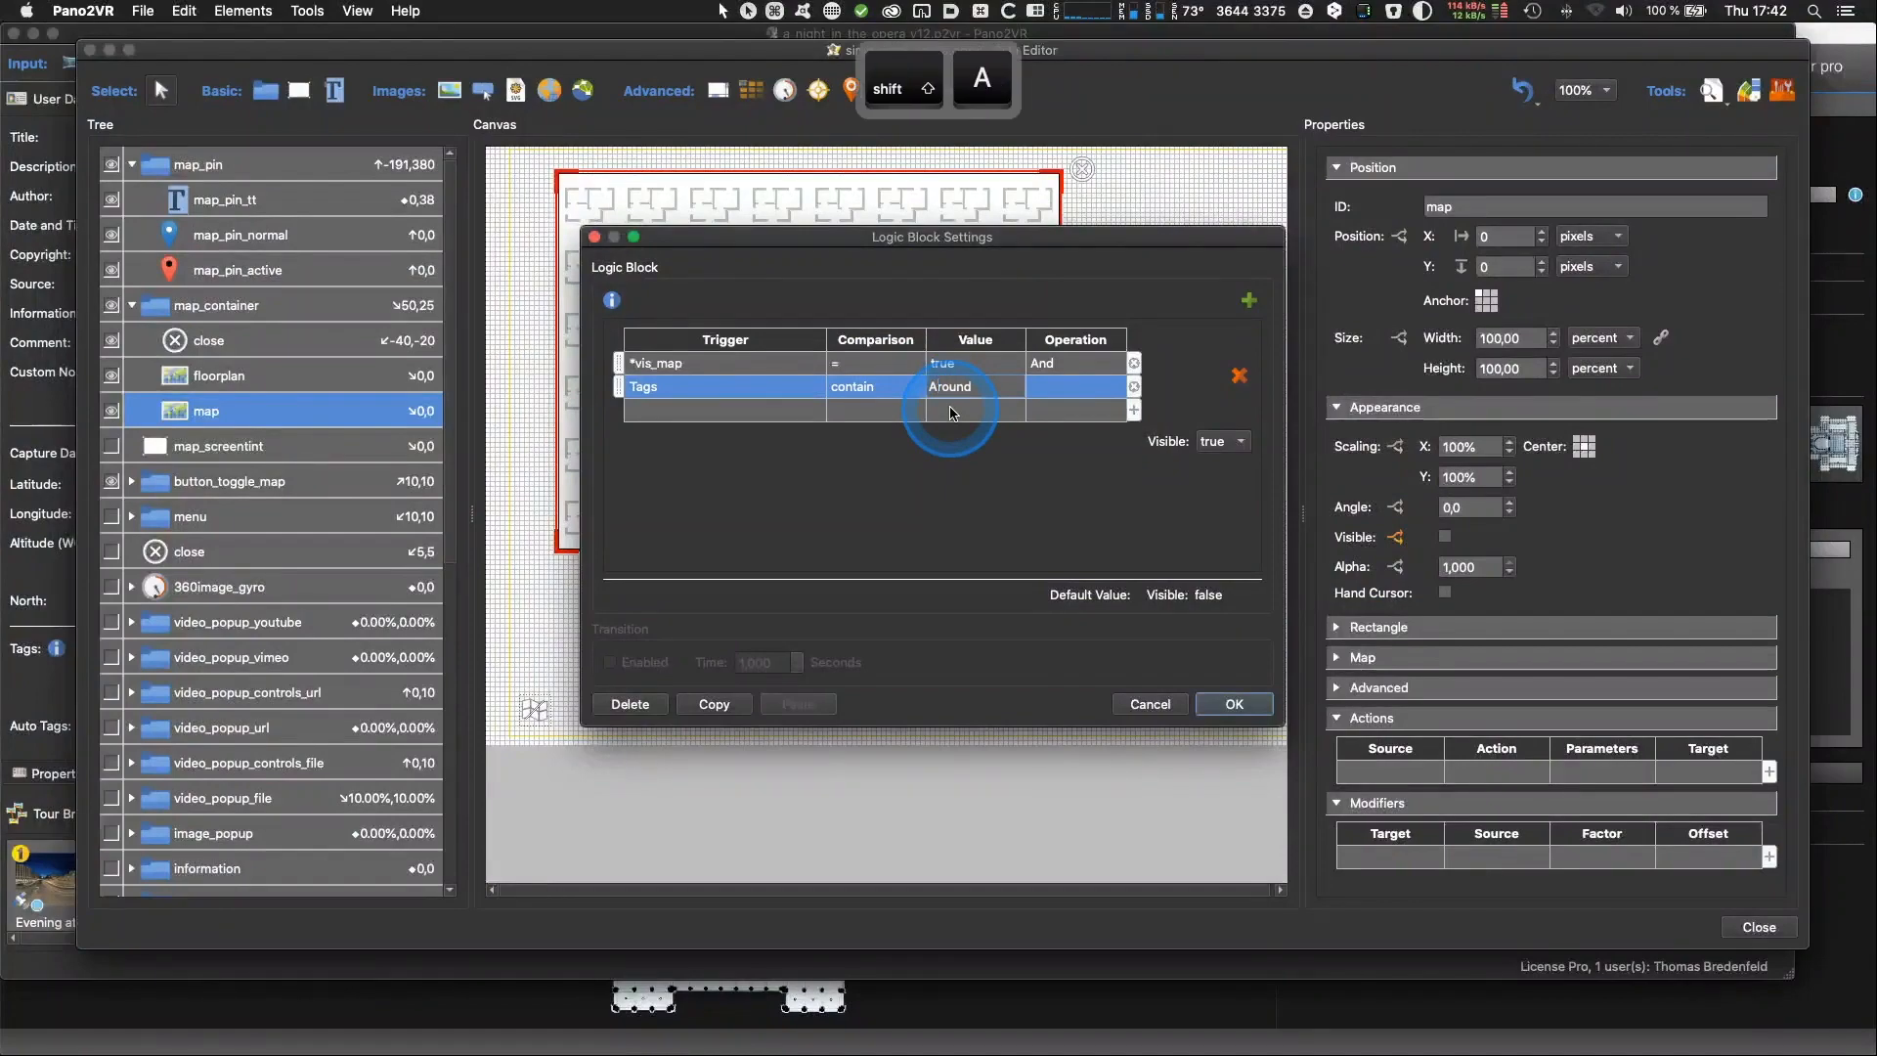
left_click(894, 521)
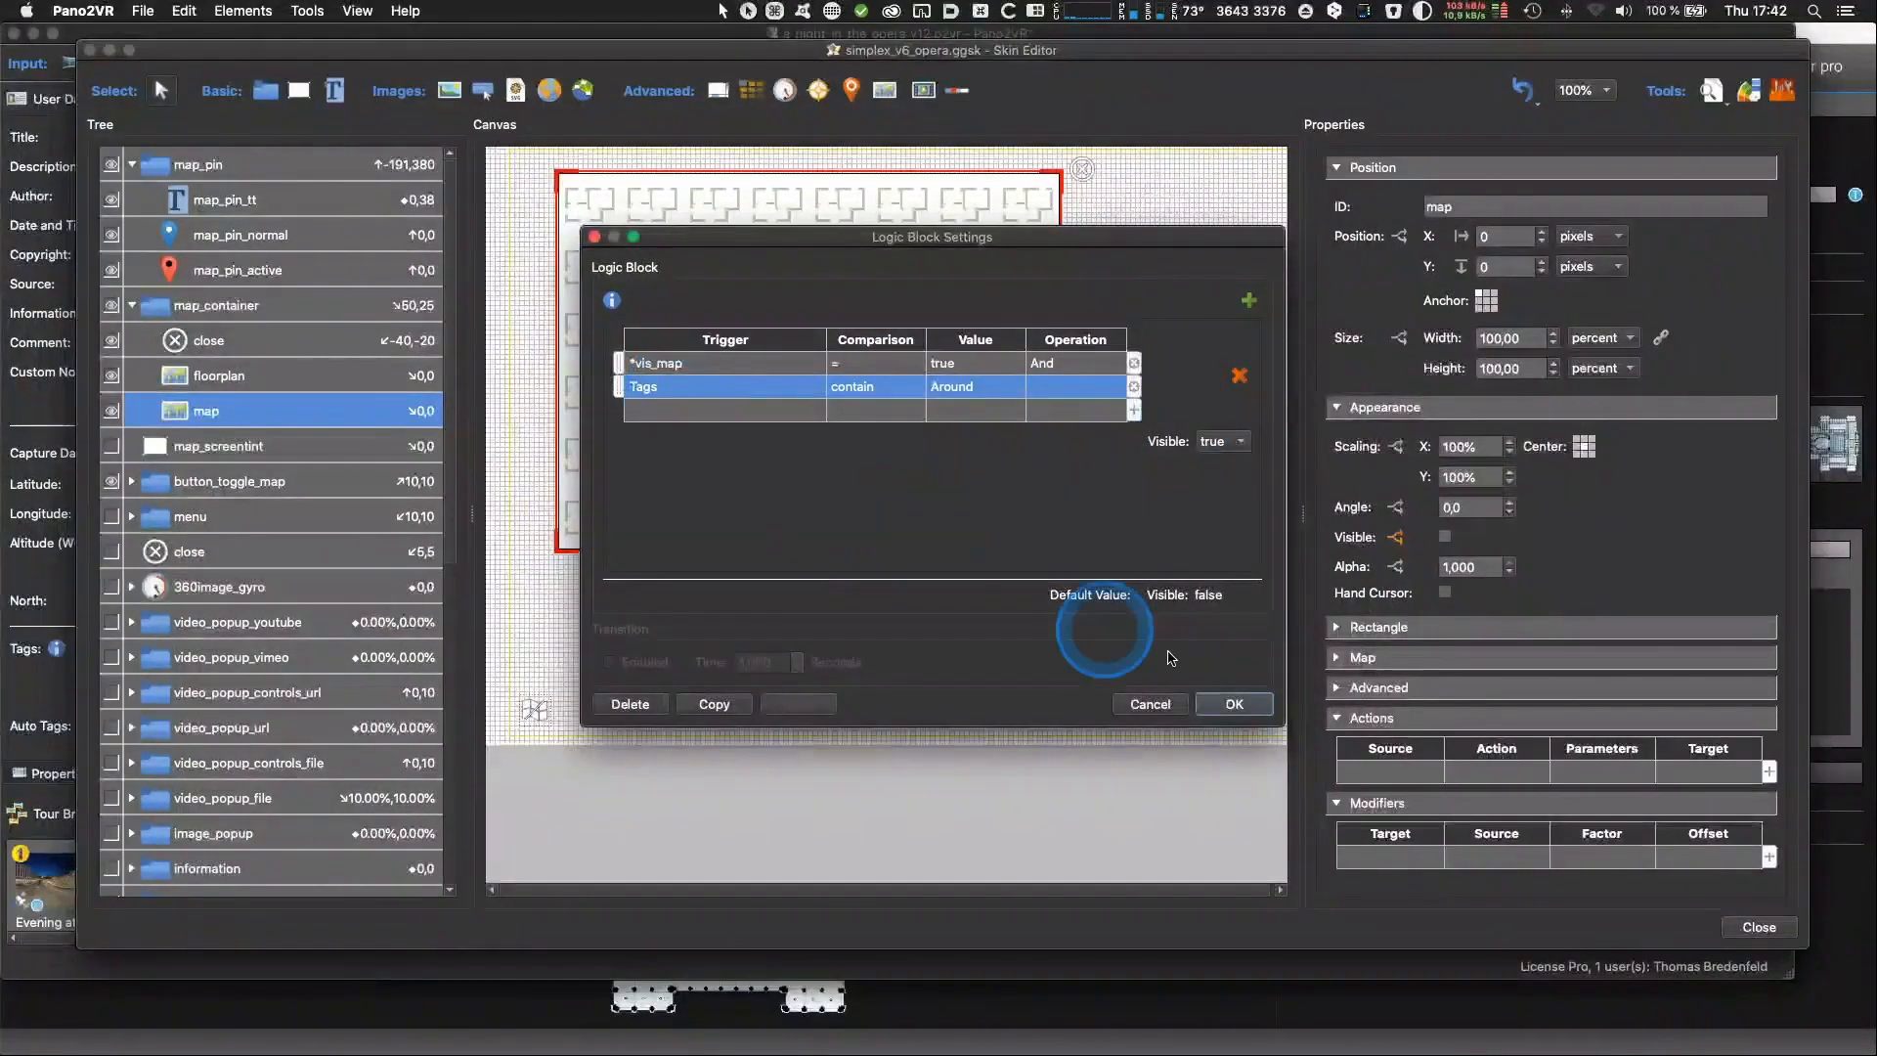
left_click(1234, 704)
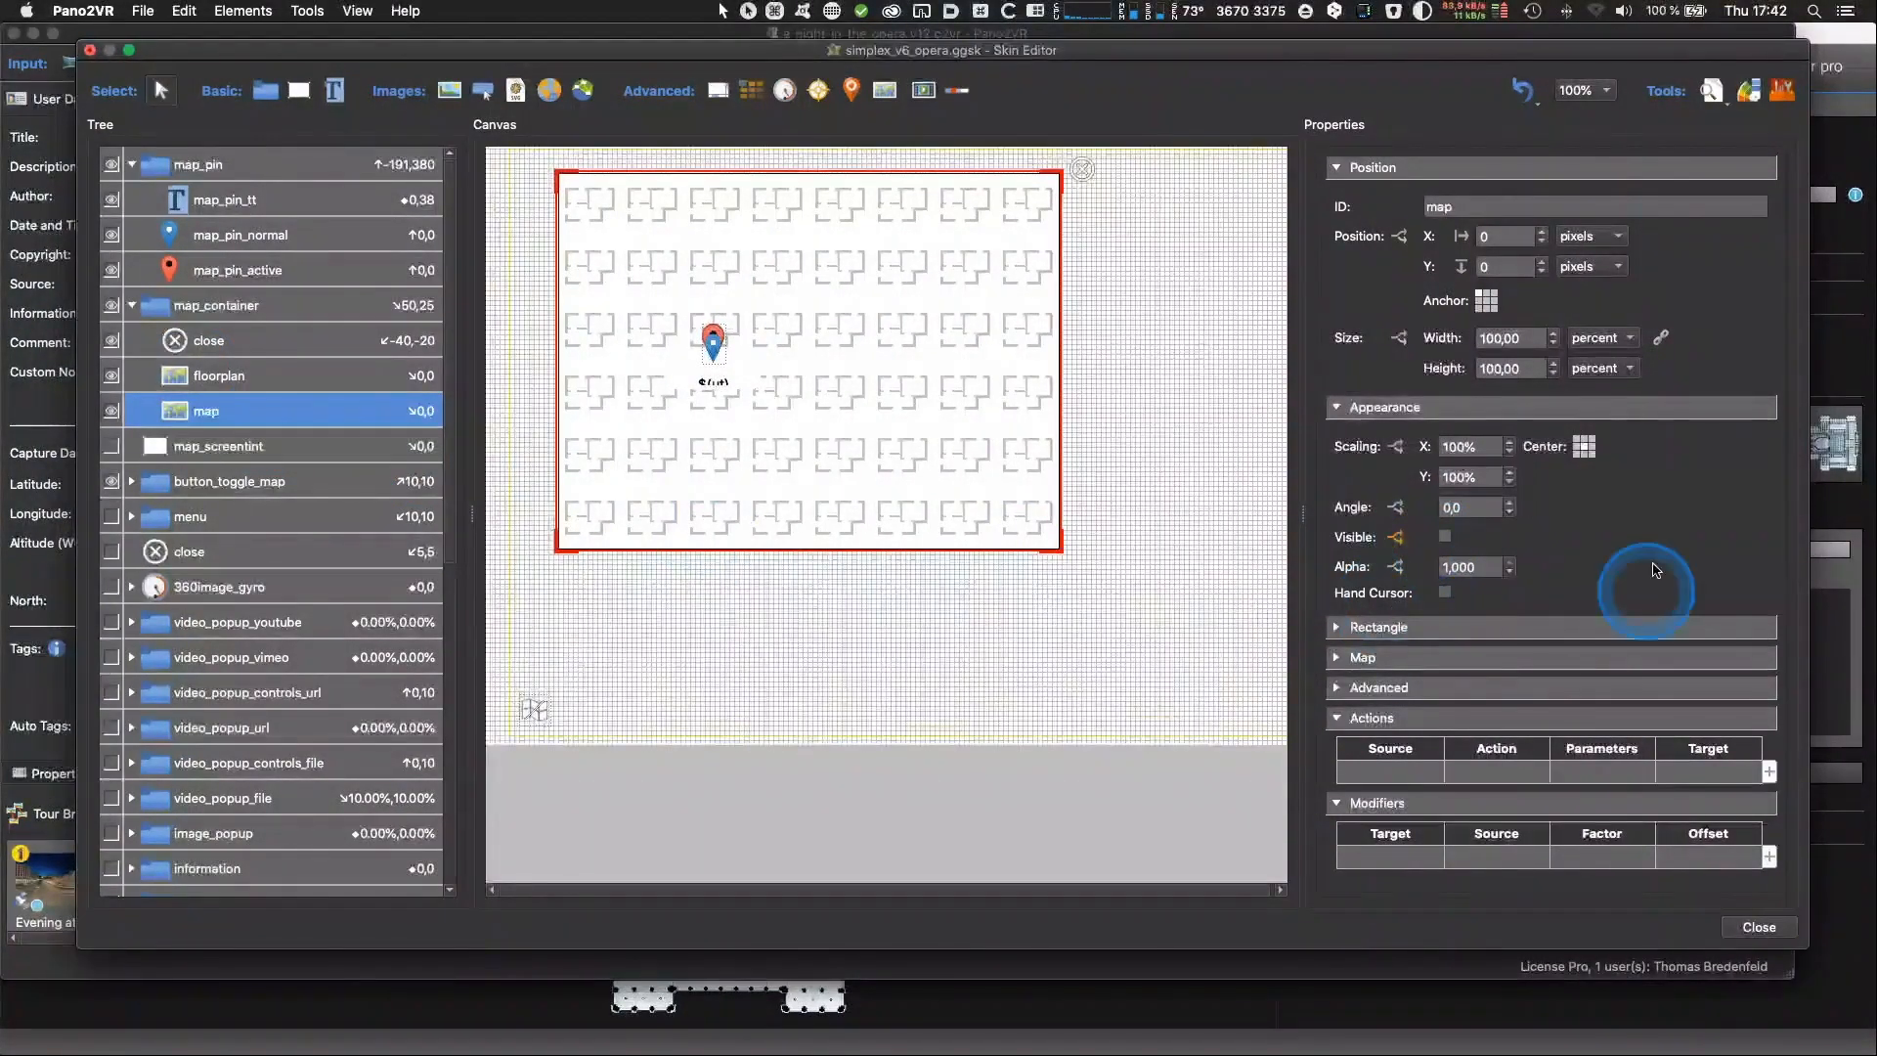
Add a second condition with the Tags trigger, joined by And, to the floorplan element's visibility logic block.
left_click(322, 395)
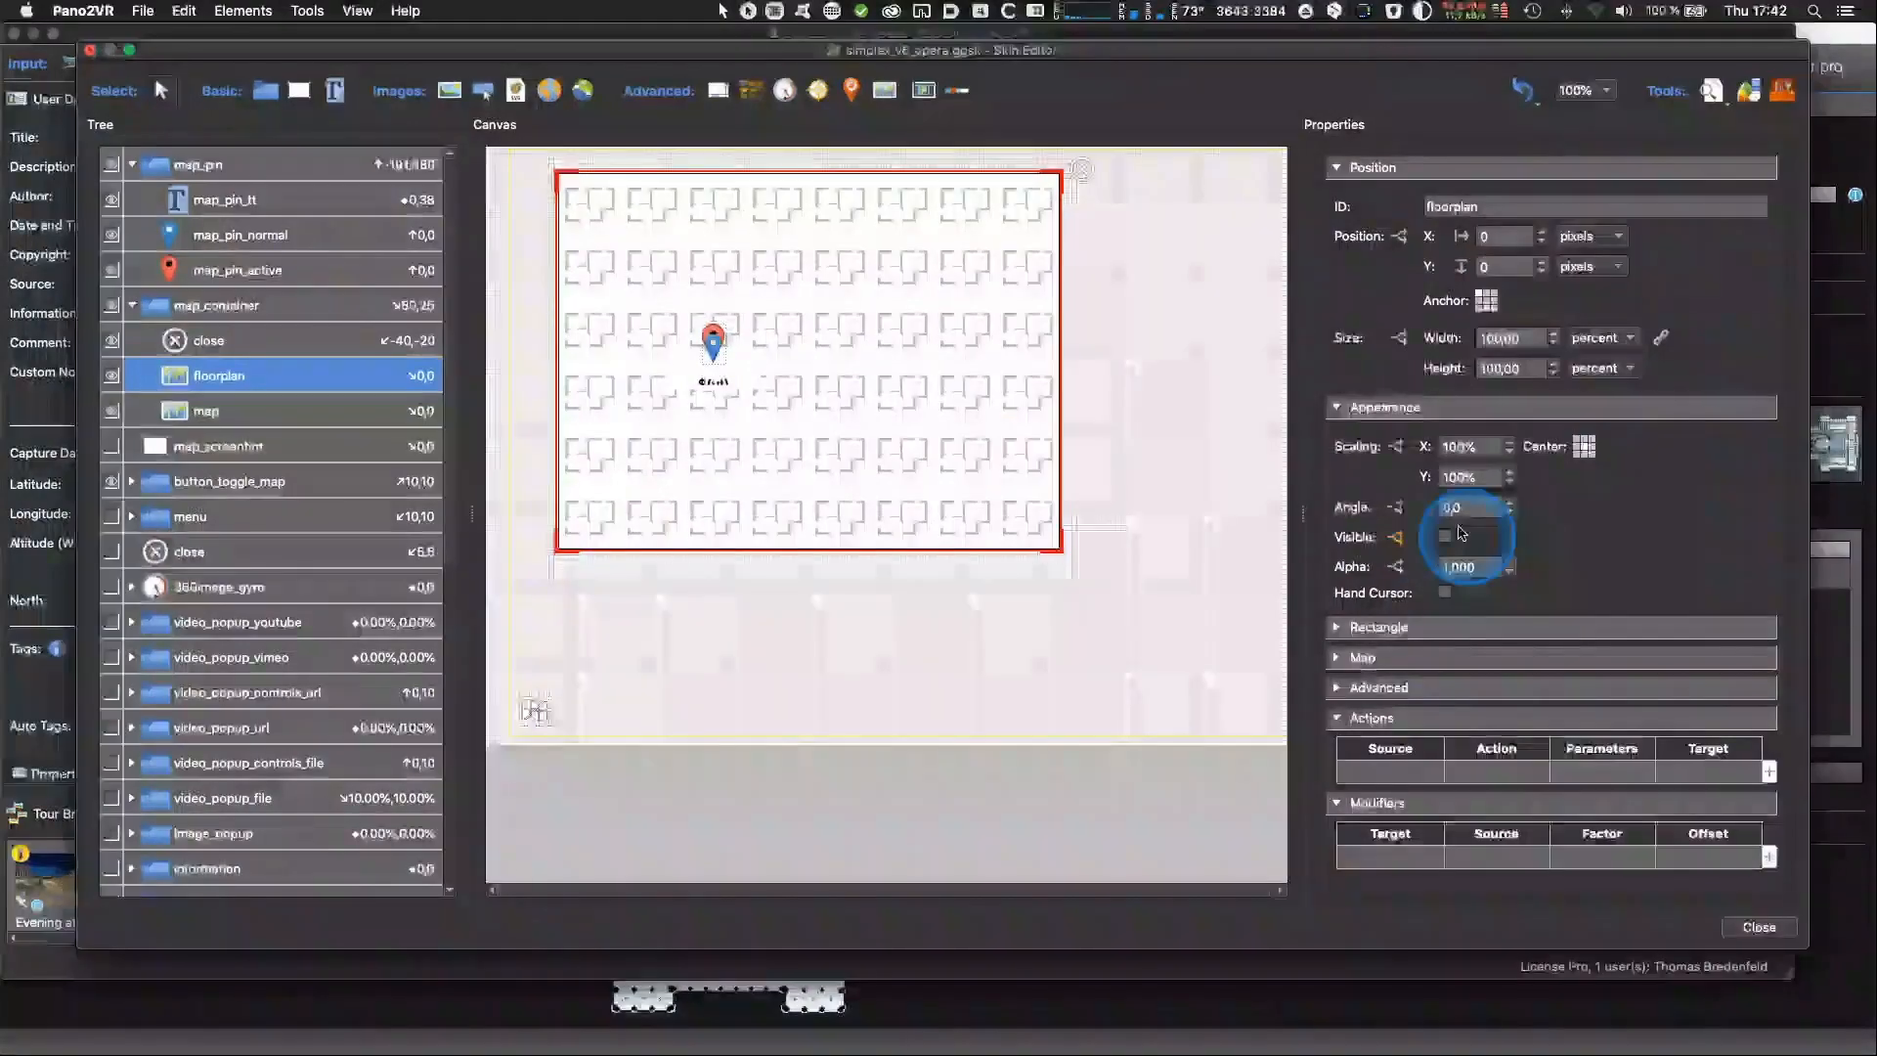
left_click(1397, 536)
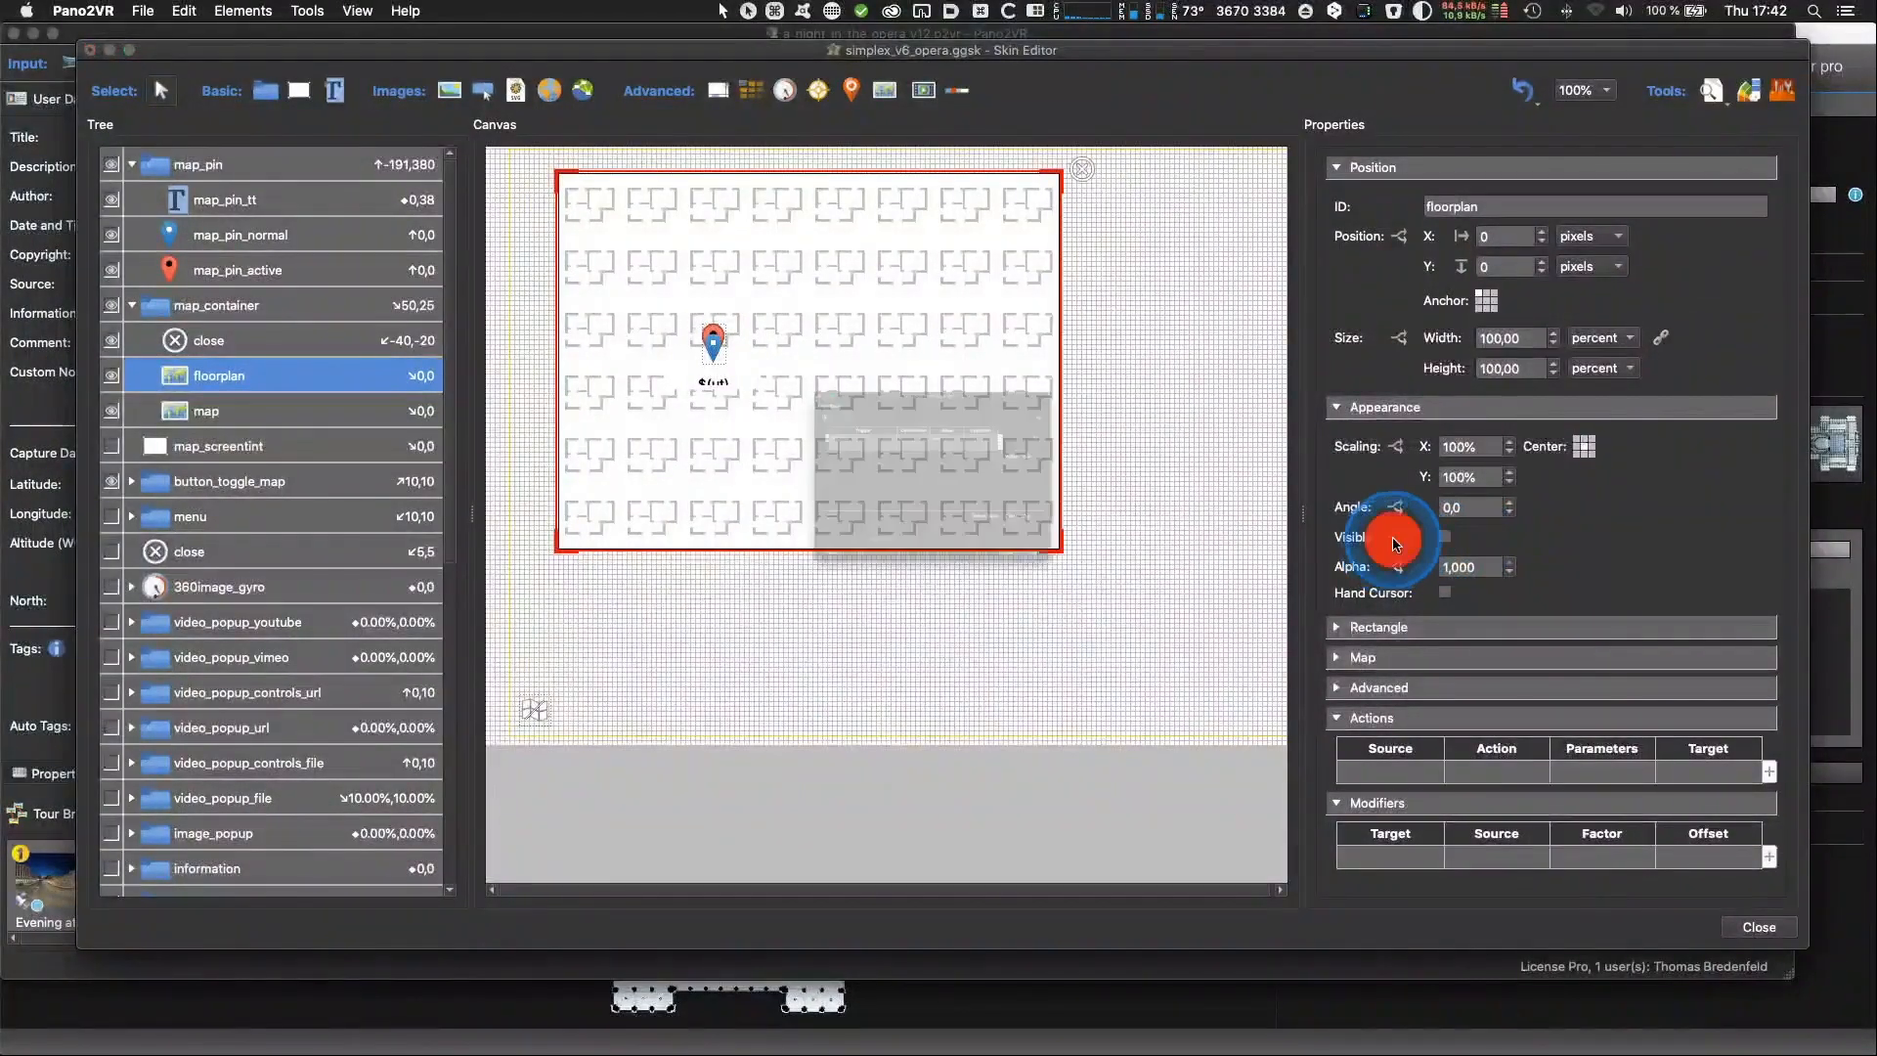
left_click(1133, 388)
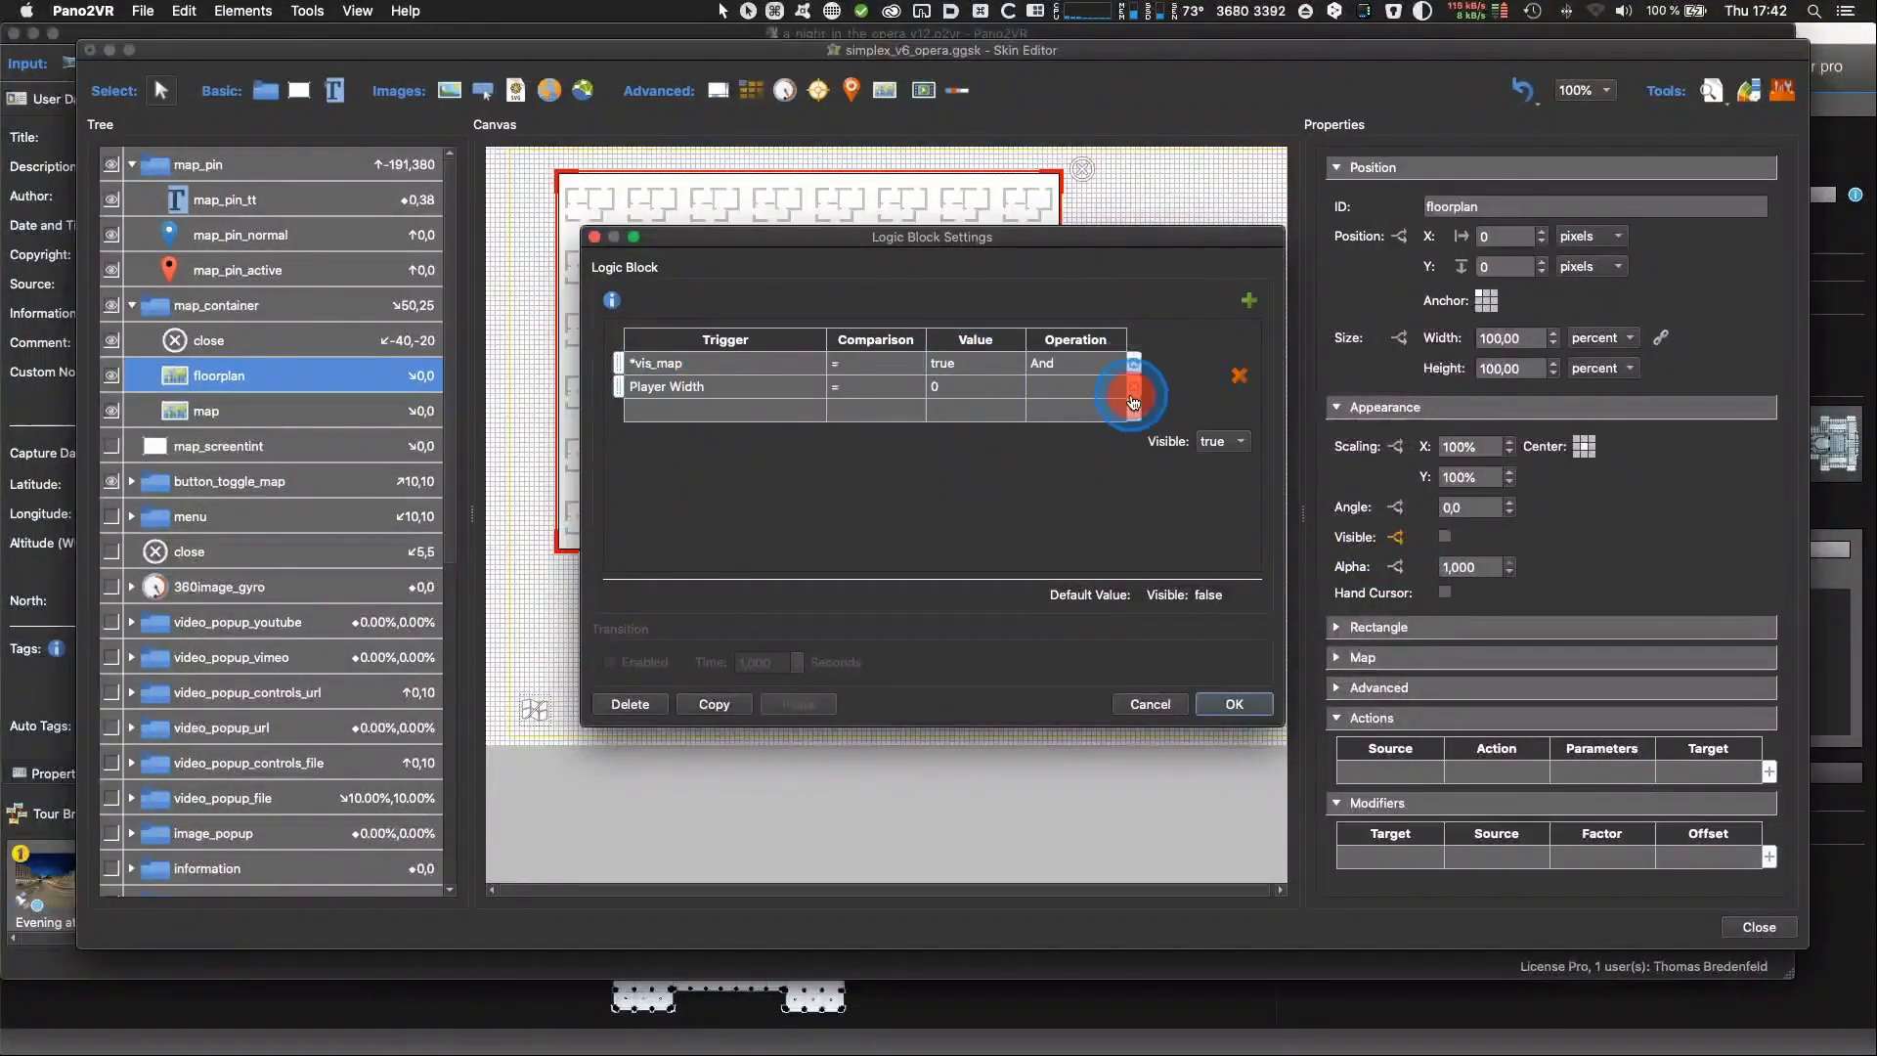
left_click(720, 389)
mouse_move(724, 460)
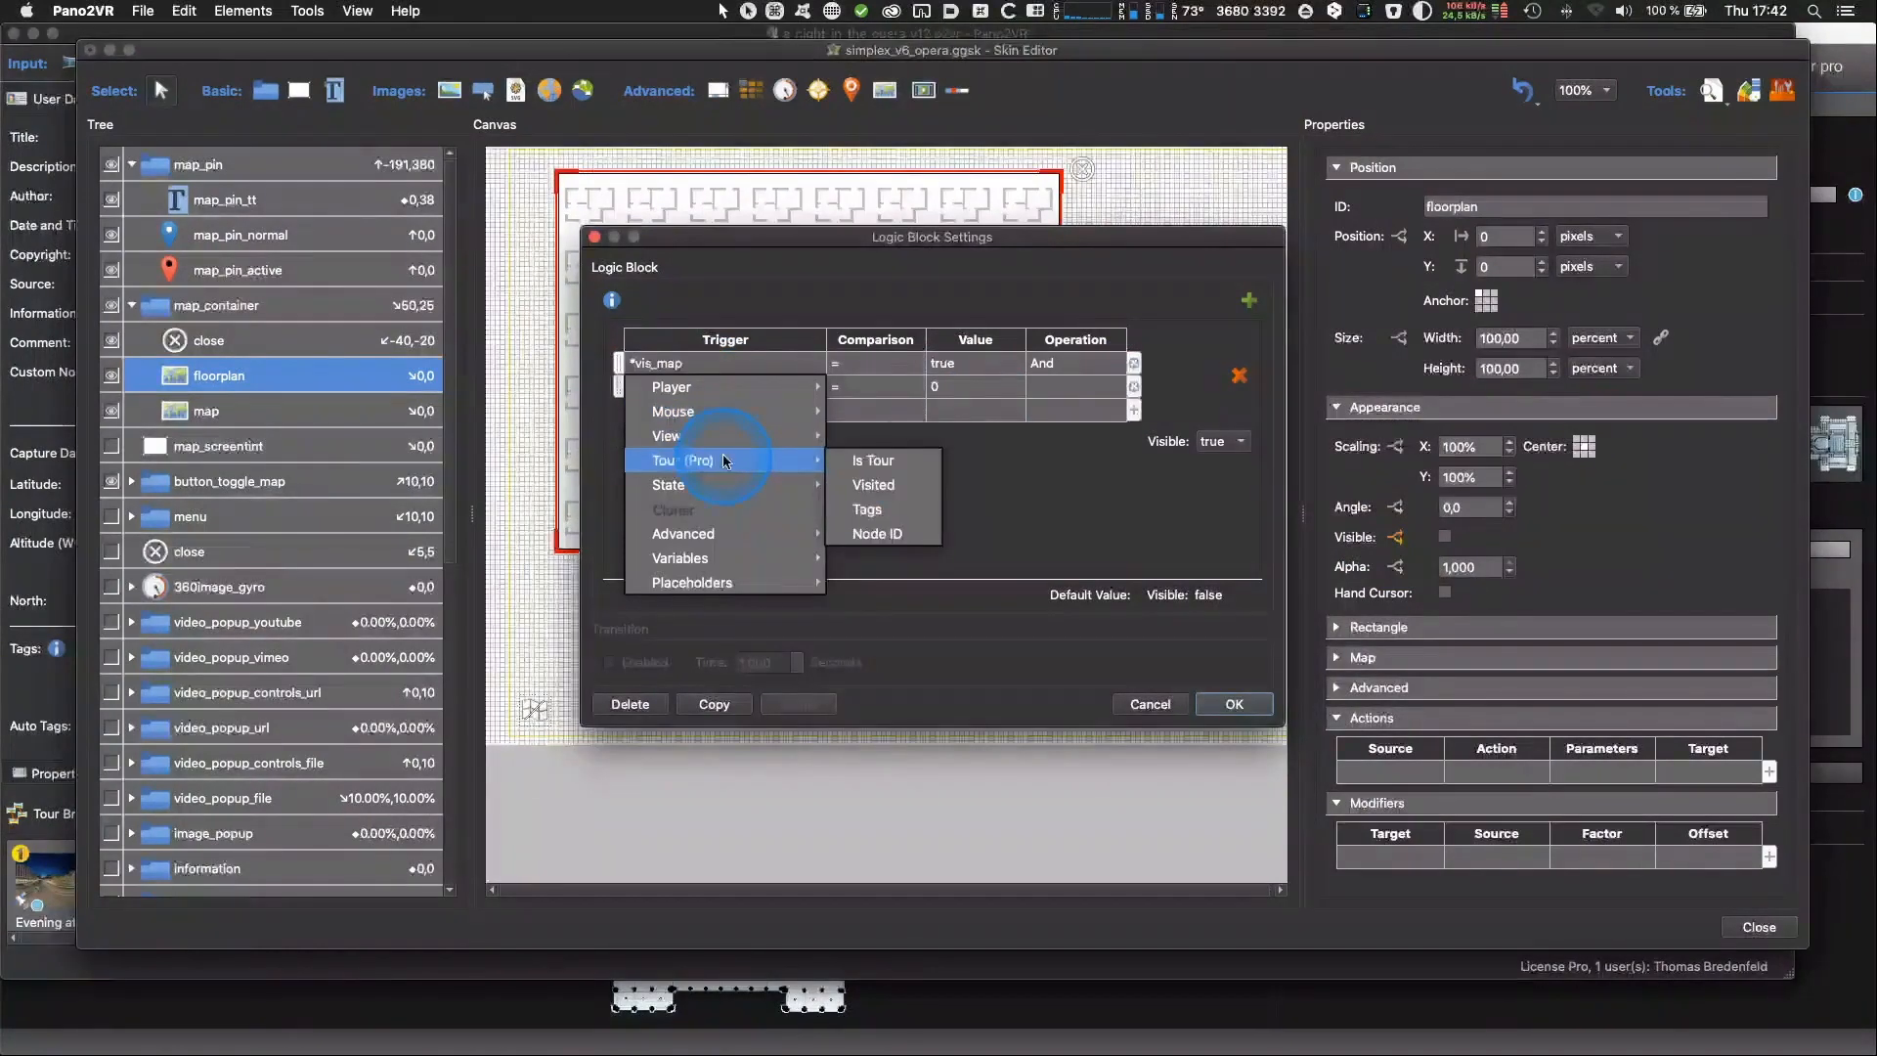
left_click(888, 508)
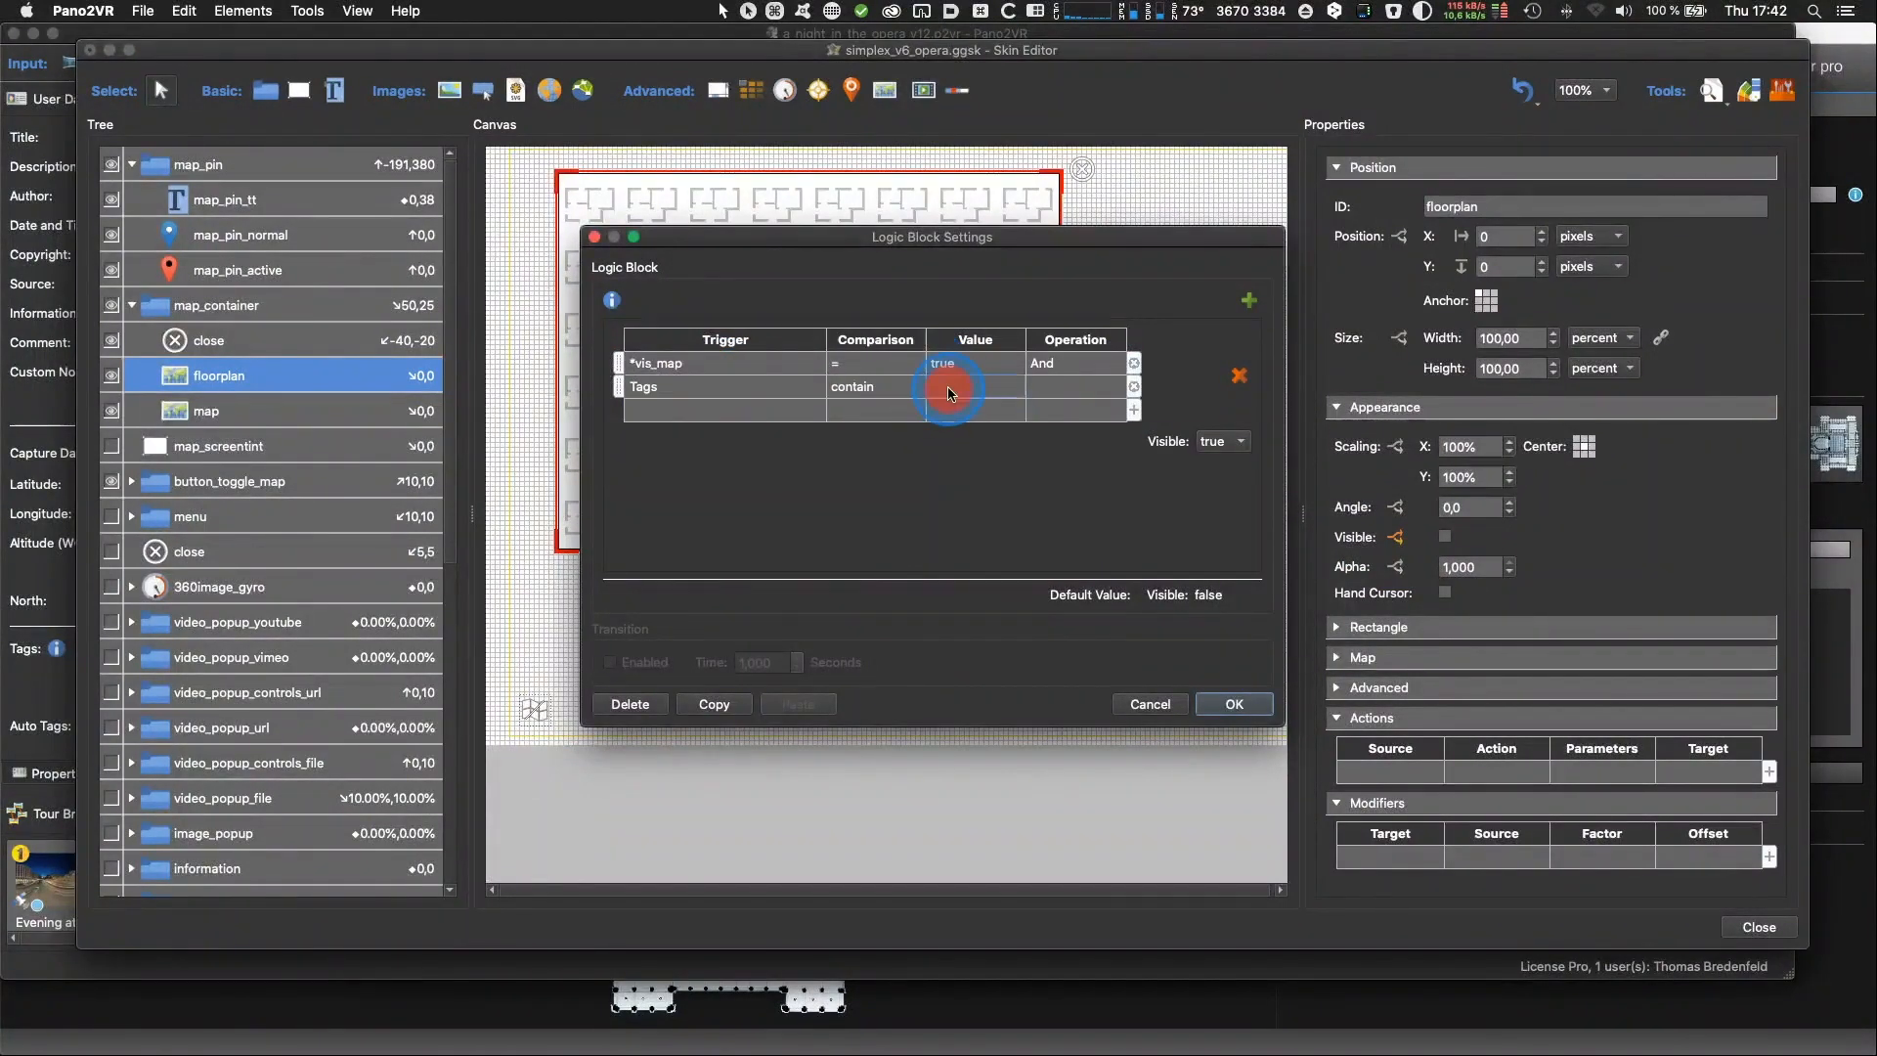
Set the floorplan's Tags condition to contain Interior and confirm the logic block.
left_click(948, 392)
type("INter")
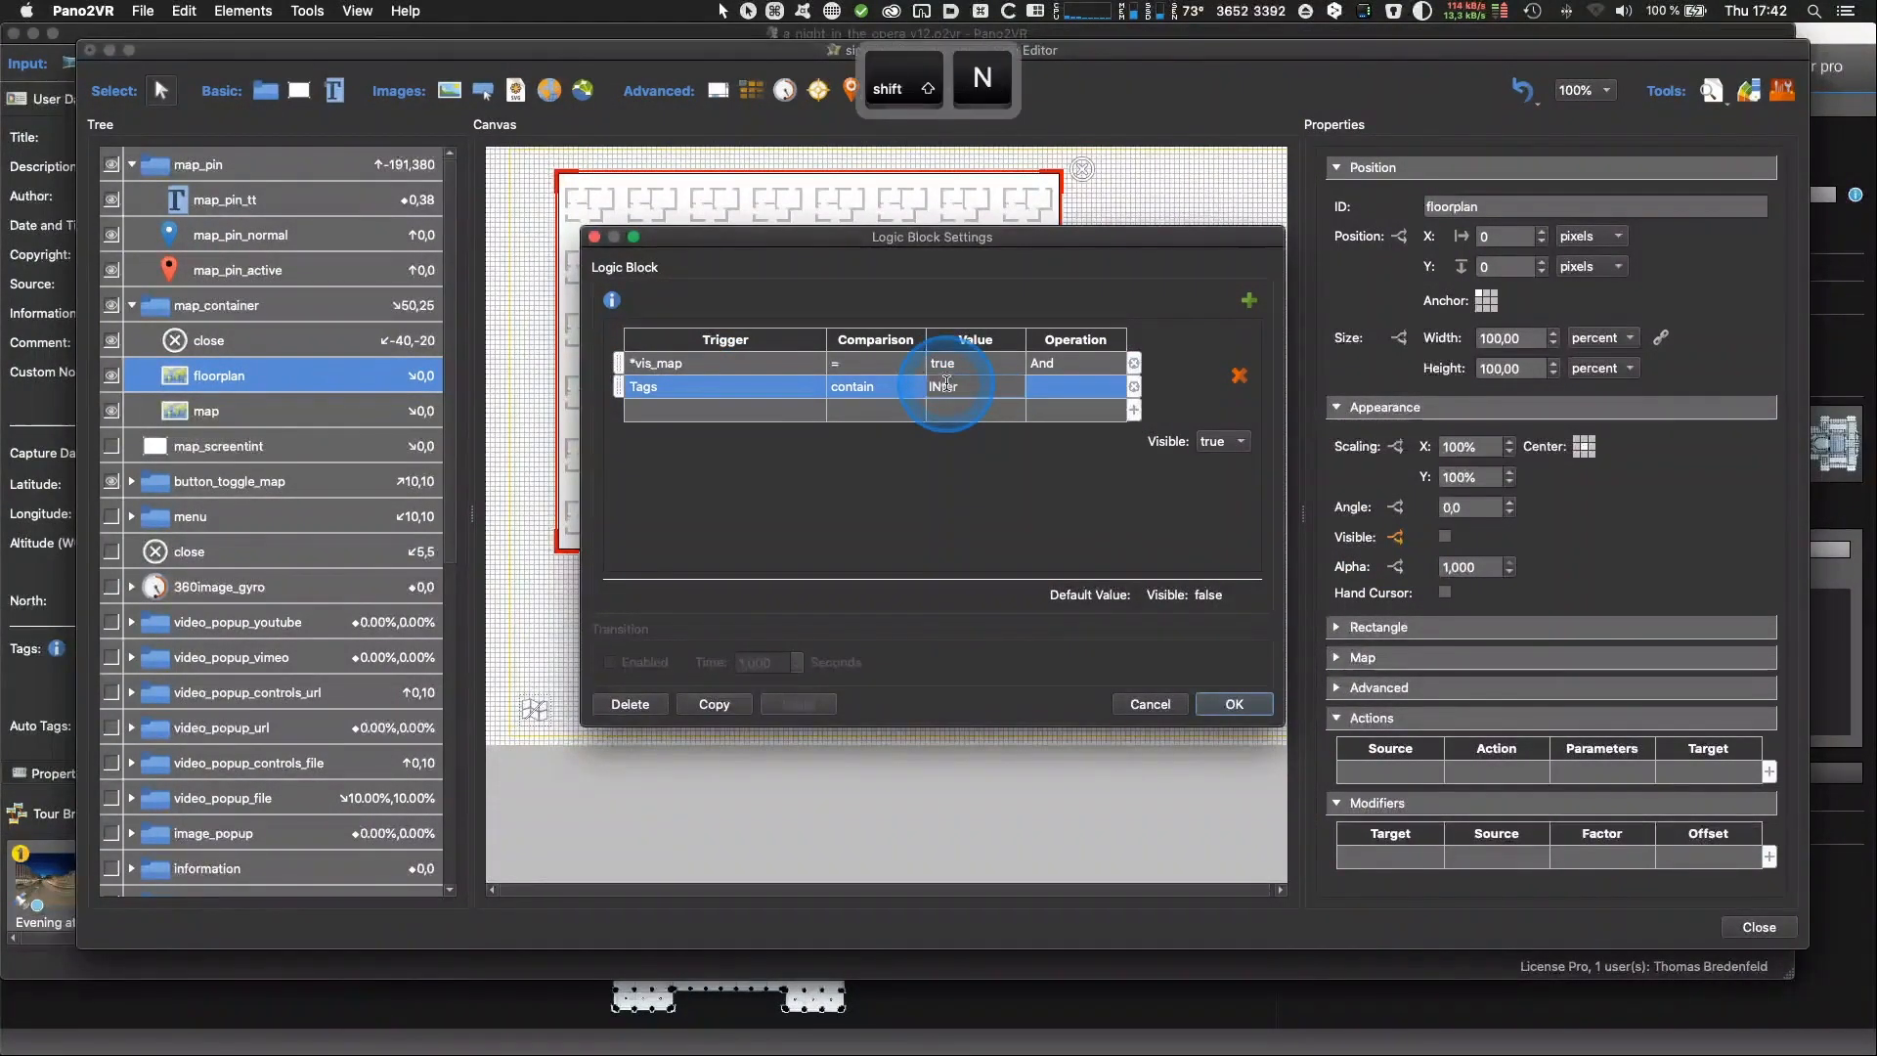
type("ior")
left_click(942, 382)
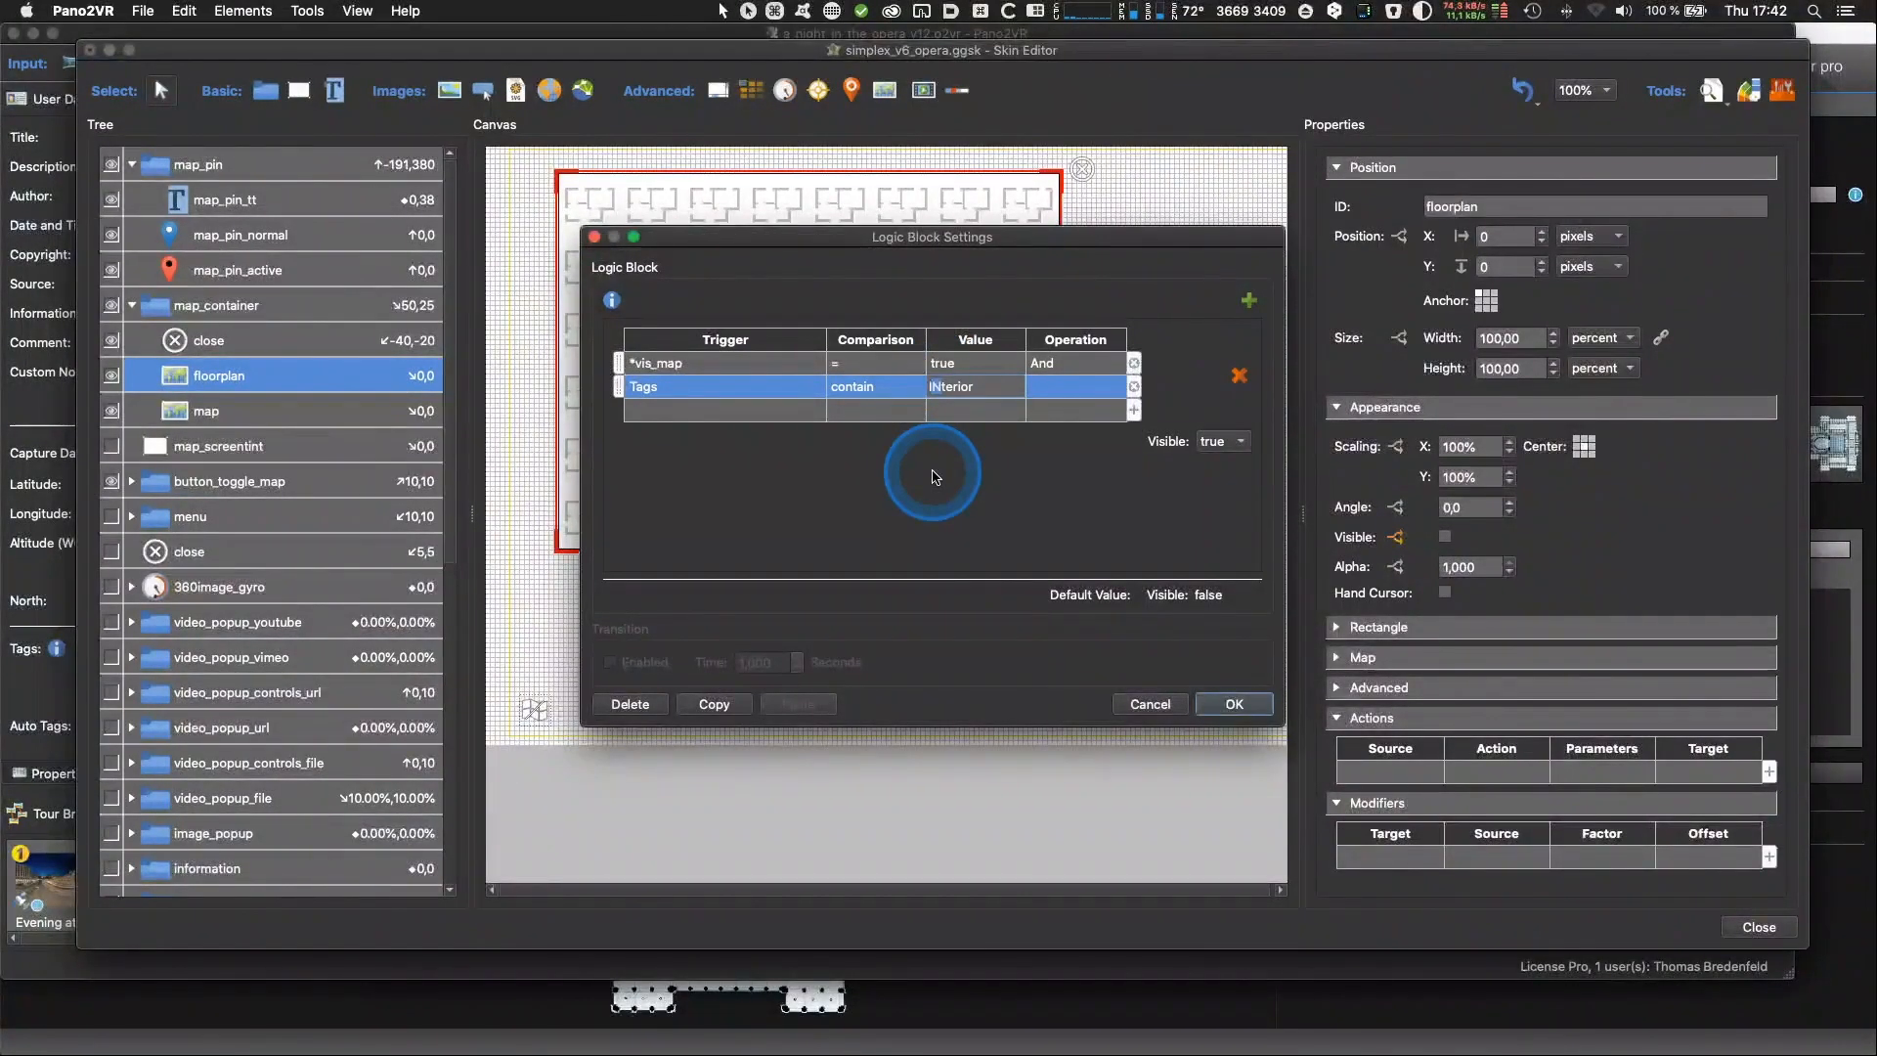
type("in")
left_click(1017, 495)
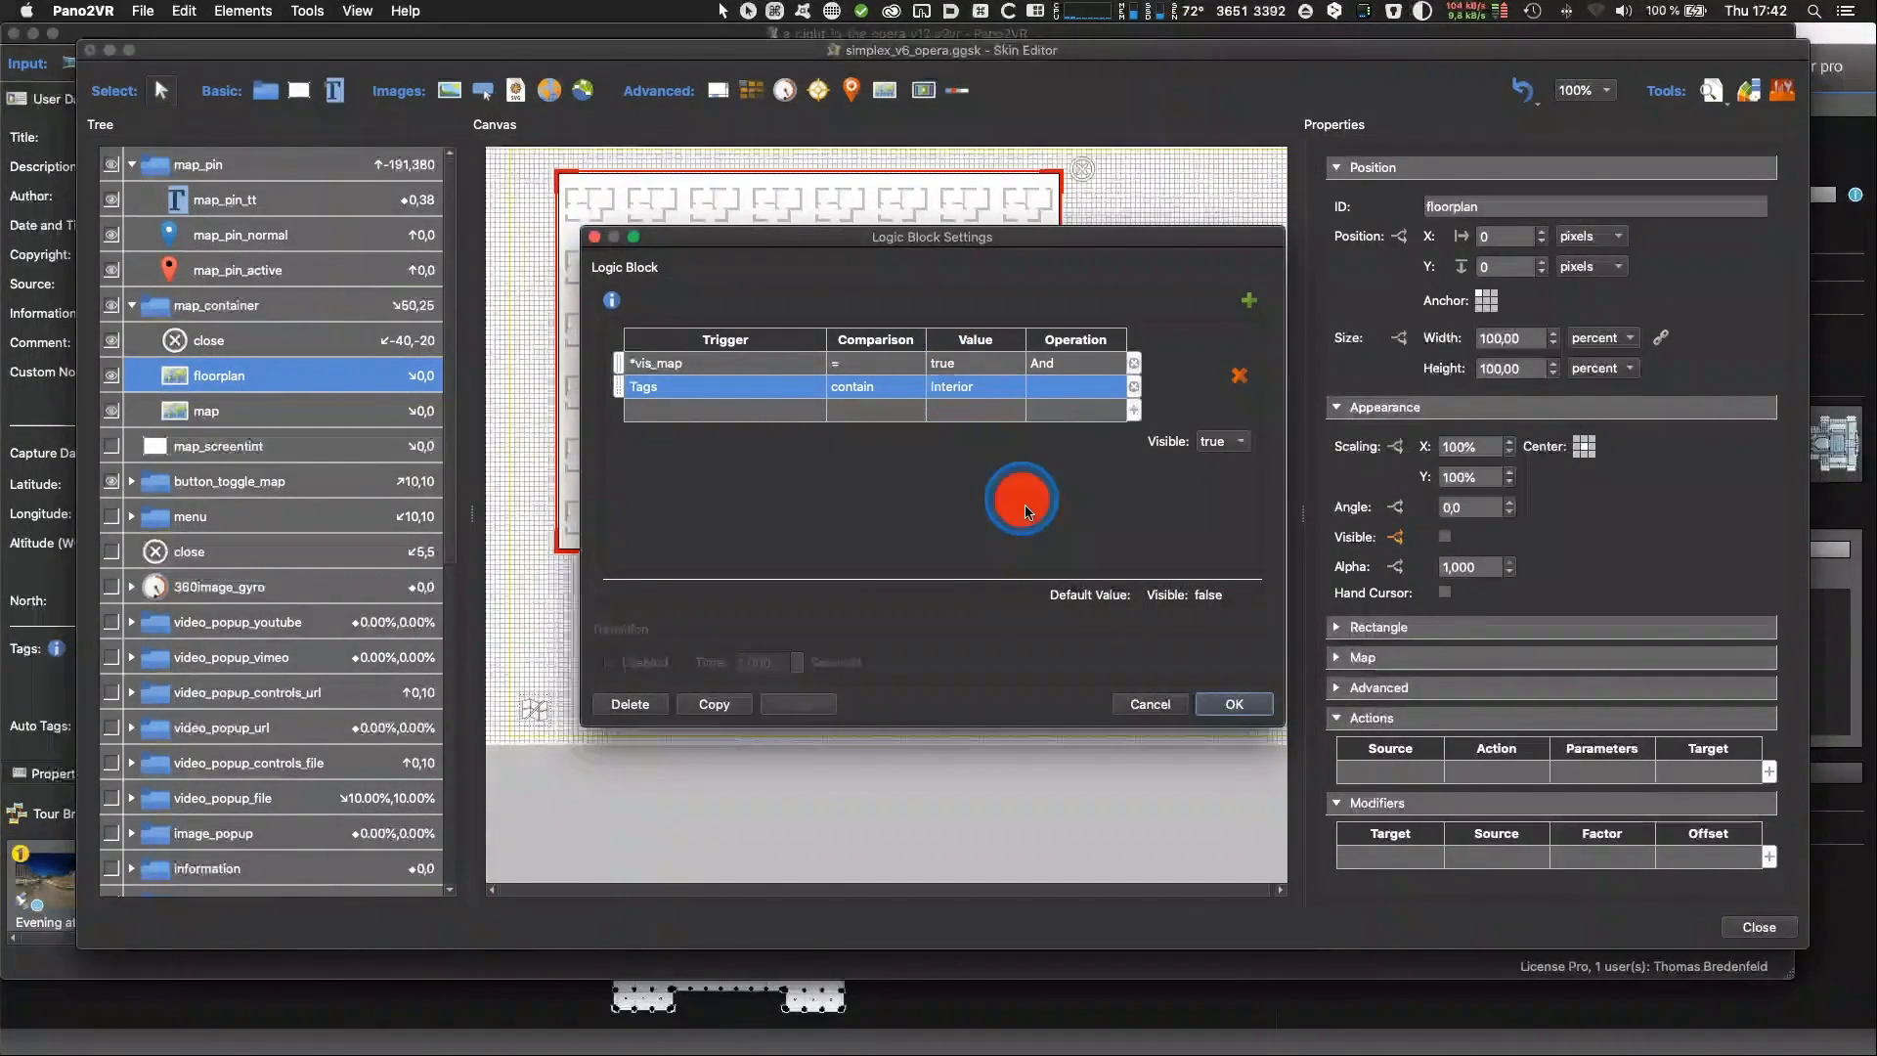
left_click(1233, 706)
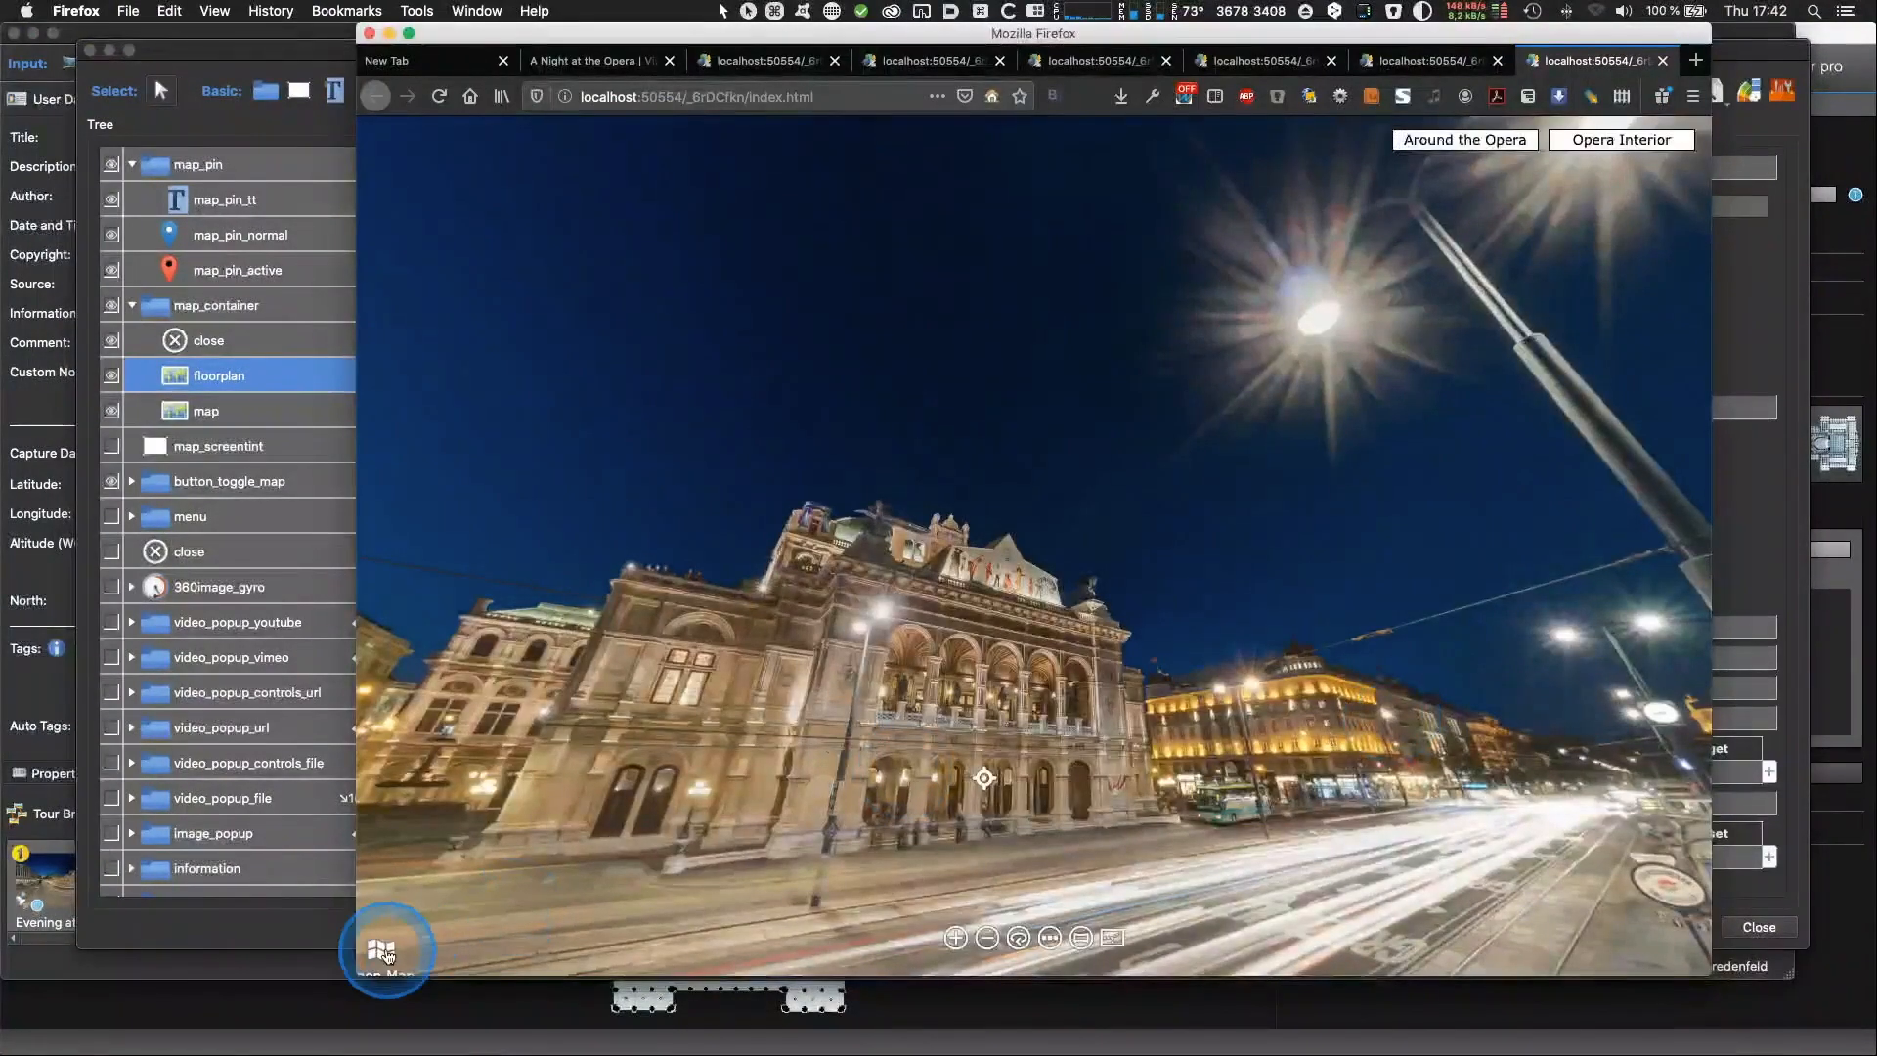
Test the map overlay twice in the Firefox preview from the opening exterior panorama, turning the view in between and closing it each time.
left_click(382, 951)
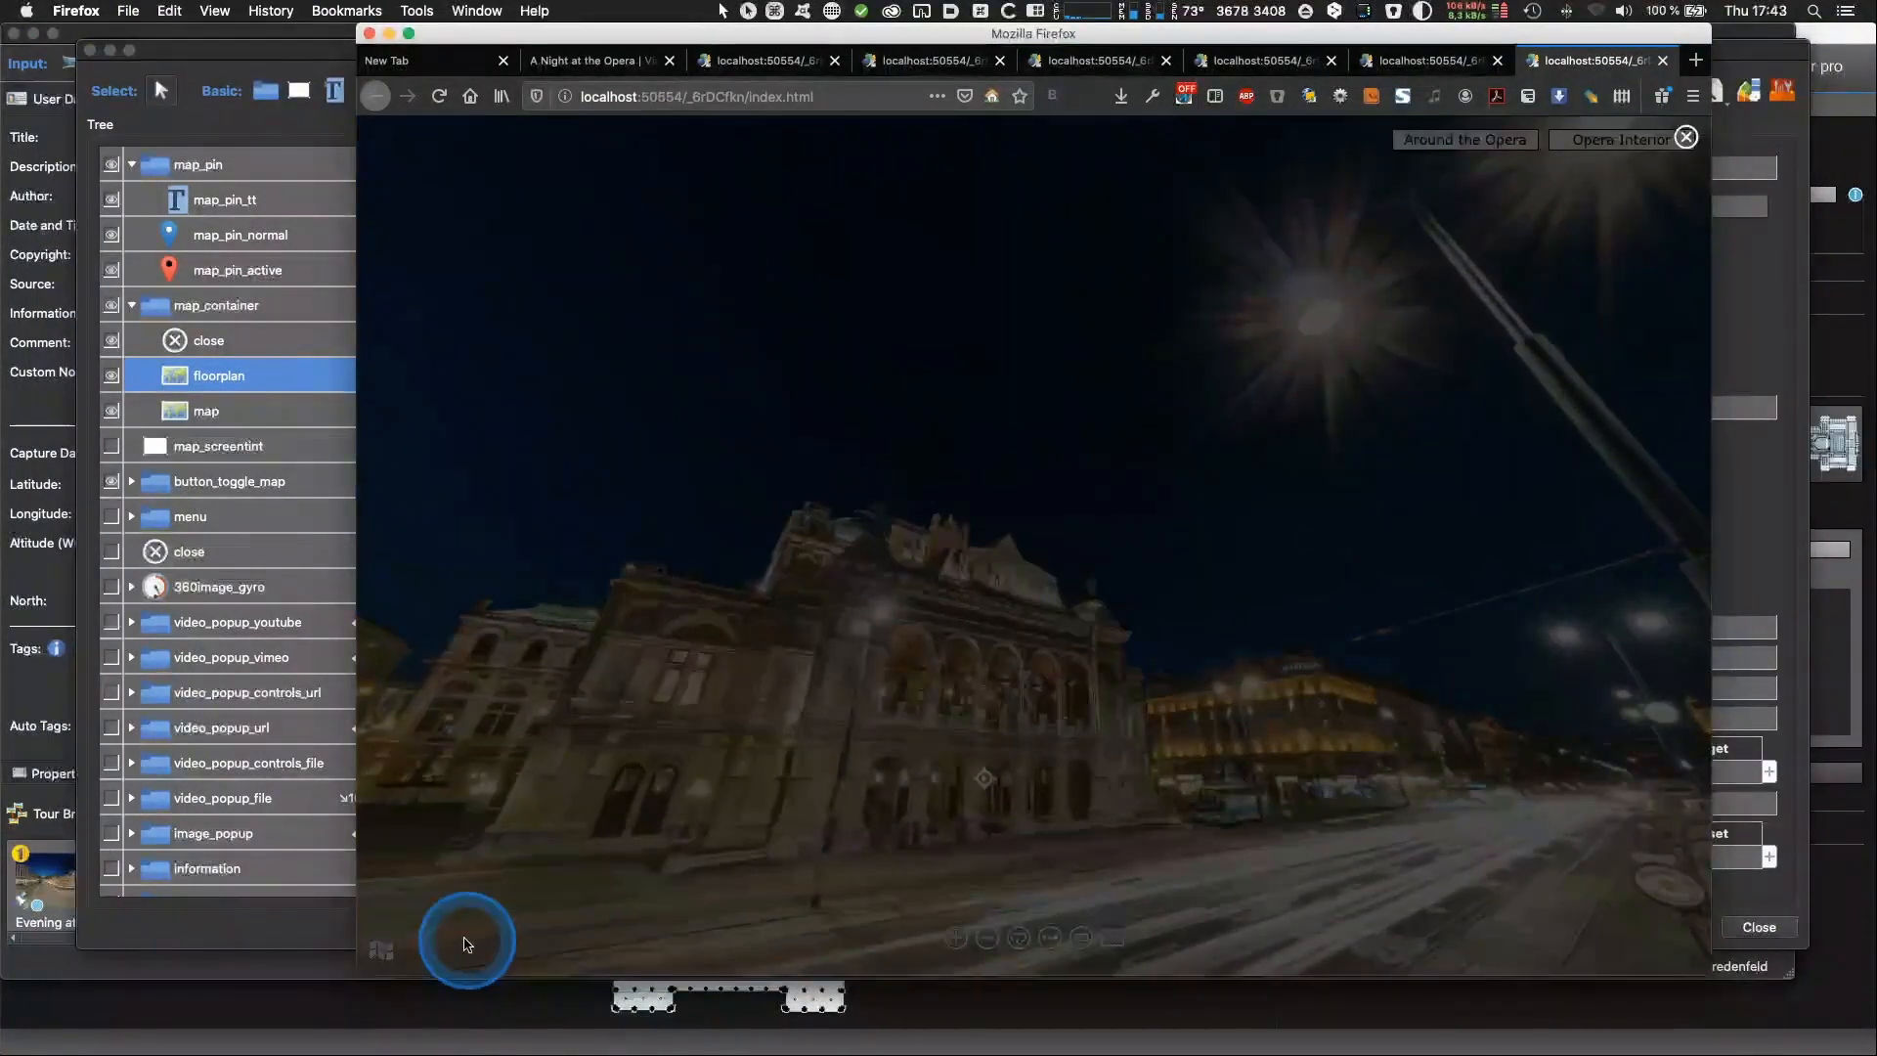
left_click(1107, 748)
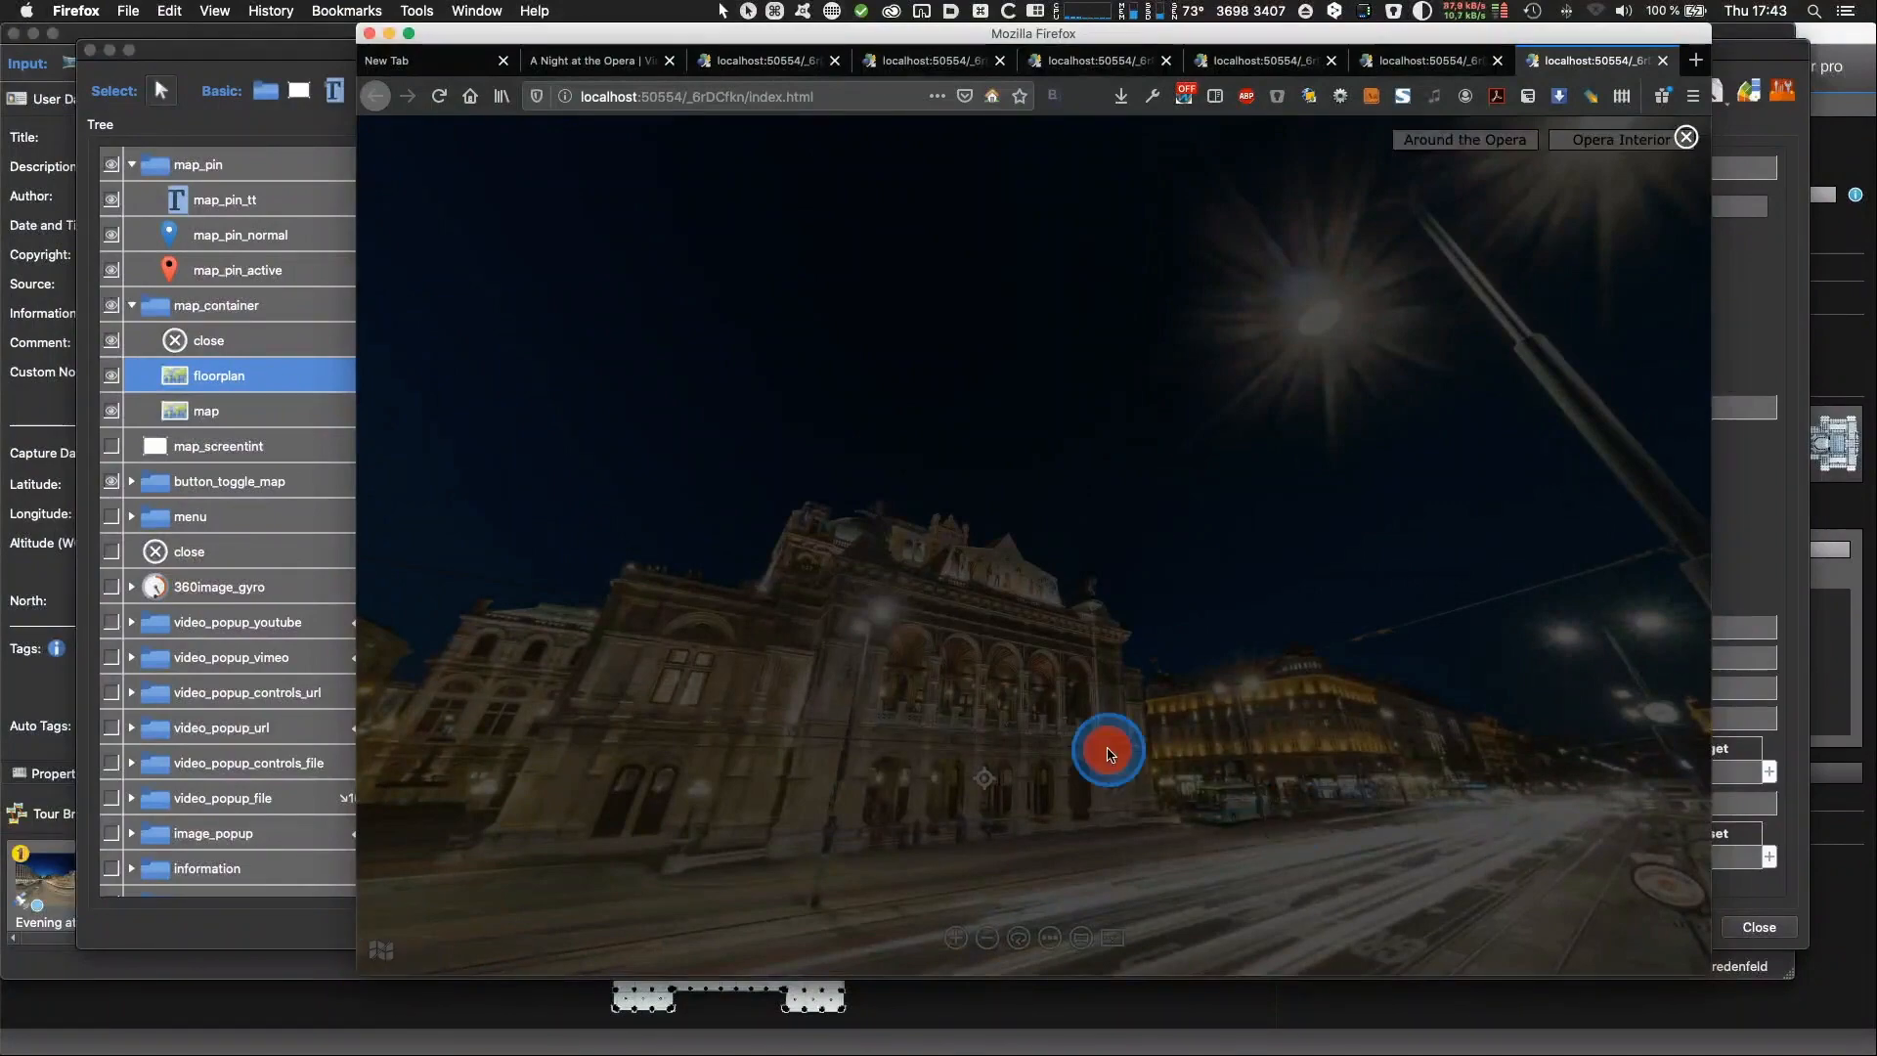
left_click(1685, 138)
left_click_drag(1380, 772, 418, 913)
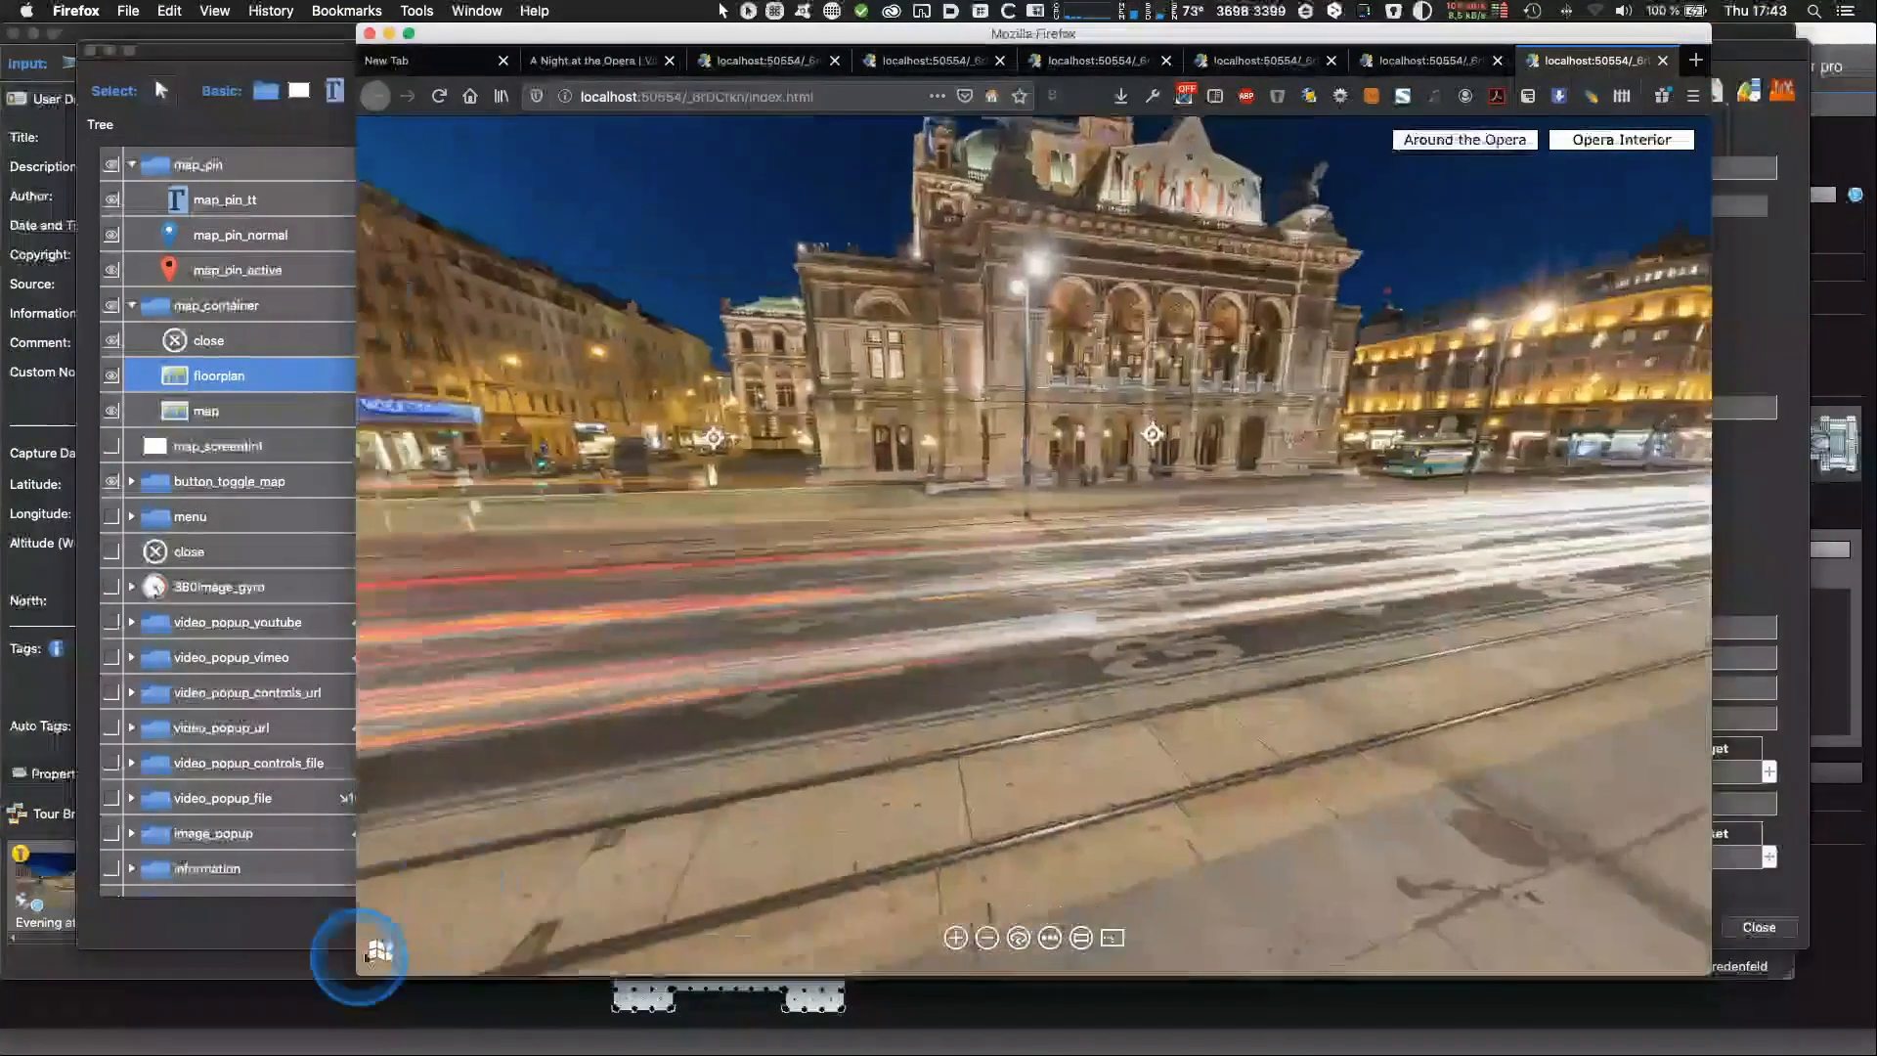
left_click(381, 948)
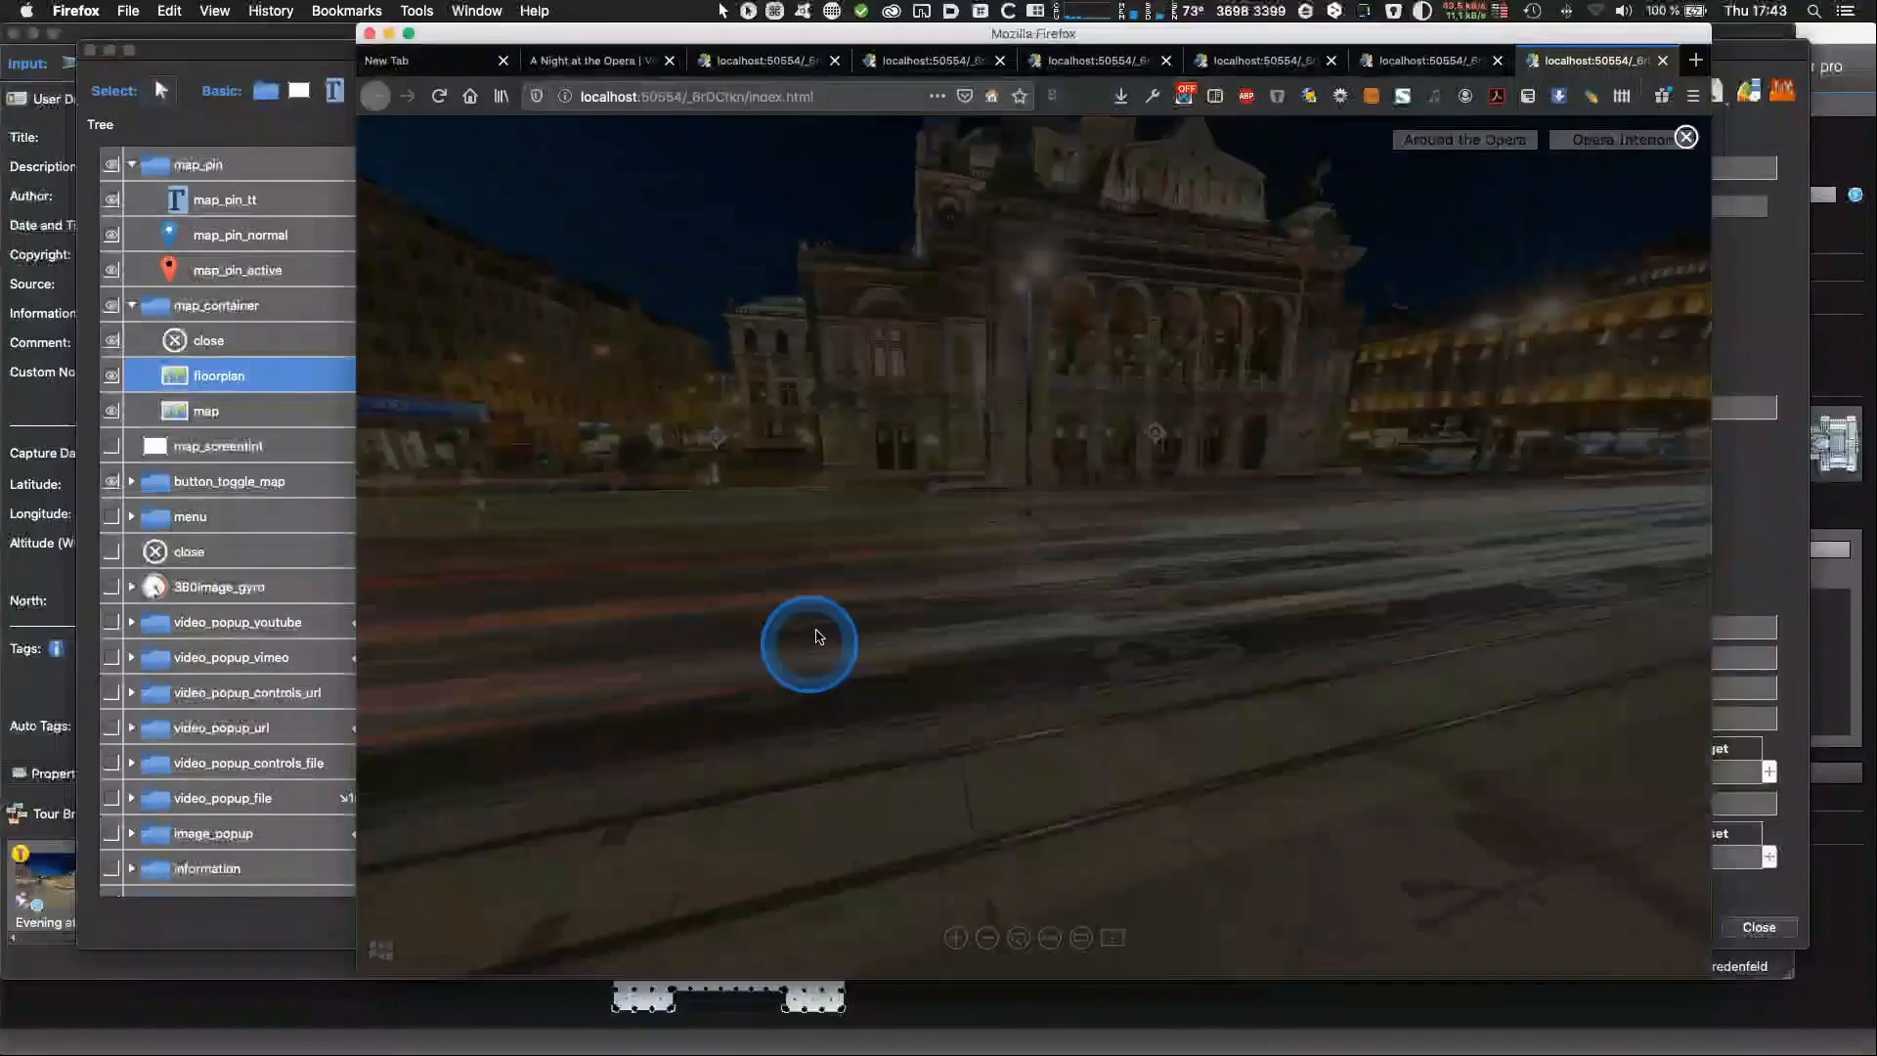
left_click(1685, 138)
Return to the Skin Editor and review the floorplan's visibility logic block without changing it.
left_click(1760, 335)
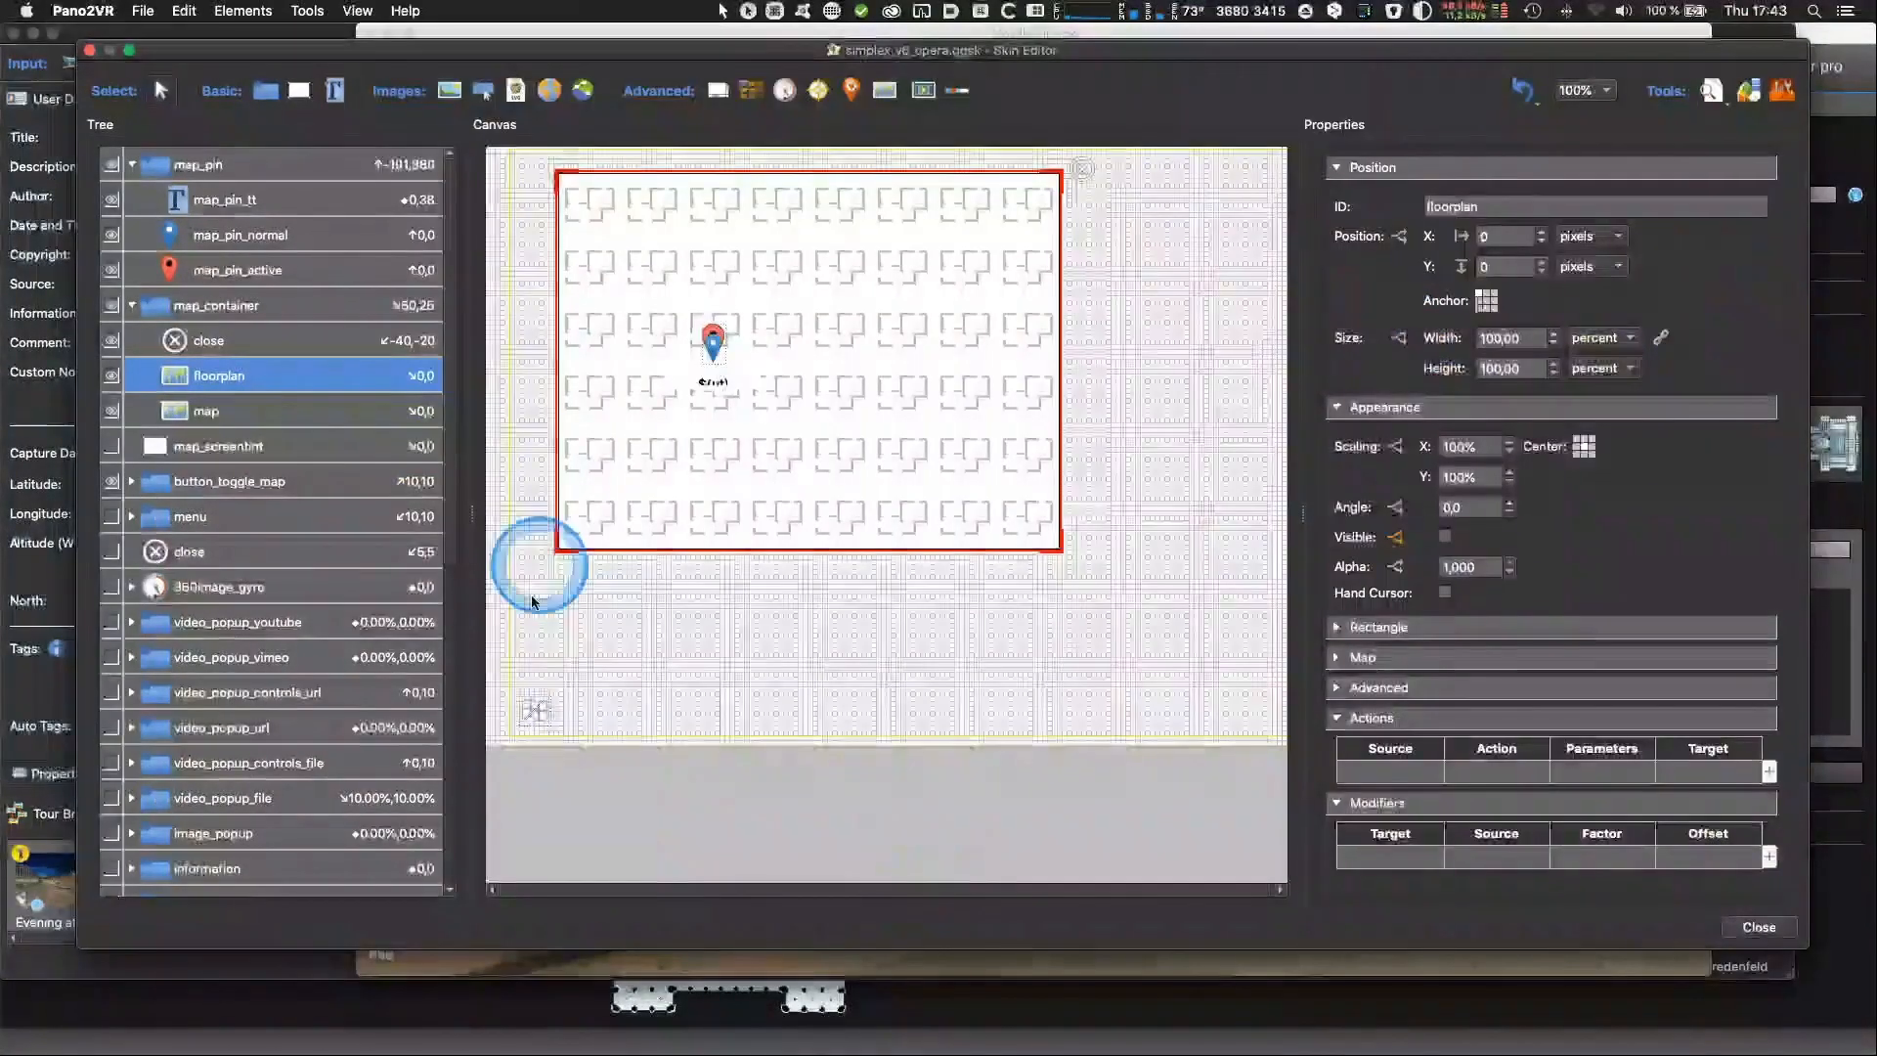
left_click(1394, 536)
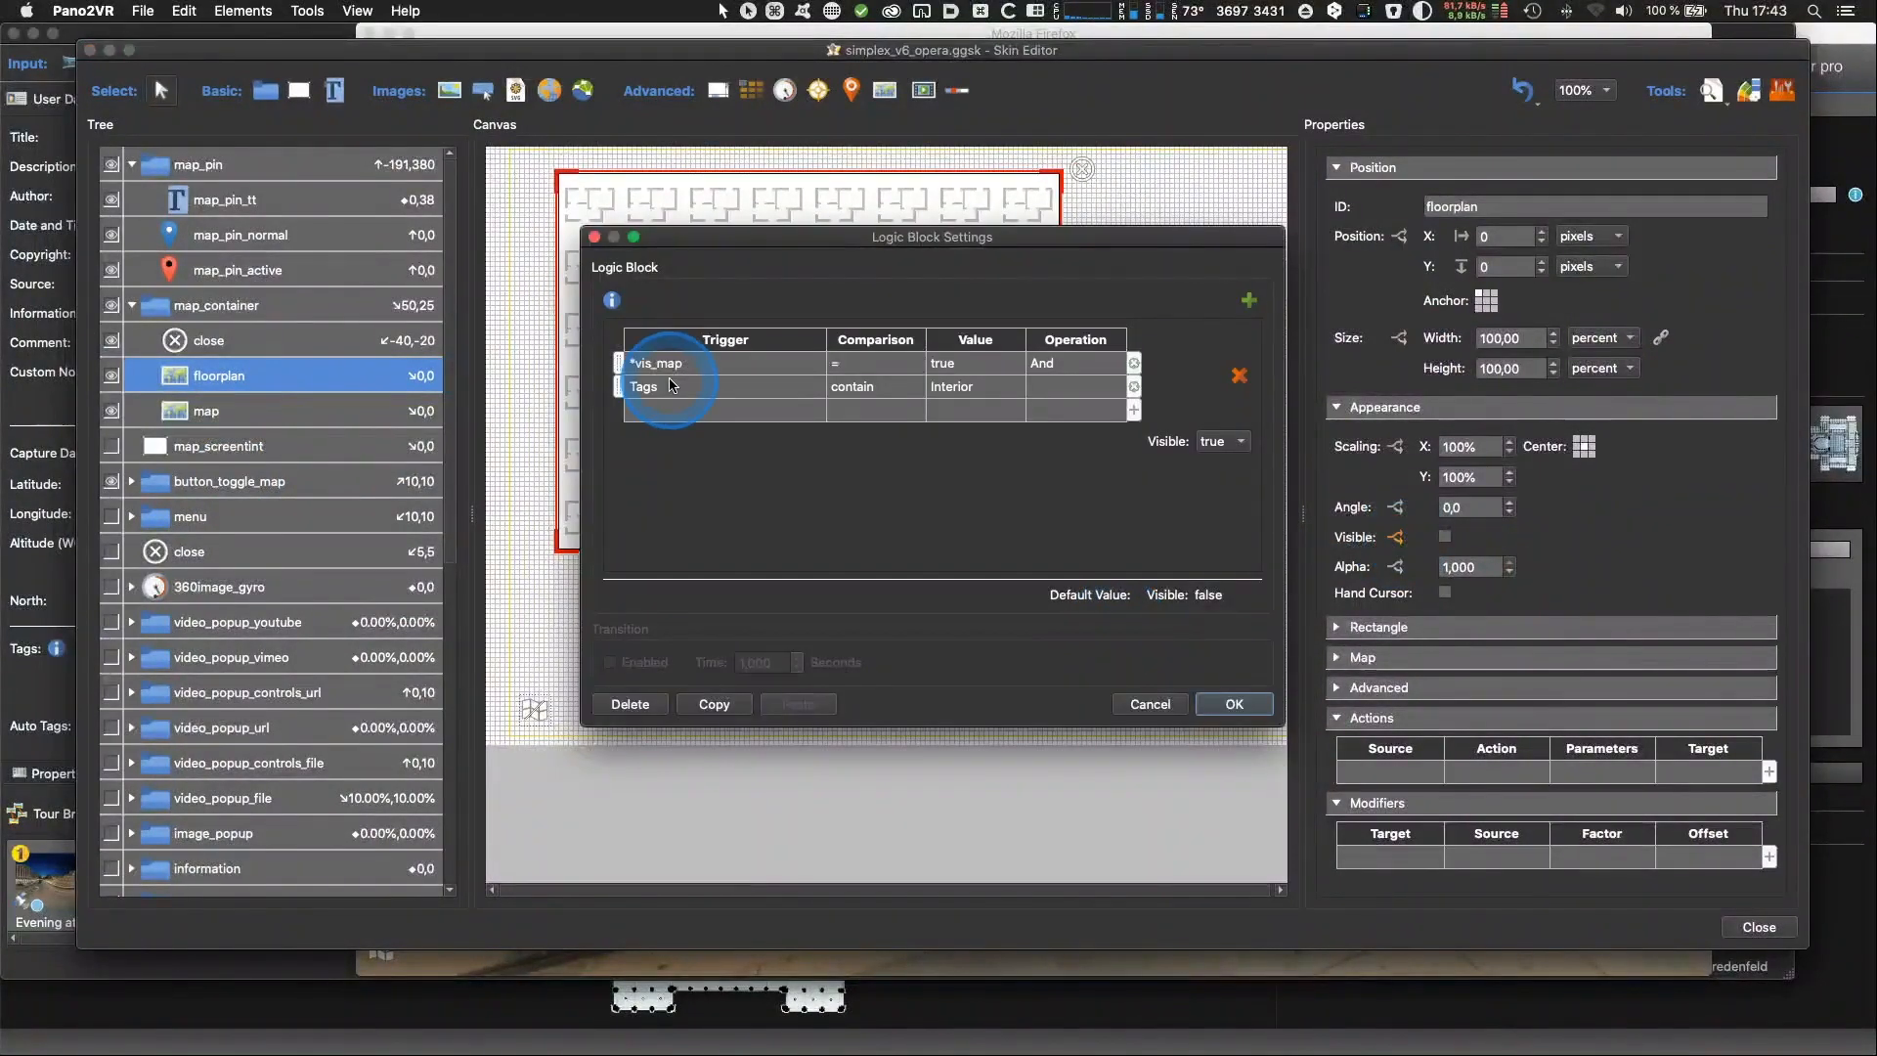
left_click(782, 464)
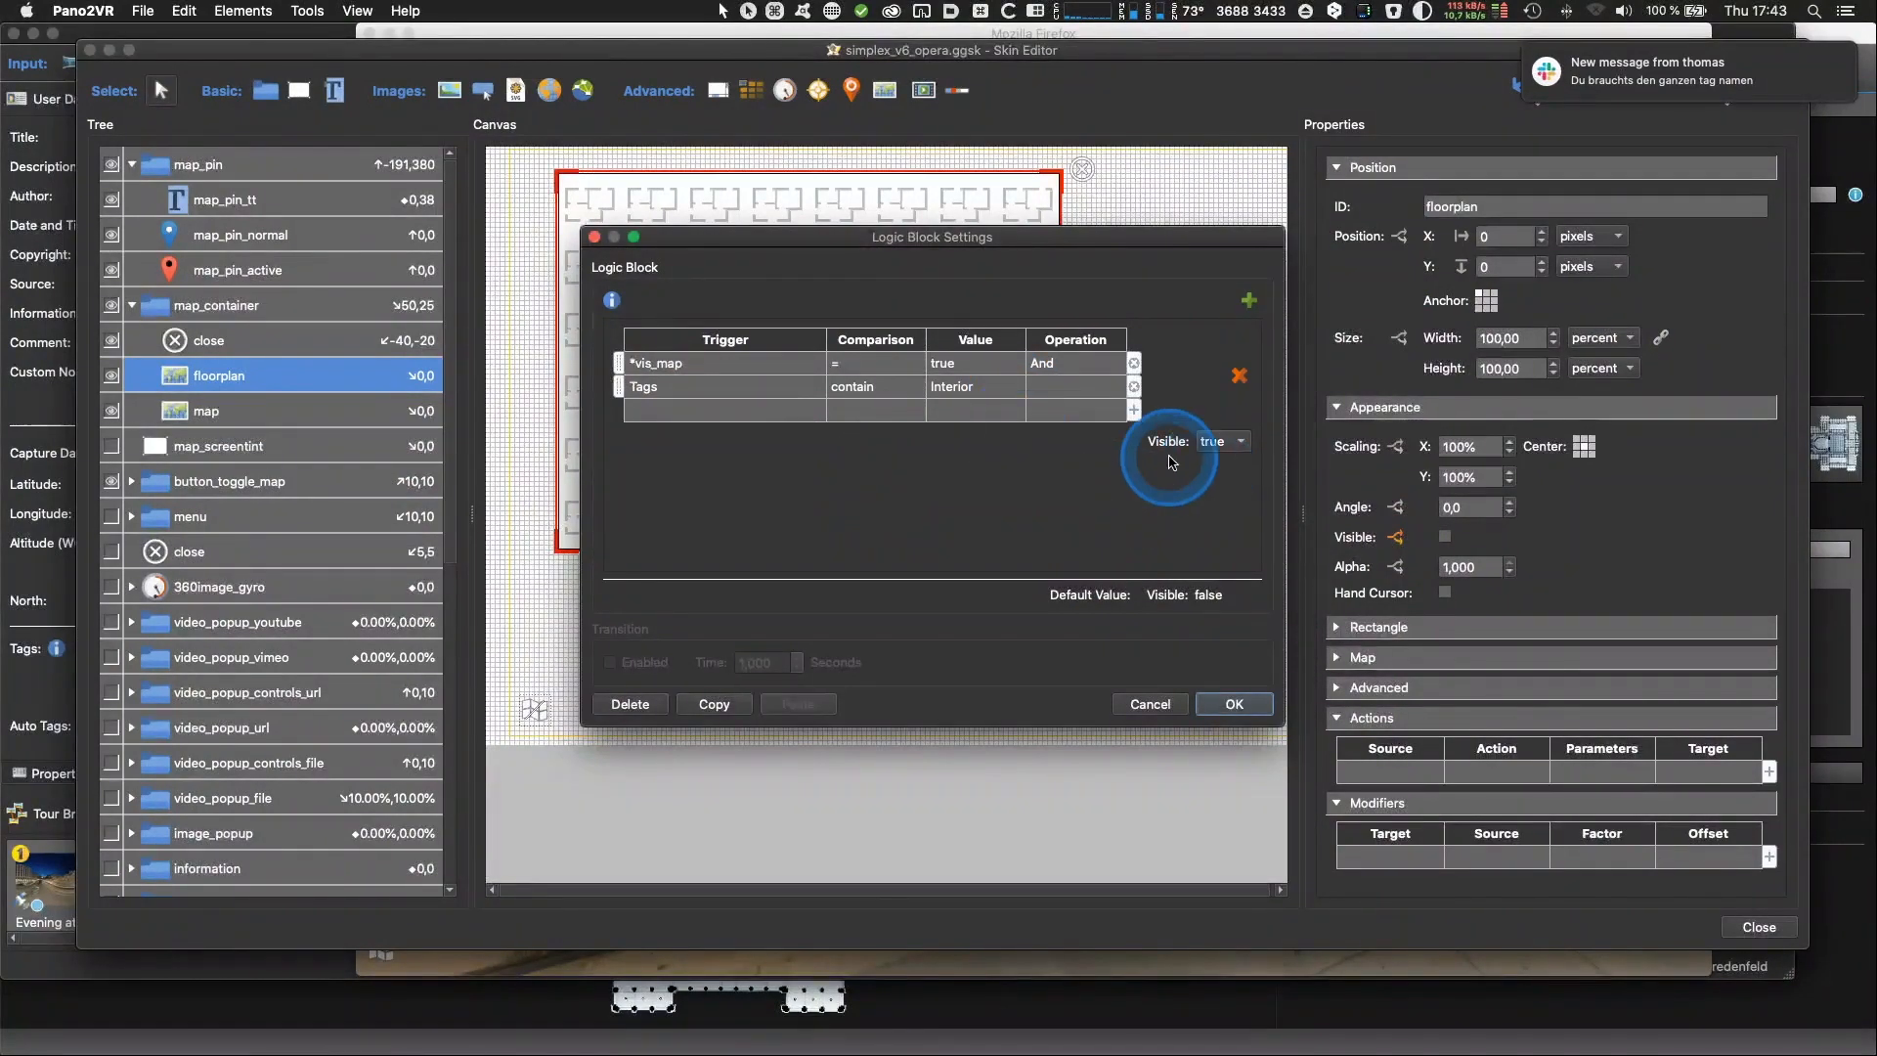
left_click(1143, 704)
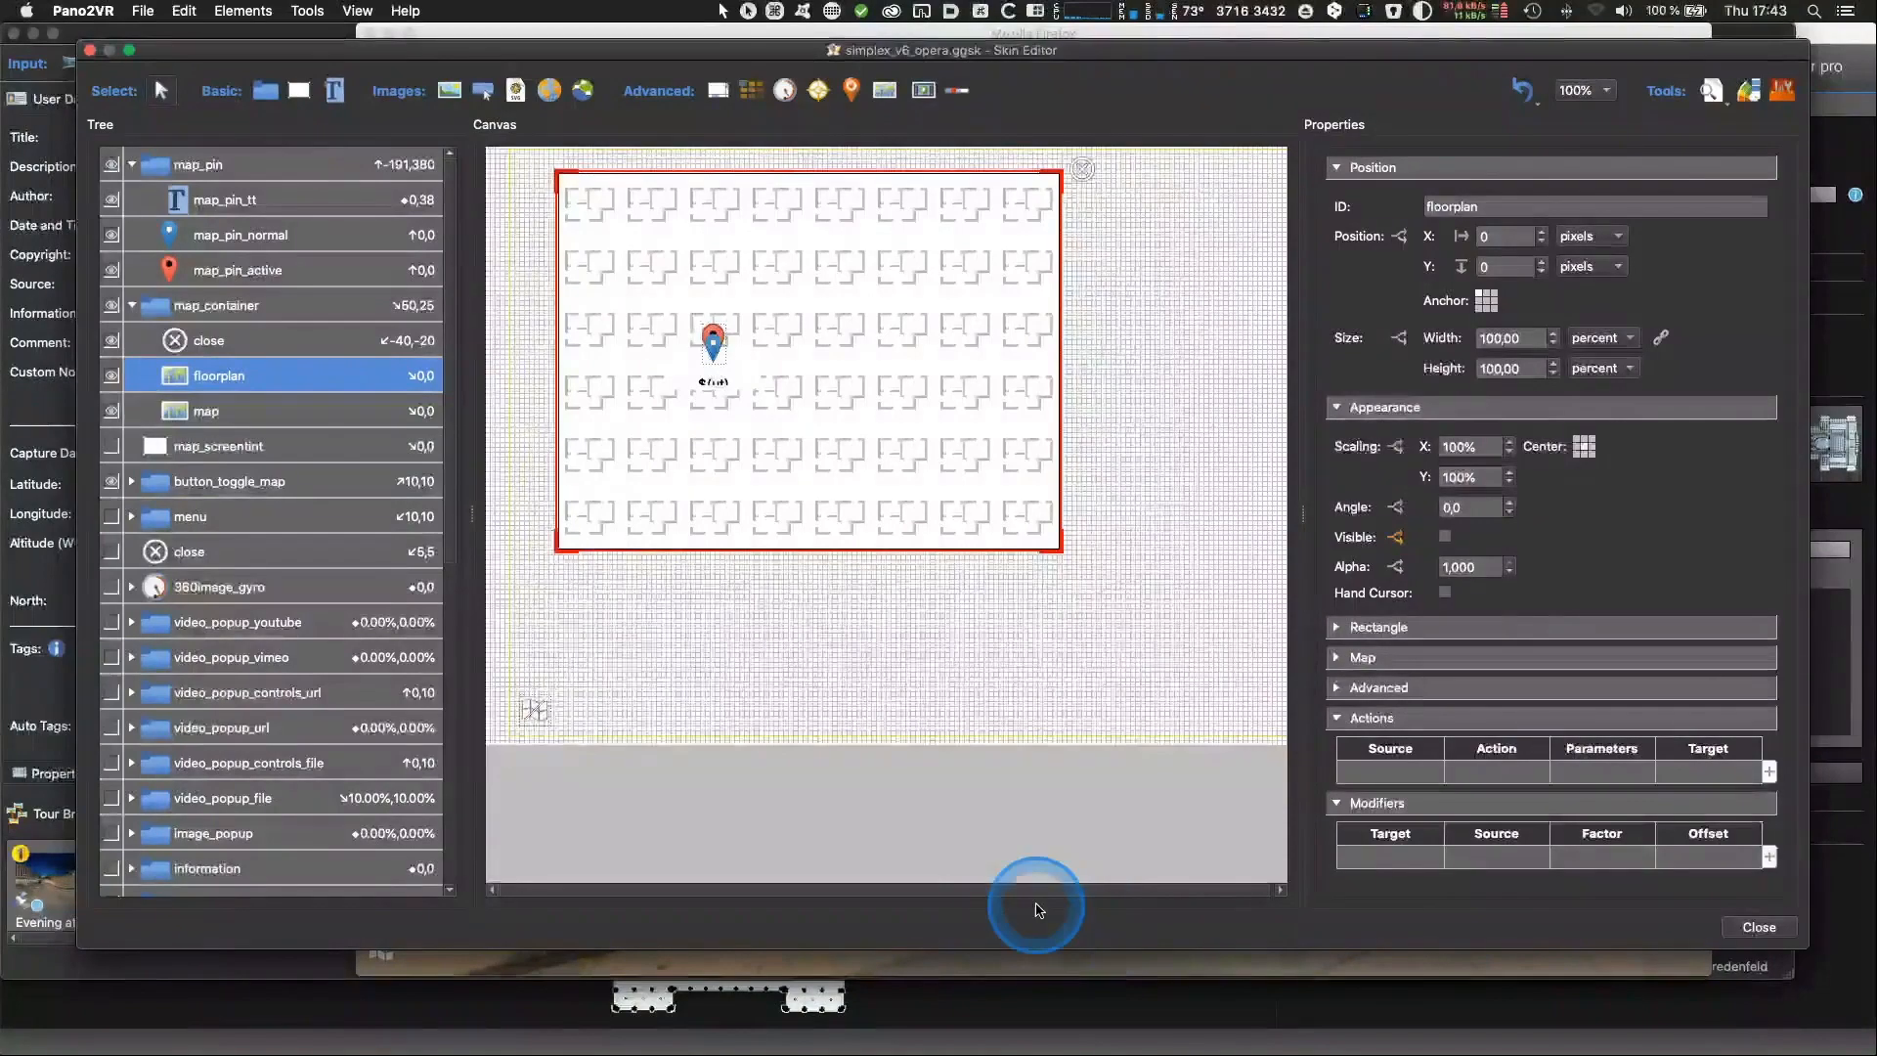
Close the Skin Editor and check the tags of the Evening at the Opera Ring panorama.
left_click(1756, 926)
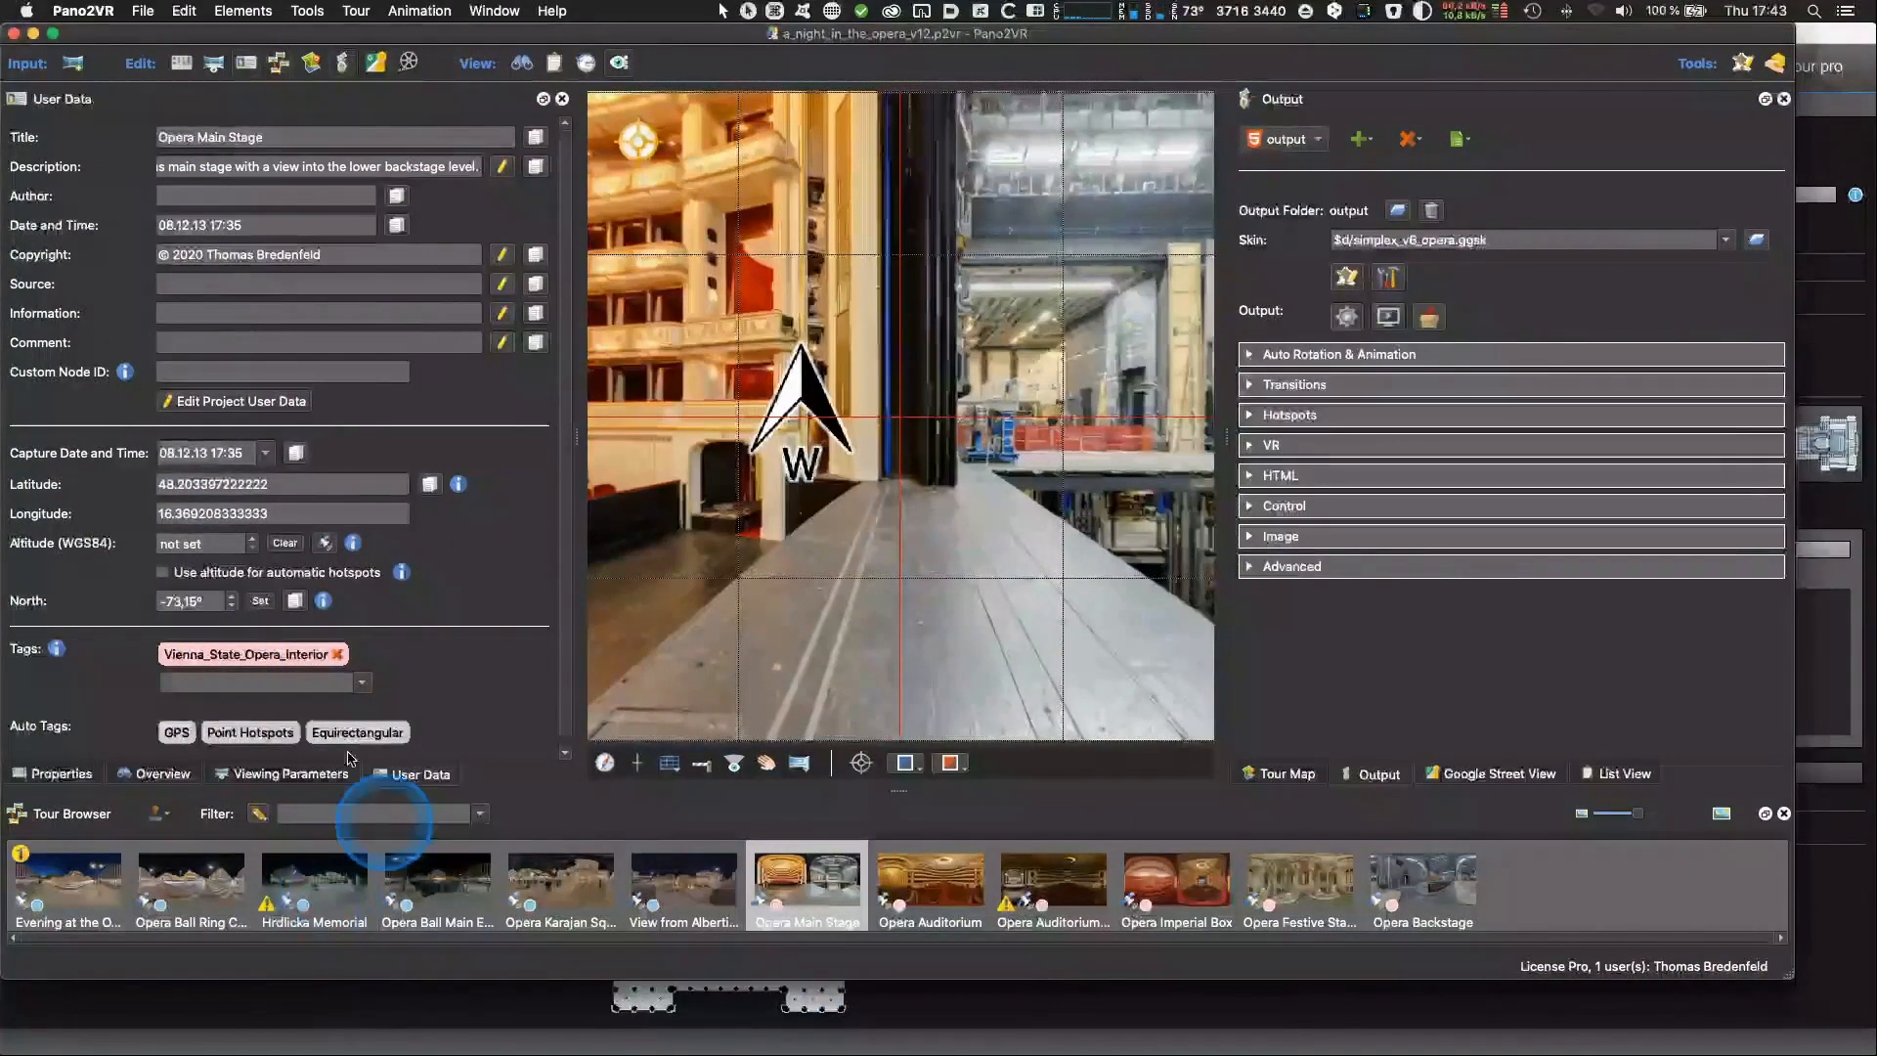
left_click(62, 897)
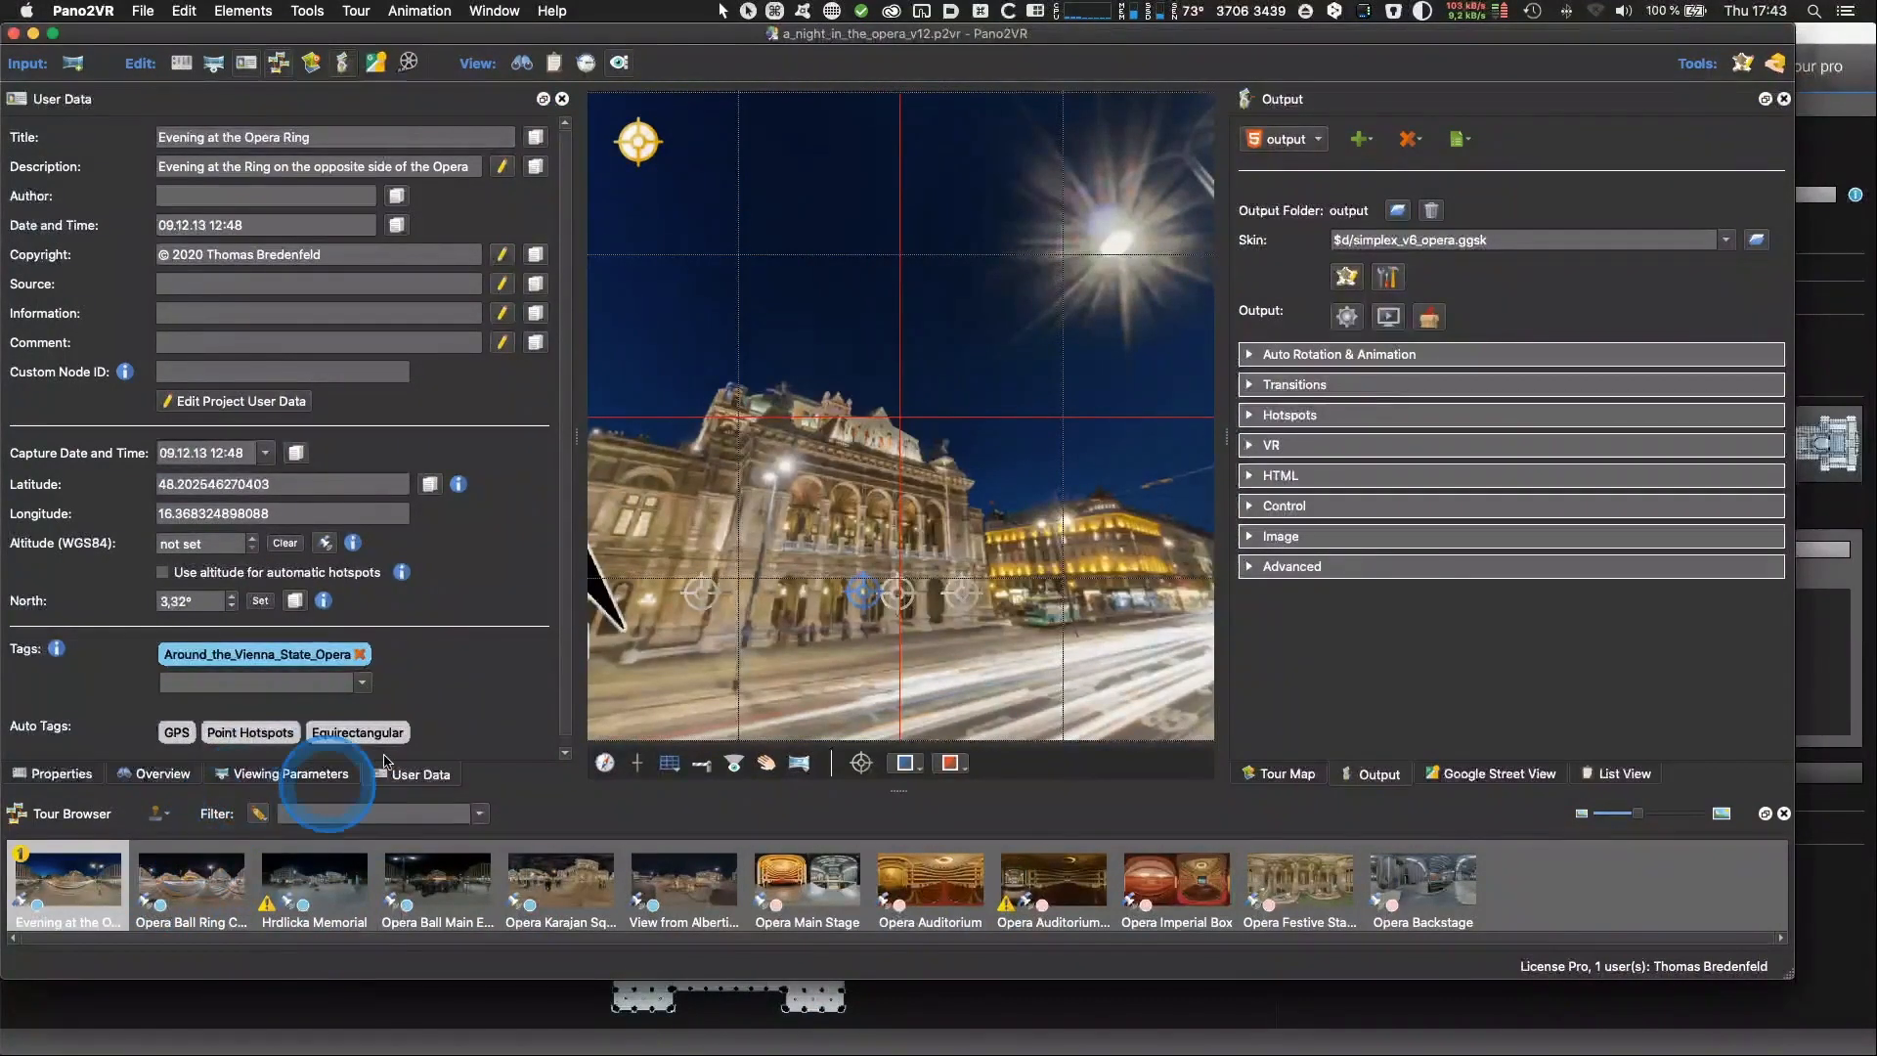
Add the tag outdoor to the Evening at the Opera Ring panorama and assign it a green color.
left_click(204, 689)
type("in")
type("tdoor")
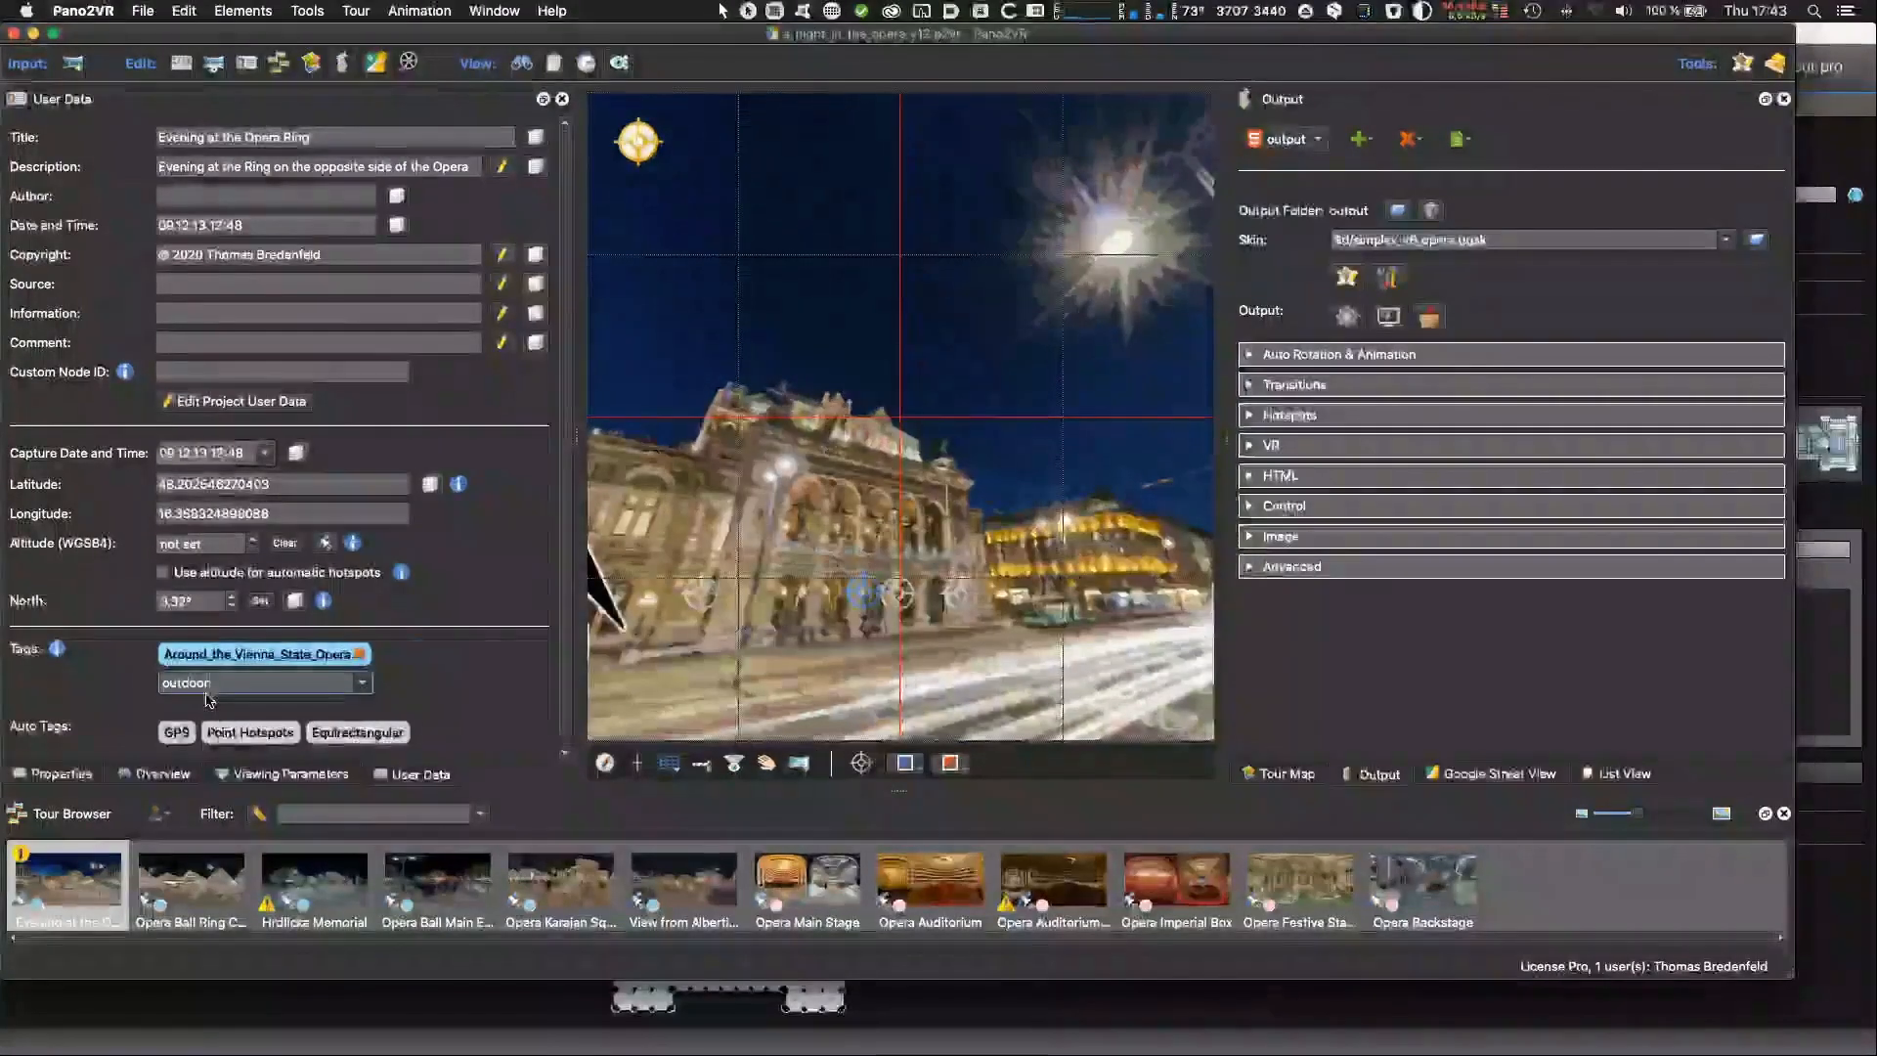
left_click(464, 693)
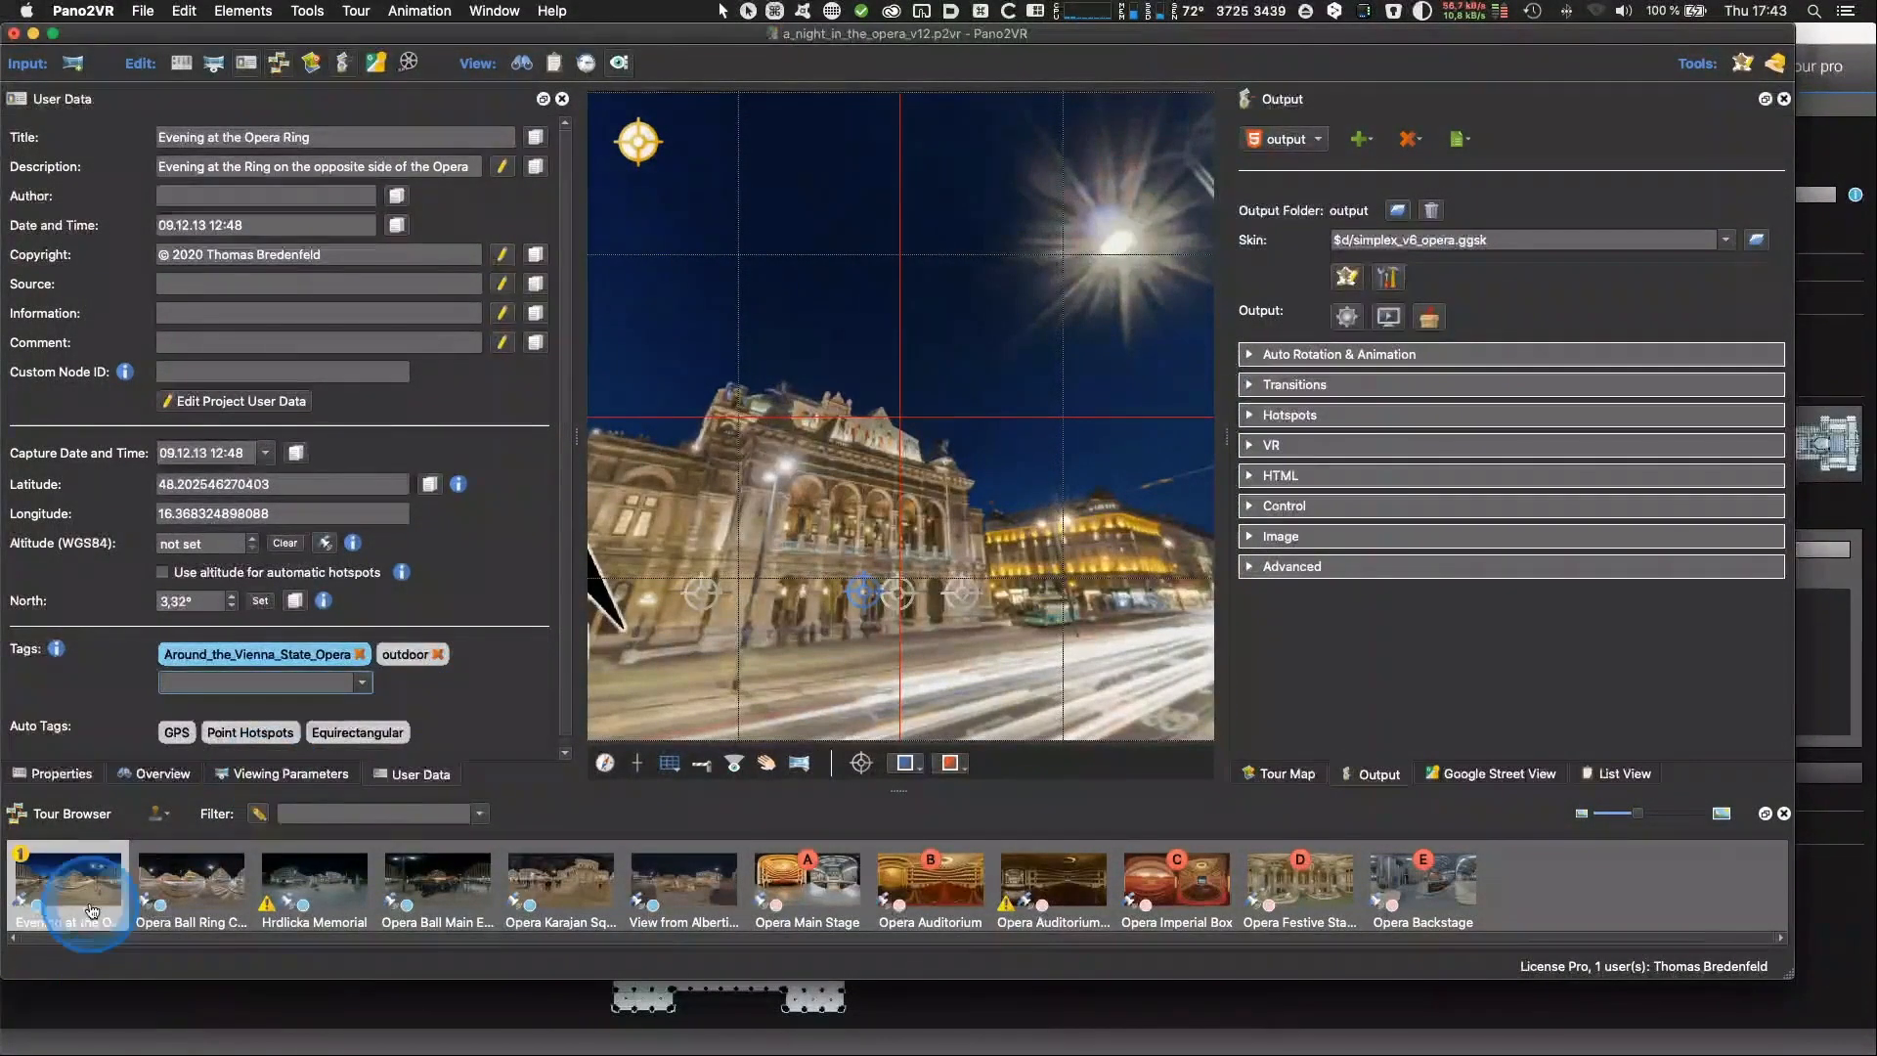
right_click(411, 658)
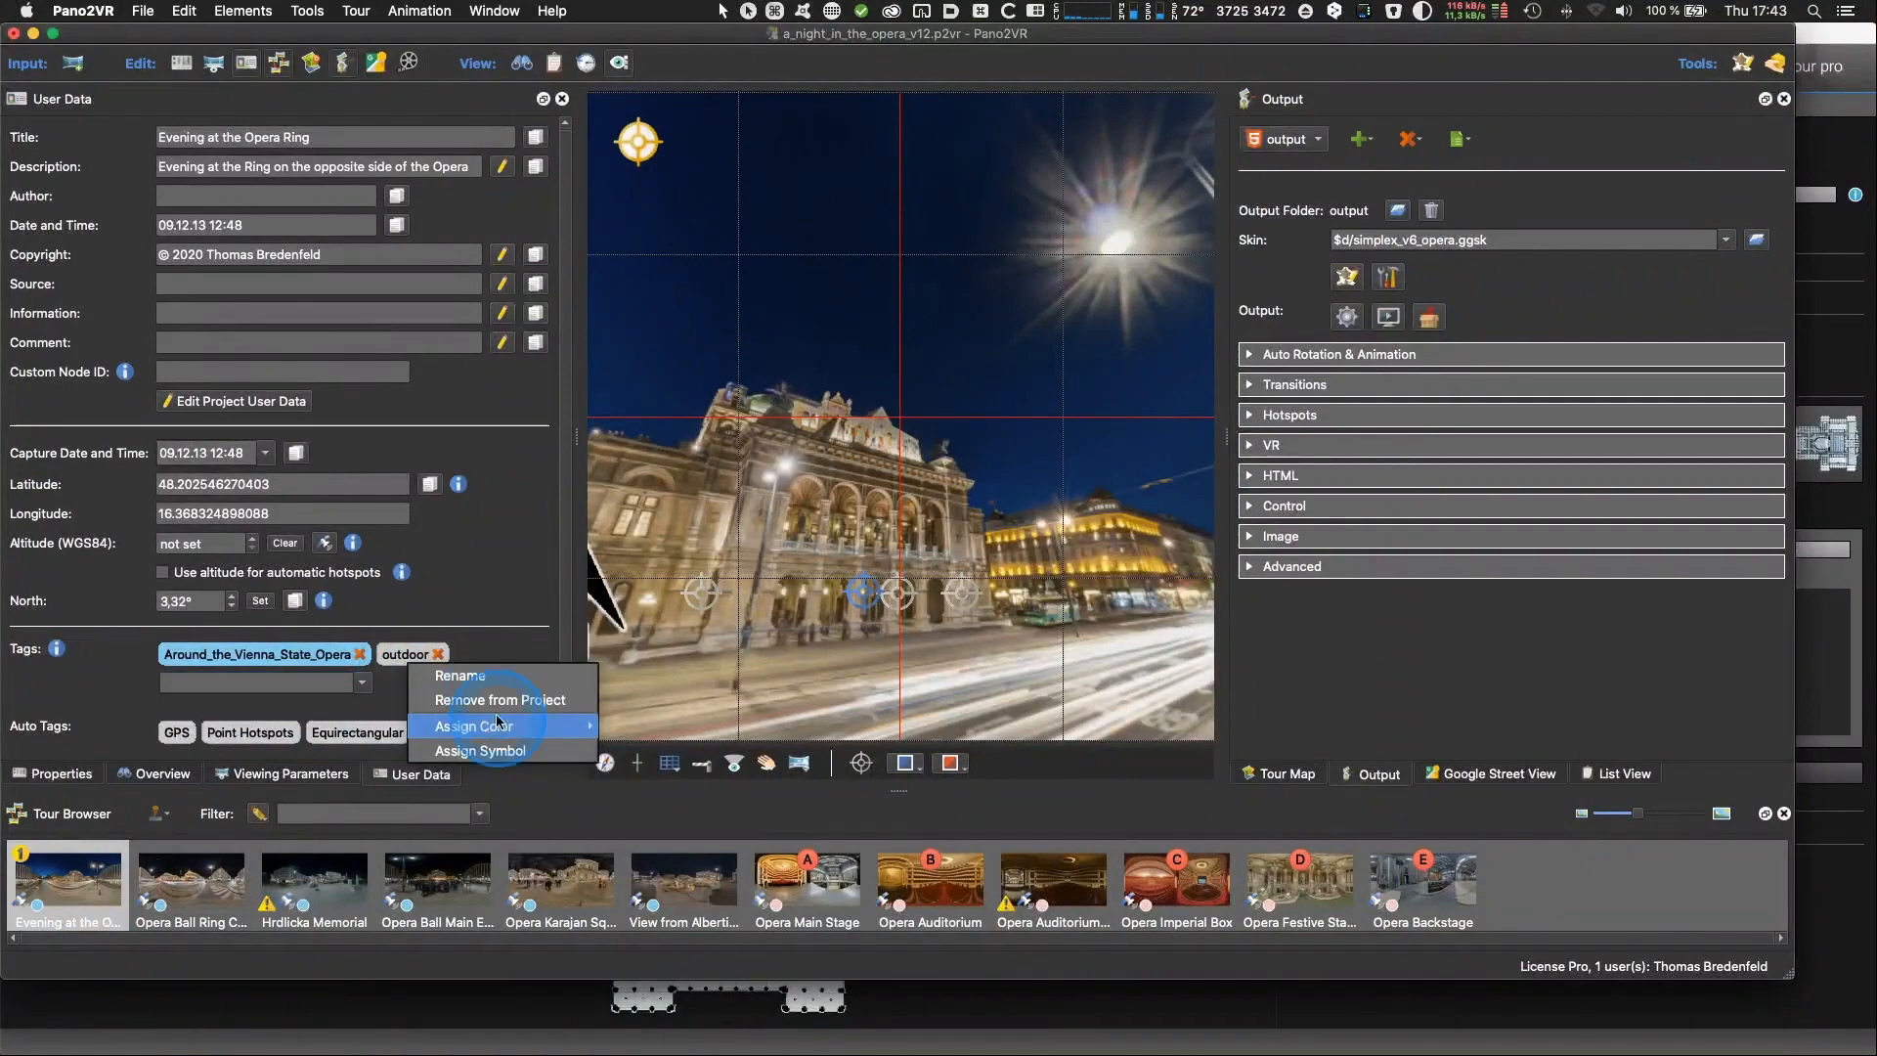
mouse_move(493, 727)
left_click(649, 801)
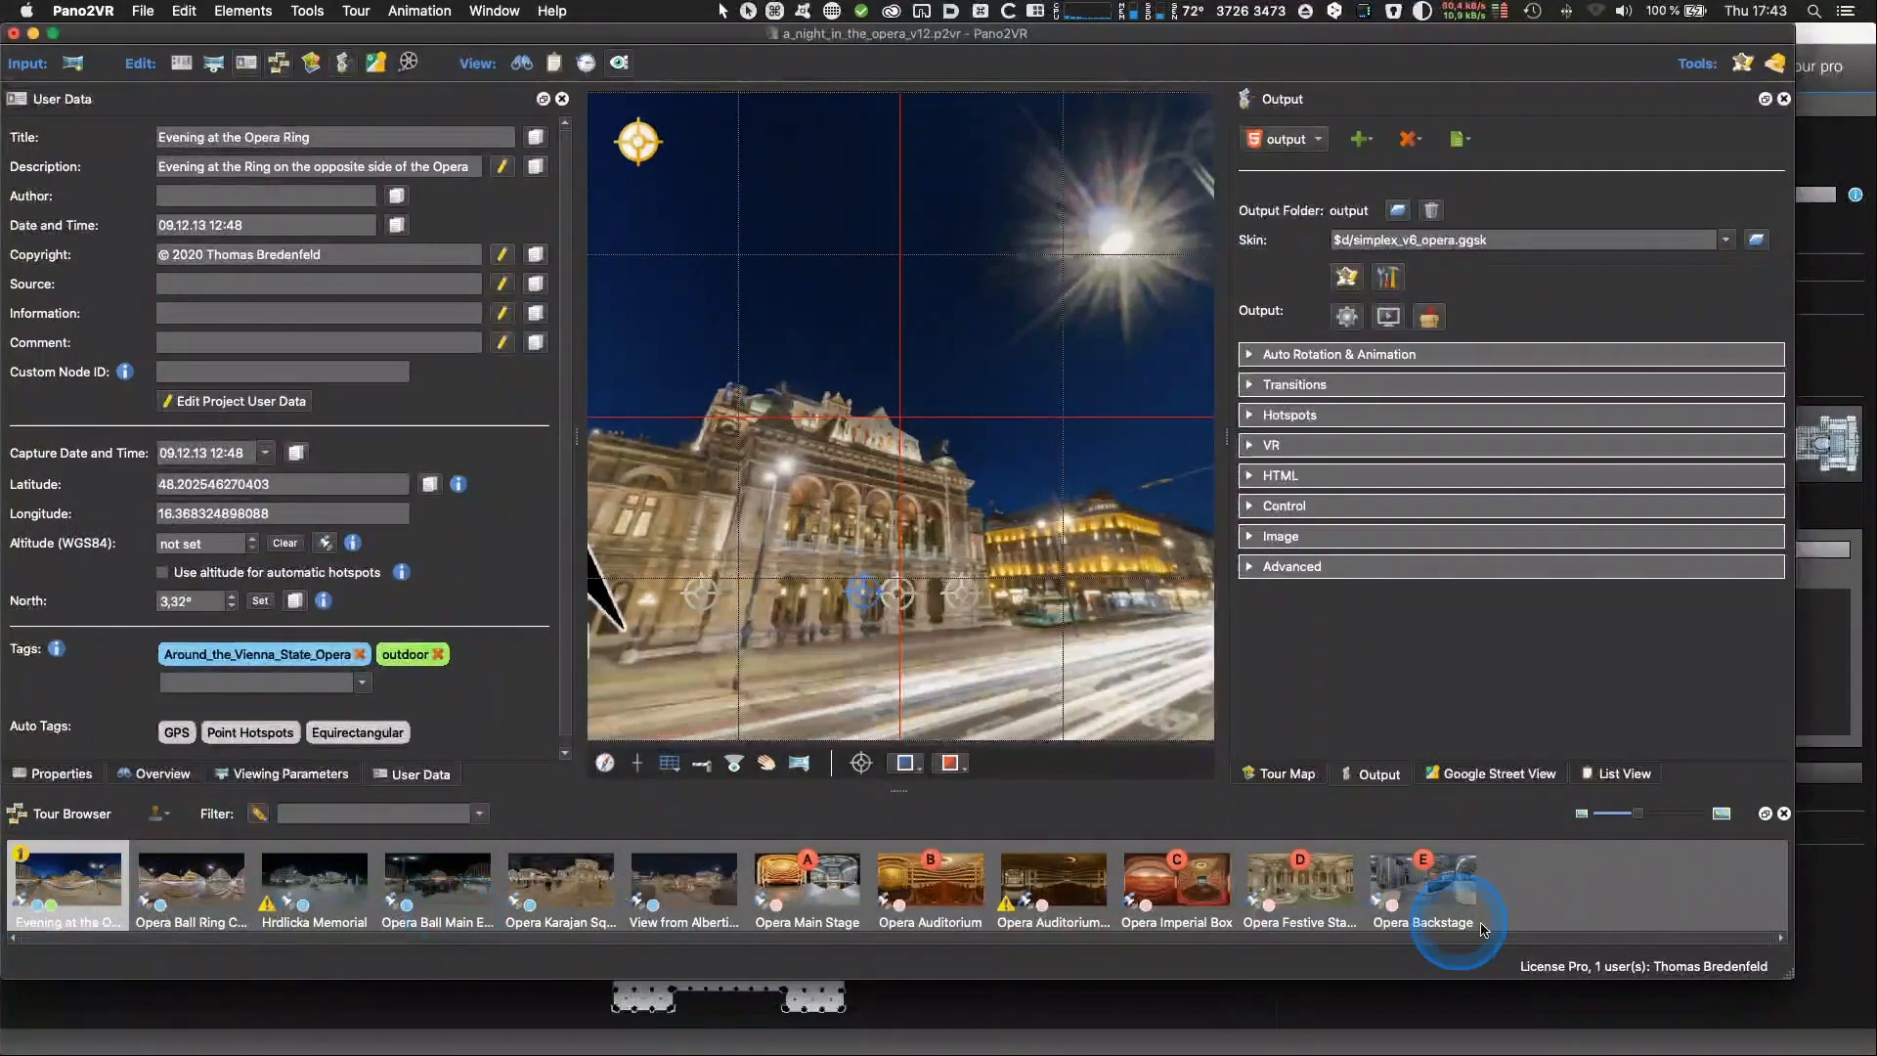
Stamp the outdoor tag onto the five remaining exterior panoramas in the Tour Browser and end tag stamping.
left_click(160, 814)
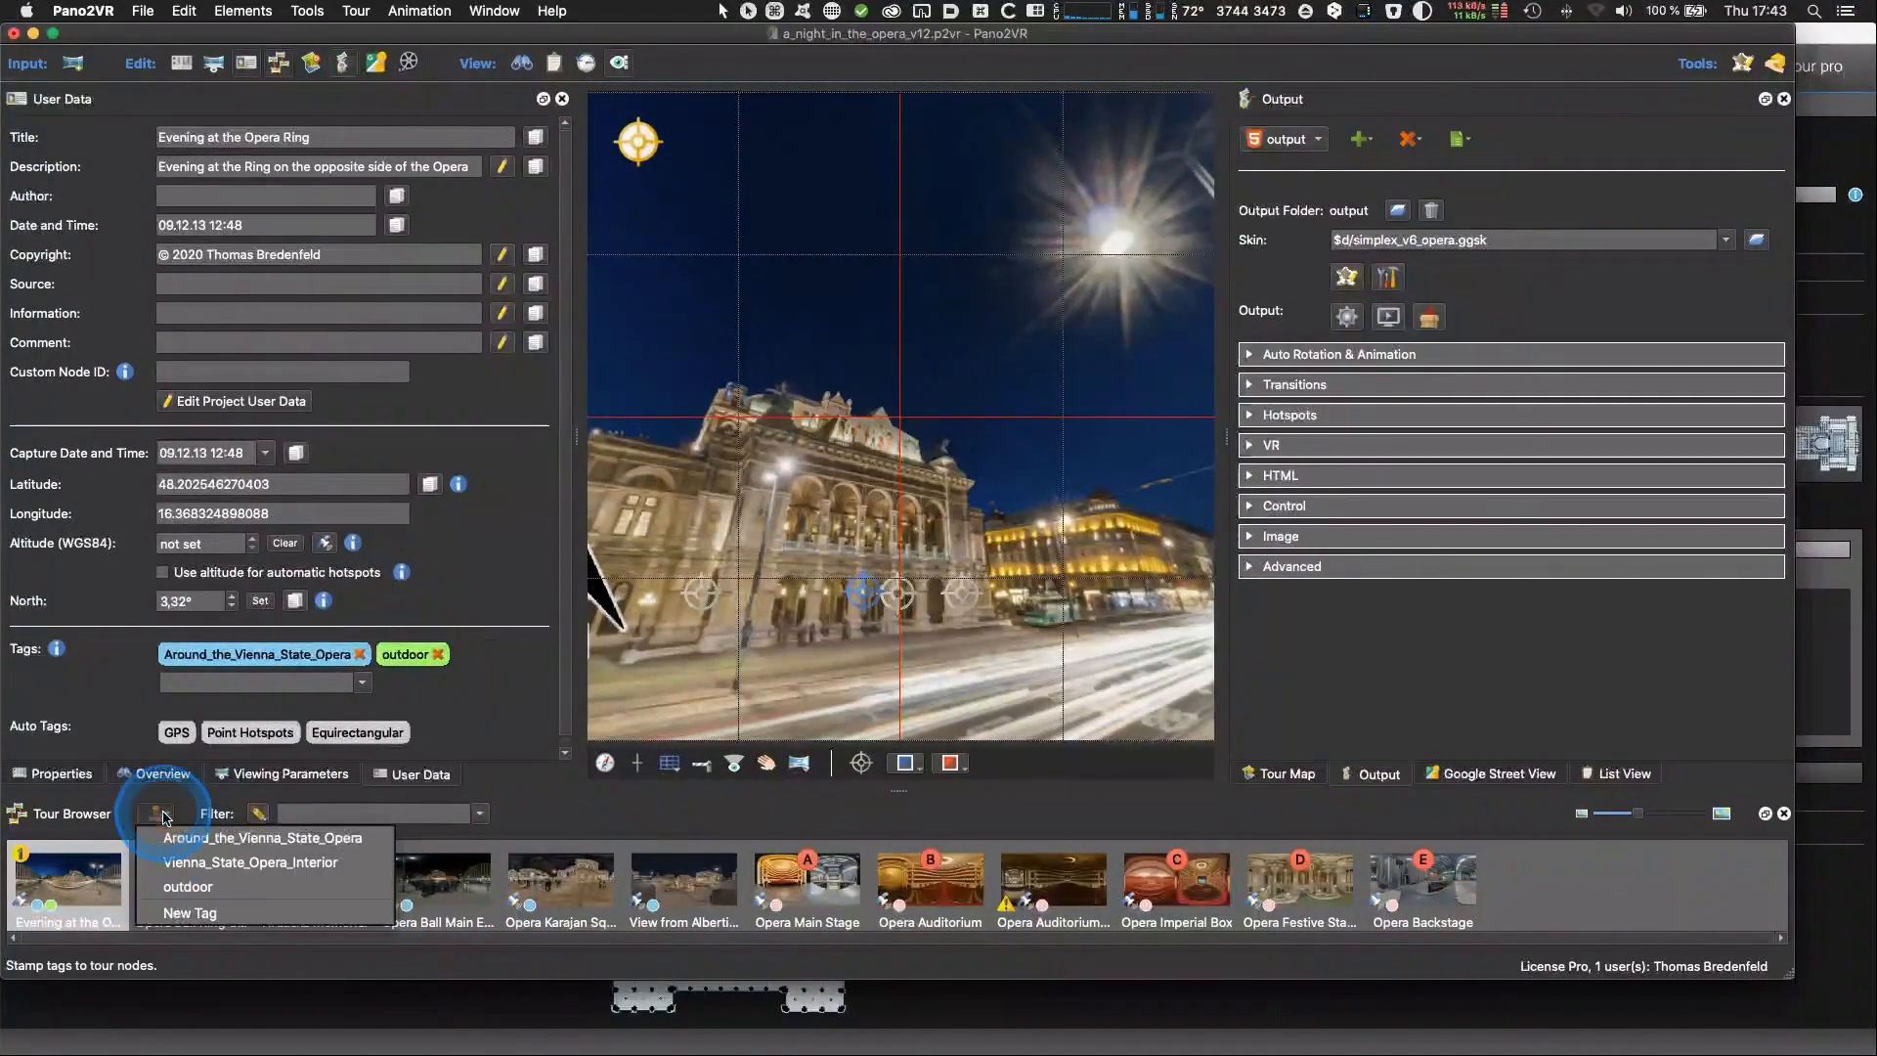
left_click(198, 887)
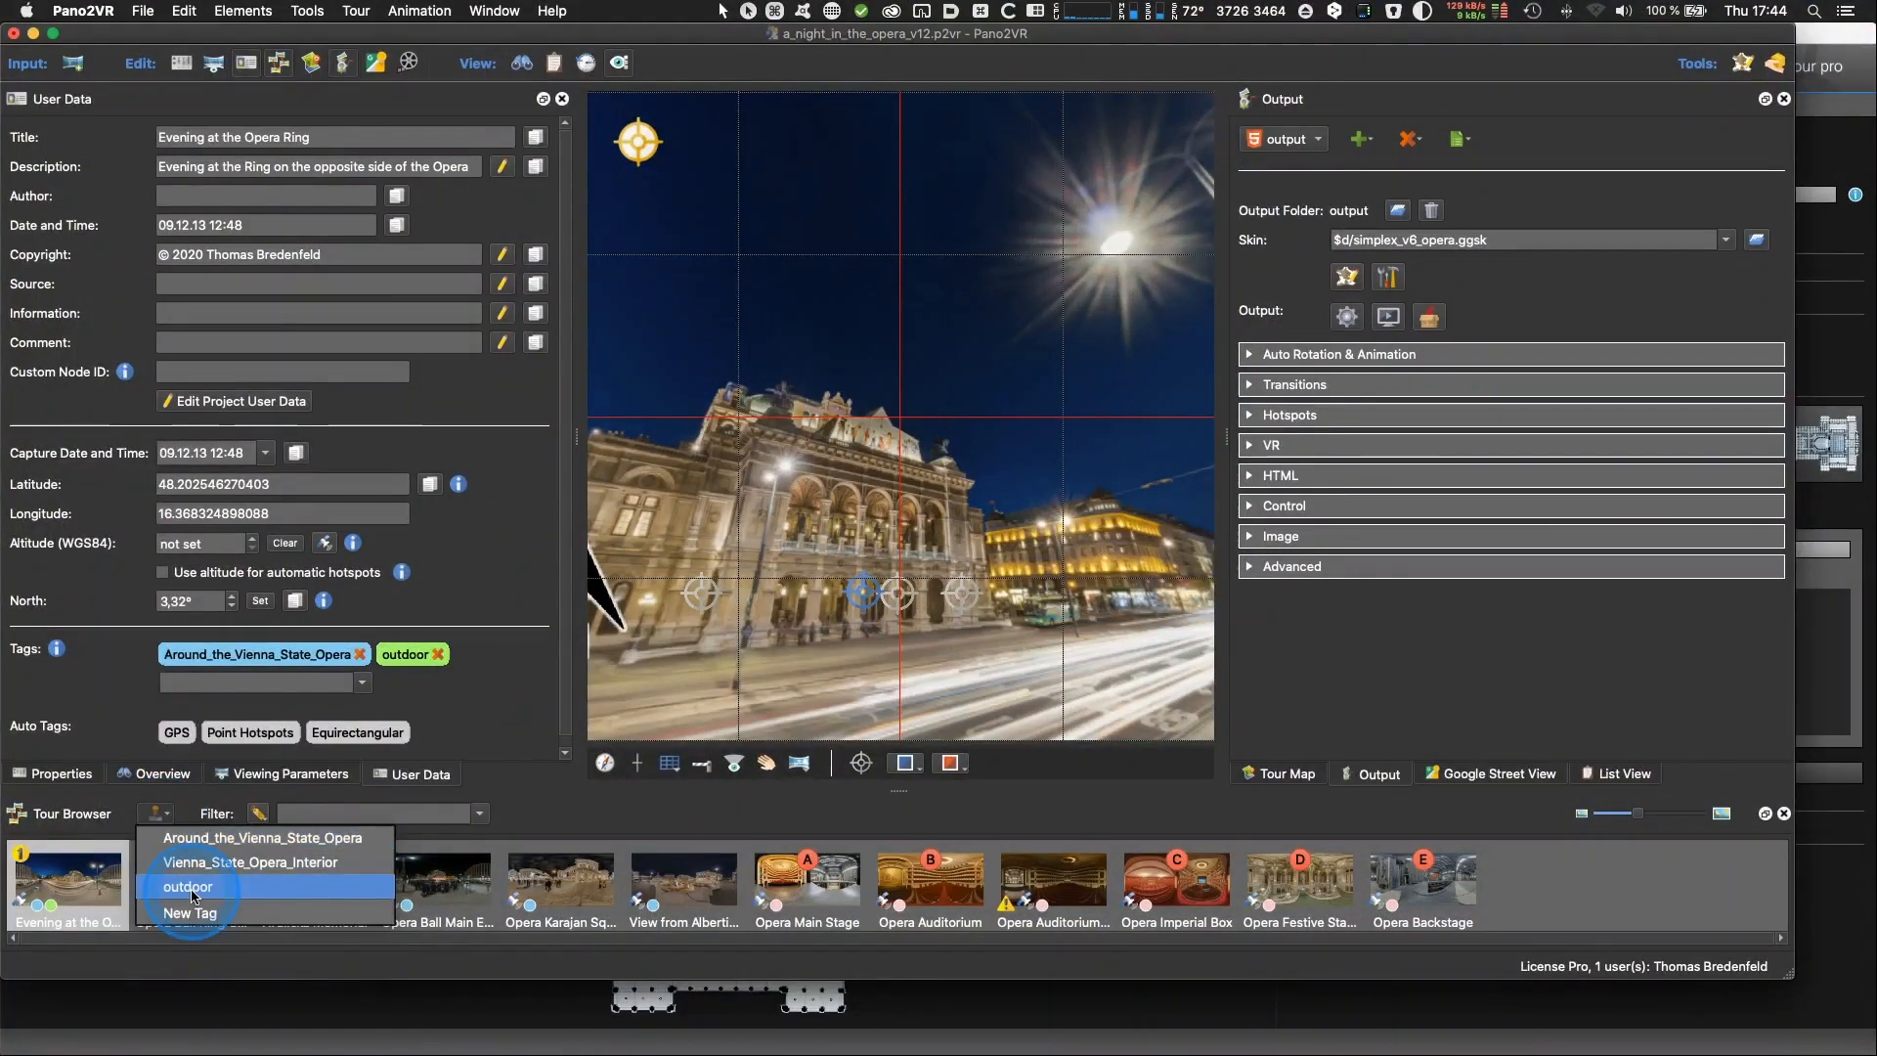
mouse_move(225, 919)
left_mouse_down()
mouse_move(201, 918)
mouse_move(691, 919)
left_mouse_up()
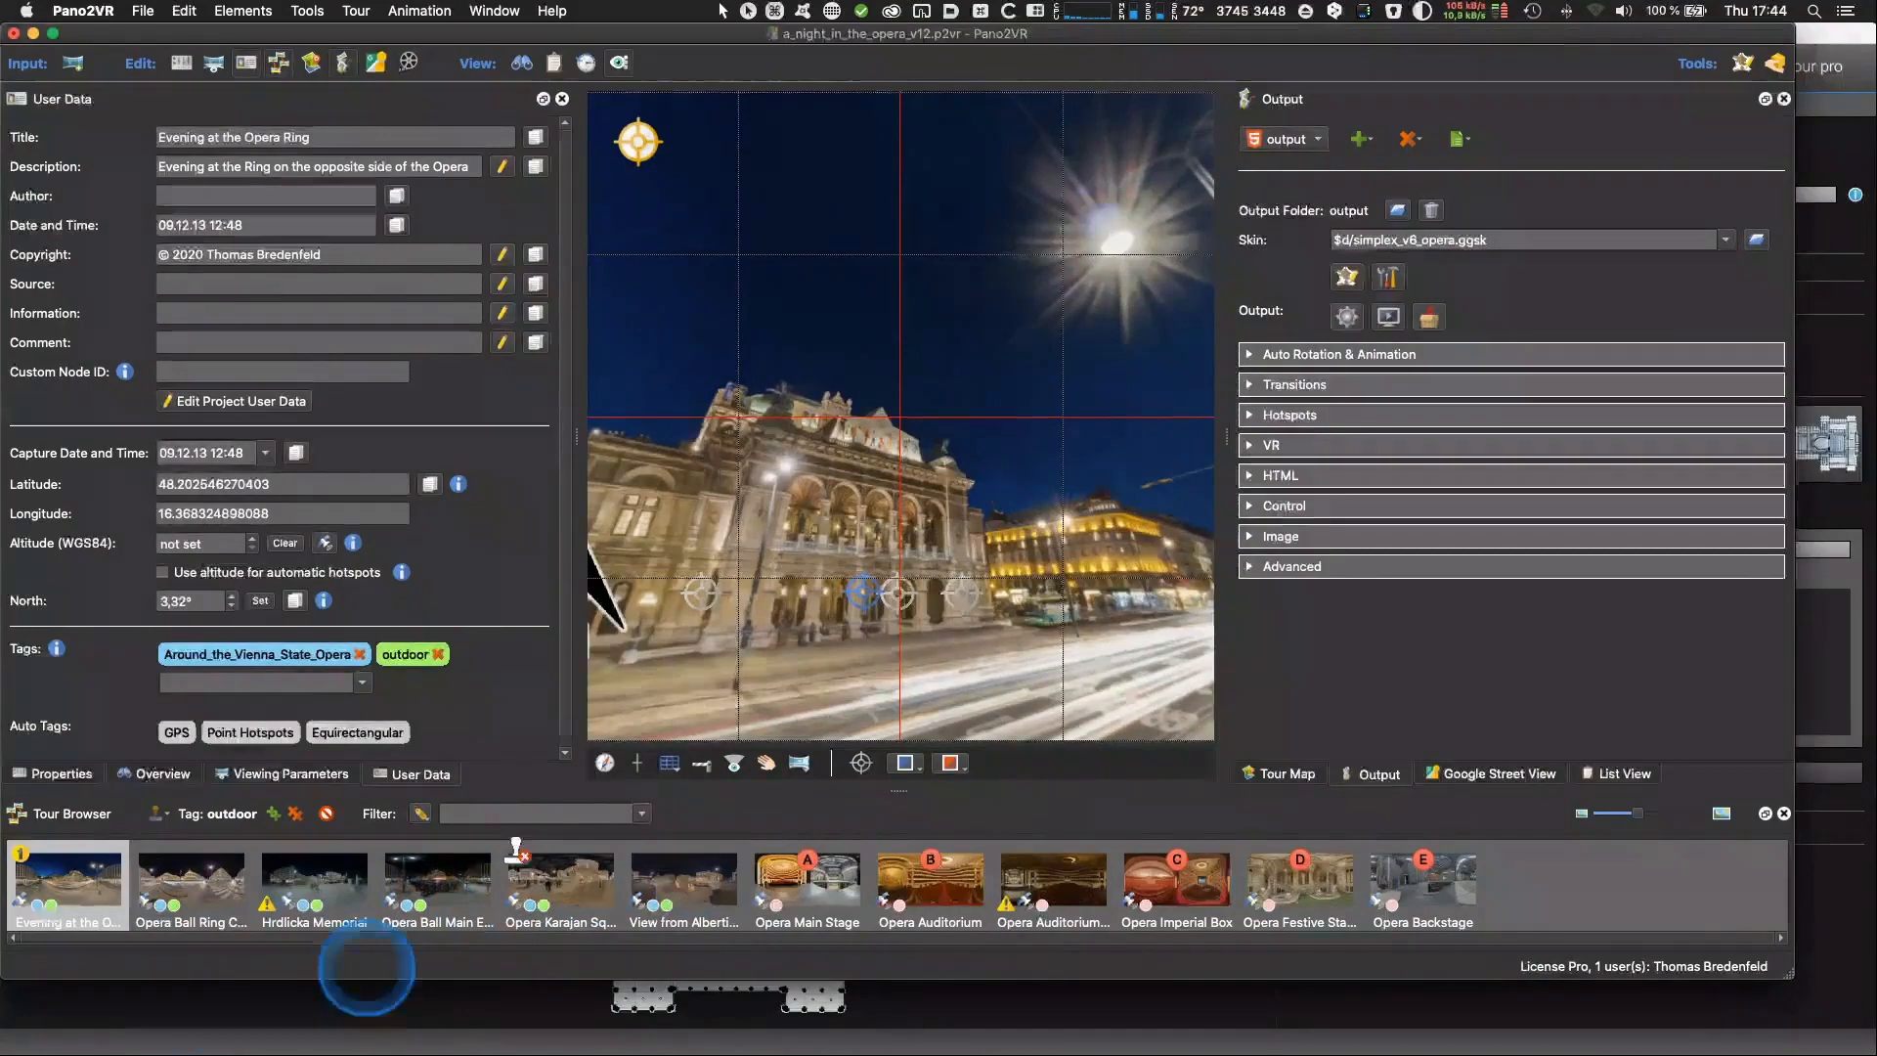
left_click(326, 814)
Add the tag indoor to the Opera Main Stage panorama and assign it an amber color.
left_click(799, 892)
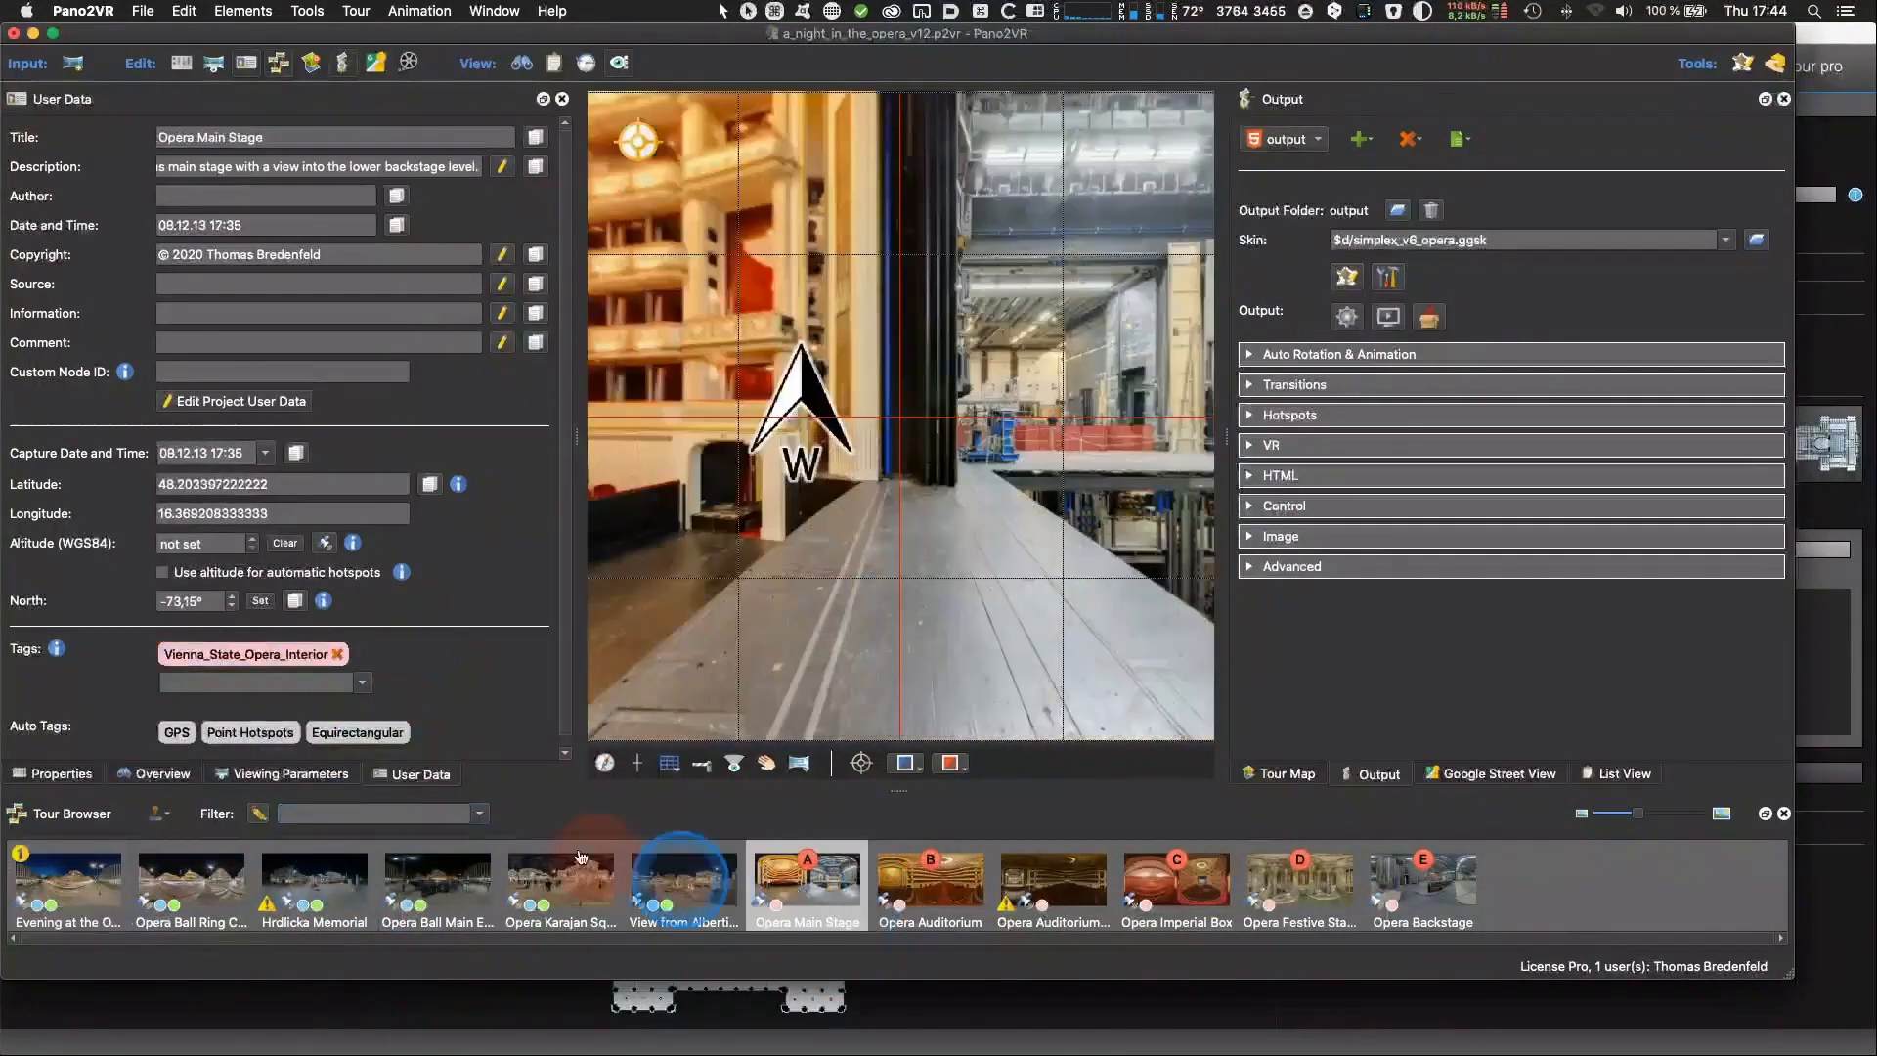
left_click(188, 682)
type("indoor")
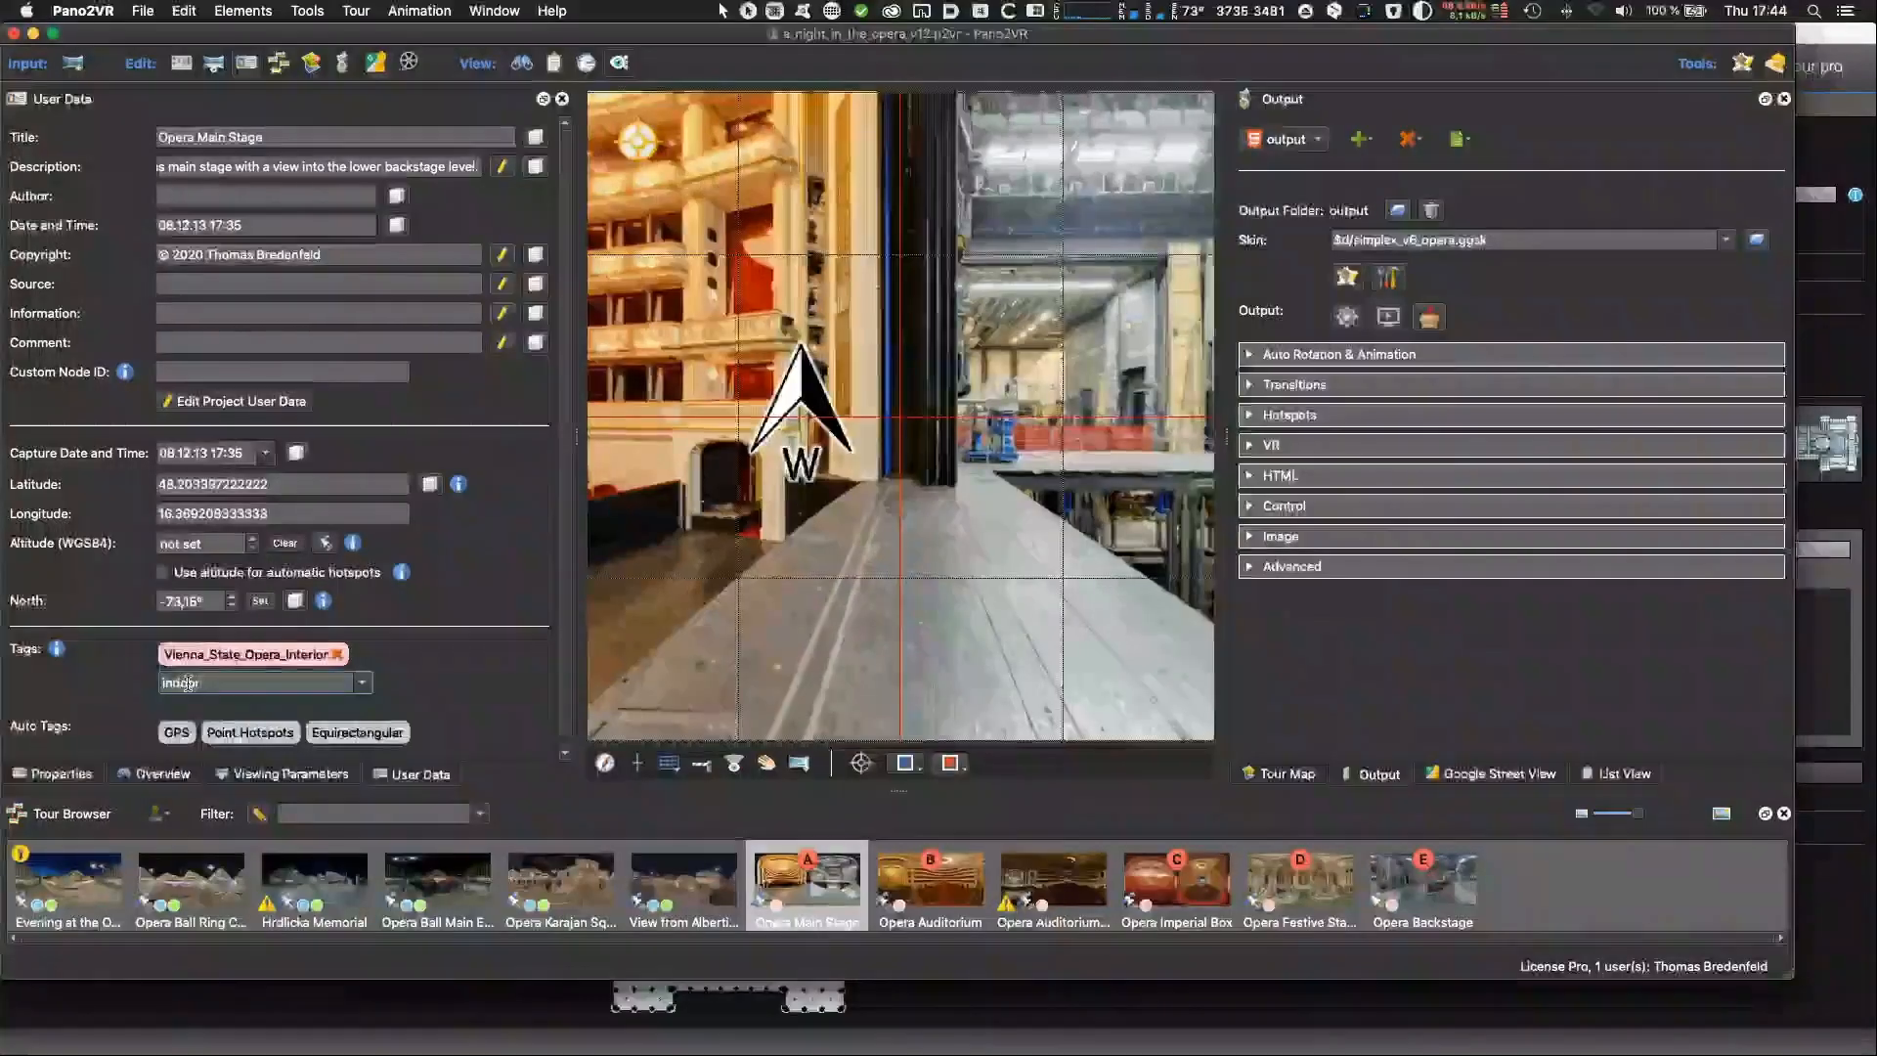
key("Return")
left_click(433, 685)
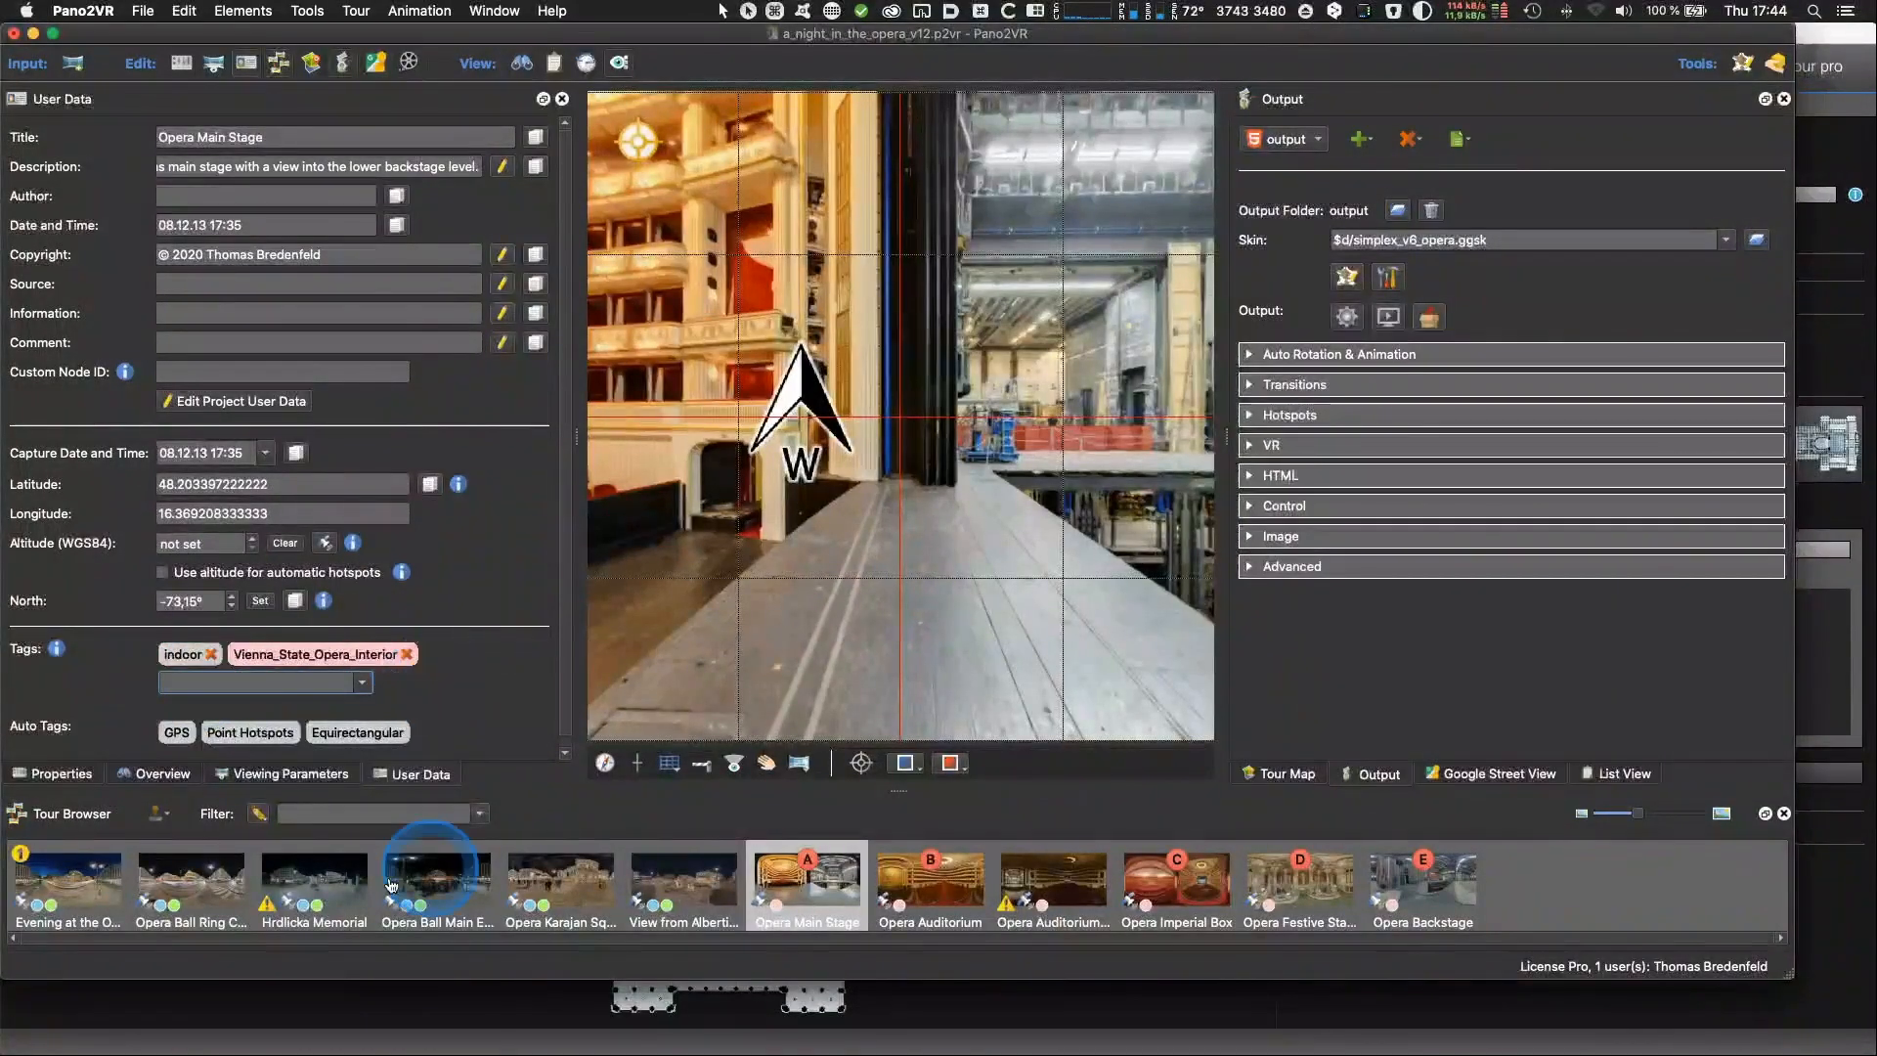
right_click(172, 655)
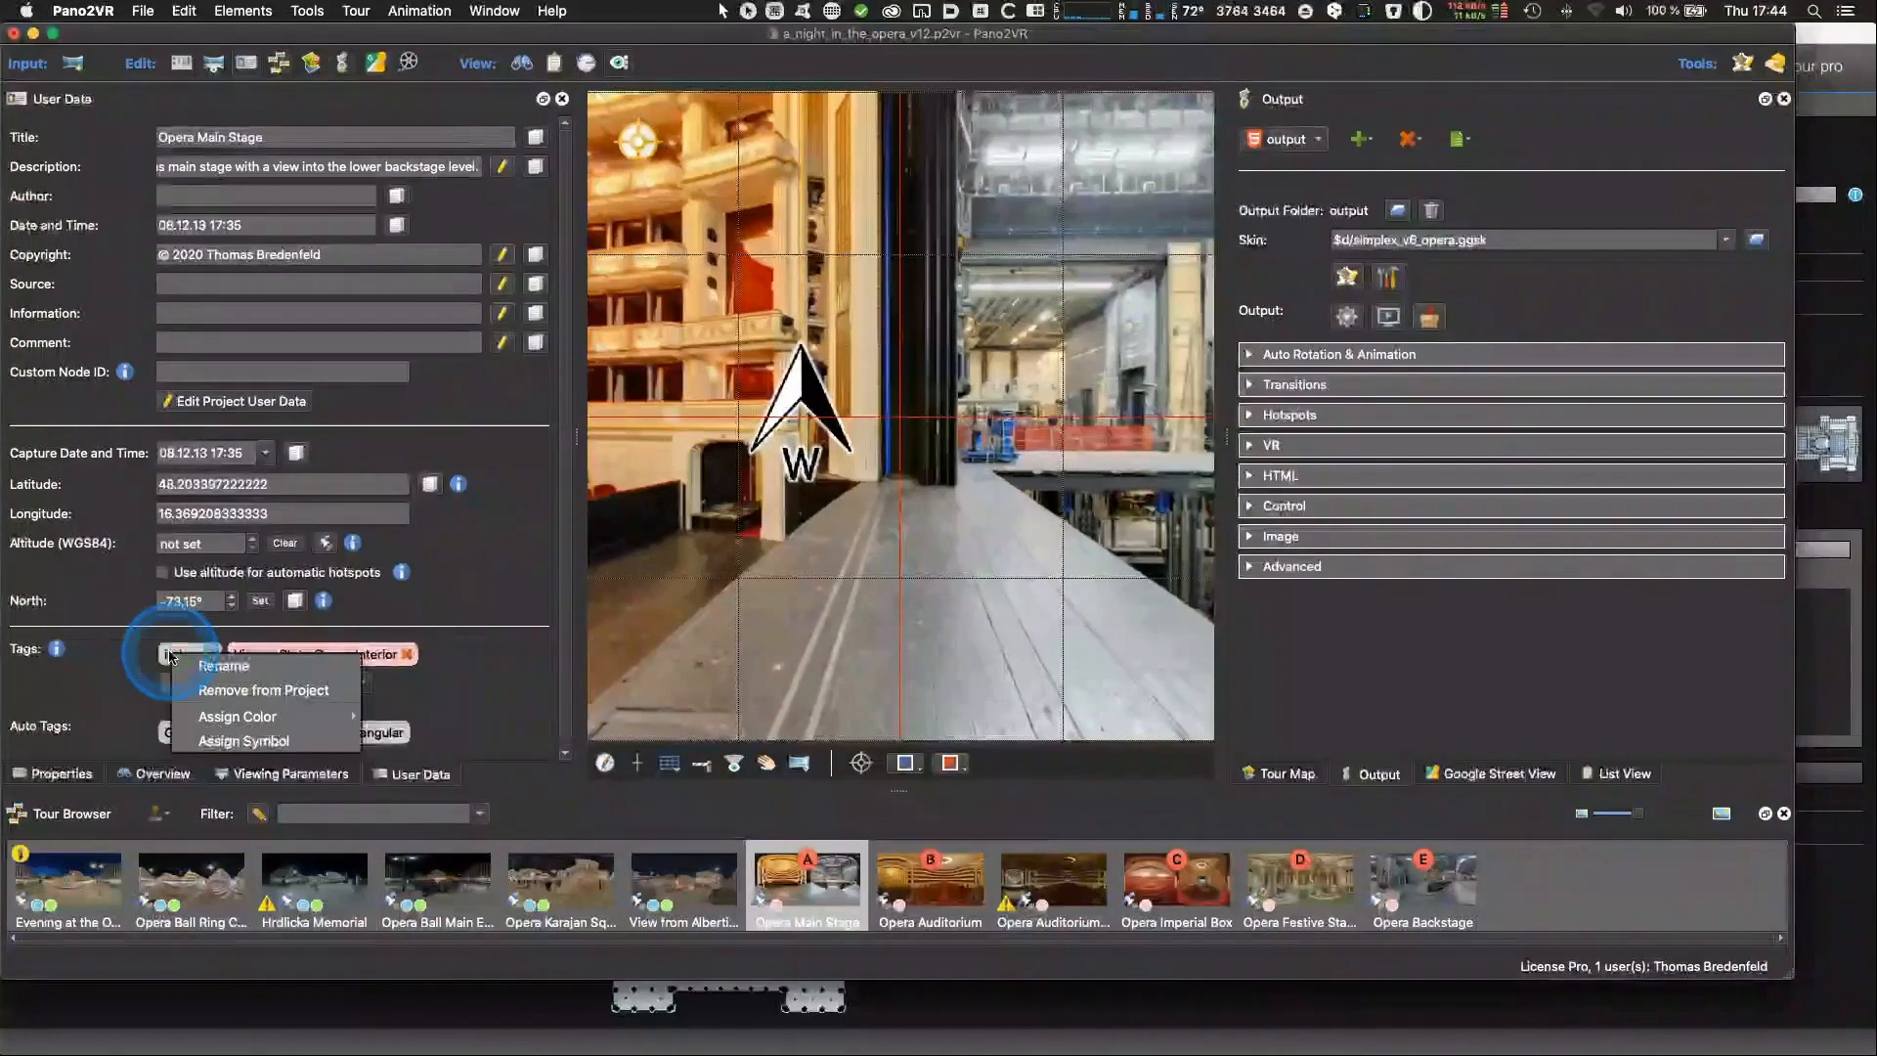
mouse_move(245, 716)
left_click(458, 714)
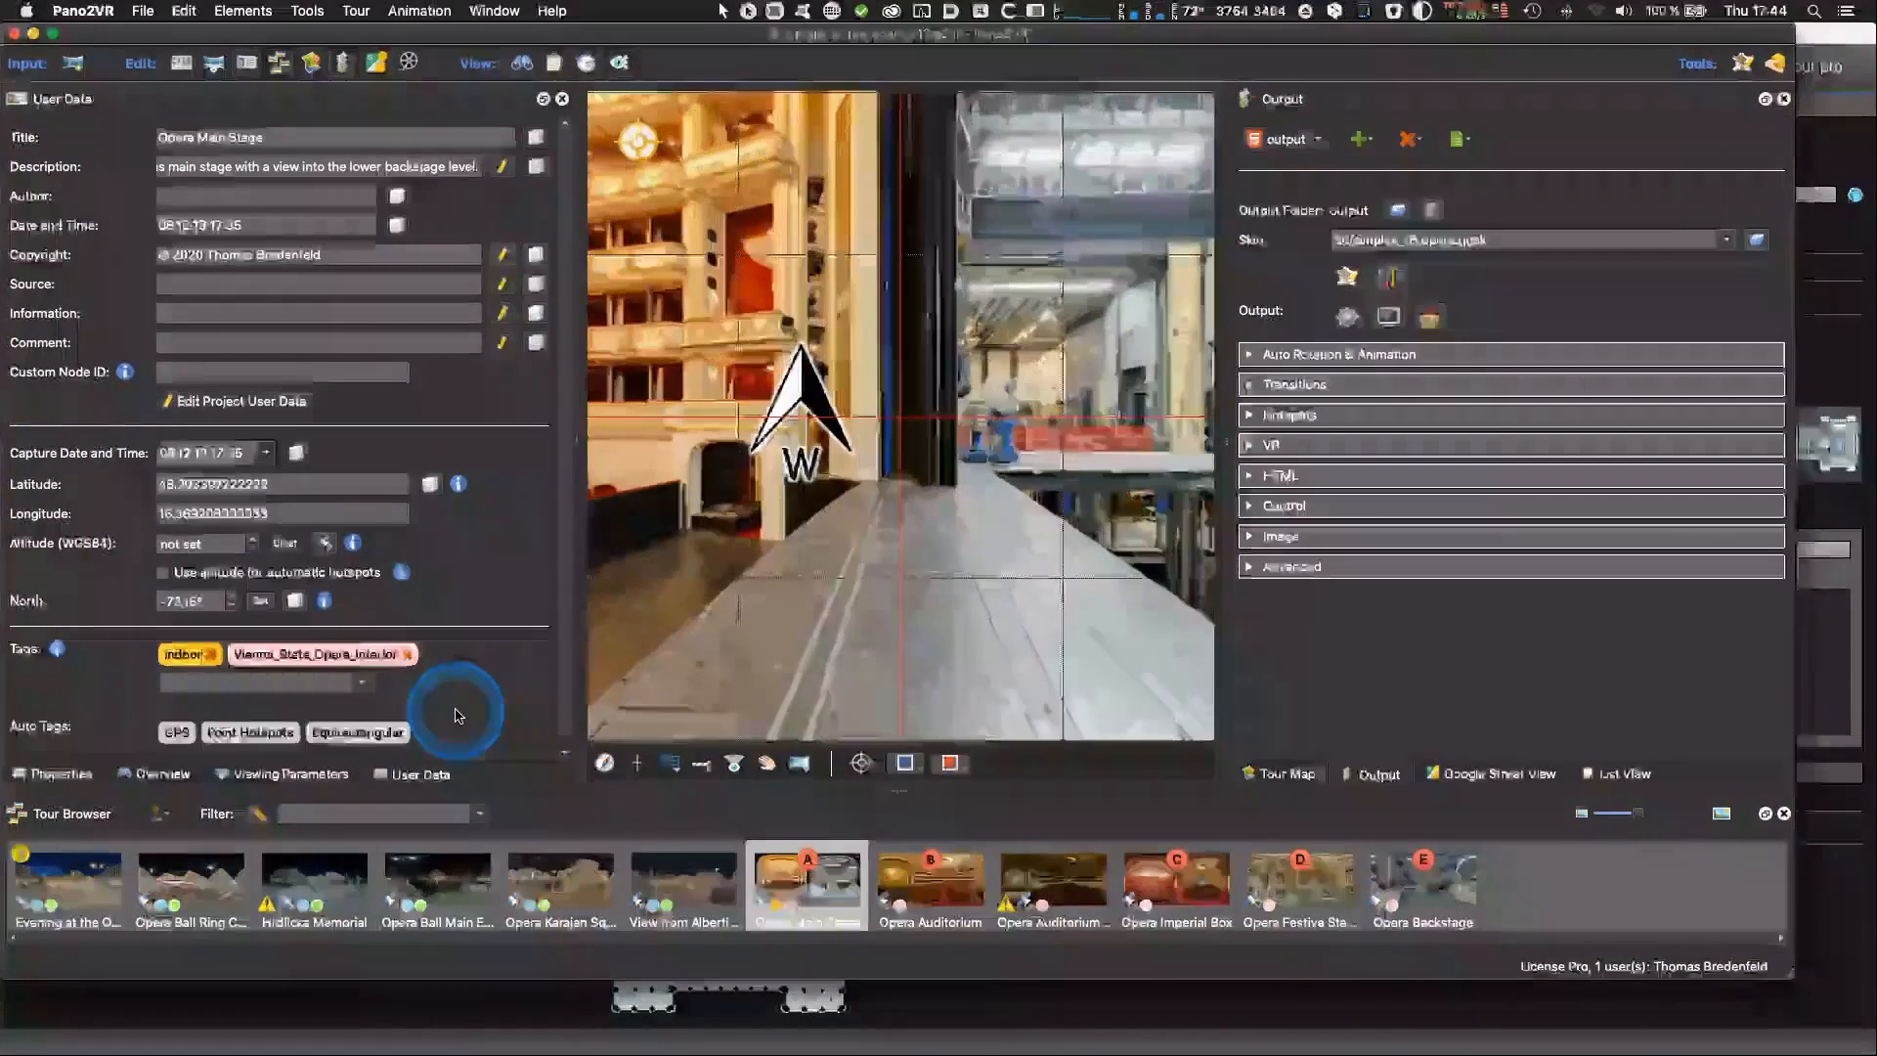
Stamp the indoor tag onto the remaining opera interior panoramas in the Tour Browser and end tag stamping.
left_click(156, 813)
left_click(211, 889)
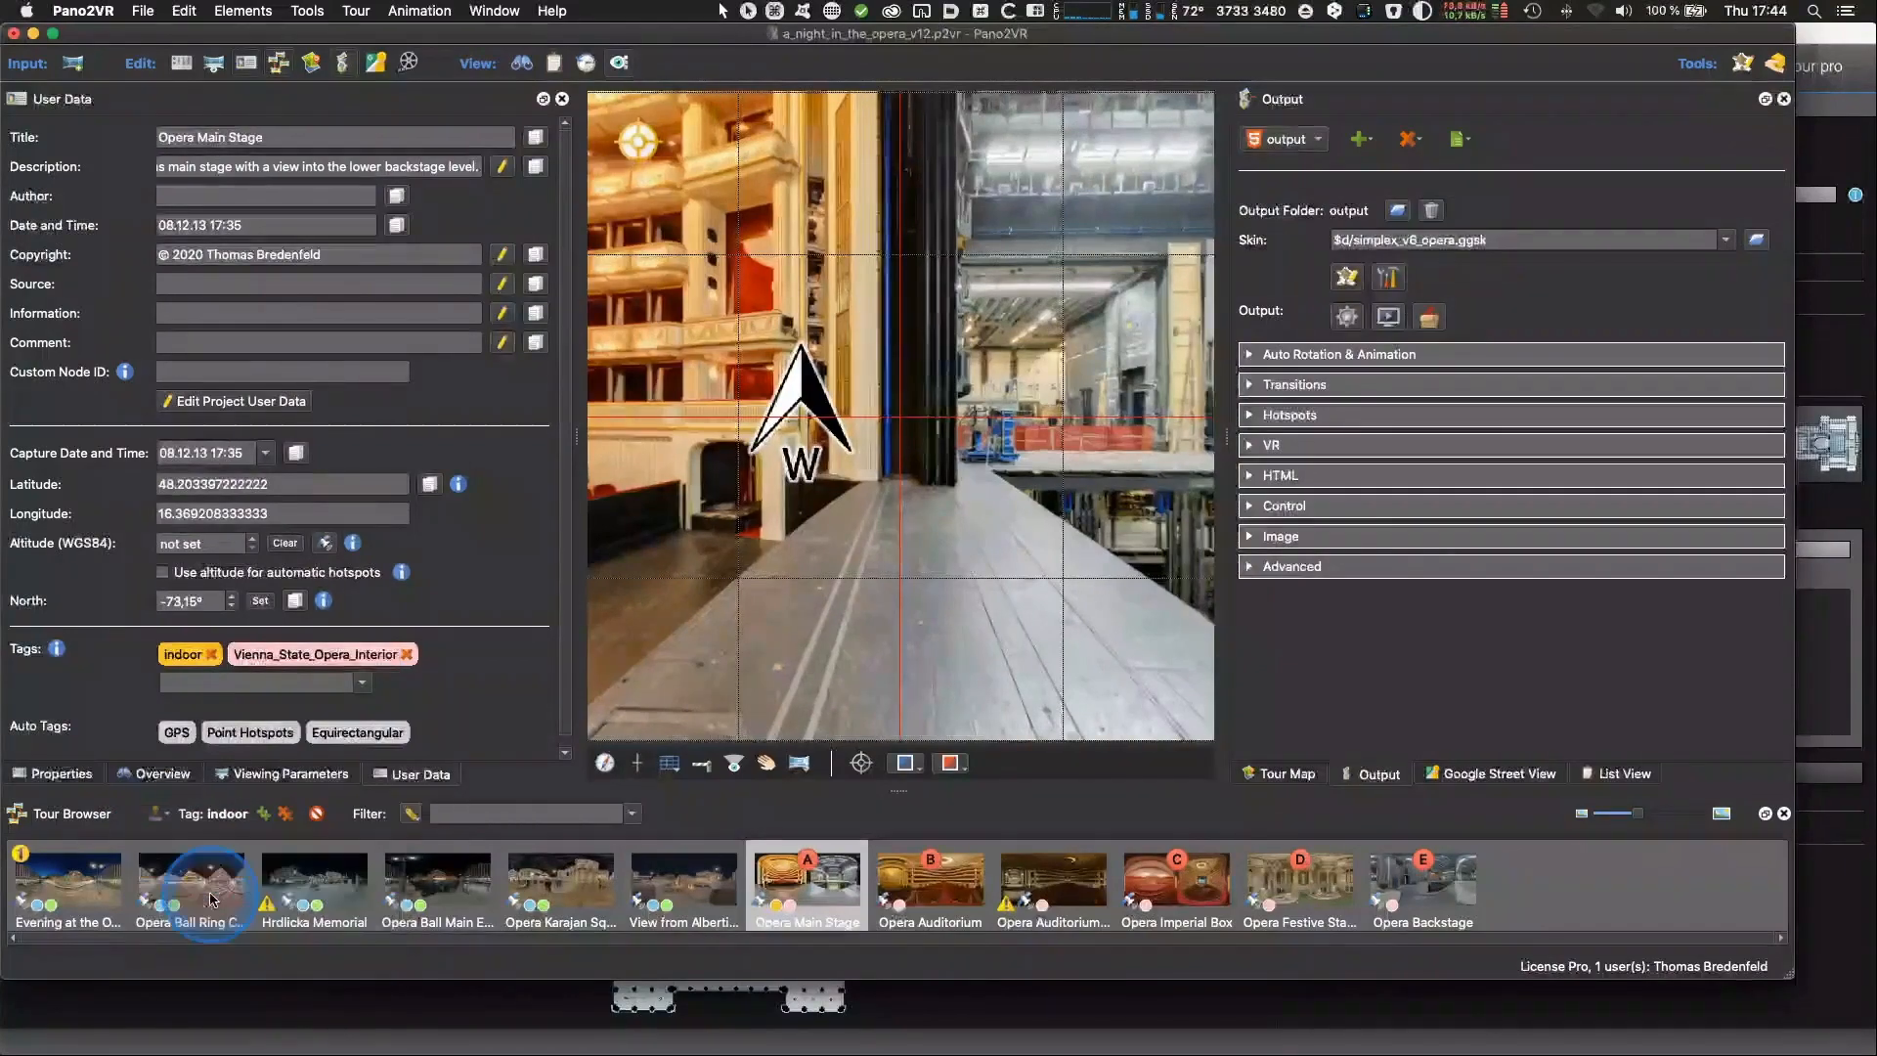
left_click(1139, 895)
left_click(1422, 885)
left_click(1309, 890)
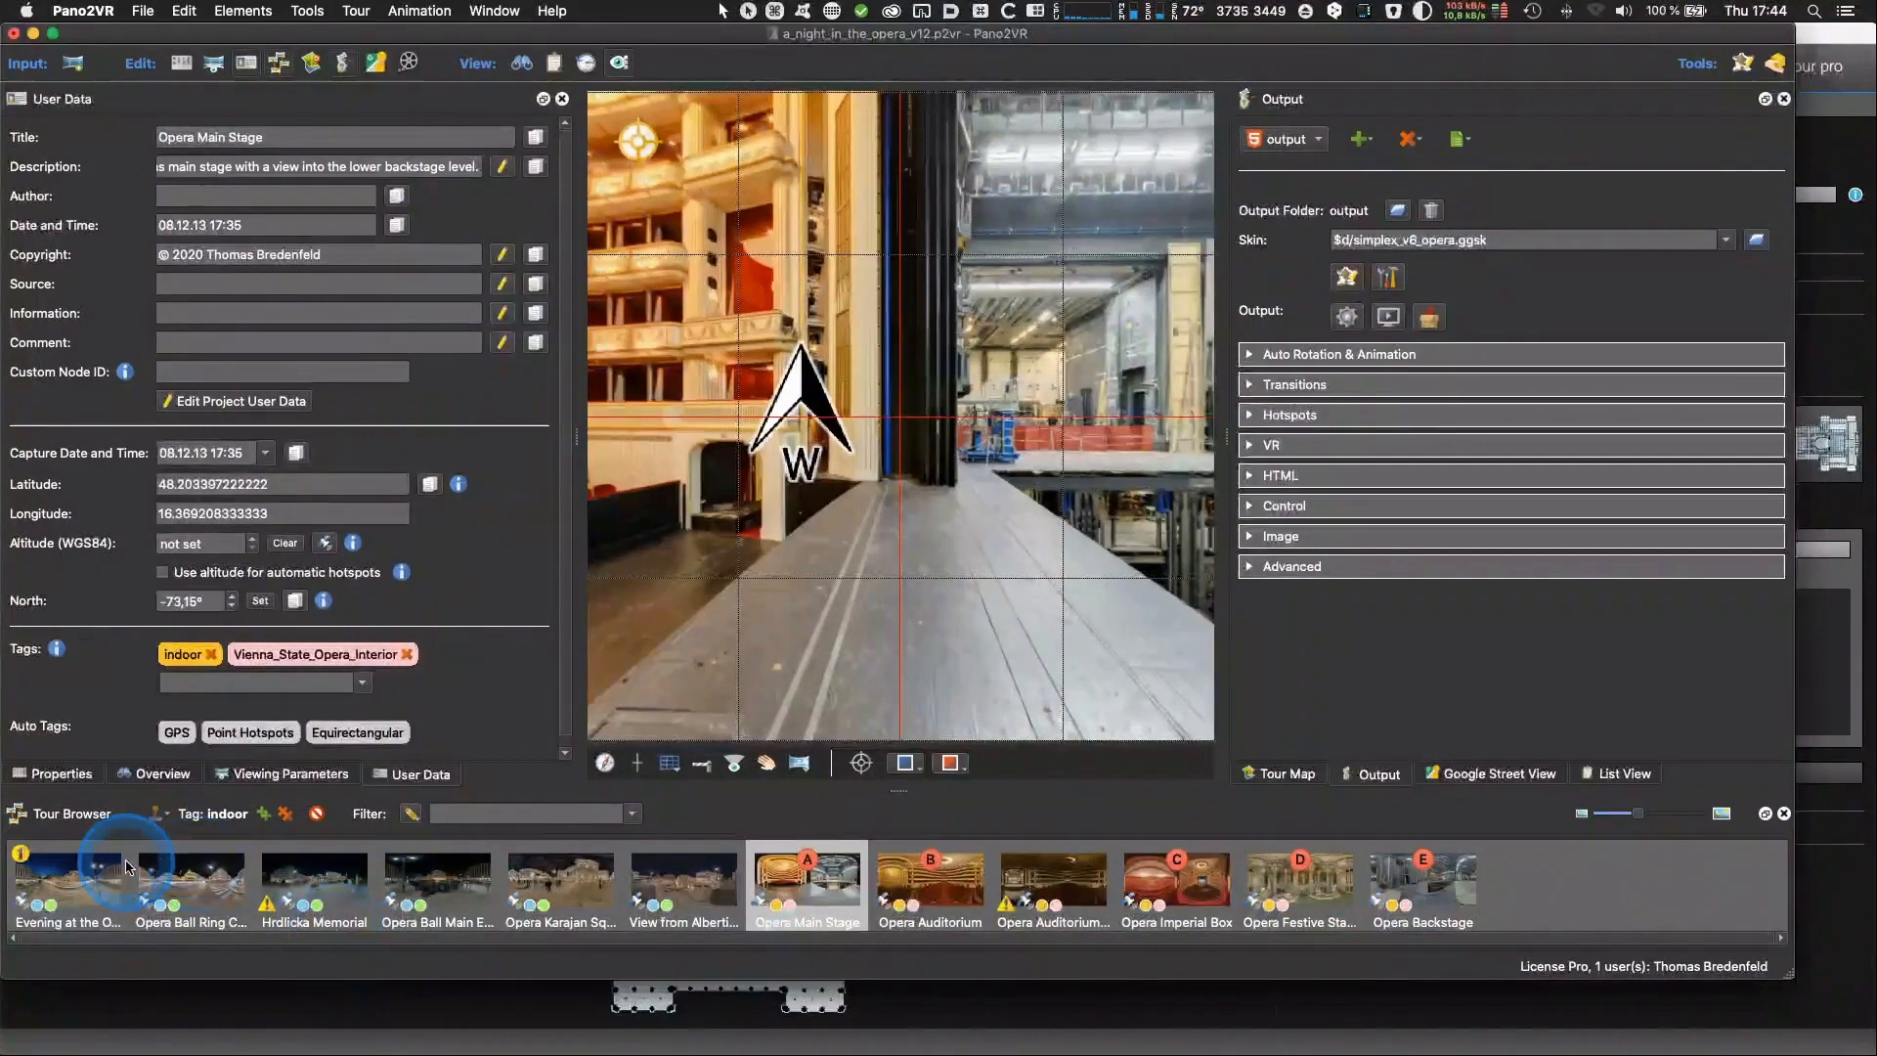
left_click(315, 814)
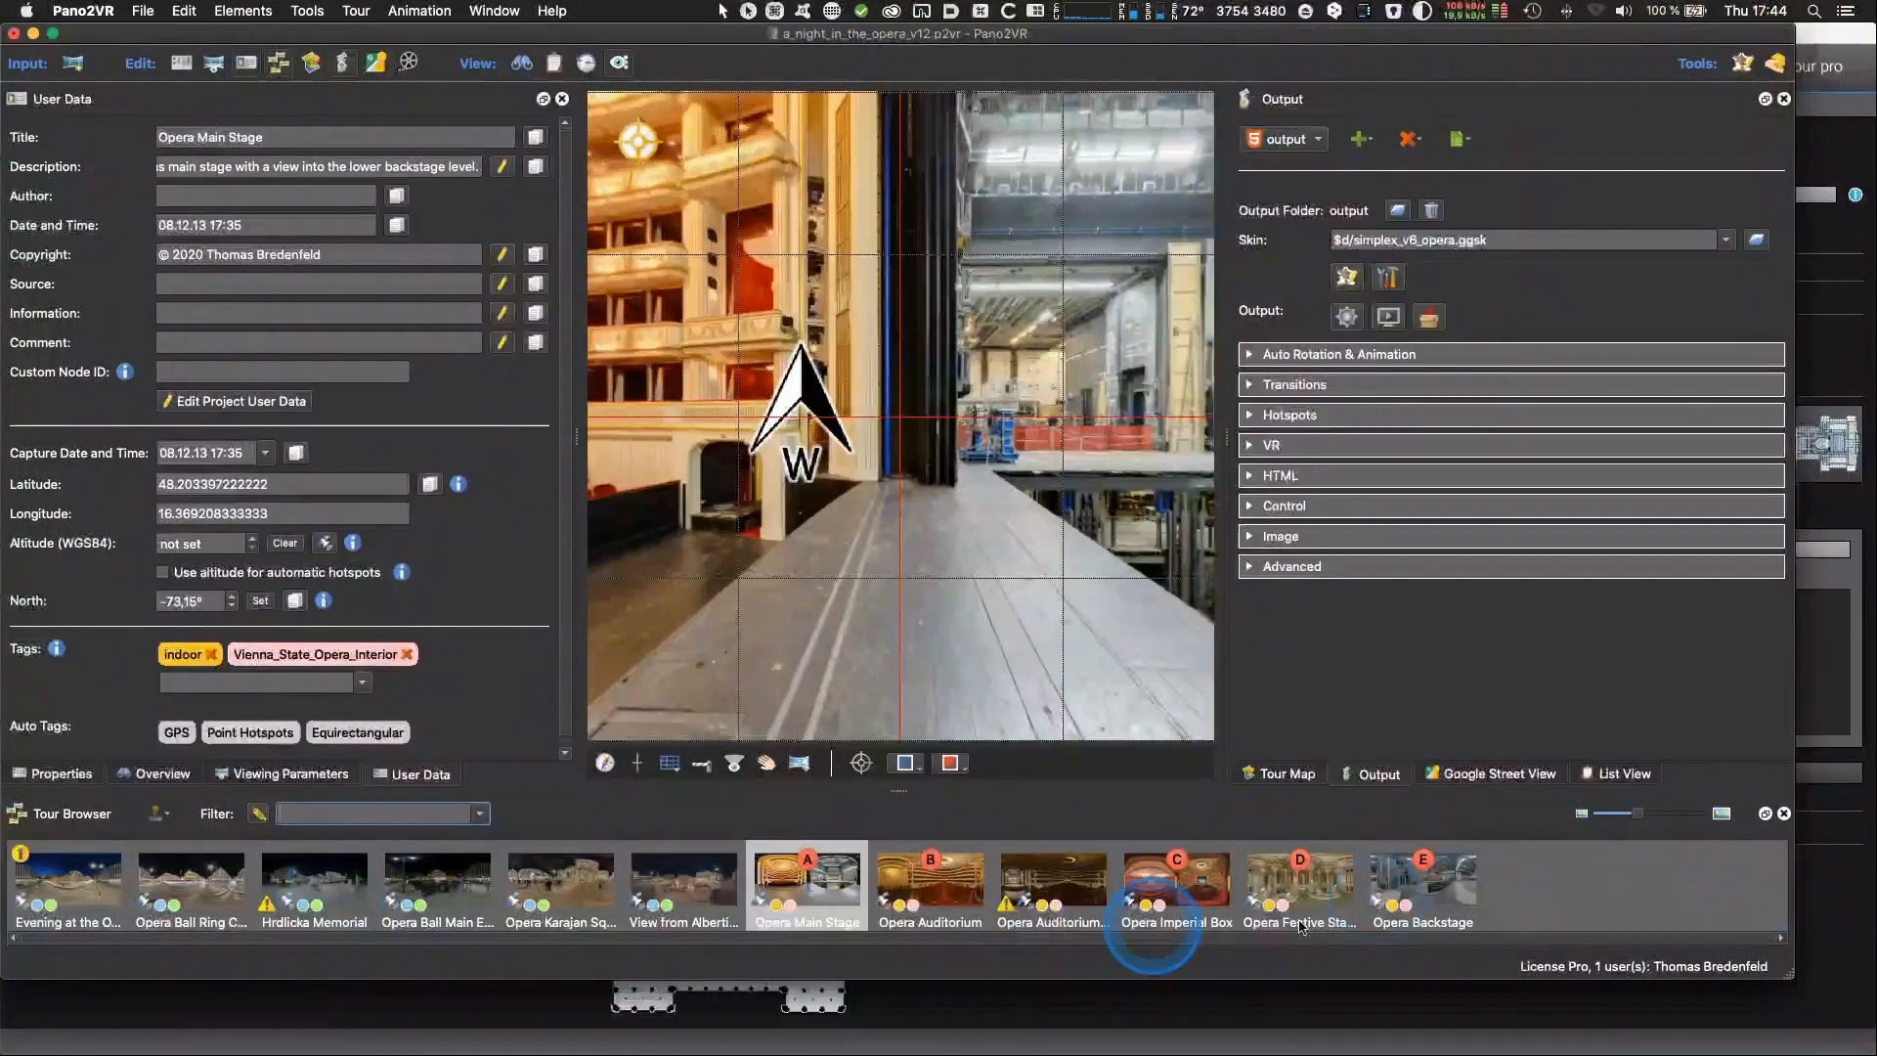
In the Skin Editor, set the Tags condition of the floorplan's visibility logic block to contain indoor.
left_click(1346, 276)
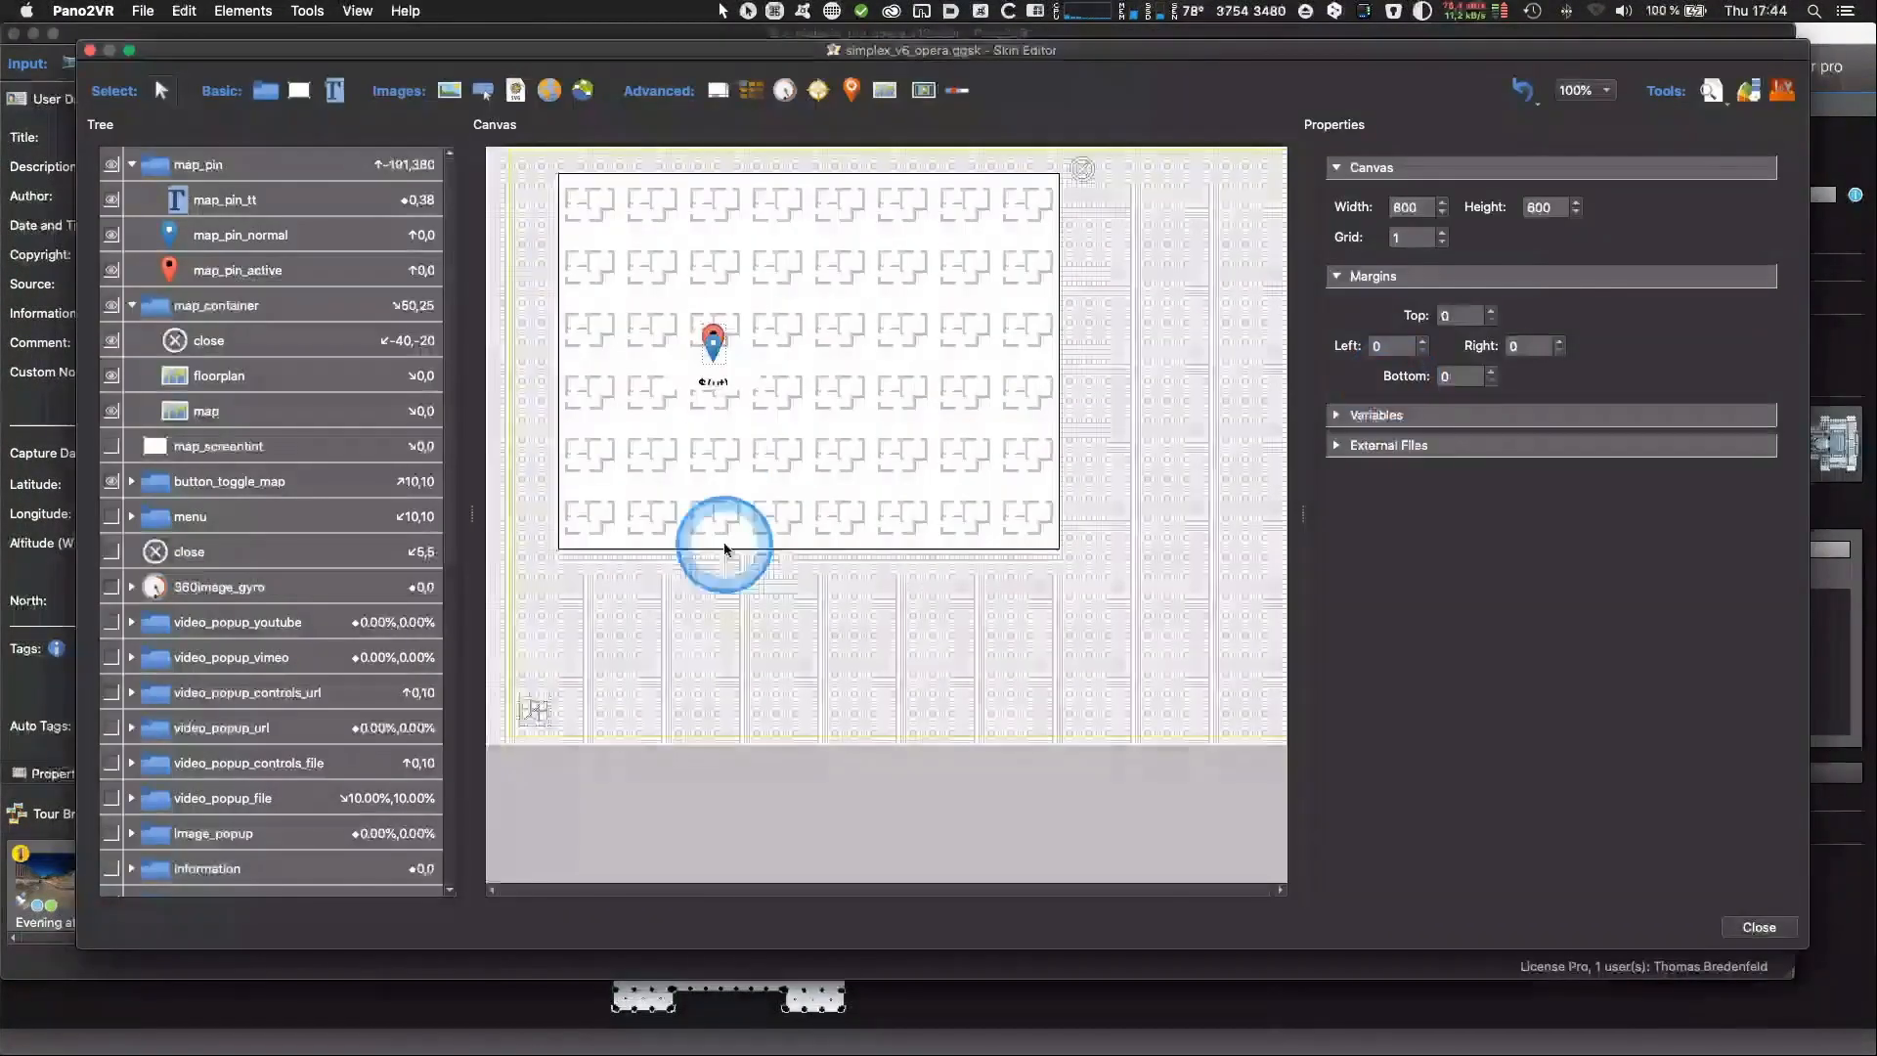
left_click(213, 385)
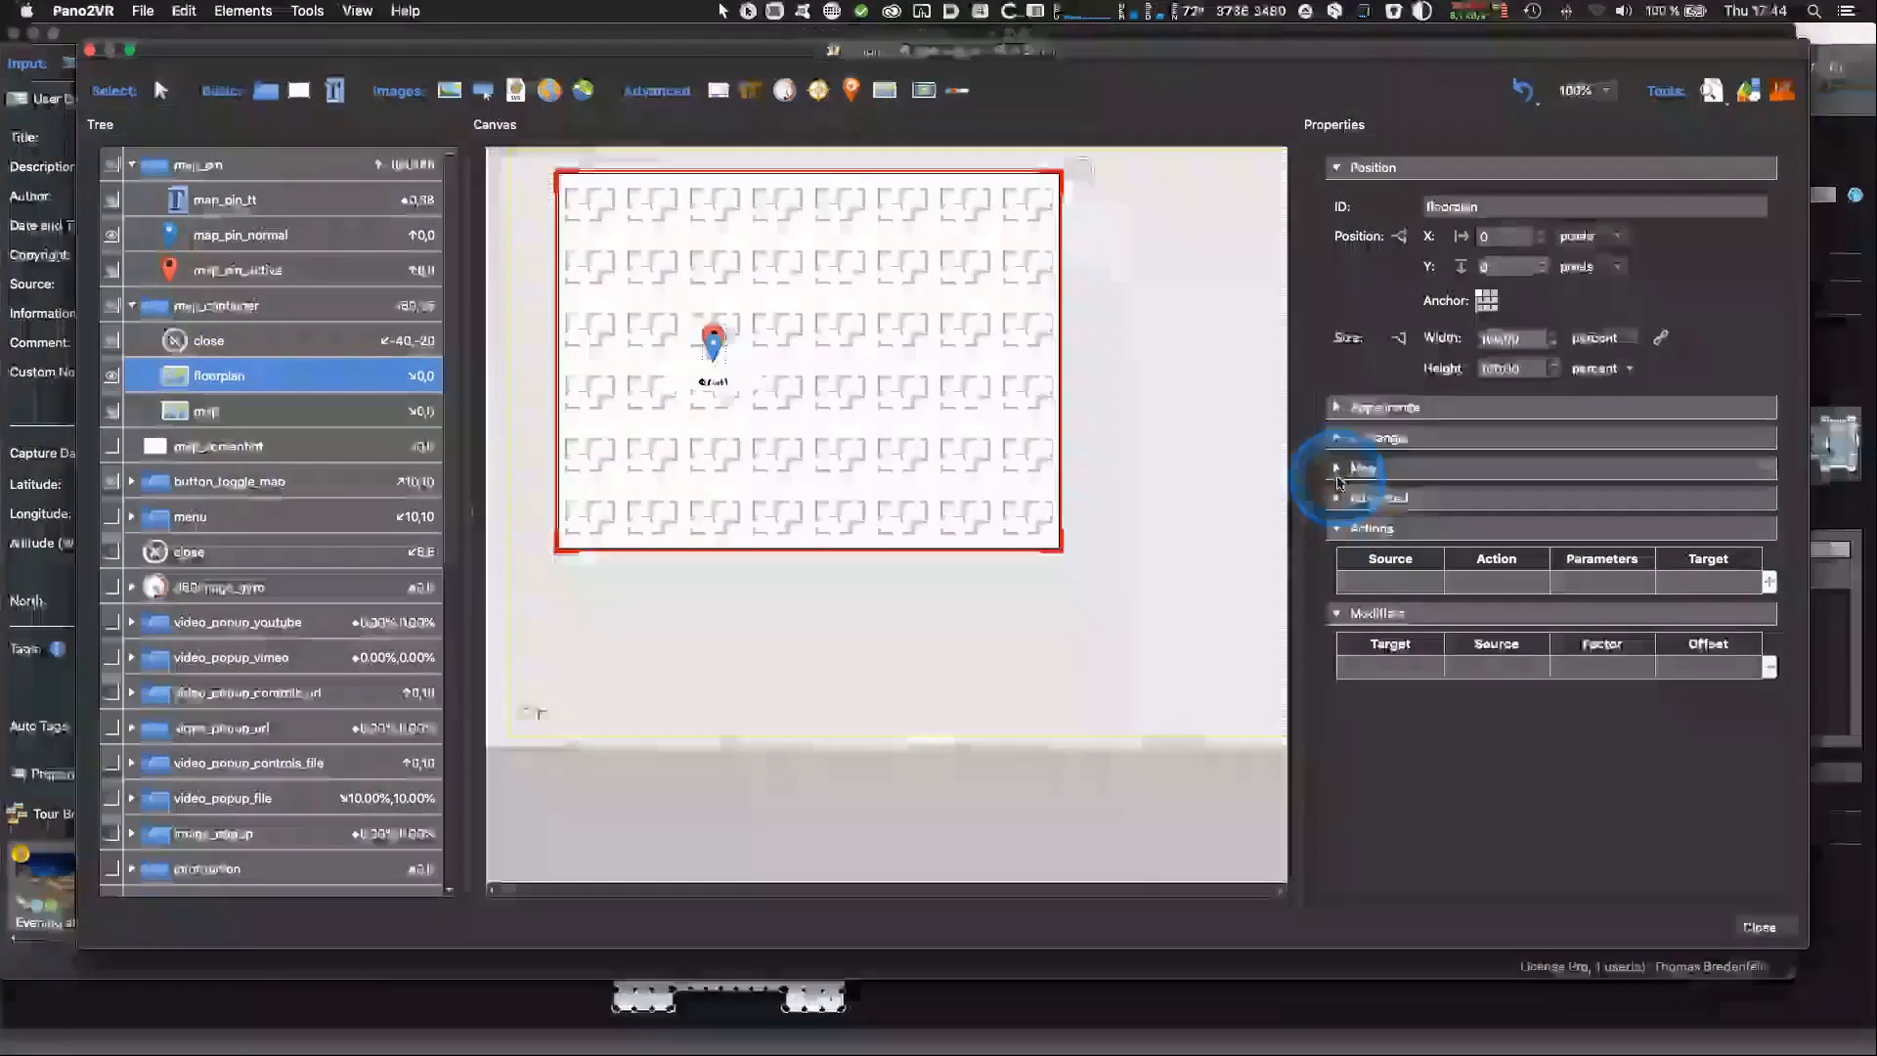
left_click(1349, 406)
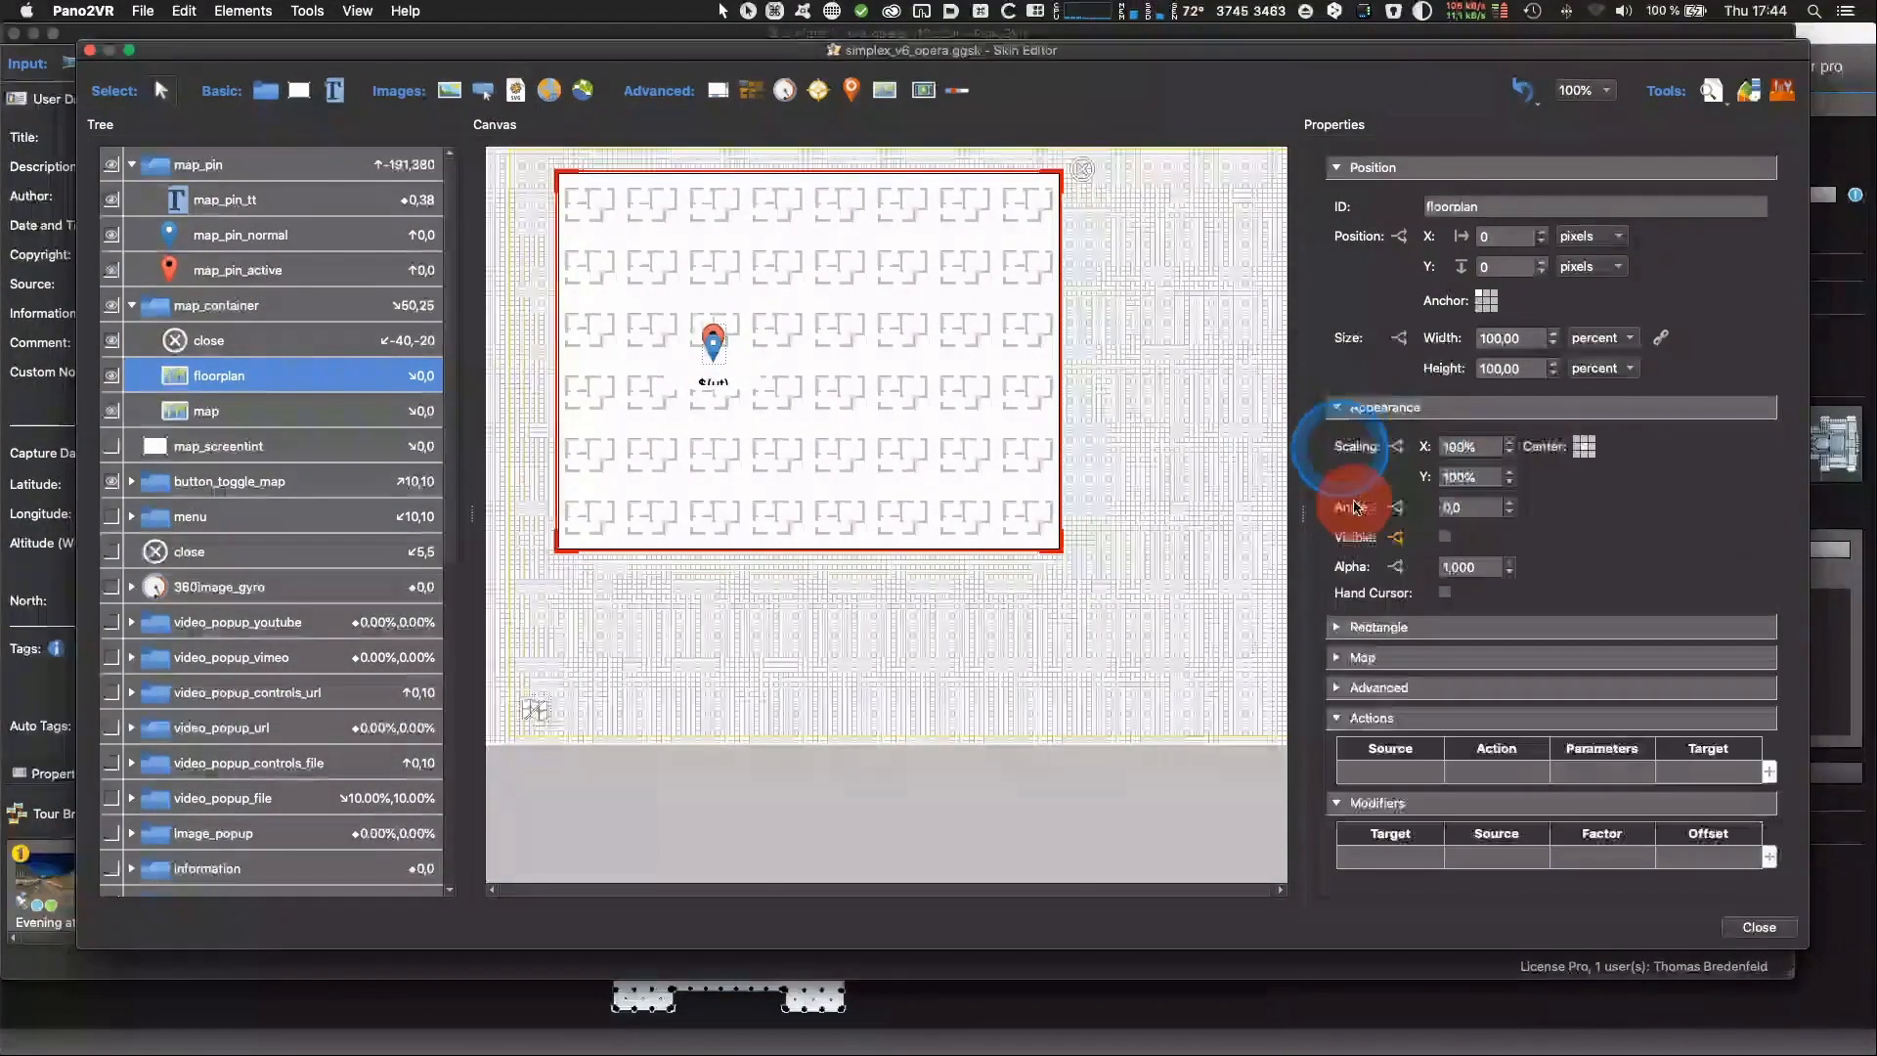
left_click(1395, 537)
left_click(951, 386)
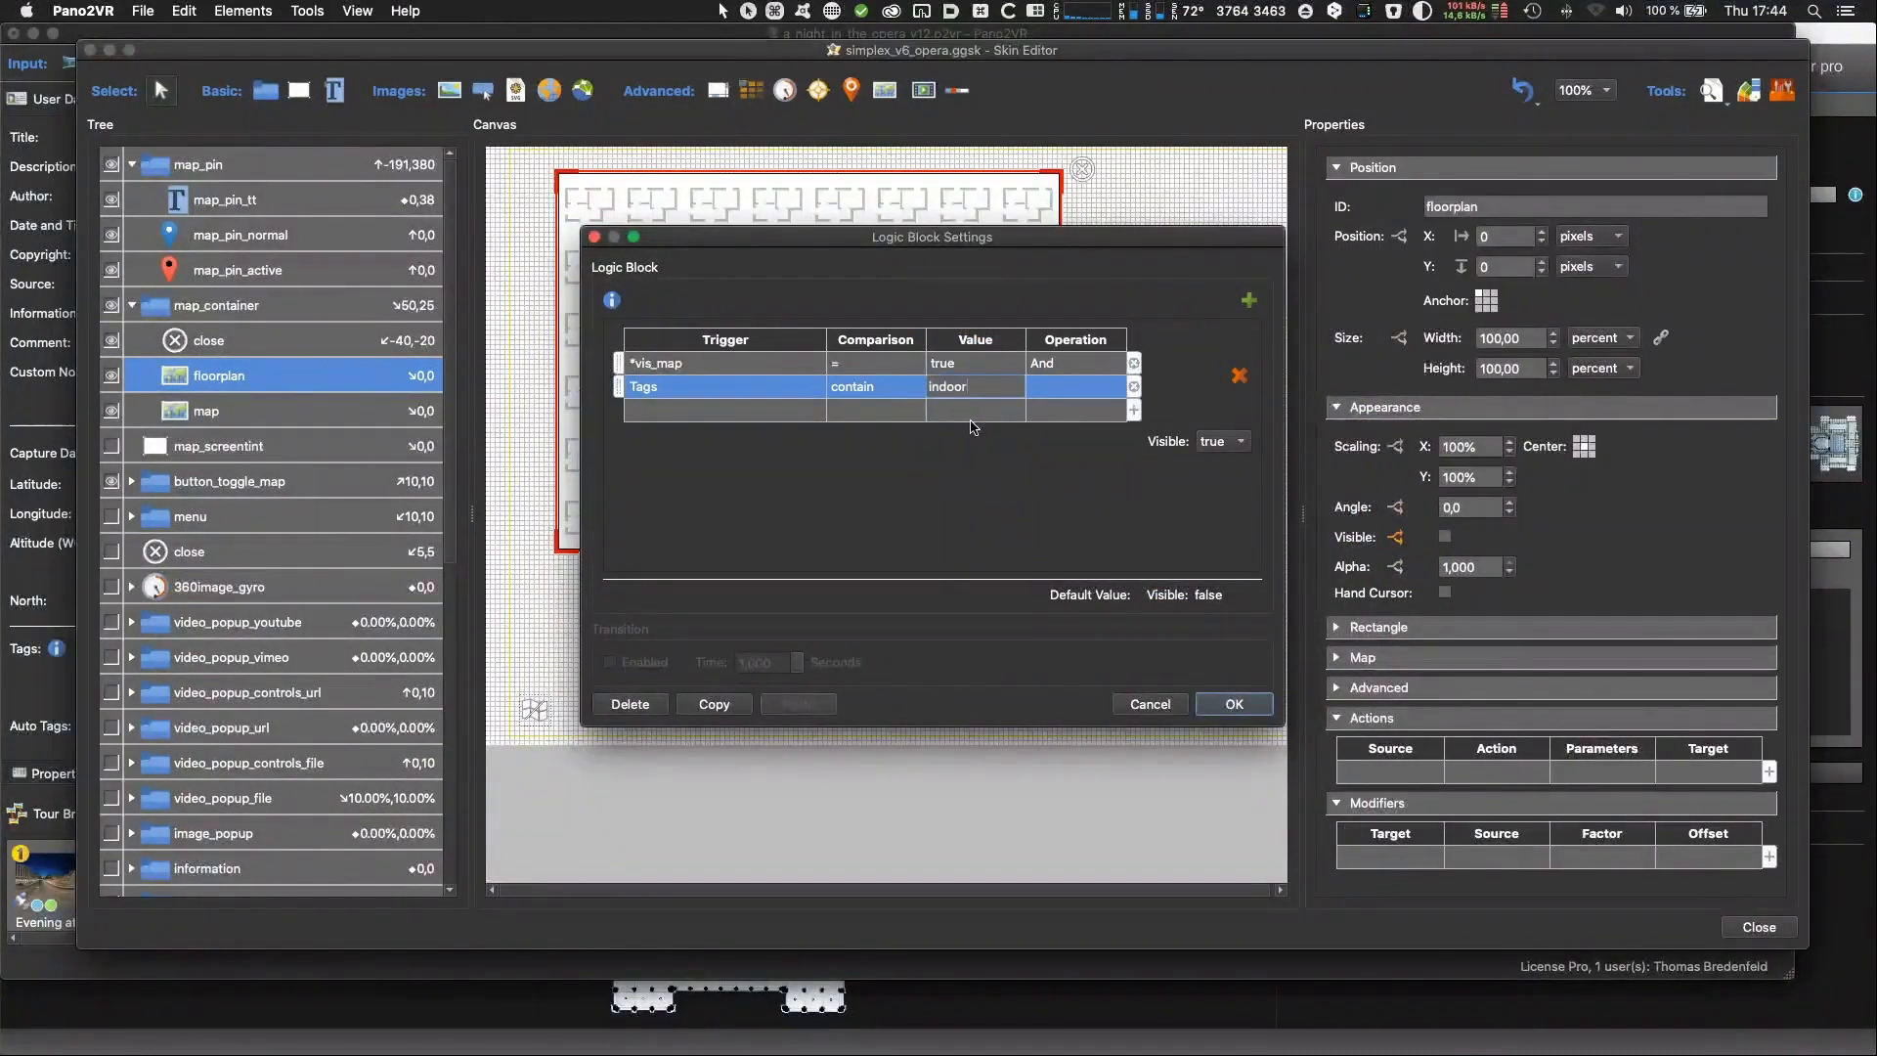
type("indoor")
left_click(1233, 704)
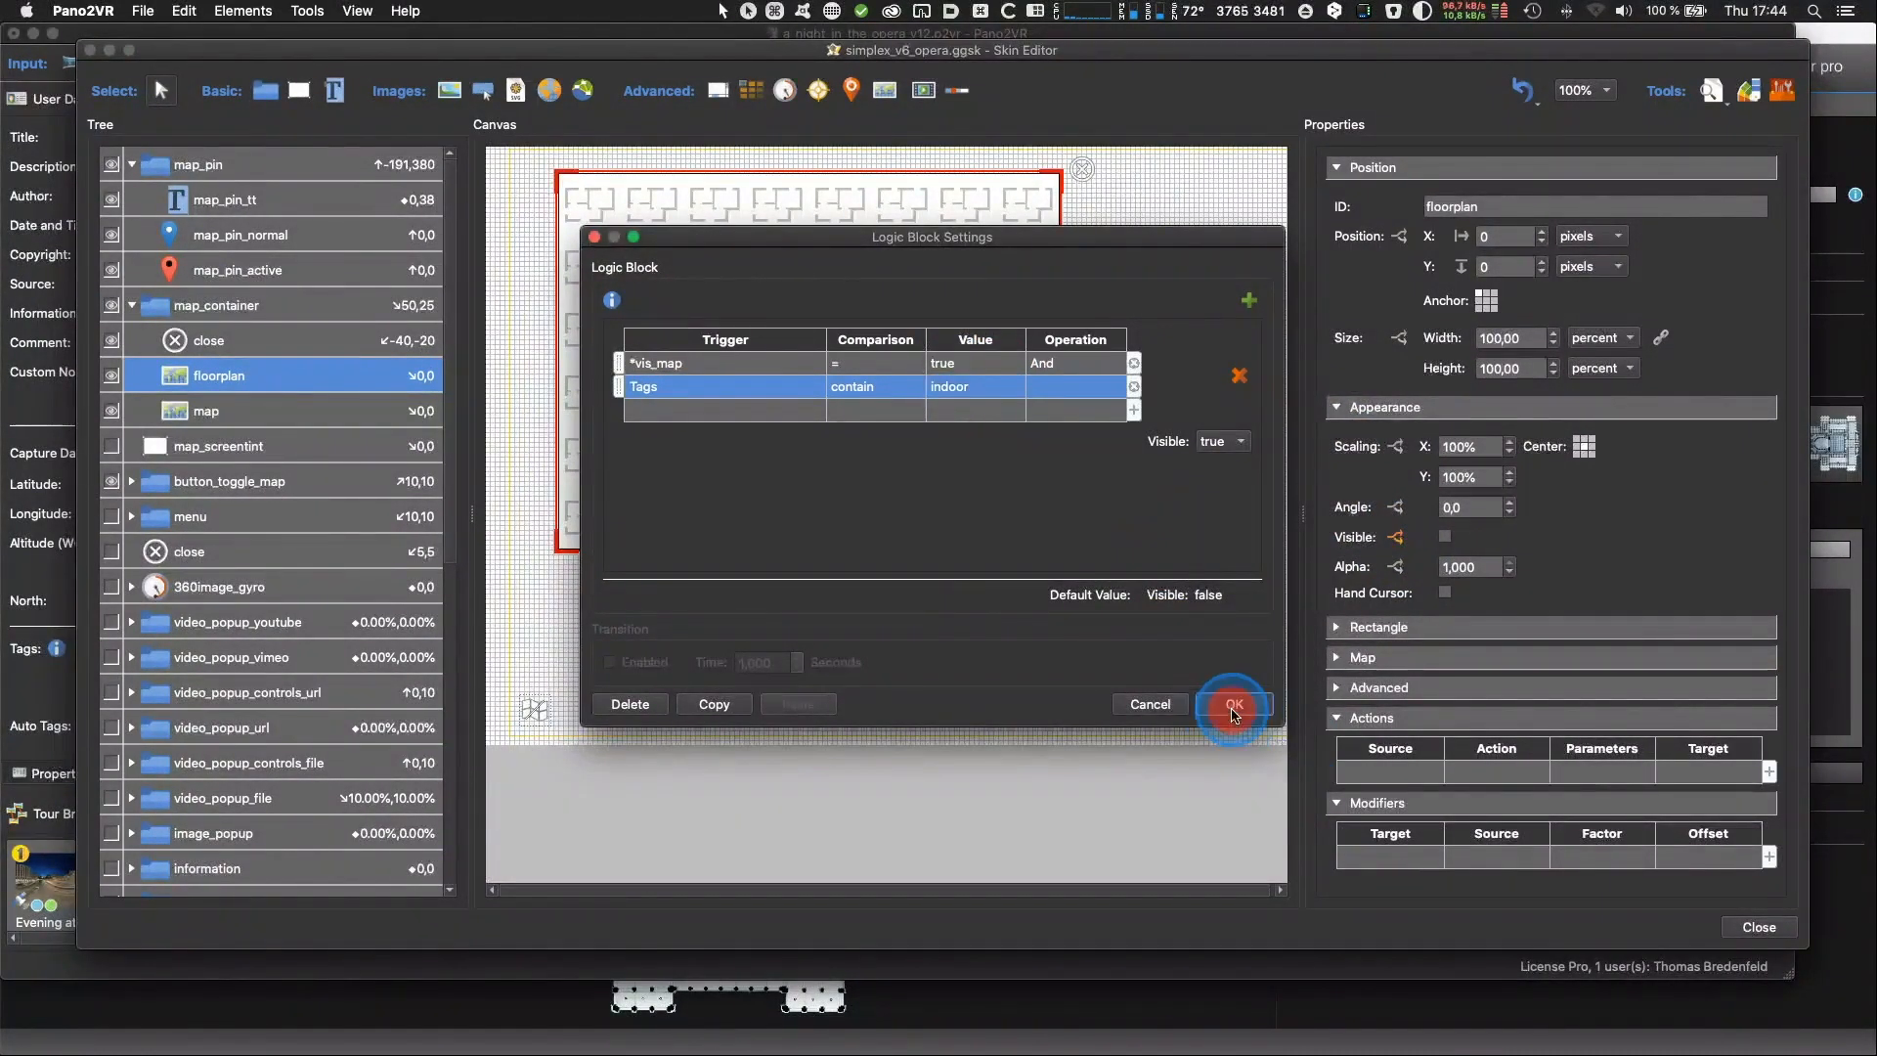
Set the Tags condition of the map element's visibility logic block to contain outdoor.
left_click(206, 411)
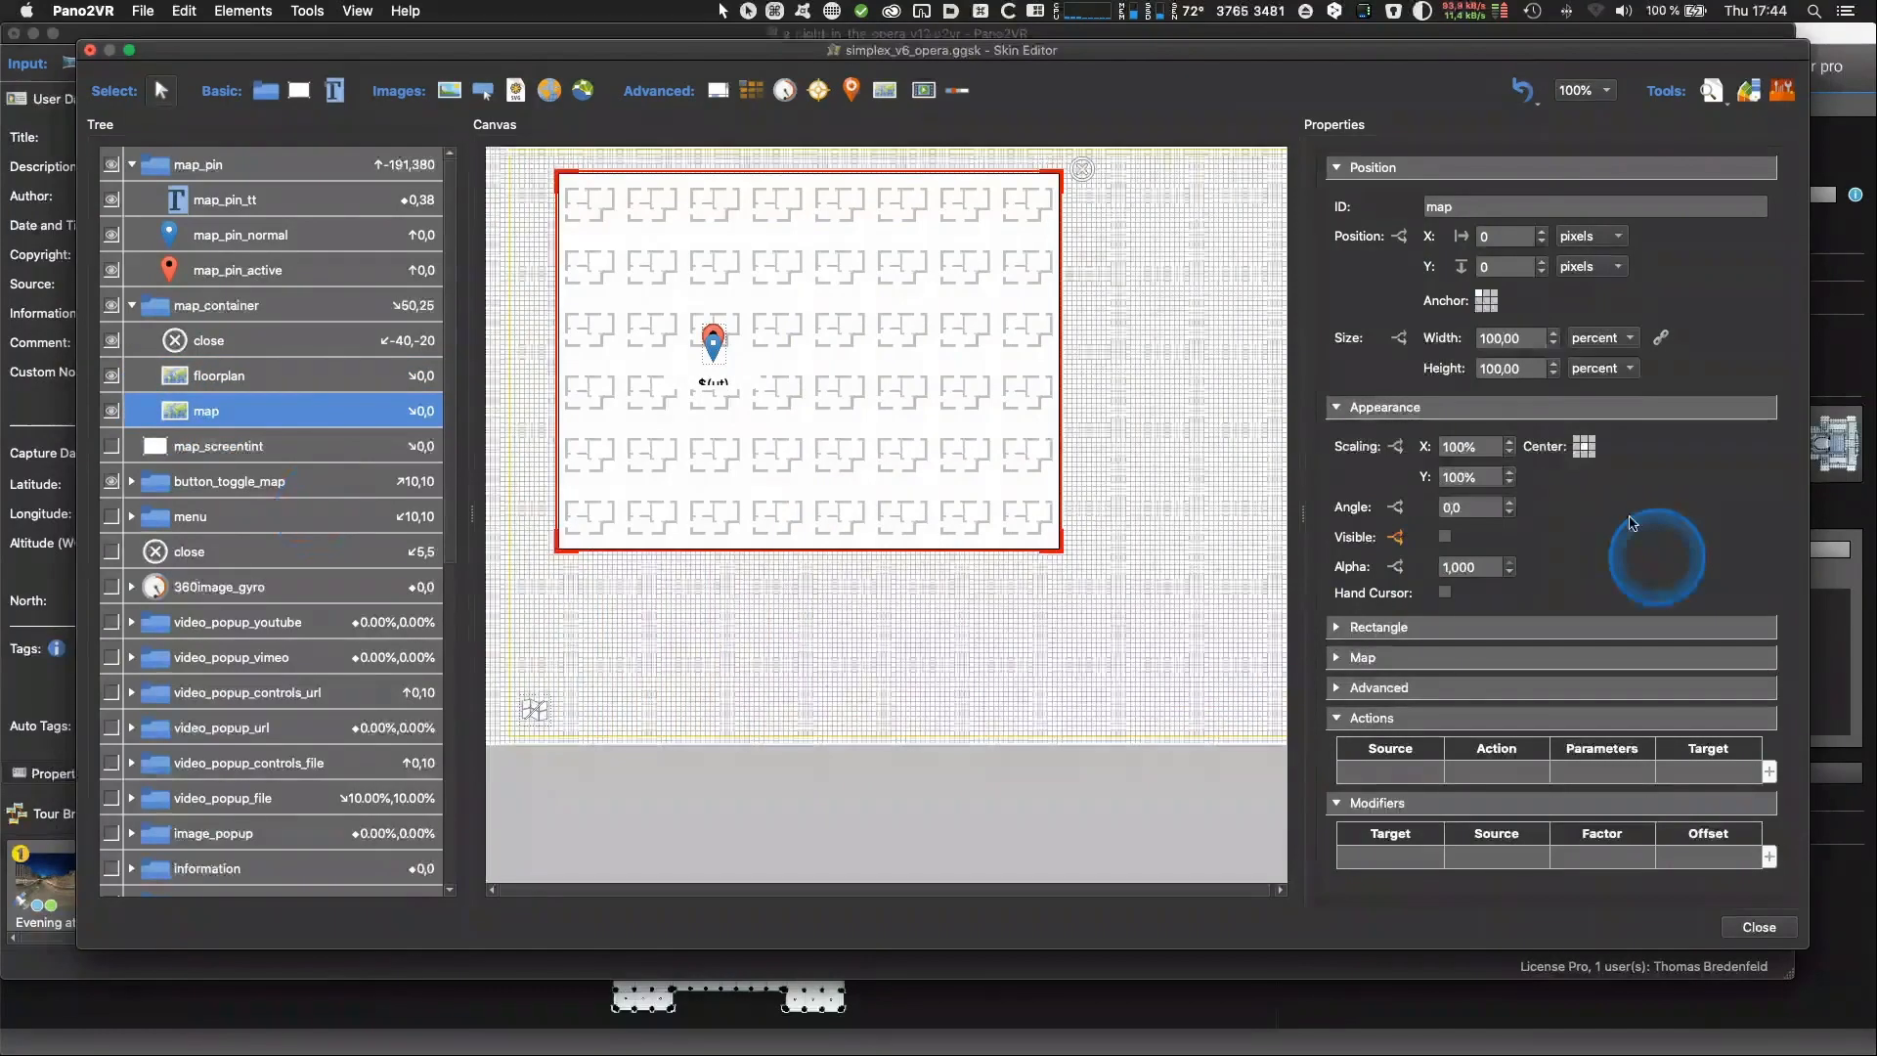
left_click(1394, 538)
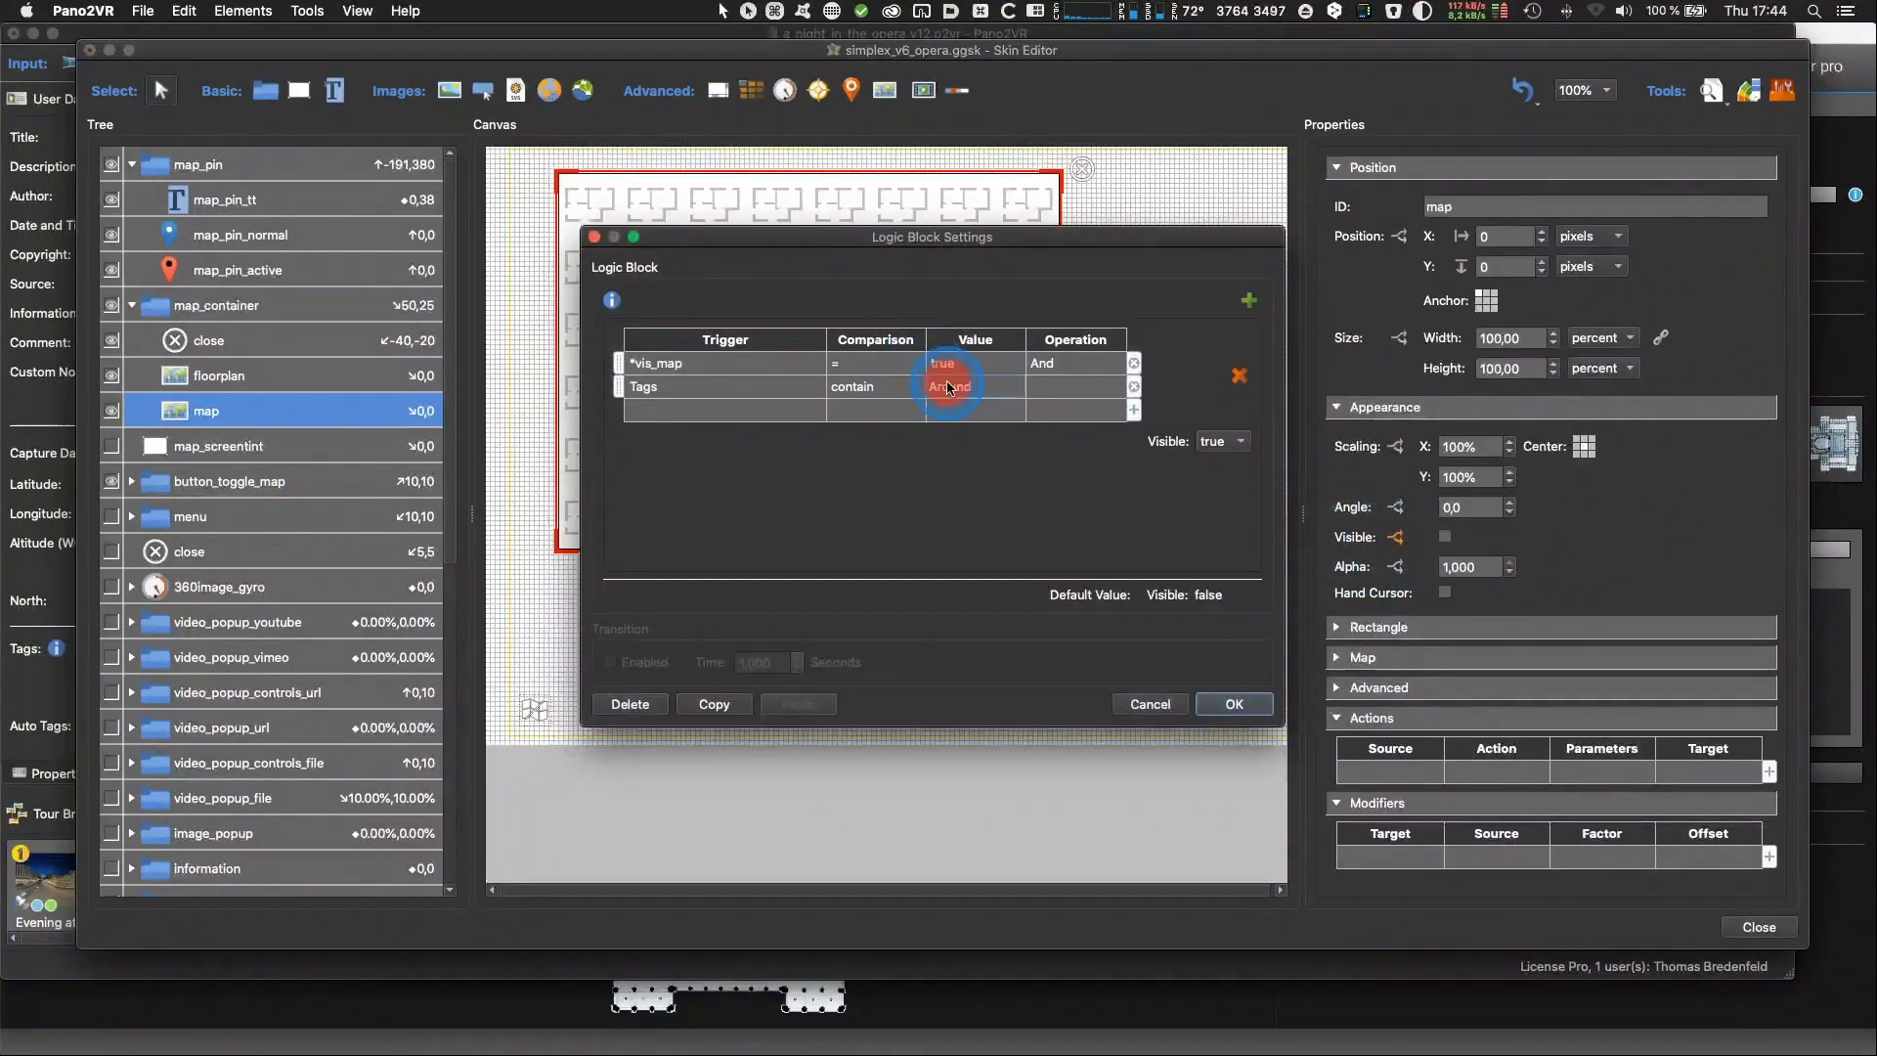
double_click(947, 386)
type("outdoor")
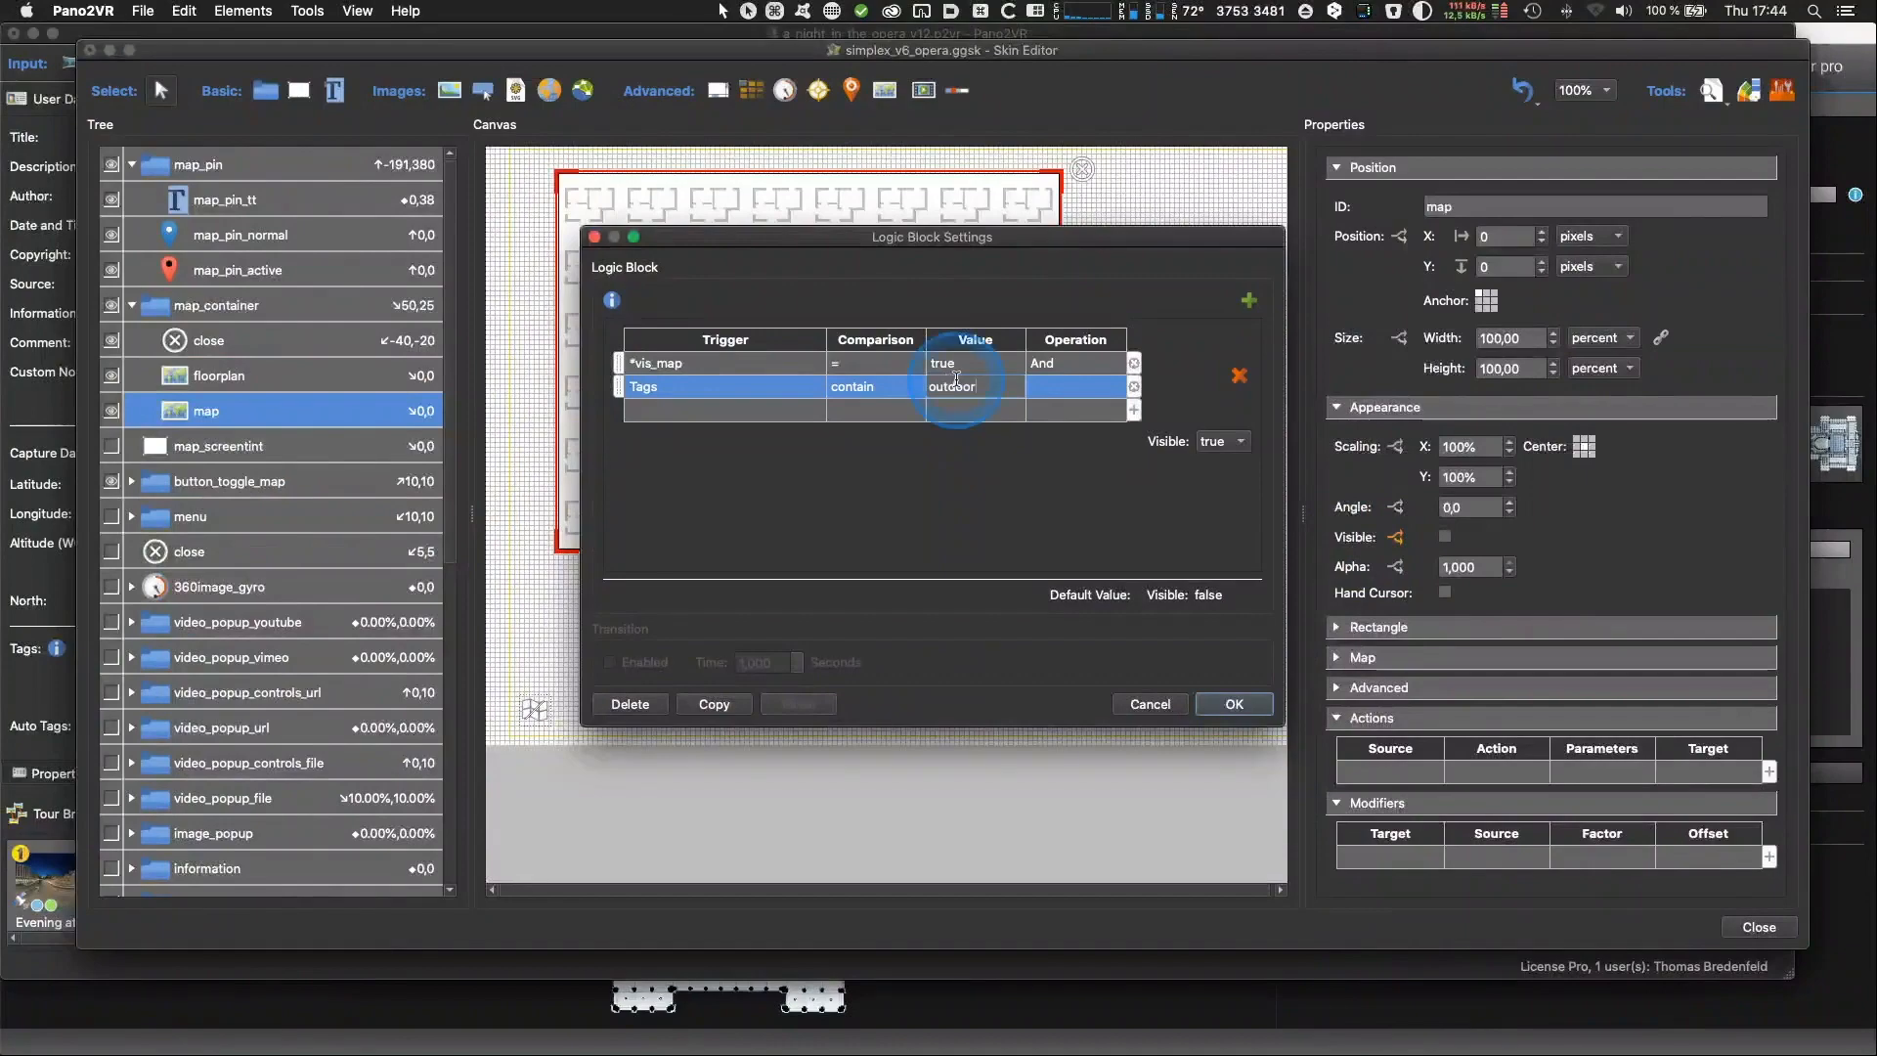
left_click(1233, 704)
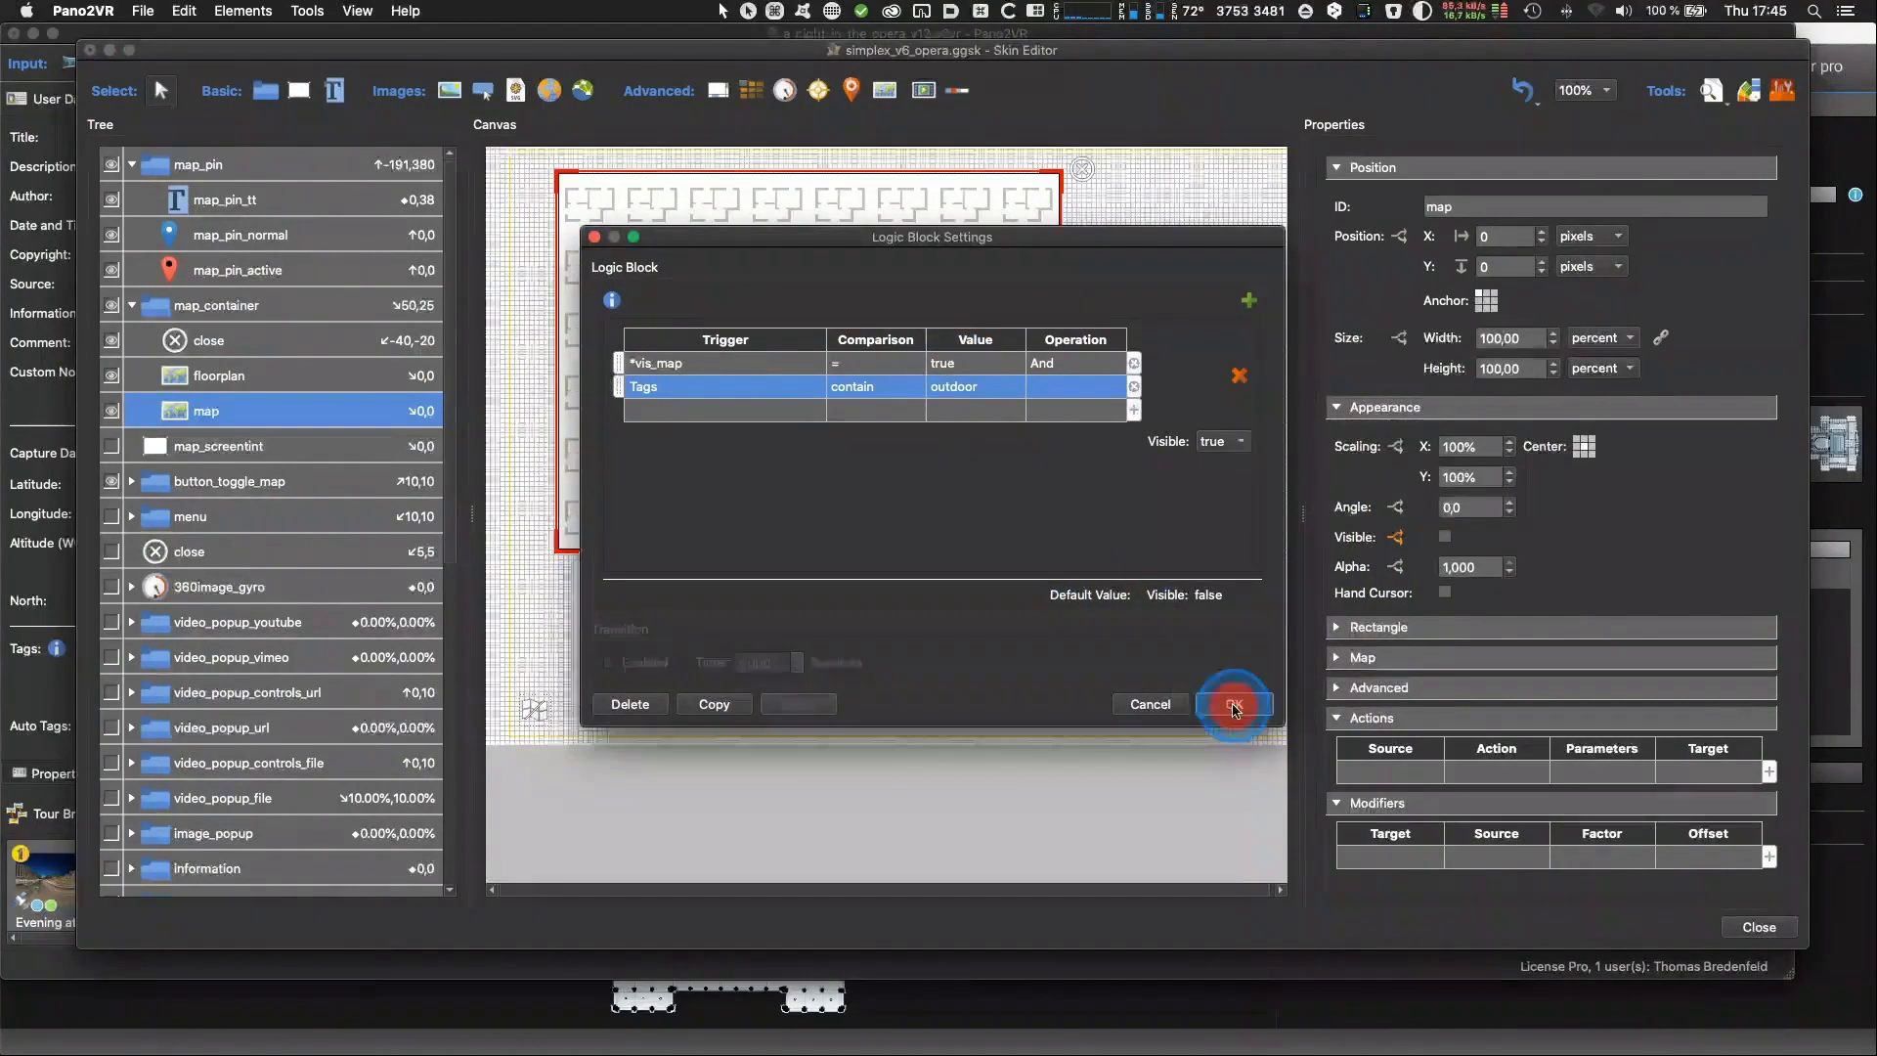
Test the Firefox preview by going from the street map to the main stage and from the floor plan to the backstage, and return to the Skin Editor.
key("super+w")
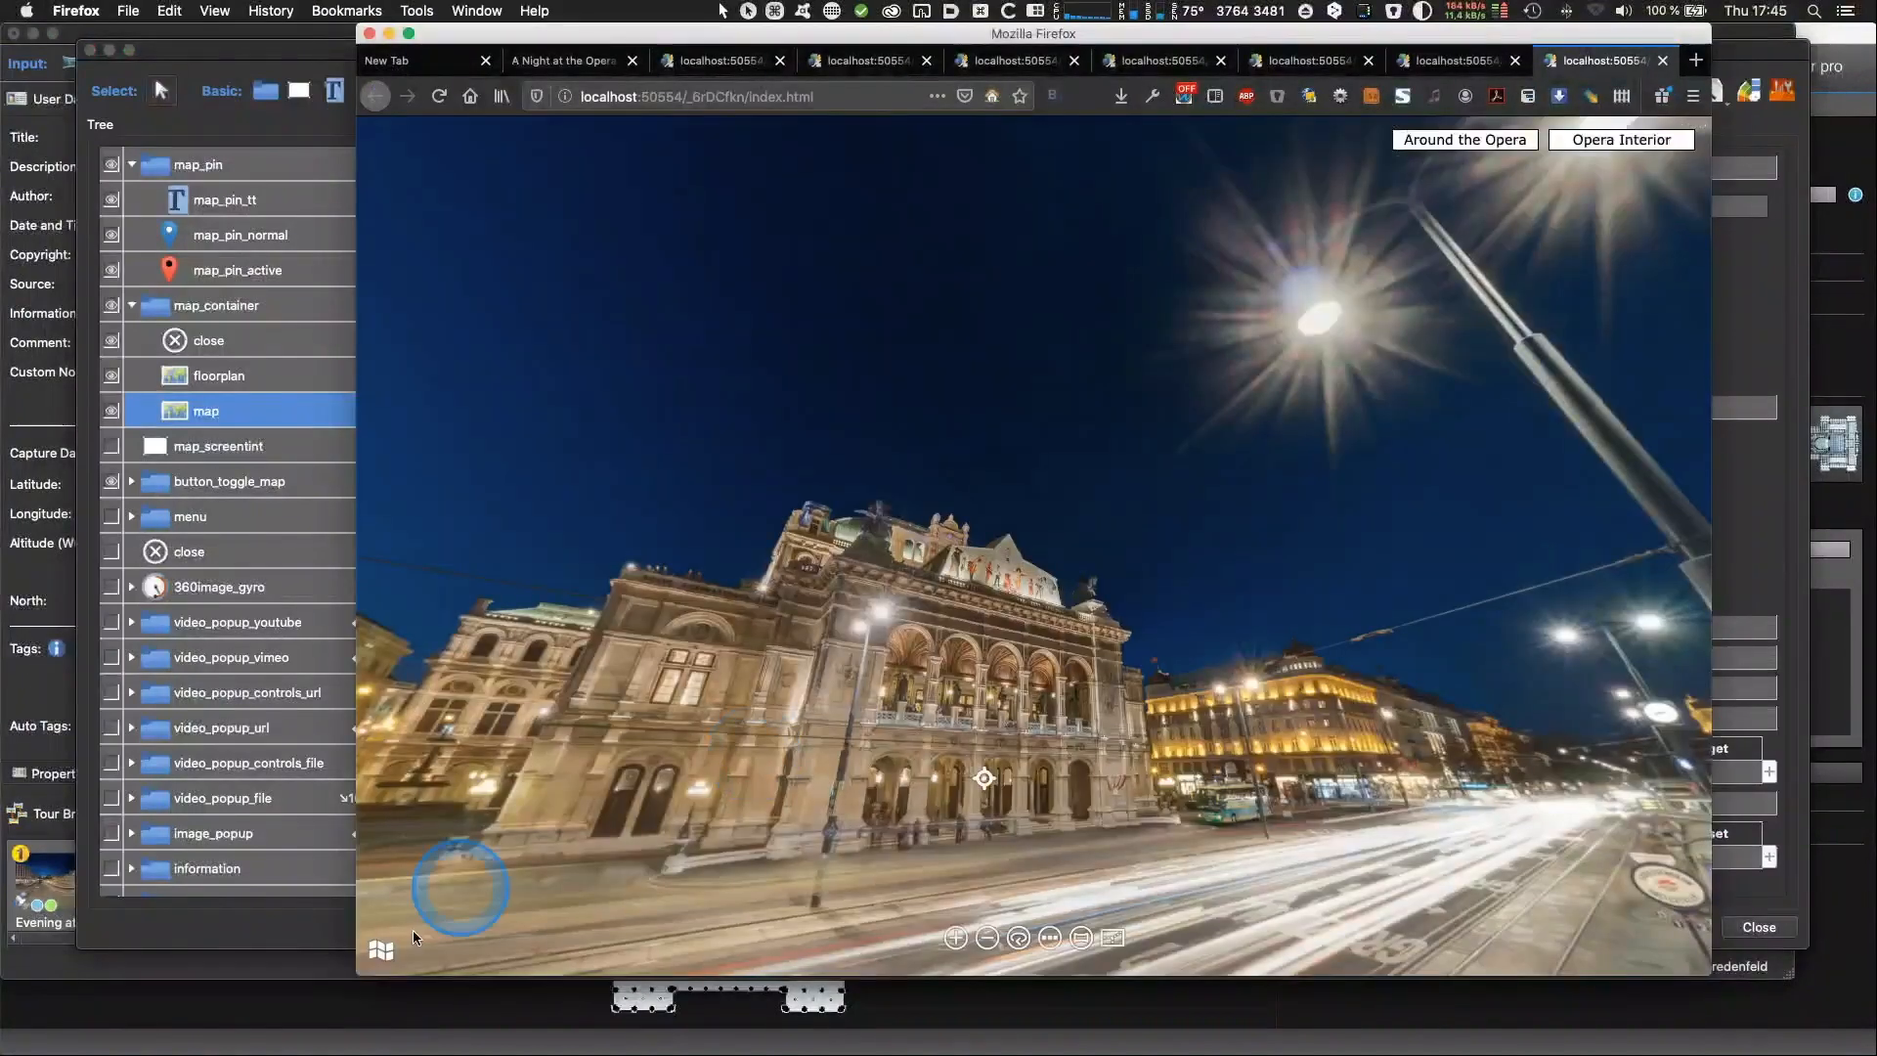
left_click(383, 946)
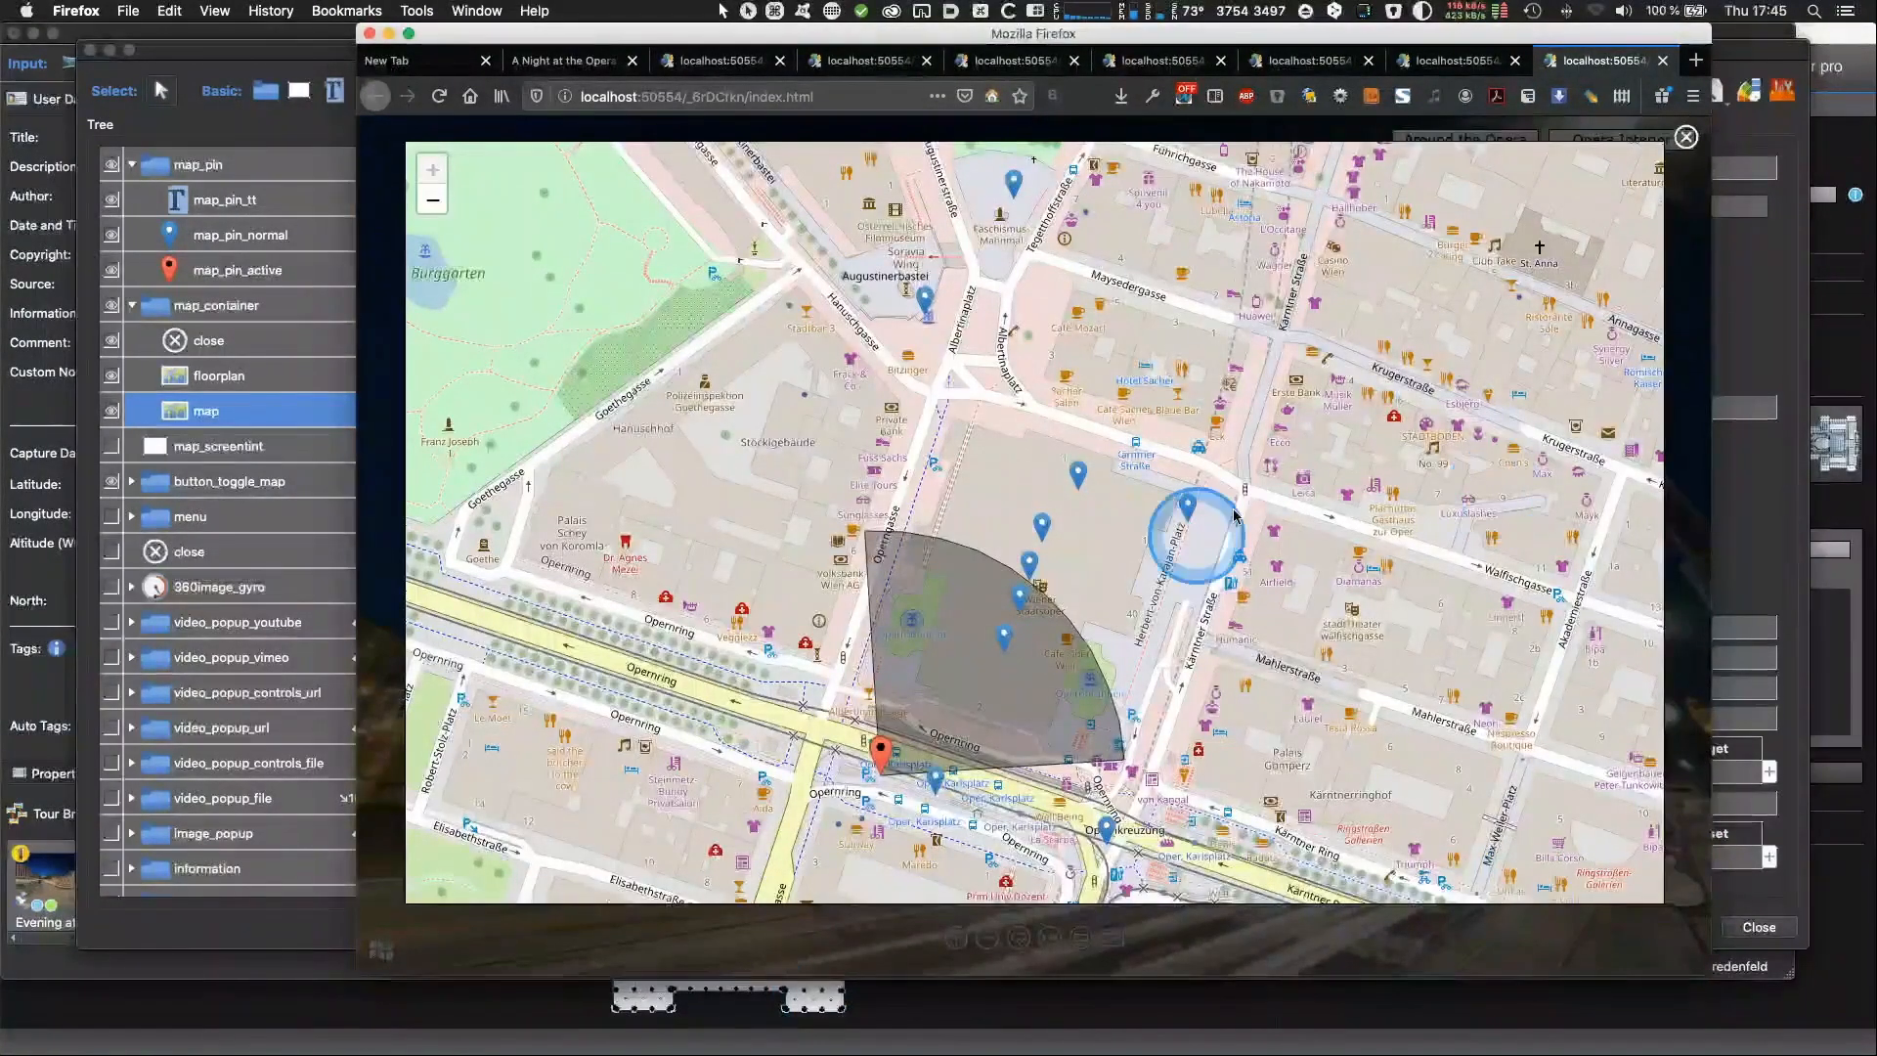
left_click(1041, 529)
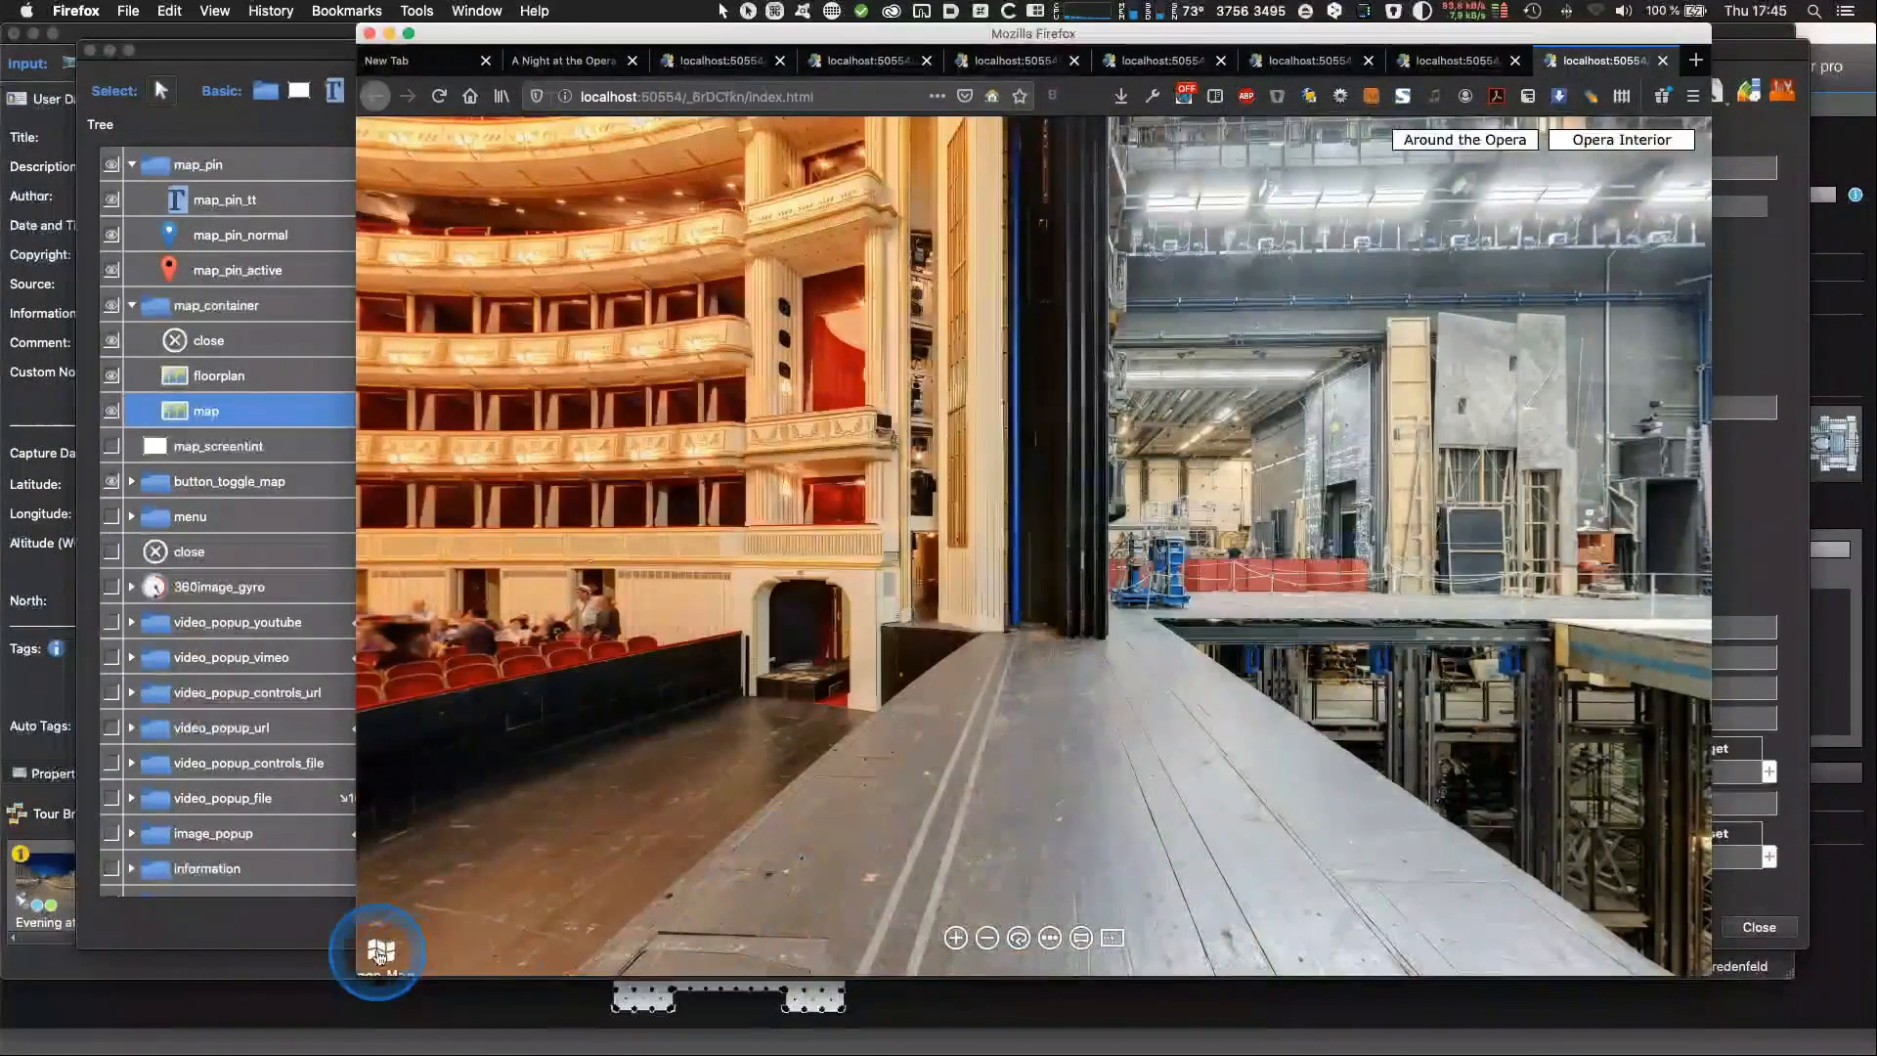
left_click(383, 952)
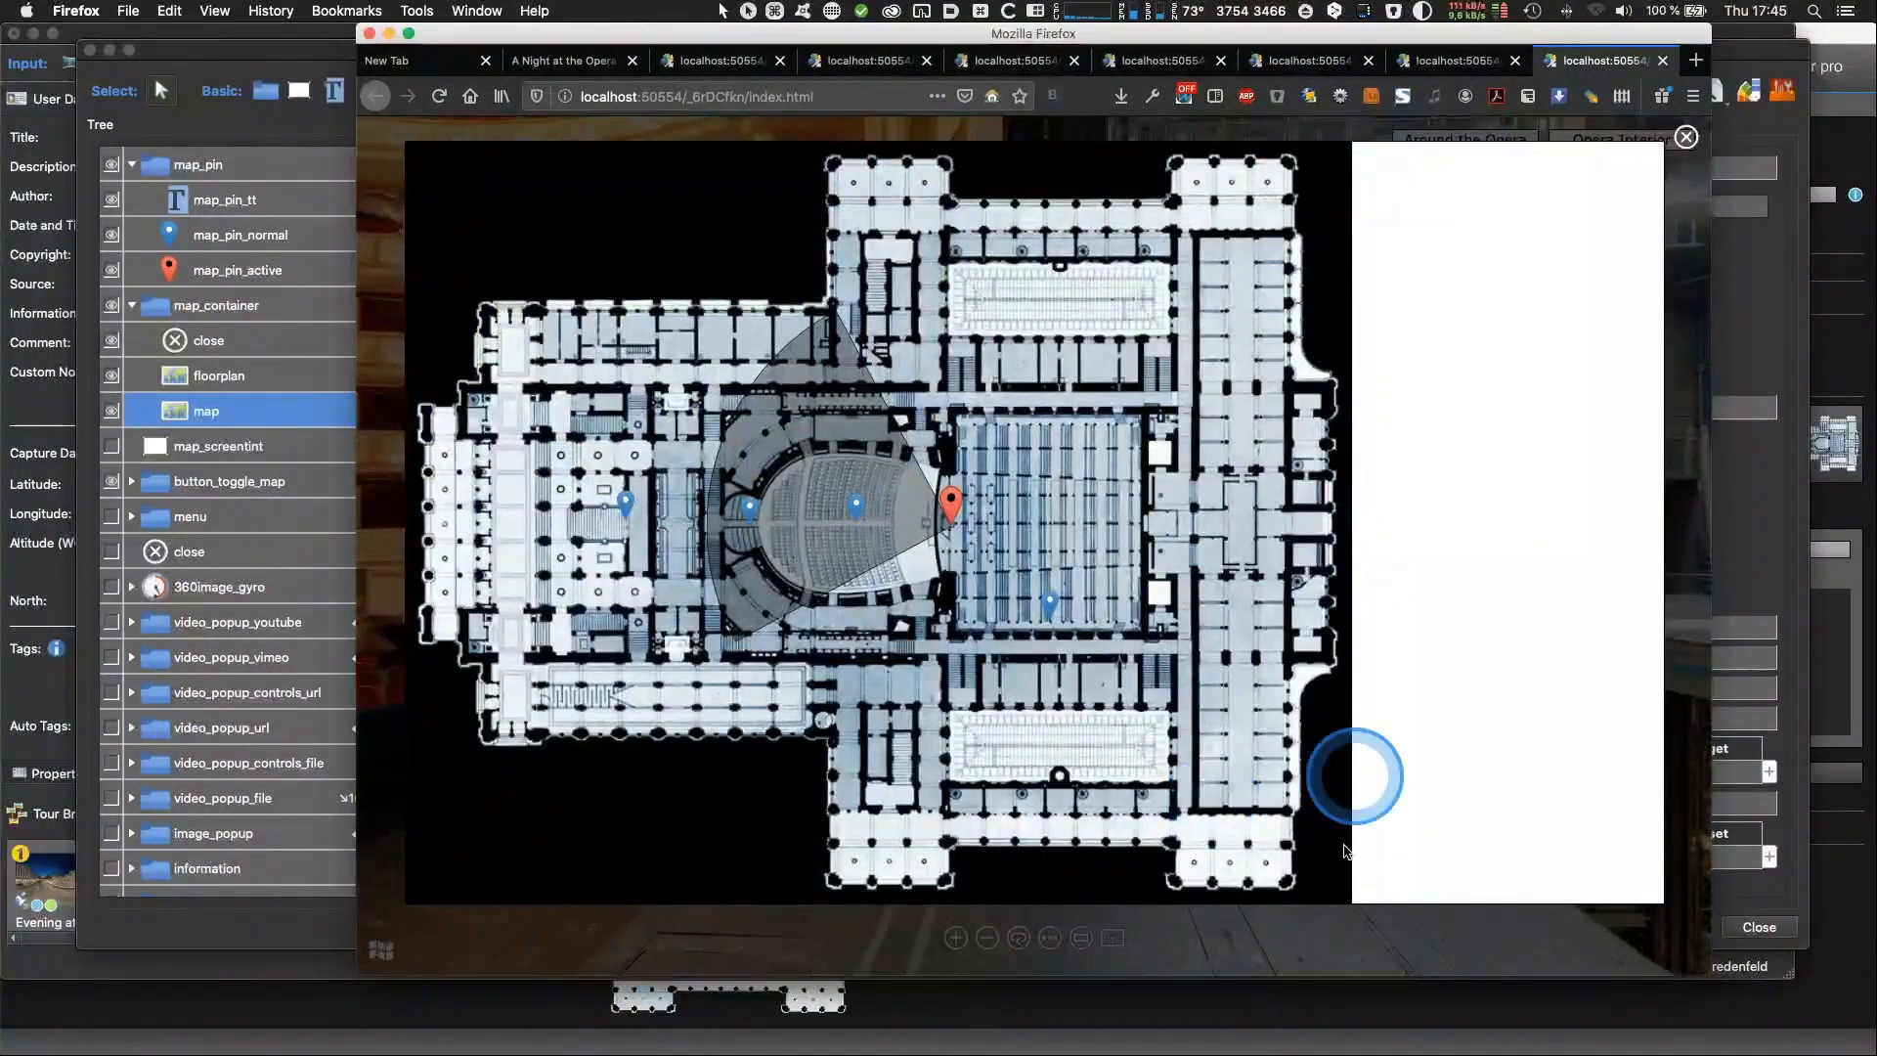
left_click(1062, 594)
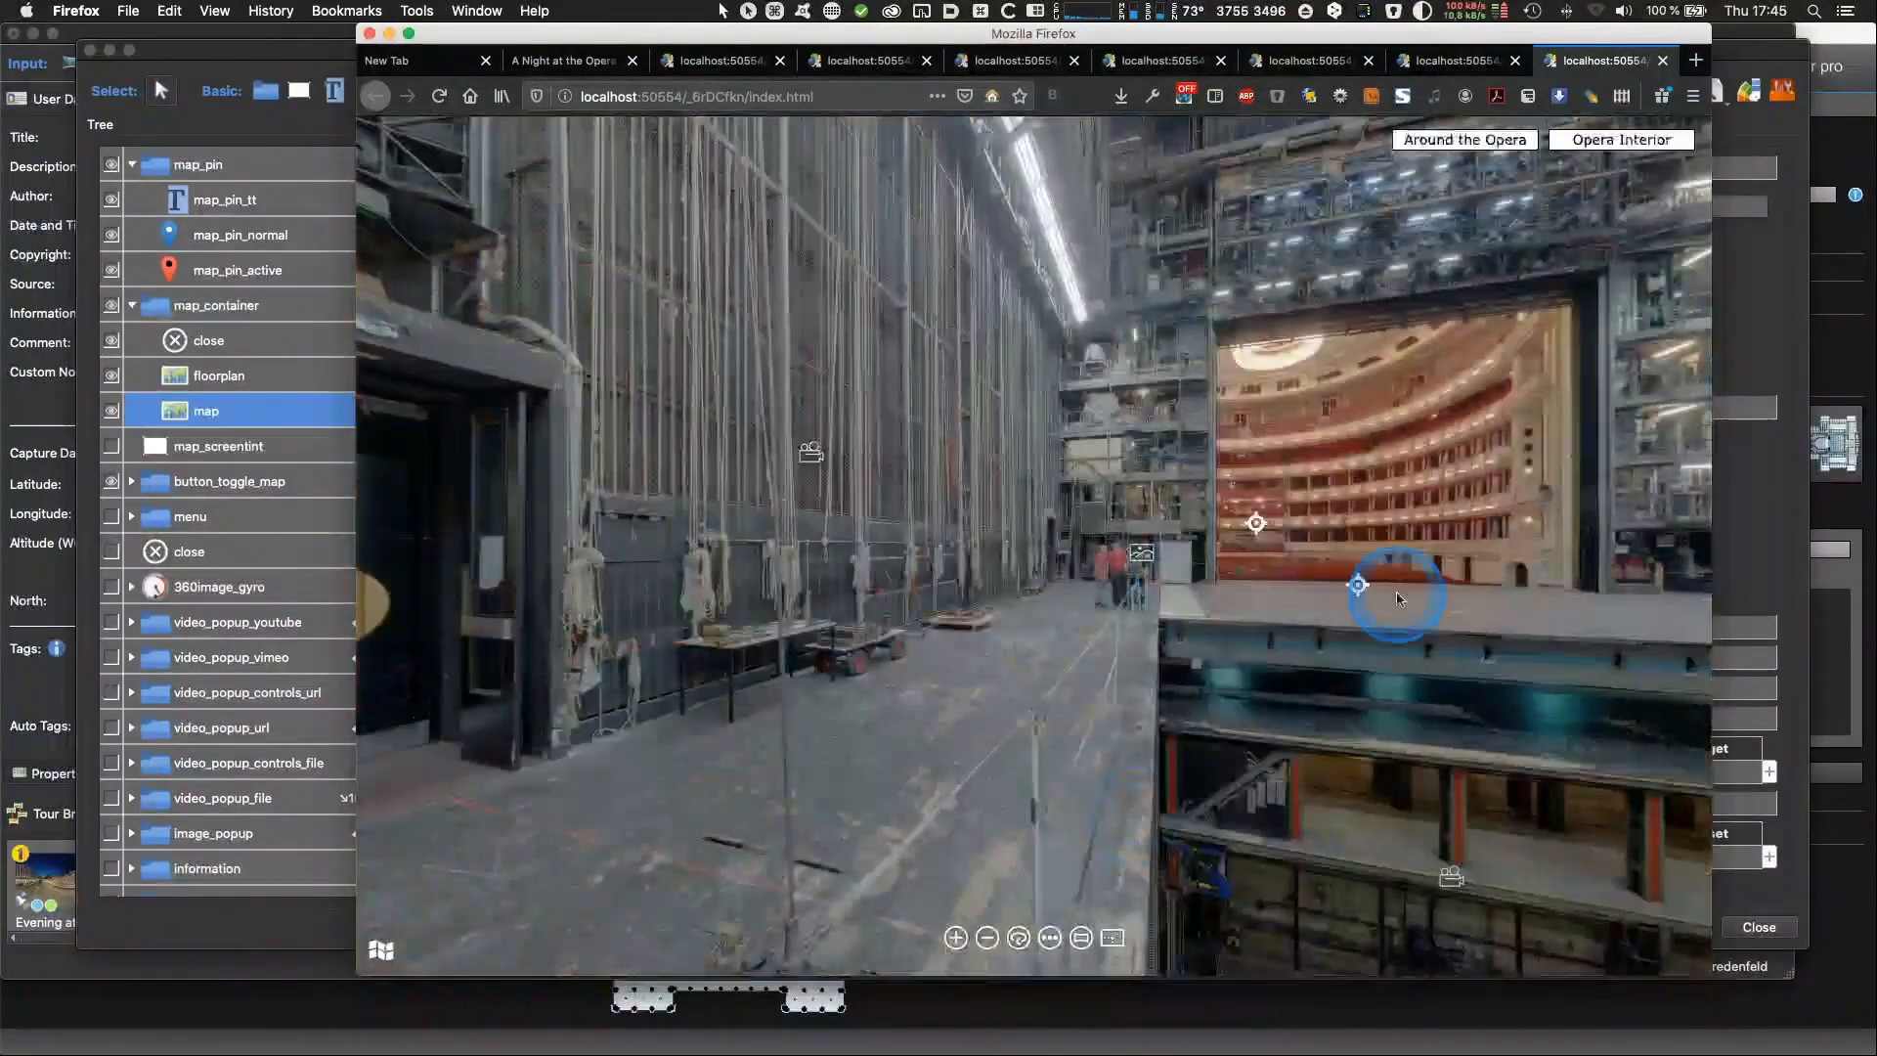
left_click_drag(1395, 590, 858, 629)
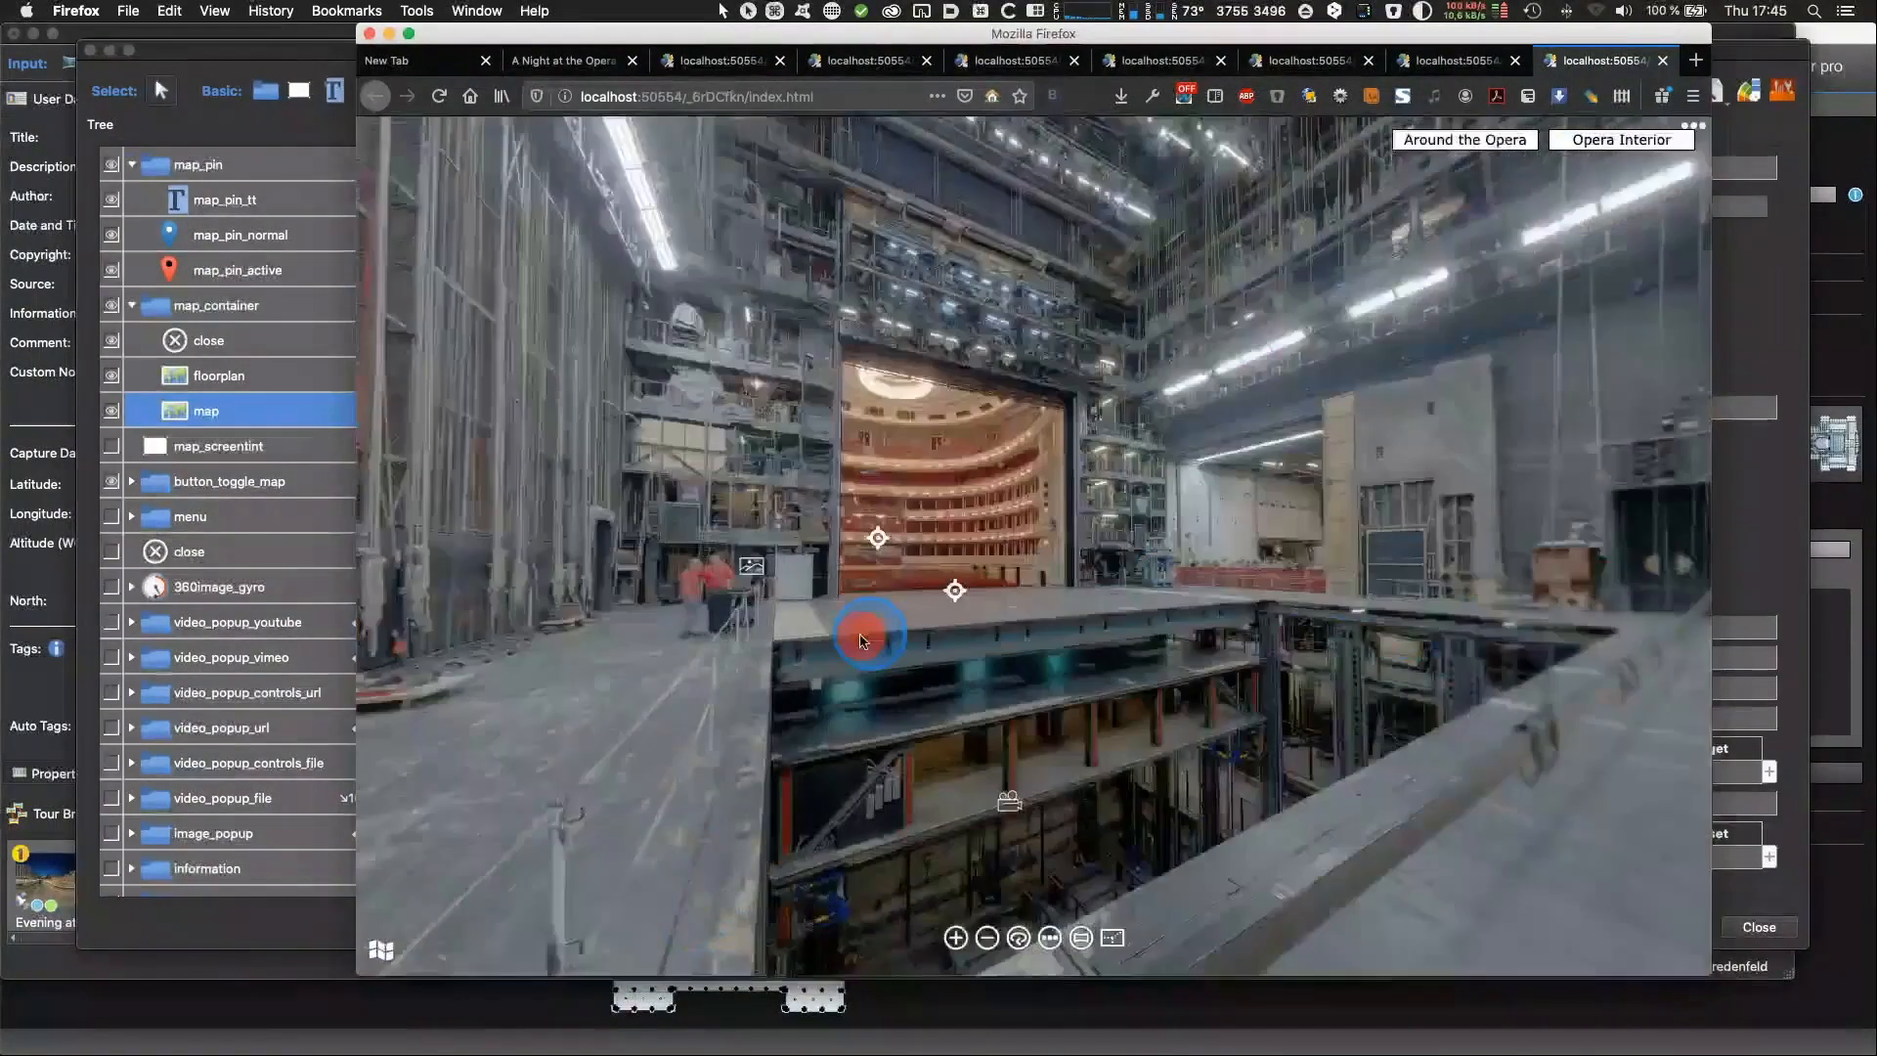
left_click_drag(1152, 775, 1693, 239)
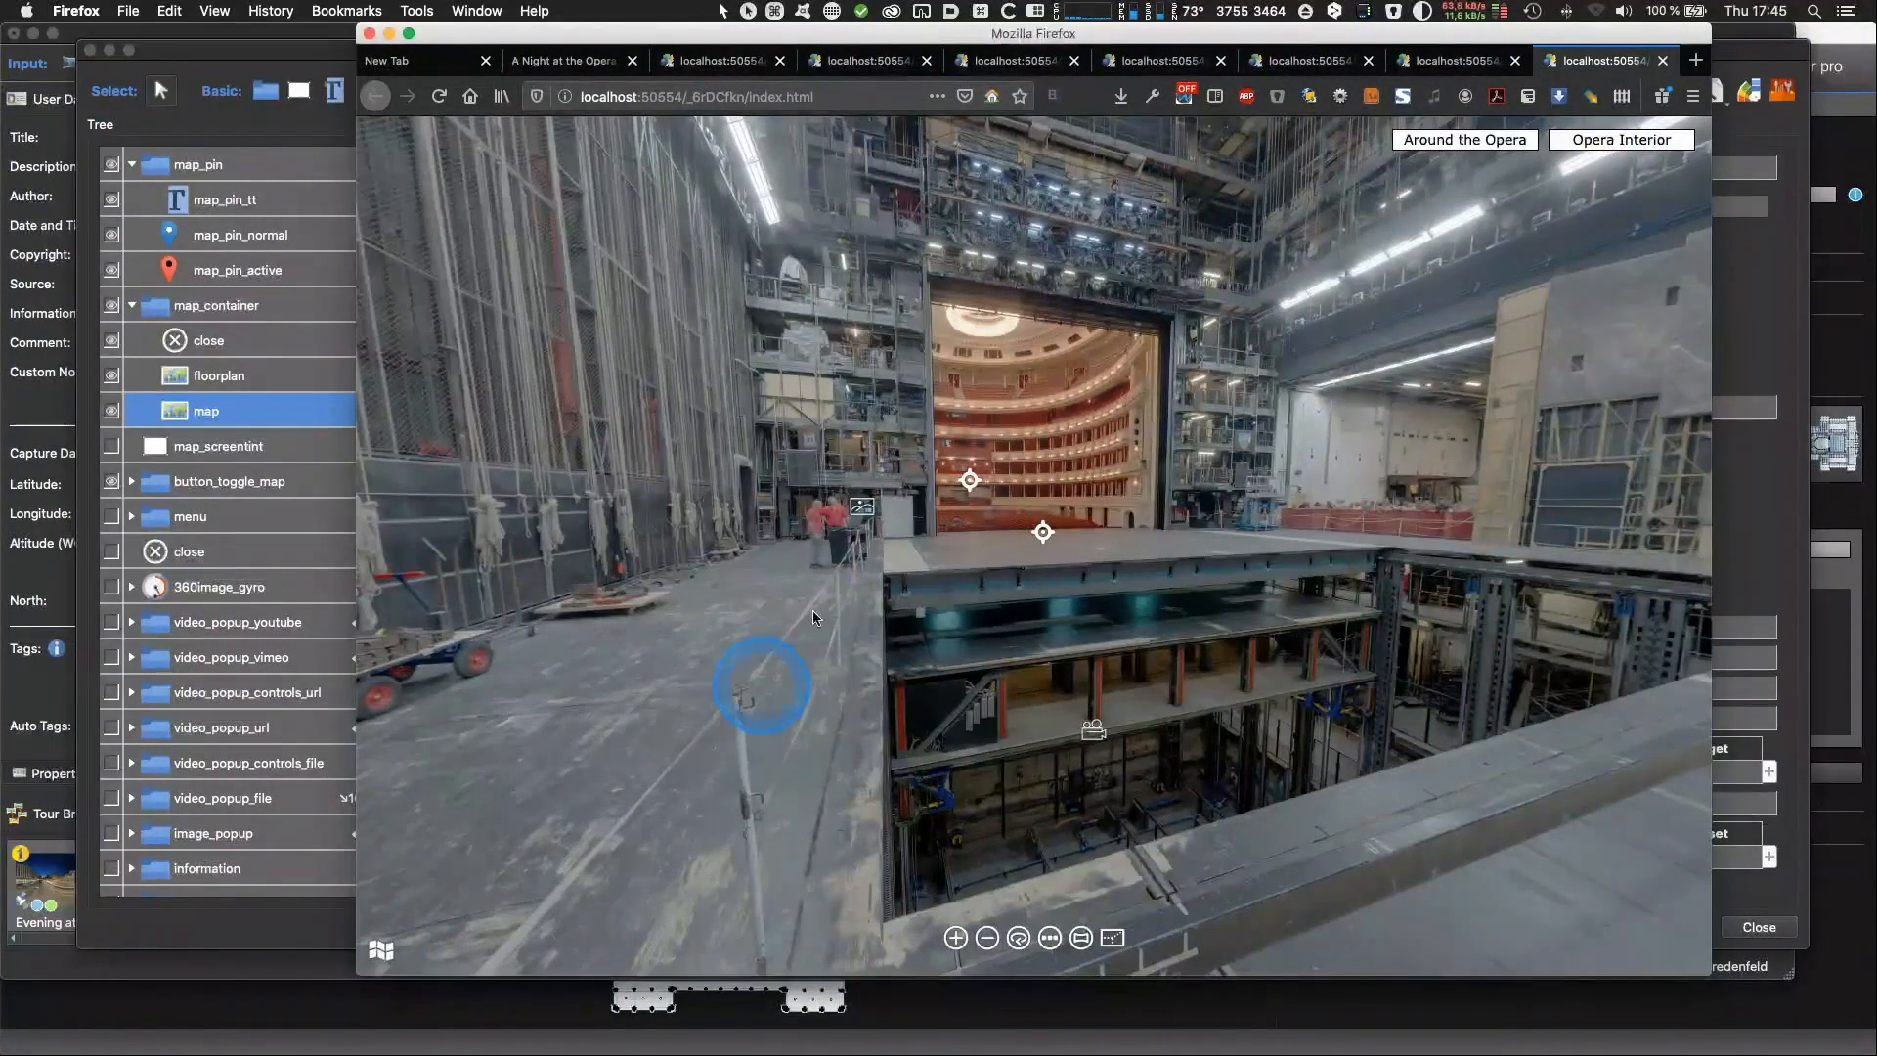
left_click_drag(933, 626, 1290, 733)
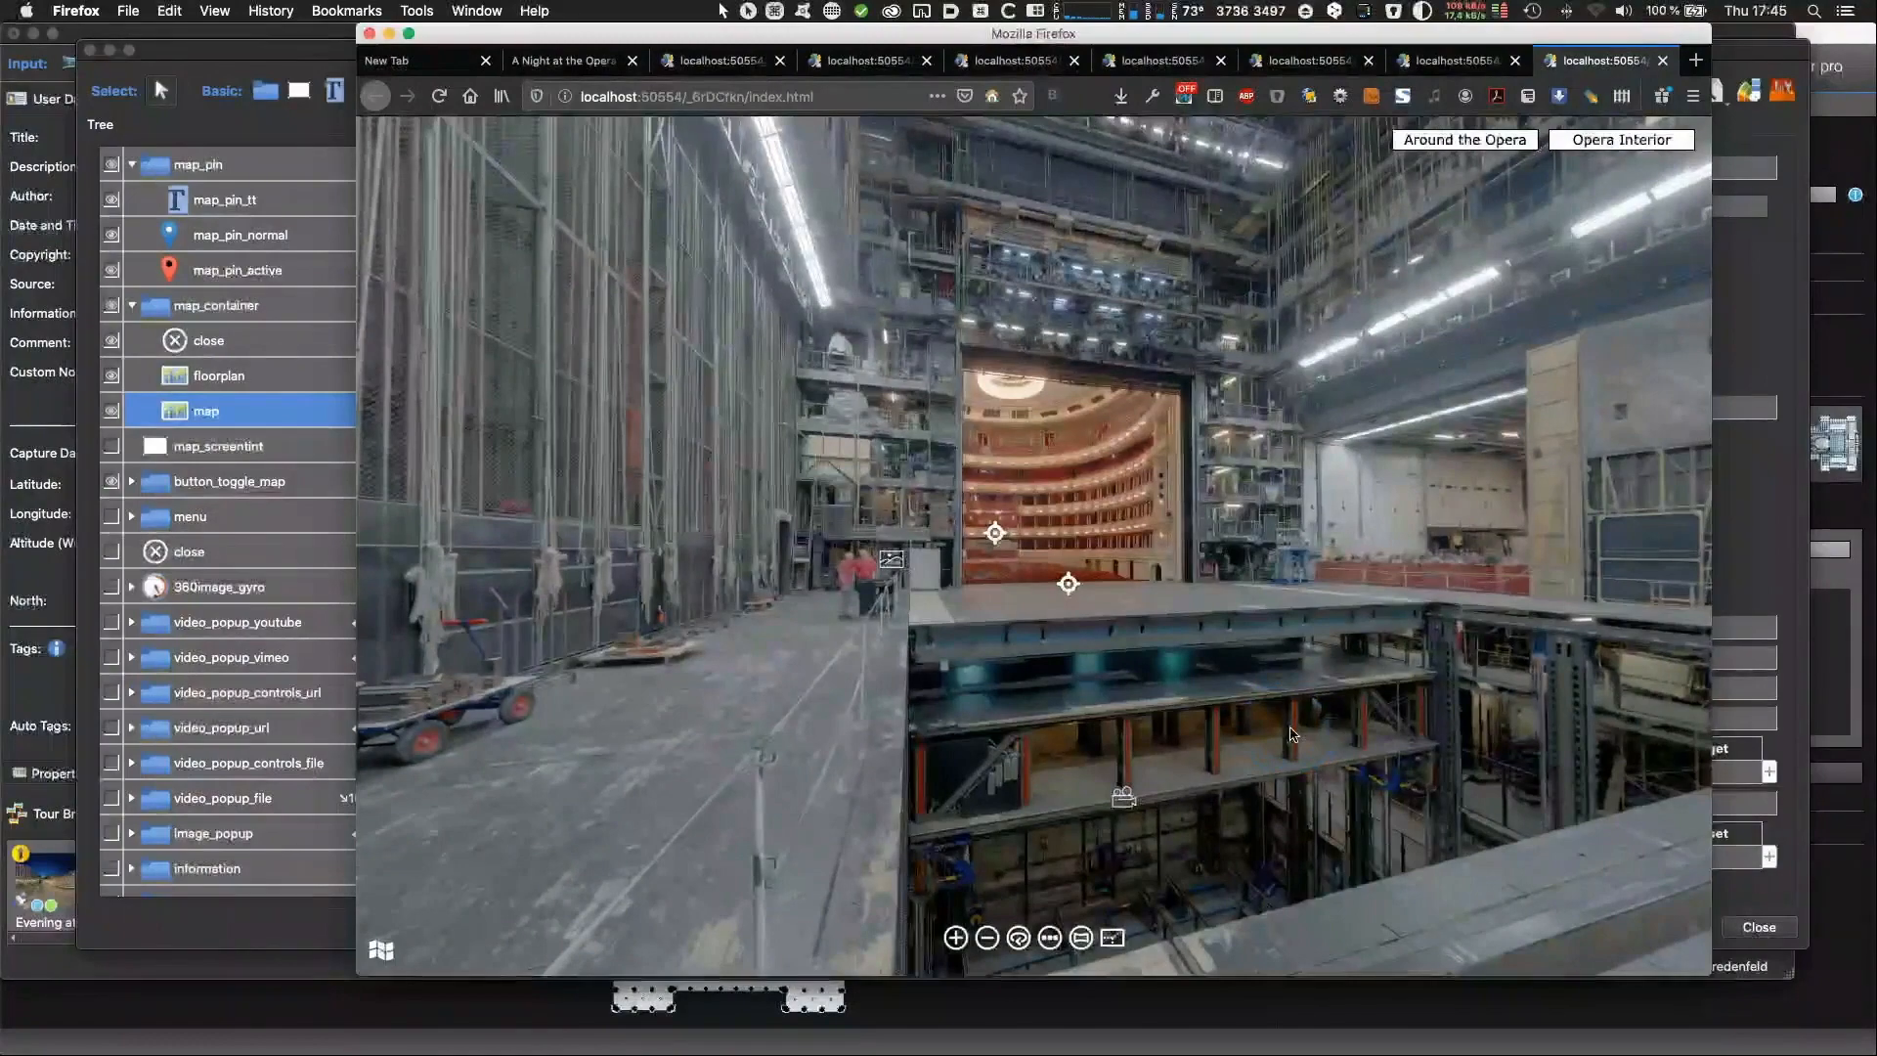
left_click(266, 54)
left_click(532, 487)
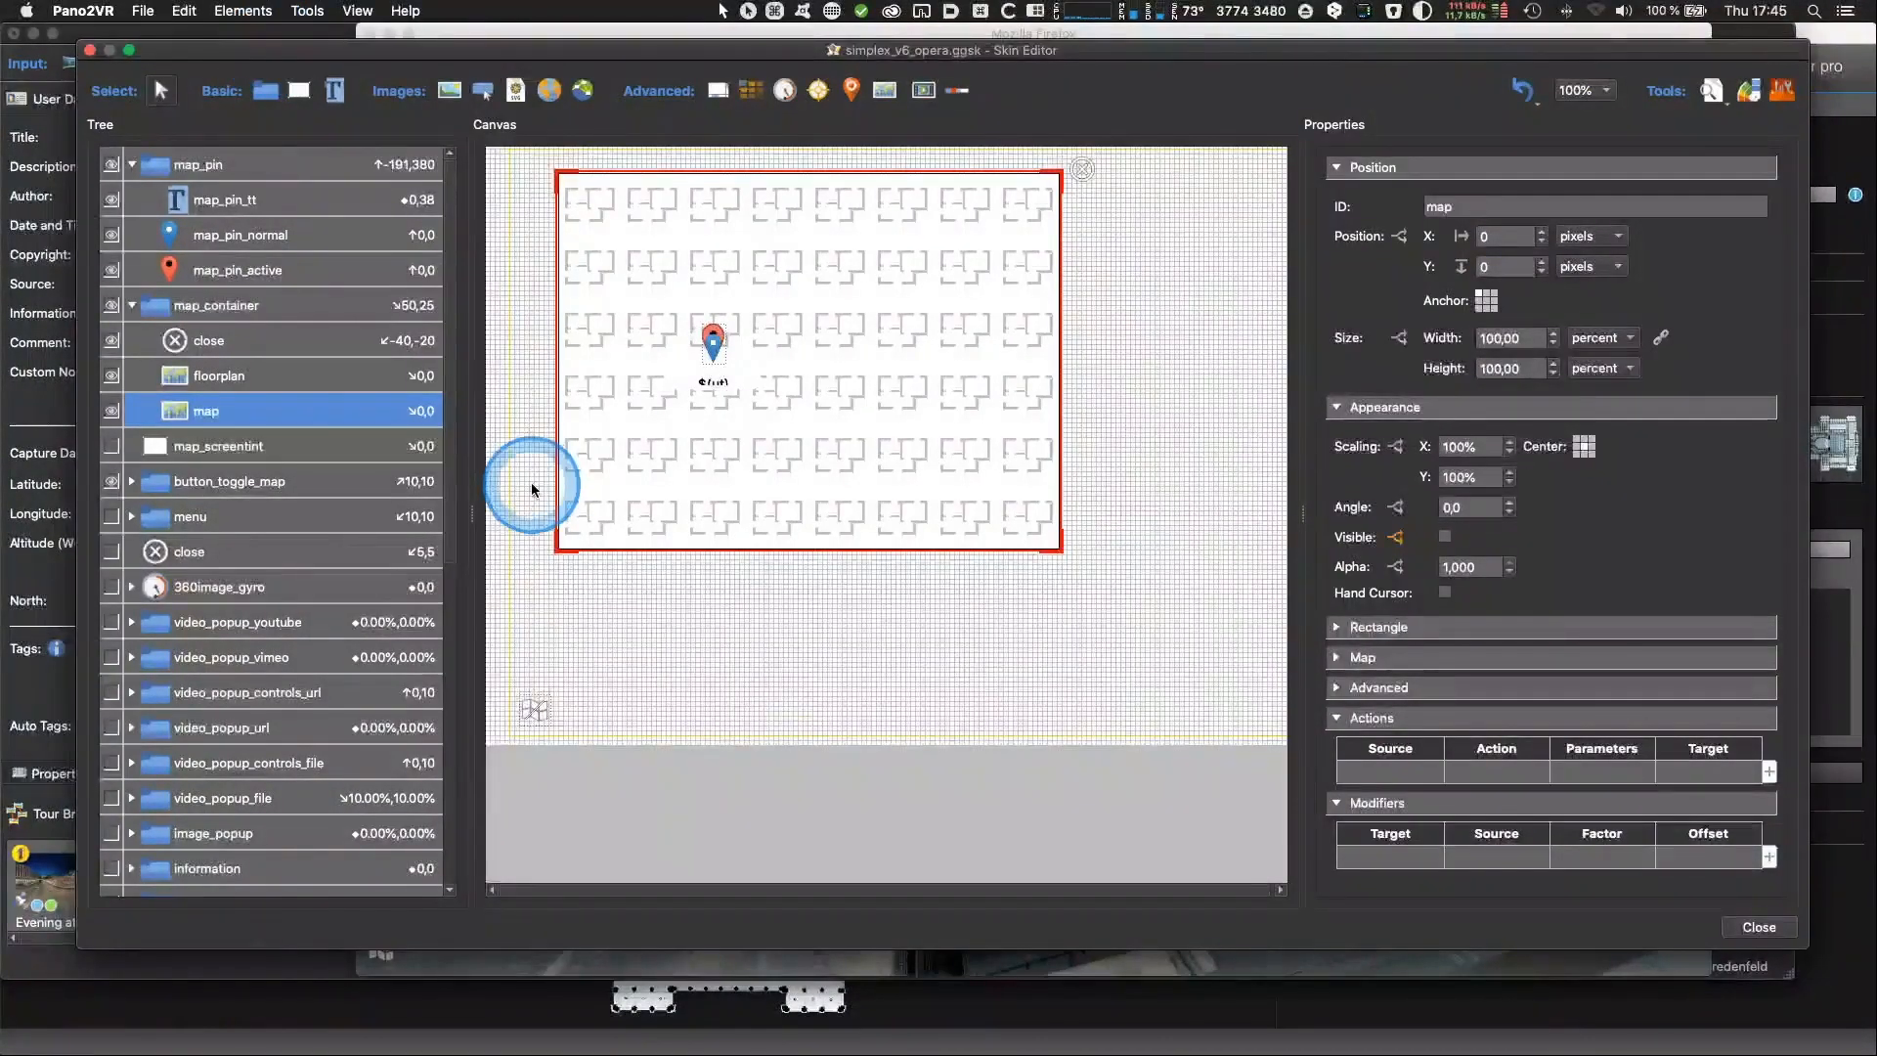
left_click_drag(730, 481, 778, 500)
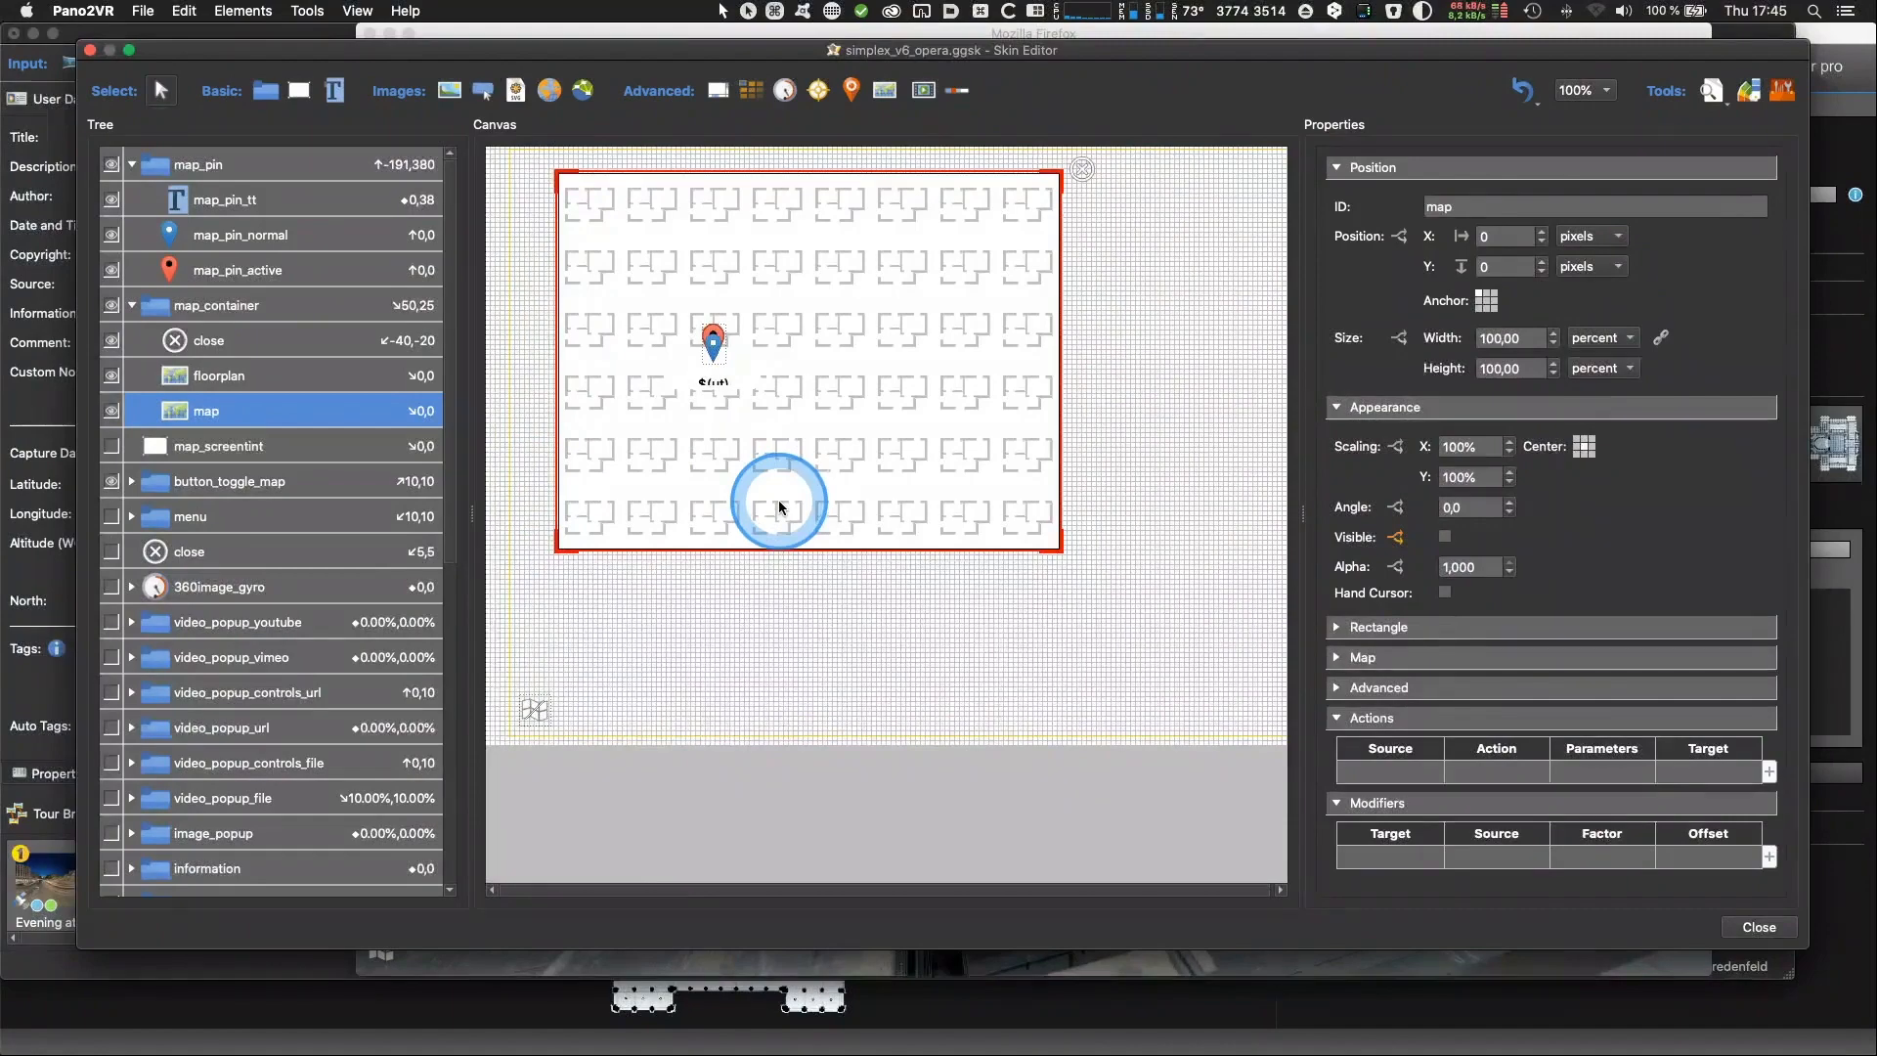
left_click(837, 545)
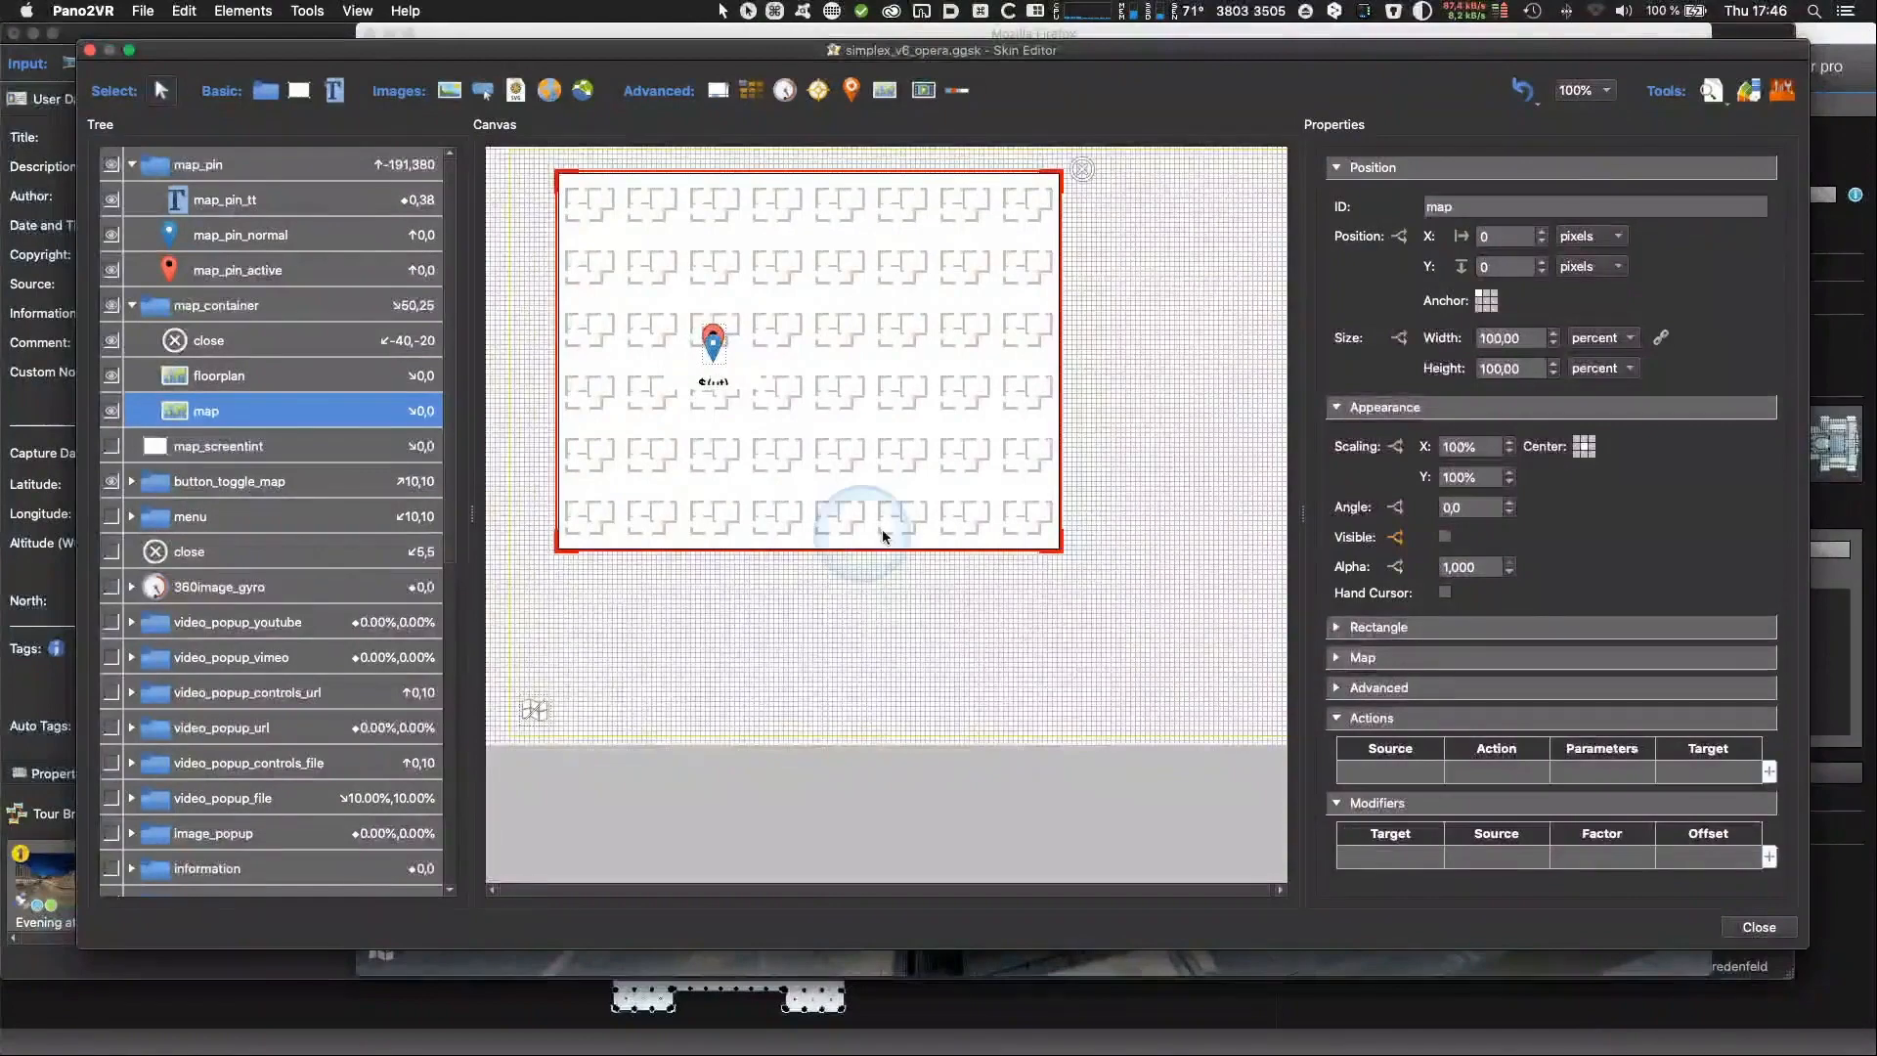
Examine the skin's variables in the canvas properties, down to the map visibility variables at the end of the list.
left_click(1190, 780)
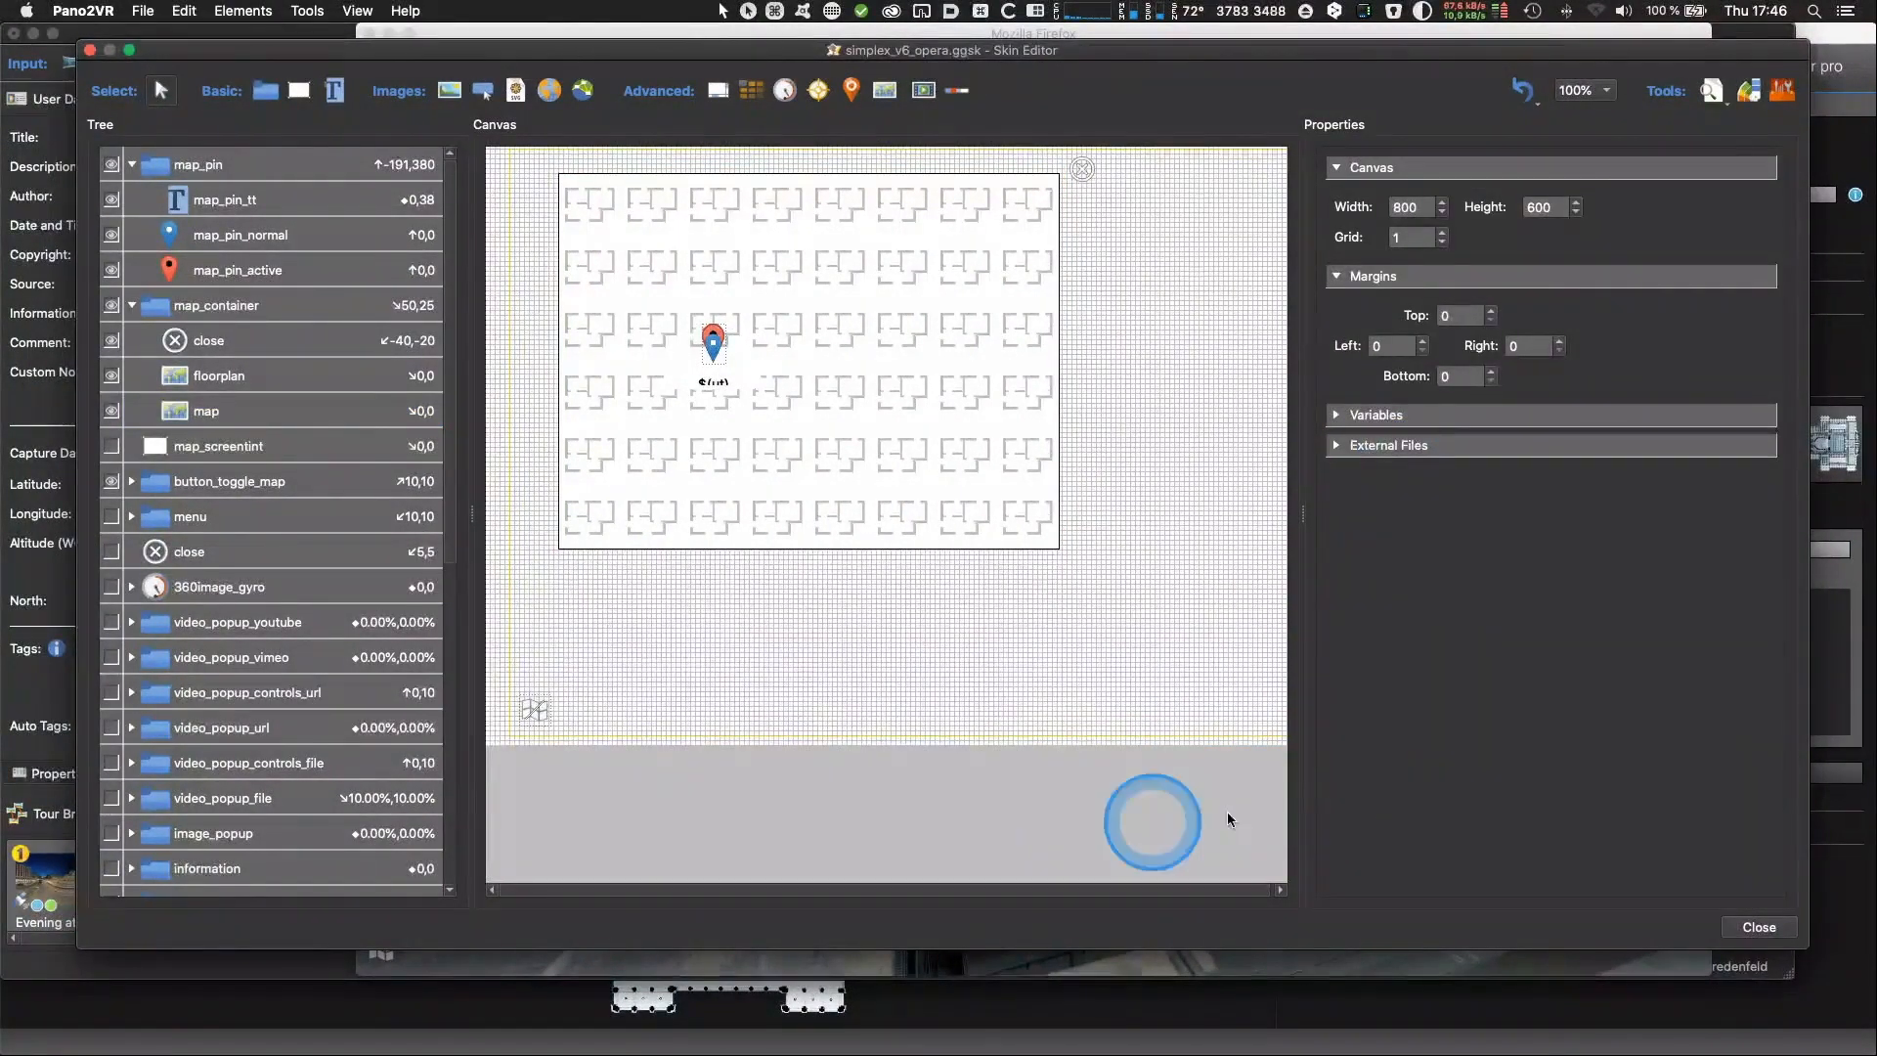
left_click(1336, 416)
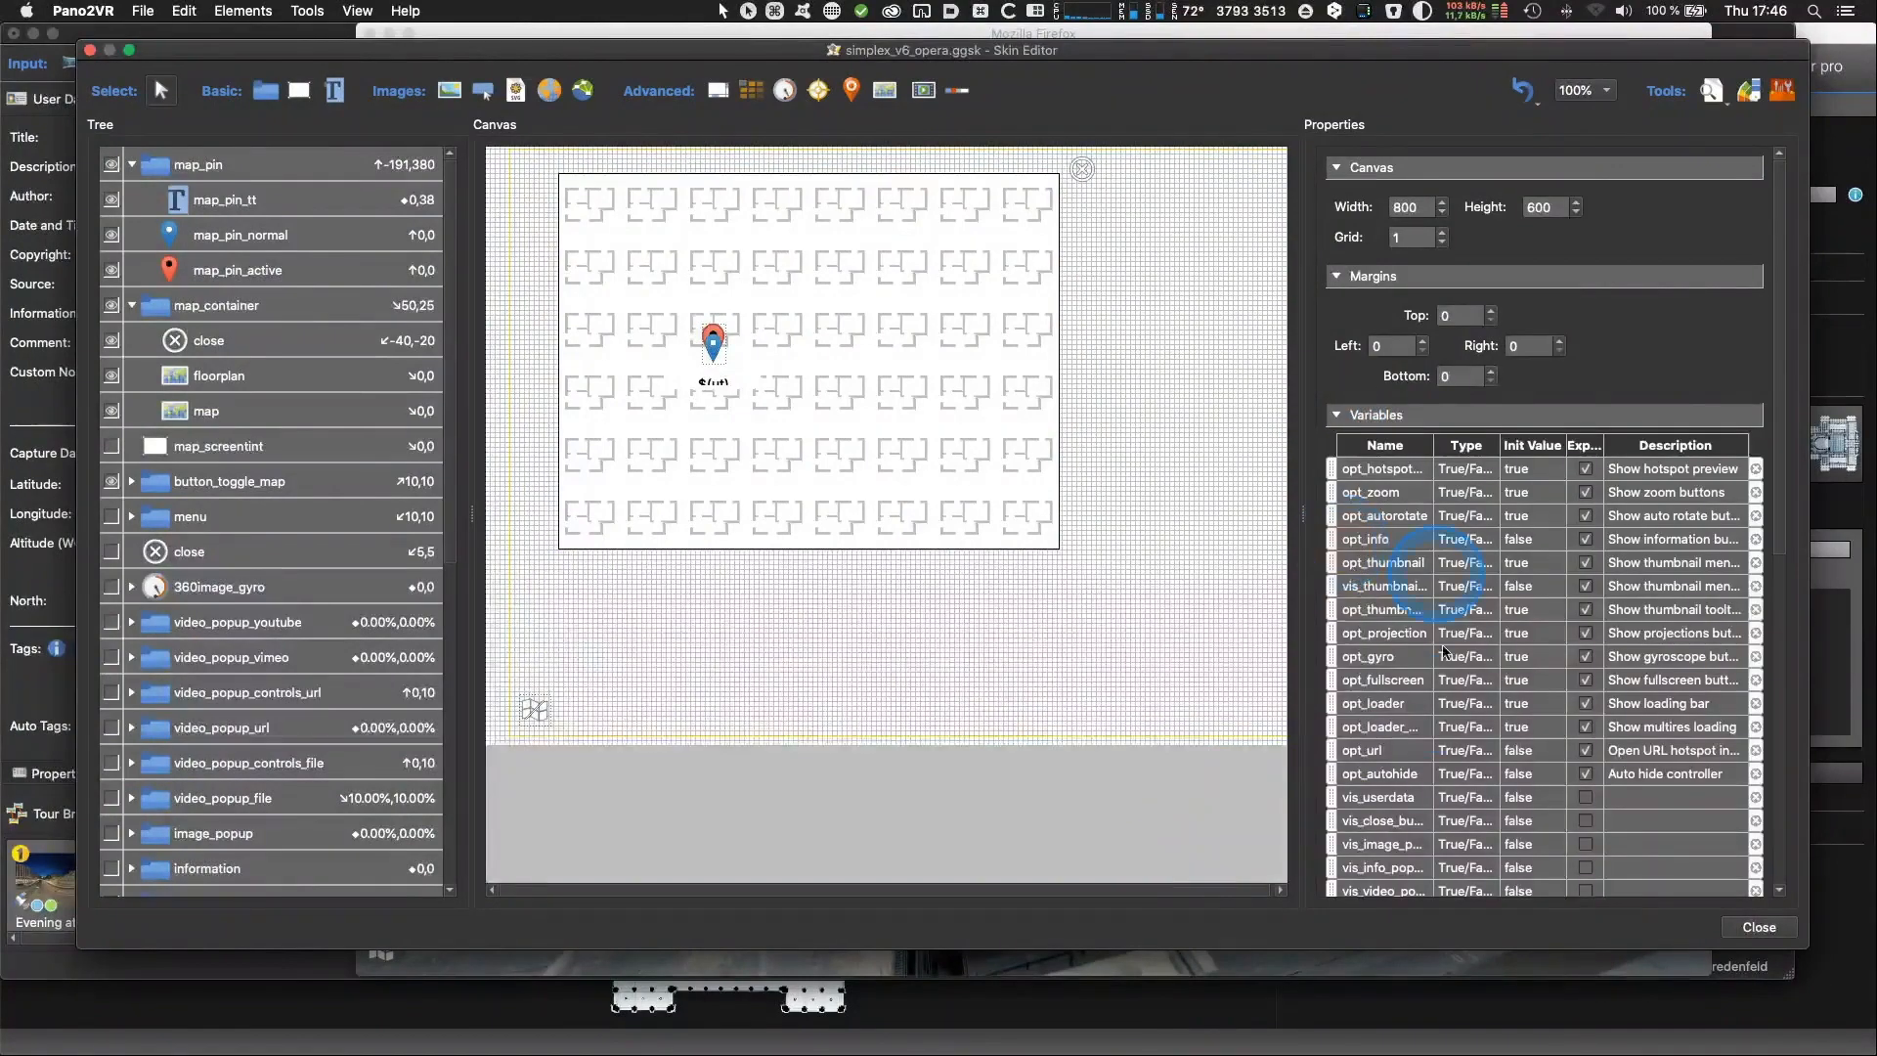
scroll(1427, 718, "down", 4)
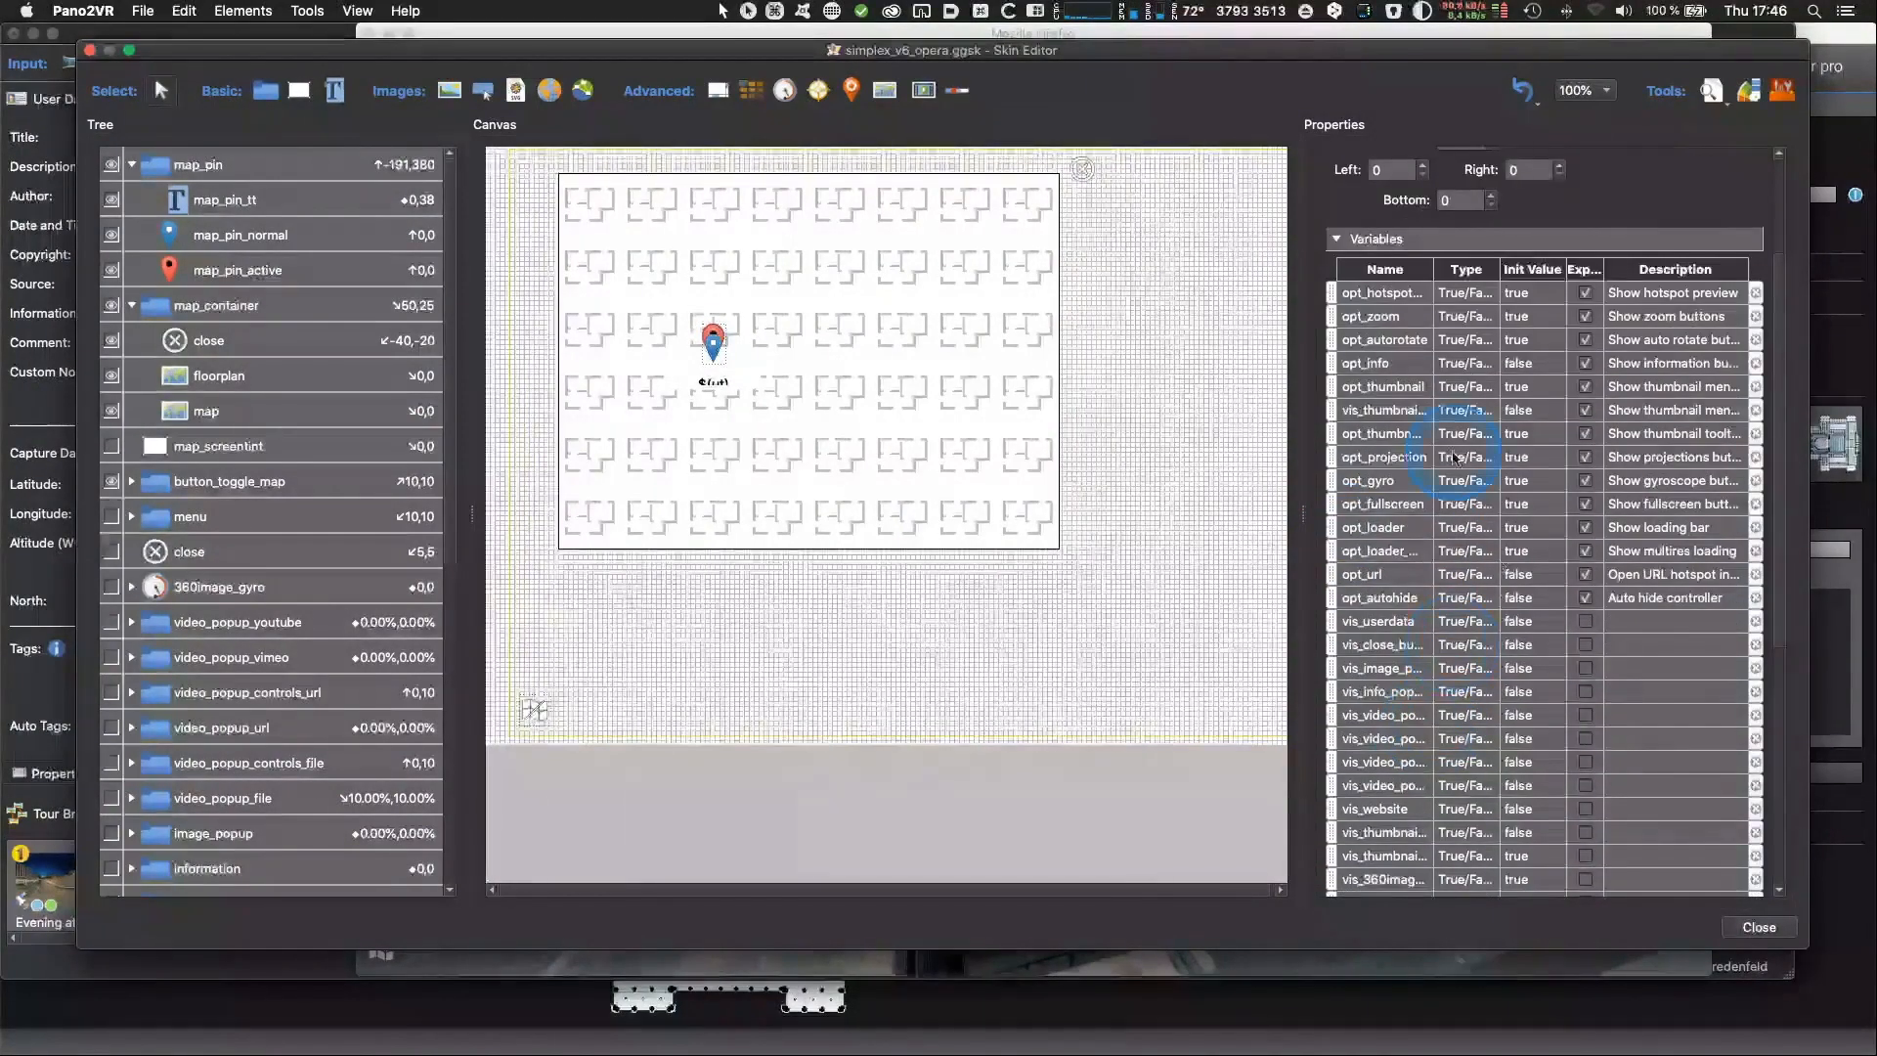
scroll(1453, 494, "down", 8)
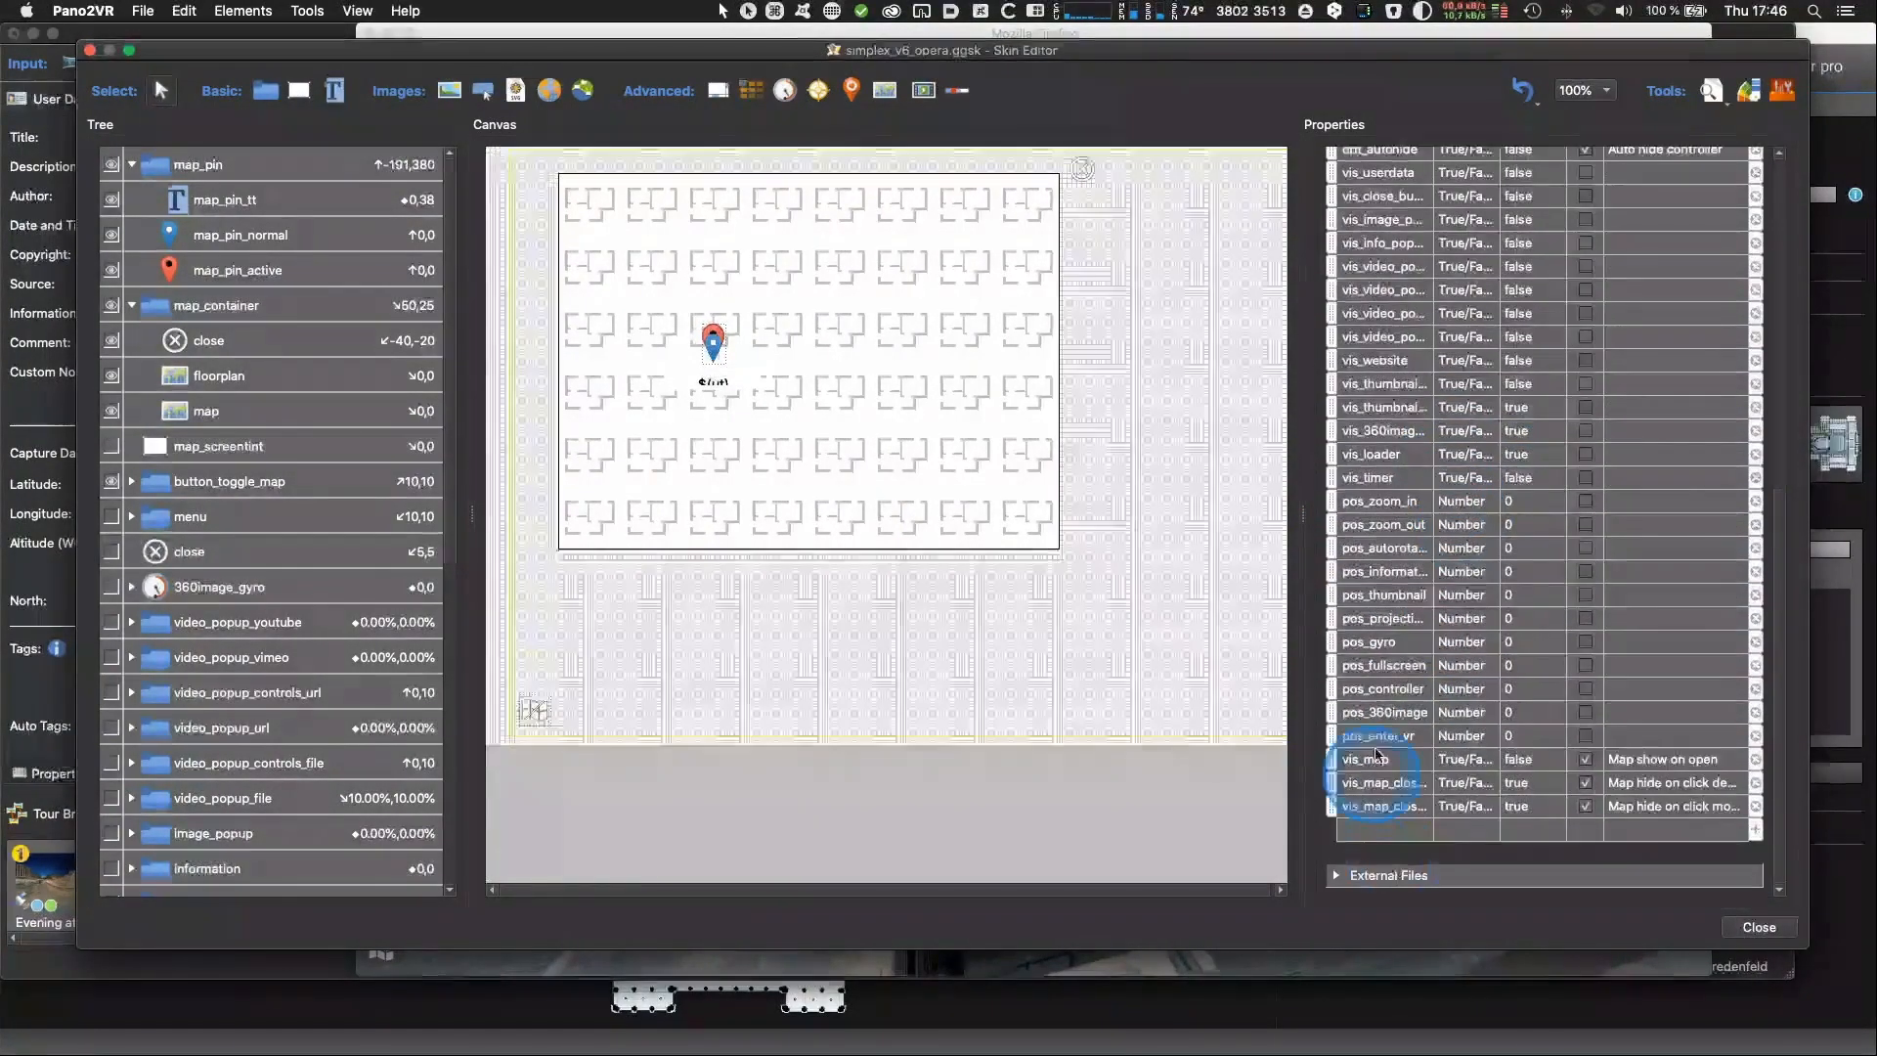
scroll(1395, 723, "up", 10)
scroll(1416, 762, "down", 10)
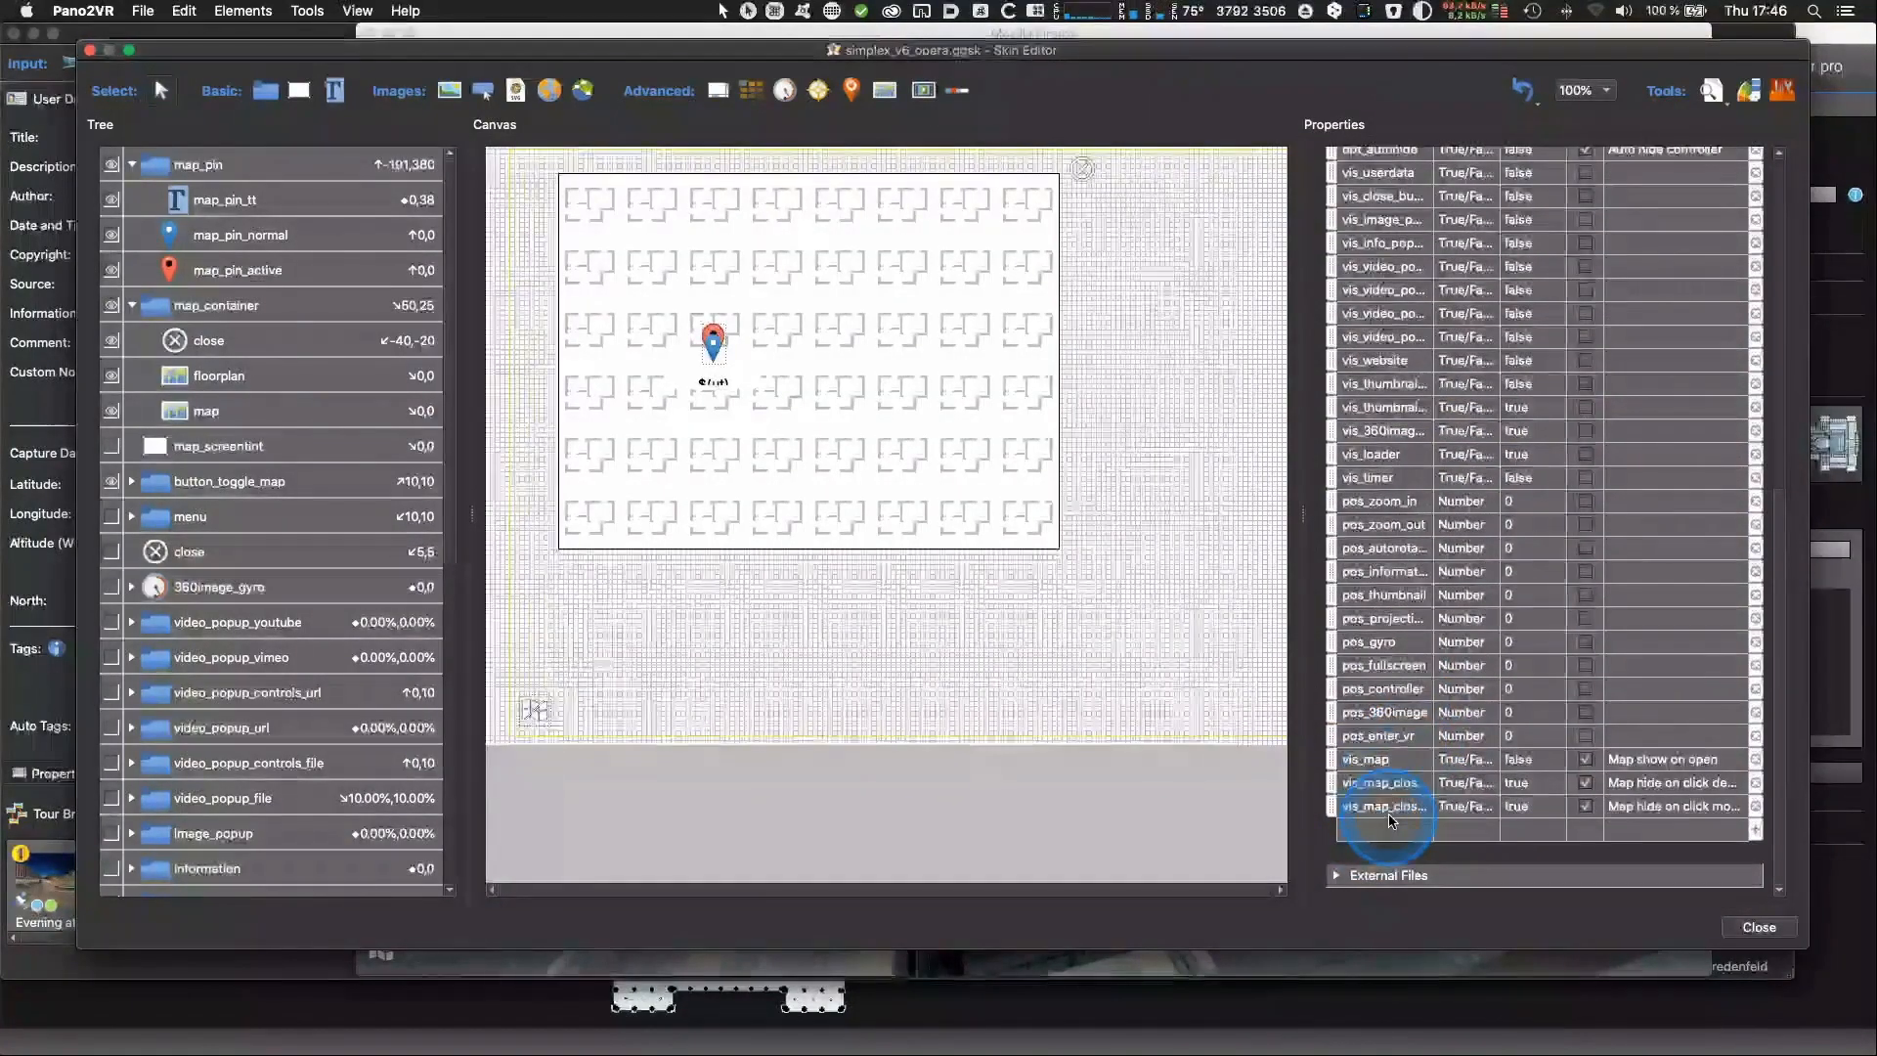
Collapse the map_pin and map_container groups in the skin's element tree.
left_click(205, 188)
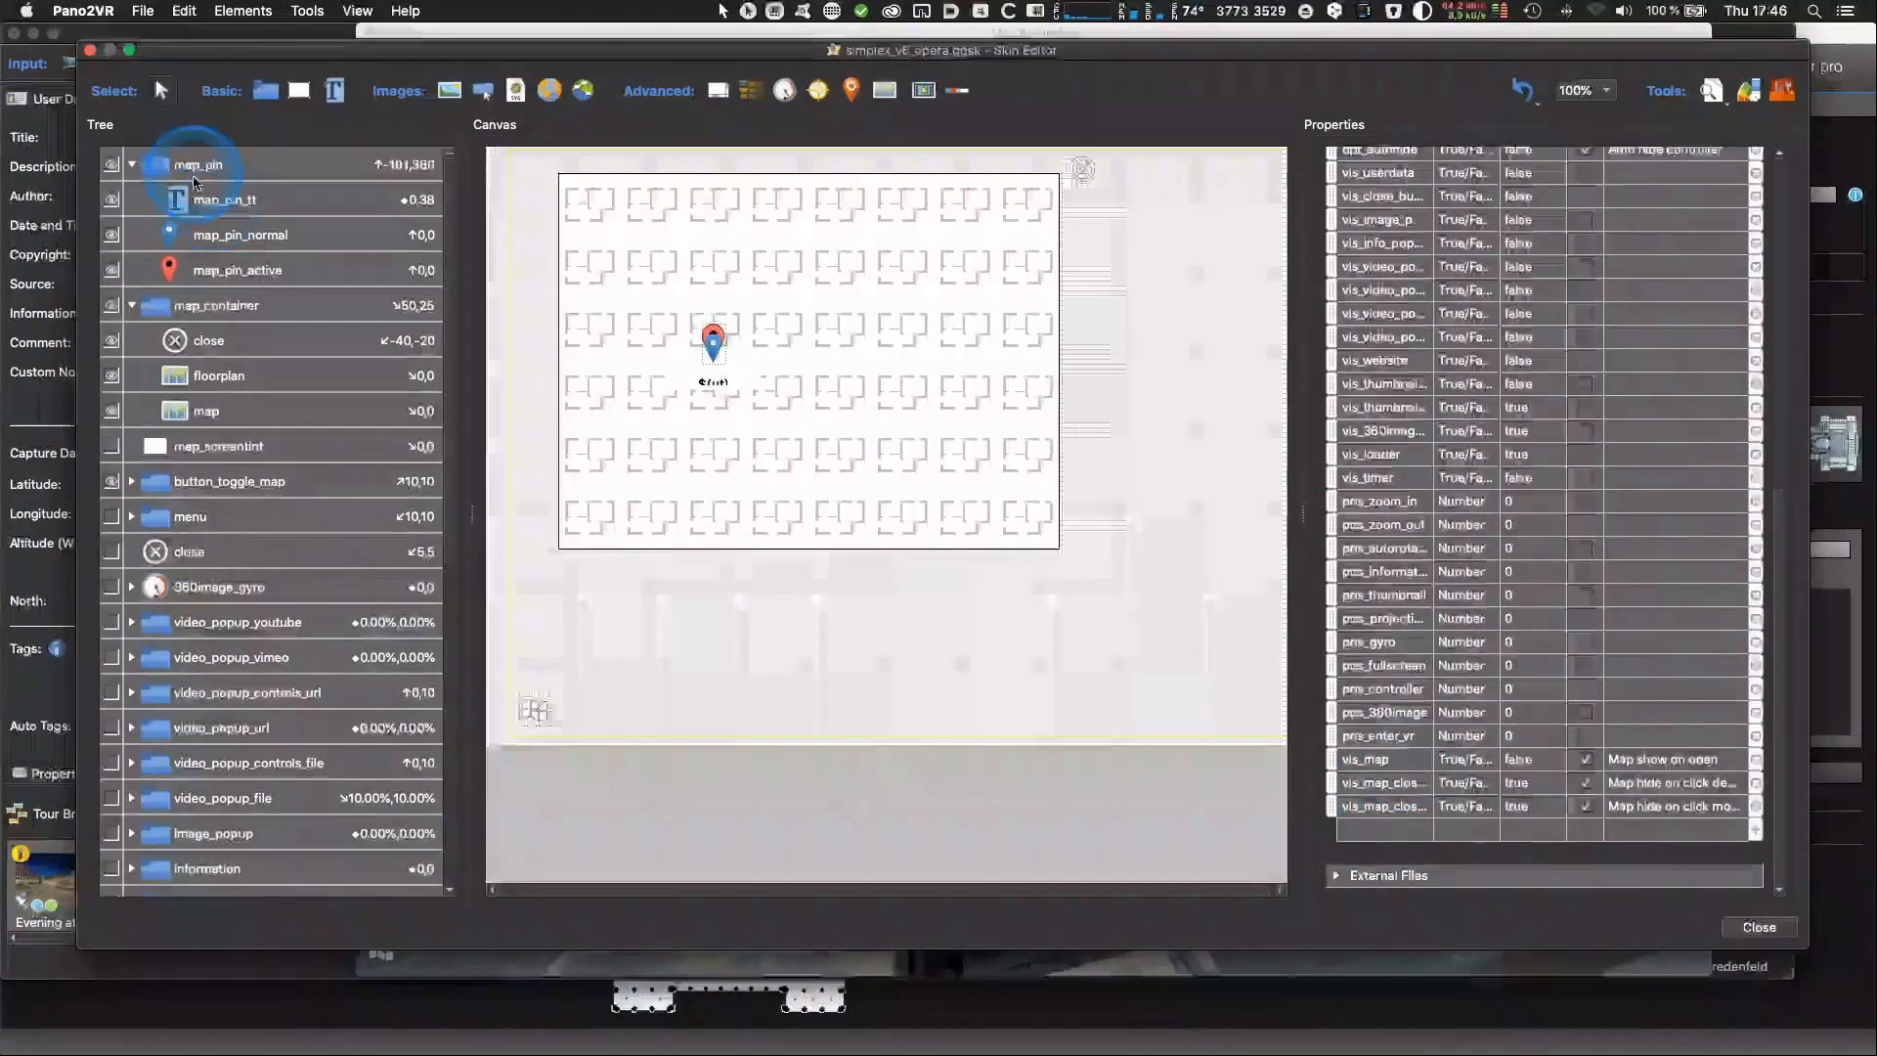
left_click(242, 373)
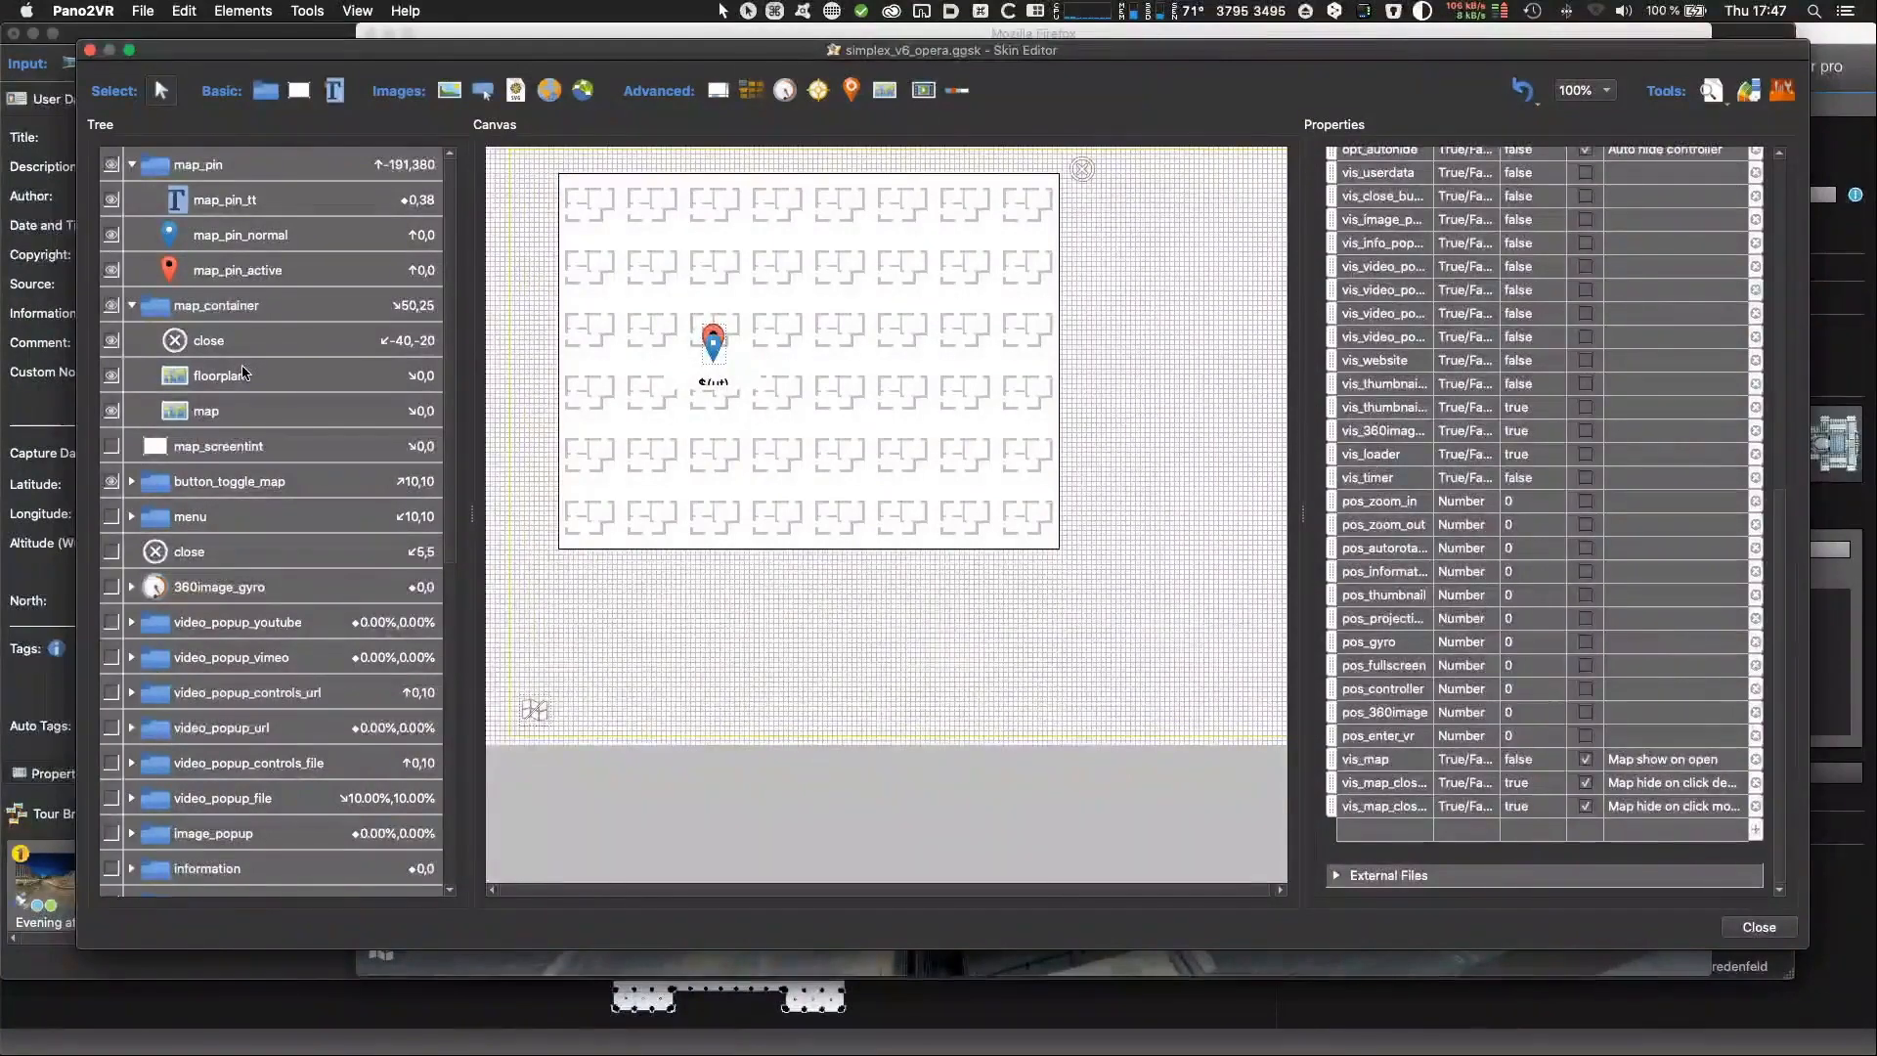
left_click(219, 354)
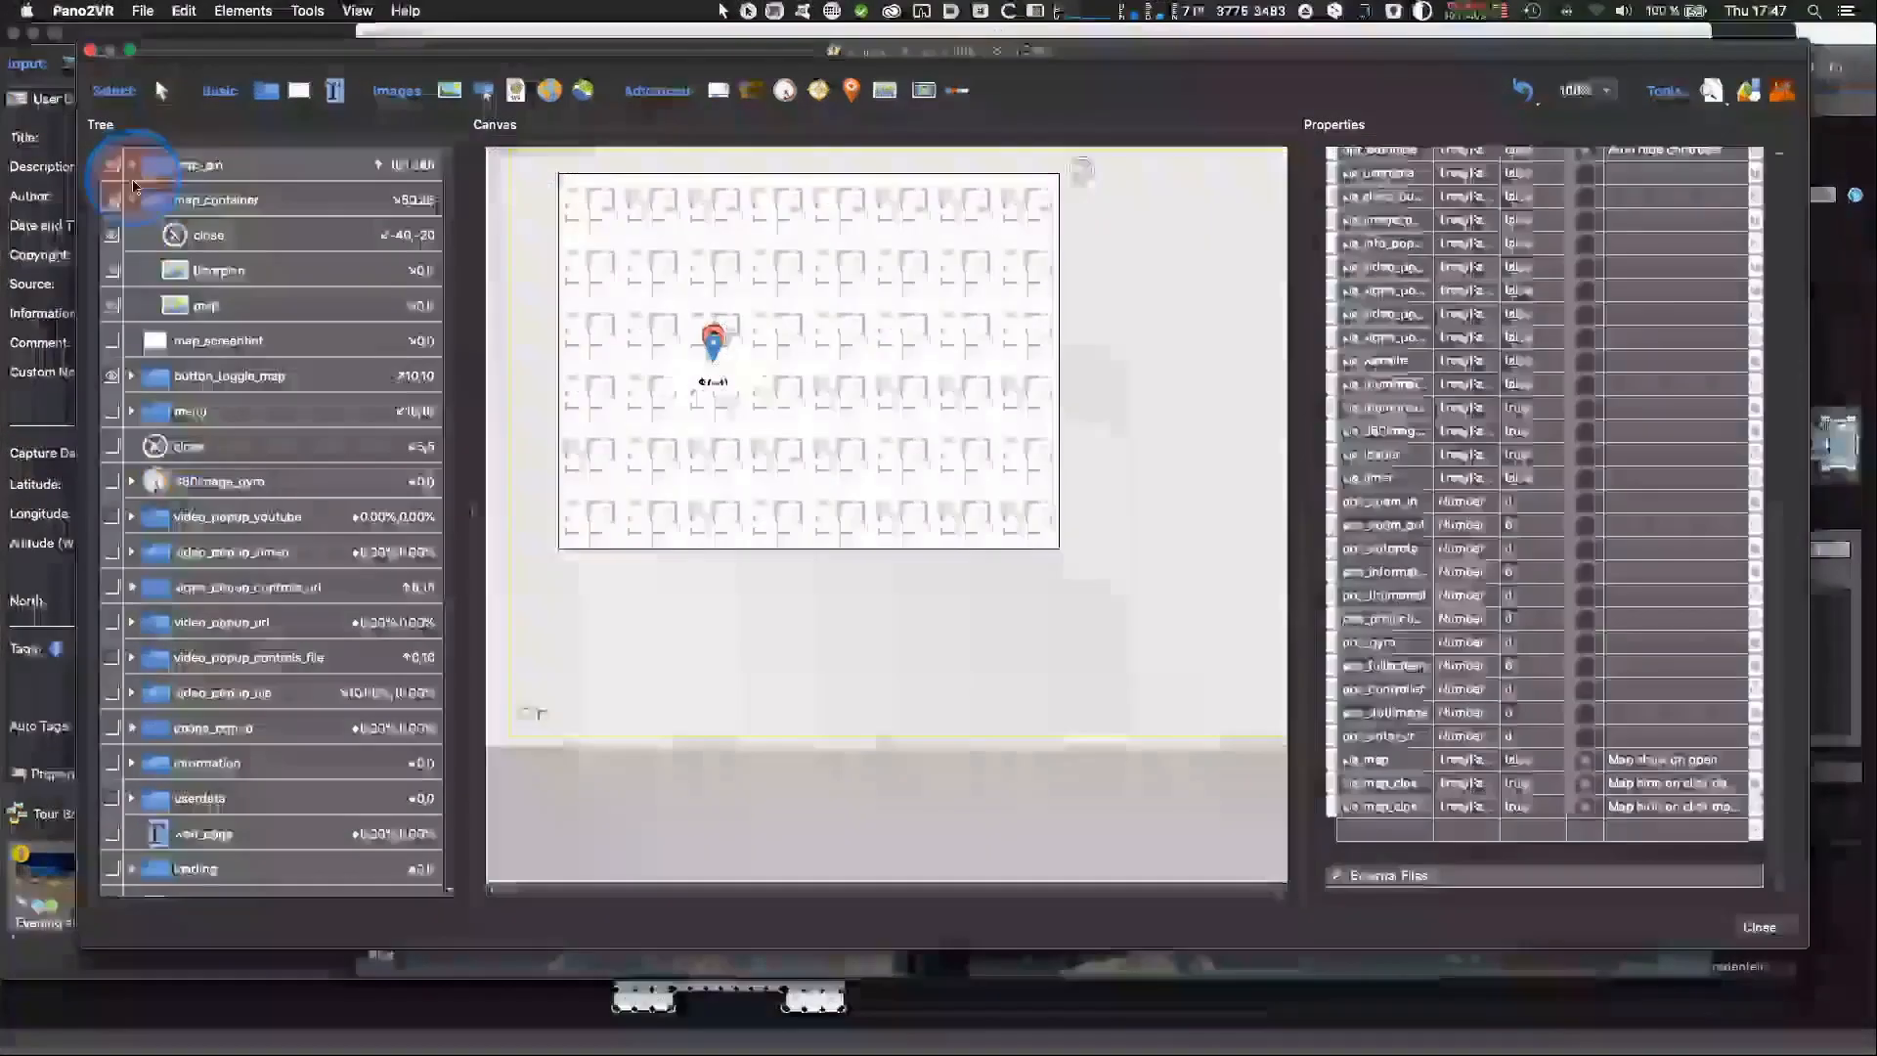
left_click(132, 164)
left_click(132, 199)
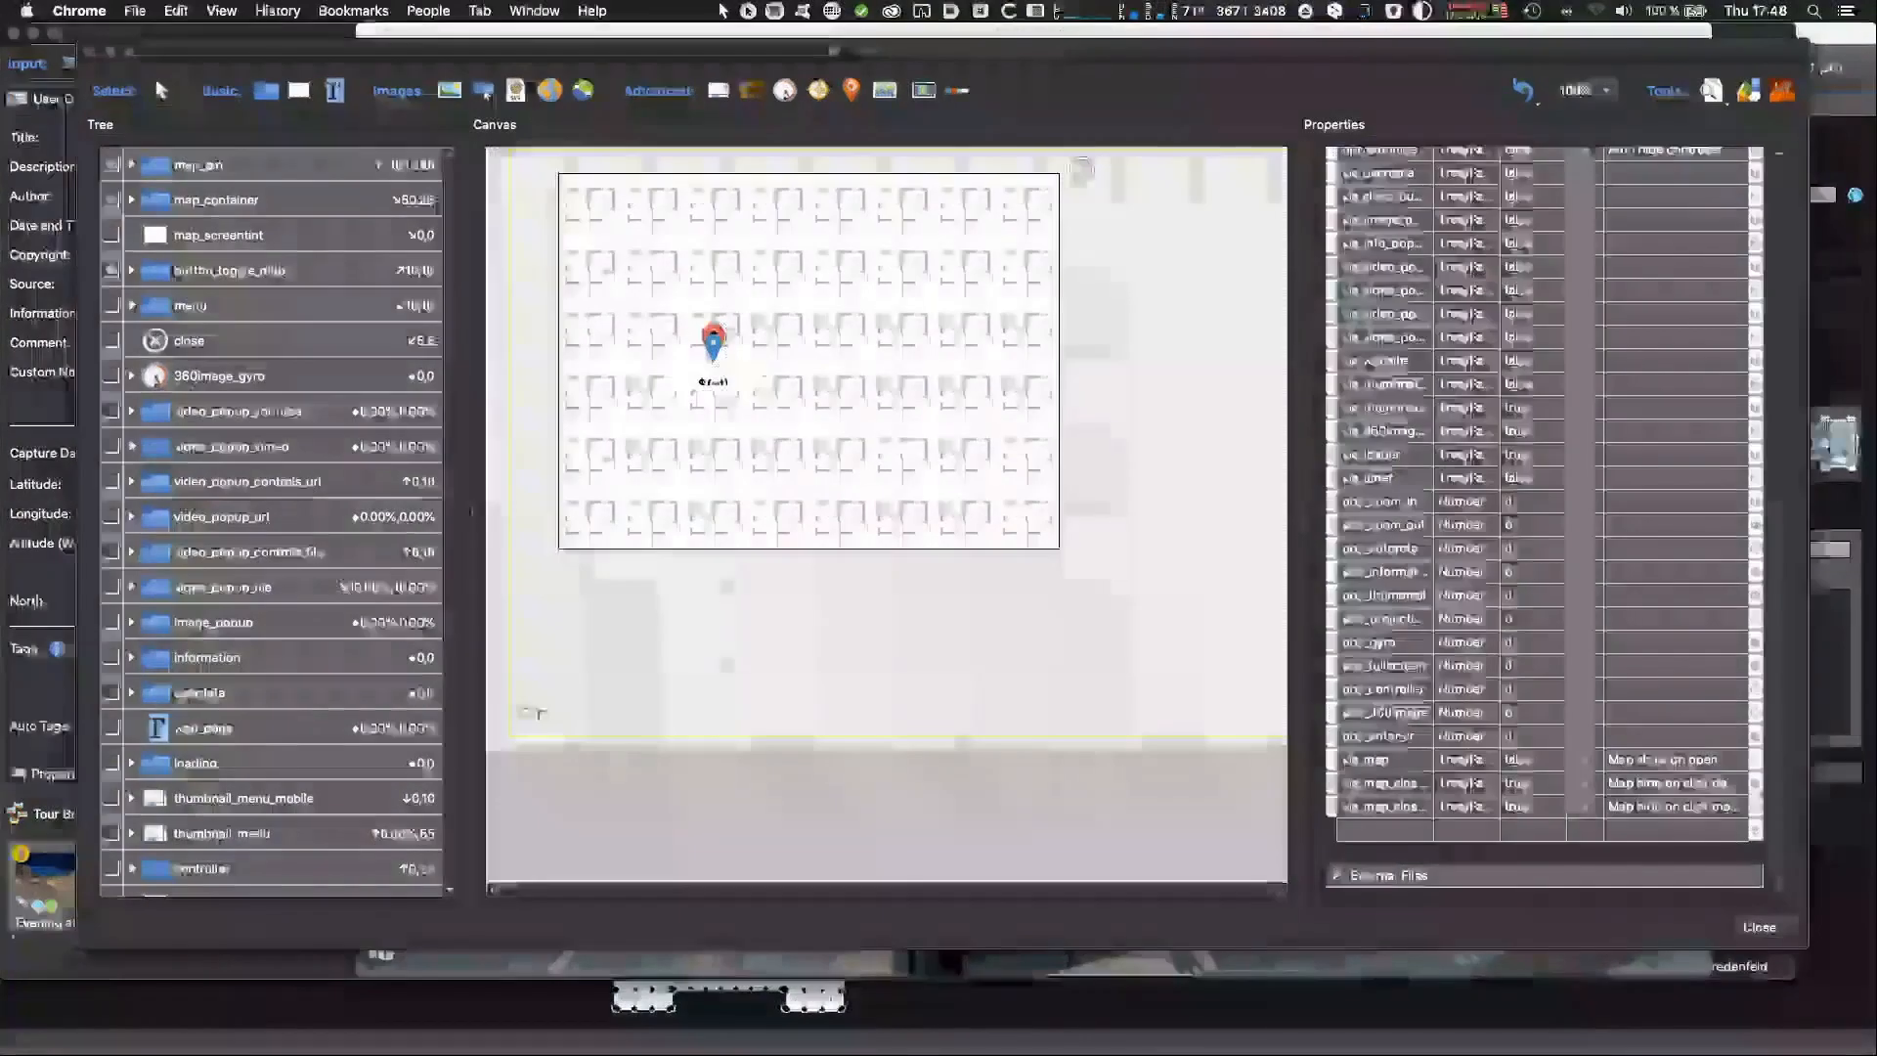
Select the floorplan element on the canvas and examine its position and size properties.
left_click(1100, 725)
left_click(997, 537)
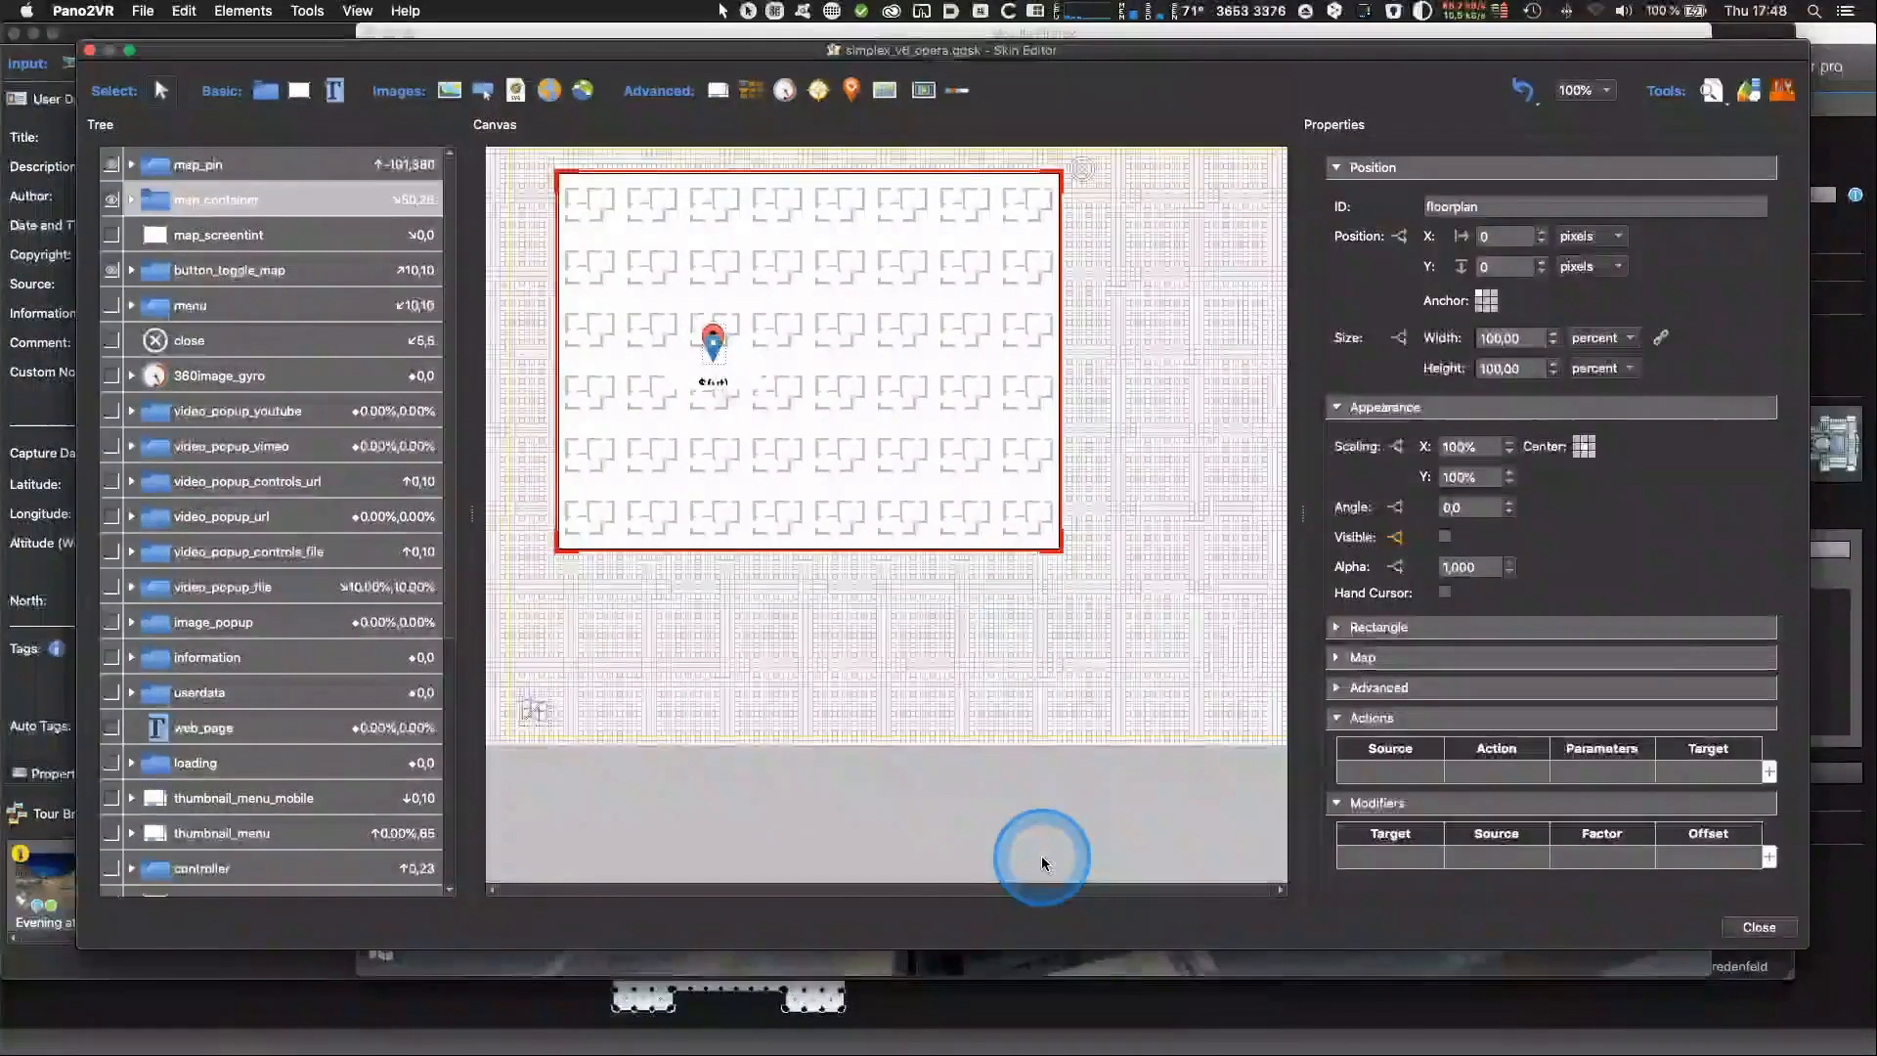
left_click(798, 231)
left_click(651, 381)
left_click(772, 538)
left_click(724, 490)
left_click(603, 310)
left_click(1309, 634)
left_click(1532, 339)
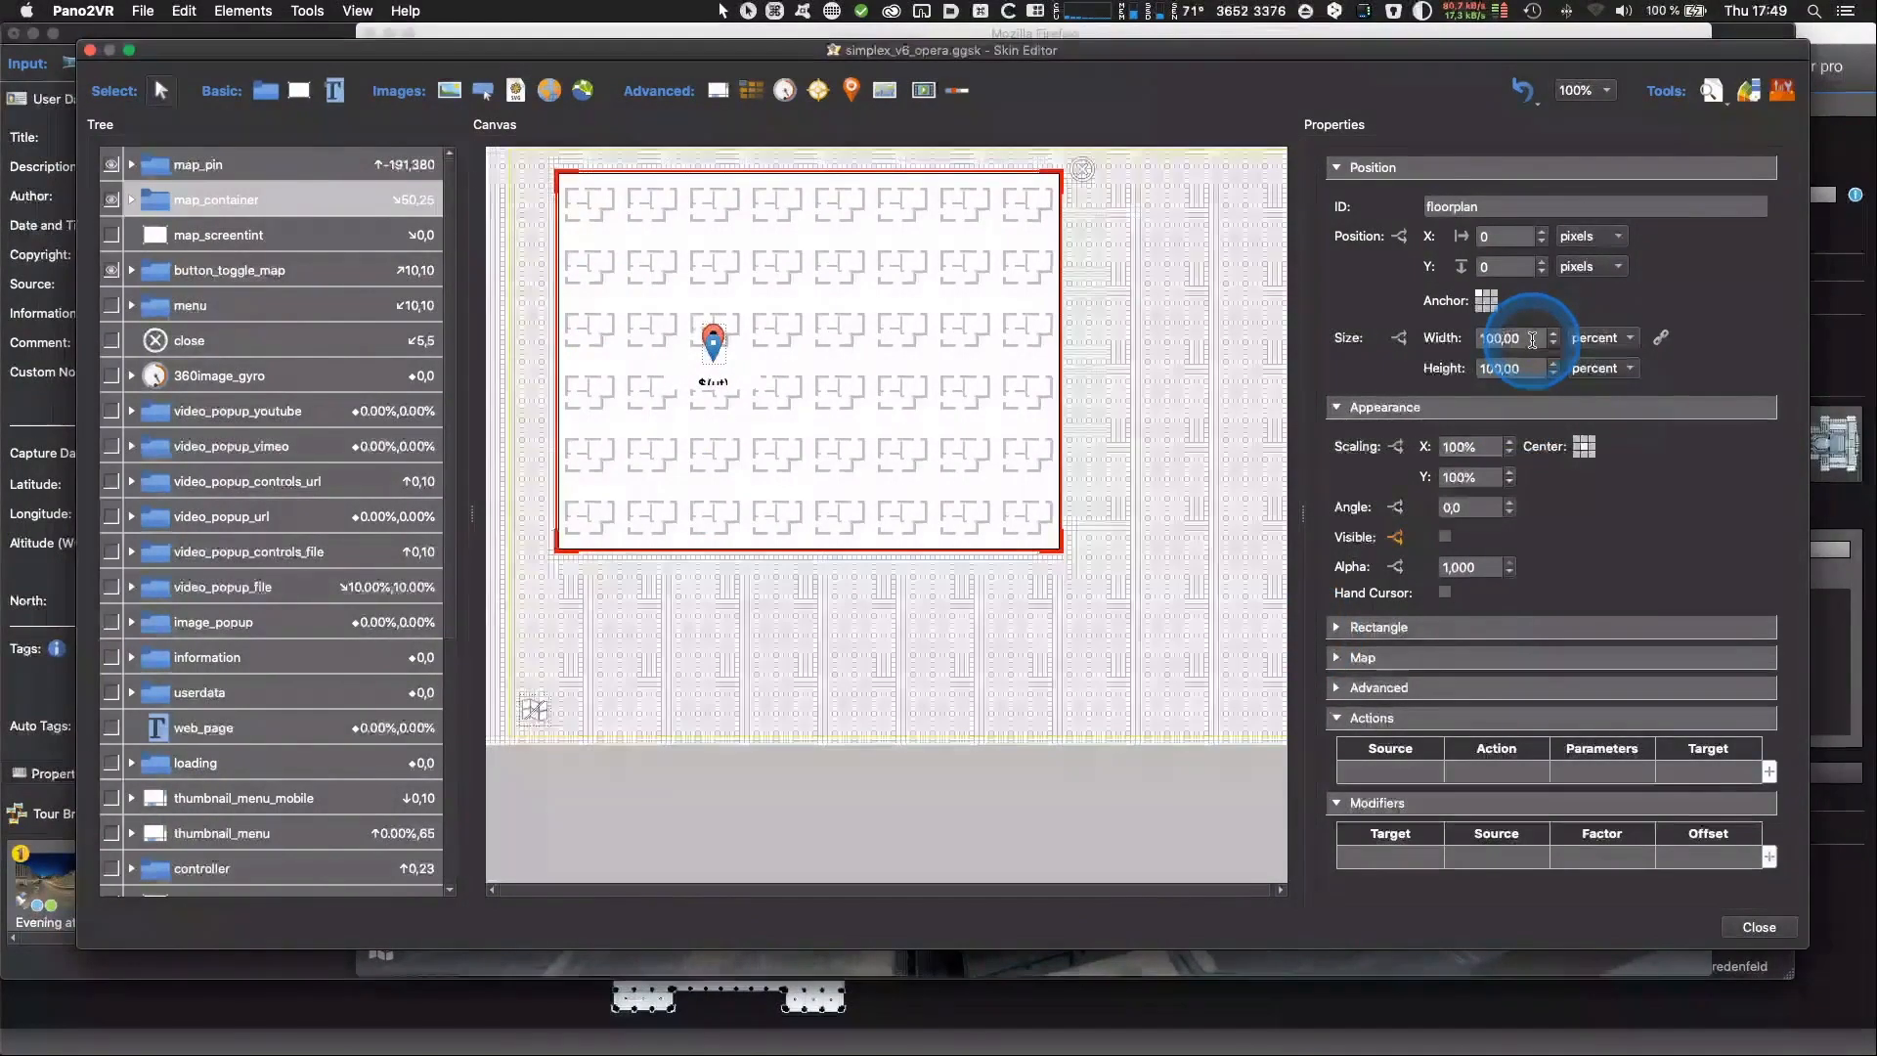
left_click(1465, 304)
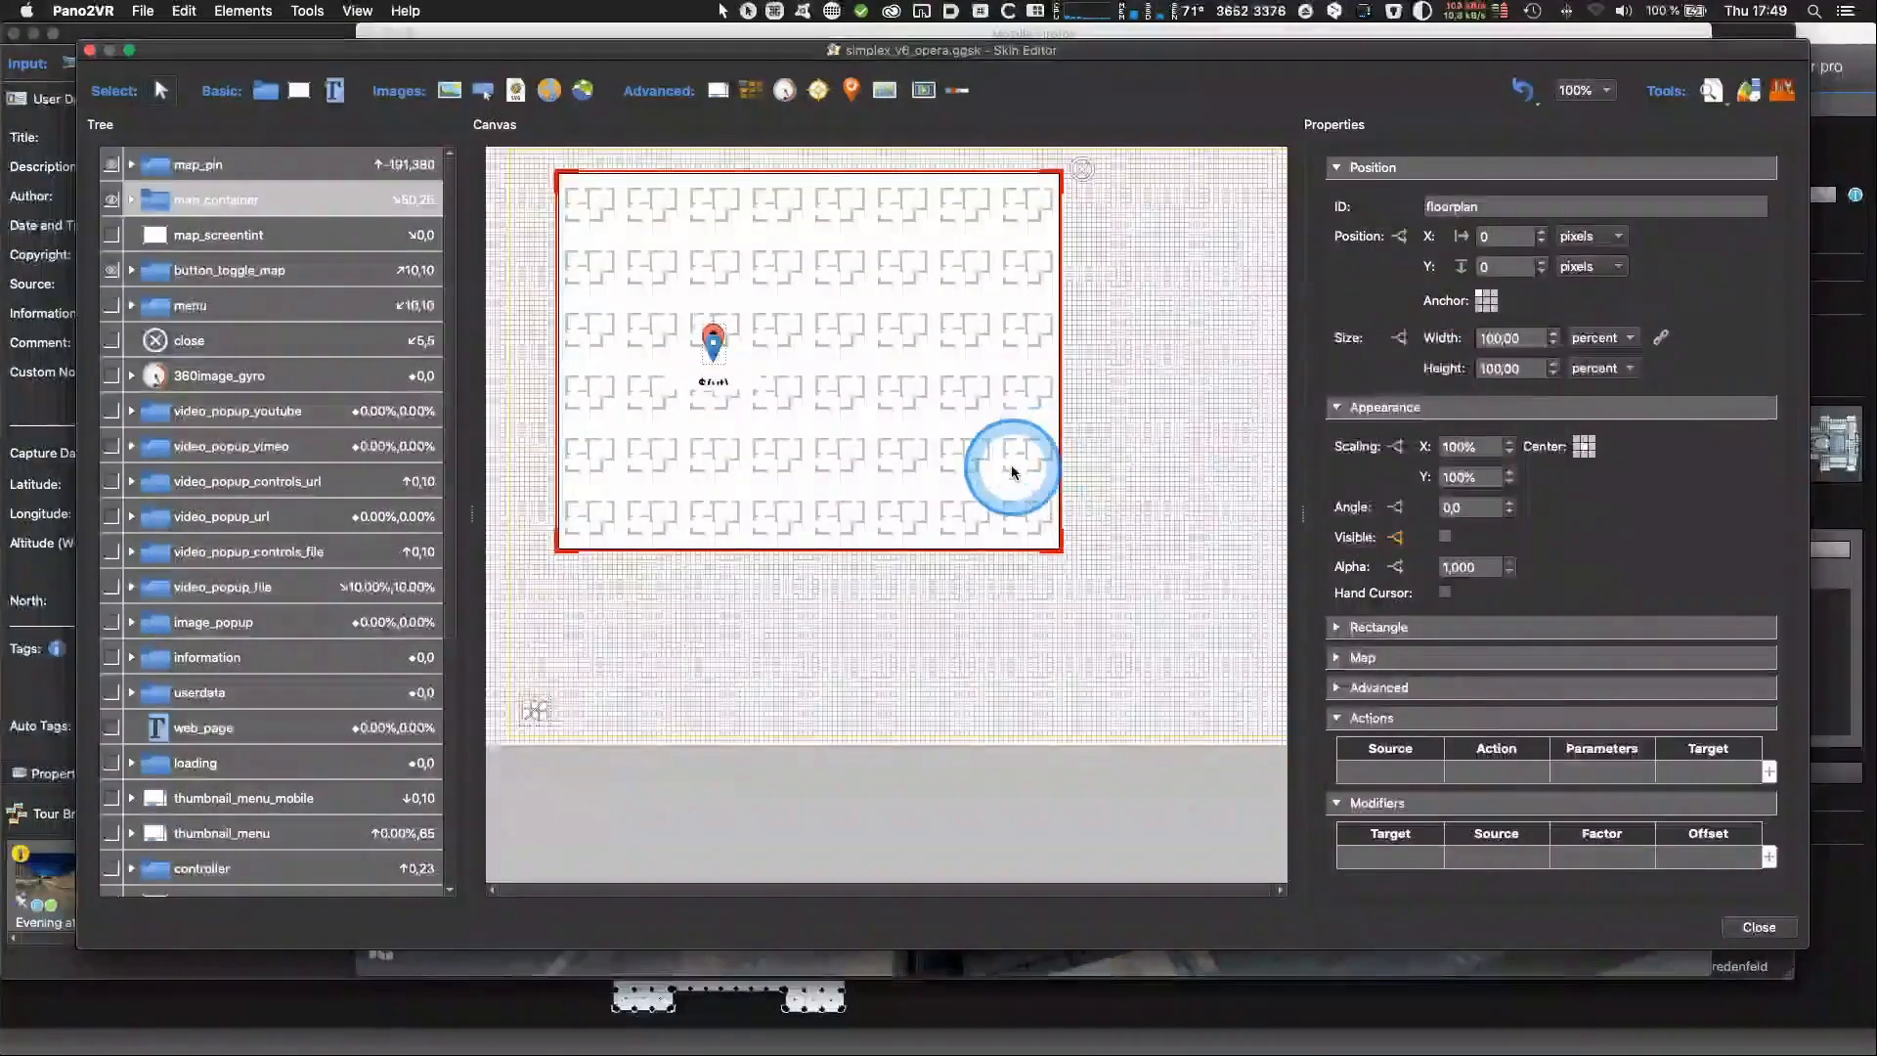
left_click(1521, 344)
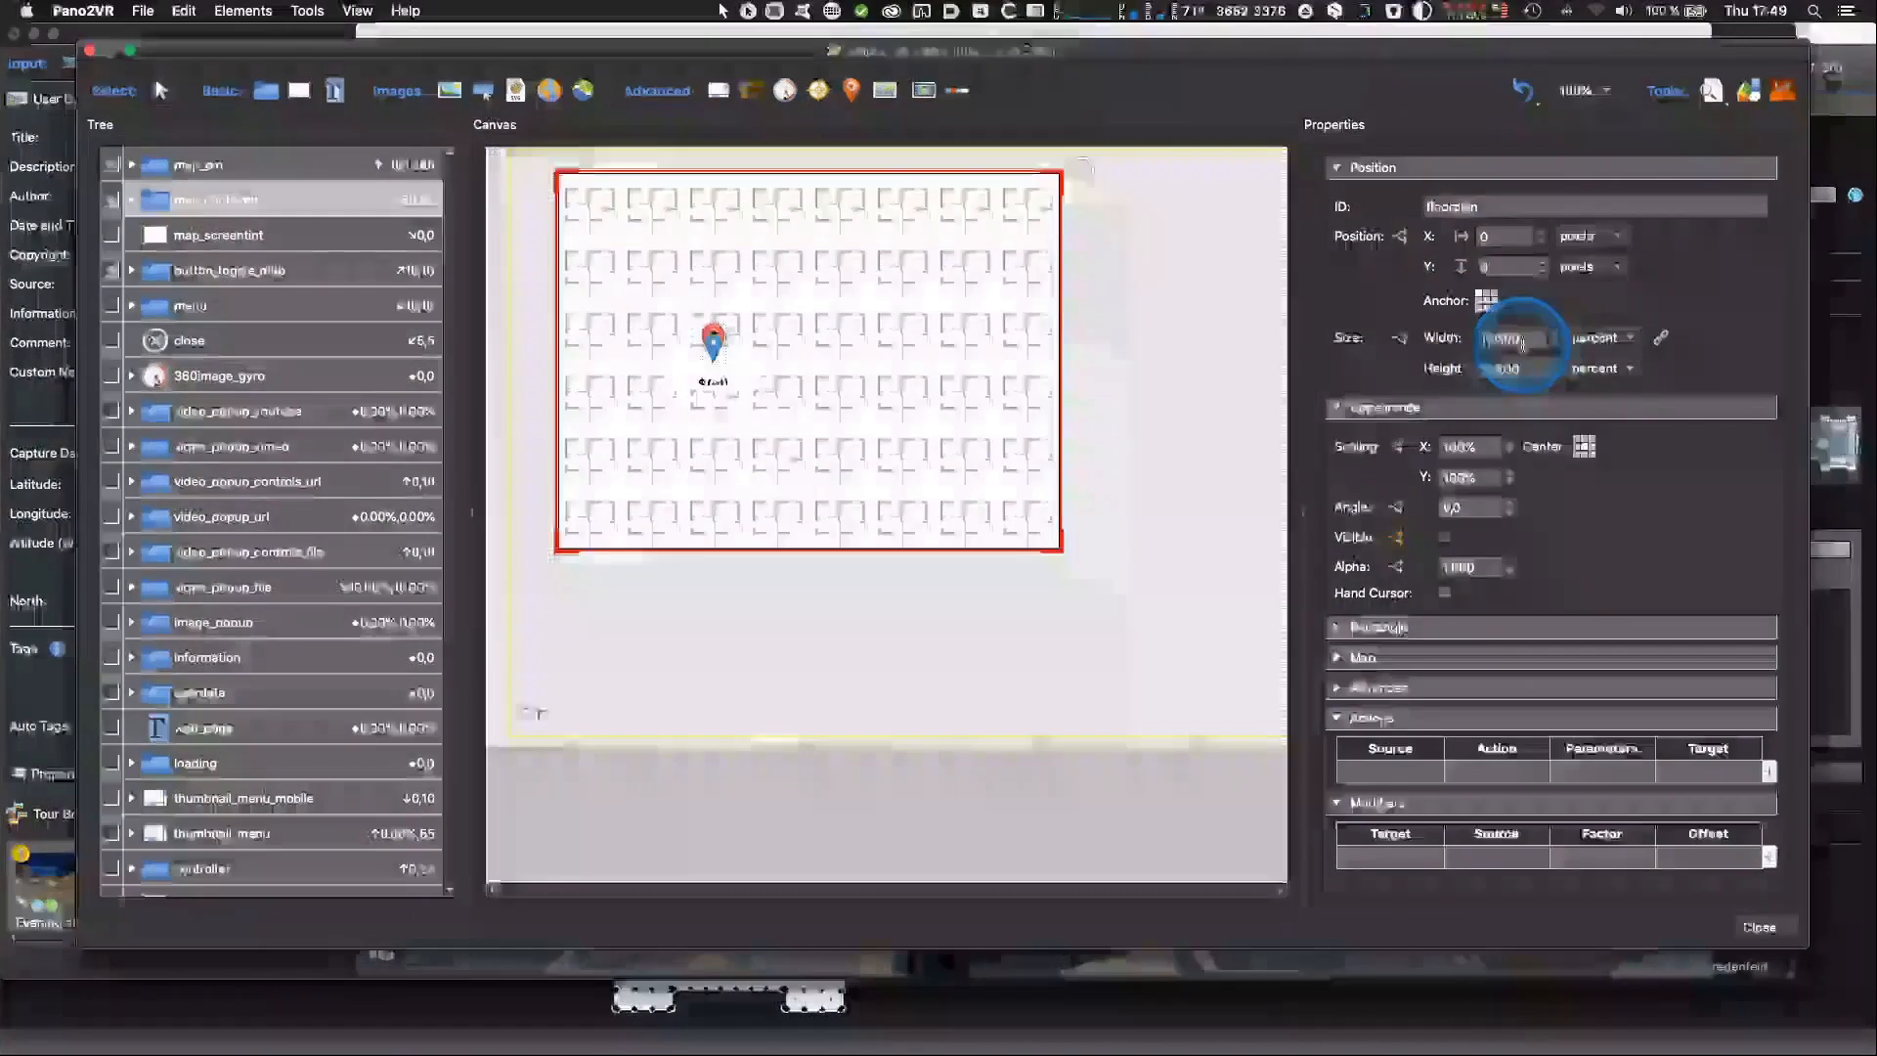
Try a logic block on the floorplan's size with the condition Player Width <= 990.
left_click(1402, 345)
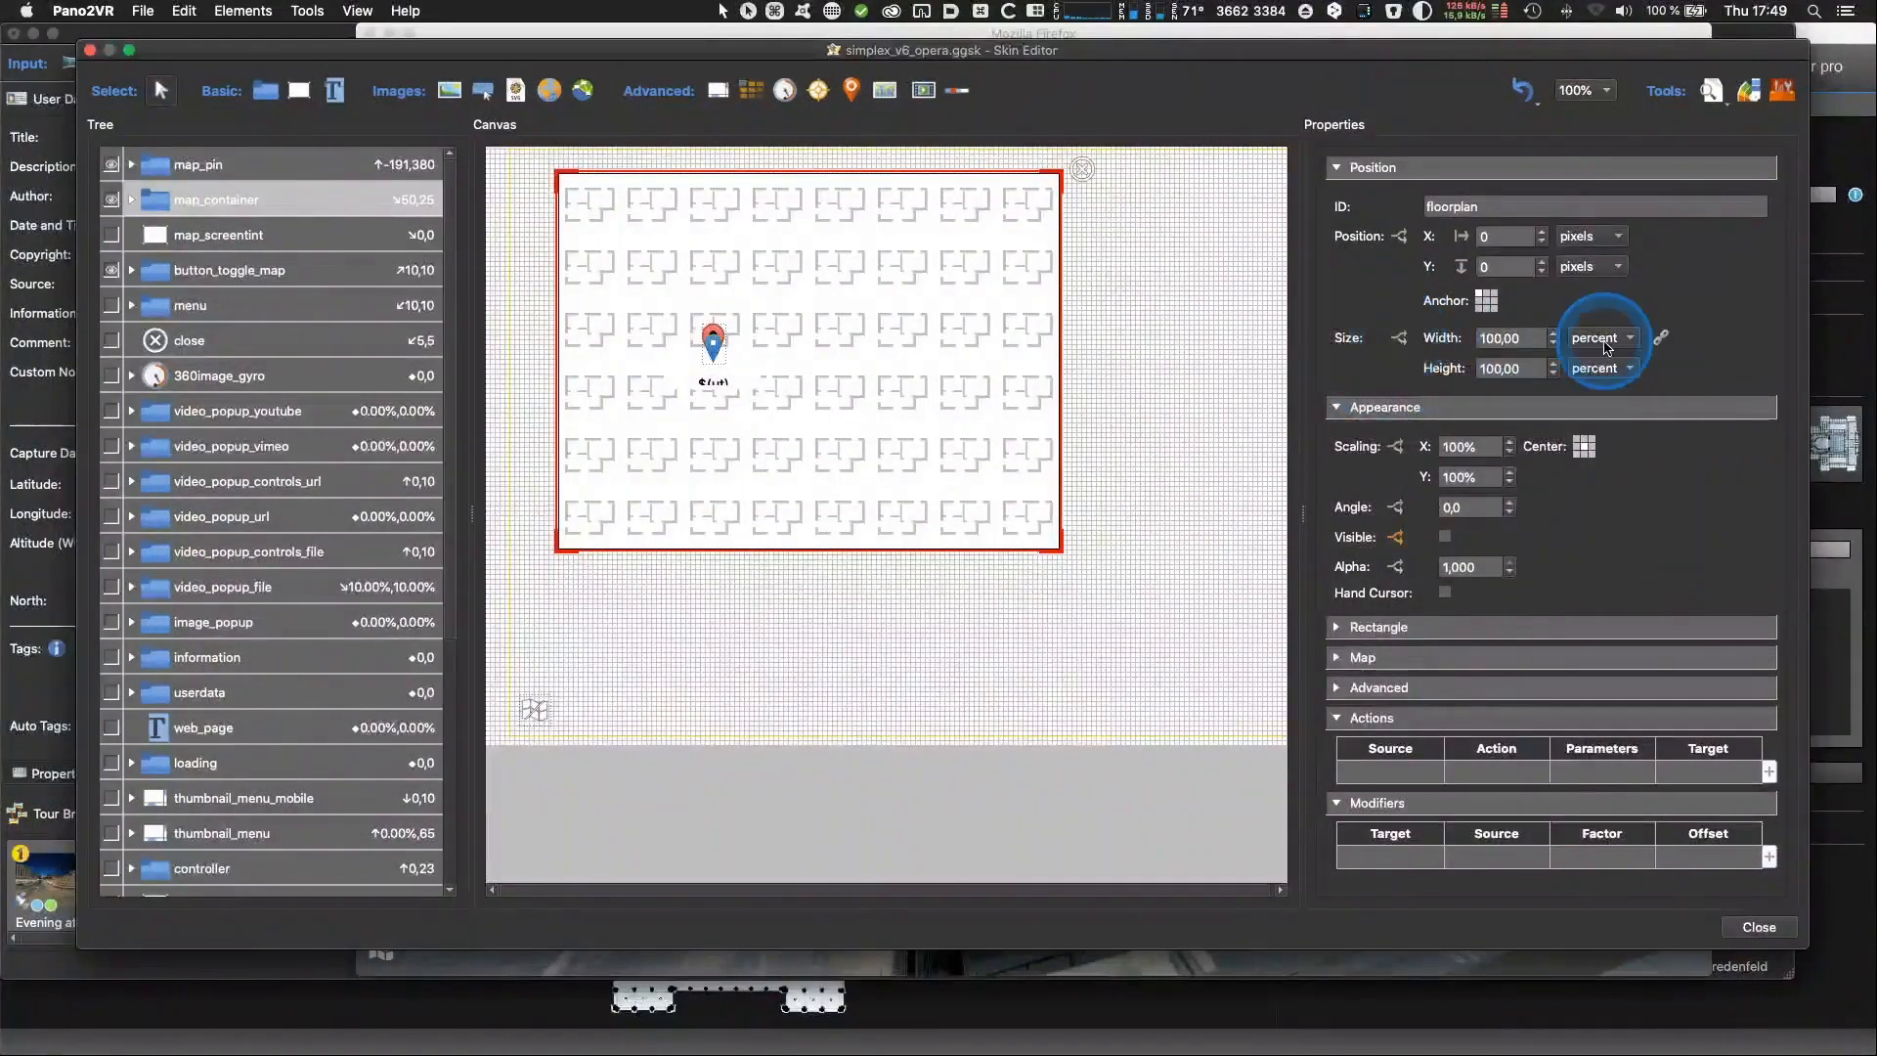
left_click(1400, 343)
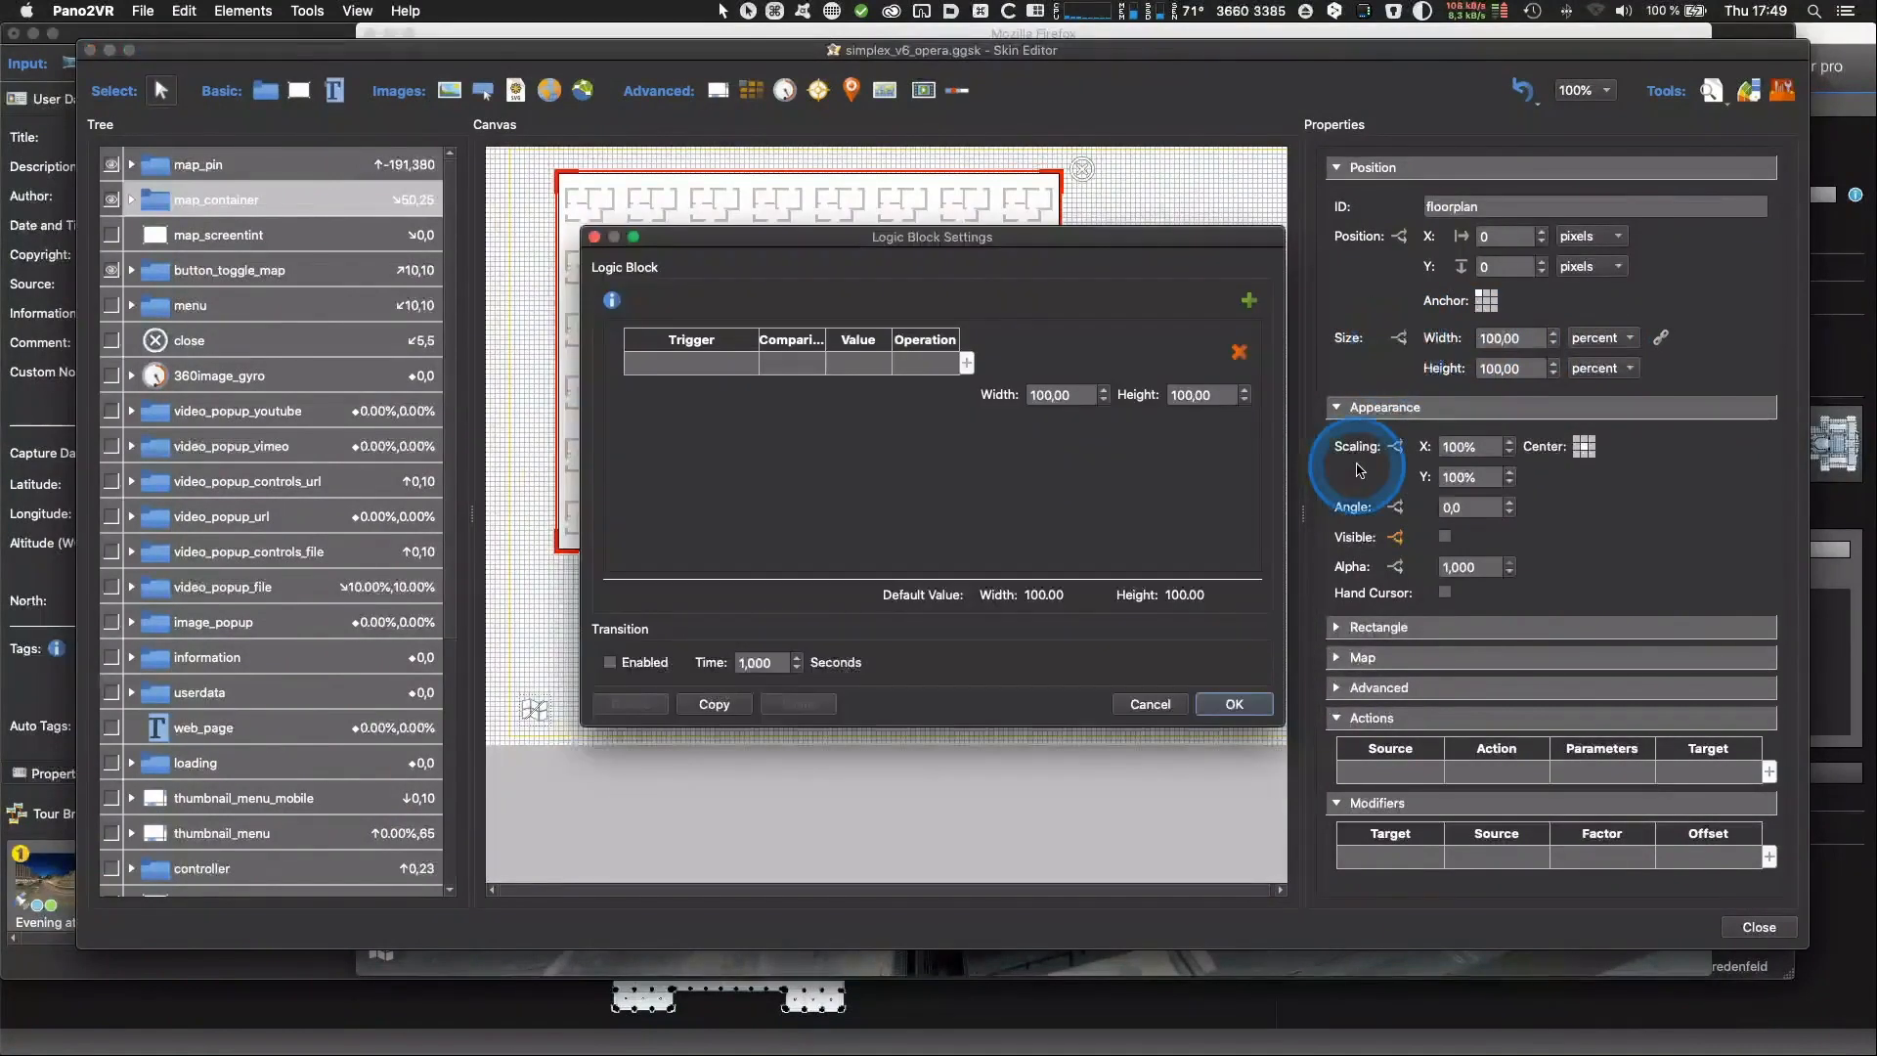
left_click(735, 371)
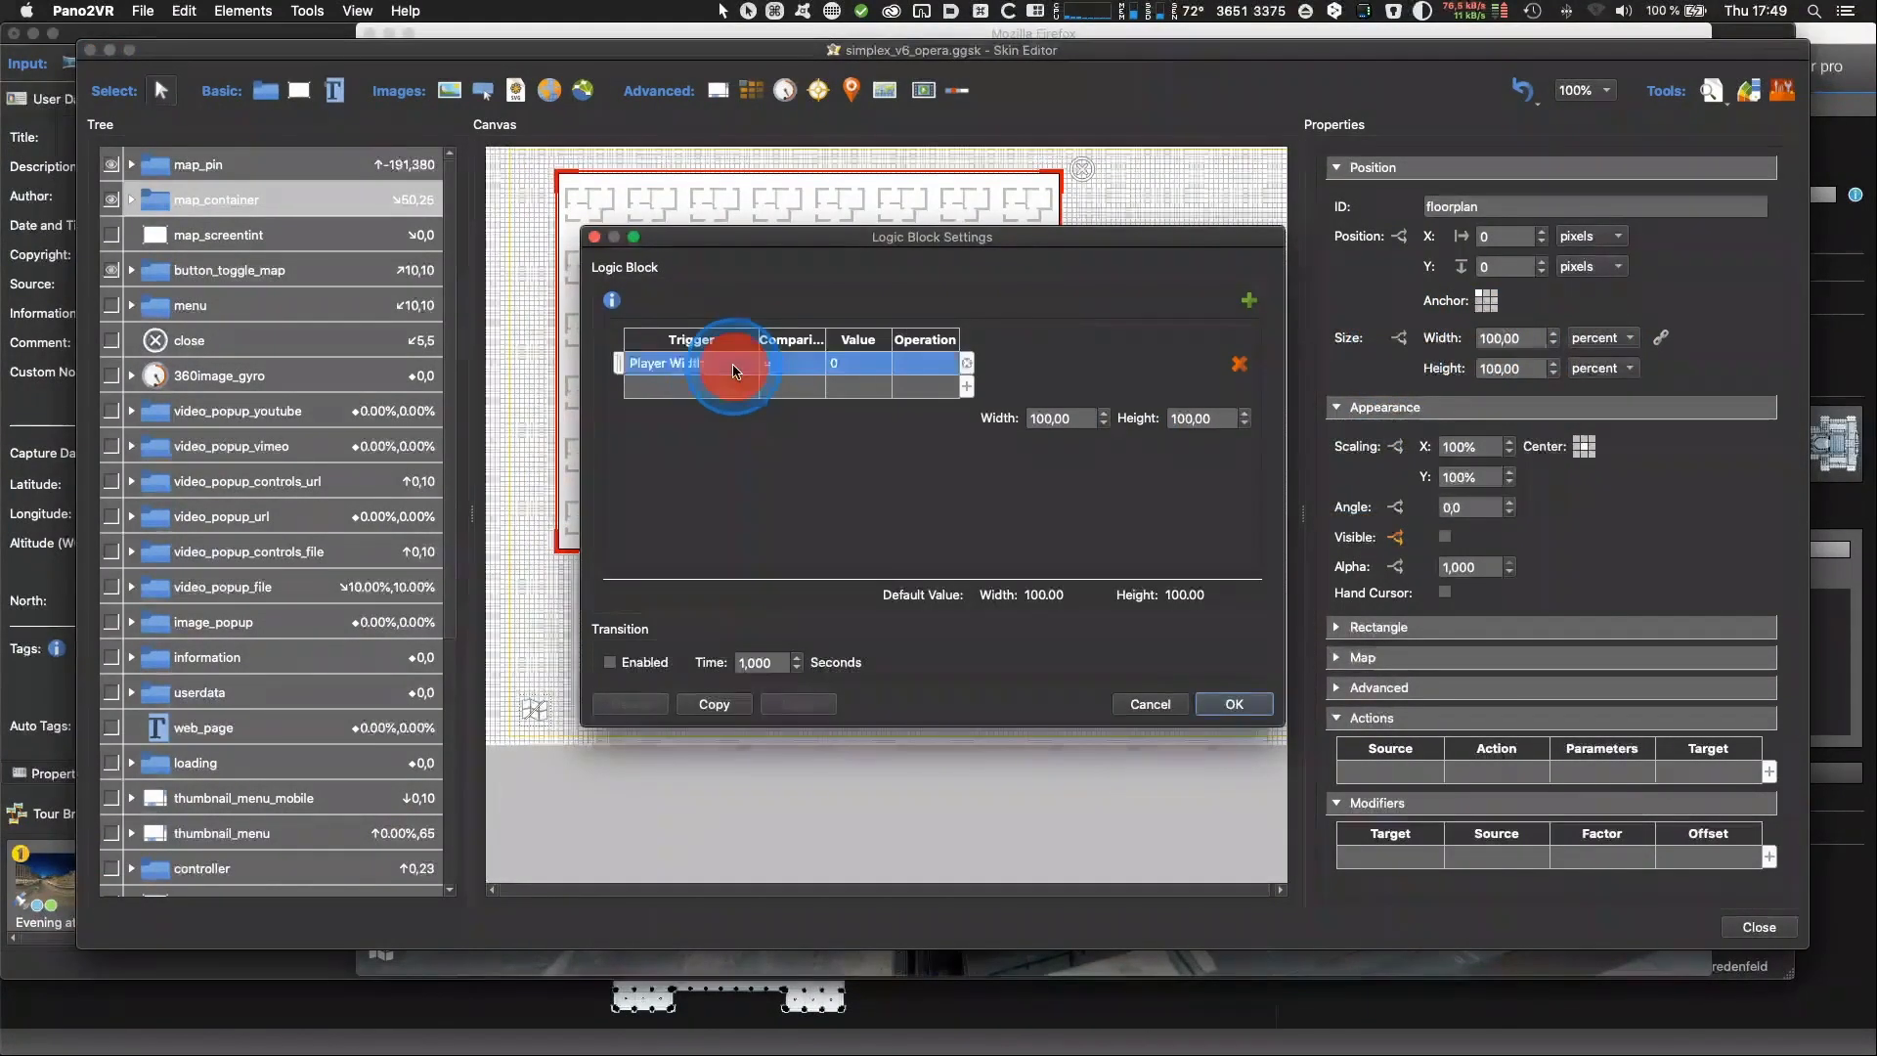
left_click(737, 365)
left_click(858, 473)
left_click(858, 358)
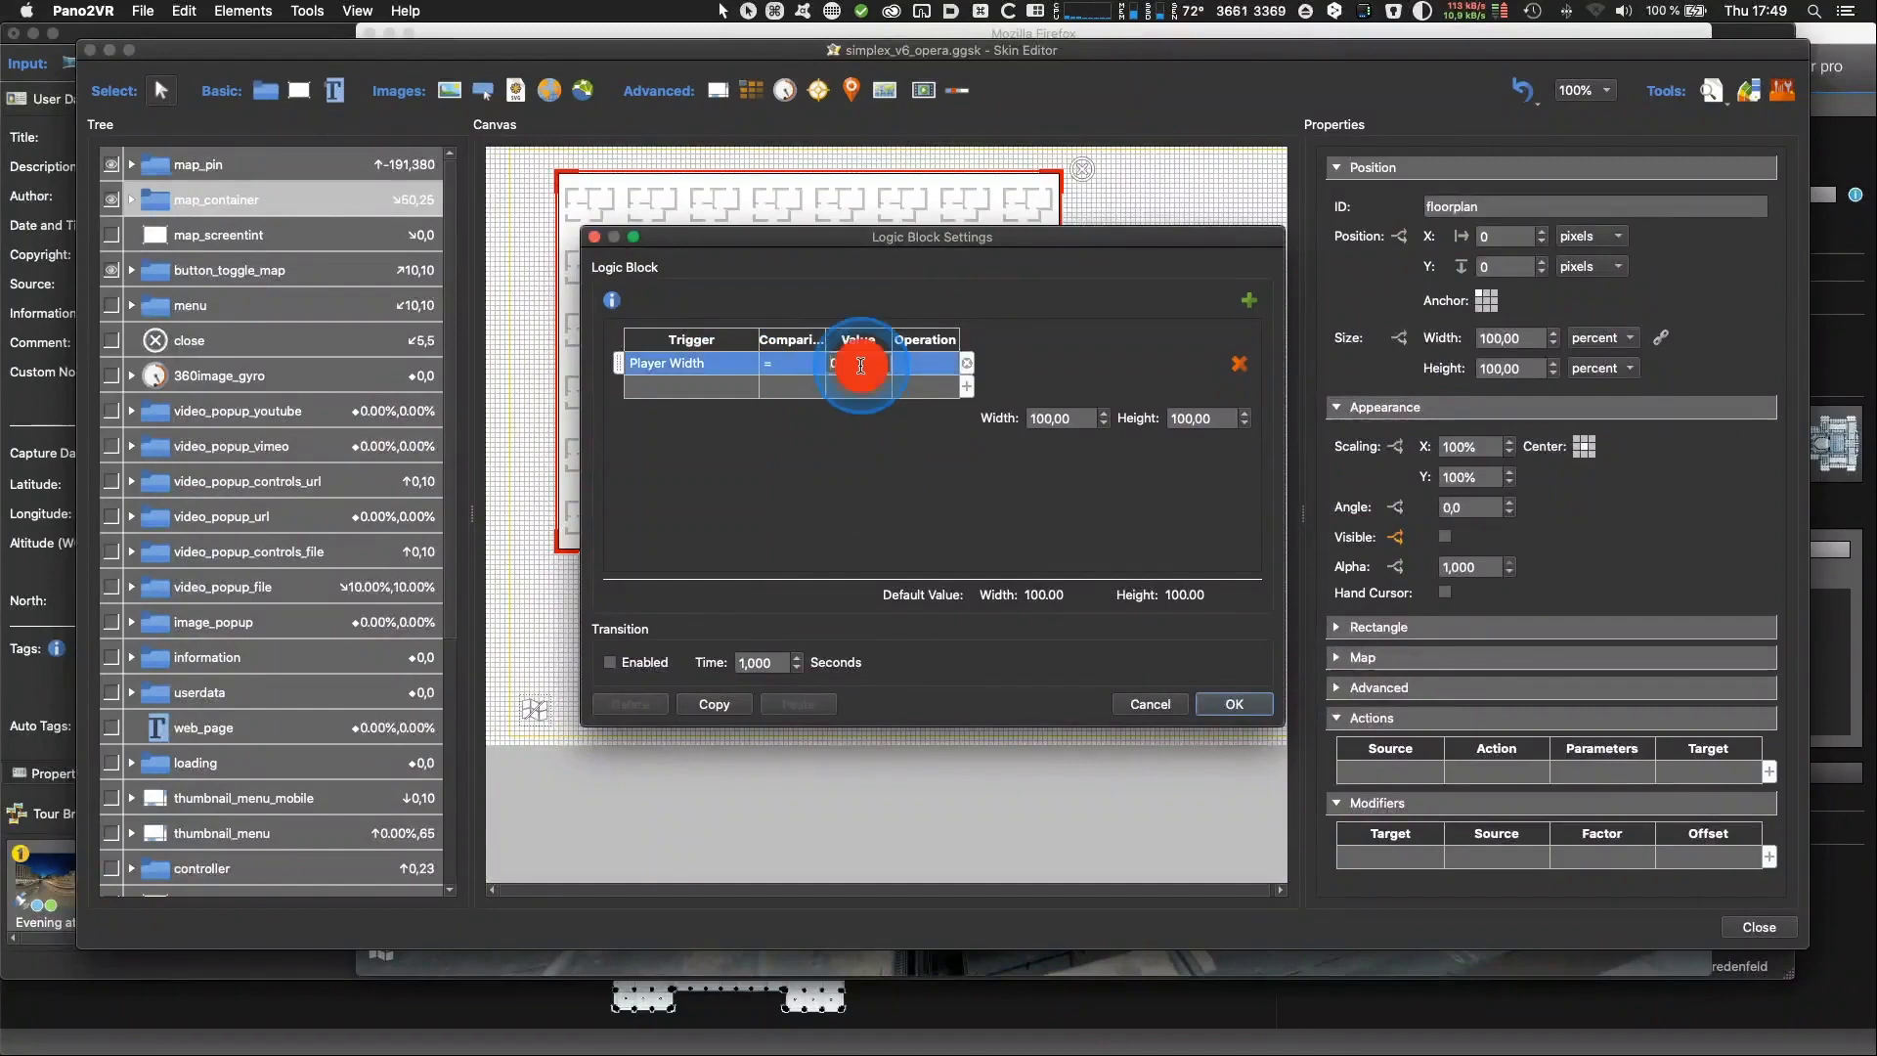
left_click(764, 355)
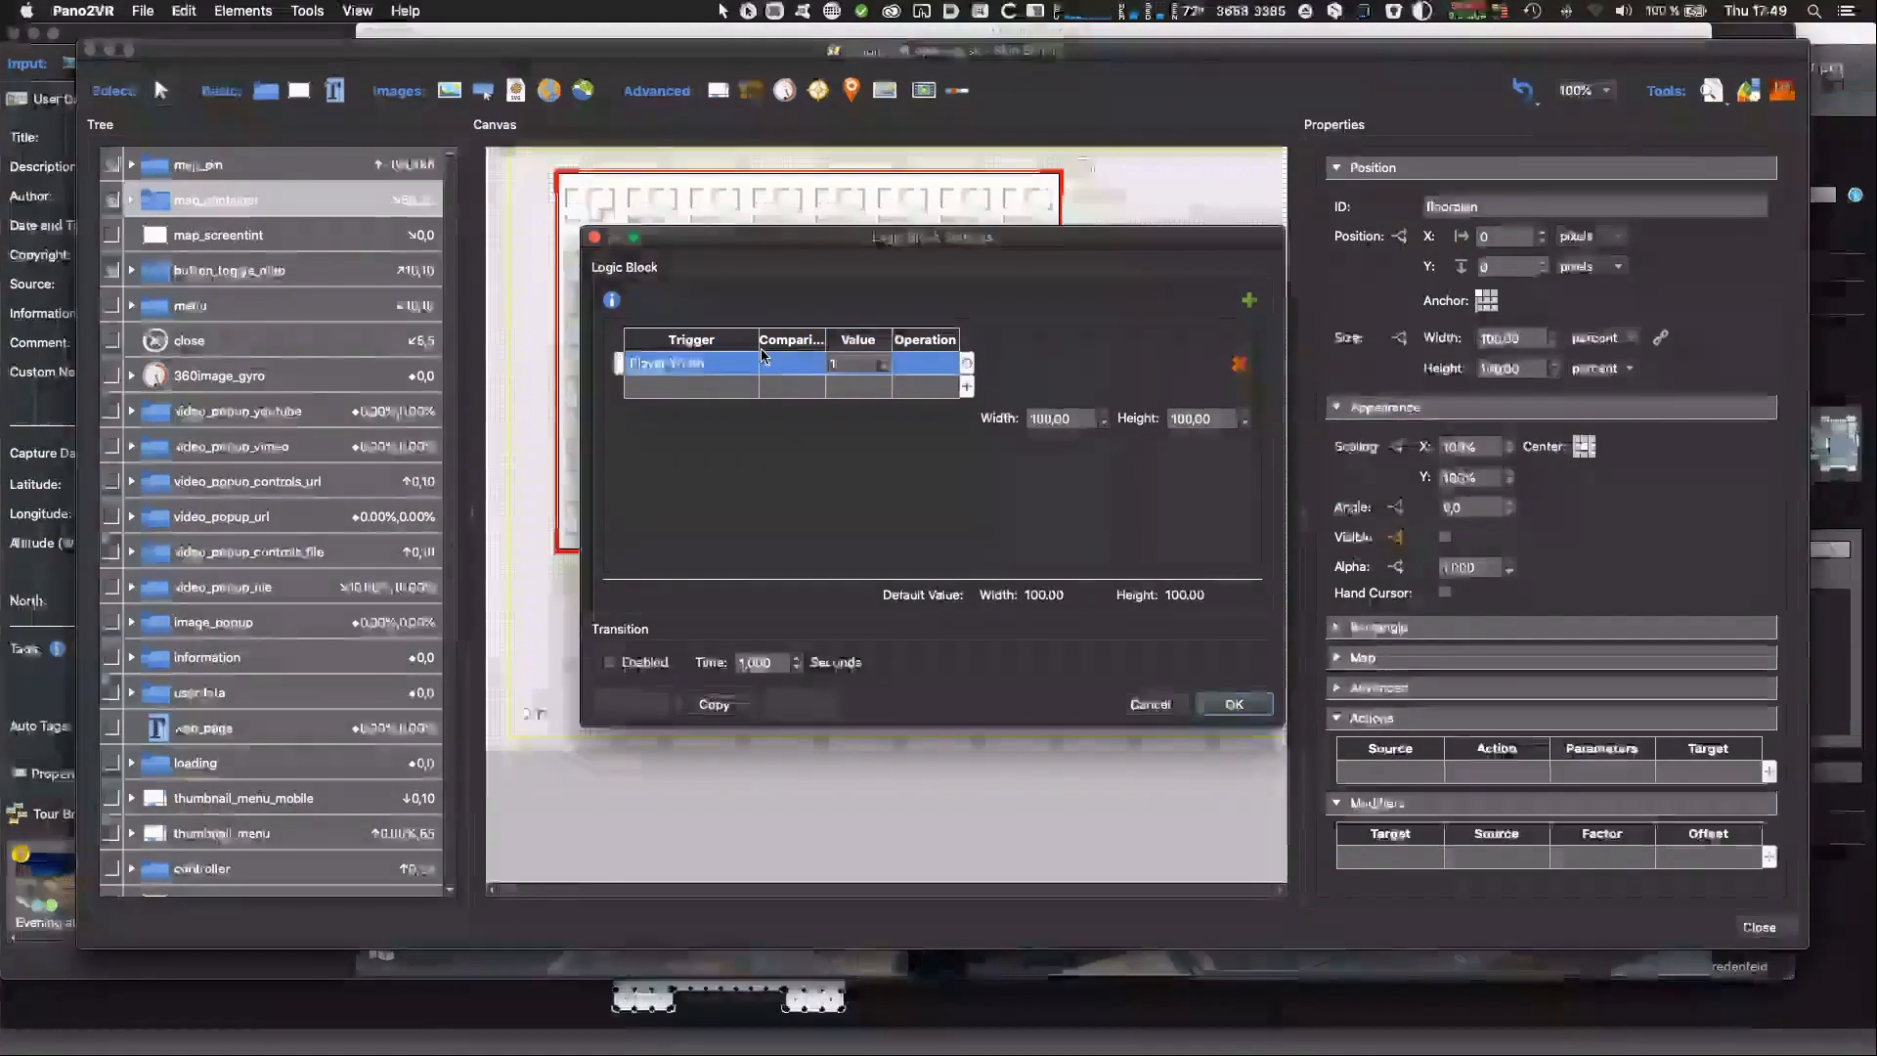
key("BackSpace")
type("990")
left_click(782, 401)
left_click(786, 364)
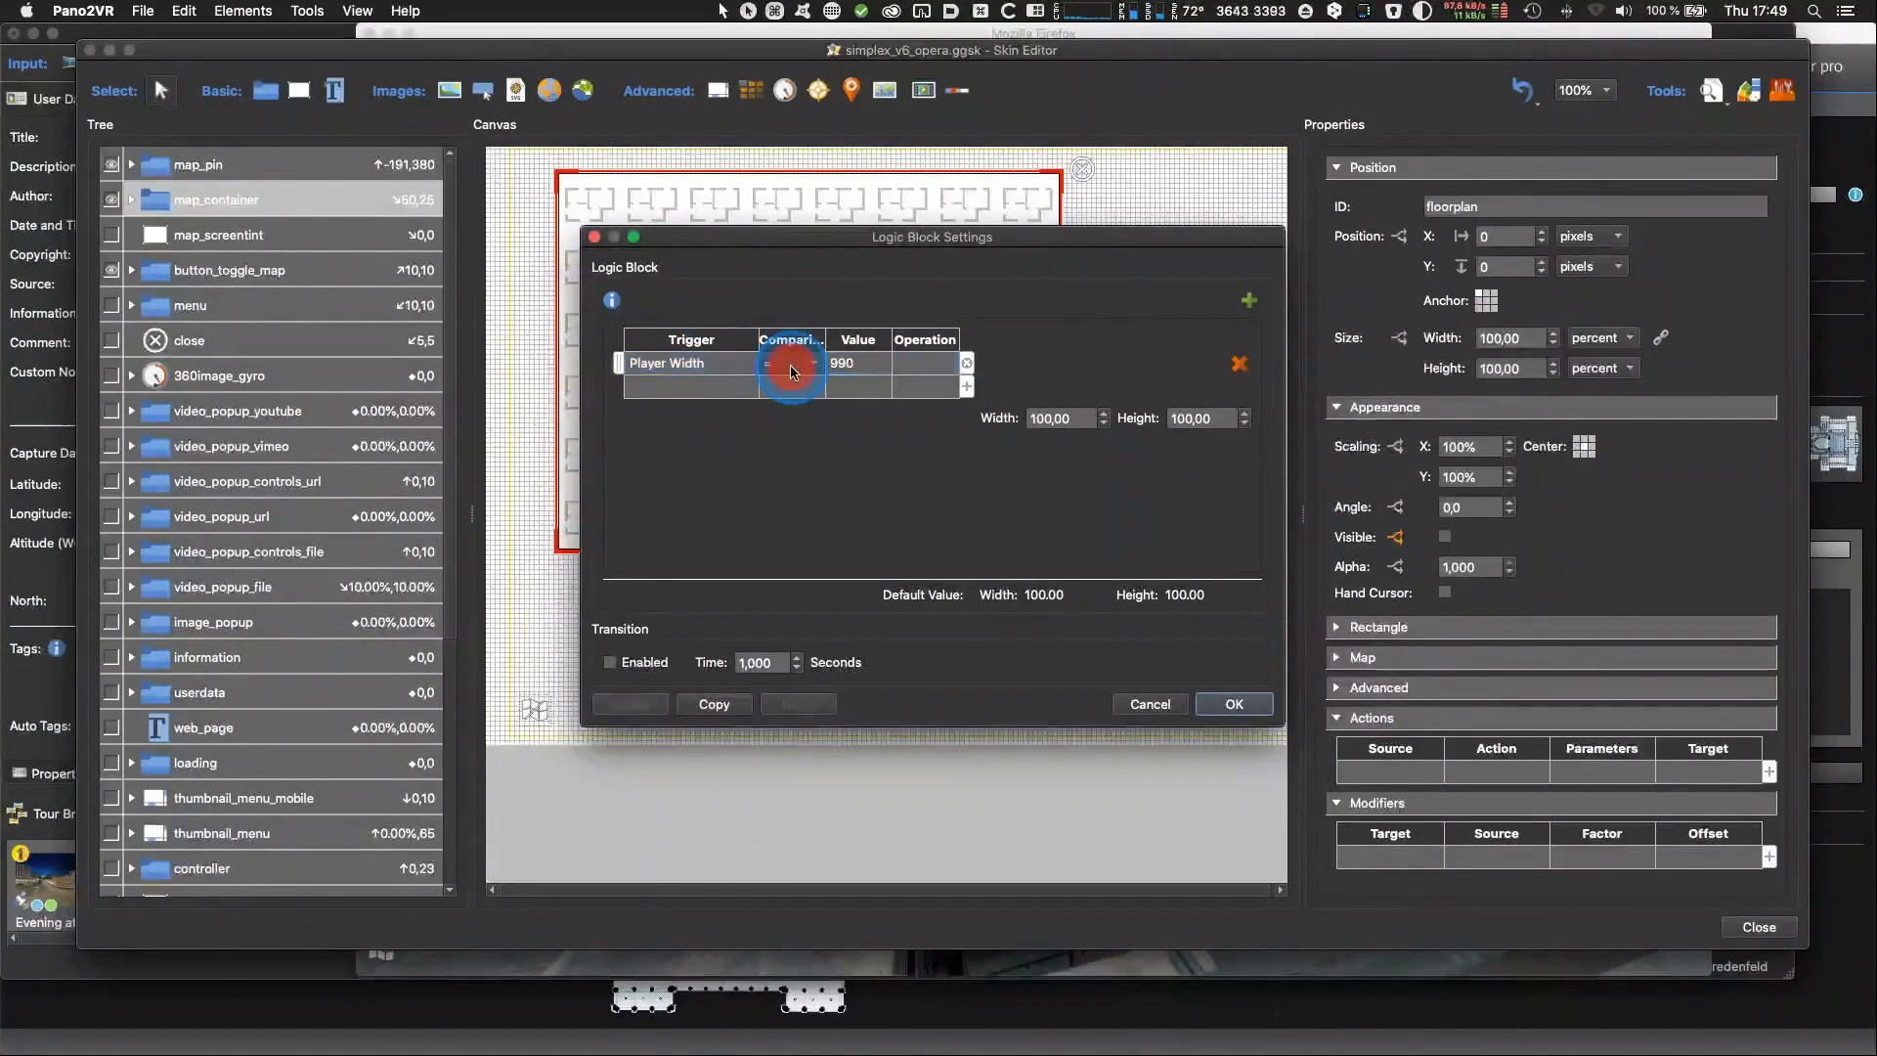
left_click(786, 365)
left_click(777, 434)
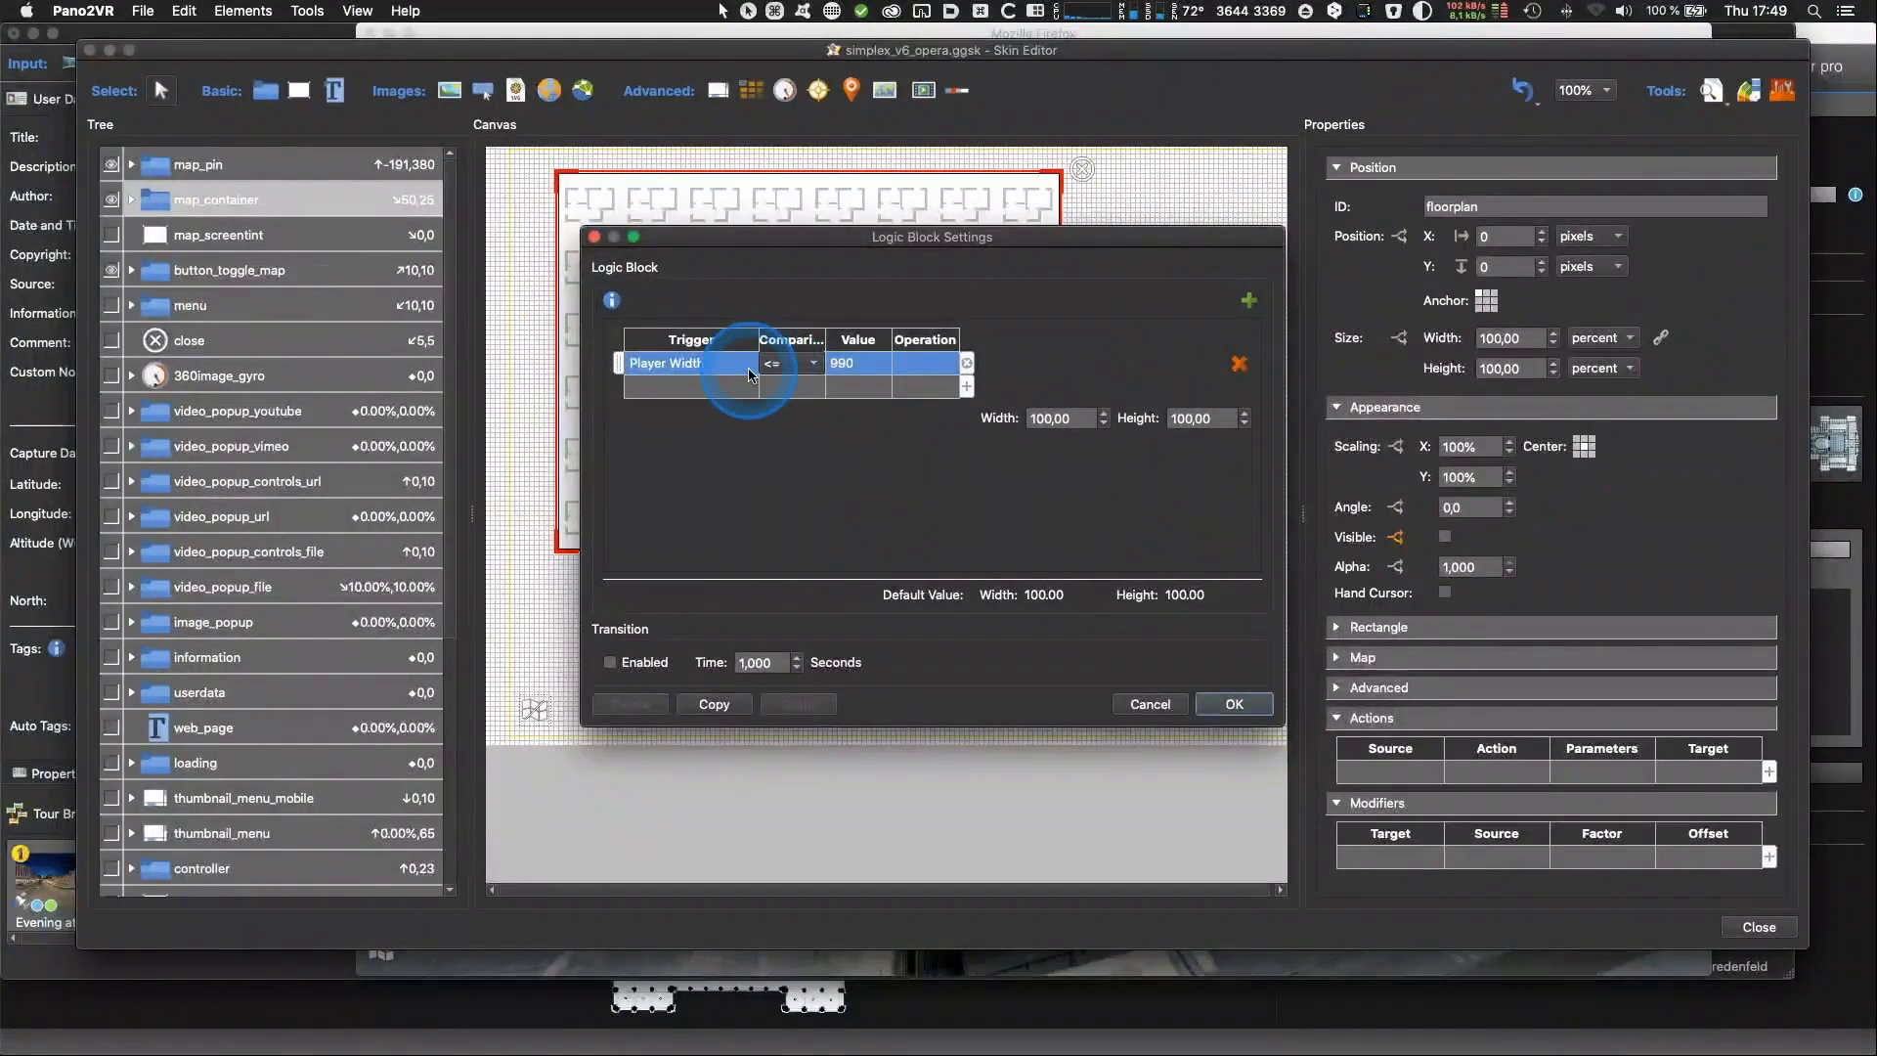
Set the width and height to 80 for the Player Width condition in the size logic block.
left_click_drag(1081, 420, 936, 409)
type("80")
key("Tab")
type("80")
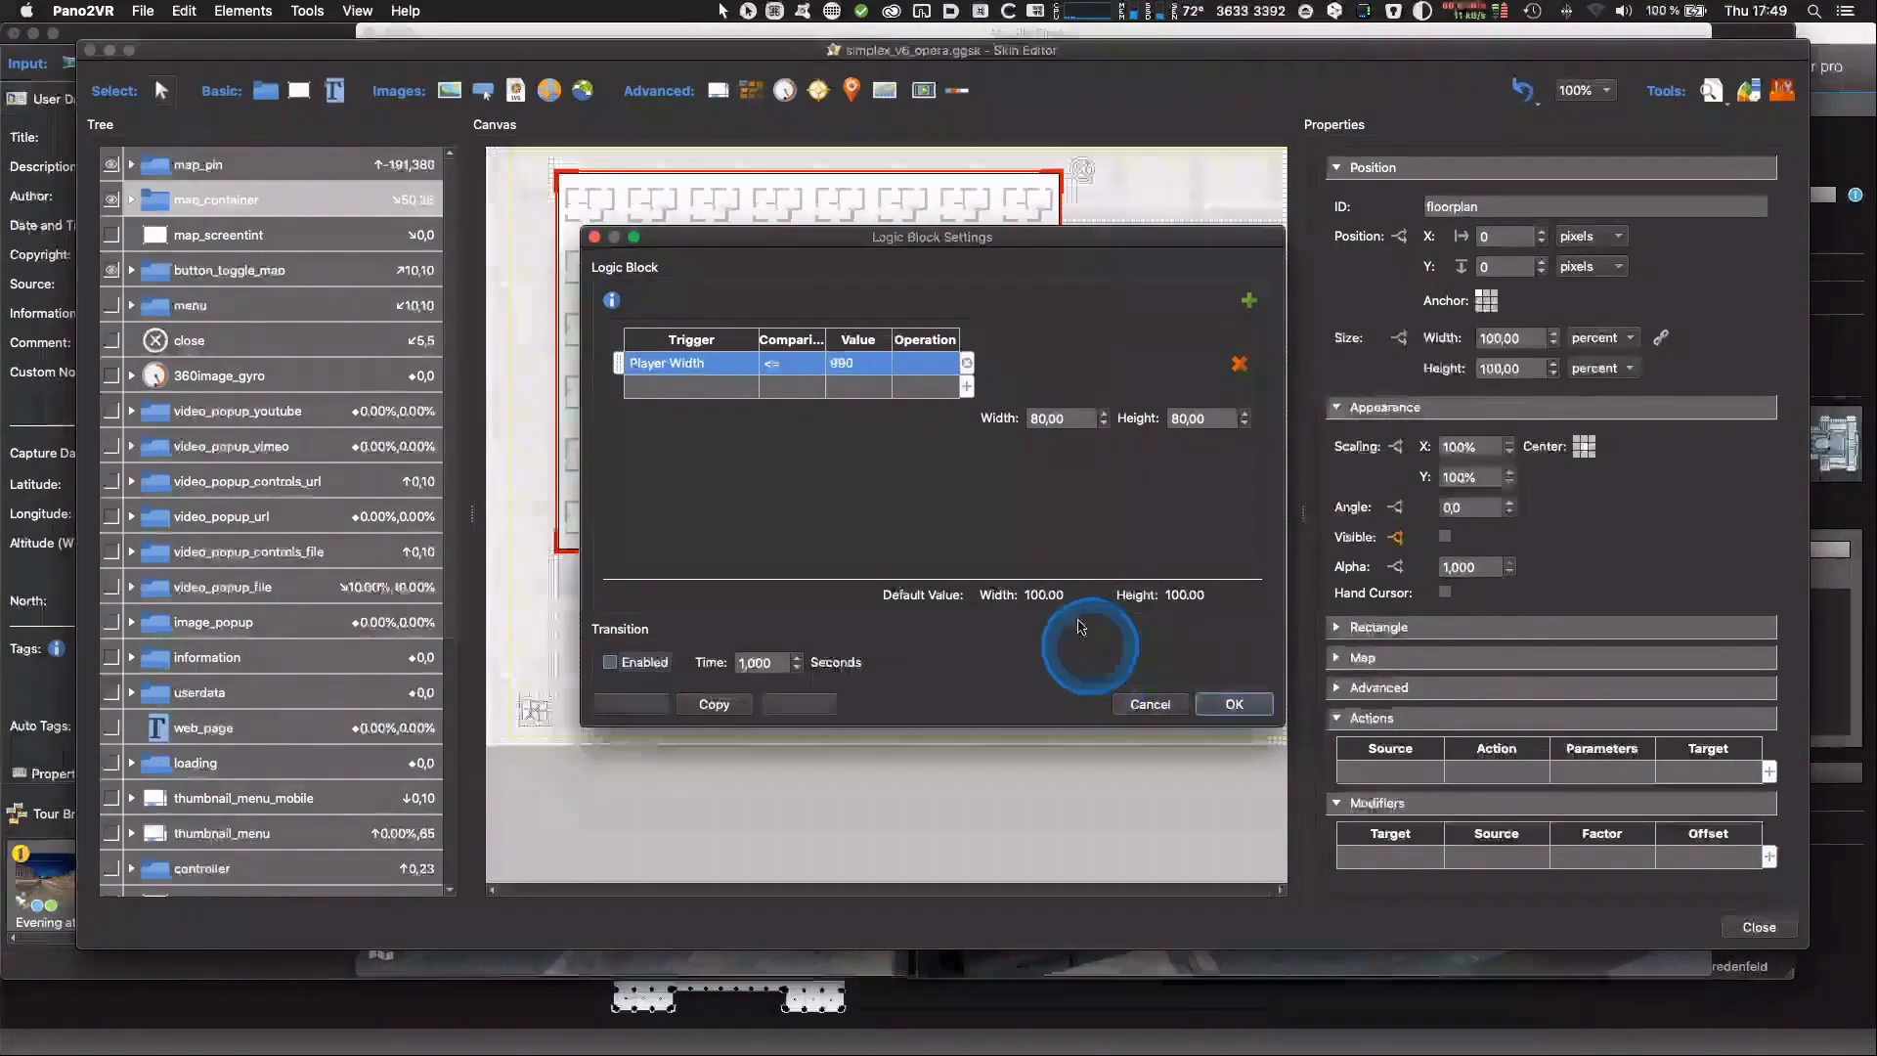
Examine the Player triggers offered for the size logic block, such as Is Mobile, Gyro Available and VR Active, and cancel the logic block.
left_click(728, 368)
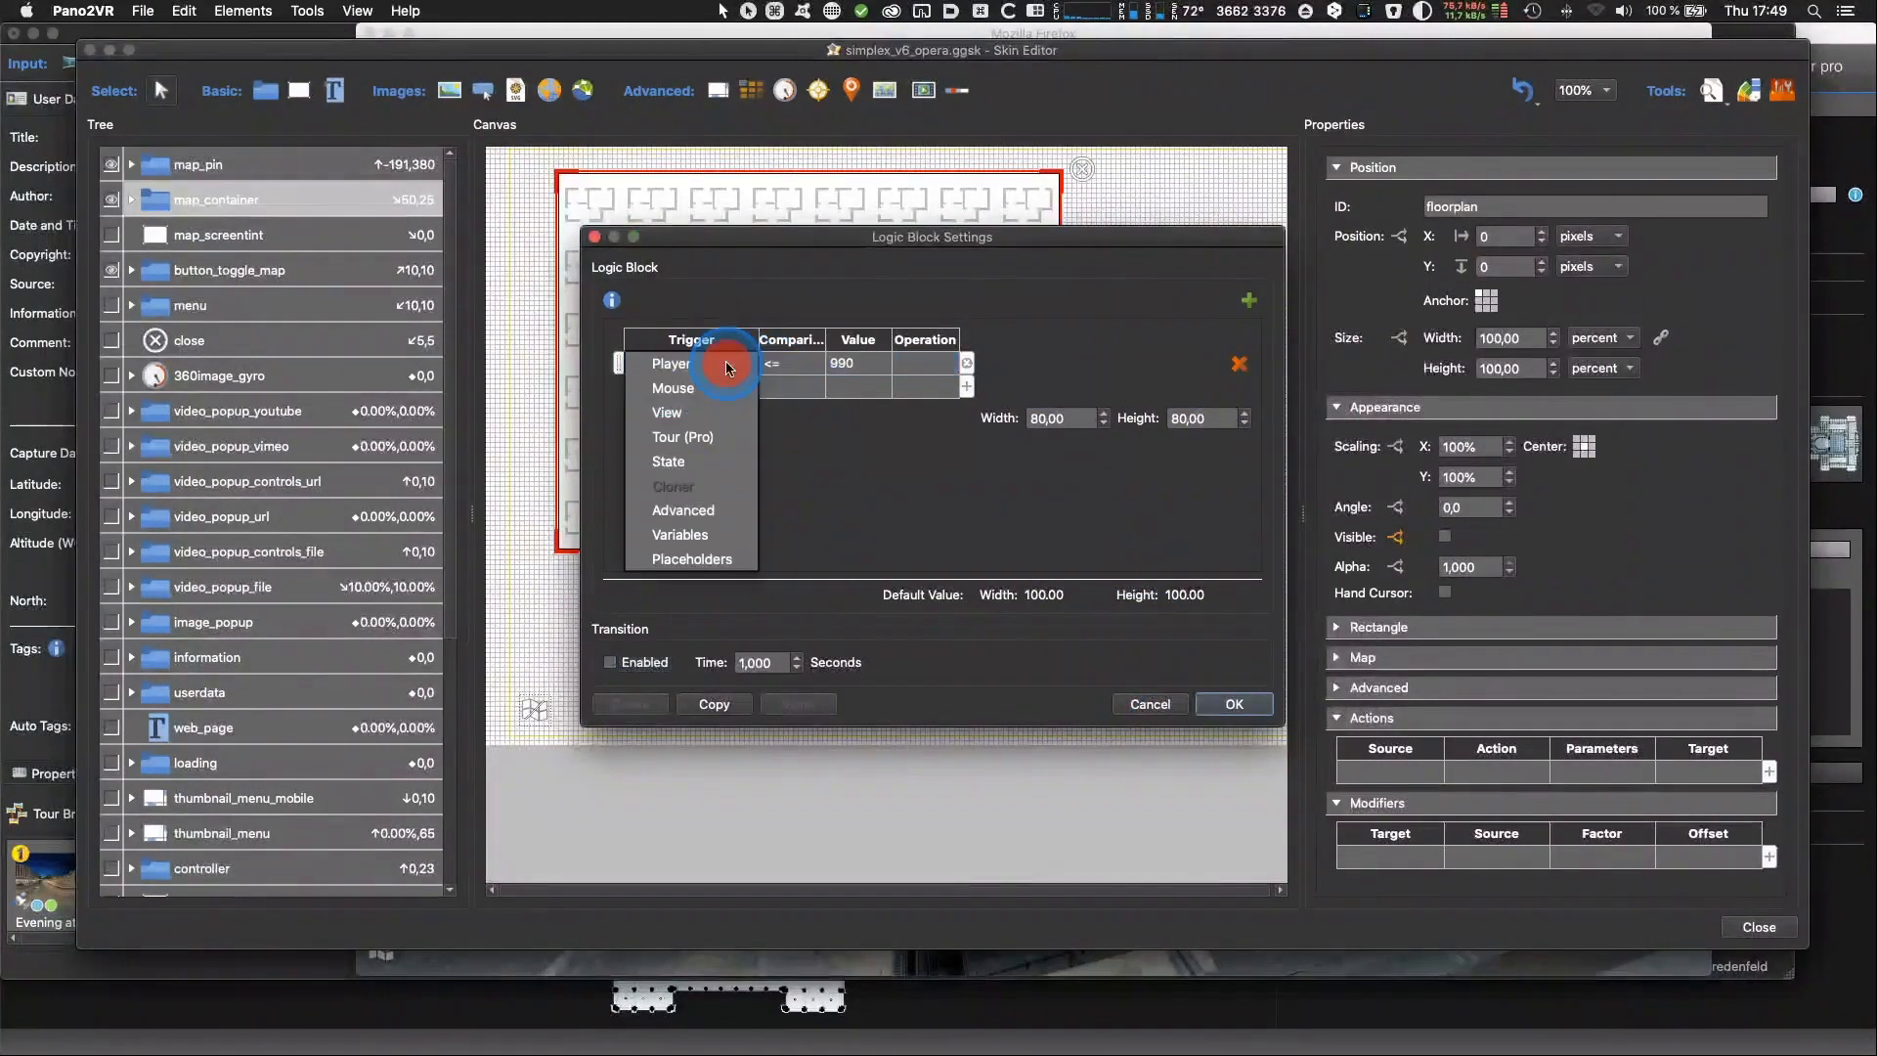
mouse_move(721, 373)
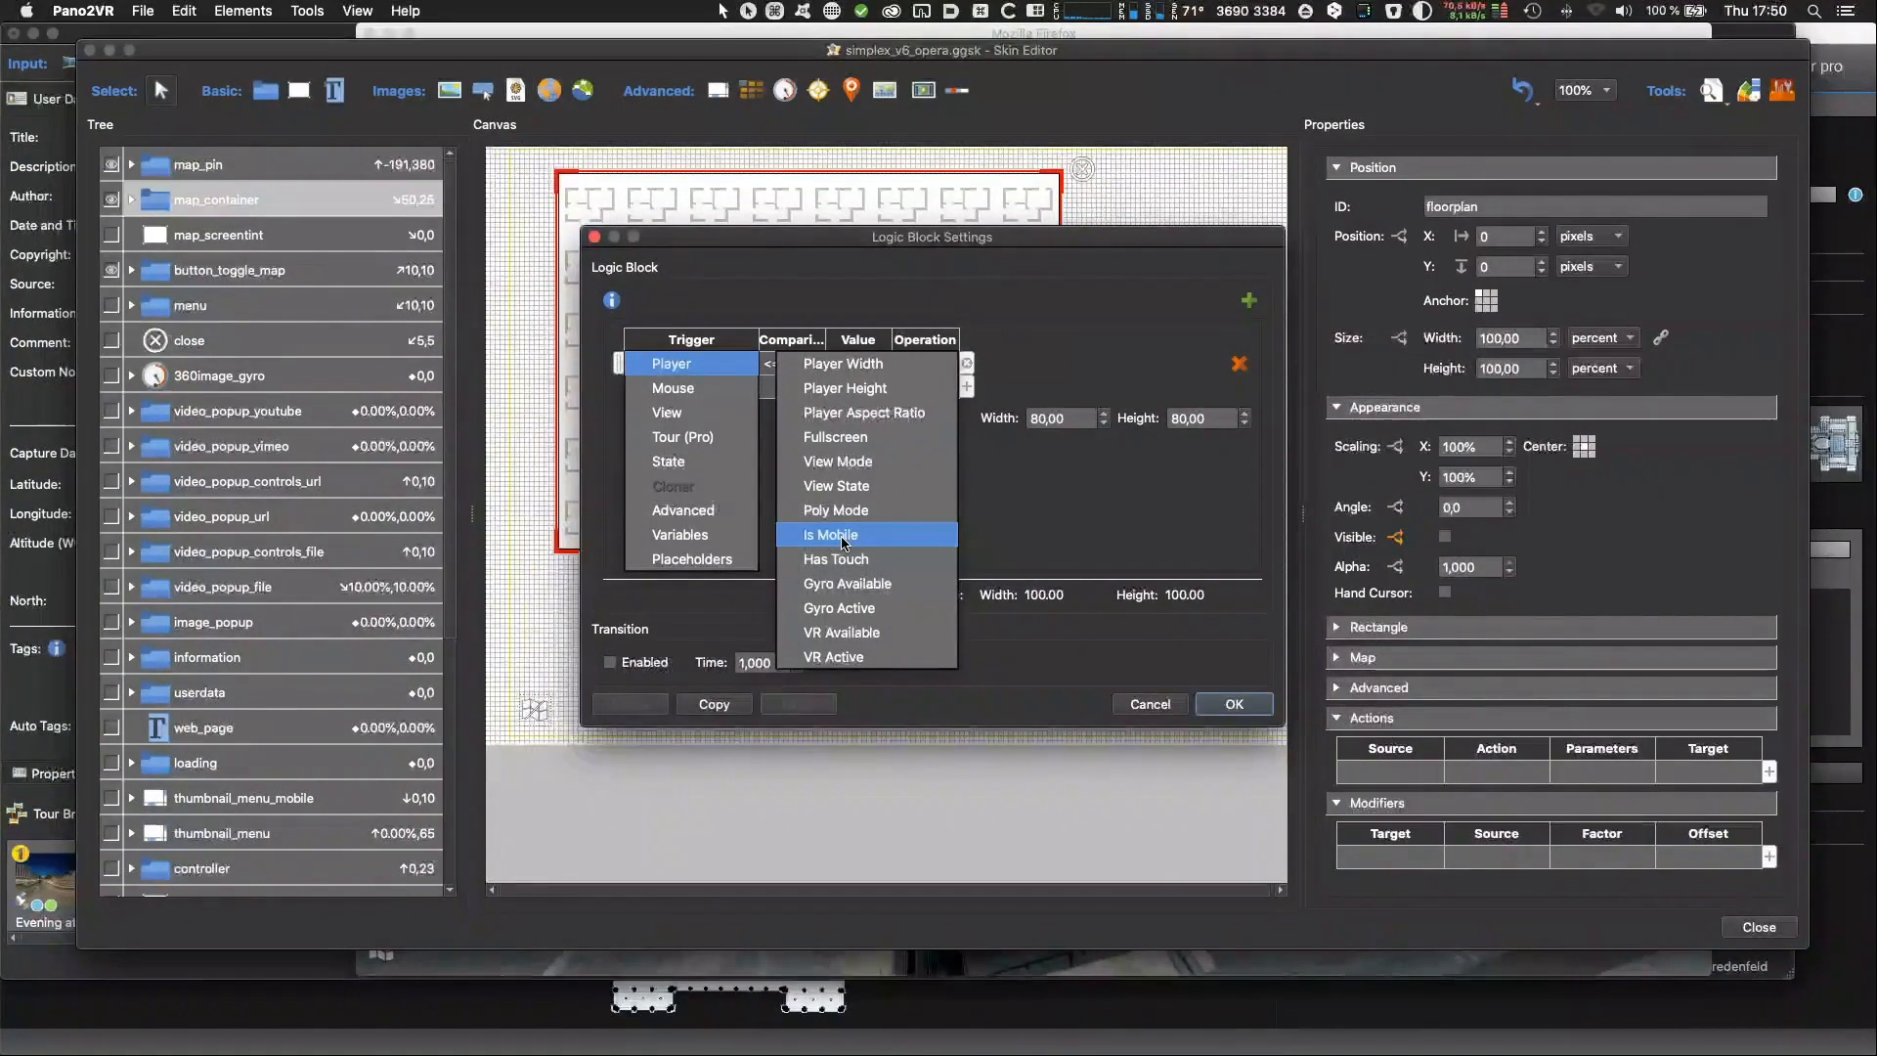
left_click(853, 584)
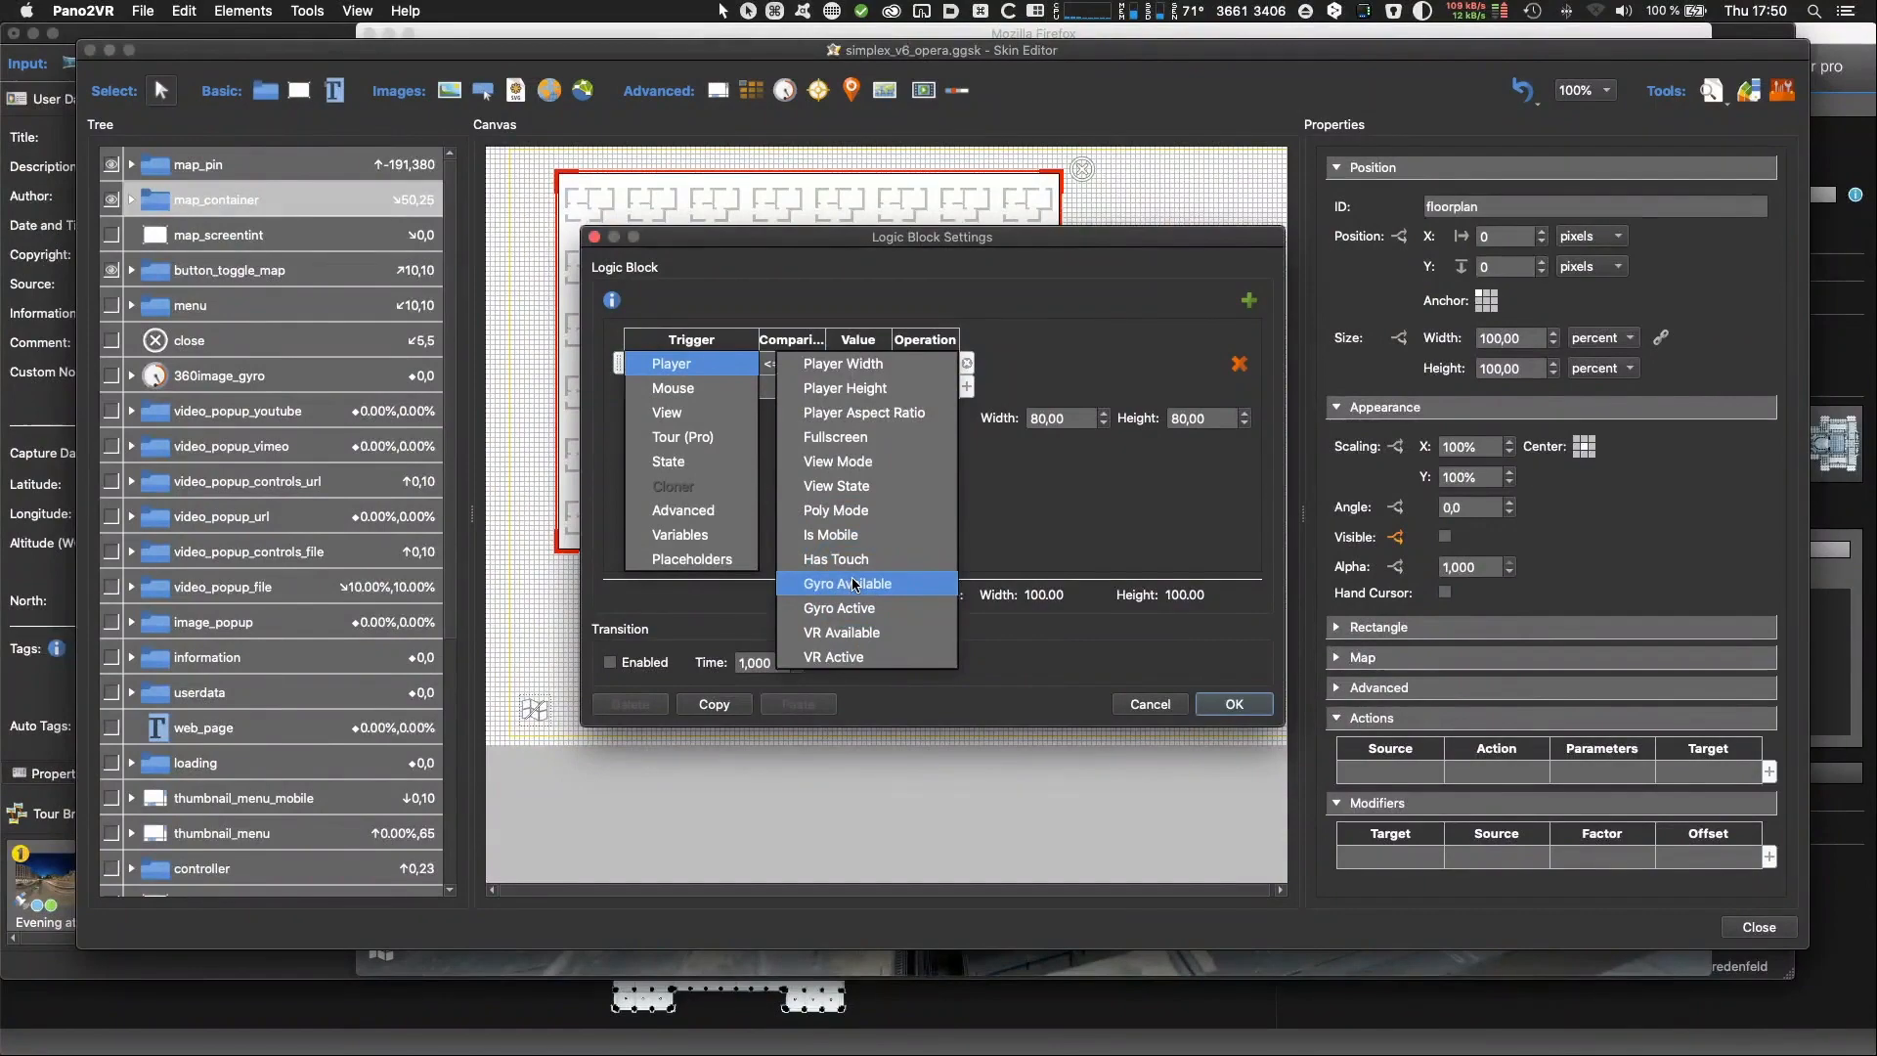
left_click(864, 611)
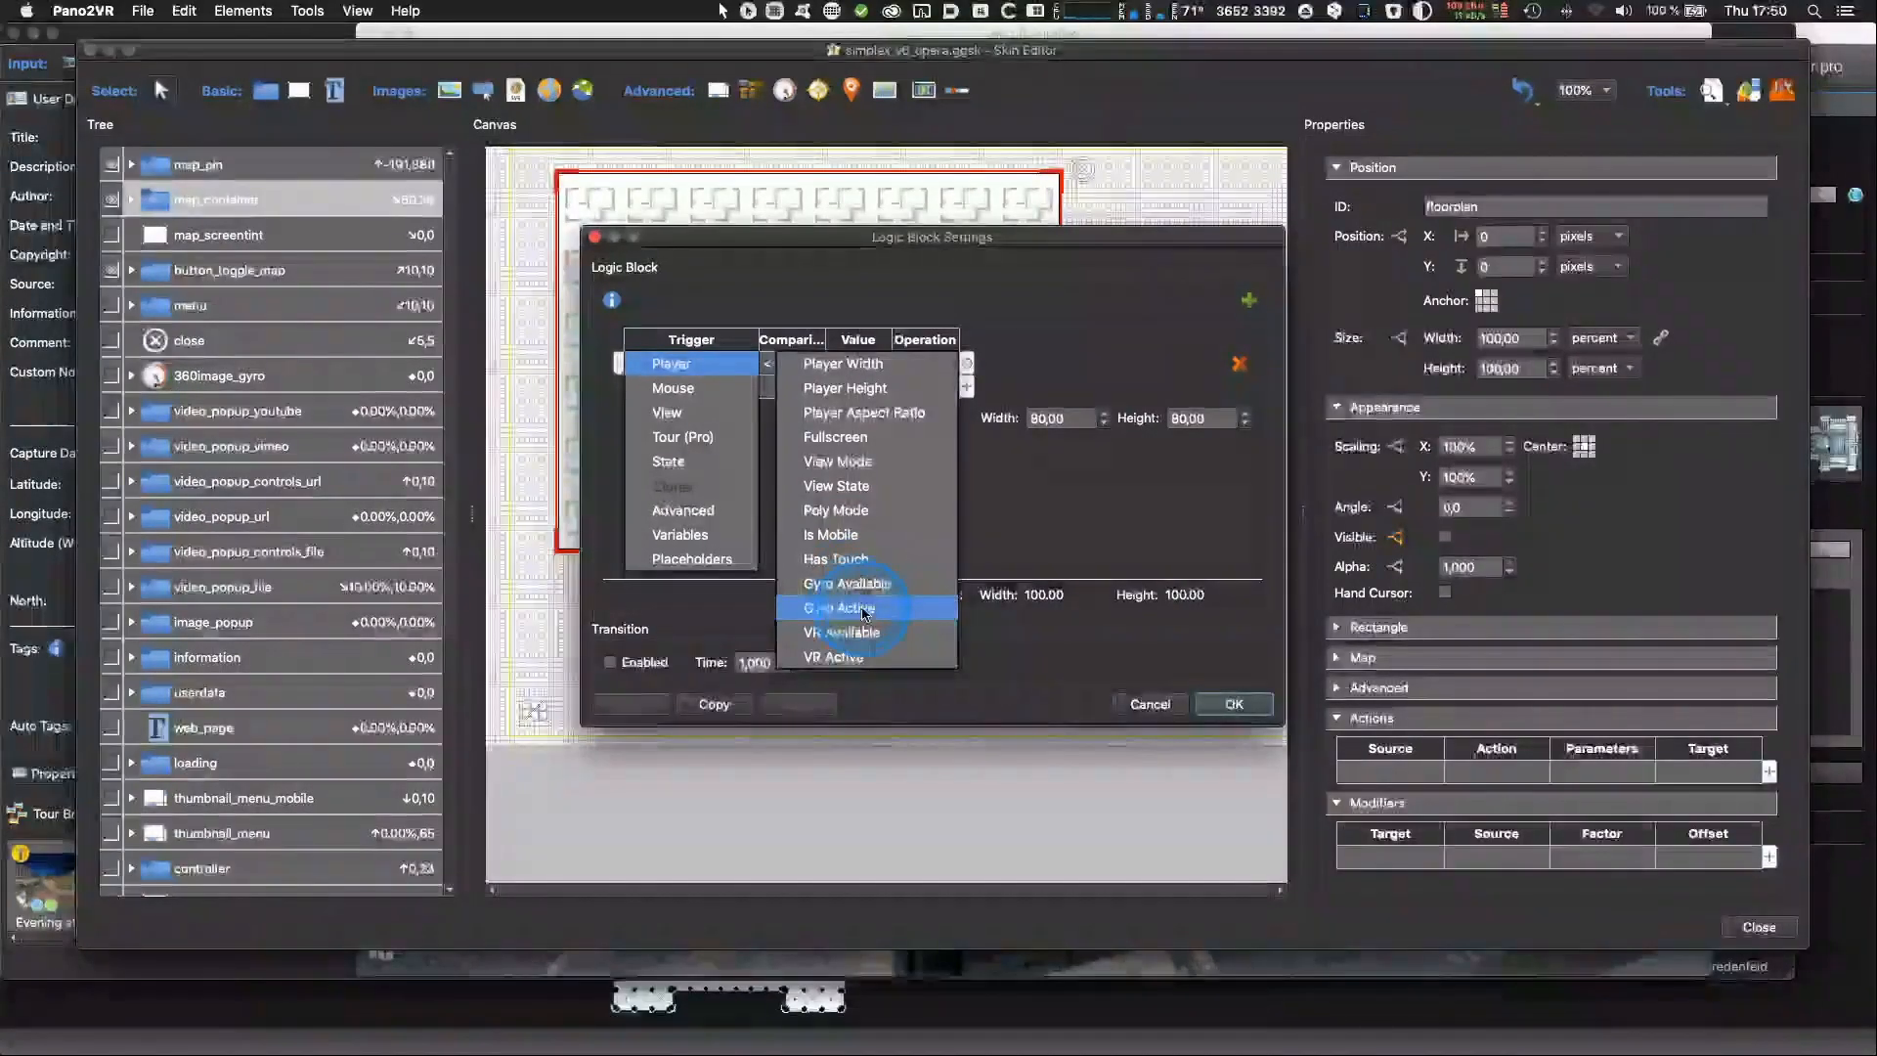
left_click(845, 656)
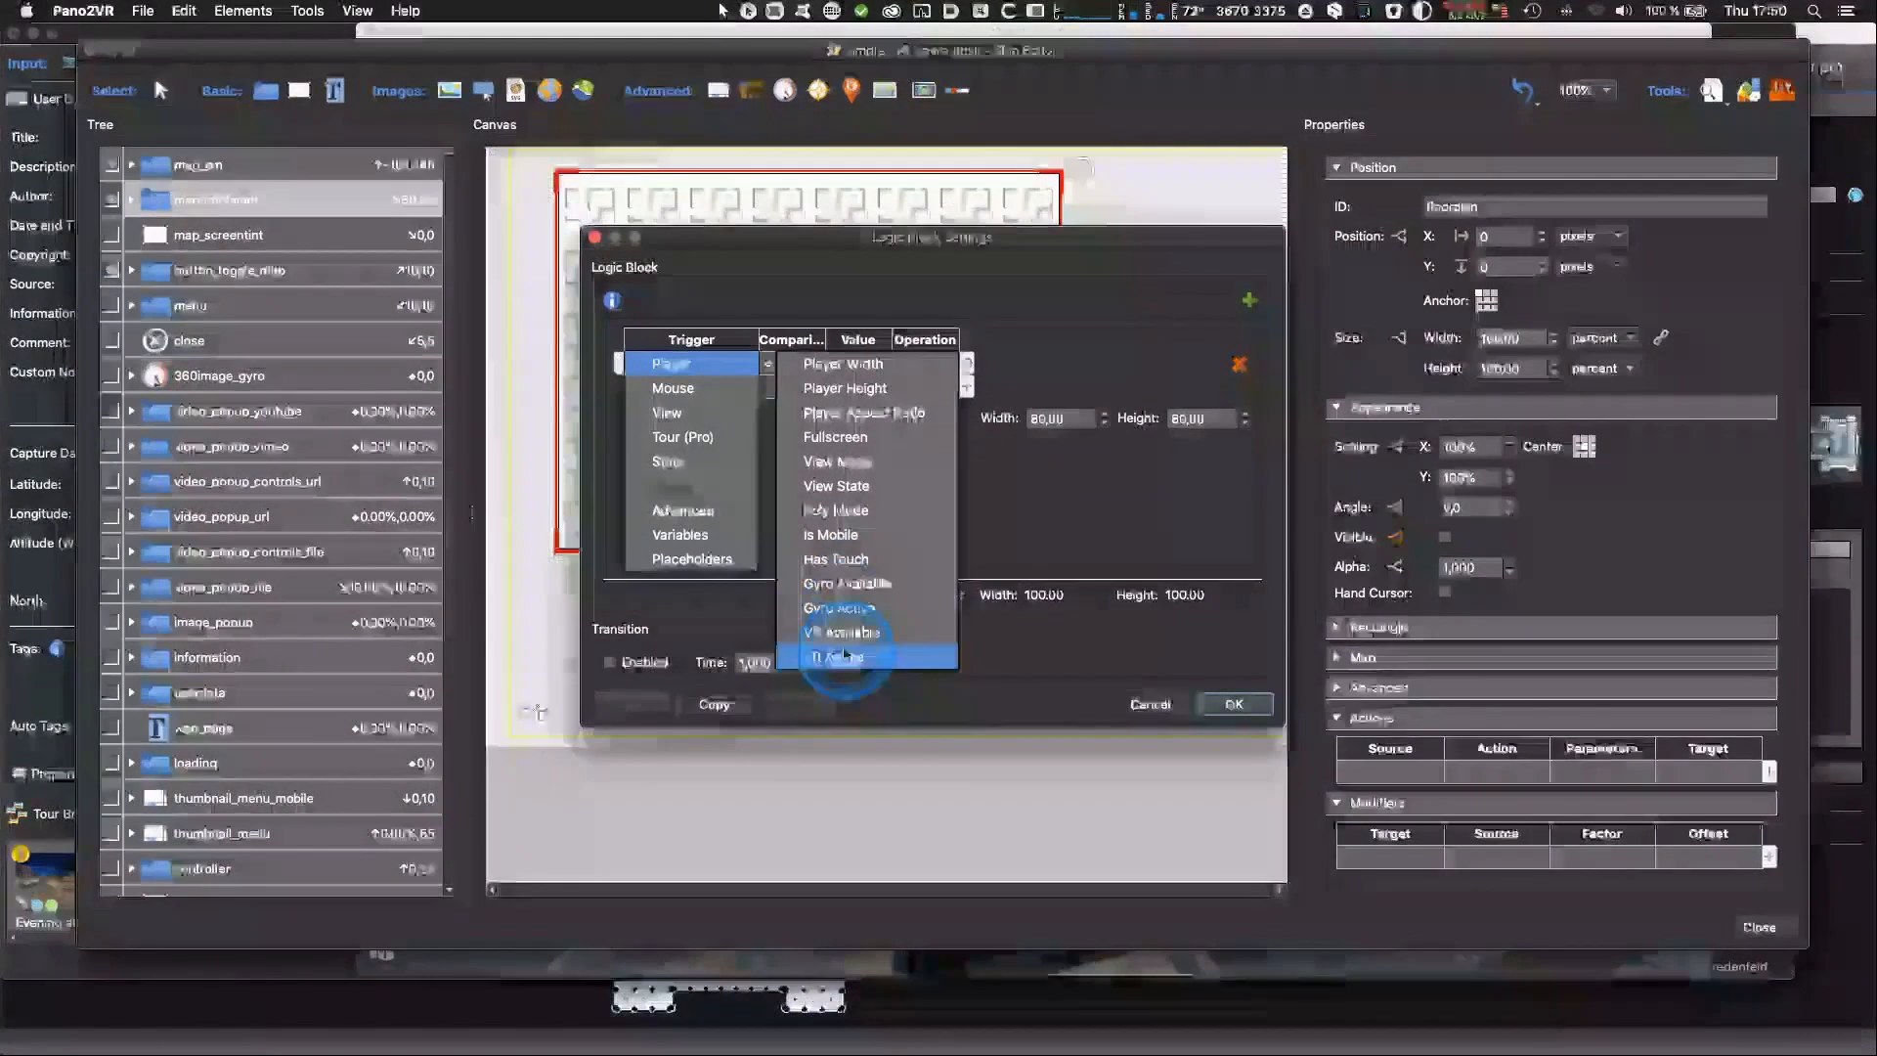
left_click(844, 635)
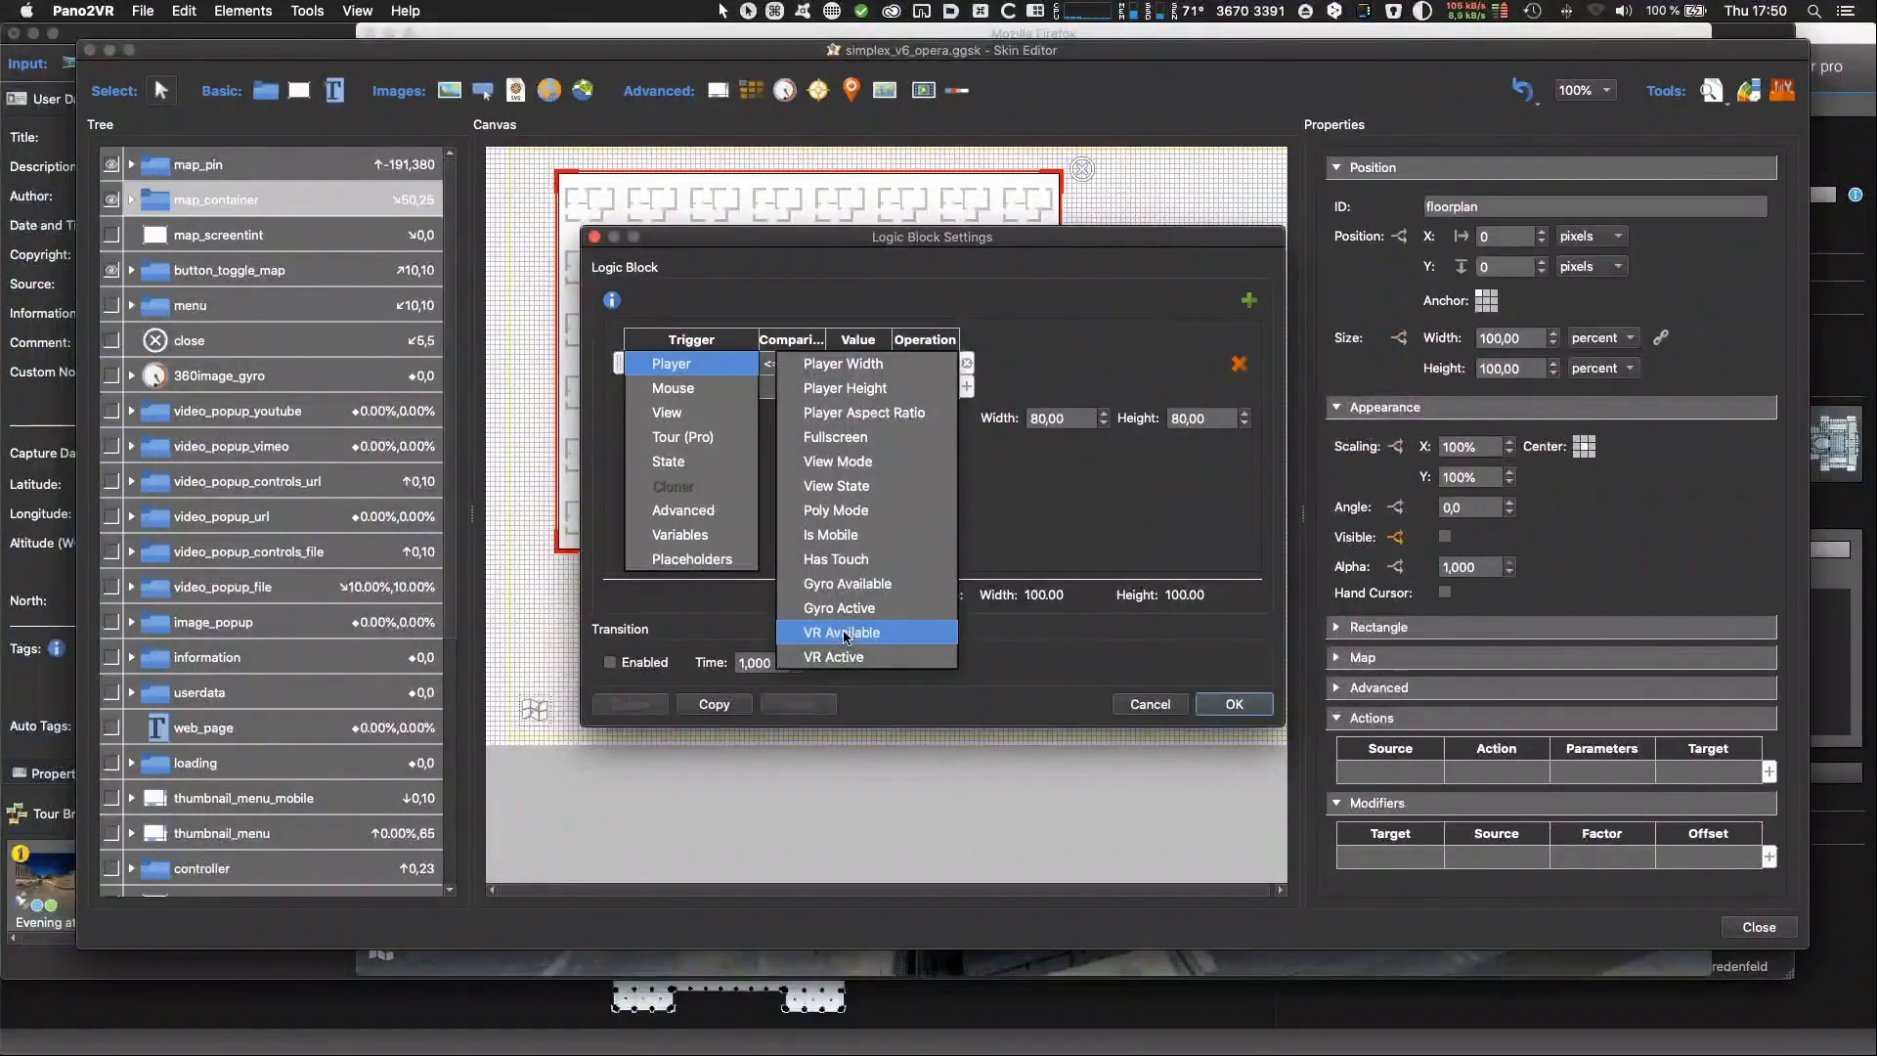
left_click(854, 372)
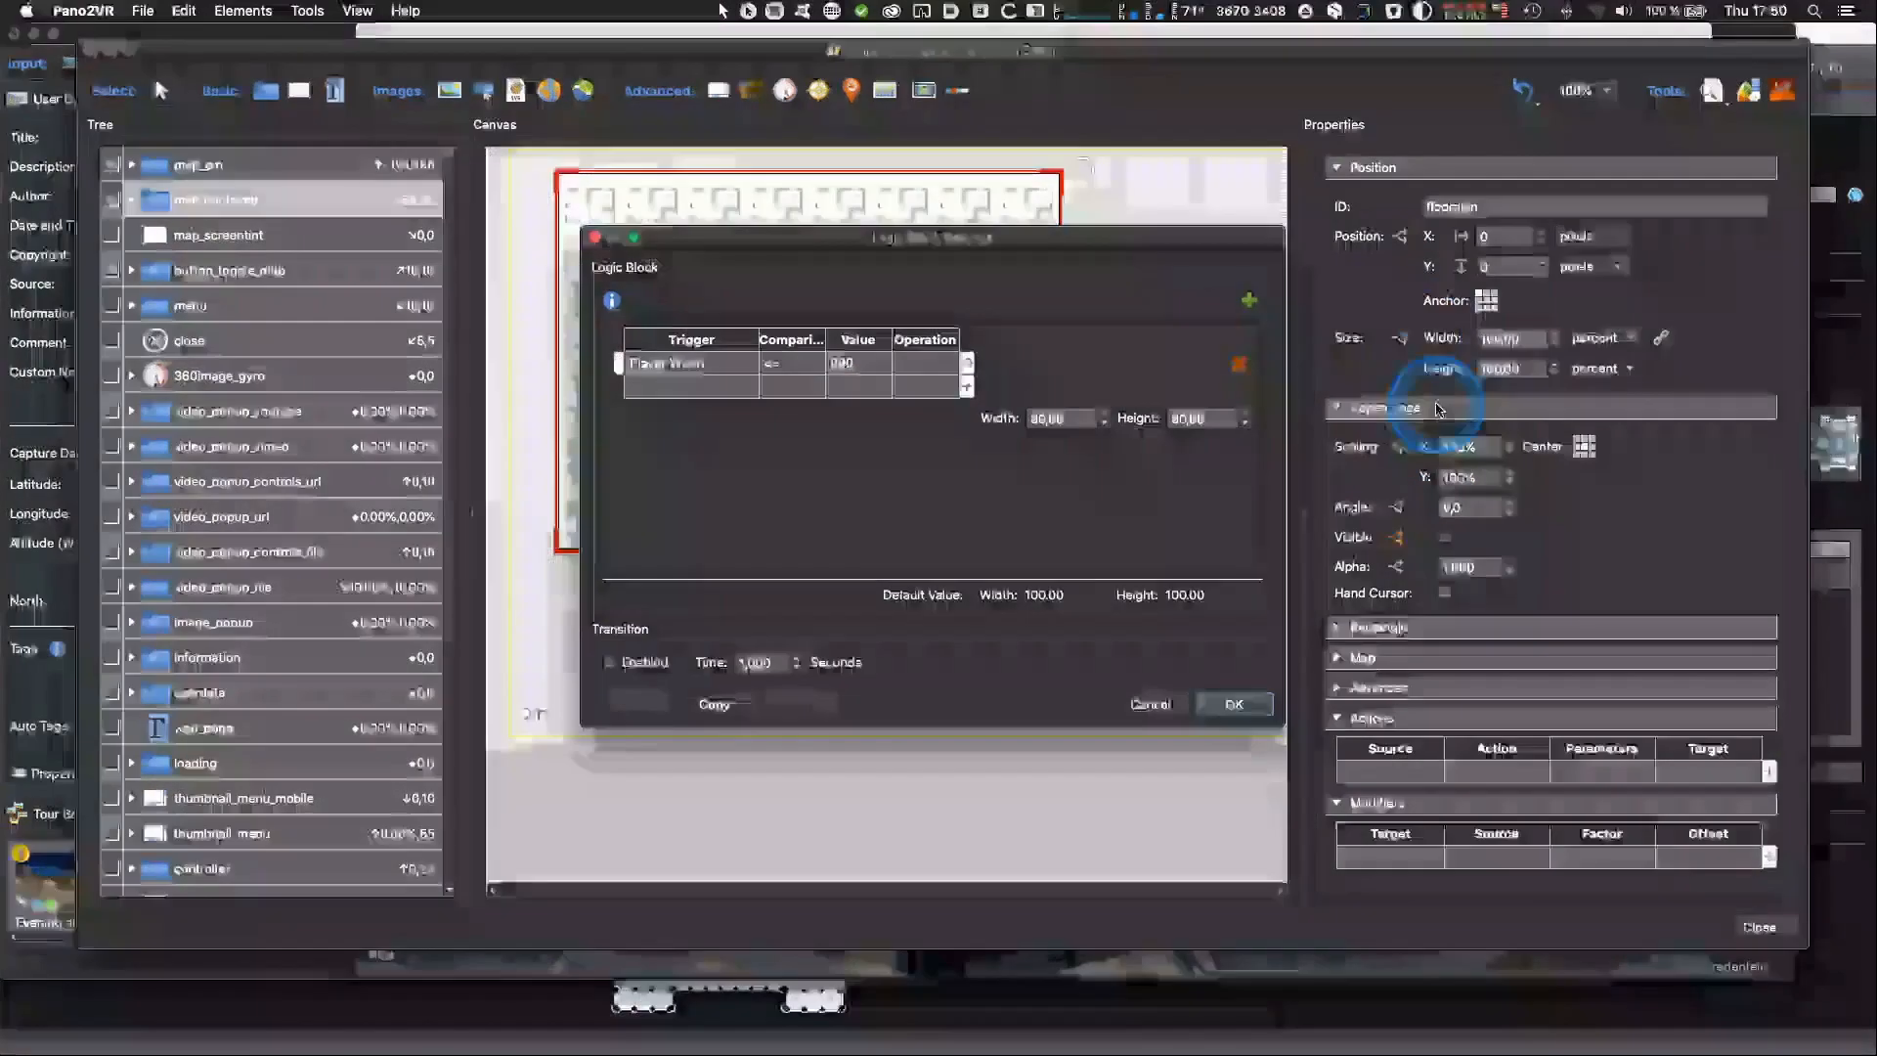
left_click(1146, 704)
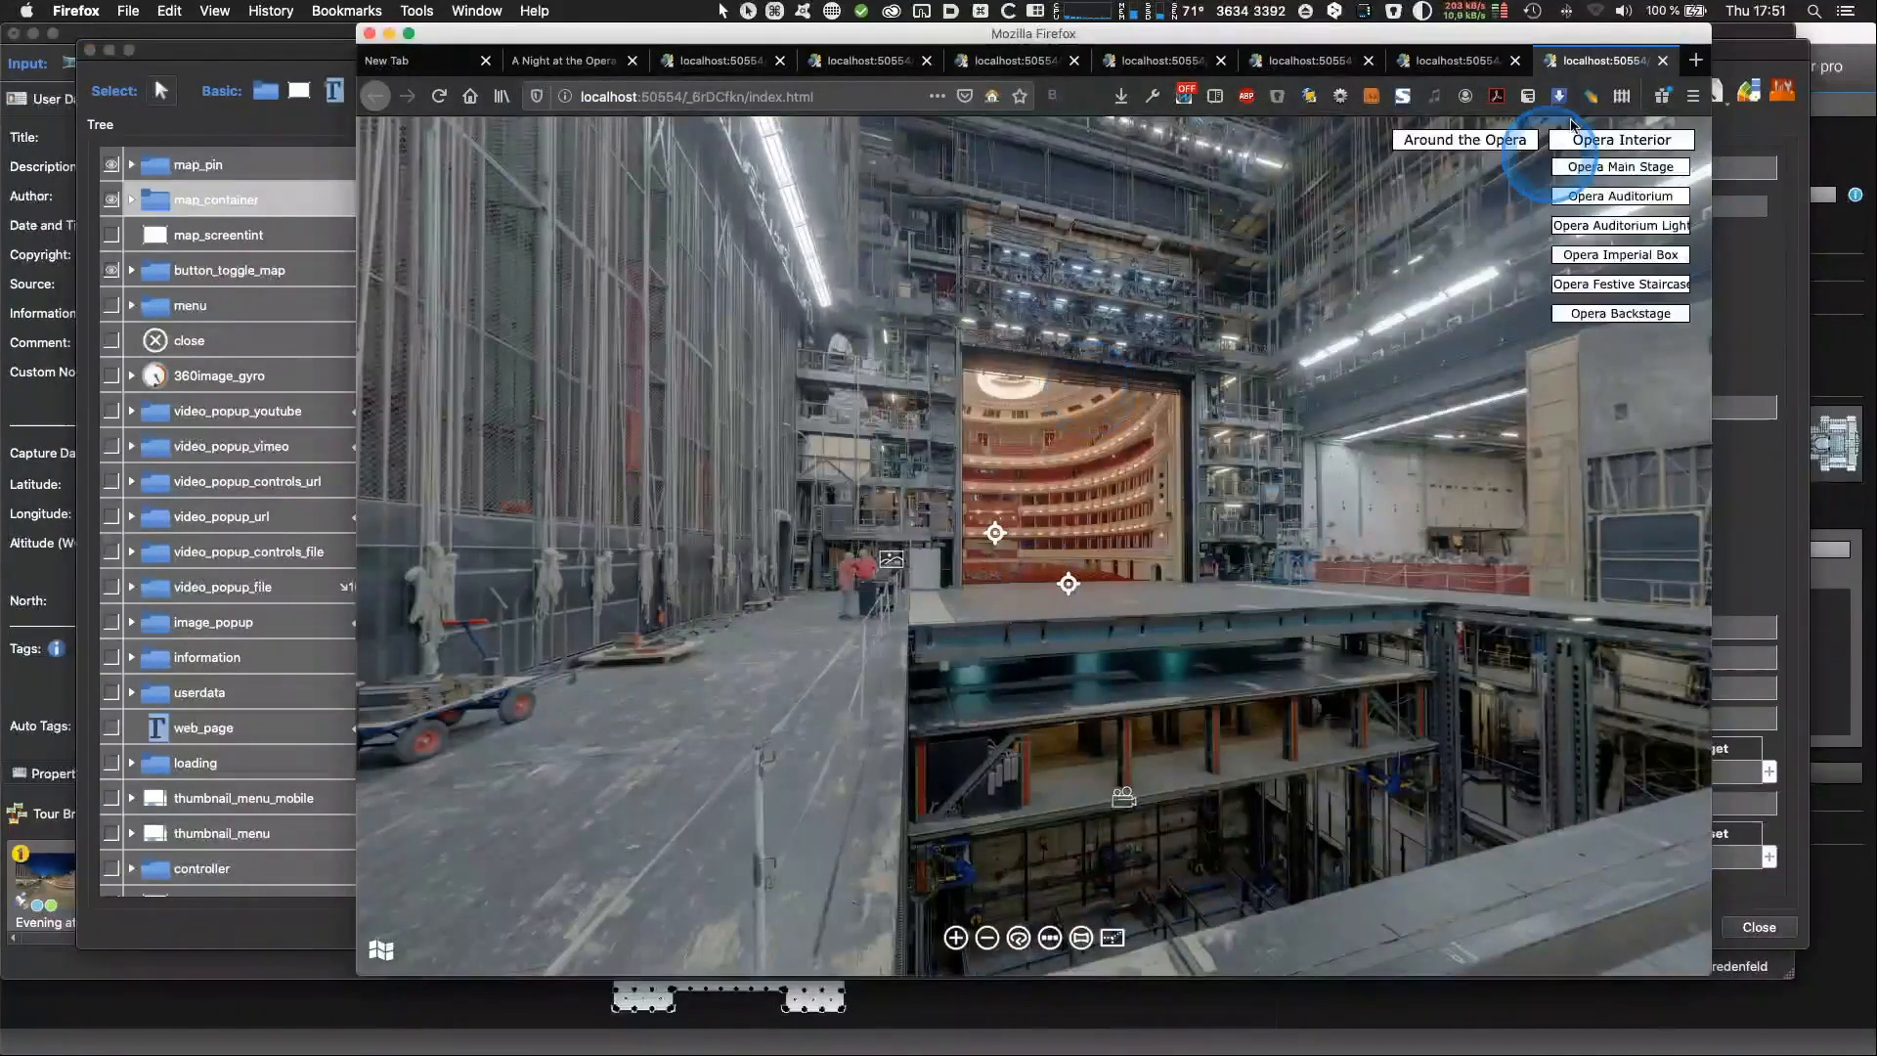
Check the local address of the tour preview in Firefox, and return to the Skin Editor to close it.
left_click(829, 97)
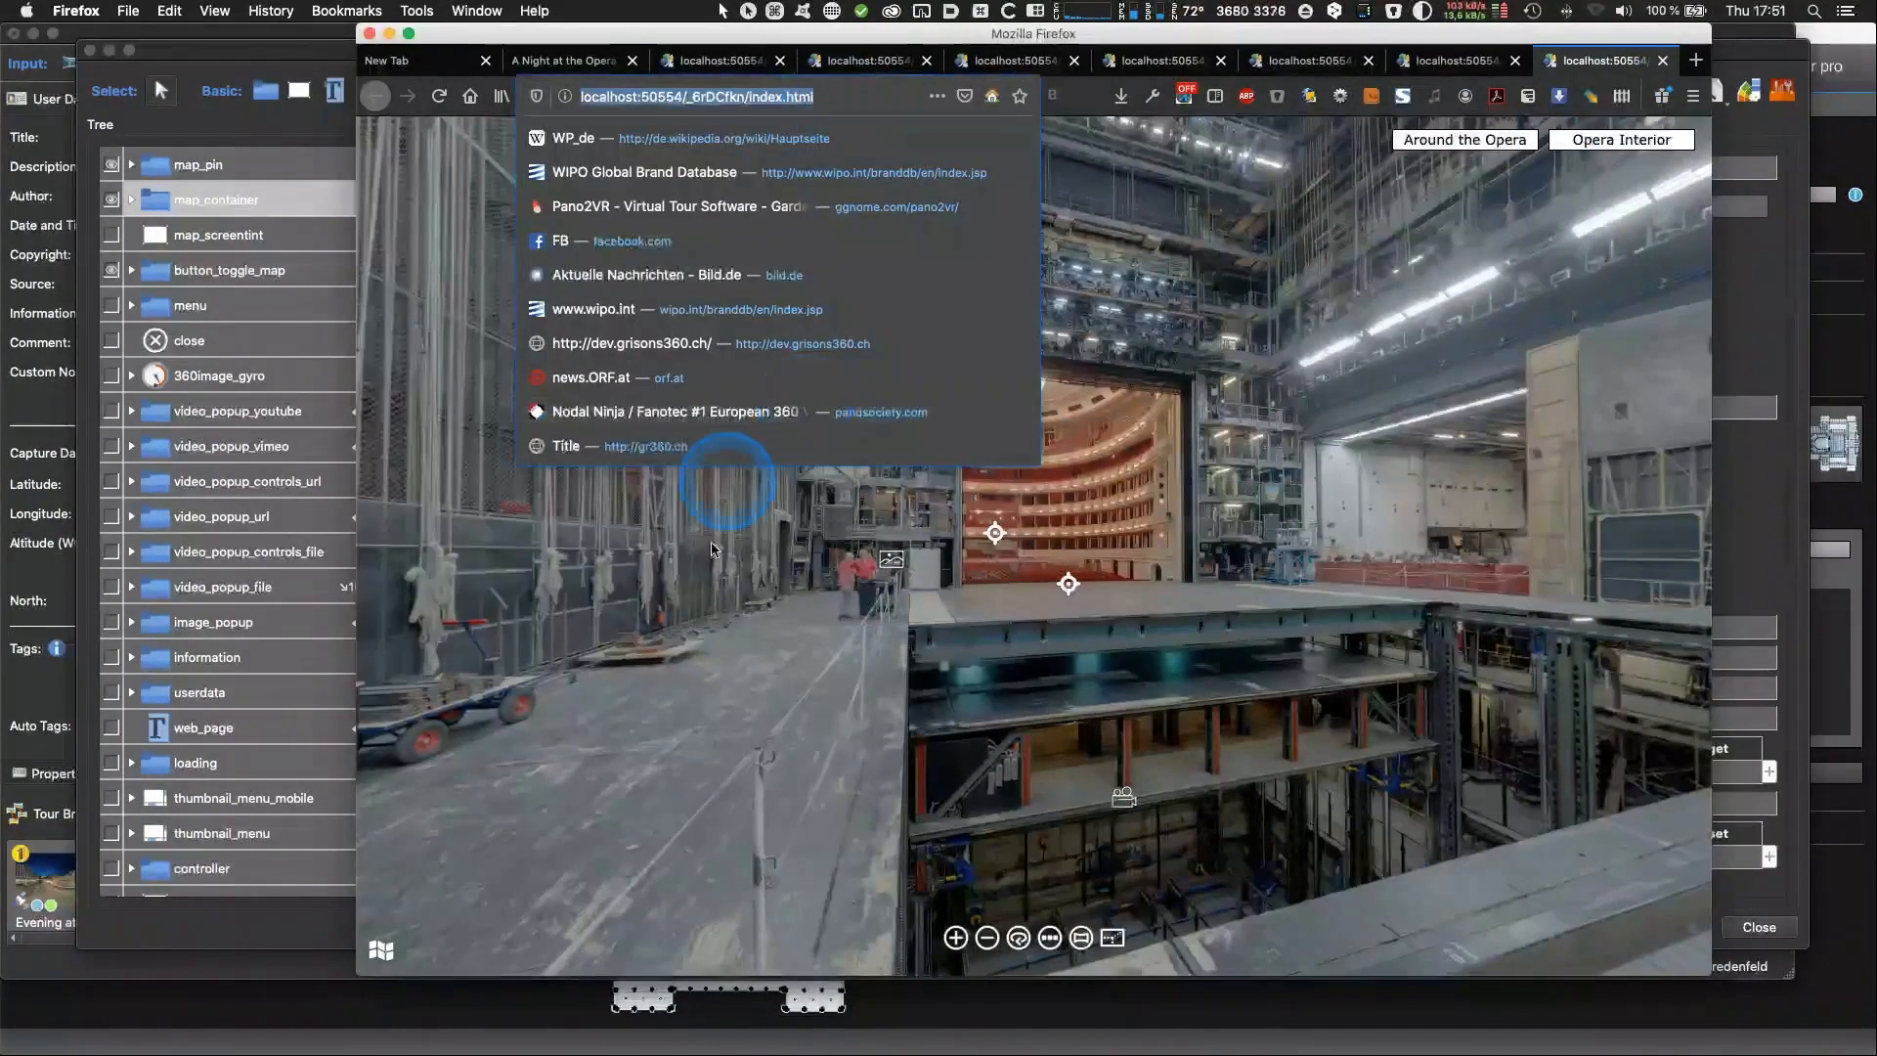
left_click(181, 160)
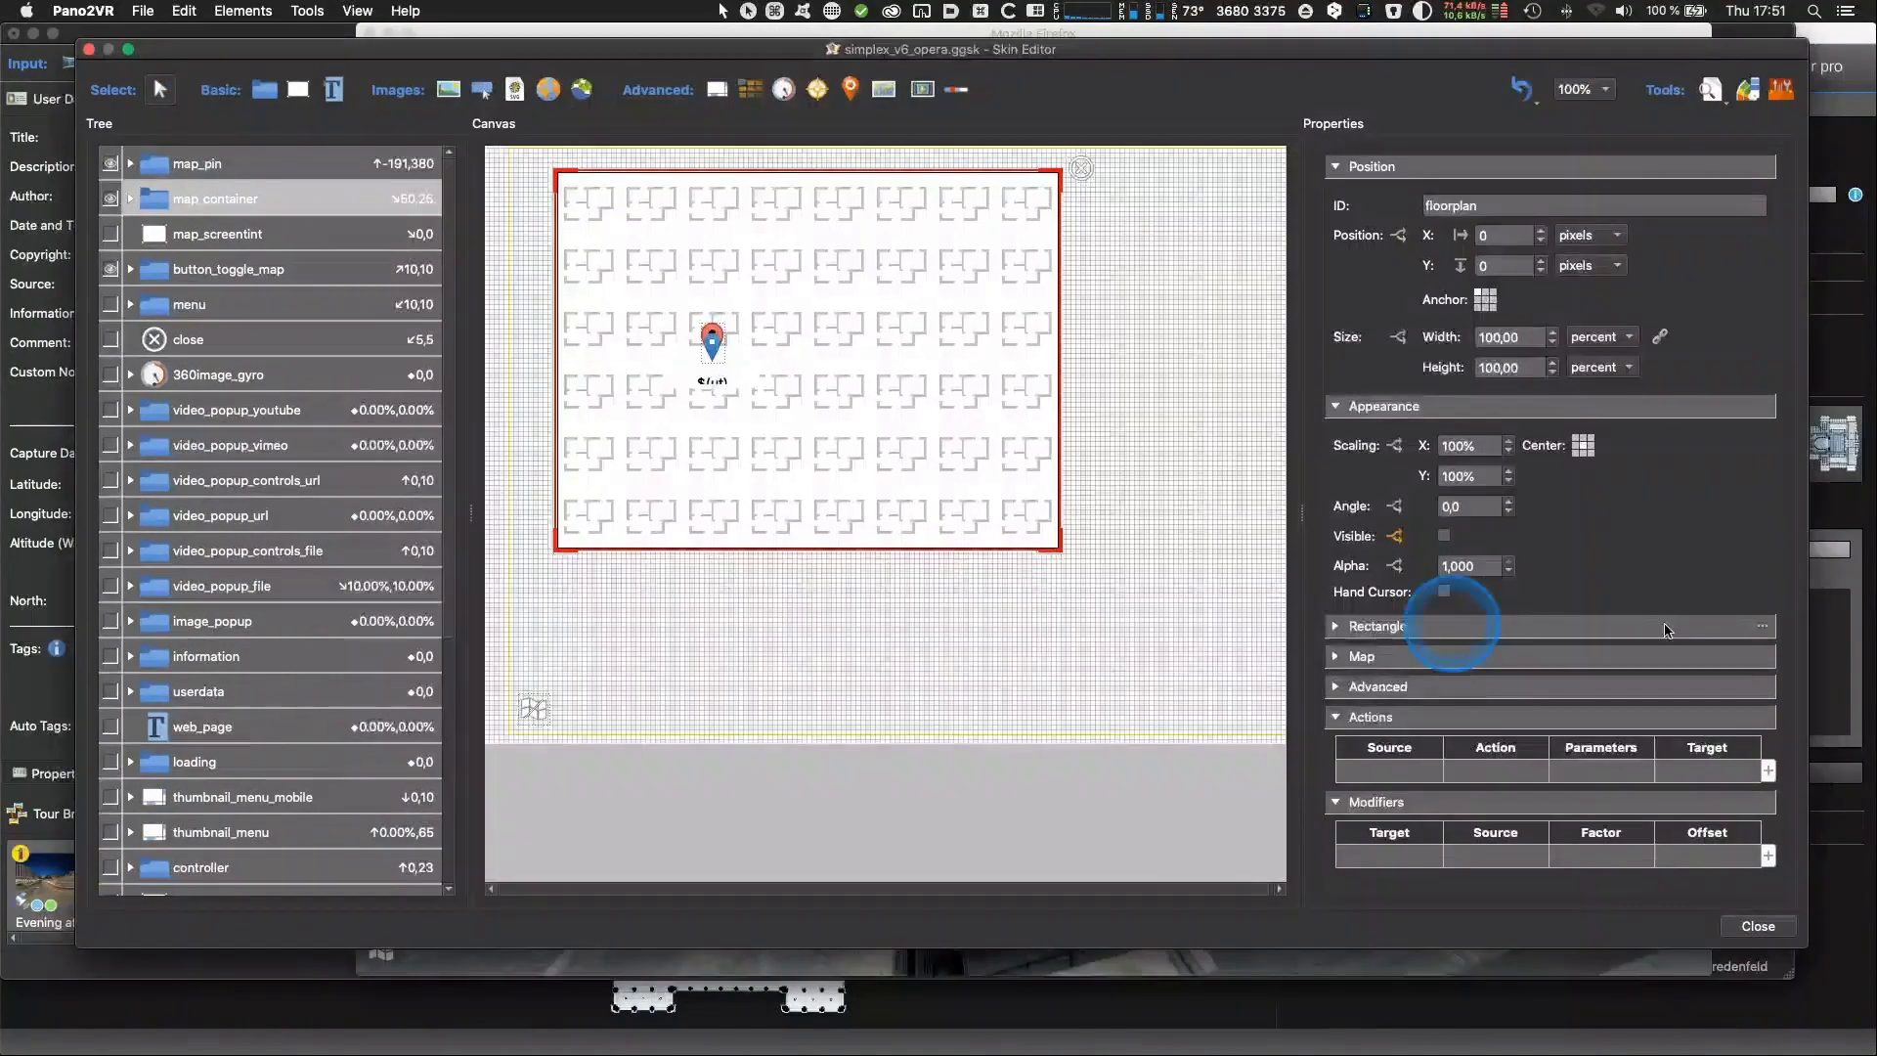
left_click(1758, 926)
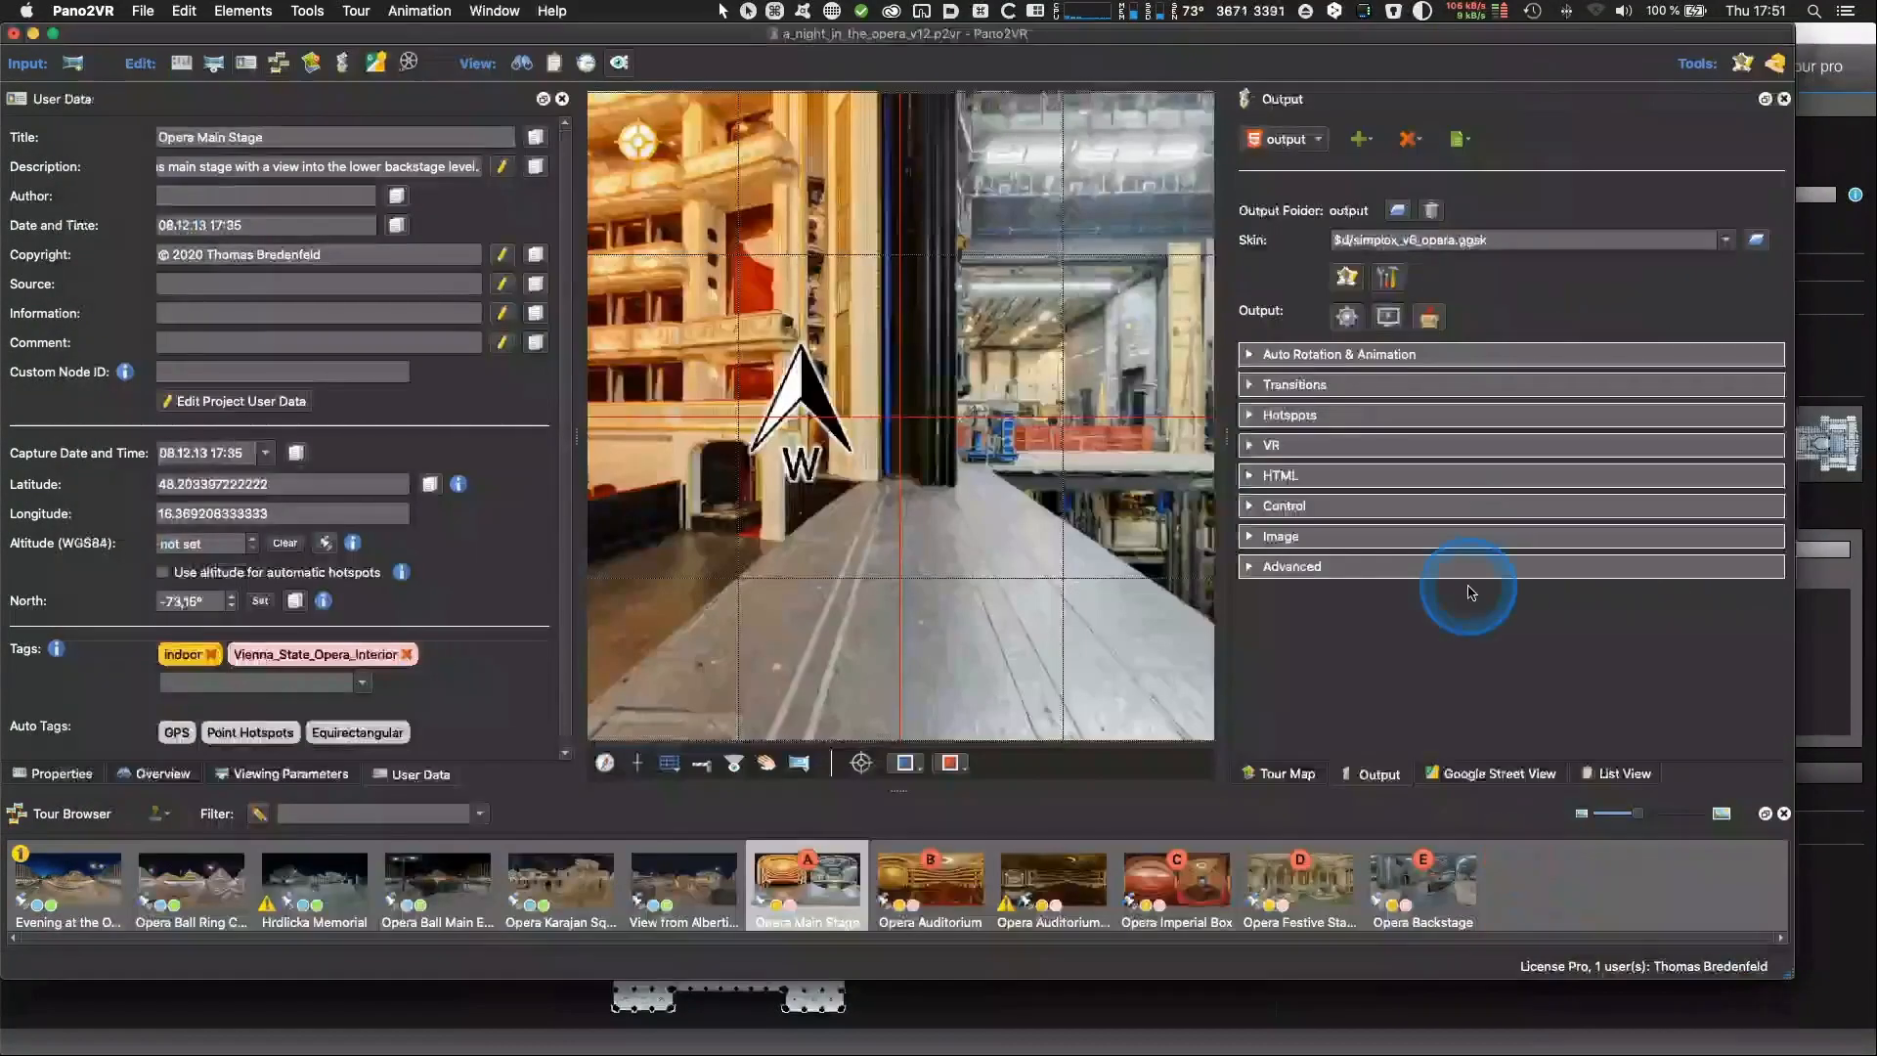
Show the tour's output folder in Finder and move its window to the upper part of the workspace.
right_click(1341, 215)
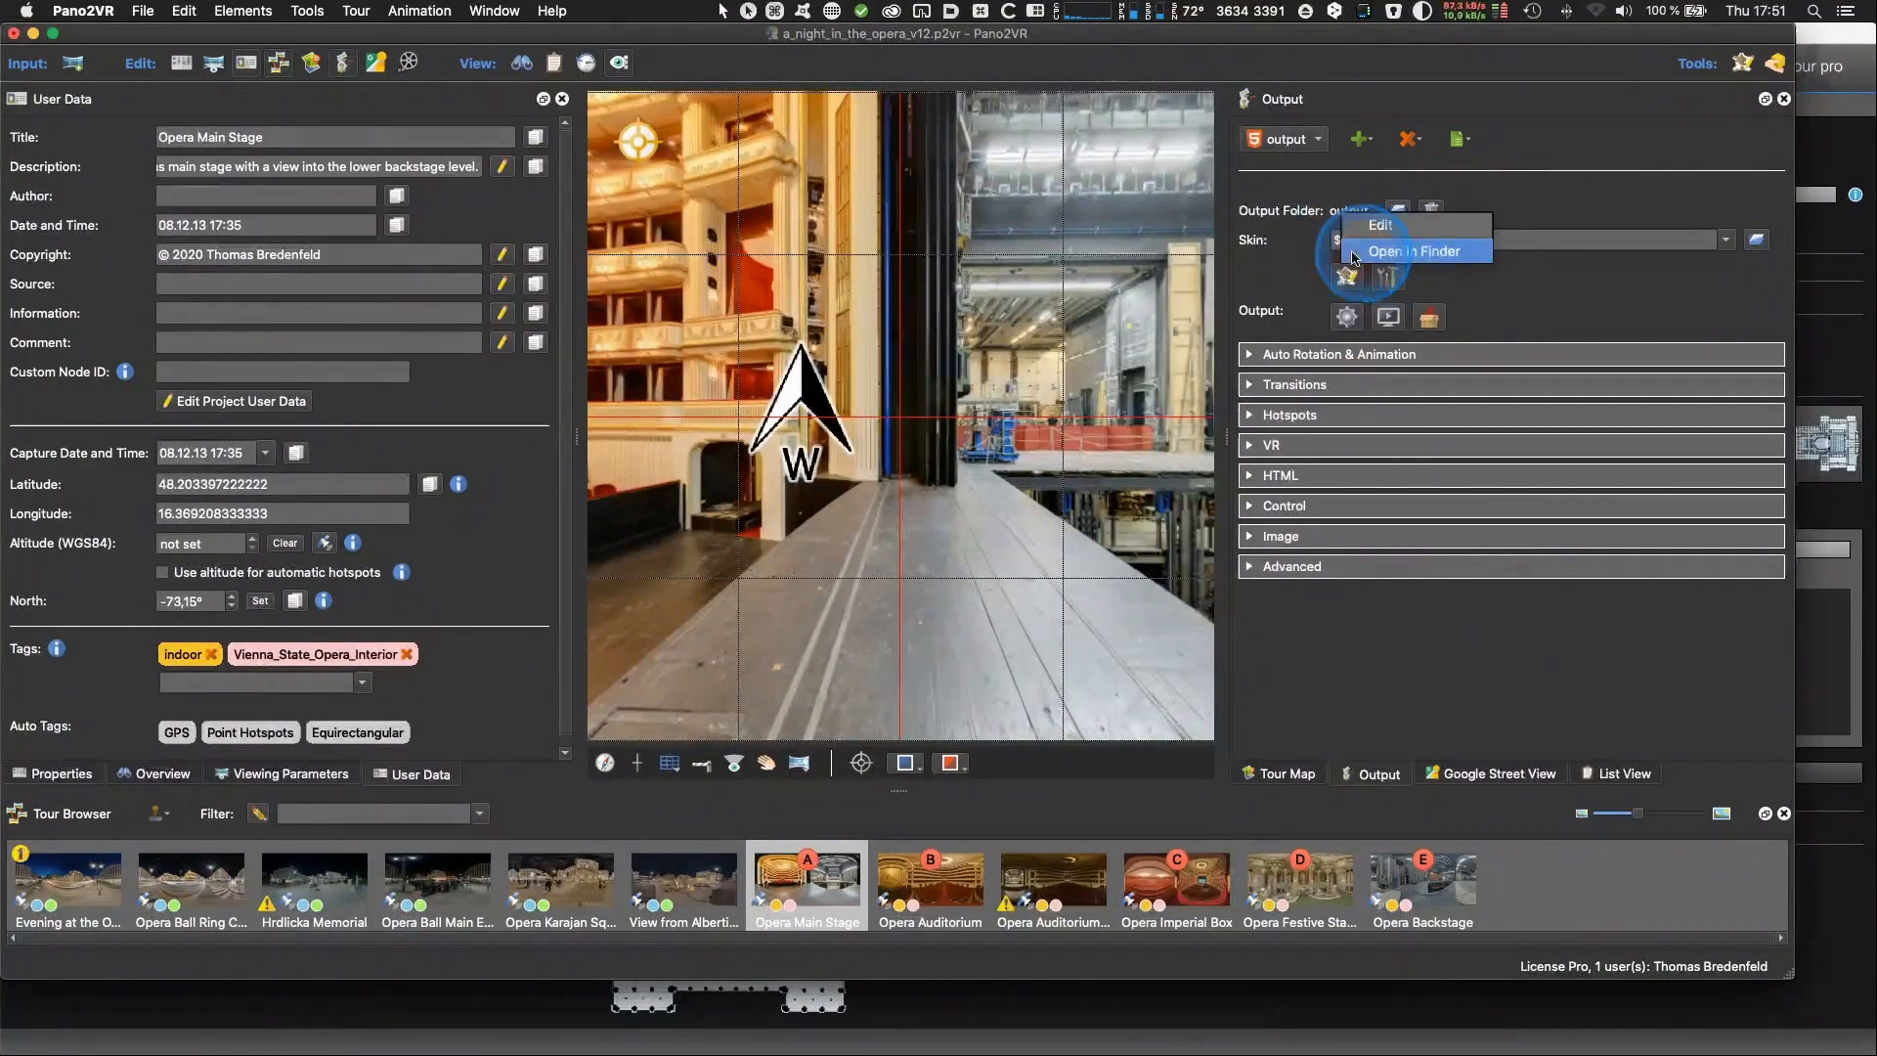
left_click(1452, 246)
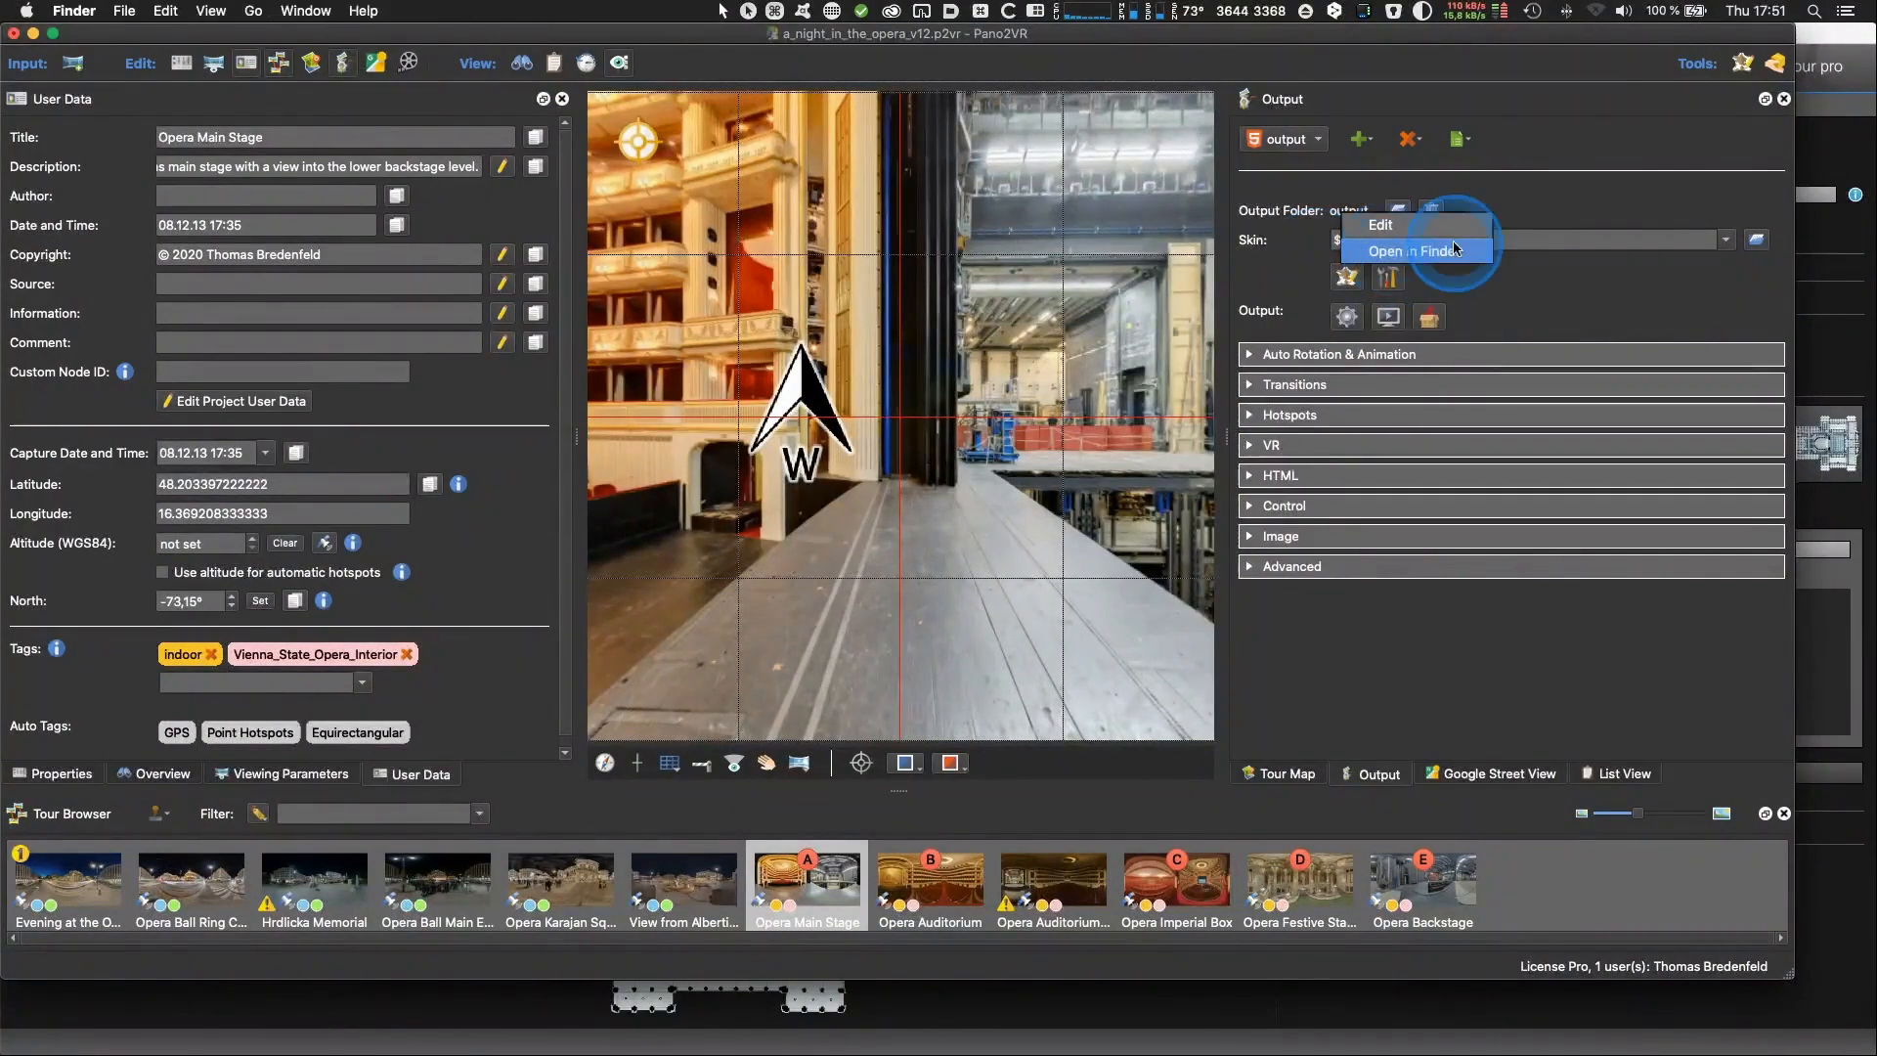
left_click_drag(1033, 264, 817, 104)
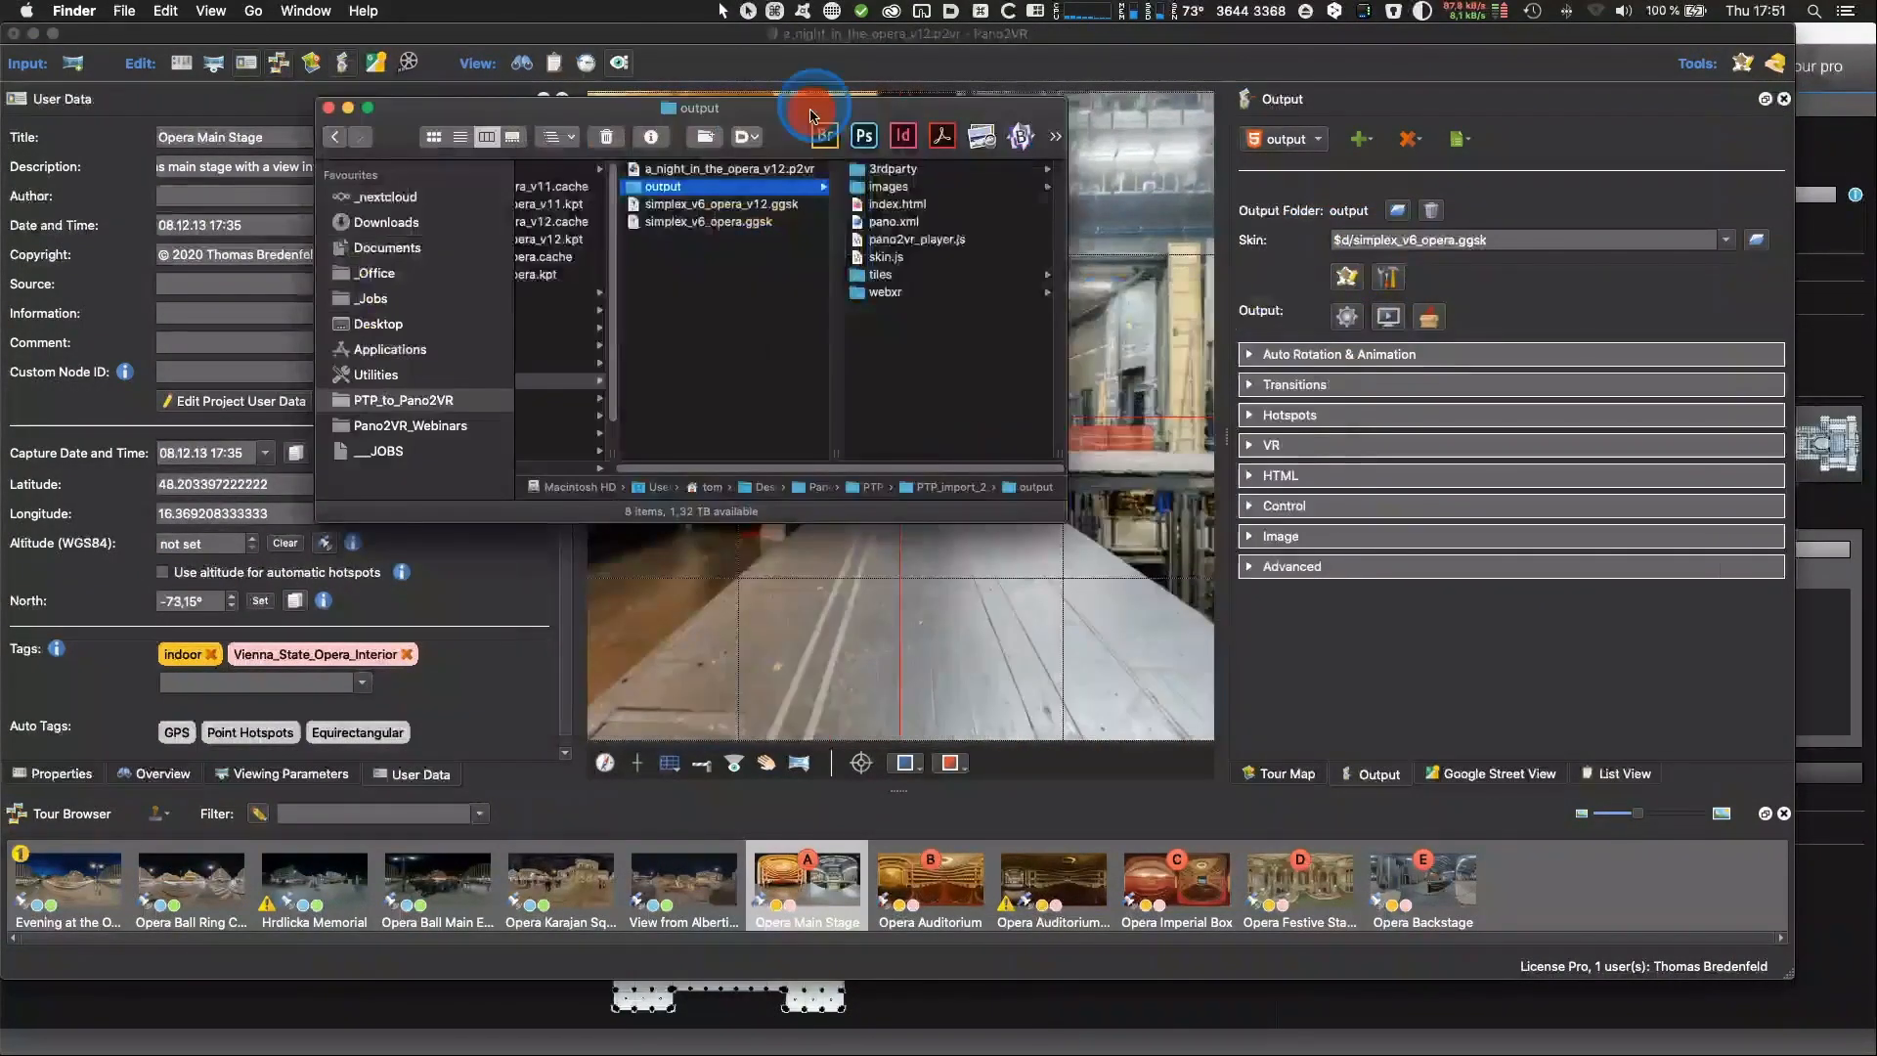
Inspect index.html, pano.xml, pano2vr_player.js and skin.js in the tour's output folder, enlarging and repositioning the window as needed.
left_click(894, 201)
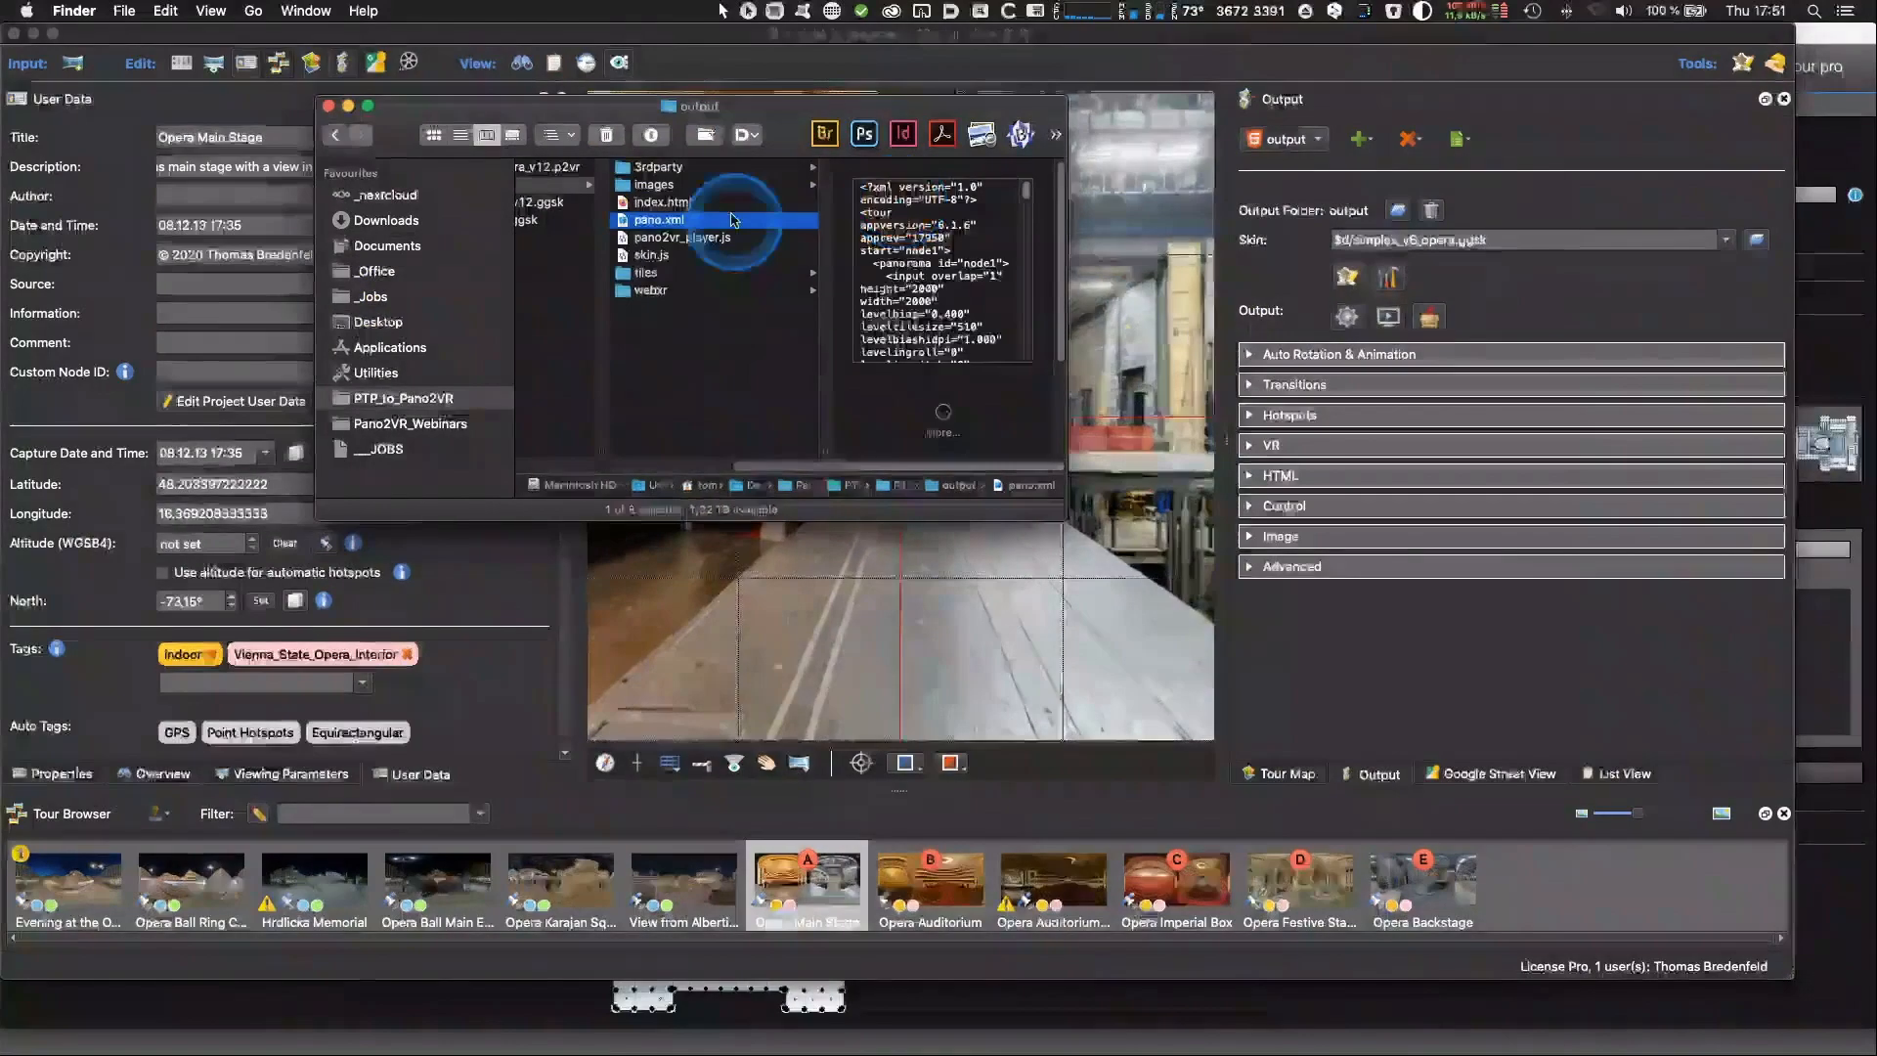
left_click_drag(1065, 517, 1424, 694)
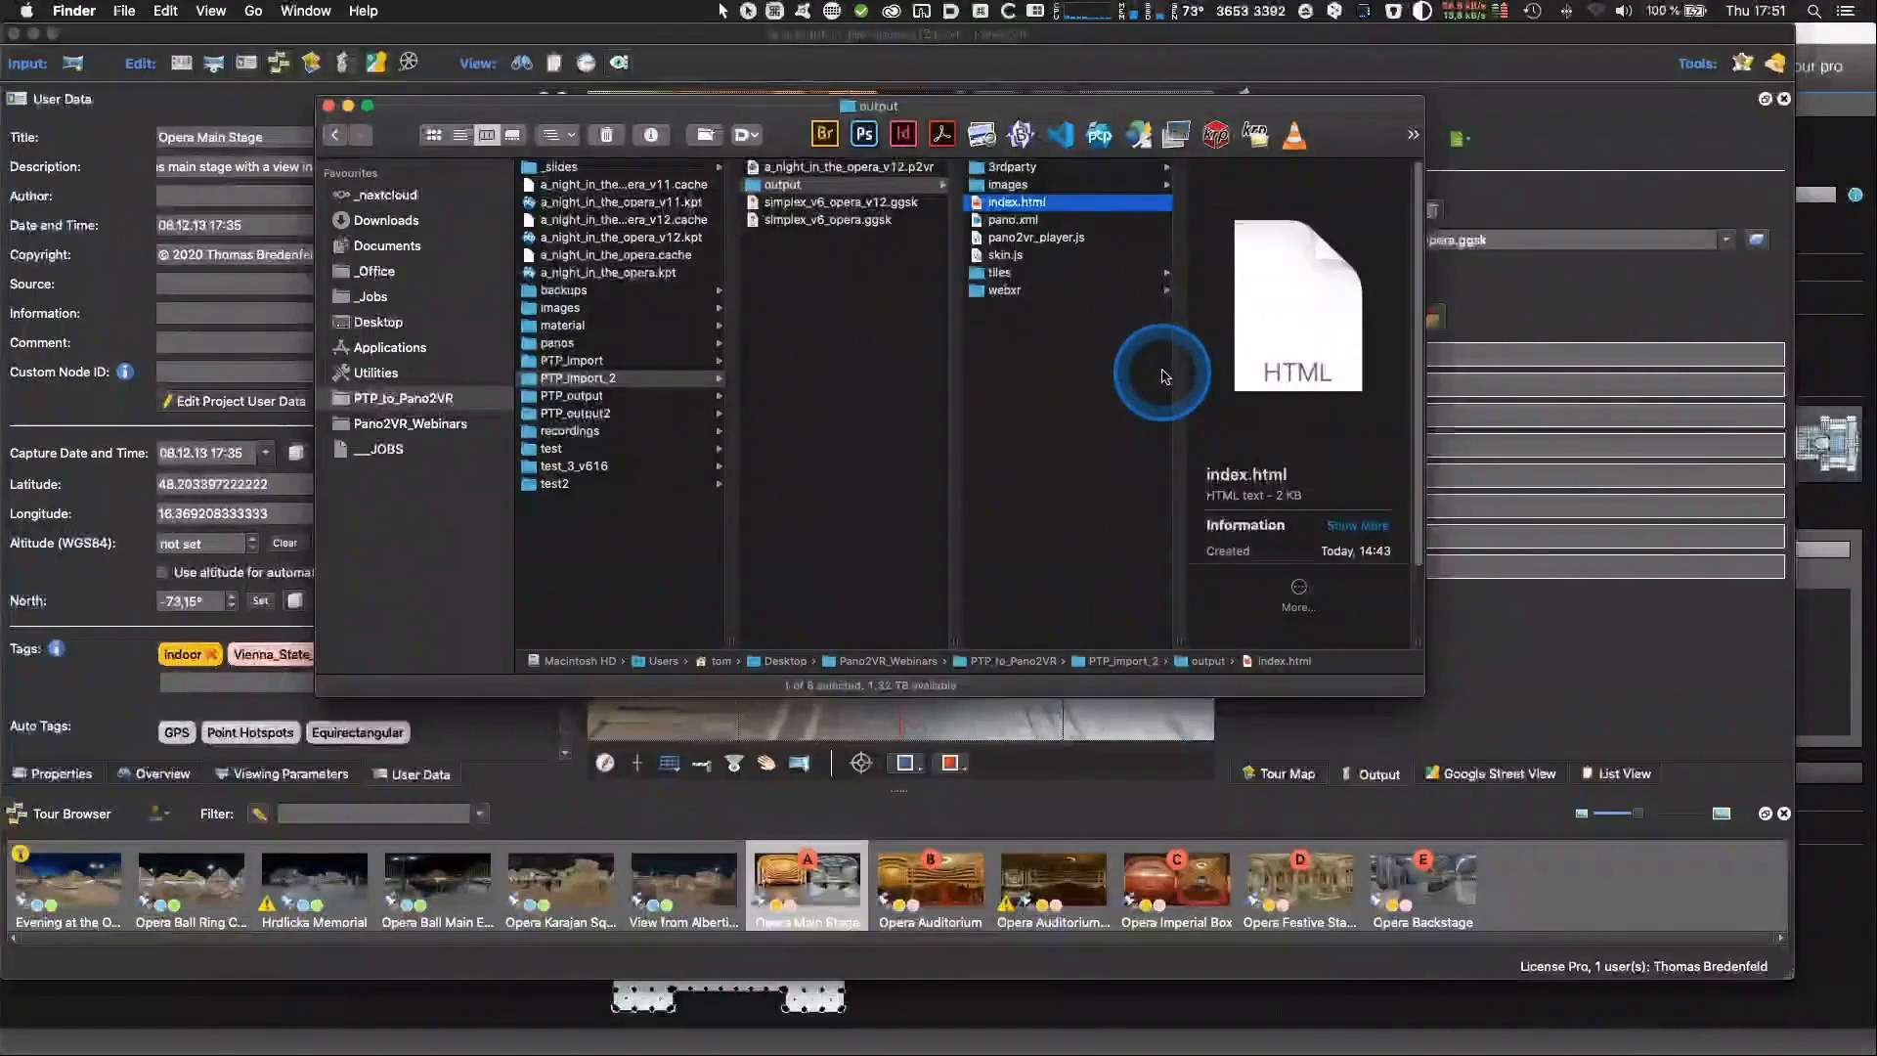
left_click(1012, 220)
left_click_drag(1088, 100, 1082, 114)
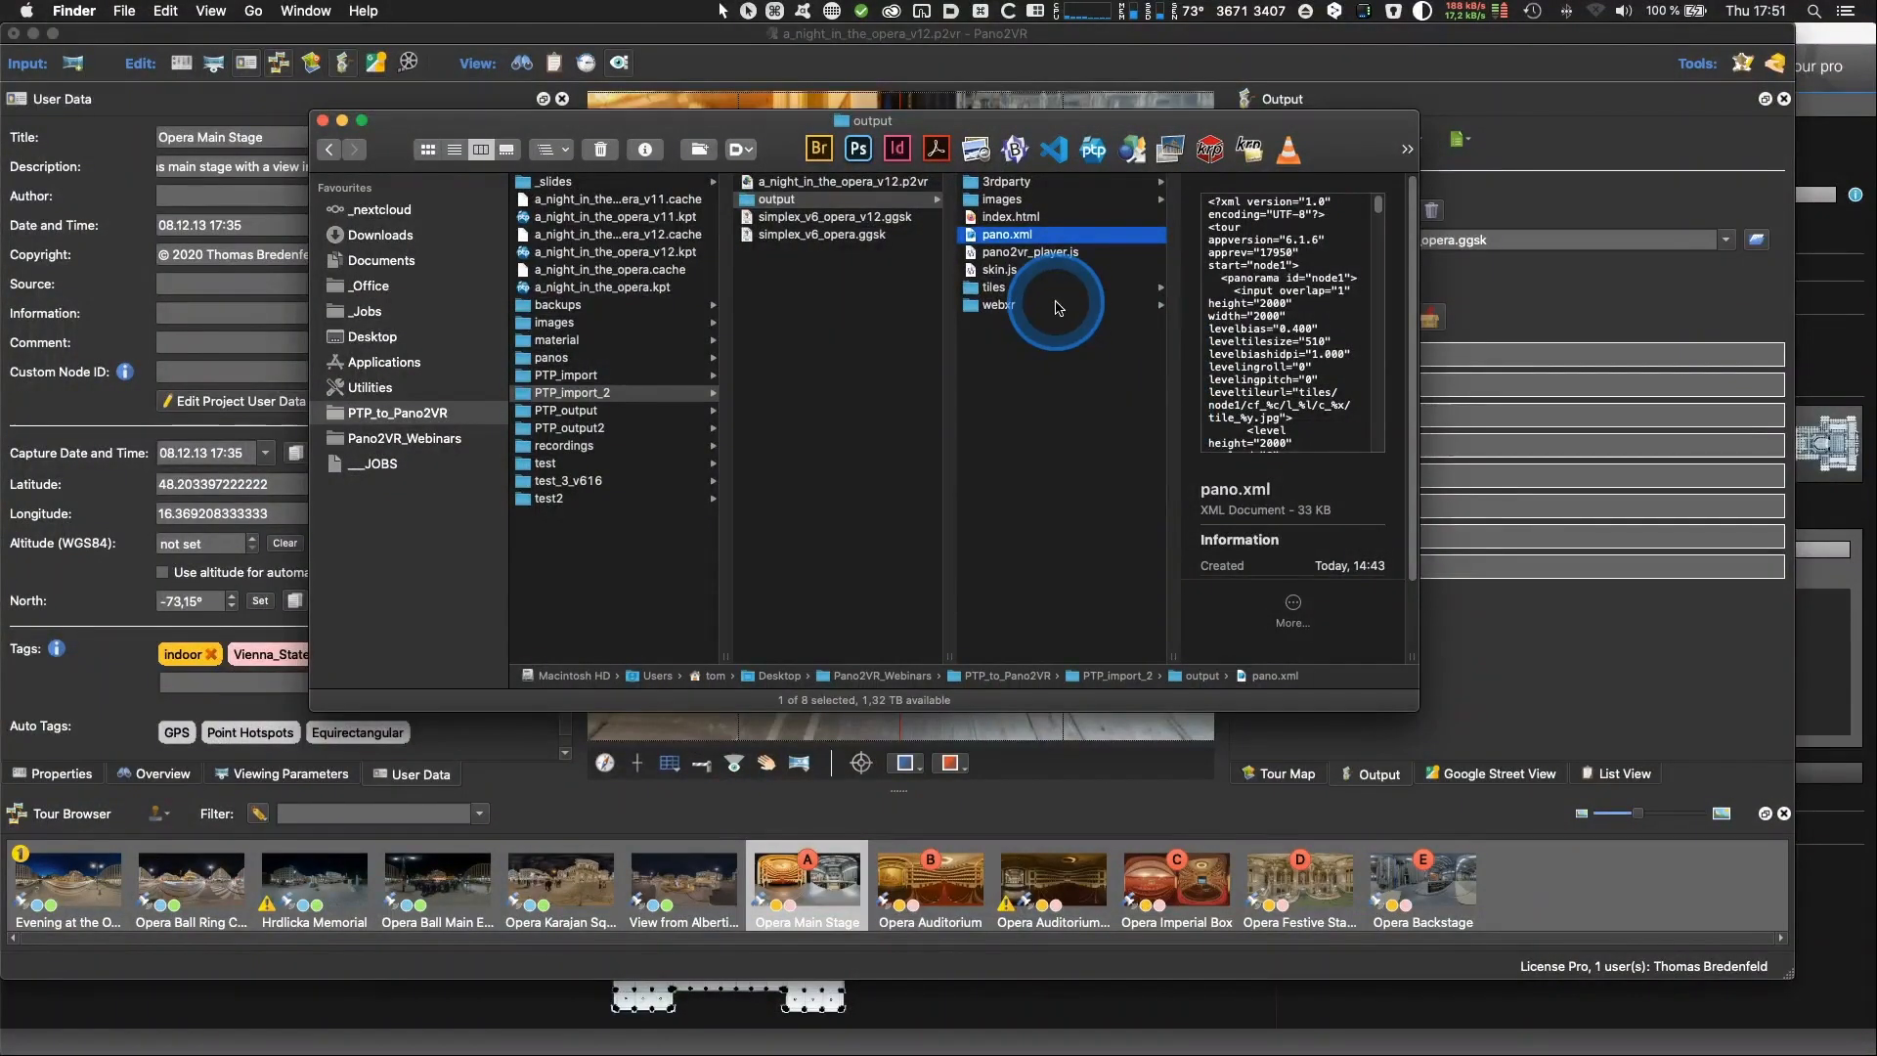
left_click(1314, 386)
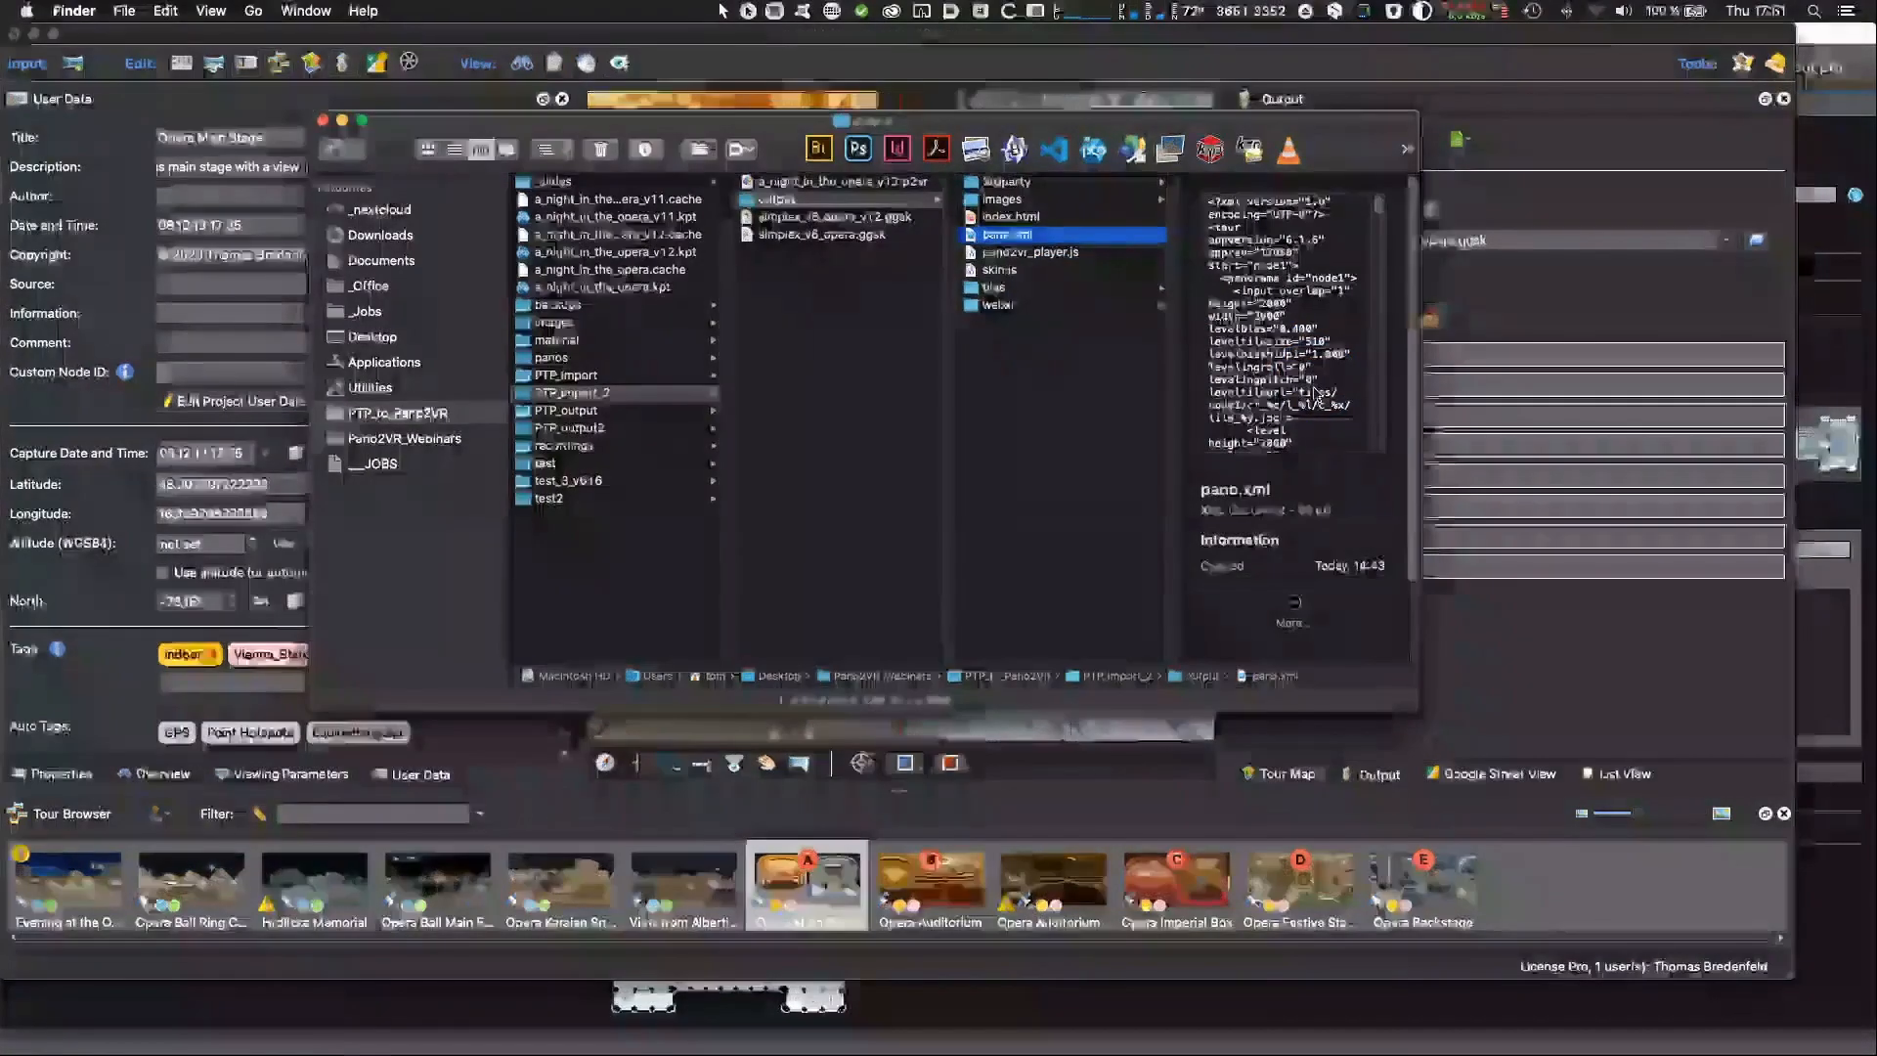
left_click(1036, 253)
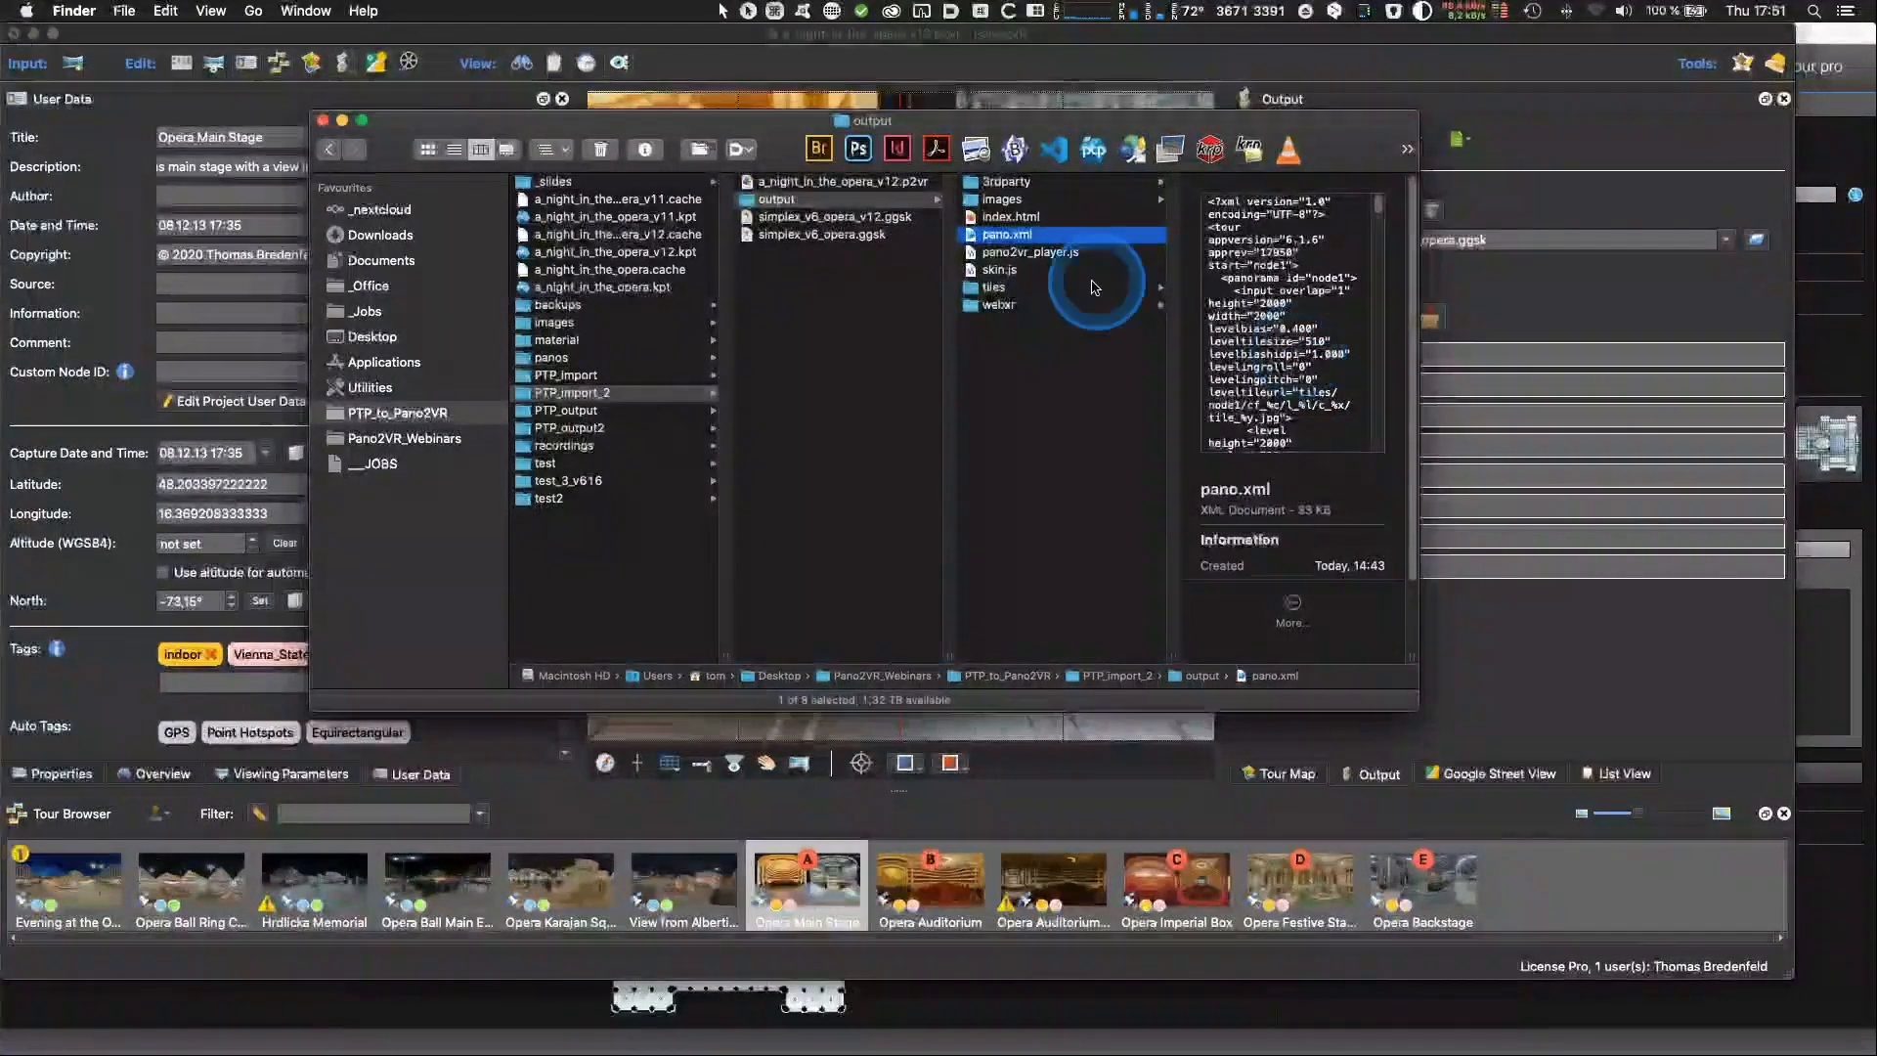
left_click(1026, 270)
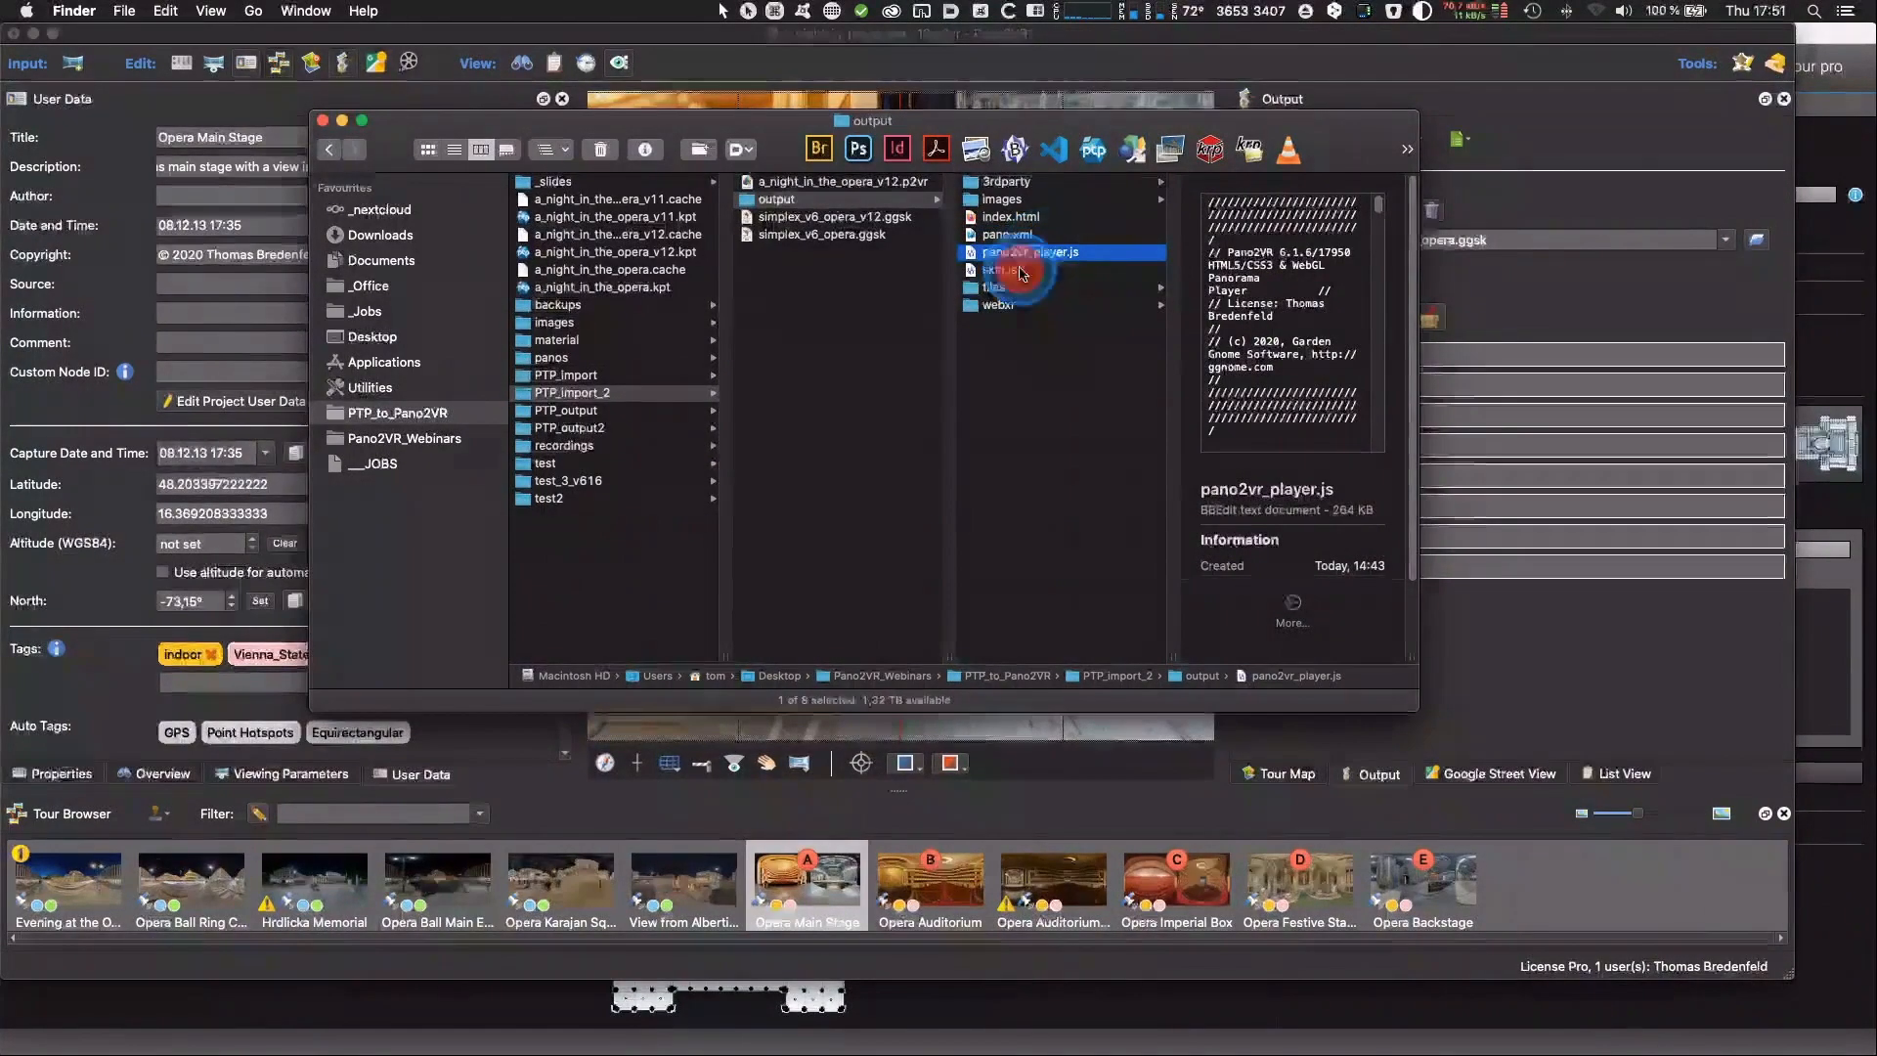
left_click_drag(1095, 151, 1146, 175)
Inspect the output's images folder, including the node preview images, the floor plan in maptiles, Inspizientenpult.jpg and _ggMapPin.png.
left_click(1046, 219)
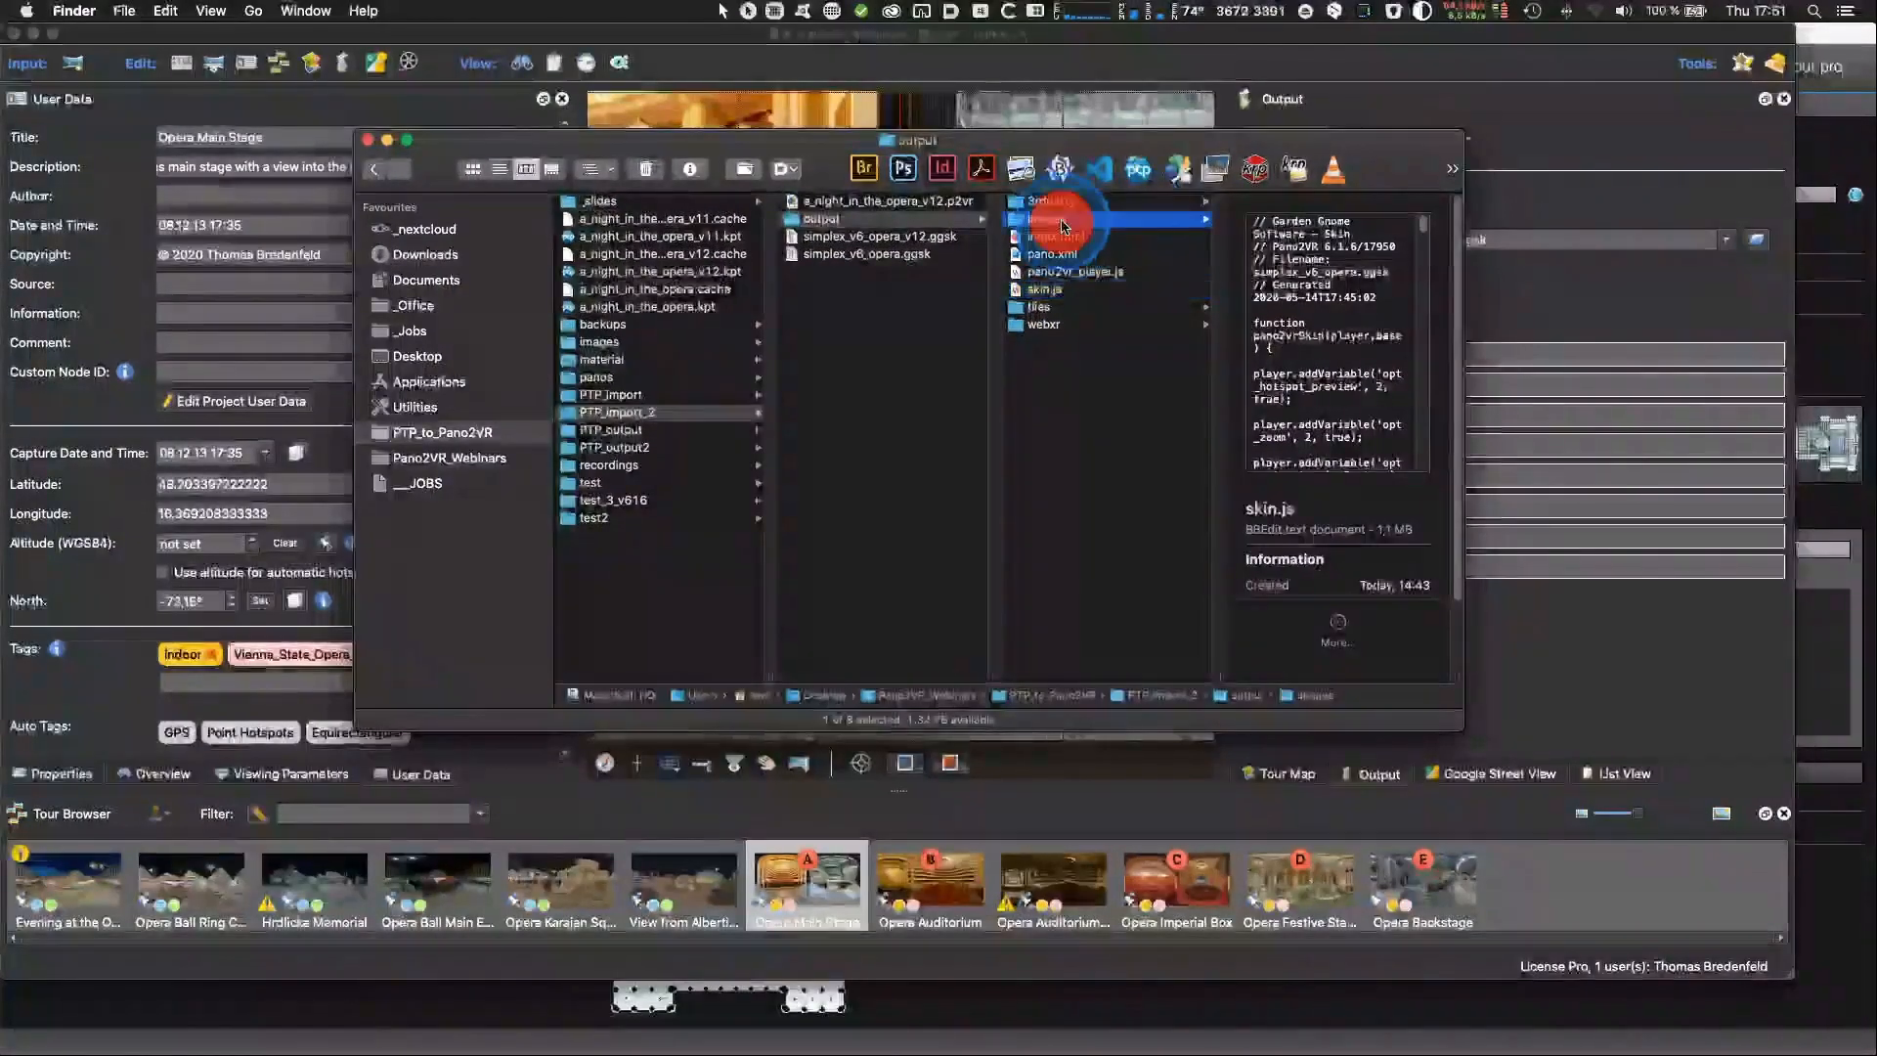
left_click(1286, 288)
left_click(1160, 360)
left_click(1099, 323)
left_click(1099, 306)
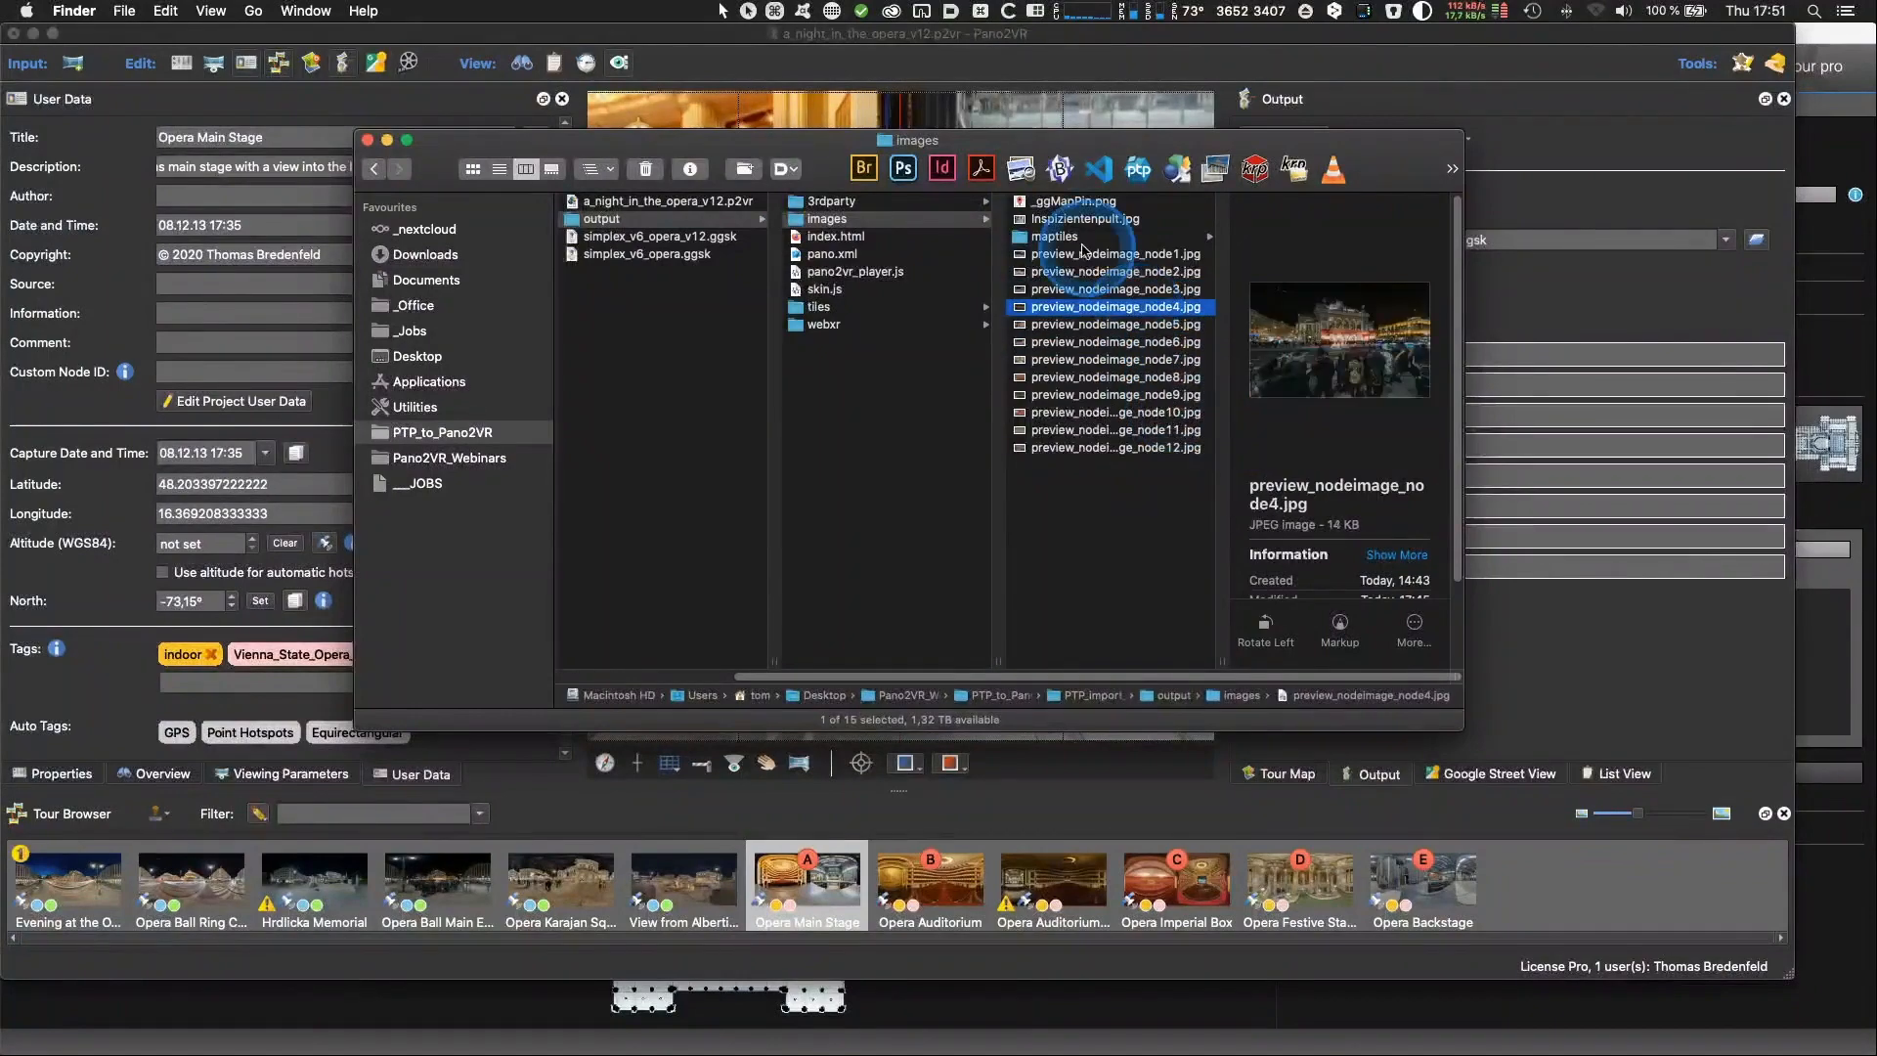
left_click(1069, 239)
left_click(1327, 207)
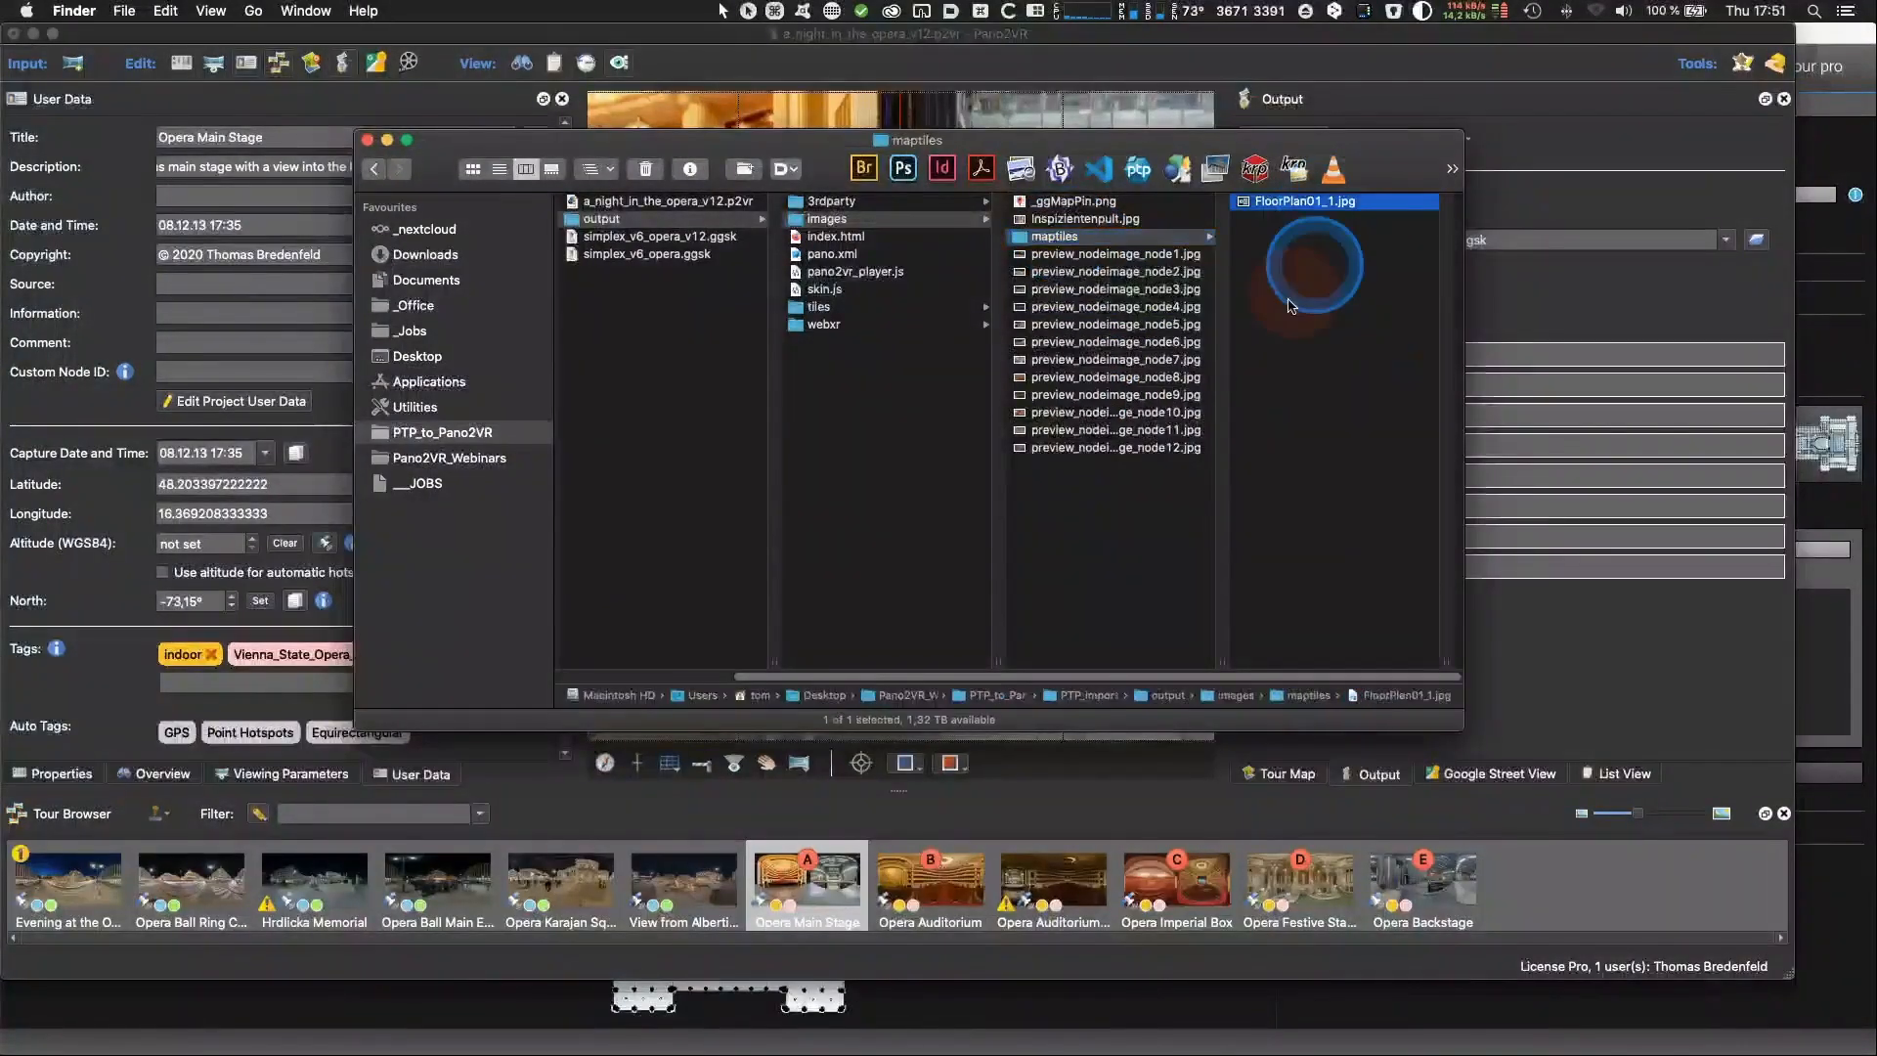
left_click(928, 219)
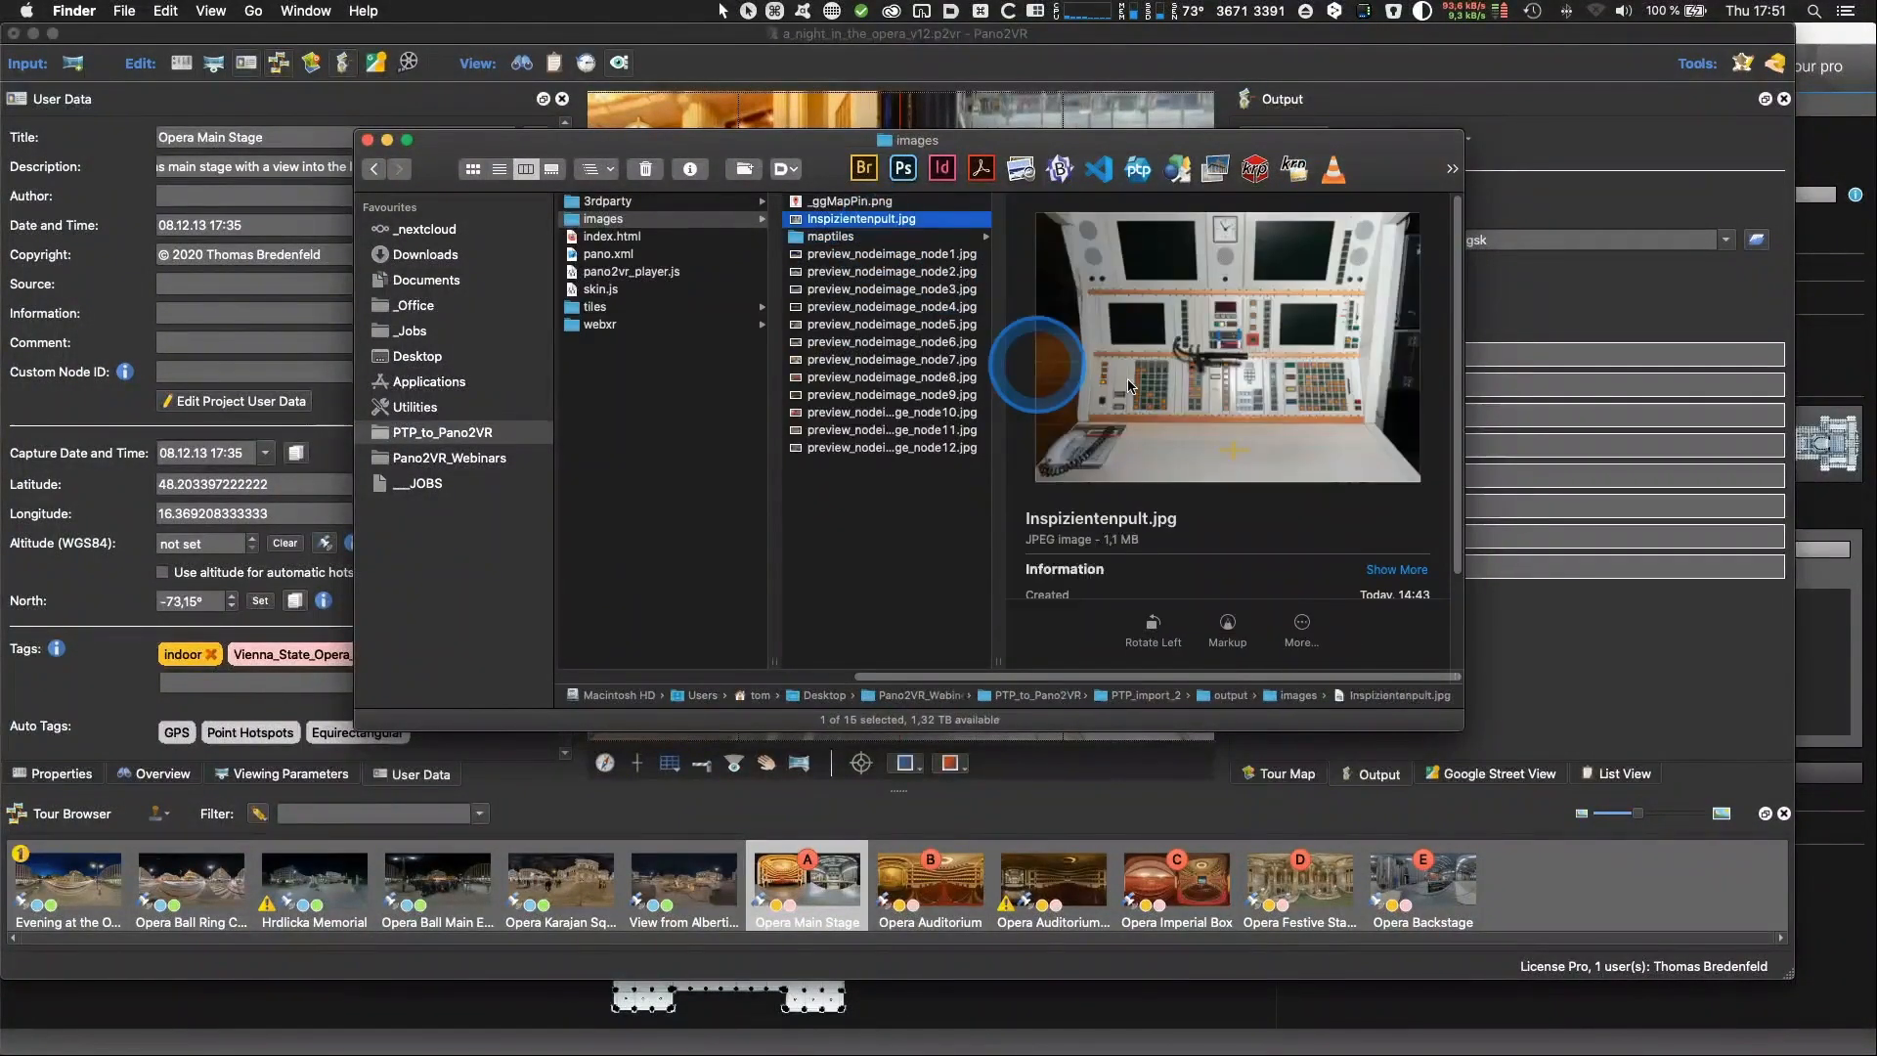
left_click(850, 202)
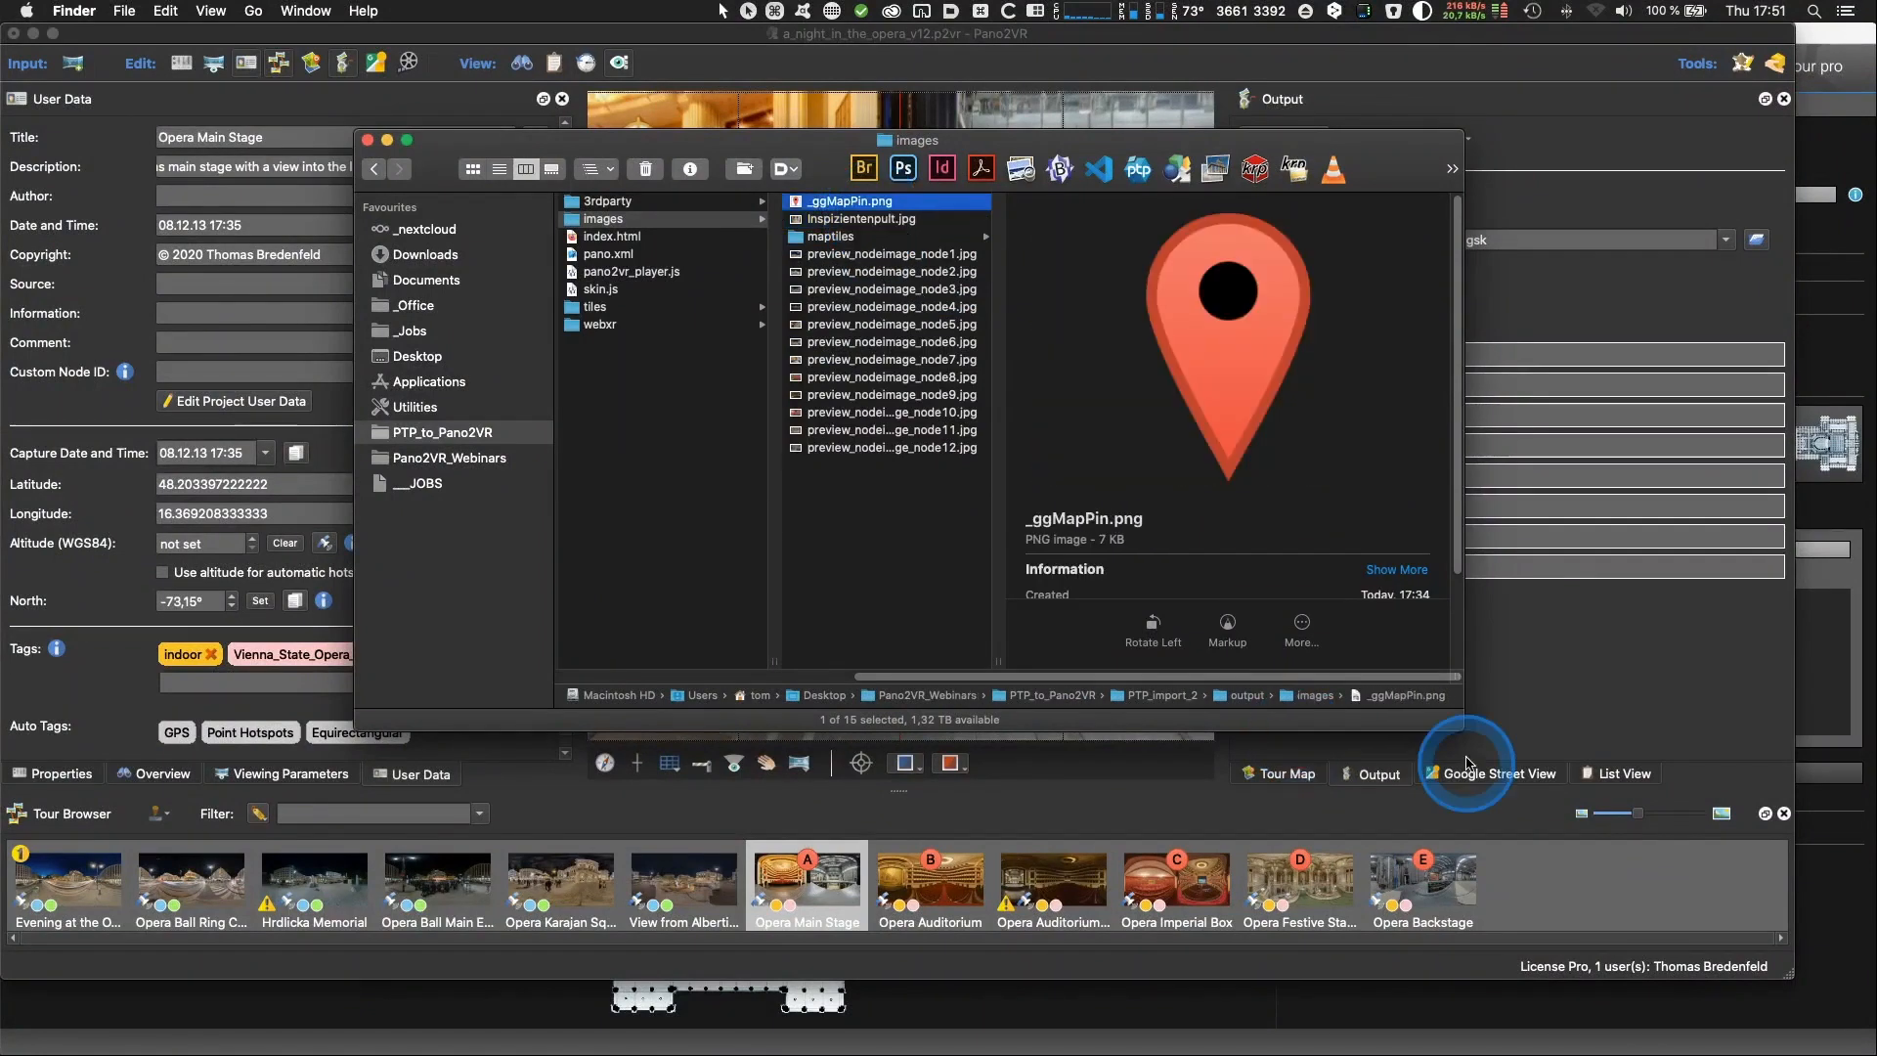
Enlarge the Finder window and examine the output's tiles folder down to node1/cf_2/l_0, plus the webxr folder's scripts.
left_click_drag(1463, 730, 1715, 819)
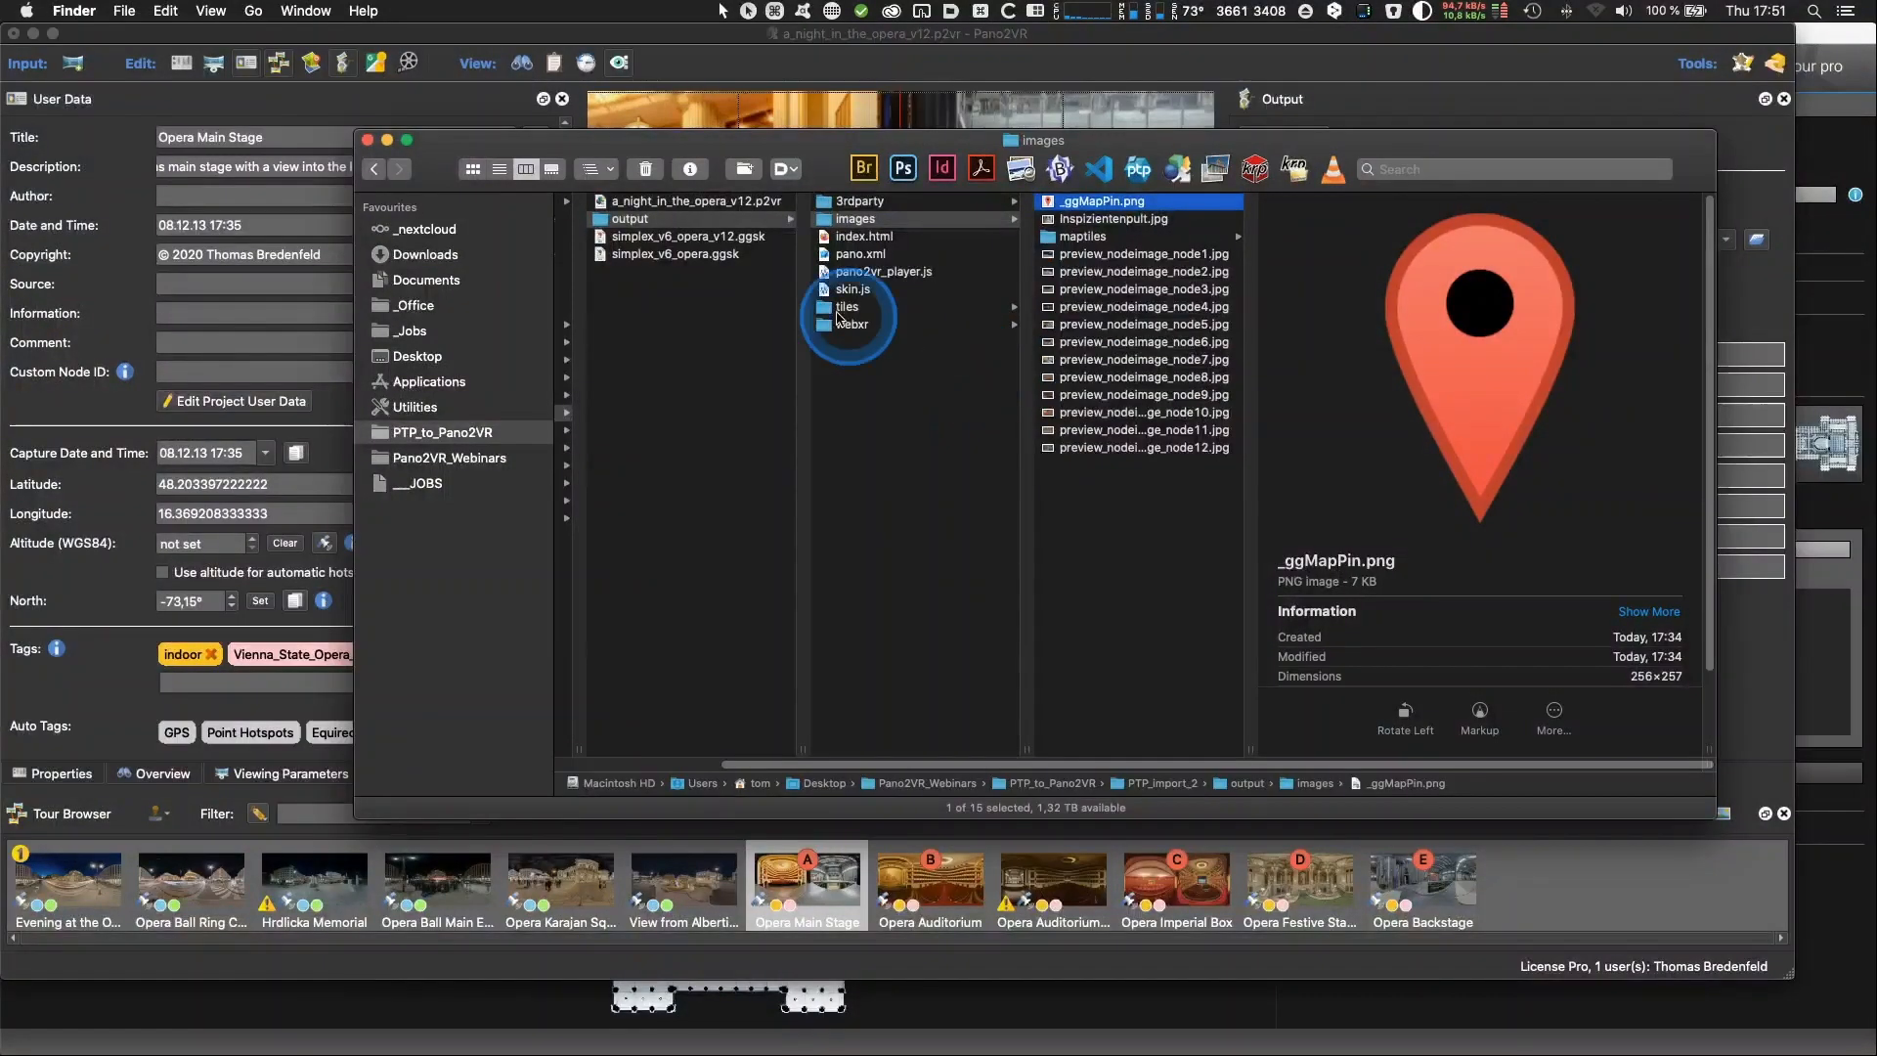
left_click(838, 309)
left_click(1076, 201)
left_click(1298, 235)
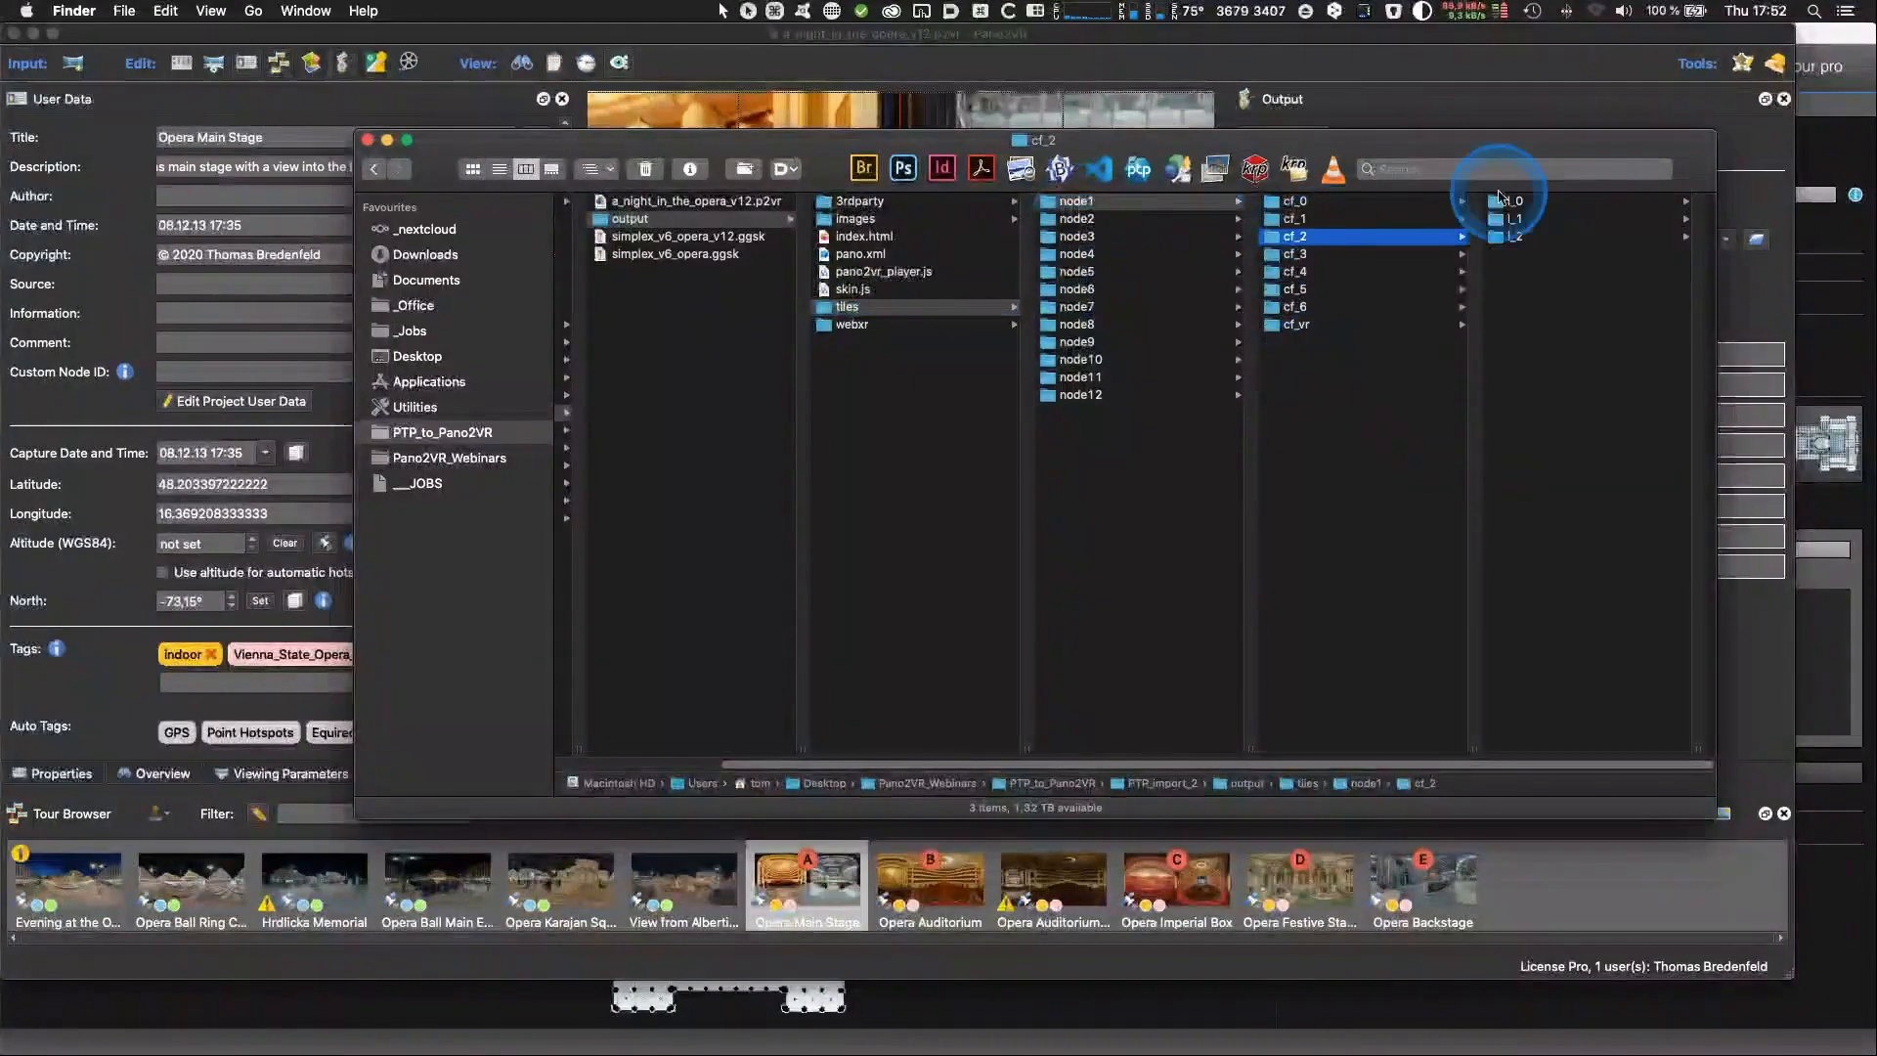
left_click(1505, 200)
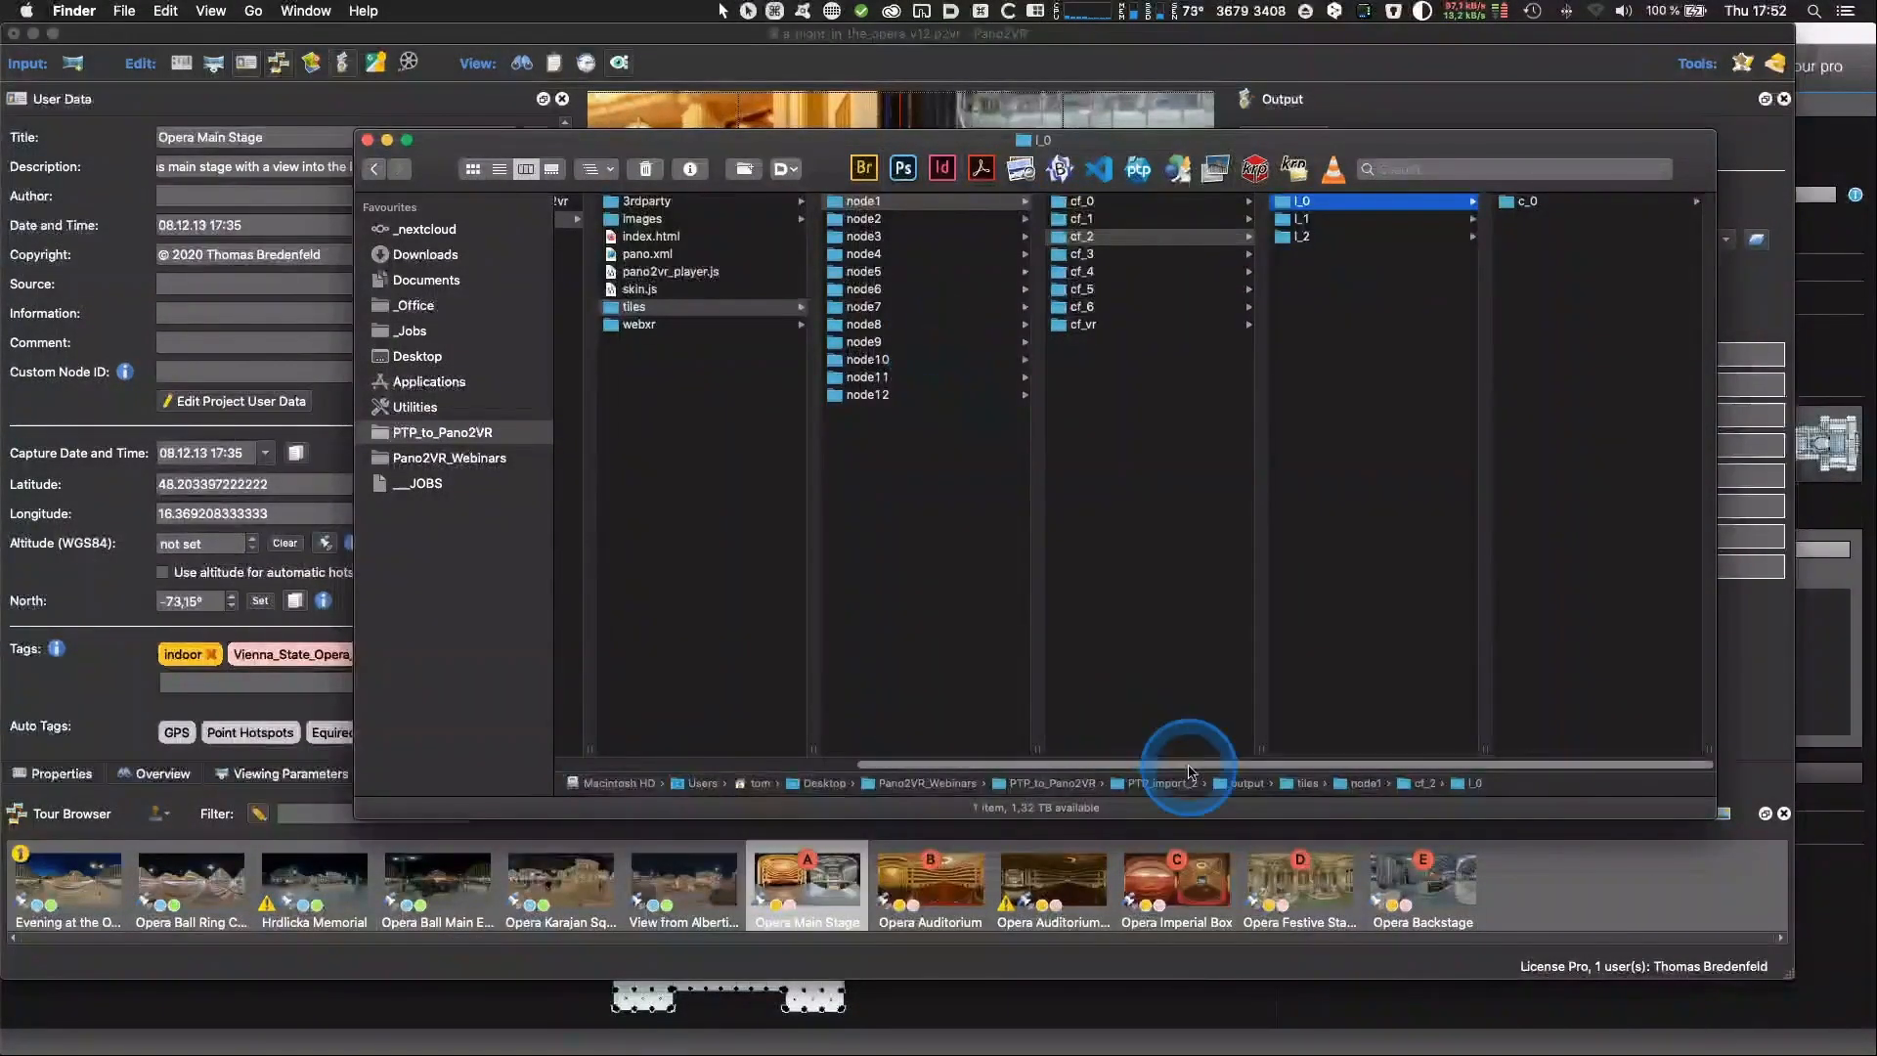
left_click(635, 324)
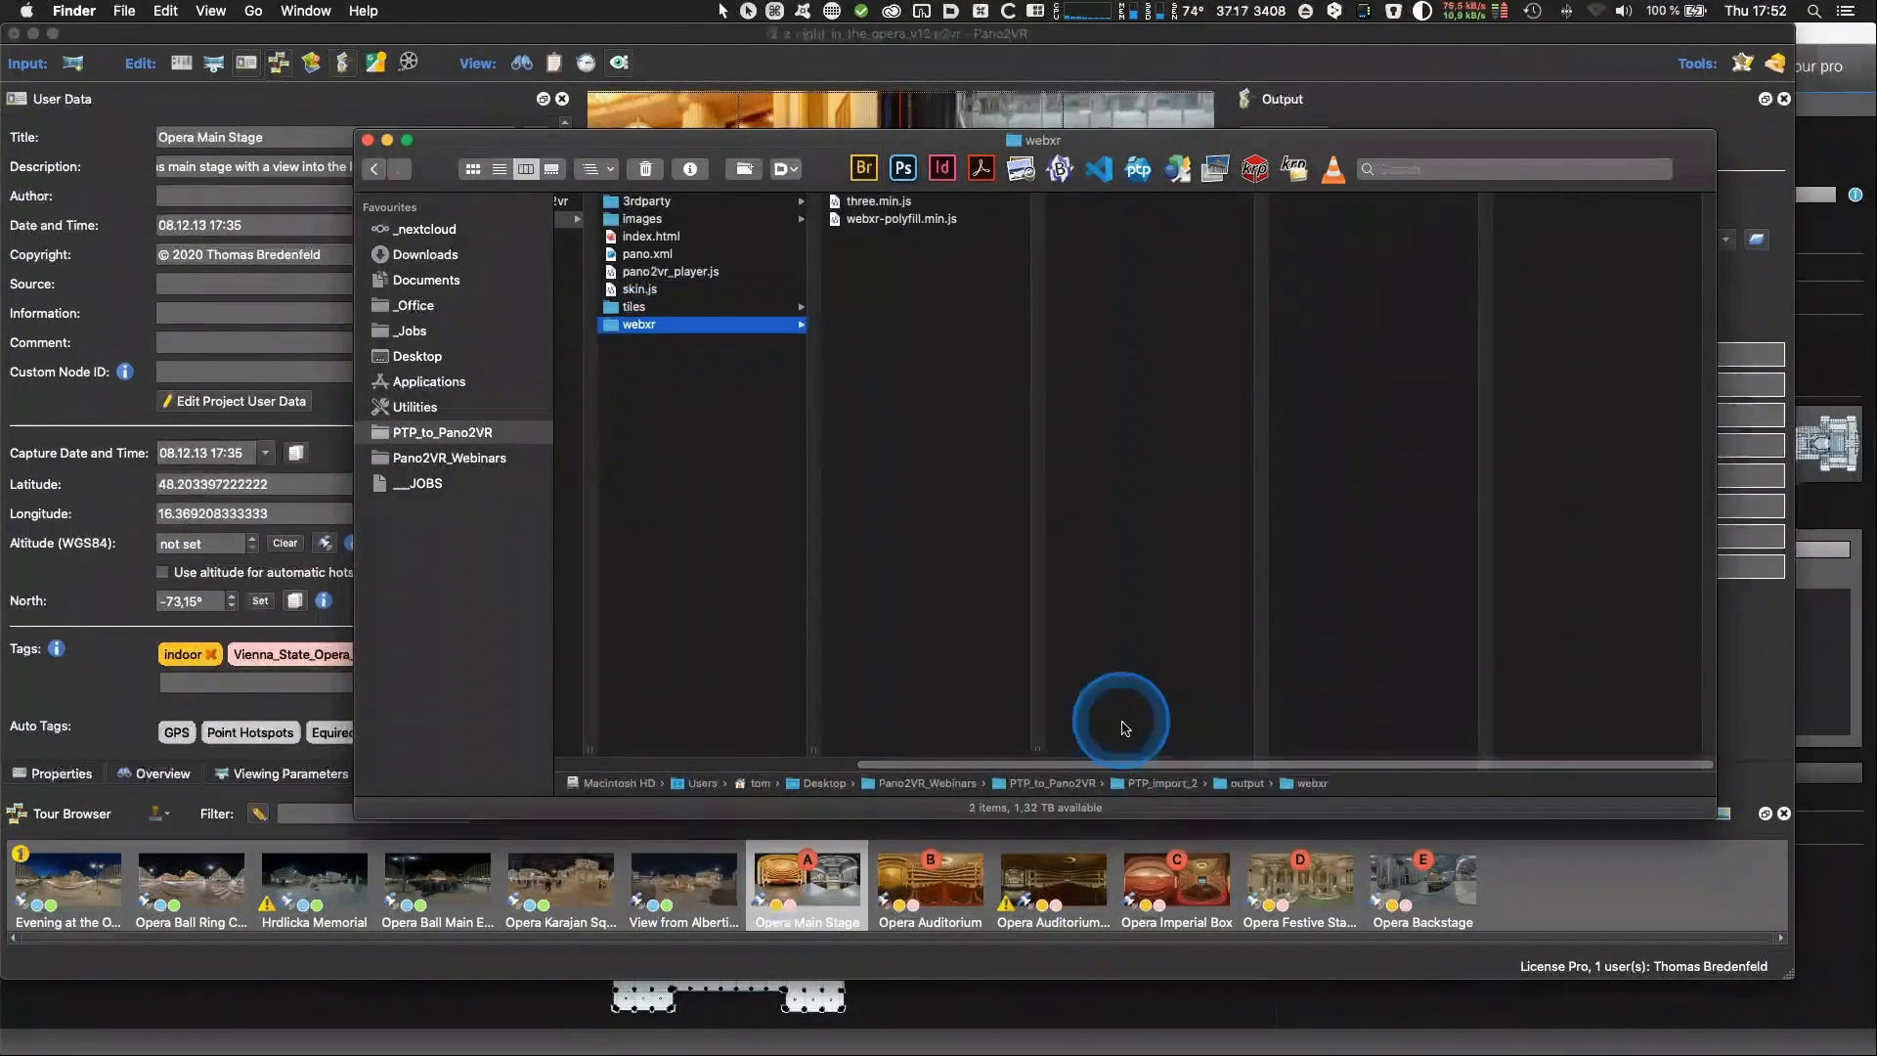
left_click_drag(1110, 764, 662, 728)
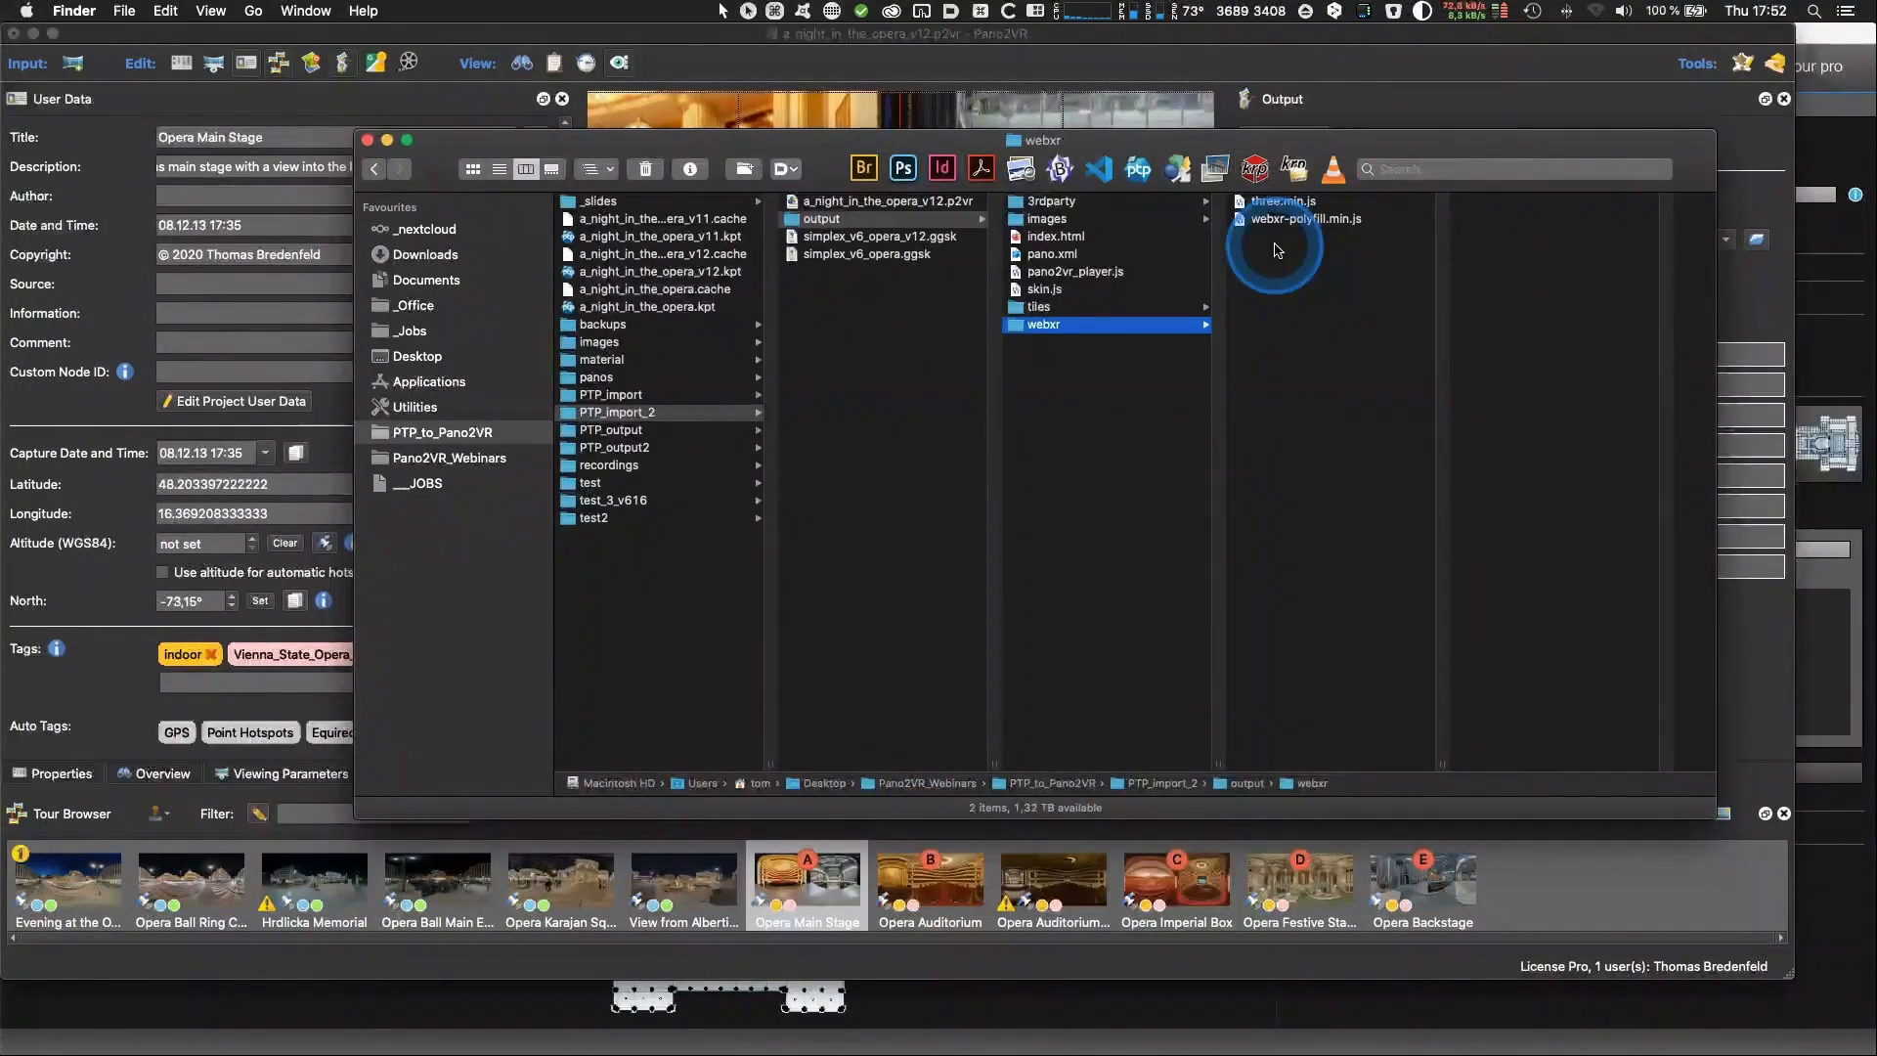
left_click(1192, 672)
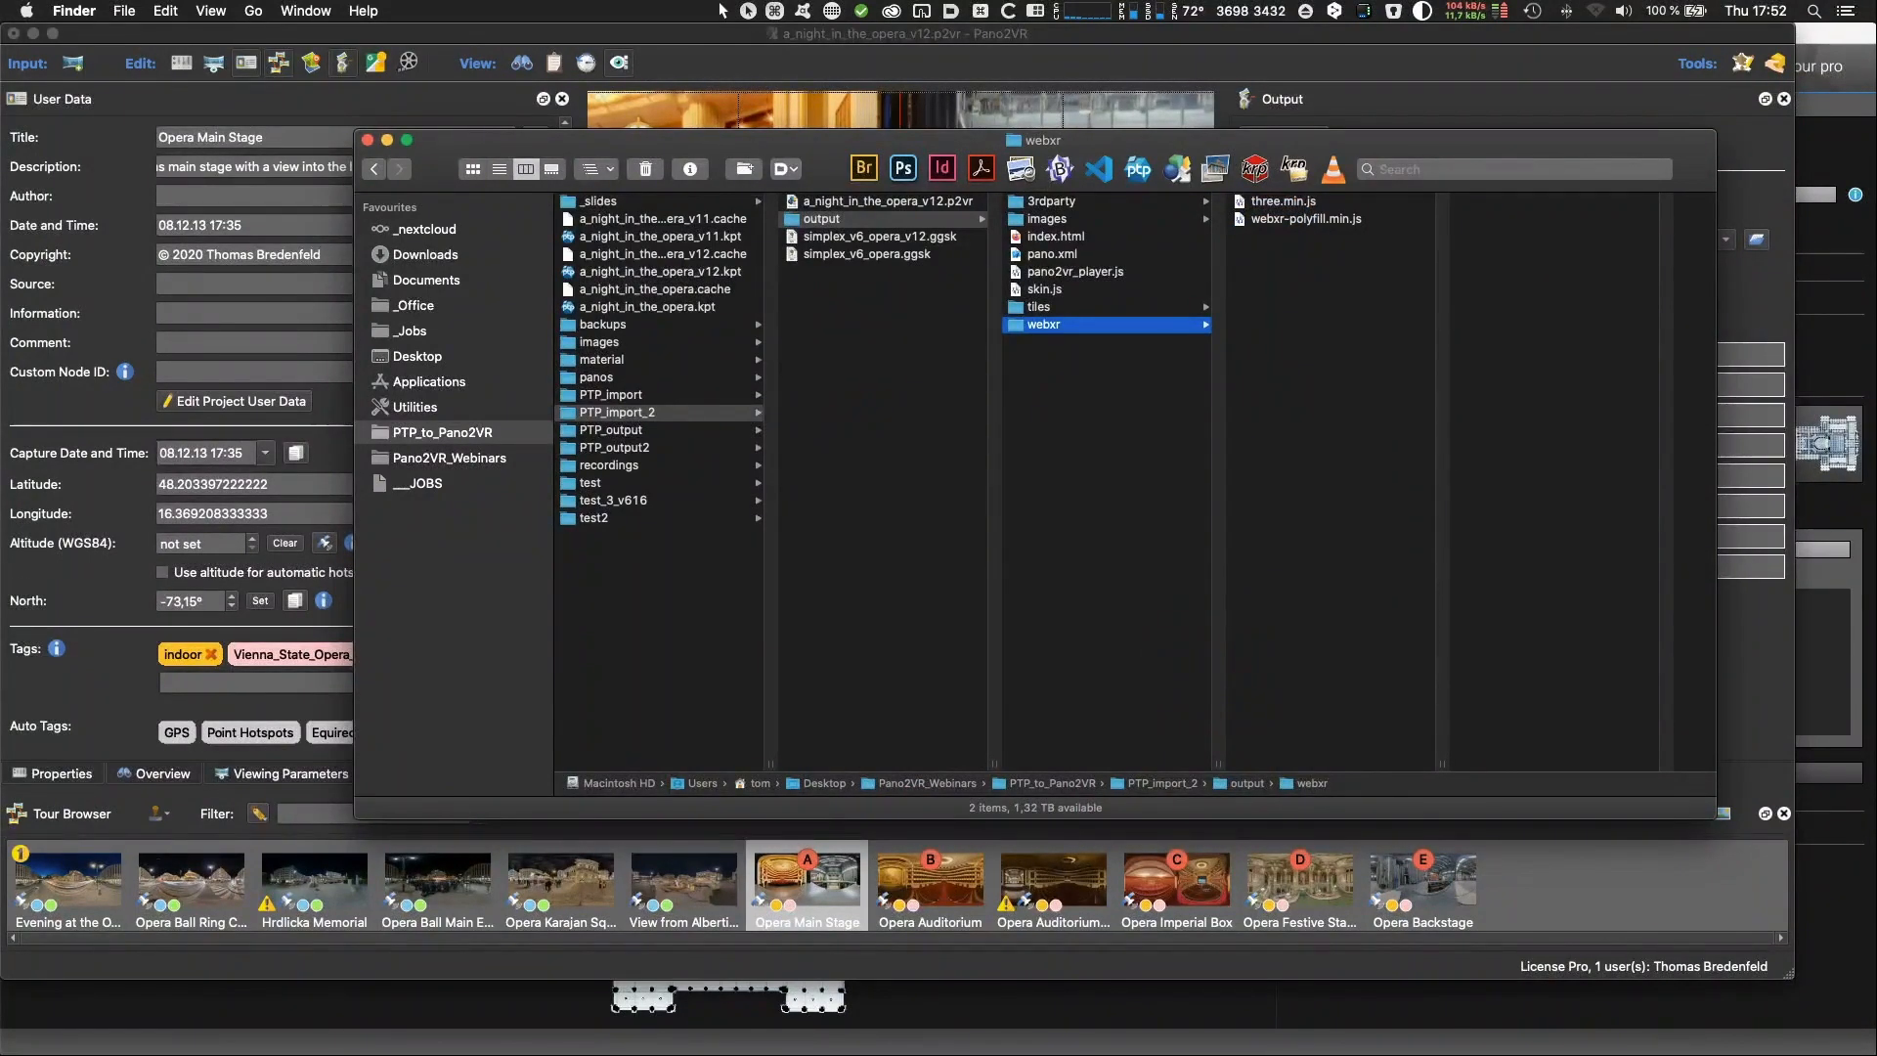
Switch from Finder back to the opera tour project in Pano2VR.
key("super+Tab")
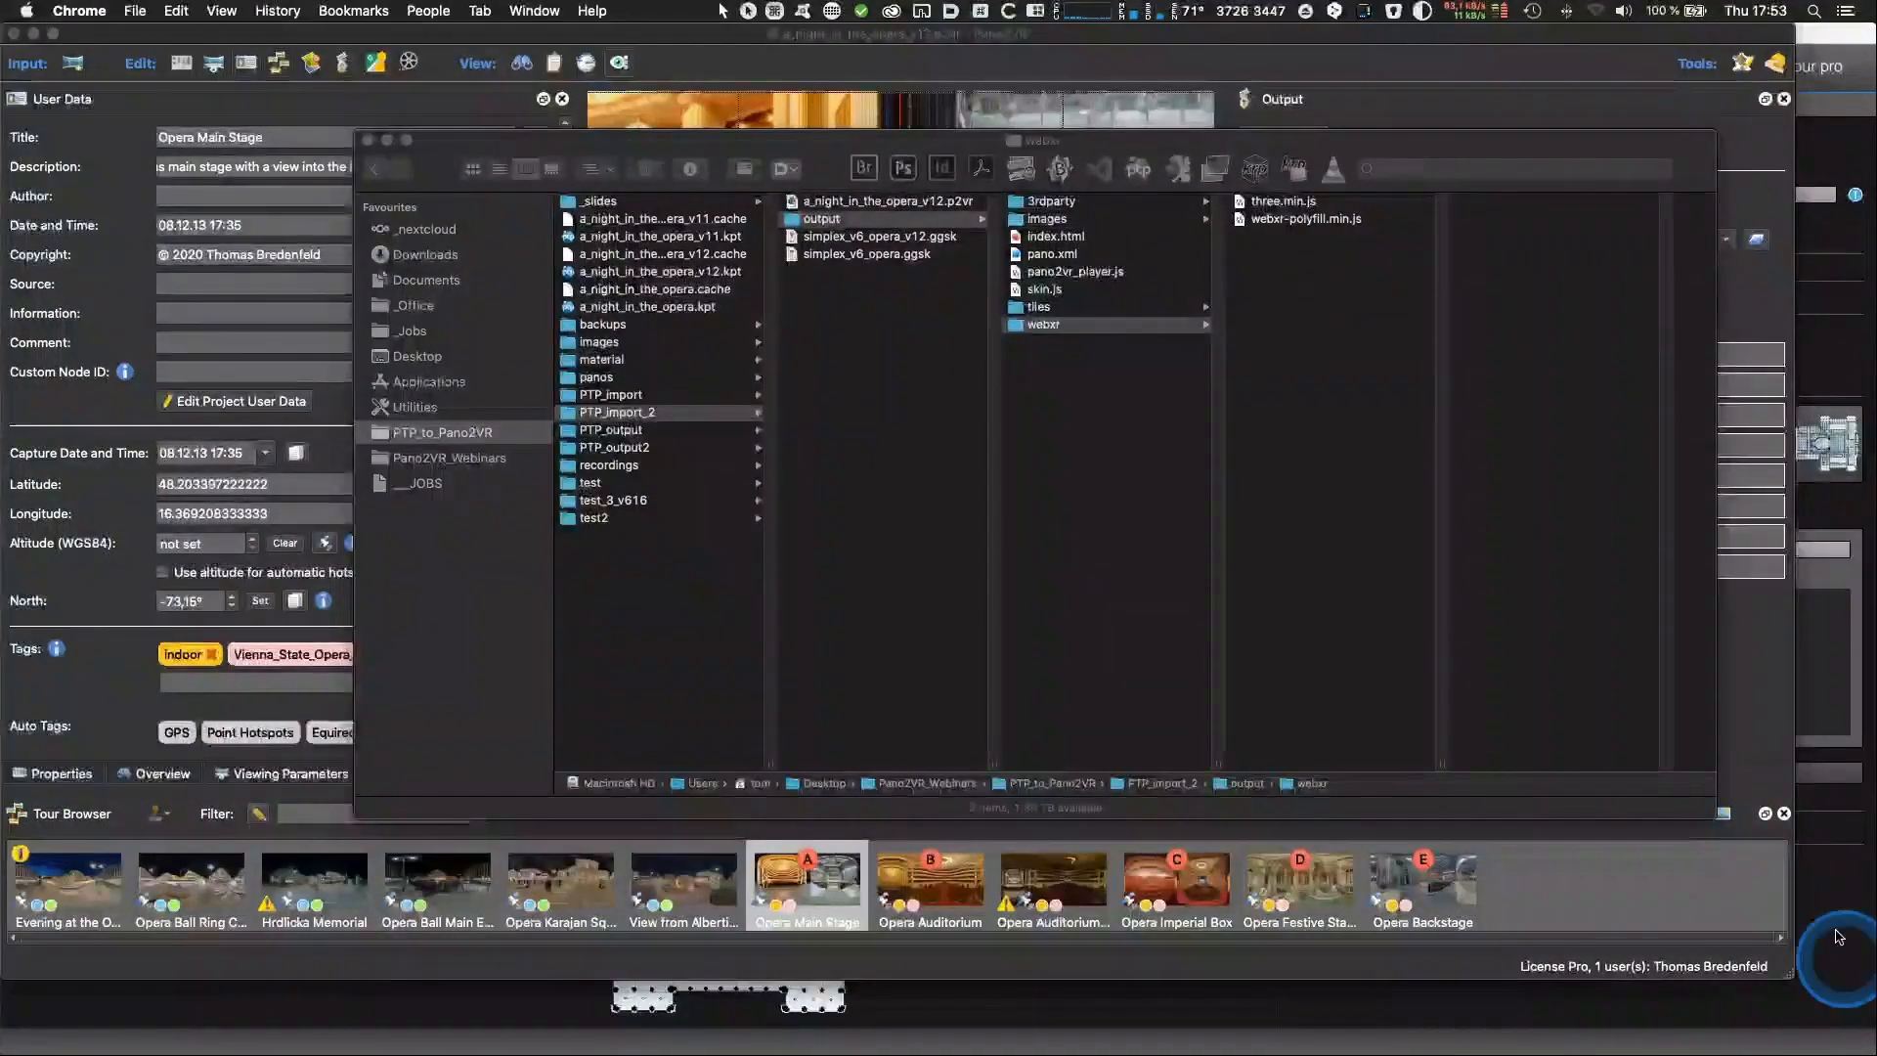
left_click(1546, 909)
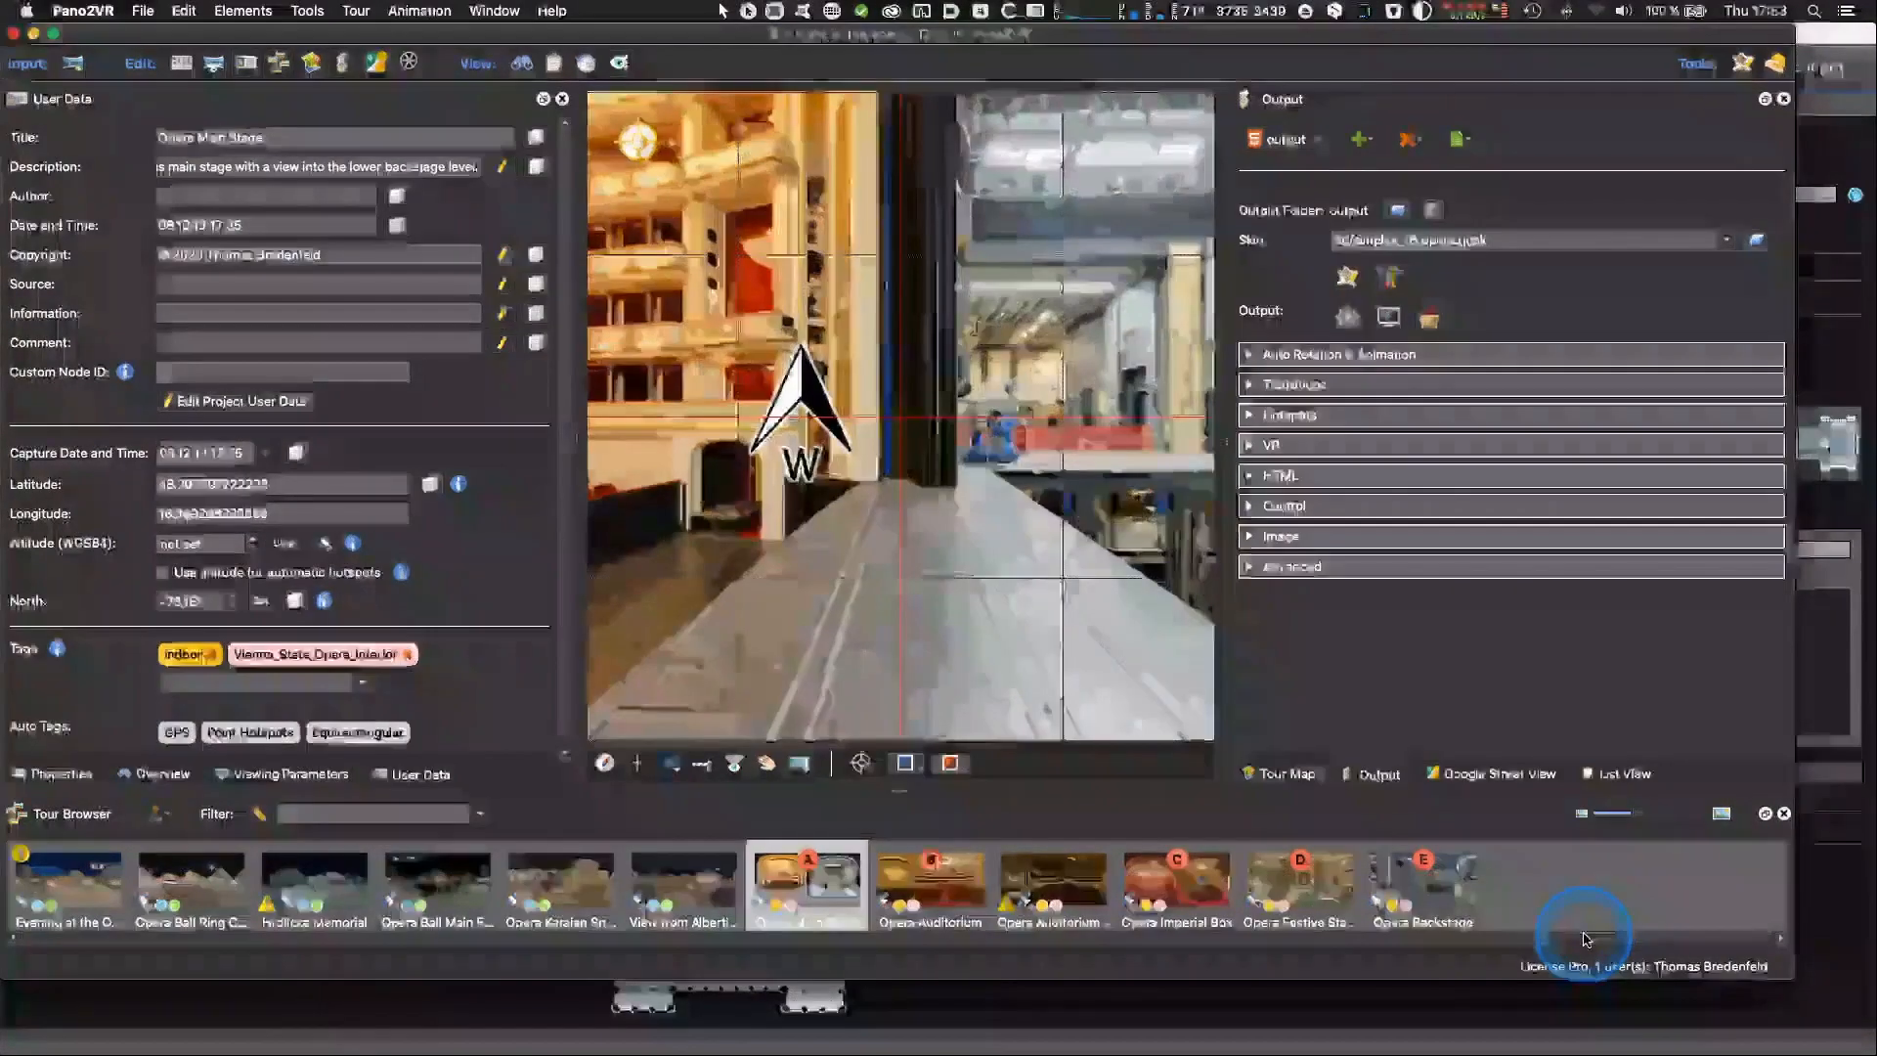
left_click(1585, 939)
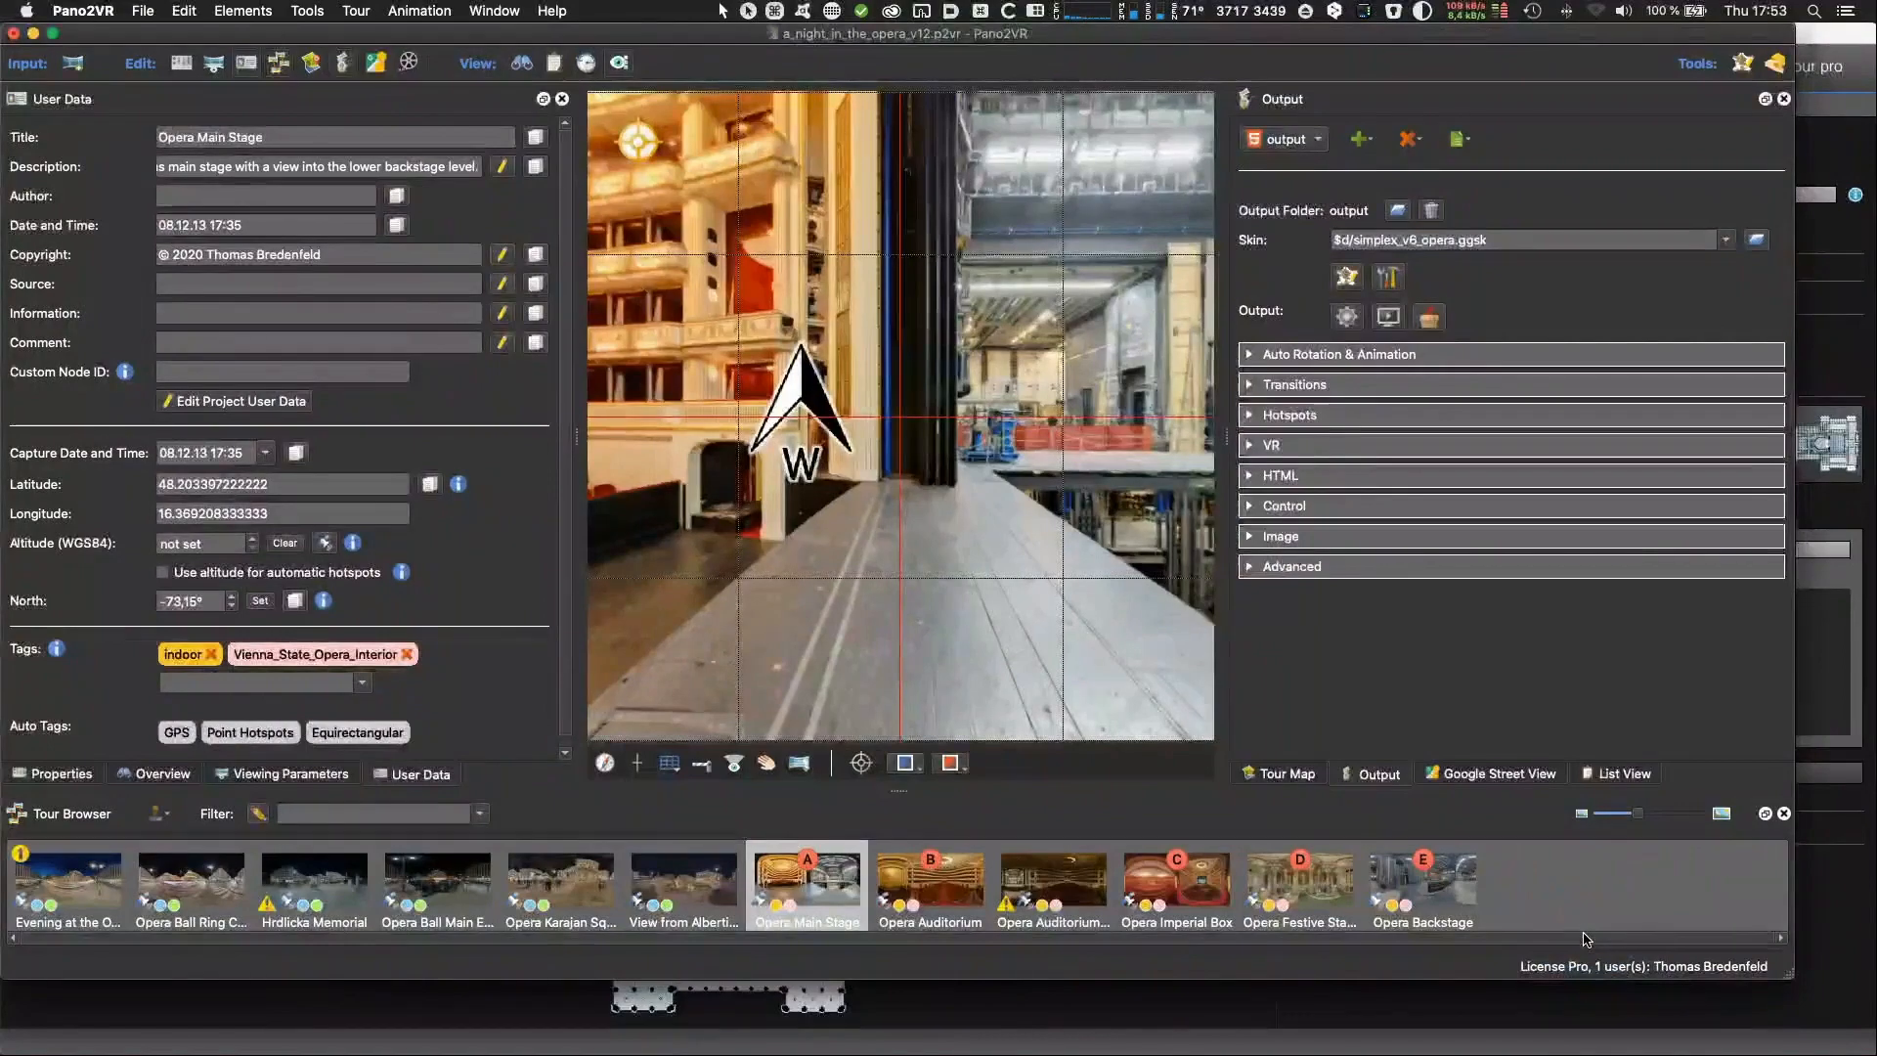
left_click(1583, 936)
left_click(1496, 877)
left_click(1500, 892)
left_click(1648, 909)
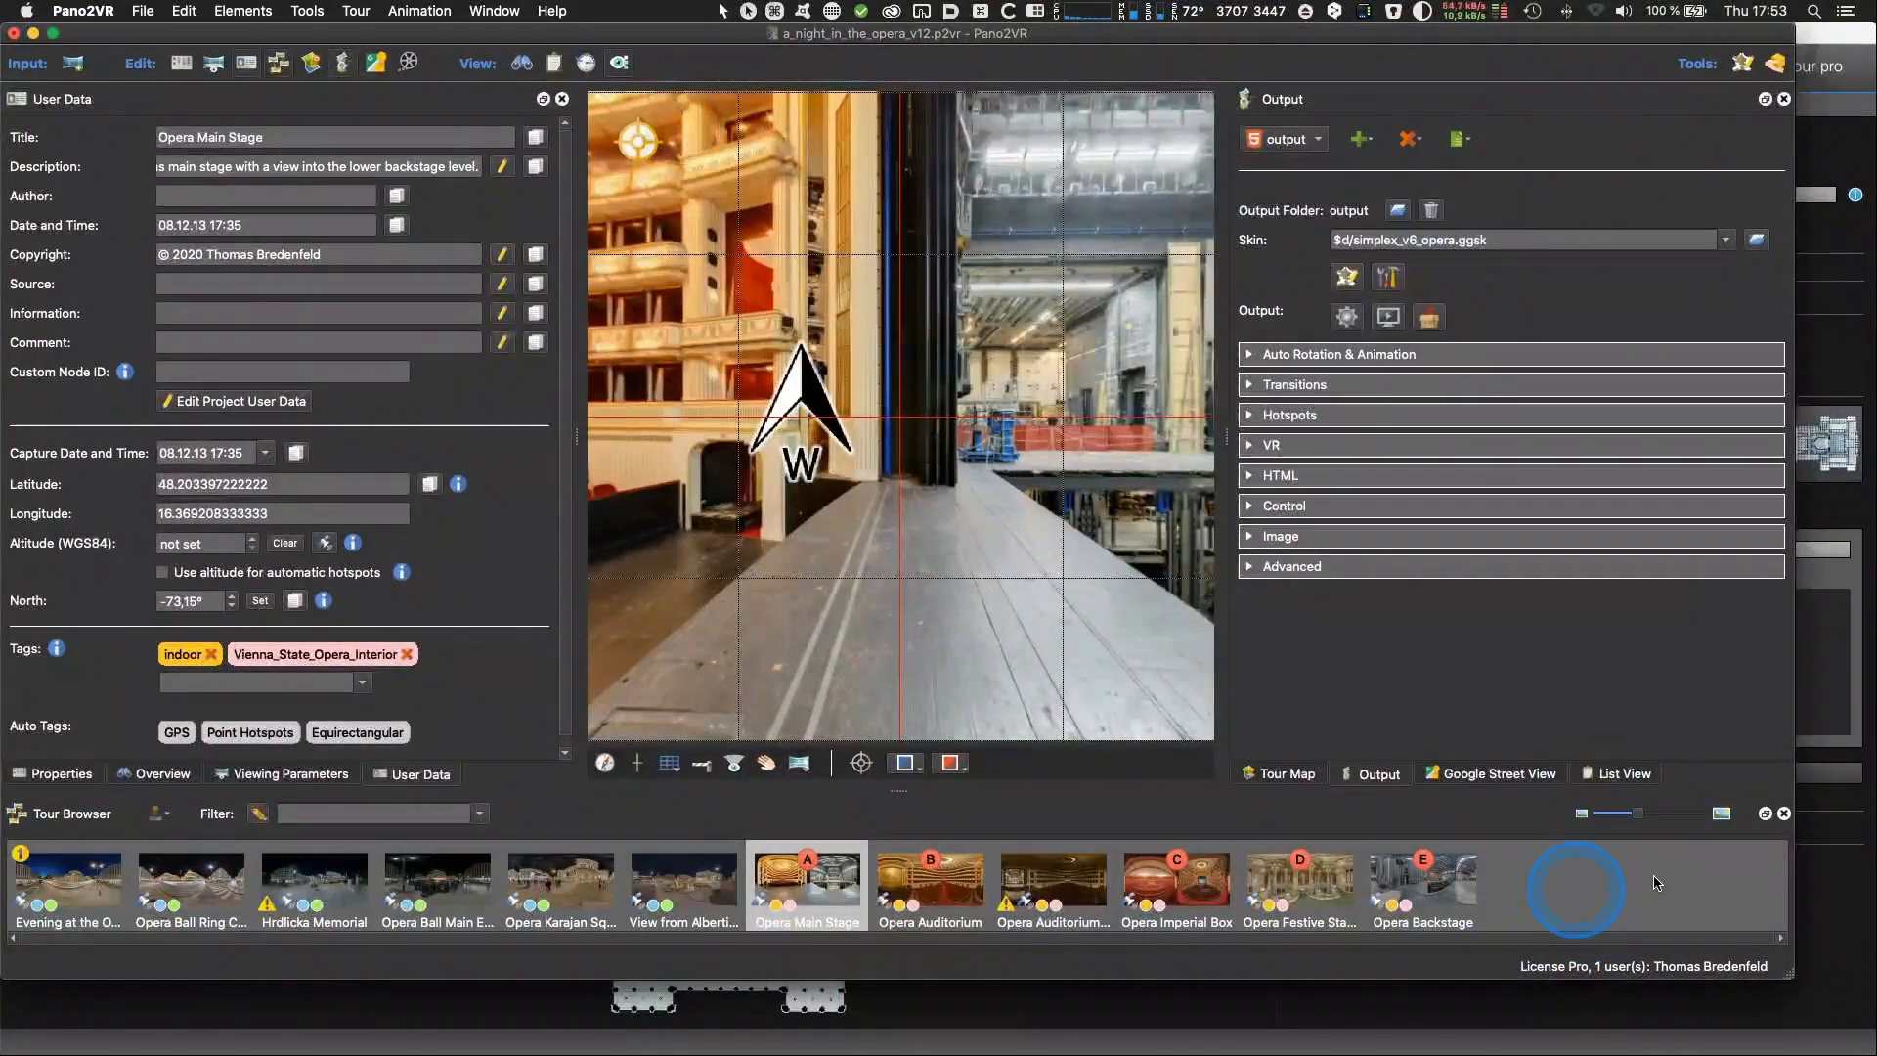
Check the Tour Browser's commands for adding a panorama or project, and dismiss them without running any.
right_click(1535, 888)
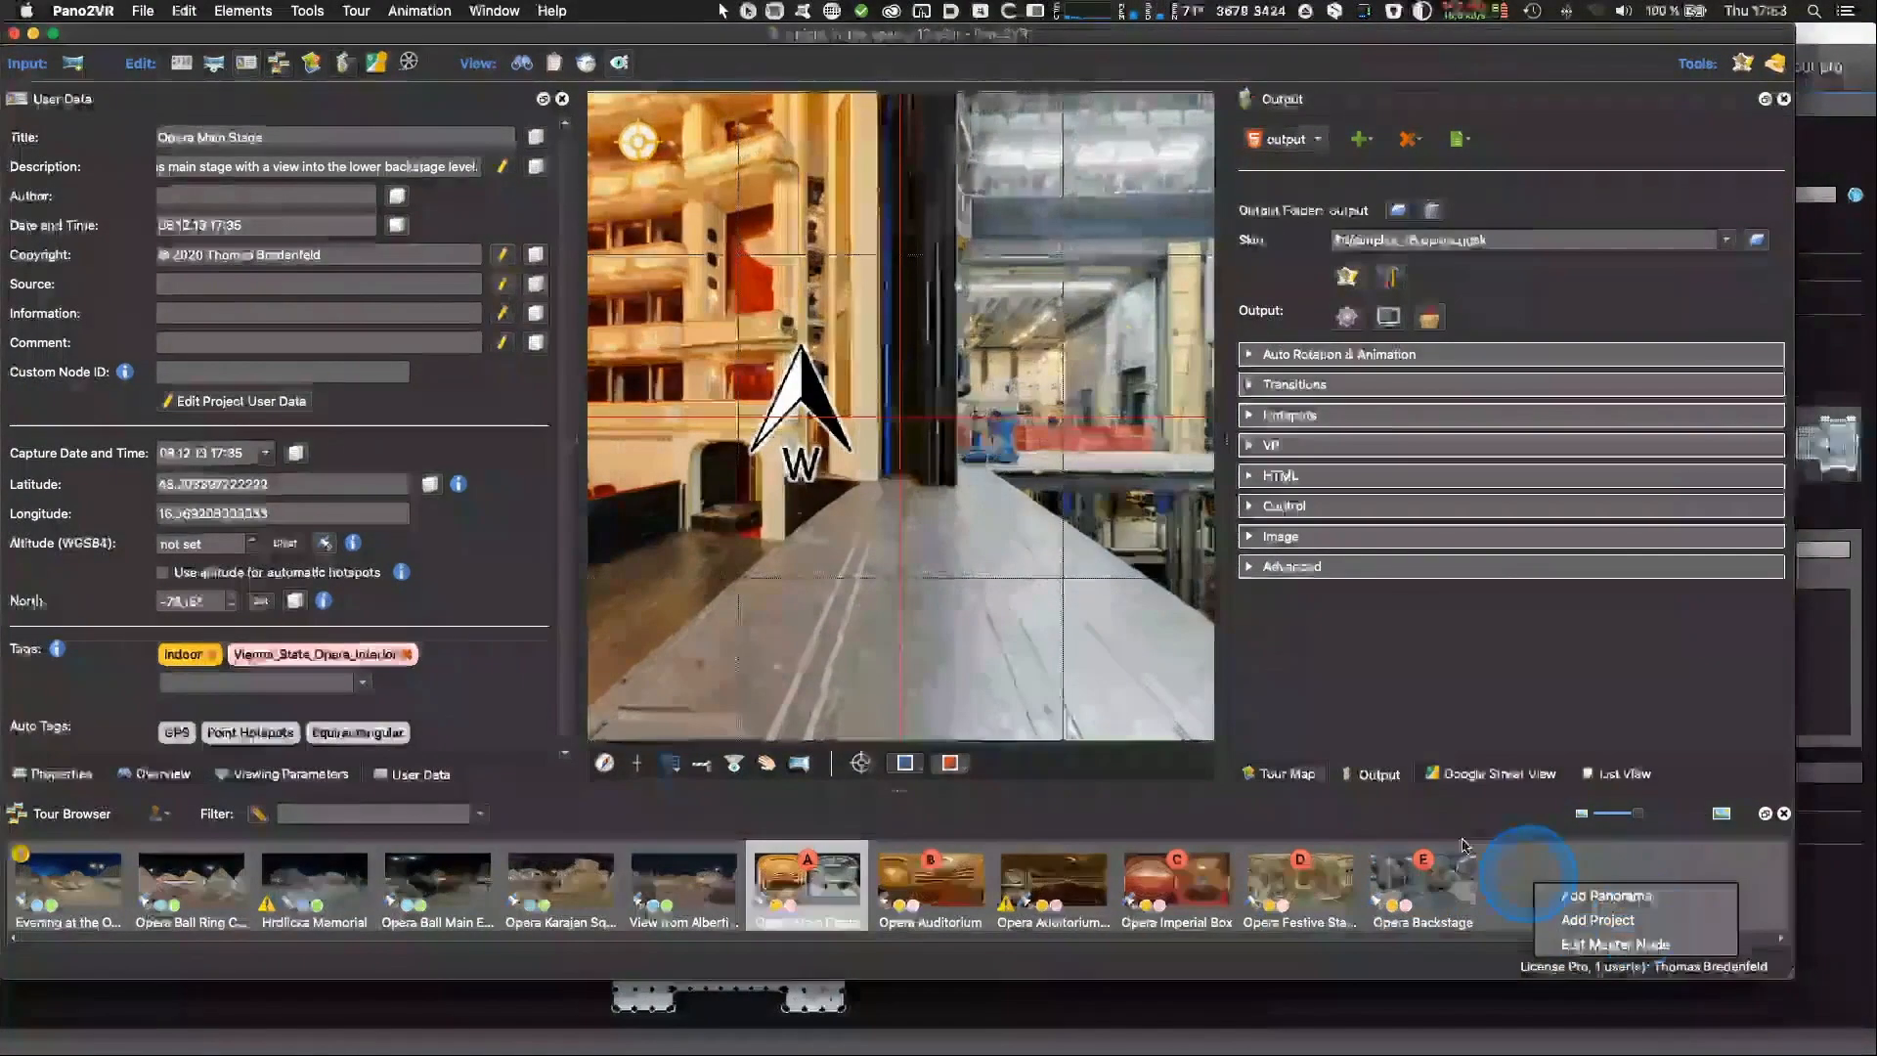
left_click(1512, 877)
right_click(1566, 857)
left_click(1612, 866)
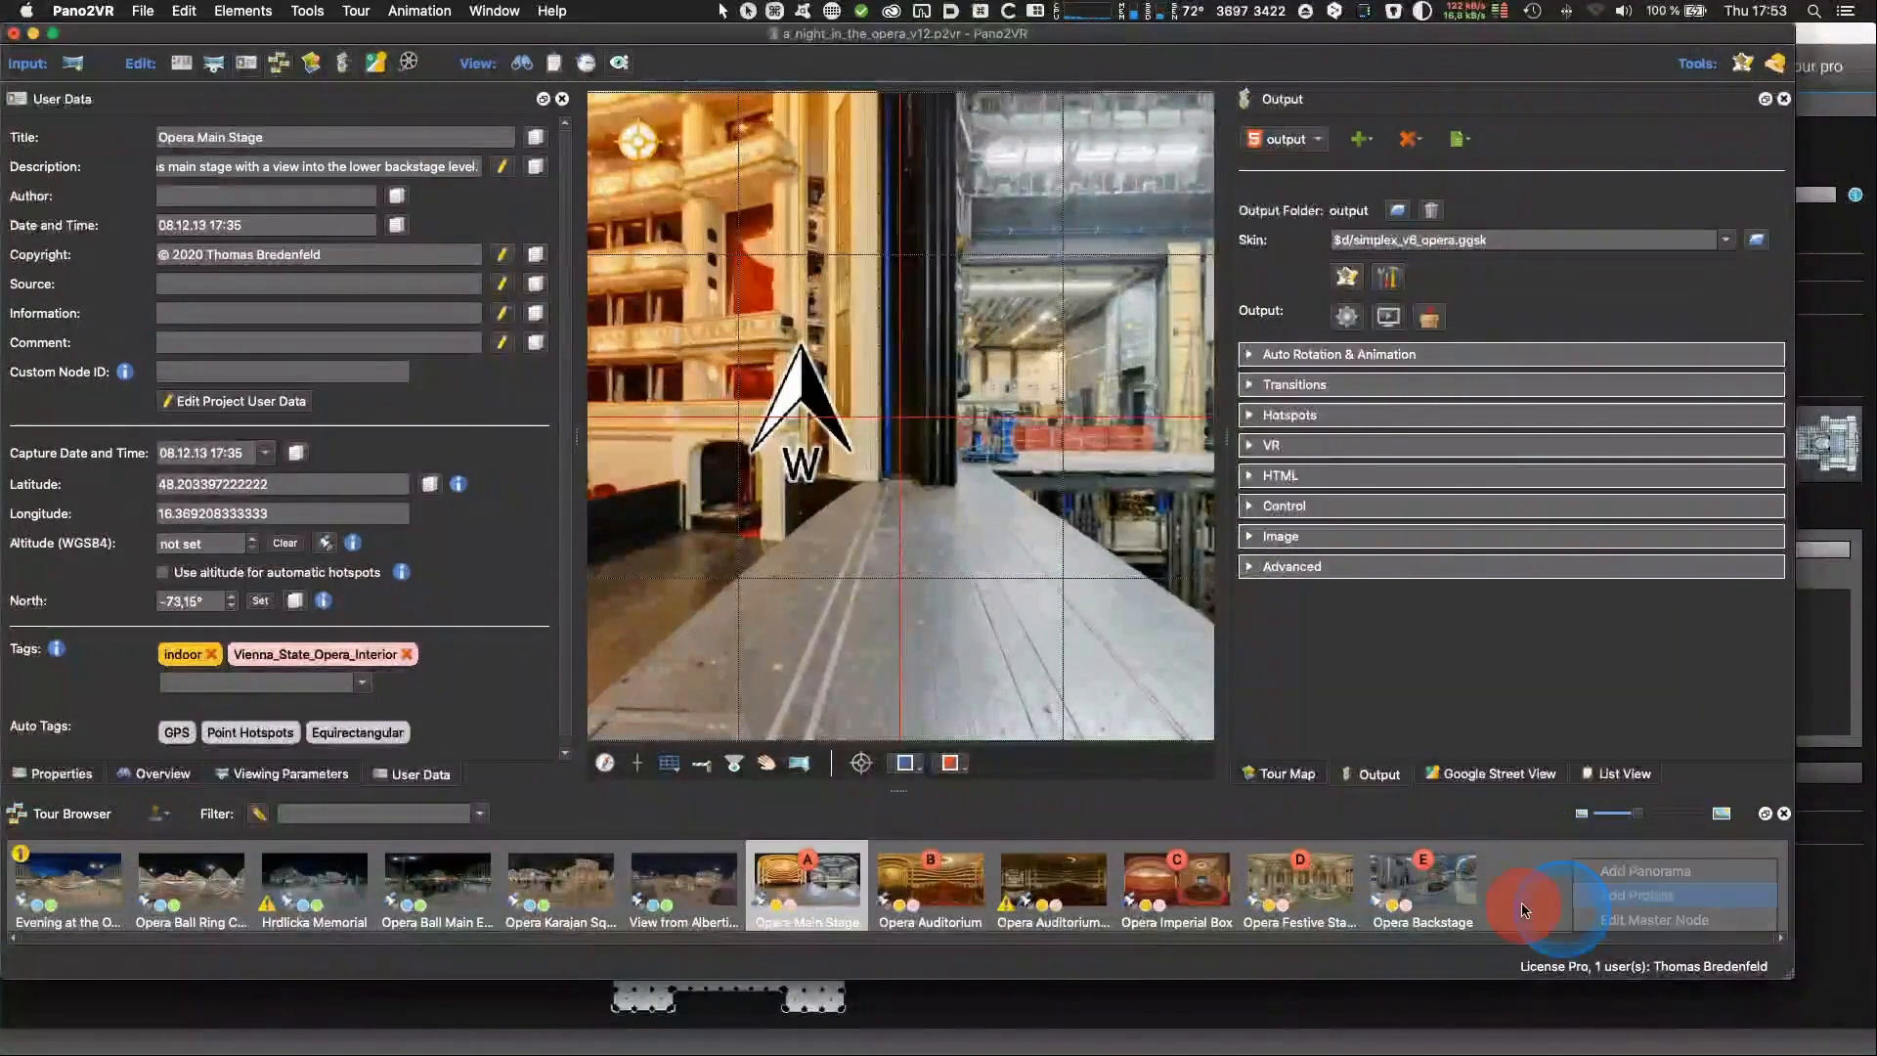
left_click(1195, 590)
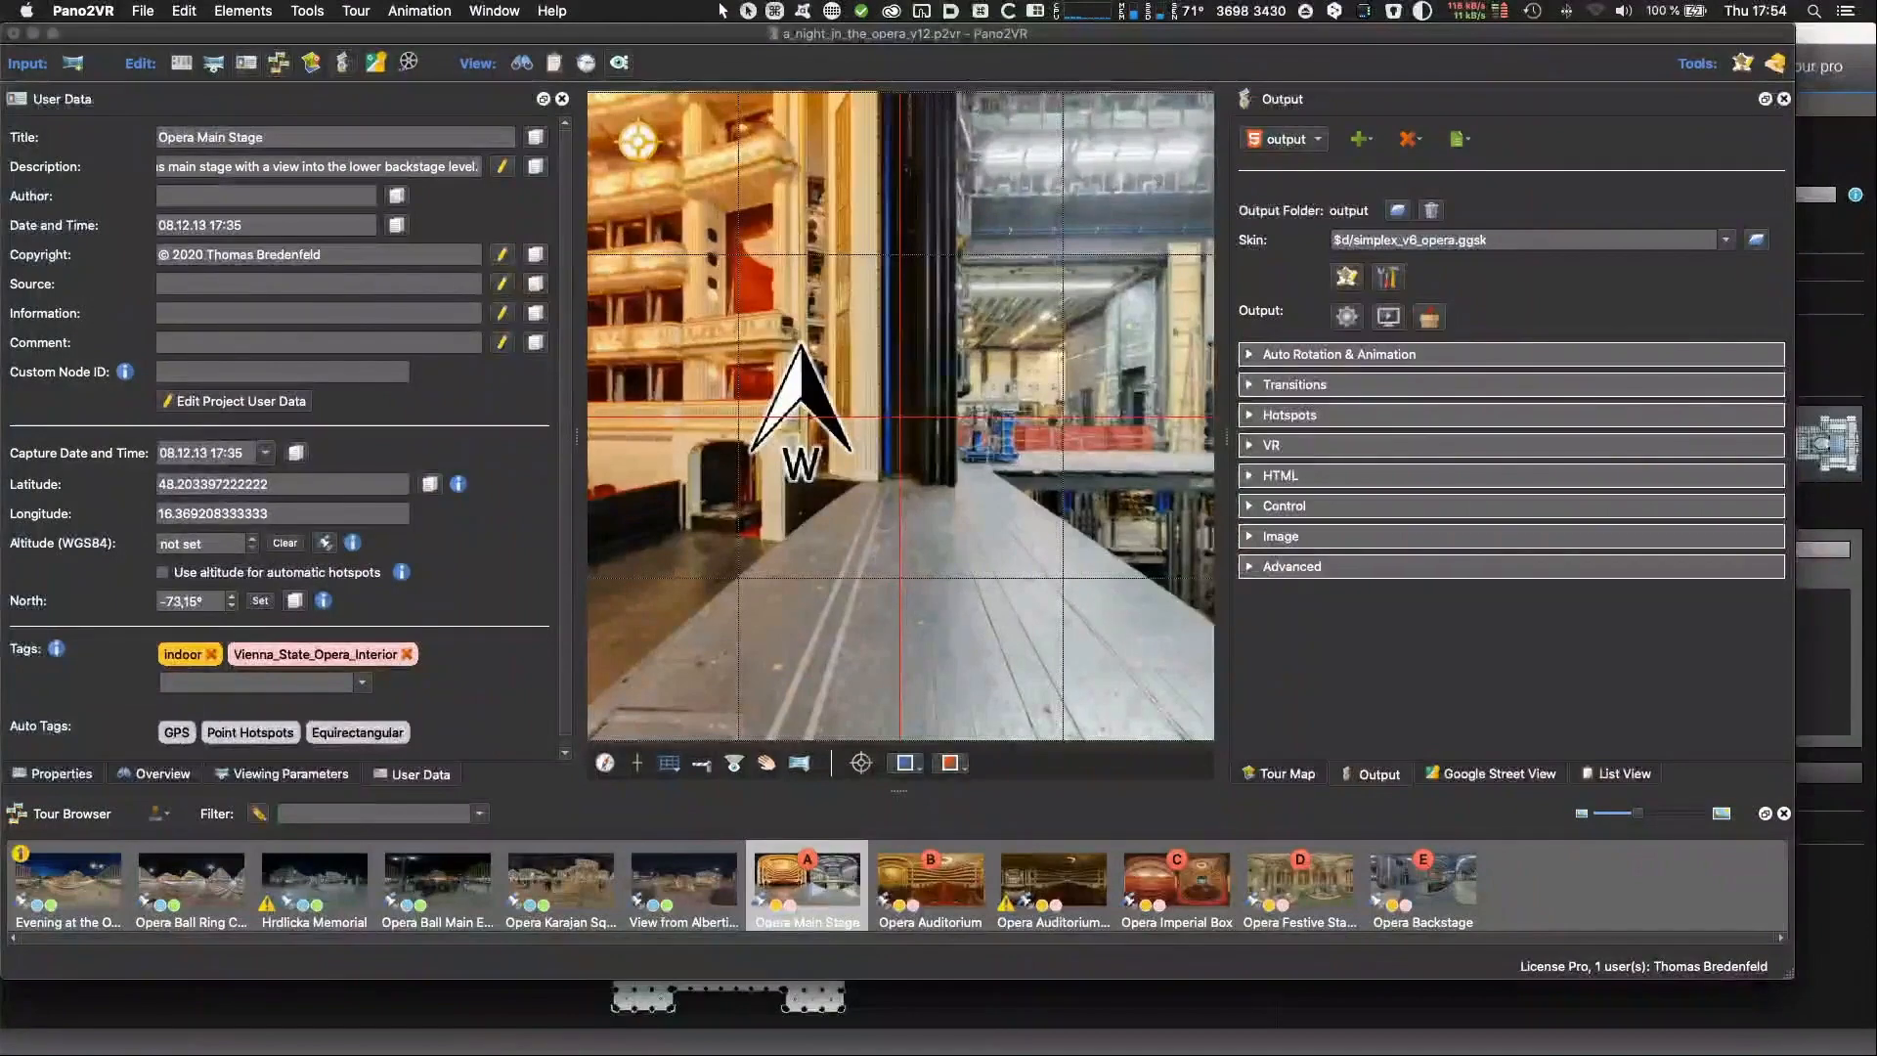
Switch to Panotour Pro to view the original tour project, and return to Pano2VR.
key("super+Tab")
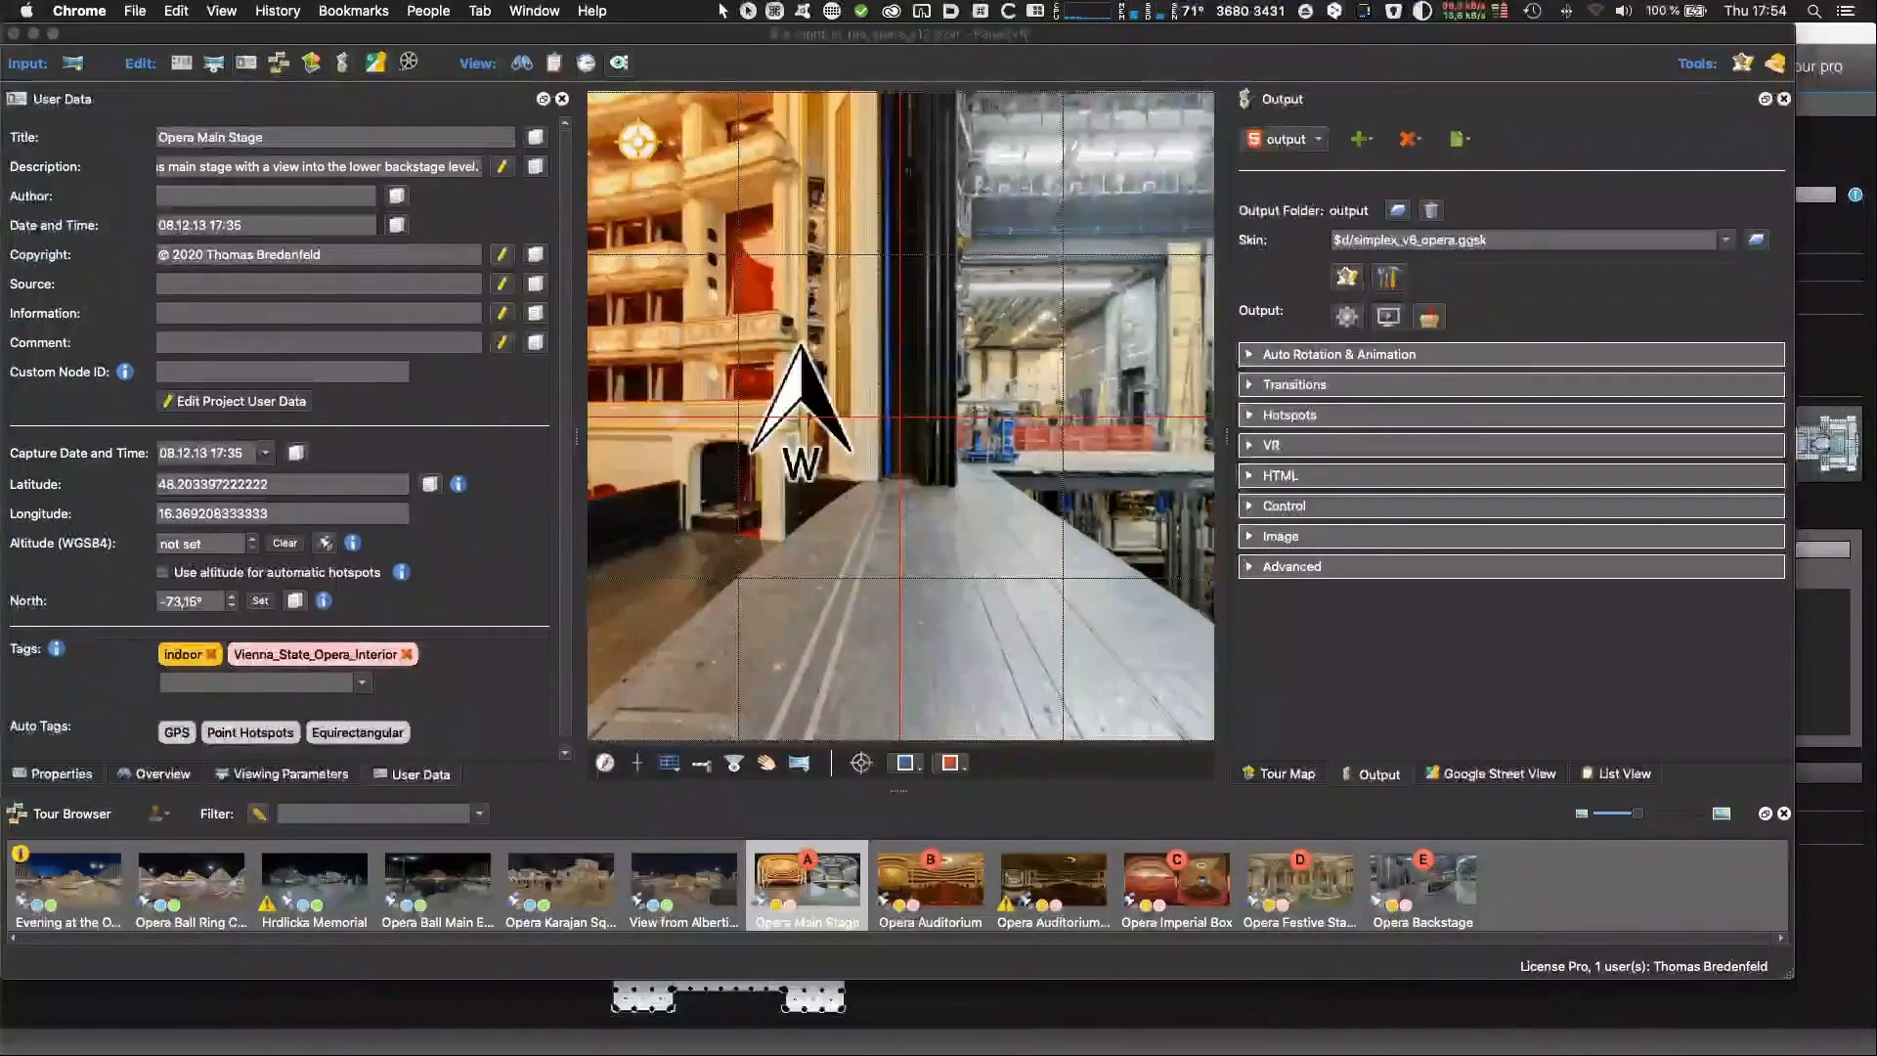
left_click(1822, 44)
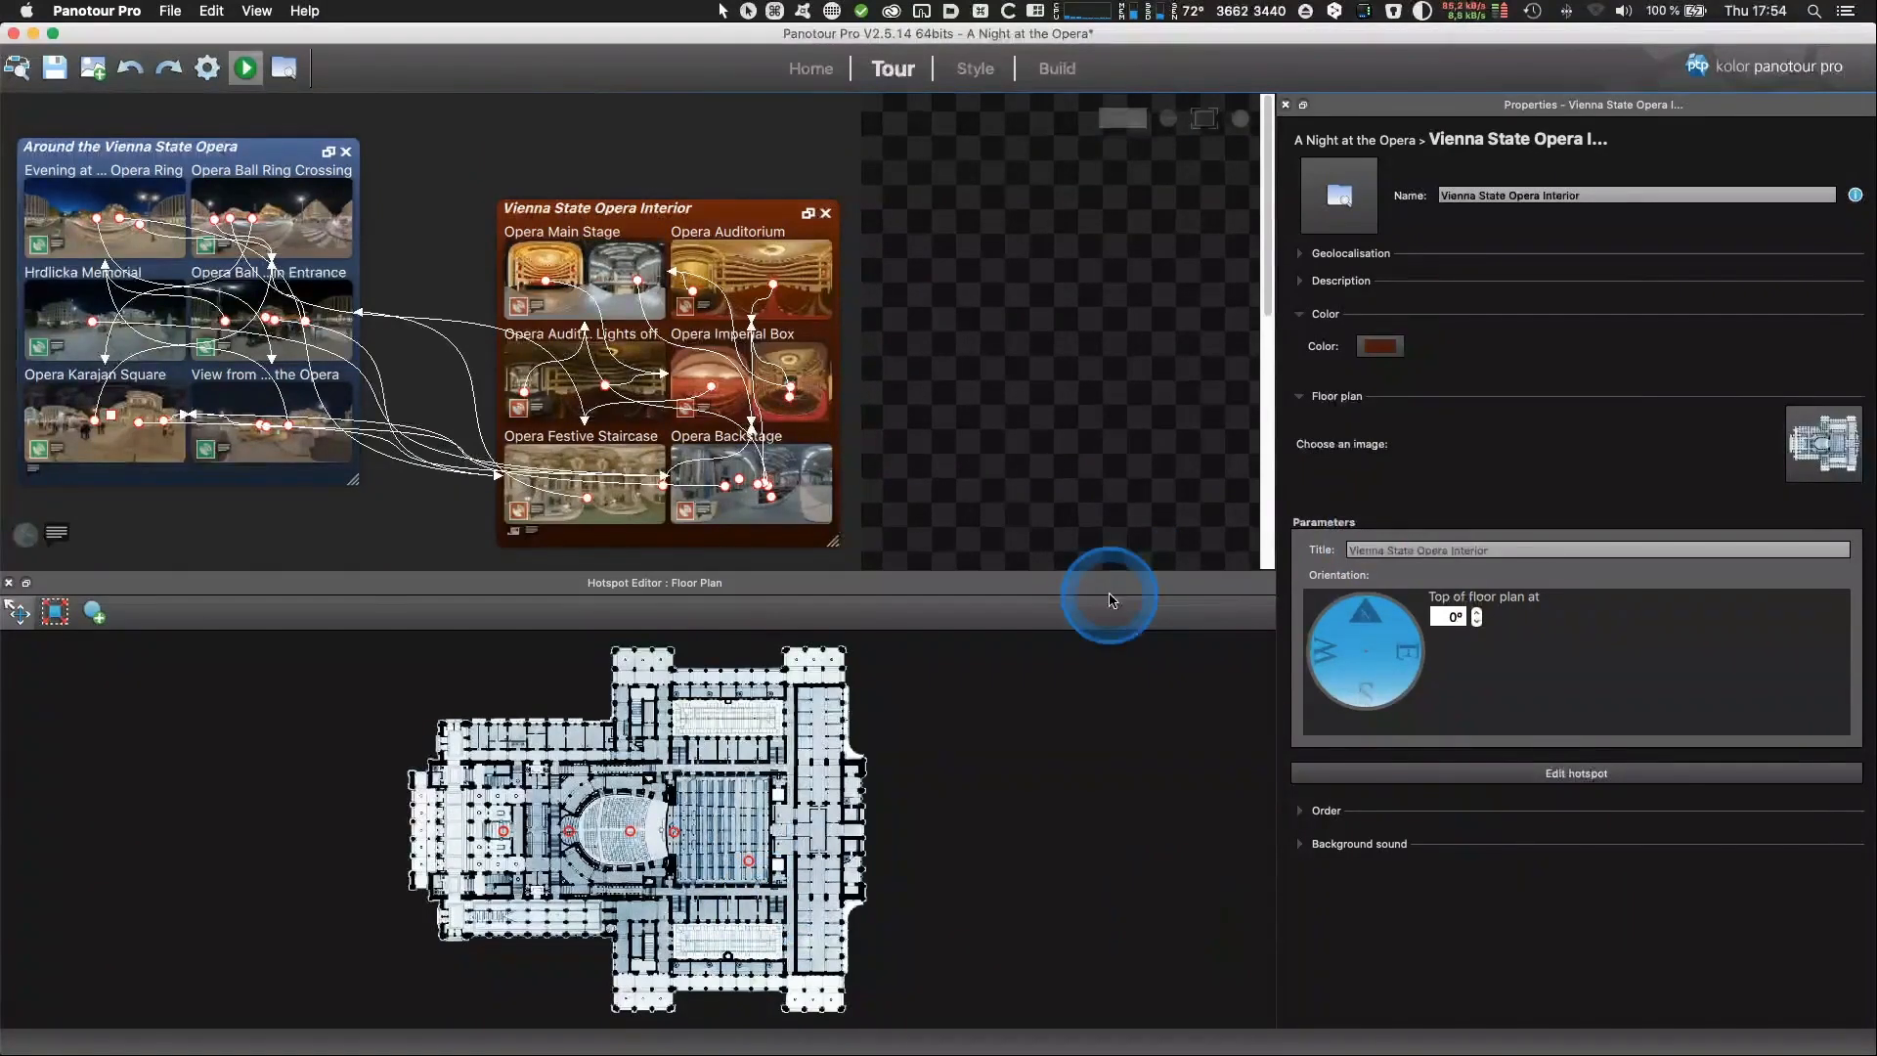
key("super+Tab")
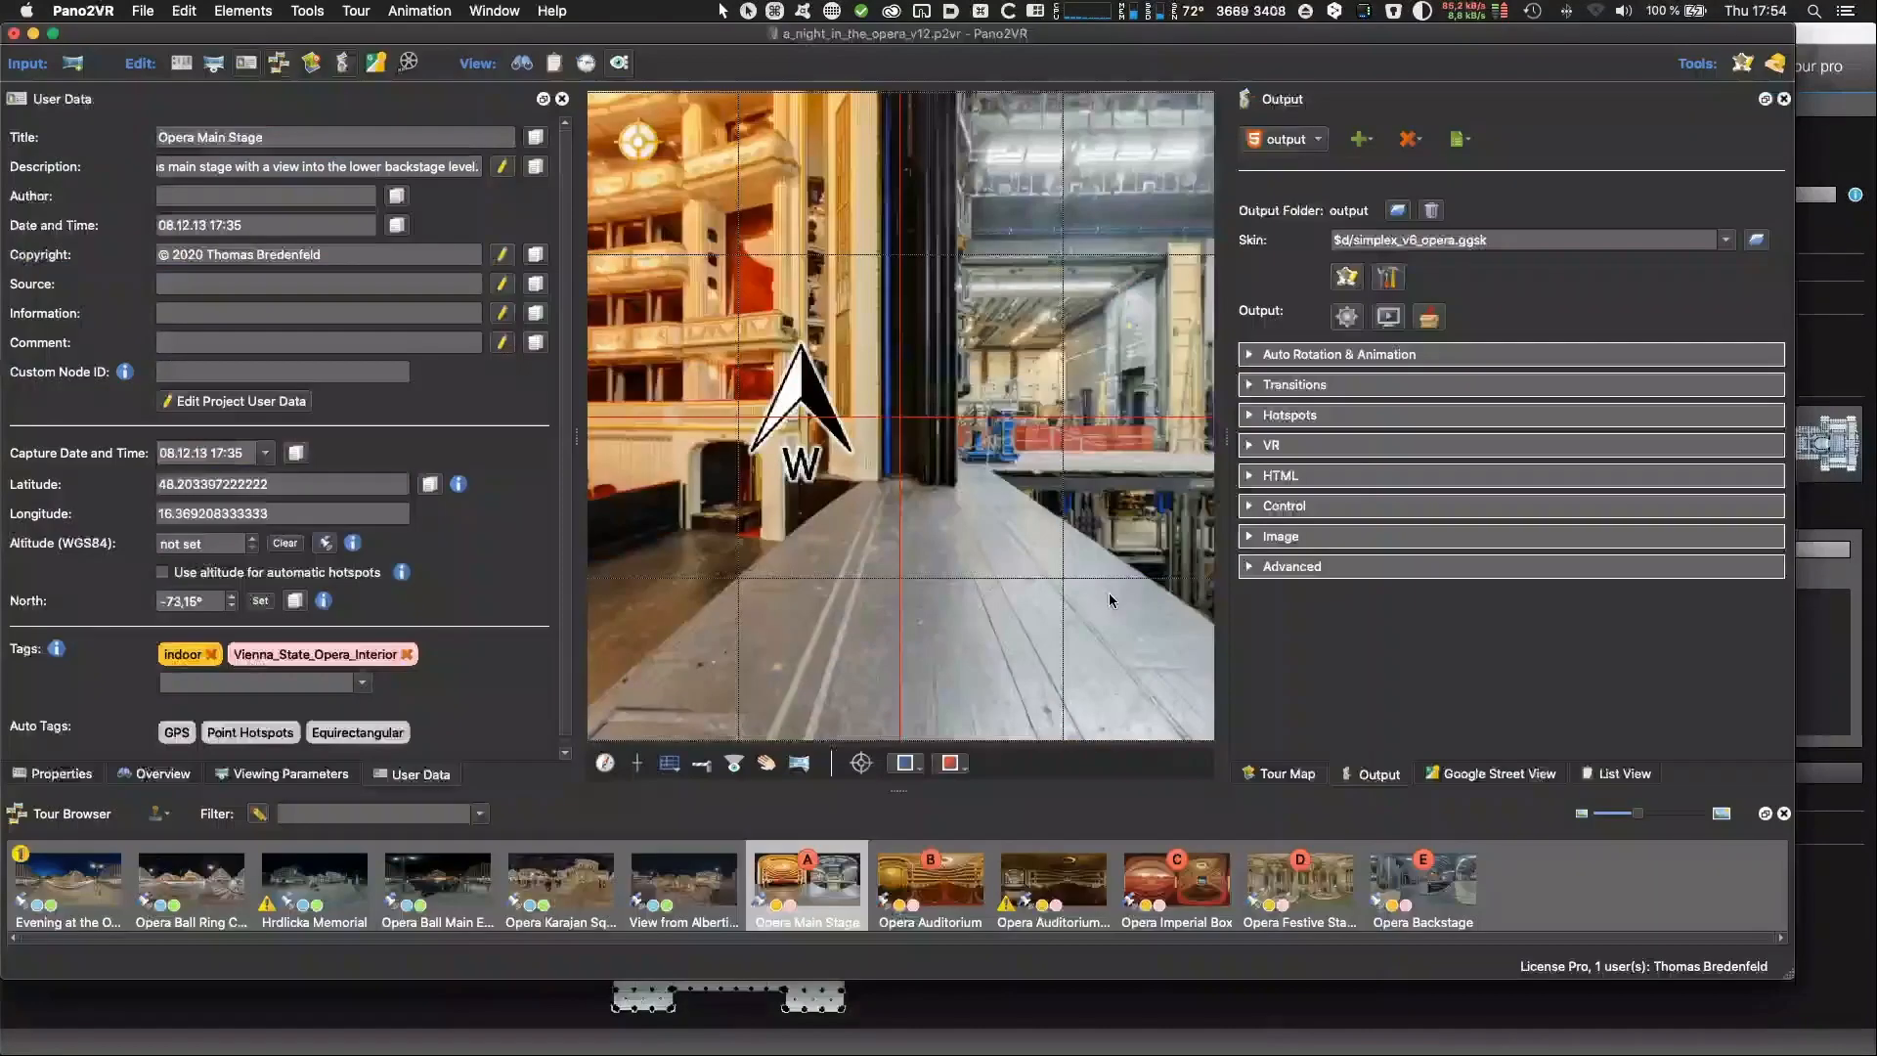
Show the Opera Floorplan map's properties and start its georeferencing, choosing to calculate the nodes' GPS locations from the map.
left_click(1287, 774)
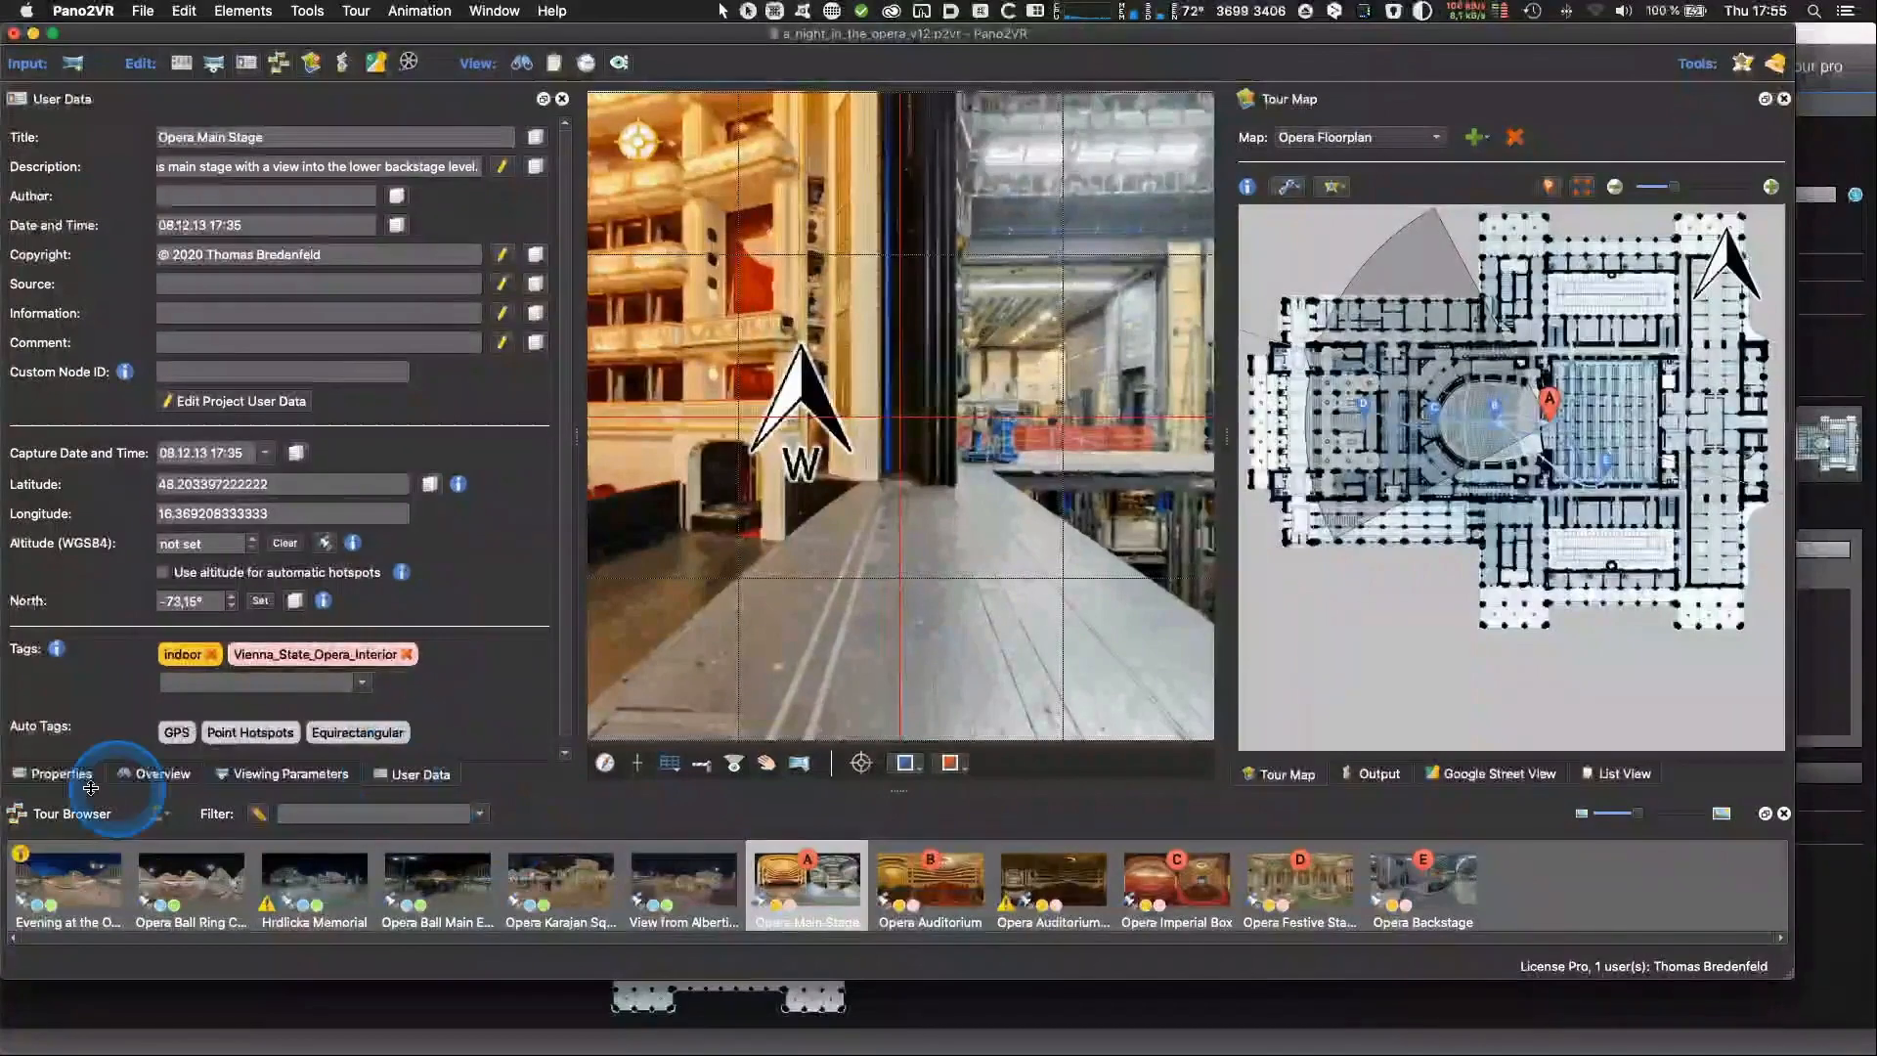
left_click(61, 774)
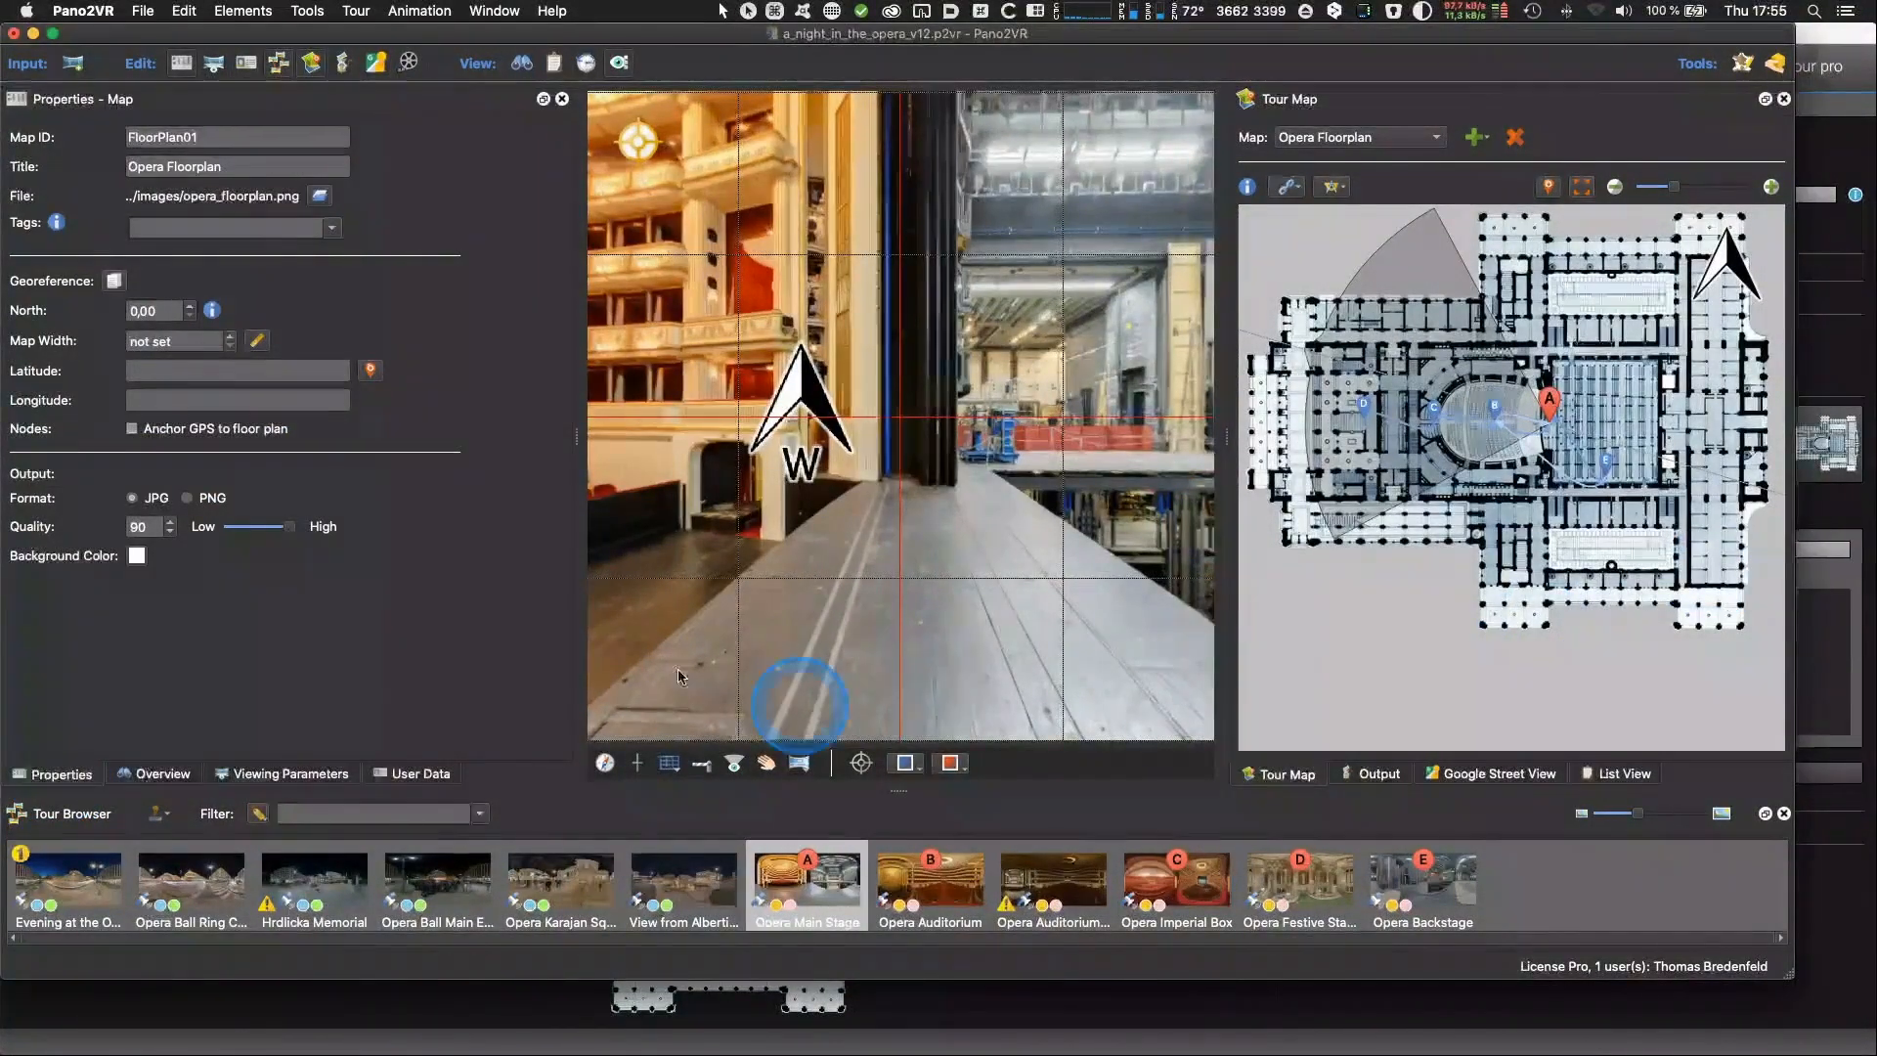
left_click(168, 570)
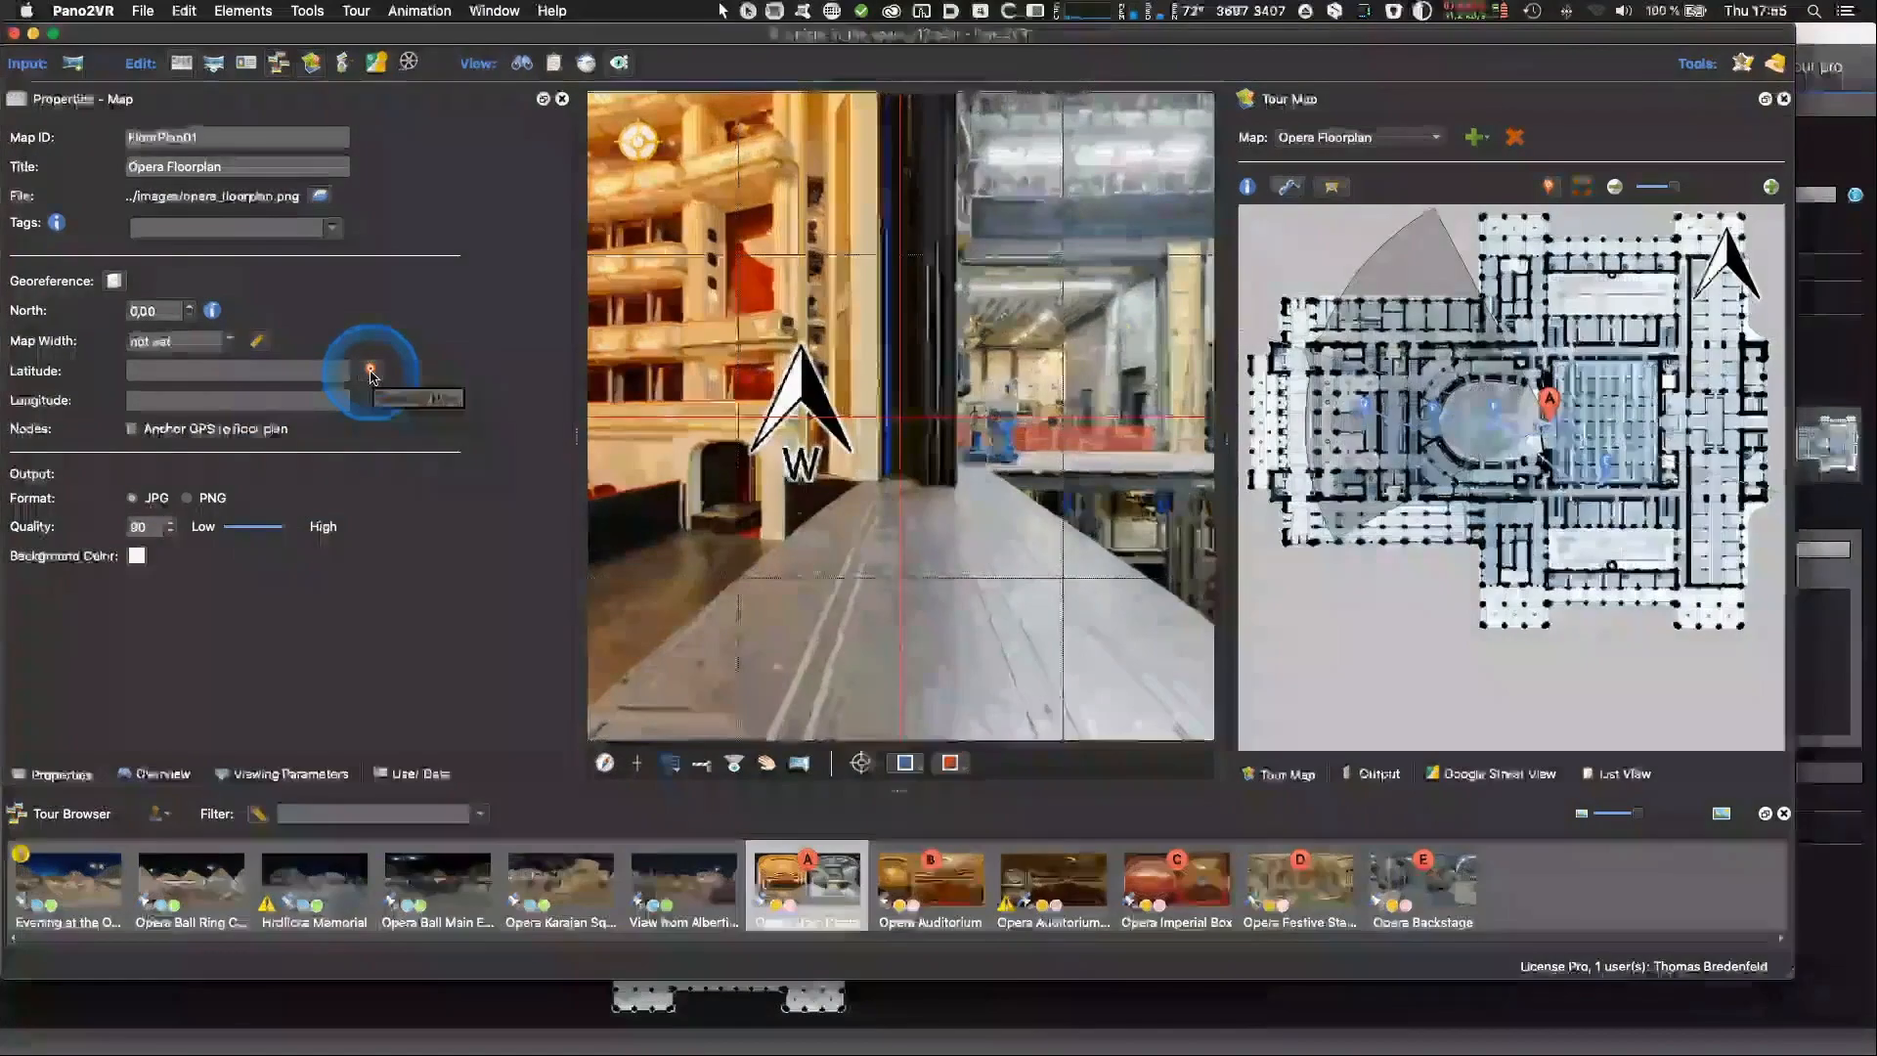
left_click(372, 373)
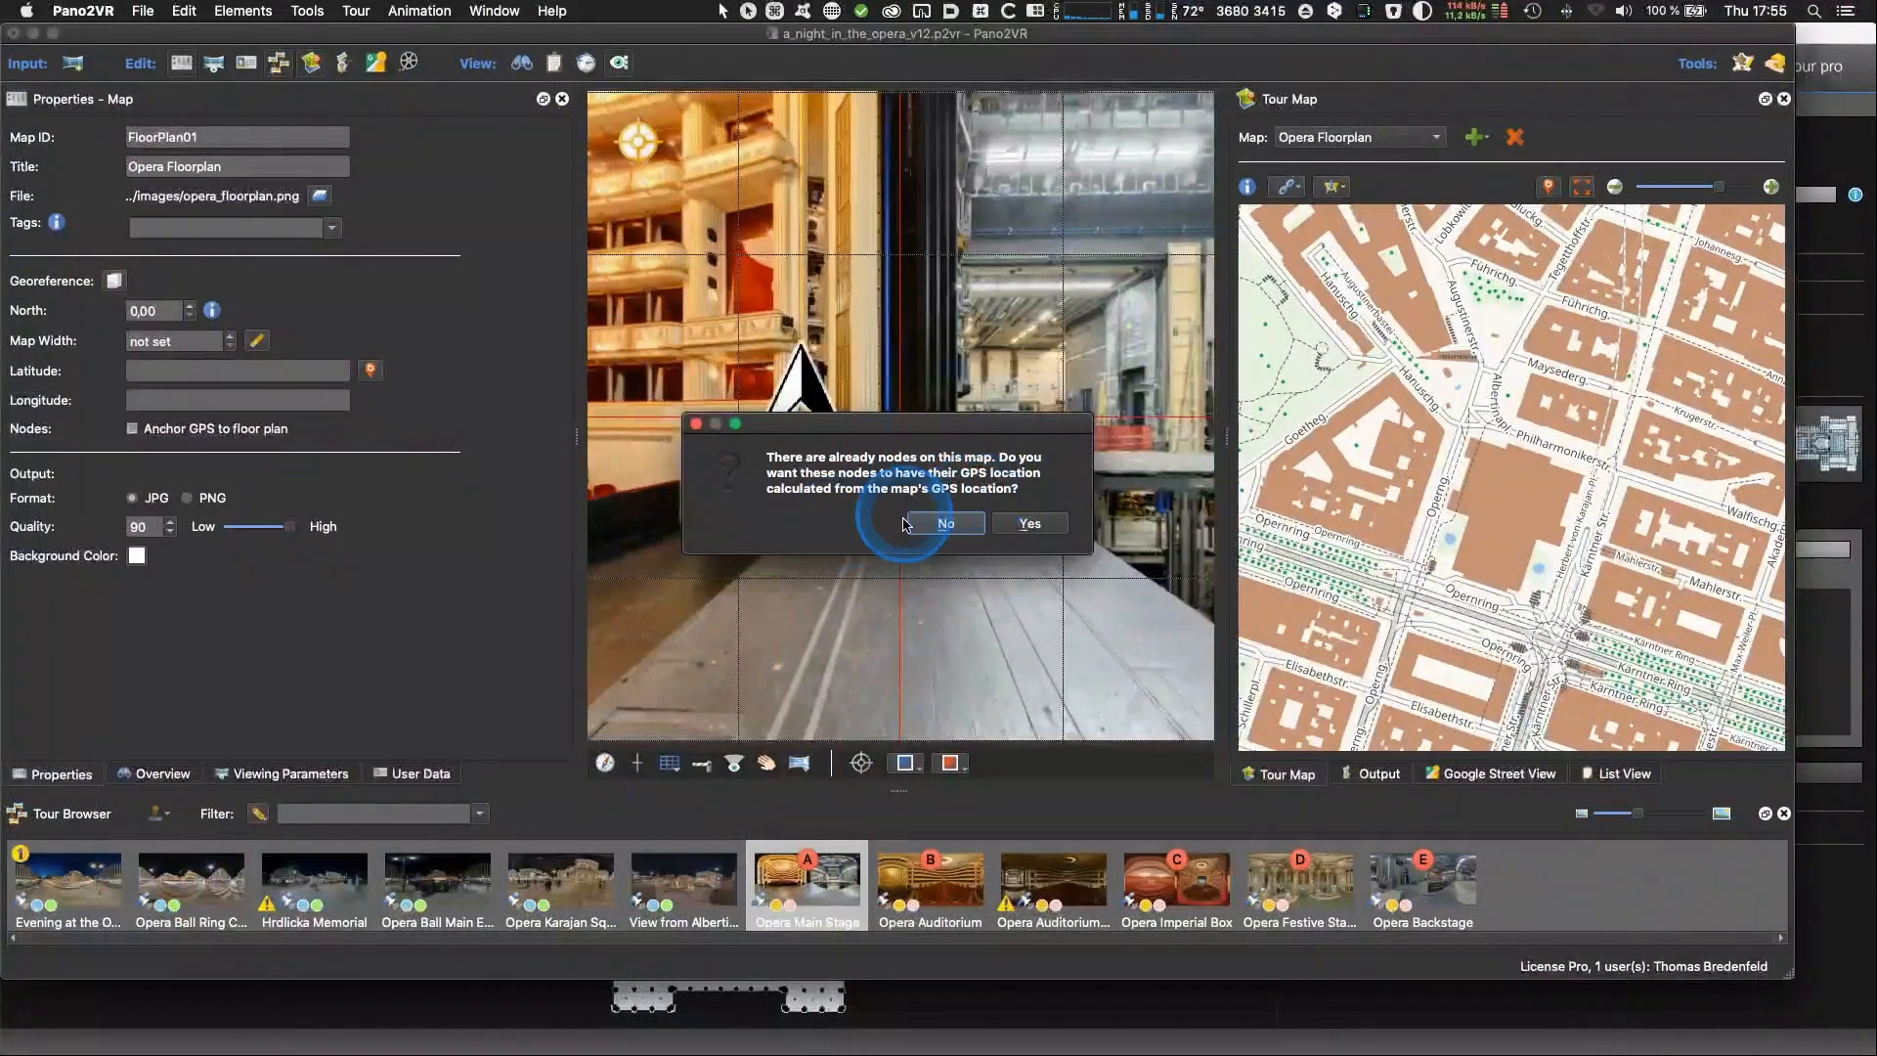
left_click(1036, 528)
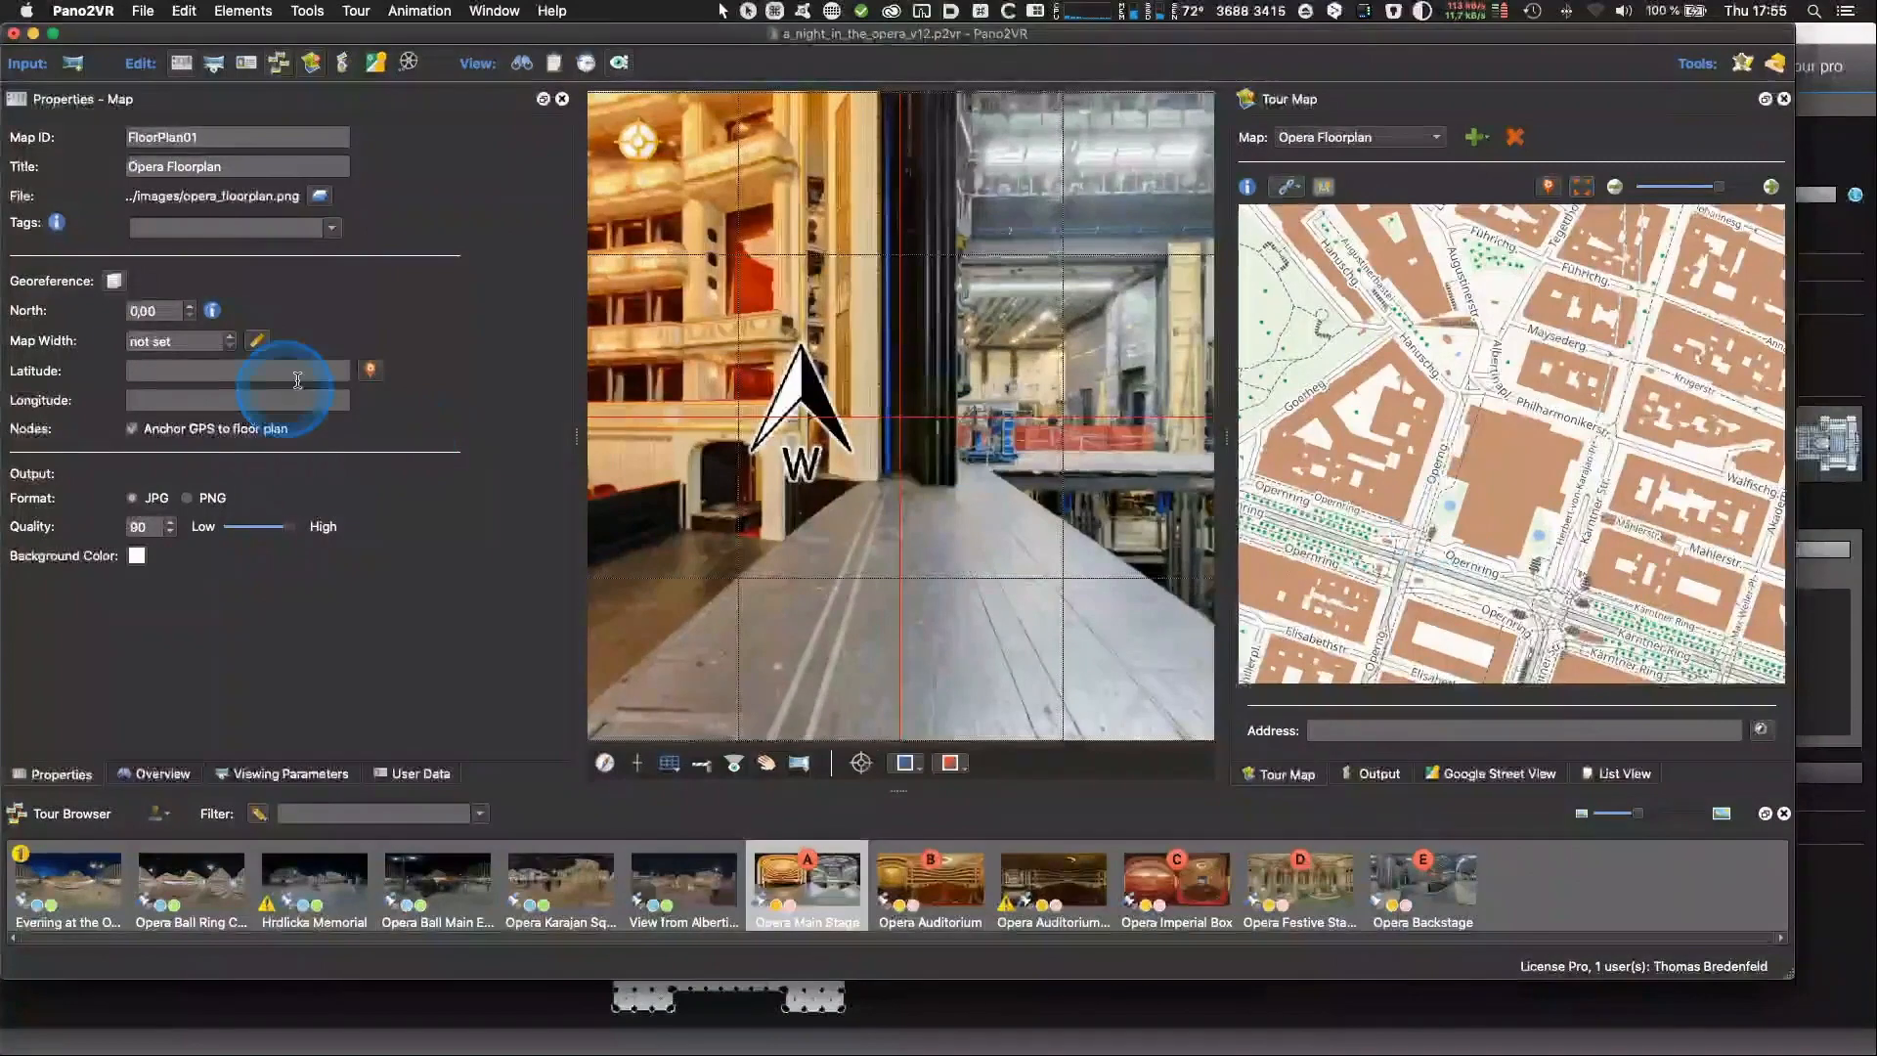
Place the Opera Floorplan on the opera building on the map, declining to calculate the existing nodes' GPS locations from it.
left_click(370, 371)
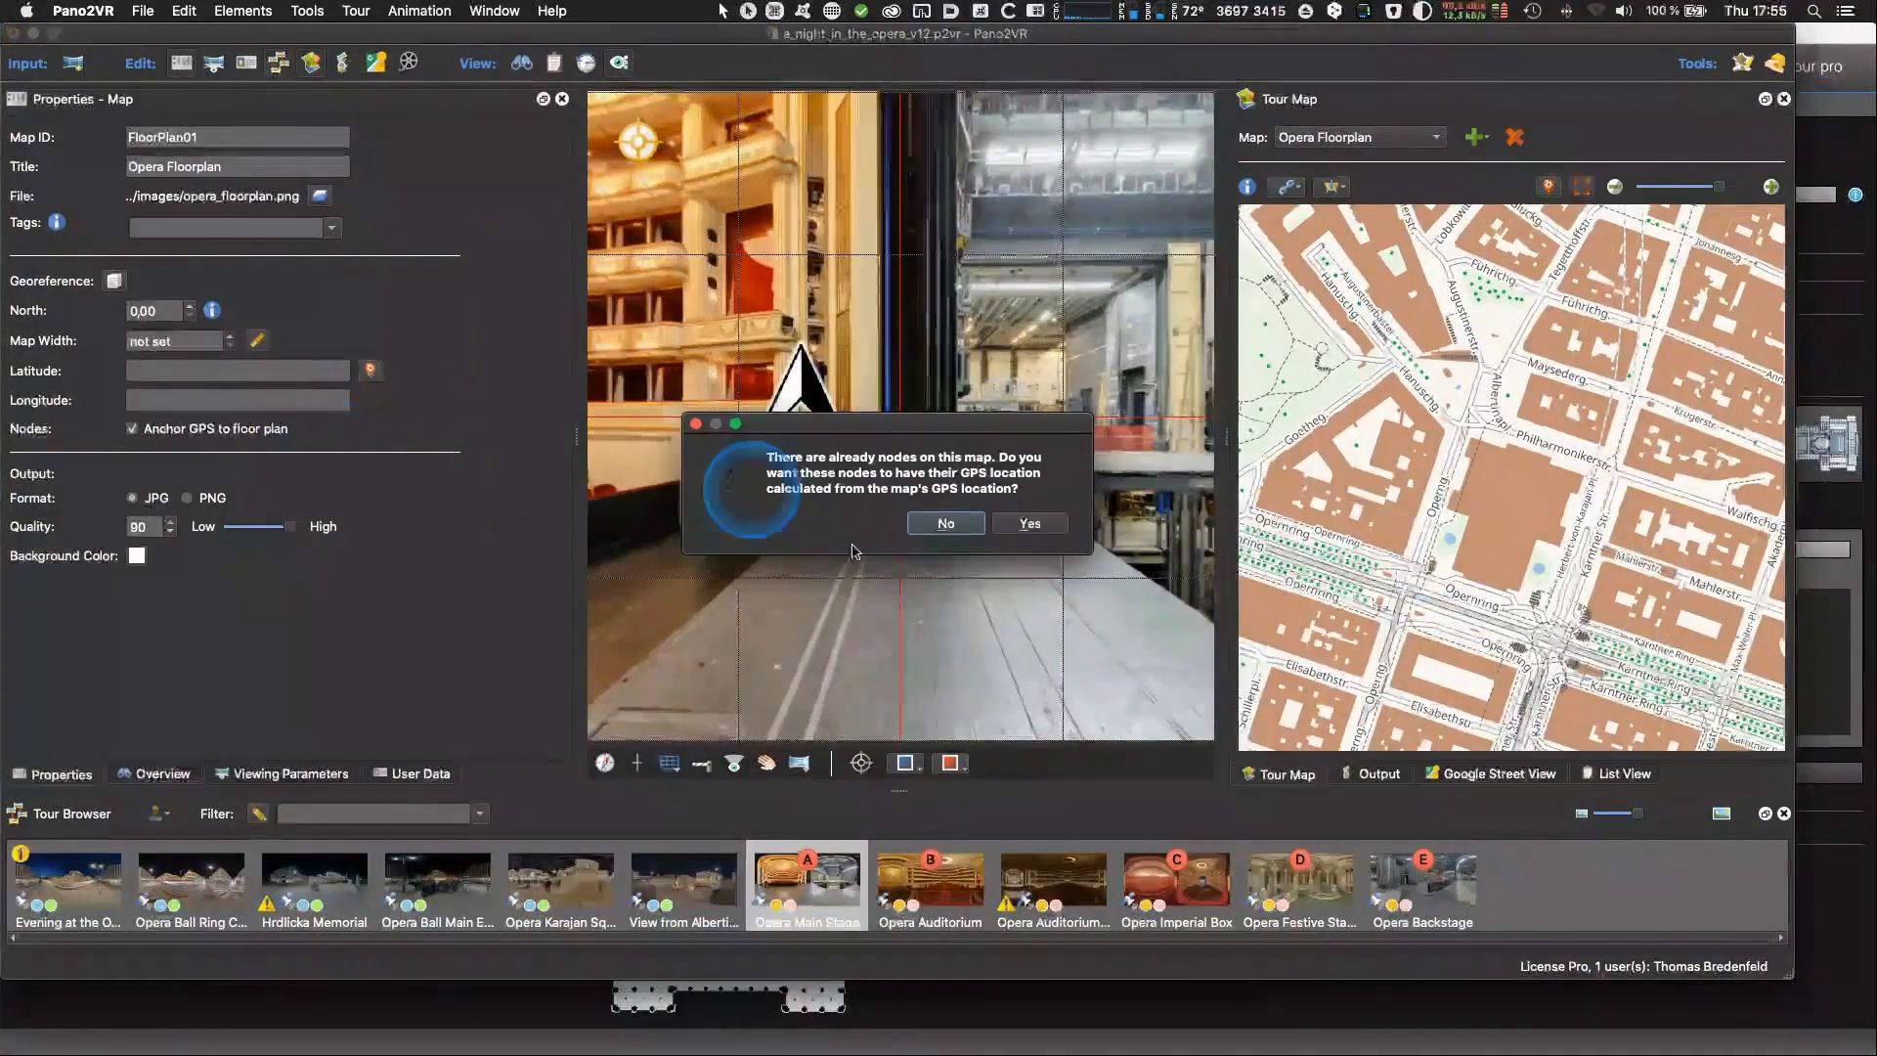
left_click(945, 523)
left_click(1502, 483)
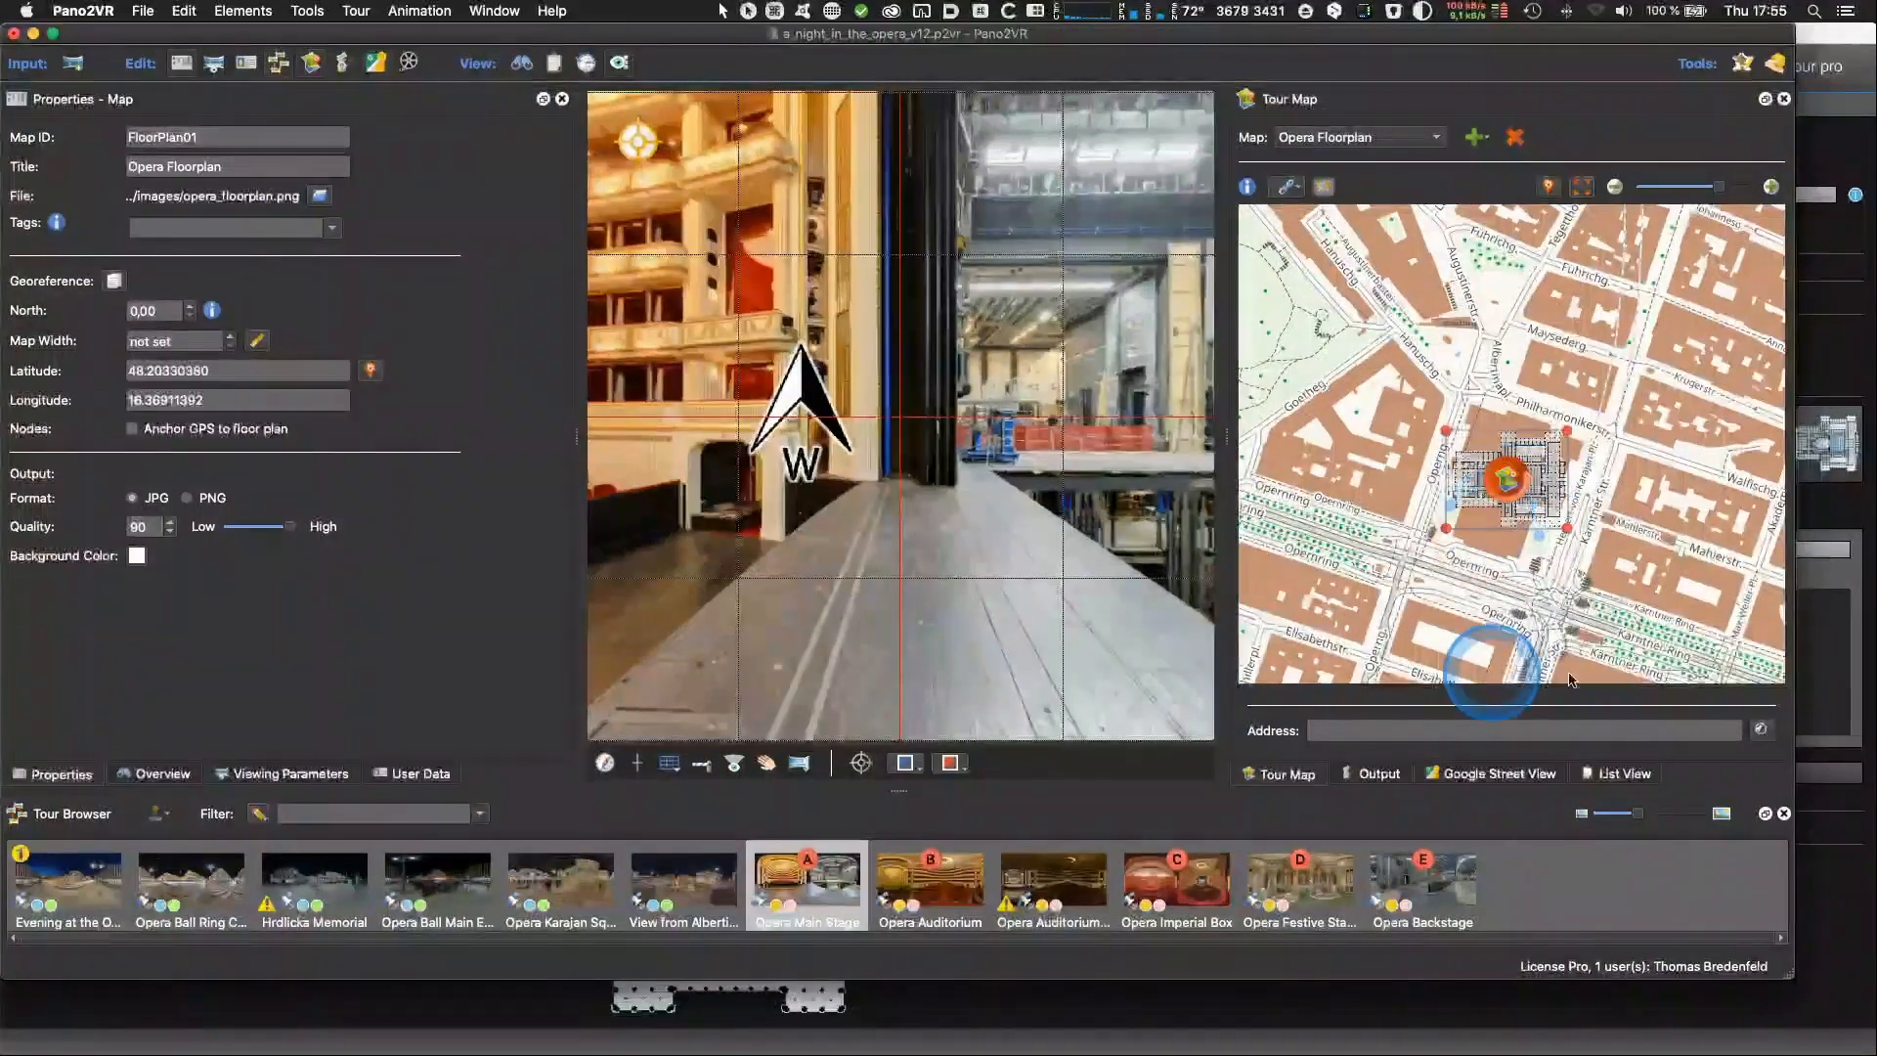
Enlarge the Tour Map and rotate and scale the floor plan over the opera building, to north 71 and a map width of about 121 m.
scroll(1554, 493, "up", 2)
scroll(1554, 493, "up", 1)
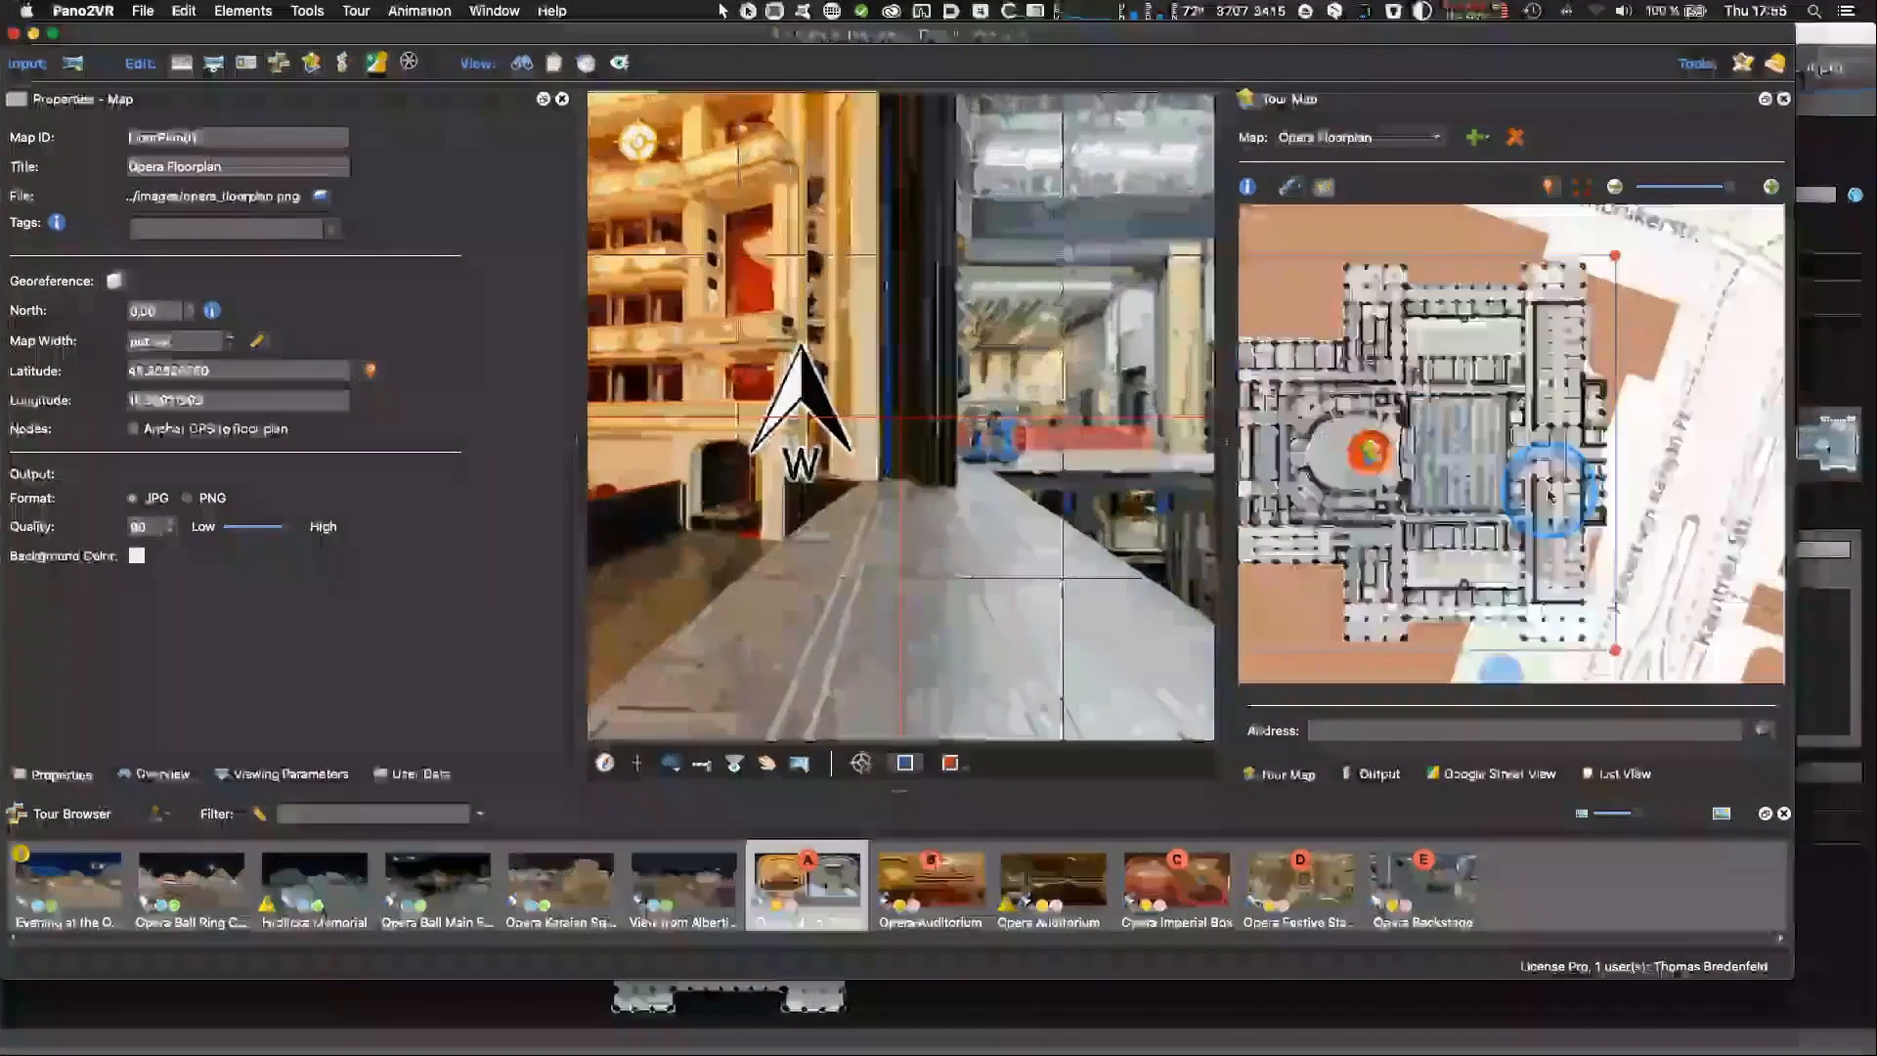
scroll(1550, 484, "down", 1)
left_click_drag(1225, 437, 726, 445)
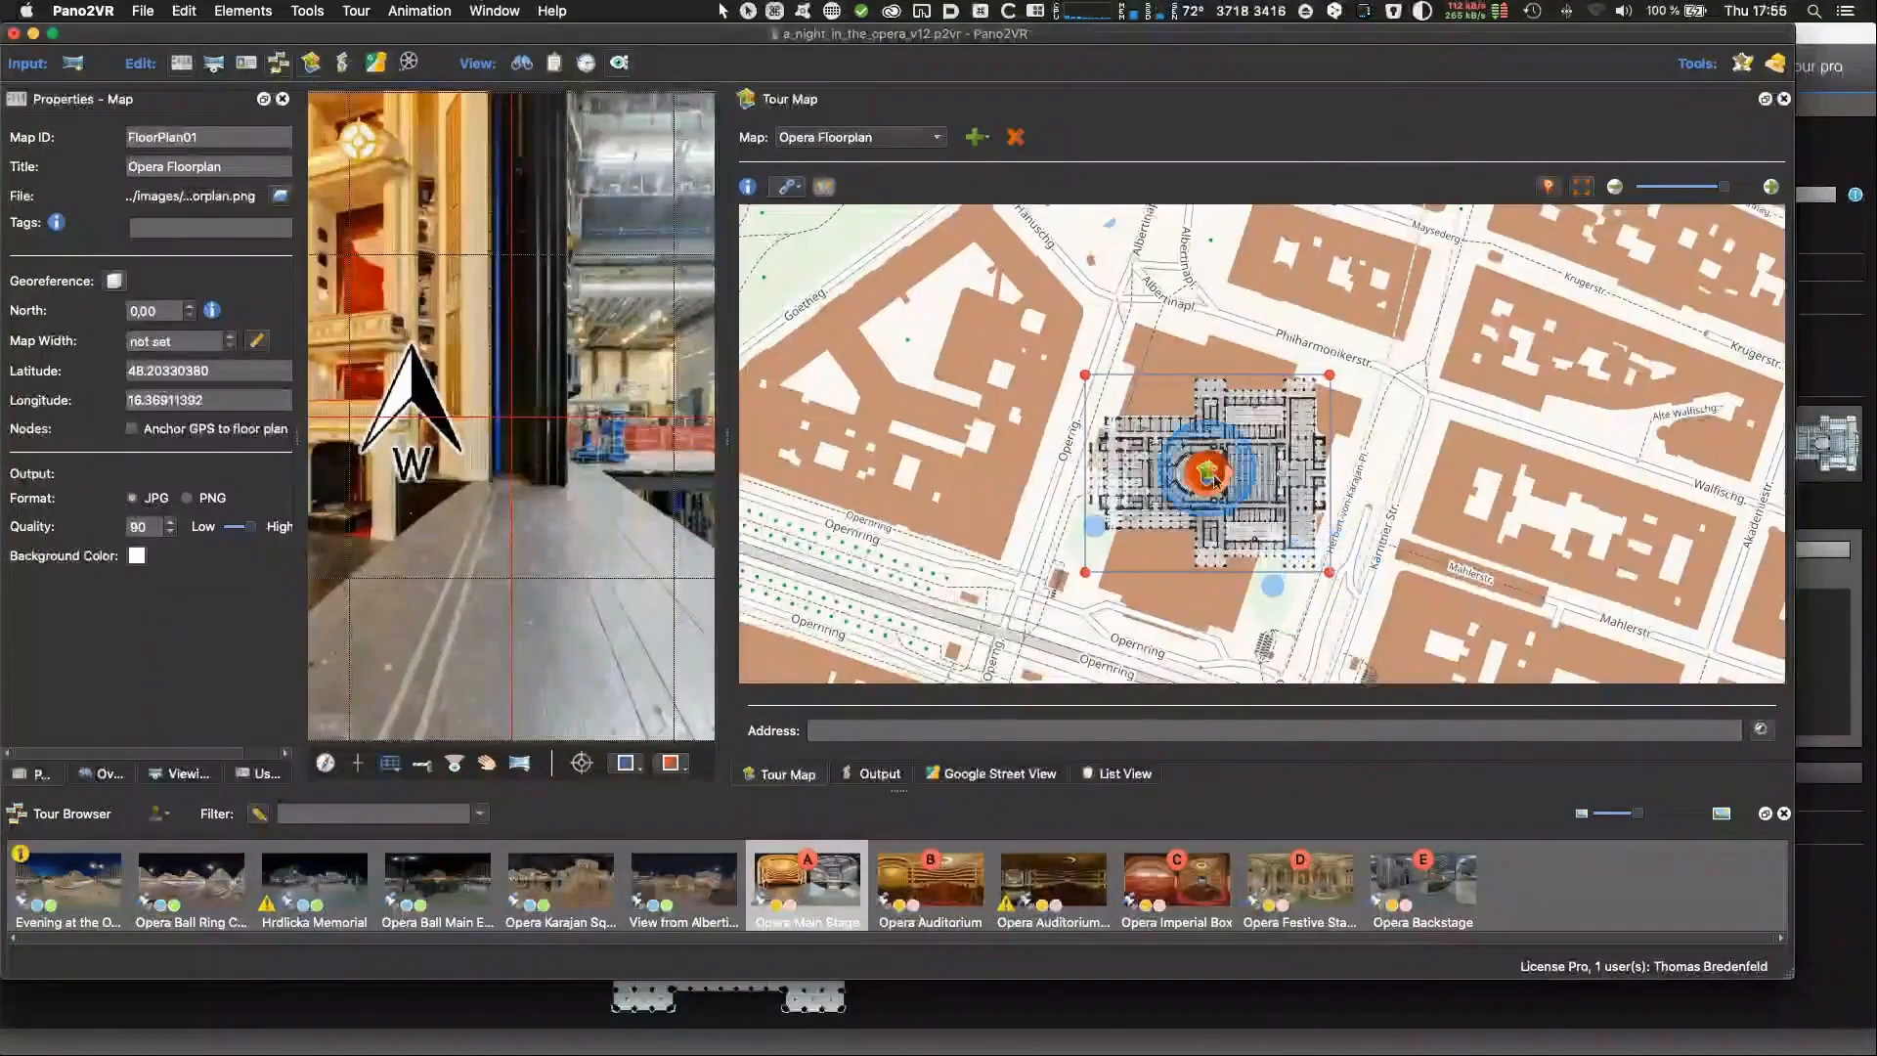
left_click_drag(1169, 476, 1277, 381)
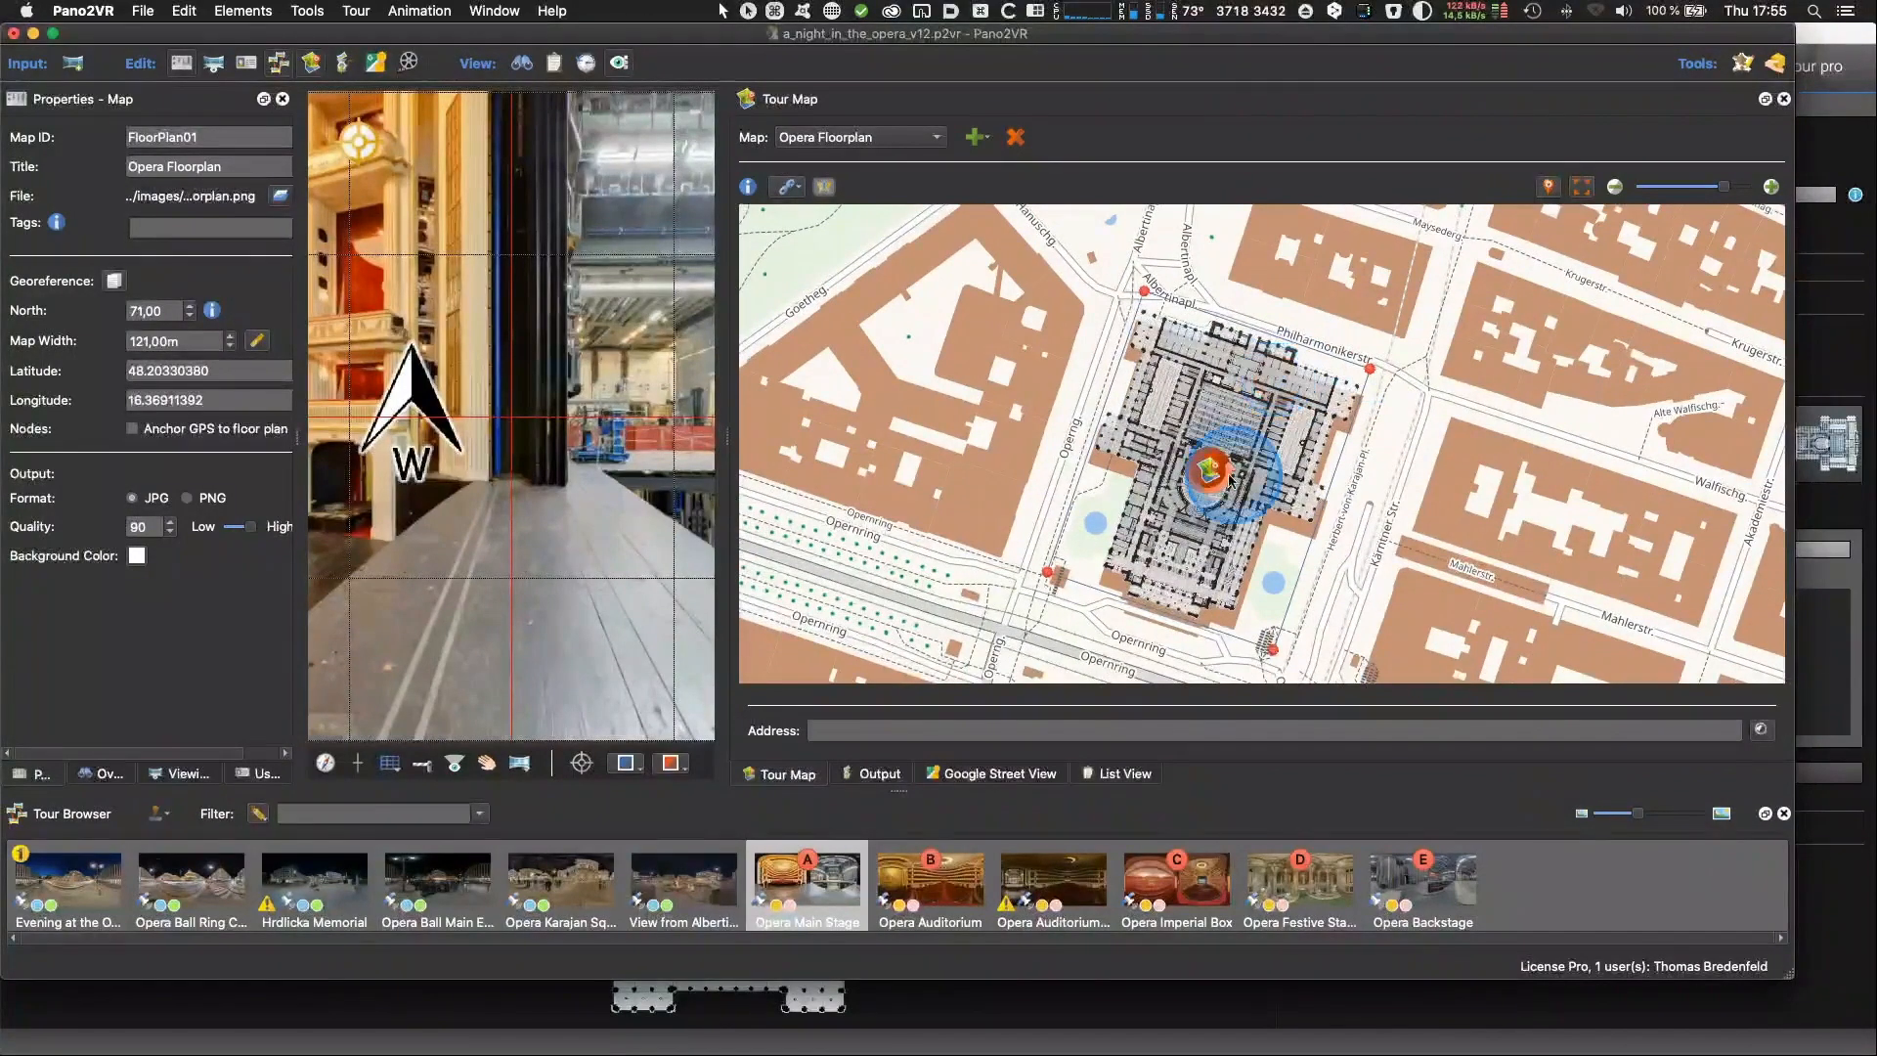
Fine-tune the floor plan's position and size to match the opera building's outline, with a map width of about 123.42 m.
left_click_drag(1214, 481, 1217, 496)
left_click(1052, 609)
left_click_drag(1050, 593, 1048, 595)
left_click(1258, 518)
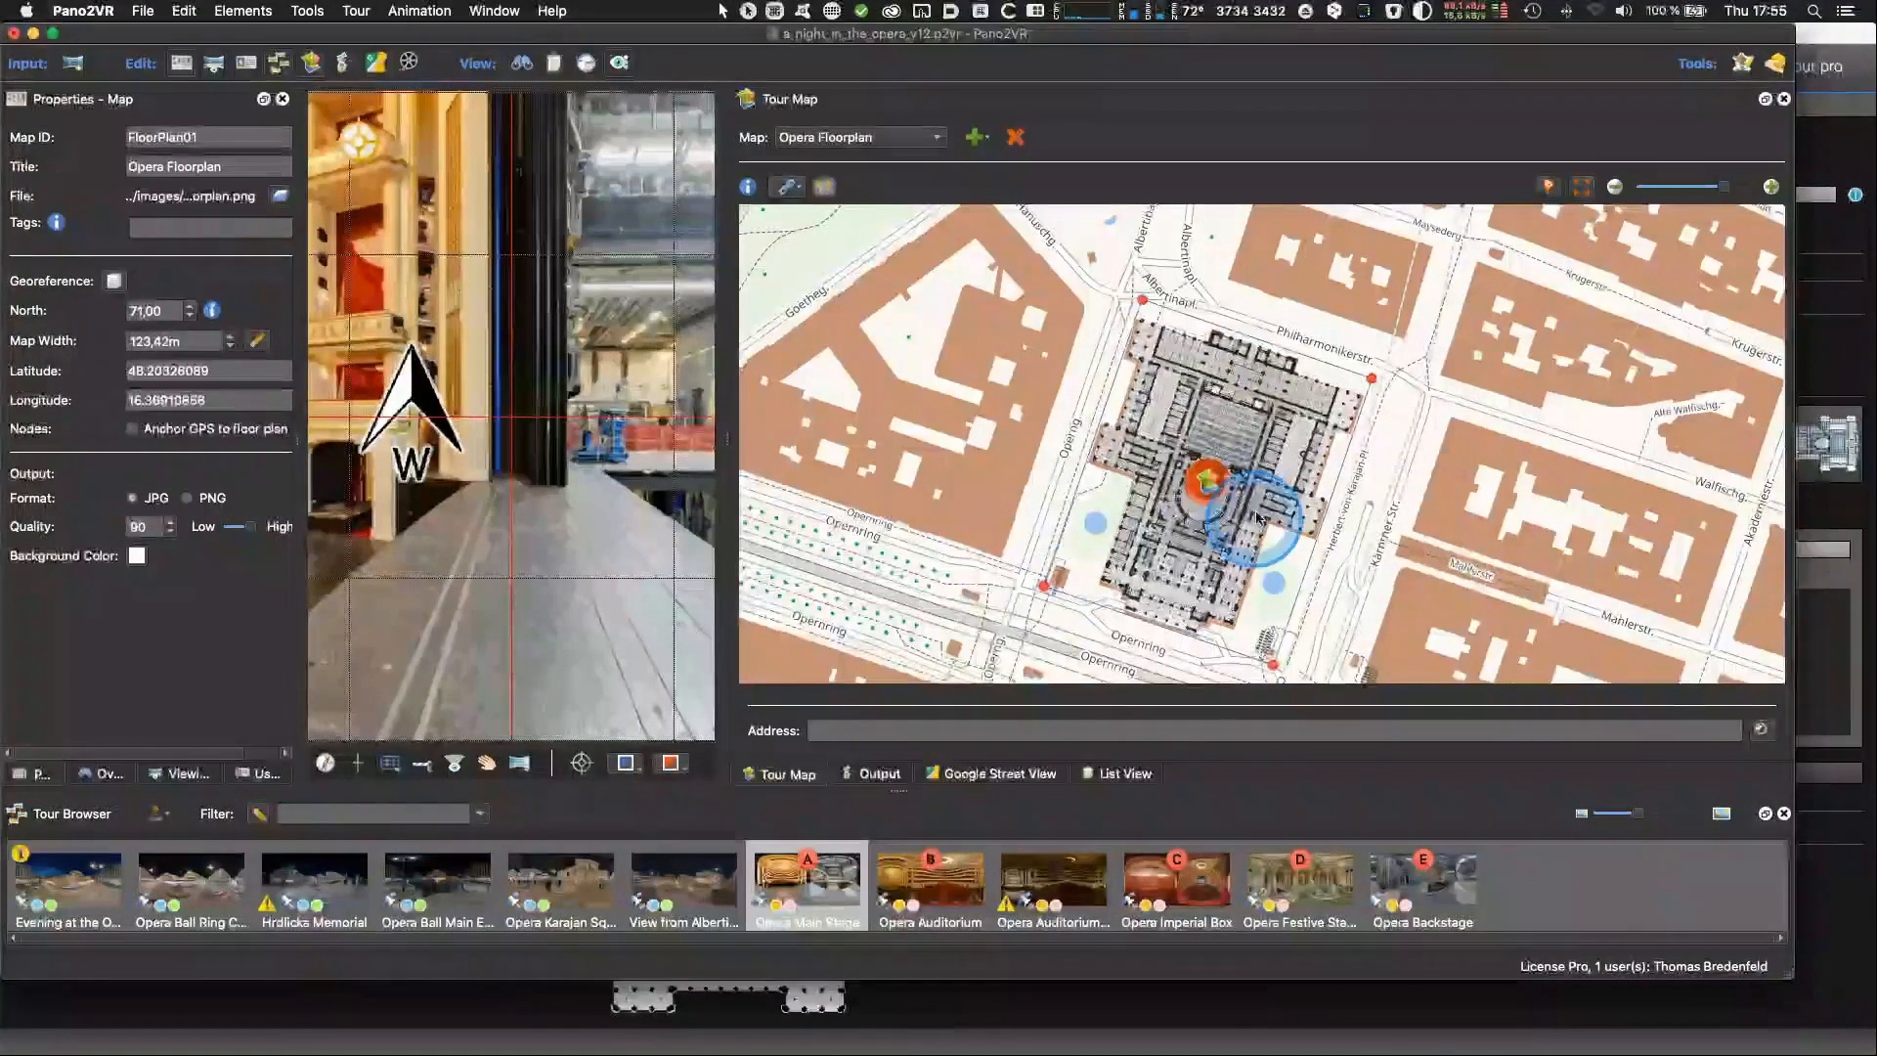
left_click_drag(1208, 494, 1209, 487)
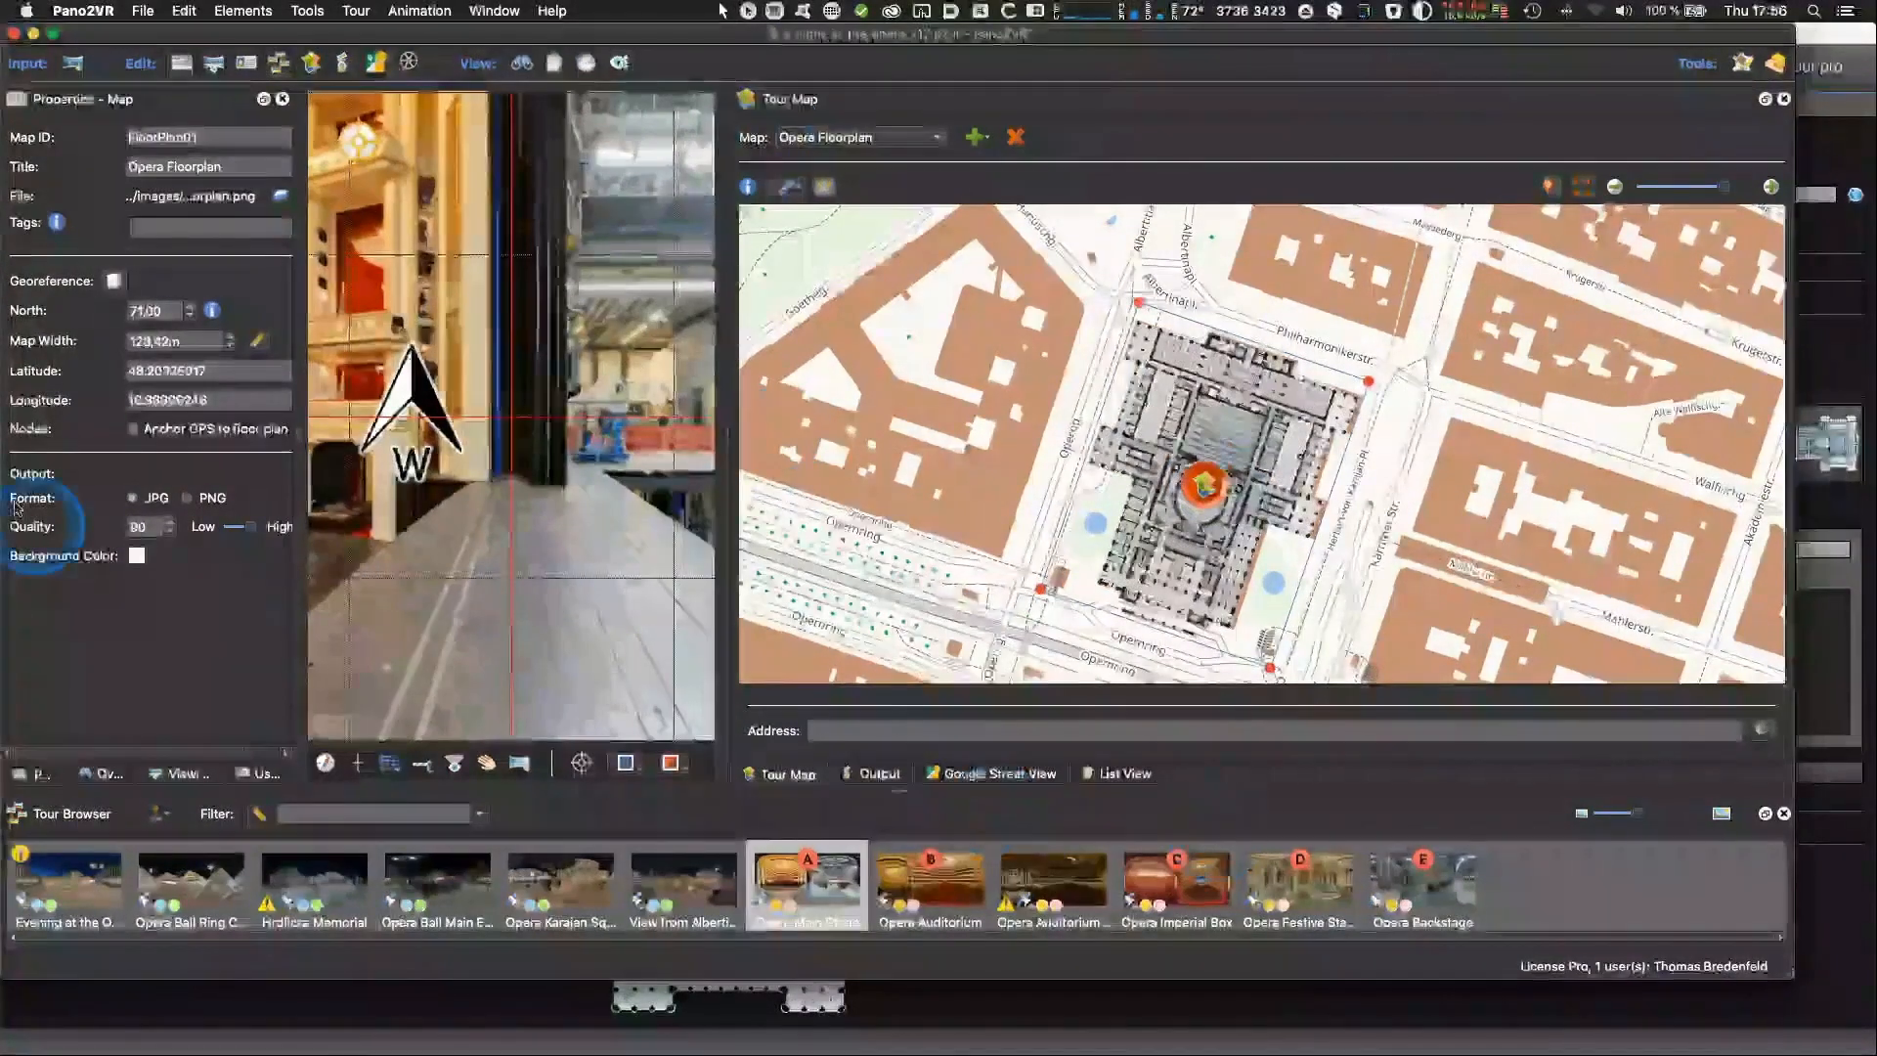
Narrow the Tour Map to give the panorama more room, and change the base map beneath the floor plan to OpenStreetMap.
left_click_drag(726, 433, 1305, 433)
left_click(1373, 779)
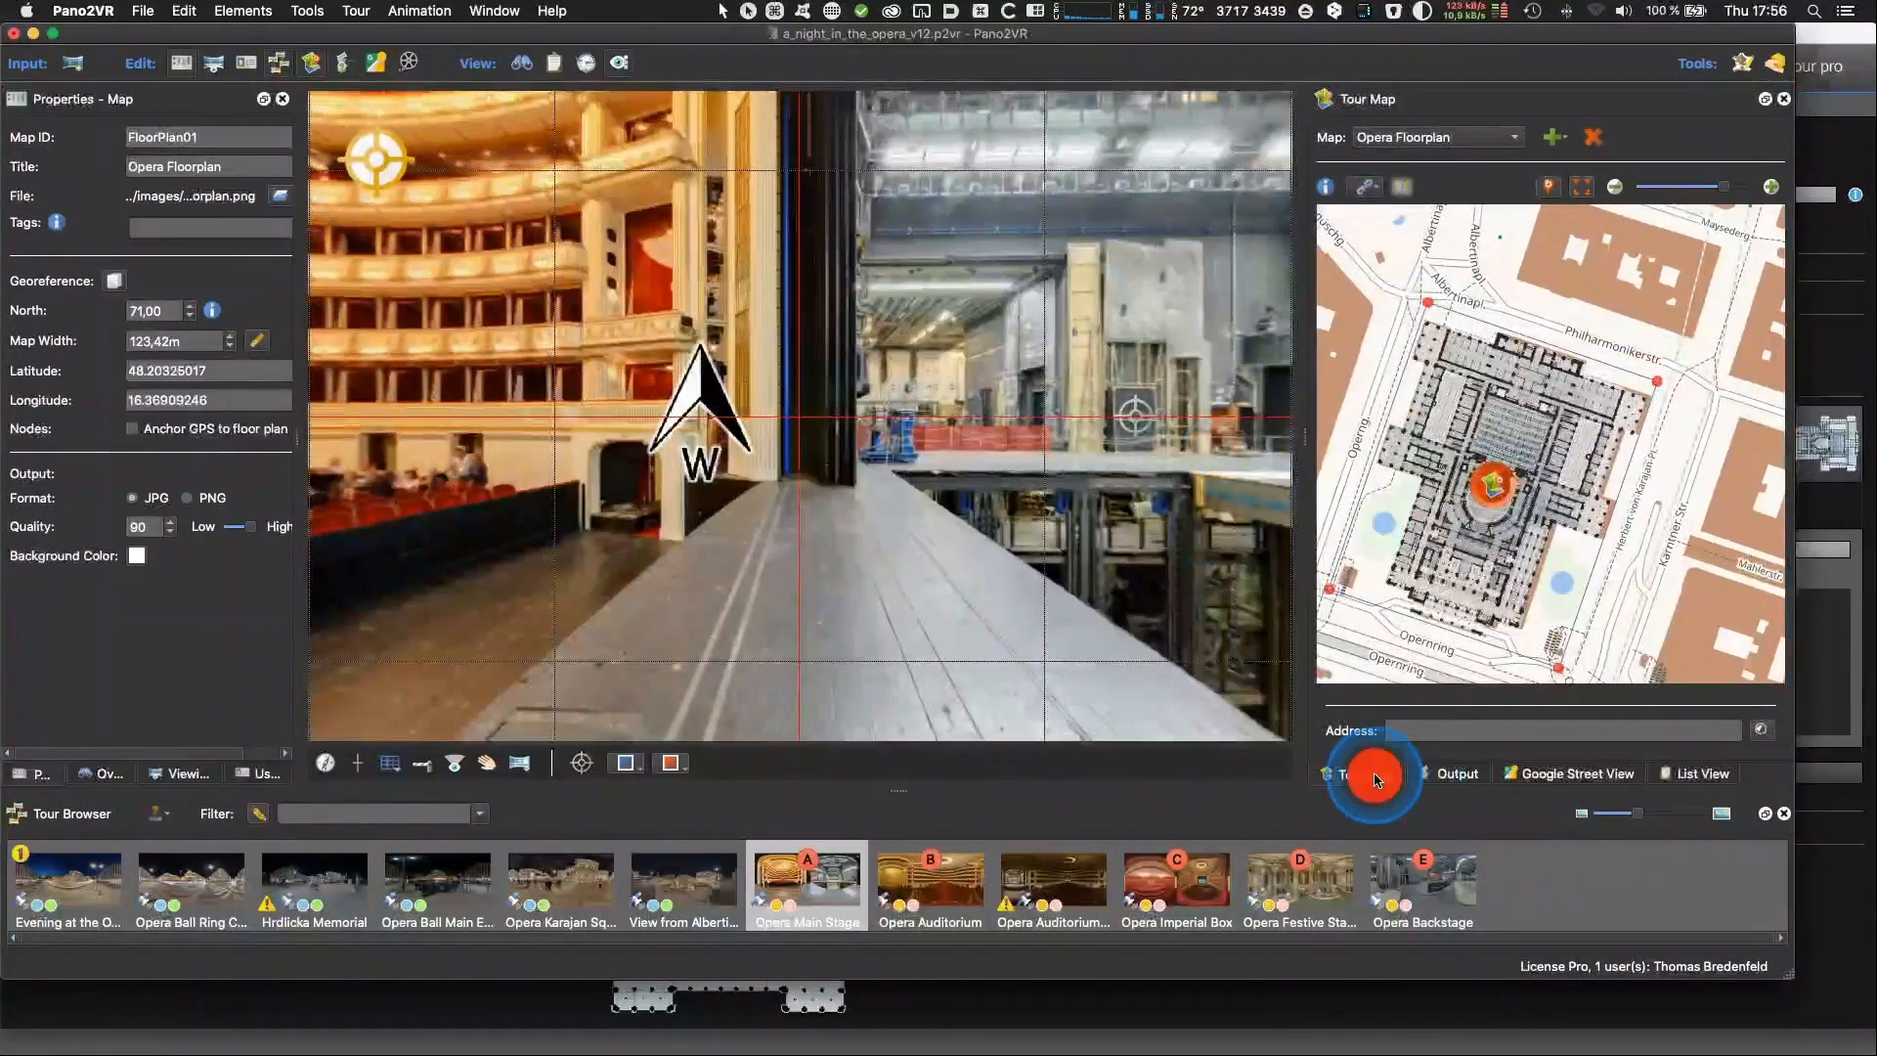
left_click(1437, 137)
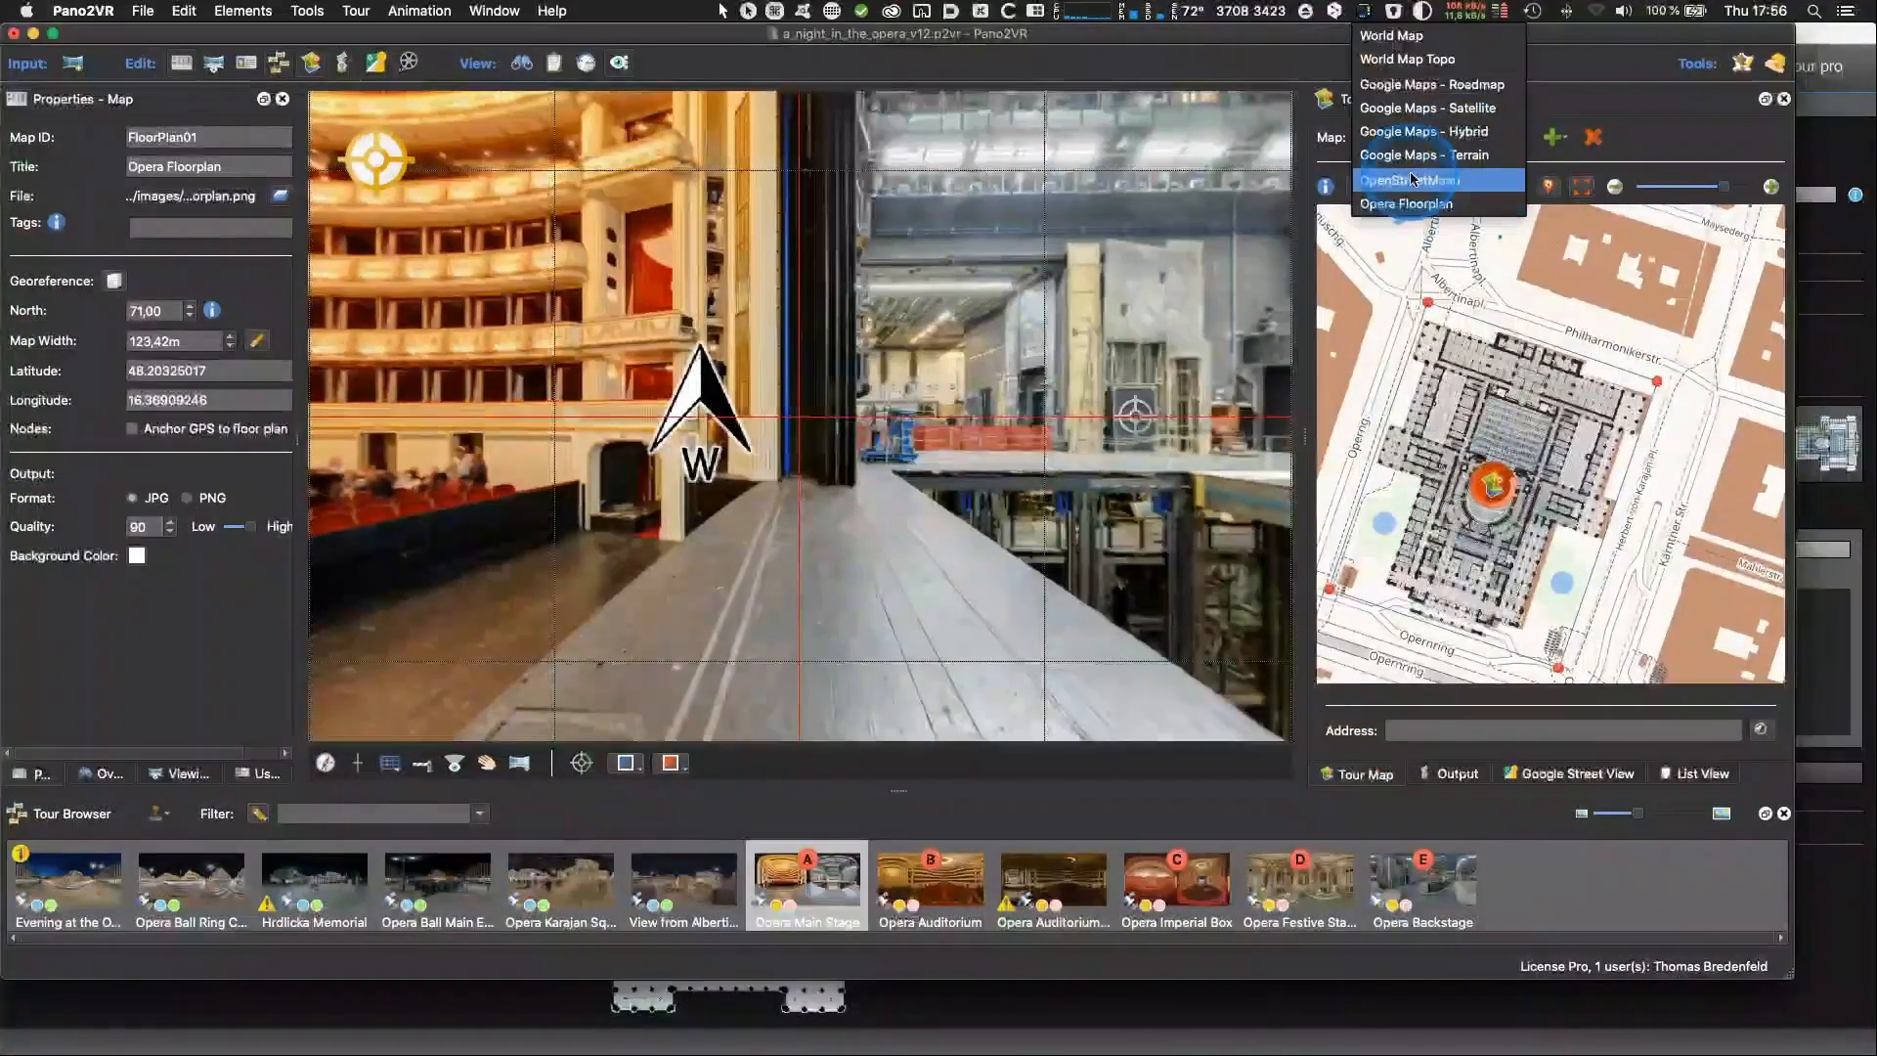
left_click(1411, 179)
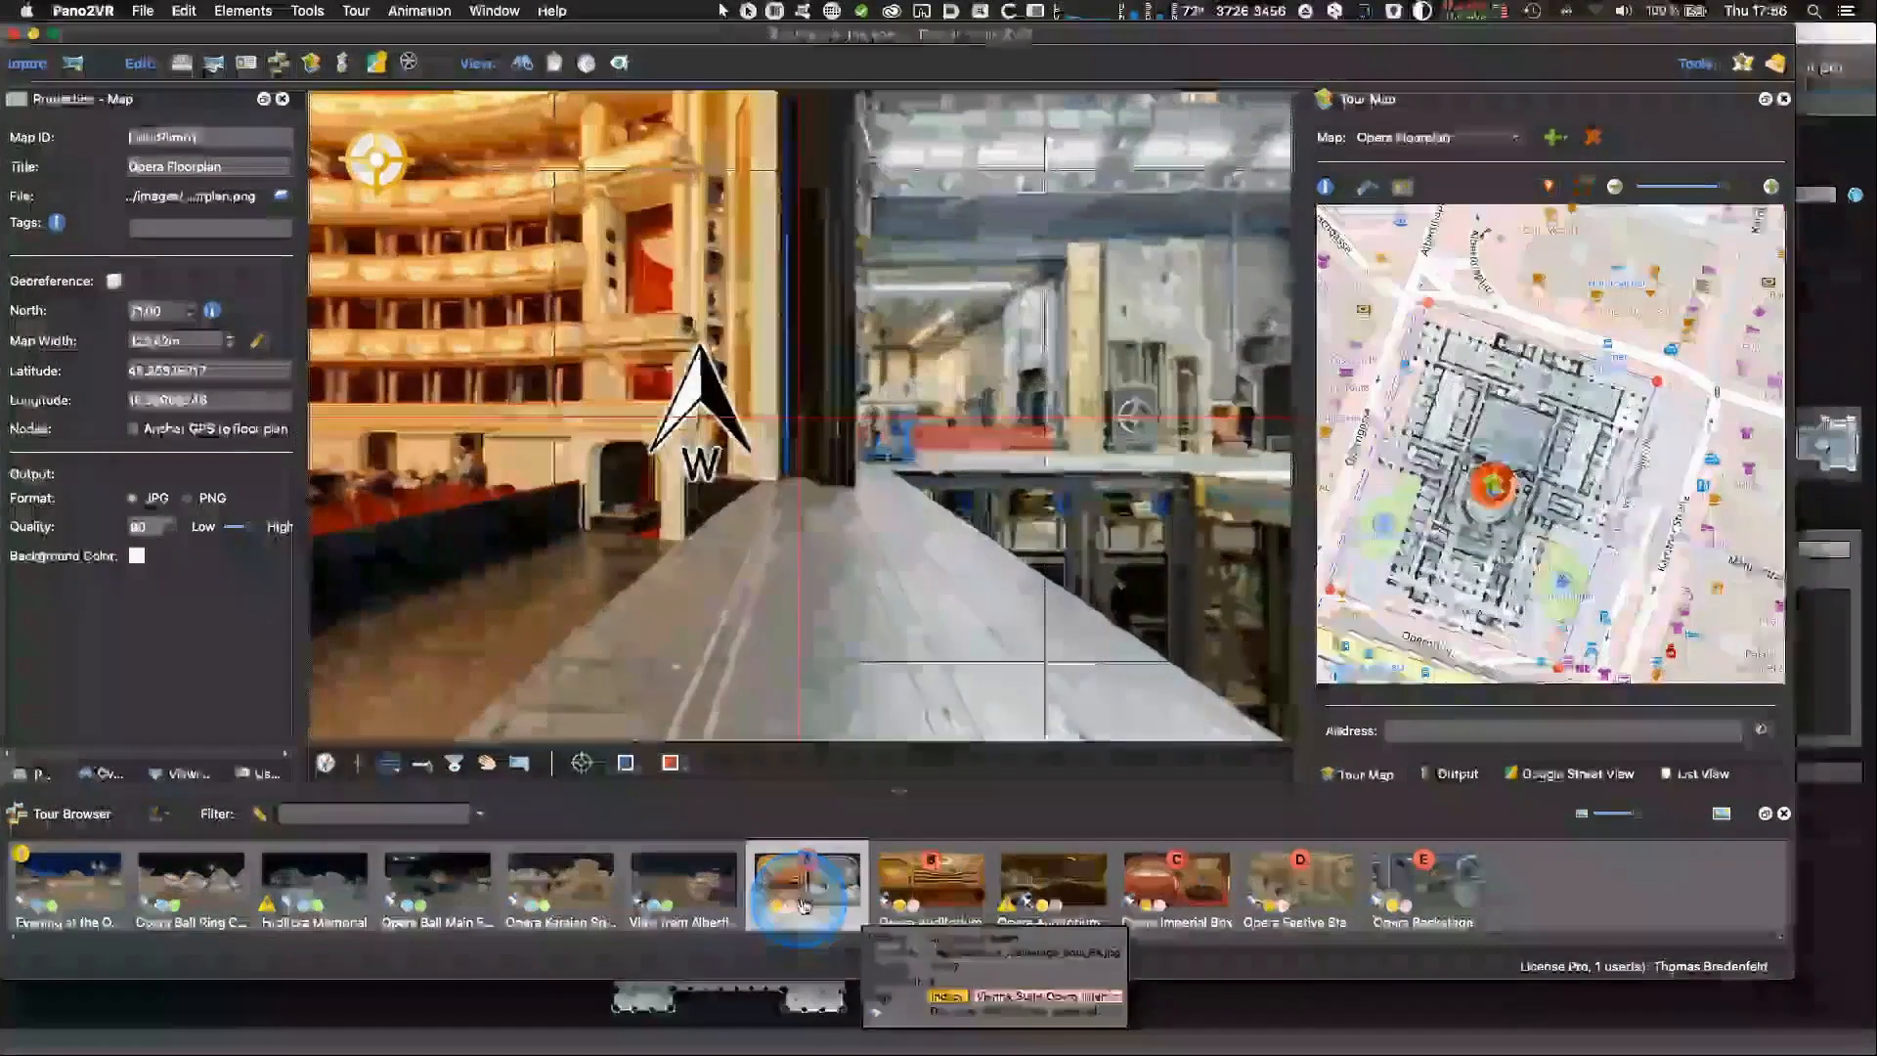
Check the Opera Backstage node's details, save the opera tour project and switch to Chrome.
left_click(1405, 887)
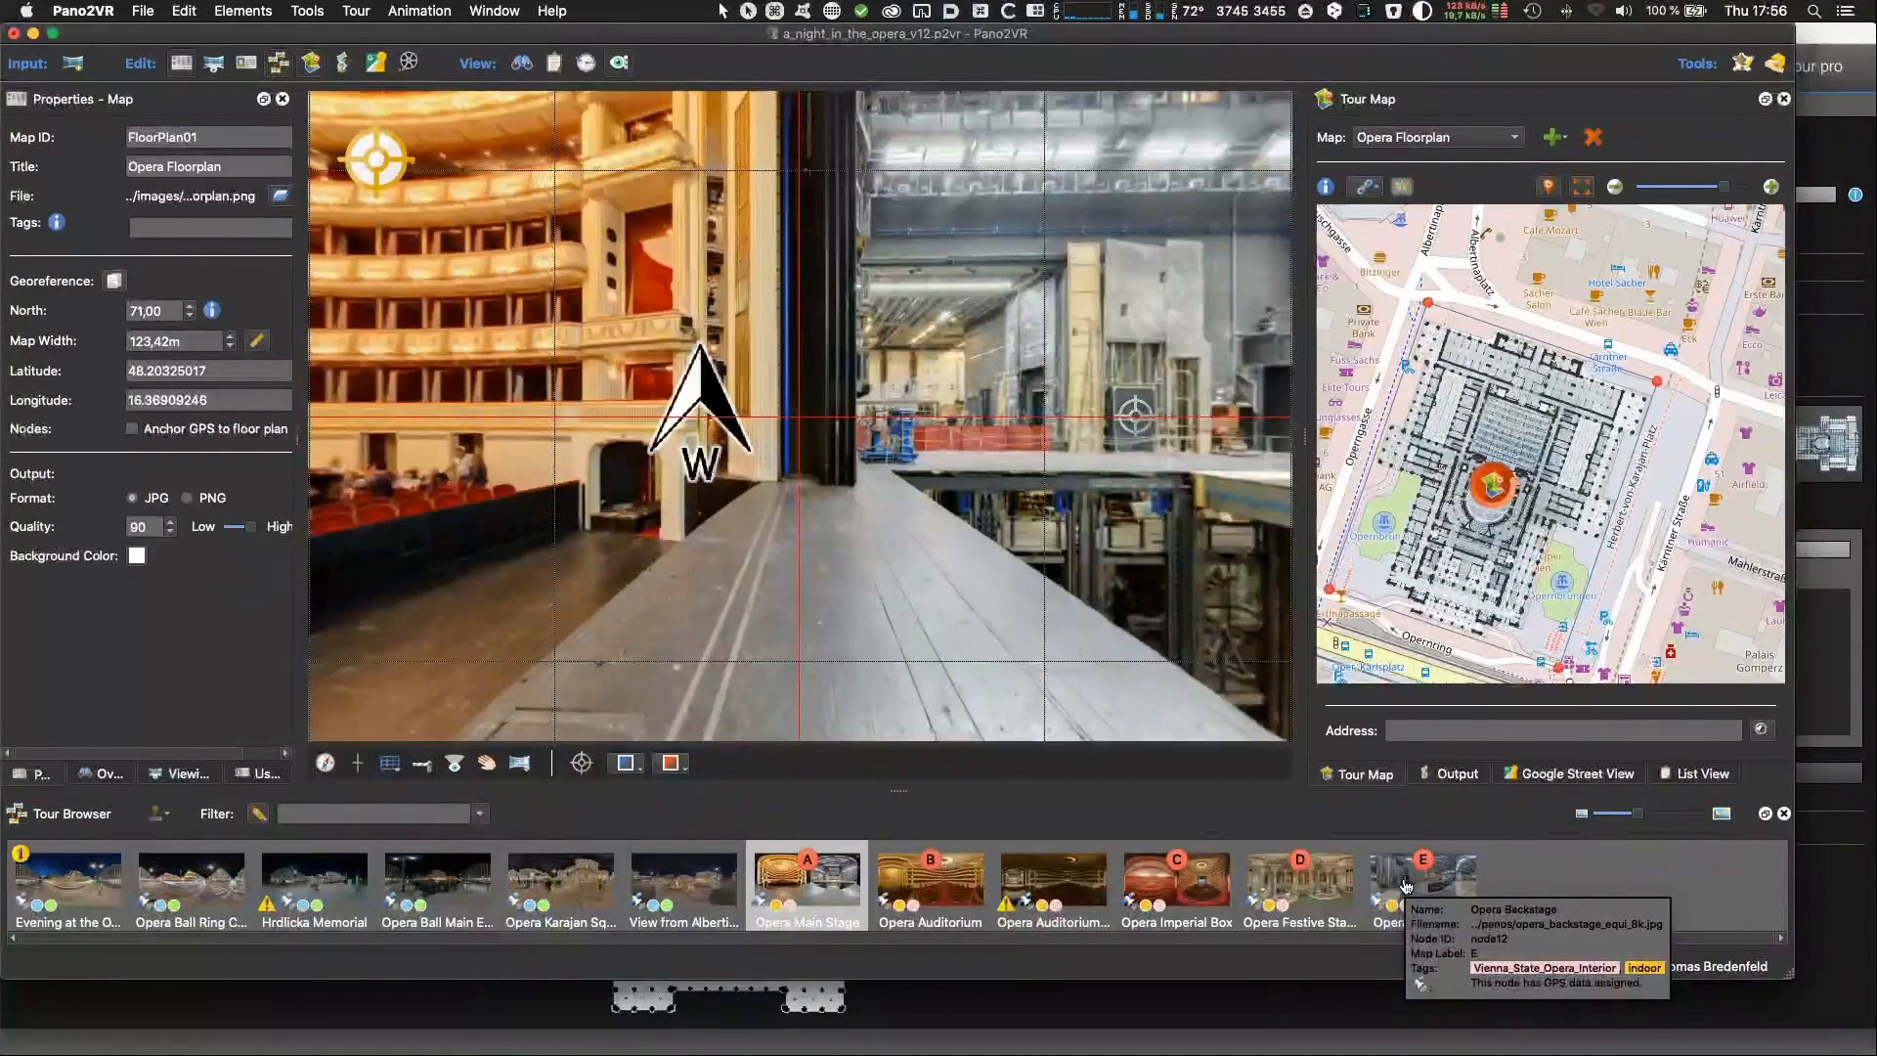
left_click(1404, 888, "super")
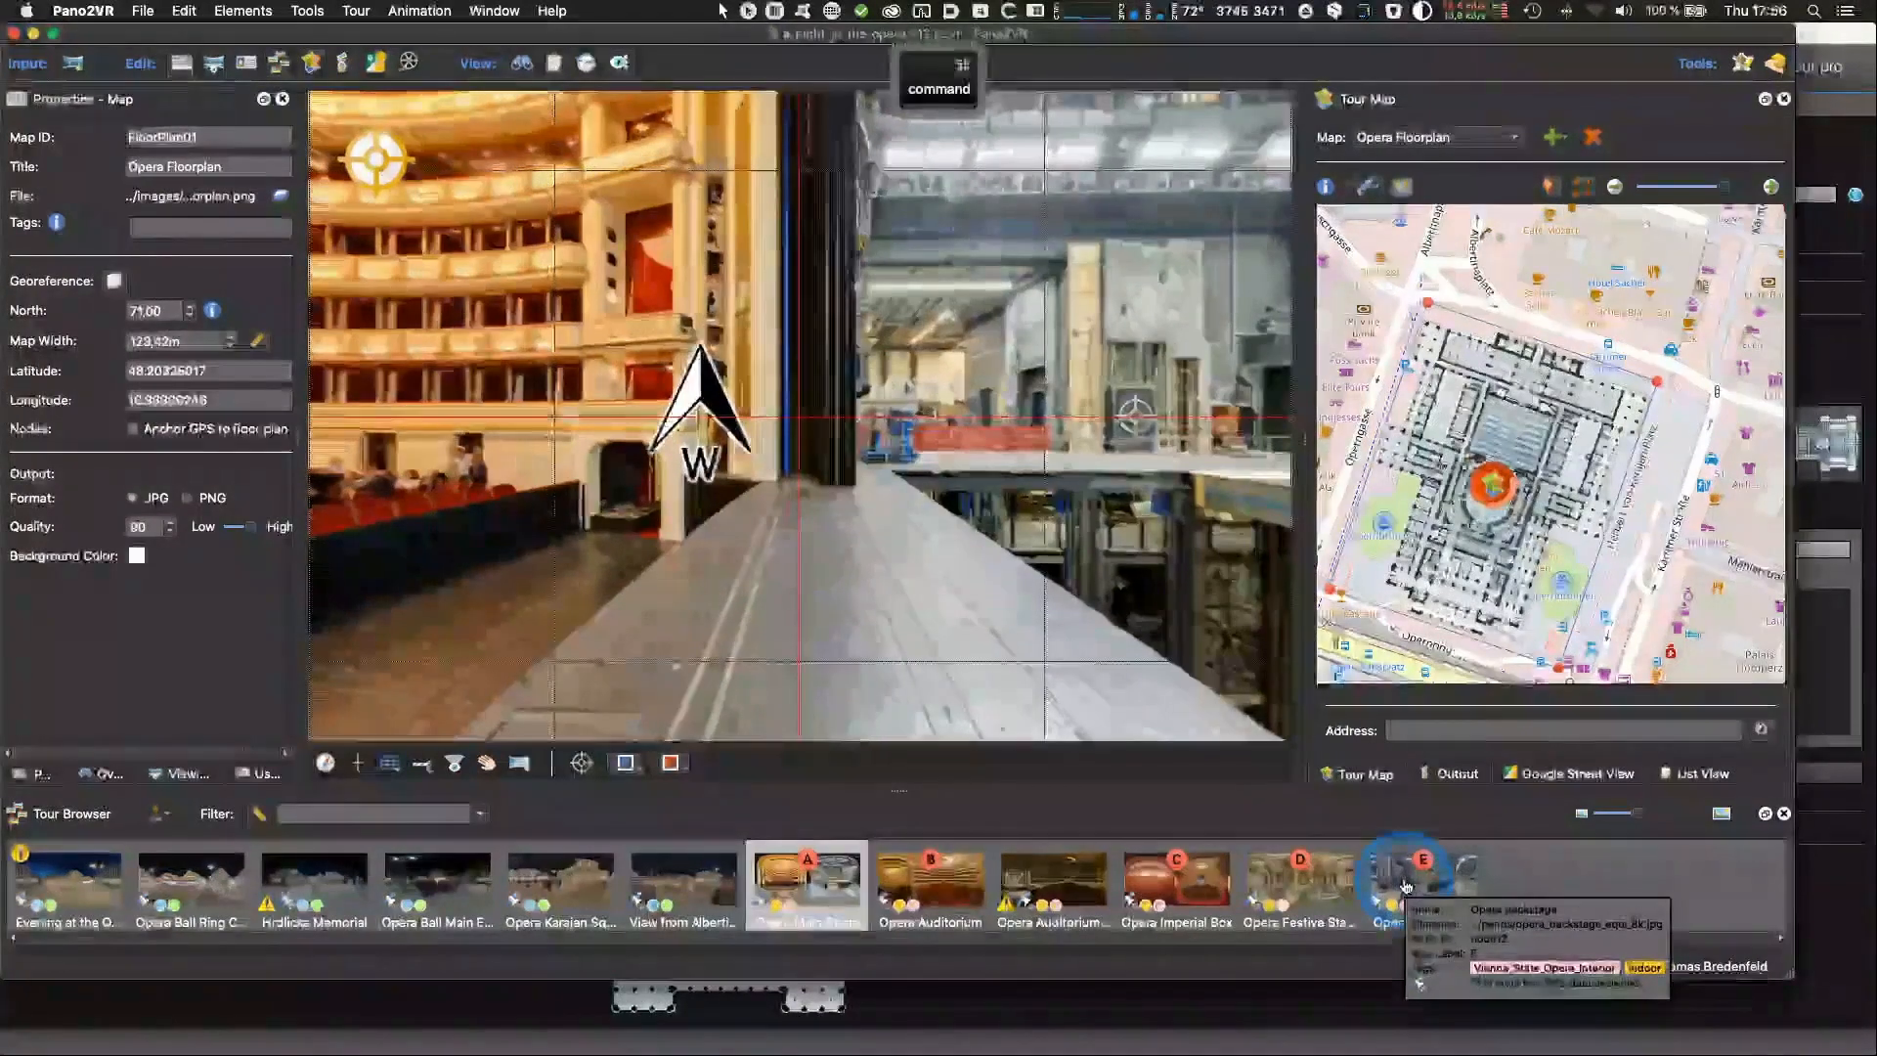
key("super+s")
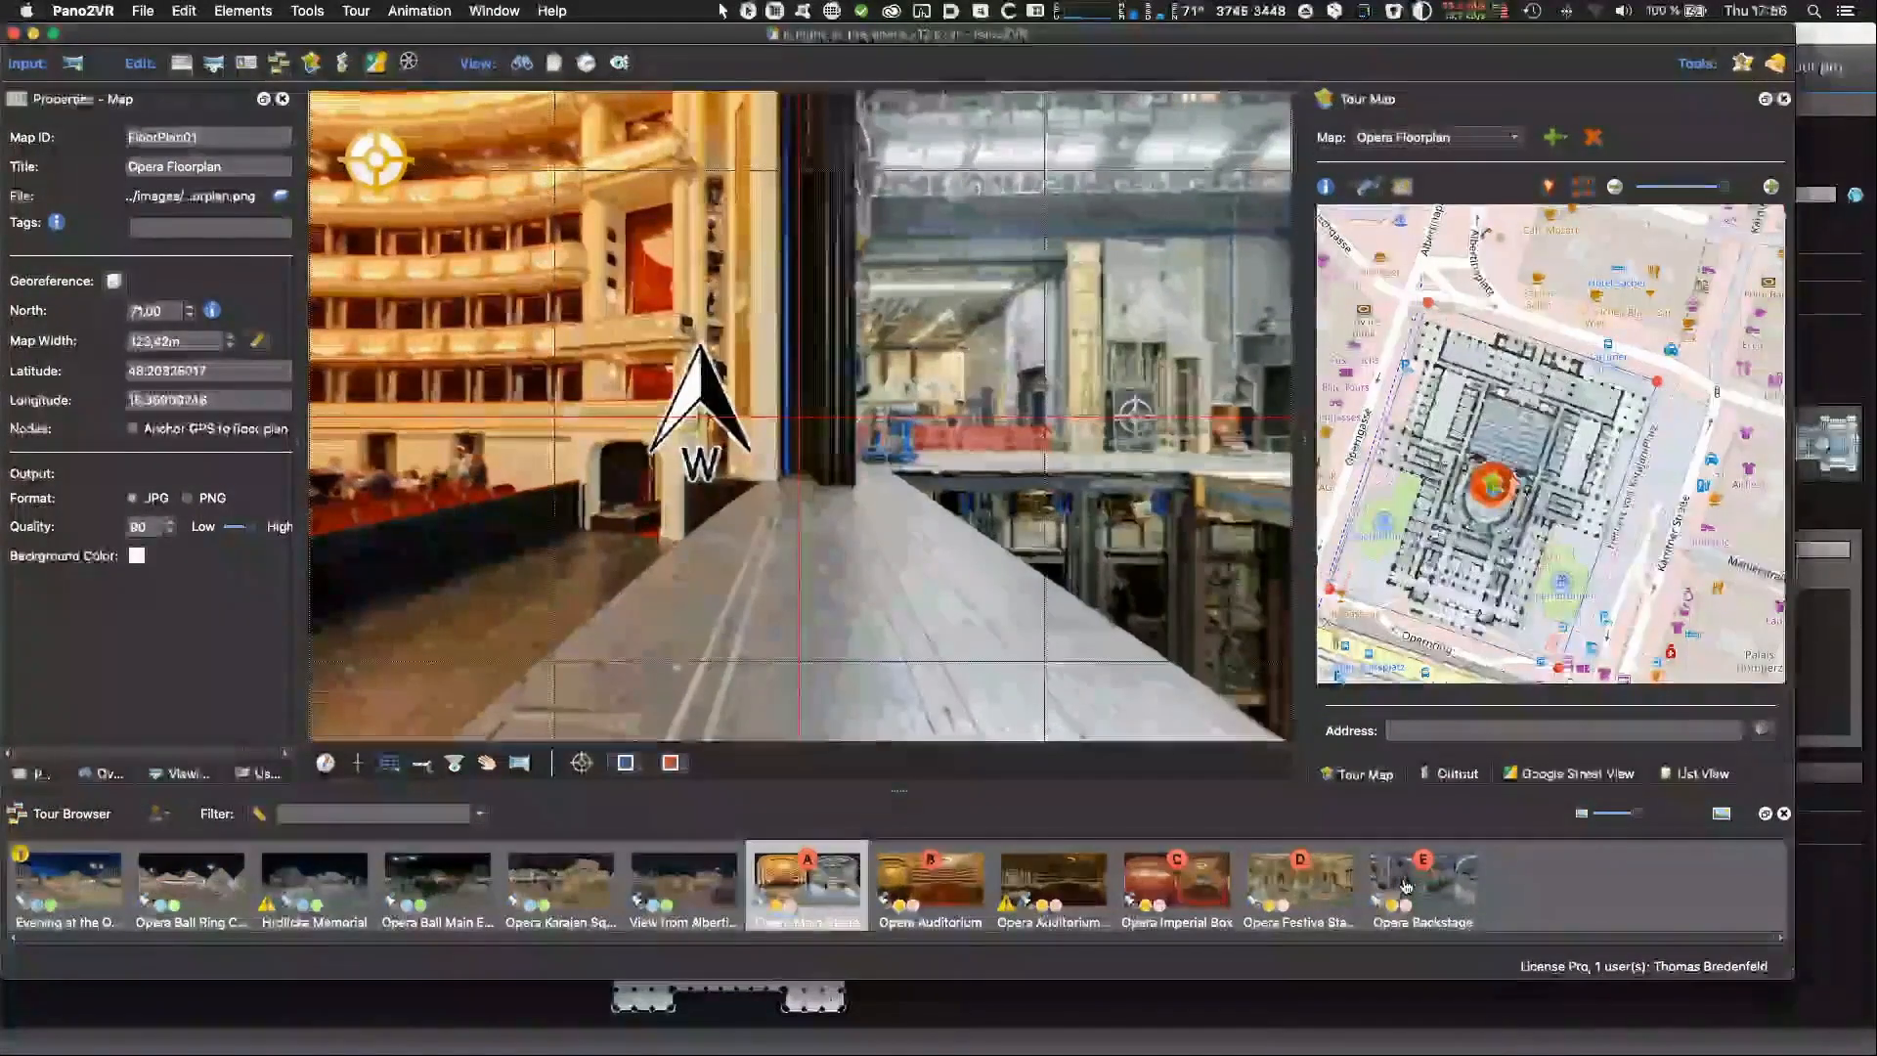
left_click(1404, 887)
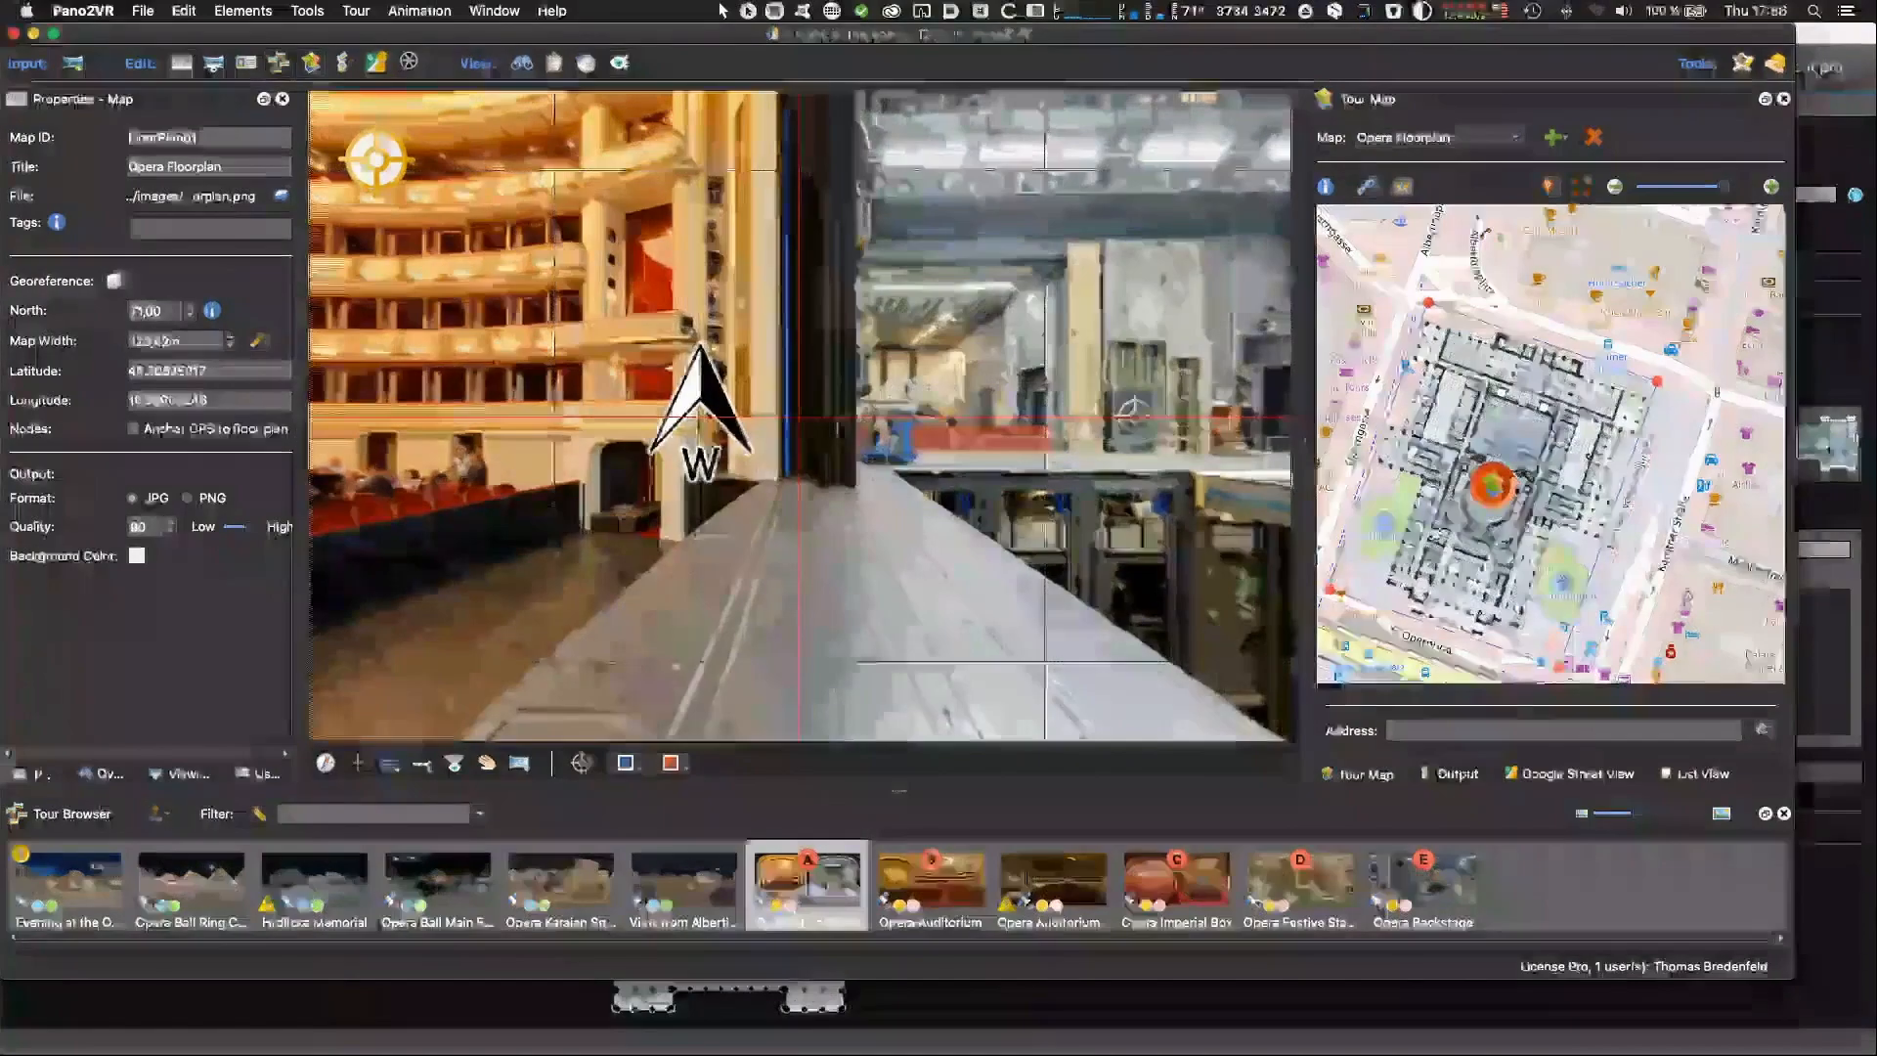
key("super+Tab")
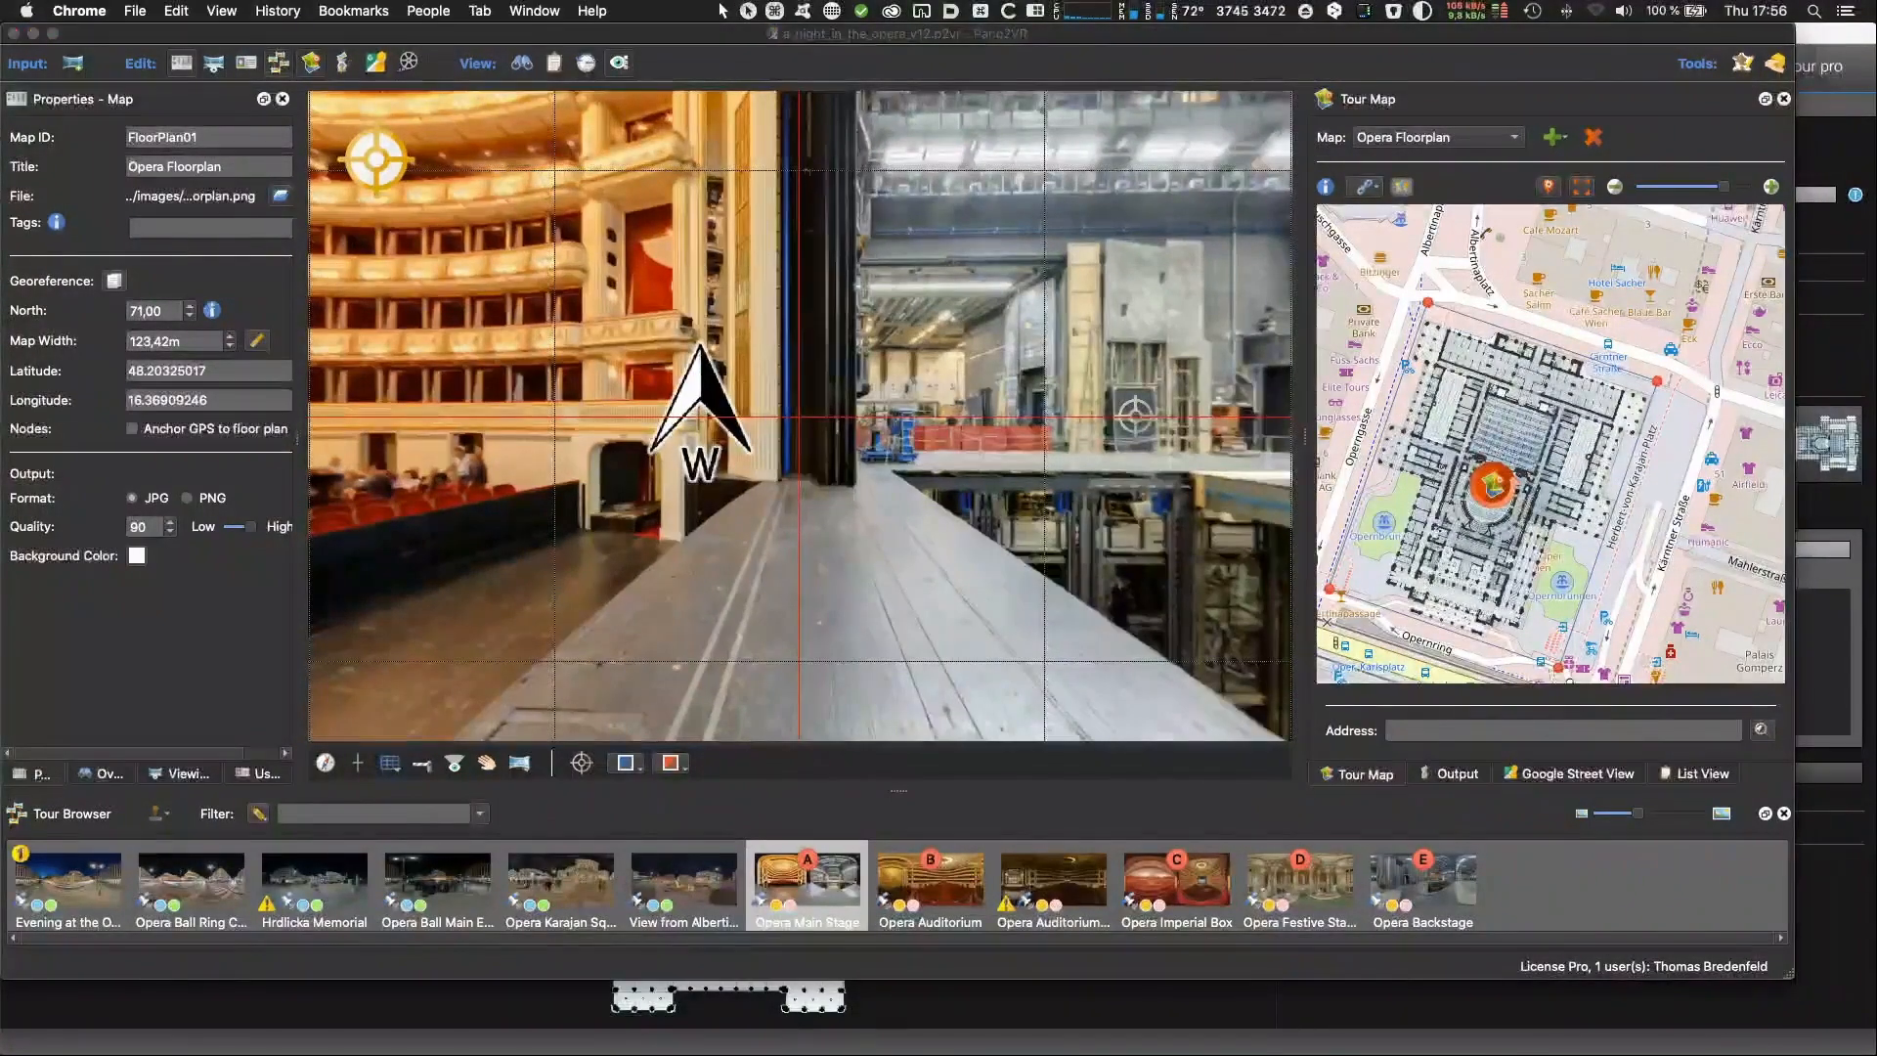